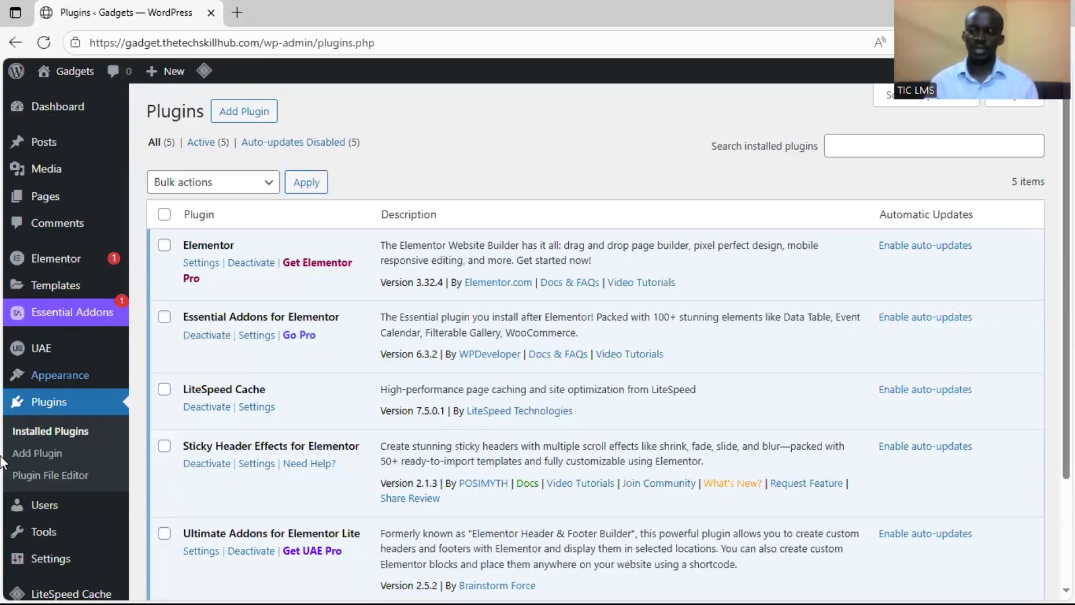
Open the page for adding new plugins and search the plugin directory for "woocommerce"
{"action": "mouse_move", "coordinate": [2, 560]}
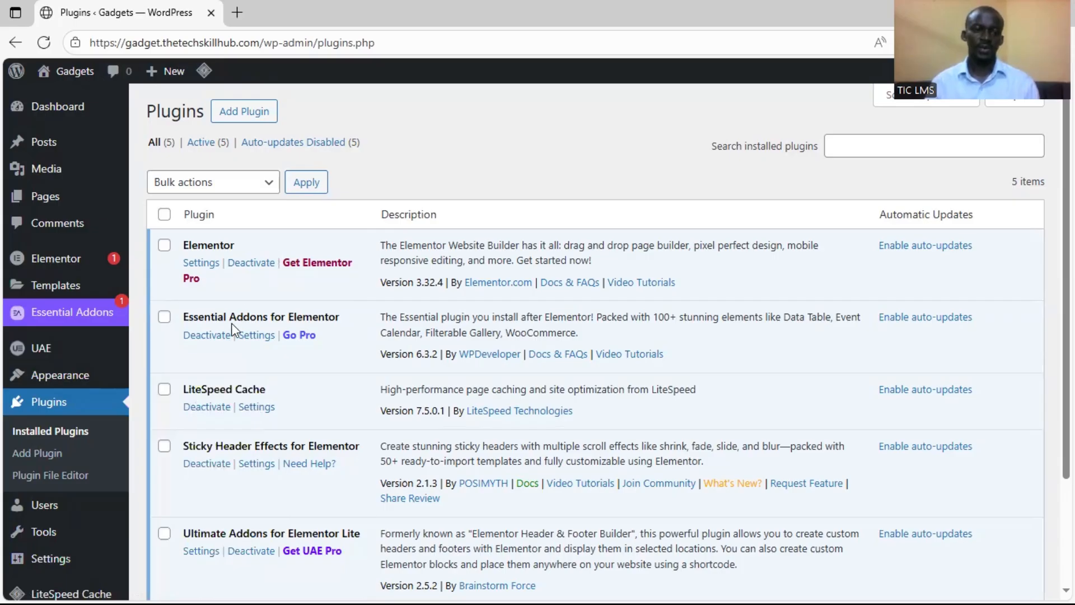
{"action": "scroll", "coordinate": [274, 357], "scroll_direction": "down", "scroll_amount": 3}
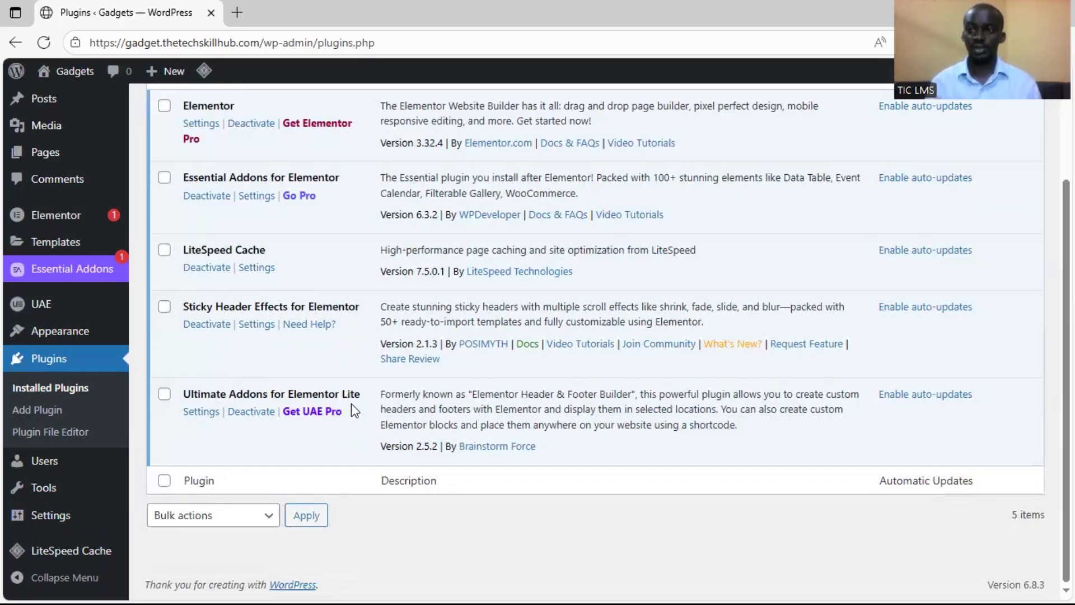
{"action": "left_click", "coordinate": [51, 414]}
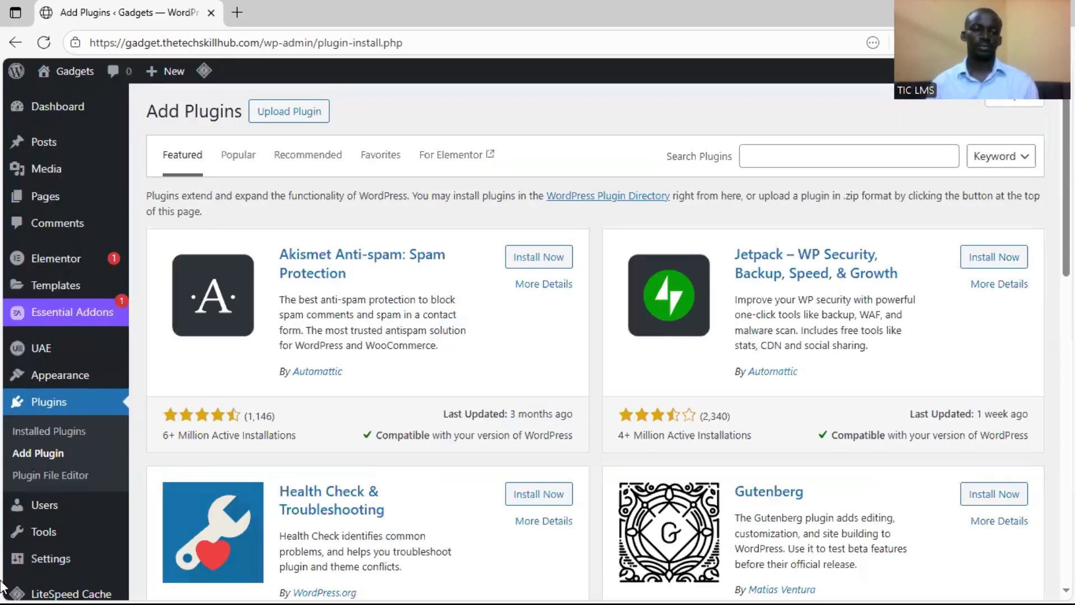
{"action": "left_click", "coordinate": [824, 157]}
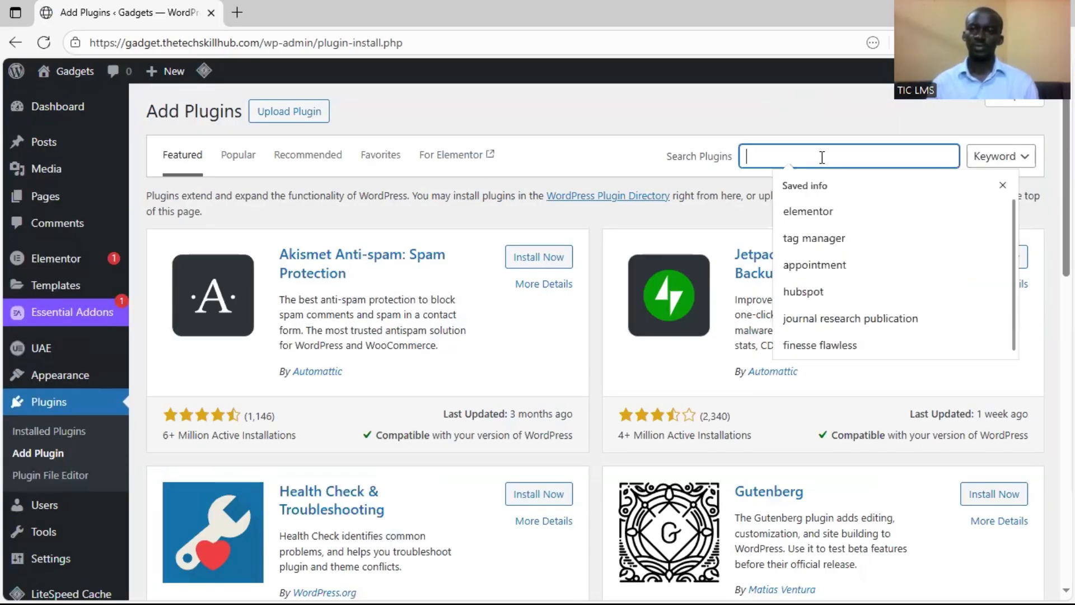
{"action": "type", "text": "woocom"}
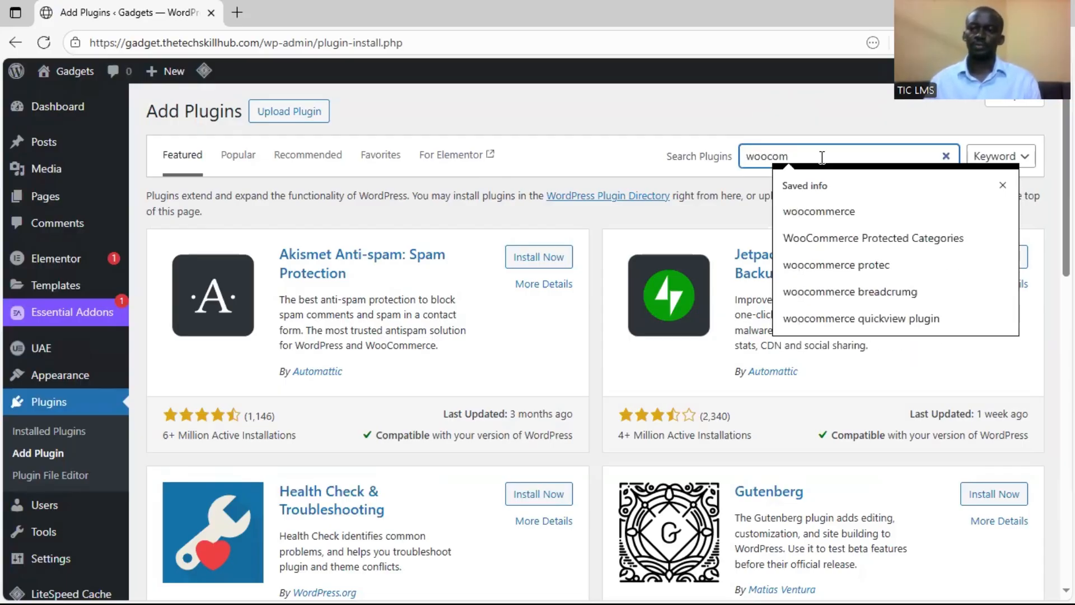
{"action": "left_click", "coordinate": [818, 211]}
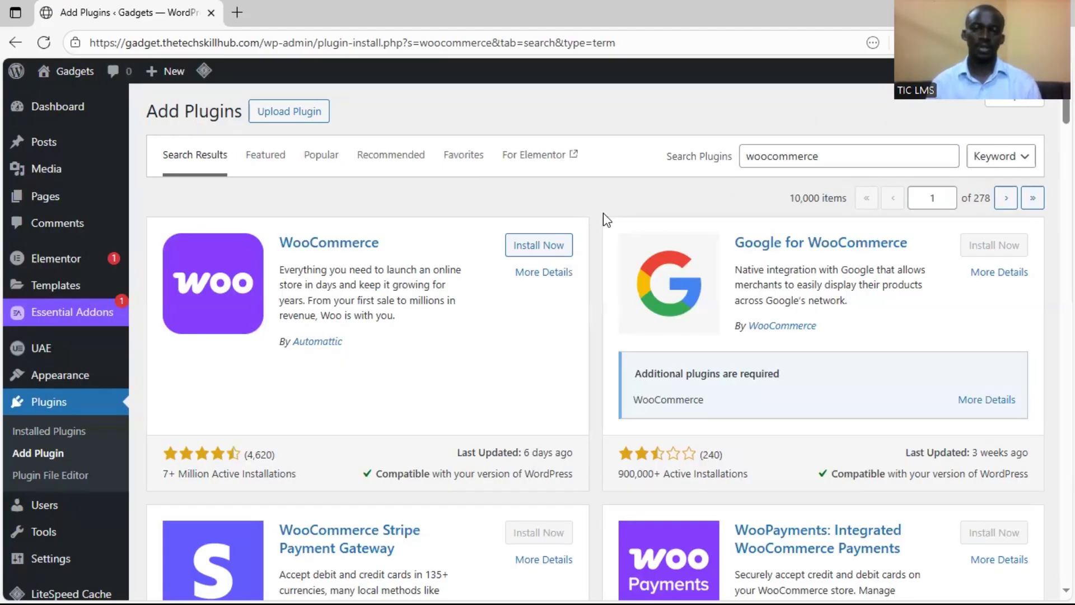
Install the WooCommerce plugin by Automattic and activate it
{"action": "left_click", "coordinate": [534, 247]}
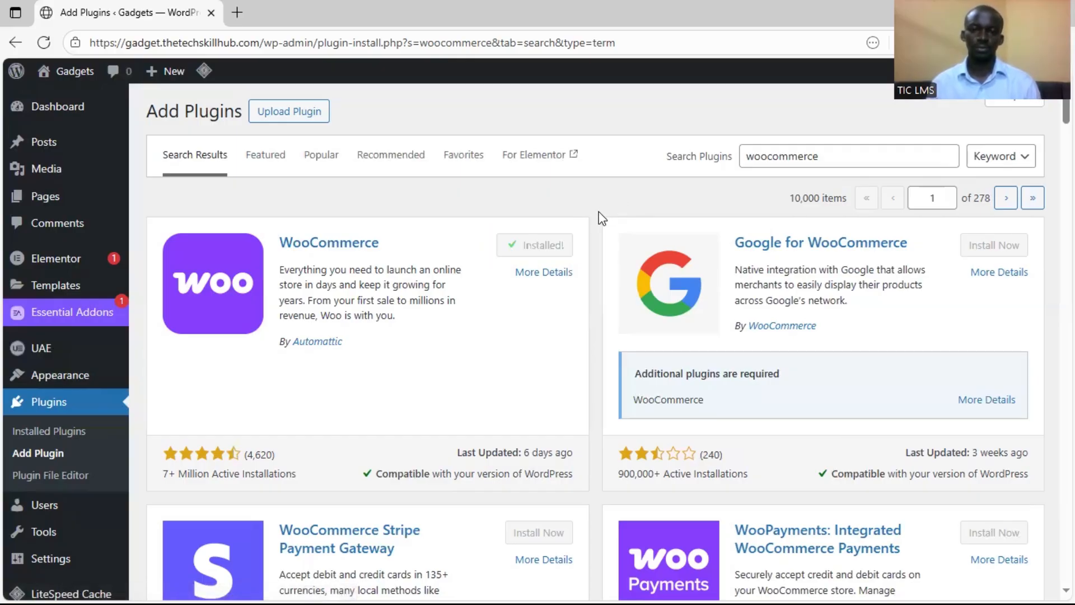
{"action": "left_click", "coordinate": [551, 250]}
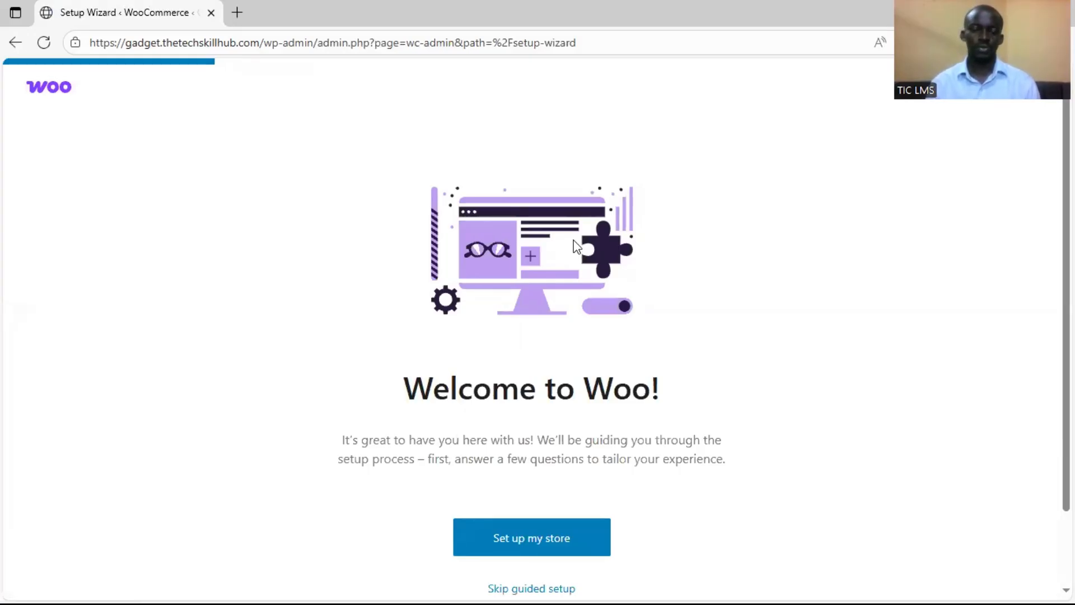
{"action": "scroll", "coordinate": [577, 372], "scroll_direction": "down", "scroll_amount": 2}
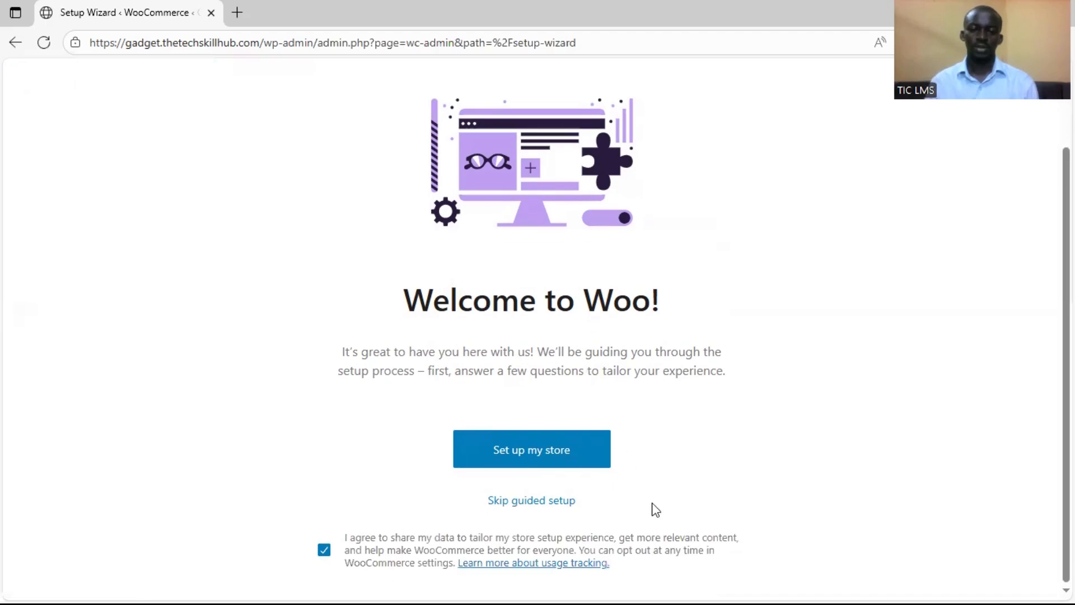
{"action": "scroll", "coordinate": [742, 437], "scroll_direction": "up", "scroll_amount": 2}
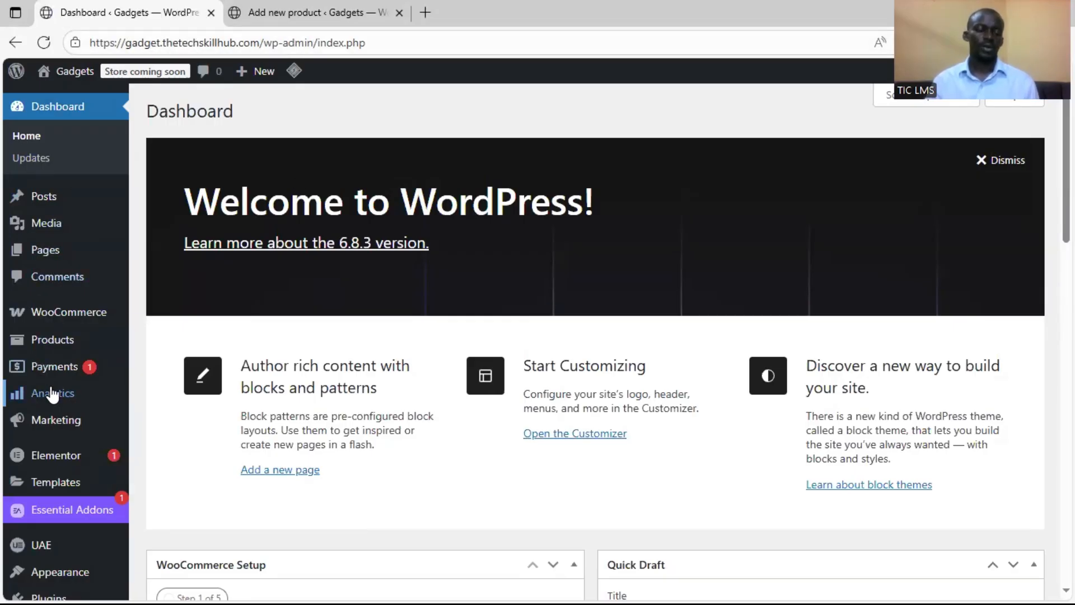
Open the WooCommerce settings from the site's admin dashboard
{"action": "scroll", "coordinate": [95, 420], "scroll_direction": "down", "scroll_amount": 5}
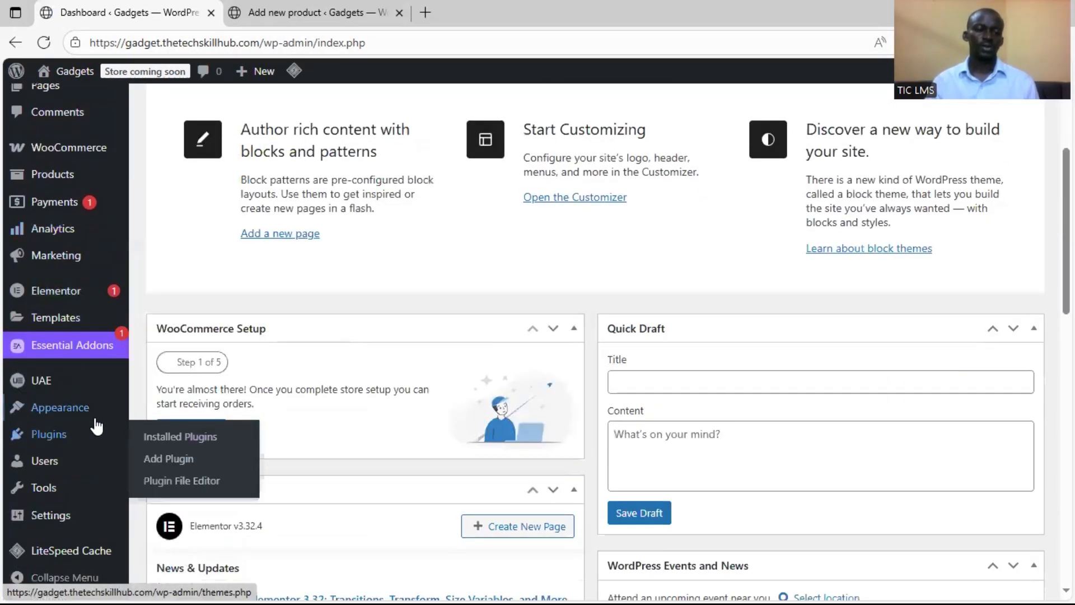
{"action": "scroll", "coordinate": [148, 277], "scroll_direction": "up", "scroll_amount": 5}
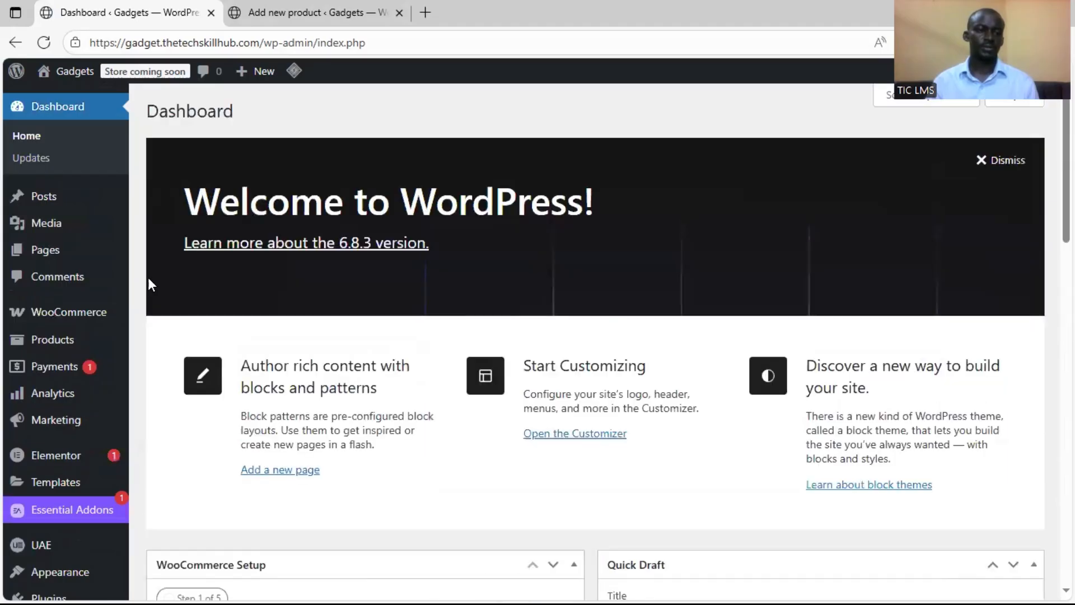
{"action": "mouse_move", "coordinate": [80, 319]}
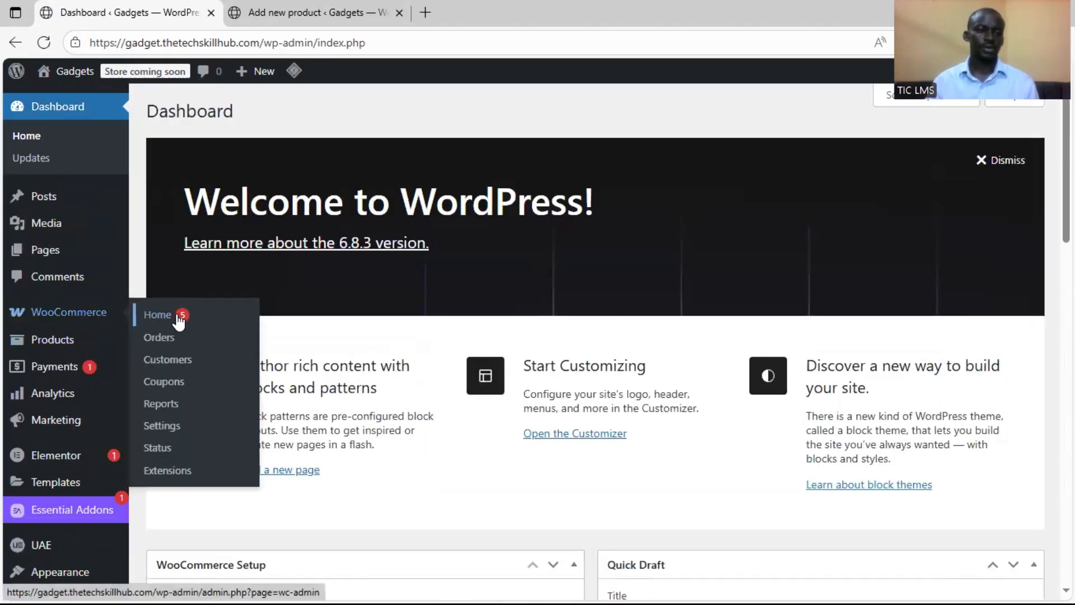
{"action": "left_click", "coordinate": [162, 426]}
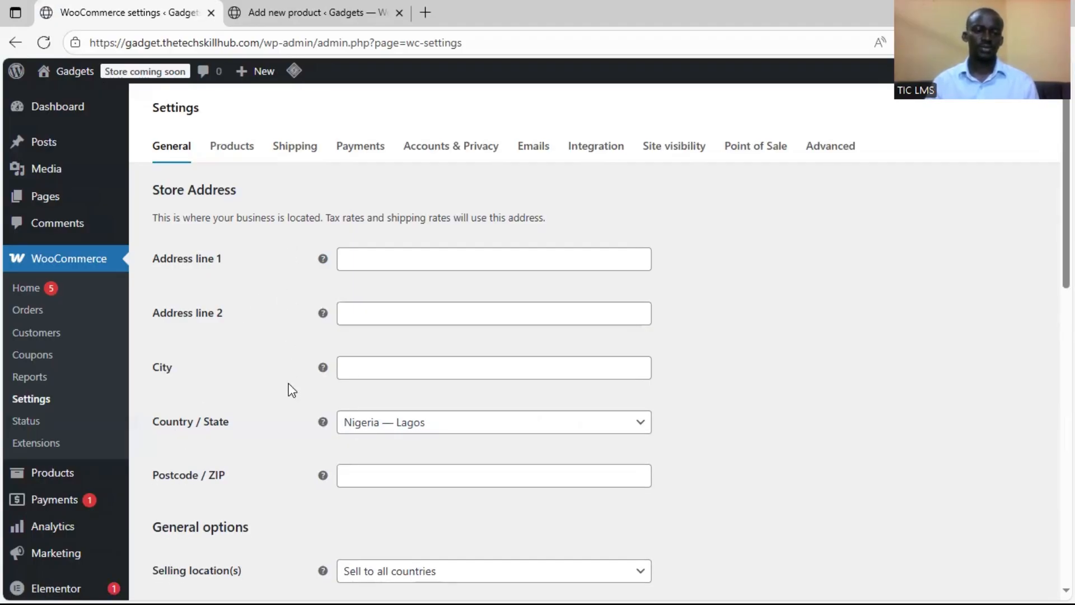
Examine the store address fields and the selling, shipping, tax and coupon options in the general settings
{"action": "scroll", "coordinate": [292, 380], "scroll_direction": "down", "scroll_amount": 4}
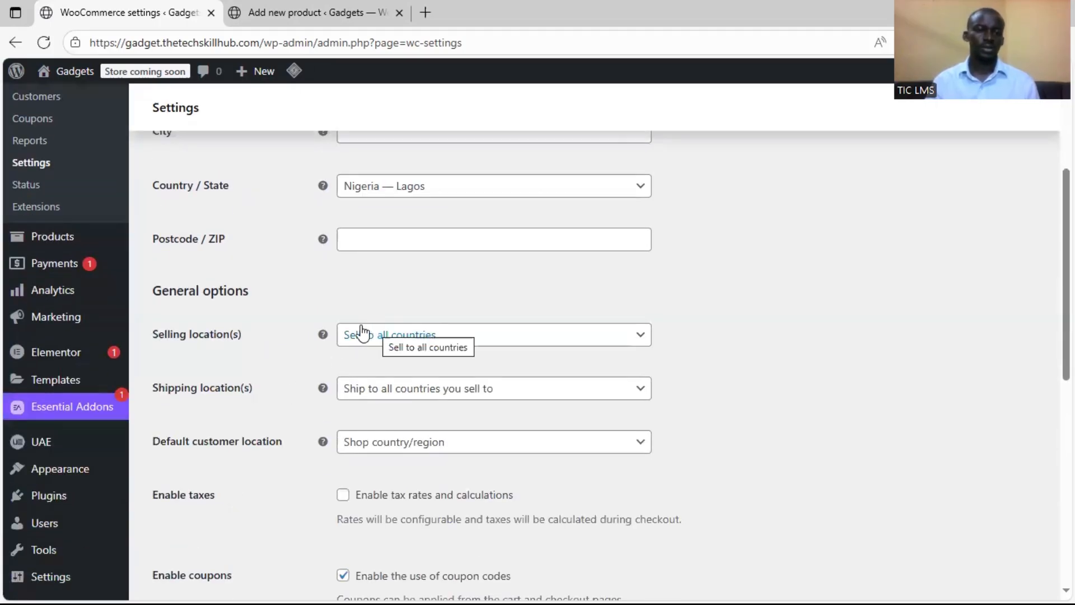
{"action": "scroll", "coordinate": [327, 308], "scroll_direction": "up", "scroll_amount": 3}
{"action": "scroll", "coordinate": [326, 305], "scroll_direction": "up", "scroll_amount": 2}
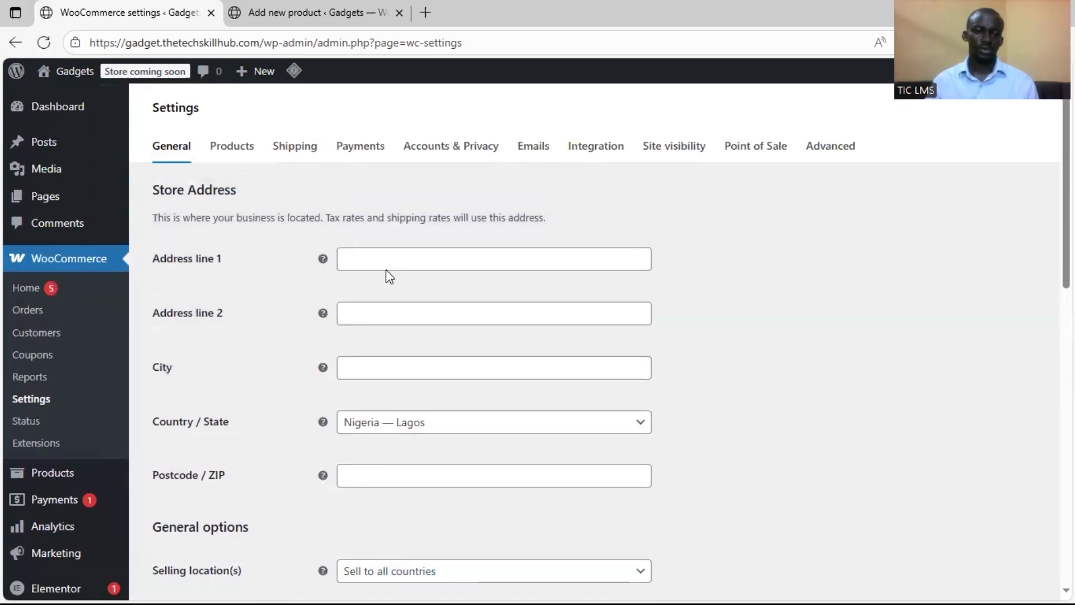
{"action": "left_click", "coordinate": [388, 250]}
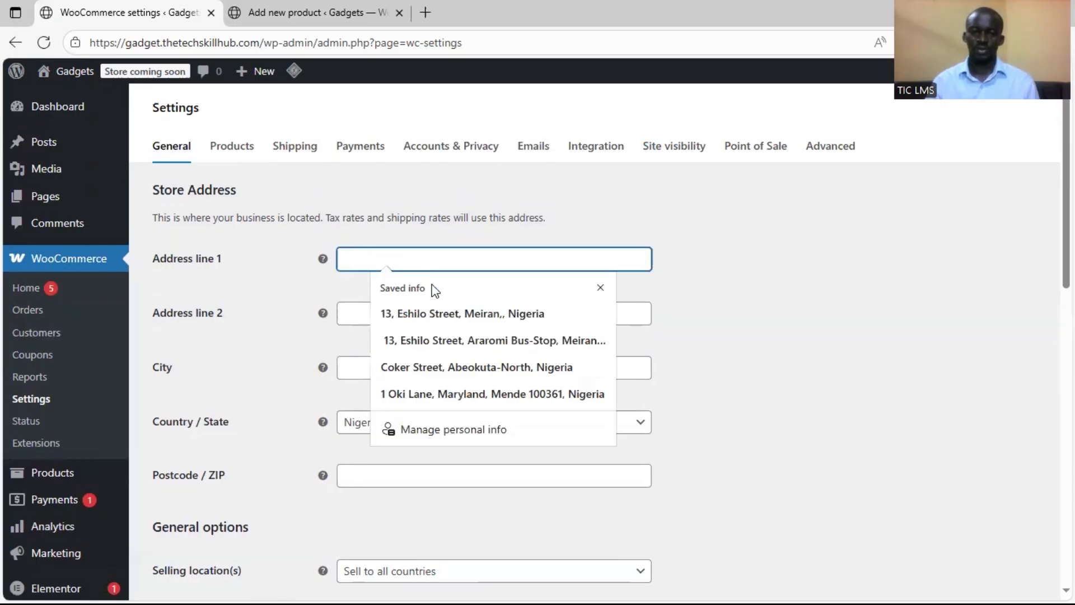
{"action": "scroll", "coordinate": [465, 252], "scroll_direction": "down", "scroll_amount": 4}
{"action": "scroll", "coordinate": [380, 249], "scroll_direction": "down", "scroll_amount": 3}
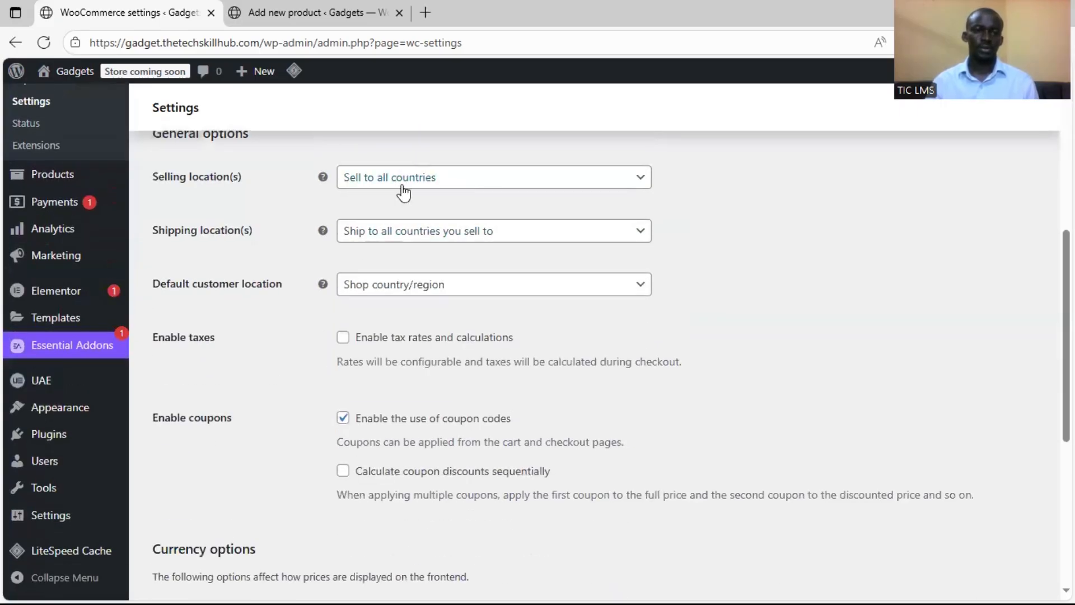
{"action": "scroll", "coordinate": [412, 224], "scroll_direction": "up", "scroll_amount": 1}
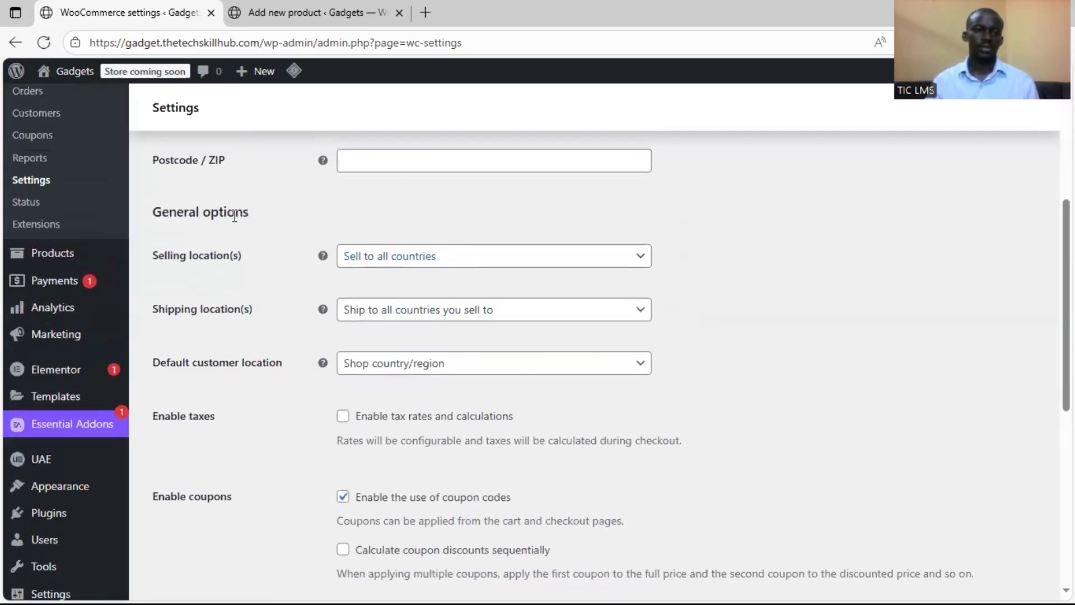
Set the selling locations to "Sell to specific countries" and add Nigeria as the country
{"action": "left_click", "coordinate": [392, 257]}
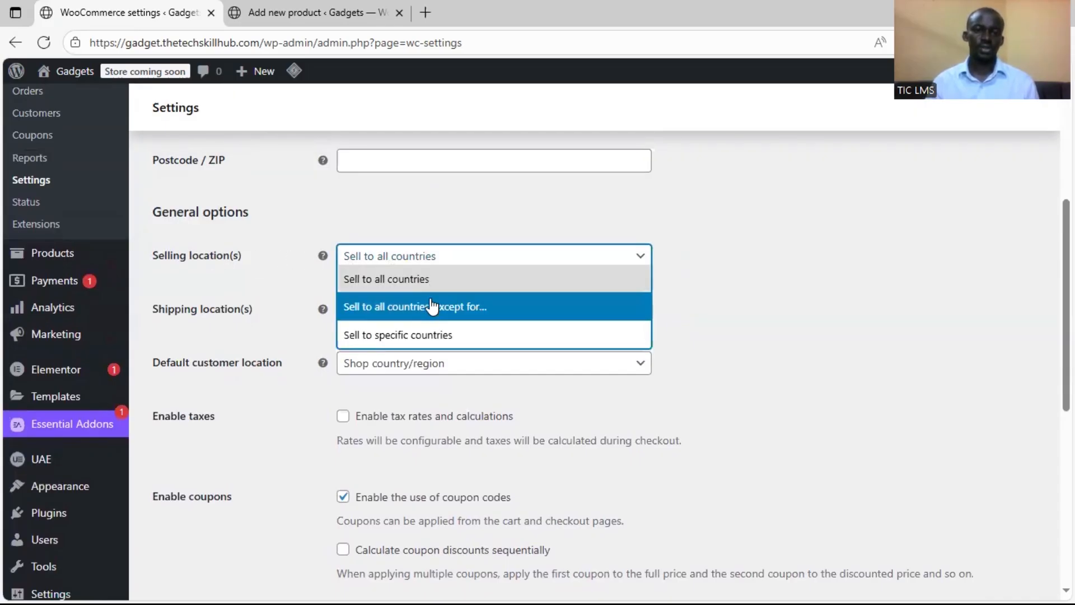
{"action": "left_click", "coordinate": [442, 336]}
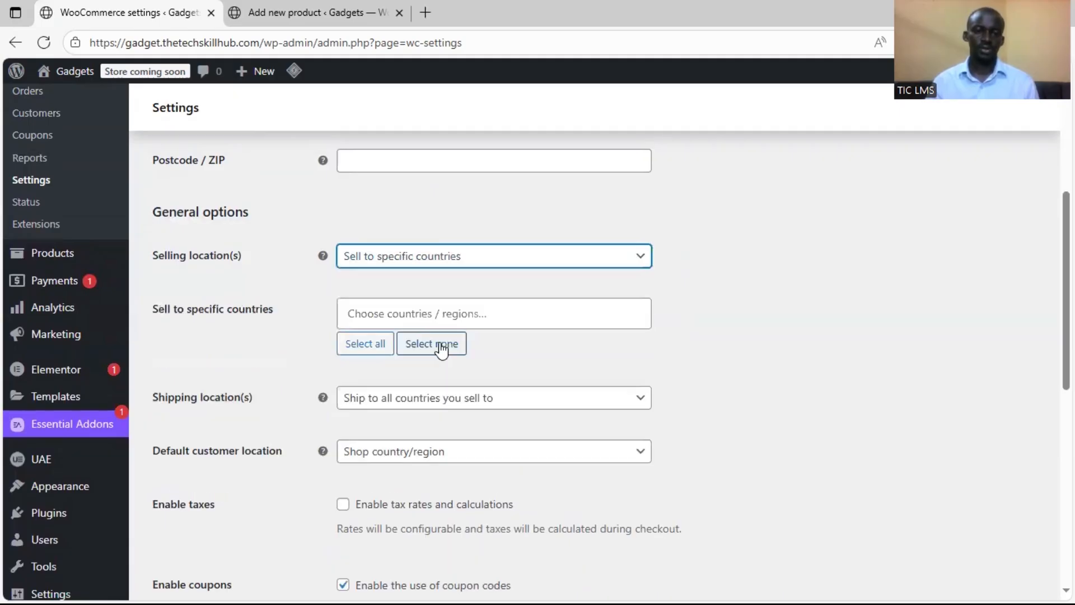
{"action": "left_click", "coordinate": [425, 321]}
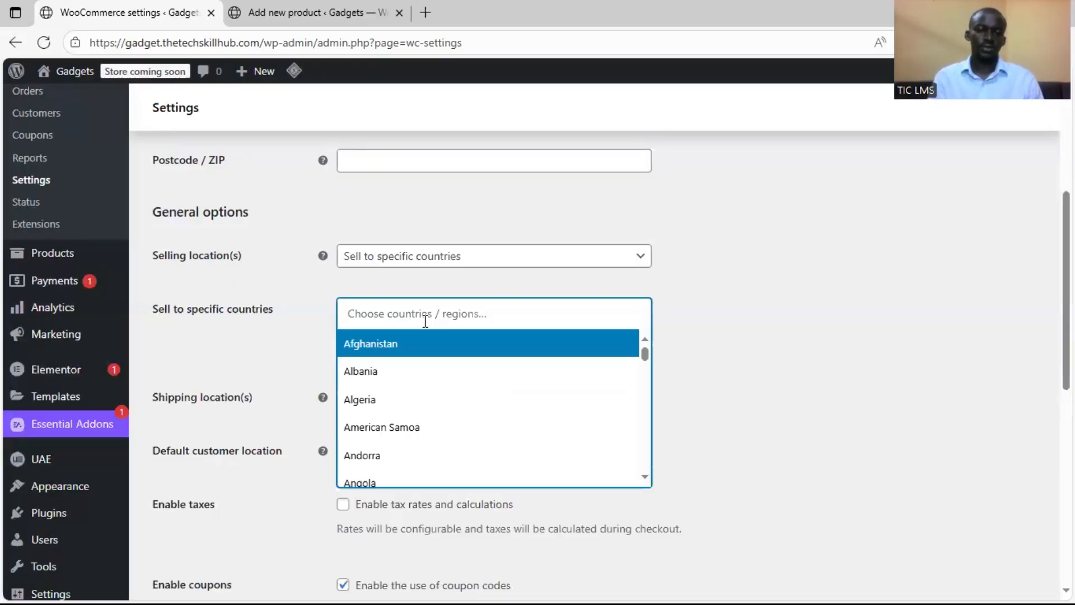
{"action": "type", "text": "Nigei"}
{"action": "key", "text": "BackSpace"}
{"action": "type", "text": "ria"}
{"action": "left_click", "coordinate": [428, 349]}
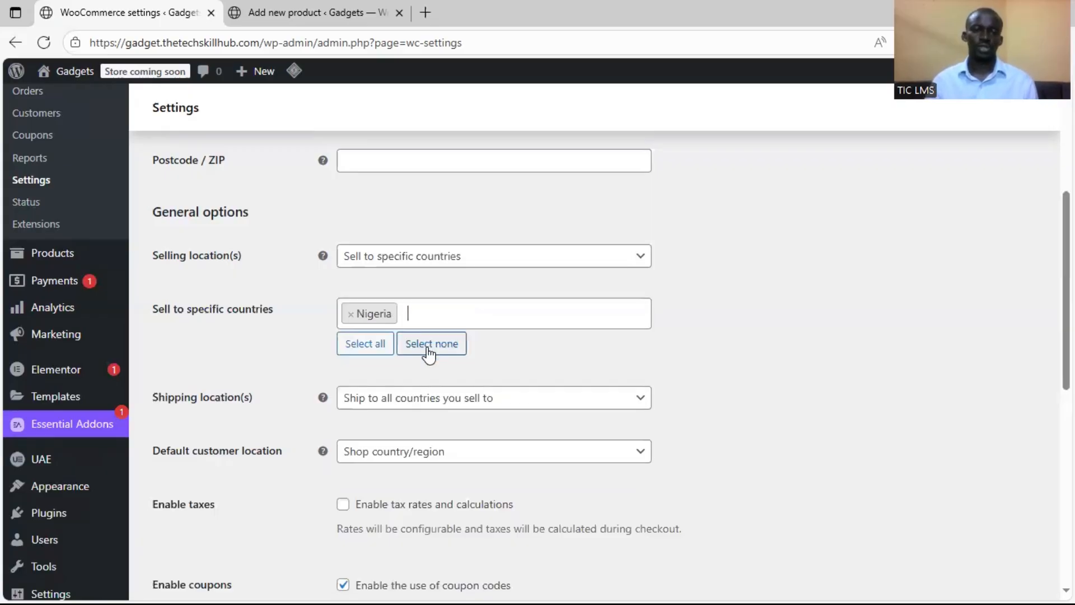
Set the shipping locations to "Ship to specific countries only" and add Nigeria as the country
{"action": "scroll", "coordinate": [535, 343], "scroll_direction": "down", "scroll_amount": 2}
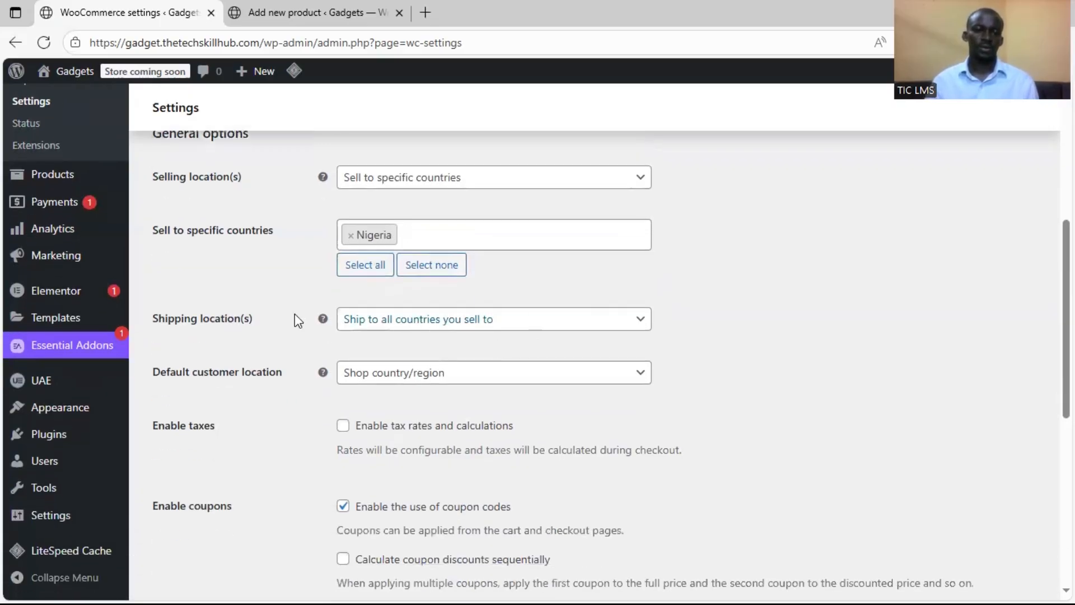
{"action": "left_click", "coordinate": [479, 328]}
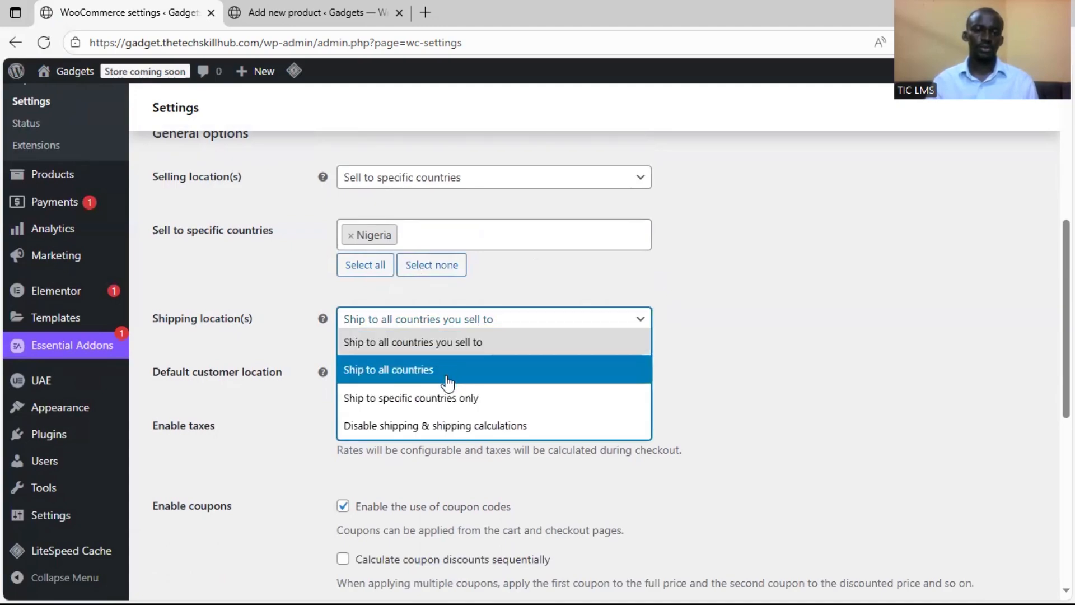
{"action": "left_click", "coordinate": [495, 413]}
{"action": "left_click", "coordinate": [489, 377]}
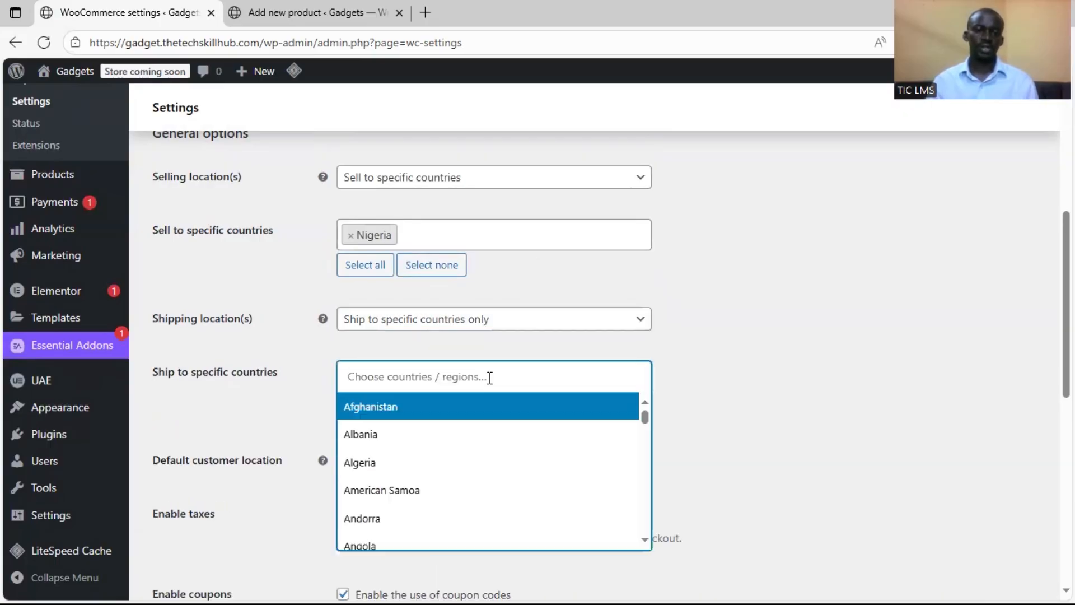
{"action": "type", "text": "Nigeria"}
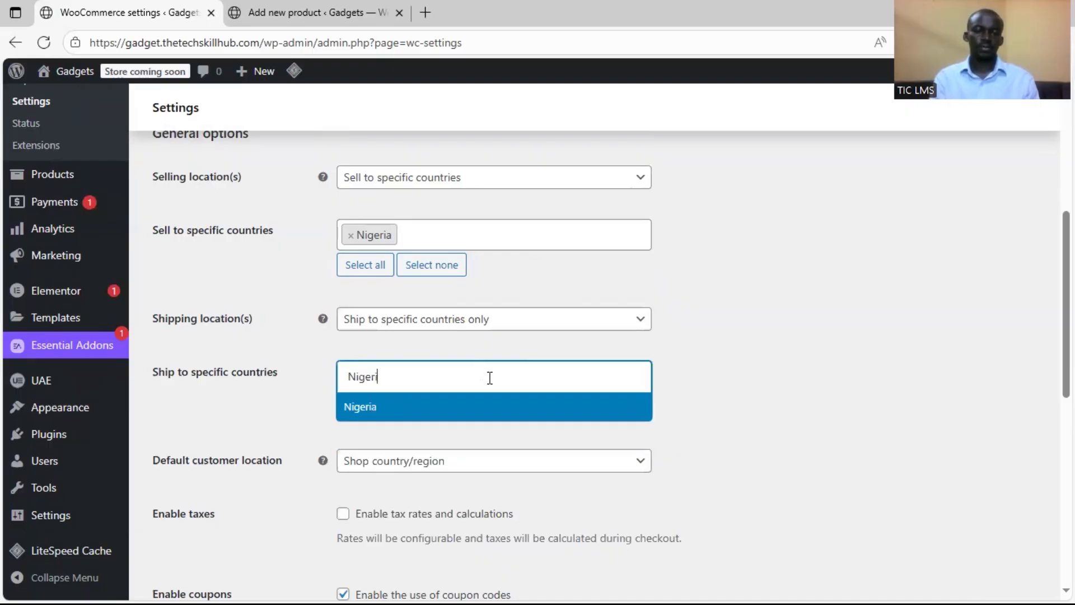
{"action": "left_click", "coordinate": [486, 406]}
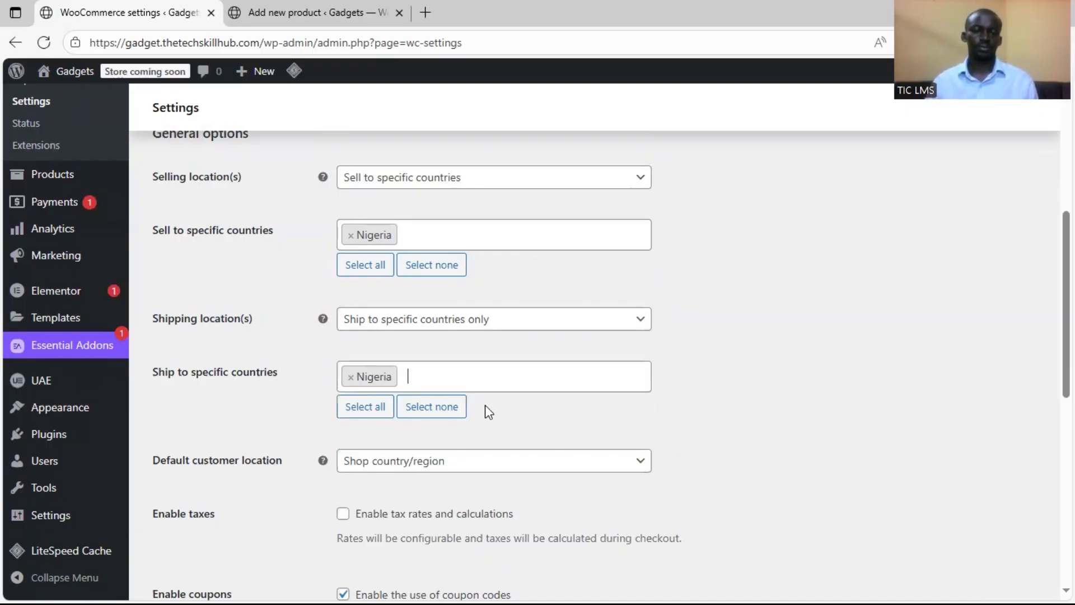
Check which choices are offered for the default customer location
{"action": "scroll", "coordinate": [487, 442], "scroll_direction": "down", "scroll_amount": 3}
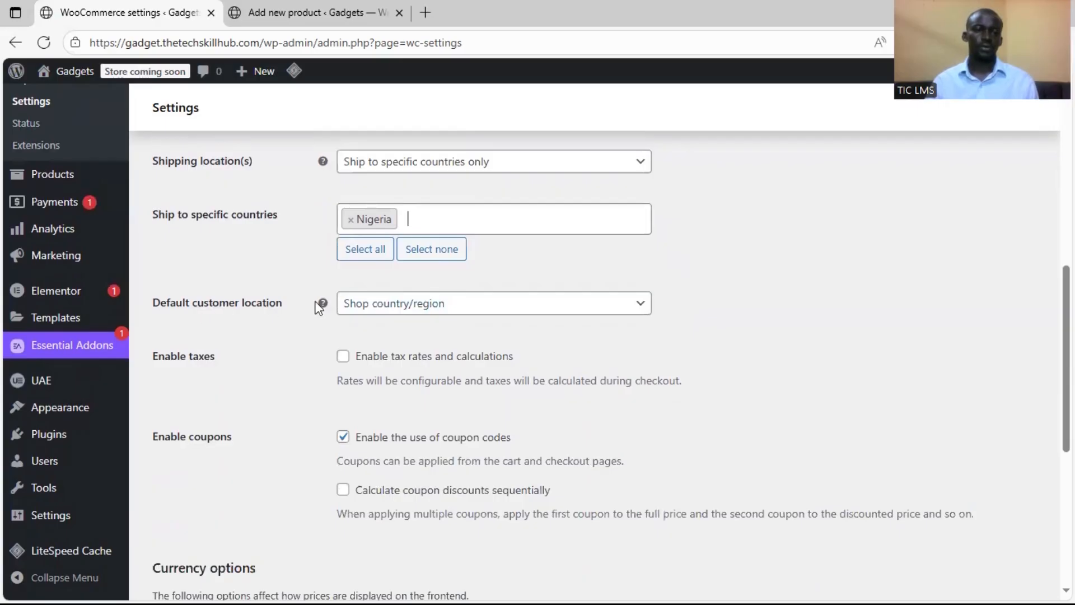
{"action": "left_click", "coordinate": [484, 314]}
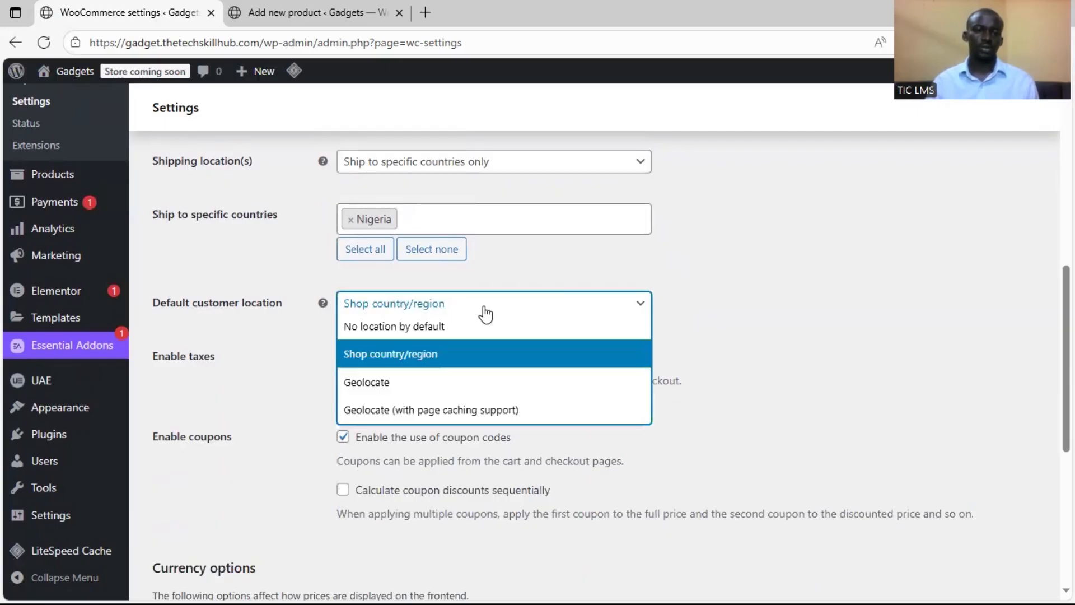
{"action": "left_click", "coordinate": [485, 314]}
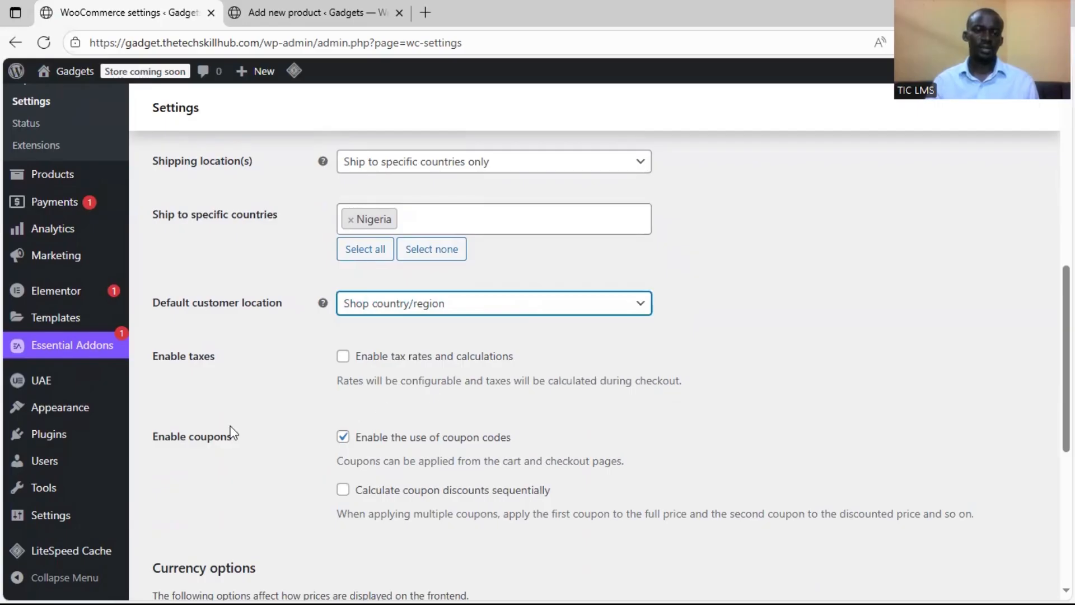
Select Nigerian naira (₦) — NGN as the store currency in the general settings' currency options
{"action": "scroll", "coordinate": [280, 423], "scroll_direction": "down", "scroll_amount": 1}
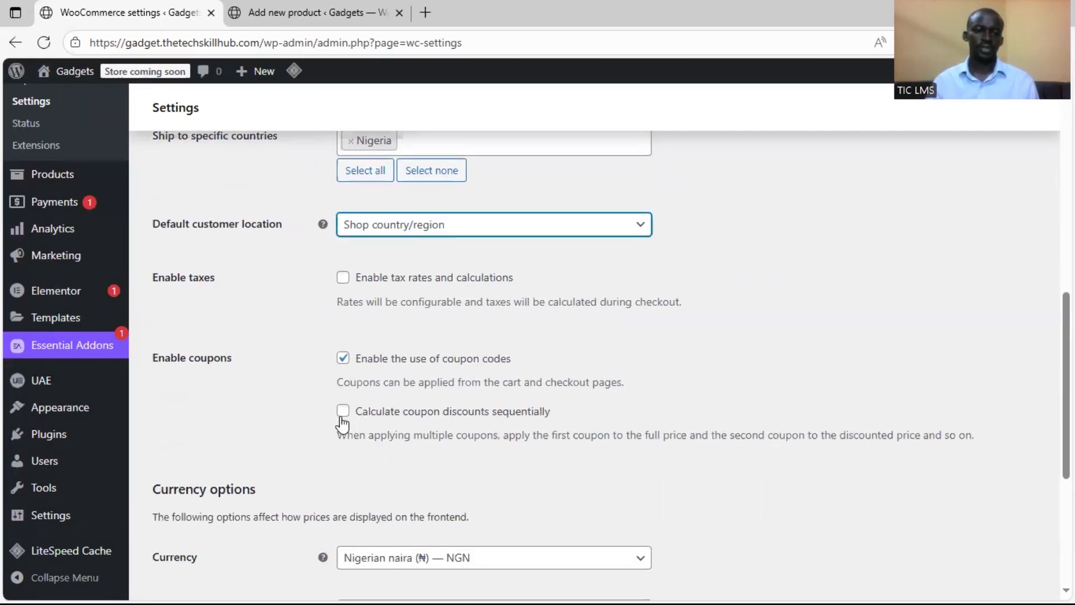
{"action": "scroll", "coordinate": [296, 304], "scroll_direction": "down", "scroll_amount": 4}
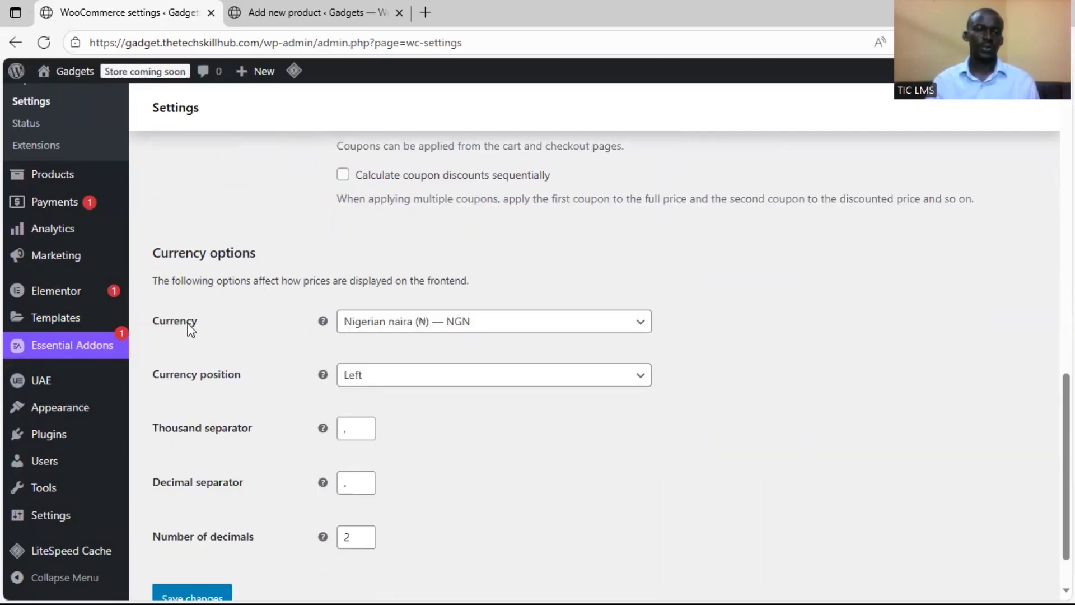
{"action": "left_click", "coordinate": [484, 325]}
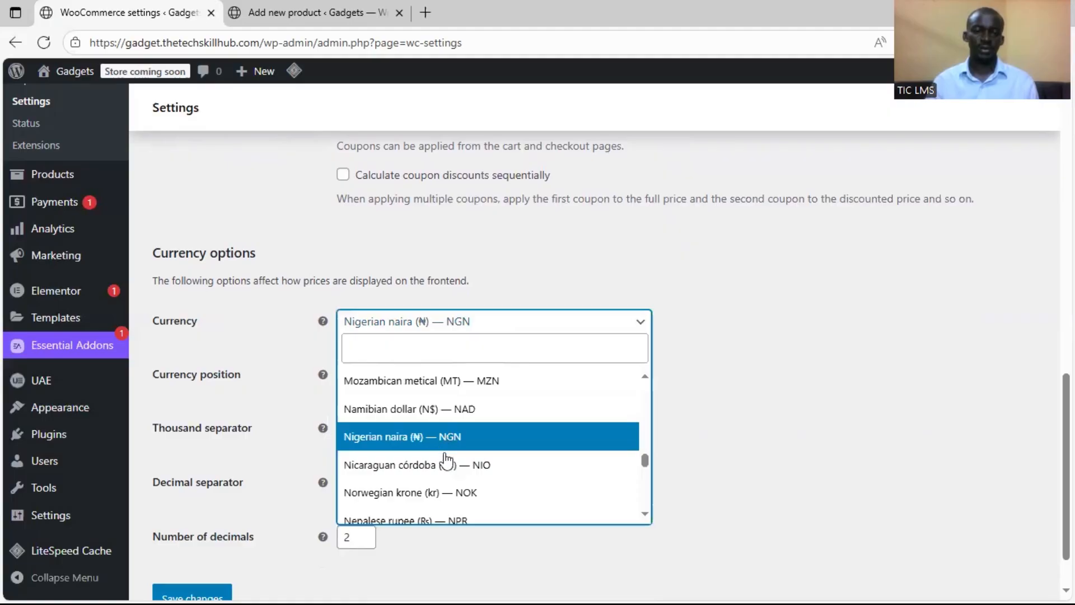
{"action": "scroll", "coordinate": [453, 477], "scroll_direction": "down", "scroll_amount": 1}
{"action": "scroll", "coordinate": [459, 476], "scroll_direction": "down", "scroll_amount": 3}
{"action": "scroll", "coordinate": [489, 475], "scroll_direction": "up", "scroll_amount": 4}
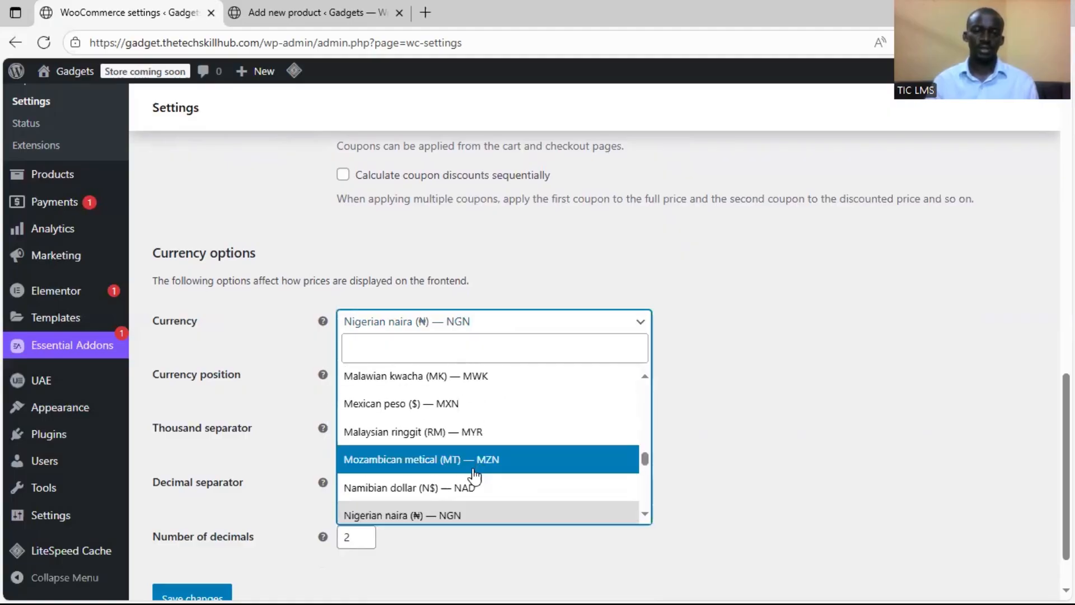
{"action": "scroll", "coordinate": [472, 471], "scroll_direction": "down", "scroll_amount": 1}
{"action": "left_click", "coordinate": [479, 445]}
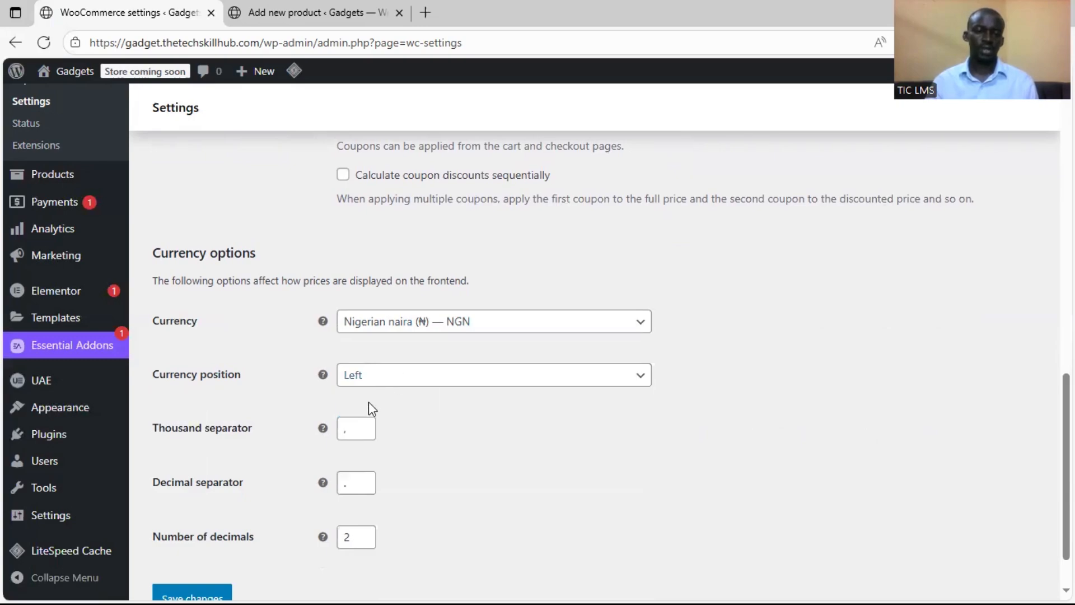
Review the remaining currency display options and save the general store settings
{"action": "scroll", "coordinate": [261, 435], "scroll_direction": "down", "scroll_amount": 1}
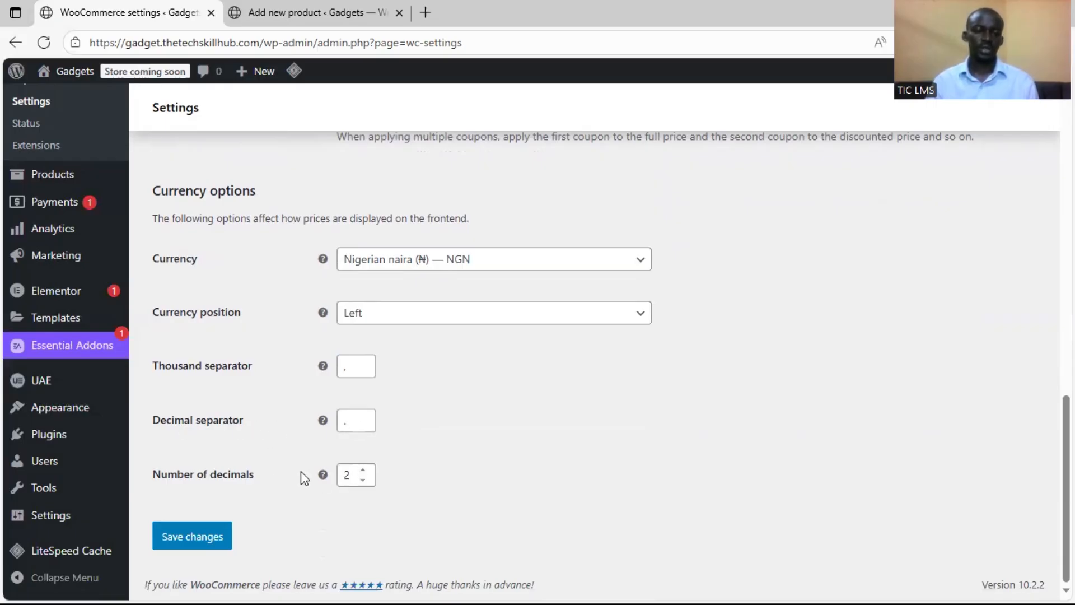
{"action": "scroll", "coordinate": [468, 457], "scroll_direction": "up", "scroll_amount": 15}
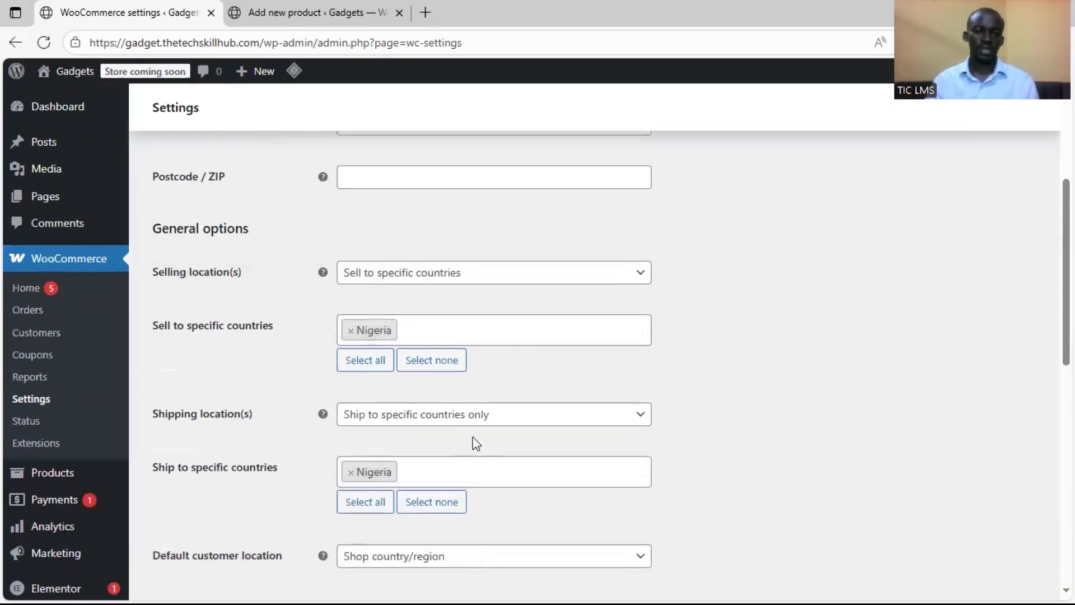
{"action": "scroll", "coordinate": [476, 444], "scroll_direction": "down", "scroll_amount": 15}
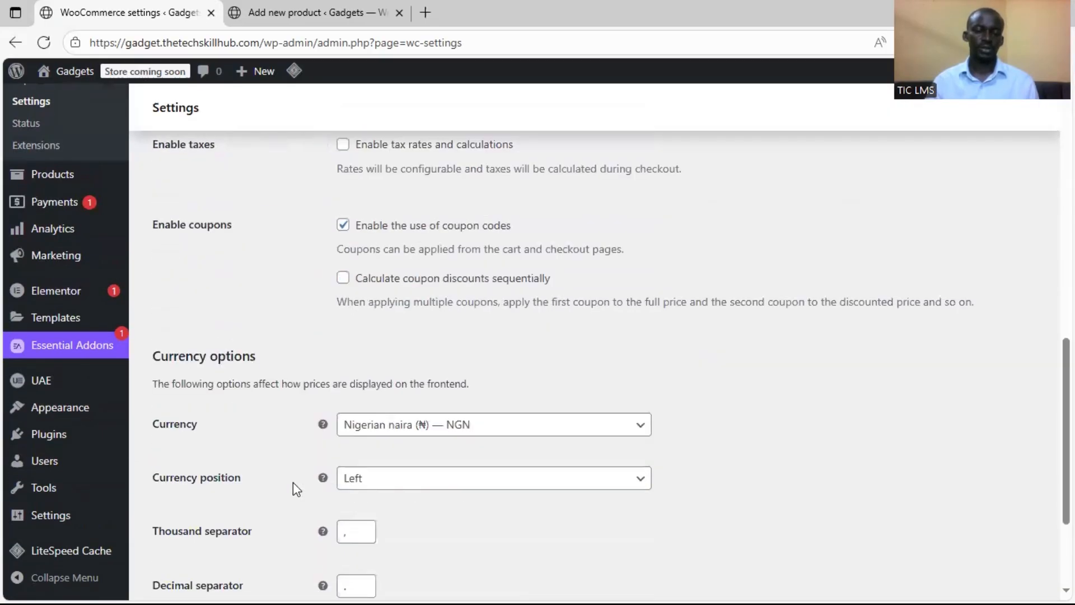
{"action": "left_click", "coordinate": [204, 535]}
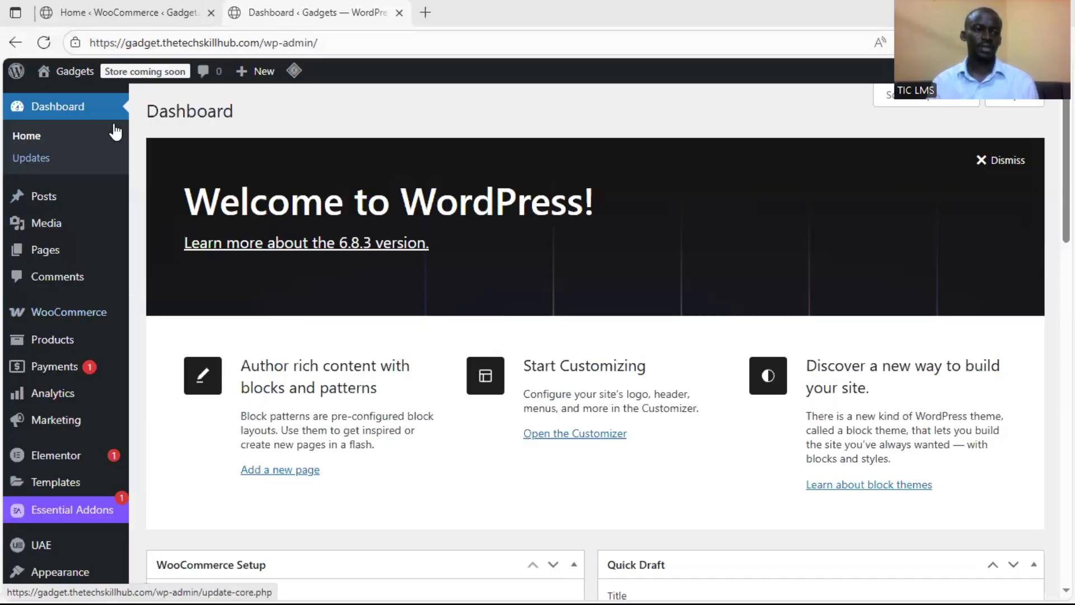
Open the product categories management page from the WordPress dashboard
{"action": "scroll", "coordinate": [76, 493], "scroll_direction": "down", "scroll_amount": 1}
{"action": "scroll", "coordinate": [108, 408], "scroll_direction": "up", "scroll_amount": 1}
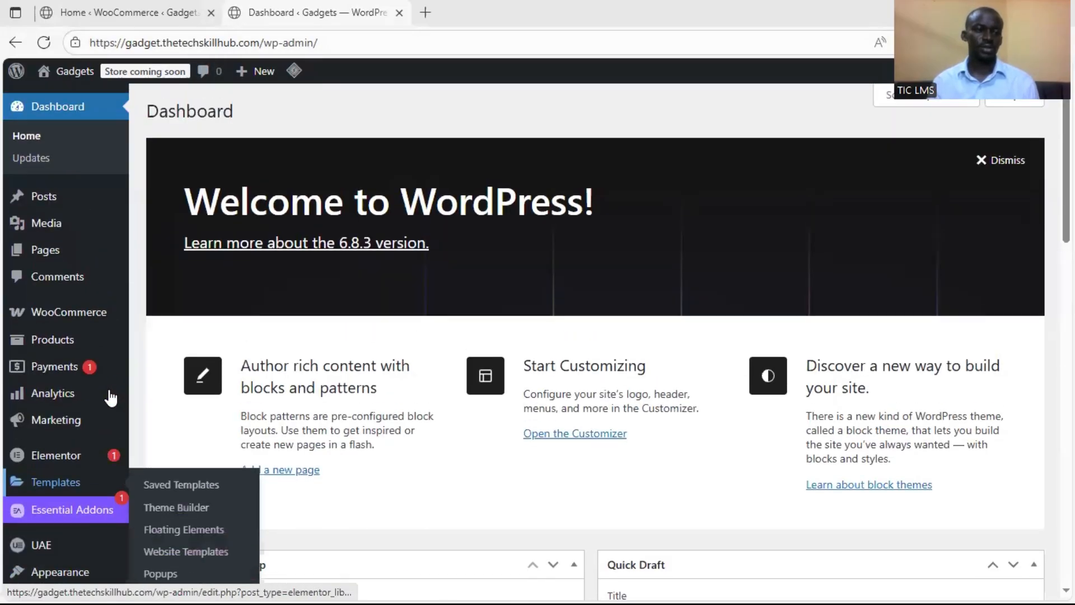
{"action": "mouse_move", "coordinate": [84, 343]}
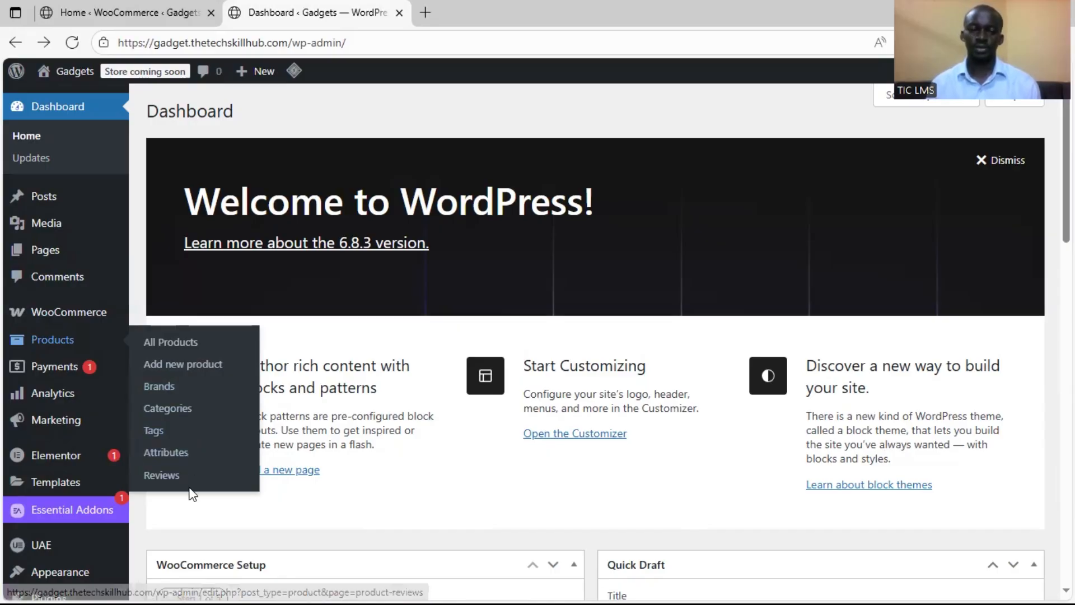
{"action": "left_click", "coordinate": [196, 413]}
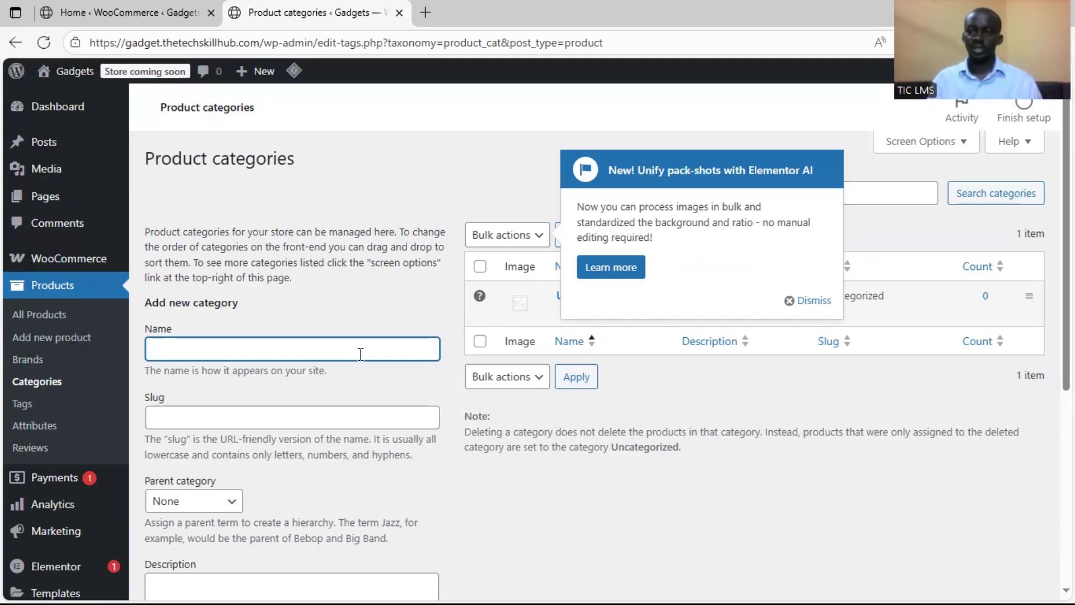
Add a product category named "Phones" with the slug "phones", no parent category and an empty description
{"action": "type", "text": "Phones"}
{"action": "key", "text": "Tab"}
{"action": "type", "text": "phones"}
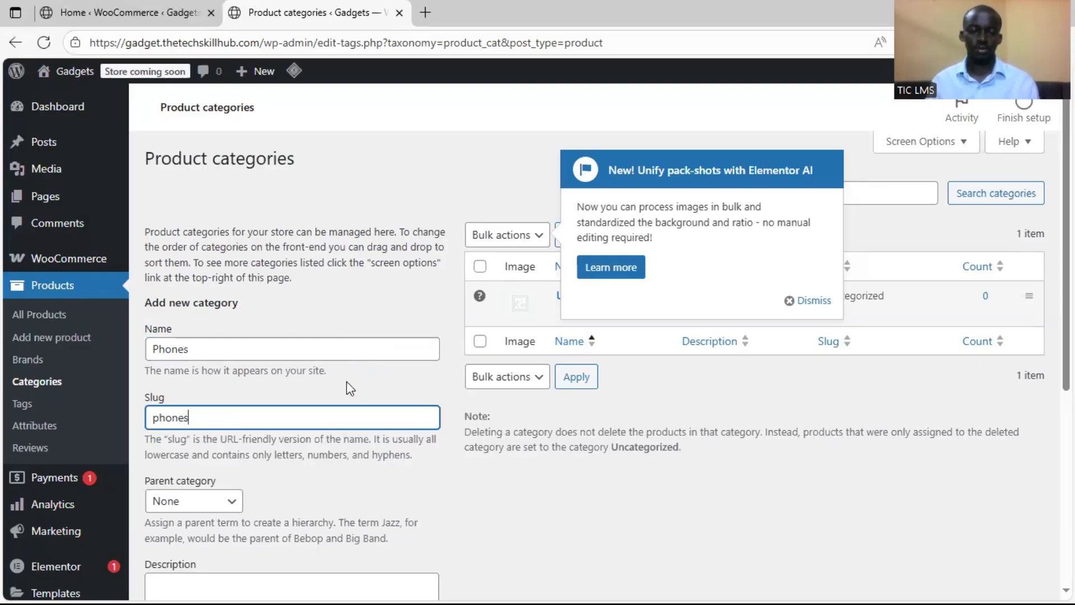
{"action": "scroll", "coordinate": [329, 511], "scroll_direction": "down", "scroll_amount": 4}
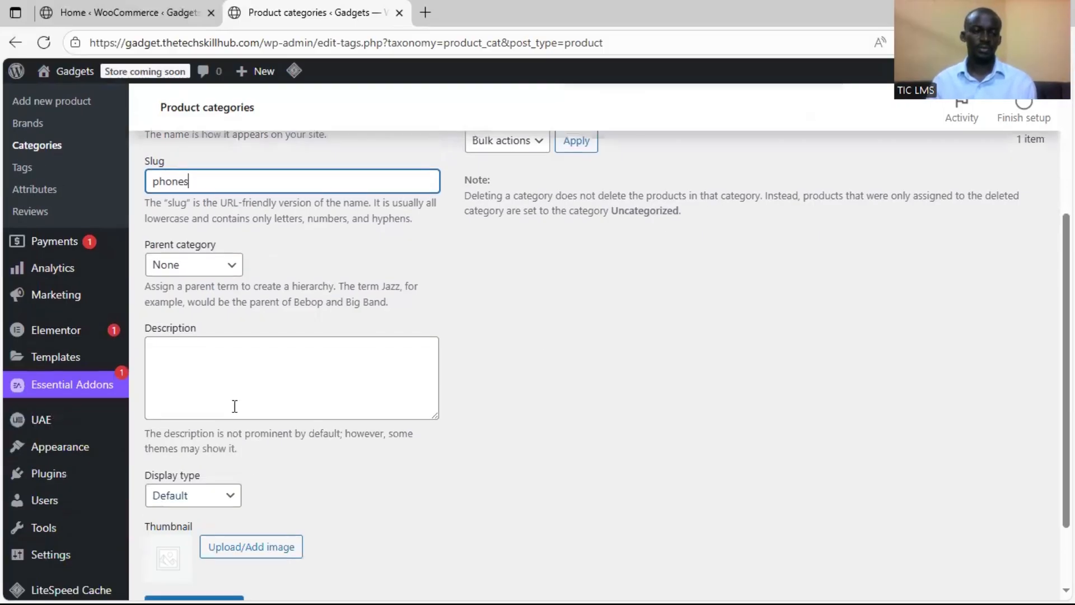
{"action": "left_click", "coordinate": [228, 269]}
{"action": "left_click", "coordinate": [292, 285]}
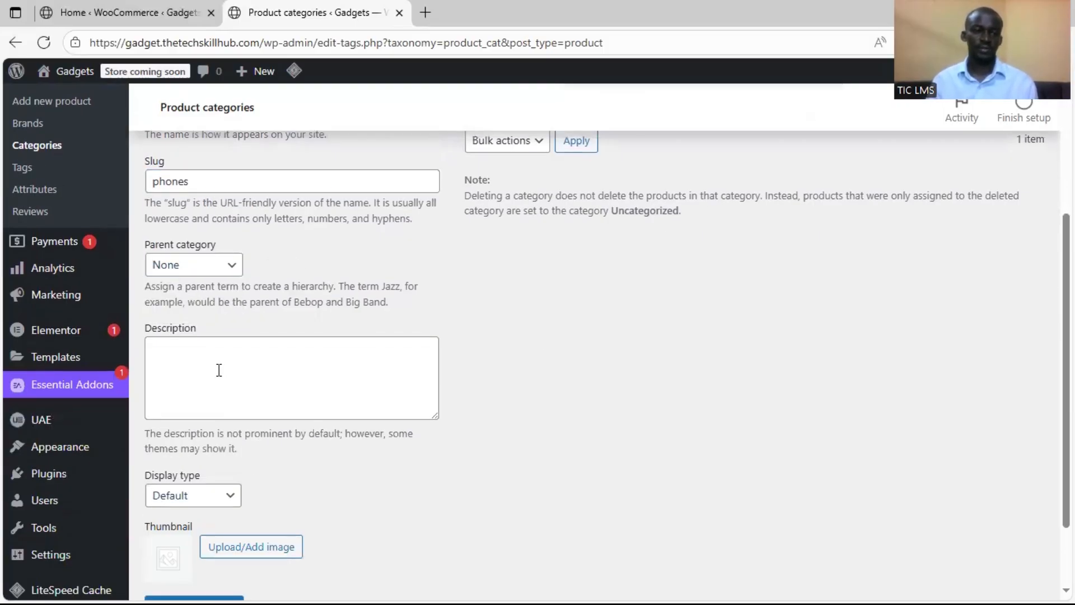
{"action": "left_click", "coordinate": [257, 365]}
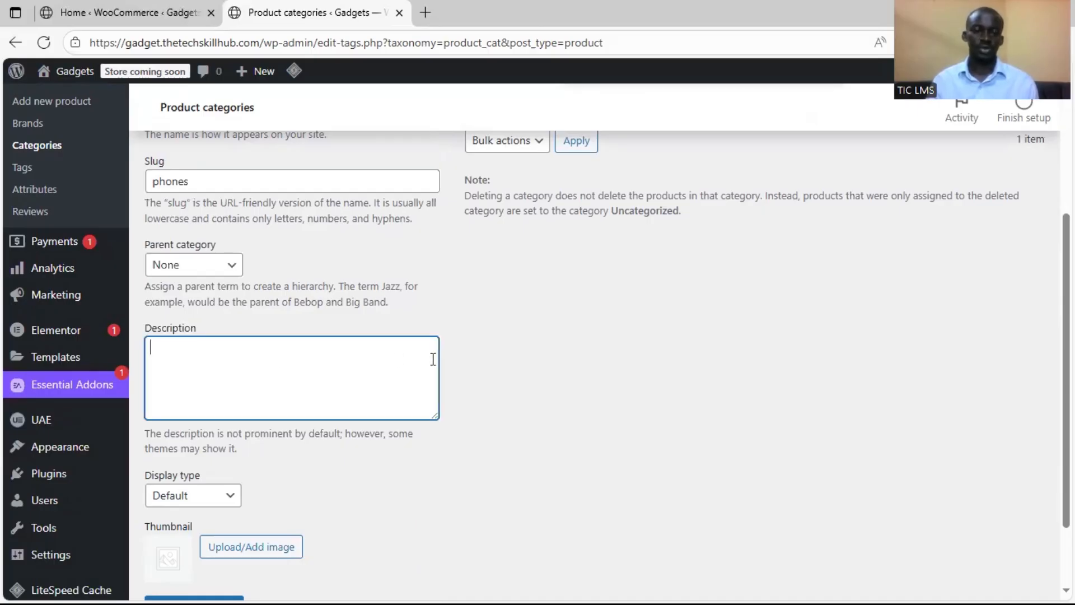
{"action": "scroll", "coordinate": [432, 359], "scroll_direction": "up", "scroll_amount": 5}
{"action": "scroll", "coordinate": [432, 355], "scroll_direction": "down", "scroll_amount": 6}
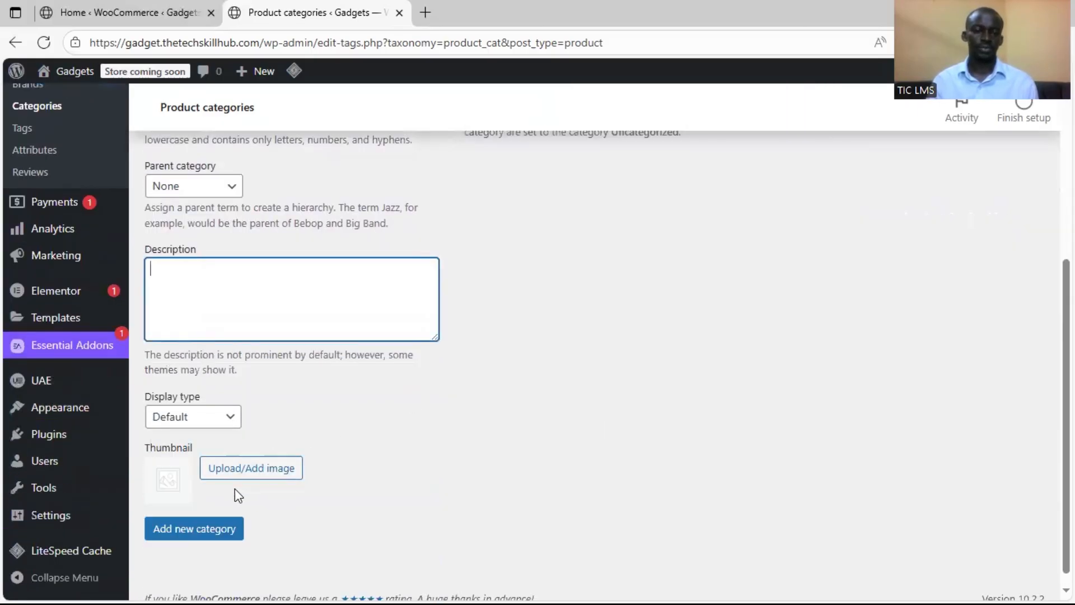
{"action": "left_click", "coordinate": [221, 529]}
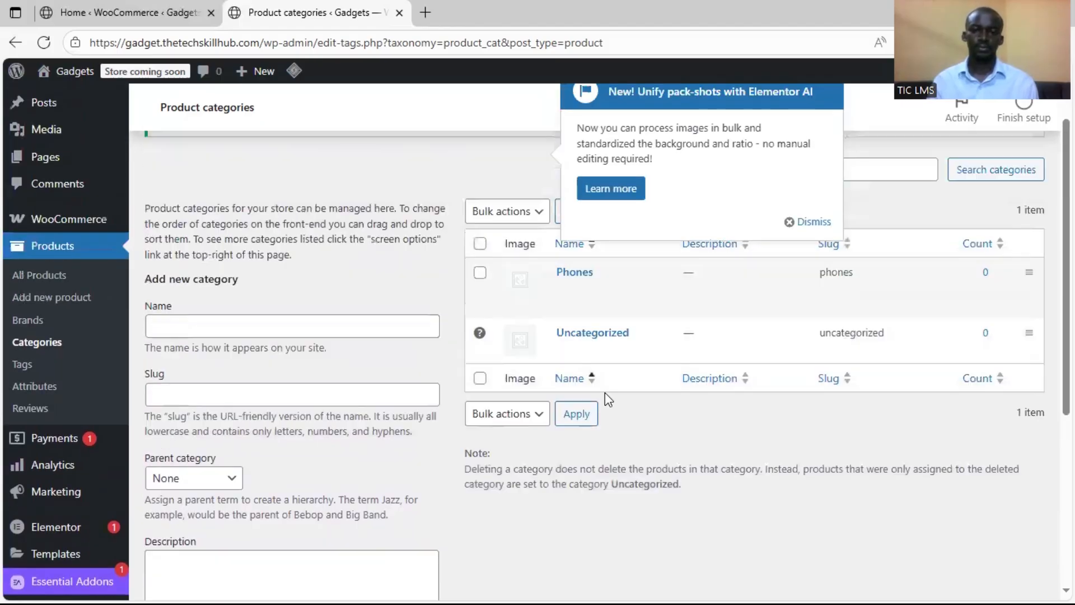
Add a product category named "Laptops" with the slug "laptops"
{"action": "left_click", "coordinate": [270, 327]}
{"action": "type", "text": "Laptops"}
{"action": "key", "text": "Tab"}
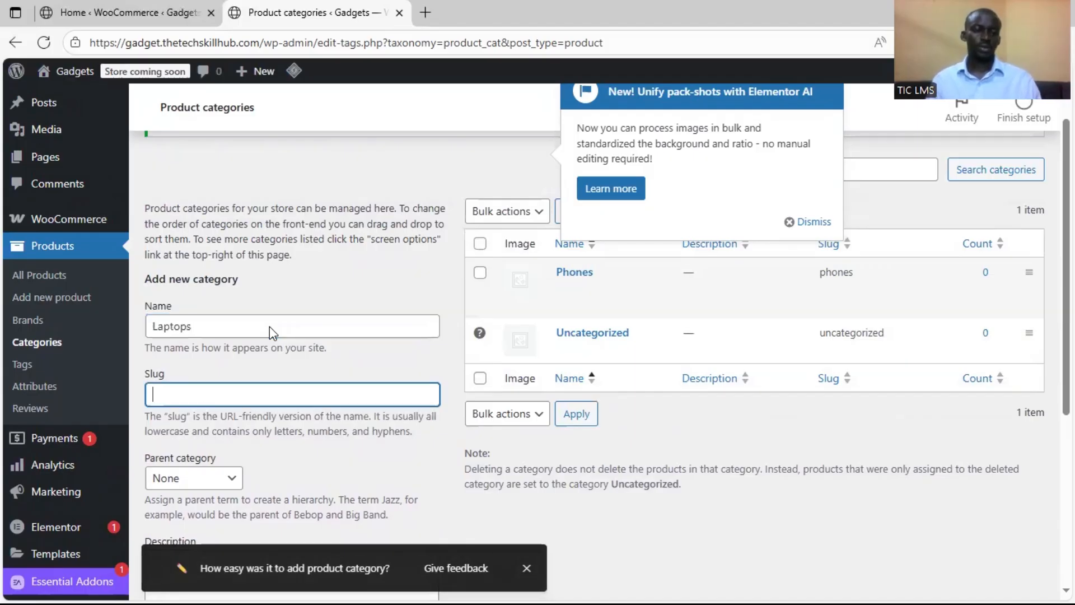
{"action": "type", "text": "lapto"}
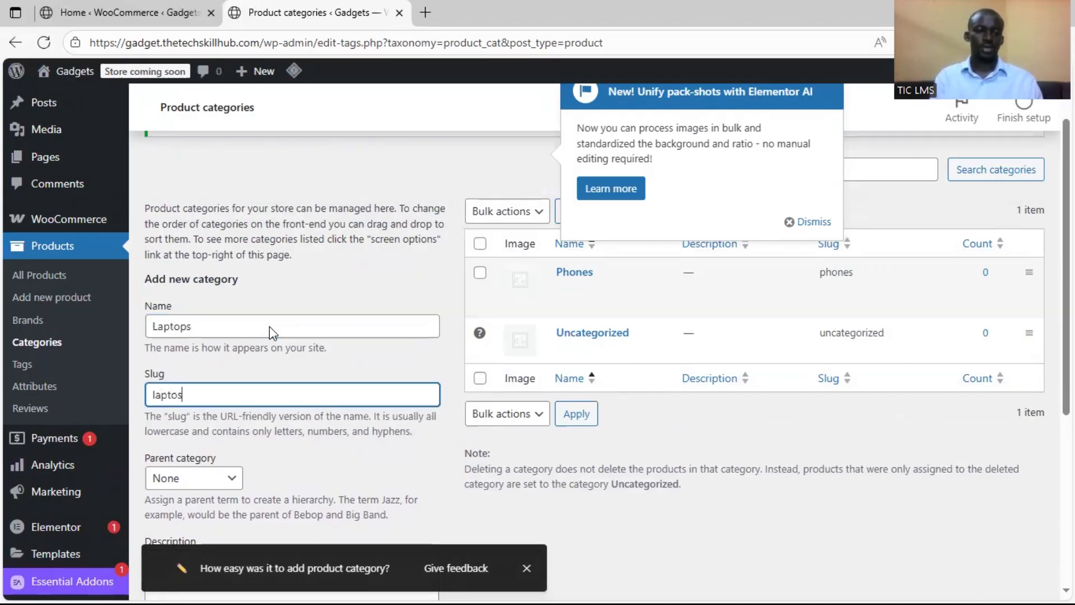
{"action": "type", "text": "ps"}
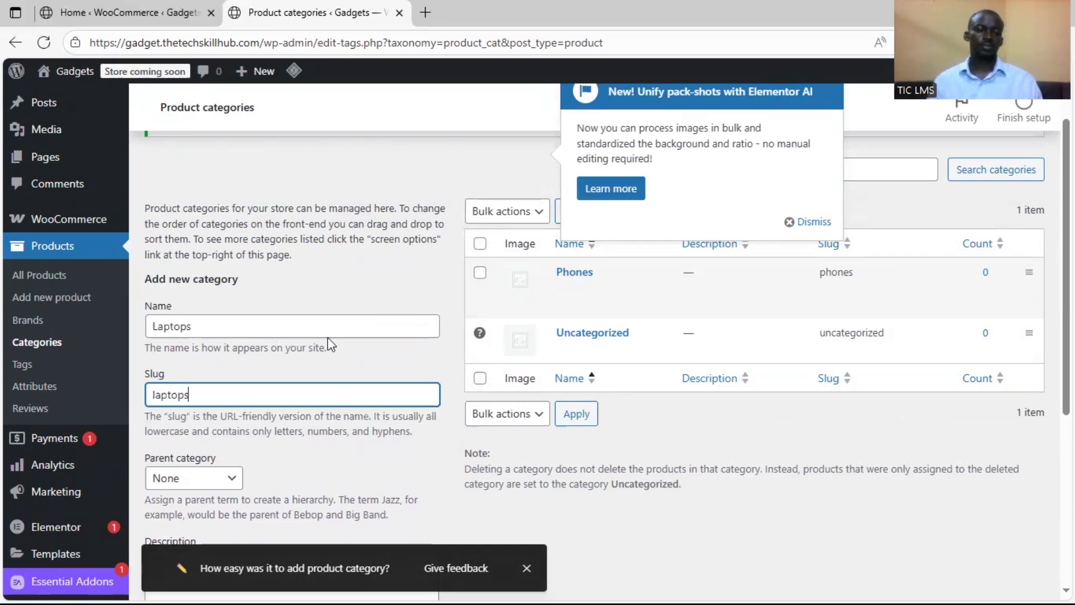
{"action": "scroll", "coordinate": [324, 384], "scroll_direction": "down", "scroll_amount": 5}
{"action": "left_click", "coordinate": [225, 515]}
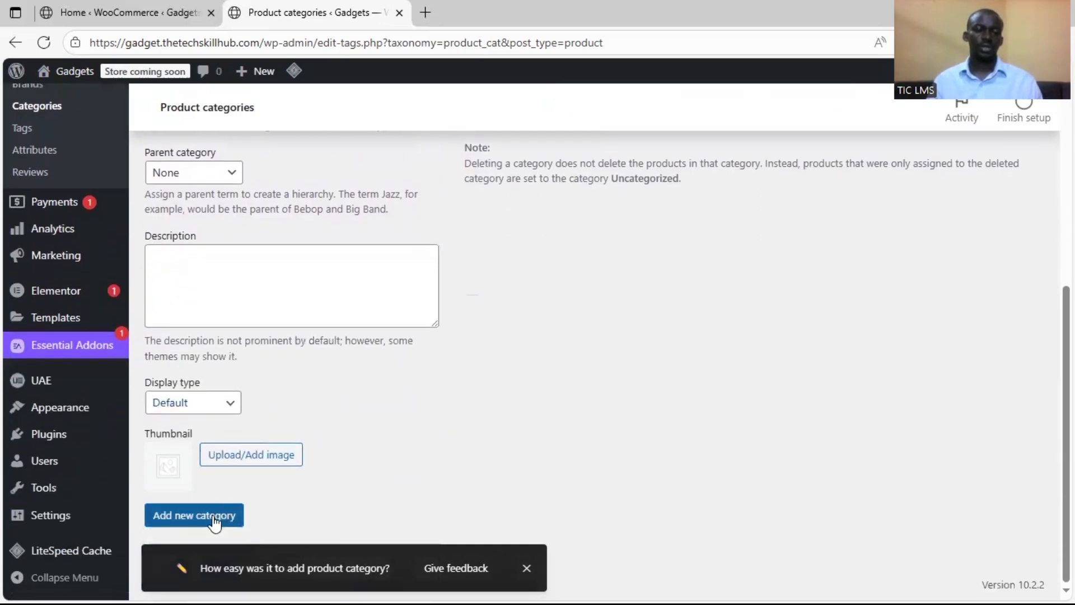
Add a product category named "Accessories" with the slug "accessories"
{"action": "scroll", "coordinate": [471, 390], "scroll_direction": "up", "scroll_amount": 3}
{"action": "scroll", "coordinate": [472, 392], "scroll_direction": "up", "scroll_amount": 2}
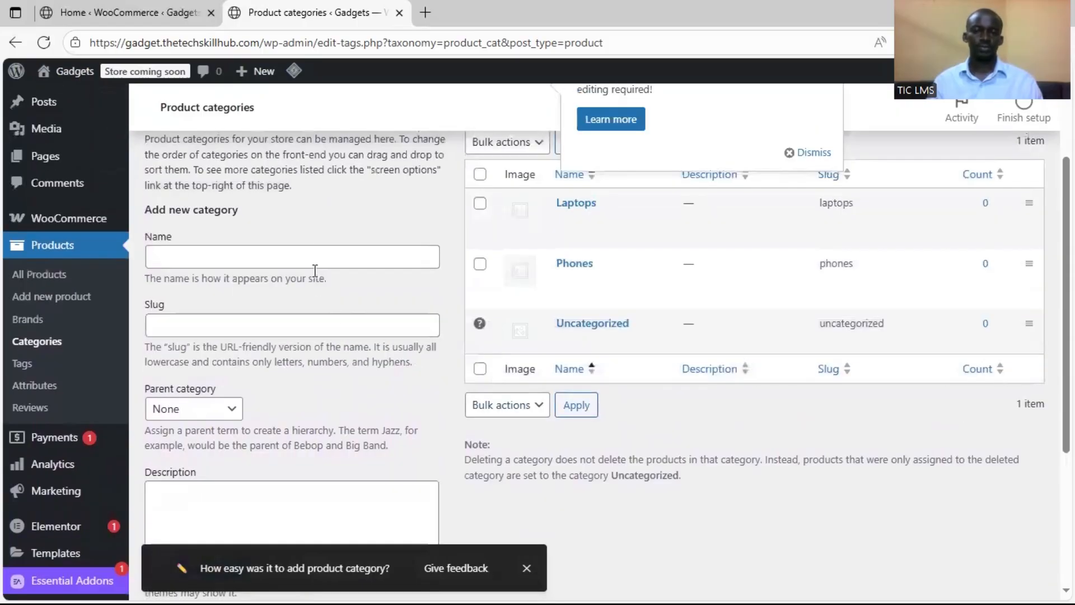
{"action": "left_click", "coordinate": [252, 252]}
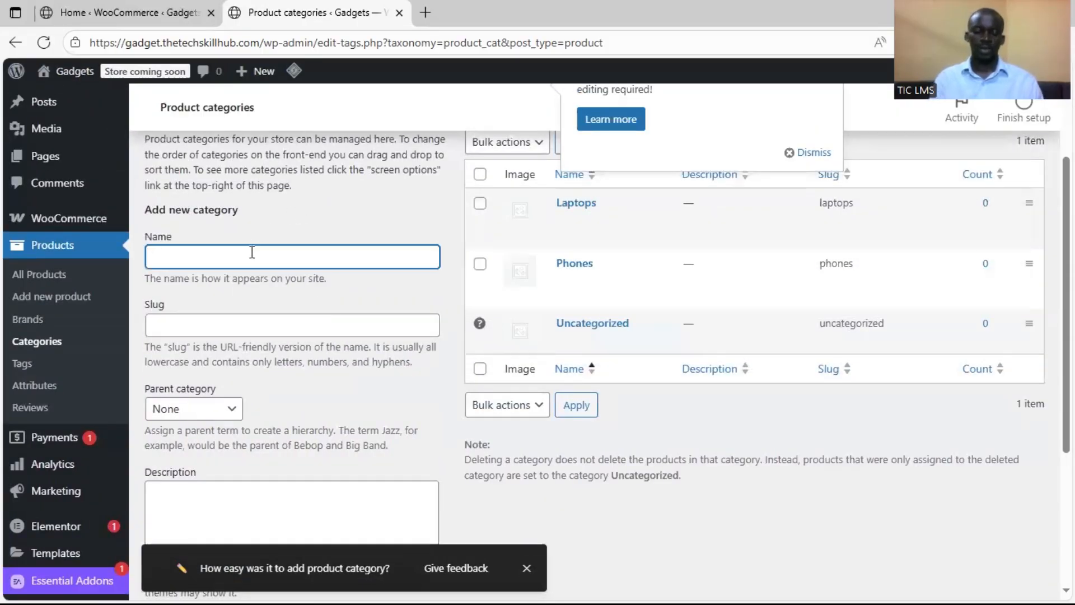
{"action": "type", "text": "Accessories"}
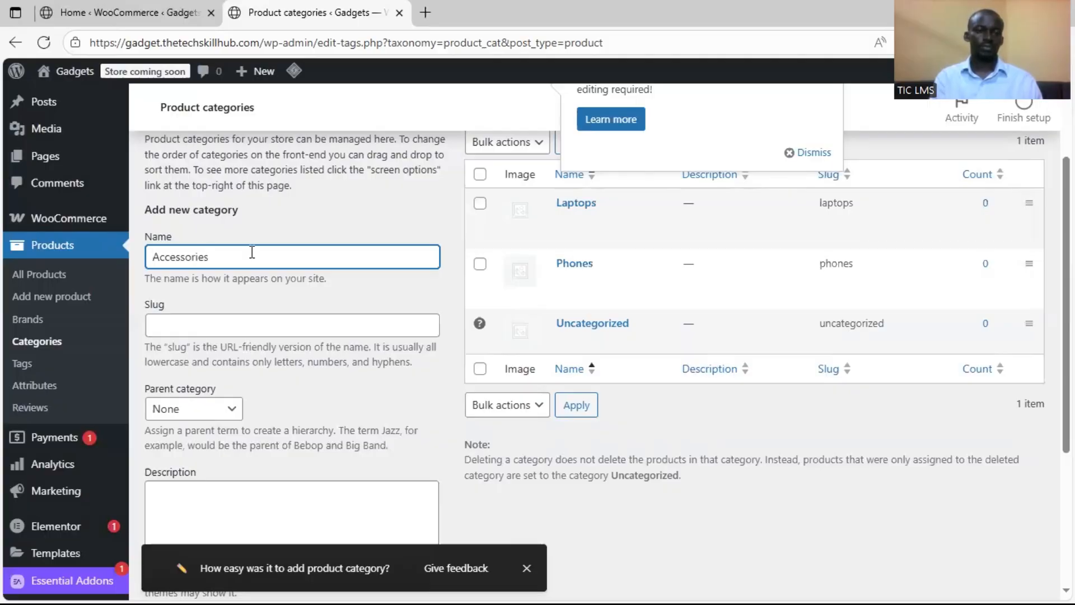
{"action": "key", "text": "Tab"}
{"action": "type", "text": "a"}
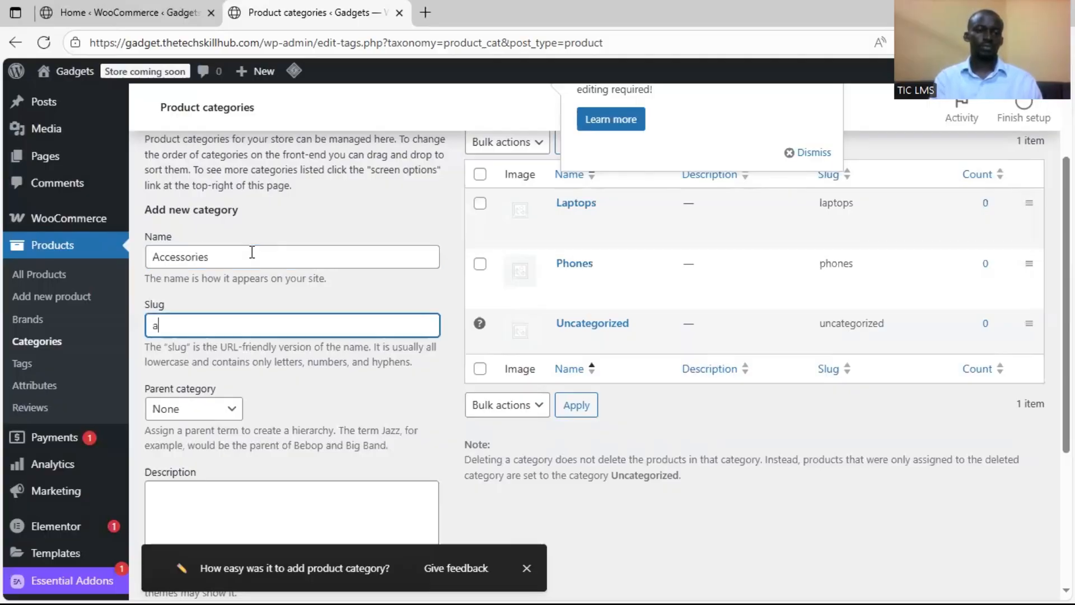
{"action": "type", "text": "ccessories"}
{"action": "scroll", "coordinate": [283, 276], "scroll_direction": "down", "scroll_amount": 5}
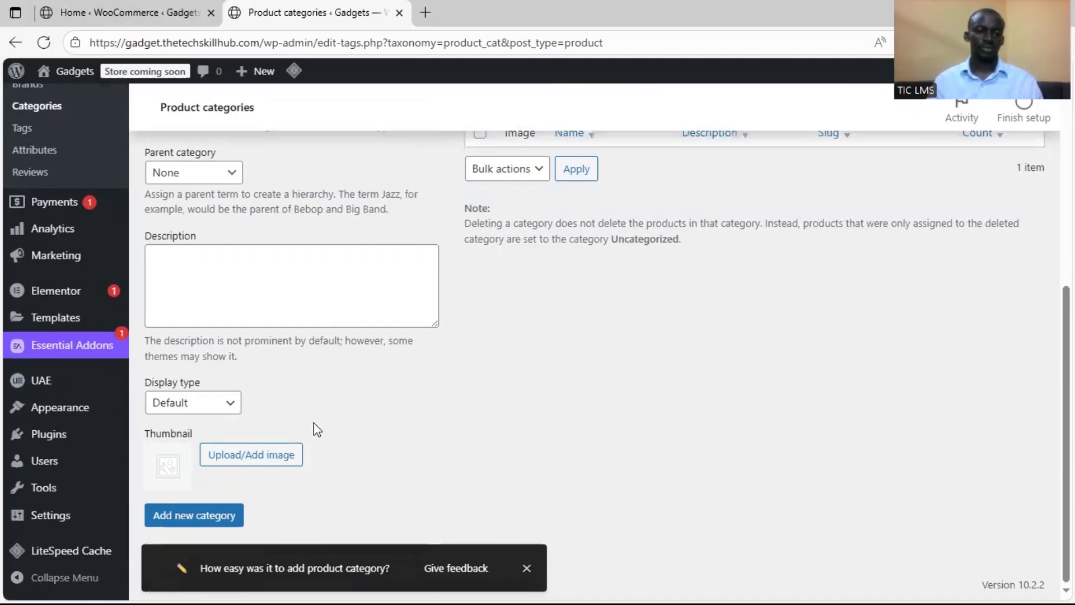
{"action": "left_click", "coordinate": [220, 515]}
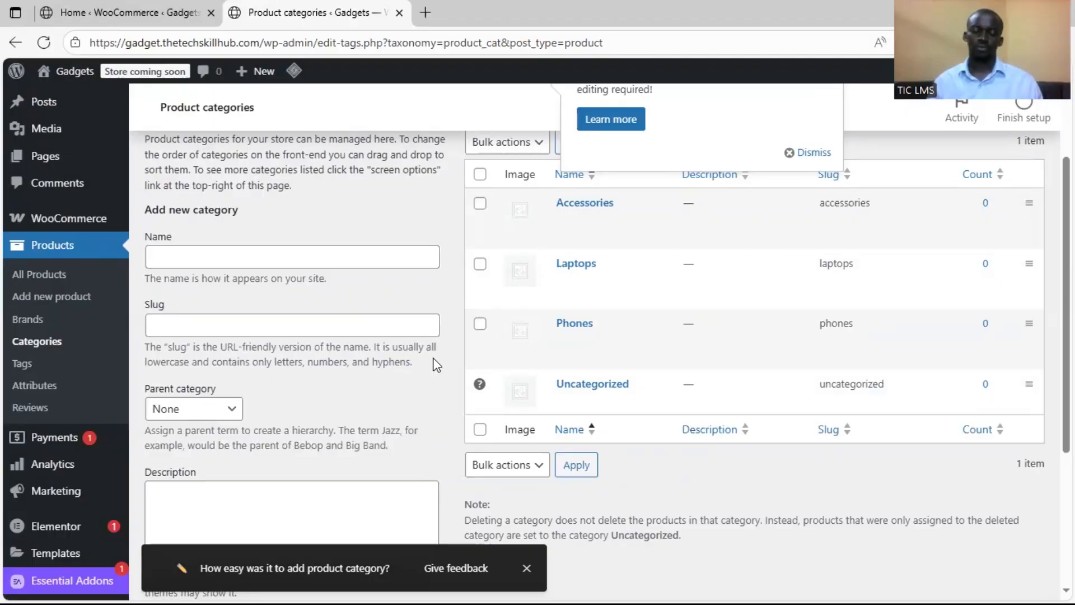
Add a product category named "Smartwatches" with the slug "smartwatches"
{"action": "left_click", "coordinate": [357, 259]}
{"action": "type", "text": "Smar"}
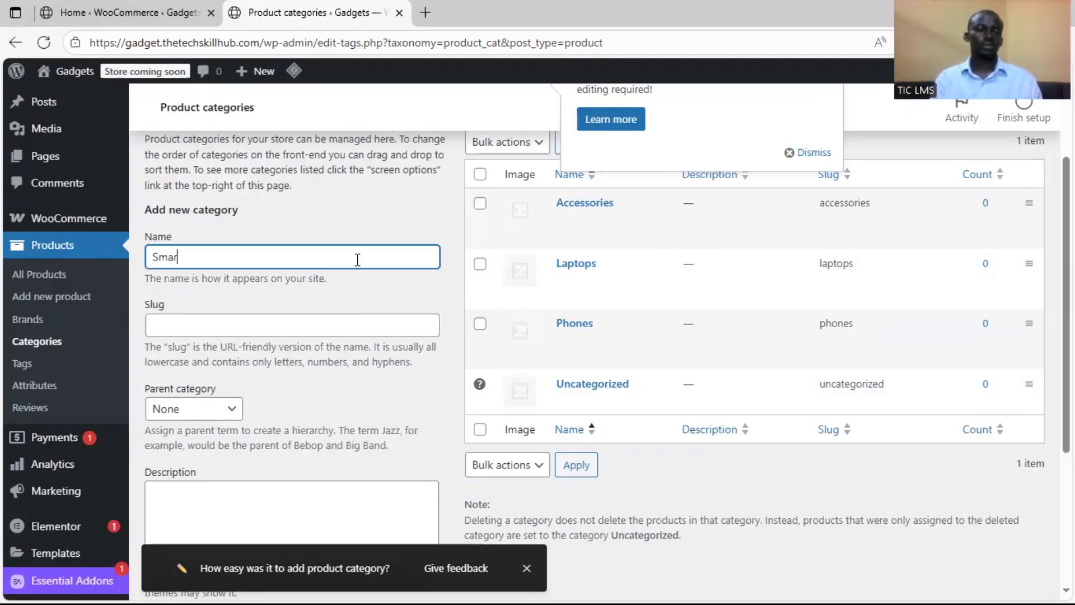
{"action": "type", "text": "twatches"}
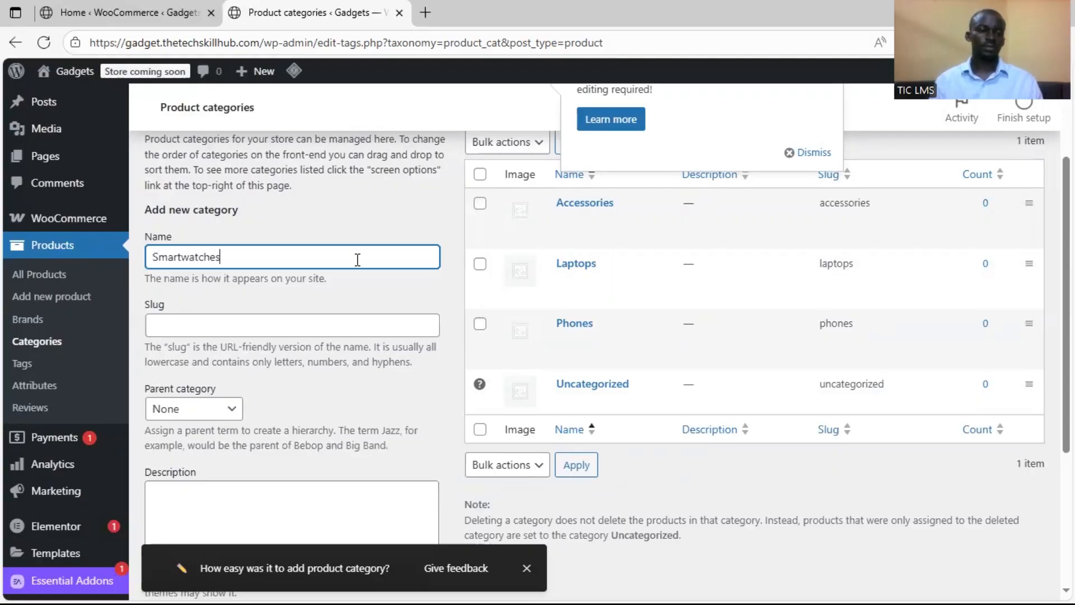
{"action": "key", "text": "Tab"}
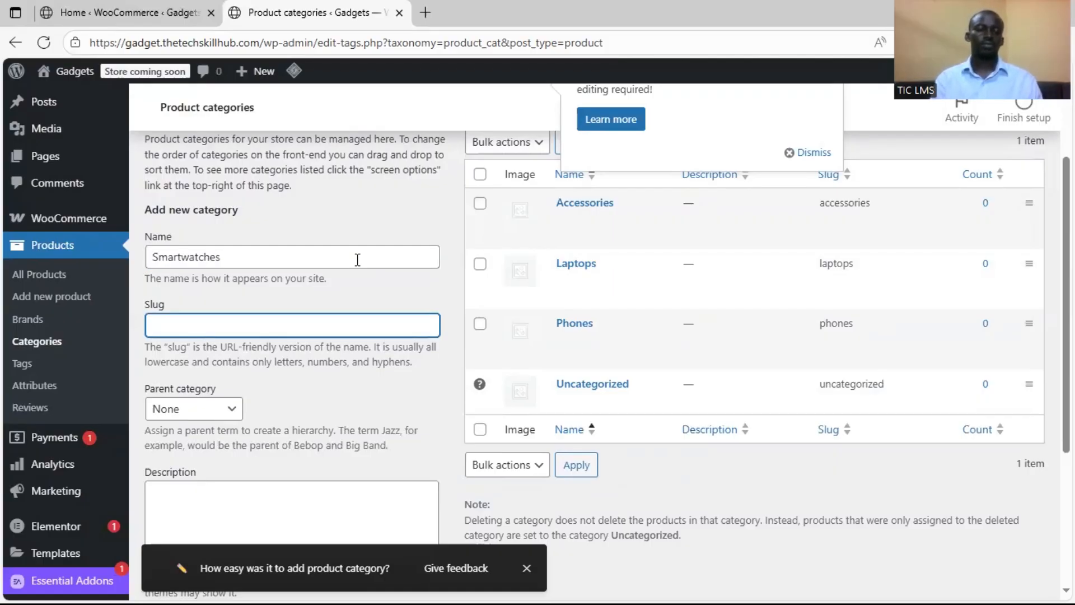
{"action": "type", "text": "S"}
{"action": "key", "text": "BackSpace"}
{"action": "type", "text": "smartwatches"}
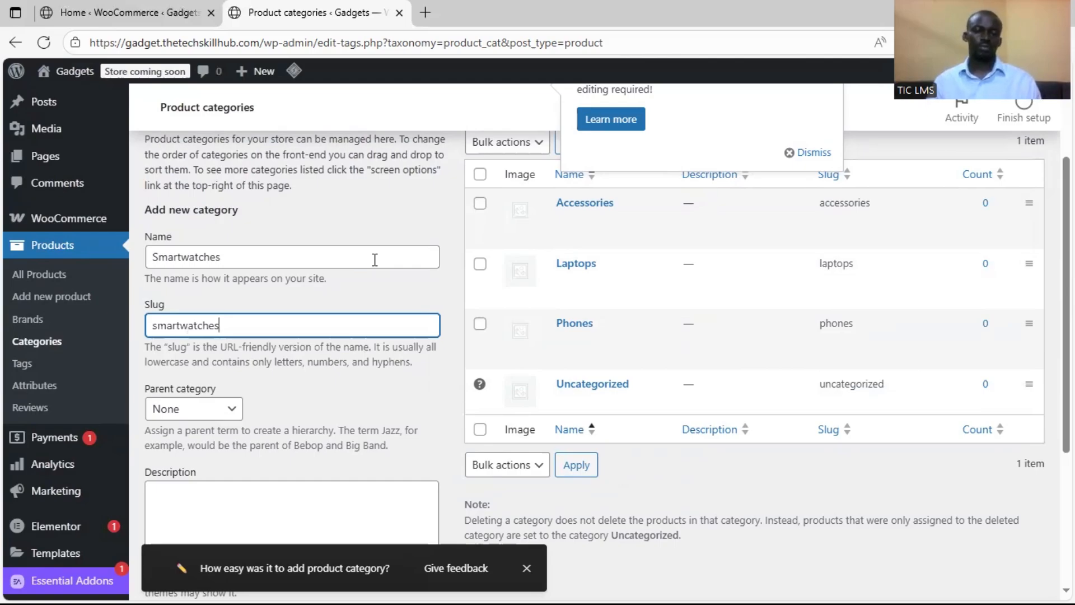
{"action": "scroll", "coordinate": [372, 260], "scroll_direction": "down", "scroll_amount": 4}
{"action": "left_click", "coordinate": [217, 514]}
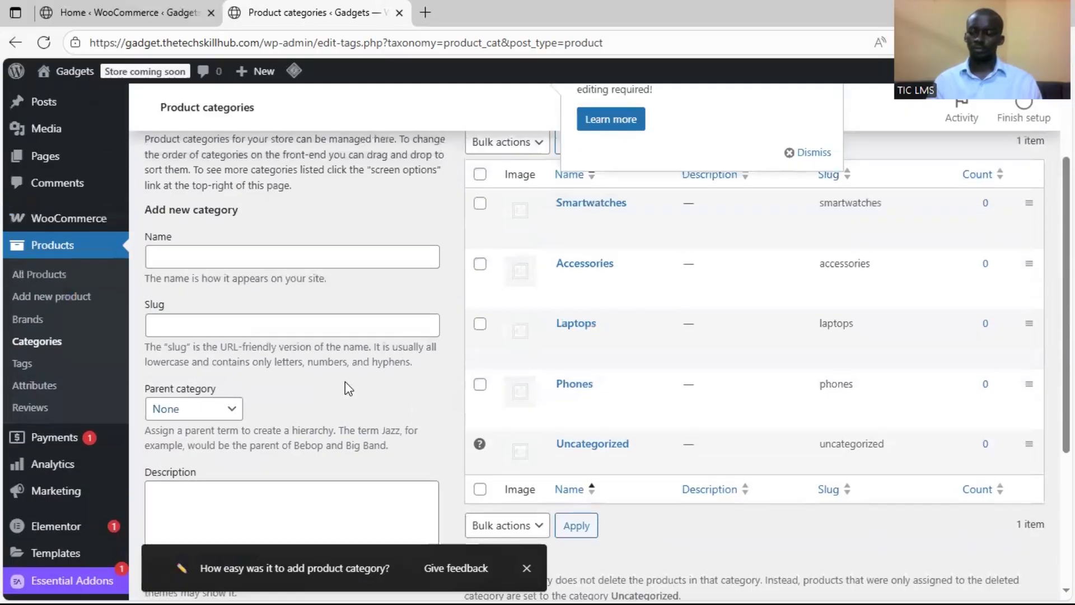
Add a product category named "Gaming and Entertainment" with the slug left blank and no parent category
{"action": "left_click", "coordinate": [299, 256]}
{"action": "type", "text": "Gamers"}
{"action": "key", "text": "BackSpace"}
{"action": "key", "text": "BackSpace"}
{"action": "type", "text": "i"}
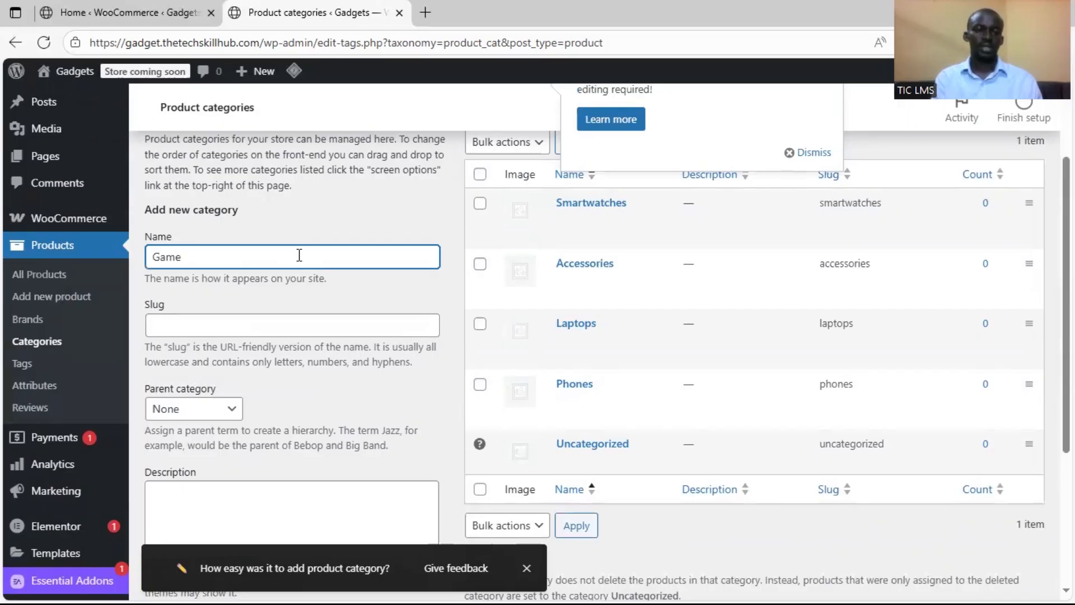
{"action": "type", "text": "ing and E"}
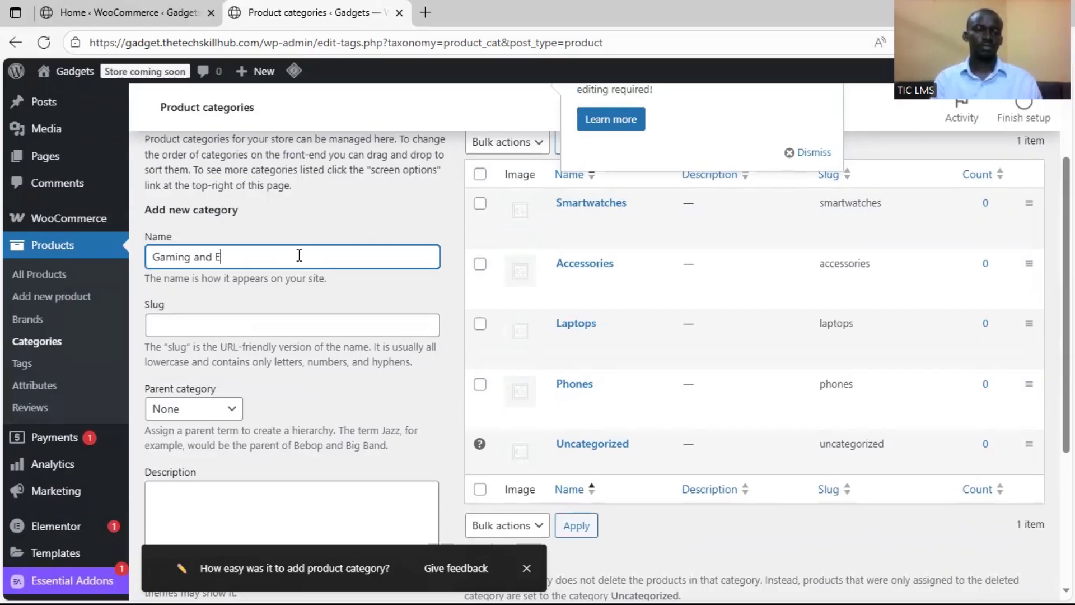
{"action": "type", "text": "ntertainment"}
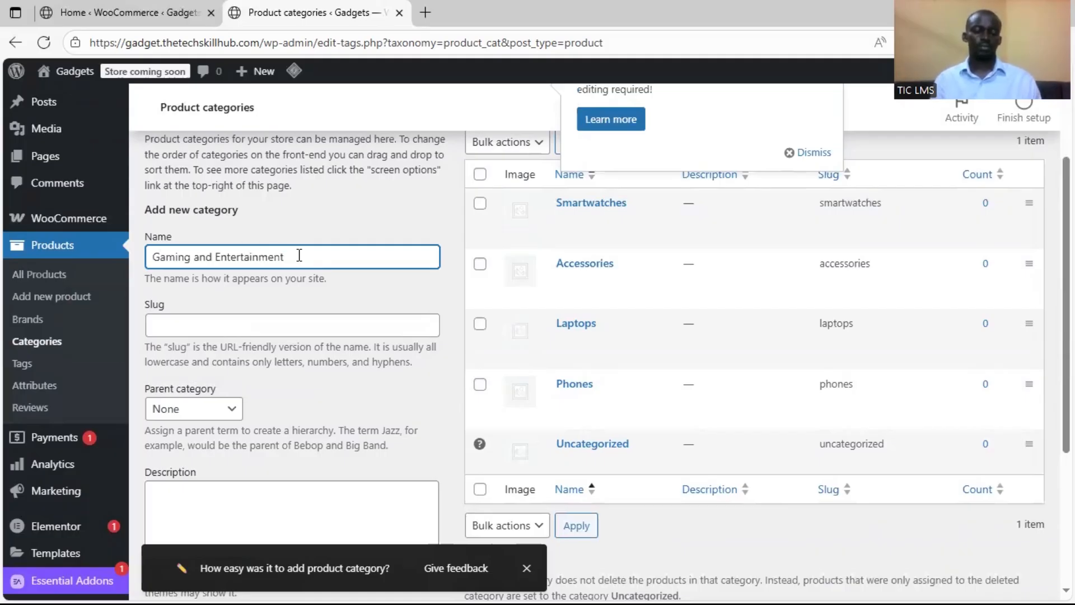
{"action": "key", "text": "Tab"}
{"action": "type", "text": "a"}
{"action": "key", "text": "BackSpace"}
{"action": "type", "text": "gamin"}
{"action": "key", "text": "BackSpace"}
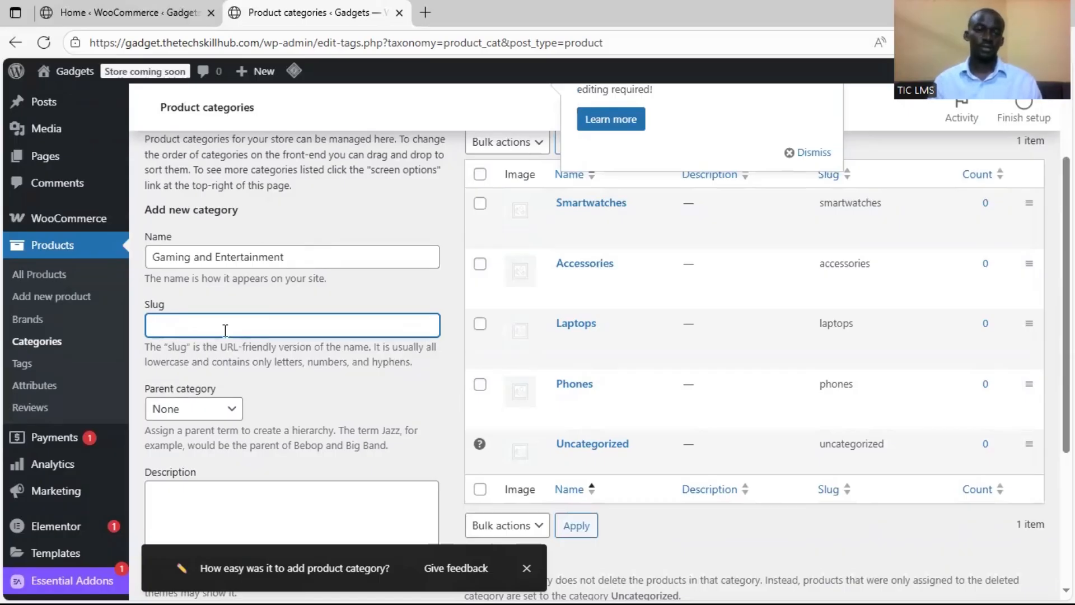
{"action": "left_click", "coordinate": [421, 295]}
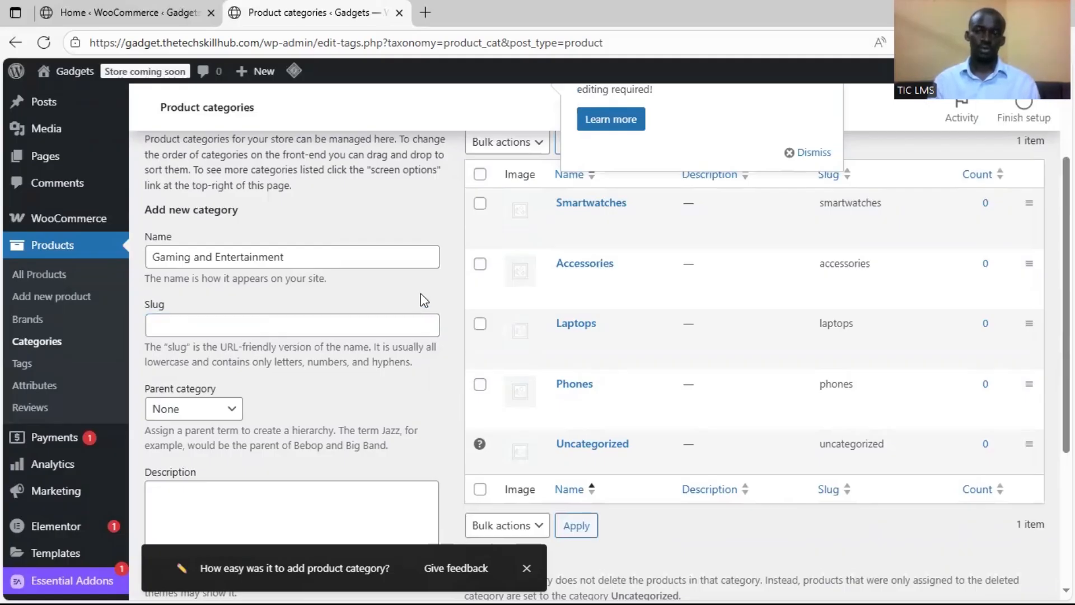
{"action": "scroll", "coordinate": [421, 442], "scroll_direction": "down", "scroll_amount": 4}
{"action": "left_click", "coordinate": [224, 517]}
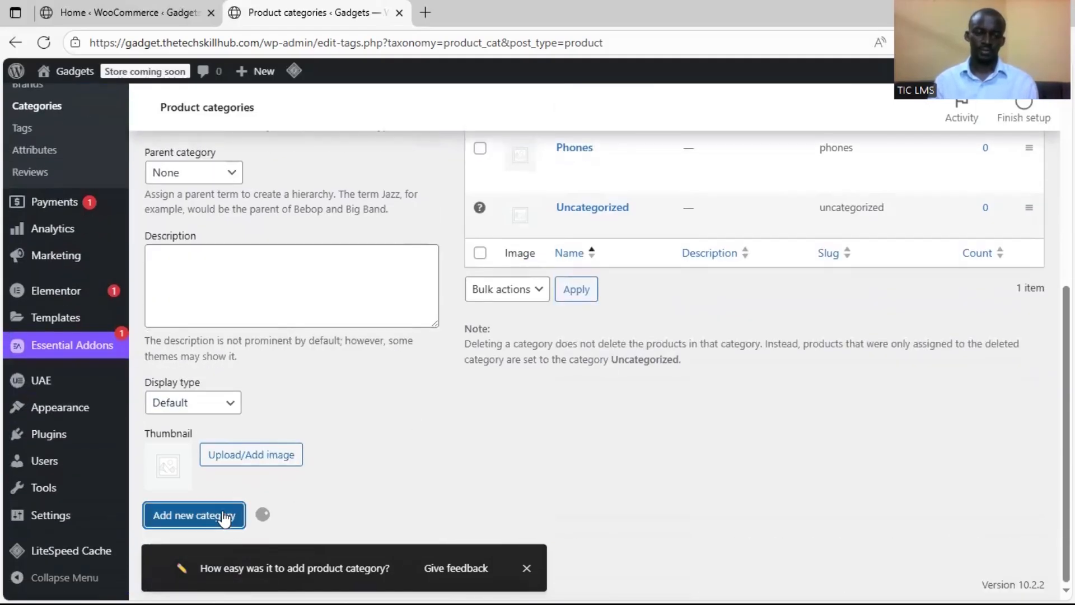
Dismiss the Elementor AI pack-shots notice covering the product category list and review the listed categories
{"action": "scroll", "coordinate": [446, 428], "scroll_direction": "up", "scroll_amount": 3}
{"action": "scroll", "coordinate": [447, 428], "scroll_direction": "up", "scroll_amount": 2}
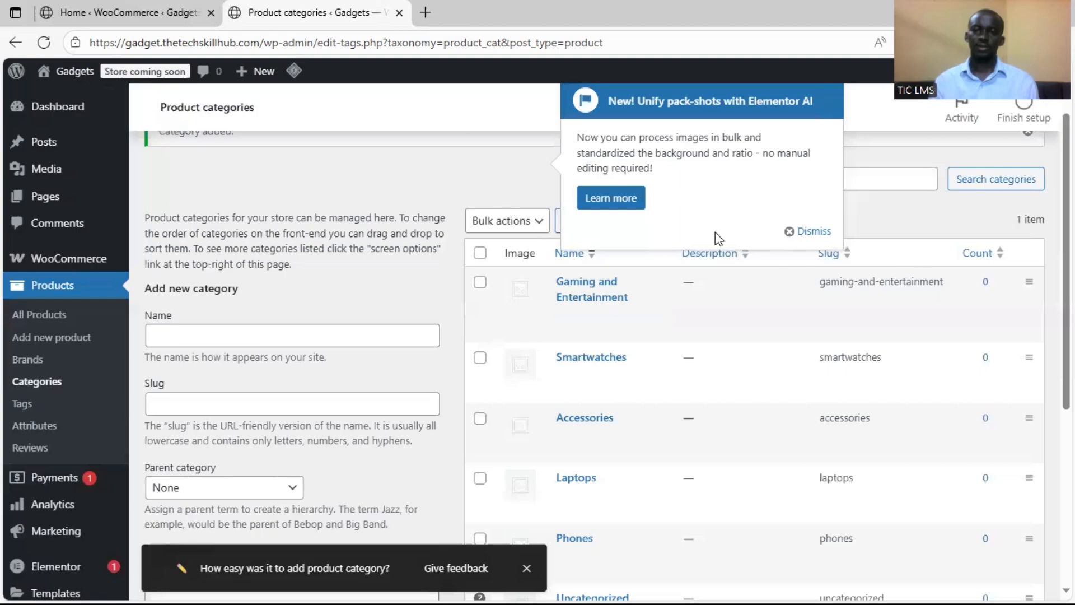
{"action": "left_click", "coordinate": [790, 231]}
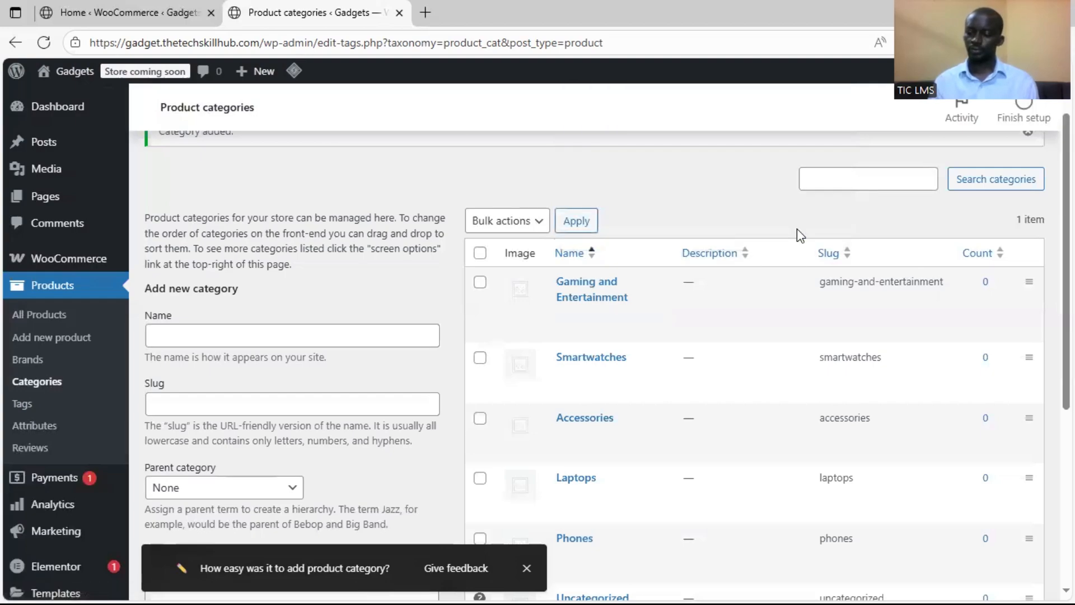
{"action": "scroll", "coordinate": [626, 261], "scroll_direction": "down", "scroll_amount": 3}
{"action": "scroll", "coordinate": [626, 261], "scroll_direction": "up", "scroll_amount": 1}
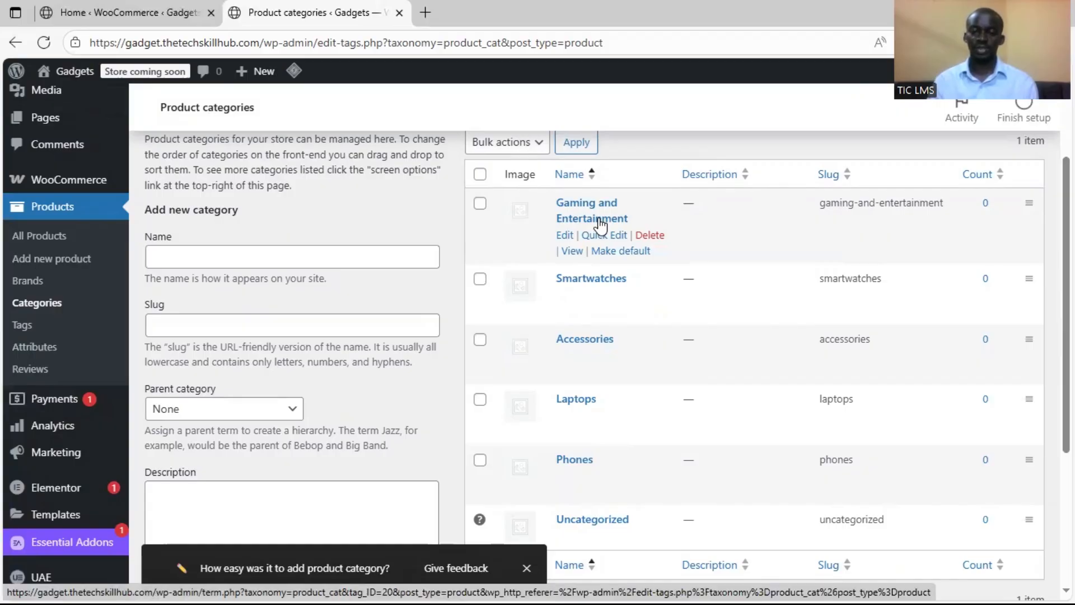
Open the Gaming and Entertainment category for editing and examine its name, slug, parent, description, display type and thumbnail settings
{"action": "left_click", "coordinate": [565, 238]}
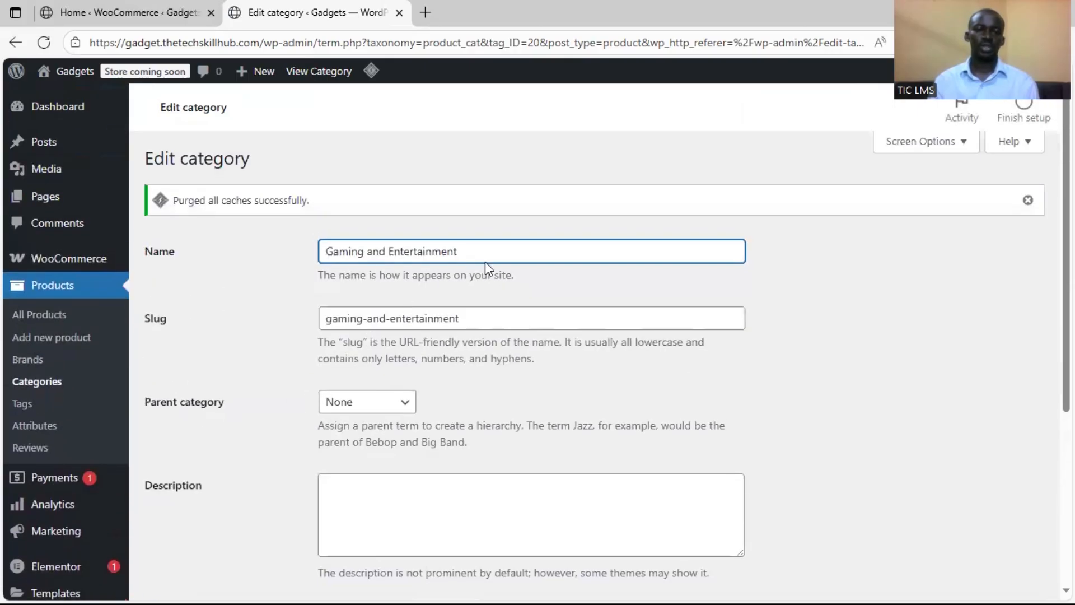
{"action": "scroll", "coordinate": [469, 386], "scroll_direction": "down", "scroll_amount": 5}
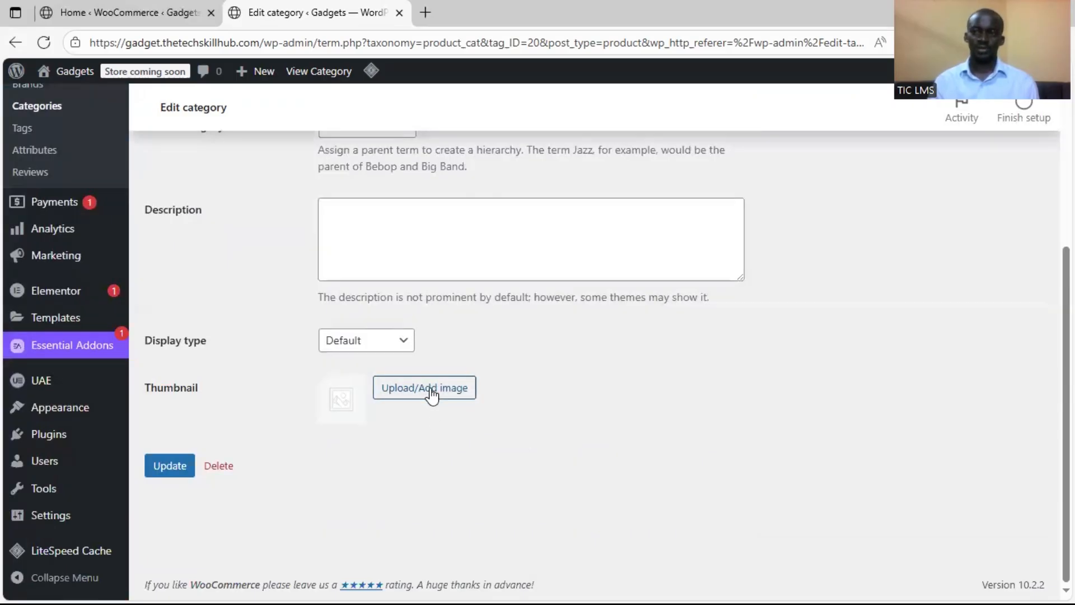
{"action": "scroll", "coordinate": [431, 395], "scroll_direction": "up", "scroll_amount": 5}
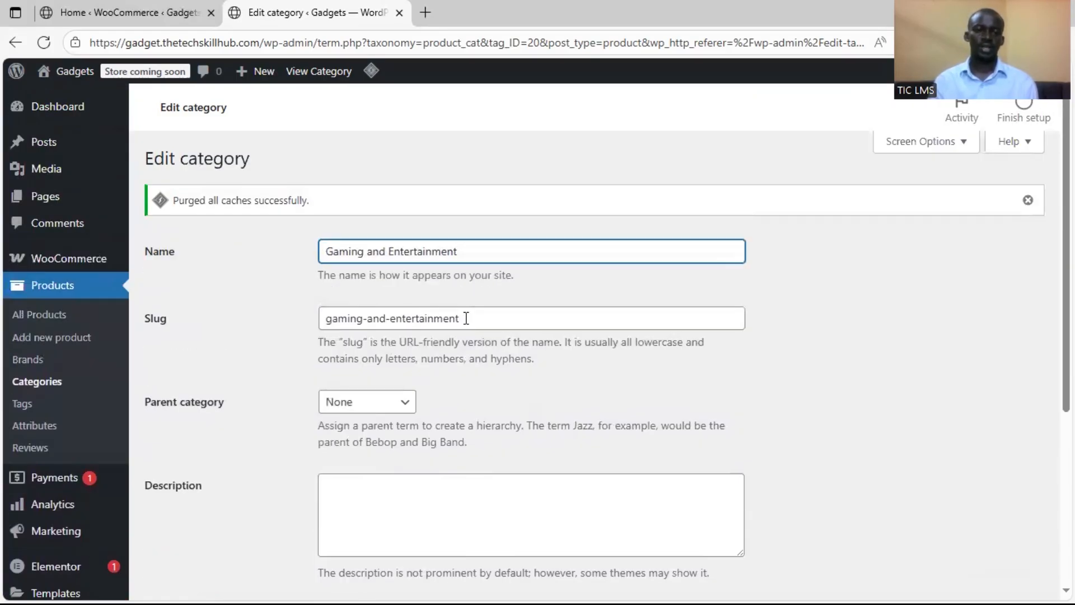
{"action": "scroll", "coordinate": [521, 425], "scroll_direction": "down", "scroll_amount": 5}
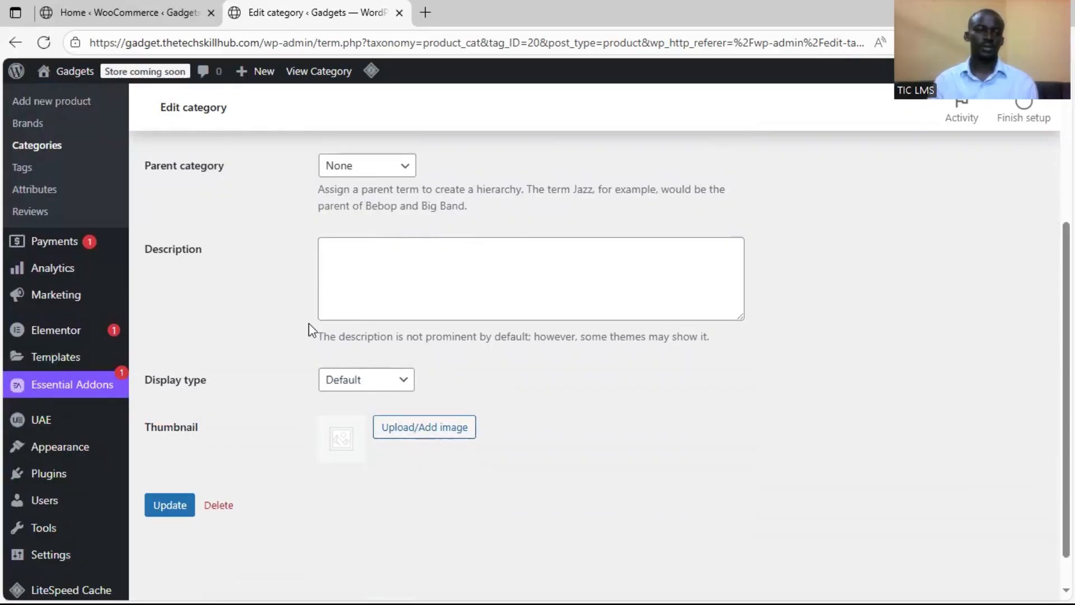
{"action": "scroll", "coordinate": [311, 332], "scroll_direction": "up", "scroll_amount": 5}
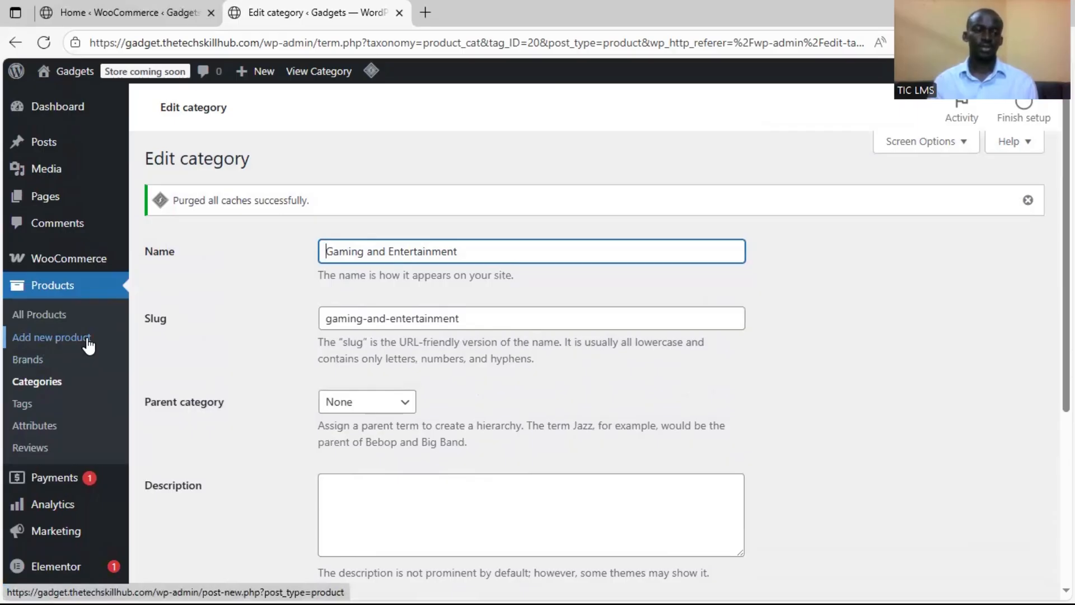
Start a new product and name it "iPhone 14 Pro Max 256GB", copying the name from the Word document
{"action": "left_click", "coordinate": [88, 345]}
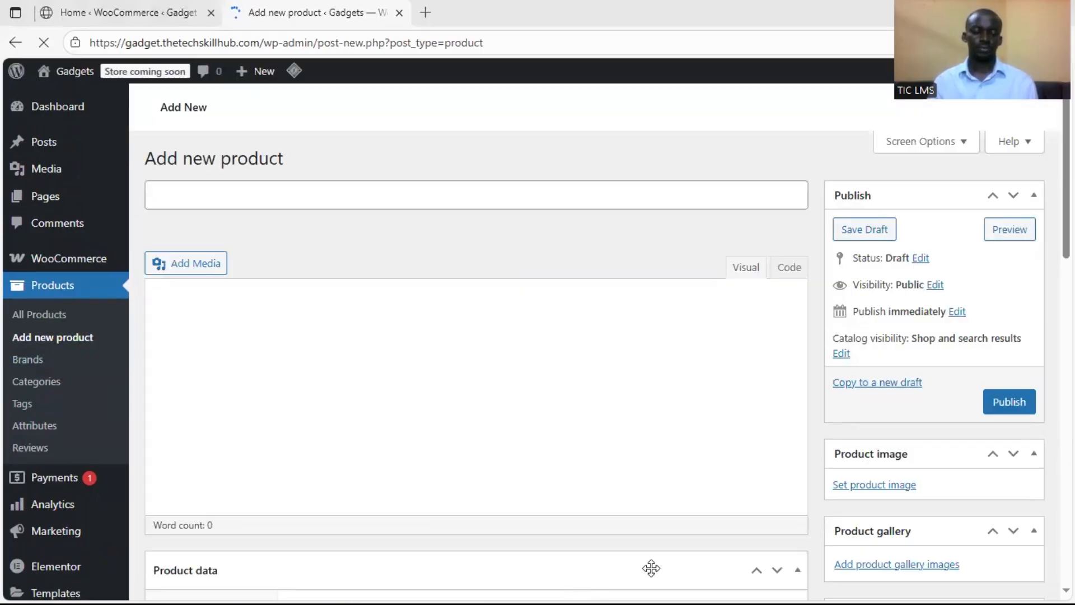
{"action": "left_click", "coordinate": [702, 586]}
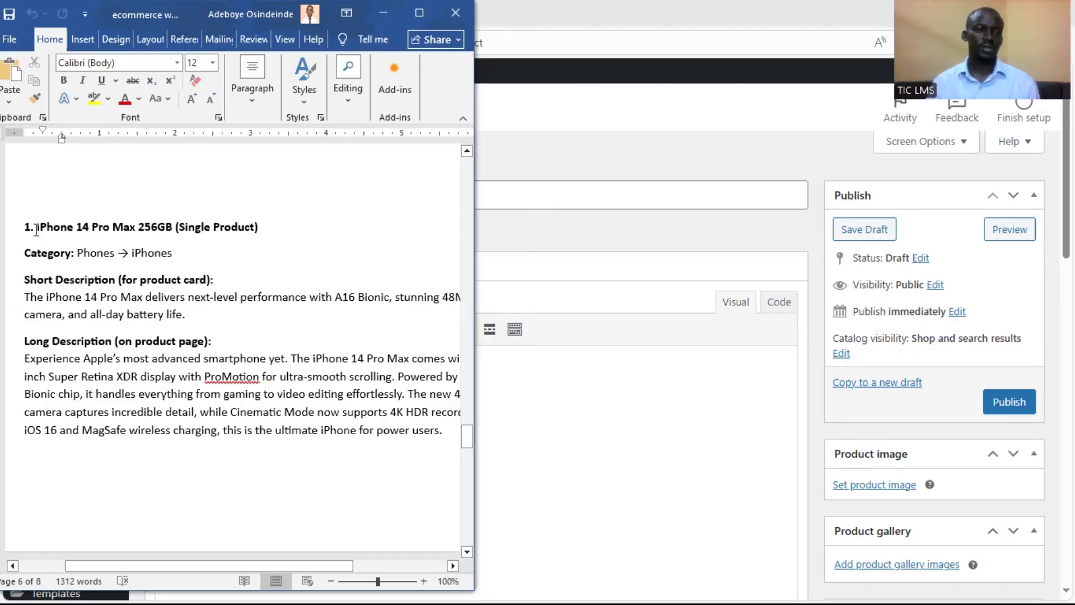
{"action": "left_click_drag", "start_coordinate": [36, 228], "coordinate": [173, 234]}
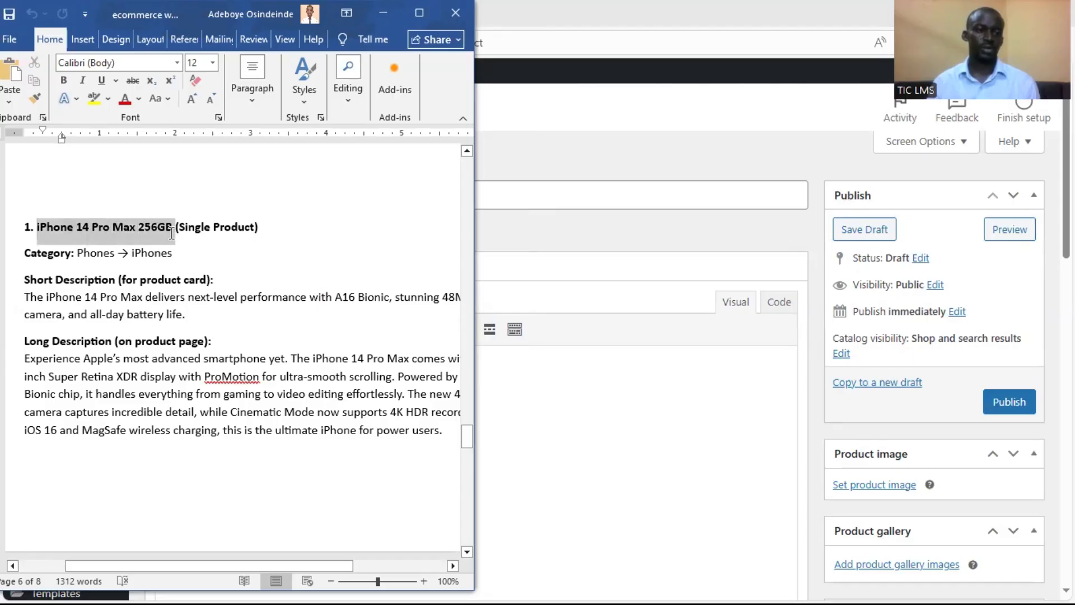
{"action": "left_click", "coordinate": [36, 228]}
{"action": "left_click_drag", "start_coordinate": [35, 227], "coordinate": [154, 231]}
{"action": "right_click", "coordinate": [154, 231]}
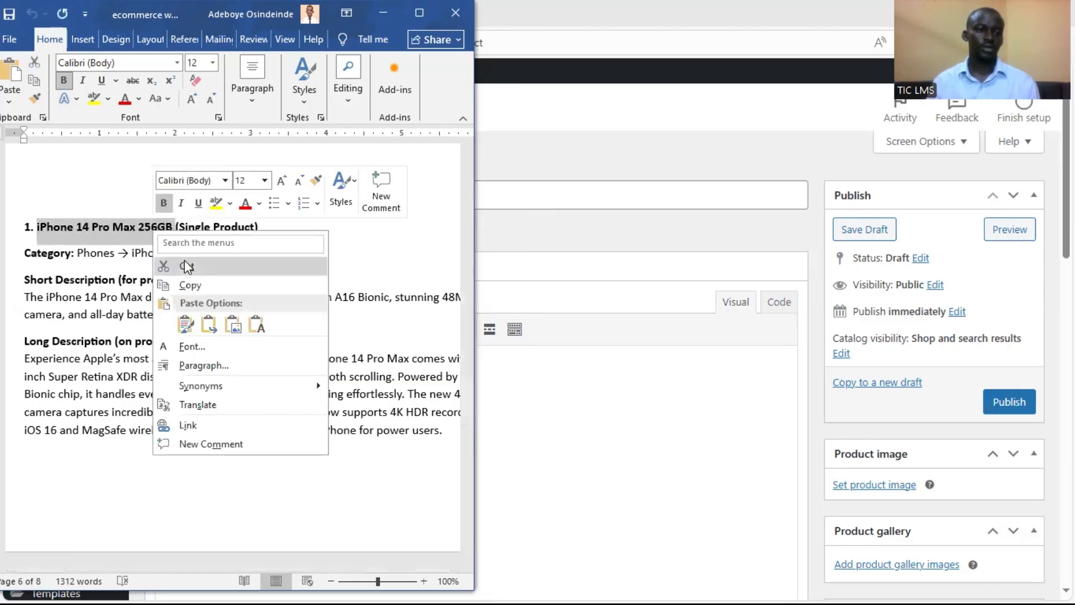
{"action": "left_click", "coordinate": [193, 280]}
{"action": "left_click", "coordinate": [511, 194]}
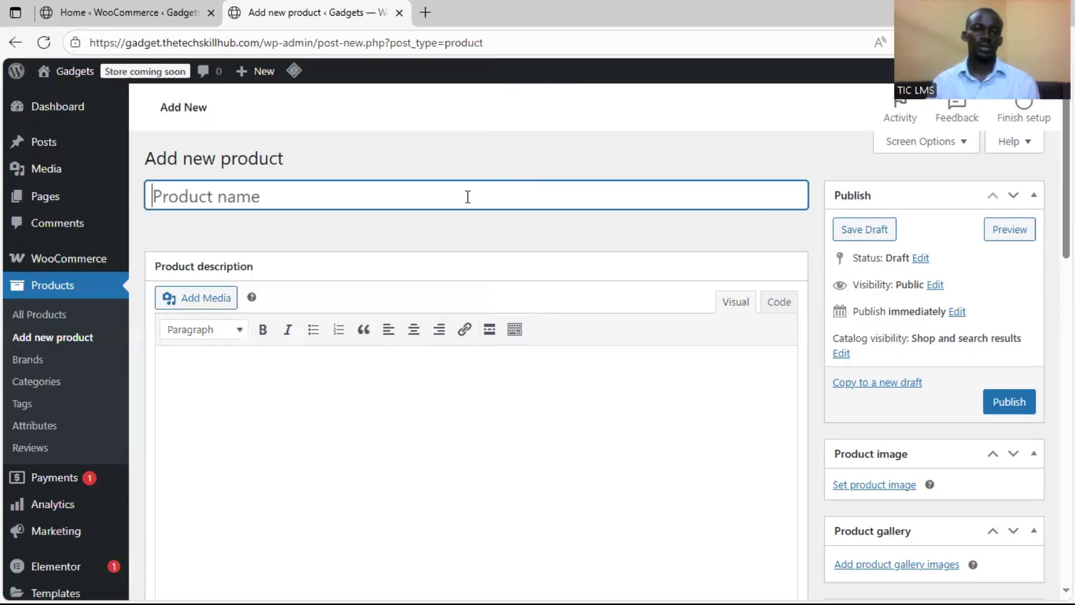
{"action": "key", "text": "ctrl+v"}
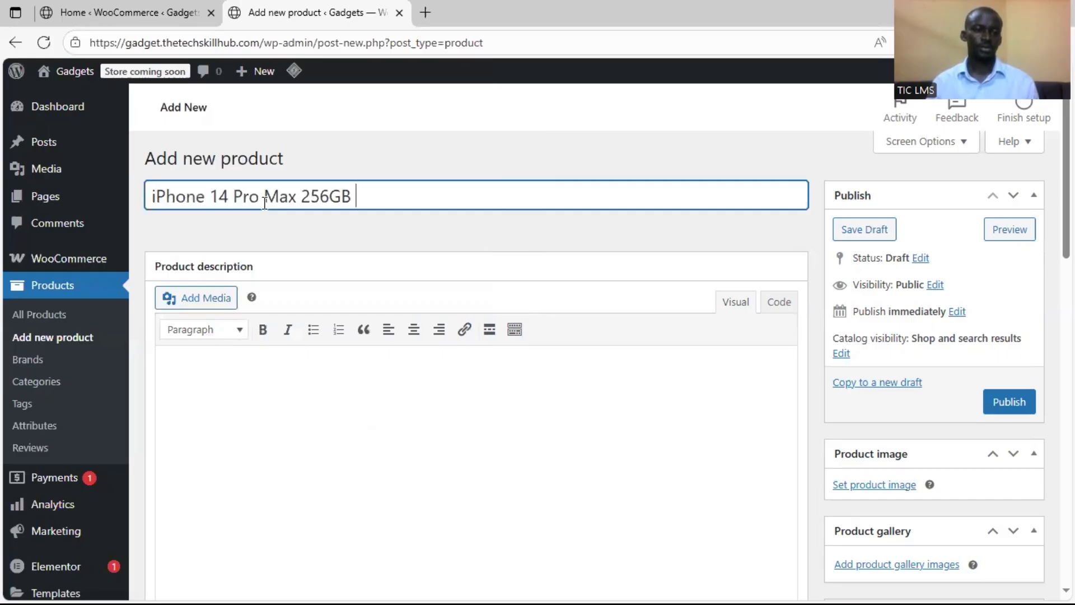
{"action": "left_click", "coordinate": [364, 237]}
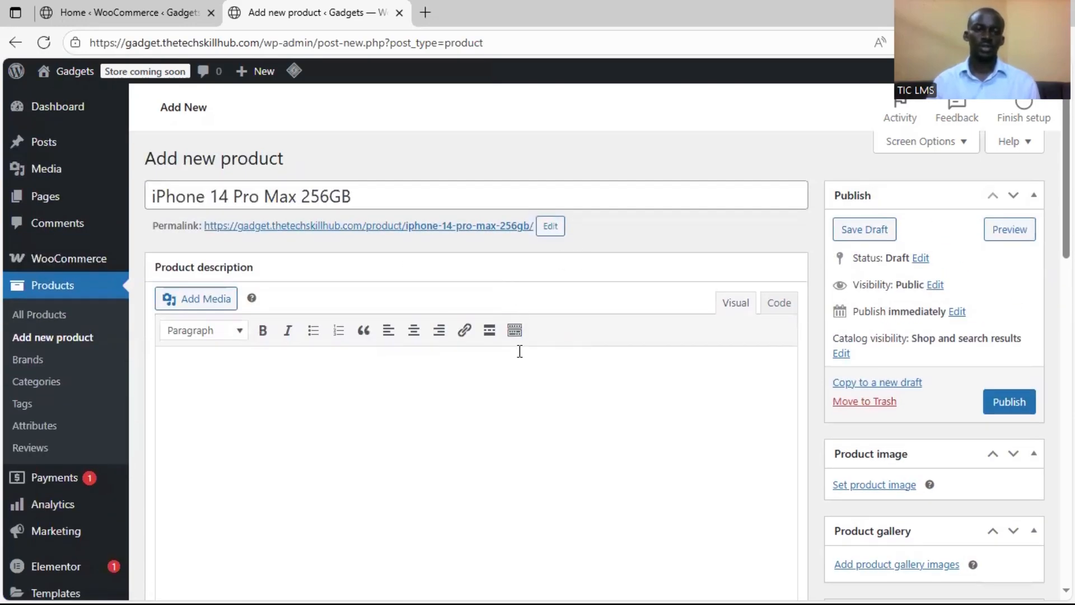
Copy the iPhone 14 Pro Max short description from the Word document into the product short description
{"action": "scroll", "coordinate": [519, 350], "scroll_direction": "down", "scroll_amount": 1}
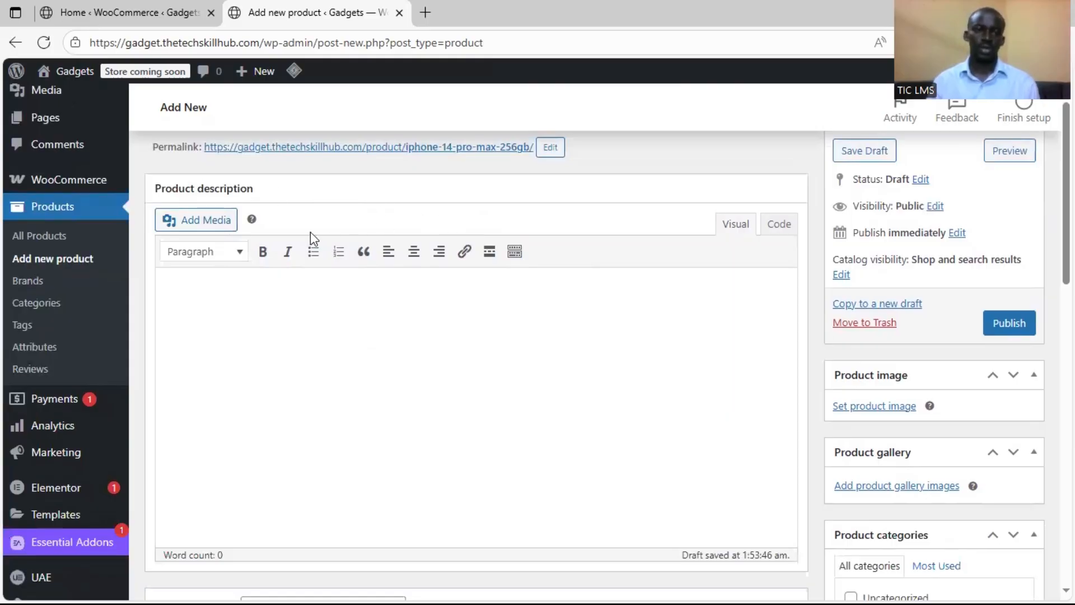
{"action": "scroll", "coordinate": [428, 361], "scroll_direction": "down", "scroll_amount": 3}
{"action": "scroll", "coordinate": [429, 364], "scroll_direction": "down", "scroll_amount": 8}
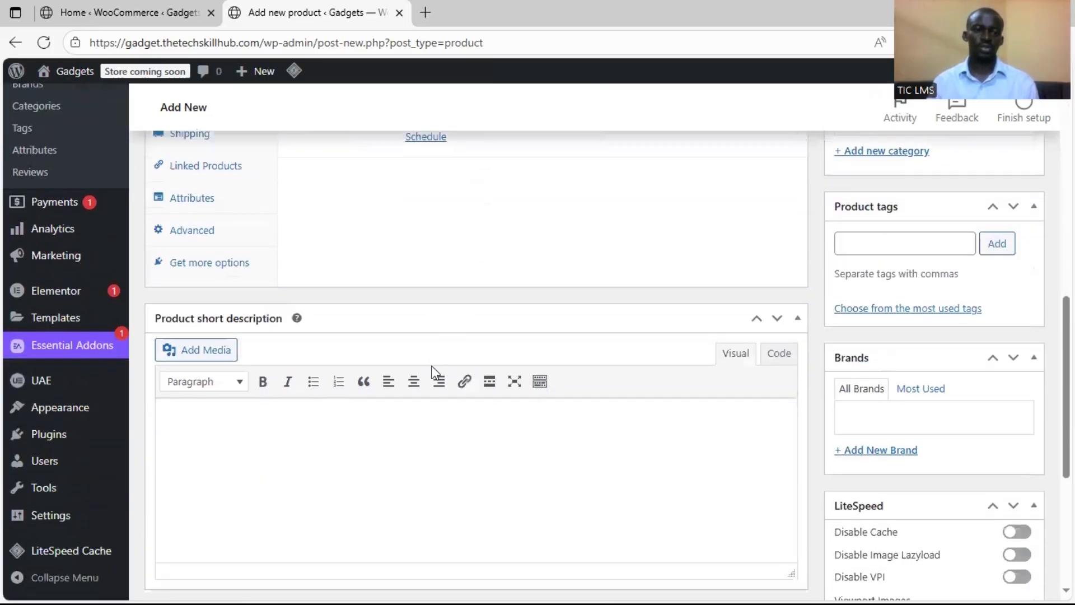
{"action": "scroll", "coordinate": [427, 379], "scroll_direction": "up", "scroll_amount": 3}
{"action": "scroll", "coordinate": [343, 446], "scroll_direction": "down", "scroll_amount": 3}
{"action": "scroll", "coordinate": [194, 212], "scroll_direction": "up", "scroll_amount": 3}
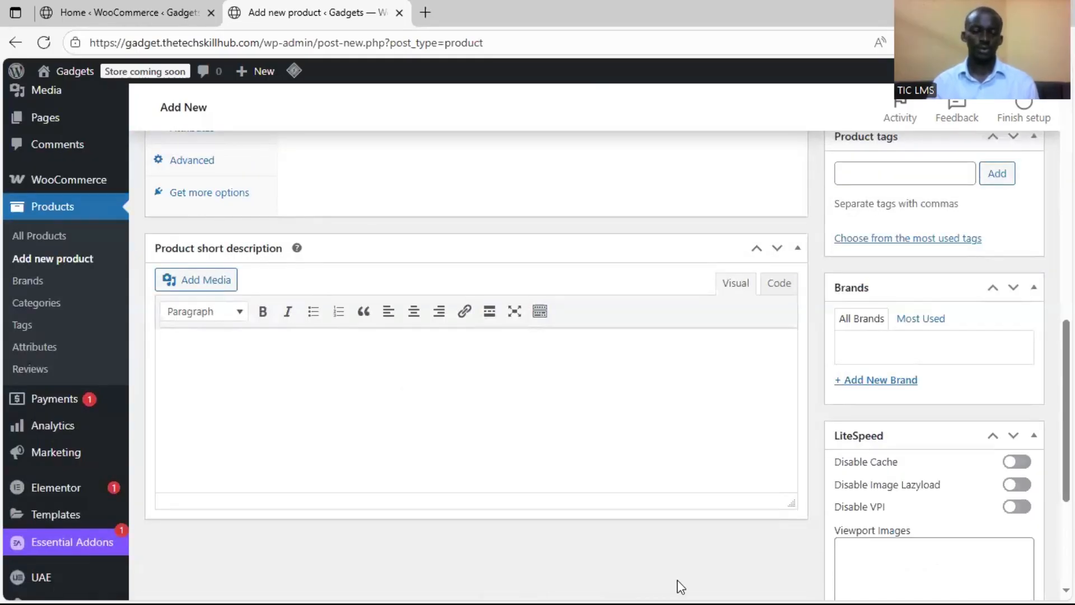
{"action": "key", "text": "super"}
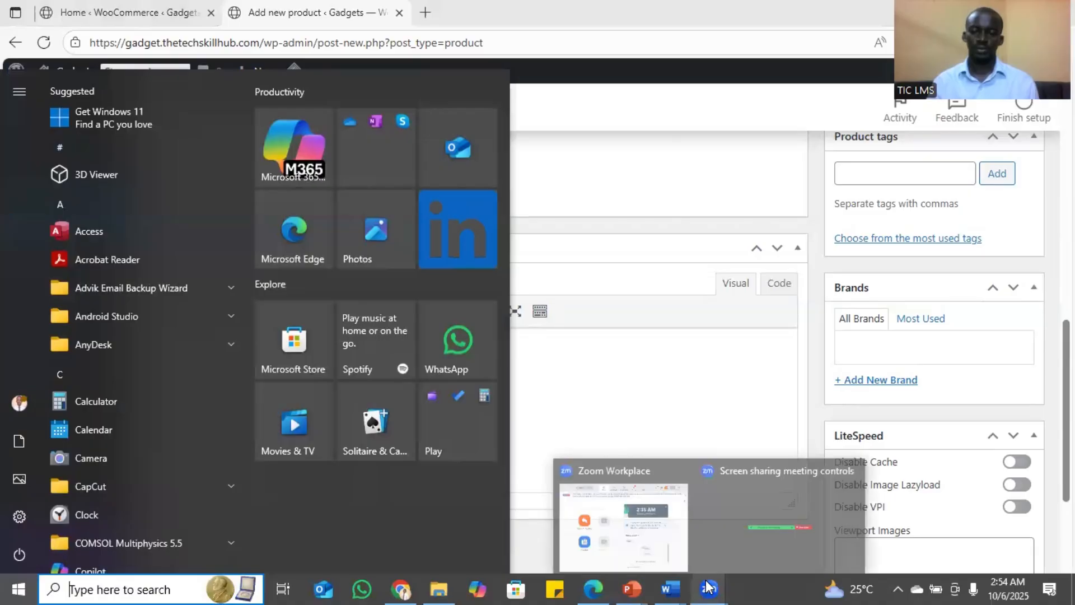
{"action": "mouse_move", "coordinate": [670, 587]}
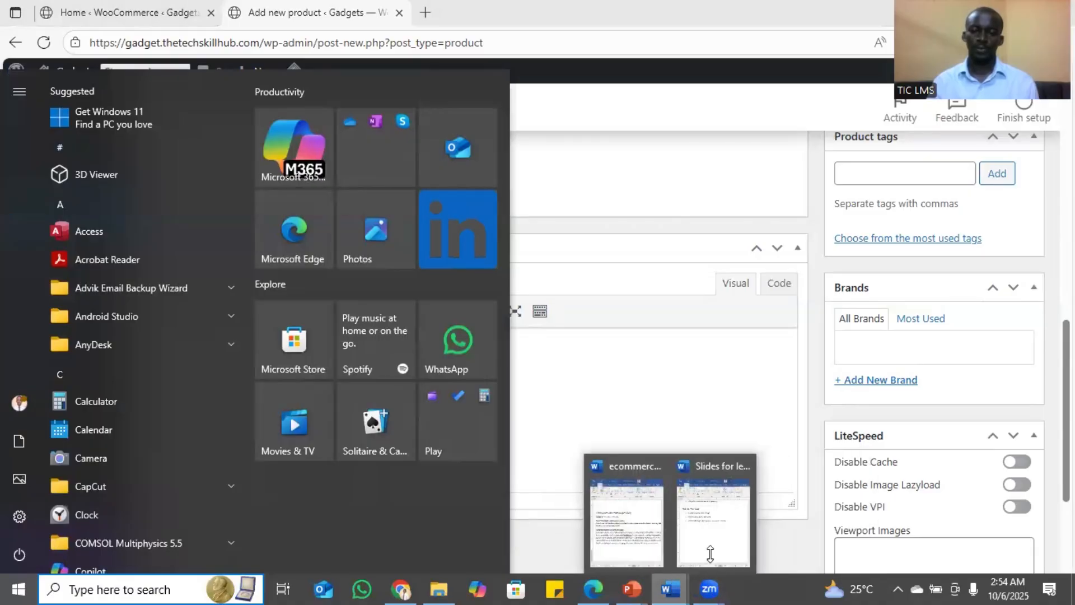
{"action": "left_click", "coordinate": [628, 537]}
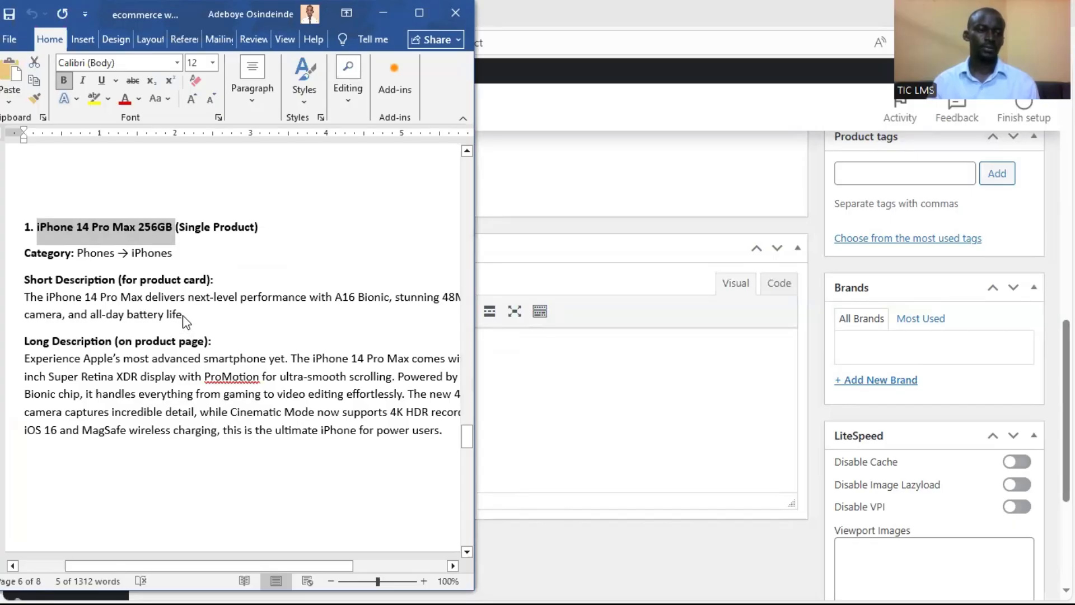
{"action": "left_click_drag", "start_coordinate": [185, 315], "coordinate": [26, 298]}
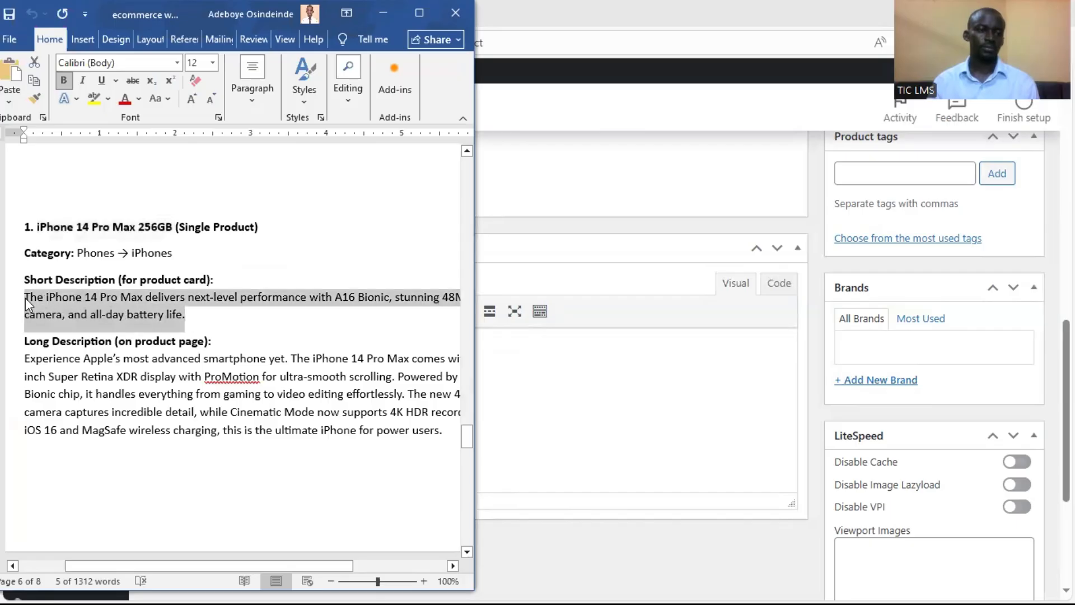
{"action": "right_click", "coordinate": [55, 299]}
{"action": "left_click", "coordinate": [110, 358]}
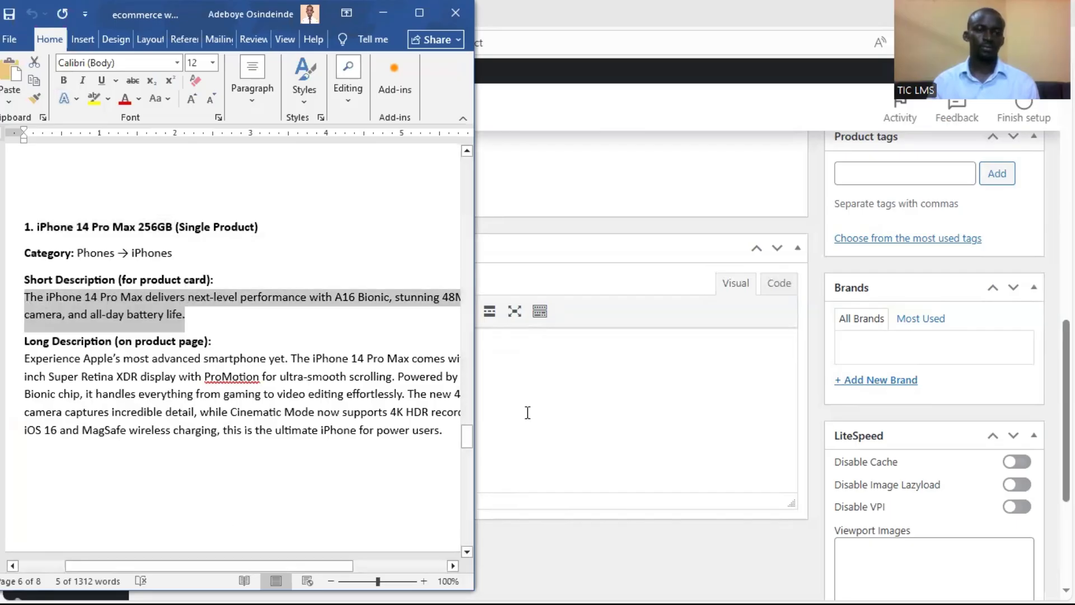
{"action": "left_click", "coordinate": [568, 420]}
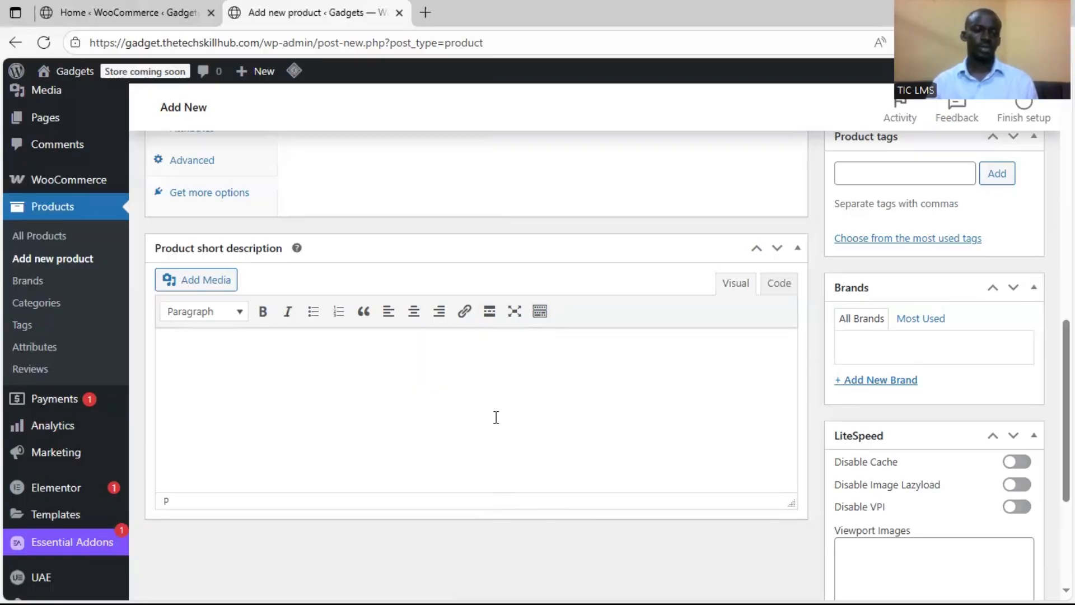
{"action": "key", "text": "ctrl+v"}
Copy the iPhone 14 Pro Max long description from the Word document into the main product description
{"action": "left_click", "coordinate": [652, 588]}
{"action": "left_click_drag", "start_coordinate": [445, 431], "coordinate": [39, 364]}
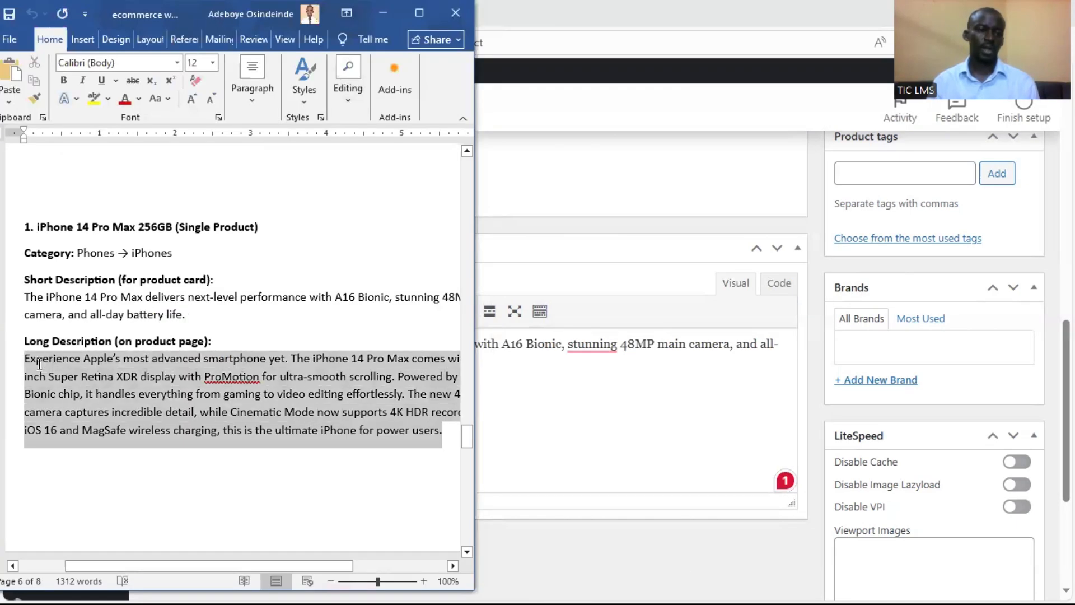
{"action": "right_click", "coordinate": [68, 364]}
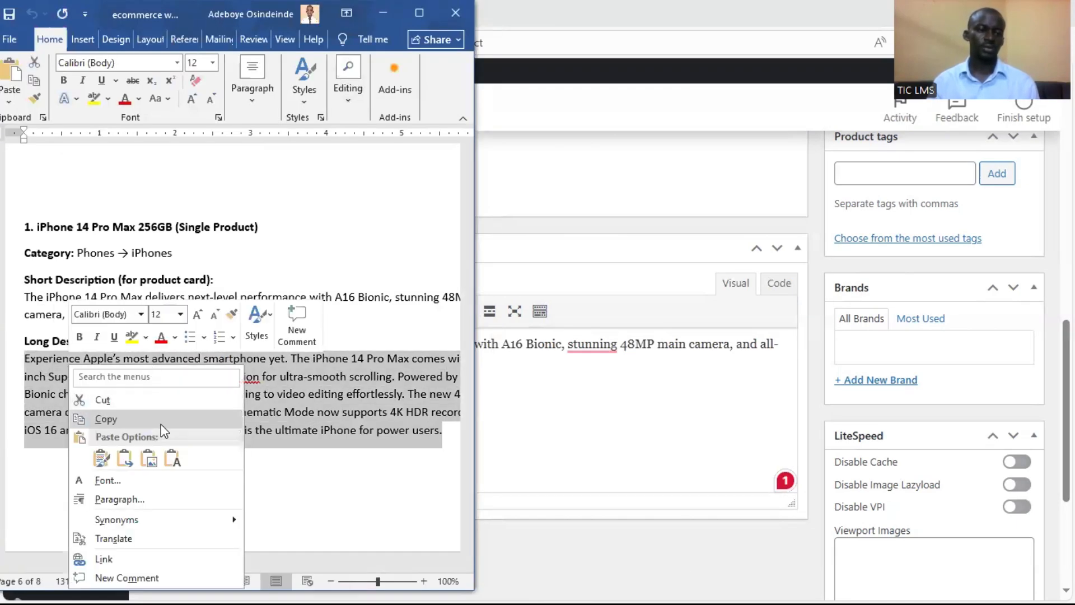
{"action": "left_click", "coordinate": [105, 419]}
{"action": "left_click", "coordinate": [567, 228]}
{"action": "scroll", "coordinate": [379, 256], "scroll_direction": "up", "scroll_amount": 2}
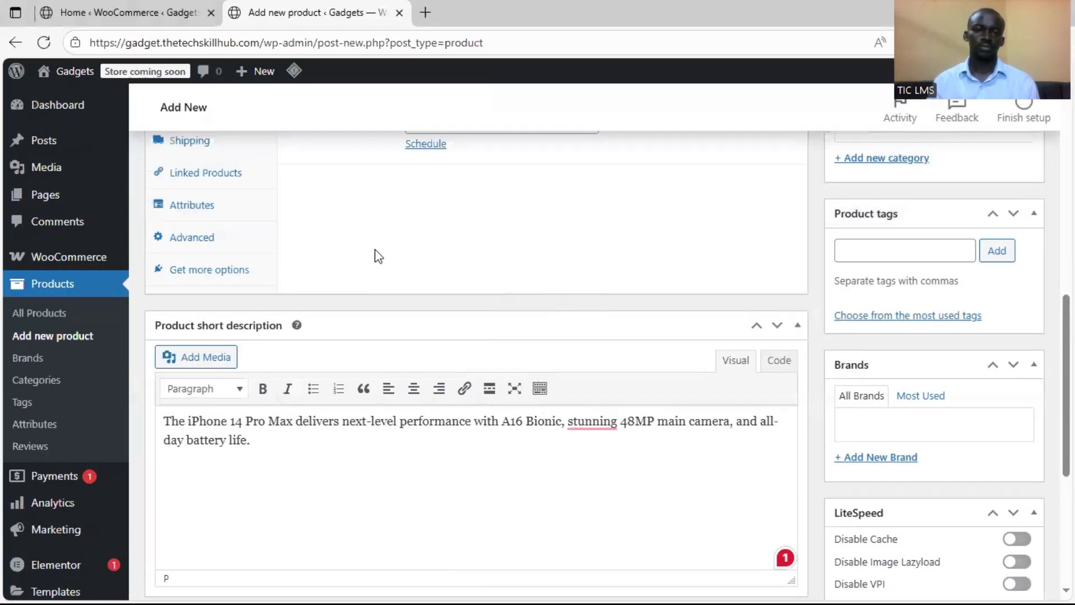
{"action": "scroll", "coordinate": [378, 256], "scroll_direction": "up", "scroll_amount": 10}
{"action": "left_click", "coordinate": [307, 389]}
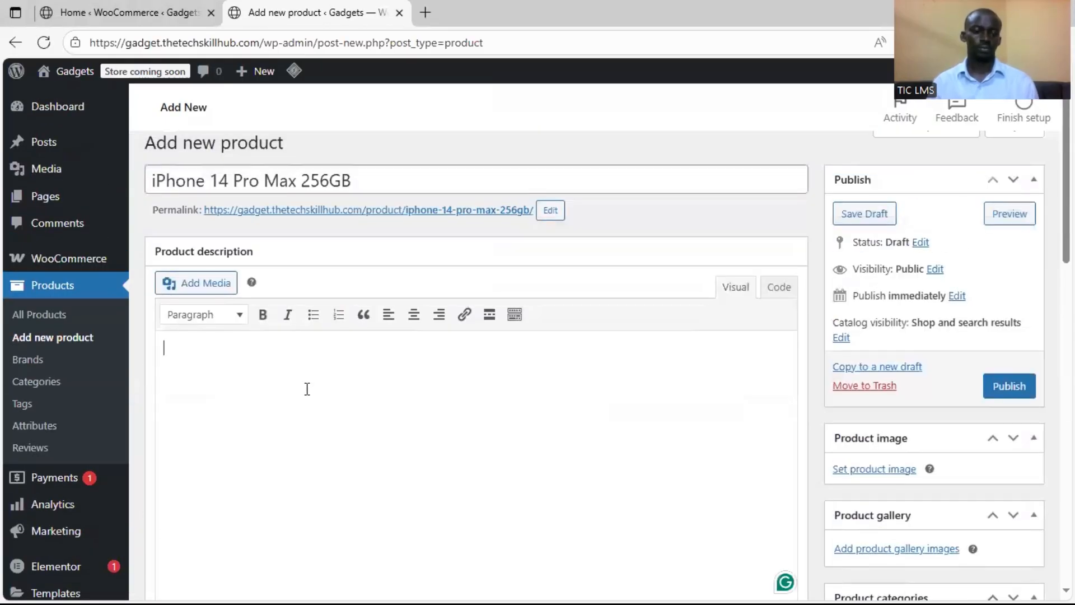
{"action": "key", "text": "ctrl+v"}
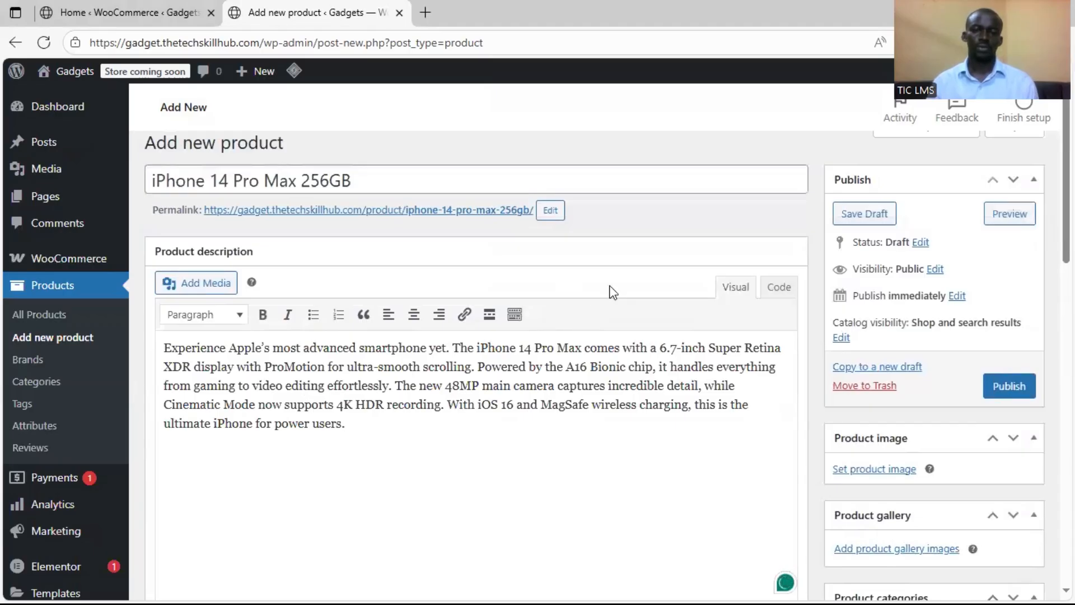
Assign the product to the Phones category and add a new category named "iPhone" with Phones as its parent
{"action": "scroll", "coordinate": [816, 323], "scroll_direction": "down", "scroll_amount": 7}
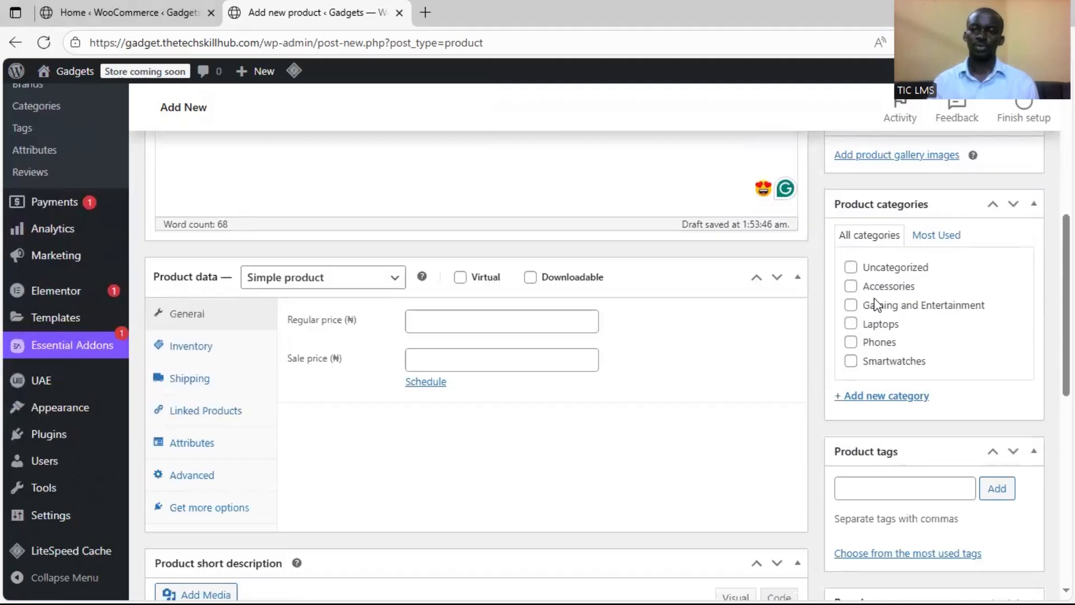
{"action": "left_click", "coordinate": [852, 343]}
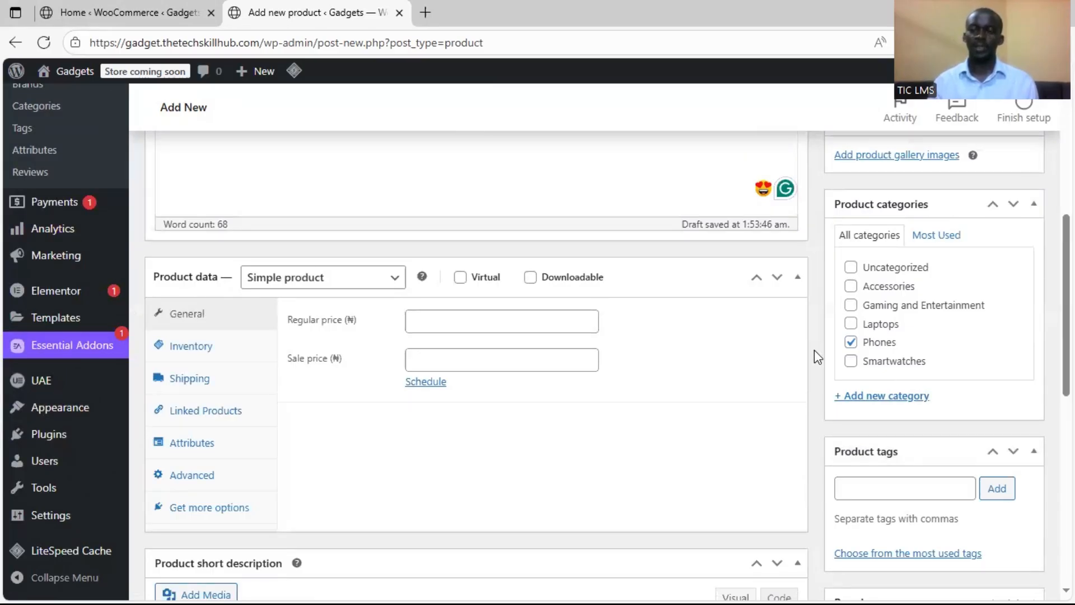
{"action": "left_click", "coordinate": [881, 403]}
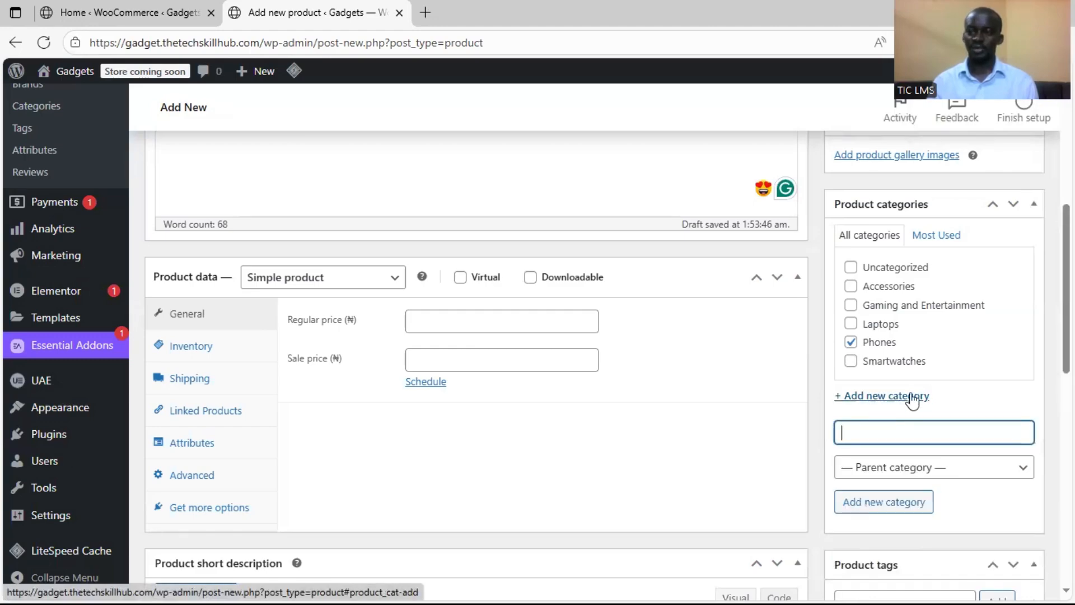
{"action": "type", "text": "iPhone"}
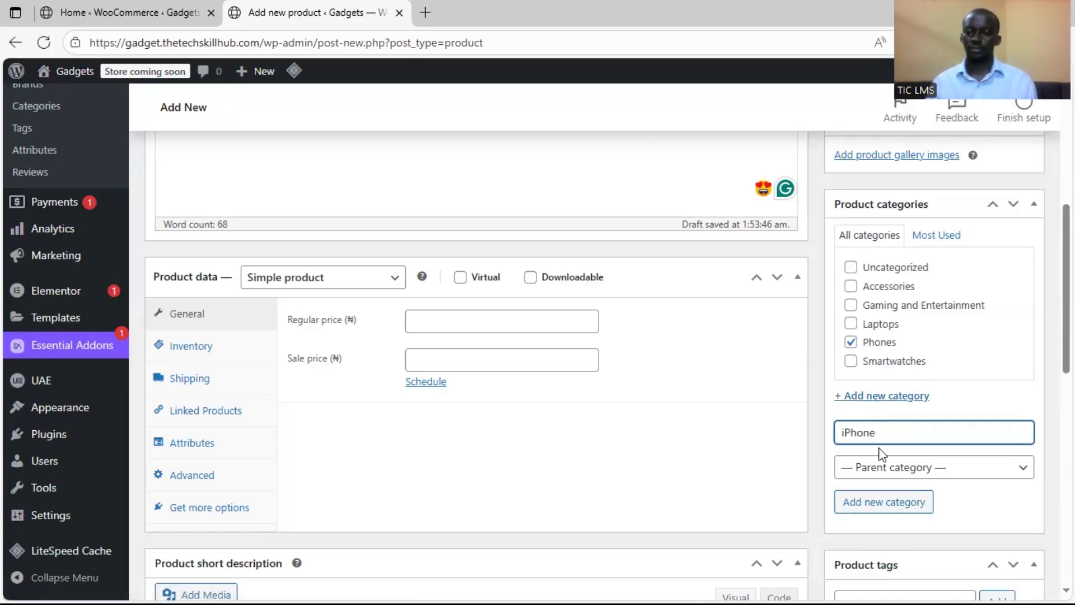
{"action": "left_click", "coordinate": [904, 477]}
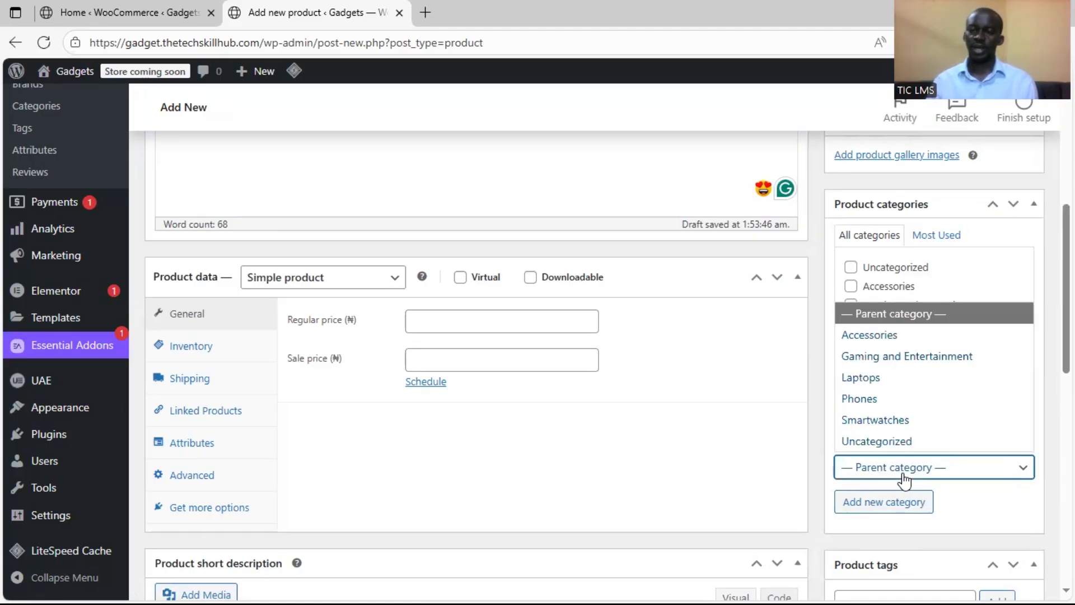
{"action": "left_click", "coordinate": [900, 398]}
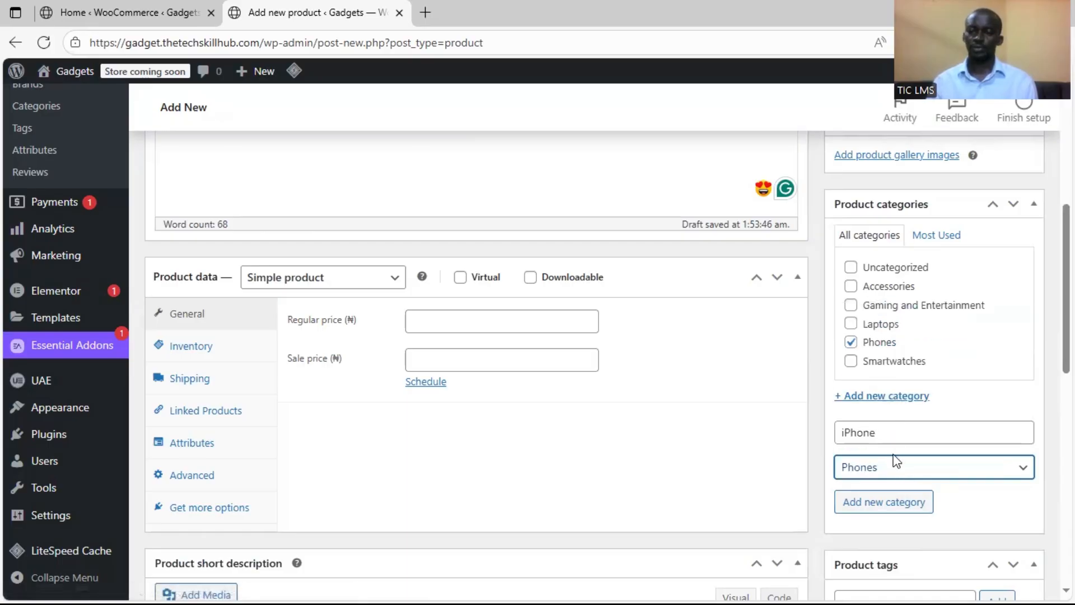
{"action": "left_click", "coordinate": [888, 502]}
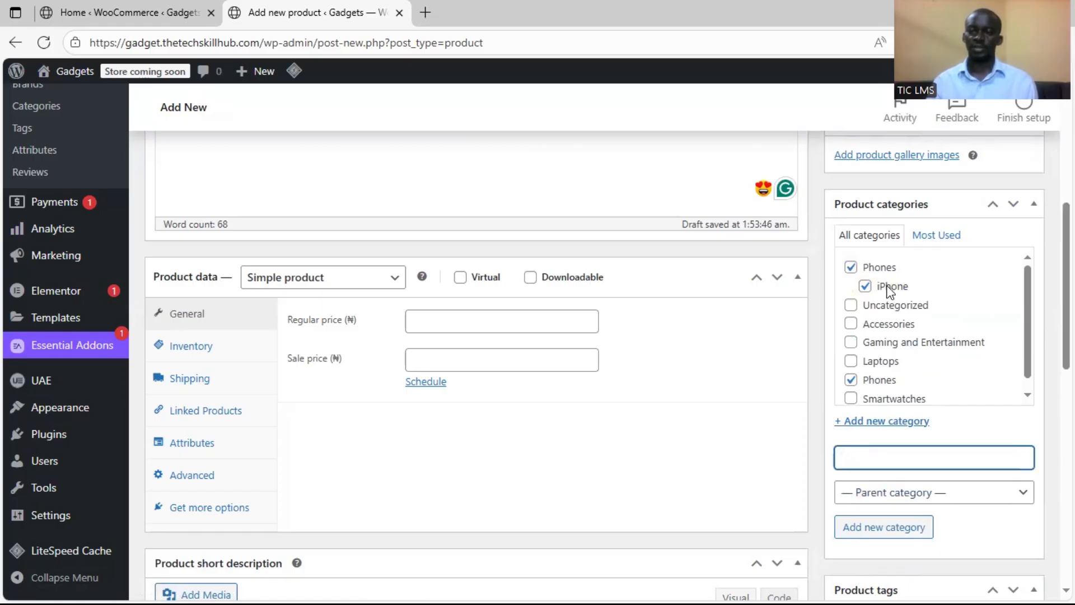
Deselect the duplicate Phones entry in the product categories, keeping Phones with its iPhone subcategory selected
{"action": "left_click", "coordinate": [851, 382]}
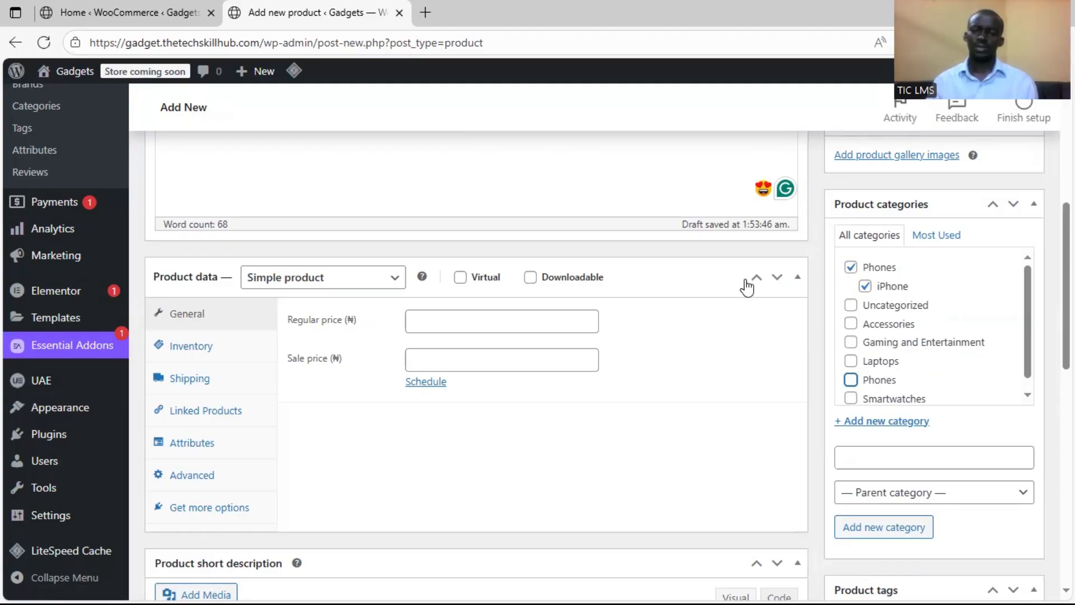
{"action": "left_click", "coordinate": [866, 286]}
{"action": "scroll", "coordinate": [930, 362], "scroll_direction": "down", "scroll_amount": 3}
{"action": "scroll", "coordinate": [863, 356], "scroll_direction": "up", "scroll_amount": 7}
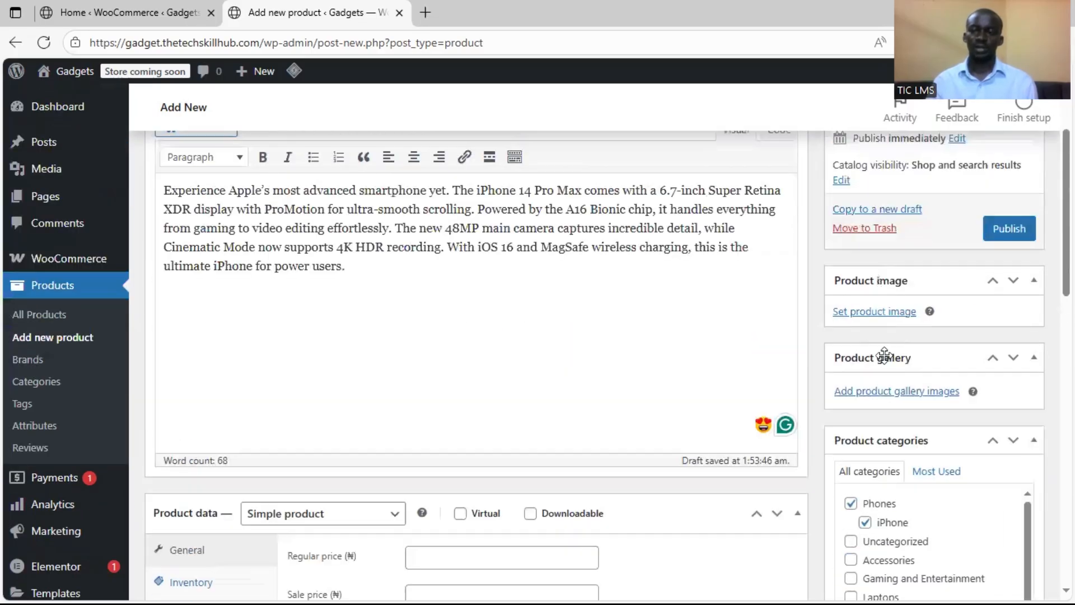
Upload the gadget pictures to the media library and set iPhone-14-pro-max.jpeg as the product image
{"action": "scroll", "coordinate": [874, 358], "scroll_direction": "up", "scroll_amount": 5}
{"action": "scroll", "coordinate": [892, 392], "scroll_direction": "down", "scroll_amount": 5}
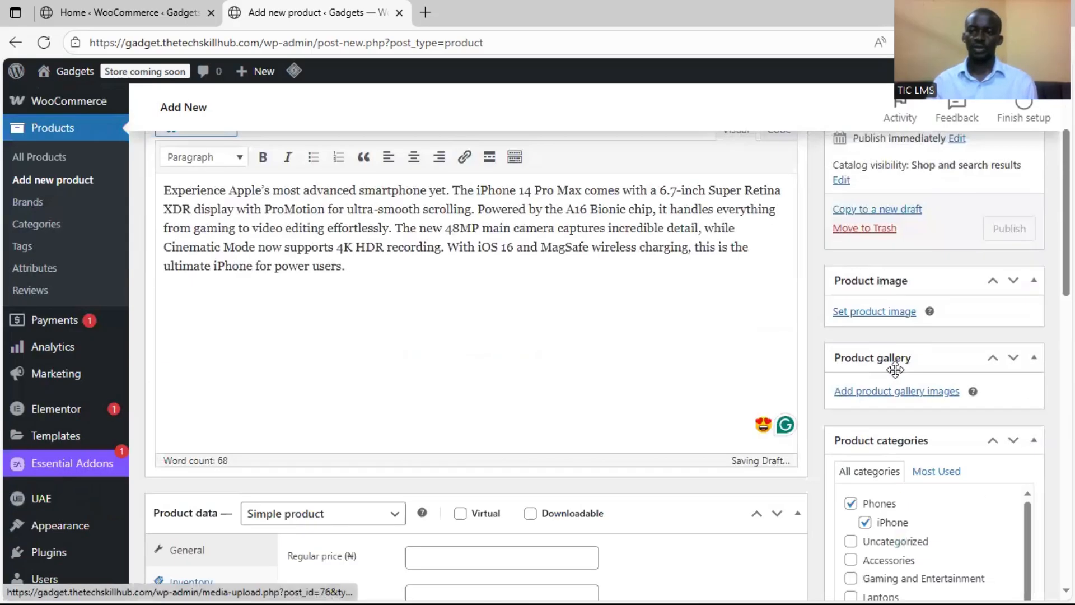
{"action": "left_click", "coordinate": [883, 314]}
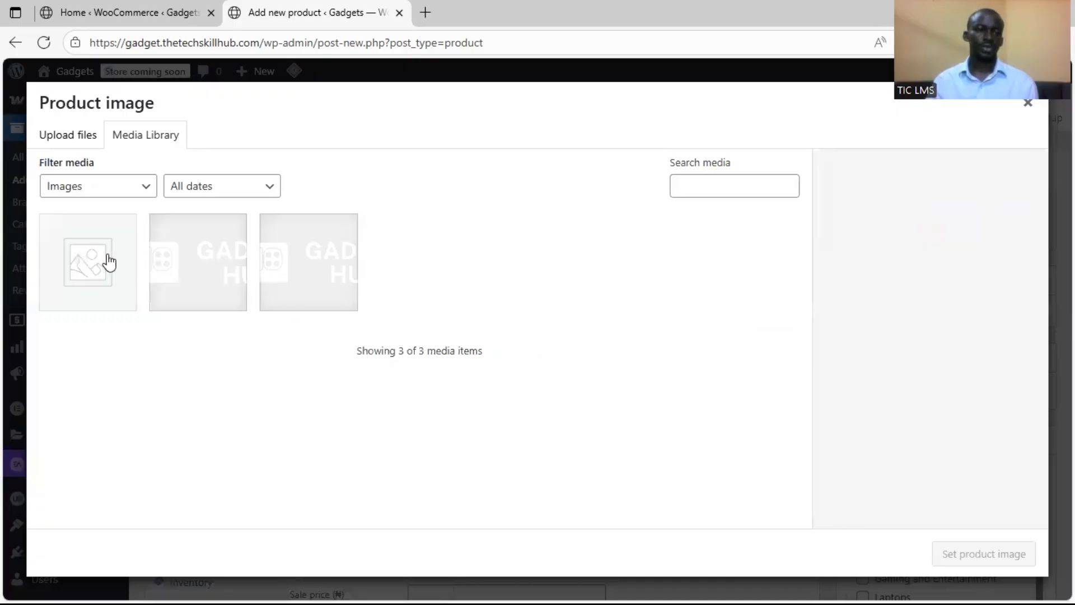
{"action": "left_click", "coordinate": [69, 143]}
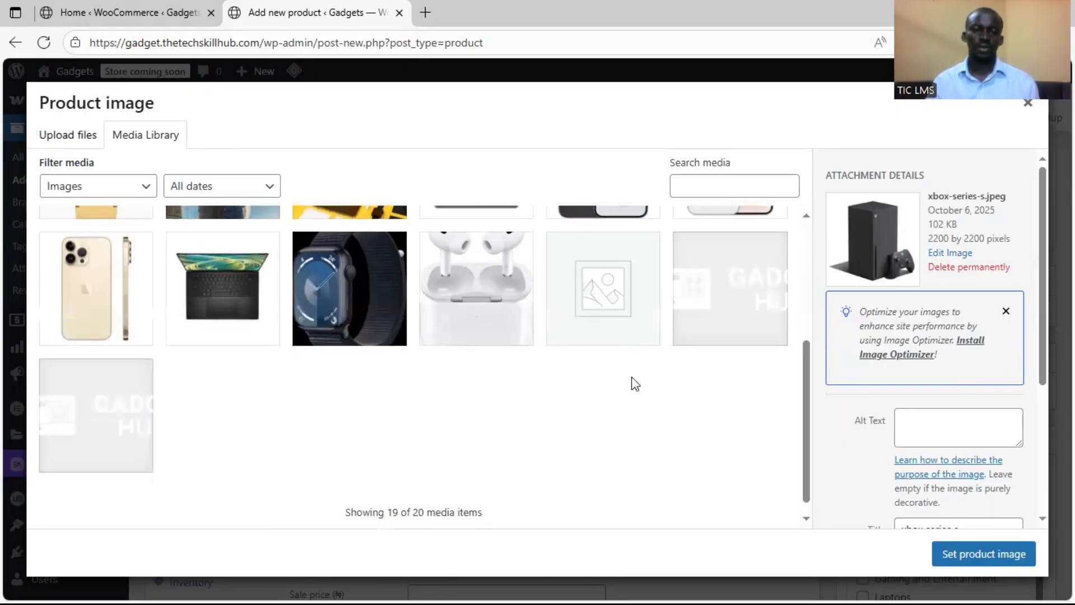
{"action": "scroll", "coordinate": [632, 378], "scroll_direction": "up", "scroll_amount": 3}
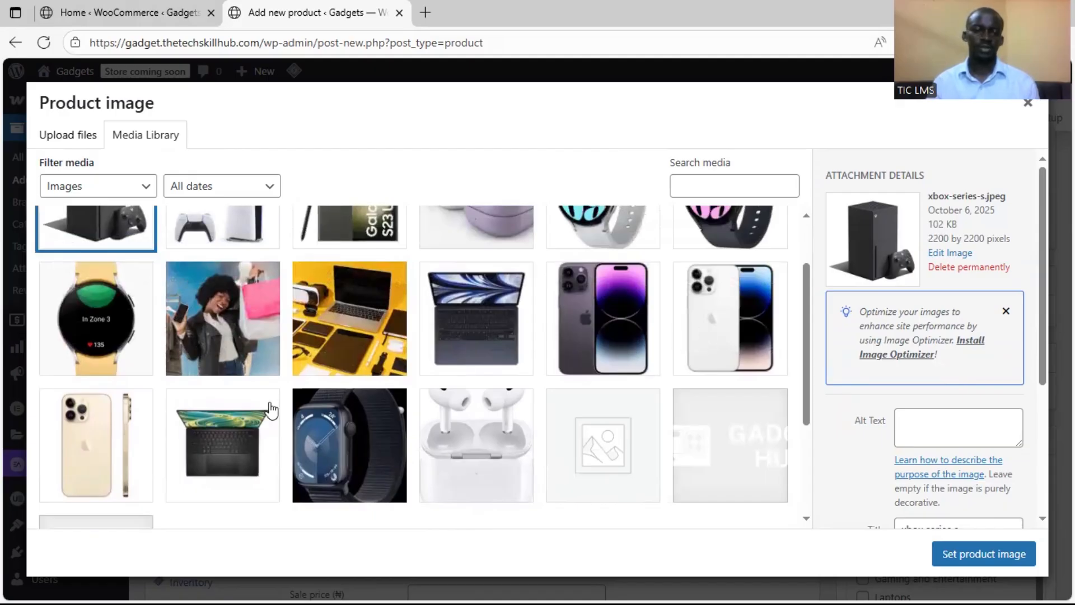
{"action": "left_click", "coordinate": [607, 312]}
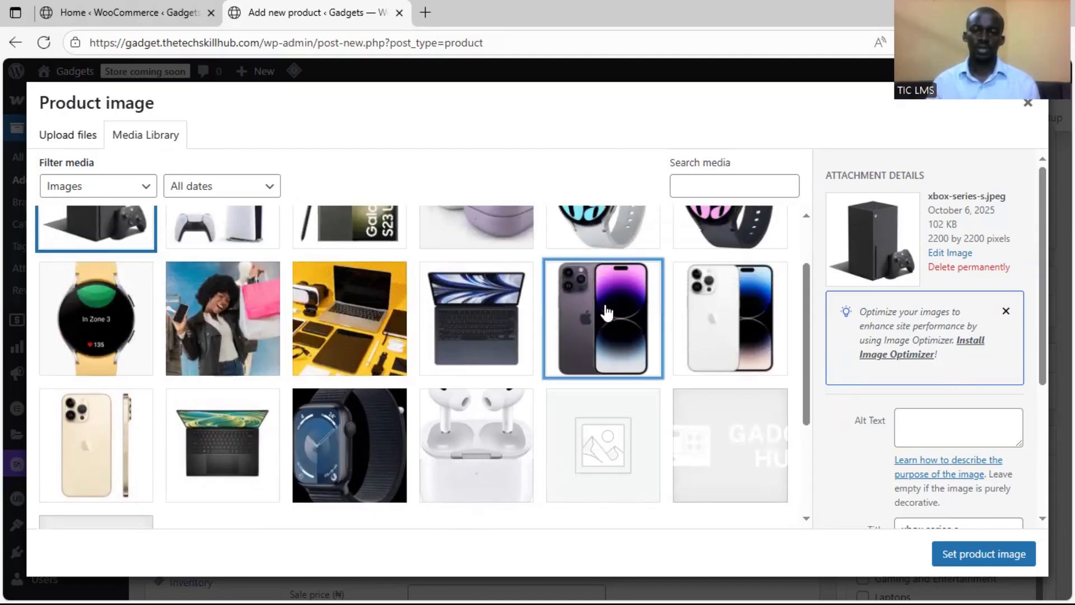
{"action": "left_click", "coordinate": [963, 553]}
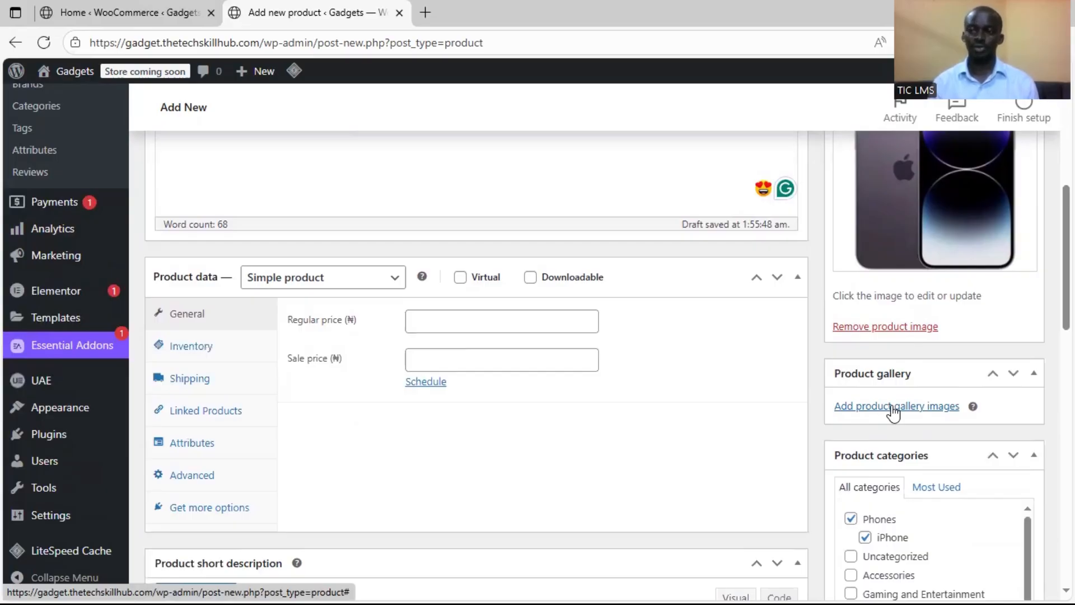
Add iPhone-14-pro-max-silver.jpeg and iPhone-14-pro-max-gold.jpg from the media library to the product gallery
{"action": "left_click", "coordinate": [894, 407]}
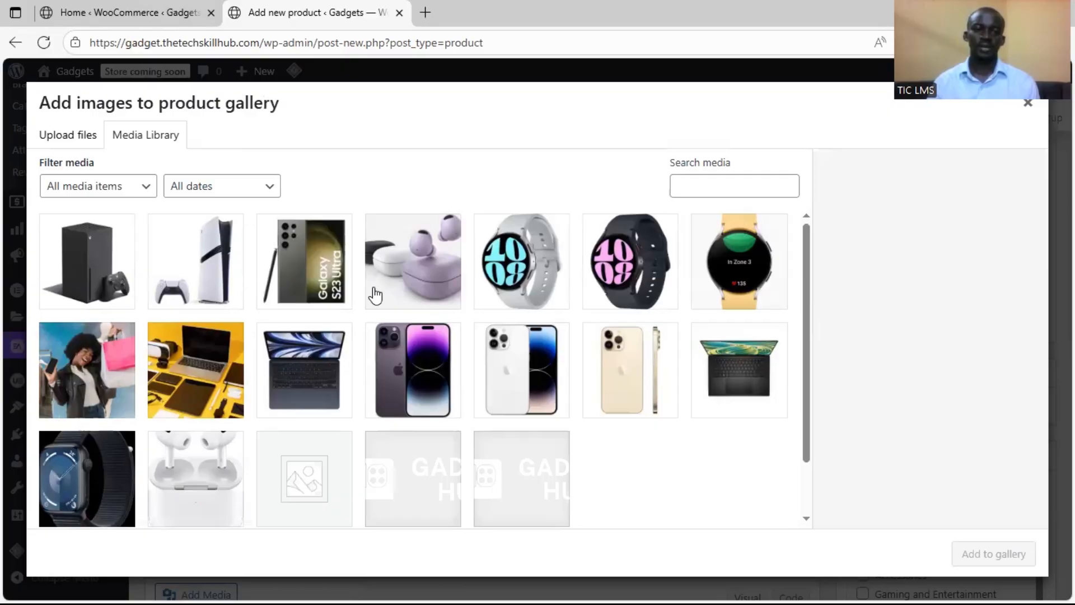
{"action": "left_click", "coordinate": [529, 354]}
{"action": "left_click", "coordinate": [613, 356]}
{"action": "left_click", "coordinate": [537, 379]}
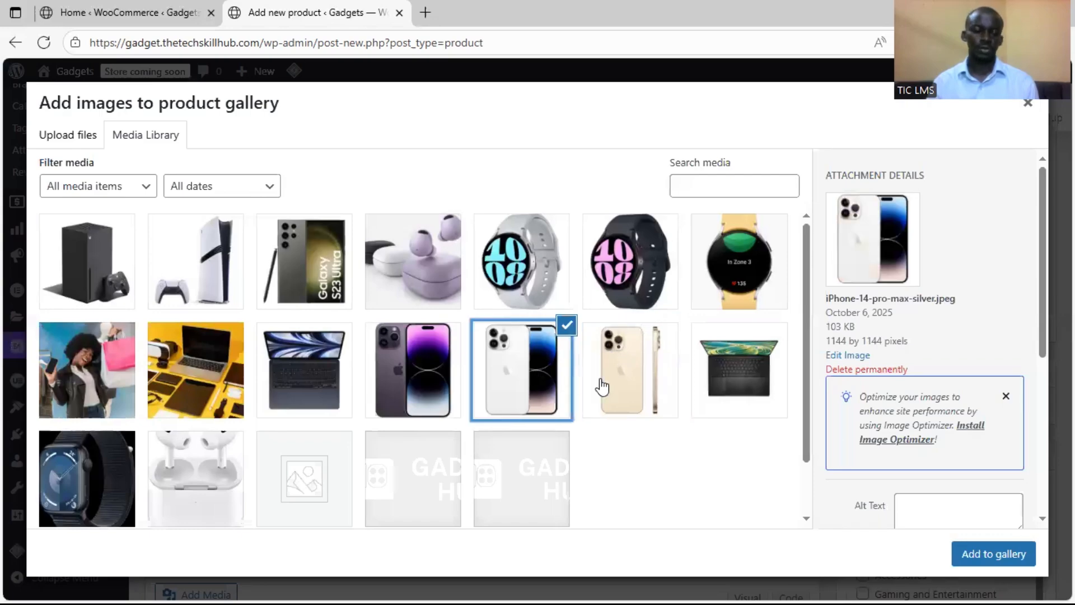
{"action": "left_click", "coordinate": [626, 384]}
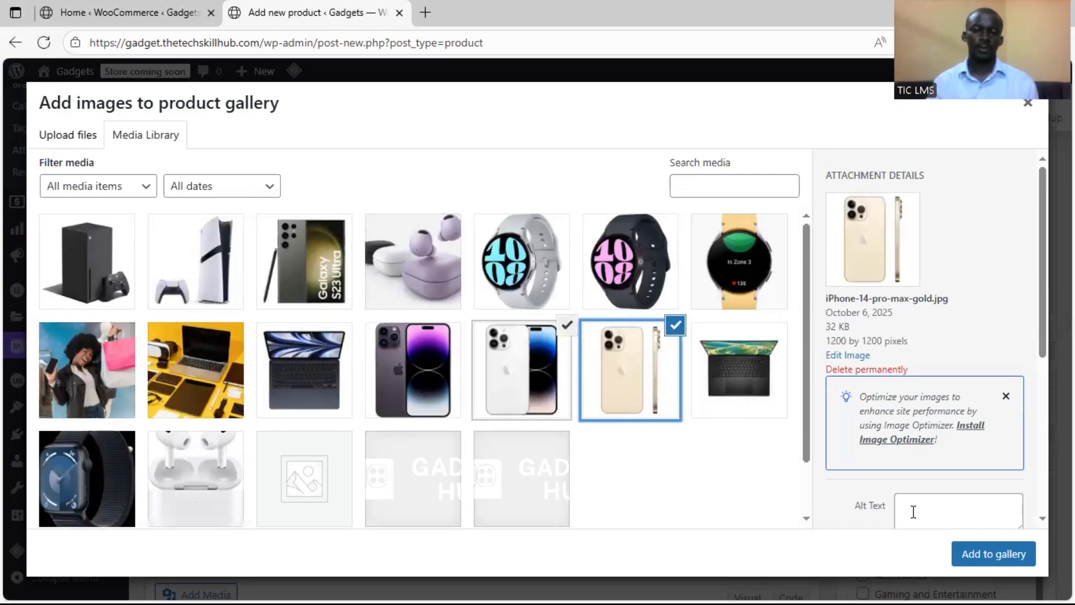
{"action": "left_click", "coordinate": [988, 562]}
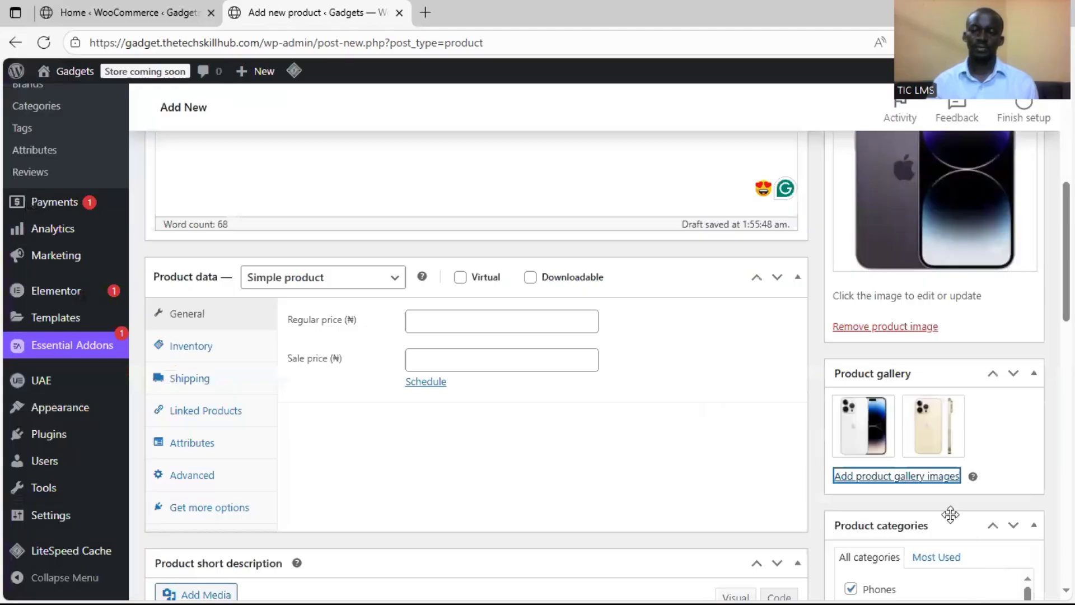
Examine the available product types in the product data section without changing the Simple product type
{"action": "scroll", "coordinate": [814, 380], "scroll_direction": "up", "scroll_amount": 5}
{"action": "scroll", "coordinate": [814, 381], "scroll_direction": "down", "scroll_amount": 4}
{"action": "scroll", "coordinate": [815, 388], "scroll_direction": "down", "scroll_amount": 1}
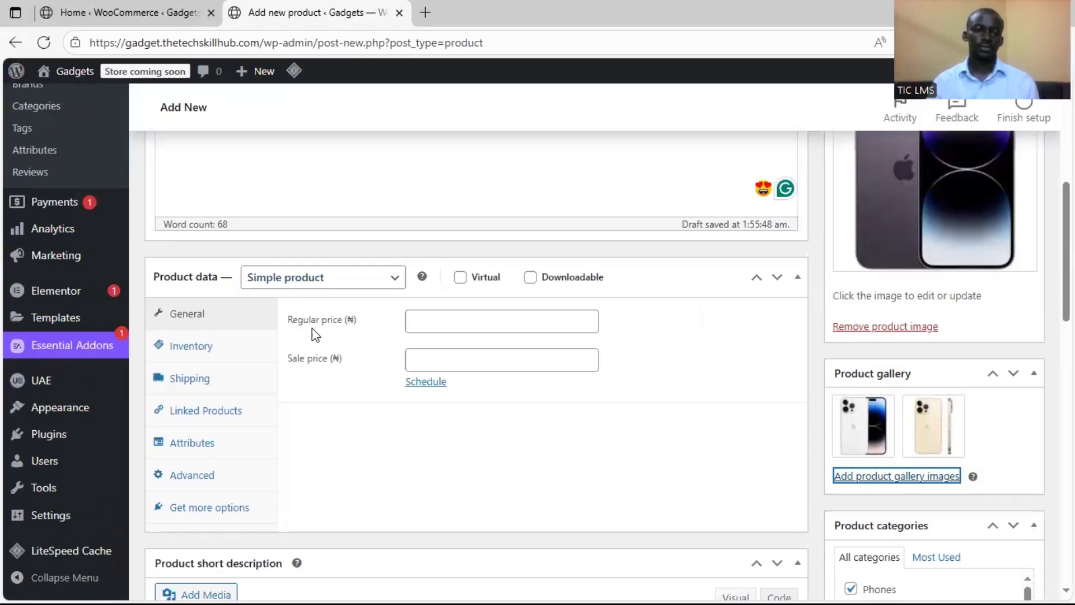
{"action": "left_click", "coordinate": [280, 284]}
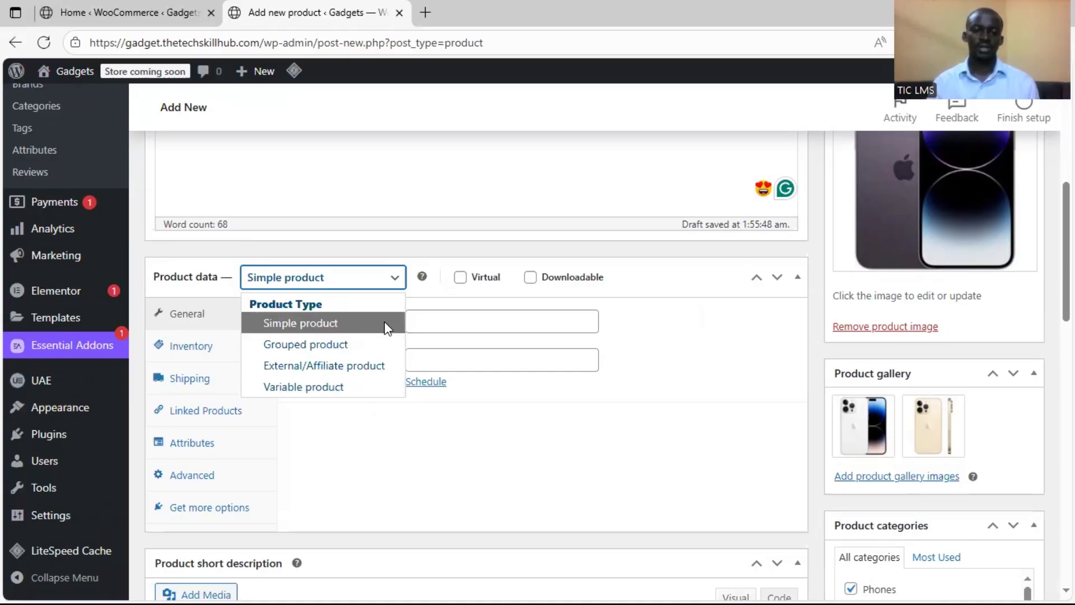
{"action": "left_click", "coordinate": [558, 421]}
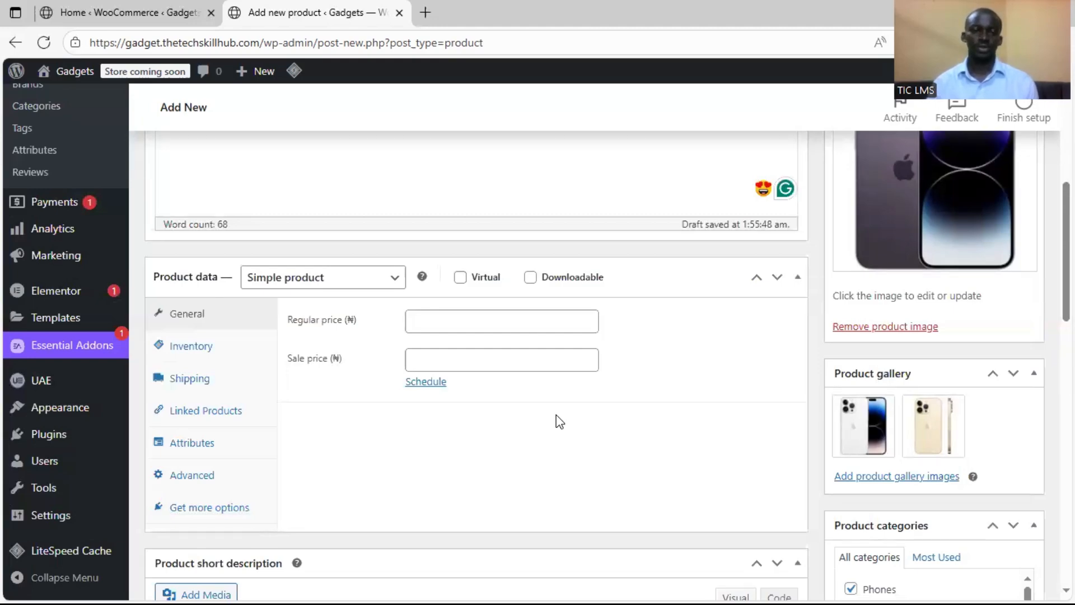
Set the product's regular price to 1240000 naira
{"action": "left_click", "coordinate": [548, 327]}
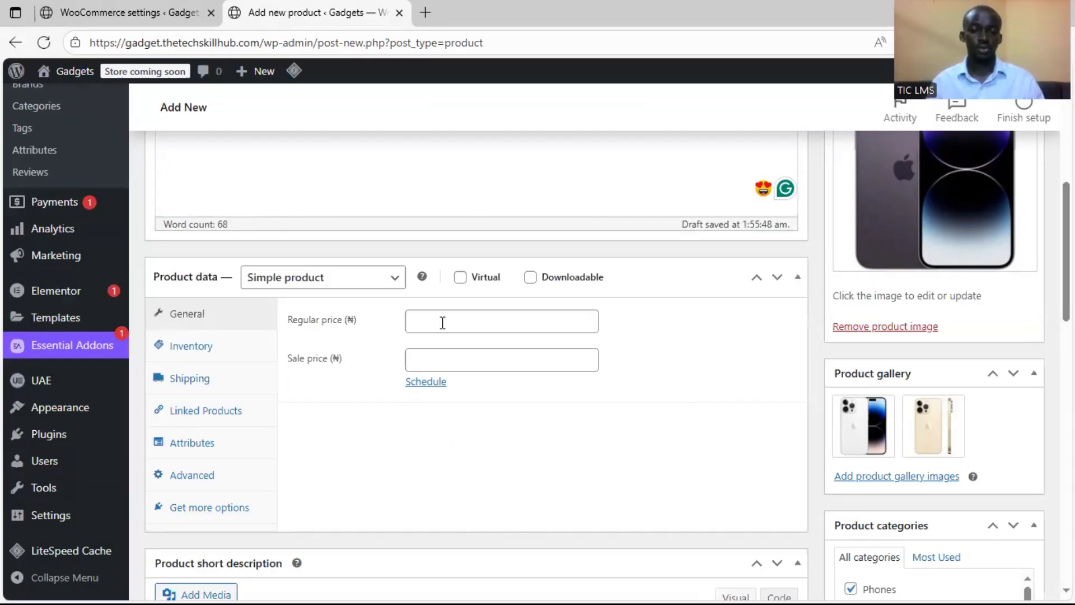
{"action": "left_click", "coordinate": [443, 323]}
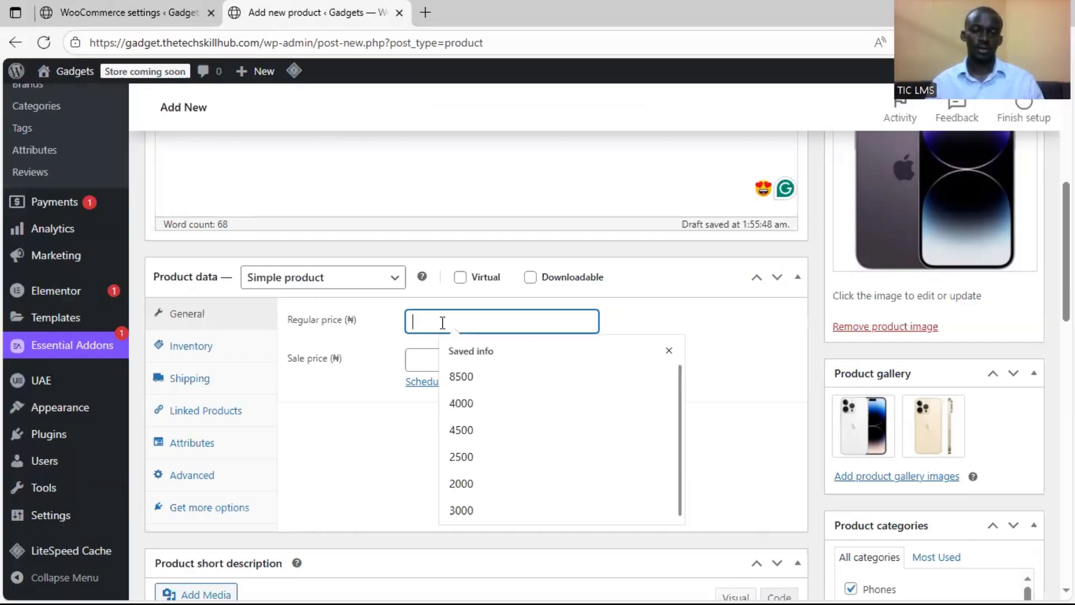
{"action": "type", "text": "1240000"}
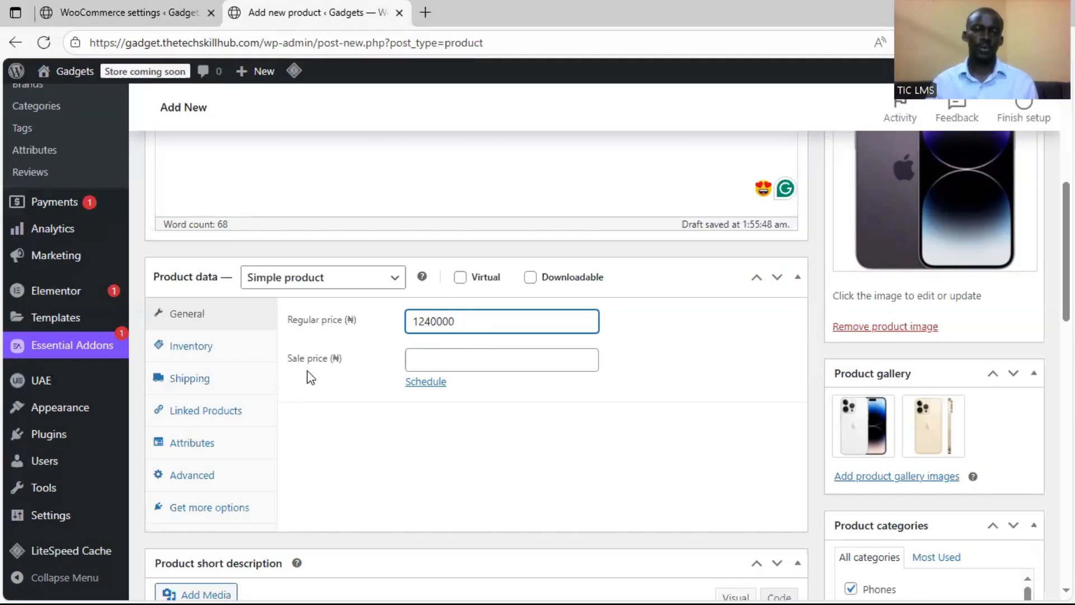
{"action": "left_click", "coordinate": [362, 327]}
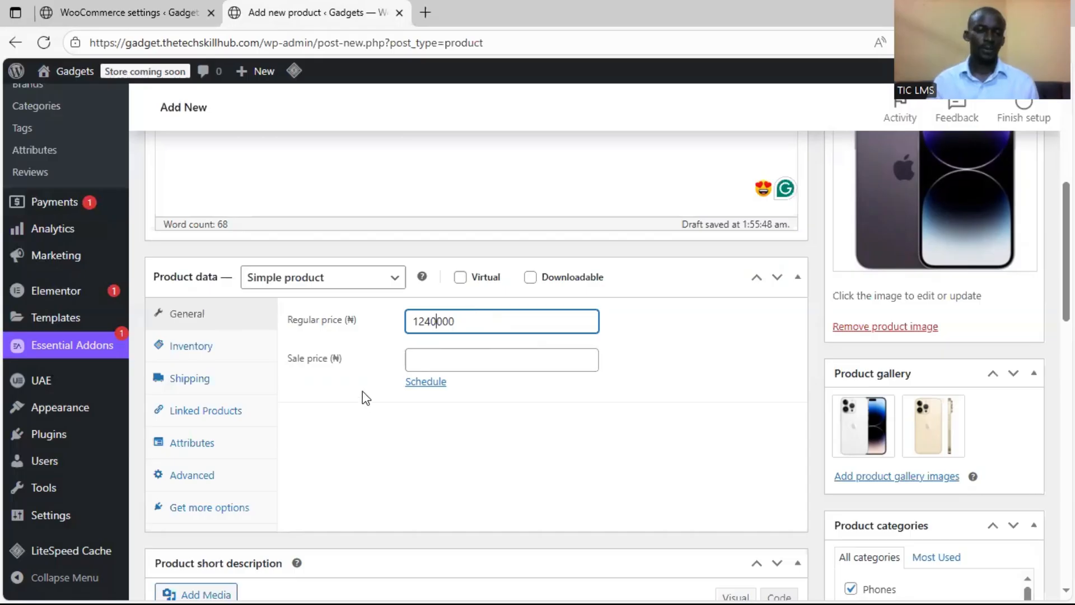
Open the product's inventory settings and examine the saved SKU suggestions, leaving the SKU blank
{"action": "scroll", "coordinate": [361, 391], "scroll_direction": "down", "scroll_amount": 1}
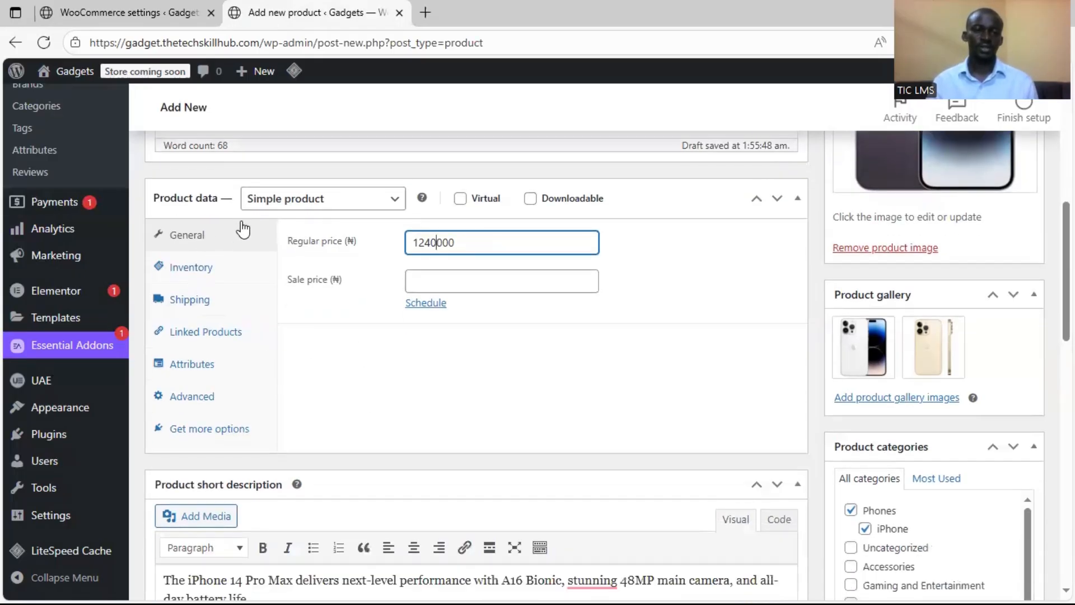
{"action": "left_click", "coordinate": [211, 274]}
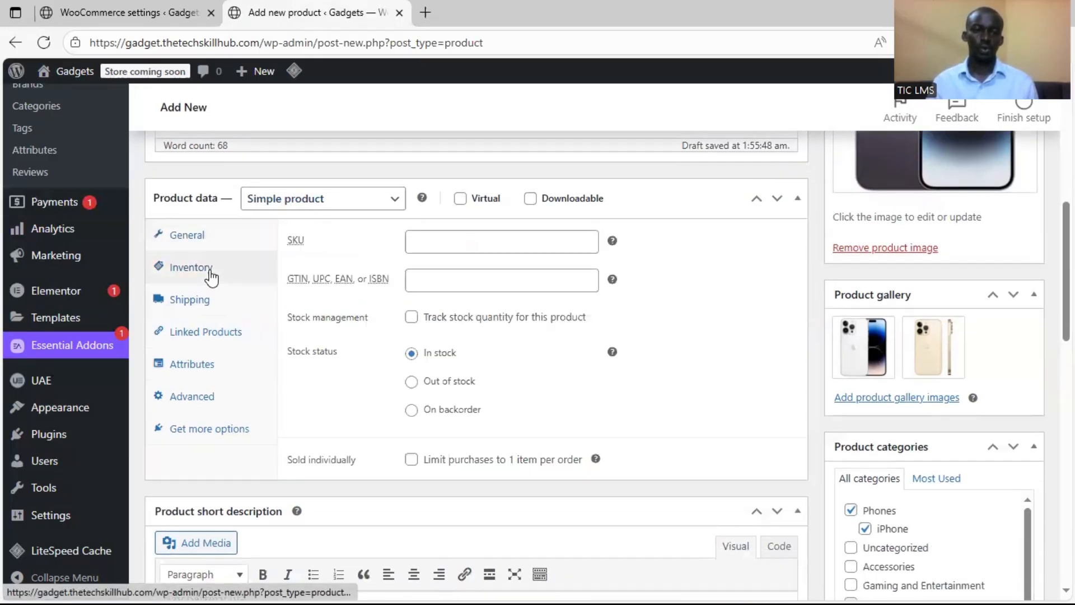
{"action": "left_click", "coordinate": [442, 245]}
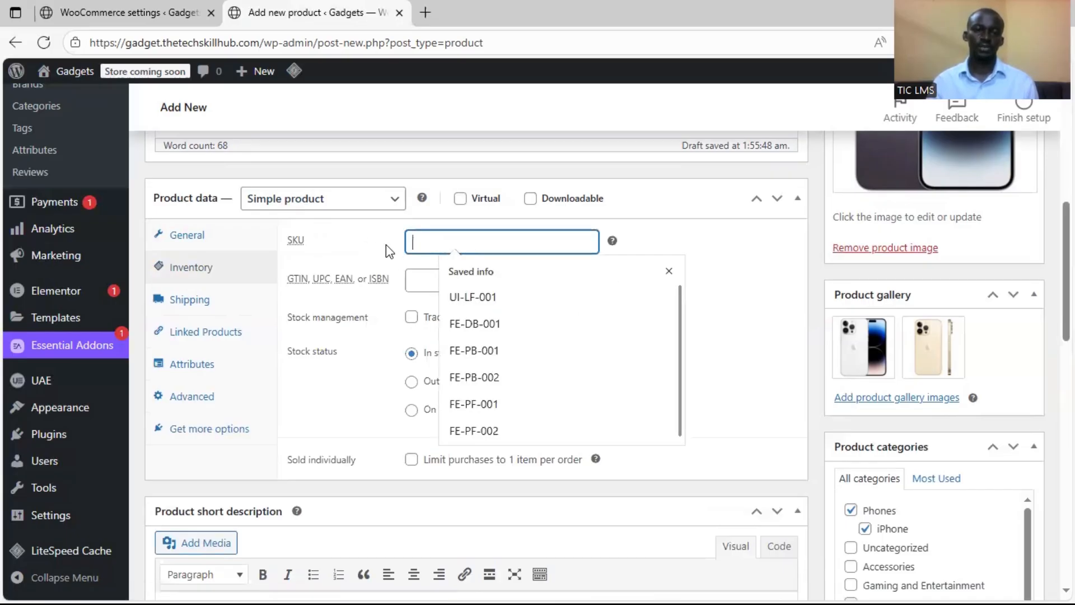
{"action": "key", "text": "Escape"}
{"action": "left_click", "coordinate": [431, 242]}
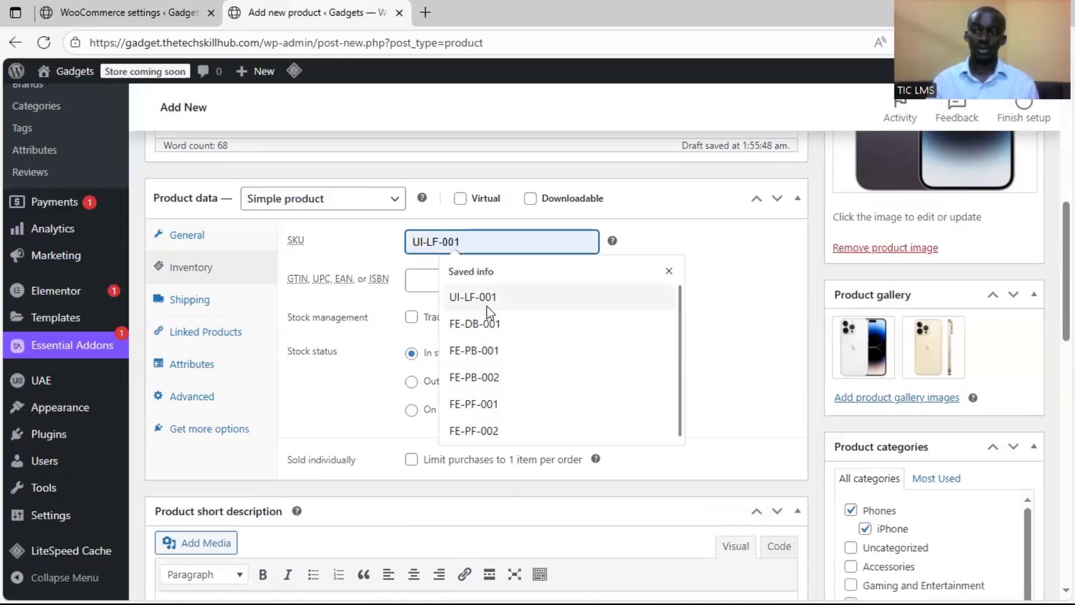
{"action": "left_click", "coordinate": [375, 312]}
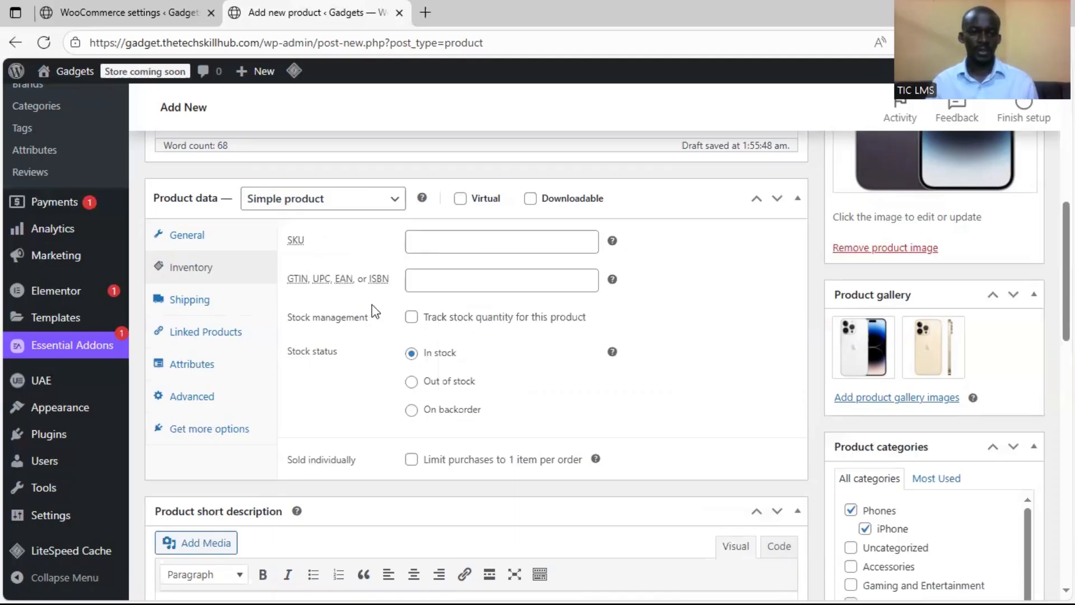
Enable stock quantity tracking for the product and set its quantity to 200
{"action": "left_click", "coordinate": [412, 318]}
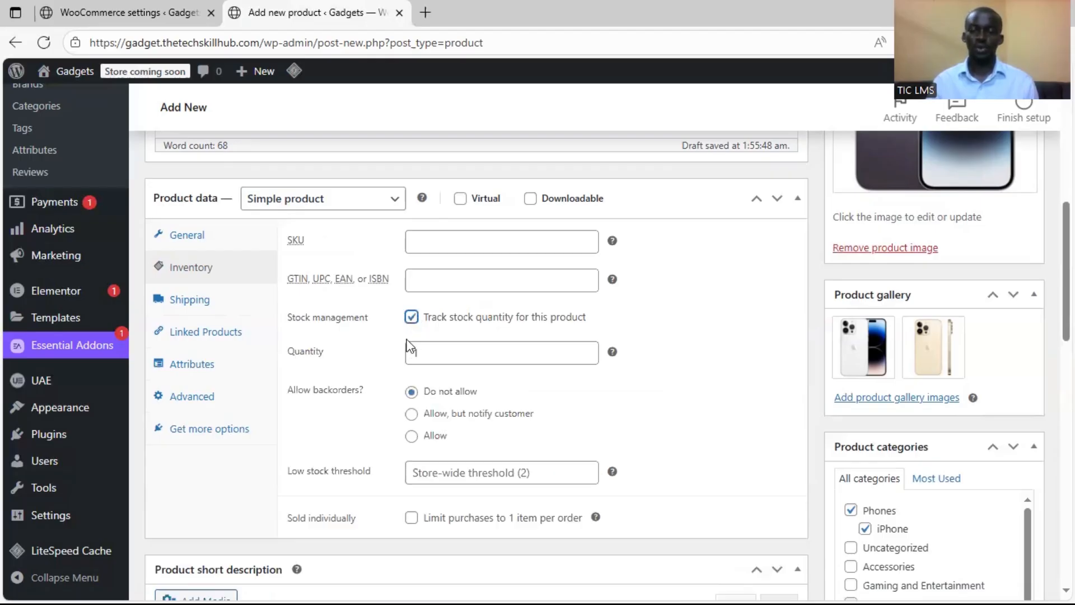
{"action": "left_click", "coordinate": [432, 353]}
{"action": "key", "text": "BackSpace"}
{"action": "type", "text": "200"}
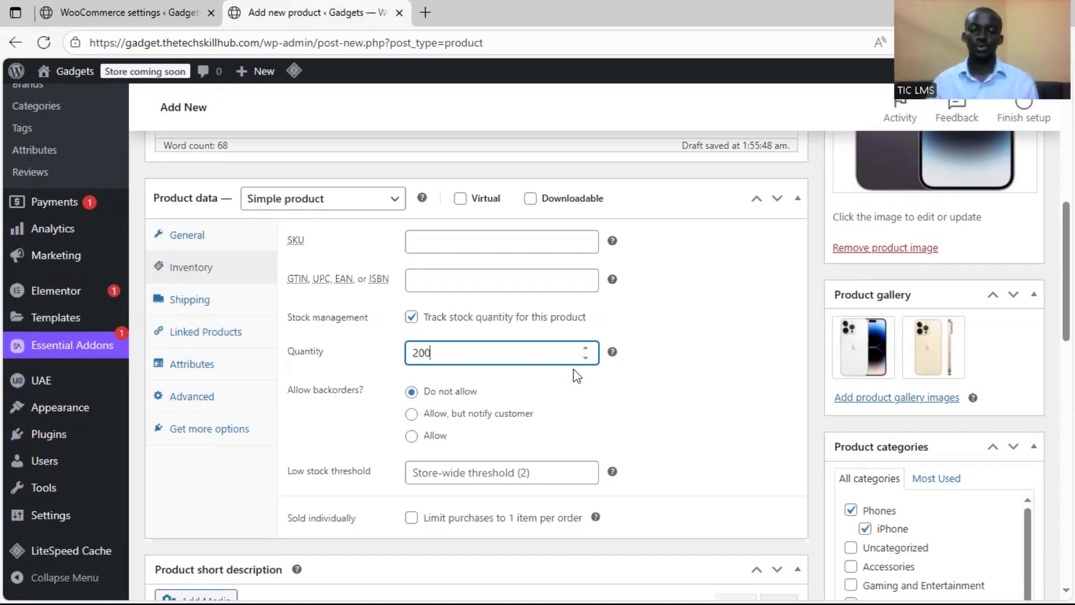
{"action": "left_click", "coordinate": [663, 362]}
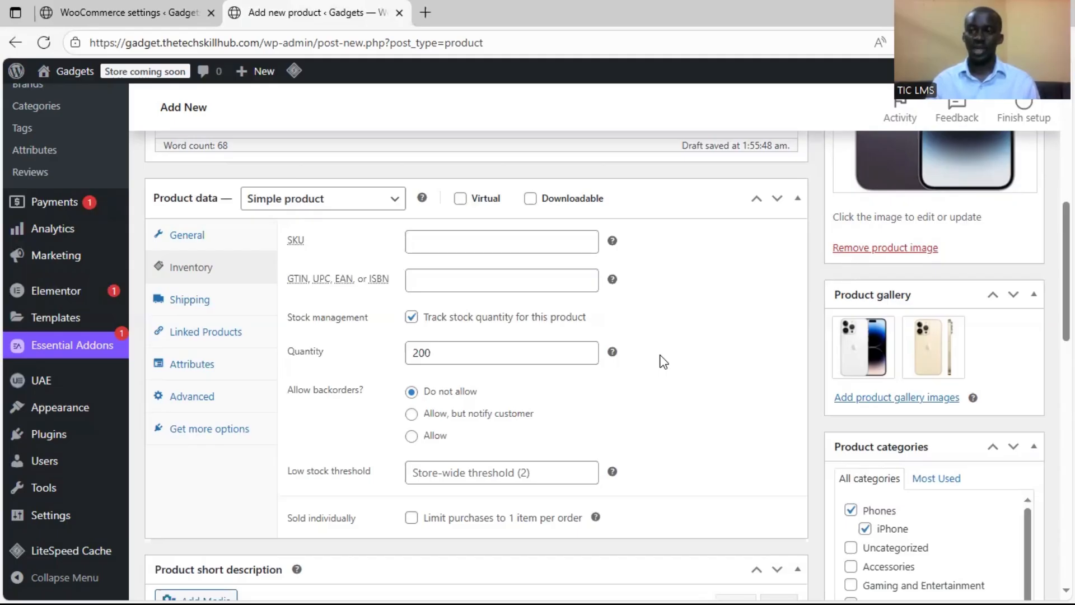
{"action": "scroll", "coordinate": [350, 381], "scroll_direction": "down", "scroll_amount": 1}
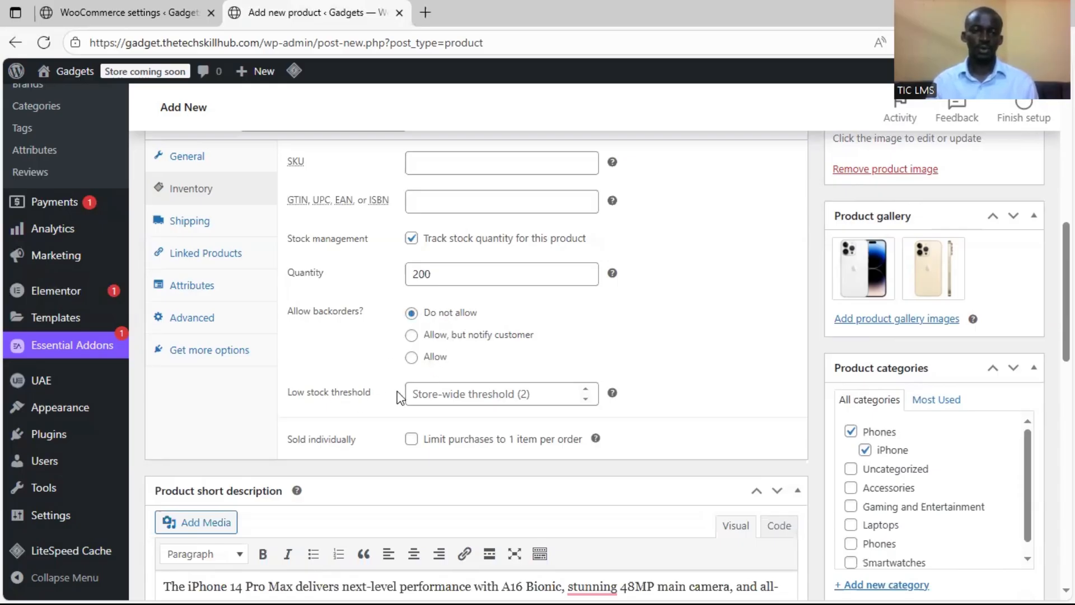
Set the product's low stock threshold to 20, keeping backorders disallowed
{"action": "left_click", "coordinate": [524, 395]}
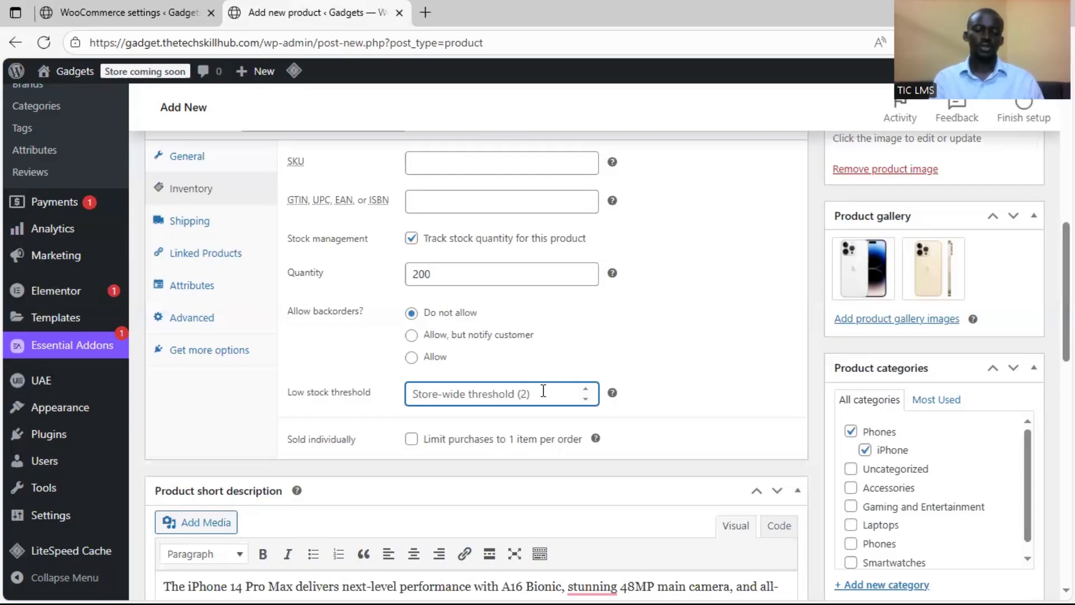
{"action": "type", "text": "20"}
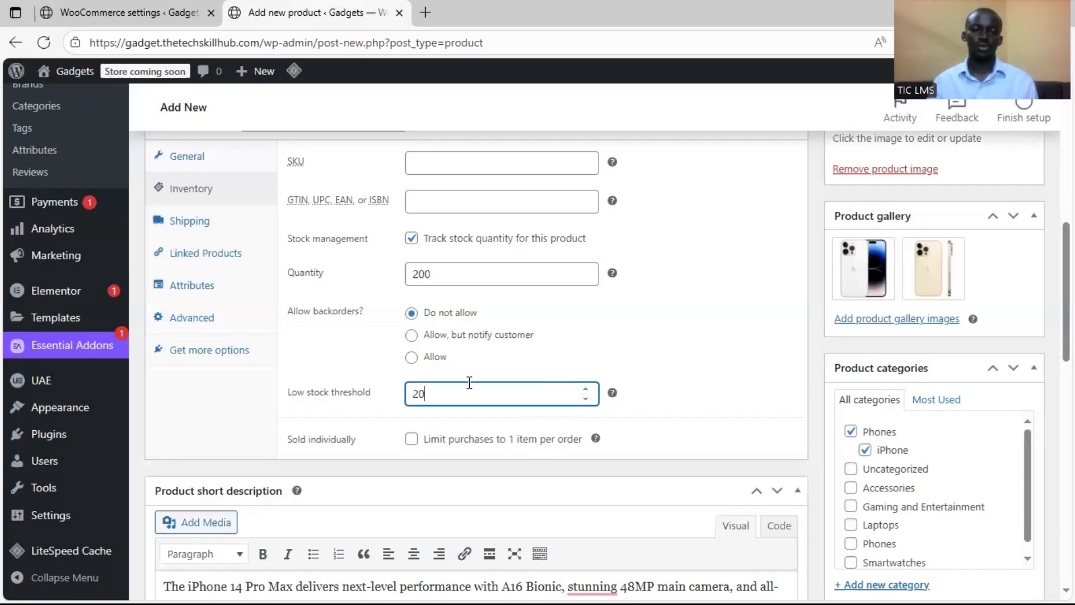
{"action": "left_click", "coordinate": [384, 383]}
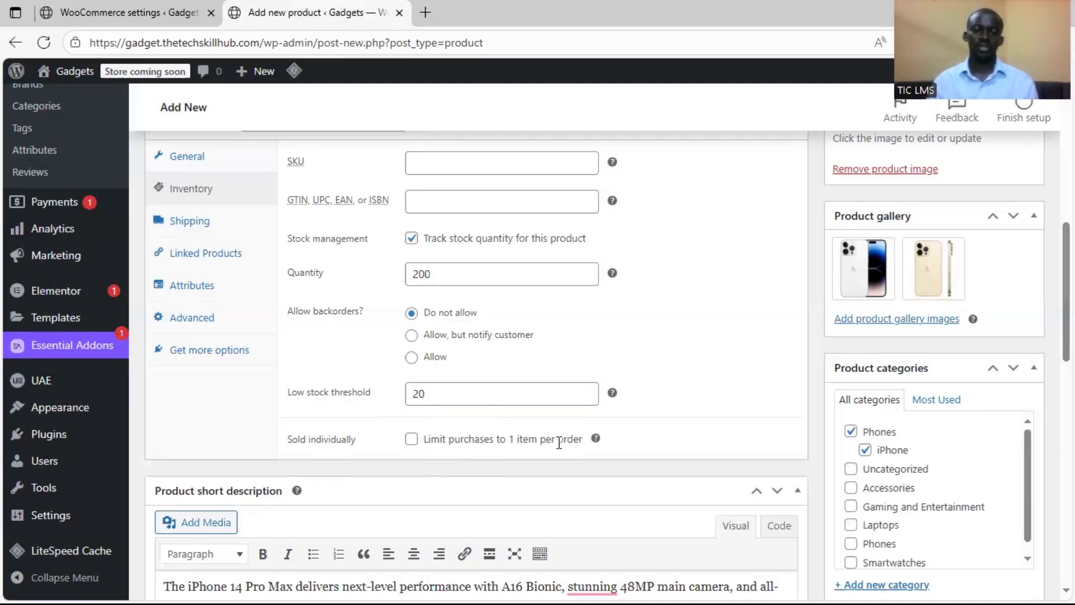
Review the product's shipping, linked products and attributes settings, and return to its general price settings
{"action": "left_click", "coordinate": [234, 237]}
{"action": "scroll", "coordinate": [378, 266], "scroll_direction": "up", "scroll_amount": 1}
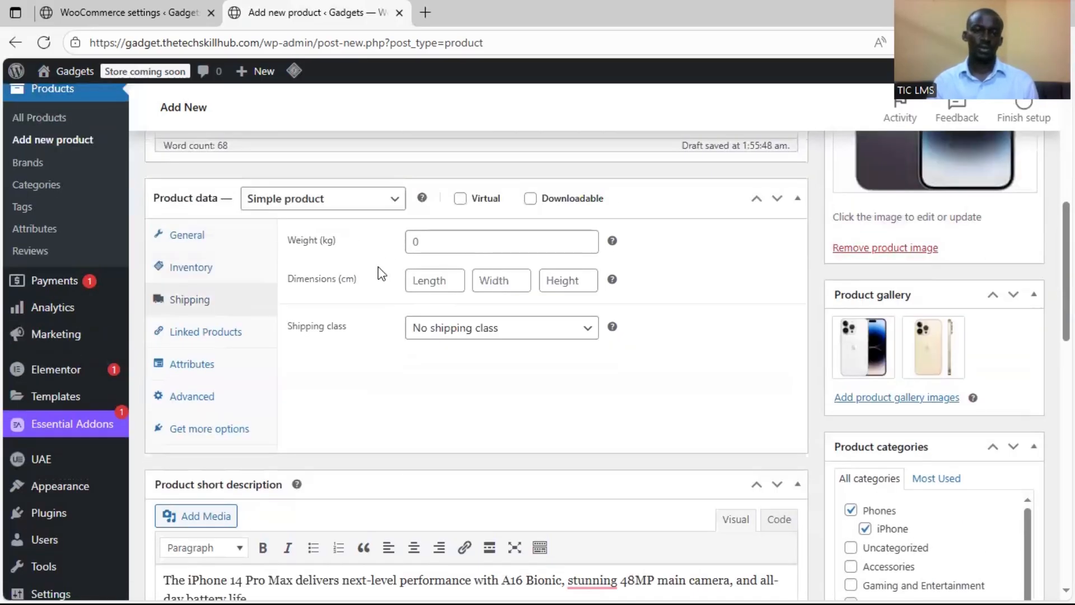
{"action": "left_click", "coordinate": [217, 335]}
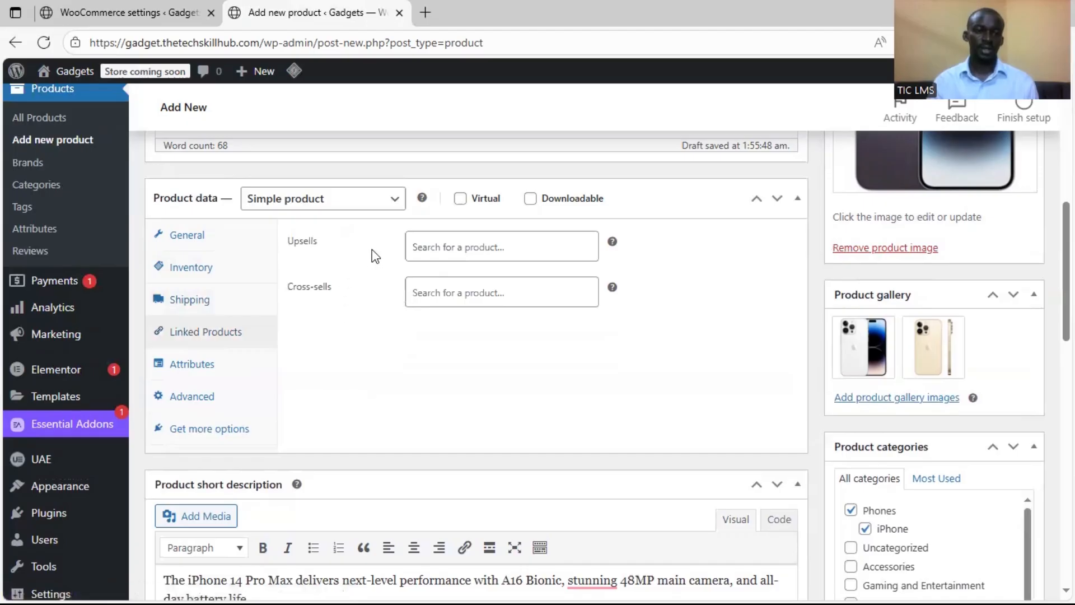
{"action": "left_click", "coordinate": [213, 362]}
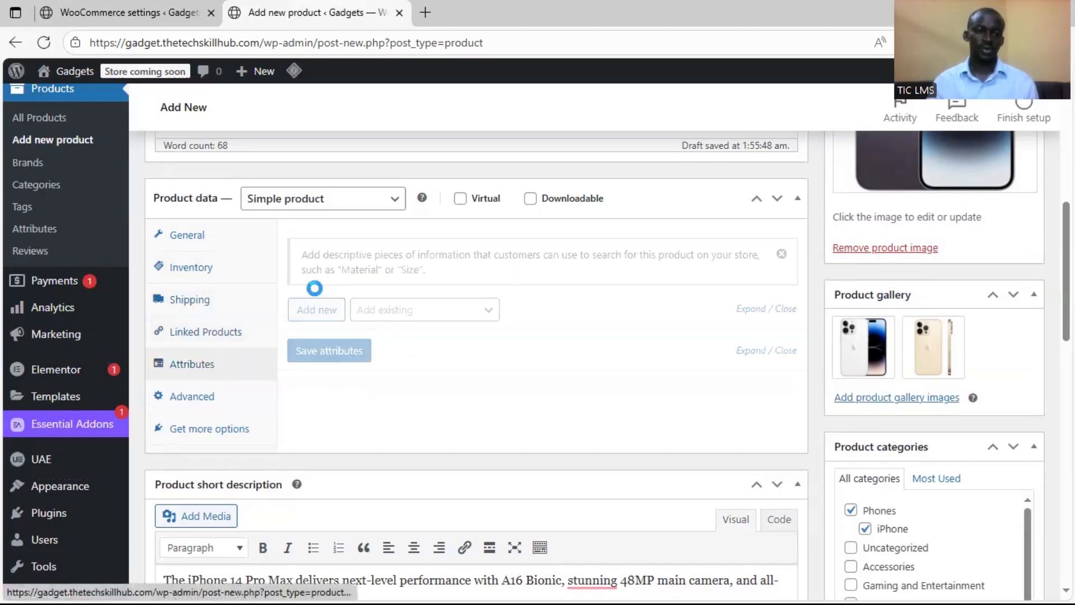
{"action": "scroll", "coordinate": [221, 308], "scroll_direction": "up", "scroll_amount": 1}
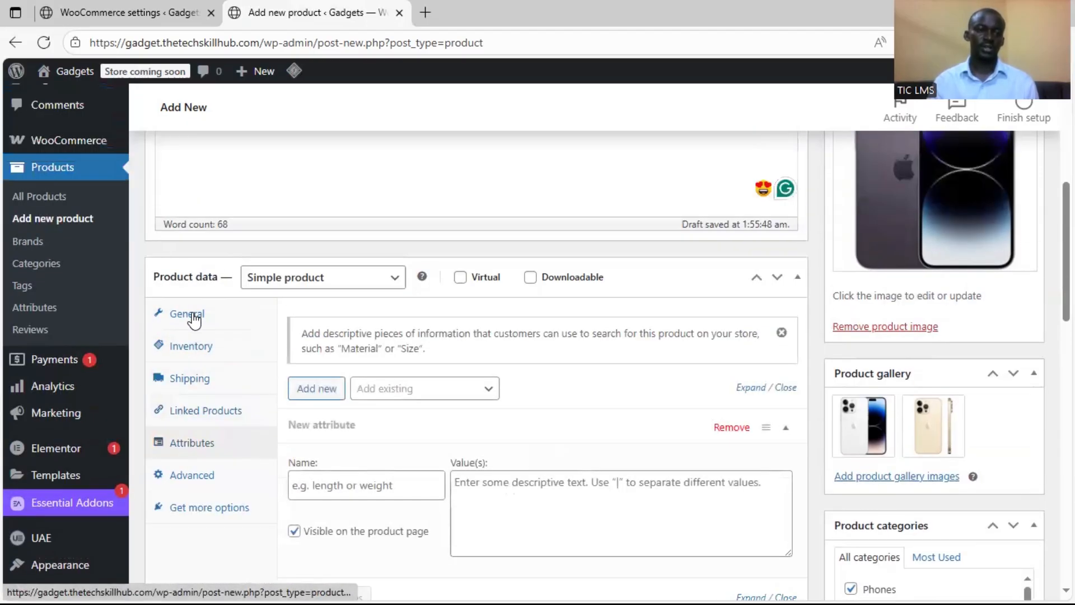
{"action": "left_click", "coordinate": [194, 319]}
{"action": "scroll", "coordinate": [348, 370], "scroll_direction": "down", "scroll_amount": 1}
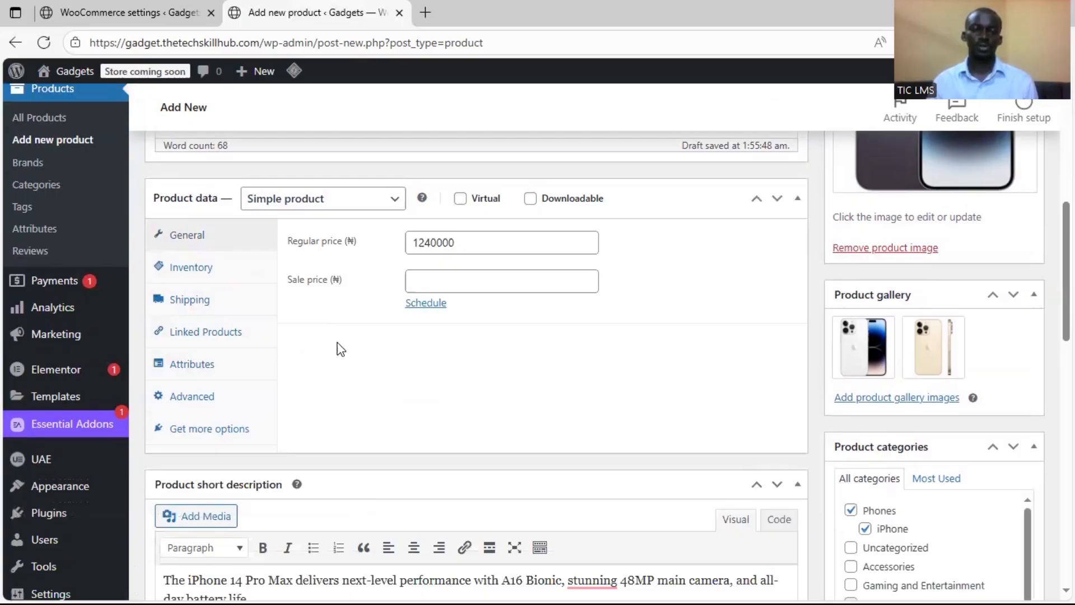
Check the short description and publish the iPhone 14 Pro Max 256GB product
{"action": "scroll", "coordinate": [728, 392], "scroll_direction": "down", "scroll_amount": 8}
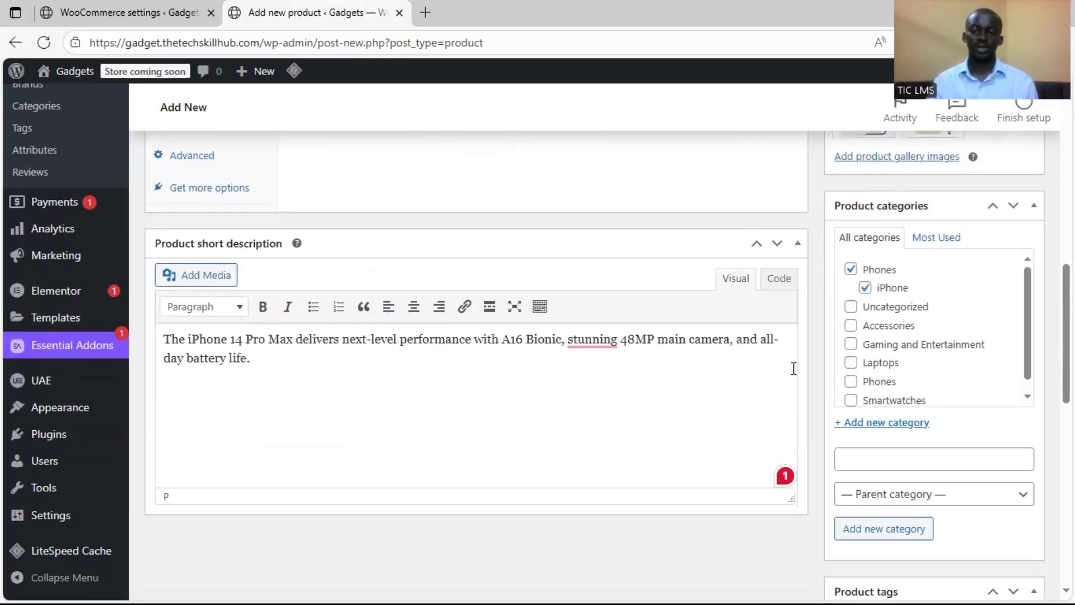
{"action": "scroll", "coordinate": [769, 439], "scroll_direction": "up", "scroll_amount": 10}
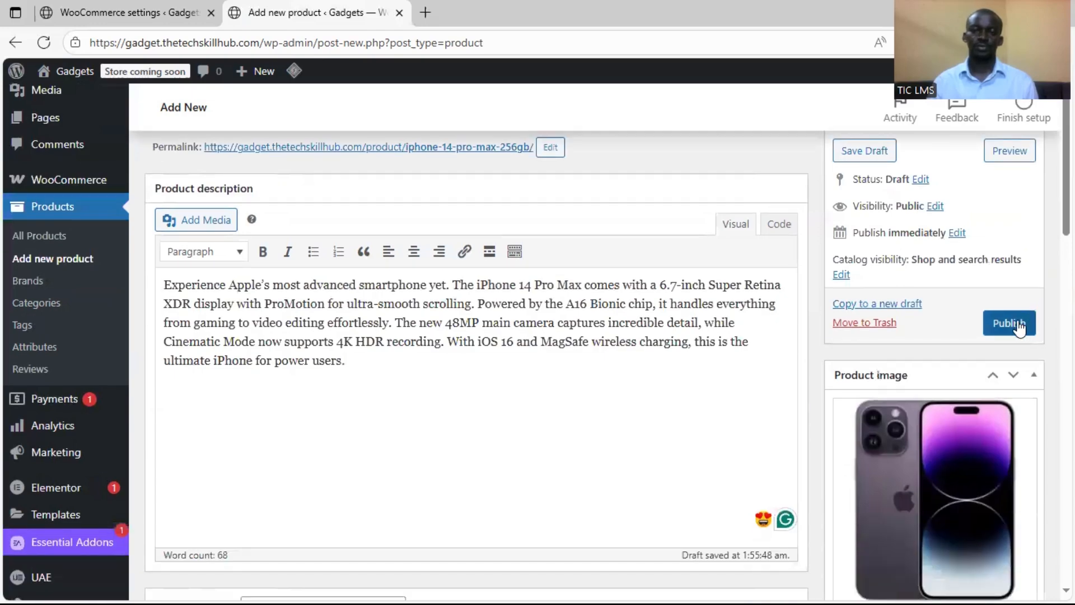
{"action": "left_click", "coordinate": [1012, 322]}
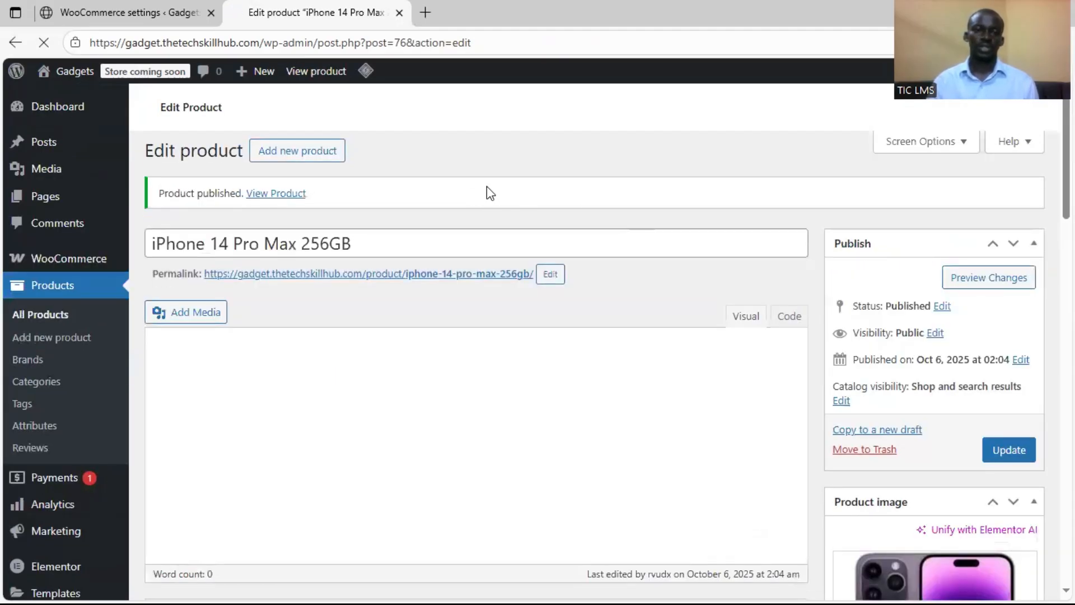
Open the published product's store page in a new tab, examine its details and raise the purchase quantity to 5
{"action": "right_click", "coordinate": [267, 203]}
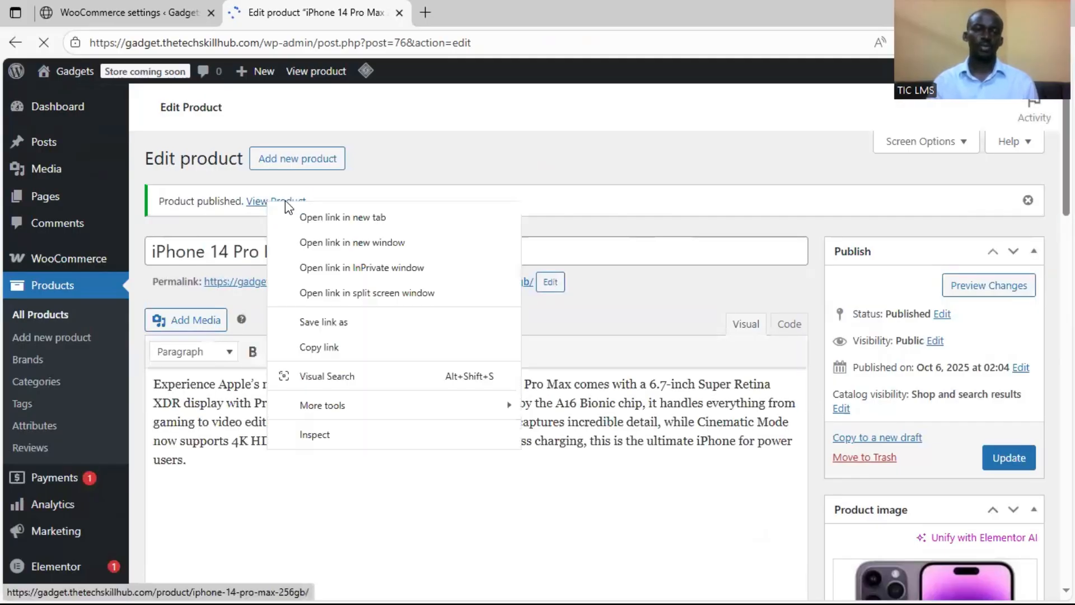
{"action": "left_click", "coordinate": [353, 218]}
{"action": "left_click", "coordinate": [469, 18]}
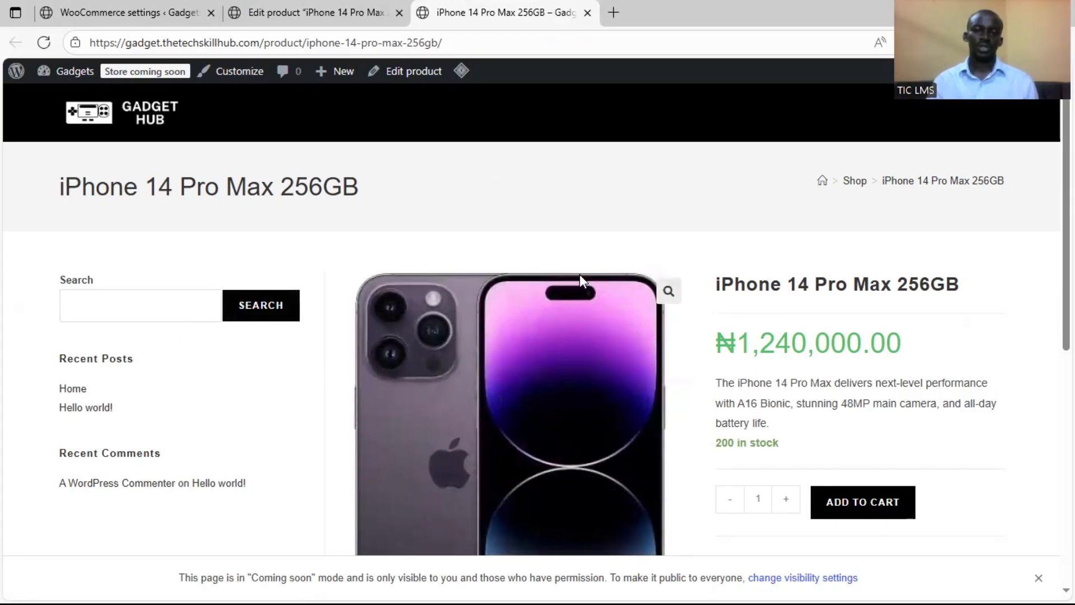
{"action": "scroll", "coordinate": [774, 319], "scroll_direction": "down", "scroll_amount": 2}
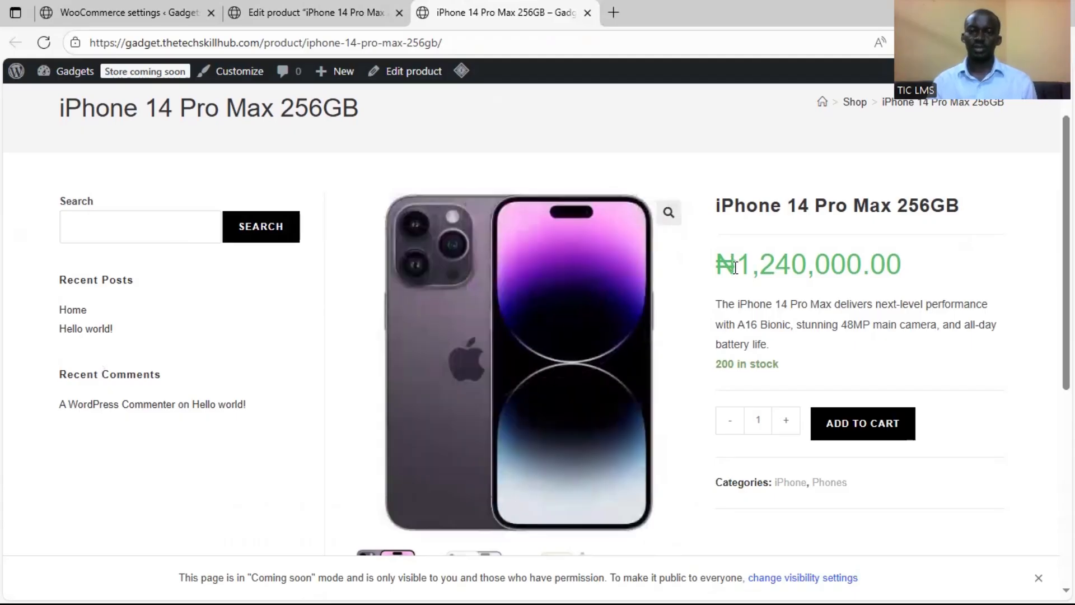
{"action": "scroll", "coordinate": [737, 270], "scroll_direction": "down", "scroll_amount": 2}
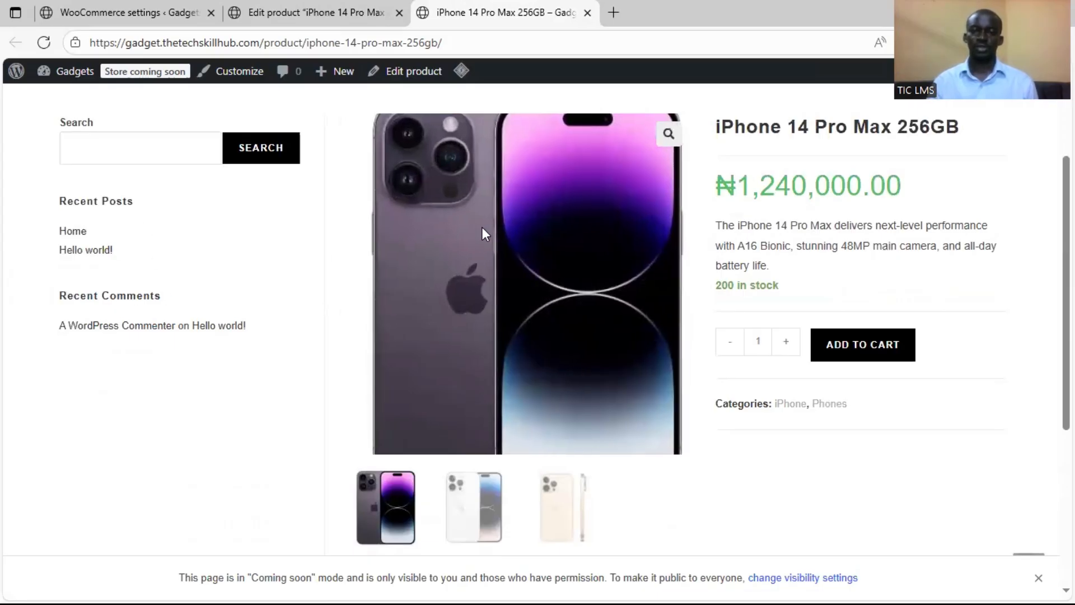
{"action": "scroll", "coordinate": [589, 324], "scroll_direction": "up", "scroll_amount": 3}
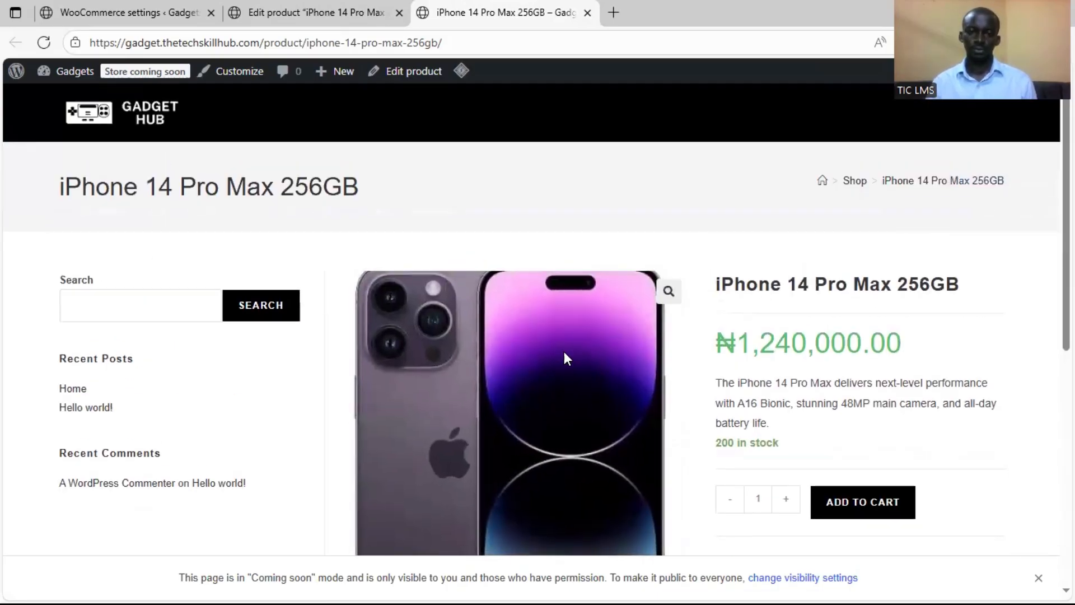
{"action": "scroll", "coordinate": [567, 348], "scroll_direction": "down", "scroll_amount": 4}
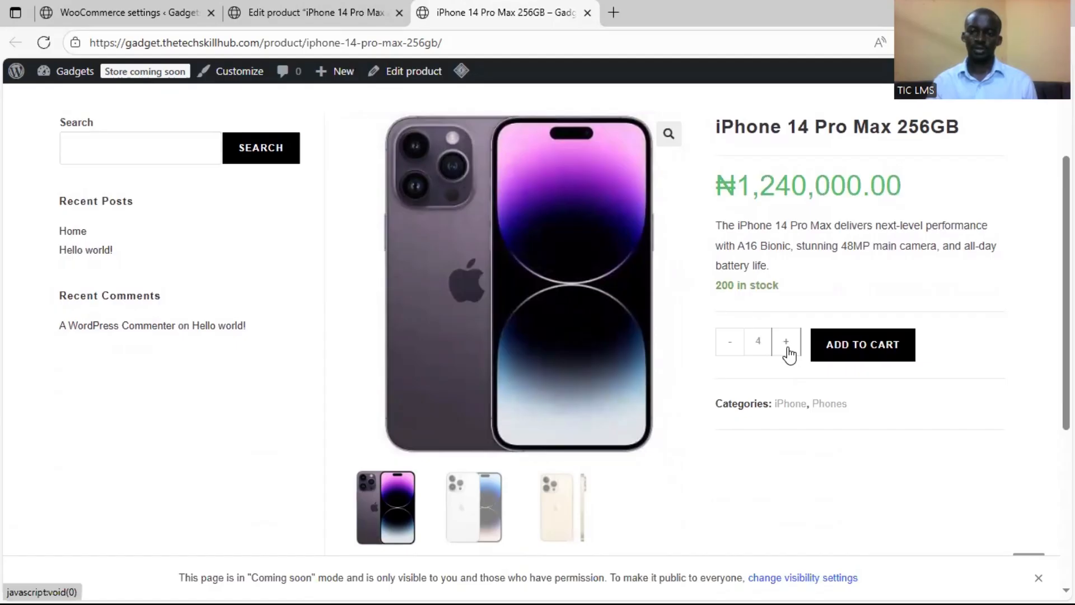
{"action": "scroll", "coordinate": [683, 331], "scroll_direction": "down", "scroll_amount": 3}
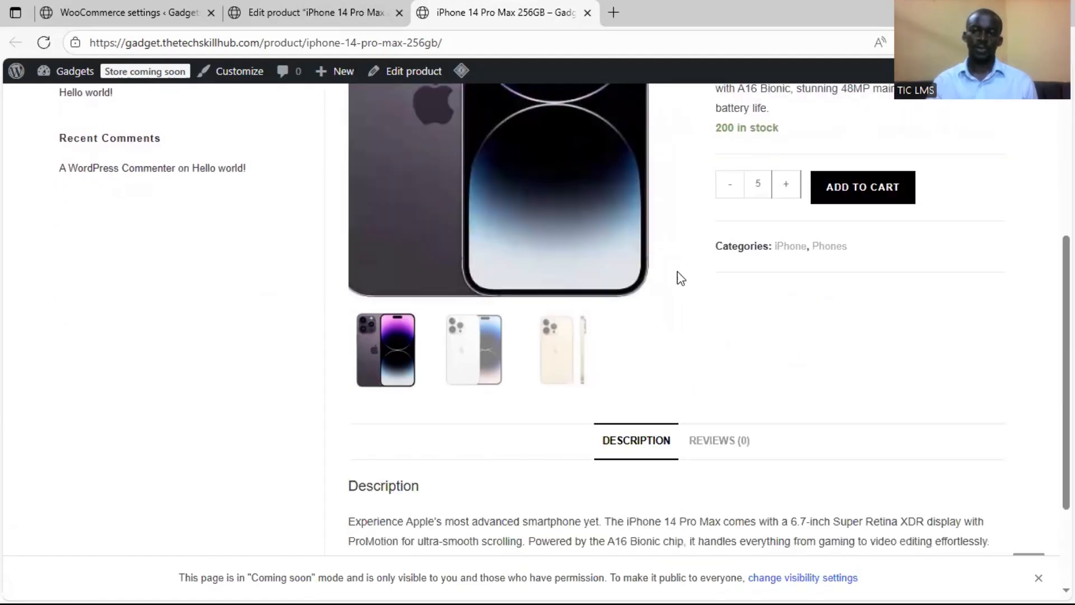
View the white and gold phone gallery images and the full description on the store page, and close that page
{"action": "left_click", "coordinate": [490, 359]}
{"action": "left_click", "coordinate": [545, 360]}
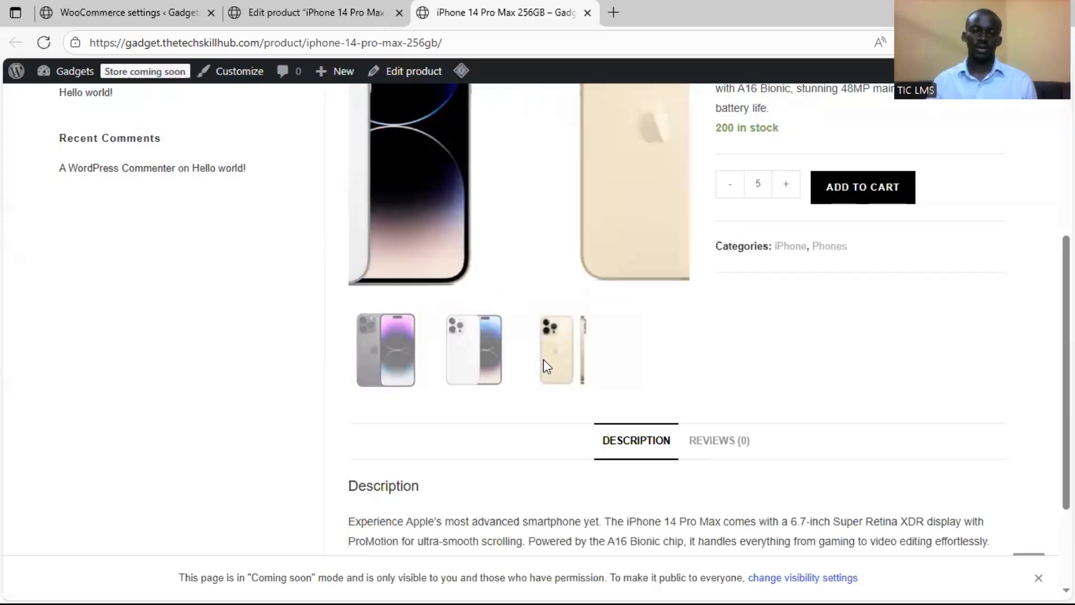
{"action": "scroll", "coordinate": [694, 354], "scroll_direction": "down", "scroll_amount": 3}
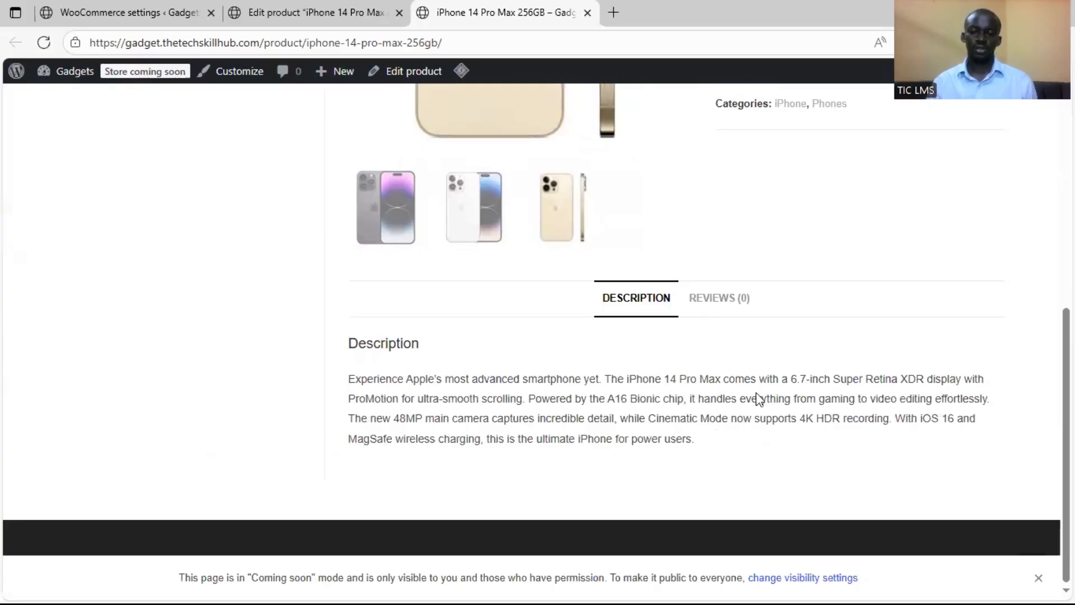
{"action": "scroll", "coordinate": [751, 398], "scroll_direction": "up", "scroll_amount": 6}
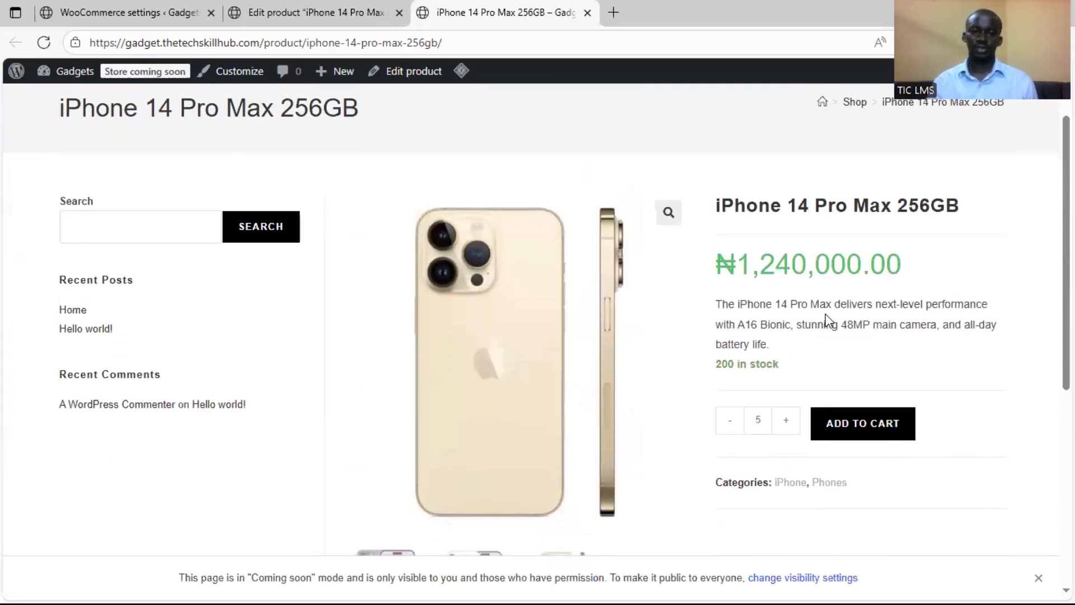
{"action": "scroll", "coordinate": [705, 360], "scroll_direction": "down", "scroll_amount": 2}
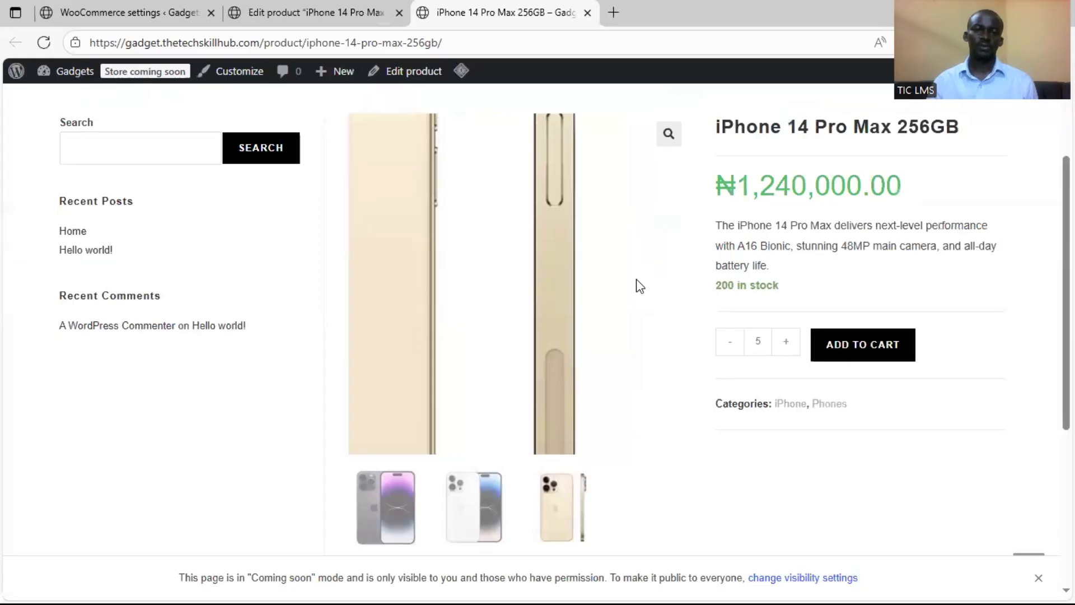
{"action": "scroll", "coordinate": [728, 210], "scroll_direction": "up", "scroll_amount": 2}
{"action": "scroll", "coordinate": [731, 207], "scroll_direction": "up", "scroll_amount": 2}
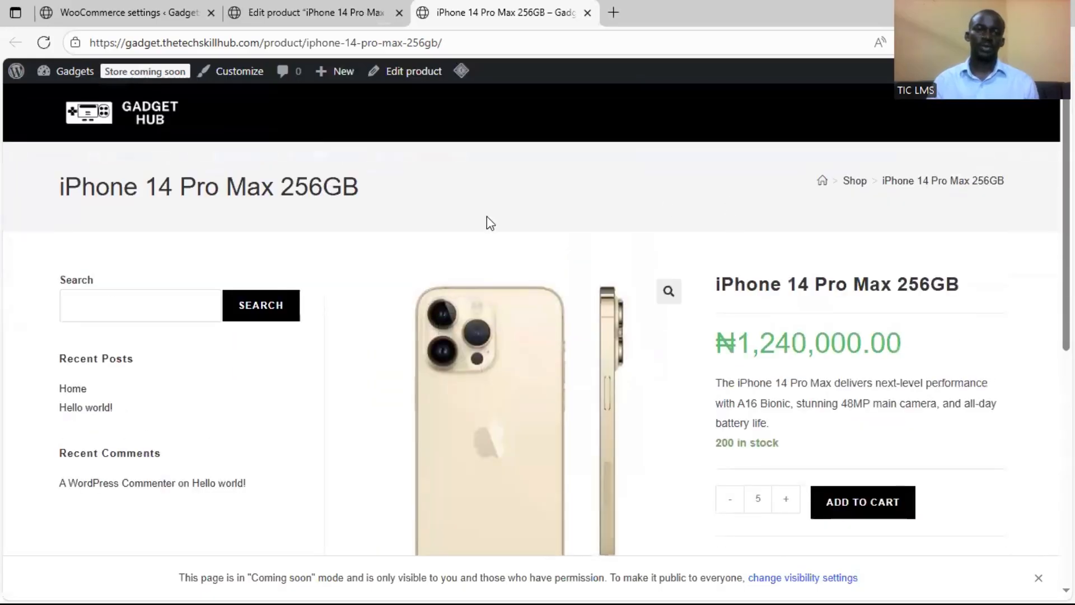
{"action": "left_click", "coordinate": [587, 13]}
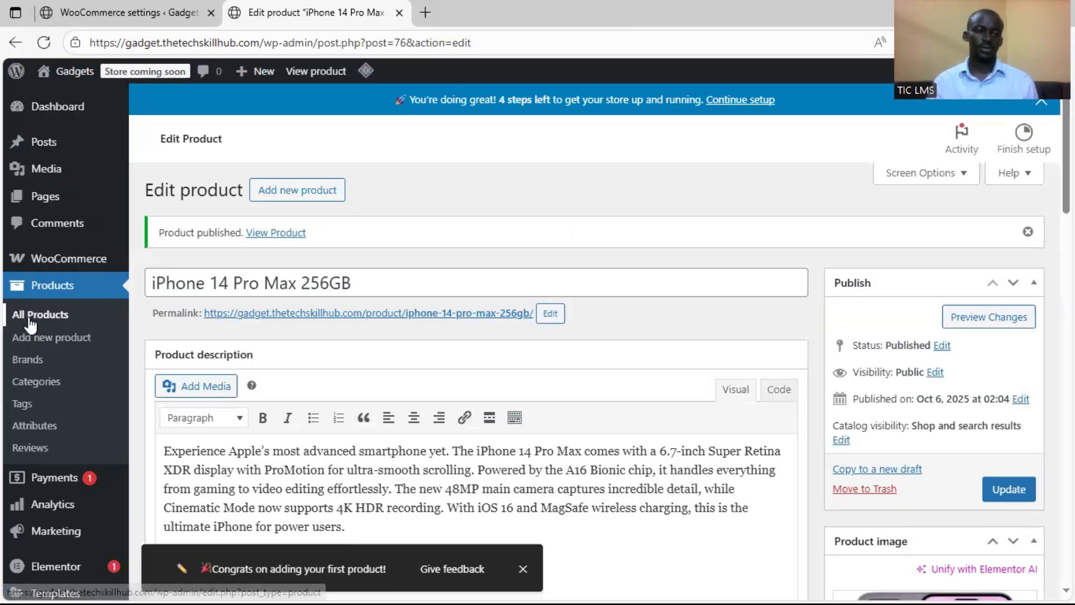
Start a new product and switch to the Word document to consult the prepared product descriptions
{"action": "left_click", "coordinate": [50, 343]}
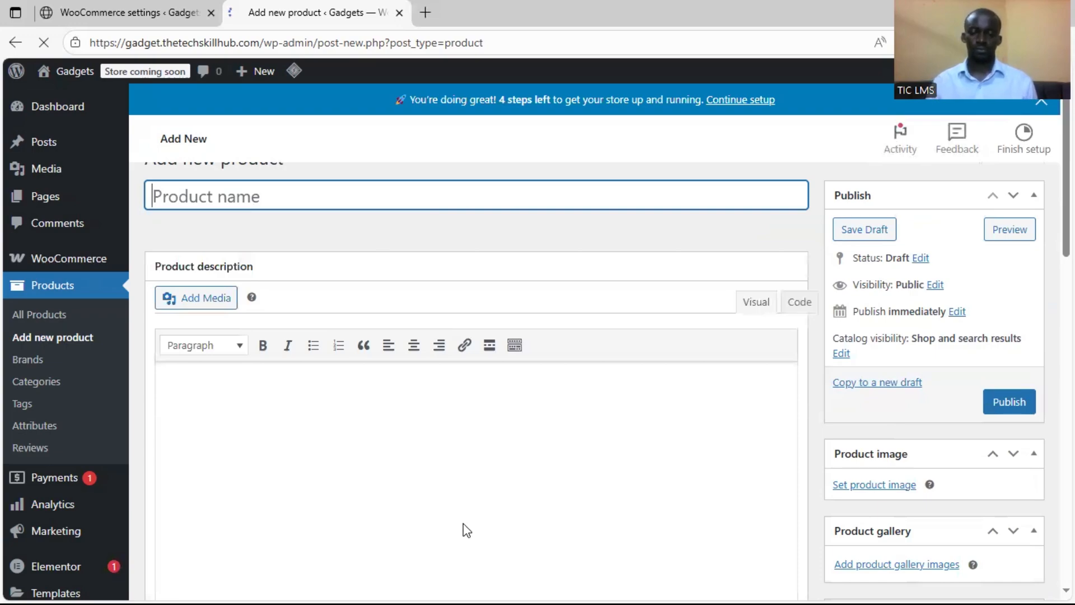
{"action": "key", "text": "super"}
{"action": "key", "text": "alt+Tab"}
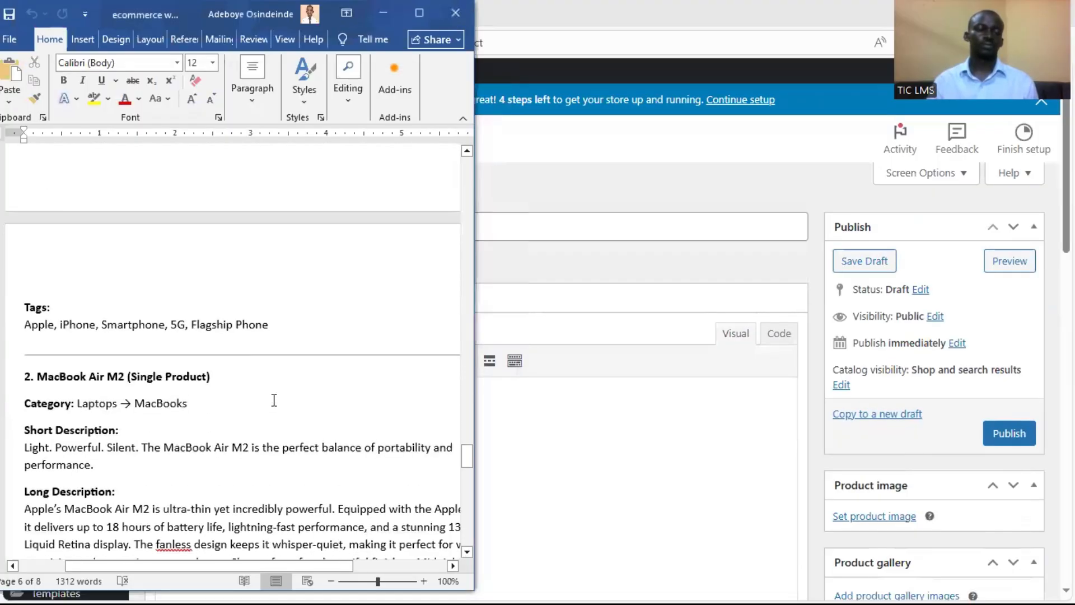
{"action": "scroll", "coordinate": [241, 400], "scroll_direction": "up", "scroll_amount": 8}
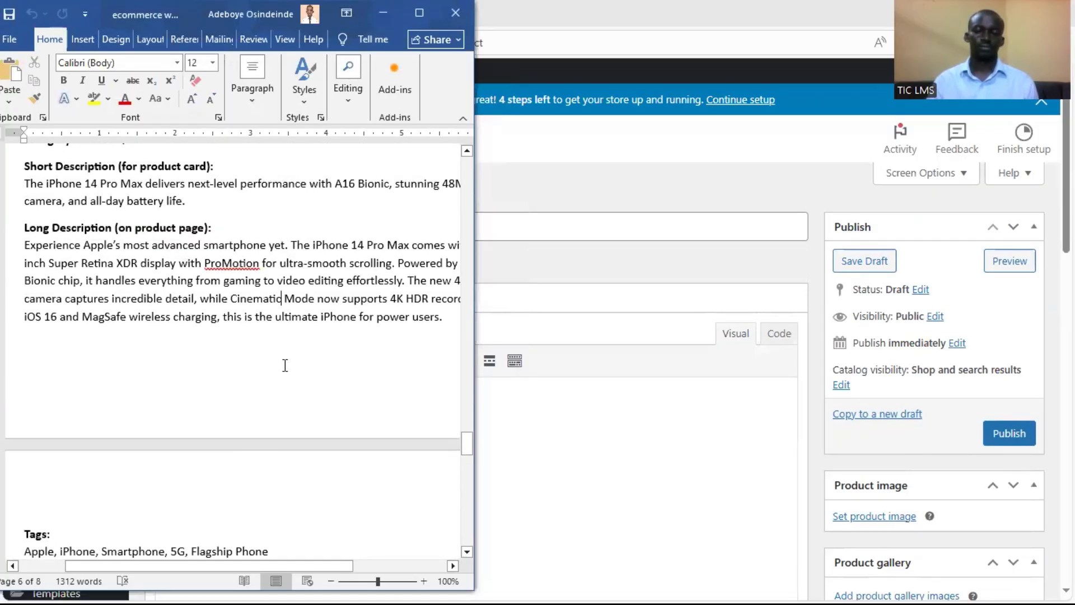
Return to the new product page in the browser and name the product "Samsung Galaxy S23Ultra"
{"action": "left_click", "coordinate": [549, 236]}
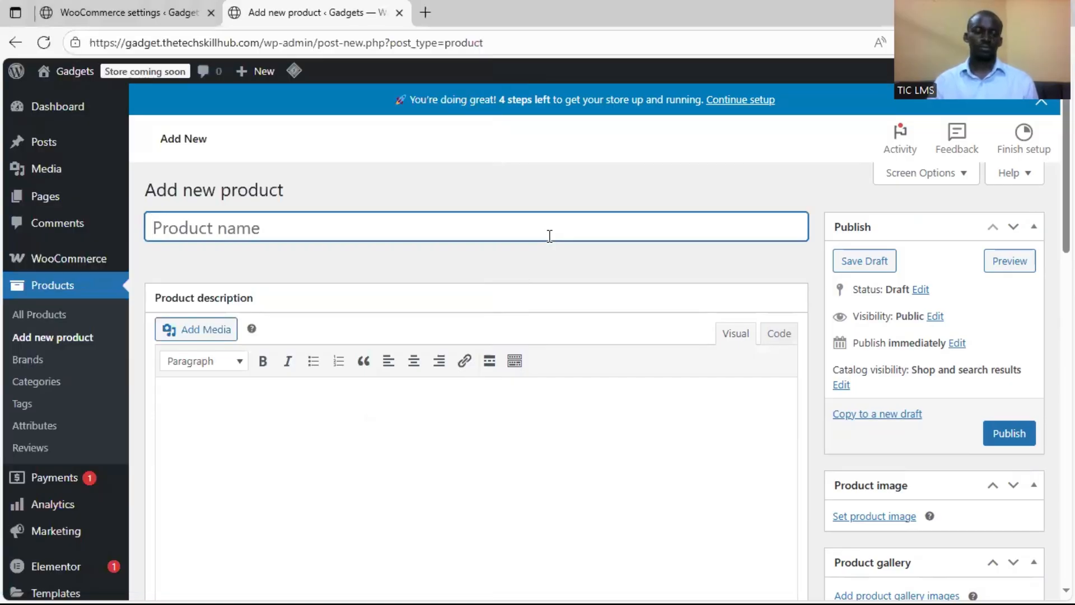
{"action": "type", "text": "S"}
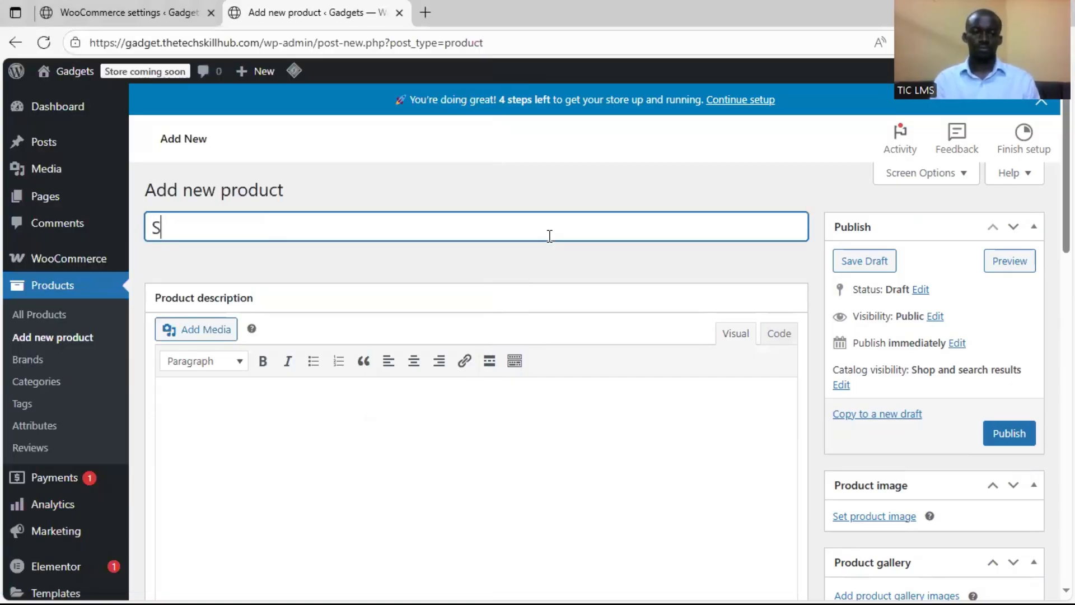
{"action": "type", "text": "amsung Galaxy "}
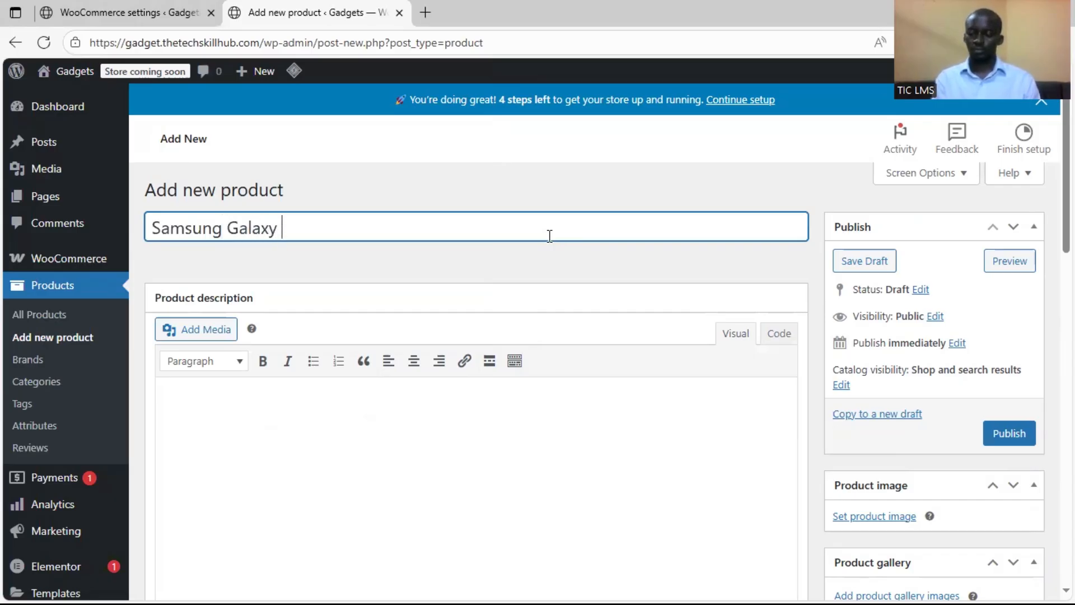
{"action": "type", "text": "s23Ultra"}
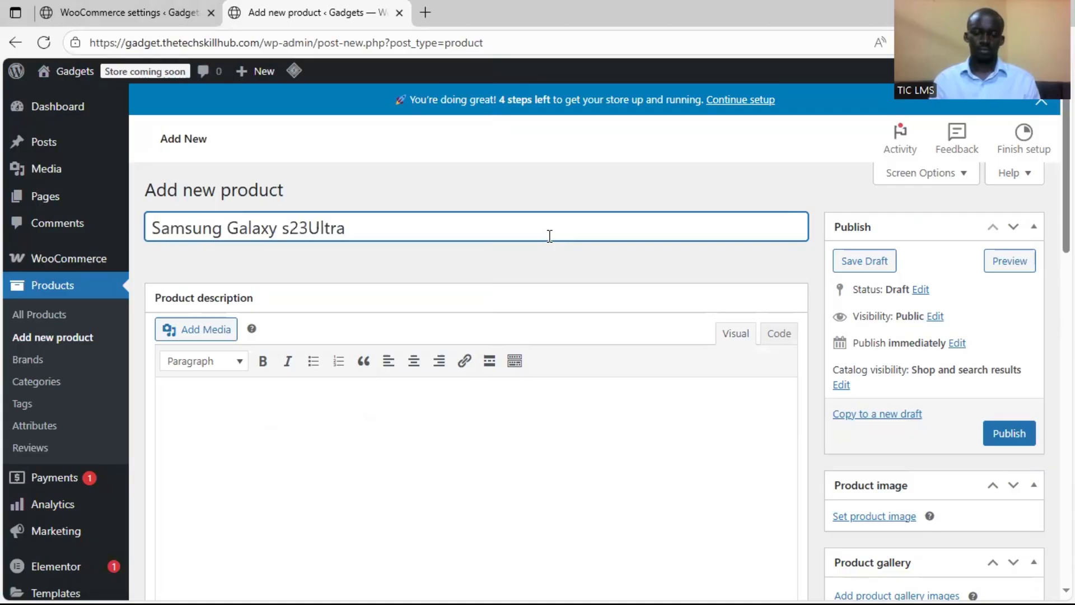
{"action": "key", "text": "BackSpace"}
{"action": "type", "text": "S"}
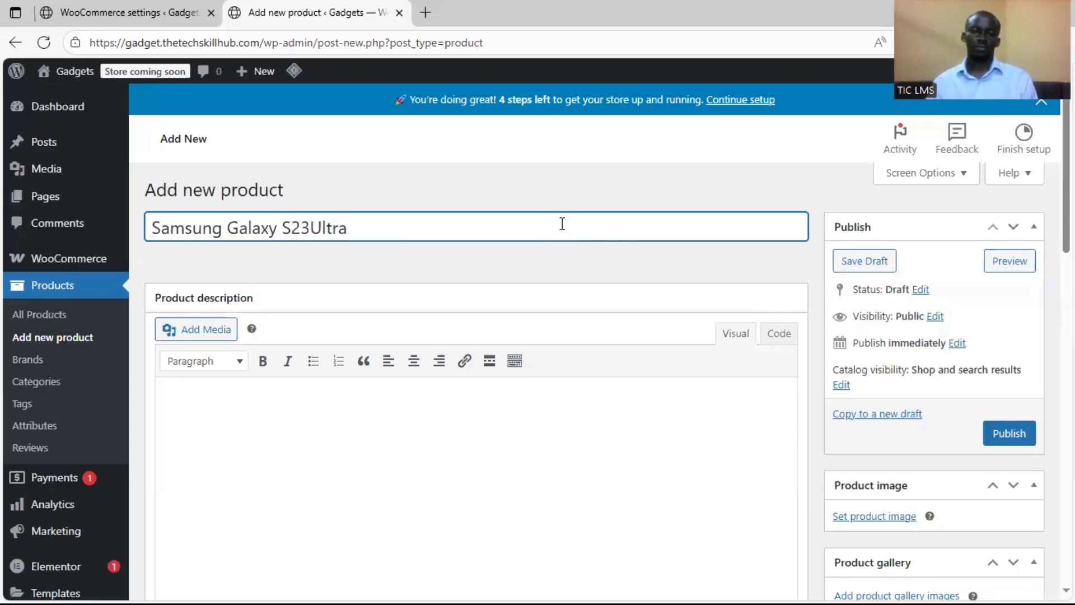
Set the Samsung Galaxy S23Ultra's regular price to 205000 without a thousands separator
{"action": "scroll", "coordinate": [405, 335], "scroll_direction": "down", "scroll_amount": 2}
{"action": "scroll", "coordinate": [492, 353], "scroll_direction": "down", "scroll_amount": 10}
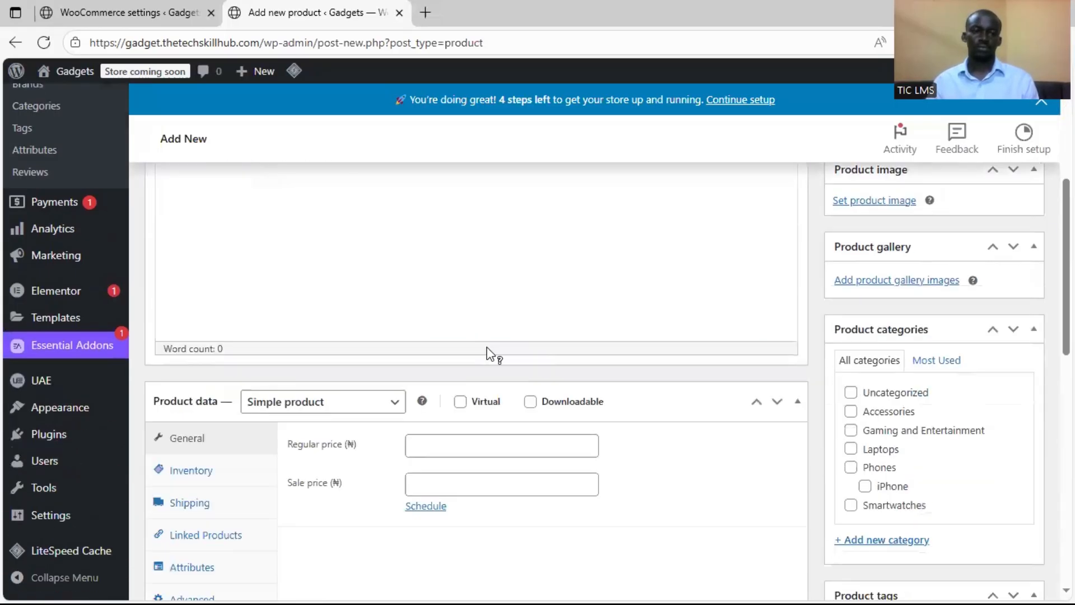
{"action": "scroll", "coordinate": [444, 305], "scroll_direction": "up", "scroll_amount": 3}
{"action": "left_click", "coordinate": [442, 366]}
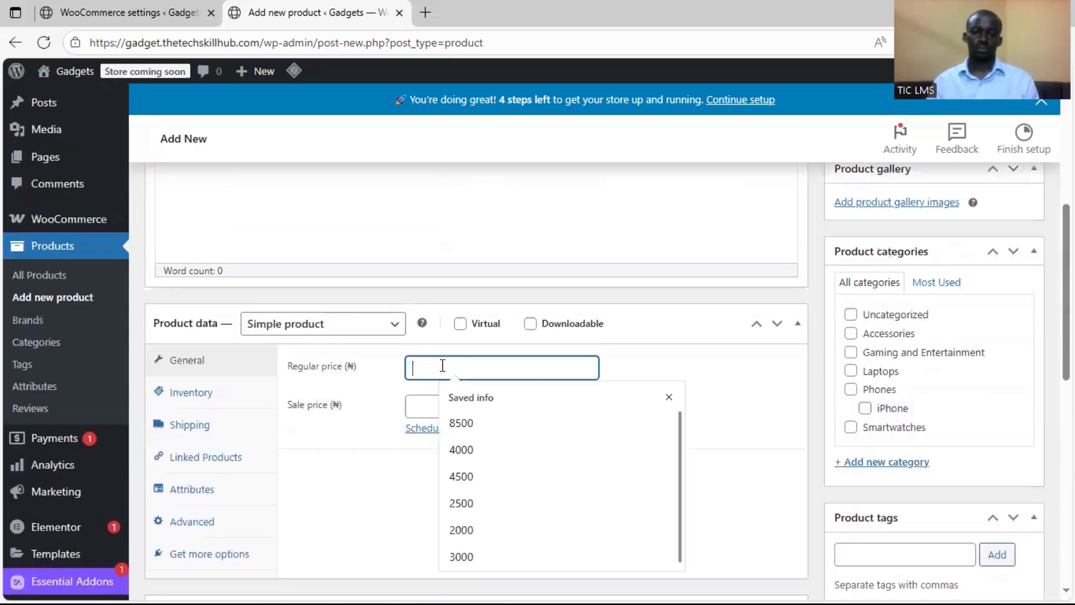
{"action": "type", "text": "204"}
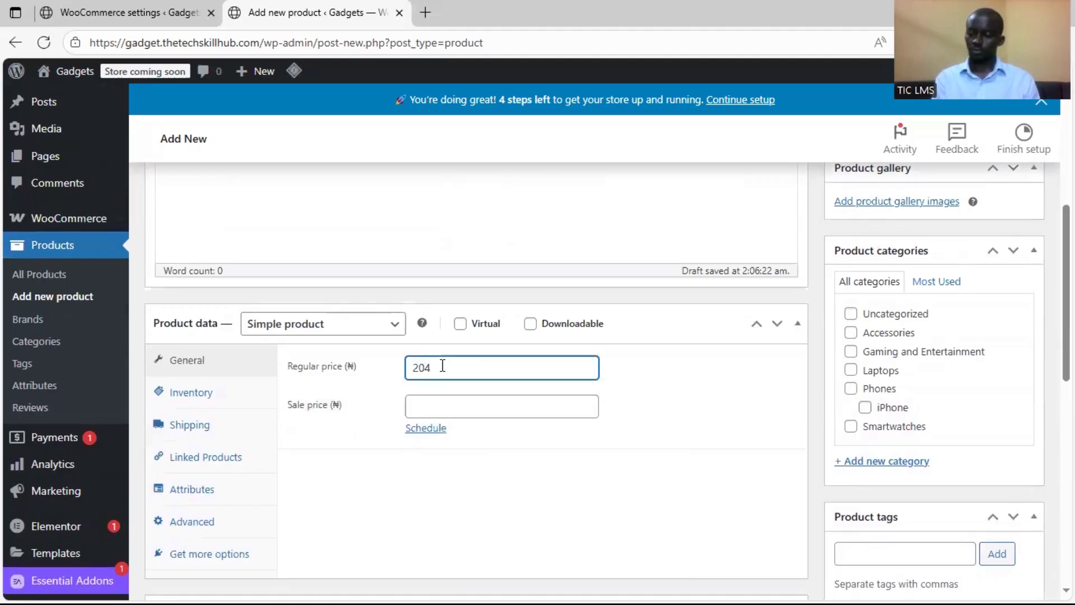
{"action": "key", "text": "BackSpace"}
{"action": "type", "text": "5,000"}
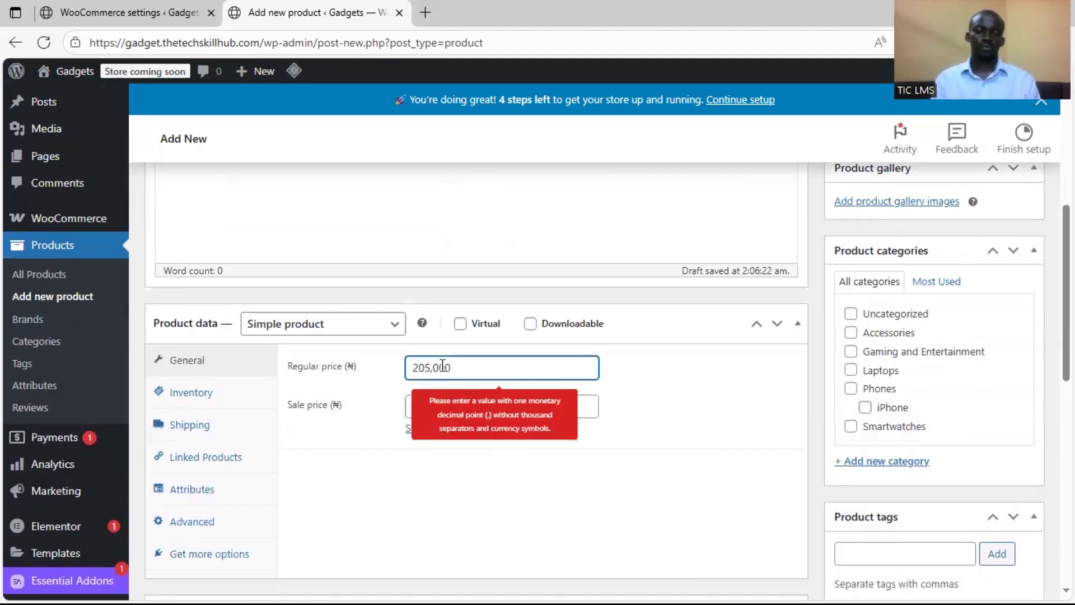
{"action": "key", "text": "BackSpace"}
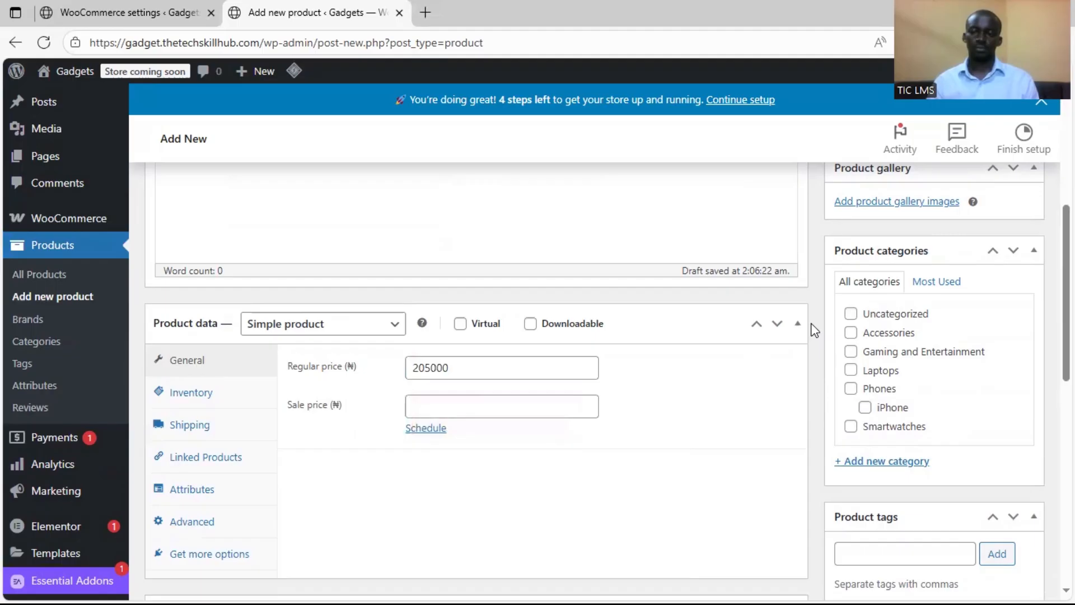
Assign the Samsung Galaxy S23Ultra to the Phones category
{"action": "left_click", "coordinate": [851, 388]}
{"action": "scroll", "coordinate": [893, 420], "scroll_direction": "down", "scroll_amount": 1}
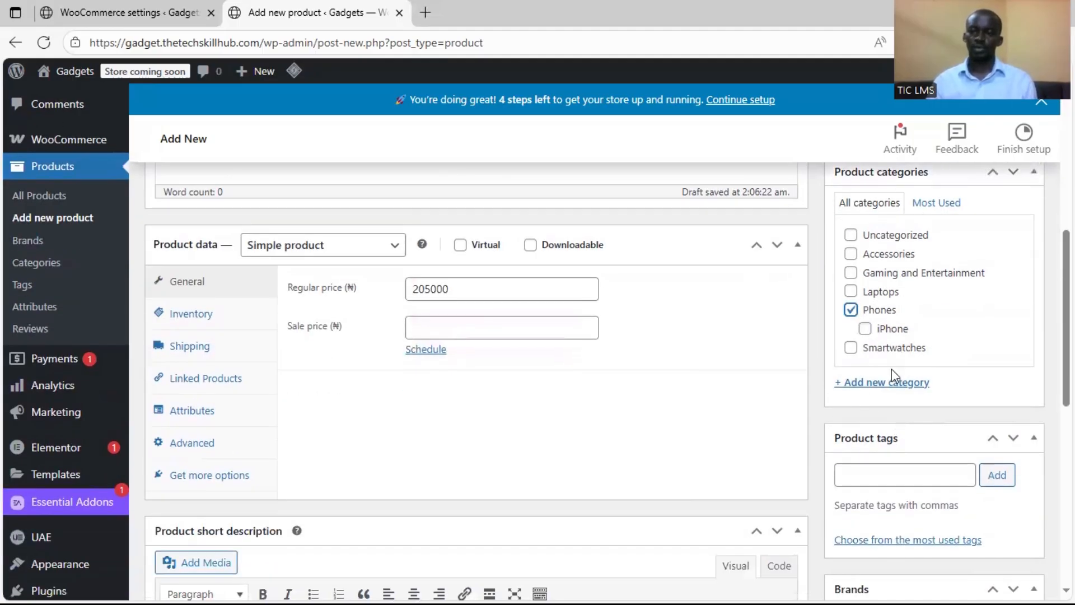
{"action": "scroll", "coordinate": [915, 287], "scroll_direction": "down", "scroll_amount": 1}
{"action": "scroll", "coordinate": [915, 287], "scroll_direction": "up", "scroll_amount": 1}
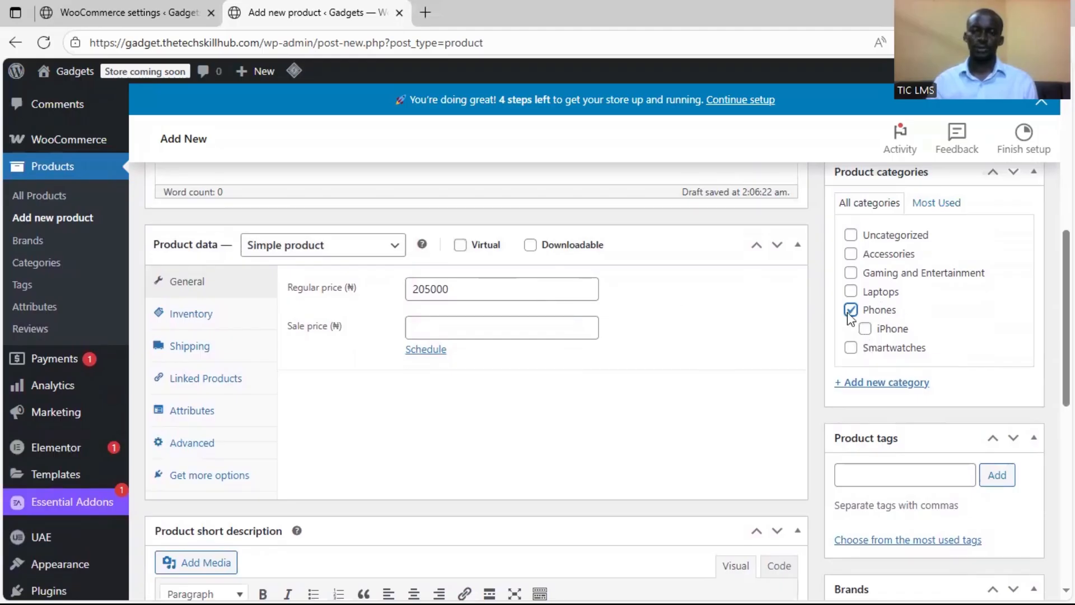
Create a new product category named "Android" with Phones as its parent category
{"action": "left_click", "coordinate": [883, 386]}
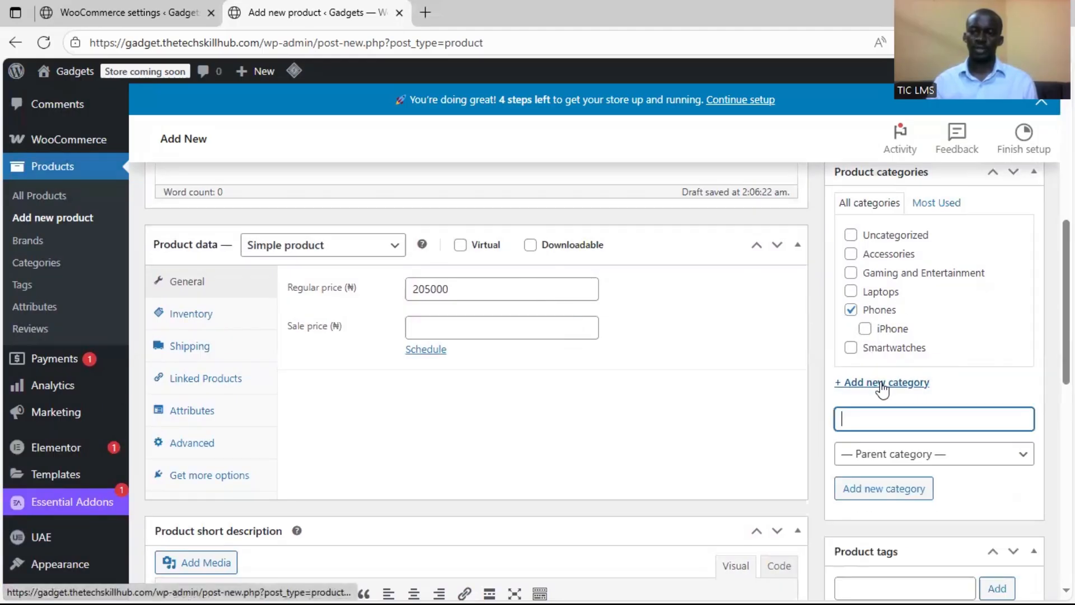
{"action": "type", "text": "Android"}
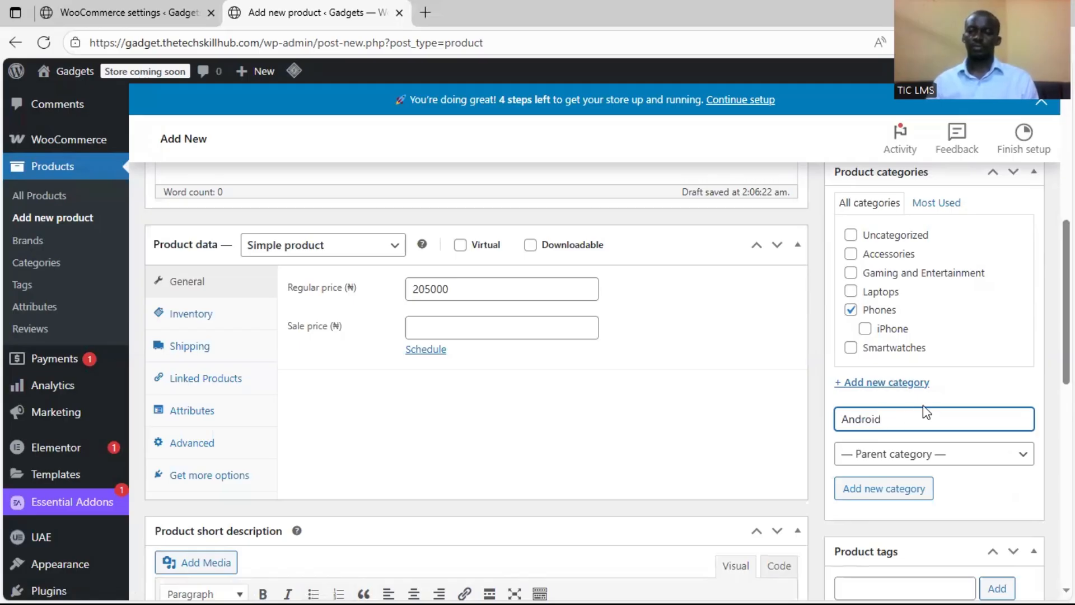
{"action": "left_click", "coordinate": [942, 464]}
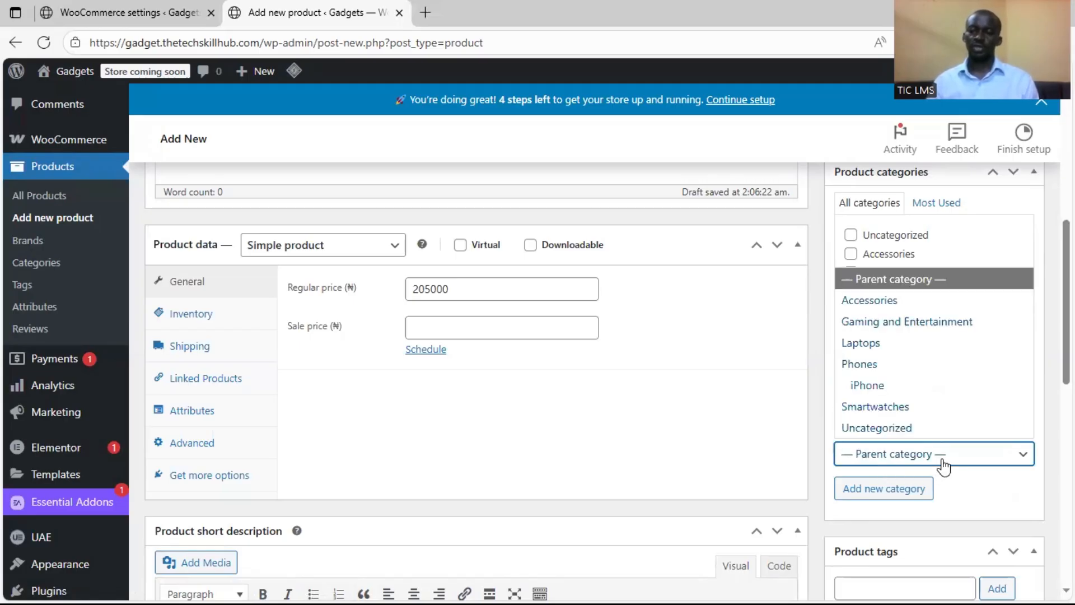
{"action": "left_click", "coordinate": [904, 365]}
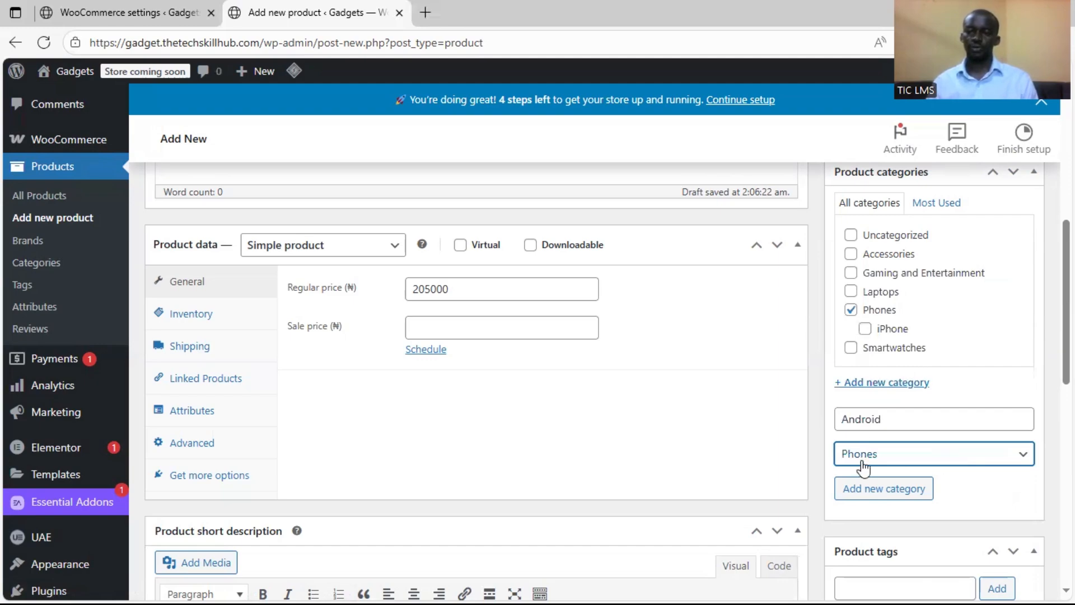
{"action": "scroll", "coordinate": [821, 409], "scroll_direction": "down", "scroll_amount": 8}
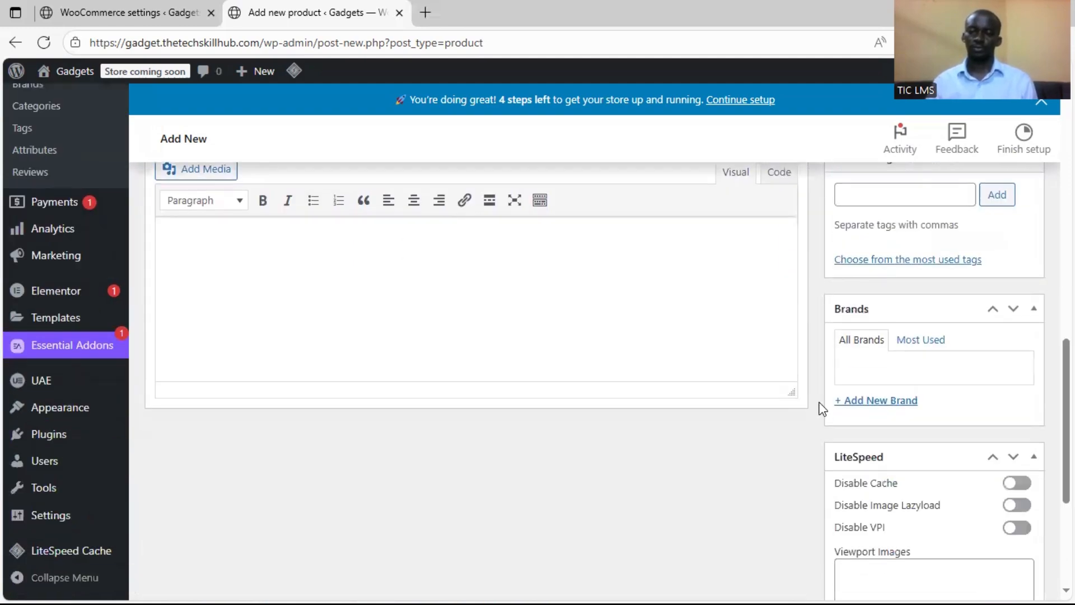
{"action": "scroll", "coordinate": [818, 408], "scroll_direction": "up", "scroll_amount": 6}
{"action": "scroll", "coordinate": [896, 392], "scroll_direction": "down", "scroll_amount": 3}
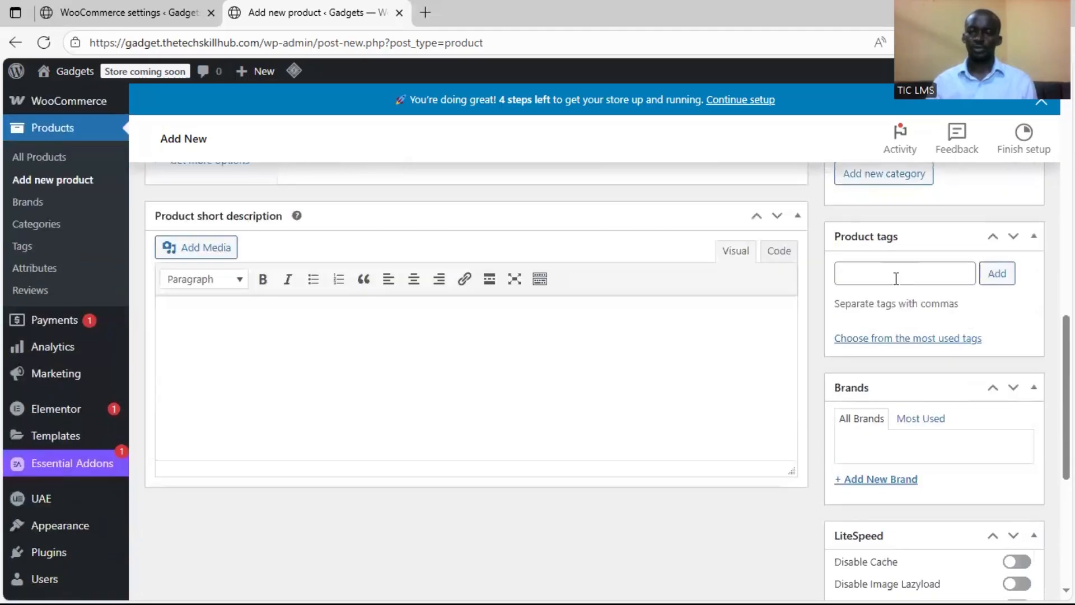
{"action": "scroll", "coordinate": [814, 304], "scroll_direction": "down", "scroll_amount": 4}
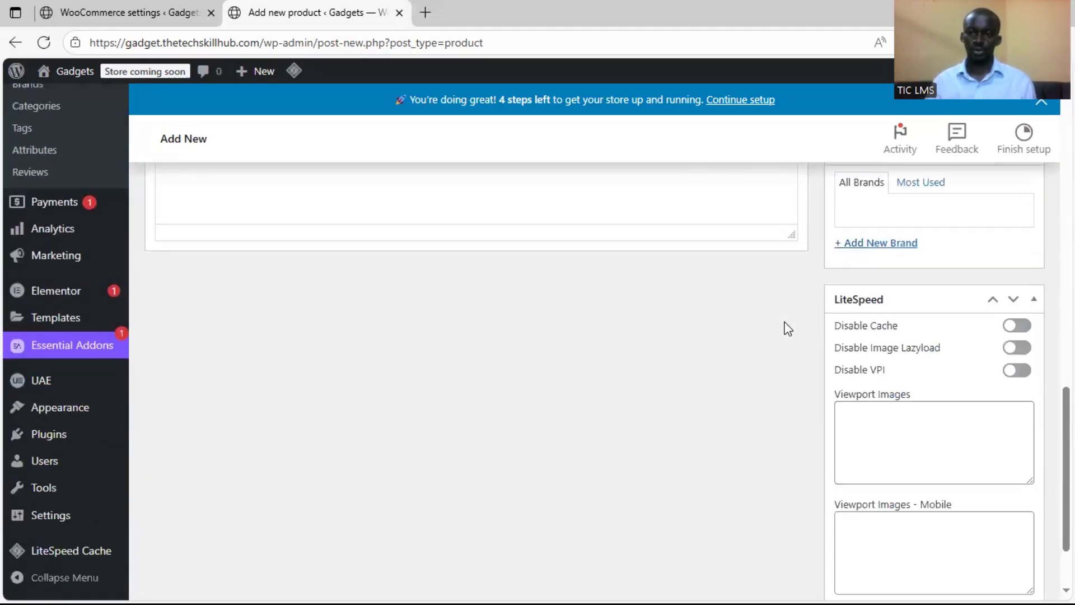
{"action": "scroll", "coordinate": [785, 327], "scroll_direction": "up", "scroll_amount": 10}
{"action": "scroll", "coordinate": [863, 381], "scroll_direction": "down", "scroll_amount": 3}
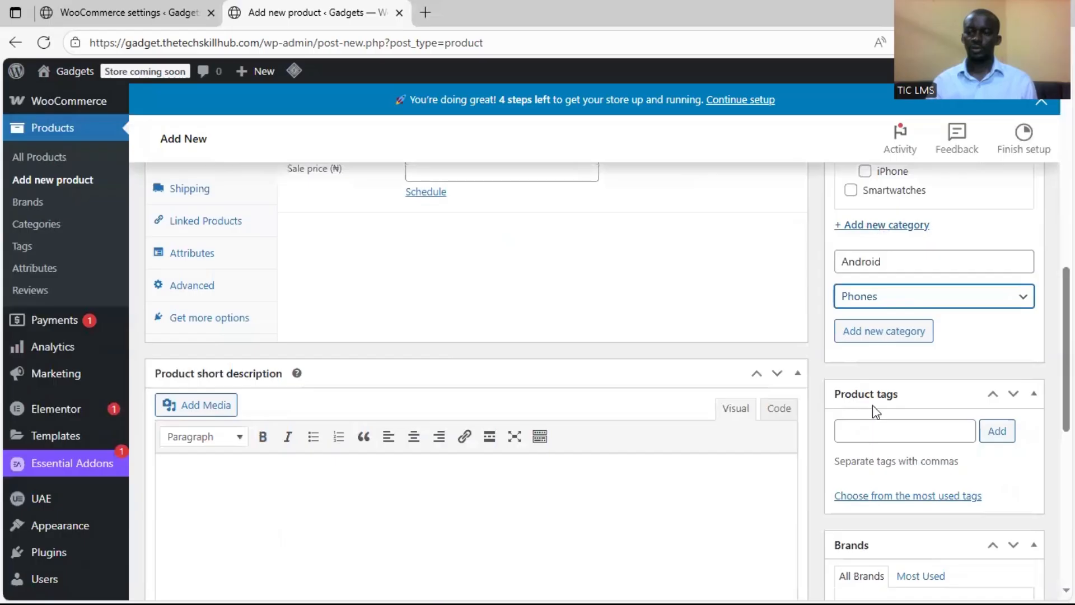
{"action": "scroll", "coordinate": [859, 359], "scroll_direction": "up", "scroll_amount": 3}
{"action": "left_click", "coordinate": [879, 485]}
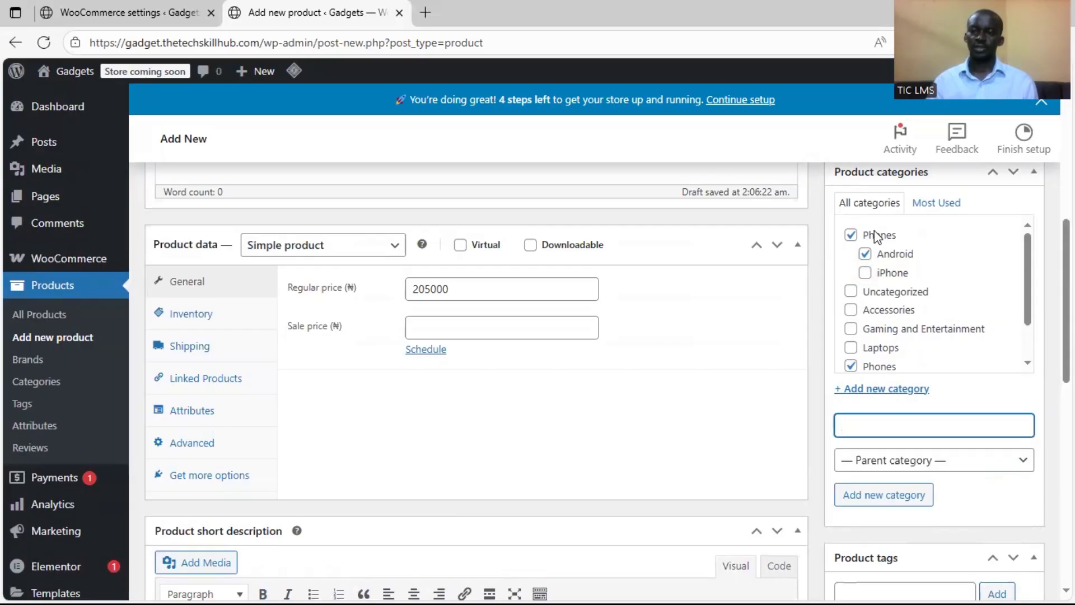
Review the new product's details and publish the Samsung Galaxy S23Ultra
{"action": "scroll", "coordinate": [815, 274], "scroll_direction": "down", "scroll_amount": 8}
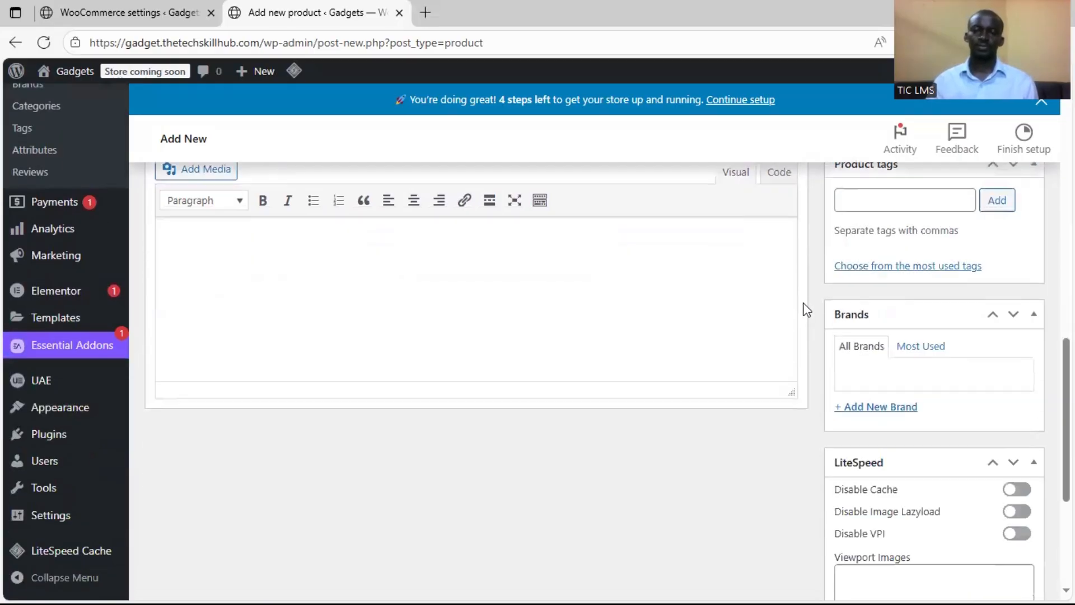
{"action": "scroll", "coordinate": [822, 309], "scroll_direction": "up", "scroll_amount": 10}
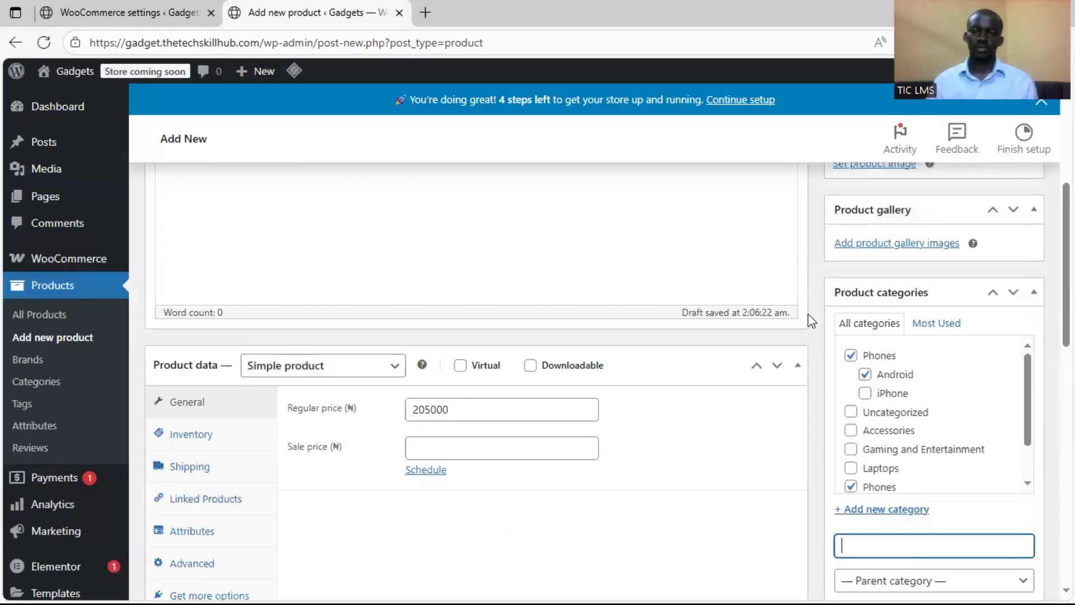
{"action": "scroll", "coordinate": [616, 358], "scroll_direction": "down", "scroll_amount": 5}
{"action": "scroll", "coordinate": [728, 364], "scroll_direction": "up", "scroll_amount": 8}
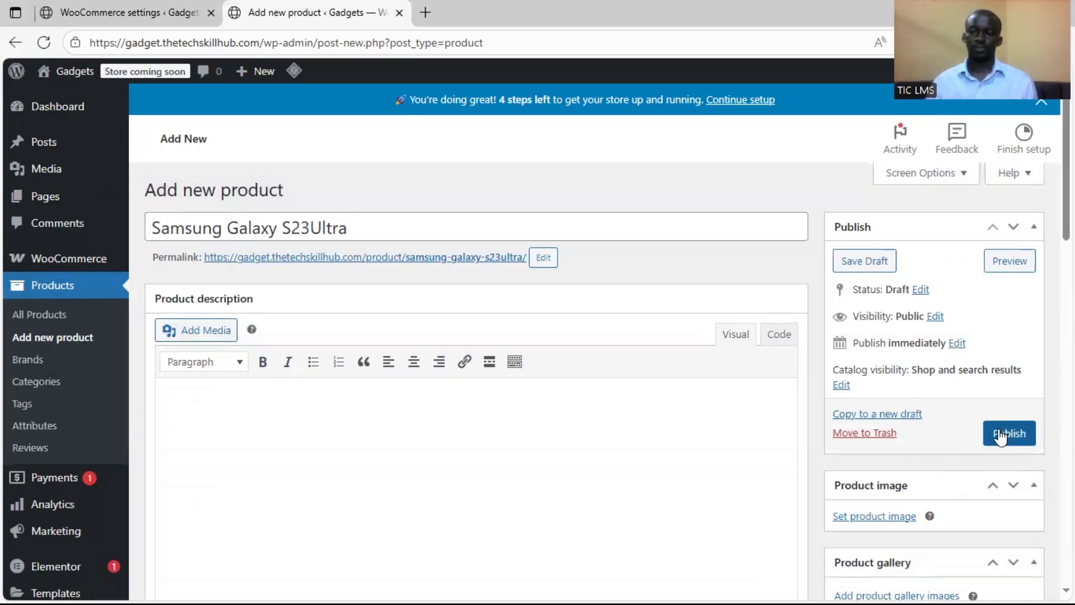
{"action": "left_click", "coordinate": [999, 436]}
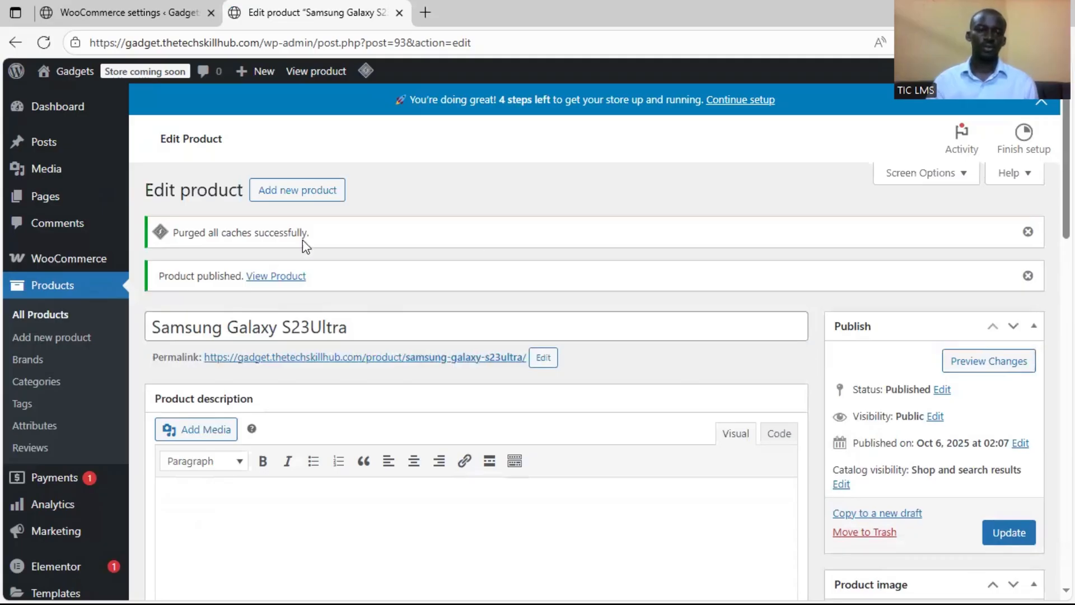
Set samsung-galaxy-s23-ultra.jpeg from the media library as the product image and update the product
{"action": "scroll", "coordinate": [907, 338], "scroll_direction": "down", "scroll_amount": 4}
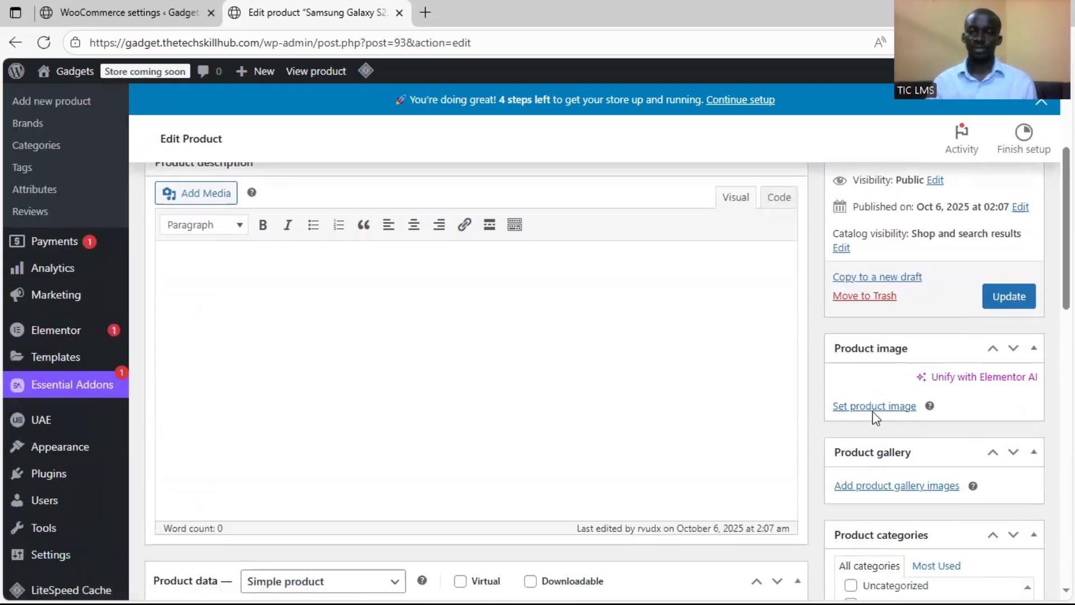
{"action": "left_click", "coordinate": [874, 407]}
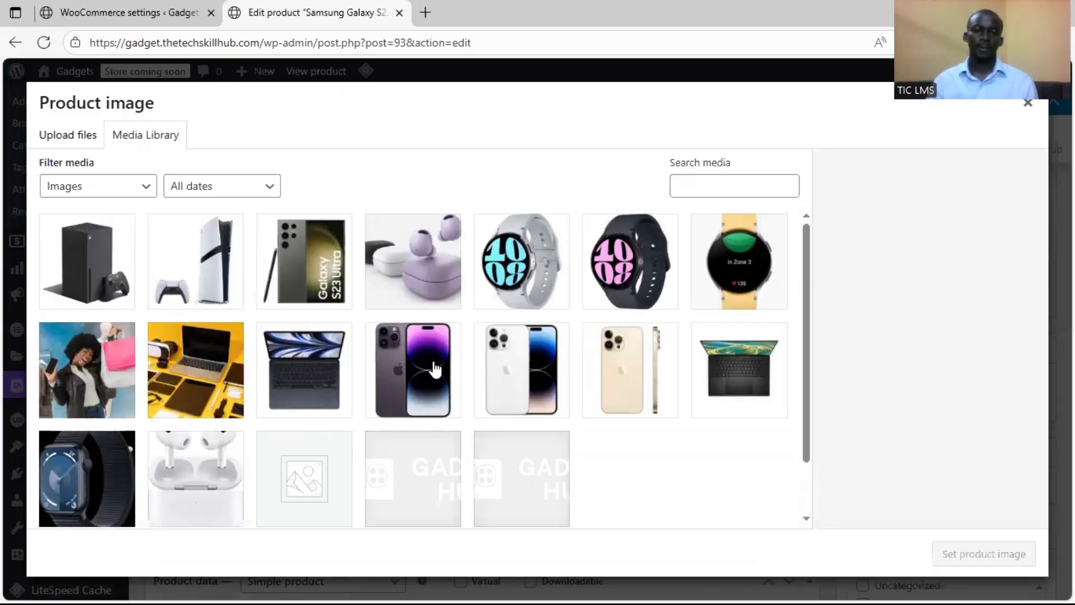
{"action": "left_click", "coordinate": [317, 278]}
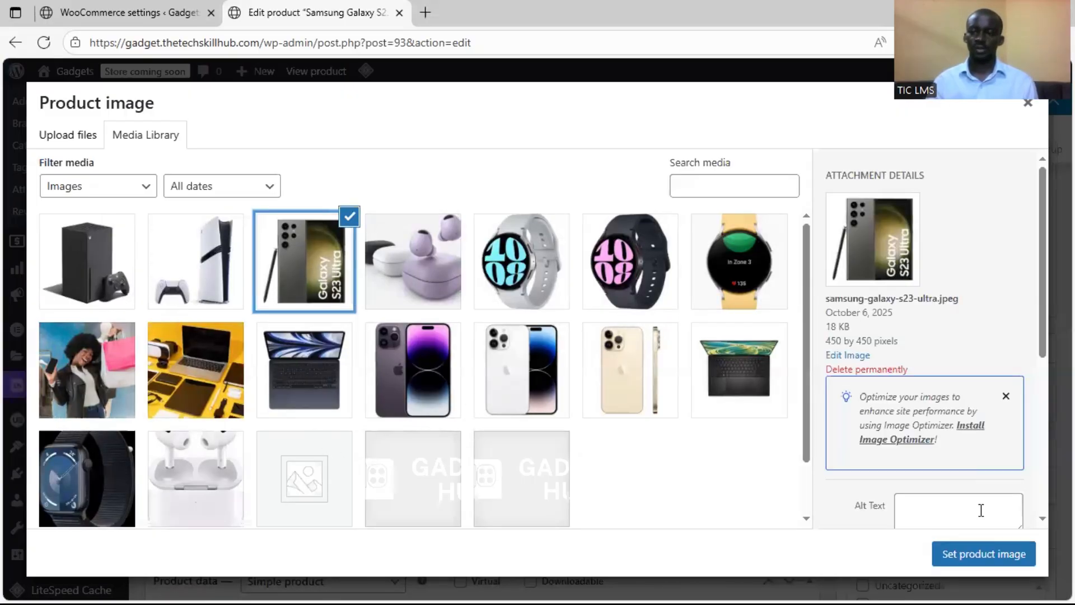
{"action": "left_click", "coordinate": [989, 555]}
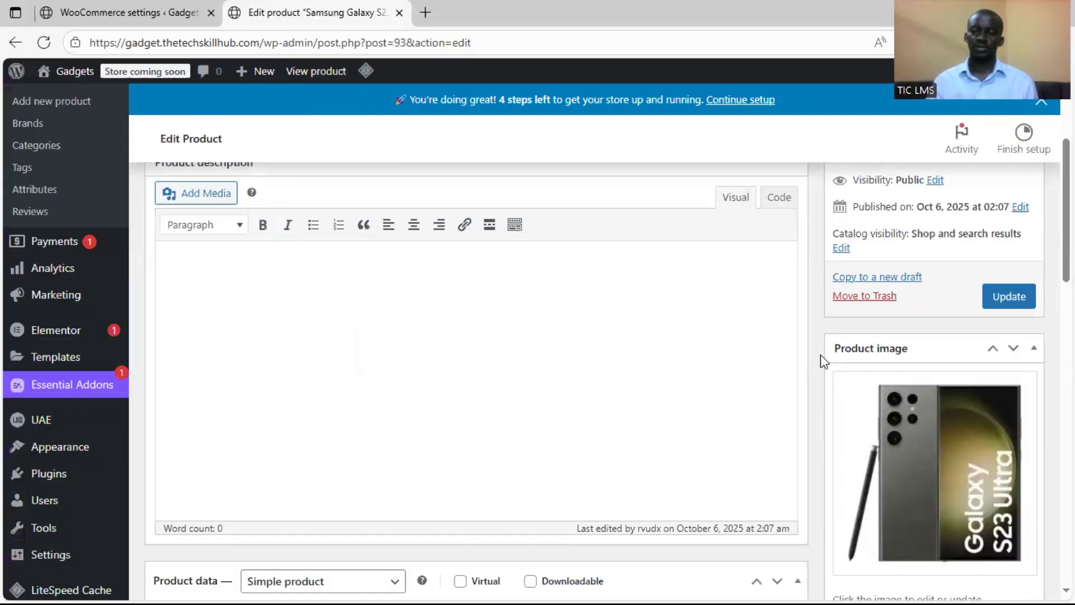
{"action": "scroll", "coordinate": [870, 358], "scroll_direction": "up", "scroll_amount": 2}
{"action": "left_click", "coordinate": [990, 380]}
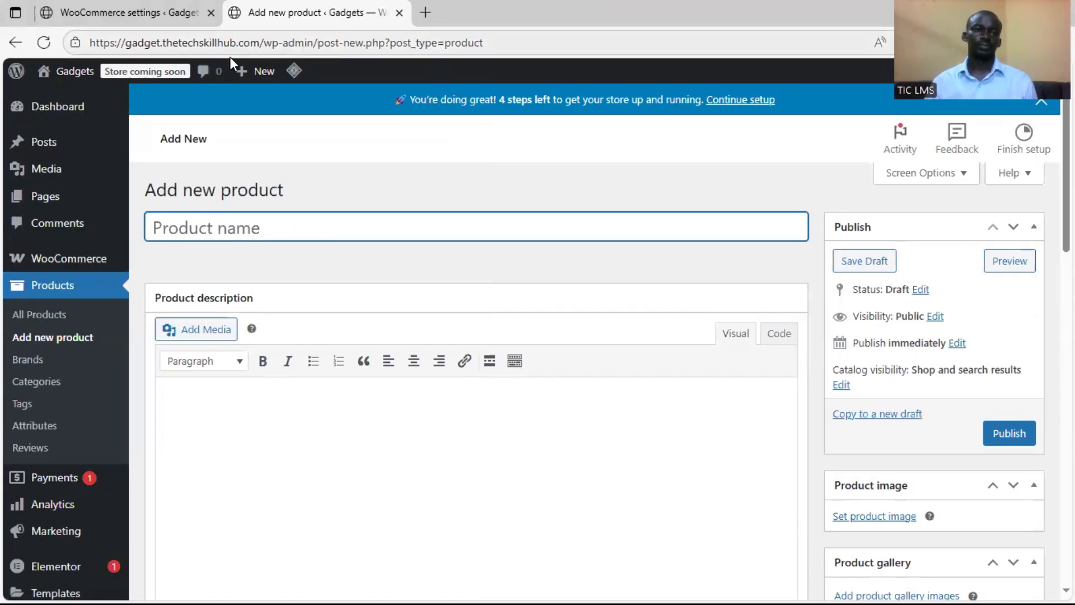
Open the iPhone 14 Pro Max 256GB from the product list for editing, and locate its tags in the Word document and its product tags field
{"action": "left_click", "coordinate": [32, 316]}
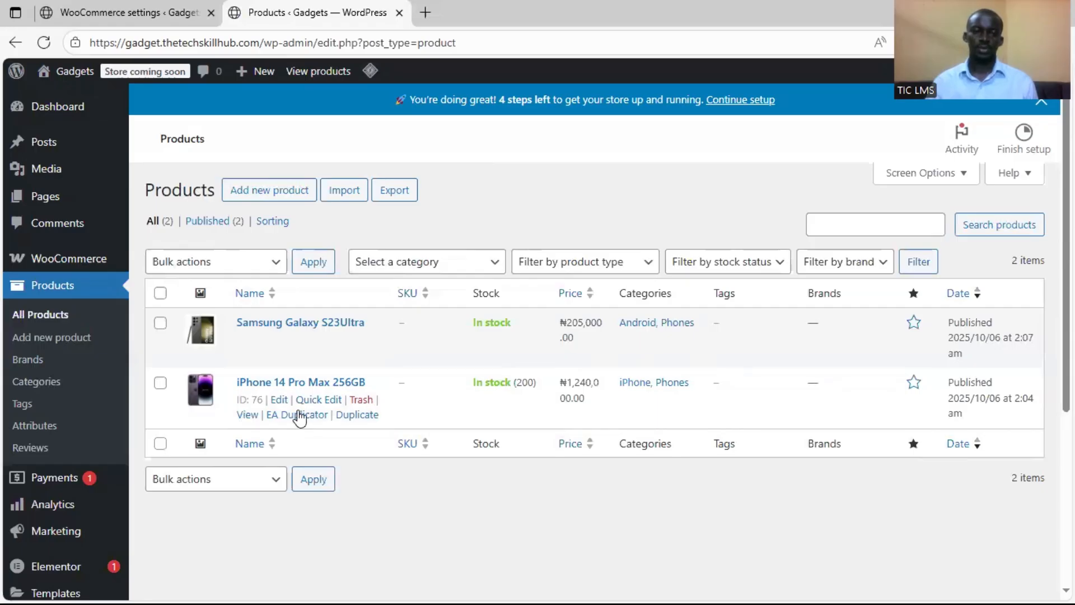
{"action": "left_click", "coordinate": [279, 400]}
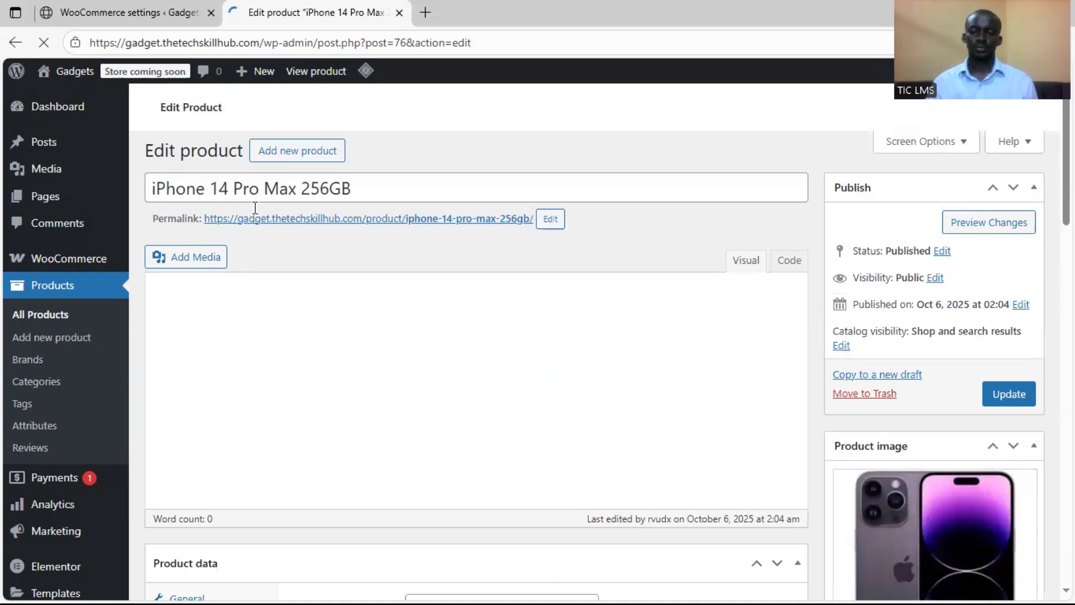
{"action": "key", "text": "alt+Tab"}
{"action": "left_click", "coordinate": [44, 213]}
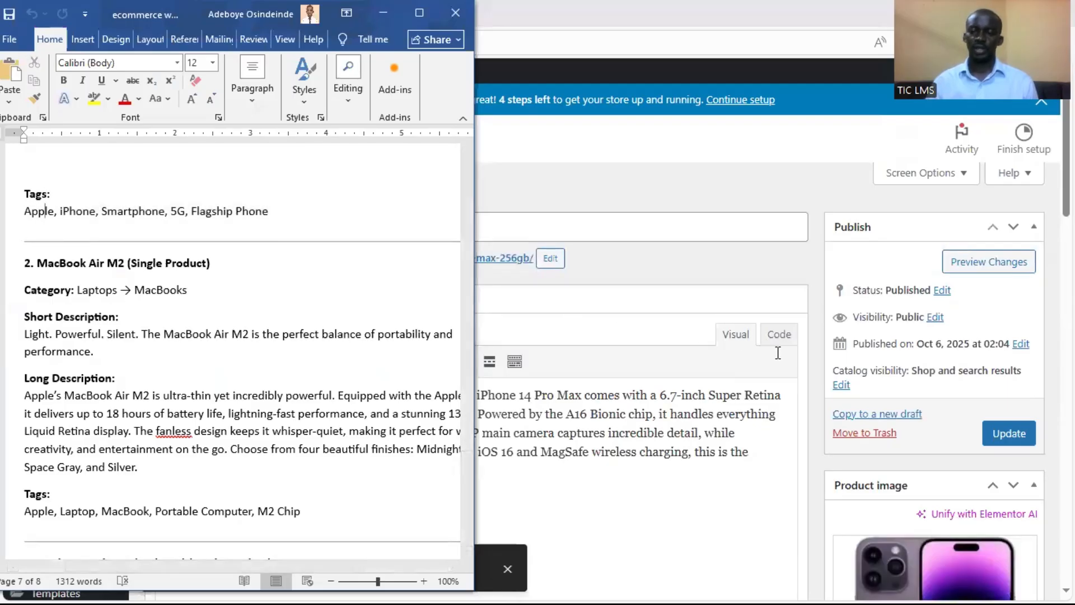
{"action": "scroll", "coordinate": [778, 358], "scroll_direction": "down", "scroll_amount": 5}
{"action": "scroll", "coordinate": [798, 386], "scroll_direction": "down", "scroll_amount": 4}
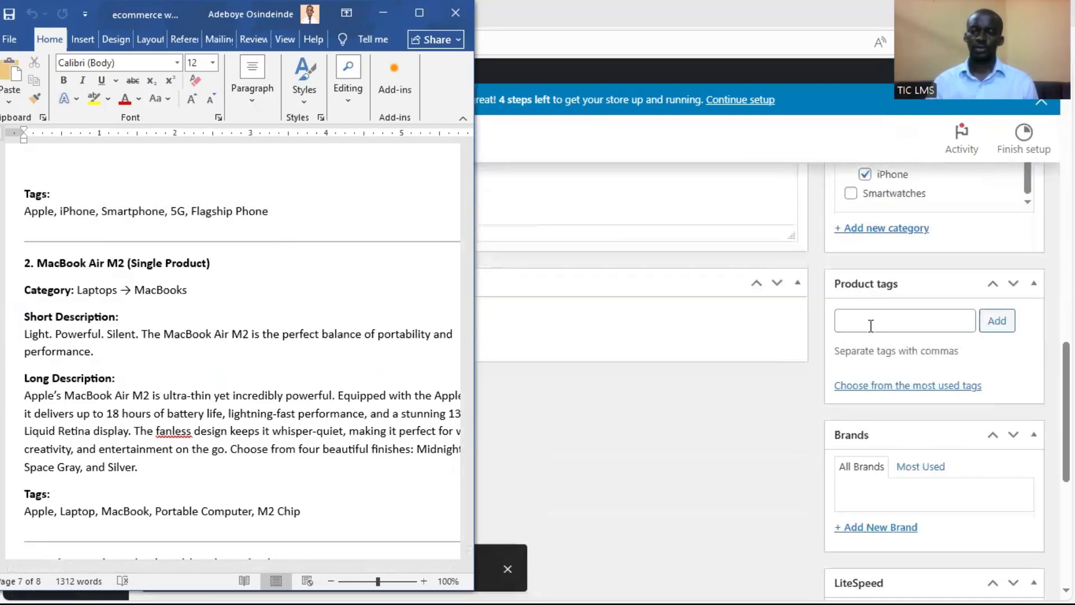
{"action": "left_click", "coordinate": [871, 326]}
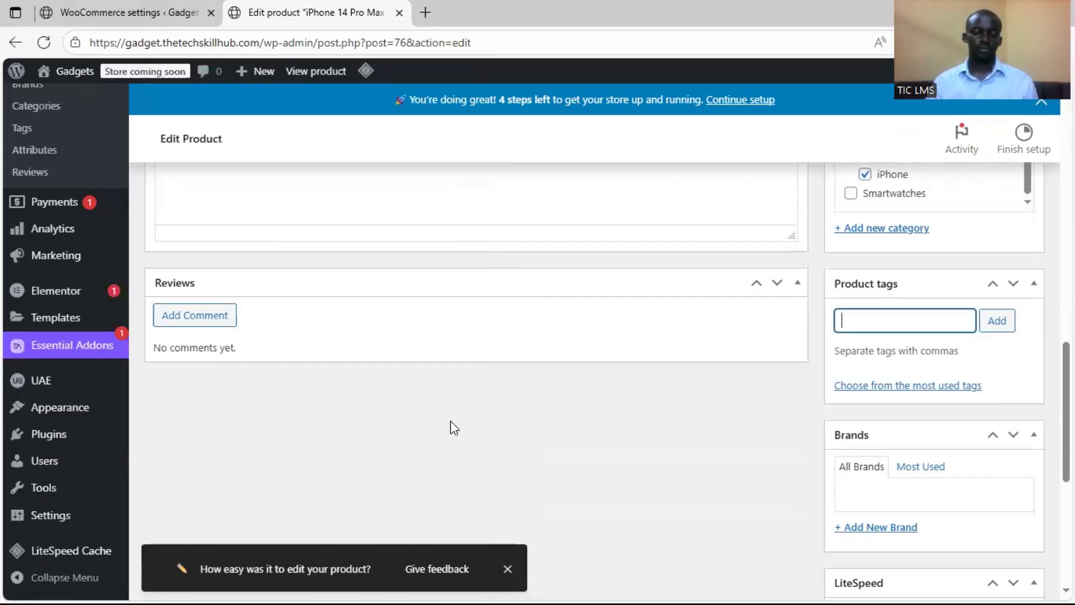
Copy the iPhone's tags "Apple, iPhone, Smartphone, 5G, Flagship Phone" from the Word document into the product tags field
{"action": "key", "text": "alt+Tab"}
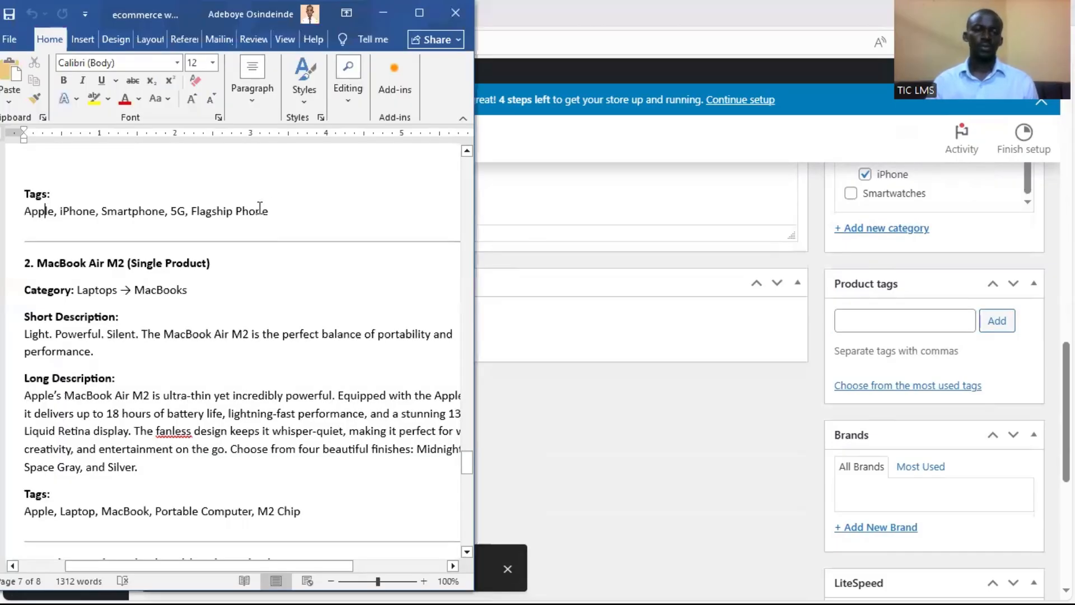
{"action": "left_click_drag", "start_coordinate": [274, 211], "coordinate": [39, 215]}
{"action": "right_click", "coordinate": [77, 217]}
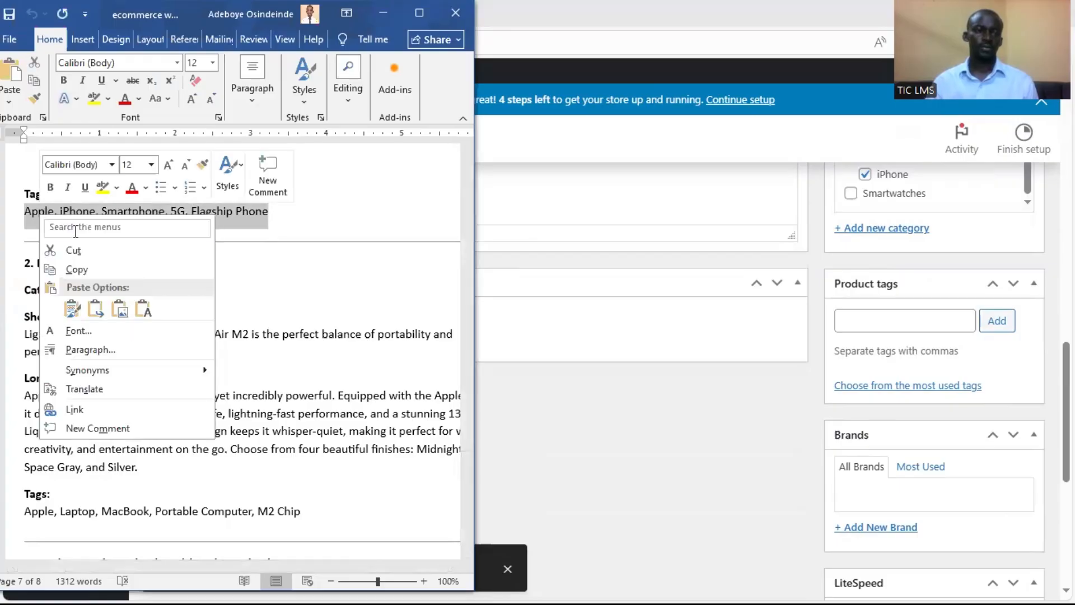
{"action": "left_click", "coordinate": [83, 267]}
{"action": "left_click", "coordinate": [896, 324]}
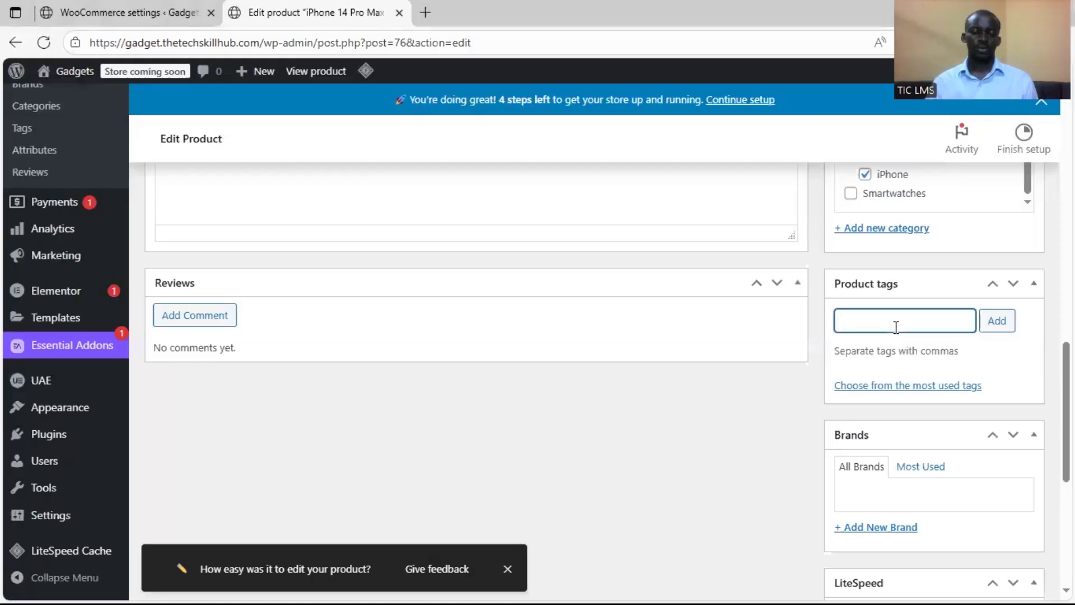
{"action": "key", "text": "ctrl+v"}
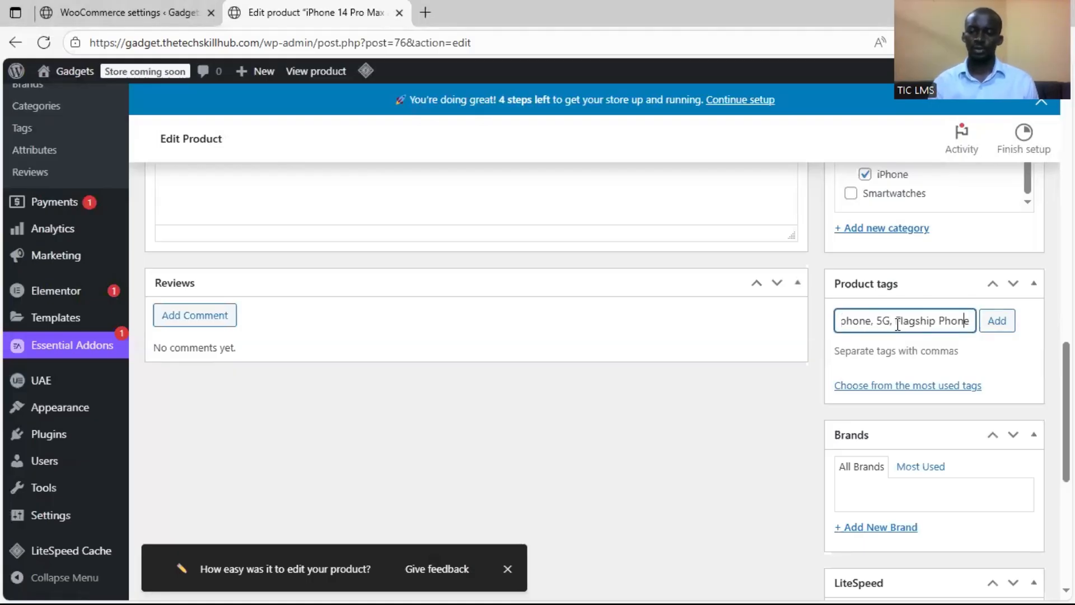
Check the comma-separated entries and add Apple, iPhone, Smartphone, 5G and Flagship Phone as product tags
{"action": "key", "text": "Left"}
{"action": "key", "text": "Left"}
{"action": "key", "text": "Left"}
{"action": "key", "text": "Left"}
{"action": "key", "text": "Left"}
{"action": "key", "text": "Left"}
{"action": "key", "text": "Left"}
{"action": "key", "text": "Left"}
{"action": "key", "text": "Left"}
{"action": "key", "text": "Left"}
{"action": "key", "text": "Left"}
{"action": "key", "text": "Left"}
{"action": "key", "text": "Left"}
{"action": "key", "text": "Left"}
{"action": "key", "text": "Left"}
{"action": "key", "text": "Left"}
{"action": "key", "text": "Left"}
{"action": "key", "text": "Left"}
{"action": "key", "text": "Left"}
{"action": "key", "text": "Left"}
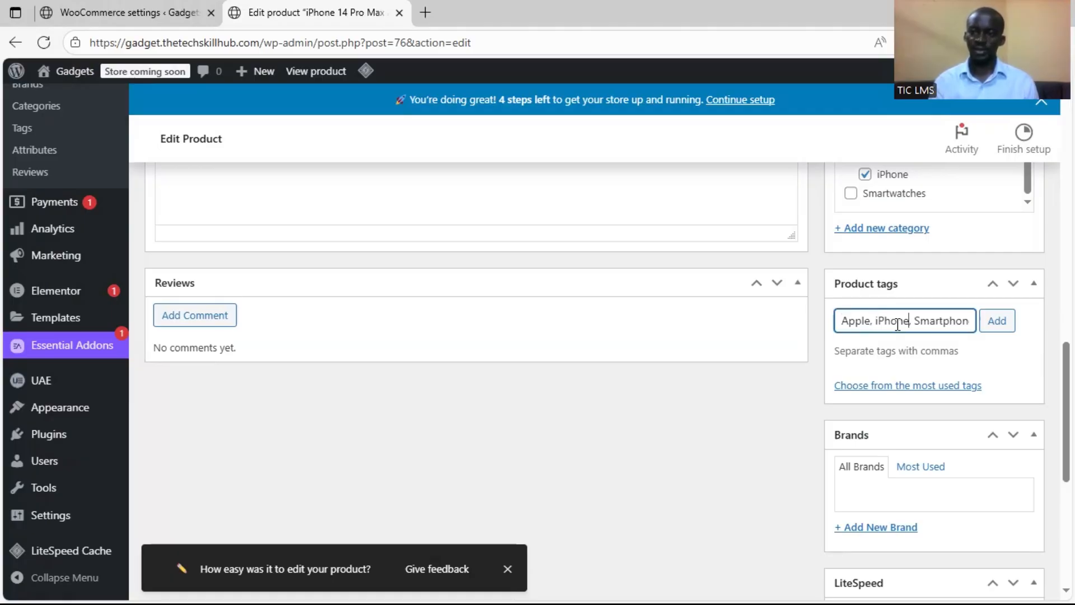
{"action": "key", "text": "Right"}
{"action": "key", "text": "Right"}
{"action": "type", "text": "5"}
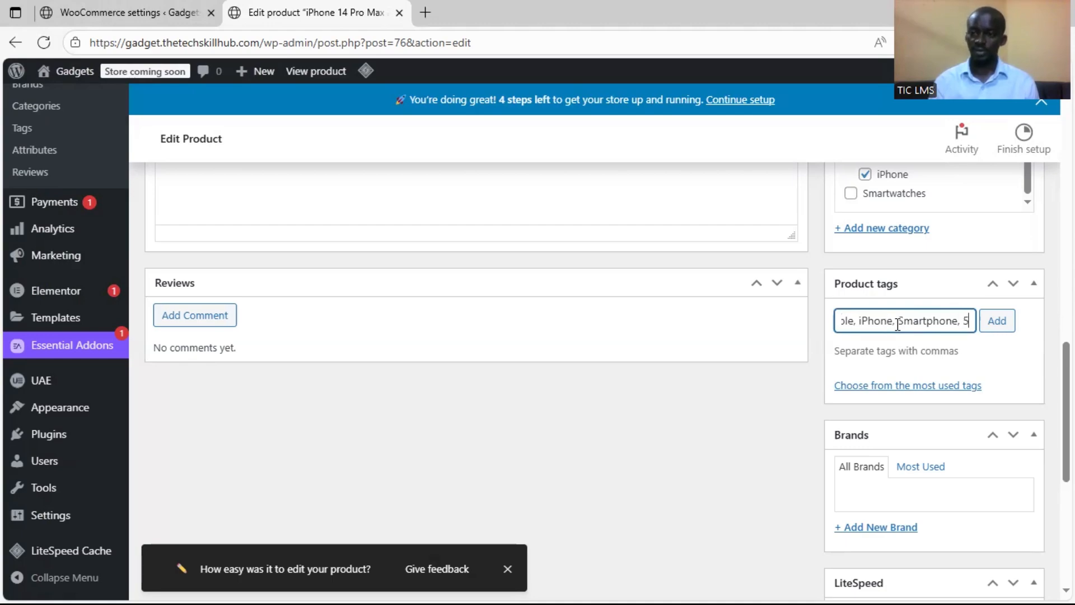
{"action": "type", "text": "G, Flagship Phone"}
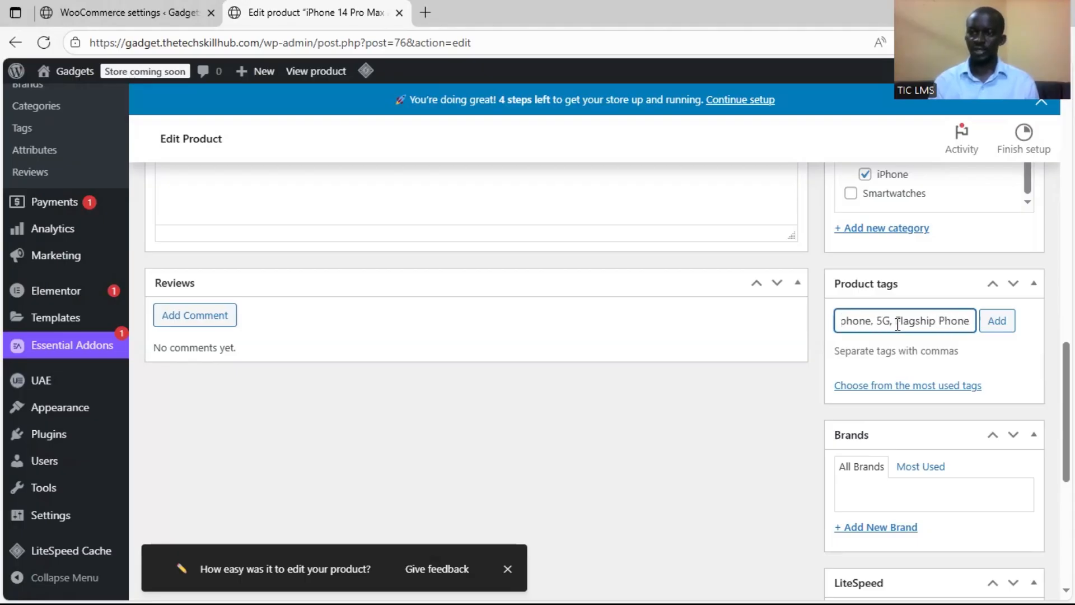
{"action": "type", "text": ","}
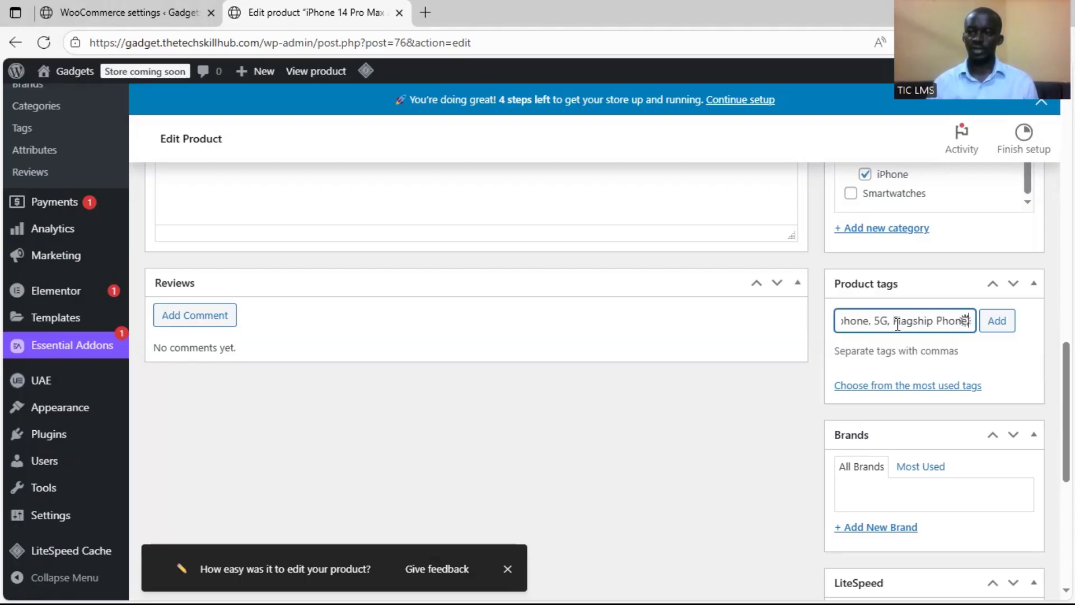
{"action": "scroll", "coordinate": [897, 323], "scroll_direction": "up", "scroll_amount": 1}
{"action": "left_click", "coordinate": [996, 399]}
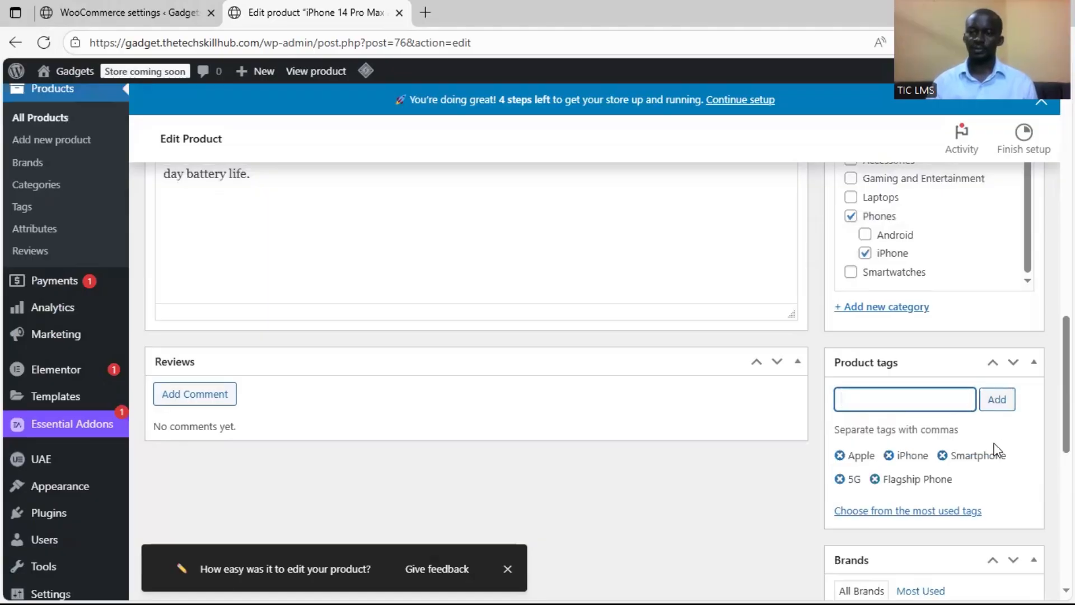
Update the iPhone 14 Pro Max 256GB product and open the list of all products
{"action": "scroll", "coordinate": [1001, 447], "scroll_direction": "down", "scroll_amount": 3}
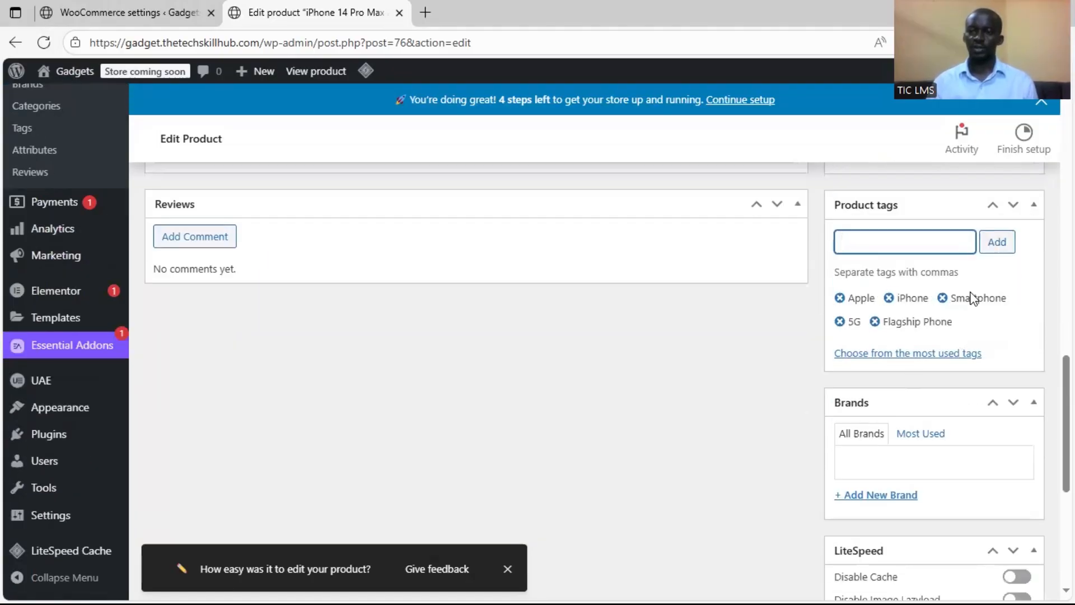
{"action": "scroll", "coordinate": [864, 372], "scroll_direction": "up", "scroll_amount": 15}
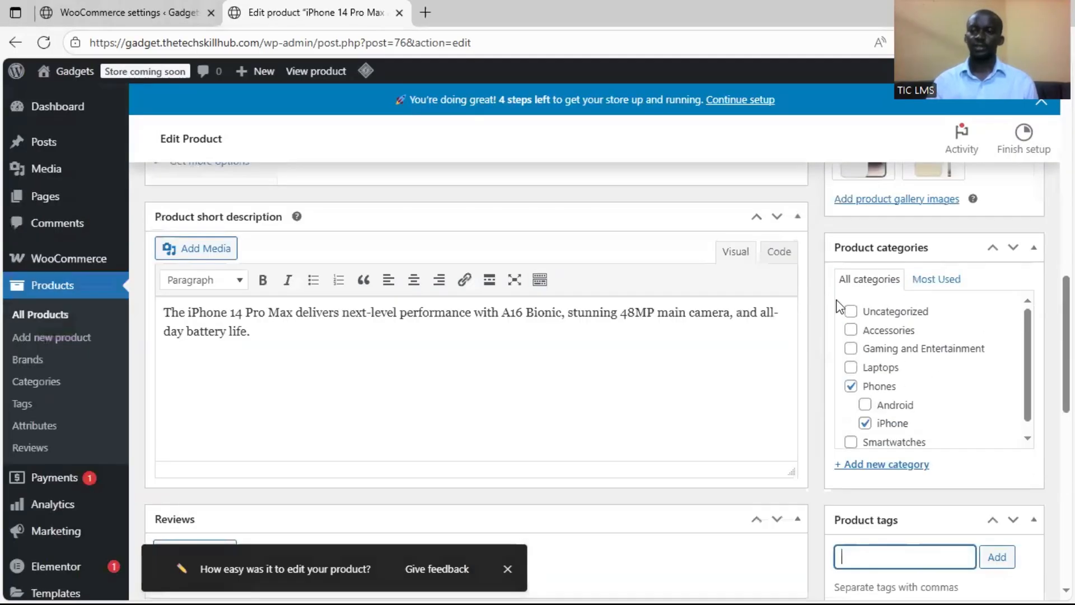
{"action": "scroll", "coordinate": [835, 247], "scroll_direction": "up", "scroll_amount": 4}
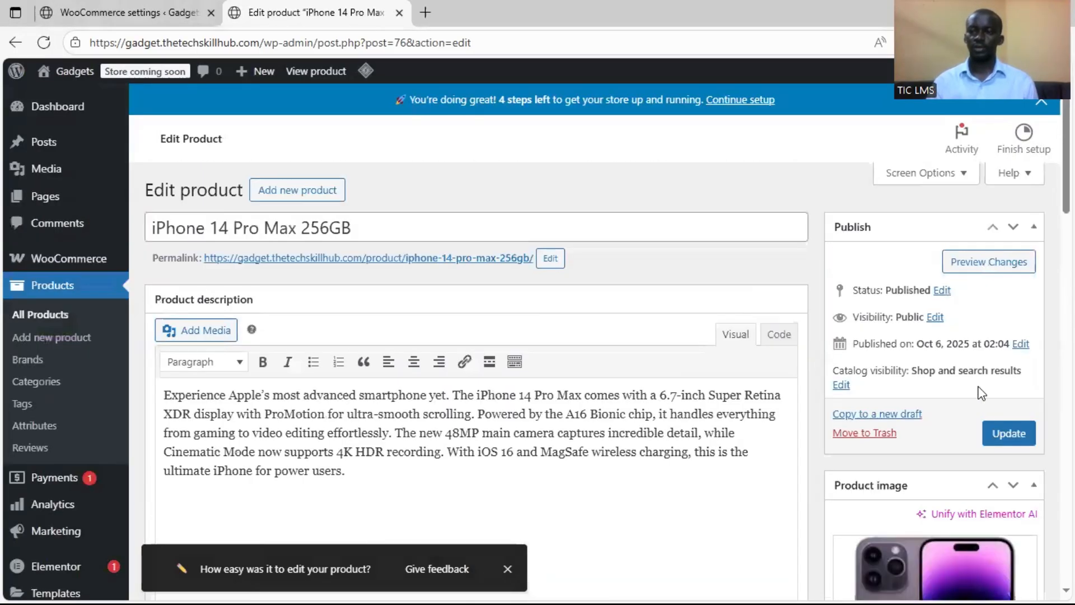
{"action": "left_click", "coordinate": [1005, 434]}
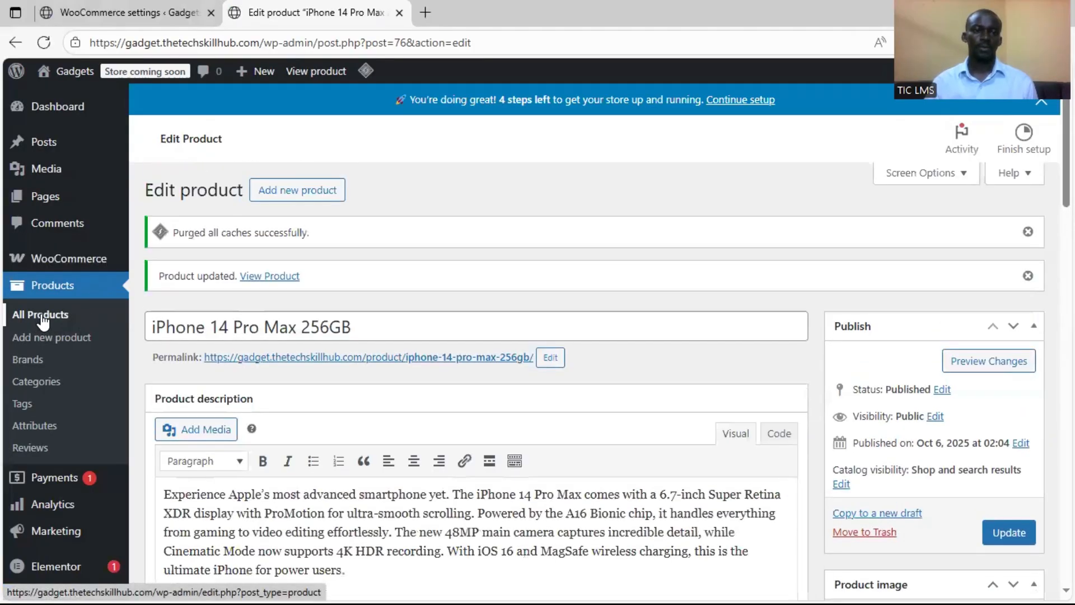
{"action": "left_click", "coordinate": [44, 318]}
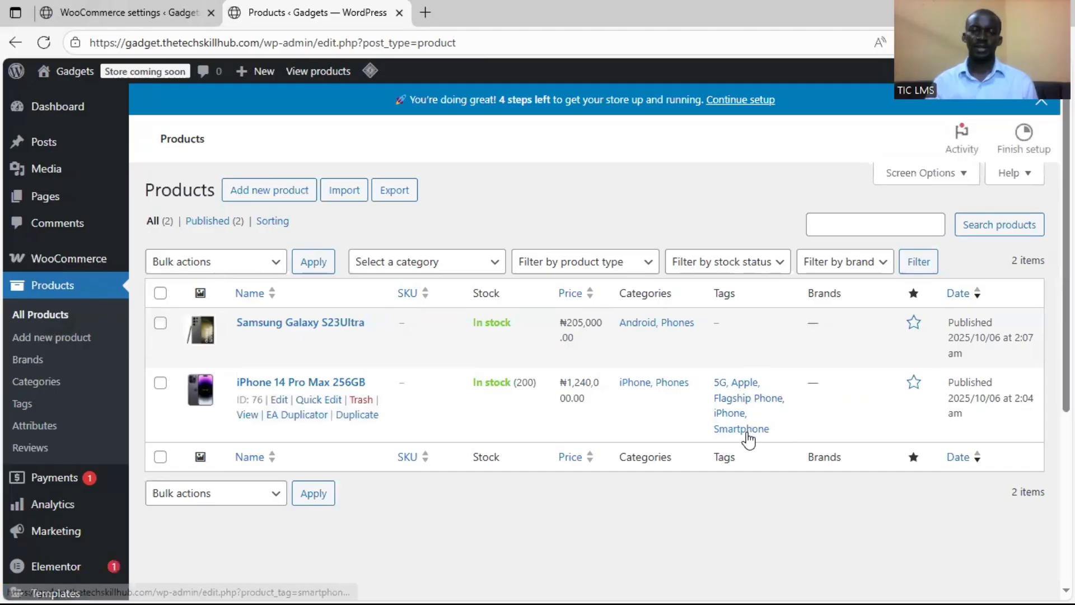
Start a new product and name it "MacBook Air M2", copying the name from the Word document
{"action": "left_click", "coordinate": [52, 339]}
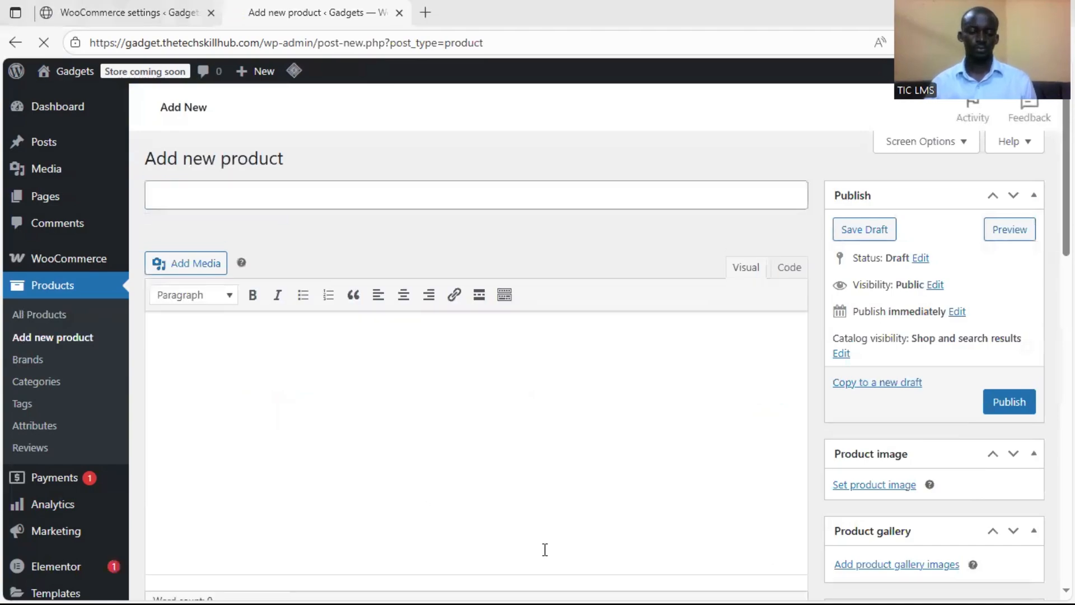
{"action": "key", "text": "super"}
{"action": "left_click", "coordinate": [671, 589]}
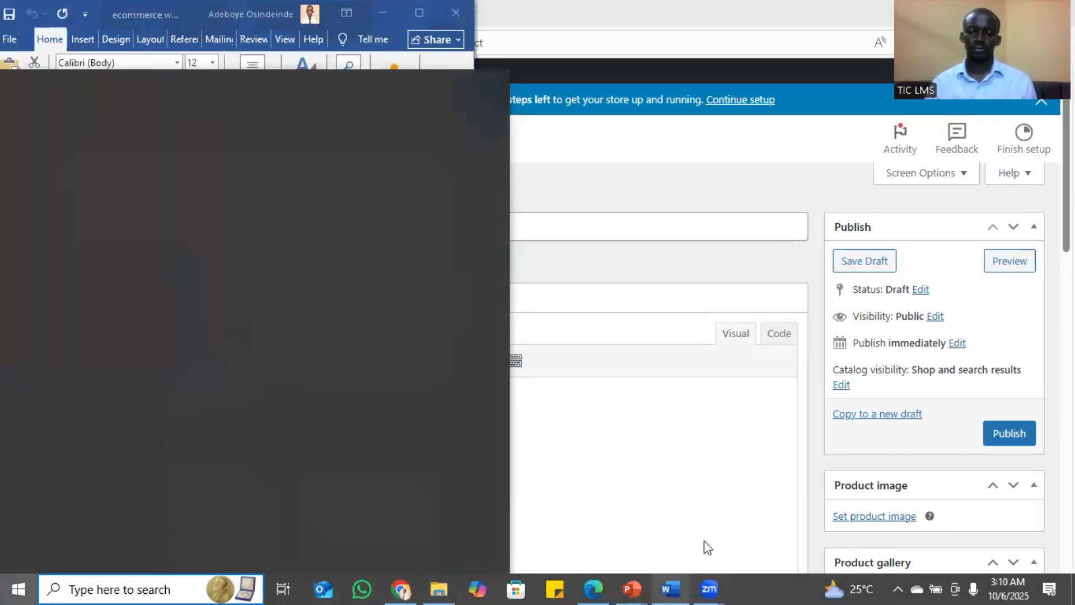
{"action": "left_click", "coordinate": [104, 320]}
{"action": "scroll", "coordinate": [89, 252], "scroll_direction": "down", "scroll_amount": 1}
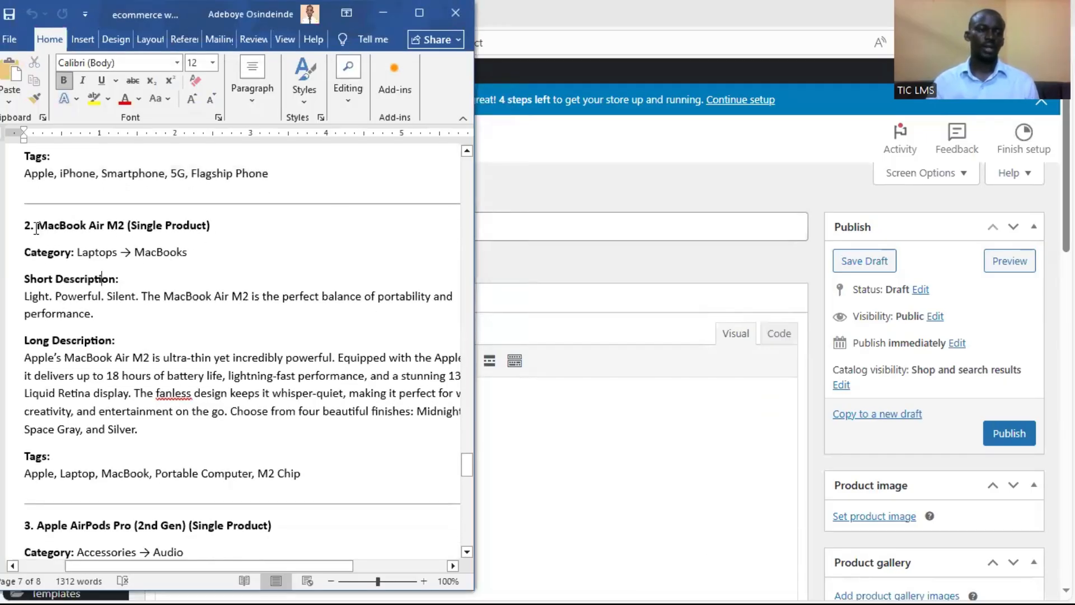
{"action": "left_click_drag", "start_coordinate": [49, 226], "coordinate": [123, 241]}
{"action": "right_click", "coordinate": [122, 241]}
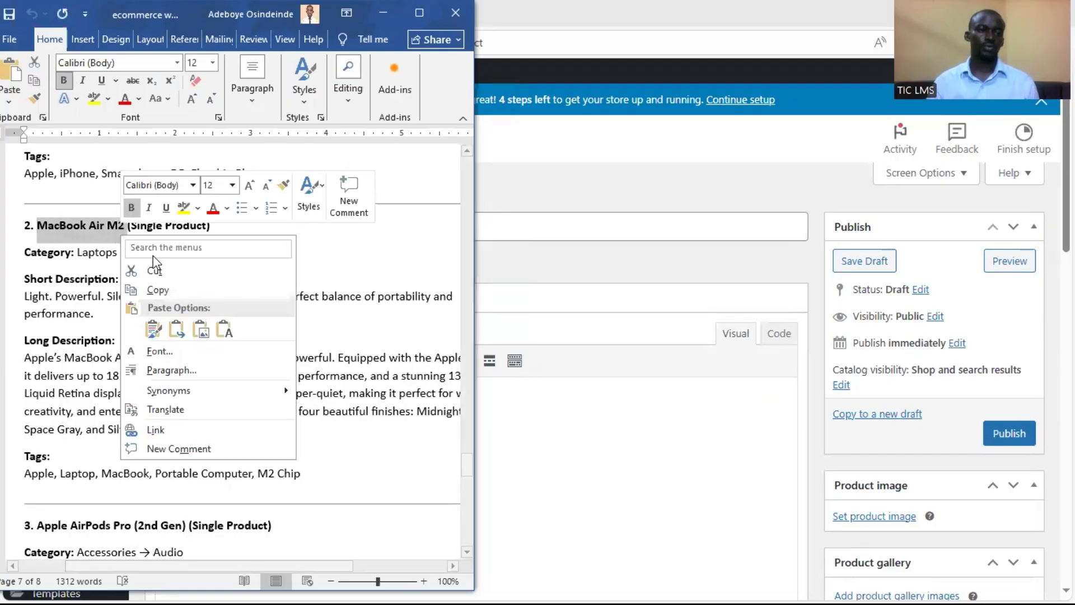
{"action": "left_click", "coordinate": [169, 285]}
{"action": "left_click", "coordinate": [546, 5]}
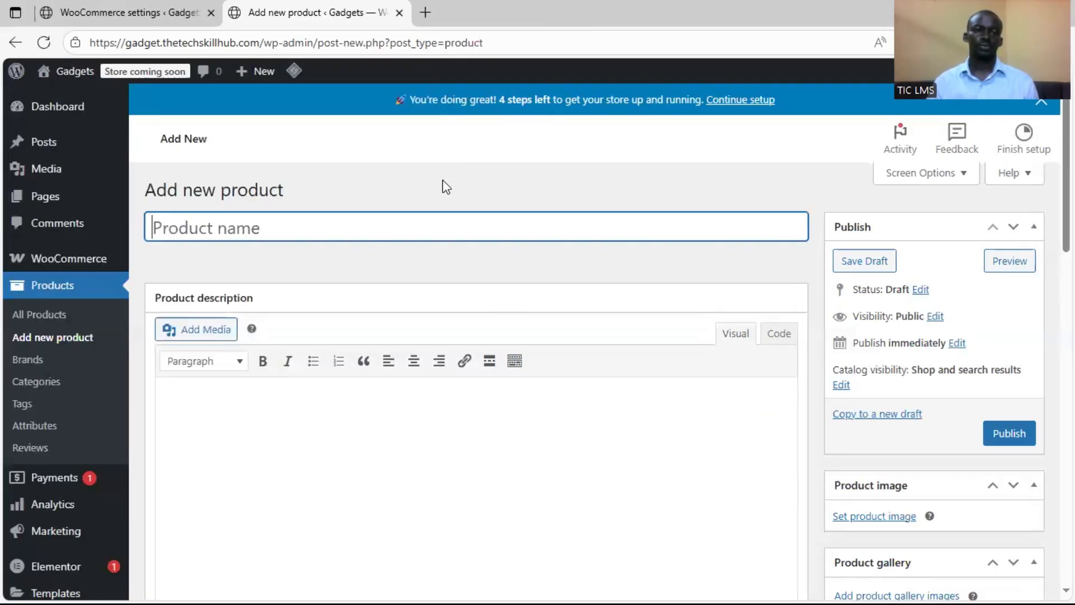
{"action": "key", "text": "ctrl+v"}
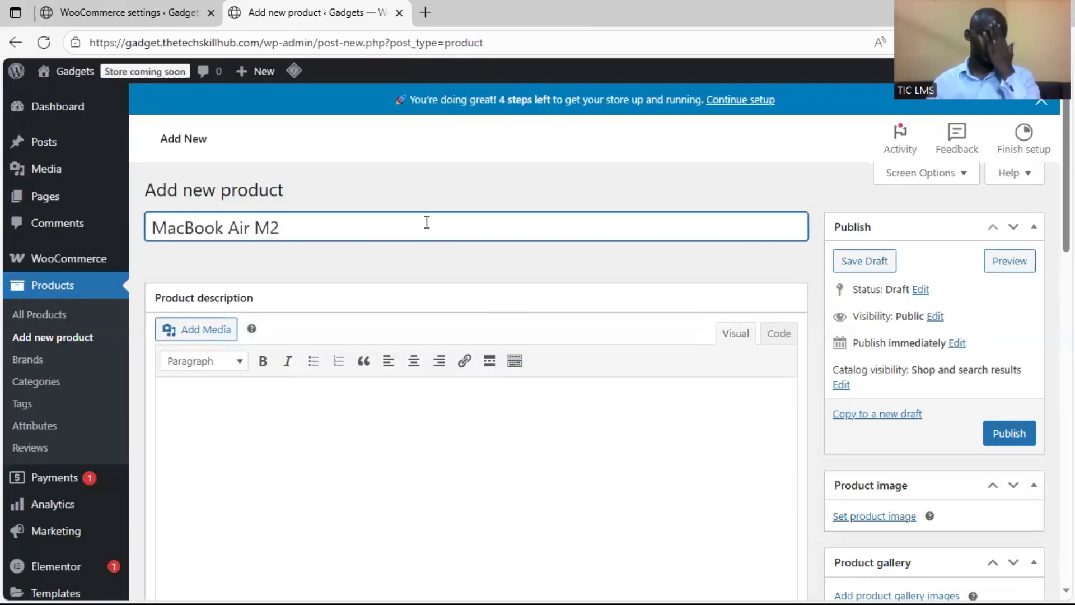
Copy the MacBook Air M2 short description from the Word document into the product short description
{"action": "scroll", "coordinate": [422, 419], "scroll_direction": "down", "scroll_amount": 4}
{"action": "scroll", "coordinate": [430, 414], "scroll_direction": "up", "scroll_amount": 3}
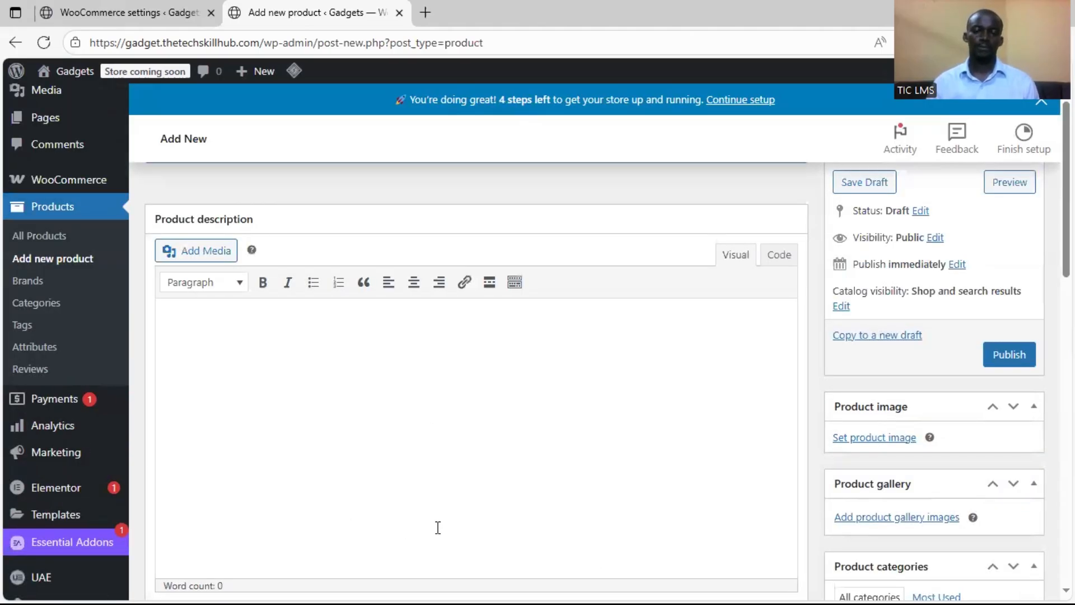
{"action": "key", "text": "alt+Tab"}
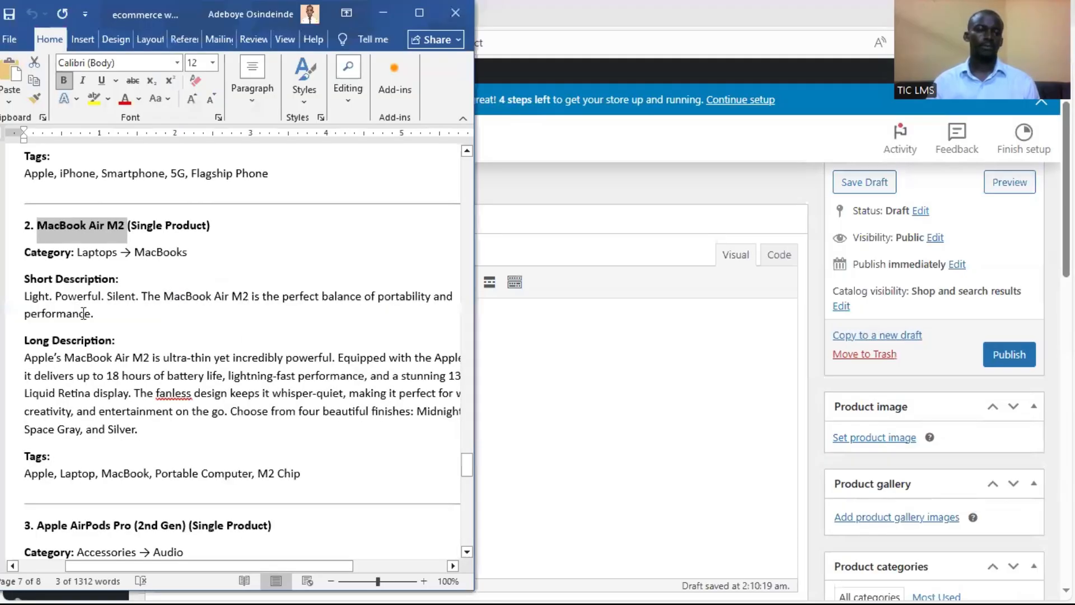
{"action": "left_click_drag", "start_coordinate": [106, 318], "coordinate": [36, 297]}
{"action": "right_click", "coordinate": [37, 303]}
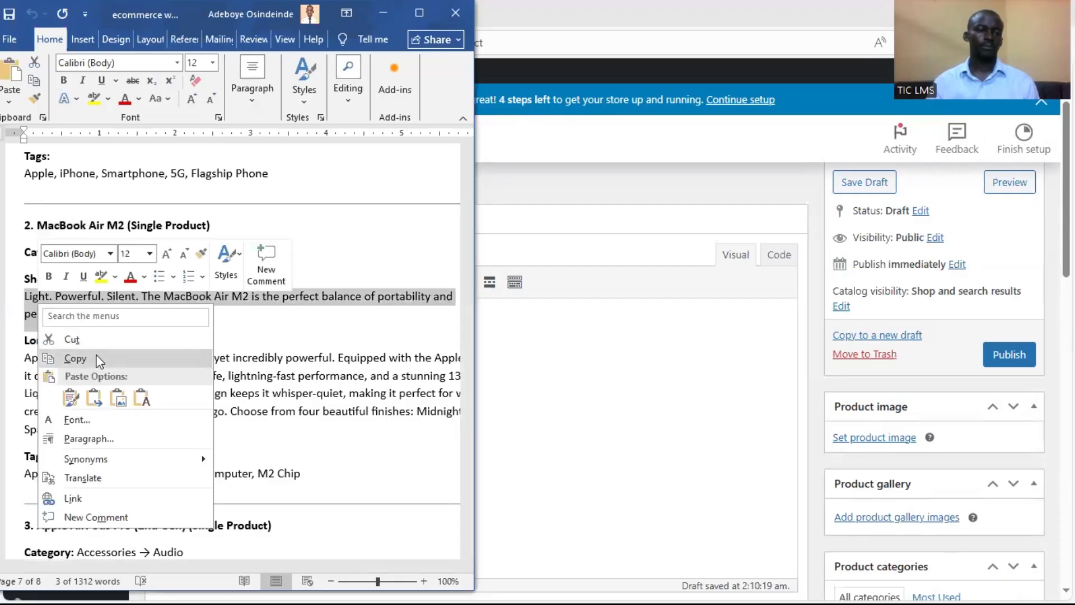
{"action": "left_click", "coordinate": [96, 358]}
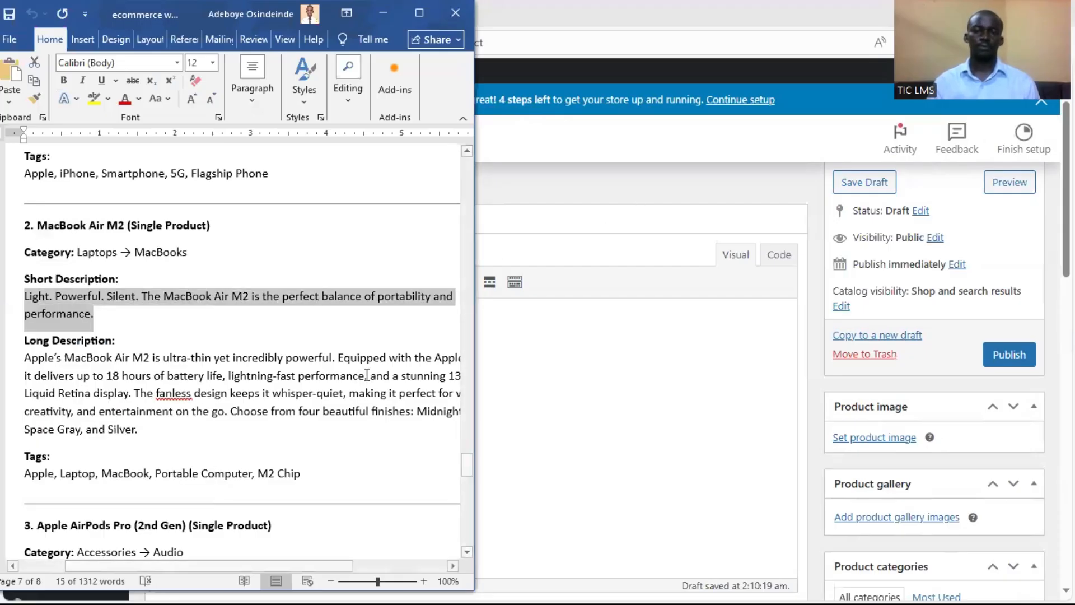
{"action": "left_click", "coordinate": [637, 201]}
{"action": "scroll", "coordinate": [347, 434], "scroll_direction": "down", "scroll_amount": 10}
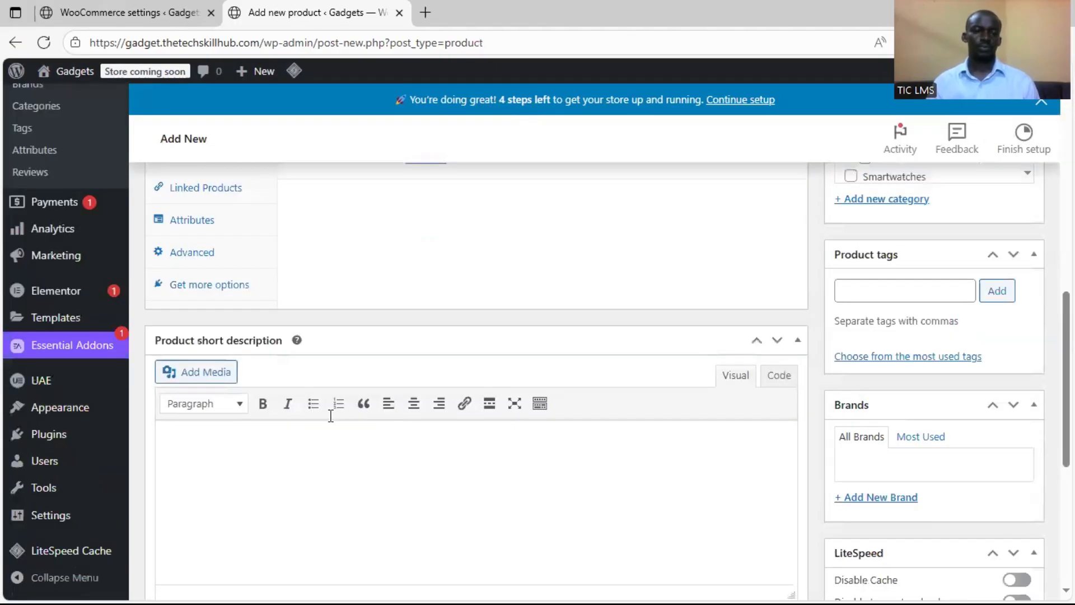
{"action": "scroll", "coordinate": [331, 416], "scroll_direction": "down", "scroll_amount": 2}
{"action": "left_click", "coordinate": [331, 415]}
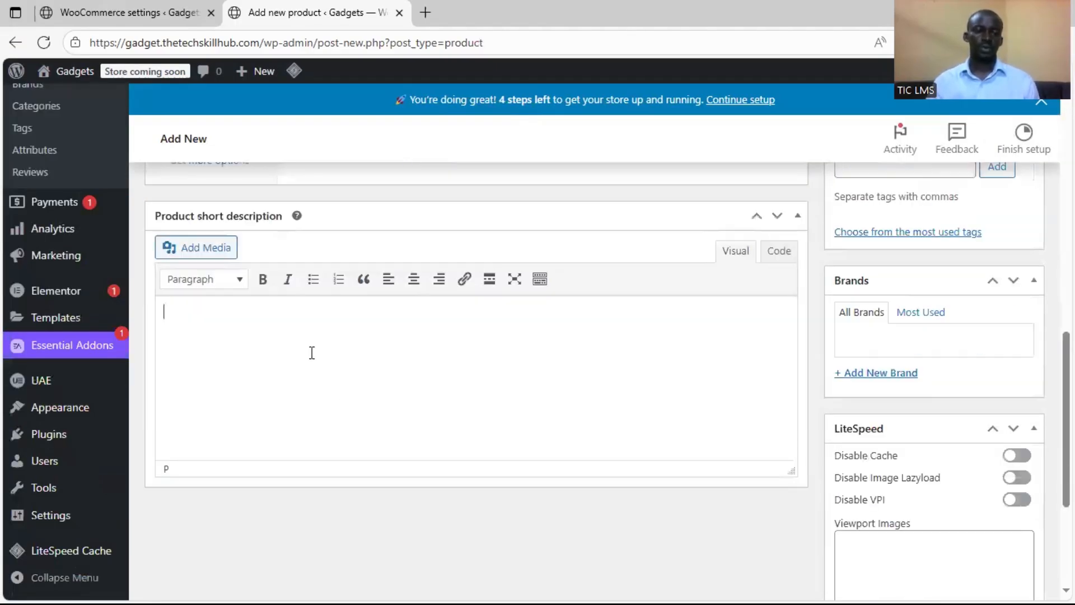
{"action": "key", "text": "ctrl+v"}
{"action": "scroll", "coordinate": [248, 317], "scroll_direction": "up", "scroll_amount": 1}
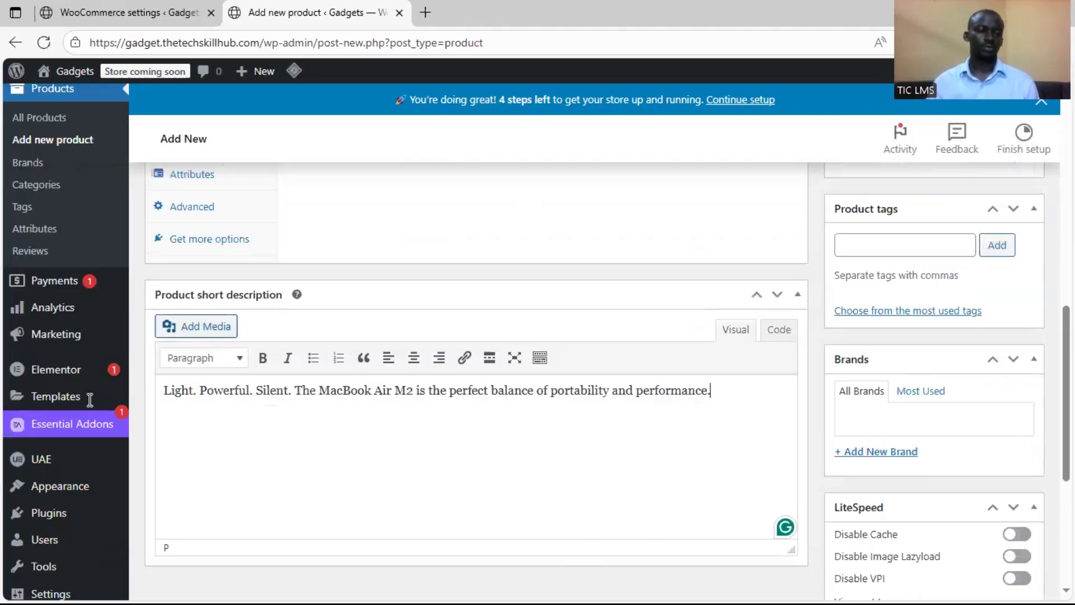
Copy the MacBook Air M2 long description from the Word document into the main product description
{"action": "key", "text": "alt+Tab"}
{"action": "left_click_drag", "start_coordinate": [38, 363], "coordinate": [38, 362]}
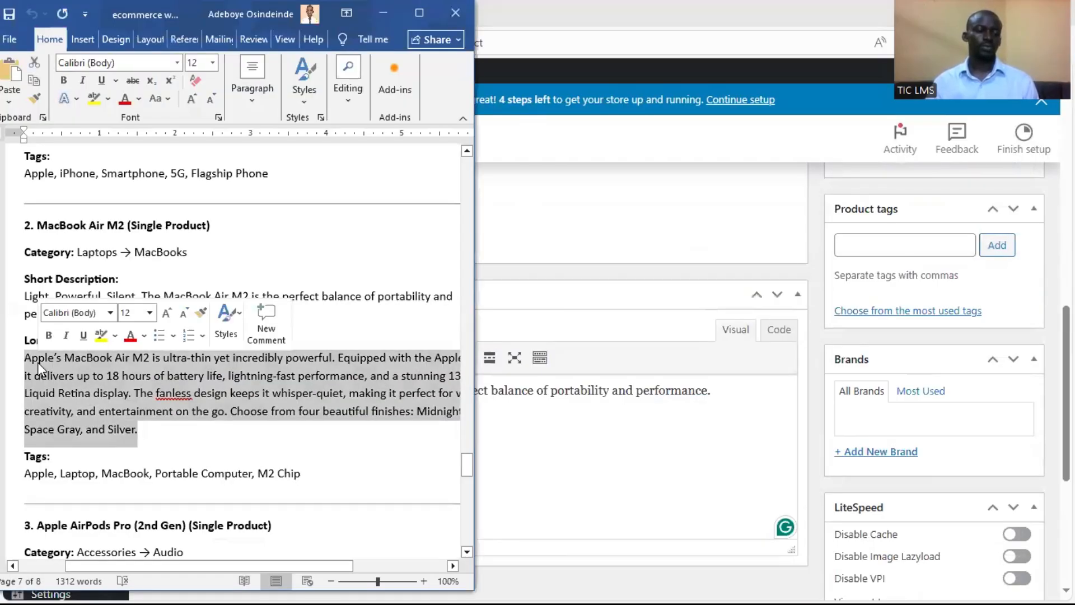
{"action": "left_click", "coordinate": [599, 260]}
{"action": "scroll", "coordinate": [599, 261], "scroll_direction": "up", "scroll_amount": 3}
{"action": "scroll", "coordinate": [320, 287], "scroll_direction": "up", "scroll_amount": 3}
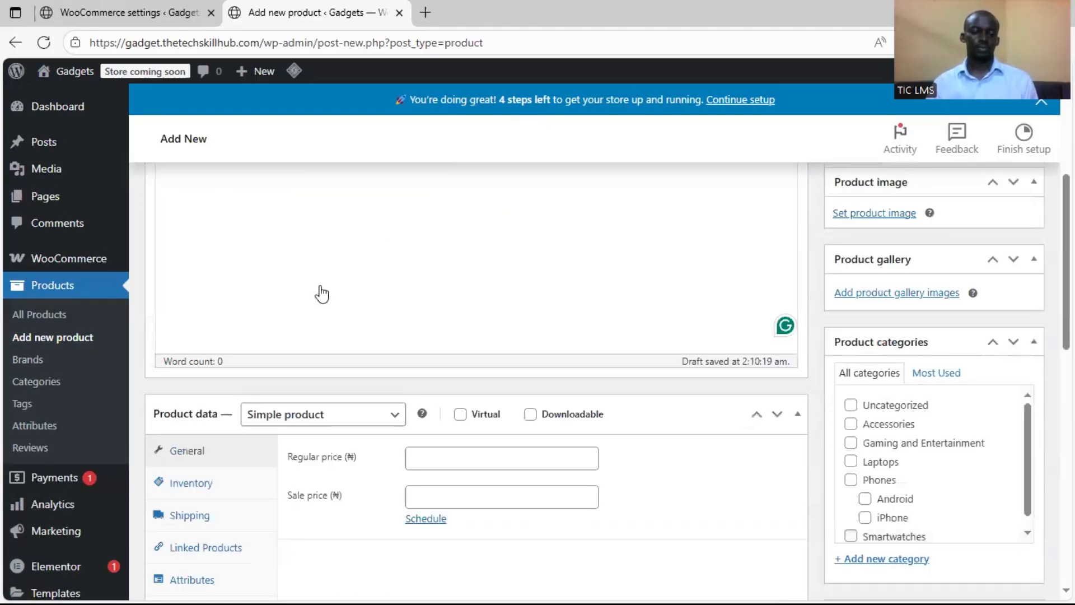
{"action": "scroll", "coordinate": [316, 291], "scroll_direction": "up", "scroll_amount": 4}
Locate the product categories of the MacBook Air M2 and open the form for adding a new category
{"action": "scroll", "coordinate": [790, 420], "scroll_direction": "down", "scroll_amount": 7}
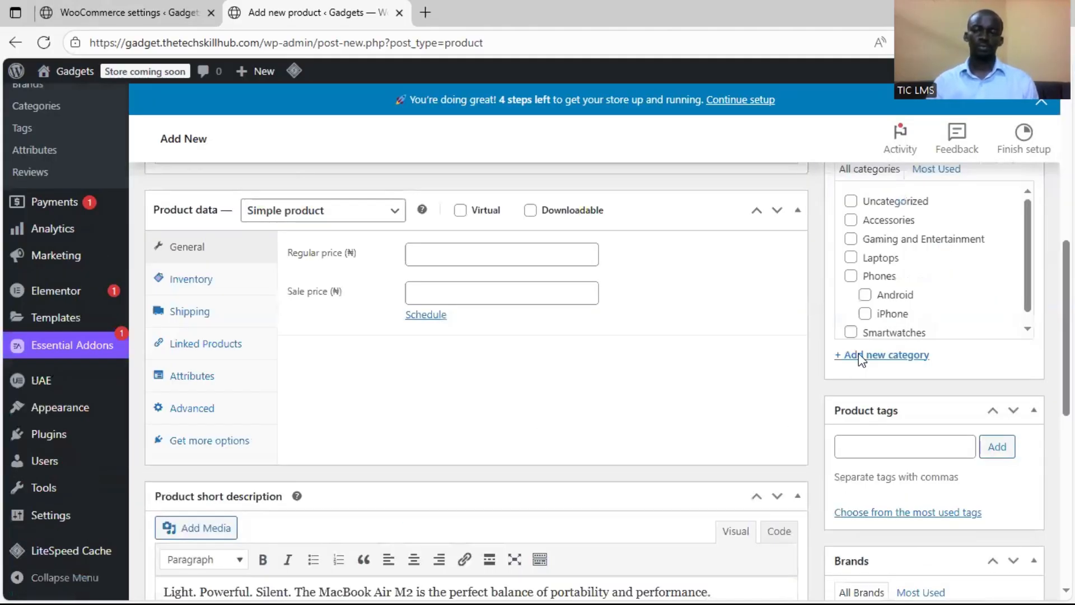
{"action": "scroll", "coordinate": [868, 319], "scroll_direction": "down", "scroll_amount": 1}
{"action": "scroll", "coordinate": [885, 278], "scroll_direction": "down", "scroll_amount": 1}
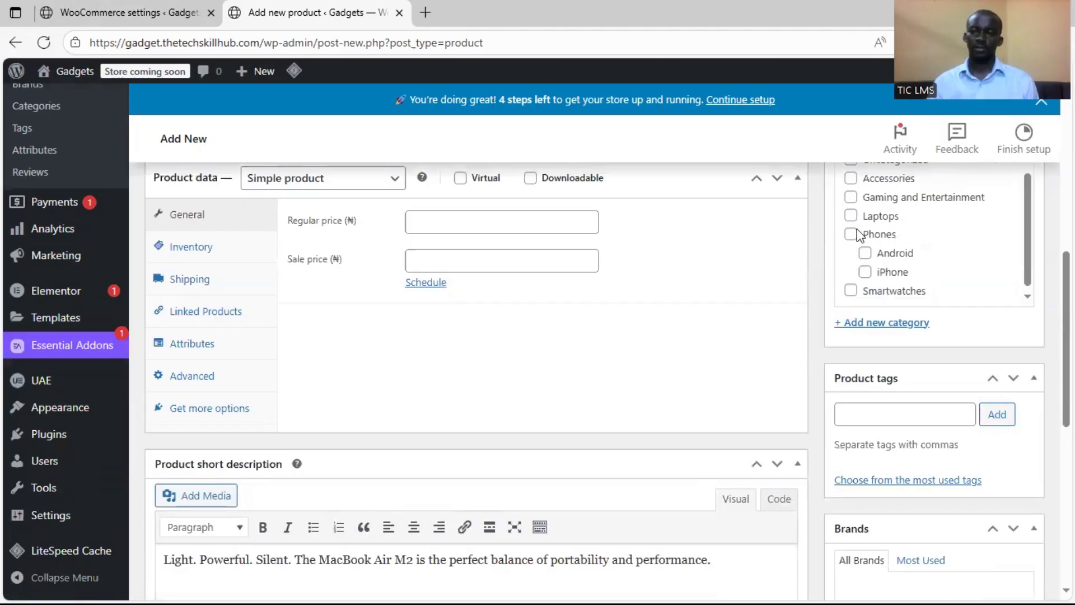
{"action": "scroll", "coordinate": [838, 230], "scroll_direction": "up", "scroll_amount": 1}
{"action": "scroll", "coordinate": [840, 263], "scroll_direction": "up", "scroll_amount": 1}
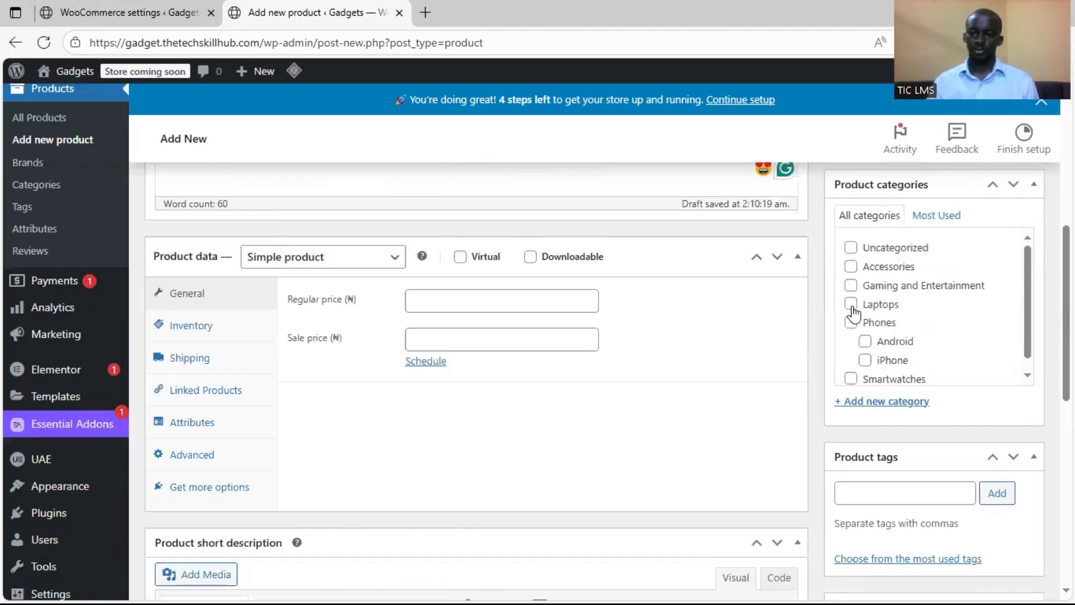
{"action": "left_click", "coordinate": [905, 495]}
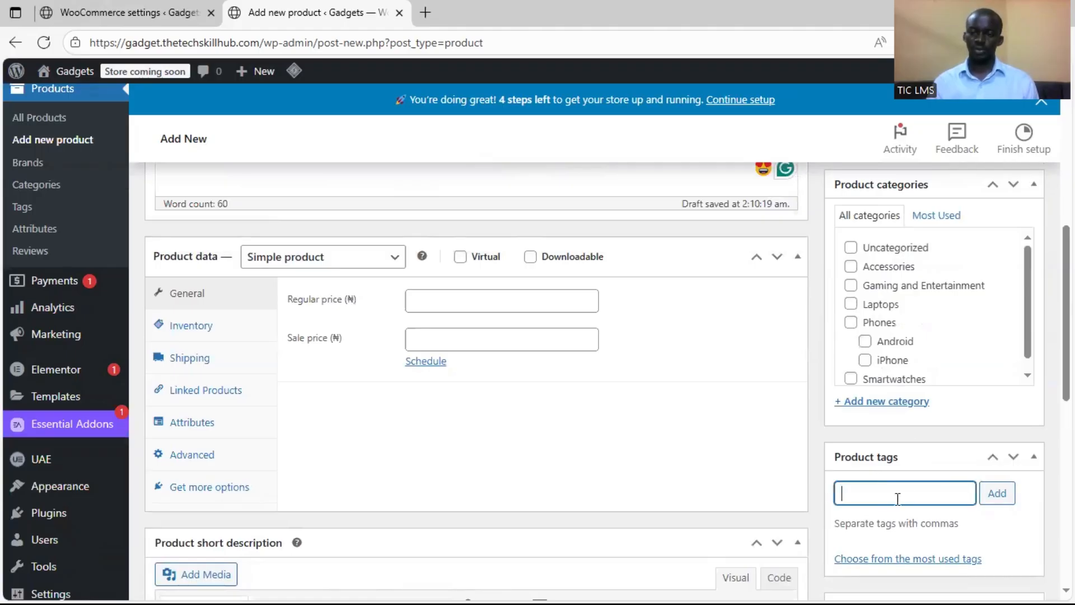
{"action": "left_click", "coordinate": [895, 402]}
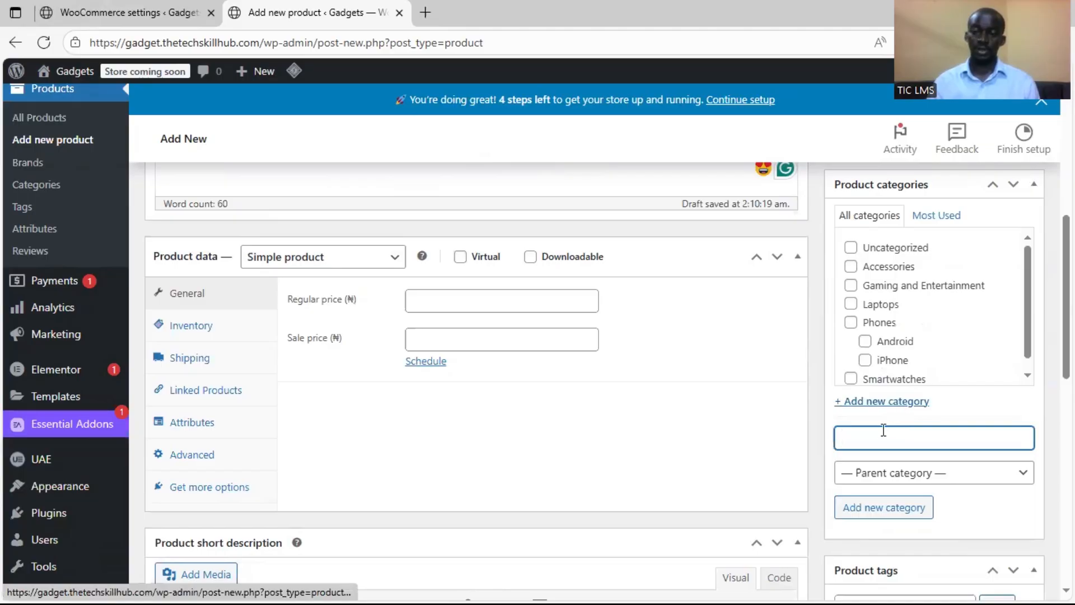
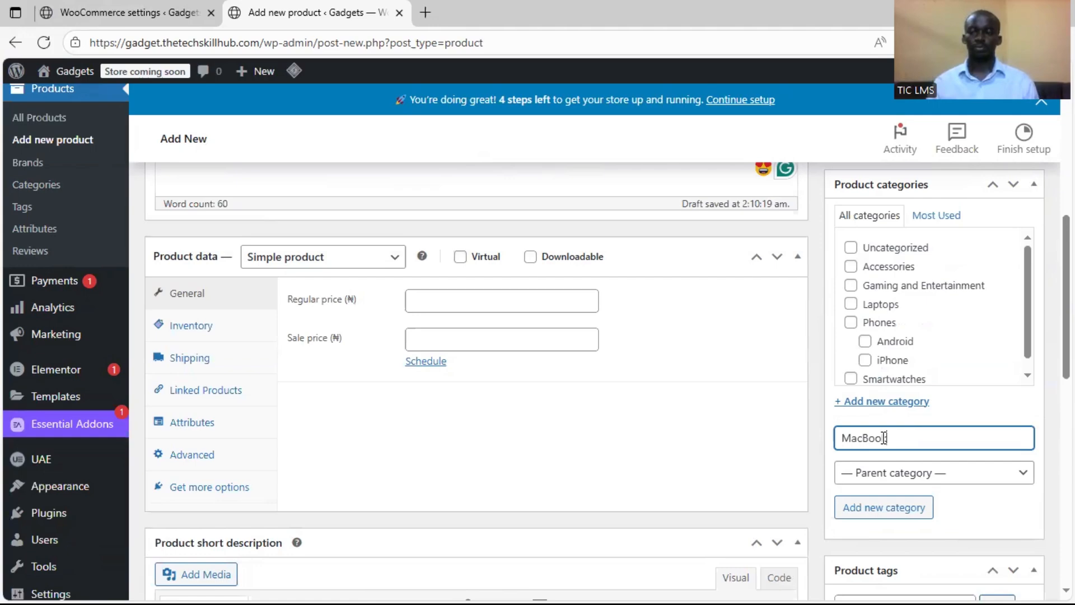
Add a product category "MacBook" under the parent Laptops and also assign the Laptops category to the product
{"action": "type", "text": "k"}
{"action": "left_click", "coordinate": [912, 478]}
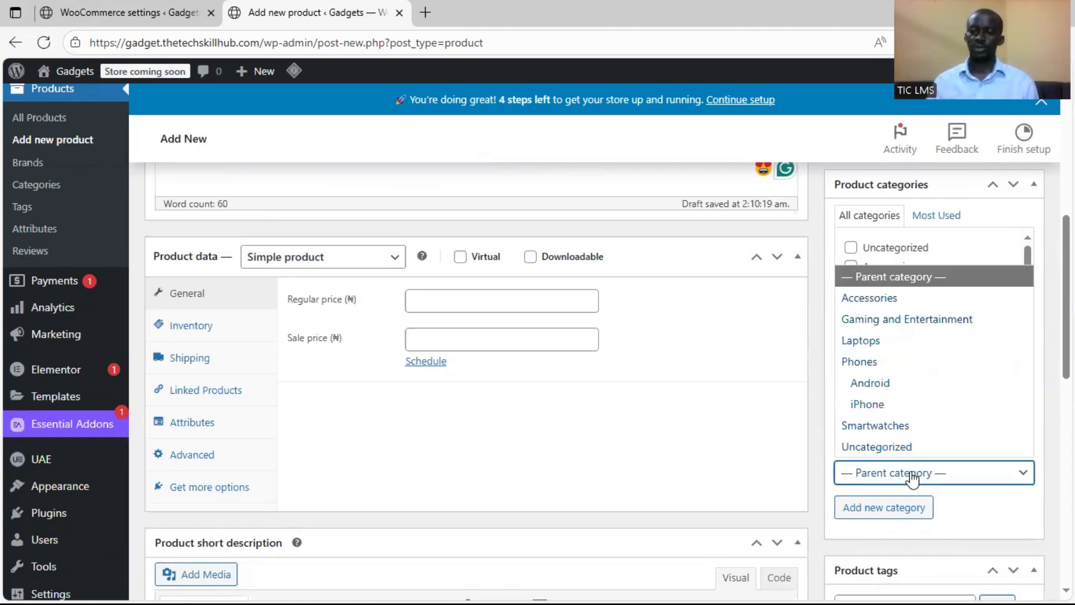
{"action": "left_click", "coordinate": [900, 340]}
{"action": "left_click", "coordinate": [904, 506]}
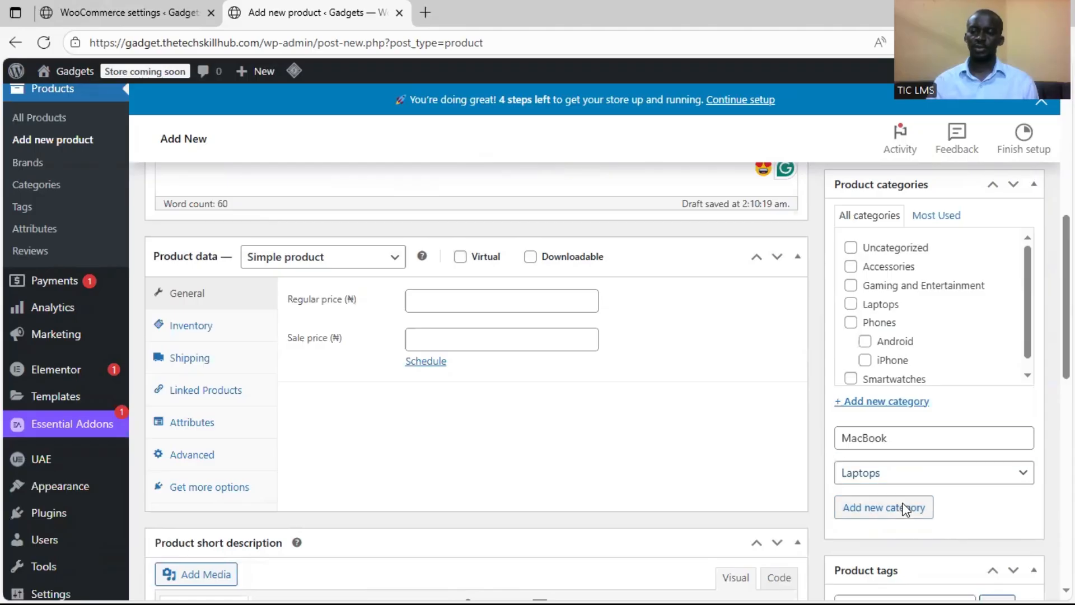
{"action": "scroll", "coordinate": [993, 348], "scroll_direction": "up", "scroll_amount": 3}
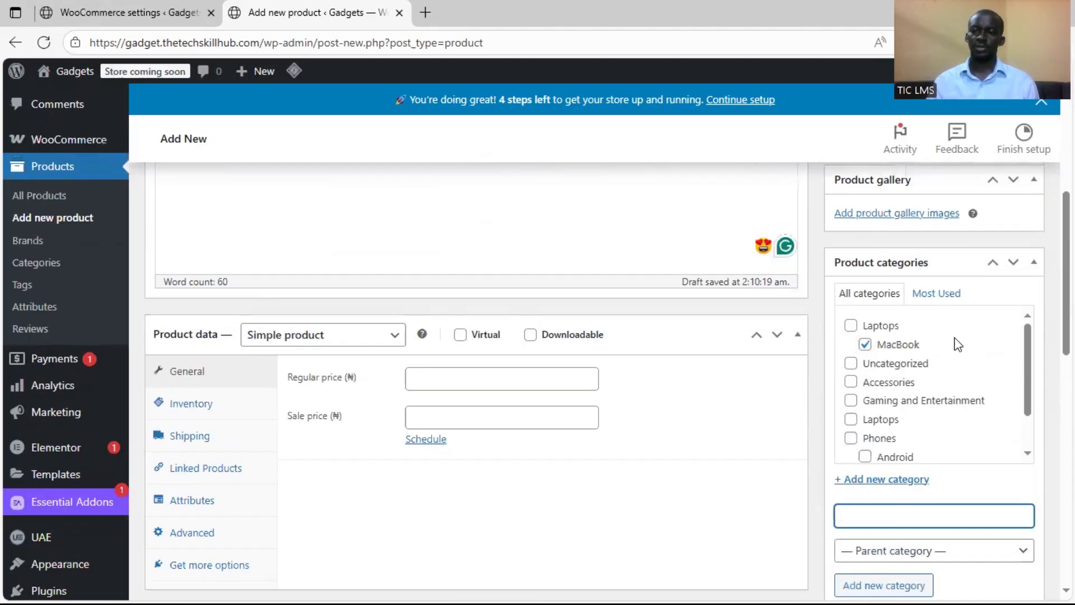
{"action": "scroll", "coordinate": [877, 425], "scroll_direction": "down", "scroll_amount": 1}
{"action": "scroll", "coordinate": [871, 445], "scroll_direction": "up", "scroll_amount": 1}
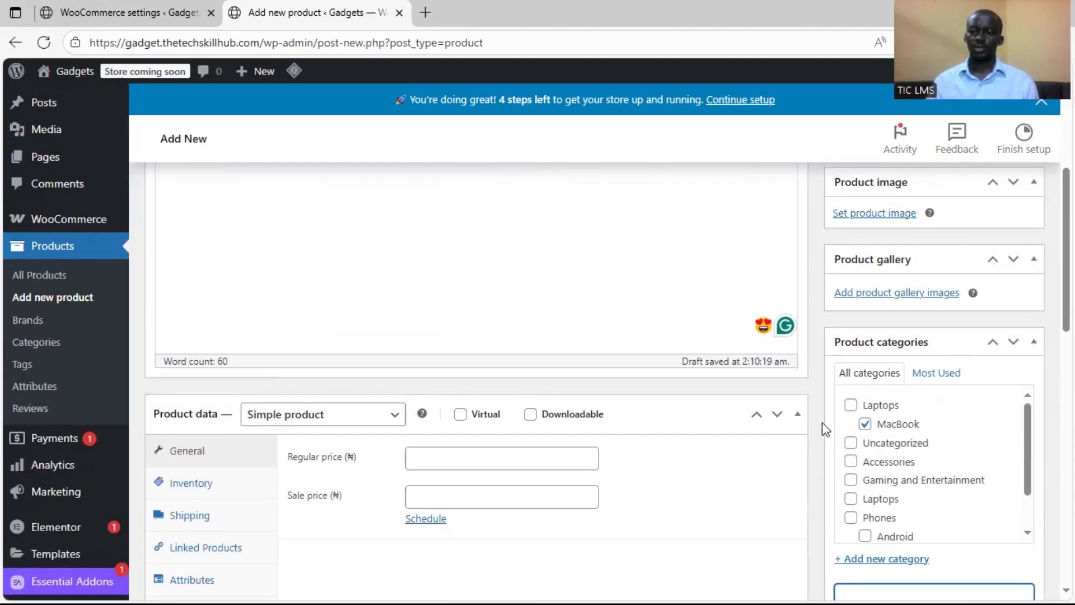
{"action": "scroll", "coordinate": [812, 418], "scroll_direction": "up", "scroll_amount": 1}
{"action": "scroll", "coordinate": [812, 418], "scroll_direction": "down", "scroll_amount": 4}
{"action": "left_click", "coordinate": [851, 247]}
Switch to the Word document and copy the list of tags for the MacBook Air M2
{"action": "key", "text": "super"}
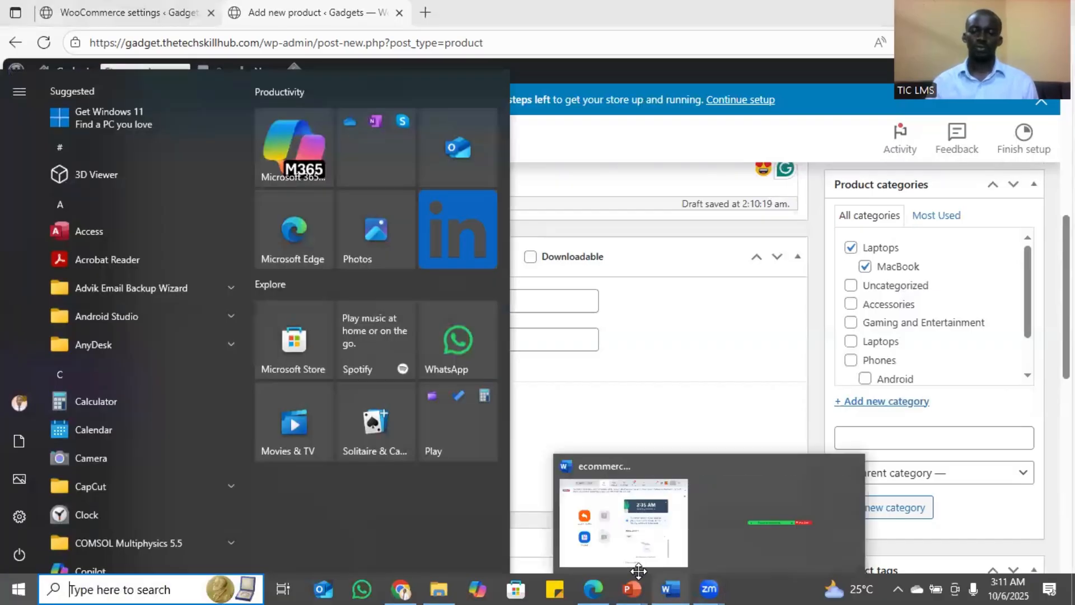
{"action": "mouse_move", "coordinate": [670, 589]}
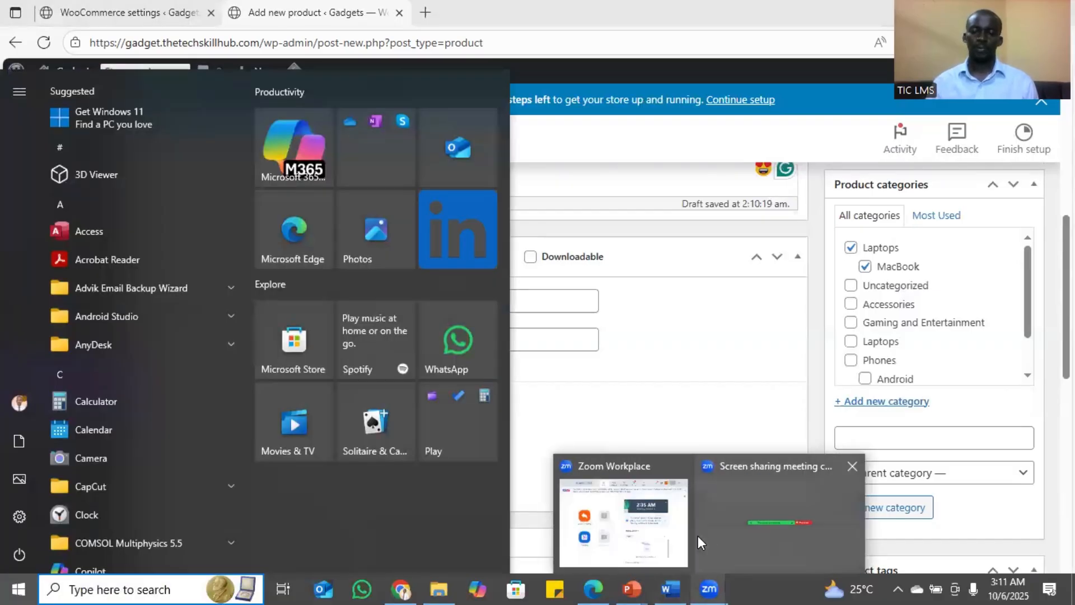
{"action": "left_click", "coordinate": [670, 521]}
{"action": "left_click", "coordinate": [226, 377]}
{"action": "scroll", "coordinate": [241, 341], "scroll_direction": "down", "scroll_amount": 3}
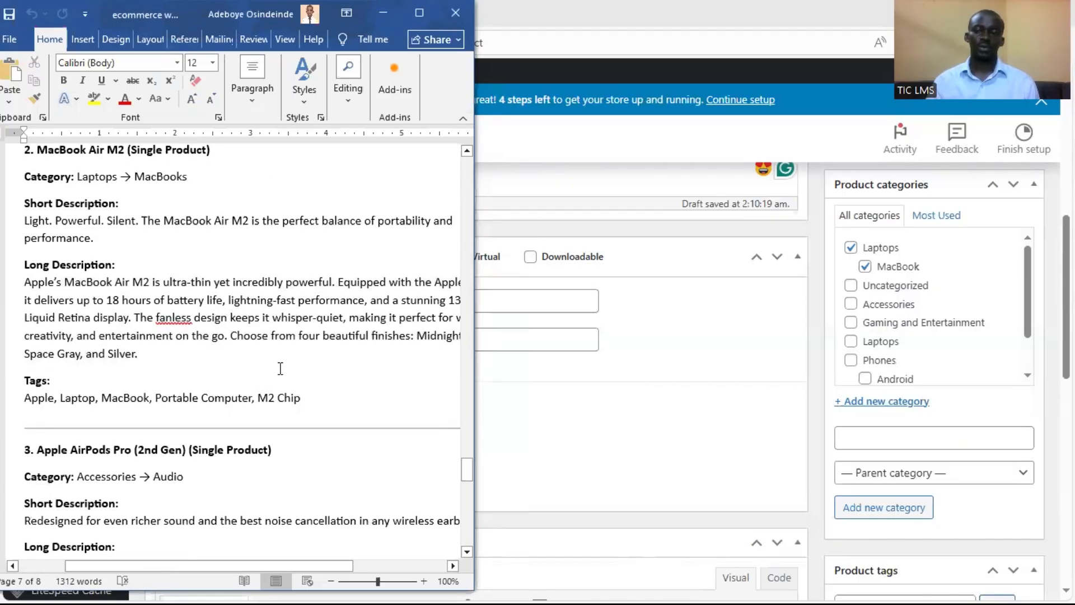
{"action": "left_click_drag", "start_coordinate": [300, 399], "coordinate": [40, 402]}
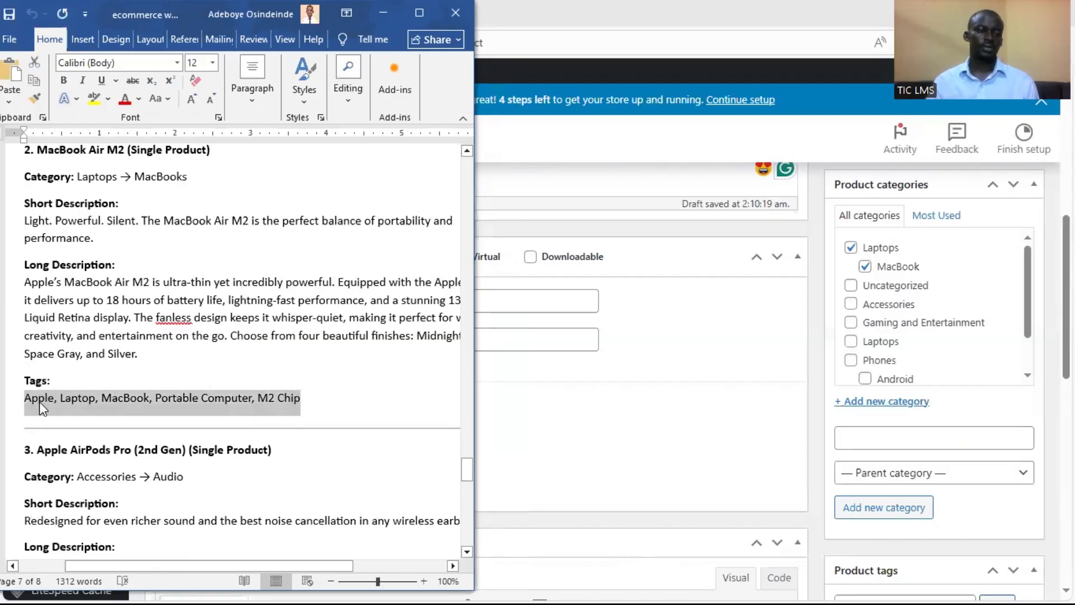
{"action": "right_click", "coordinate": [41, 402]}
{"action": "left_click", "coordinate": [72, 231]}
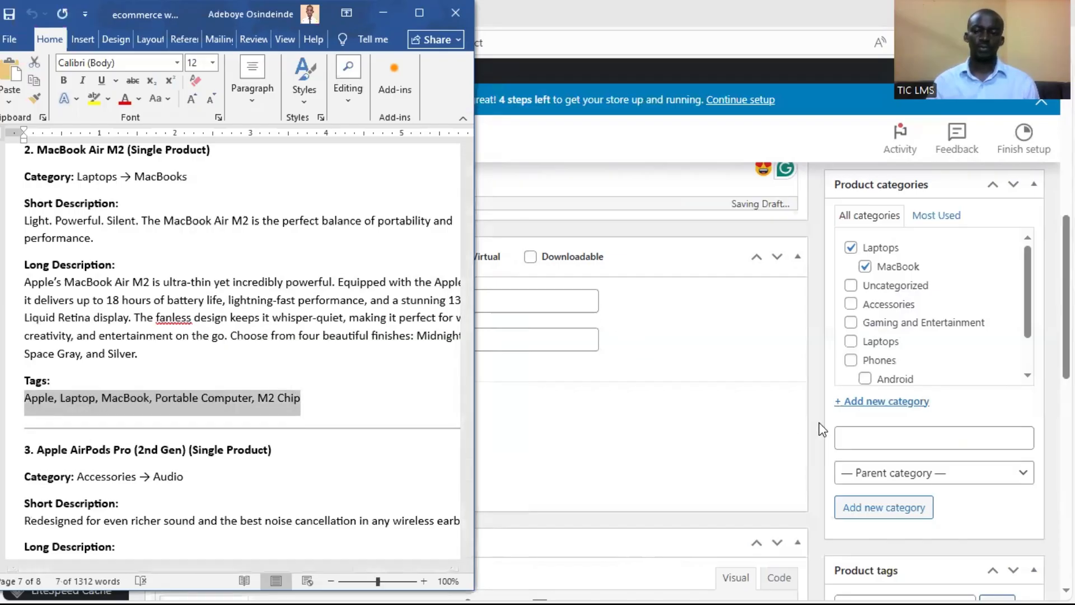
Add the copied product tags Apple, Laptop, MacBook, Portable Computer and M2 Chip to the MacBook Air M2
{"action": "left_click", "coordinate": [919, 444]}
{"action": "scroll", "coordinate": [916, 470], "scroll_direction": "down", "scroll_amount": 3}
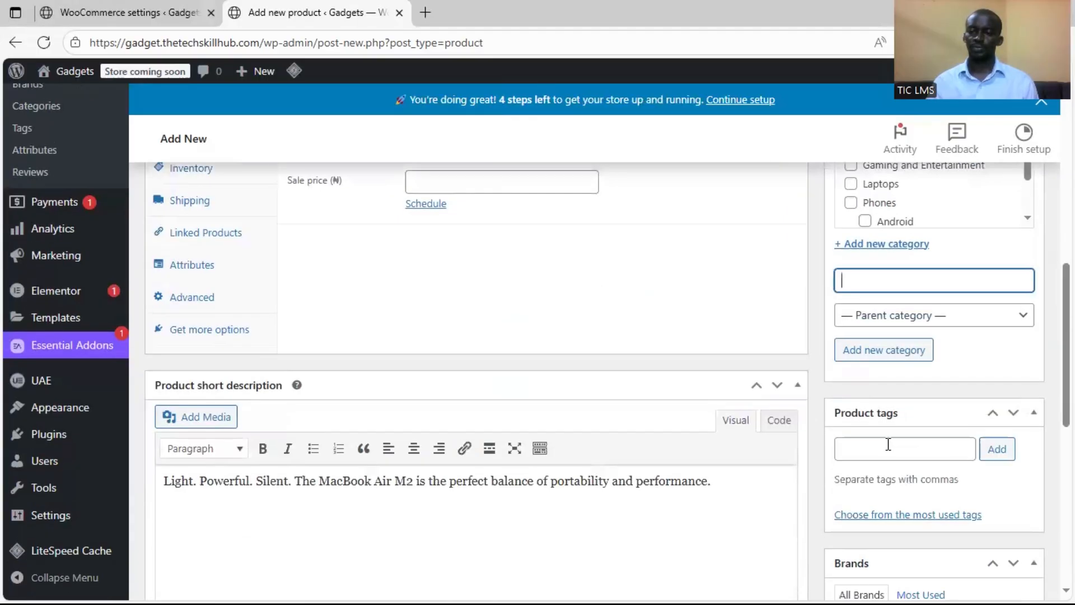
{"action": "left_click", "coordinate": [871, 449]}
{"action": "key", "text": "ctrl+v"}
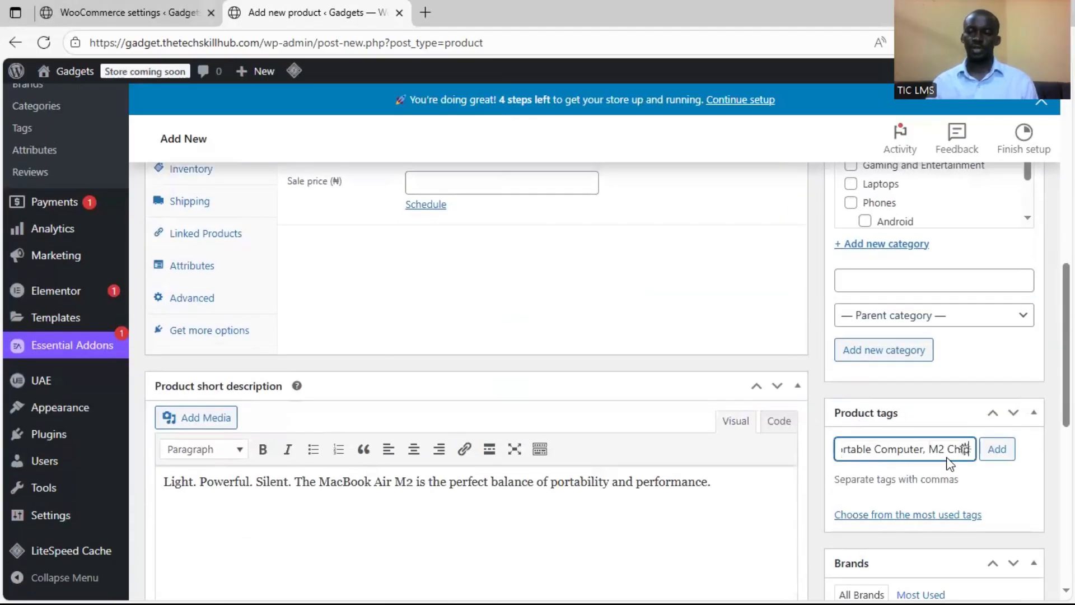
{"action": "type", "text": ","}
{"action": "left_click", "coordinate": [999, 459]}
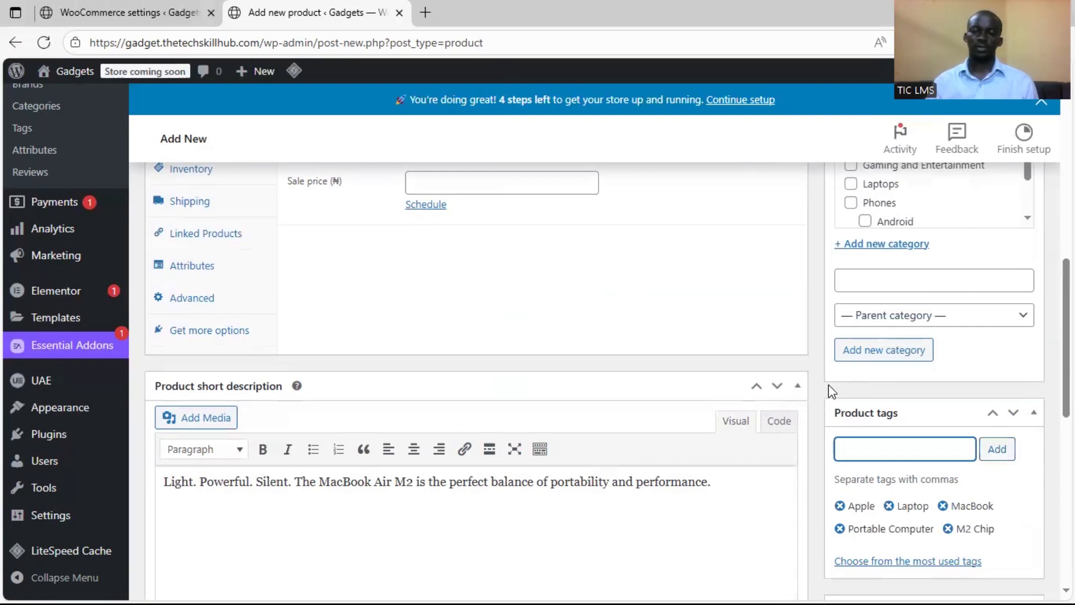
Set MacBook-Air-M2.jpeg from the media library as the product image and go to the regular price
{"action": "scroll", "coordinate": [789, 381], "scroll_direction": "up", "scroll_amount": 10}
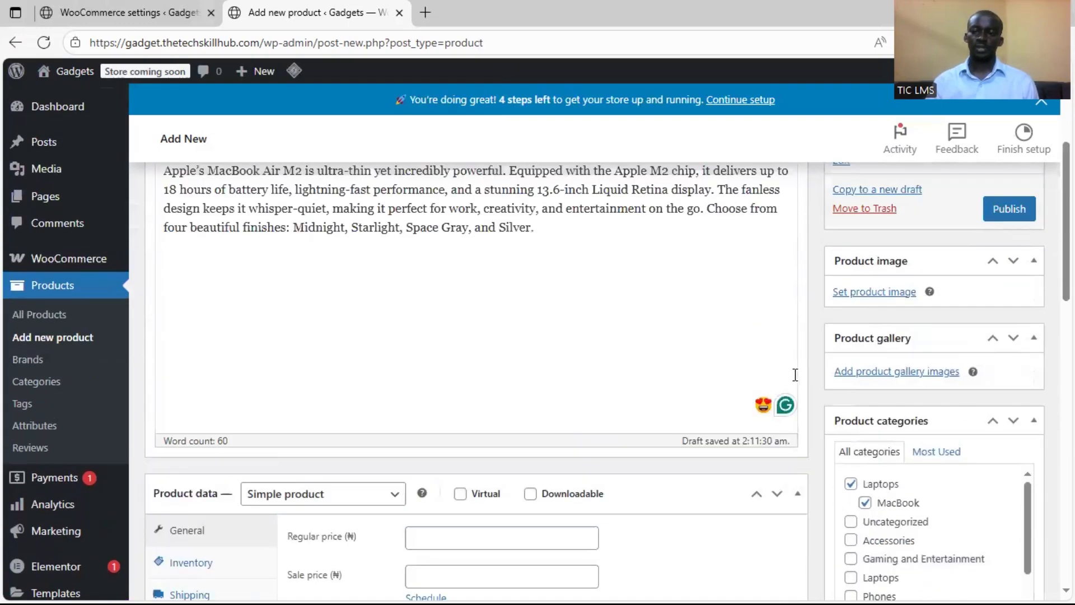
{"action": "left_click", "coordinate": [856, 371]}
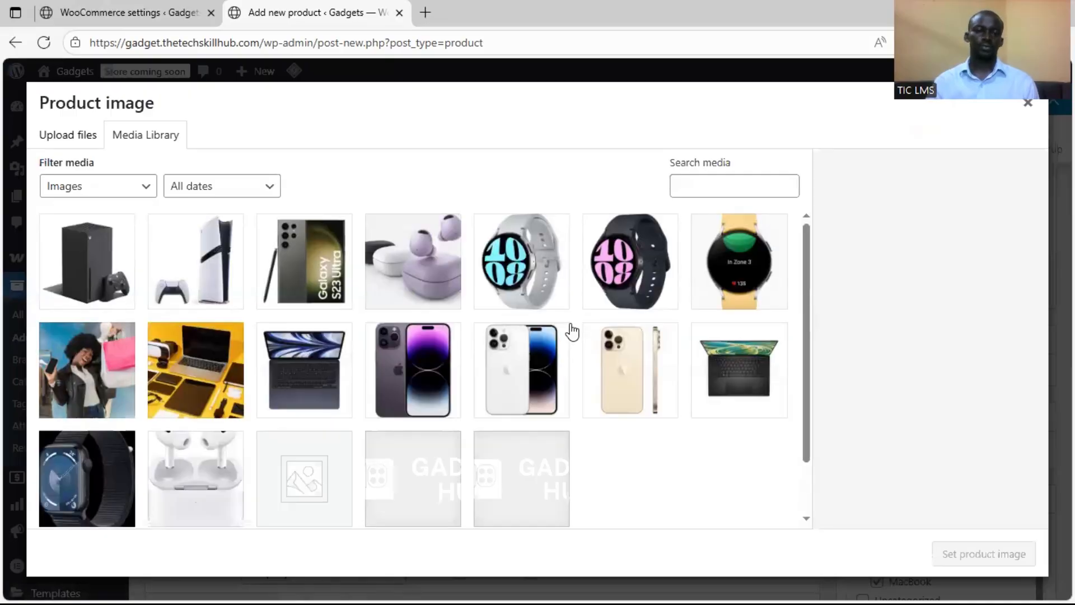
{"action": "left_click", "coordinate": [322, 380]}
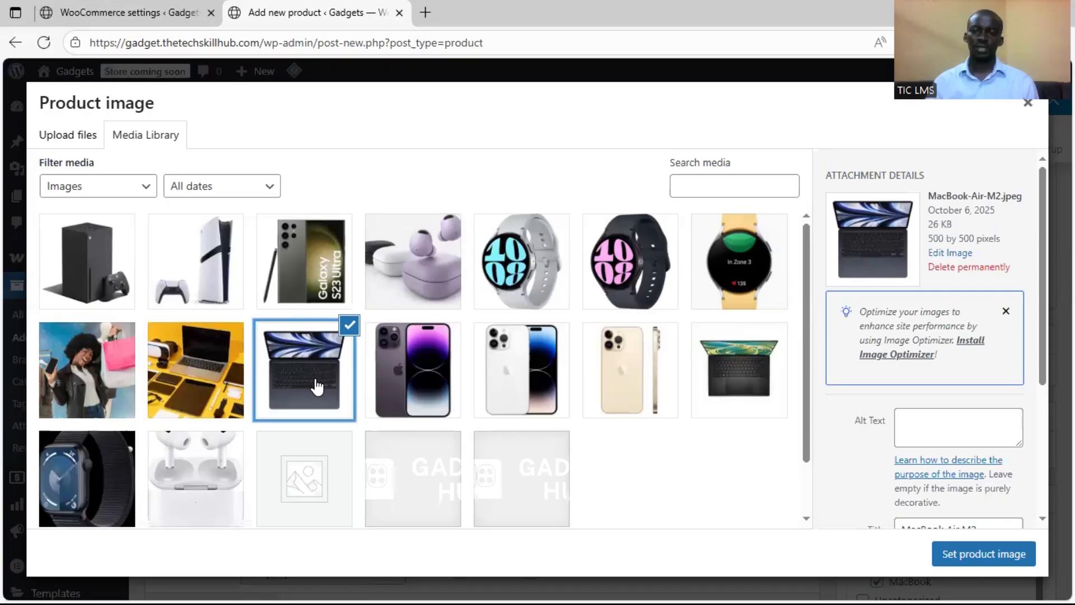
{"action": "left_click", "coordinate": [962, 554]}
{"action": "scroll", "coordinate": [576, 408], "scroll_direction": "down", "scroll_amount": 5}
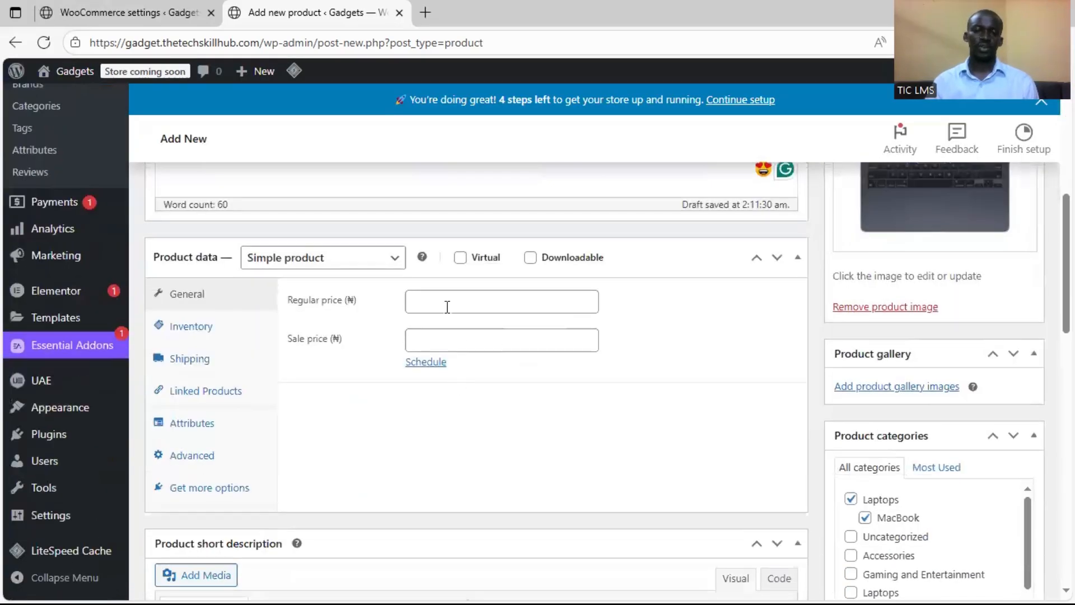
{"action": "left_click", "coordinate": [447, 305]}
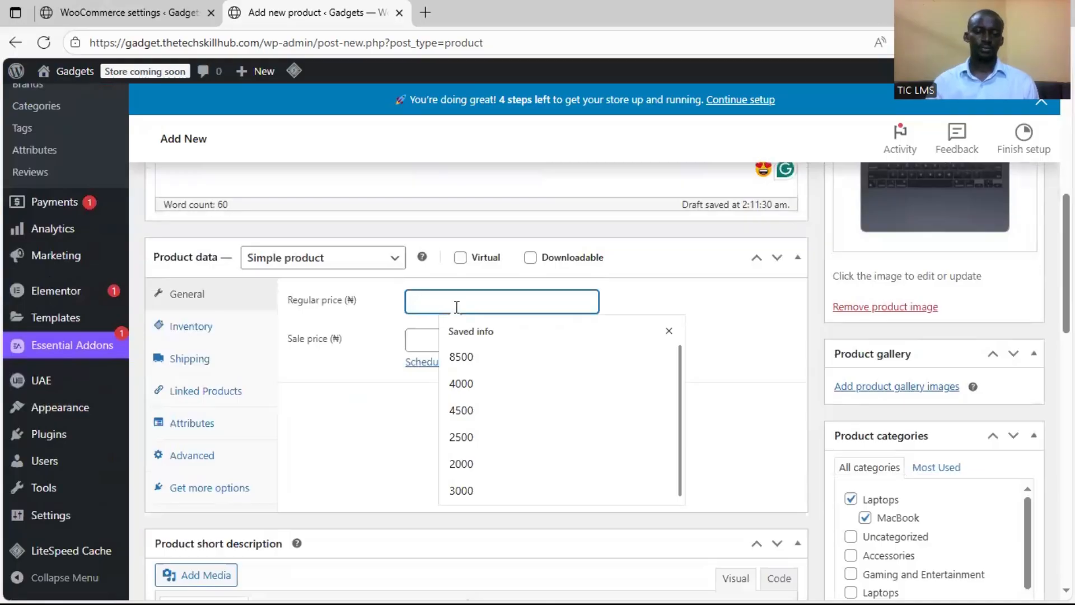
{"action": "key", "text": "super"}
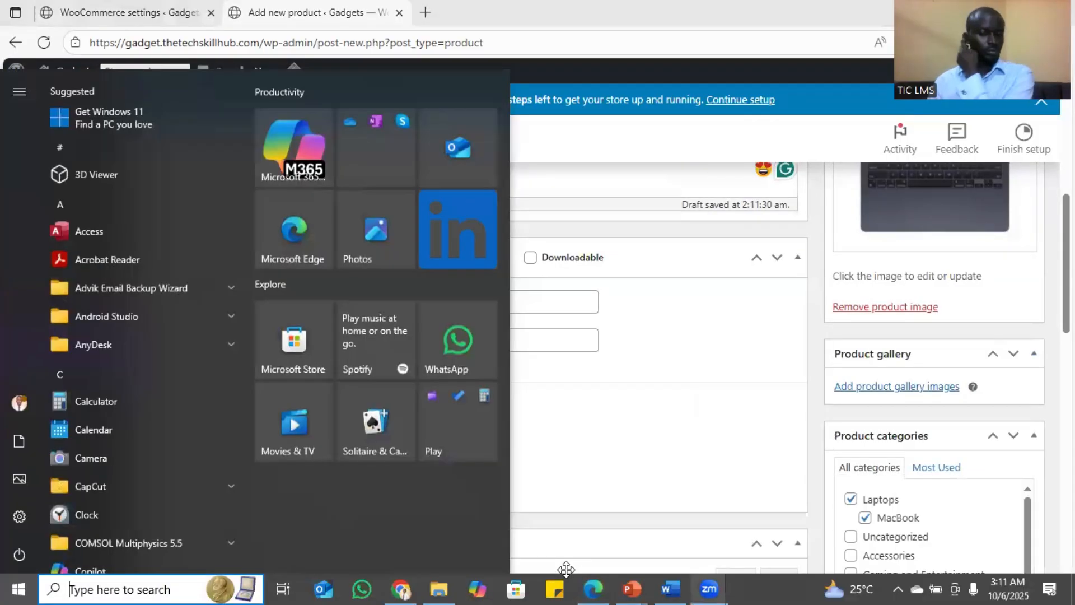
{"action": "mouse_move", "coordinate": [709, 589]}
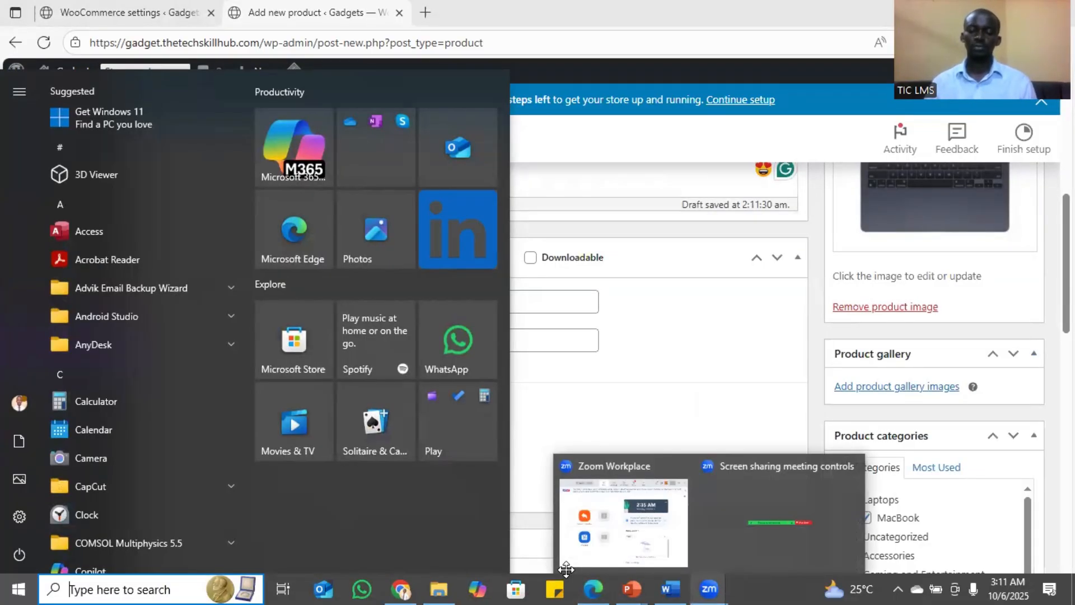
{"action": "mouse_move", "coordinate": [671, 588]}
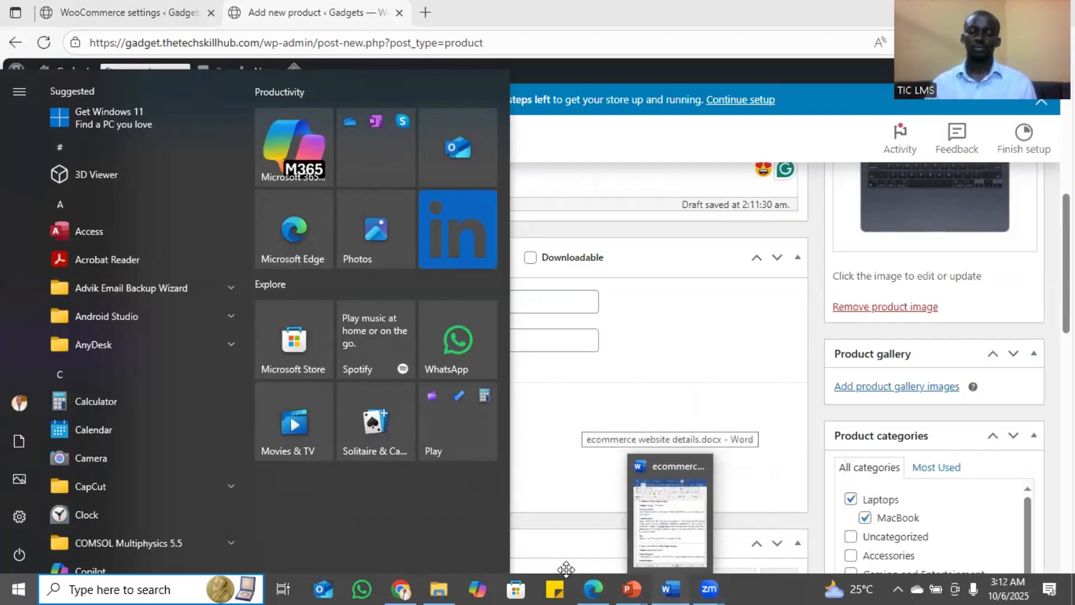
{"action": "left_click", "coordinate": [670, 521]}
{"action": "left_click", "coordinate": [721, 341]}
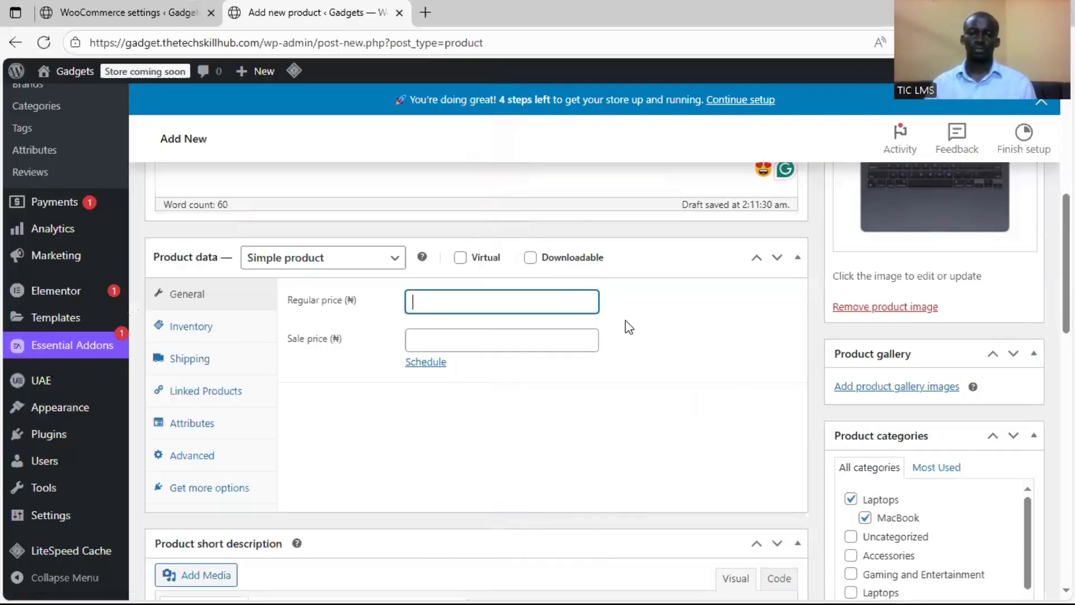
Set the MacBook Air M2's regular price to 1450000 and its sale price to 1445000
{"action": "left_click", "coordinate": [536, 309]}
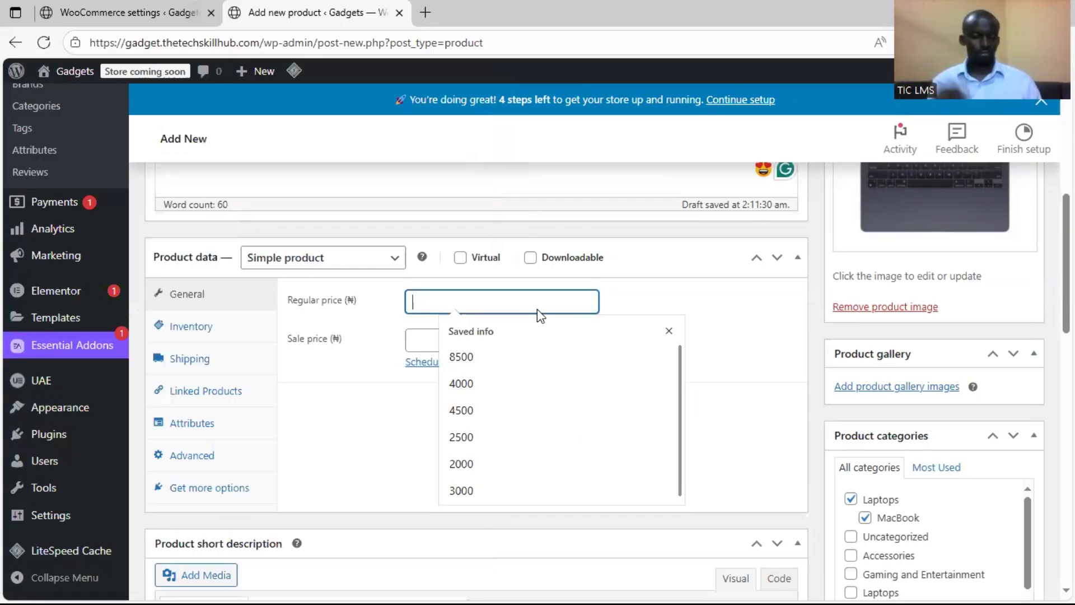
{"action": "type", "text": "1450000"}
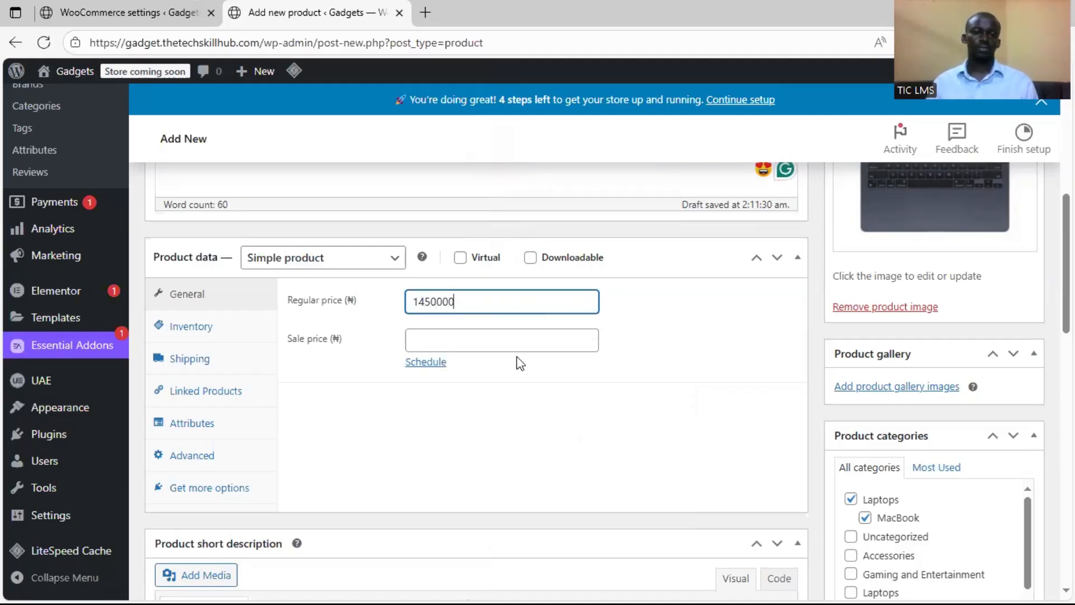
{"action": "left_click", "coordinate": [510, 344]}
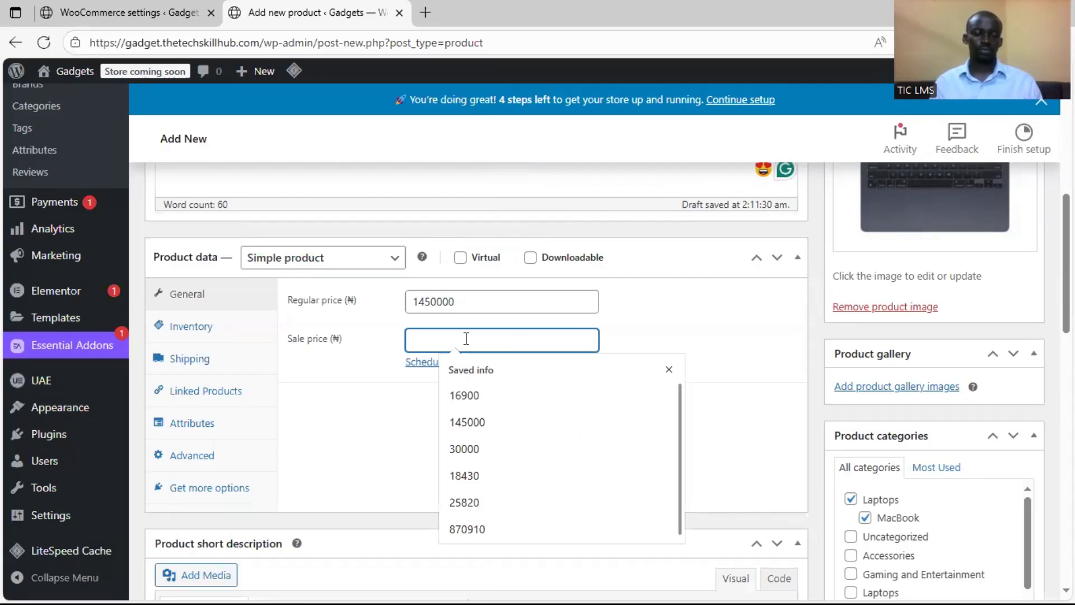
{"action": "type", "text": "145"}
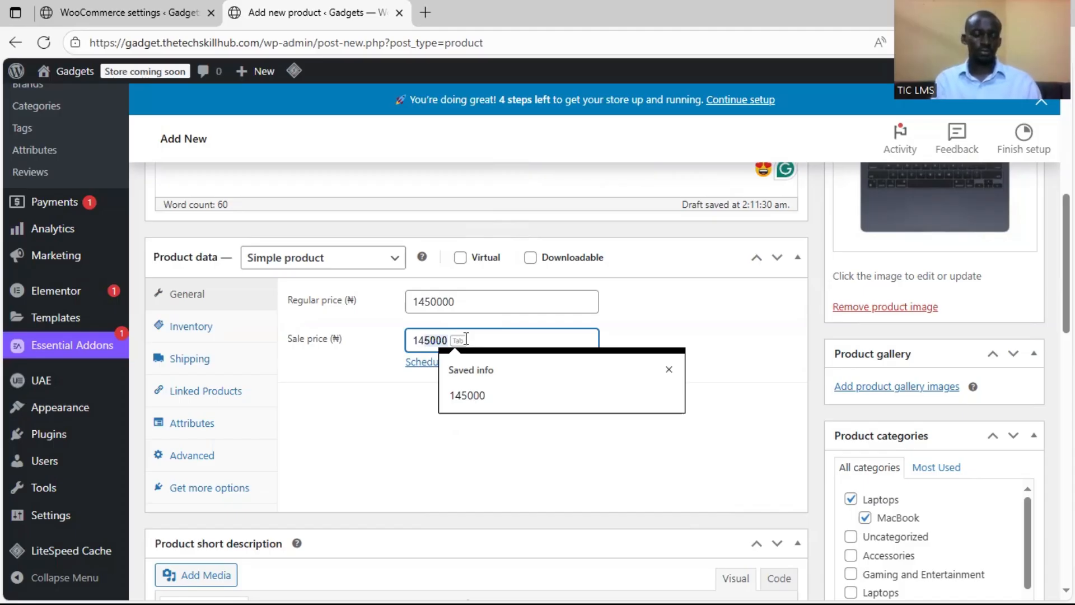
{"action": "key", "text": "BackSpace"}
{"action": "type", "text": "45000"}
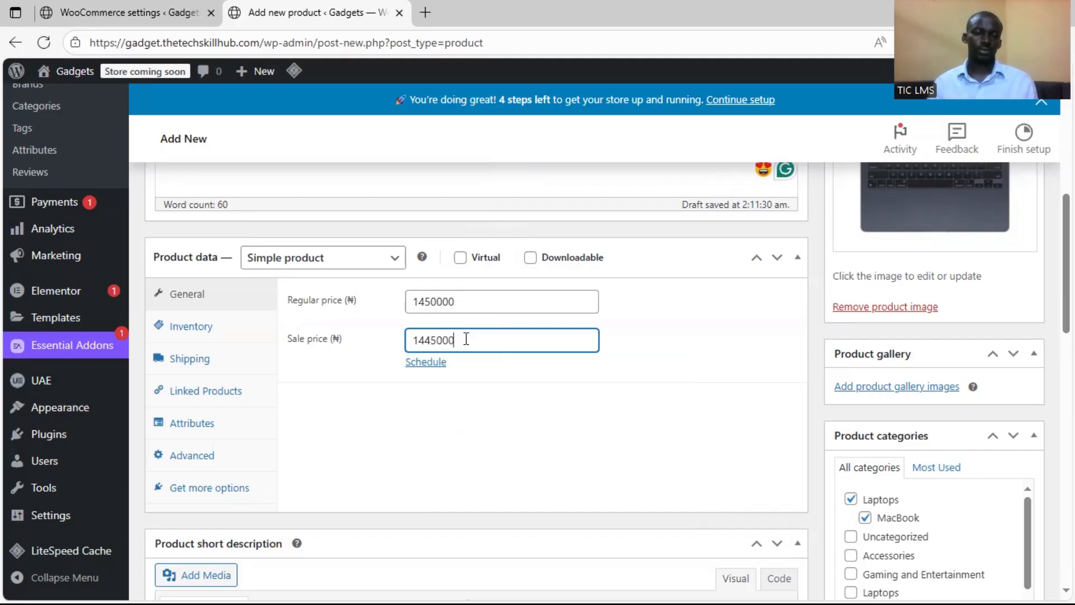
{"action": "left_click", "coordinate": [496, 405]}
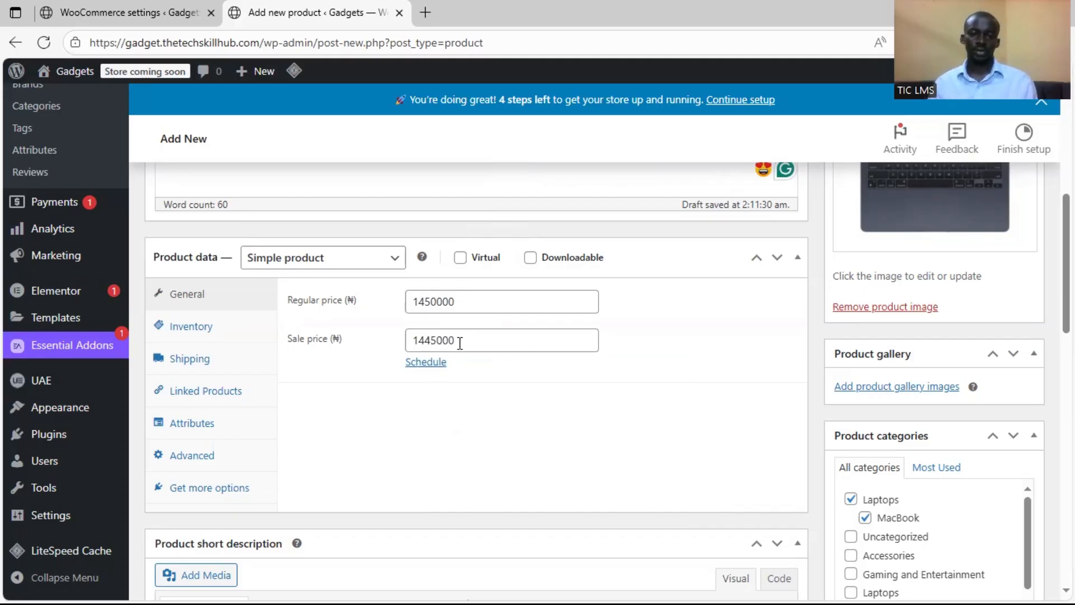
Try a sale price of 1465000, higher than the regular price, and restore it to 1445000
{"action": "left_click", "coordinate": [431, 340]}
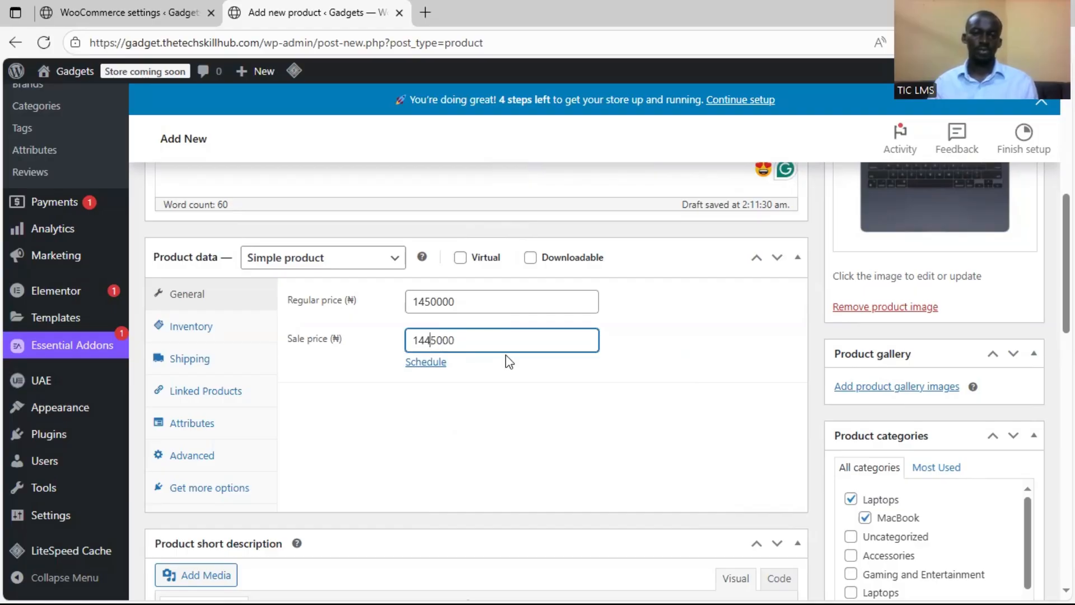
{"action": "type", "text": "6"}
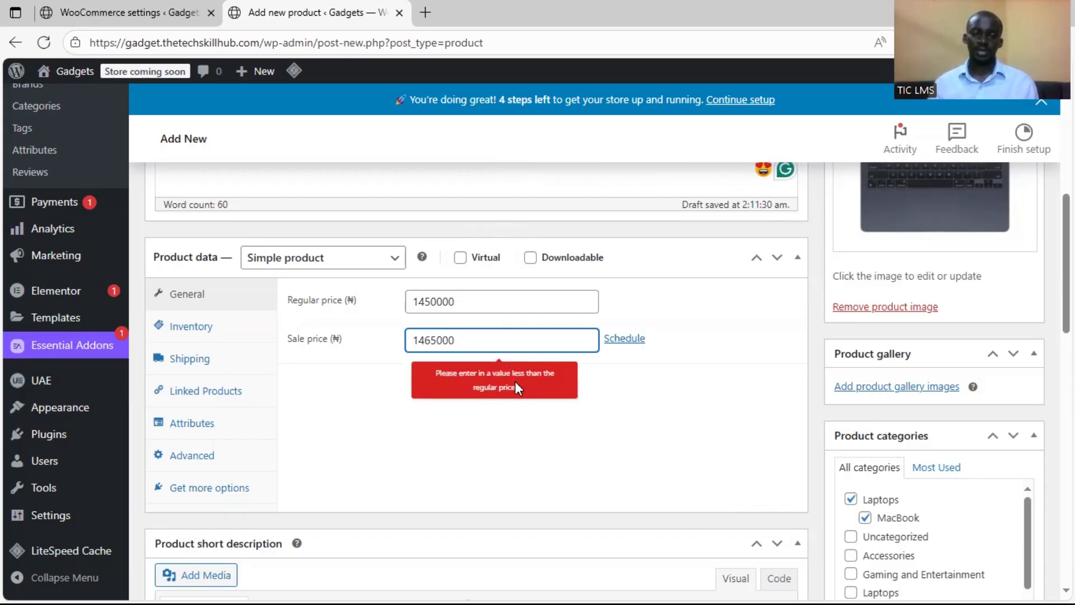
{"action": "key", "text": "BackSpace"}
{"action": "type", "text": "4"}
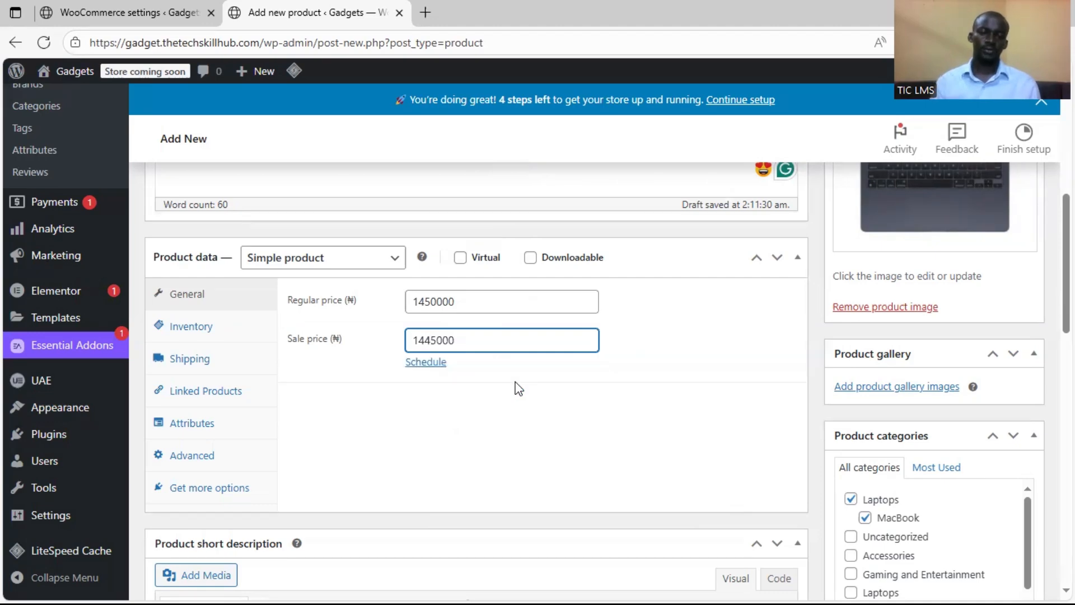
{"action": "left_click", "coordinate": [669, 364]}
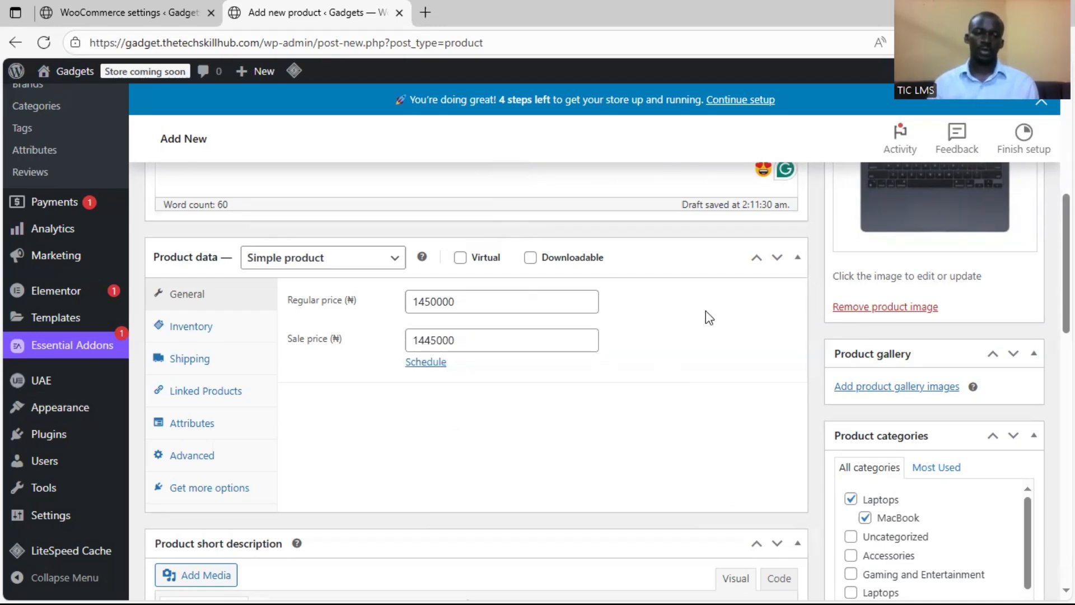
Open the product's inventory settings and set the SKU to the saved value UI-LF-001
{"action": "left_click", "coordinate": [193, 329]}
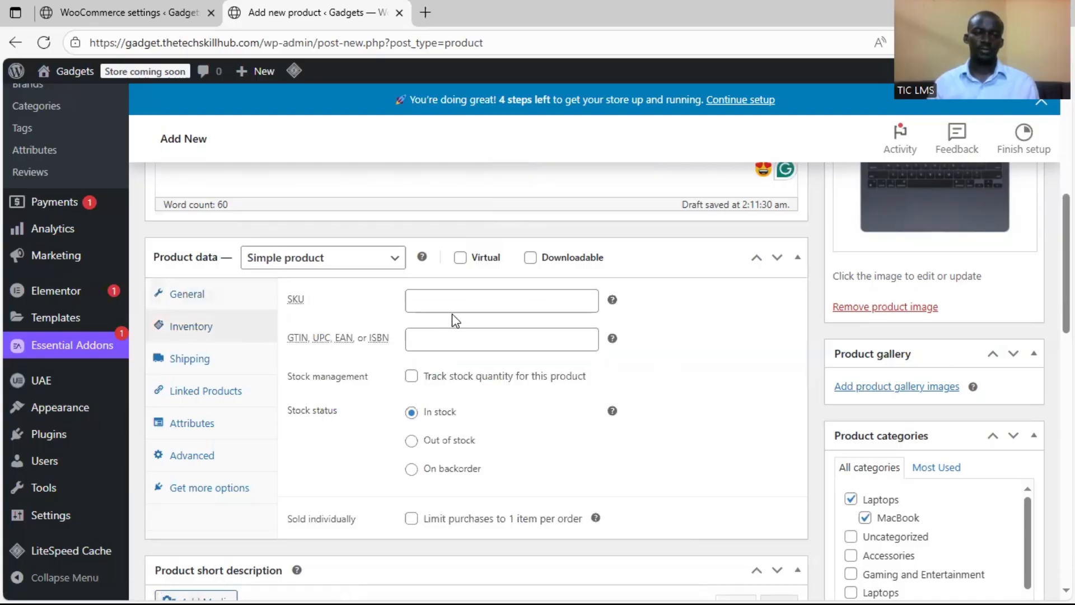
{"action": "left_click", "coordinate": [468, 303]}
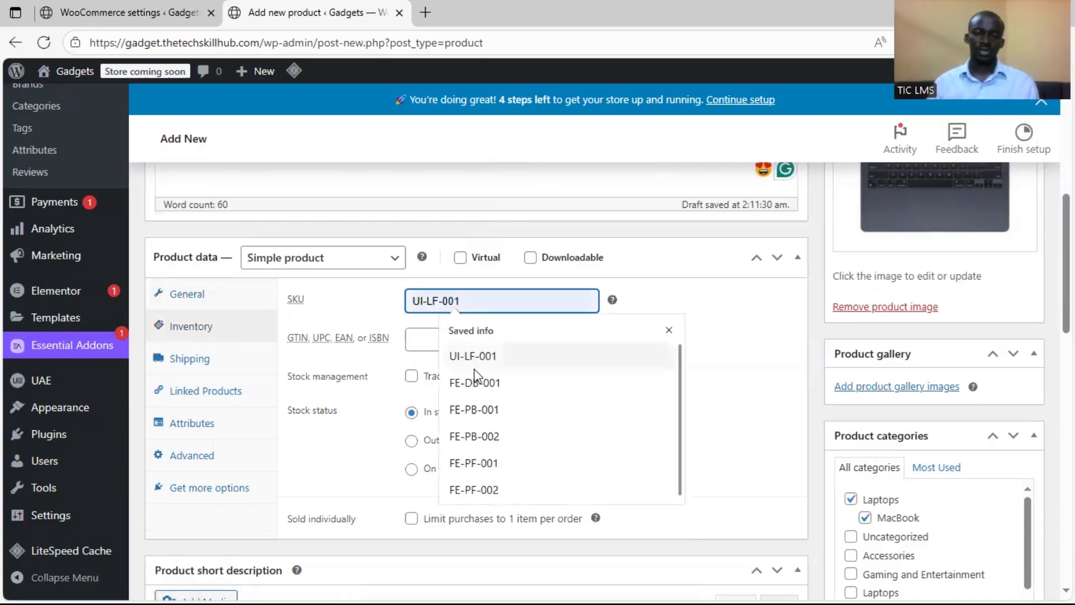
{"action": "left_click", "coordinate": [502, 356]}
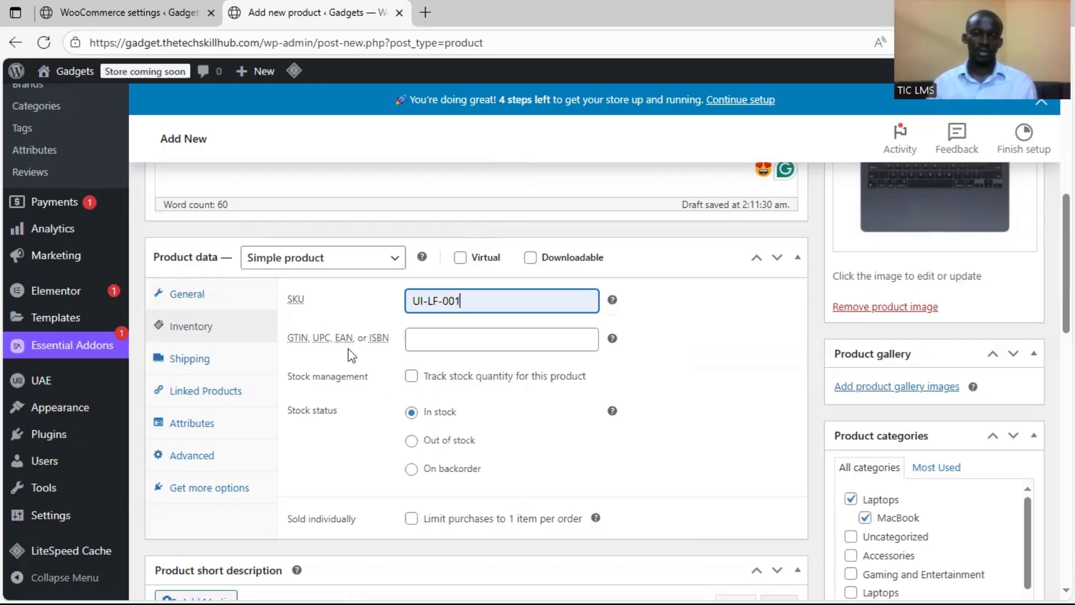
Enable stock quantity tracking for the MacBook Air M2 and set the quantity to 100
{"action": "scroll", "coordinate": [400, 352], "scroll_direction": "down", "scroll_amount": 1}
{"action": "left_click", "coordinate": [411, 298]}
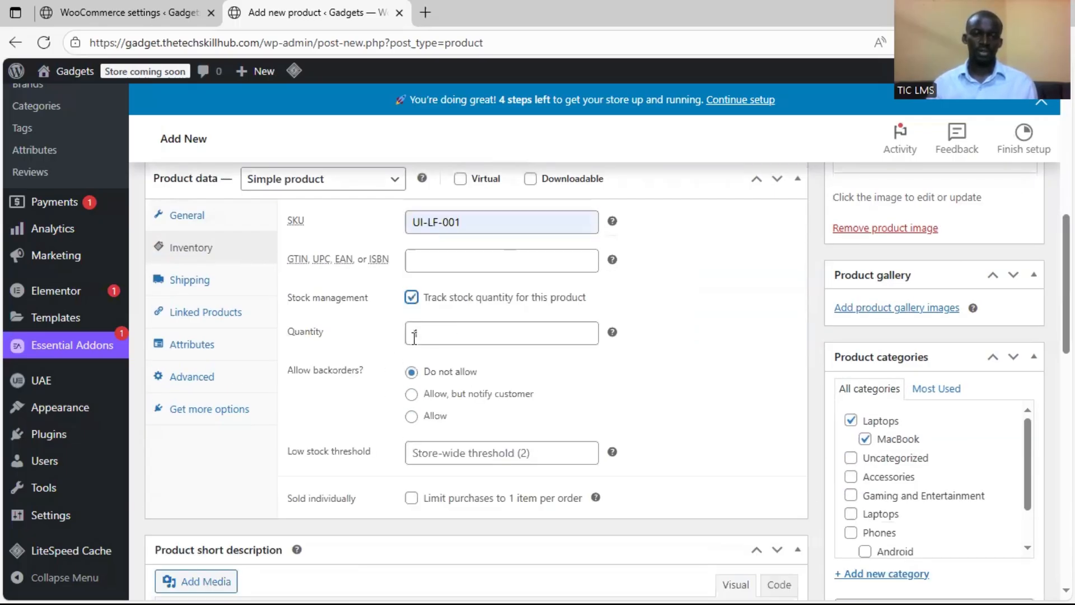
{"action": "double_click", "coordinate": [432, 333]}
{"action": "type", "text": "100"}
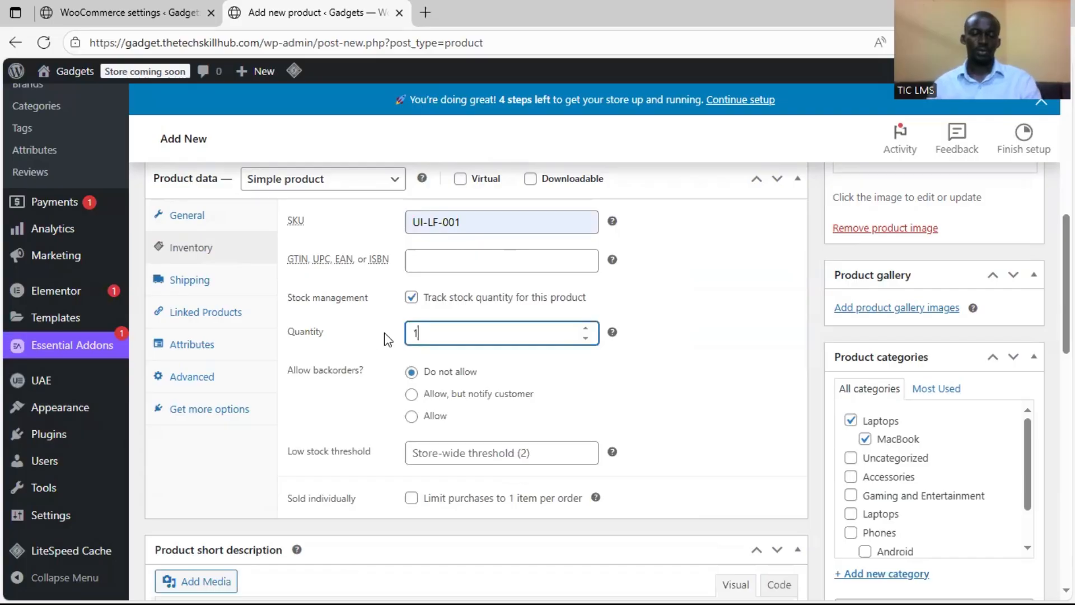
Publish the MacBook Air M2 product with its stock quantity of 100
{"action": "left_click", "coordinate": [707, 378]}
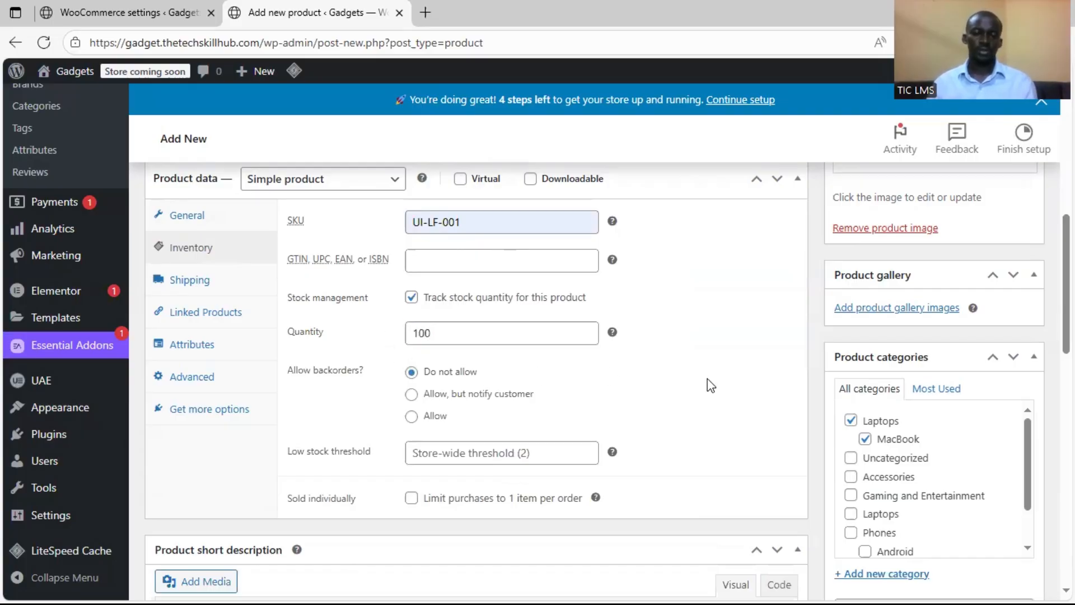
{"action": "scroll", "coordinate": [707, 378], "scroll_direction": "down", "scroll_amount": 2}
{"action": "scroll", "coordinate": [773, 384], "scroll_direction": "down", "scroll_amount": 2}
{"action": "scroll", "coordinate": [799, 374], "scroll_direction": "up", "scroll_amount": 5}
{"action": "scroll", "coordinate": [862, 364], "scroll_direction": "up", "scroll_amount": 8}
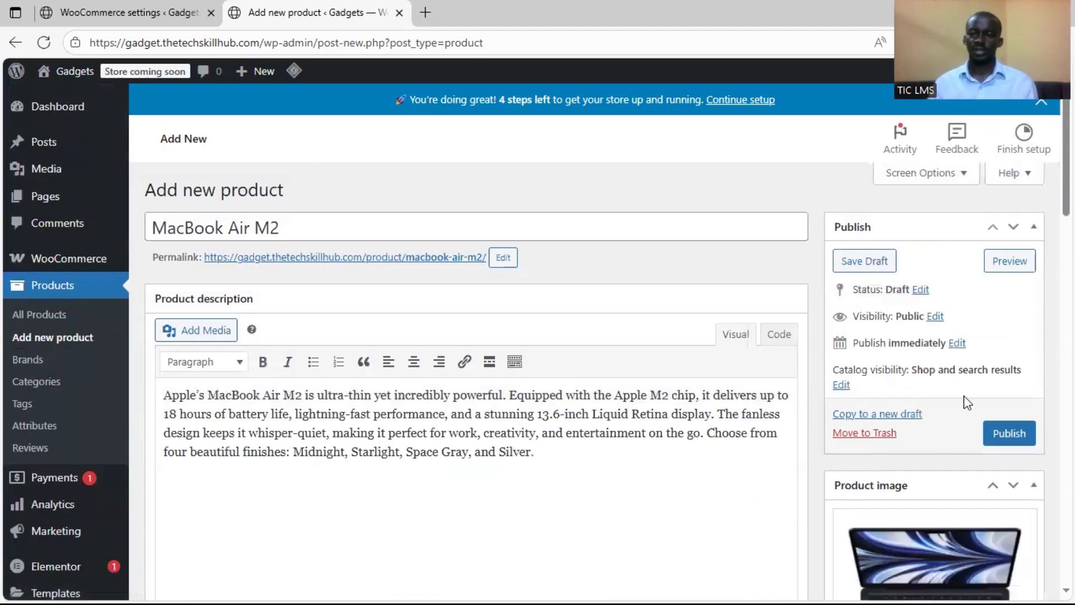
{"action": "left_click", "coordinate": [1005, 433]}
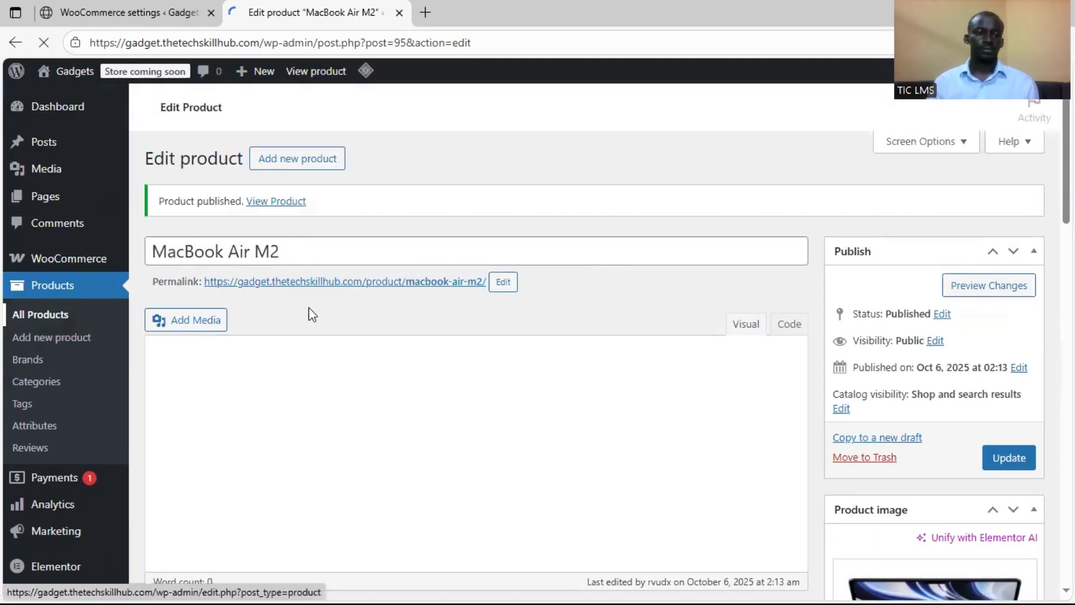
Start a new product and name it Dell XPS 15
{"action": "left_click", "coordinate": [66, 340]}
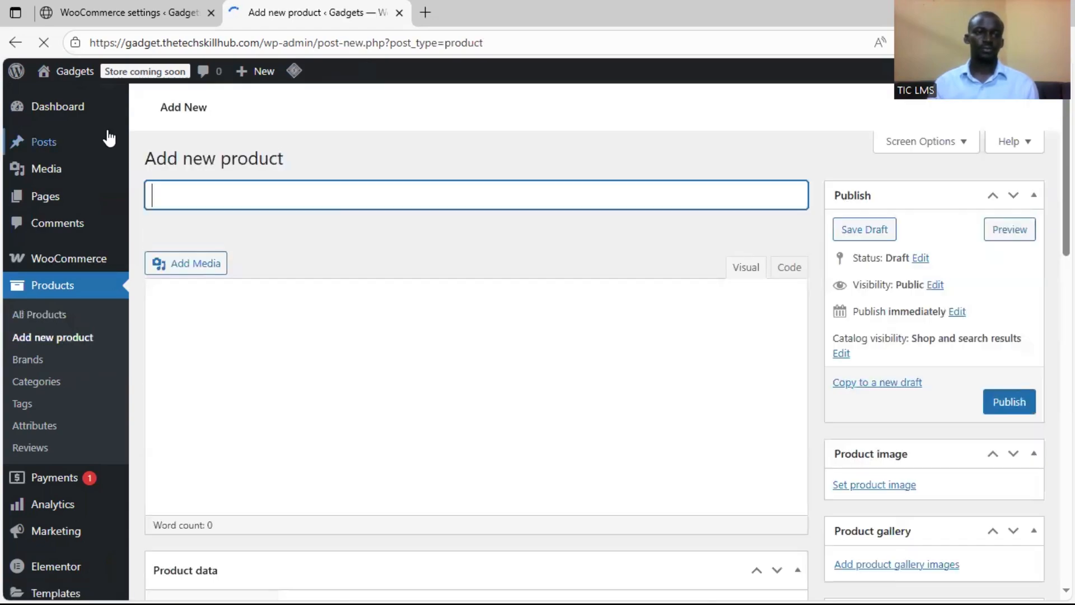
{"action": "mouse_move", "coordinate": [84, 78]}
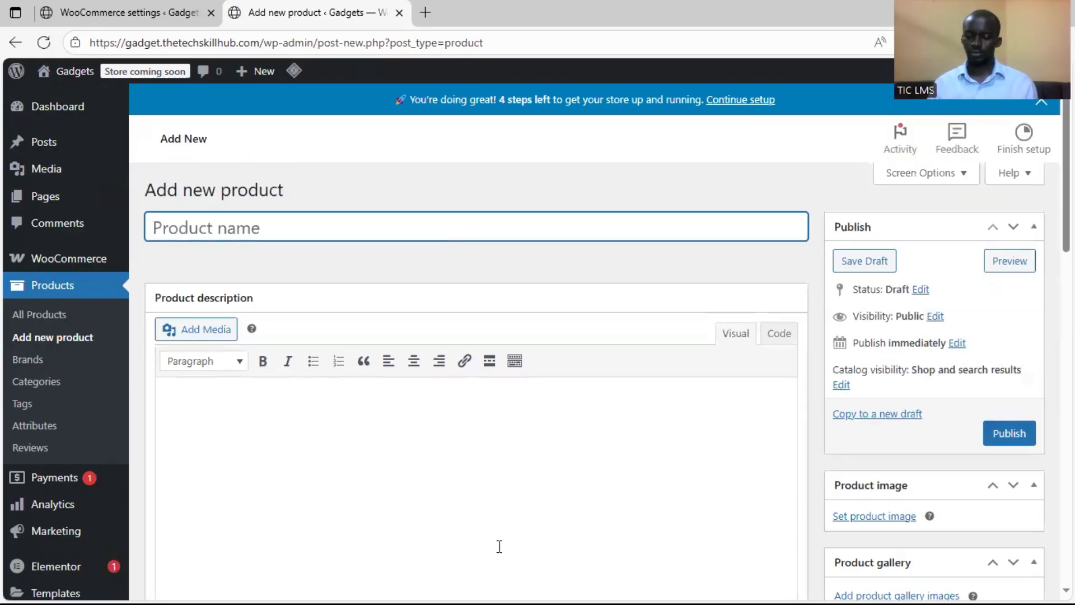
{"action": "key", "text": "super"}
{"action": "left_click", "coordinate": [567, 218]}
{"action": "type", "text": "Dell"}
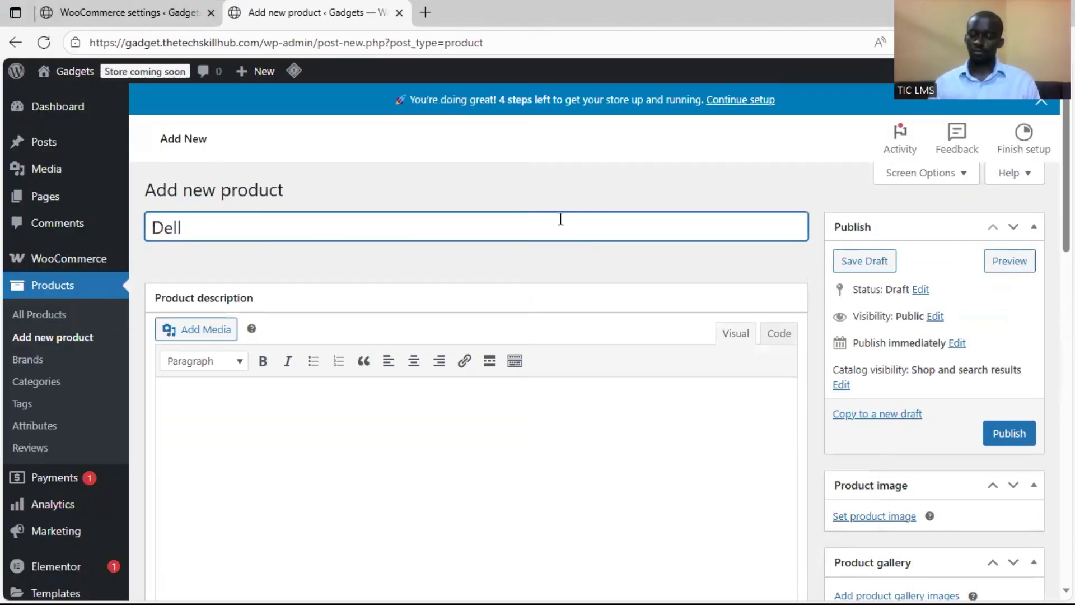
{"action": "type", "text": " XPS 15"}
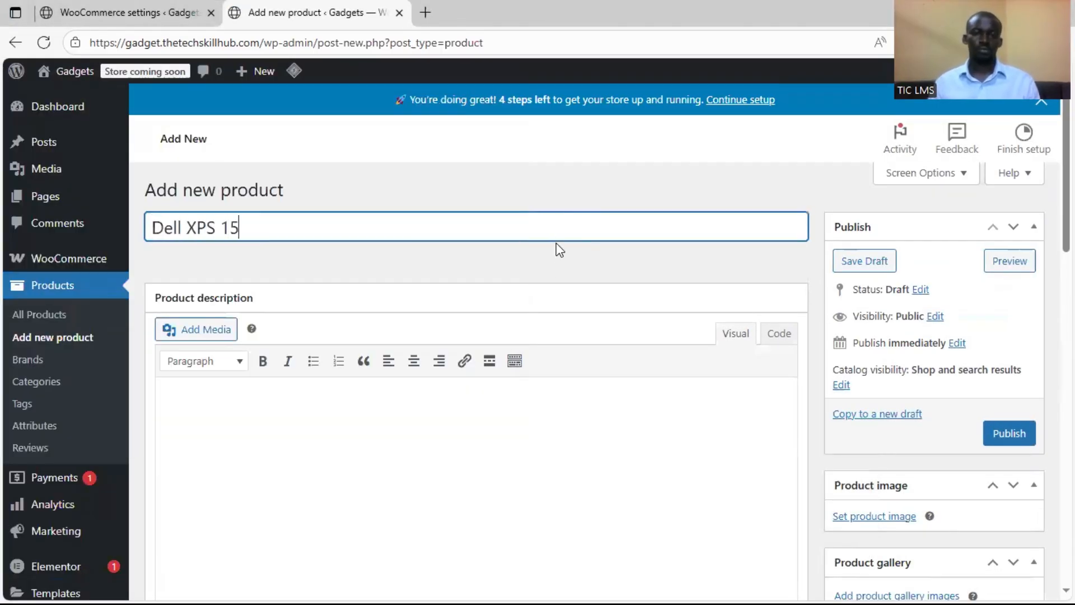
Set the Dell XPS 15's regular price to 9140000
{"action": "scroll", "coordinate": [561, 241], "scroll_direction": "down", "scroll_amount": 5}
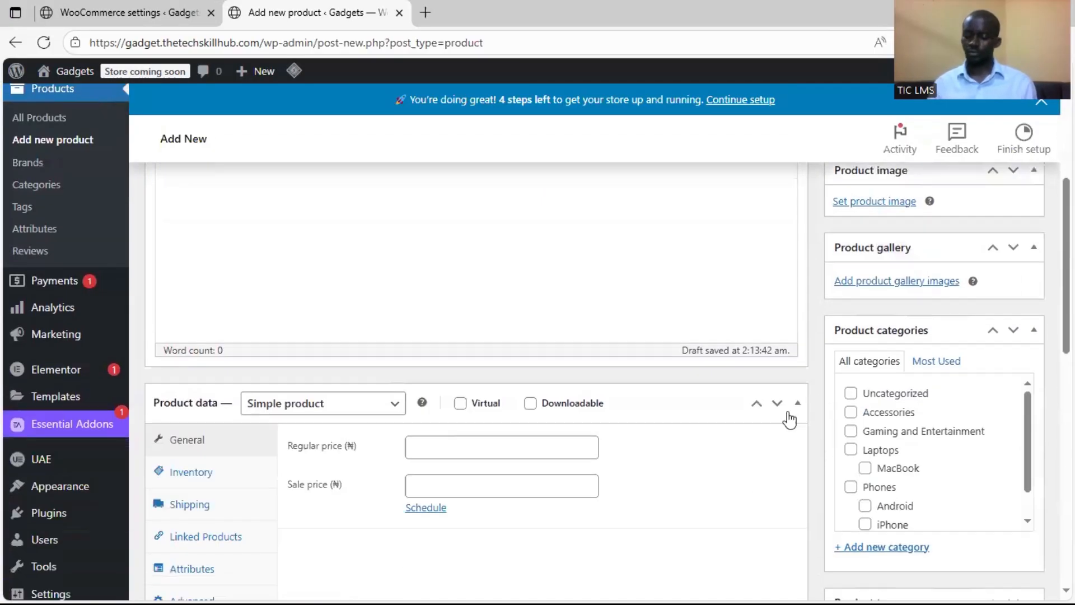
{"action": "left_click", "coordinate": [451, 370]}
{"action": "type", "text": "9140000"}
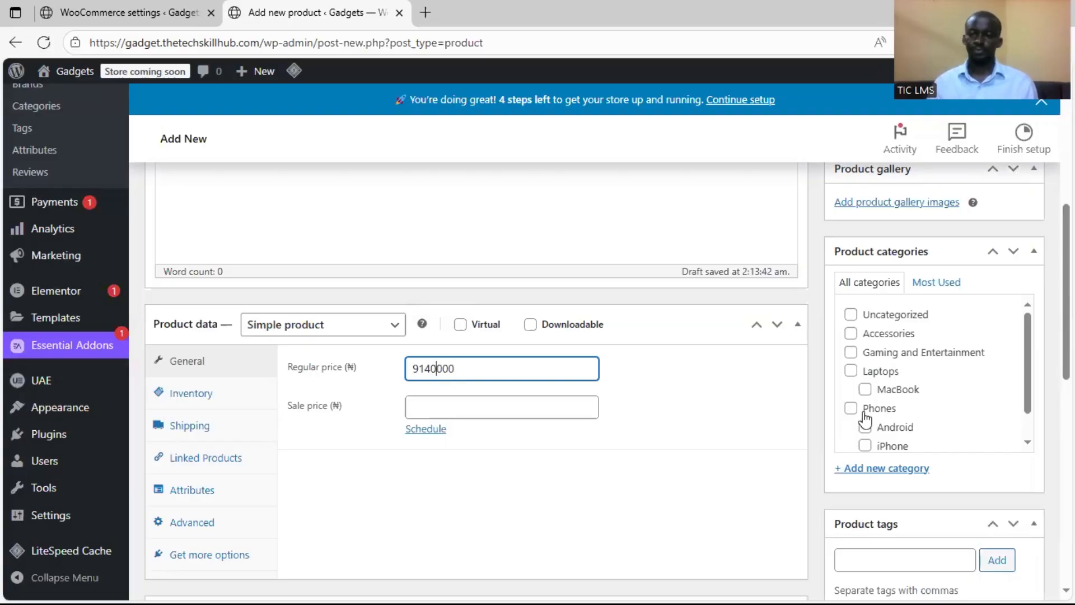
Create a Dell product category under the parent category Laptops for the Dell XPS 15
{"action": "scroll", "coordinate": [864, 403], "scroll_direction": "down", "scroll_amount": 2}
{"action": "left_click", "coordinate": [891, 390]}
{"action": "type", "text": "Dell"}
{"action": "left_click", "coordinate": [896, 460]}
{"action": "left_click", "coordinate": [879, 308]}
{"action": "left_click", "coordinate": [884, 495]}
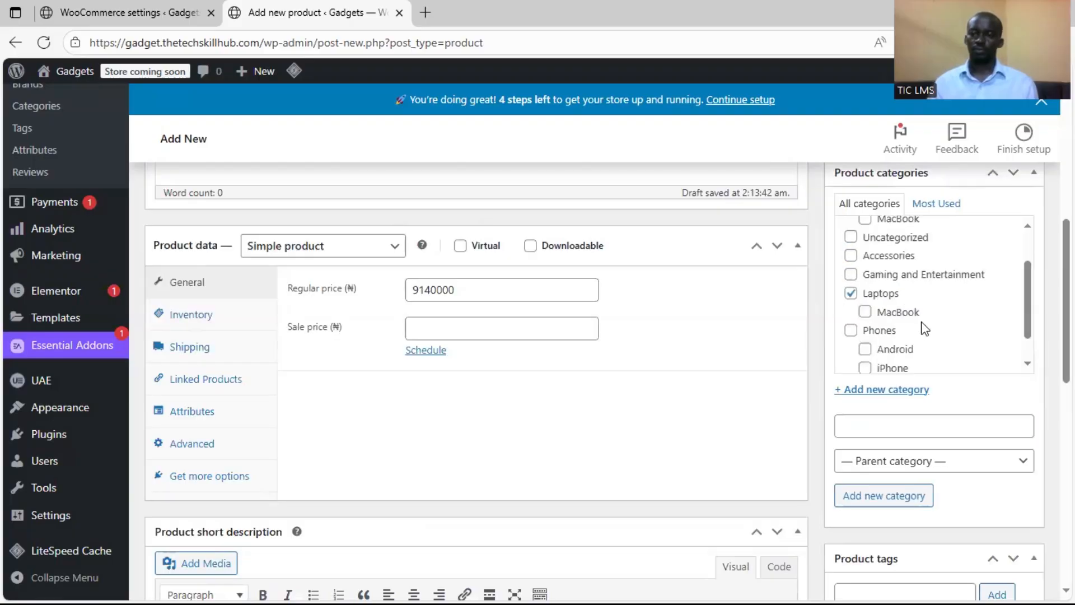
Review the Dell XPS 15's product categories and publish the product
{"action": "scroll", "coordinate": [890, 320], "scroll_direction": "down", "scroll_amount": 5}
{"action": "scroll", "coordinate": [823, 343], "scroll_direction": "up", "scroll_amount": 4}
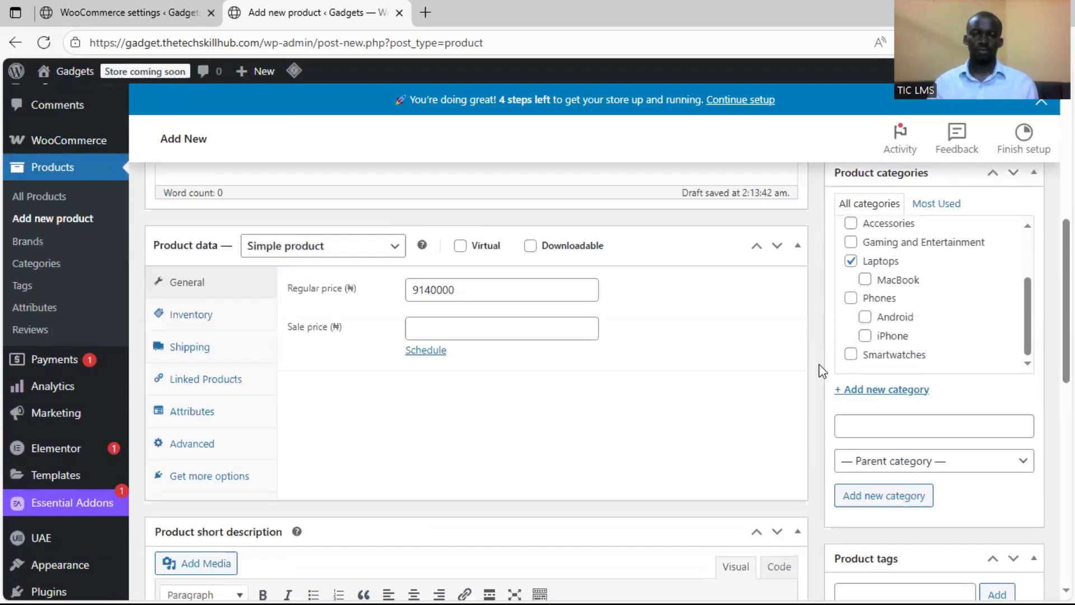
{"action": "scroll", "coordinate": [822, 371], "scroll_direction": "up", "scroll_amount": 10}
{"action": "scroll", "coordinate": [822, 371], "scroll_direction": "down", "scroll_amount": 14}
{"action": "scroll", "coordinate": [822, 371], "scroll_direction": "up", "scroll_amount": 12}
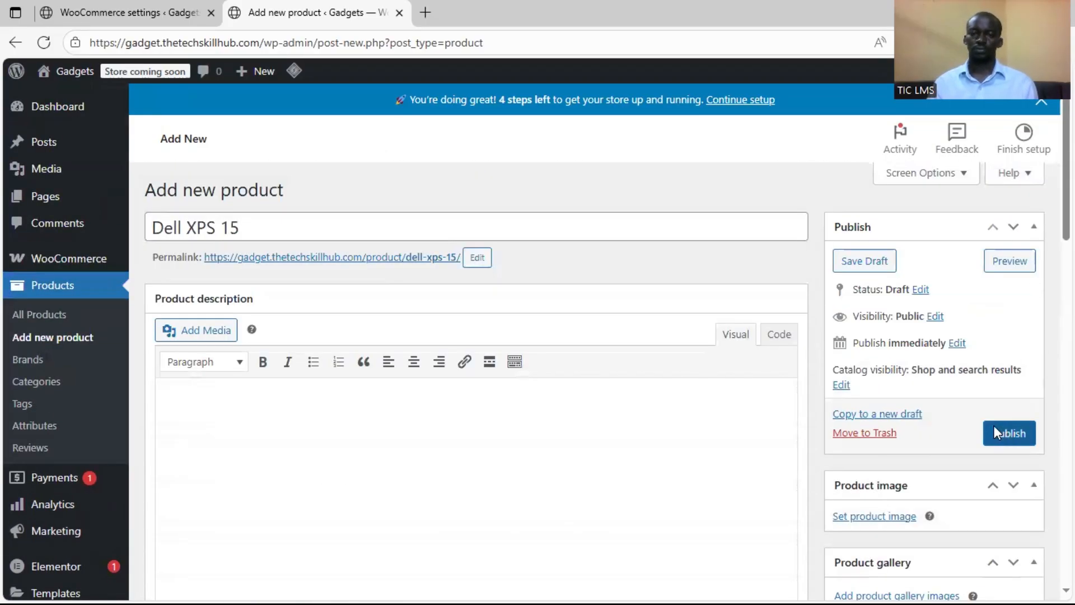
{"action": "left_click", "coordinate": [1008, 432]}
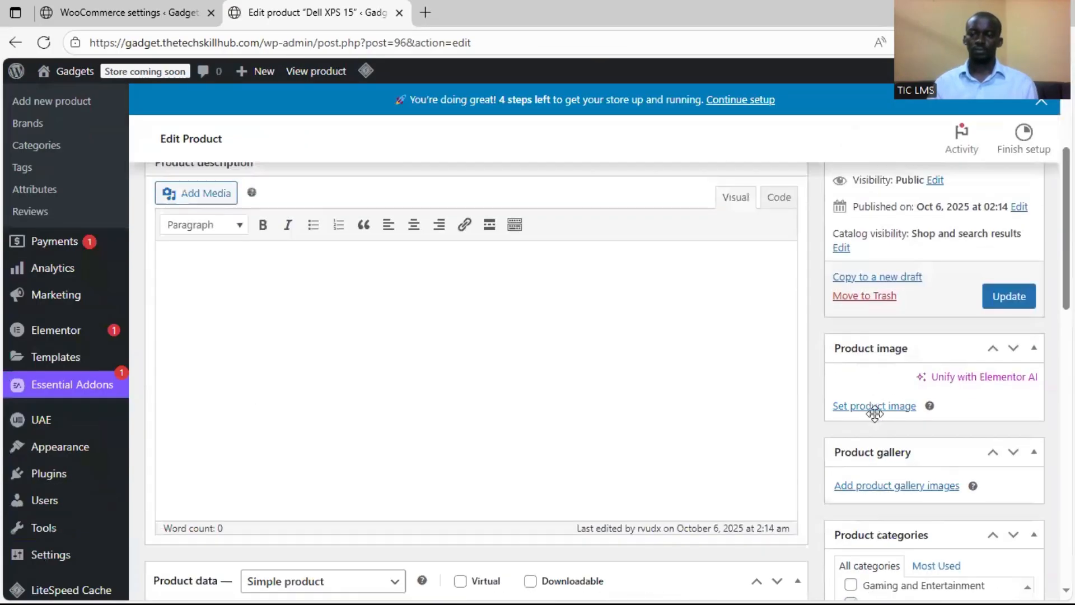
Set the black Dell laptop picture from the media library as the product image and update the product
{"action": "left_click", "coordinate": [878, 407]}
{"action": "left_click", "coordinate": [739, 370]}
{"action": "left_click", "coordinate": [984, 554]}
{"action": "left_click", "coordinate": [1008, 293]}
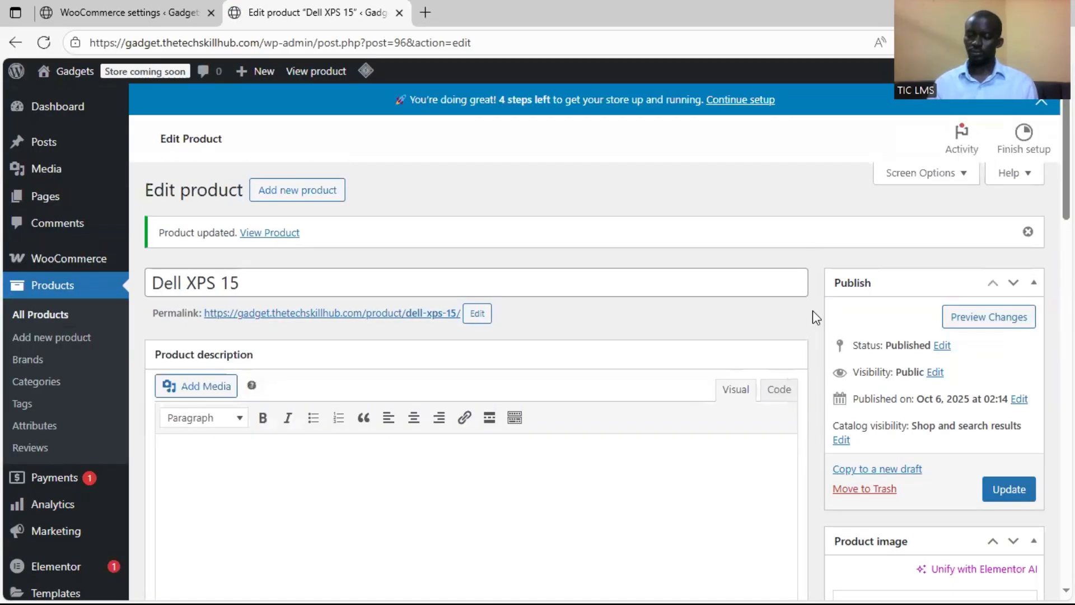
Start a new product and name it Apple AirPods Pro (2nd Gen), copying the name from the Word document
{"action": "left_click", "coordinate": [298, 190]}
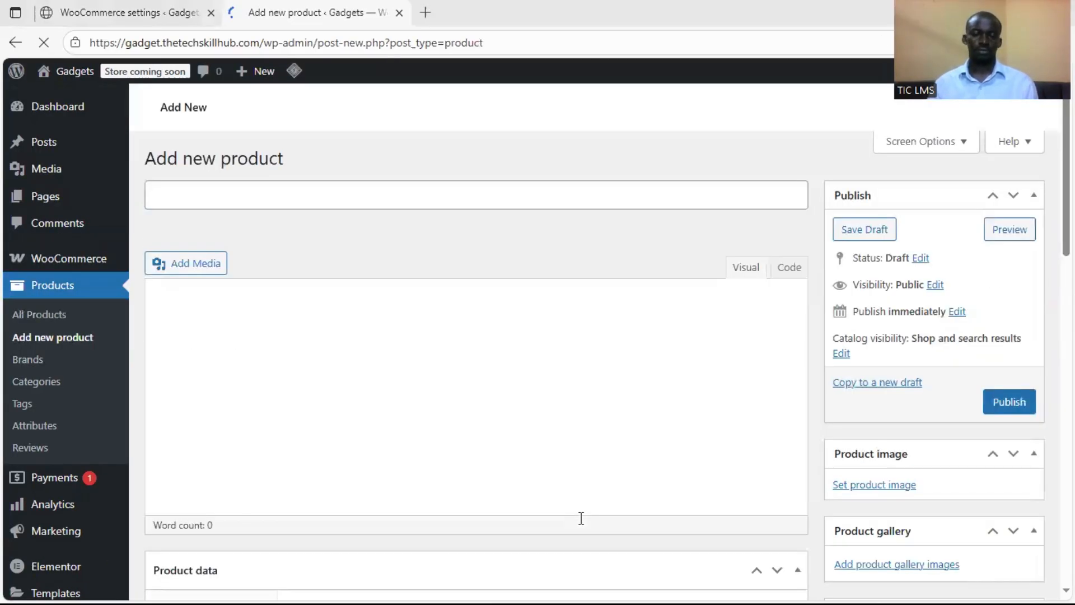
{"action": "key", "text": "alt+Tab"}
{"action": "scroll", "coordinate": [303, 449], "scroll_direction": "down", "scroll_amount": 4}
{"action": "left_click_drag", "start_coordinate": [36, 223], "coordinate": [191, 223]}
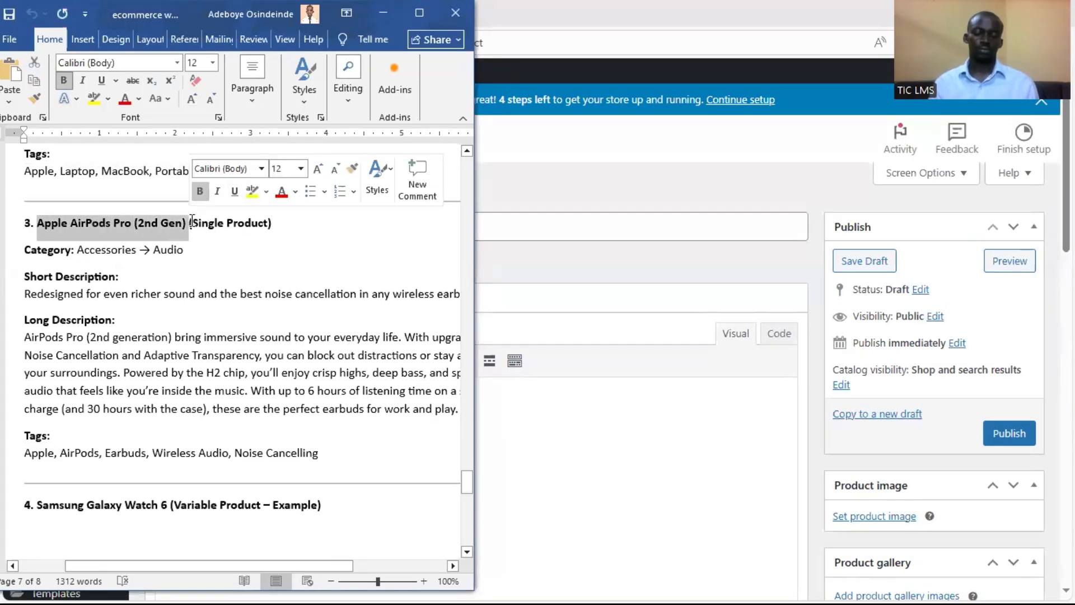
{"action": "key", "text": "ctrl+c"}
{"action": "key", "text": "alt+Tab"}
{"action": "left_click", "coordinate": [531, 226]}
{"action": "key", "text": "ctrl+v"}
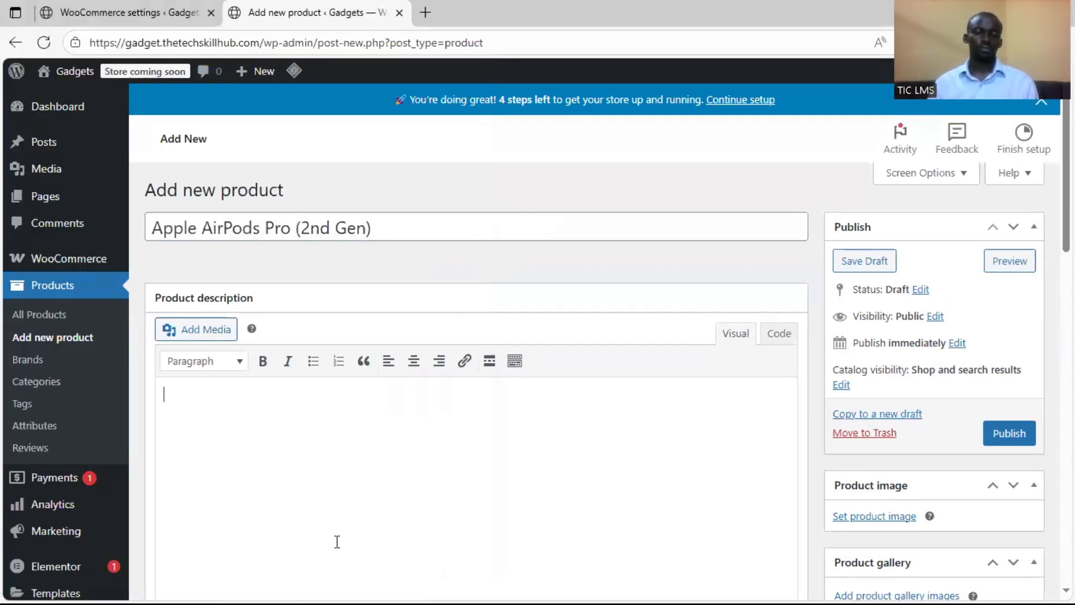
Copy the AirPods Pro short description from the Word document into the product short description
{"action": "key", "text": "super"}
{"action": "key", "text": "alt+Tab"}
{"action": "left_click_drag", "start_coordinate": [23, 293], "coordinate": [457, 295]}
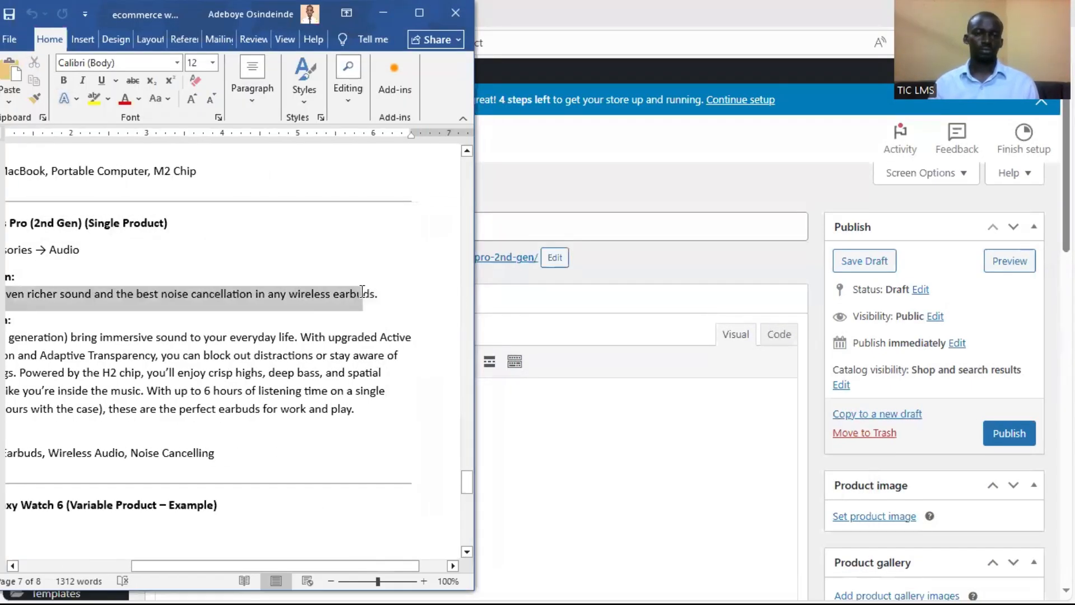
{"action": "right_click", "coordinate": [361, 287]}
{"action": "left_click", "coordinate": [396, 347]}
{"action": "key", "text": "alt+Tab"}
{"action": "scroll", "coordinate": [281, 421], "scroll_direction": "down", "scroll_amount": 5}
{"action": "left_click", "coordinate": [281, 421]}
{"action": "key", "text": "ctrl+v"}
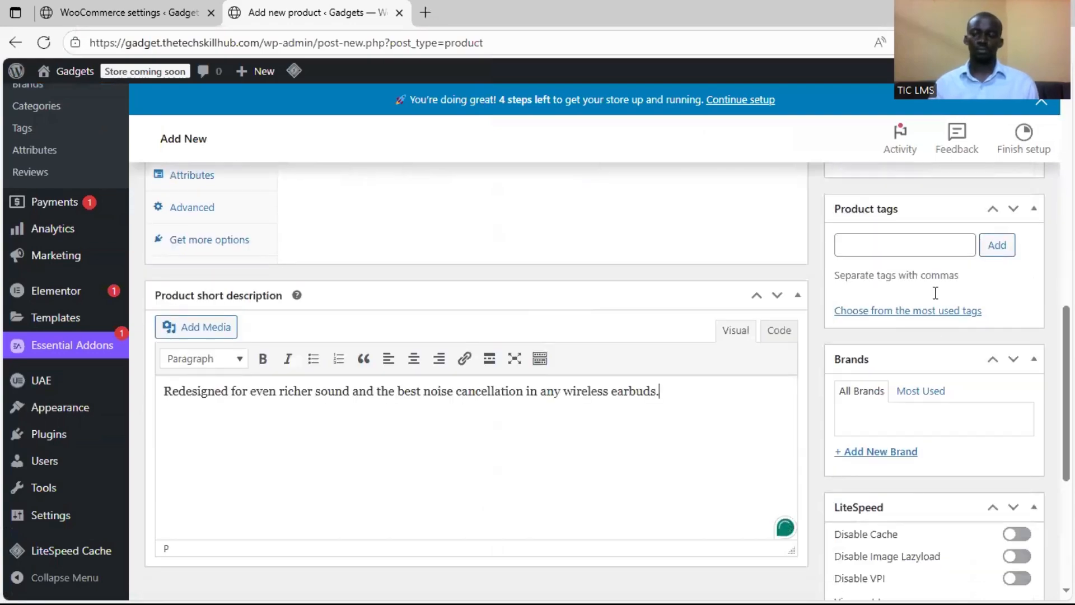
Create an Audio product category under the parent category Accessories for the AirPods Pro
{"action": "scroll", "coordinate": [905, 326], "scroll_direction": "up", "scroll_amount": 5}
{"action": "left_click", "coordinate": [896, 468]}
{"action": "type", "text": "Audio"}
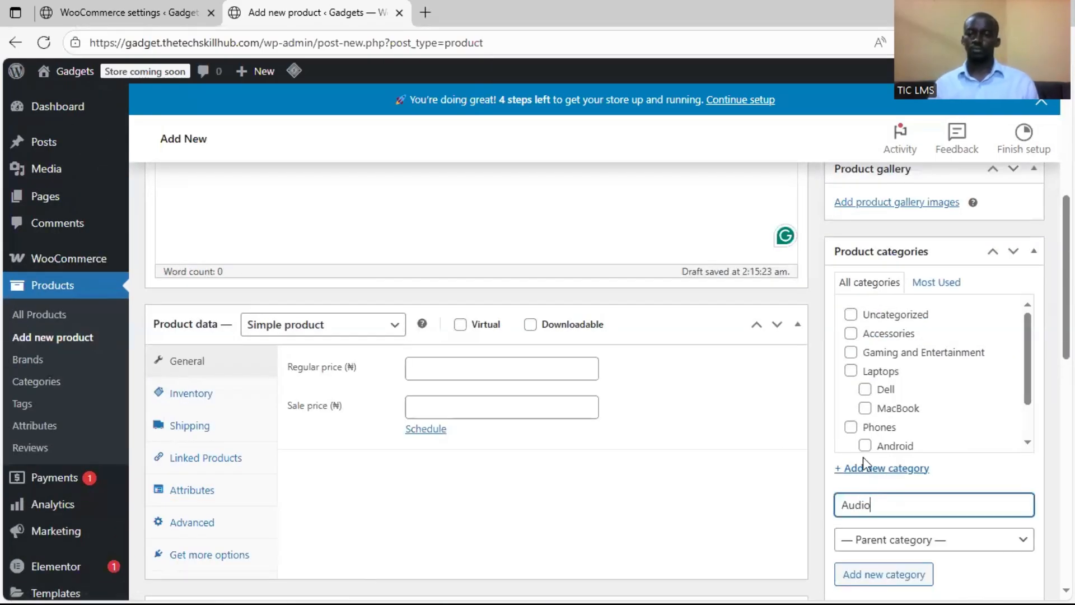
{"action": "scroll", "coordinate": [866, 347], "scroll_direction": "down", "scroll_amount": 1}
{"action": "scroll", "coordinate": [878, 477], "scroll_direction": "down", "scroll_amount": 1}
{"action": "left_click", "coordinate": [896, 464]}
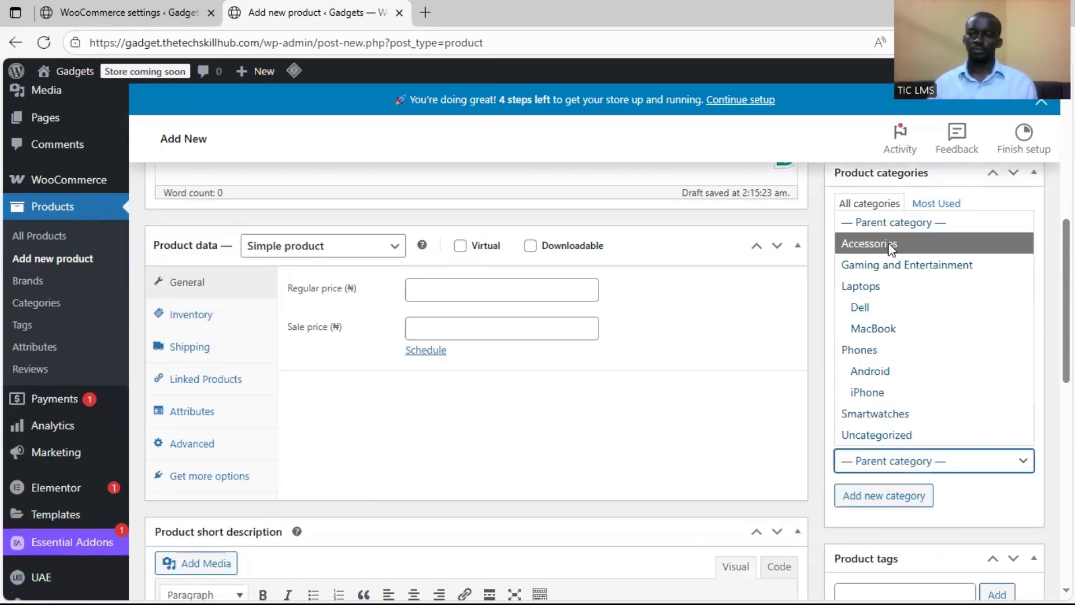
{"action": "left_click", "coordinate": [888, 243]}
{"action": "scroll", "coordinate": [1000, 407], "scroll_direction": "up", "scroll_amount": 3}
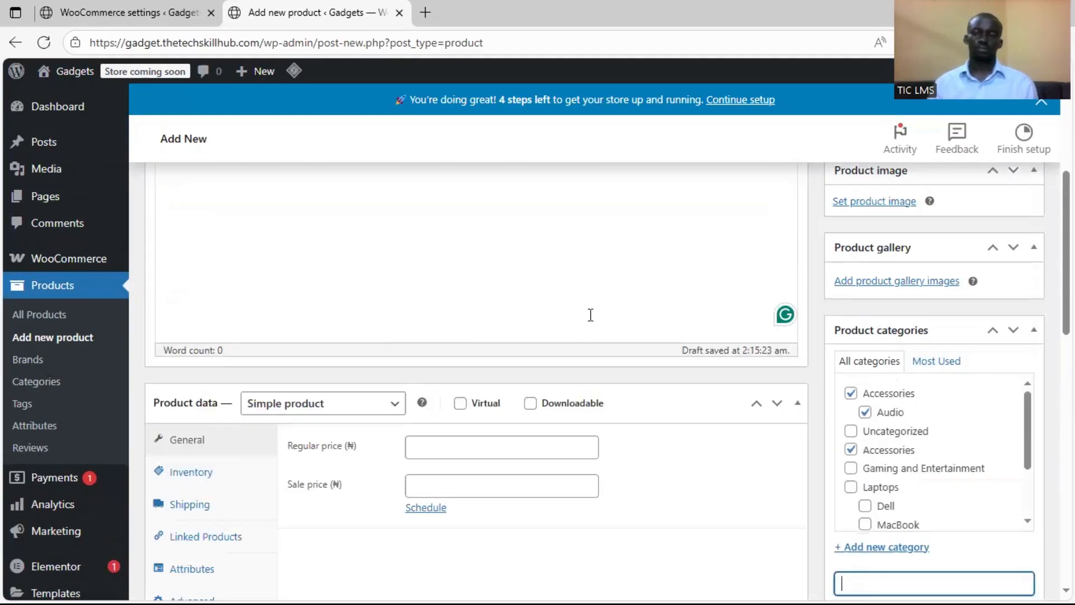
Copy the AirPods Pro long description from the Word document into the main product description
{"action": "scroll", "coordinate": [591, 315], "scroll_direction": "up", "scroll_amount": 4}
{"action": "scroll", "coordinate": [644, 496], "scroll_direction": "down", "scroll_amount": 1}
{"action": "key", "text": "super"}
{"action": "left_click", "coordinate": [670, 589]}
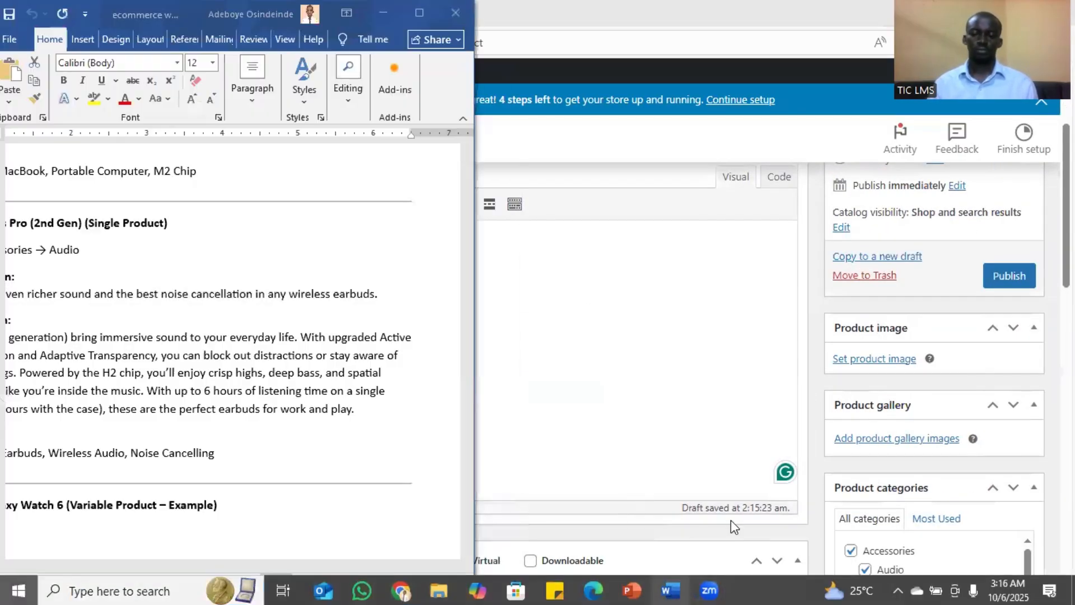
{"action": "left_click_drag", "start_coordinate": [127, 16], "coordinate": [176, 16]}
{"action": "double_click", "coordinate": [168, 14]}
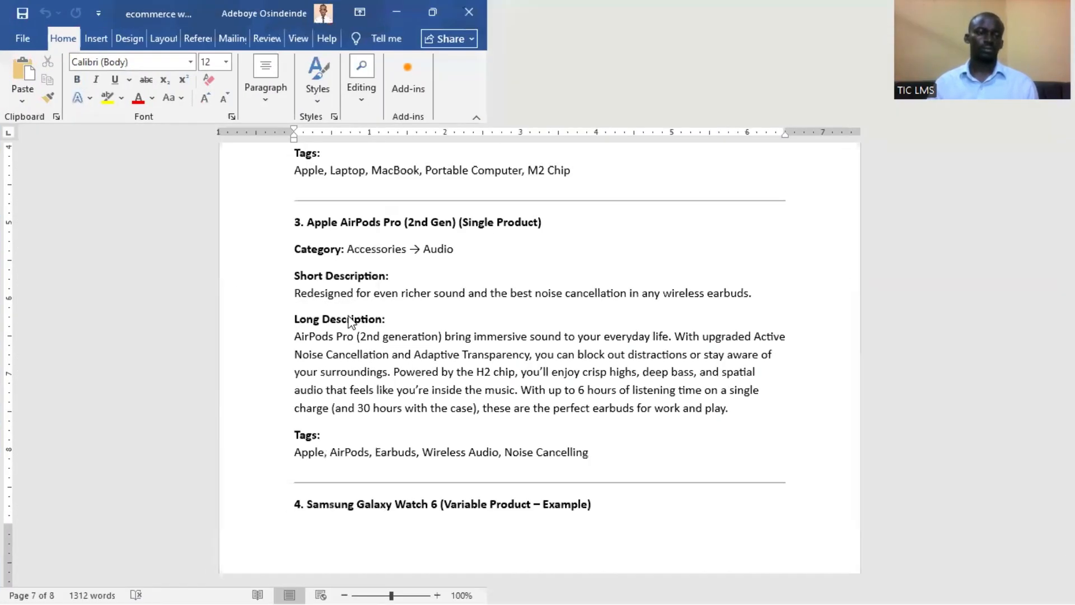
{"action": "double_click", "coordinate": [714, 14]}
{"action": "left_click", "coordinate": [146, 261]}
{"action": "key", "text": "shift+Down"}
{"action": "key", "text": "shift+Down"}
{"action": "key", "text": "shift+Down"}
{"action": "key", "text": "shift+Down"}
{"action": "key", "text": "shift+Down"}
{"action": "left_click", "coordinate": [519, 279]}
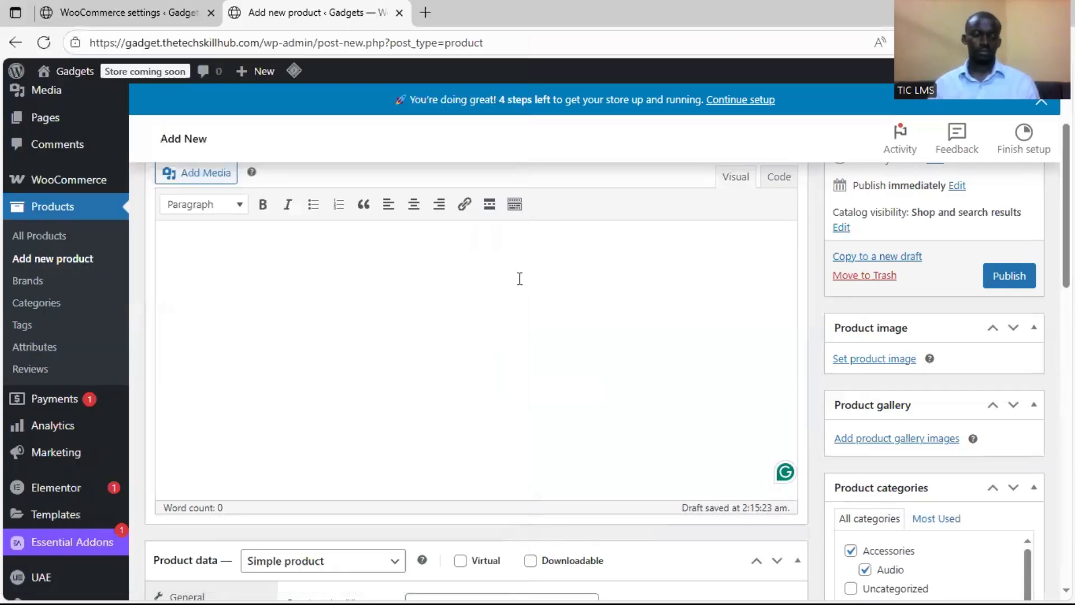
{"action": "key", "text": "ctrl+v"}
Copy the tags Apple, AirPods, Earbuds, Wireless Audio, Noise Cancelling from the Word document and add them as product tags
{"action": "key", "text": "alt+Tab"}
{"action": "left_click_drag", "start_coordinate": [440, 377], "coordinate": [155, 384]}
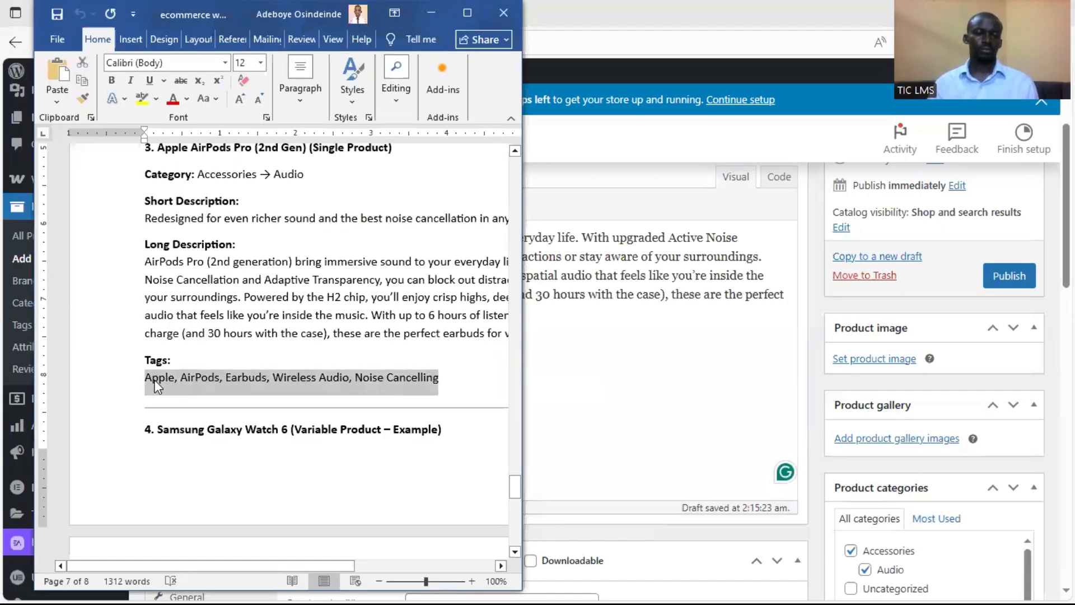
{"action": "key", "text": "alt+Tab"}
{"action": "scroll", "coordinate": [886, 469], "scroll_direction": "down", "scroll_amount": 5}
{"action": "scroll", "coordinate": [887, 469], "scroll_direction": "down", "scroll_amount": 4}
{"action": "left_click", "coordinate": [909, 349]}
{"action": "key", "text": "ctrl+v"}
{"action": "type", "text": ","}
{"action": "key", "text": "ctrl+a"}
{"action": "key", "text": "ctrl+x"}
{"action": "left_click", "coordinate": [873, 518]}
{"action": "key", "text": "ctrl+v"}
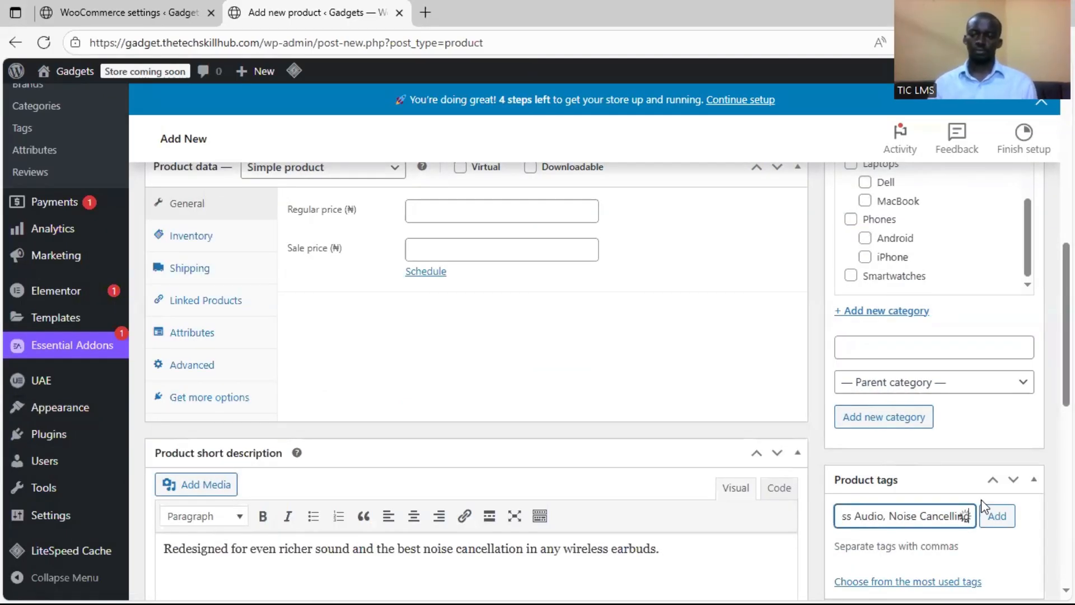
{"action": "key", "text": "Return"}
Set the AirPods Pro's regular price to 500000 and its sale price to 498000
{"action": "scroll", "coordinate": [873, 518], "scroll_direction": "down", "scroll_amount": 2}
{"action": "scroll", "coordinate": [518, 344], "scroll_direction": "up", "scroll_amount": 3}
{"action": "left_click", "coordinate": [499, 297]}
{"action": "type", "text": "500000"}
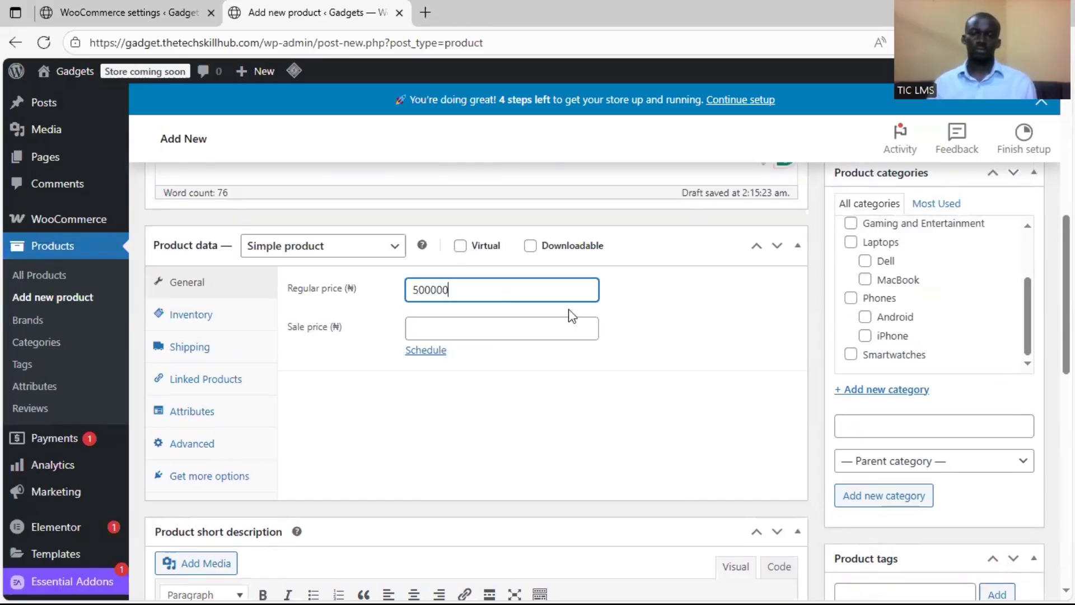
{"action": "left_click", "coordinate": [508, 325]}
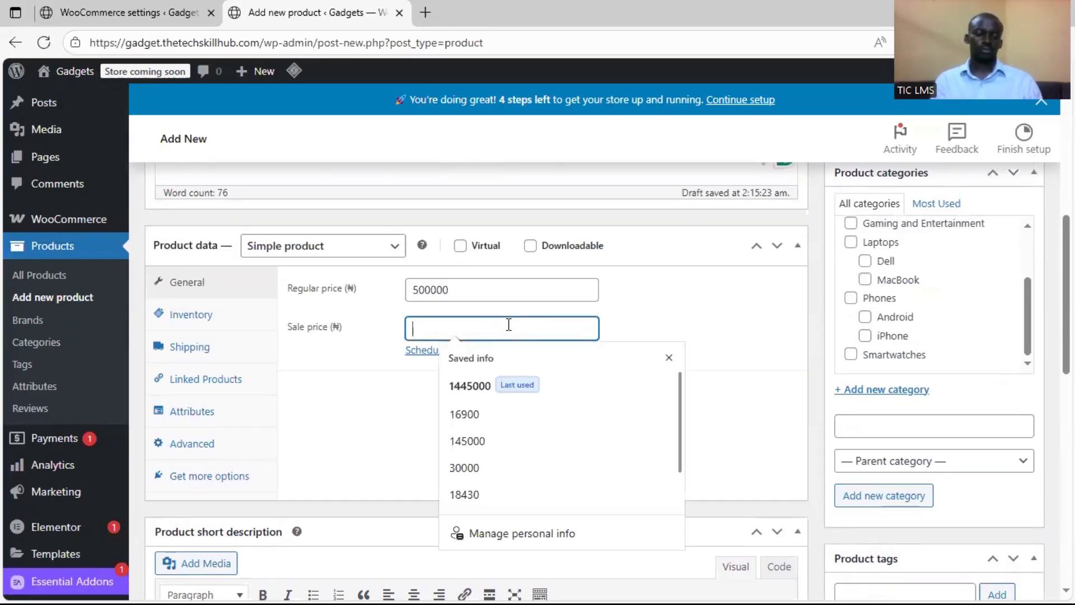
{"action": "type", "text": "498000"}
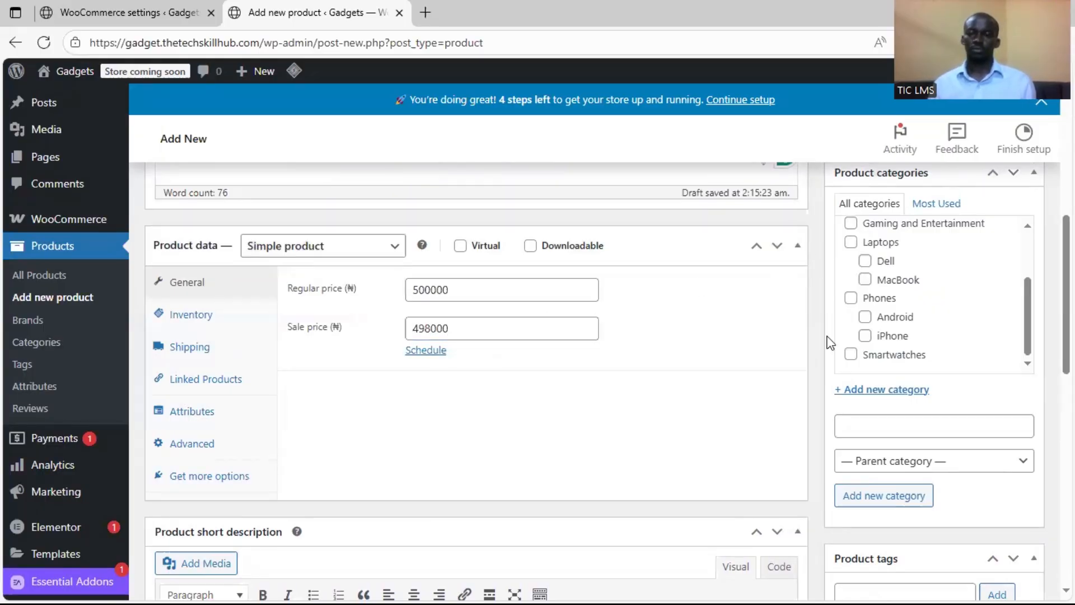
Set the white AirPods picture from the media library as the product image and publish the AirPods Pro product
{"action": "scroll", "coordinate": [814, 403], "scroll_direction": "up", "scroll_amount": 8}
{"action": "left_click", "coordinate": [885, 435]}
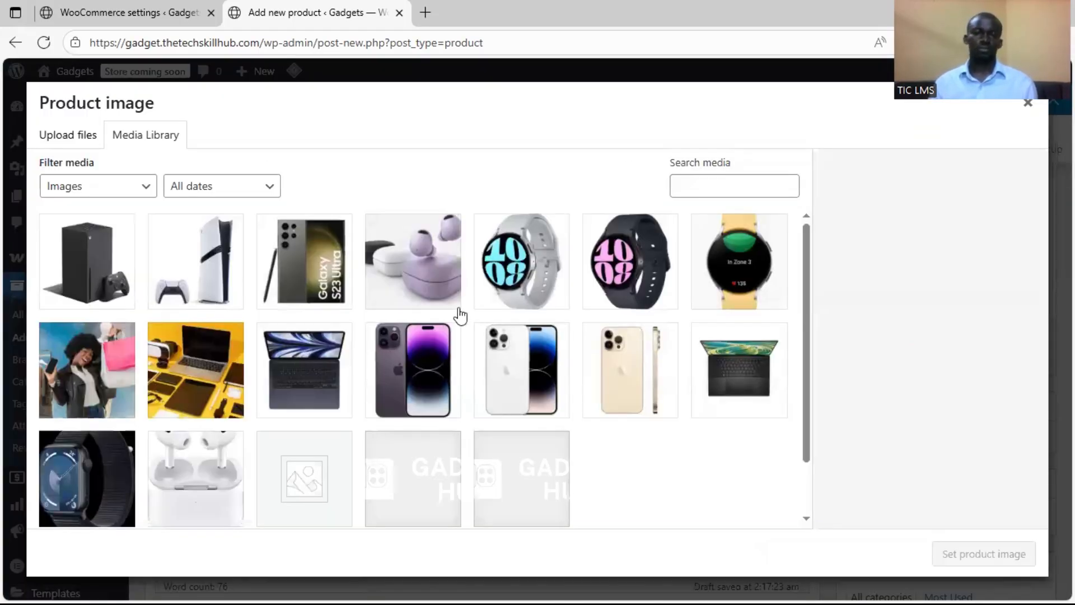
{"action": "left_click", "coordinate": [207, 472]}
{"action": "left_click", "coordinate": [984, 553]}
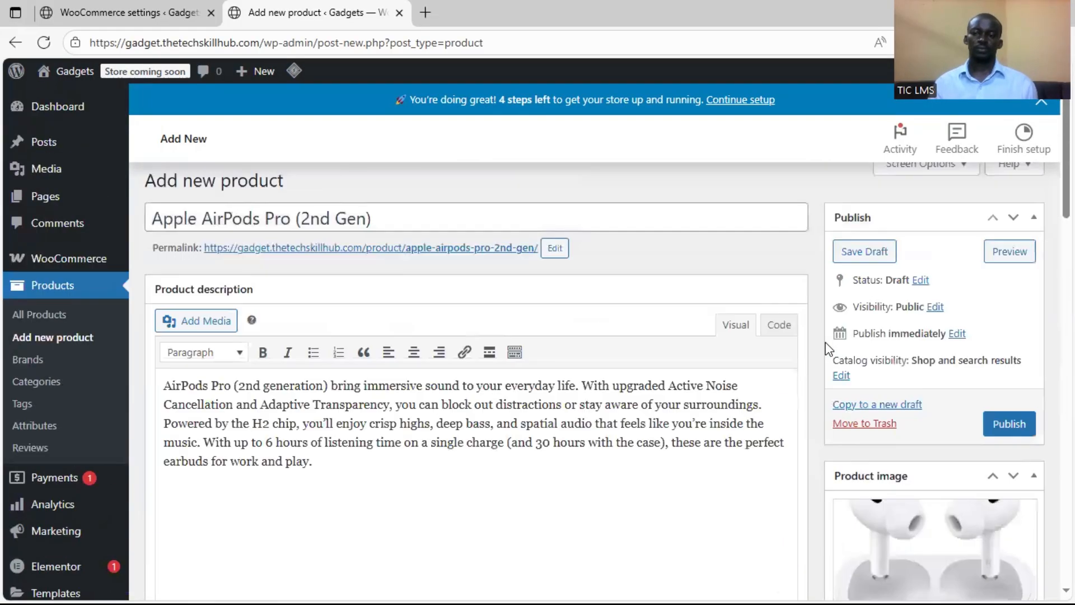
{"action": "scroll", "coordinate": [828, 349], "scroll_direction": "down", "scroll_amount": 2}
{"action": "left_click", "coordinate": [1009, 310]}
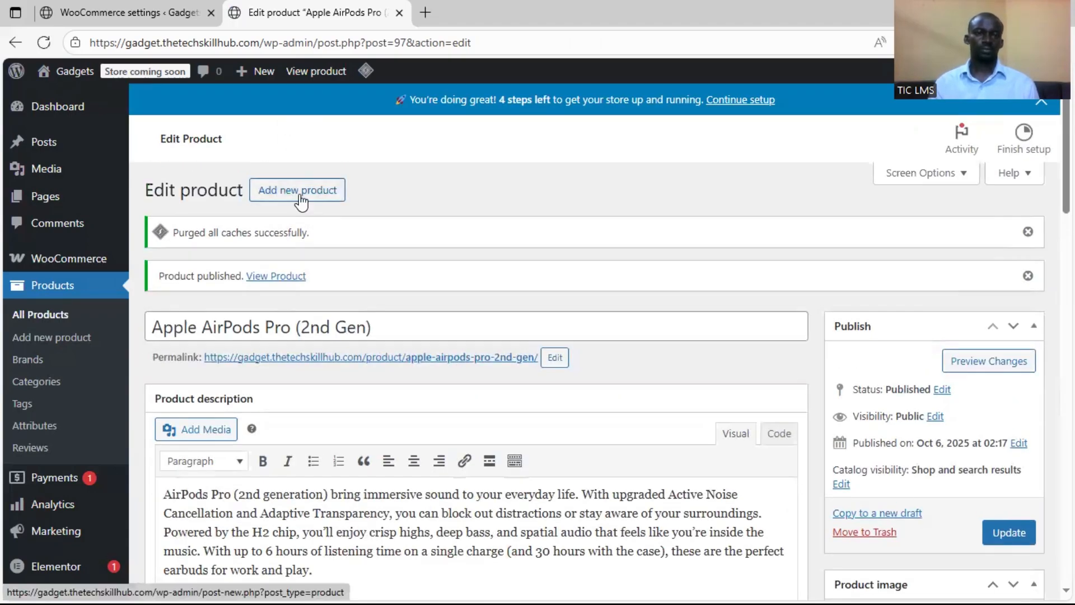
Start a new product and name it Samsung Galaxy Buds 2 Pro
{"action": "left_click", "coordinate": [297, 188]}
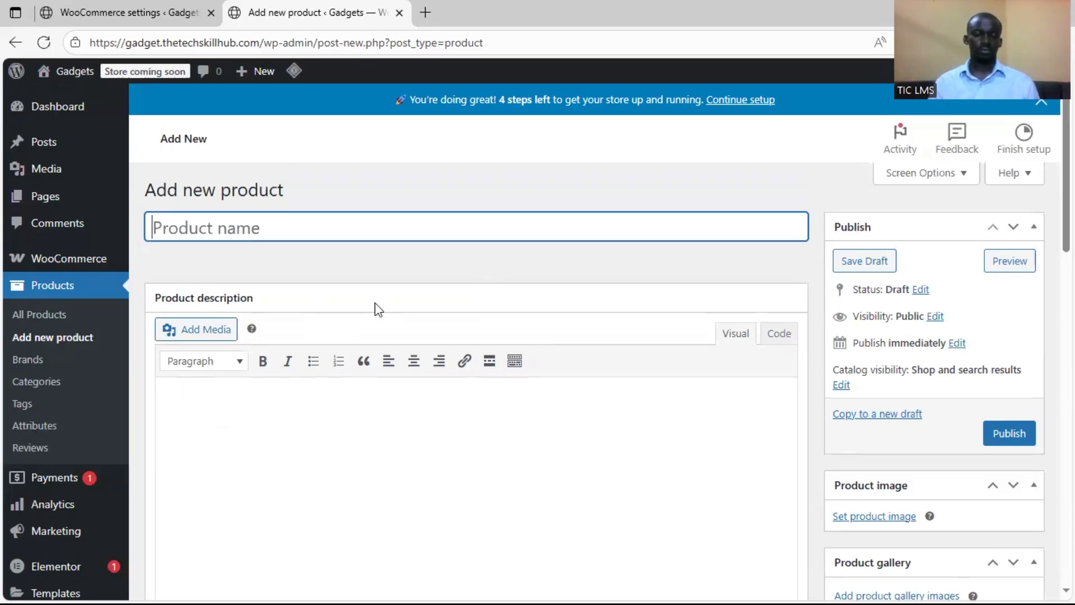
{"action": "key", "text": "super"}
{"action": "key", "text": "super"}
{"action": "key", "text": "super"}
{"action": "left_click", "coordinate": [670, 589]}
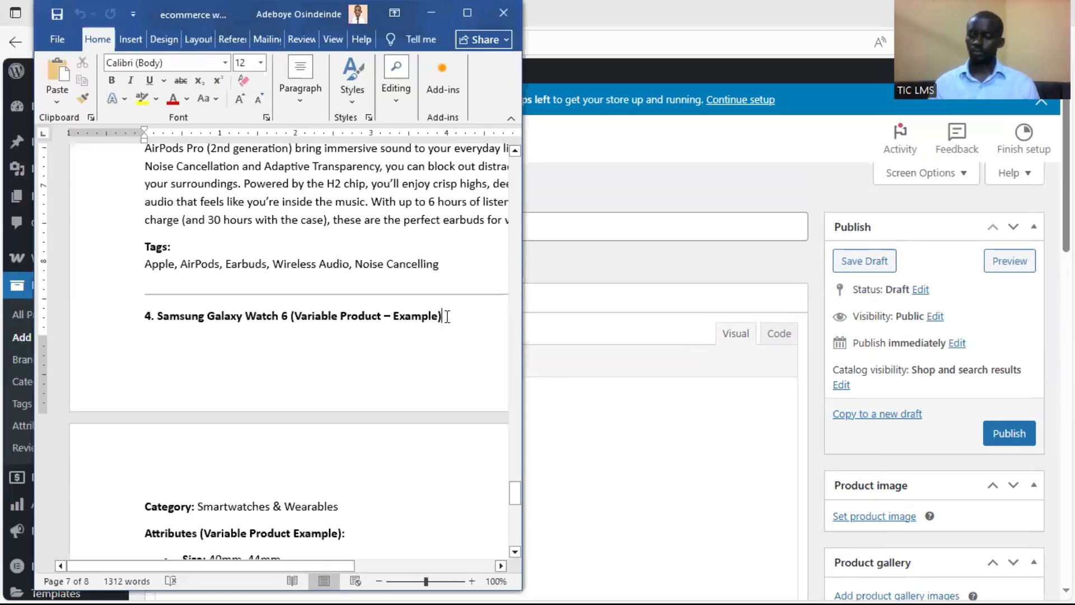
{"action": "left_click", "coordinate": [540, 227]}
{"action": "type", "text": "Samsu"}
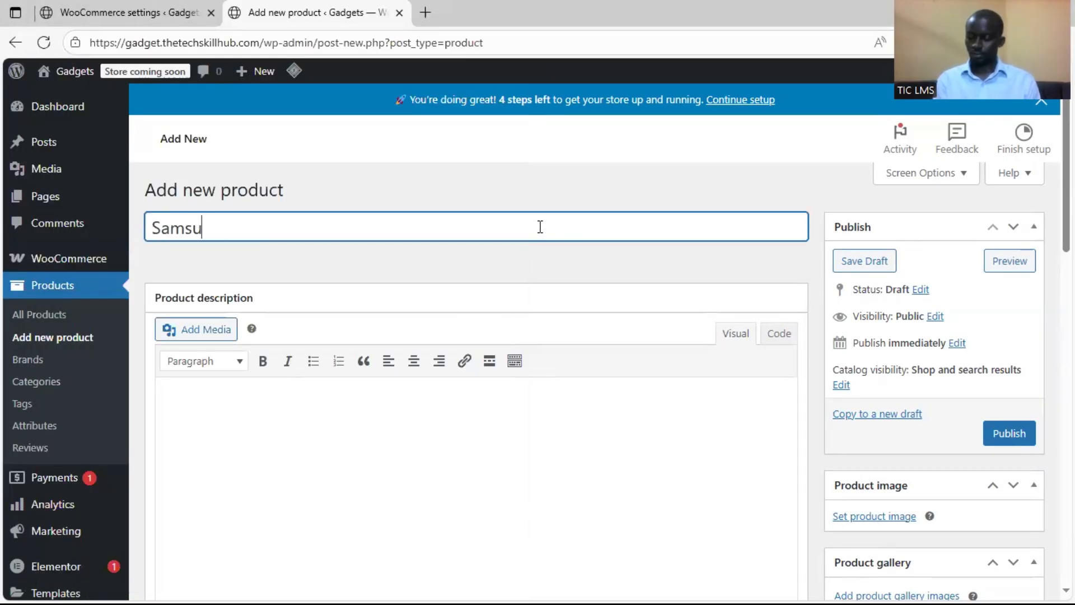
{"action": "type", "text": "ng Galaxy Buds 2 Pro"}
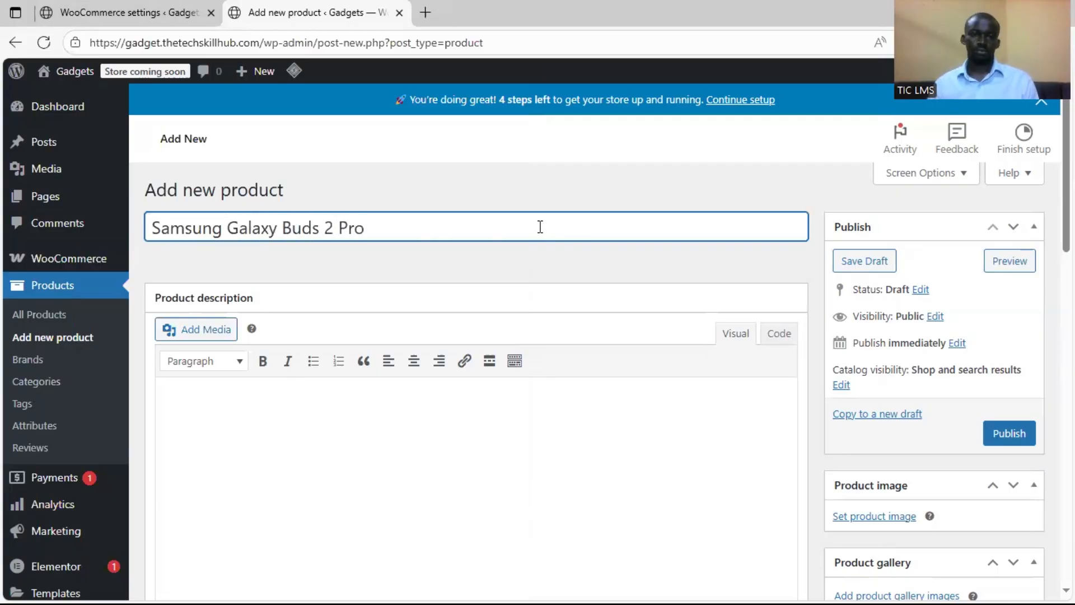
Set the purple earbuds picture from the media library as the product image and set the regular price to 175000
{"action": "scroll", "coordinate": [788, 271], "scroll_direction": "down", "scroll_amount": 5}
{"action": "left_click", "coordinate": [874, 280]}
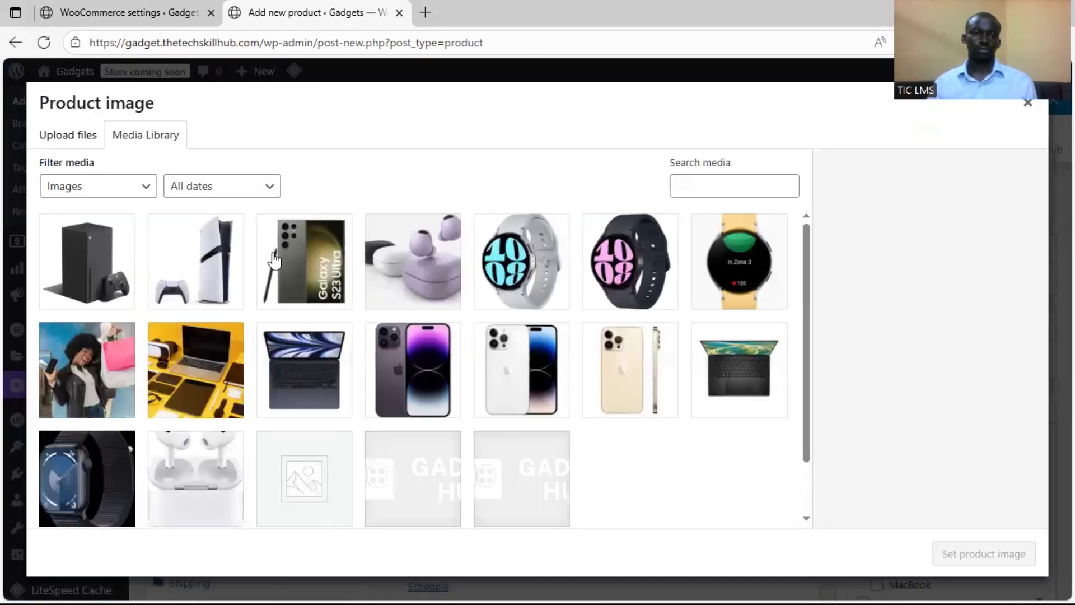
{"action": "left_click", "coordinate": [413, 261]}
{"action": "left_click", "coordinate": [977, 553]}
{"action": "left_click", "coordinate": [424, 367]}
{"action": "type", "text": "175000"}
{"action": "scroll", "coordinate": [516, 407], "scroll_direction": "down", "scroll_amount": 3}
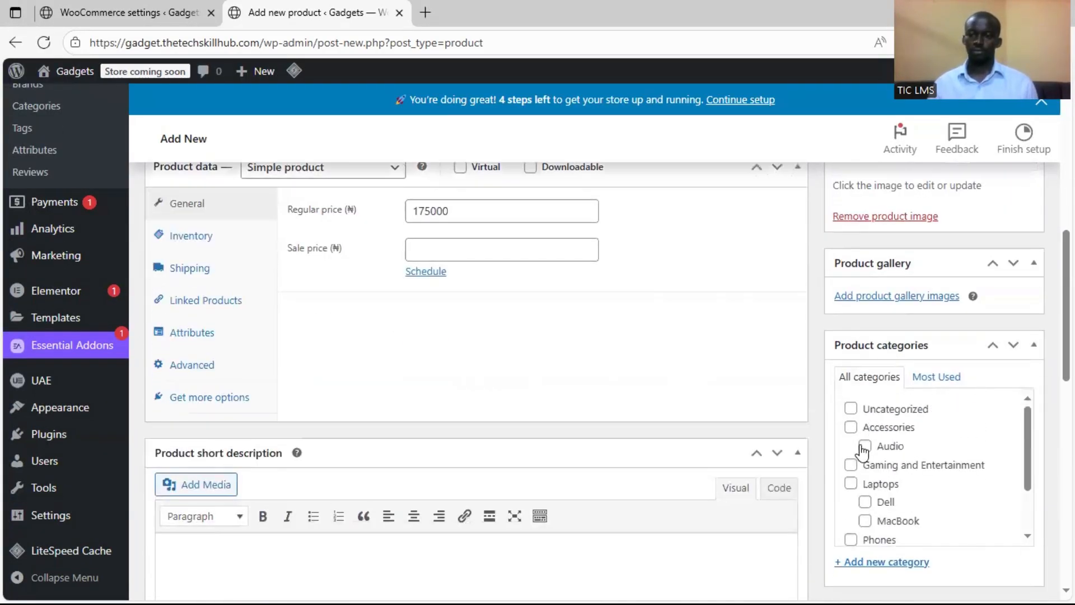
Add the most used tags Wireless Audio and Earbuds to the Galaxy Buds 2 Pro and publish the product
{"action": "scroll", "coordinate": [959, 461], "scroll_direction": "down", "scroll_amount": 2}
{"action": "scroll", "coordinate": [837, 448], "scroll_direction": "down", "scroll_amount": 3}
{"action": "scroll", "coordinate": [815, 334], "scroll_direction": "down", "scroll_amount": 4}
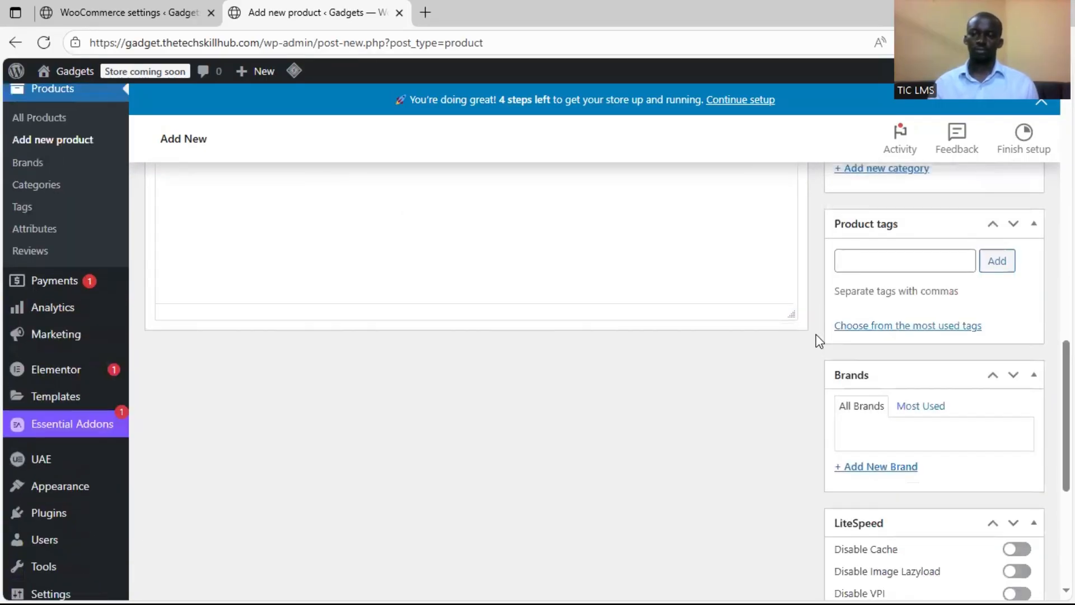
{"action": "left_click", "coordinate": [864, 264]}
{"action": "left_click", "coordinate": [816, 314]}
{"action": "scroll", "coordinate": [816, 315], "scroll_direction": "up", "scroll_amount": 2}
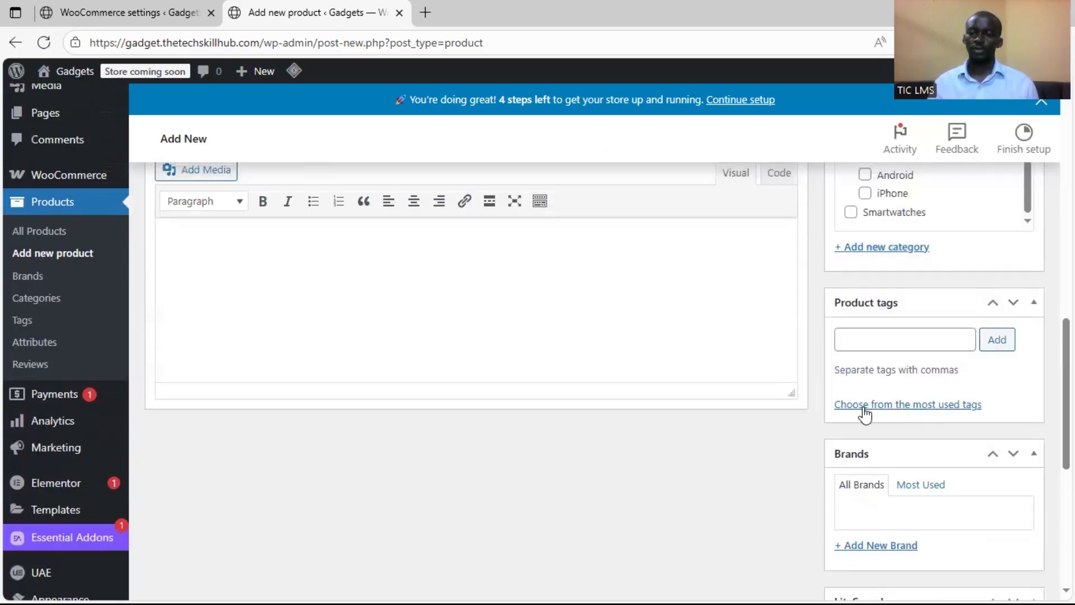
{"action": "left_click", "coordinate": [907, 406]}
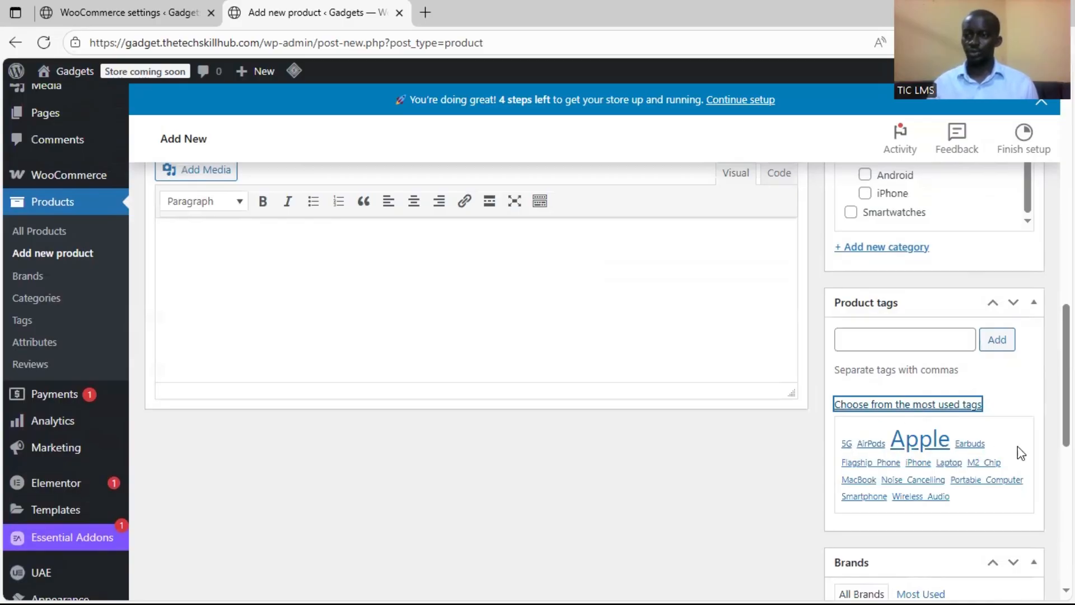
{"action": "left_click", "coordinate": [922, 497]}
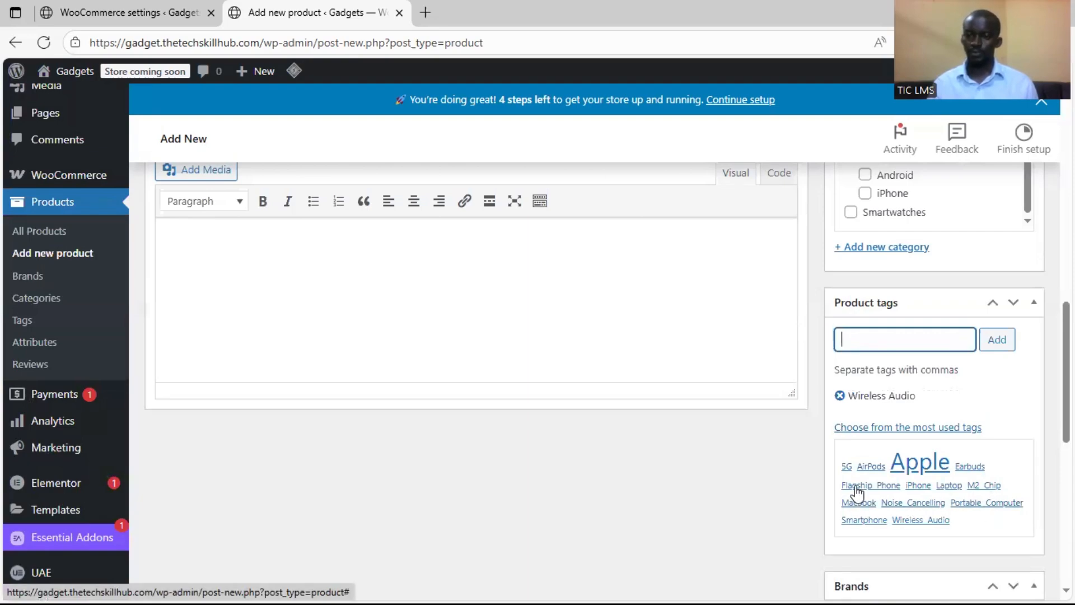
{"action": "left_click", "coordinate": [870, 470]}
{"action": "left_click", "coordinate": [930, 396]}
{"action": "left_click", "coordinate": [967, 467]}
{"action": "scroll", "coordinate": [828, 355], "scroll_direction": "up", "scroll_amount": 15}
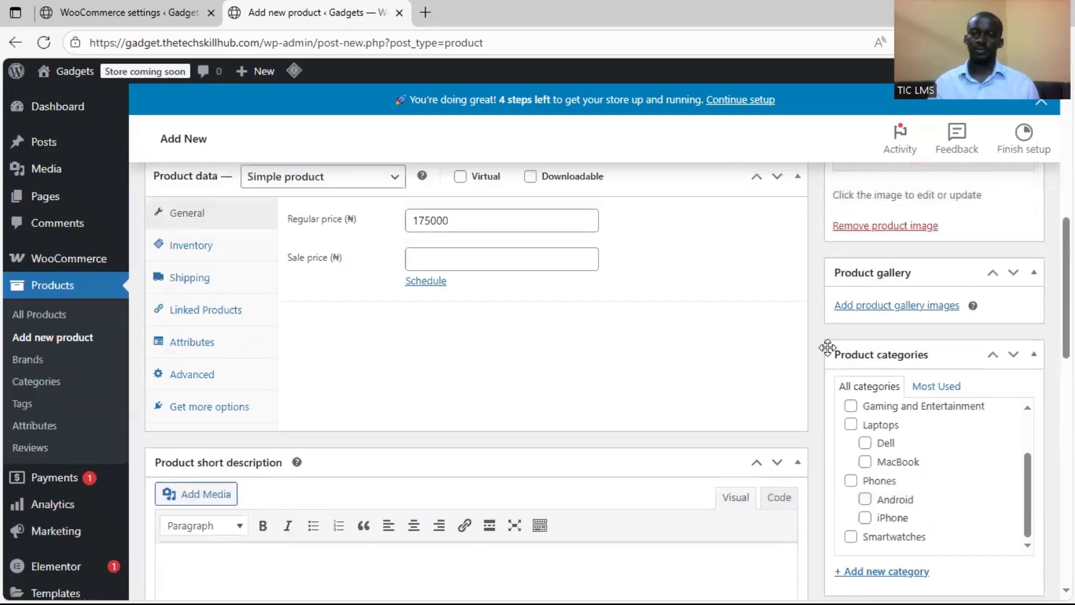
{"action": "left_click", "coordinate": [1002, 431]}
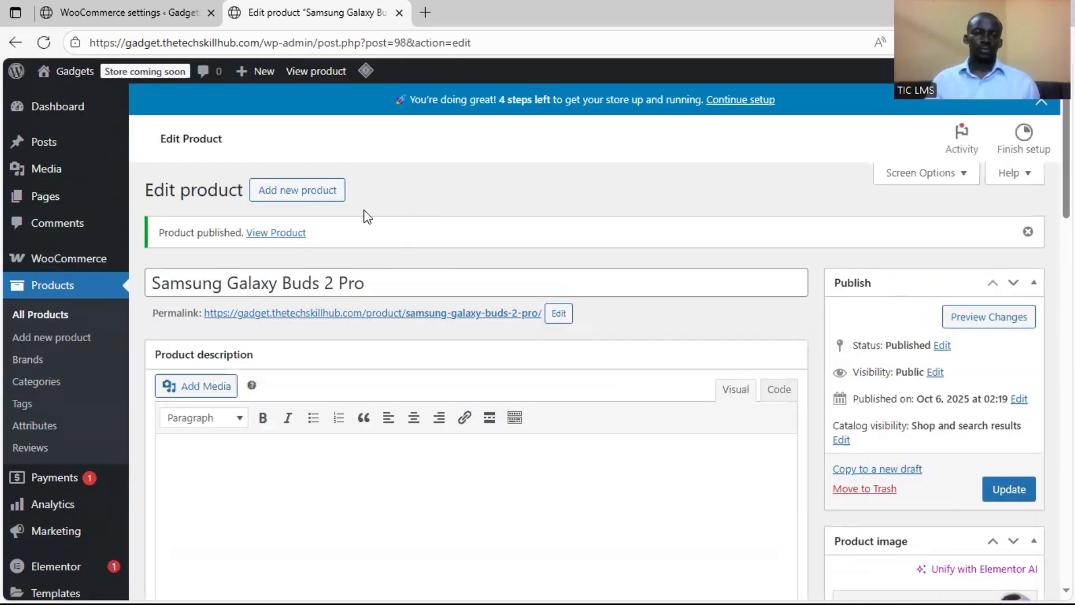
Start another new product and copy its name, Samsung Galaxy Watch 6, from the Word document
{"action": "left_click", "coordinate": [314, 193]}
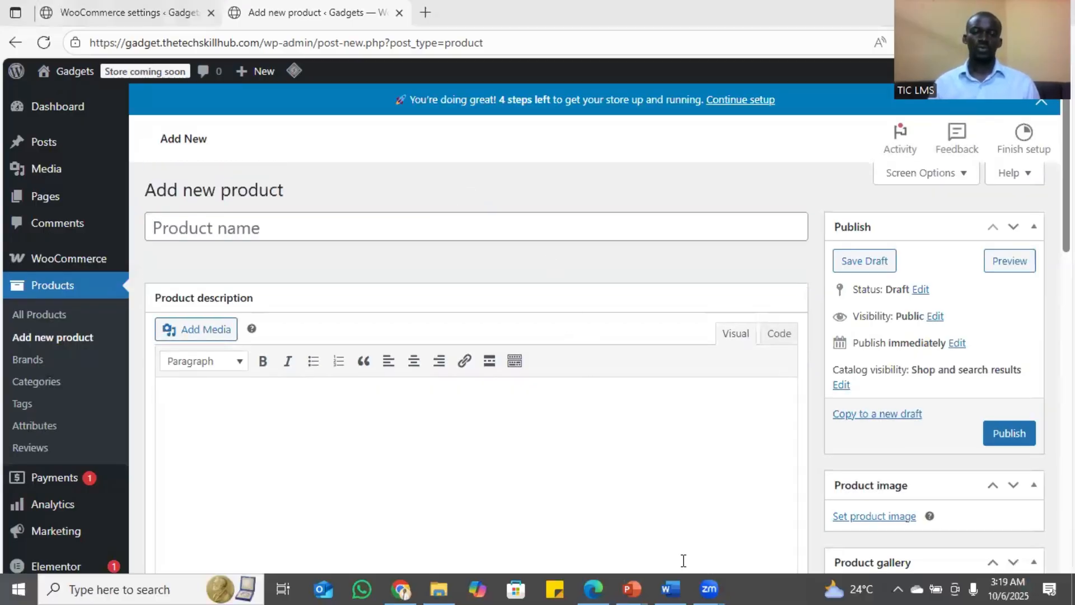
{"action": "key", "text": "super"}
{"action": "left_click", "coordinate": [682, 580]}
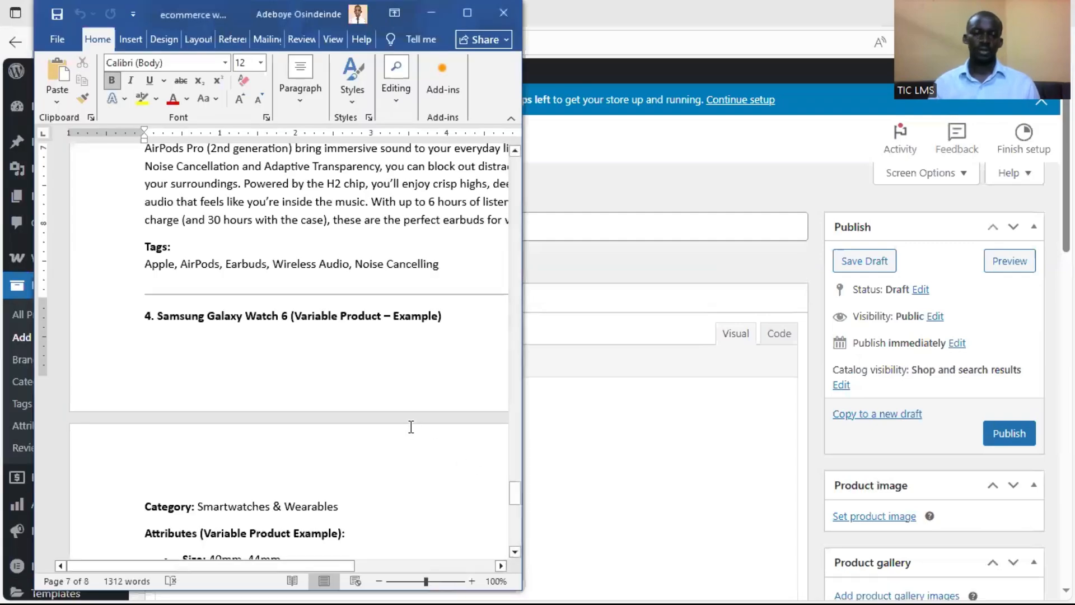
{"action": "scroll", "coordinate": [280, 309], "scroll_direction": "down", "scroll_amount": 3}
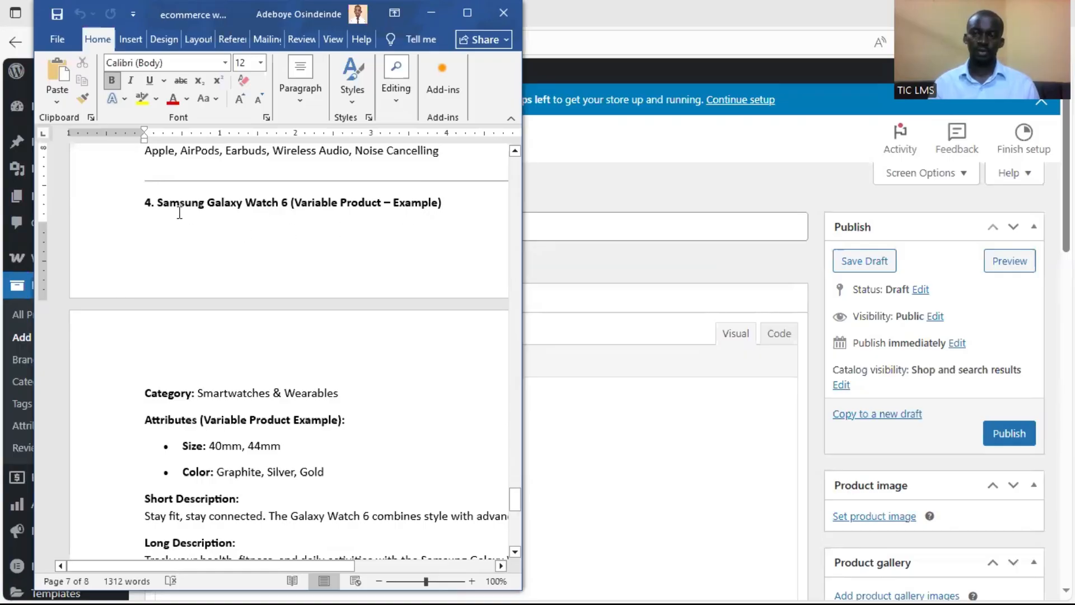
{"action": "left_click_drag", "start_coordinate": [160, 203], "coordinate": [289, 203]}
{"action": "key", "text": "ctrl+c"}
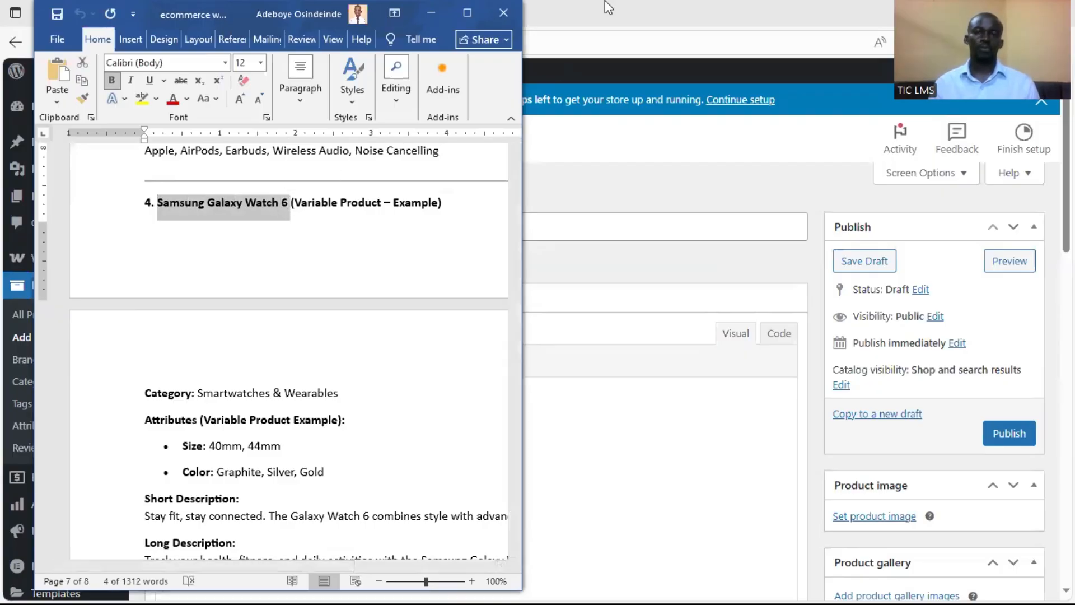
{"action": "left_click", "coordinate": [604, 1]}
{"action": "key", "text": "ctrl+v"}
Copy the Galaxy Watch 6 short description from the Word document into the product short description
{"action": "scroll", "coordinate": [314, 258], "scroll_direction": "down", "scroll_amount": 4}
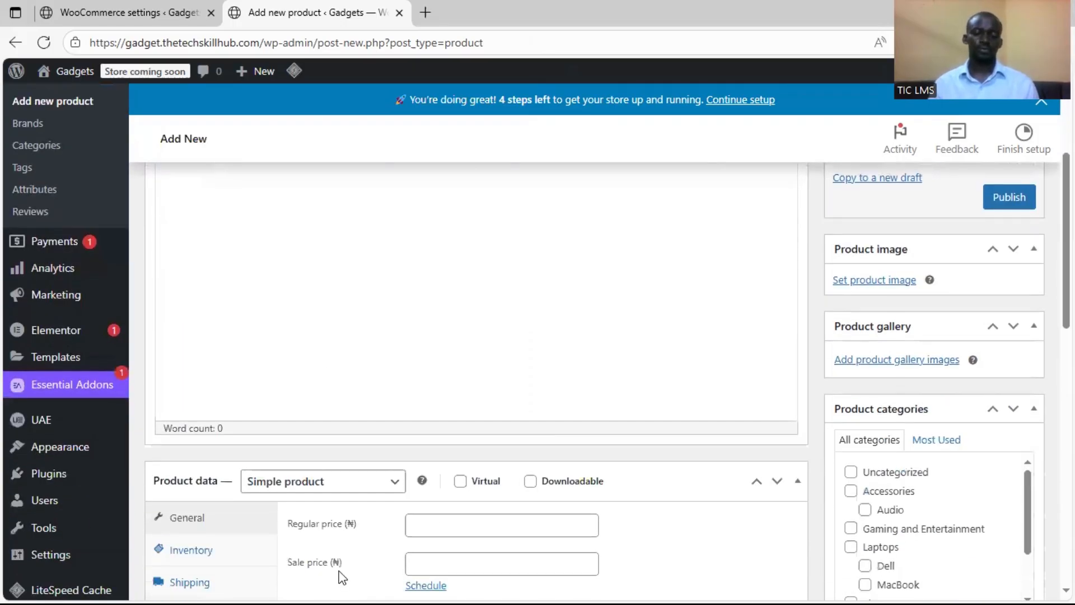
{"action": "key", "text": "super"}
{"action": "key", "text": "alt+Tab"}
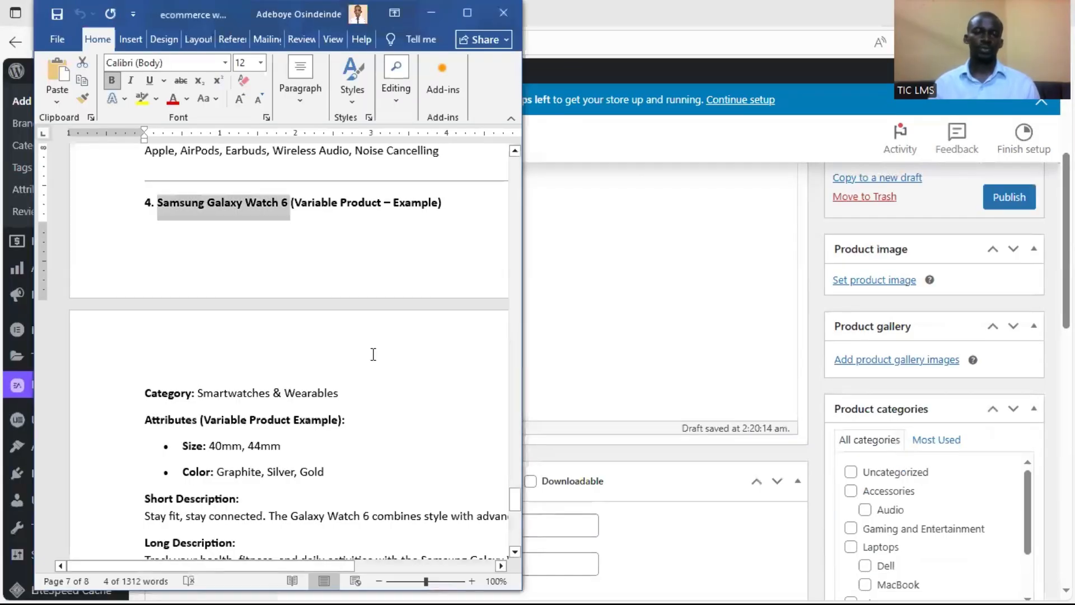
{"action": "left_click", "coordinate": [307, 442]}
{"action": "scroll", "coordinate": [307, 439], "scroll_direction": "down", "scroll_amount": 2}
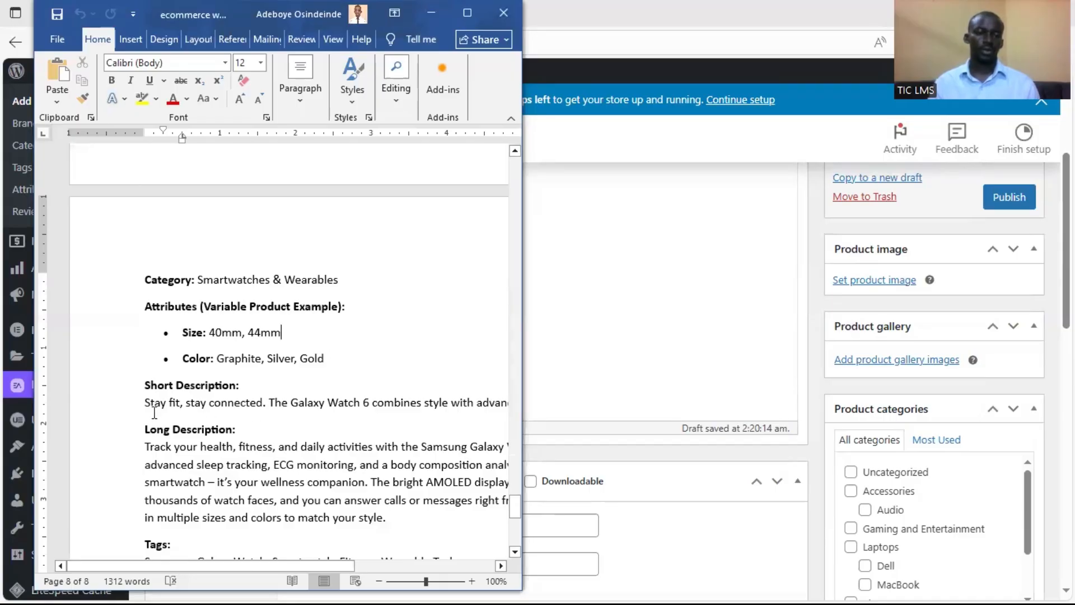
{"action": "left_click_drag", "start_coordinate": [142, 403], "coordinate": [457, 406]}
{"action": "key", "text": "ctrl+c"}
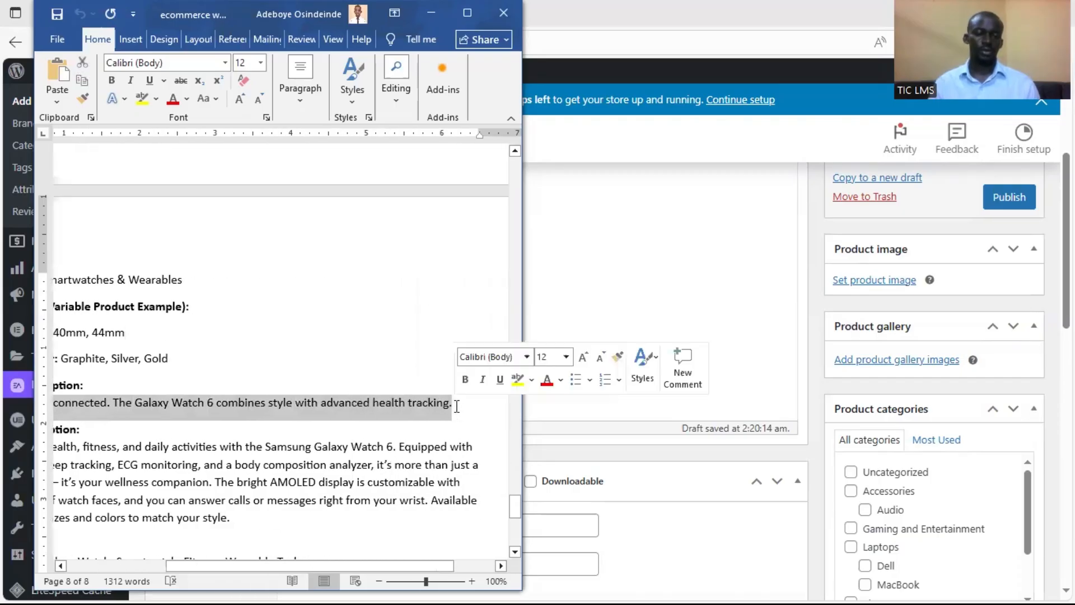
{"action": "left_click", "coordinate": [822, 315]}
{"action": "scroll", "coordinate": [569, 497], "scroll_direction": "down", "scroll_amount": 13}
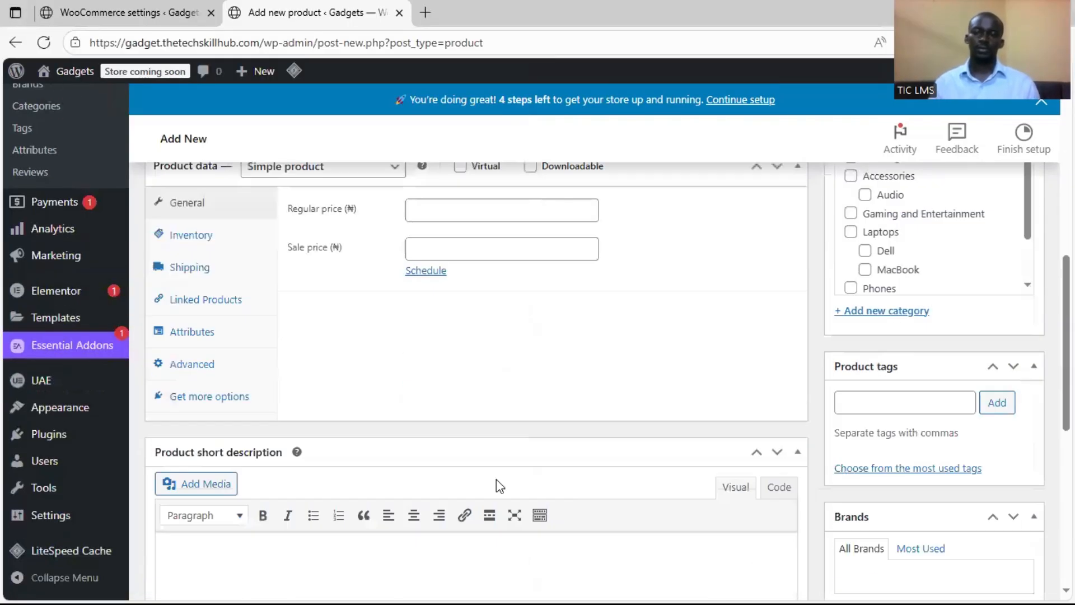
{"action": "key", "text": "ctrl+v"}
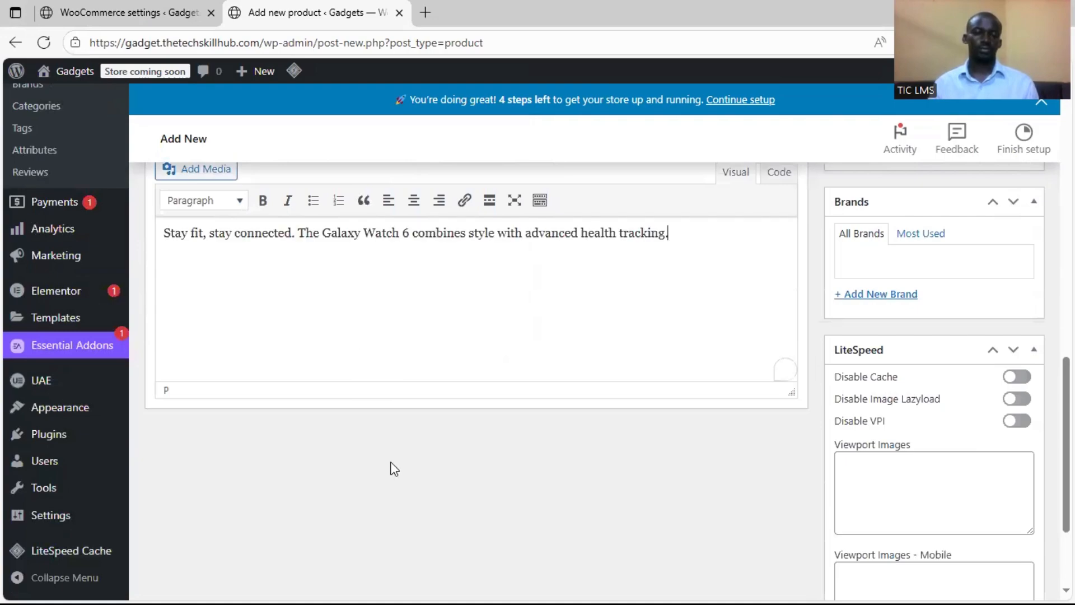
Copy the Galaxy Watch 6 long description from the Word document into the main product description
{"action": "key", "text": "super"}
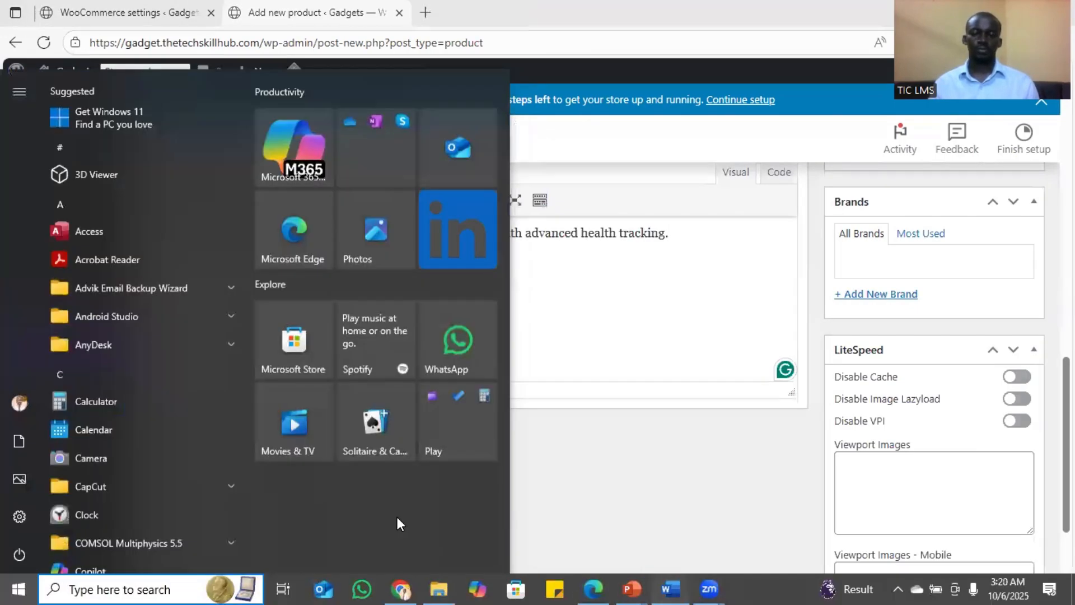
{"action": "key", "text": "alt+Tab"}
{"action": "left_click", "coordinate": [283, 343]}
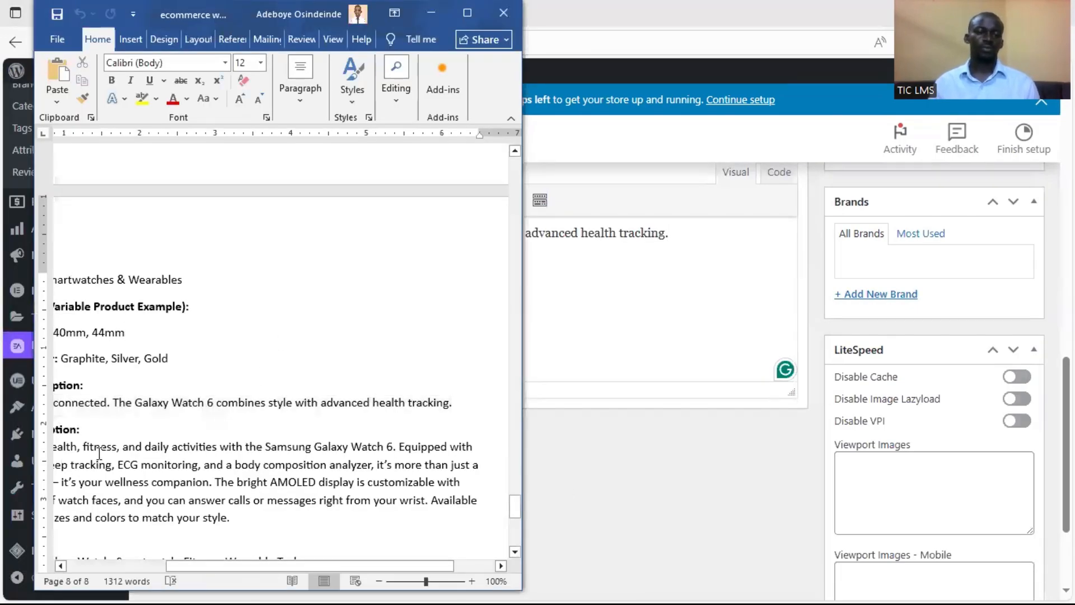
{"action": "left_click_drag", "start_coordinate": [255, 518], "coordinate": [105, 449]}
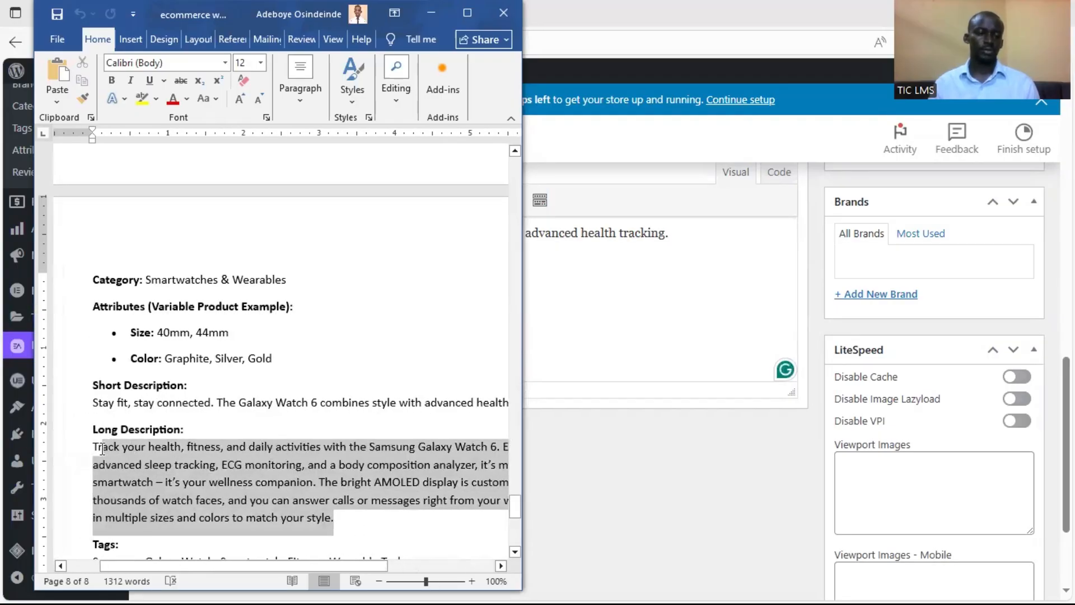
{"action": "right_click", "coordinate": [147, 474]}
{"action": "left_click", "coordinate": [213, 304]}
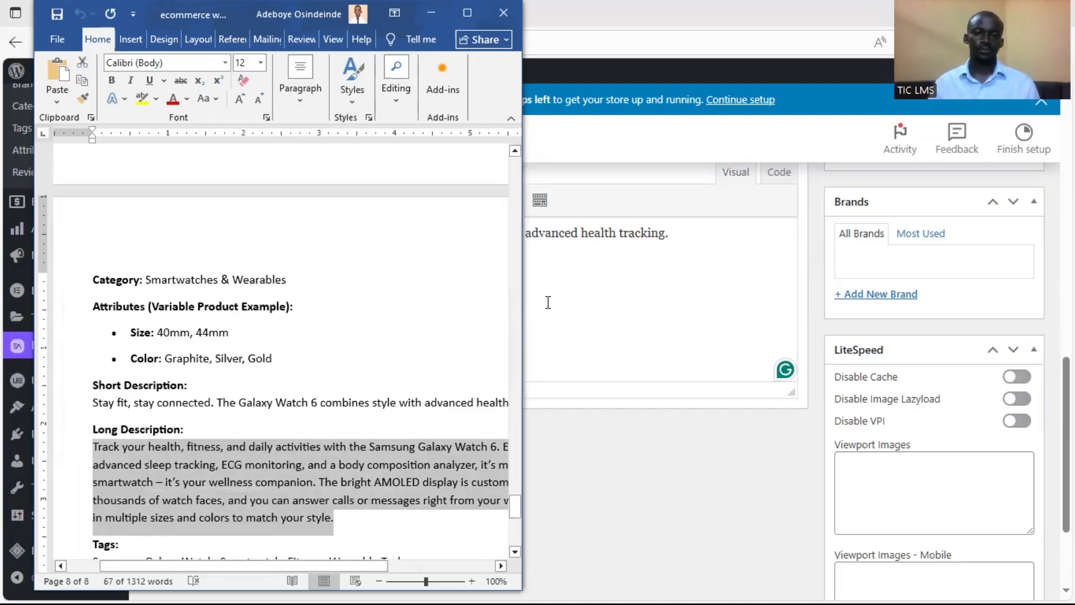
{"action": "left_click", "coordinate": [586, 302]}
{"action": "scroll", "coordinate": [586, 308], "scroll_direction": "up", "scroll_amount": 10}
{"action": "left_click", "coordinate": [457, 314]}
{"action": "key", "text": "ctrl+v"}
{"action": "scroll", "coordinate": [475, 319], "scroll_direction": "up", "scroll_amount": 4}
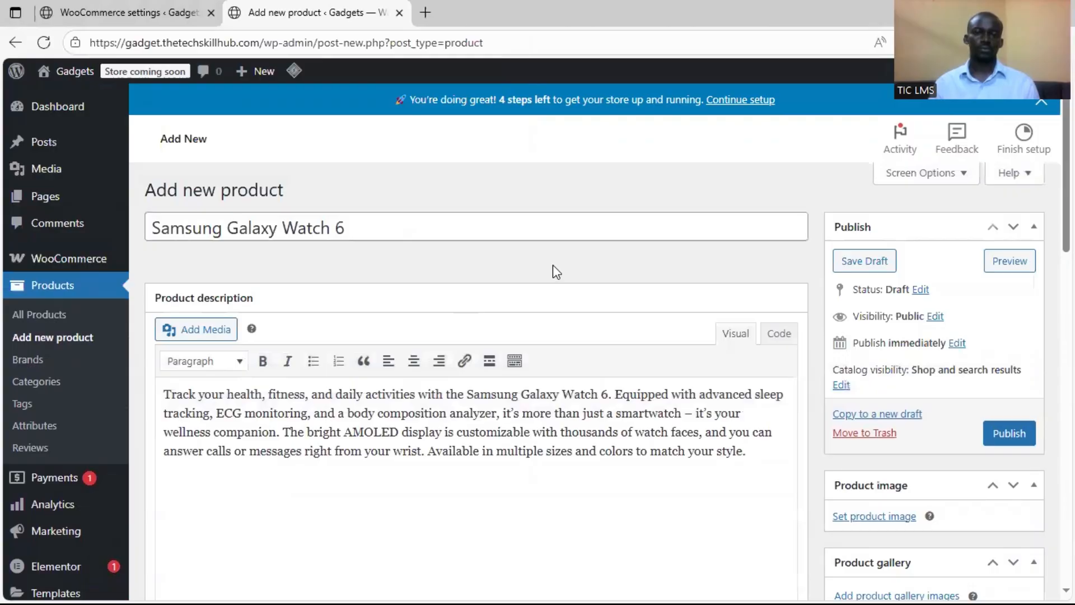
Set samsung-galaxy-watch-6-graphite.jpeg from the media library as the product image
{"action": "scroll", "coordinate": [821, 308], "scroll_direction": "down", "scroll_amount": 5}
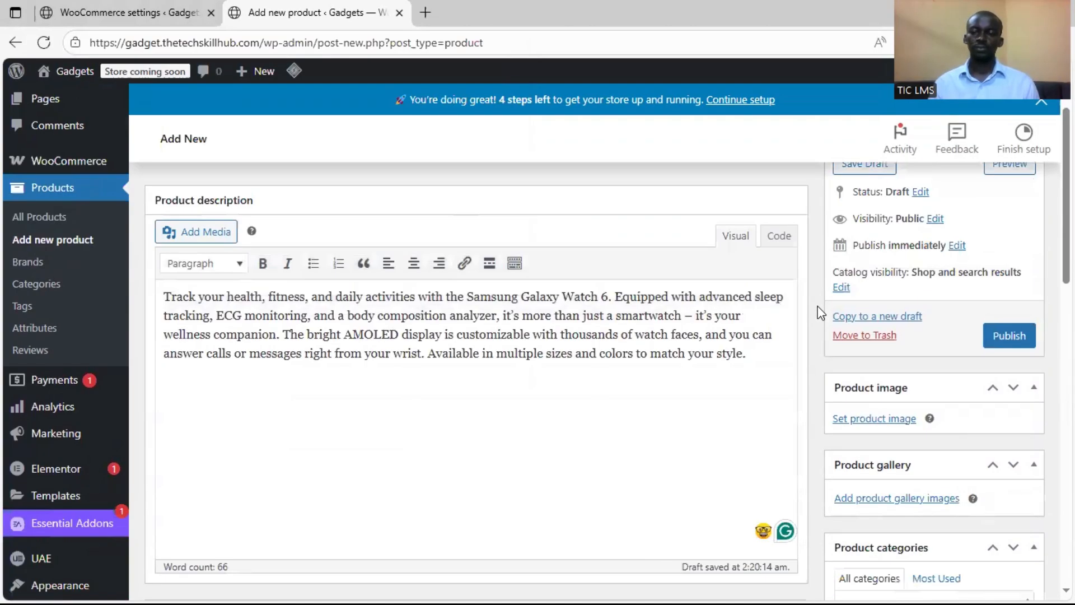
{"action": "scroll", "coordinate": [820, 313], "scroll_direction": "up", "scroll_amount": 3}
{"action": "scroll", "coordinate": [820, 312], "scroll_direction": "up", "scroll_amount": 2}
{"action": "scroll", "coordinate": [817, 319], "scroll_direction": "down", "scroll_amount": 2}
{"action": "key", "text": "super"}
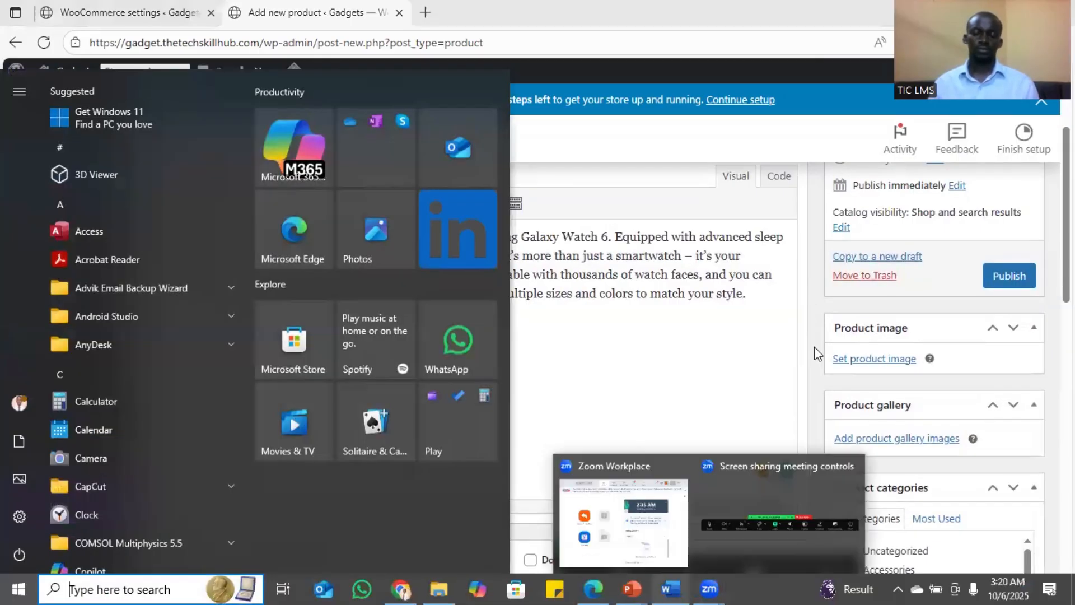
{"action": "left_click", "coordinate": [824, 401]}
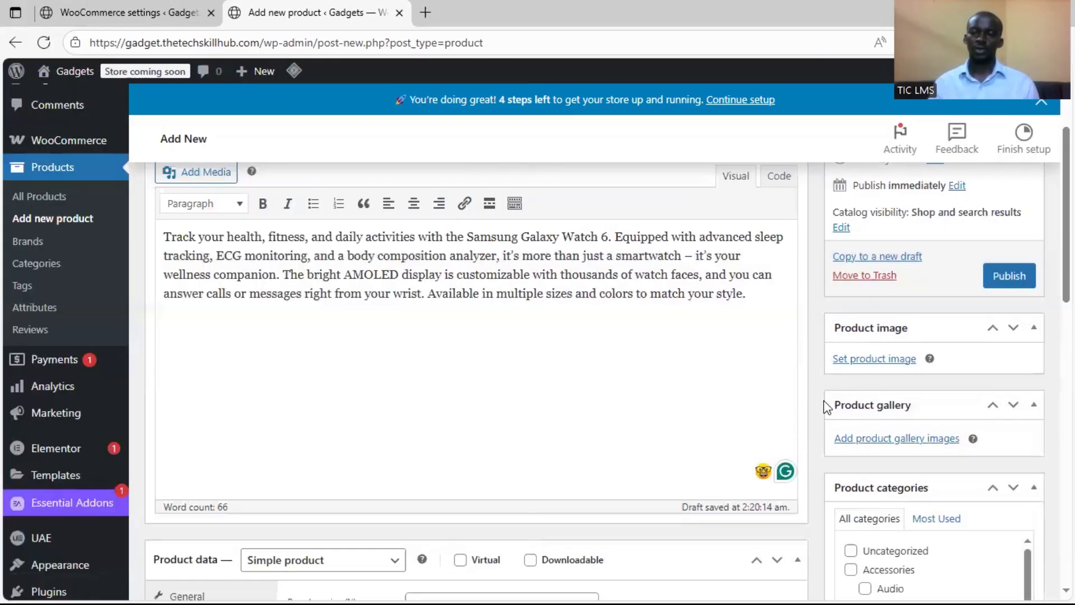
{"action": "left_click", "coordinate": [874, 359]}
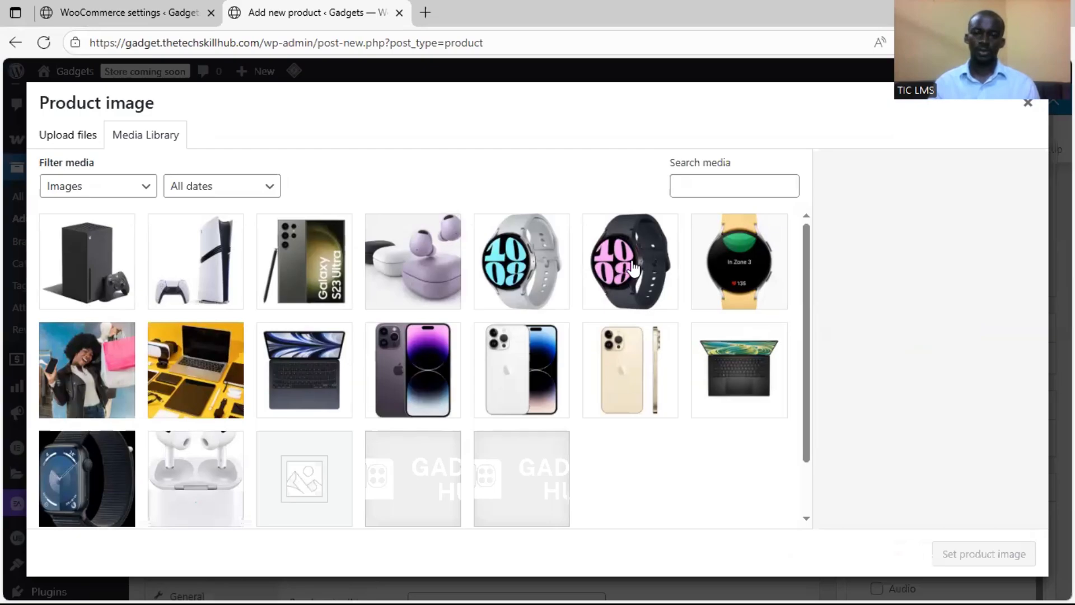
{"action": "left_click", "coordinate": [634, 269]}
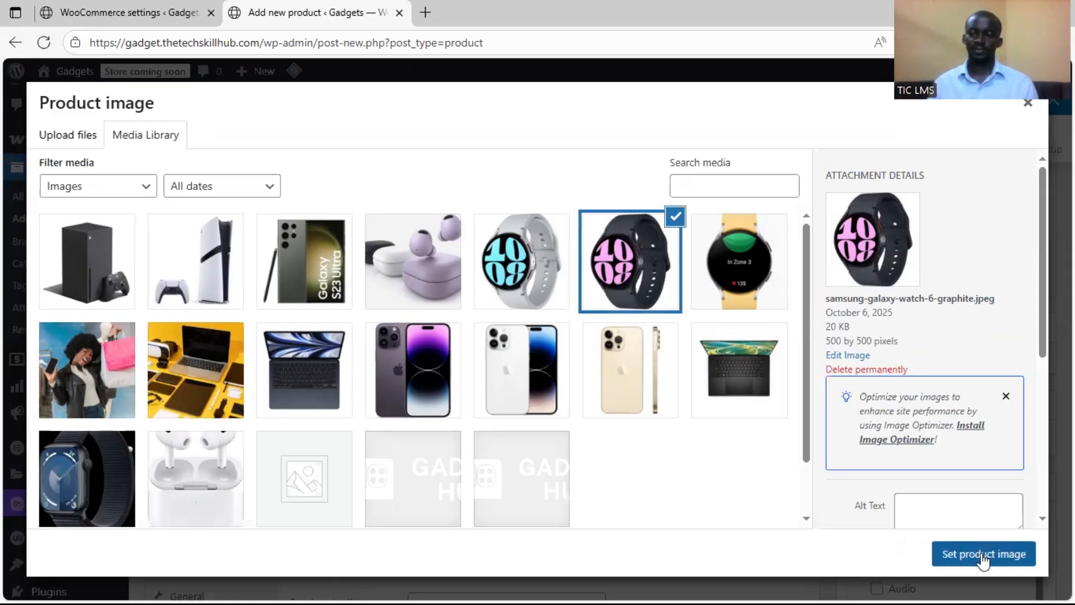
{"action": "left_click", "coordinate": [977, 554]}
Change the Galaxy Watch 6 product type to Variable product and dismiss the attributes tip
{"action": "scroll", "coordinate": [814, 407], "scroll_direction": "down", "scroll_amount": 5}
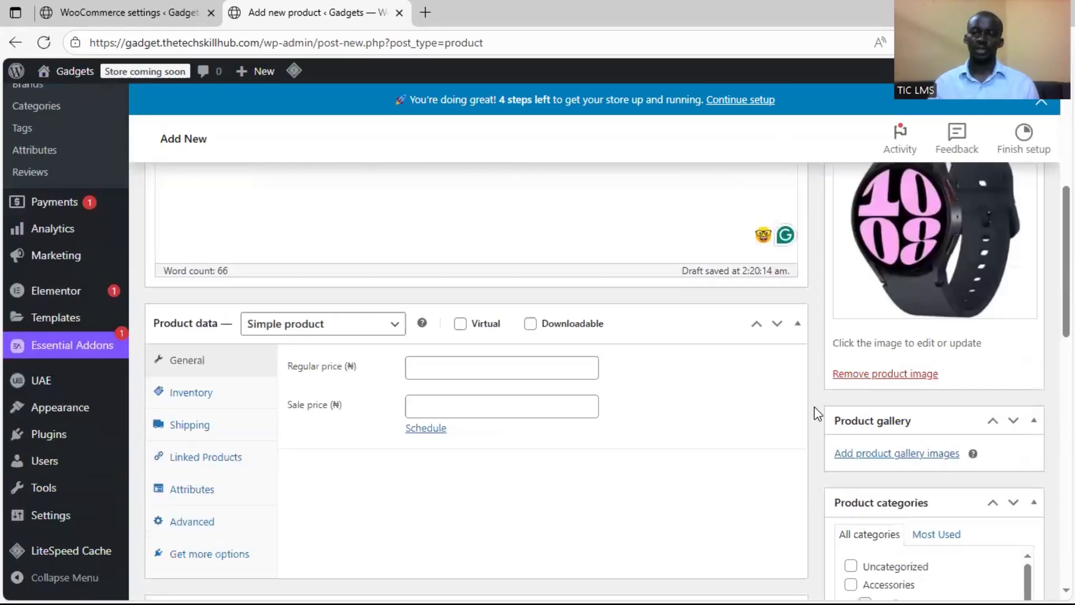
{"action": "scroll", "coordinate": [919, 415], "scroll_direction": "down", "scroll_amount": 1}
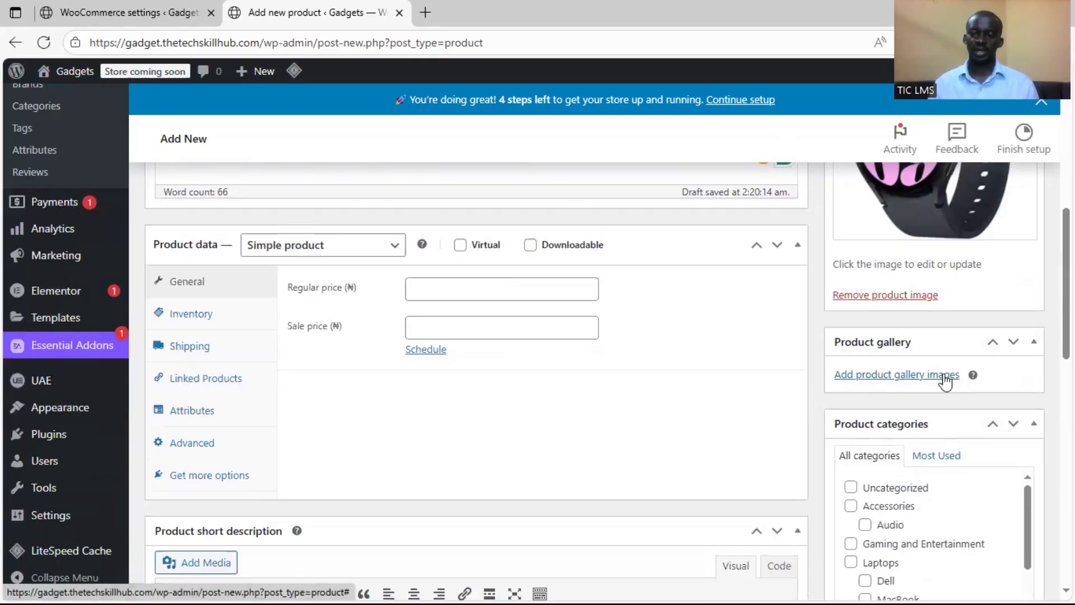
{"action": "left_click", "coordinate": [359, 247]}
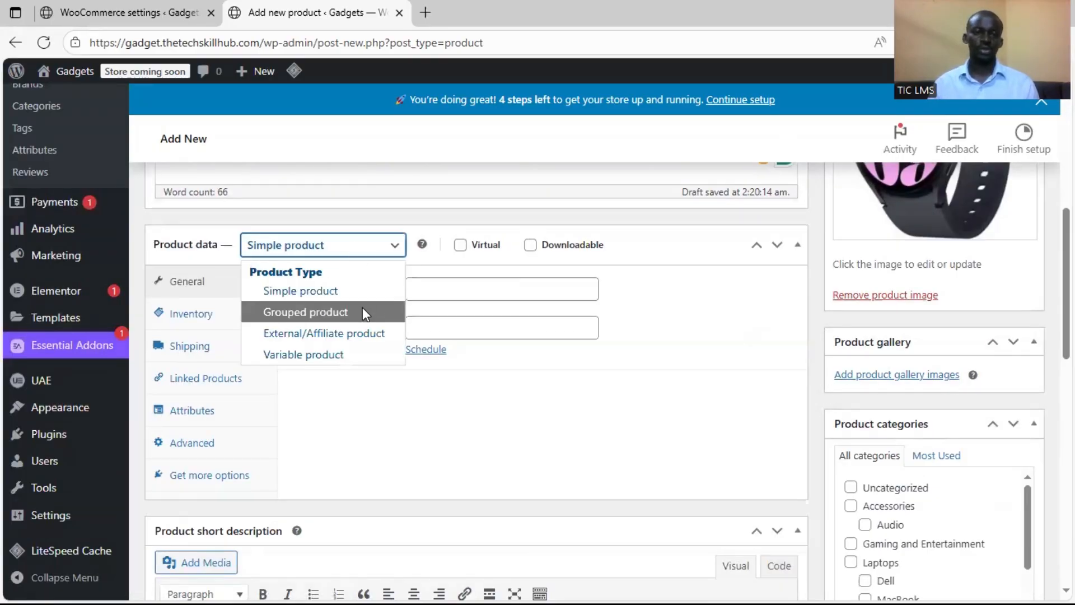
{"action": "left_click", "coordinate": [358, 352]}
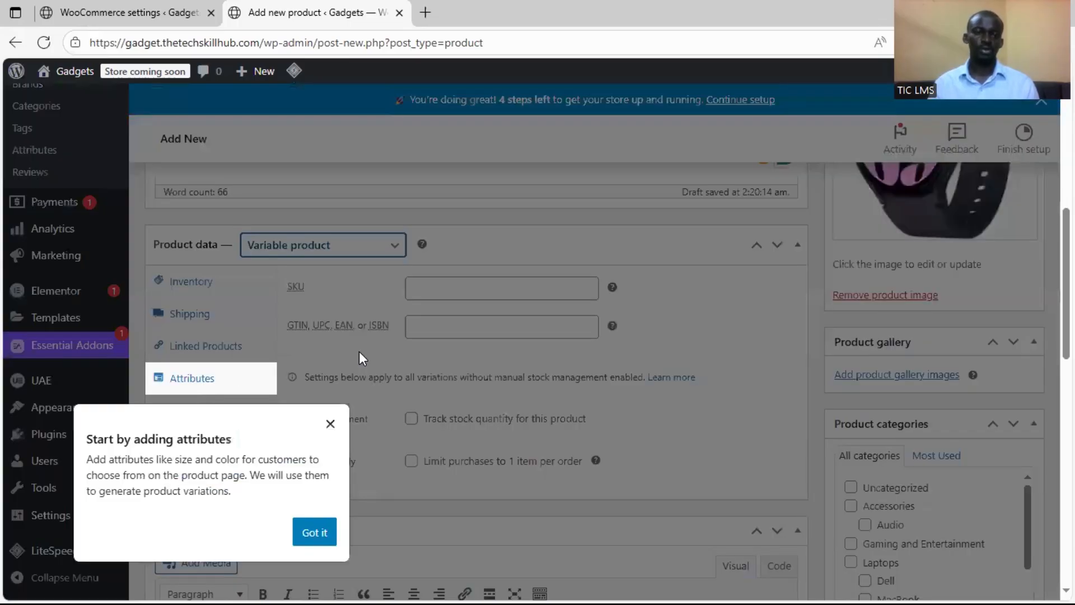
{"action": "left_click", "coordinate": [330, 424]}
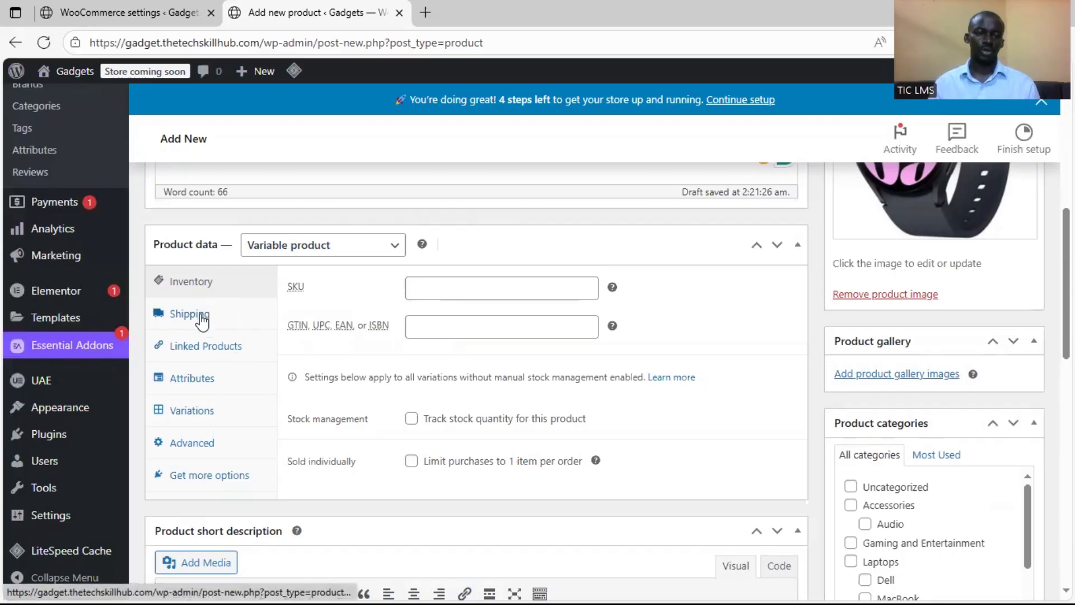
Check the Galaxy Watch 6 attributes in the Word document and name the first product attribute Size
{"action": "left_click", "coordinate": [193, 379]}
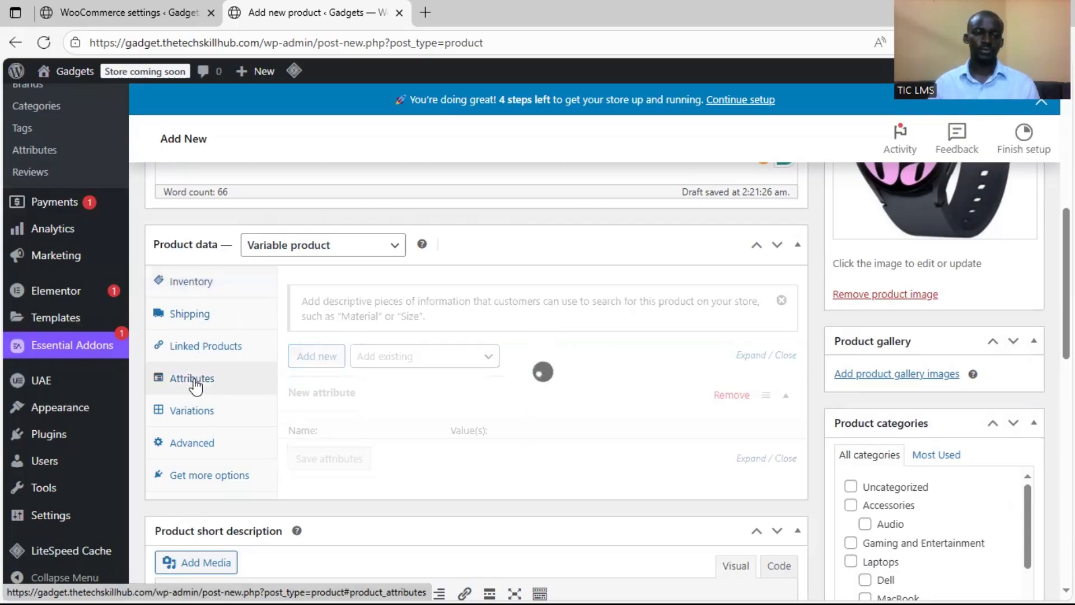
{"action": "scroll", "coordinate": [469, 401], "scroll_direction": "down", "scroll_amount": 2}
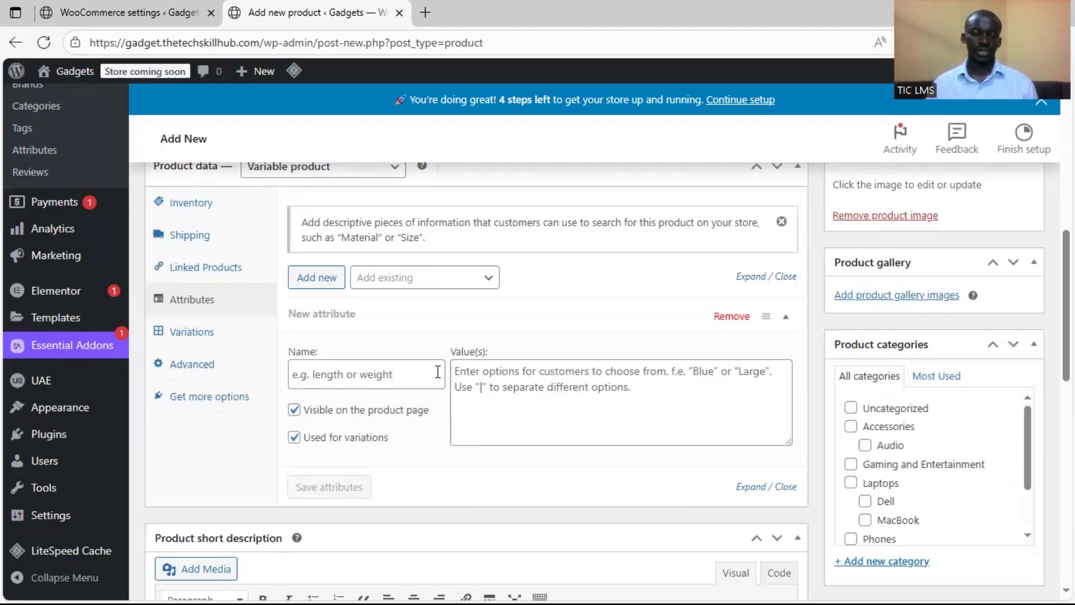
{"action": "key", "text": "super"}
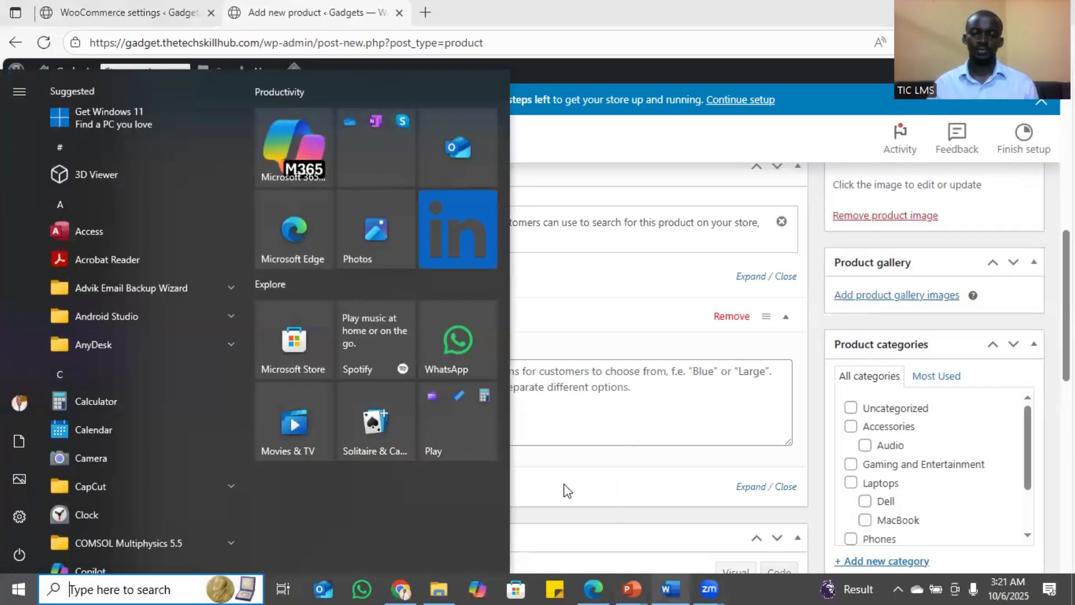
{"action": "left_click", "coordinate": [670, 588]}
{"action": "left_click", "coordinate": [145, 333]}
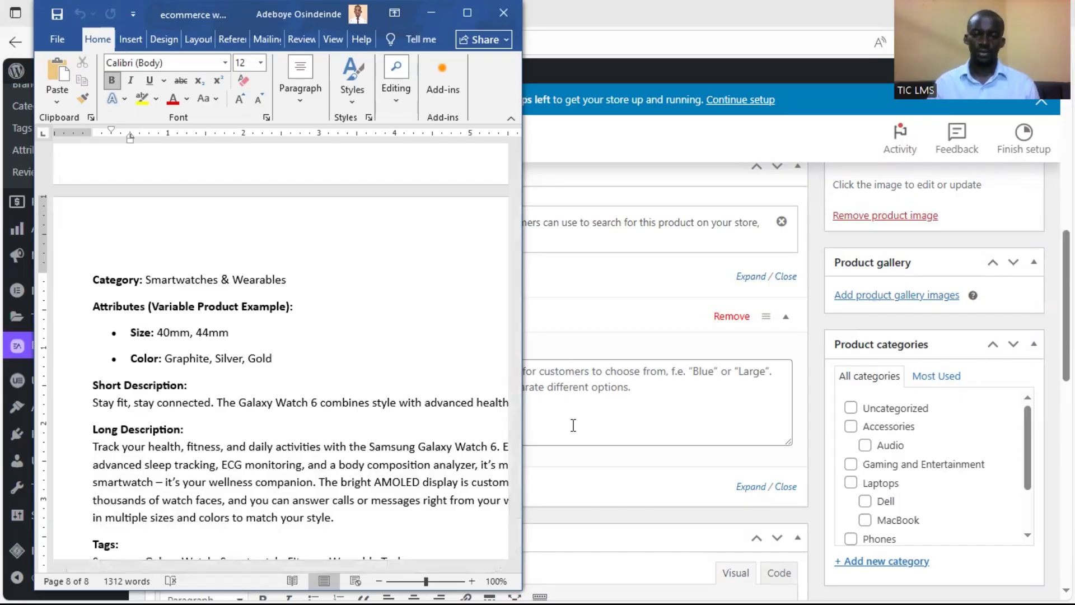
{"action": "left_click", "coordinate": [572, 463]}
{"action": "left_click", "coordinate": [331, 372]}
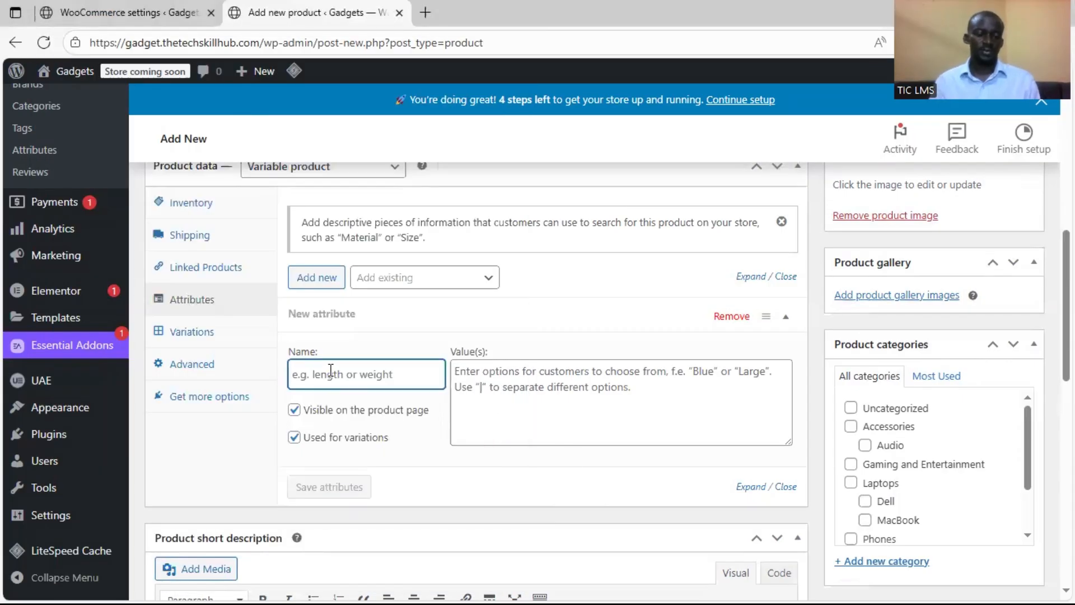
{"action": "type", "text": "Size"}
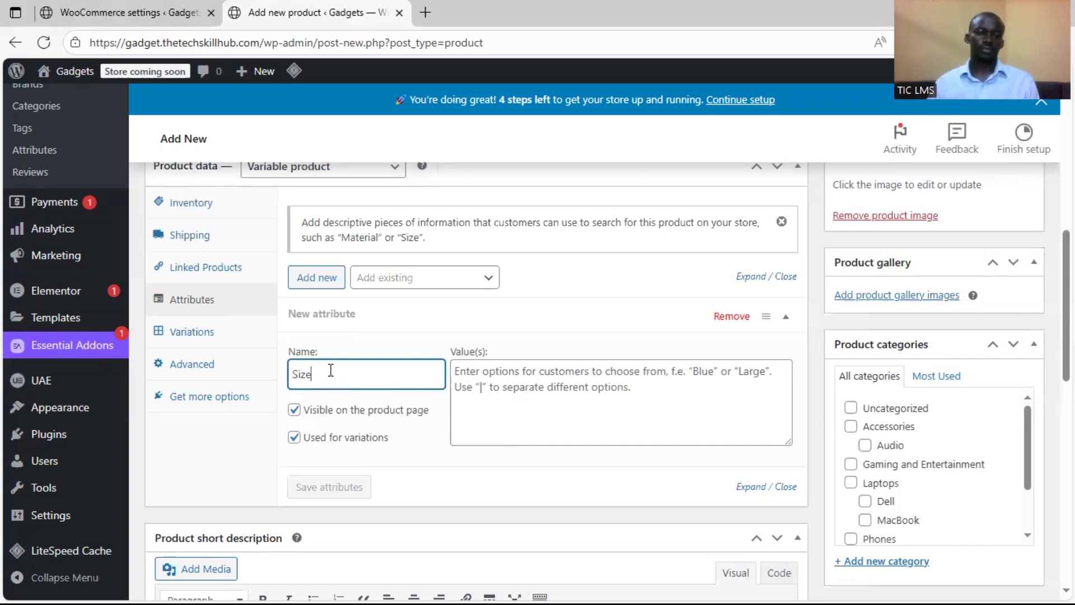
{"action": "scroll", "coordinate": [376, 293], "scroll_direction": "down", "scroll_amount": 1}
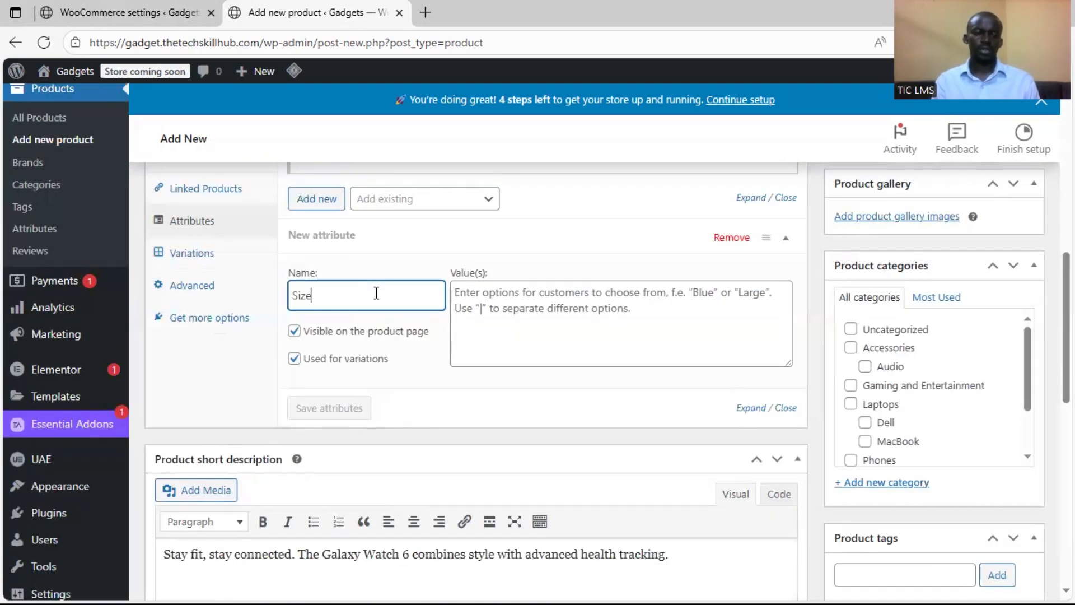
Give the Size attribute the options 40 mm | 44 mm, save it, and review the saved values
{"action": "left_click", "coordinate": [502, 301]}
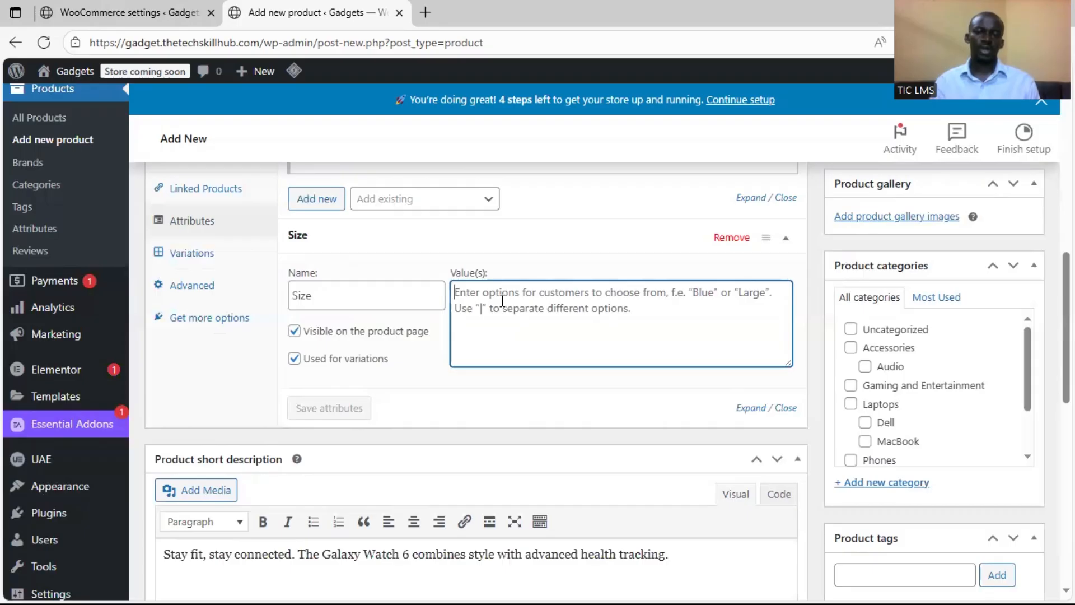
{"action": "type", "text": "40"}
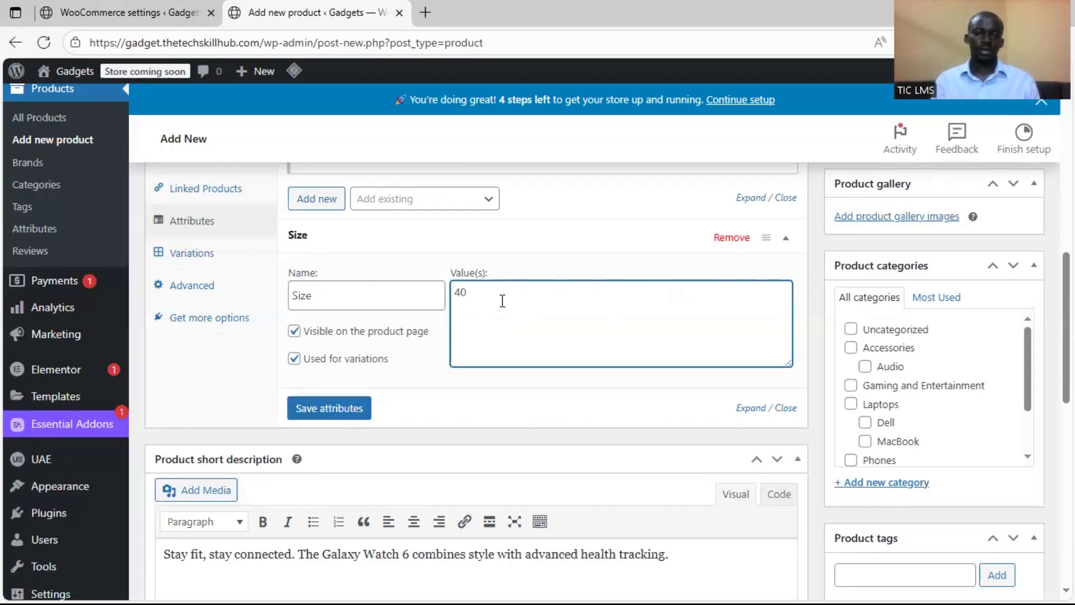
{"action": "type", "text": "mm"}
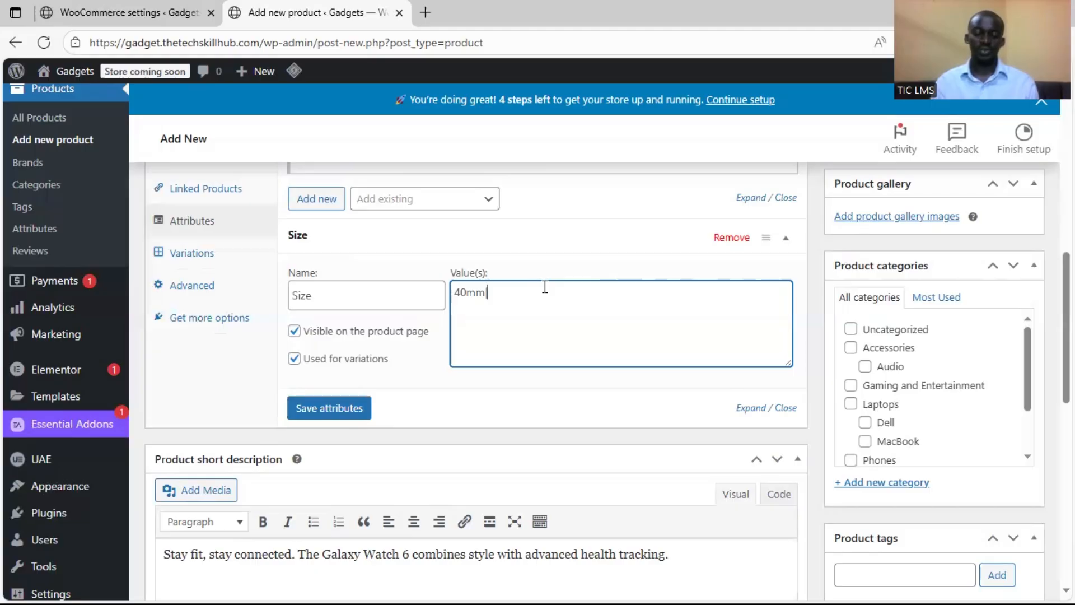
{"action": "type", "text": "|44mm"}
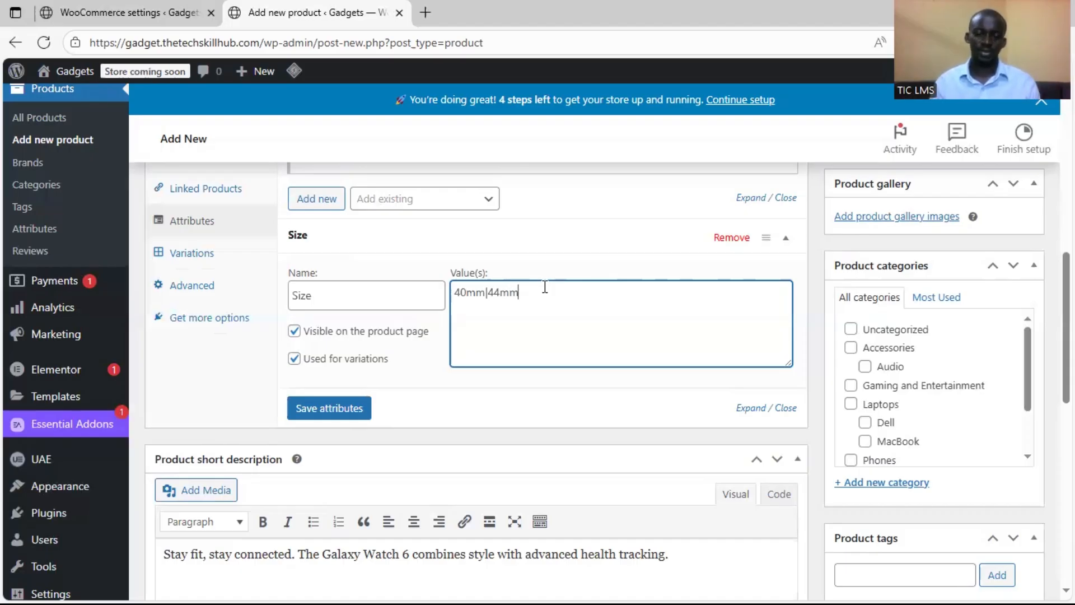
{"action": "key", "text": "Left"}
{"action": "key", "text": "Left"}
{"action": "key", "text": "Left"}
{"action": "key", "text": "Left"}
{"action": "key", "text": "Left"}
{"action": "key", "text": "Left"}
{"action": "key", "text": "Left"}
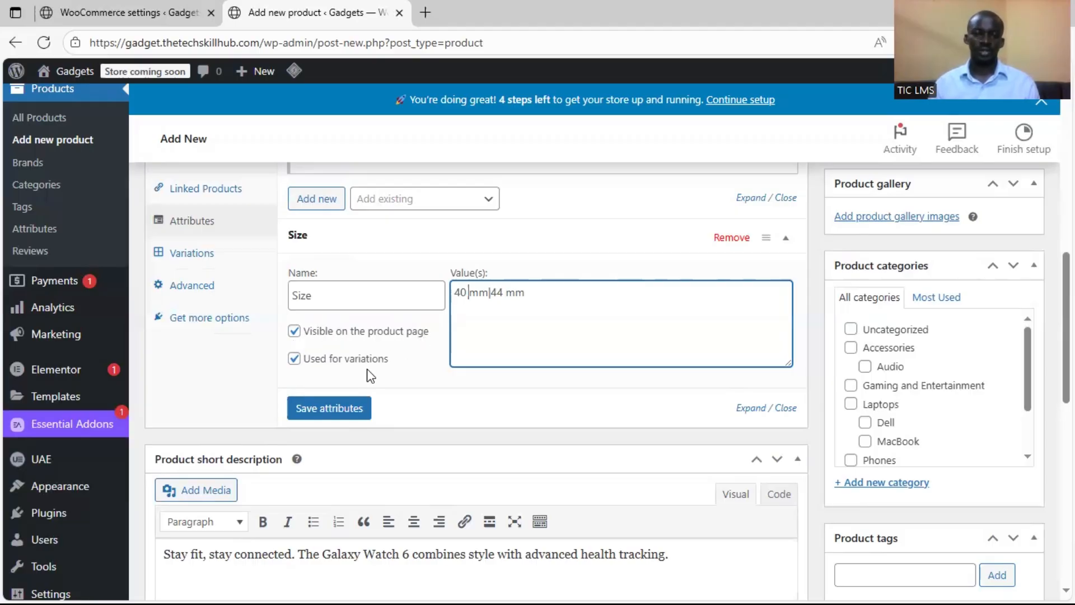
{"action": "left_click", "coordinate": [354, 408]}
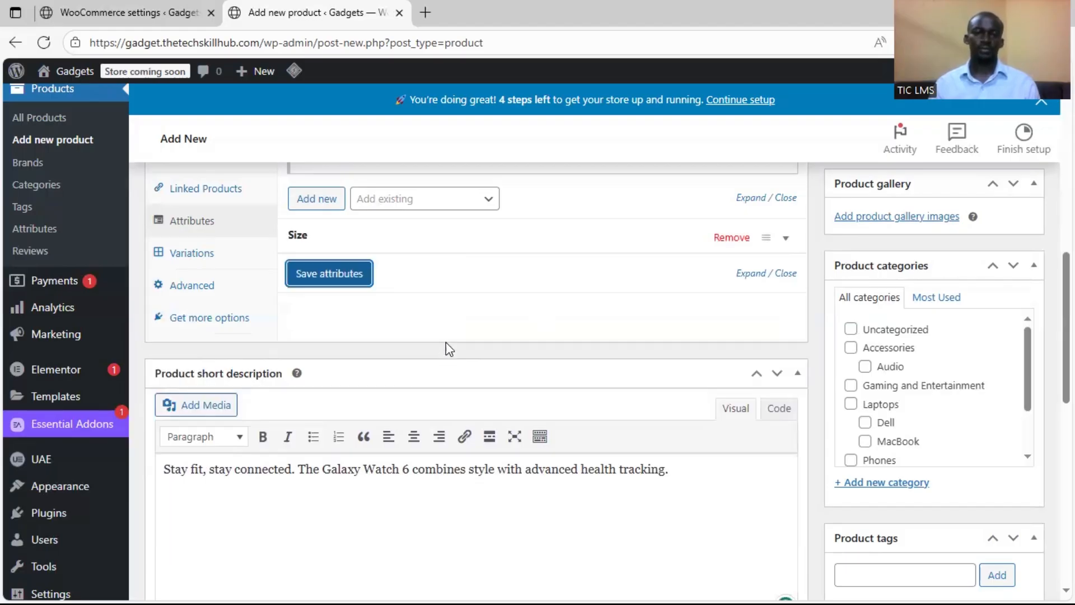
{"action": "scroll", "coordinate": [487, 247], "scroll_direction": "up", "scroll_amount": 3}
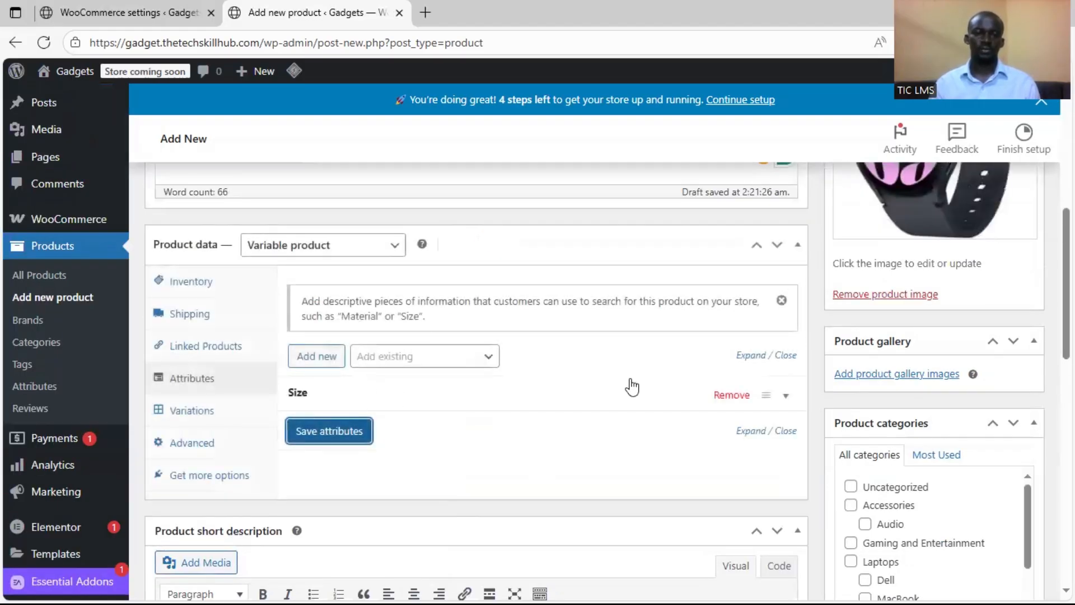
{"action": "left_click", "coordinate": [786, 396]}
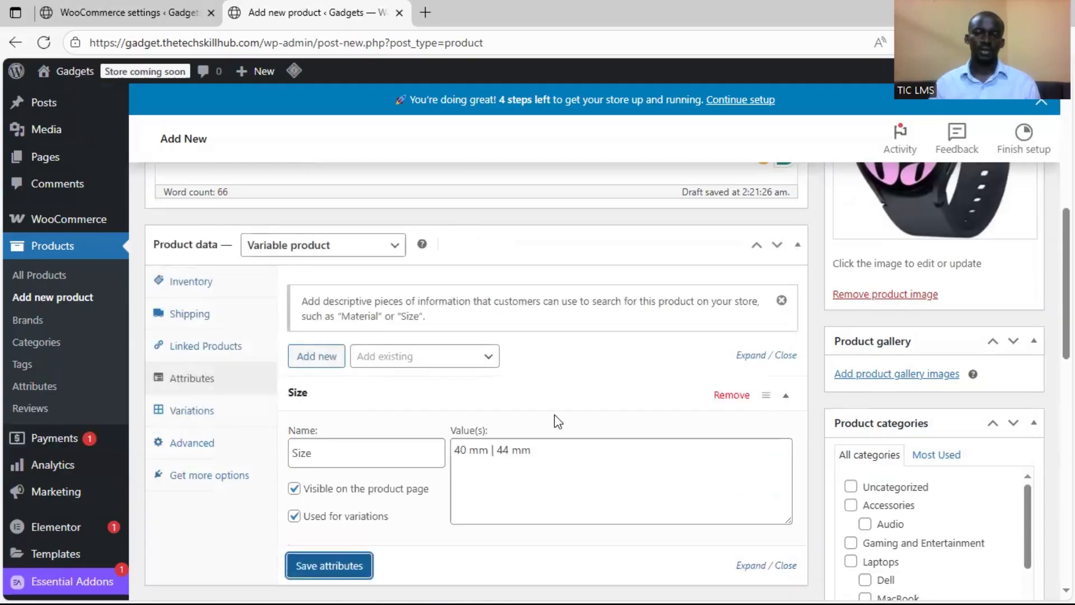
{"action": "left_click", "coordinate": [781, 396]}
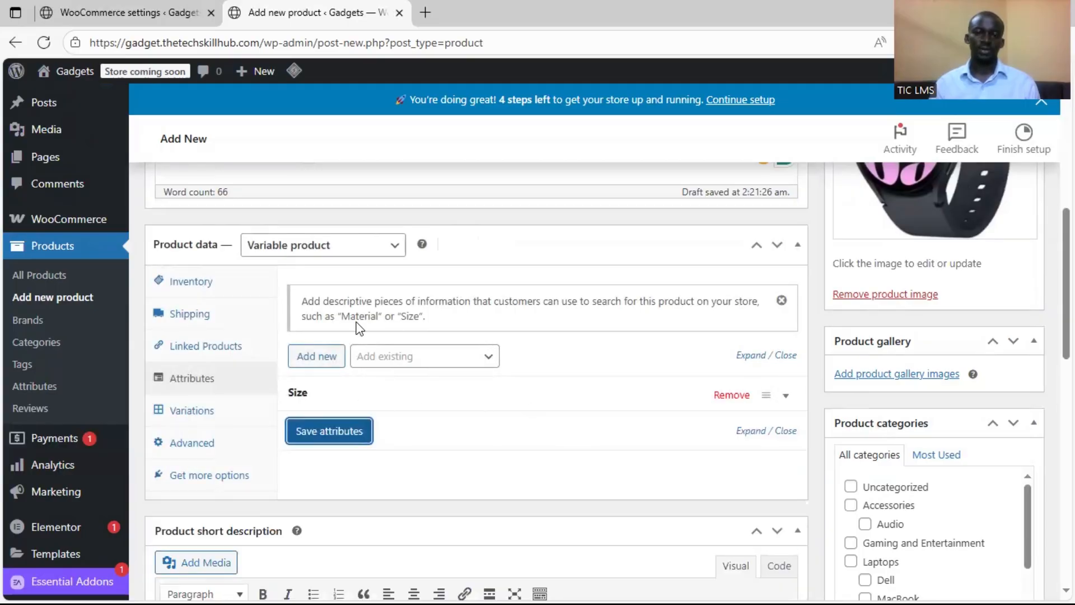
Add a second product attribute named Color
{"action": "scroll", "coordinate": [394, 330], "scroll_direction": "down", "scroll_amount": 1}
{"action": "left_click", "coordinate": [318, 278]}
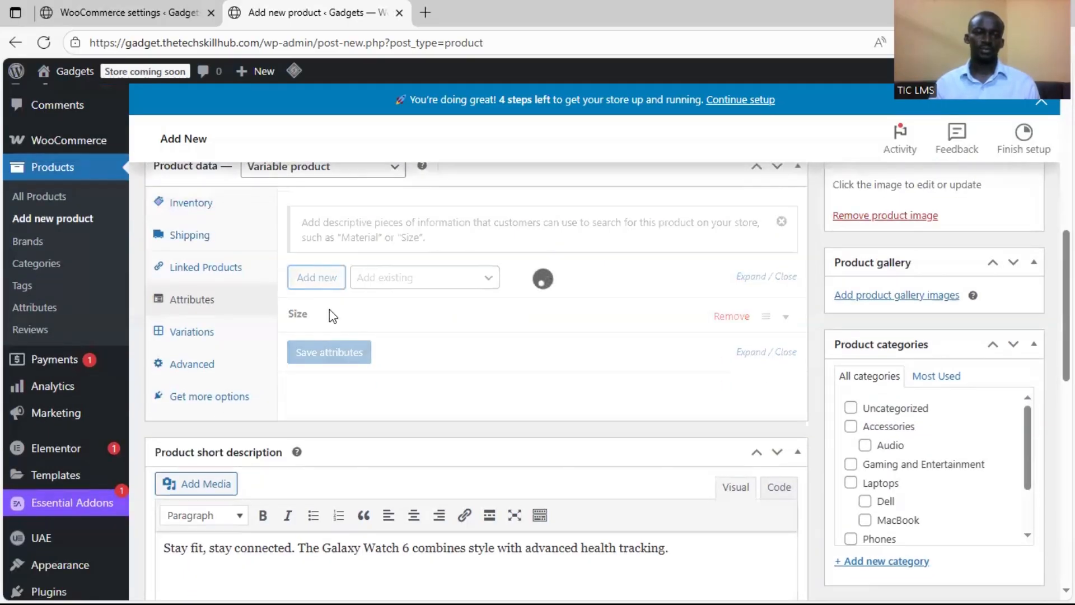
{"action": "scroll", "coordinate": [377, 353], "scroll_direction": "down", "scroll_amount": 4}
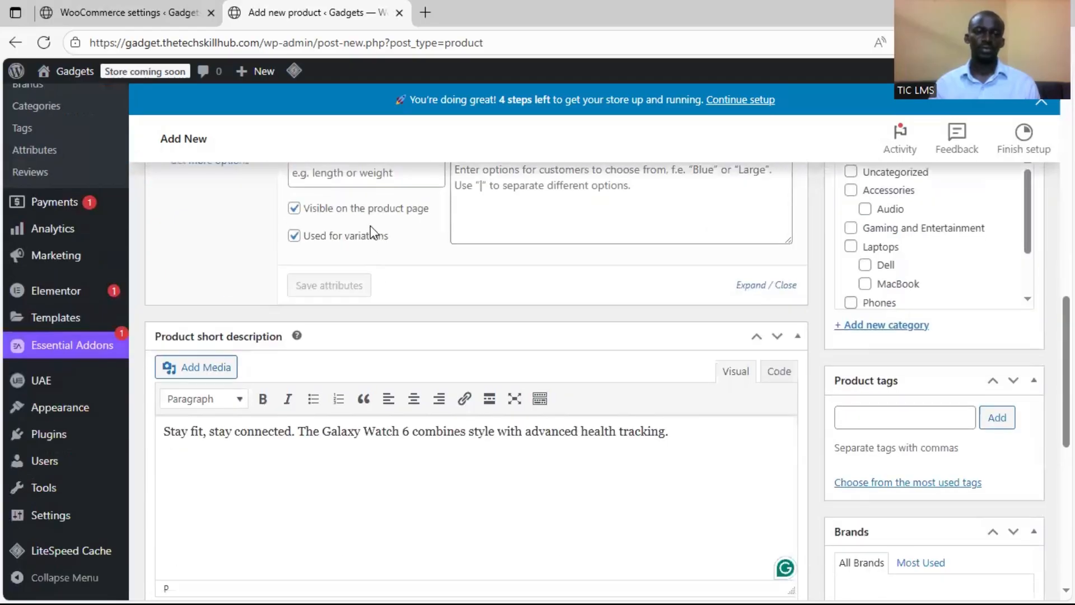
{"action": "scroll", "coordinate": [371, 226], "scroll_direction": "up", "scroll_amount": 3}
{"action": "left_click", "coordinate": [367, 323]}
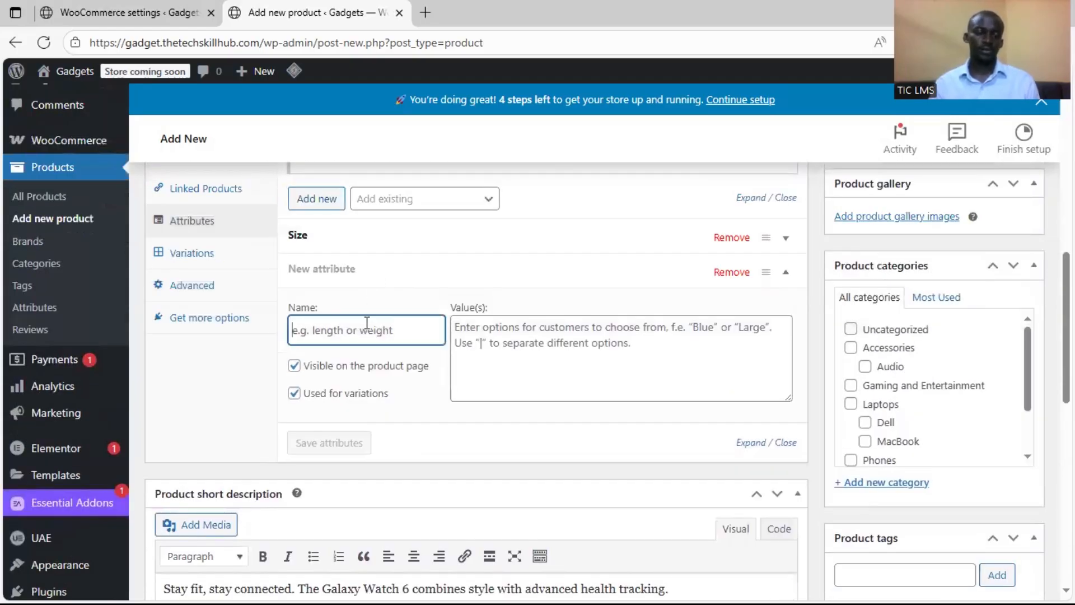
{"action": "type", "text": "Color"}
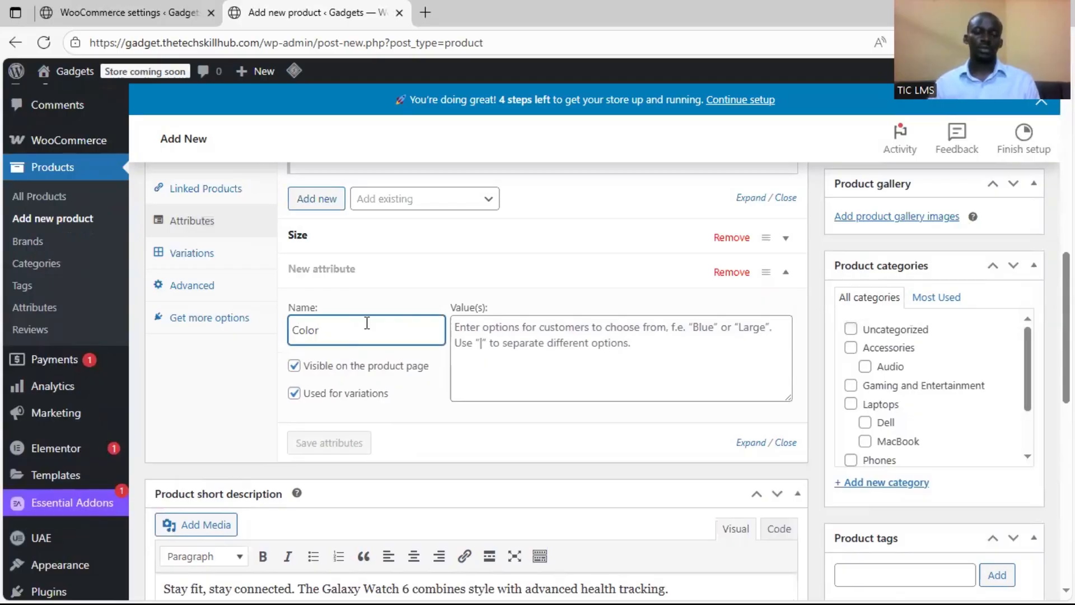
Enter Graphite | Silver | Gold as the Color attribute's options, spaced around the separators, and save the attributes
{"action": "left_click", "coordinate": [514, 345]}
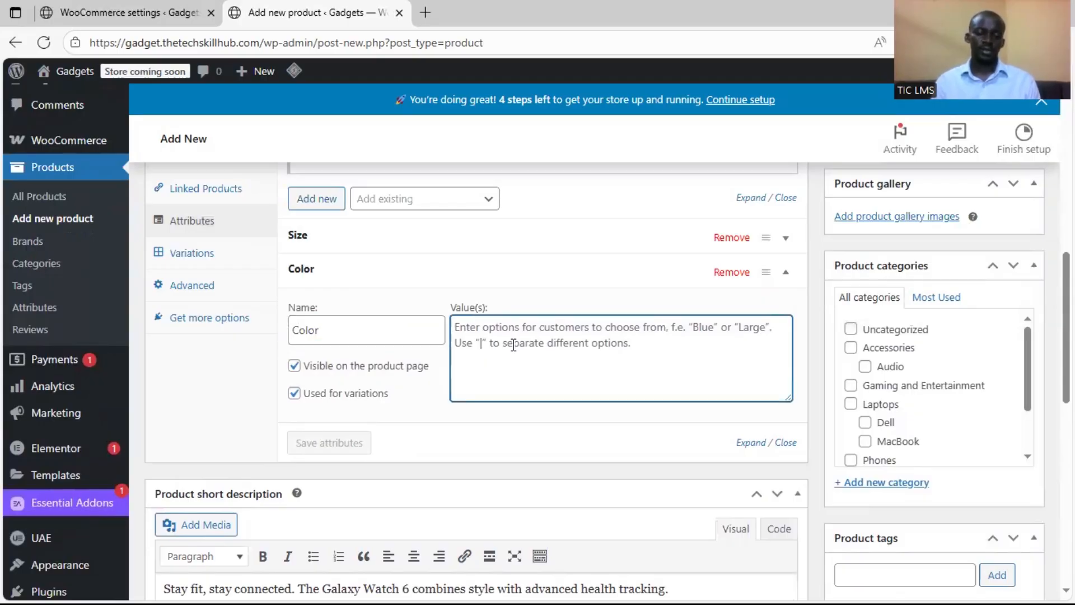
{"action": "type", "text": "Graphi"}
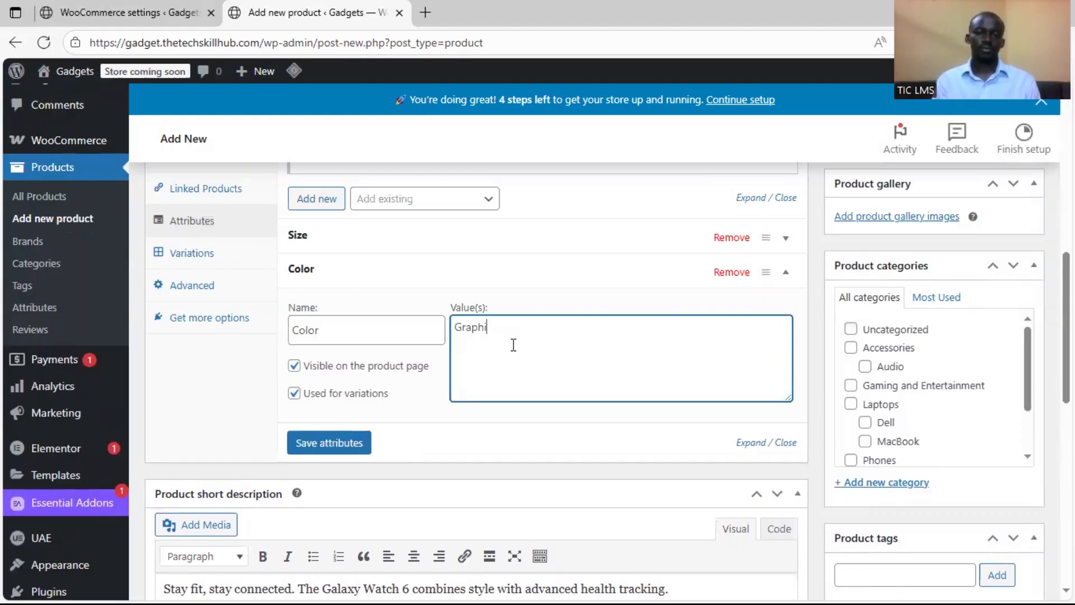
{"action": "type", "text": "te|Silber"}
{"action": "key", "text": "BackSpace"}
{"action": "key", "text": "BackSpace"}
{"action": "key", "text": "BackSpace"}
{"action": "type", "text": "ver|Go"}
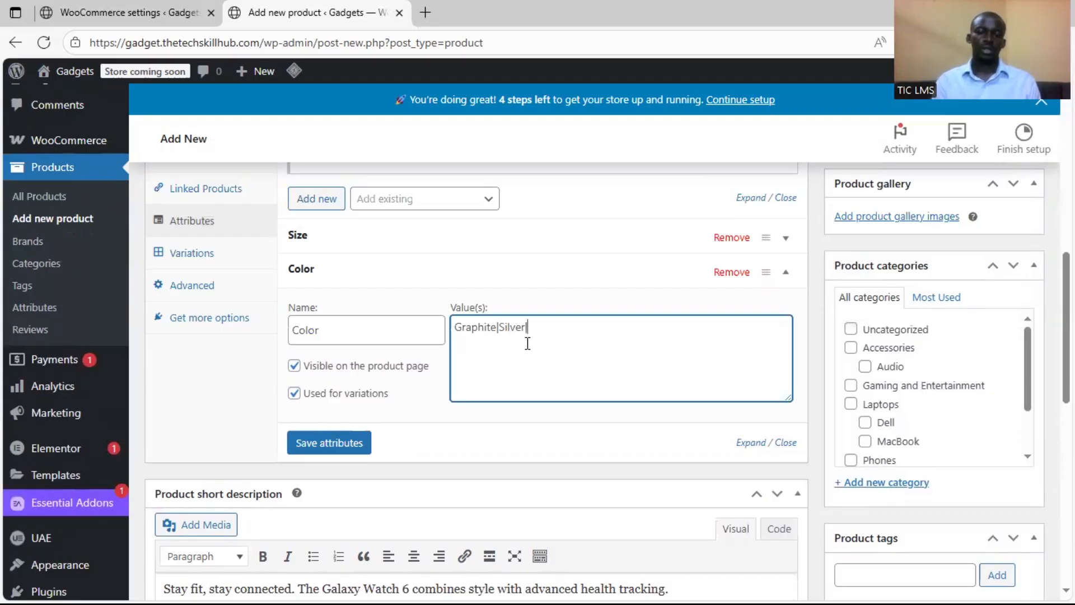
{"action": "type", "text": "ld"}
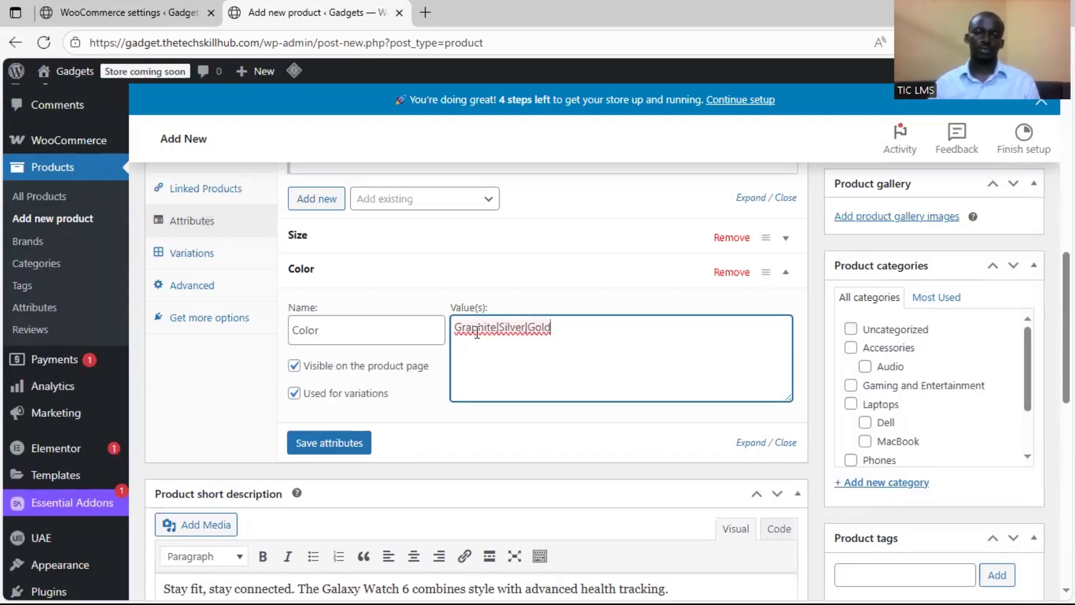
{"action": "left_click", "coordinate": [495, 328]}
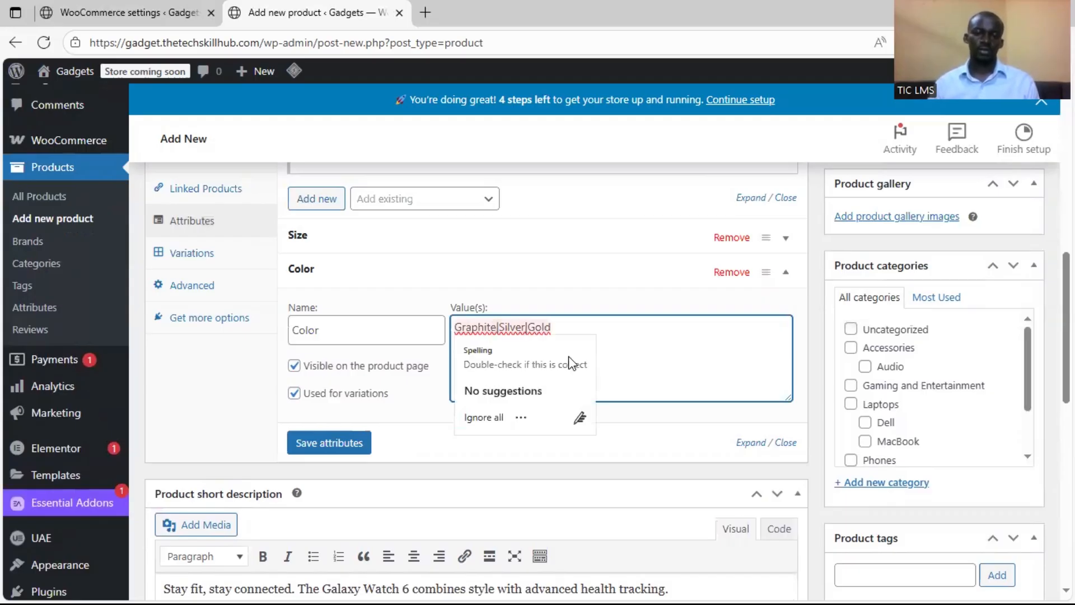
{"action": "left_click", "coordinate": [503, 328]}
{"action": "left_click", "coordinate": [530, 327]}
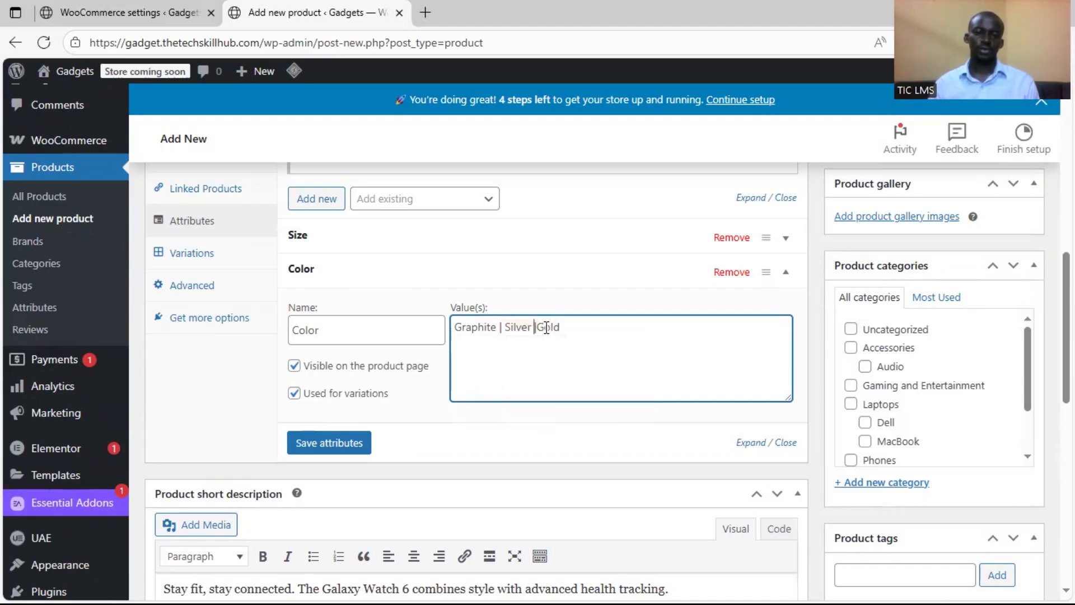
{"action": "left_click", "coordinate": [540, 328]}
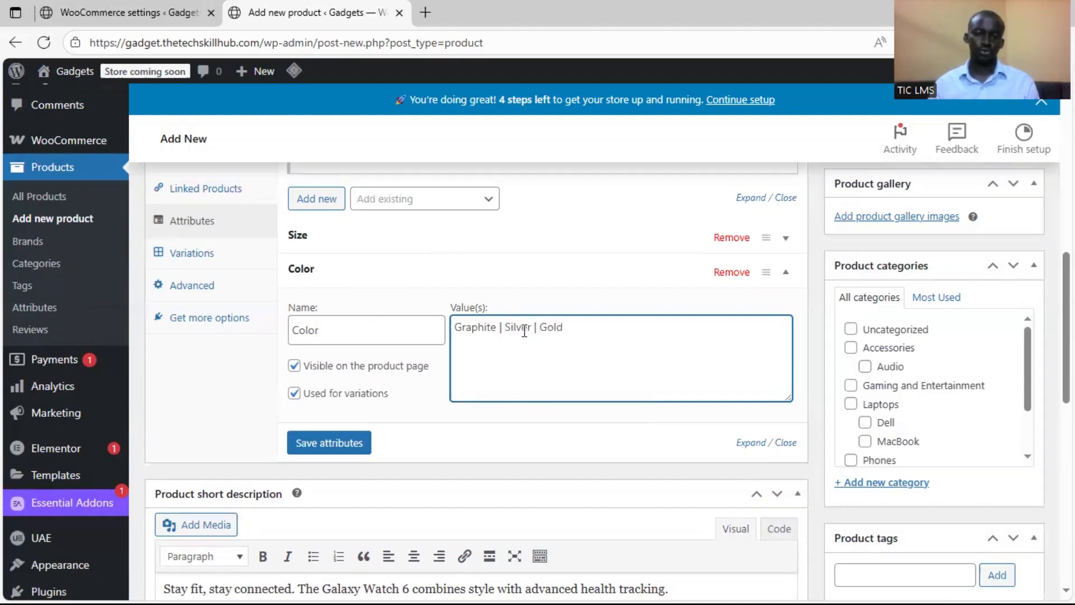
{"action": "left_click", "coordinate": [343, 444]}
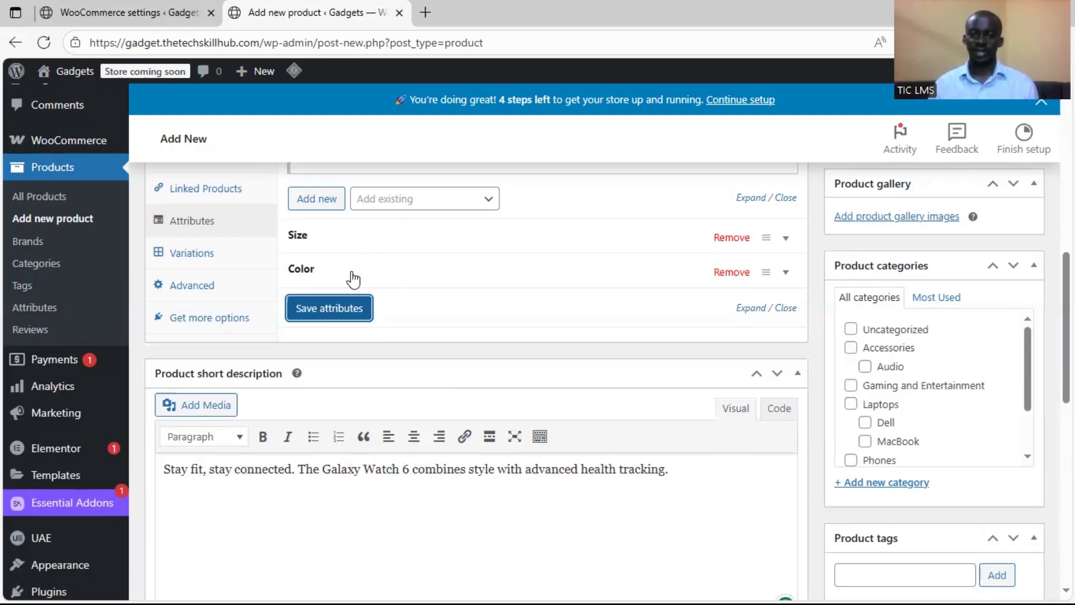
Generate all product variations from the Size and Color attributes and confirm the request
{"action": "left_click", "coordinate": [192, 254]}
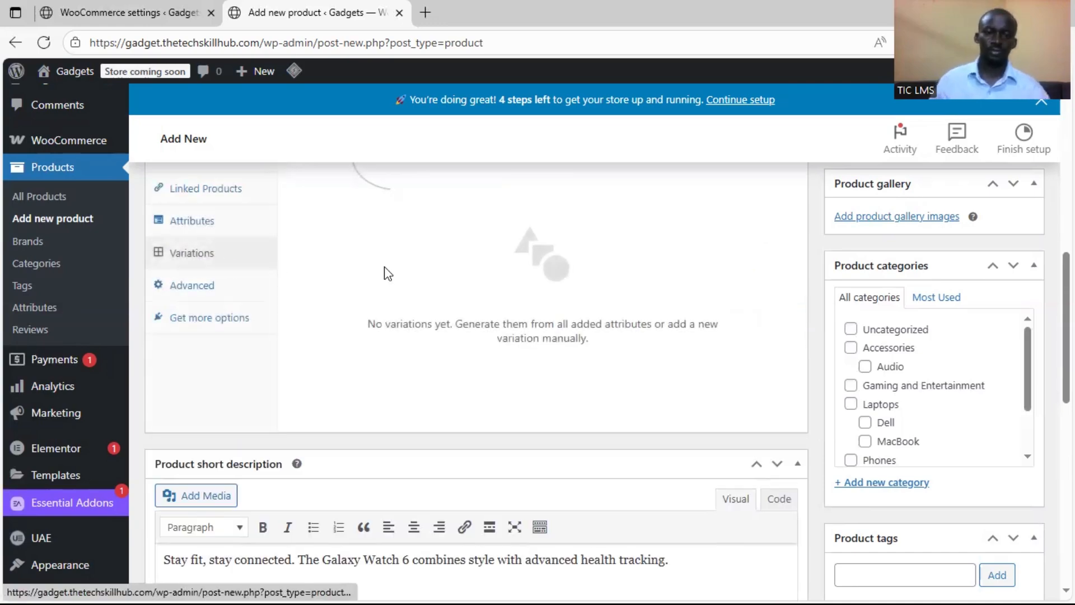
{"action": "scroll", "coordinate": [388, 274], "scroll_direction": "up", "scroll_amount": 5}
{"action": "scroll", "coordinate": [423, 353], "scroll_direction": "down", "scroll_amount": 3}
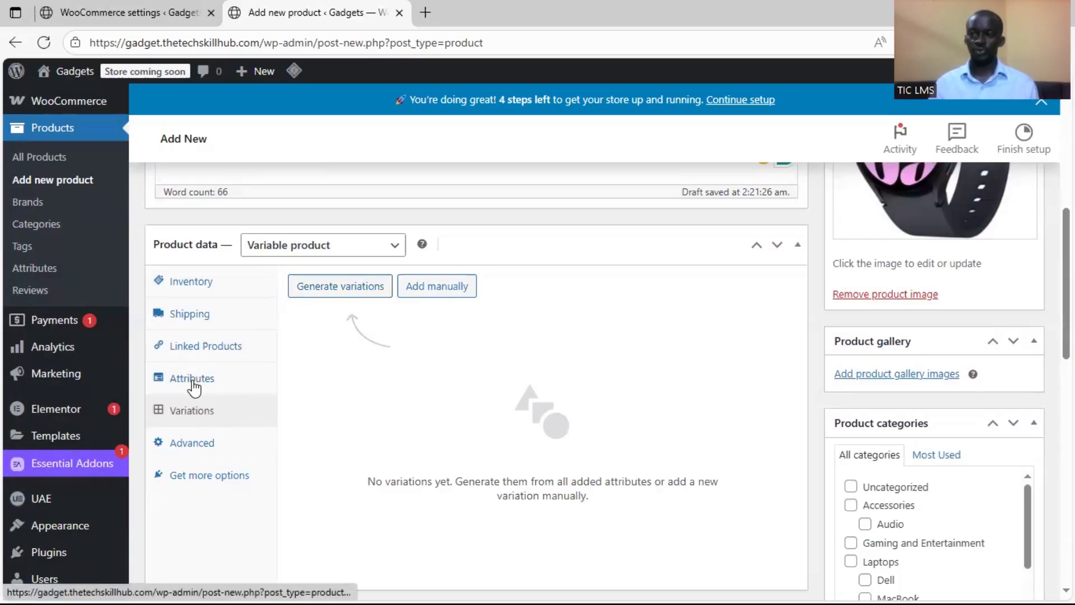
{"action": "left_click", "coordinate": [375, 292]}
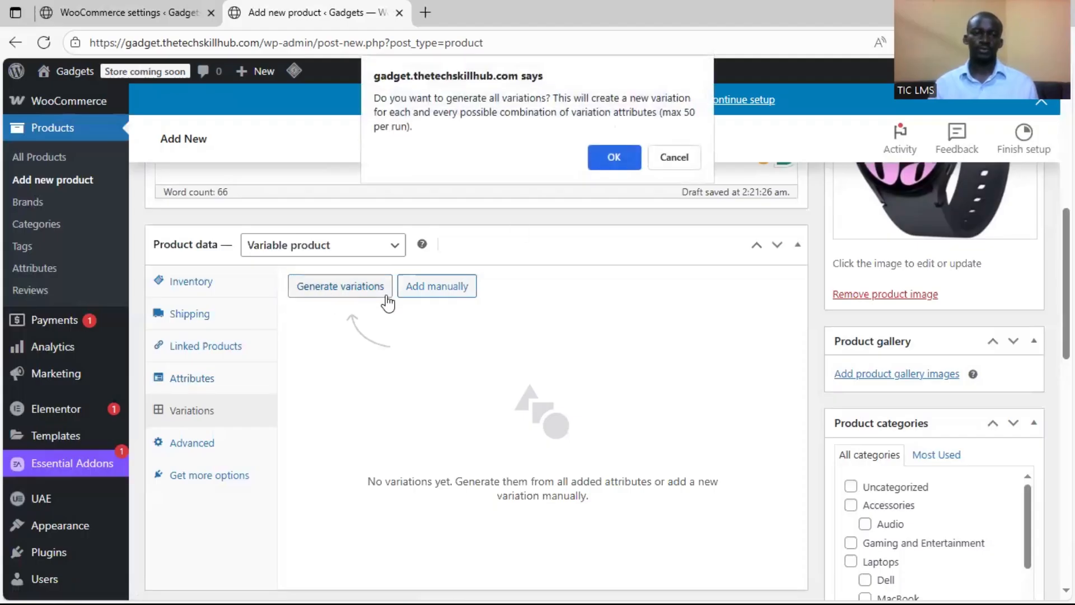
{"action": "left_click", "coordinate": [616, 158]}
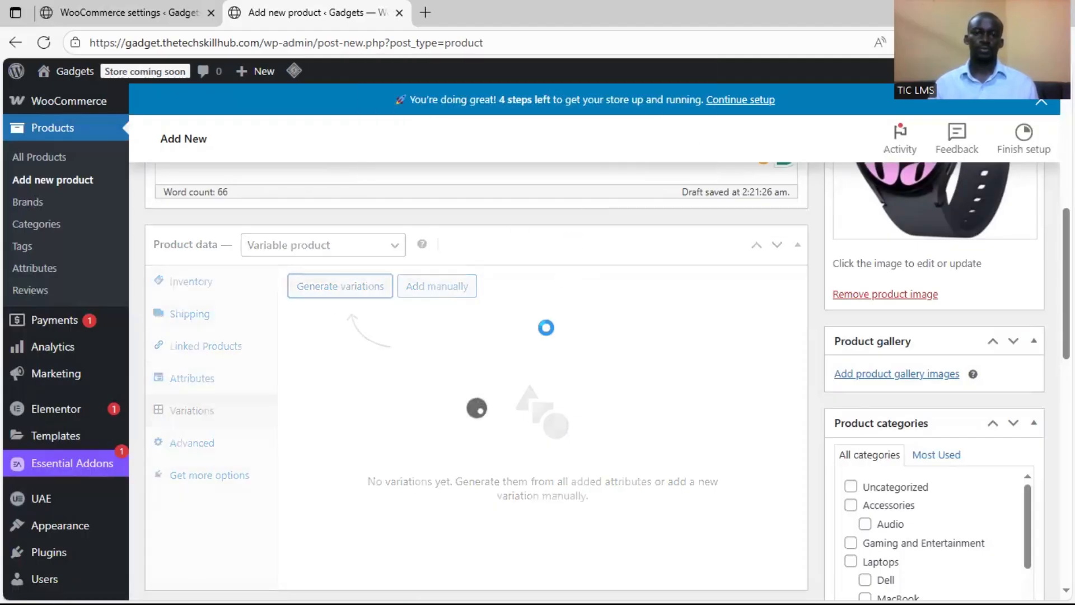
Open the 40 mm Graphite variation and set samsung-galaxy-watch-6-graphite.jpeg from the media library as its image
{"action": "scroll", "coordinate": [569, 358], "scroll_direction": "down", "scroll_amount": 3}
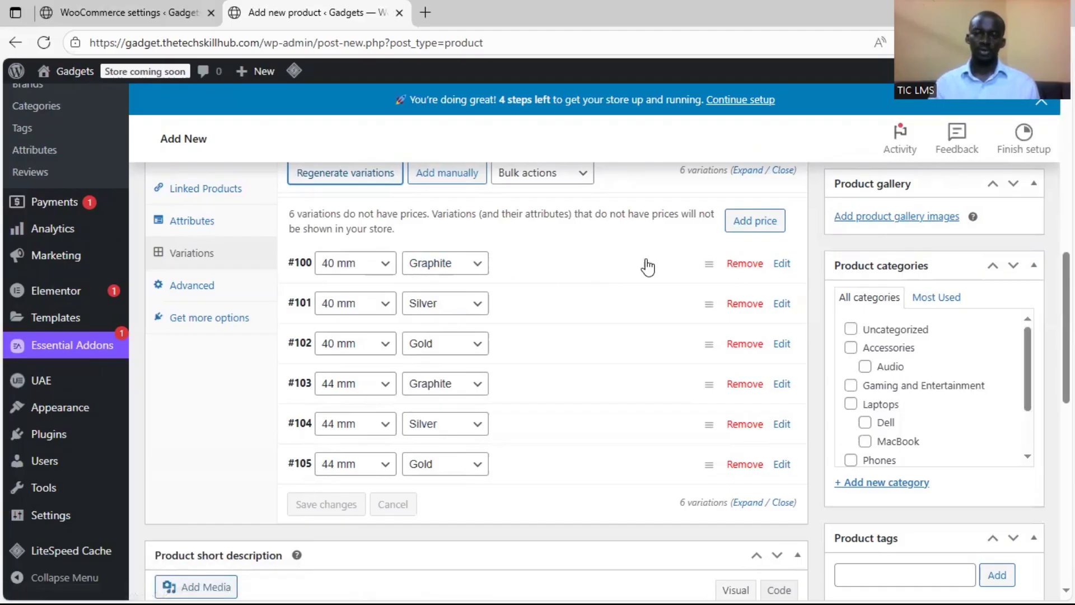
{"action": "left_click", "coordinate": [783, 264]}
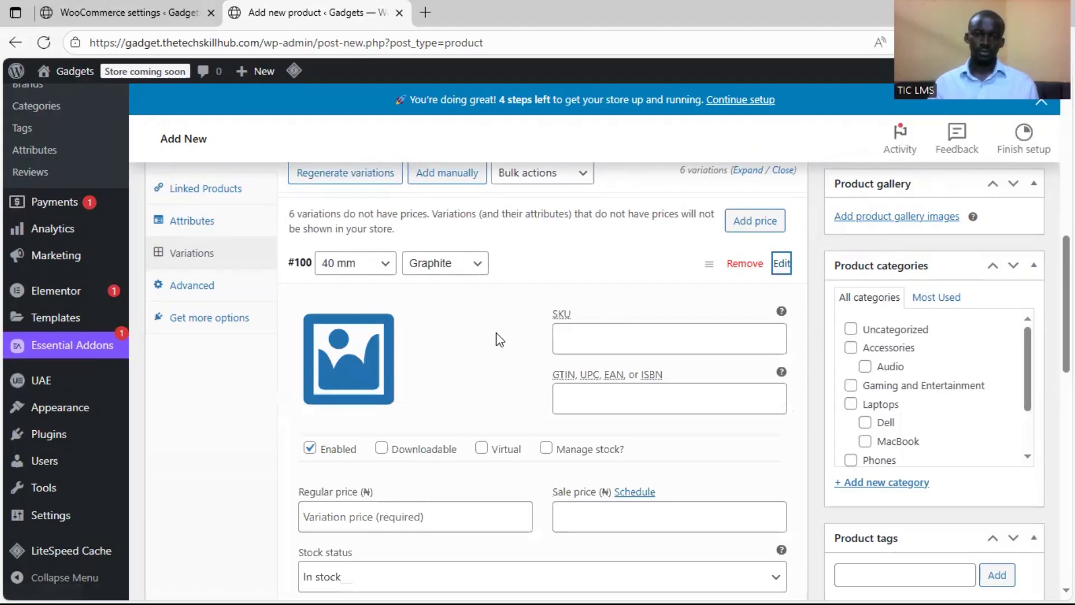
{"action": "left_click", "coordinate": [364, 343]}
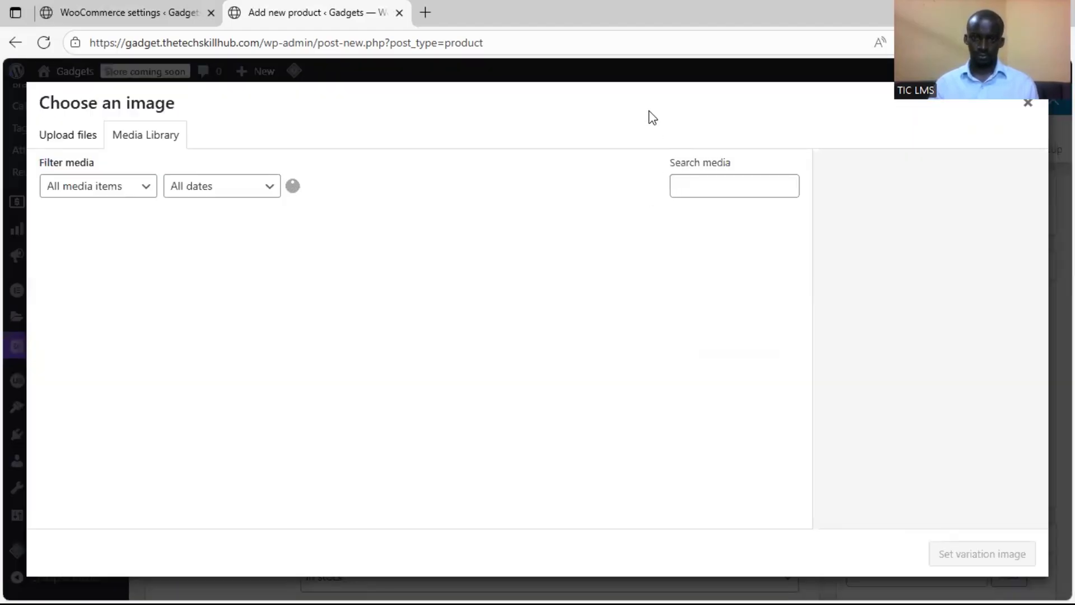
{"action": "left_click", "coordinate": [624, 266]}
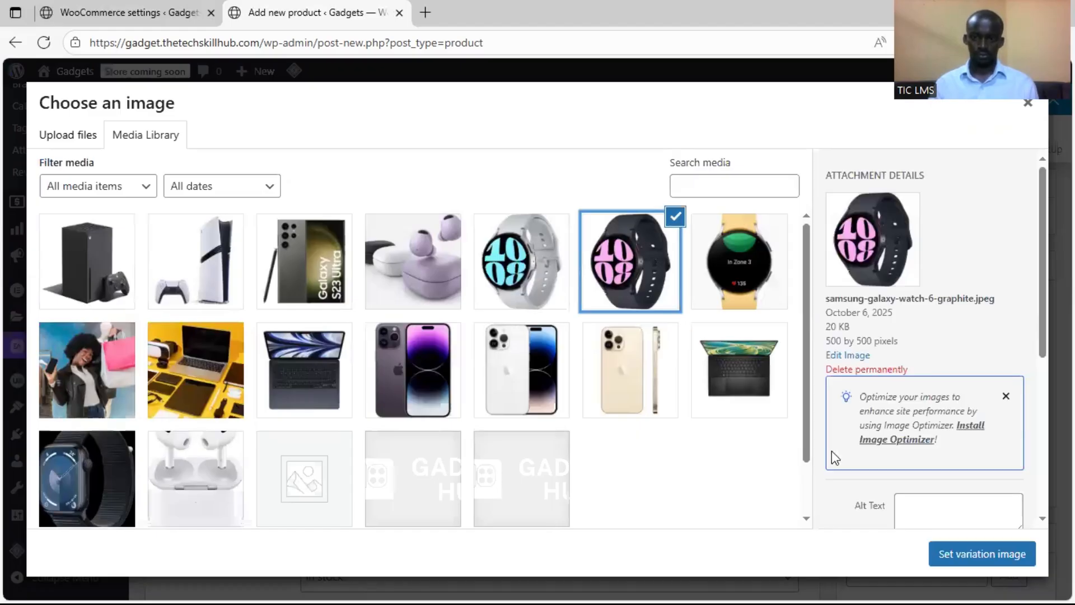
{"action": "left_click", "coordinate": [955, 553]}
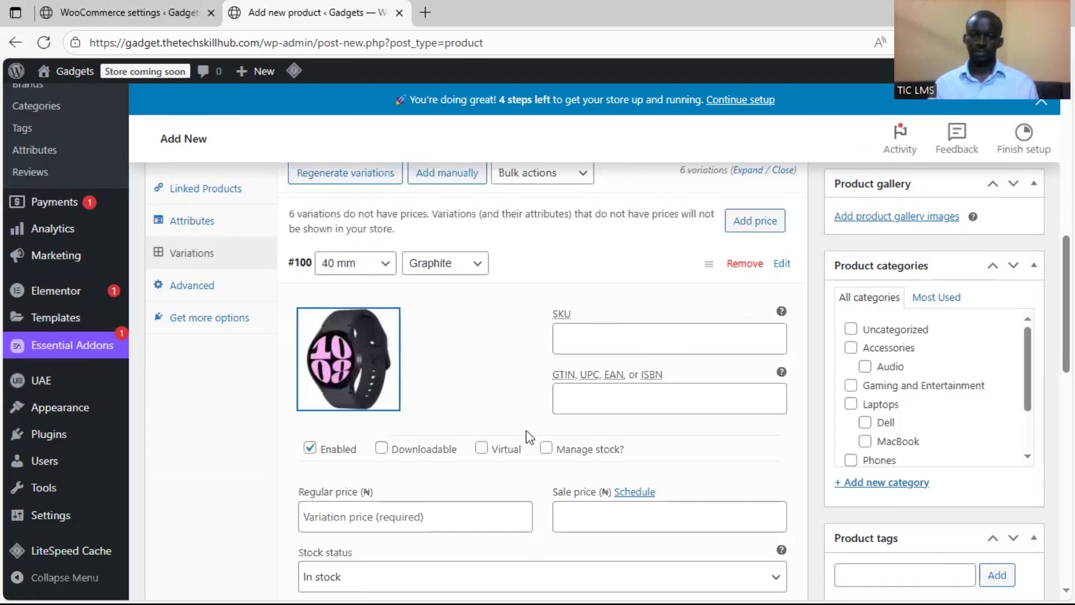
Set the 40 mm Graphite variation's regular price to 250000 and keep its stock status as In stock
{"action": "scroll", "coordinate": [413, 424], "scroll_direction": "down", "scroll_amount": 1}
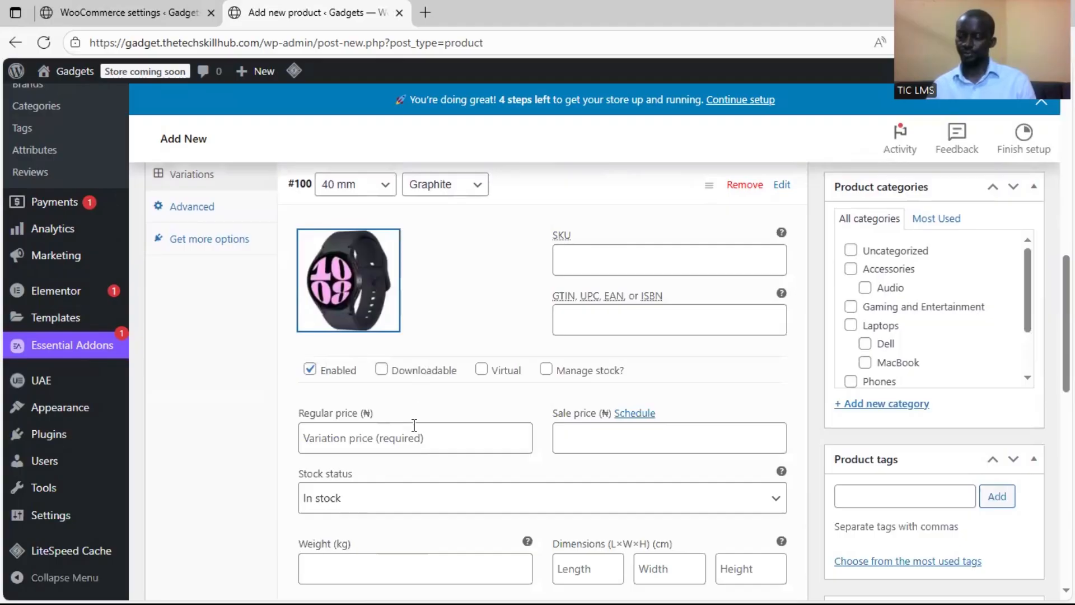
{"action": "left_click", "coordinate": [370, 449]}
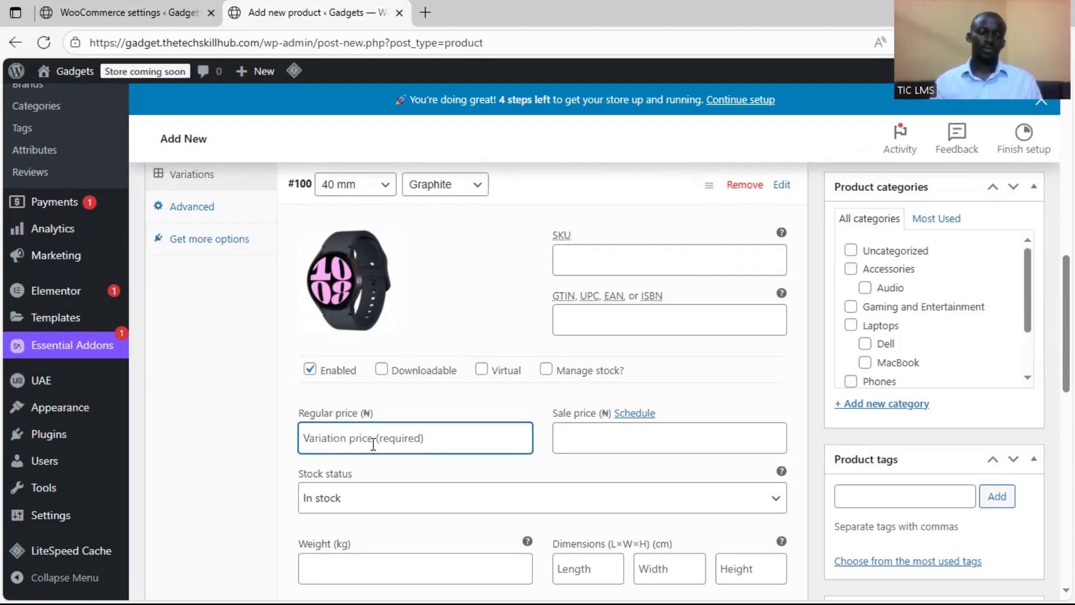
{"action": "type", "text": "250000"}
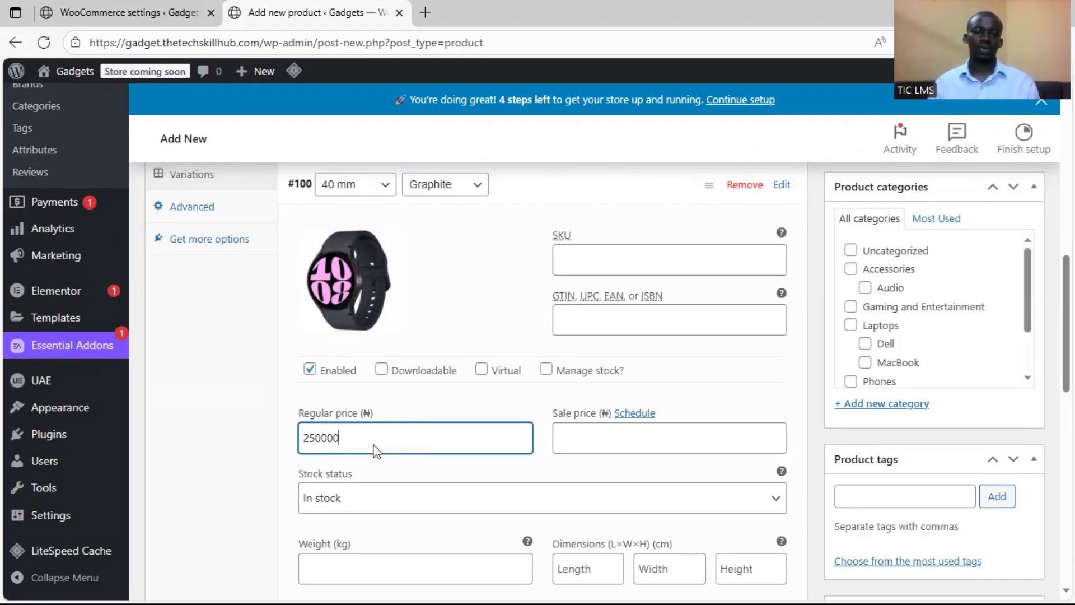
{"action": "scroll", "coordinate": [372, 497], "scroll_direction": "down", "scroll_amount": 4}
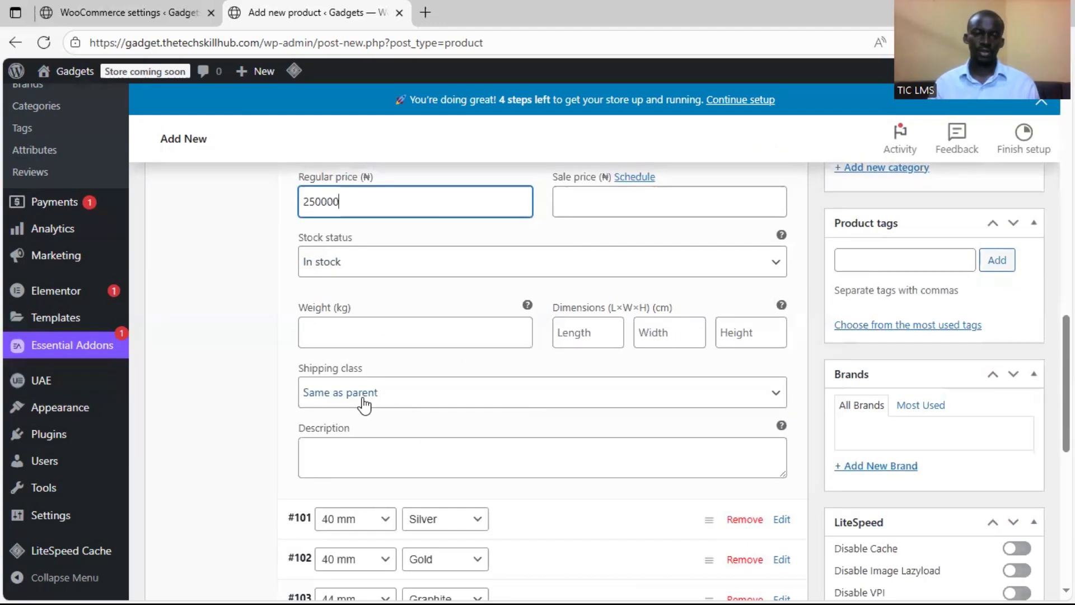
{"action": "scroll", "coordinate": [469, 414], "scroll_direction": "up", "scroll_amount": 1}
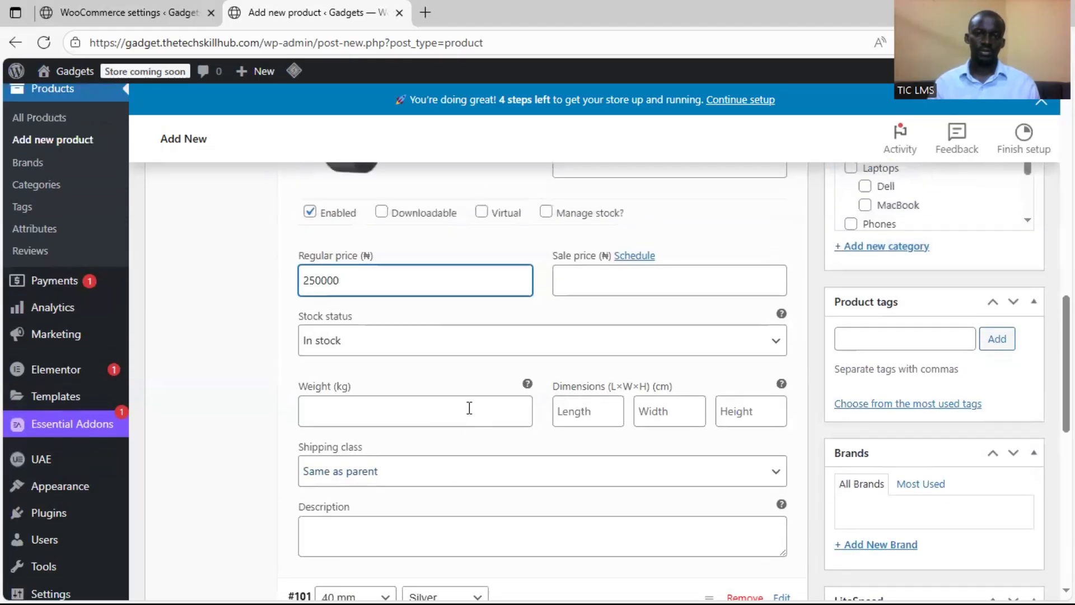
{"action": "left_click", "coordinate": [528, 343]}
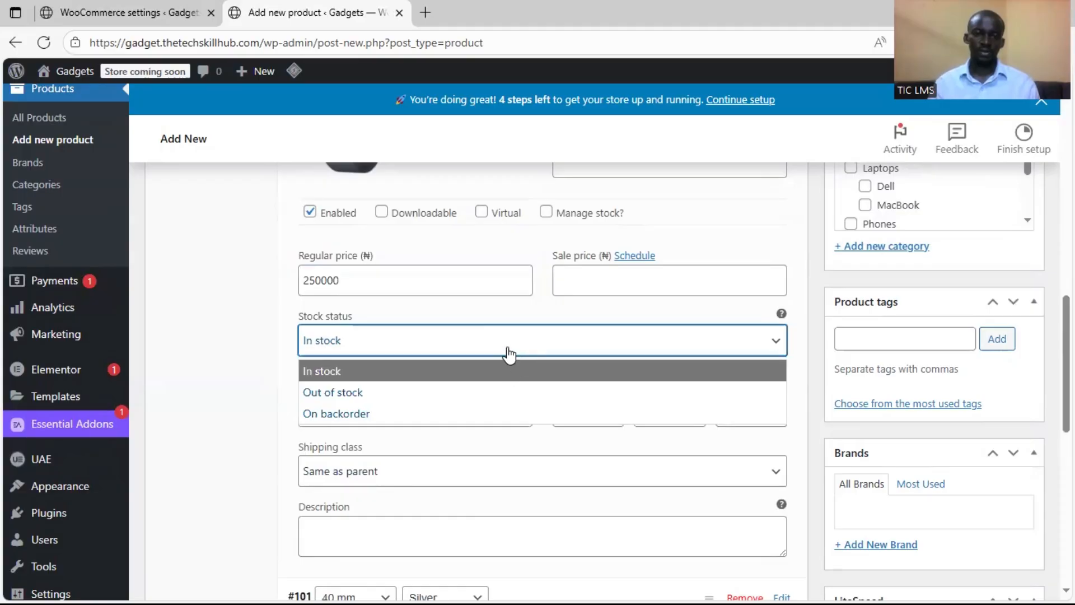
{"action": "left_click", "coordinate": [510, 342]}
Expand the 40 mm Silver variation and set the silver Galaxy Watch picture from the media library as its image
{"action": "scroll", "coordinate": [456, 427], "scroll_direction": "down", "scroll_amount": 2}
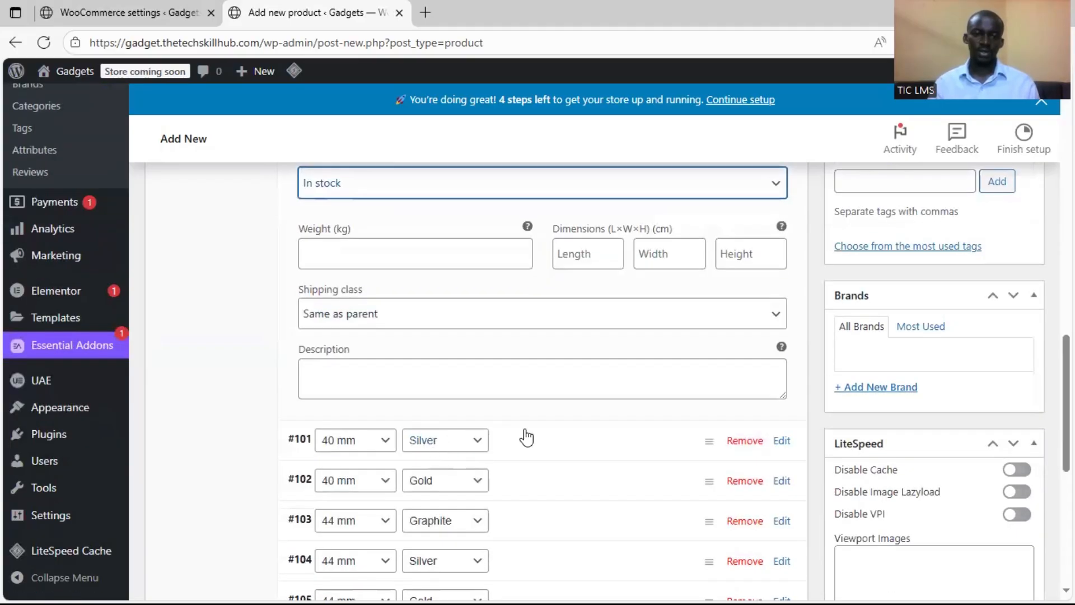
{"action": "left_click", "coordinate": [564, 444]}
{"action": "scroll", "coordinate": [475, 459], "scroll_direction": "down", "scroll_amount": 3}
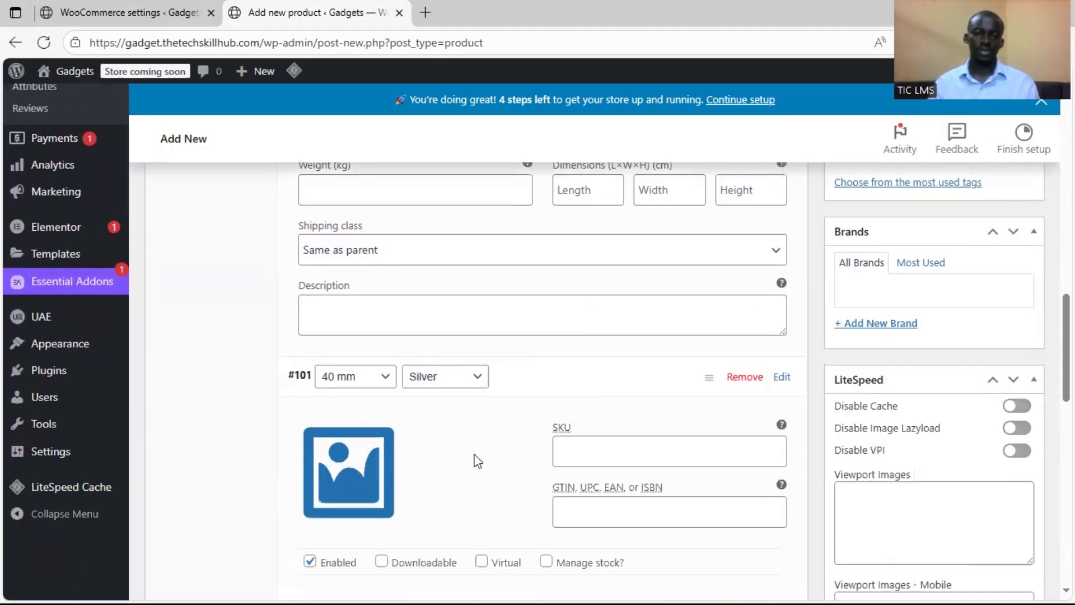
{"action": "left_click", "coordinate": [371, 338]}
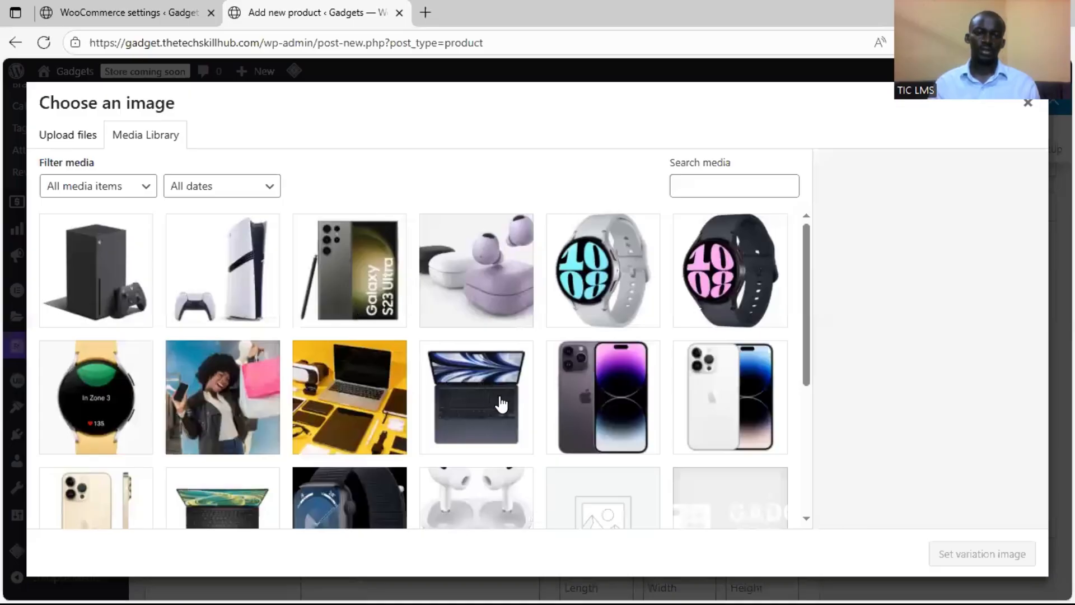
{"action": "left_click", "coordinate": [598, 307]}
{"action": "left_click", "coordinate": [946, 554]}
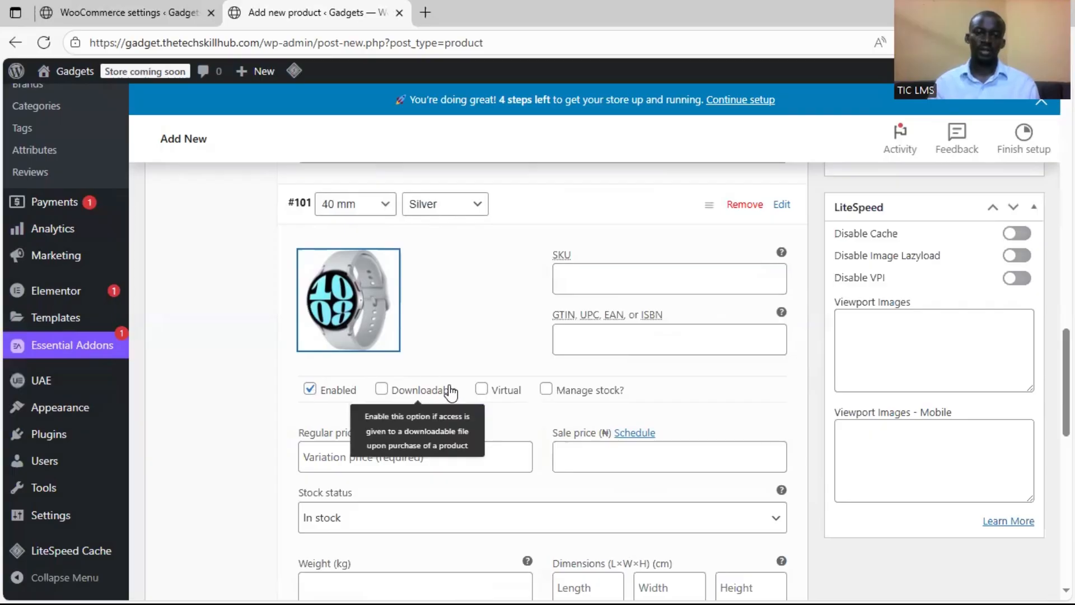
Try out the Downloadable, Virtual and Manage stock options on the 40 mm Silver variation and switch them off again
{"action": "left_click", "coordinate": [382, 390]}
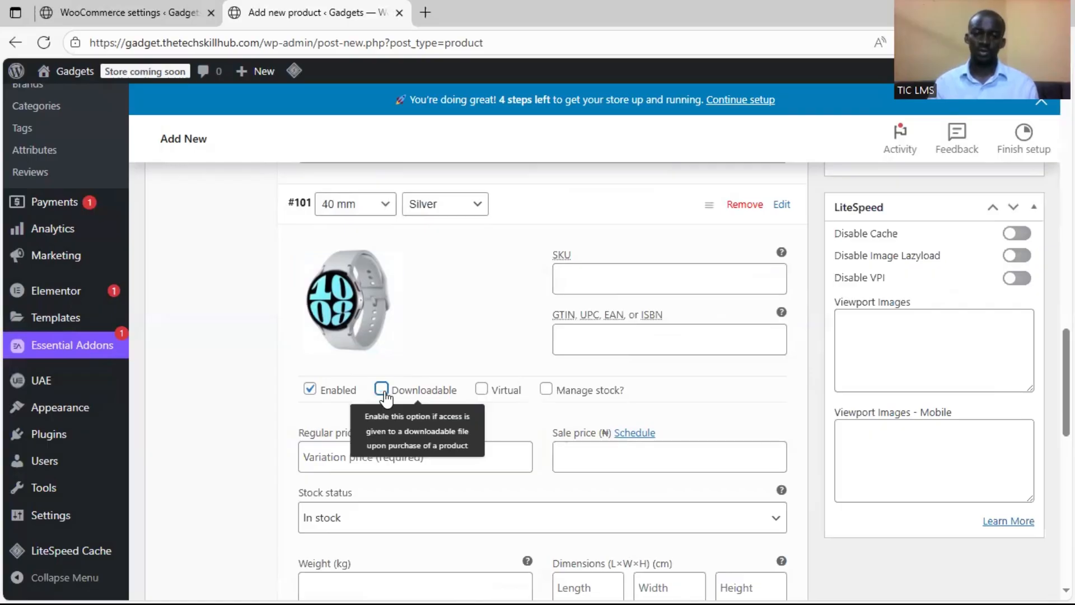
{"action": "left_click", "coordinate": [383, 392]}
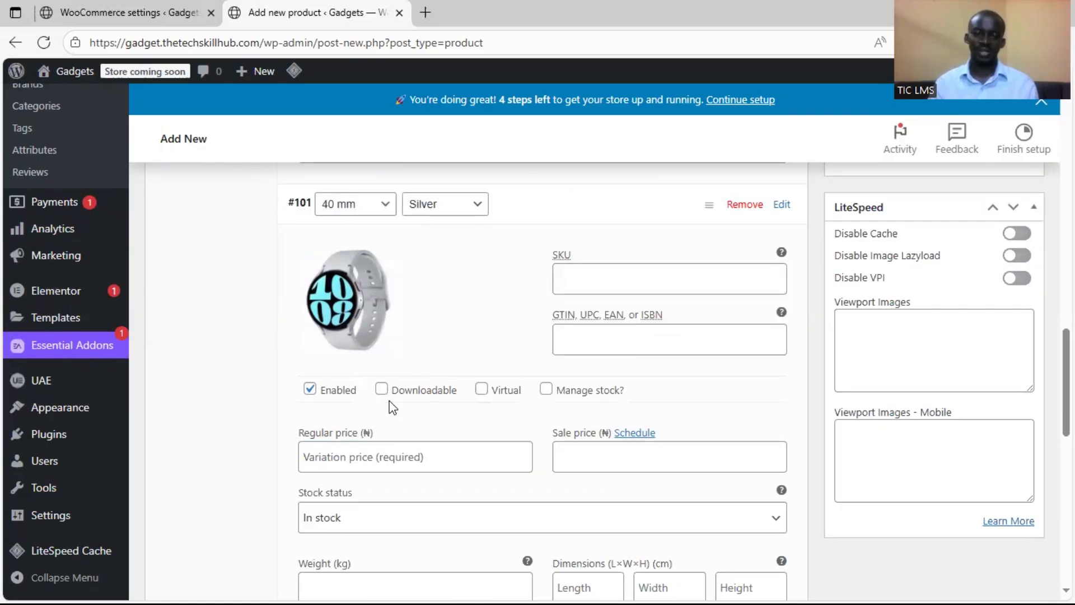
{"action": "left_click", "coordinate": [482, 390]}
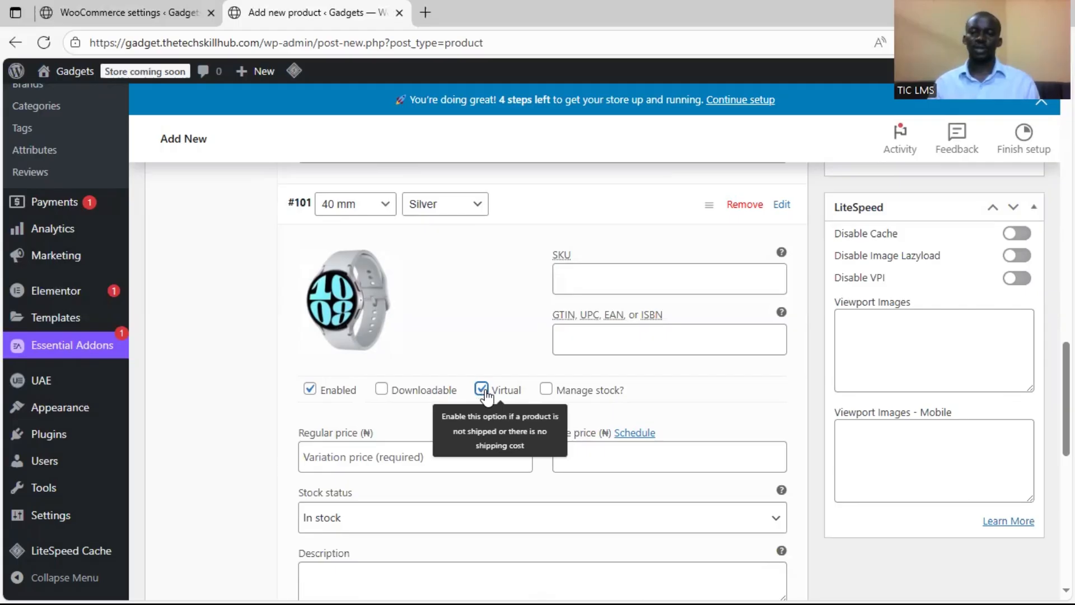
{"action": "left_click", "coordinate": [482, 391]}
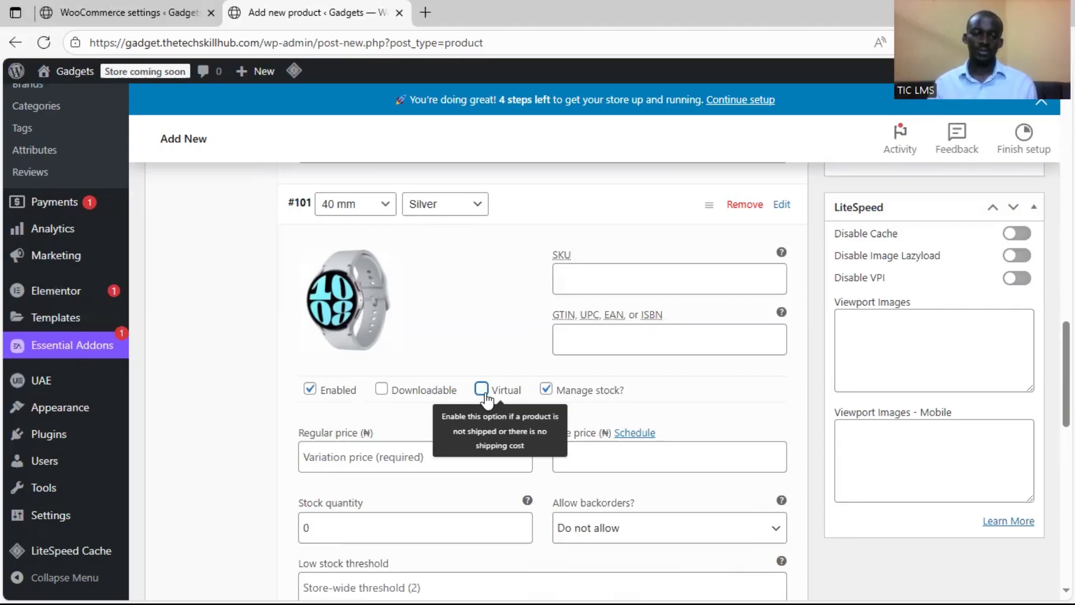
{"action": "scroll", "coordinate": [489, 396], "scroll_direction": "down", "scroll_amount": 3}
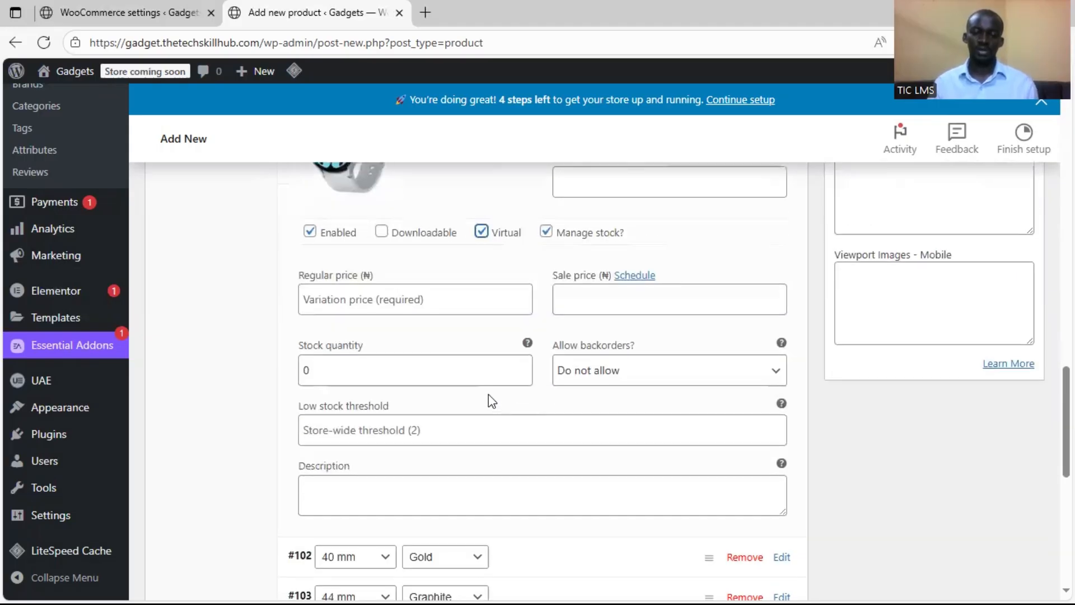
{"action": "scroll", "coordinate": [494, 377], "scroll_direction": "up", "scroll_amount": 1}
{"action": "left_click", "coordinate": [485, 313]}
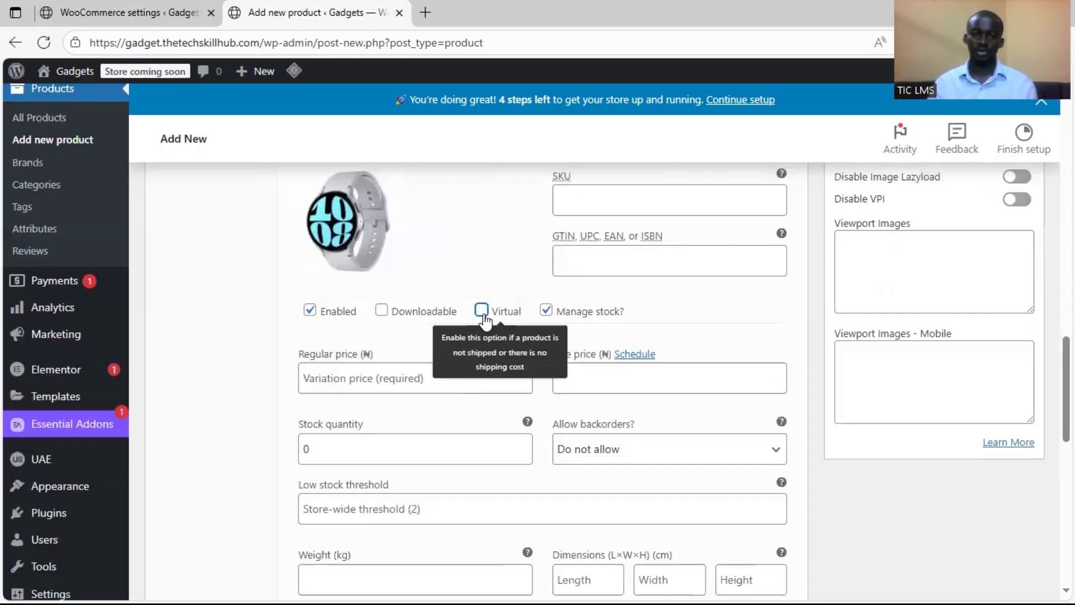
{"action": "left_click", "coordinate": [547, 312]}
{"action": "left_click", "coordinate": [547, 313]}
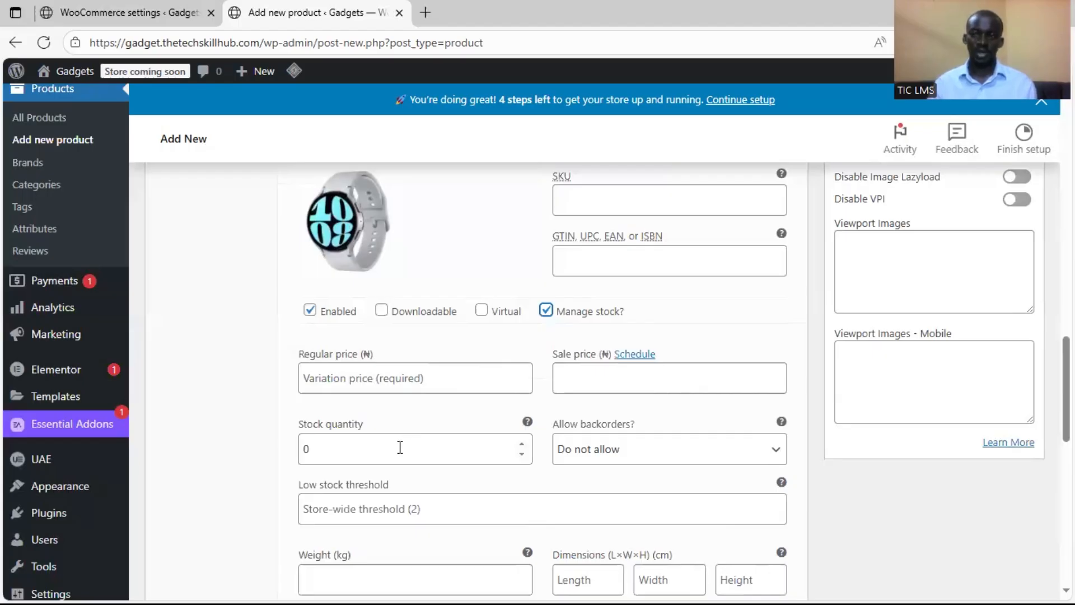
{"action": "left_click", "coordinate": [546, 312]}
Expand the 40 mm Gold variation and set the gold-strap watch picture from the media library as its image
{"action": "scroll", "coordinate": [491, 380], "scroll_direction": "down", "scroll_amount": 1}
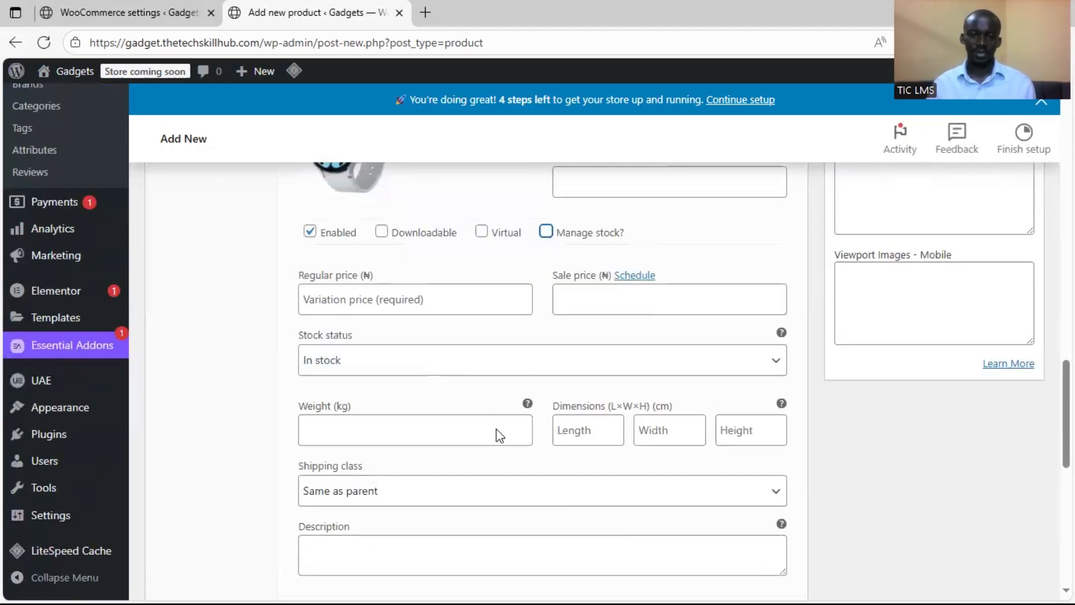
{"action": "scroll", "coordinate": [498, 430], "scroll_direction": "down", "scroll_amount": 3}
{"action": "left_click", "coordinate": [556, 388]}
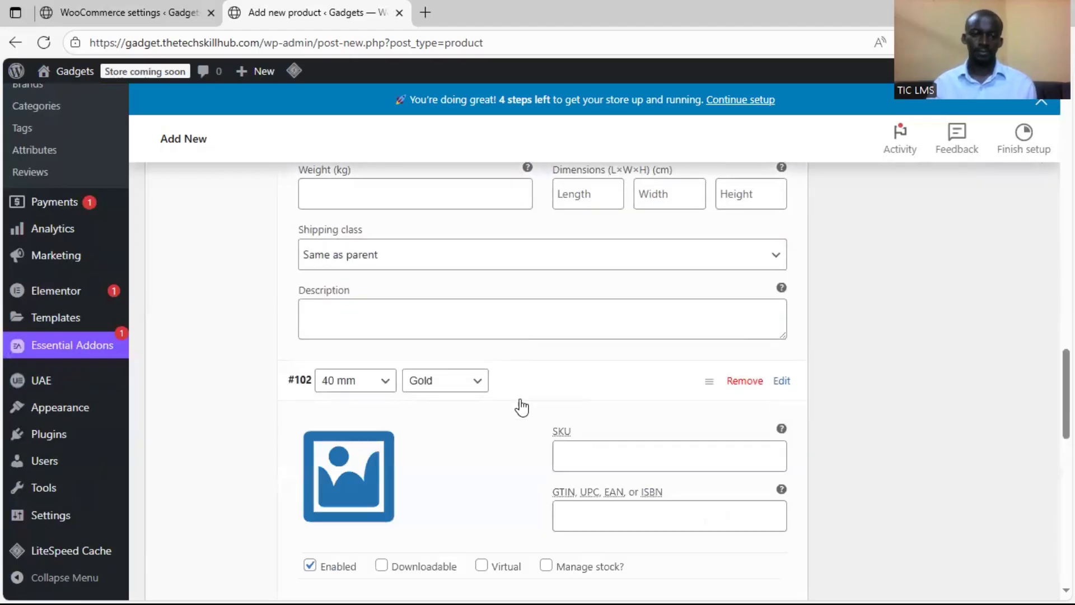
{"action": "scroll", "coordinate": [444, 423], "scroll_direction": "down", "scroll_amount": 2}
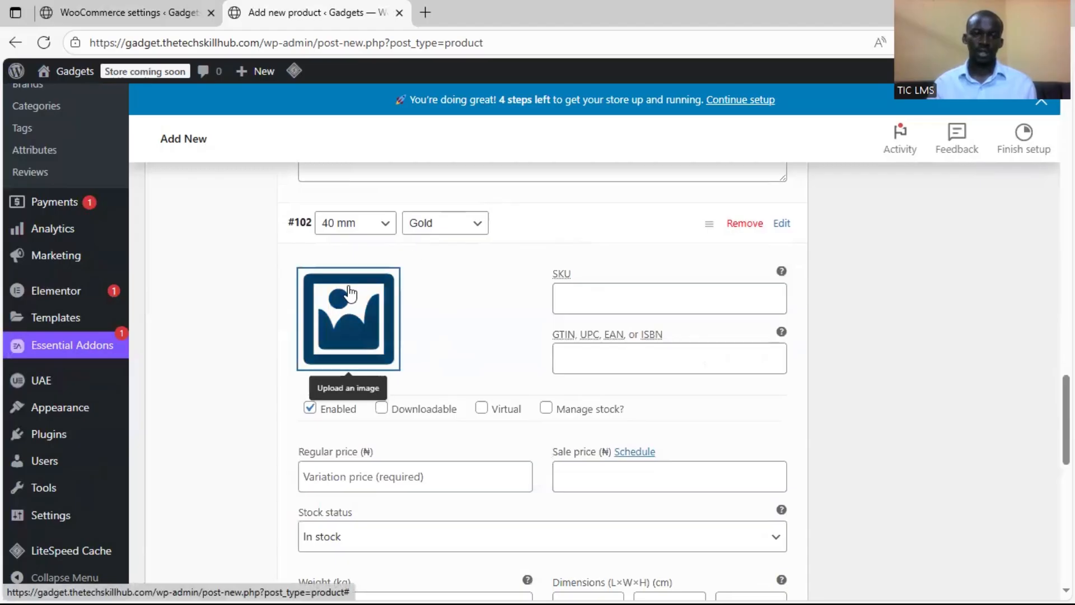
{"action": "left_click", "coordinate": [348, 336]}
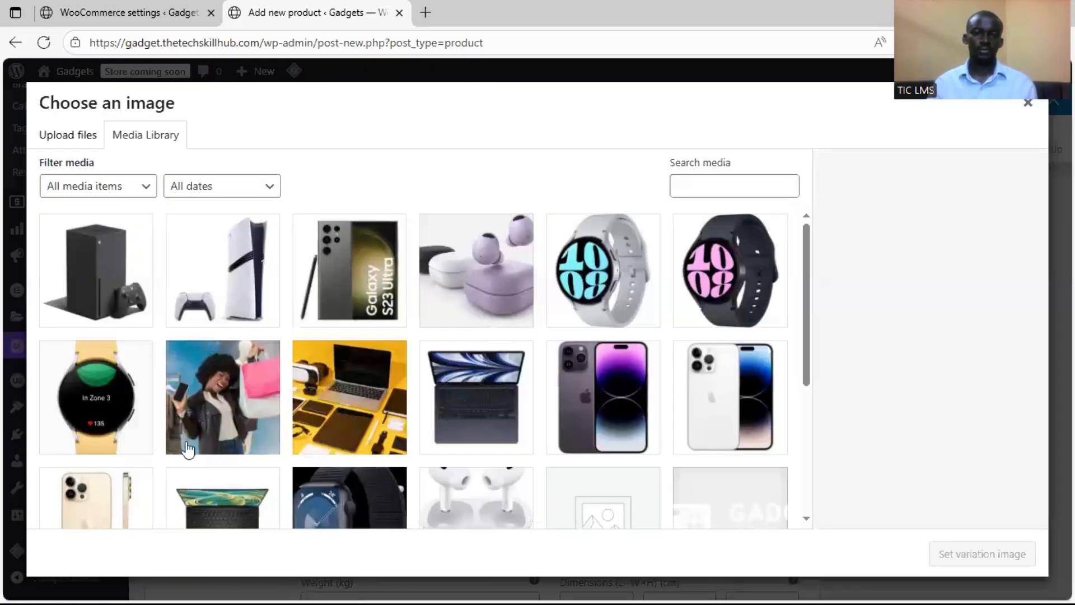
{"action": "left_click", "coordinate": [126, 437]}
{"action": "left_click", "coordinate": [934, 555]}
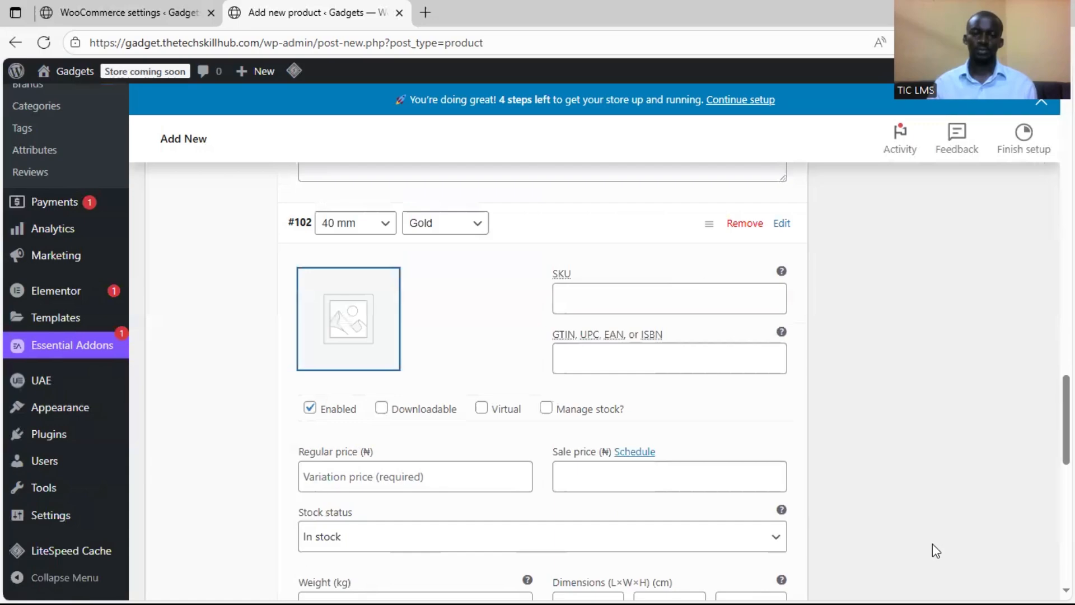
Set the 40 mm Silver variation's regular price to 245000
{"action": "scroll", "coordinate": [480, 370], "scroll_direction": "up", "scroll_amount": 4}
{"action": "scroll", "coordinate": [480, 370], "scroll_direction": "up", "scroll_amount": 3}
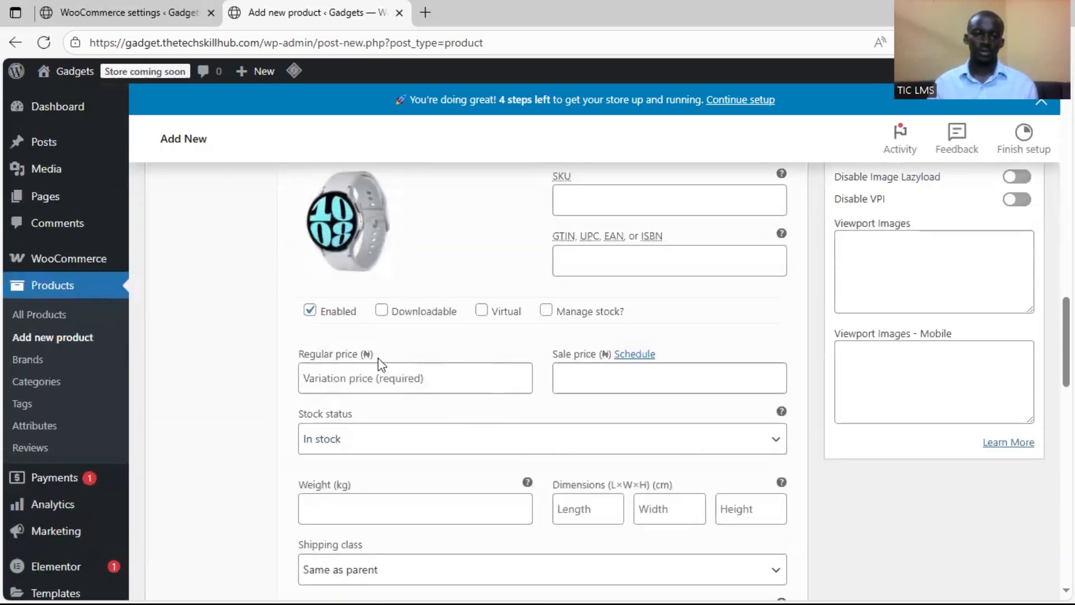
{"action": "left_click", "coordinate": [415, 376]}
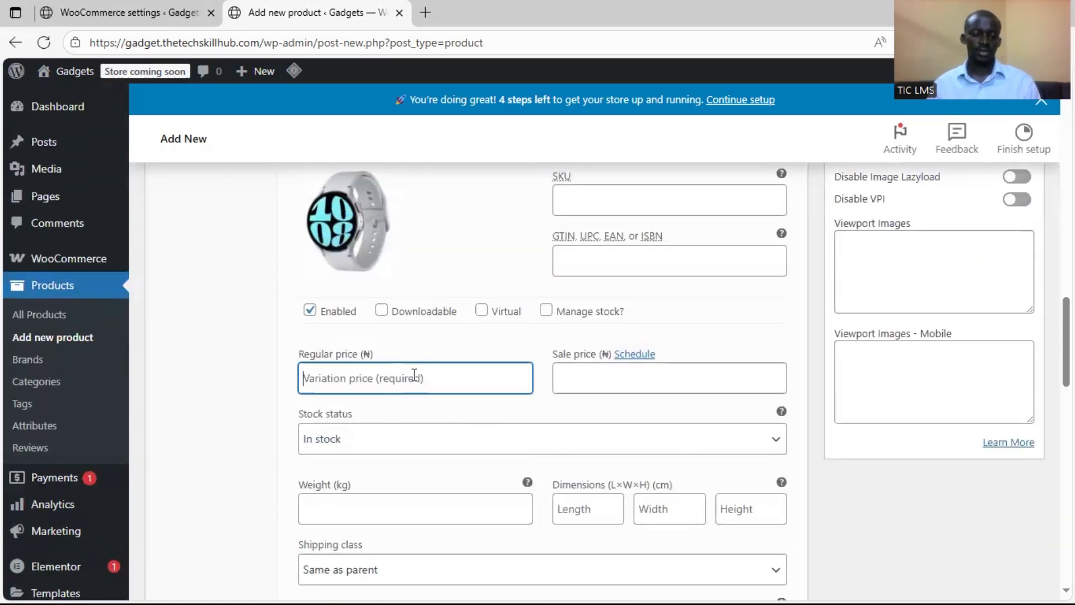
{"action": "type", "text": "245000"}
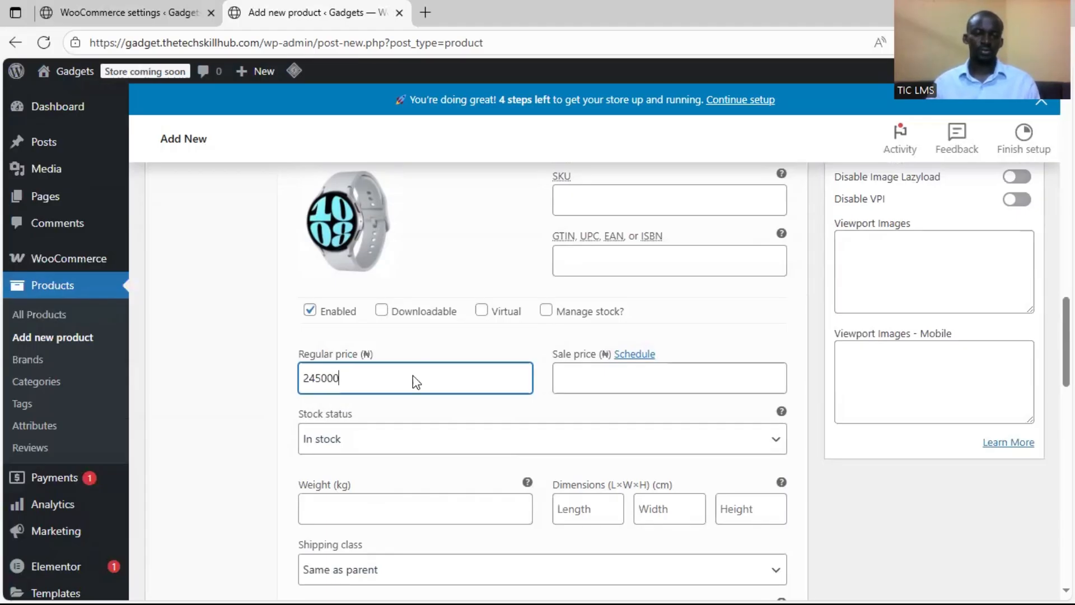
{"action": "scroll", "coordinate": [415, 375], "scroll_direction": "down", "scroll_amount": 4}
{"action": "scroll", "coordinate": [375, 417], "scroll_direction": "down", "scroll_amount": 4}
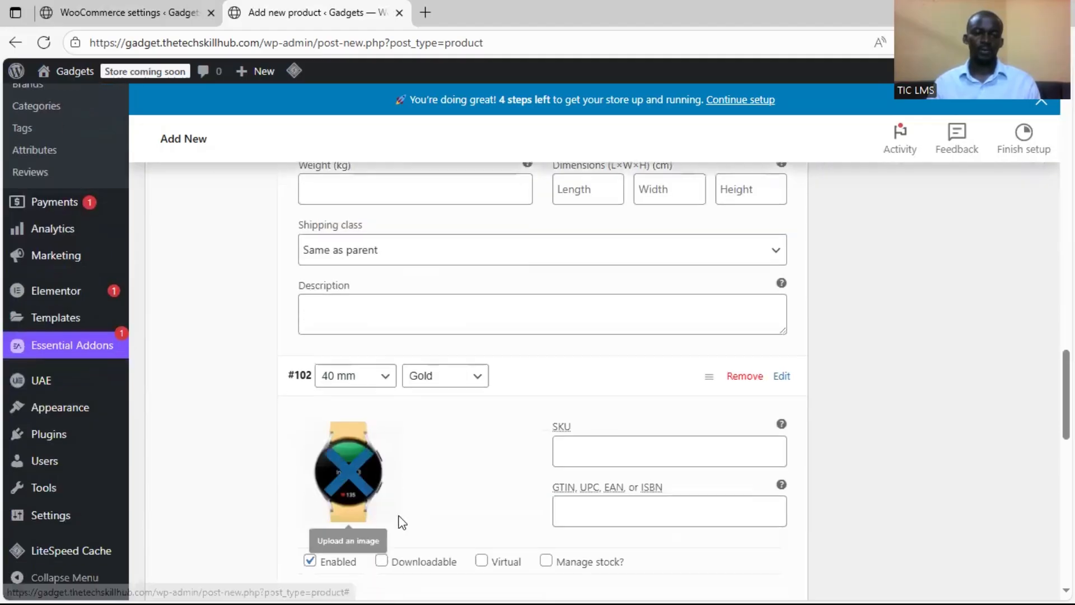
Set the 40 mm Gold variation's regular price to 270000
{"action": "left_click", "coordinate": [394, 476]}
{"action": "type", "text": "270000"}
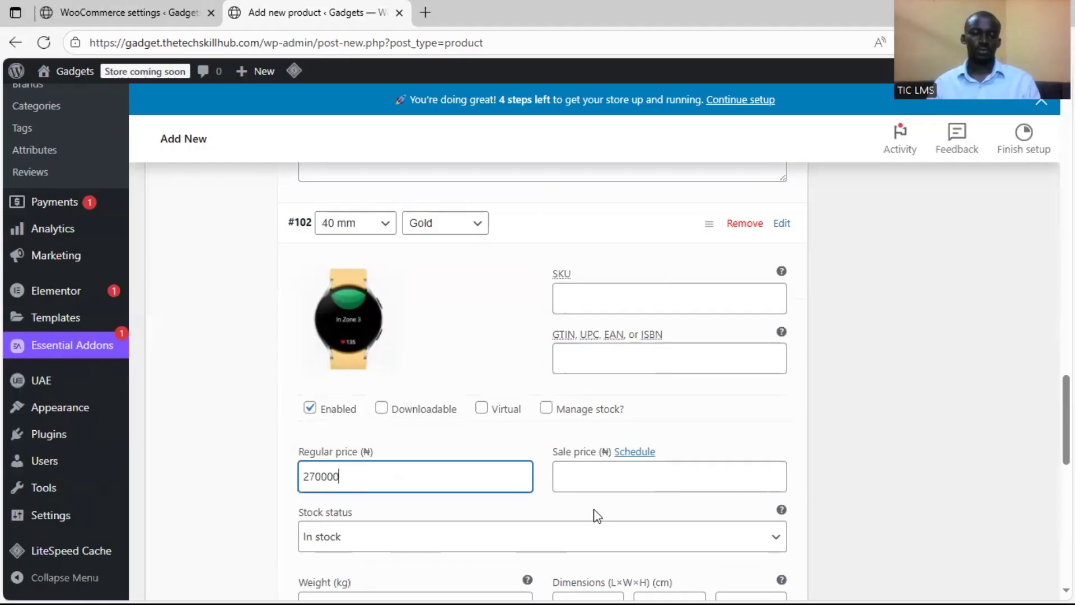
Expand the 44 mm Graphite variation and set the dark-strap Galaxy Watch picture from the media library as its image
{"action": "scroll", "coordinate": [413, 484], "scroll_direction": "down", "scroll_amount": 7}
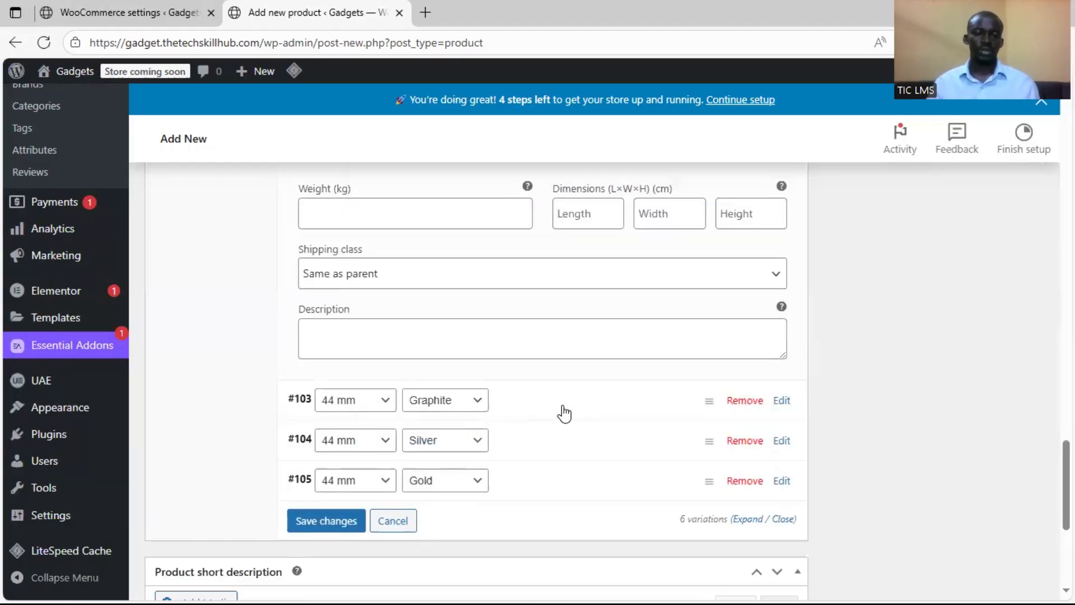
{"action": "left_click", "coordinate": [525, 402]}
{"action": "scroll", "coordinate": [435, 382], "scroll_direction": "down", "scroll_amount": 1}
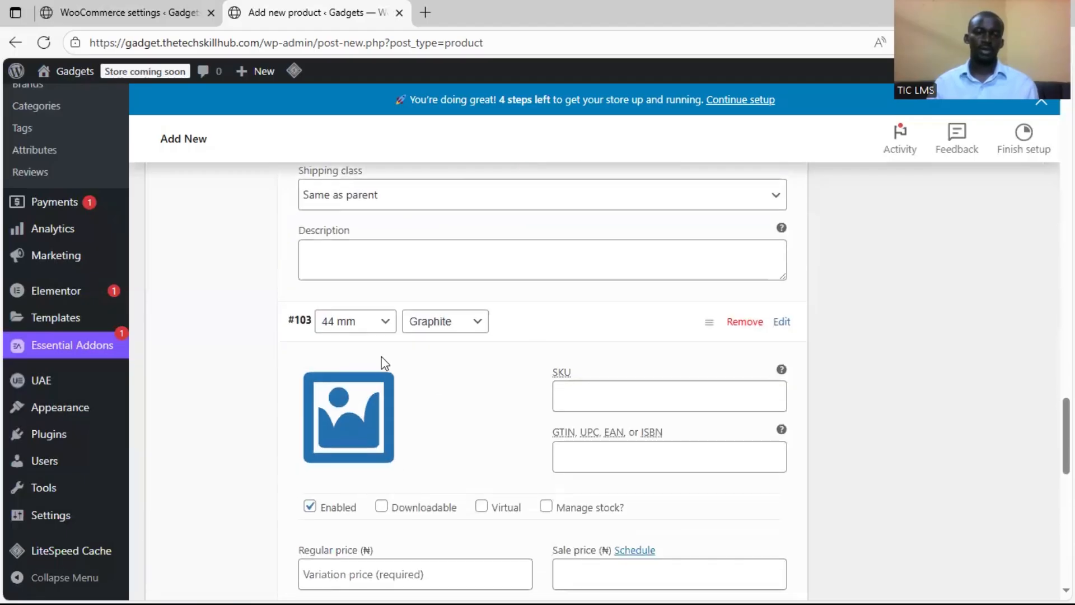
{"action": "left_click", "coordinate": [377, 398]}
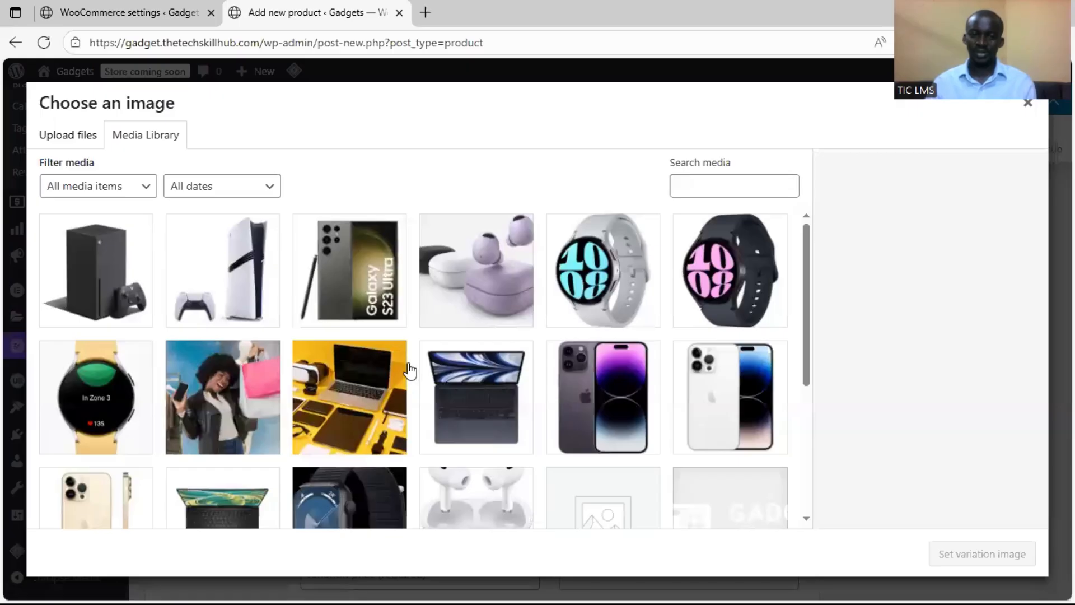
{"action": "scroll", "coordinate": [677, 295], "scroll_direction": "down", "scroll_amount": 1}
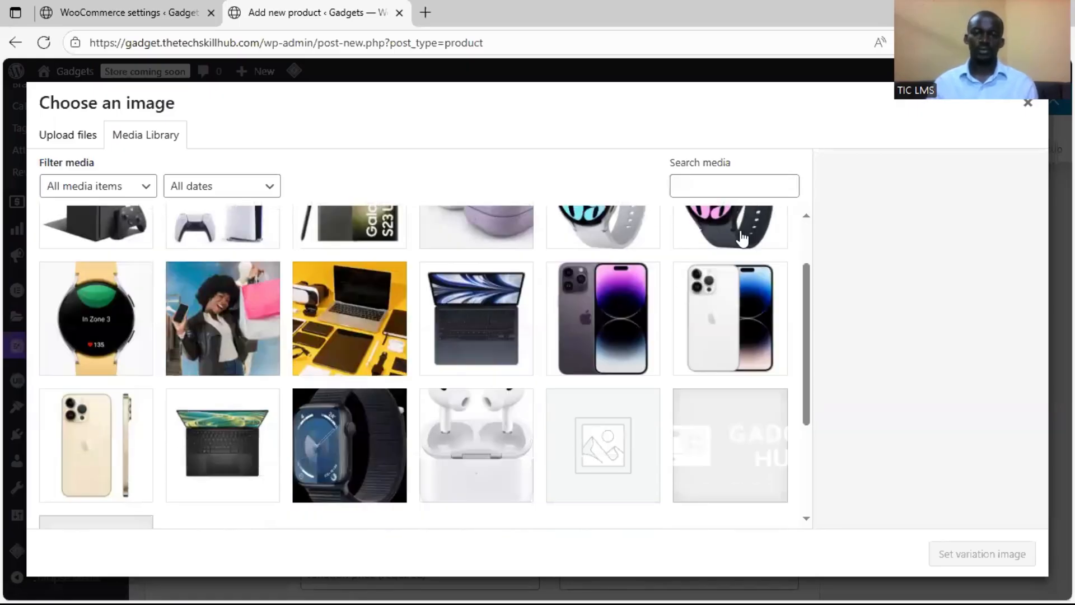
{"action": "left_click", "coordinate": [742, 238]}
{"action": "left_click", "coordinate": [941, 556]}
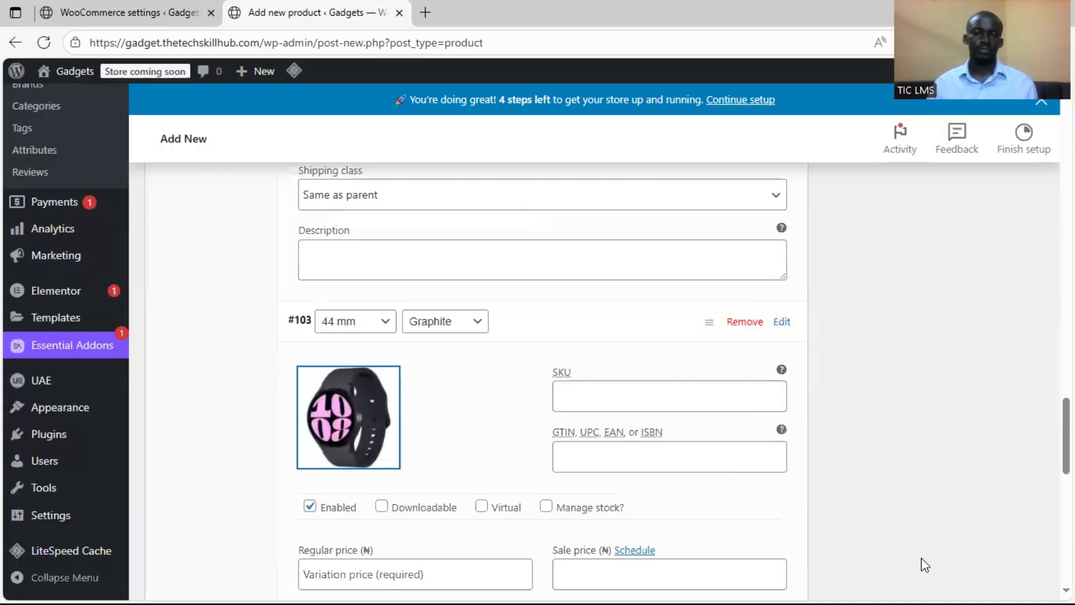
Set the 44 mm Graphite variation's regular price to 290000
{"action": "scroll", "coordinate": [502, 493], "scroll_direction": "down", "scroll_amount": 3}
{"action": "left_click", "coordinate": [370, 425]}
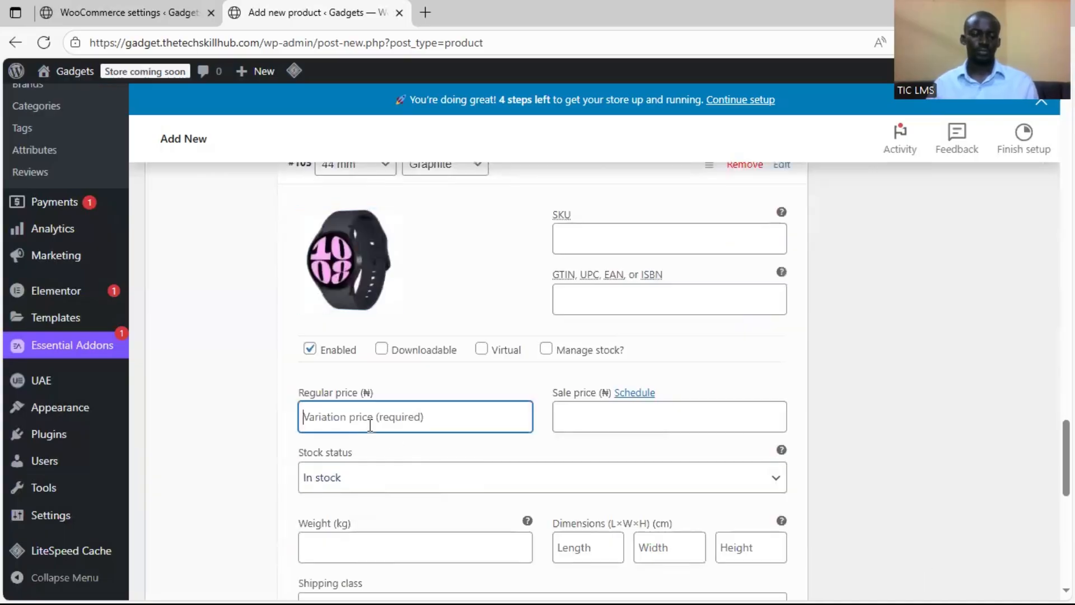
{"action": "type", "text": "290000"}
Expand the 44 mm Silver variation and set samsung-galaxy-watch-6-silver.jpeg from the media library as its image
{"action": "scroll", "coordinate": [481, 420], "scroll_direction": "down", "scroll_amount": 3}
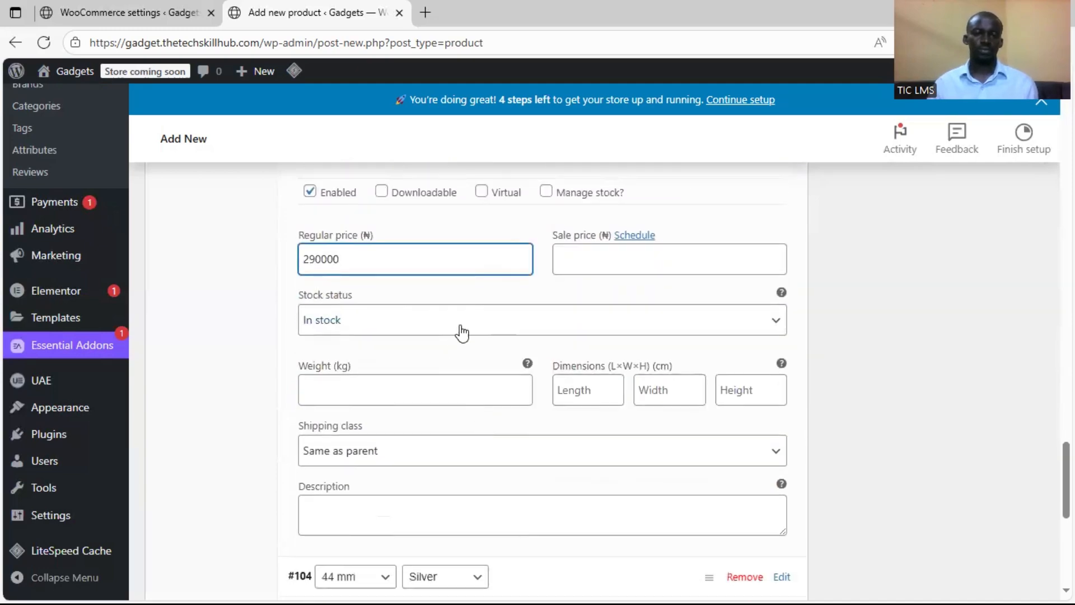
{"action": "scroll", "coordinate": [566, 328], "scroll_direction": "down", "scroll_amount": 5}
{"action": "left_click", "coordinate": [574, 352]}
{"action": "scroll", "coordinate": [403, 372], "scroll_direction": "down", "scroll_amount": 3}
{"action": "left_click", "coordinate": [360, 307]}
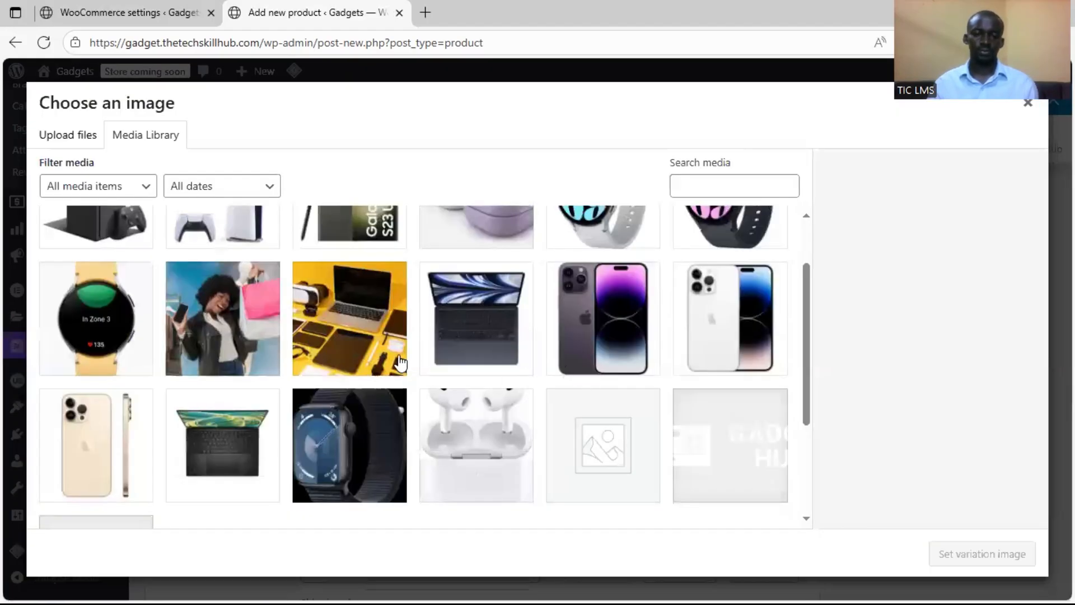
{"action": "scroll", "coordinate": [504, 331], "scroll_direction": "up", "scroll_amount": 2}
{"action": "left_click", "coordinate": [628, 290]}
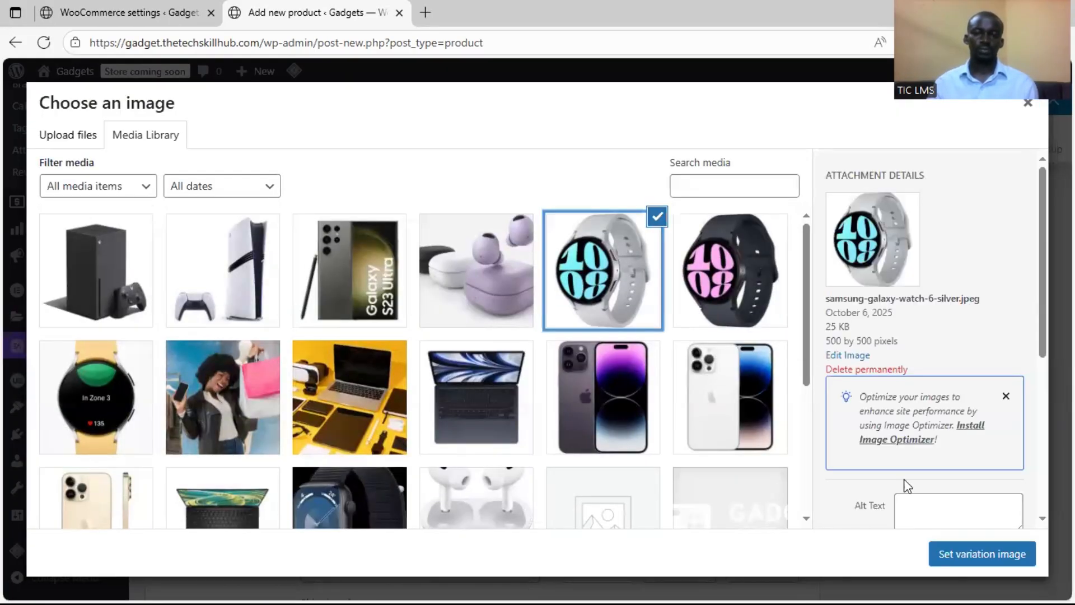
{"action": "left_click", "coordinate": [946, 553]}
Set the 44 mm Silver variation's regular price to 280000
{"action": "scroll", "coordinate": [448, 459], "scroll_direction": "down", "scroll_amount": 1}
{"action": "scroll", "coordinate": [400, 416], "scroll_direction": "down", "scroll_amount": 1}
{"action": "left_click", "coordinate": [397, 369]}
{"action": "type", "text": "280000"}
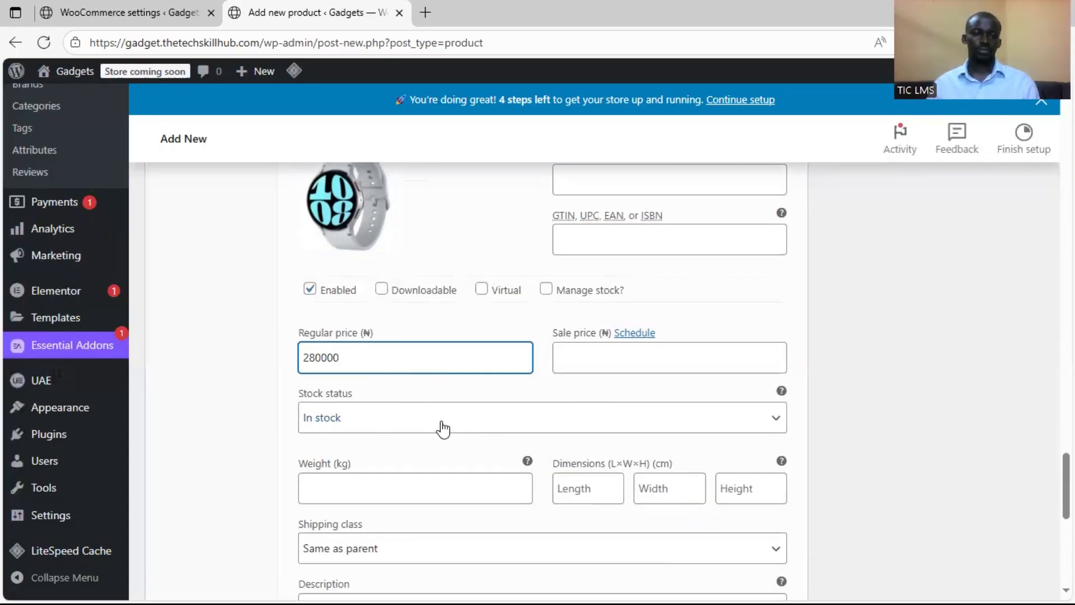
Expand the 44 mm Gold variation and set the gold-strap watch picture from the media library as its image
{"action": "scroll", "coordinate": [439, 426], "scroll_direction": "down", "scroll_amount": 4}
{"action": "scroll", "coordinate": [411, 360], "scroll_direction": "up", "scroll_amount": 3}
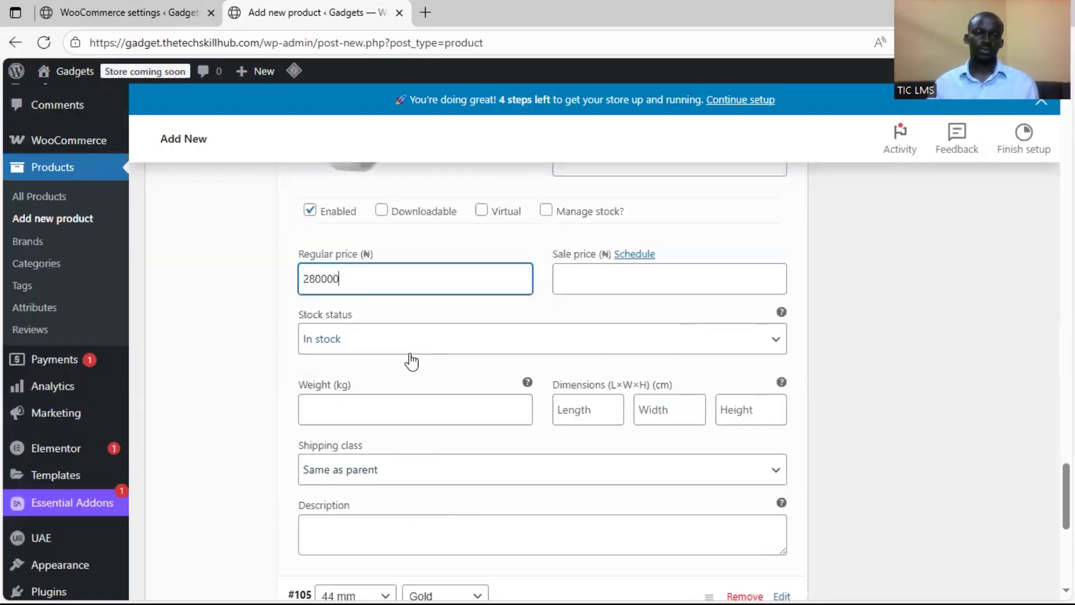
{"action": "scroll", "coordinate": [451, 360], "scroll_direction": "down", "scroll_amount": 6}
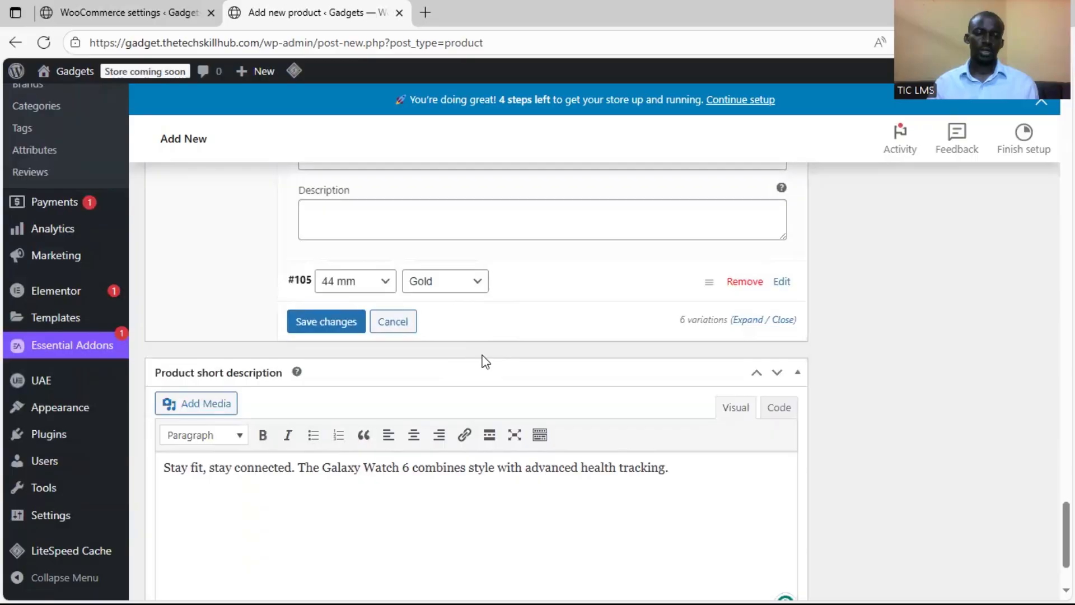
{"action": "left_click", "coordinate": [560, 299]}
{"action": "left_click", "coordinate": [370, 385]}
{"action": "left_click", "coordinate": [150, 402]}
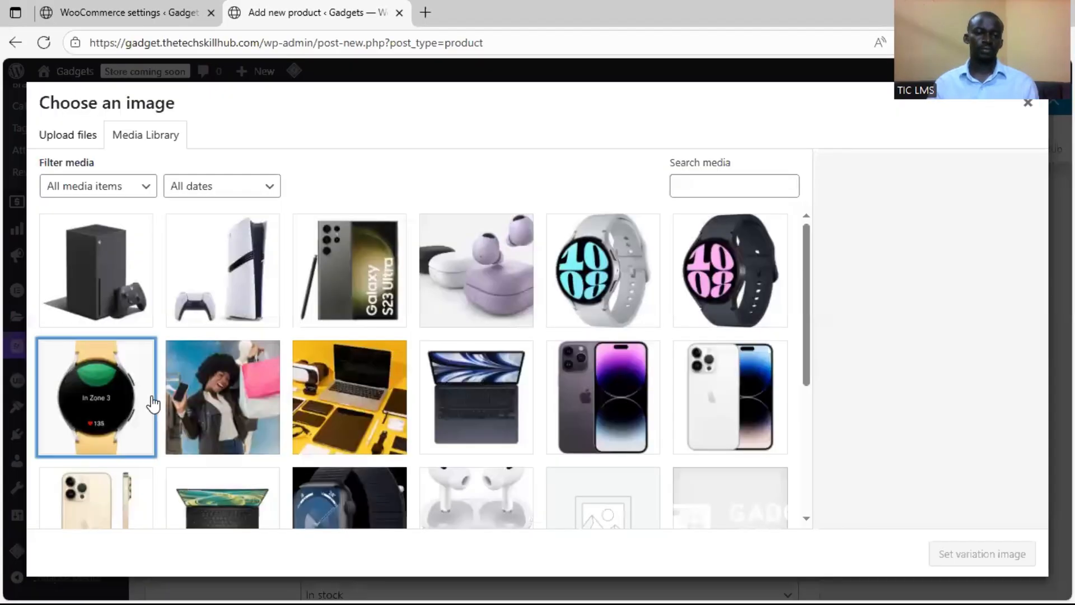
{"action": "left_click", "coordinate": [987, 554]}
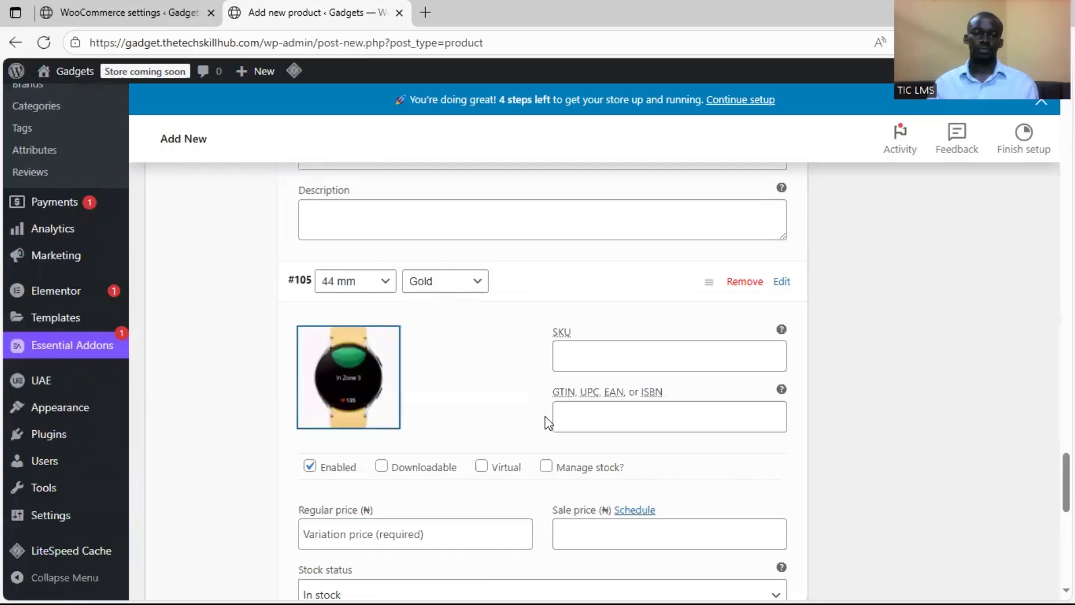
Set the 44 mm Gold variation's regular price to 30000 and save the variation changes
{"action": "scroll", "coordinate": [484, 365], "scroll_direction": "down", "scroll_amount": 3}
{"action": "left_click", "coordinate": [427, 379]}
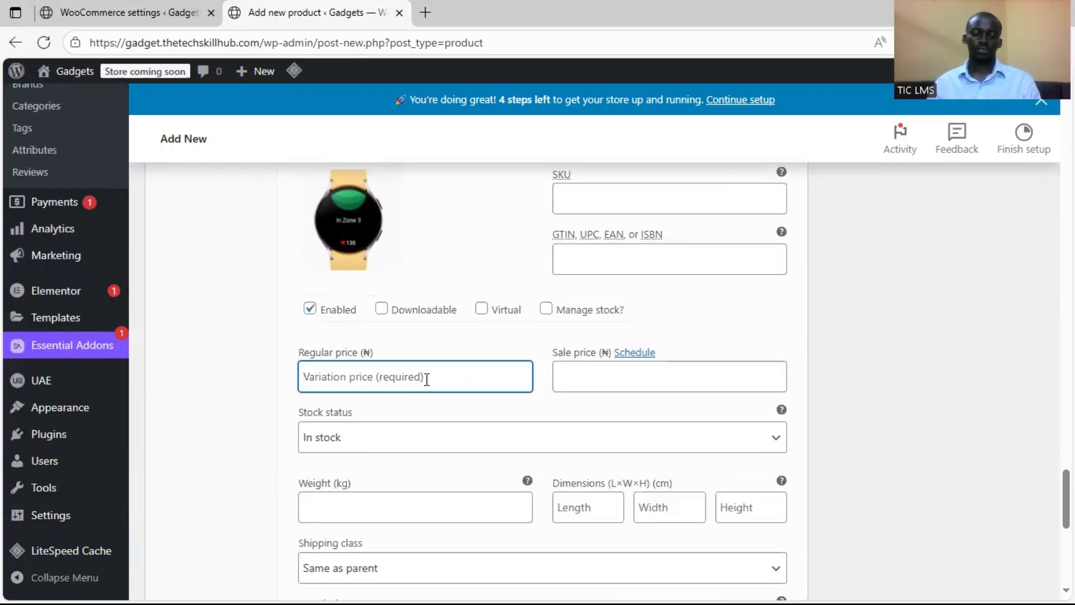
{"action": "type", "text": "30000"}
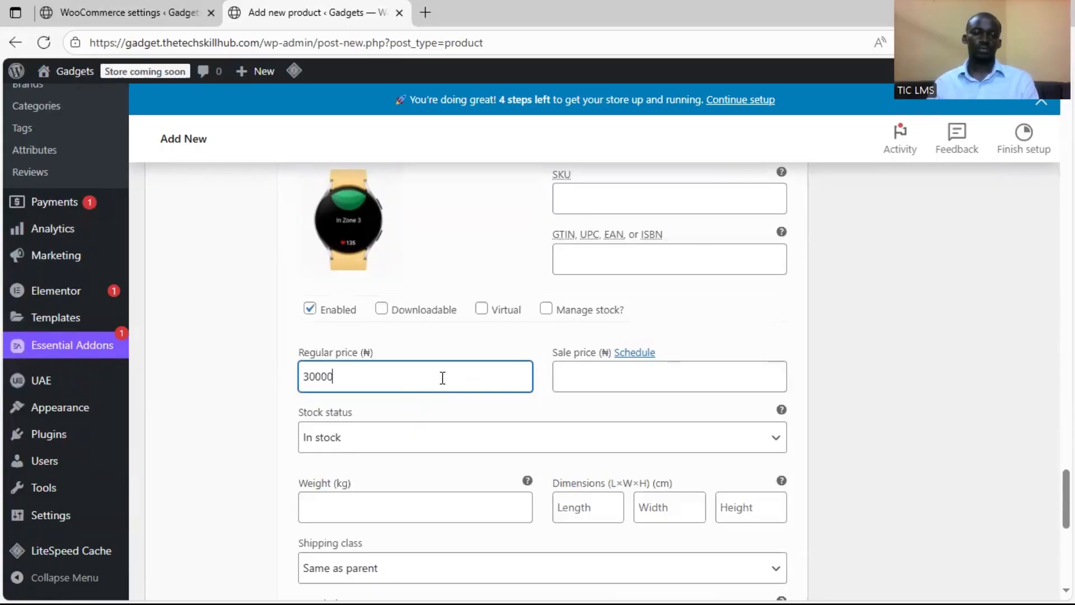
{"action": "scroll", "coordinate": [496, 386], "scroll_direction": "down", "scroll_amount": 3}
{"action": "scroll", "coordinate": [515, 327], "scroll_direction": "down", "scroll_amount": 3}
{"action": "left_click", "coordinate": [344, 383]}
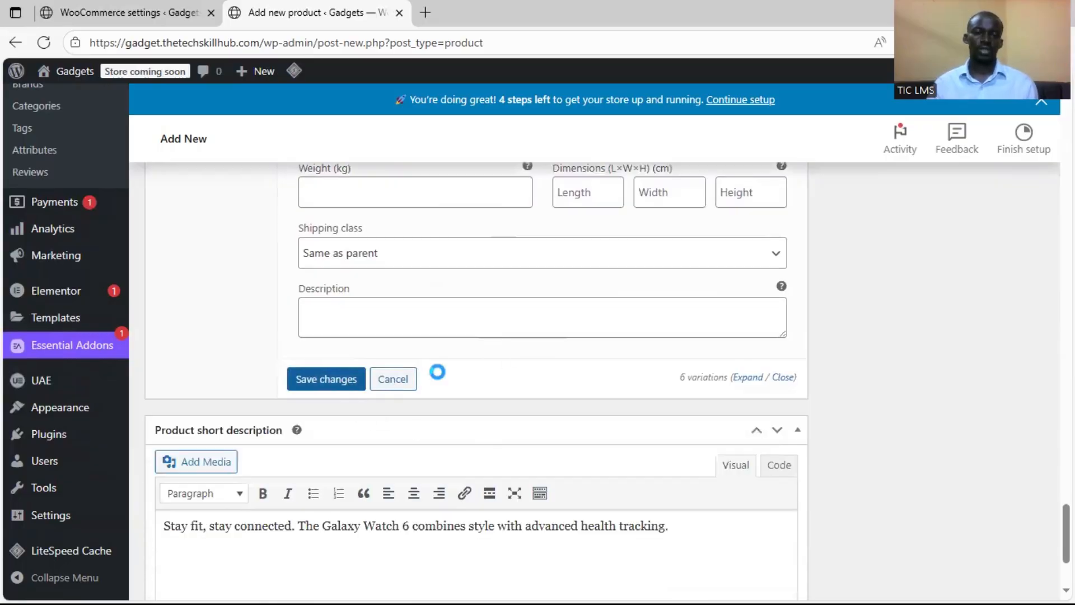
Look over the list of saved variations and the available product categories
{"action": "scroll", "coordinate": [546, 356], "scroll_direction": "up", "scroll_amount": 3}
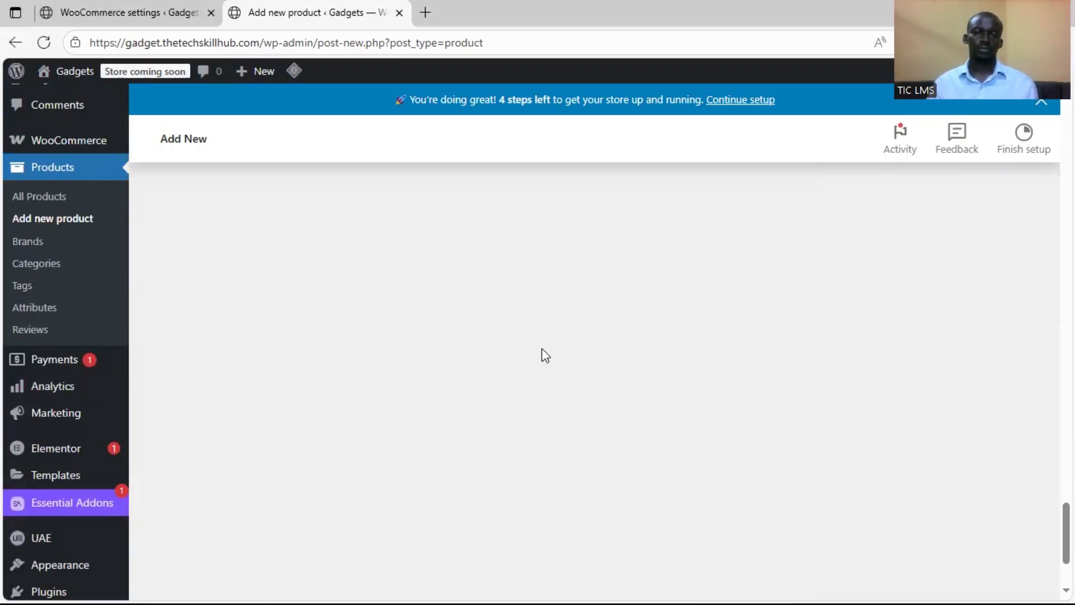
{"action": "scroll", "coordinate": [546, 356], "scroll_direction": "up", "scroll_amount": 5}
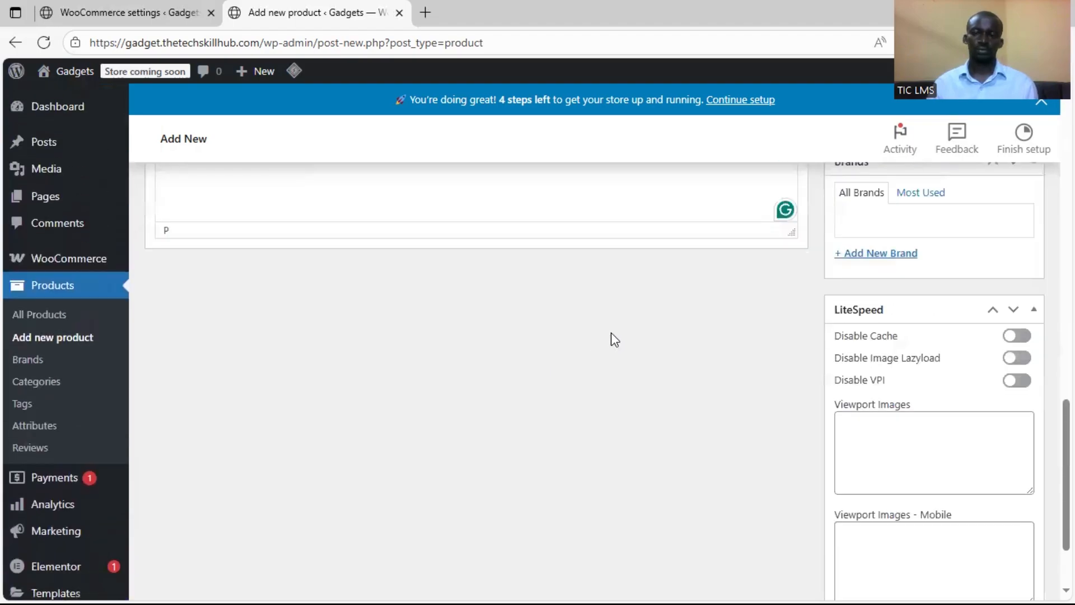
{"action": "scroll", "coordinate": [769, 342], "scroll_direction": "up", "scroll_amount": 6}
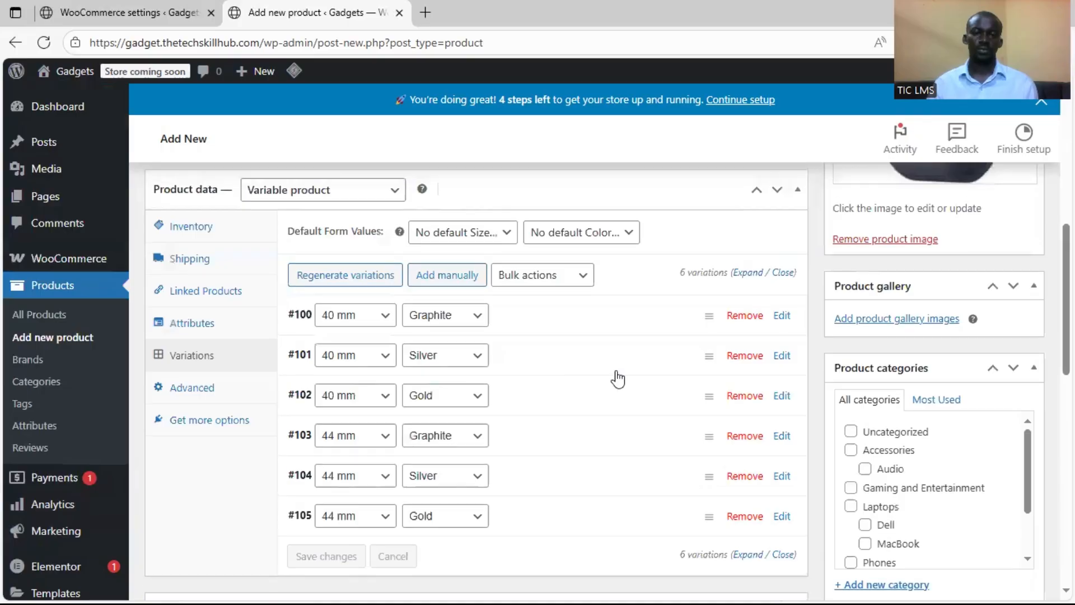
{"action": "scroll", "coordinate": [547, 334], "scroll_direction": "up", "scroll_amount": 2}
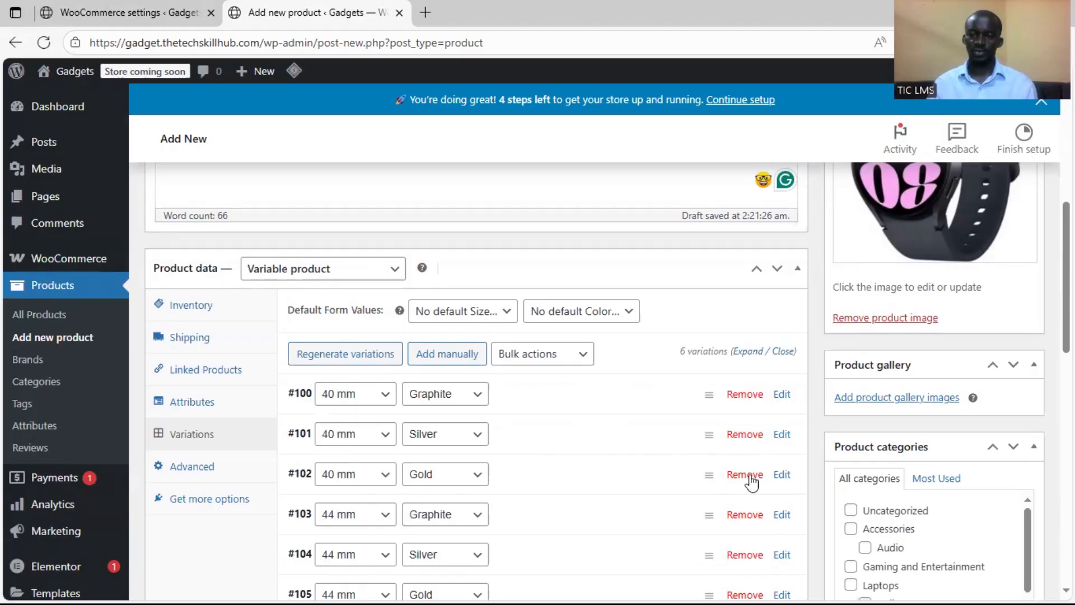
{"action": "scroll", "coordinate": [846, 456], "scroll_direction": "down", "scroll_amount": 3}
{"action": "scroll", "coordinate": [891, 428], "scroll_direction": "down", "scroll_amount": 2}
{"action": "scroll", "coordinate": [915, 428], "scroll_direction": "up", "scroll_amount": 2}
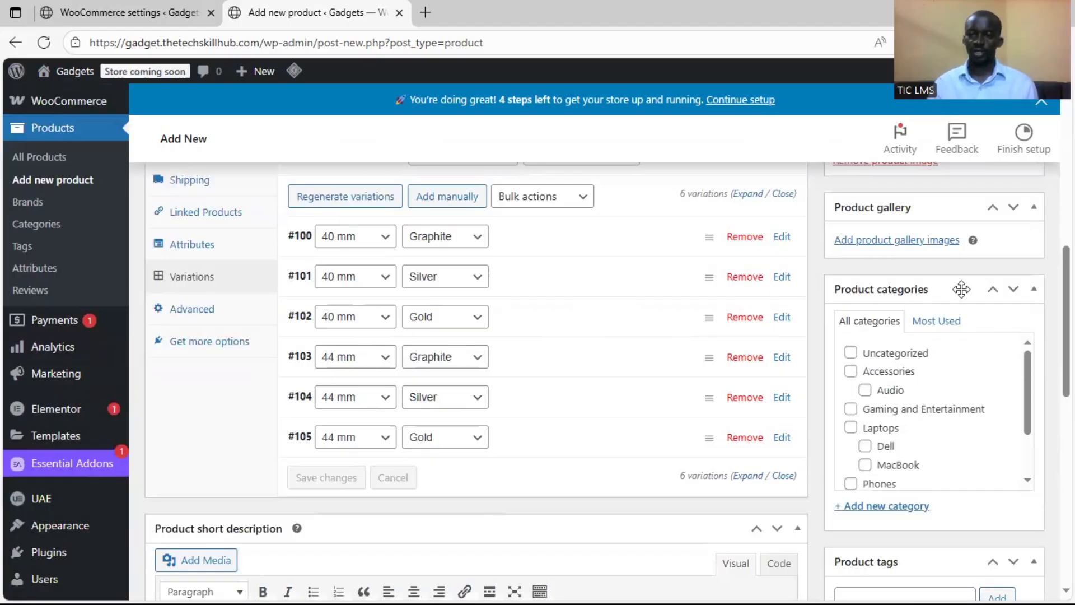
{"action": "scroll", "coordinate": [958, 280], "scroll_direction": "up", "scroll_amount": 2}
{"action": "scroll", "coordinate": [921, 417], "scroll_direction": "down", "scroll_amount": 2}
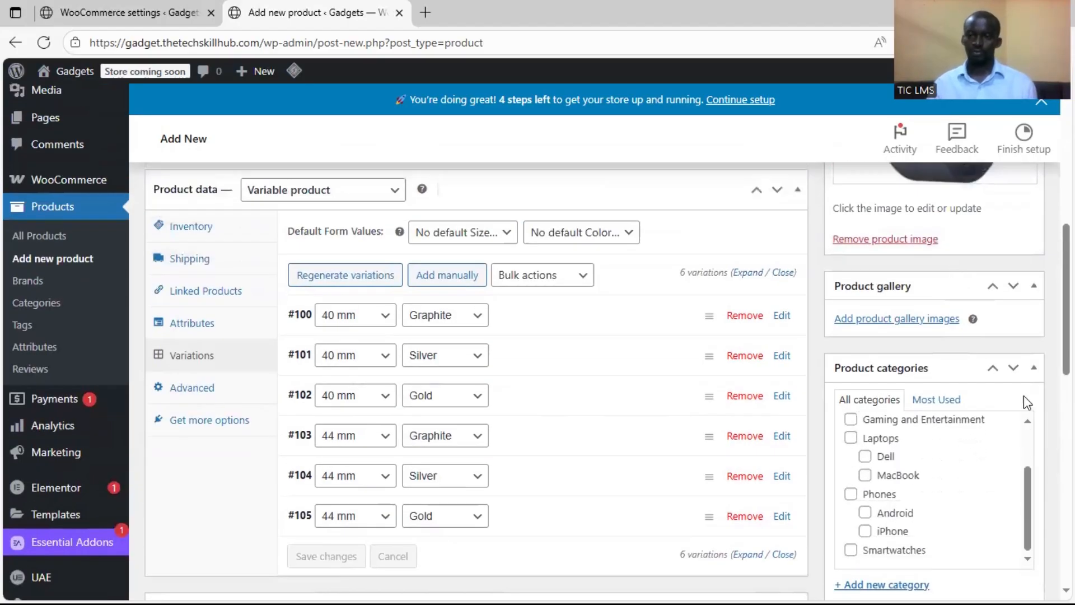
{"action": "scroll", "coordinate": [1040, 392], "scroll_direction": "down", "scroll_amount": 2}
{"action": "scroll", "coordinate": [988, 408], "scroll_direction": "up", "scroll_amount": 2}
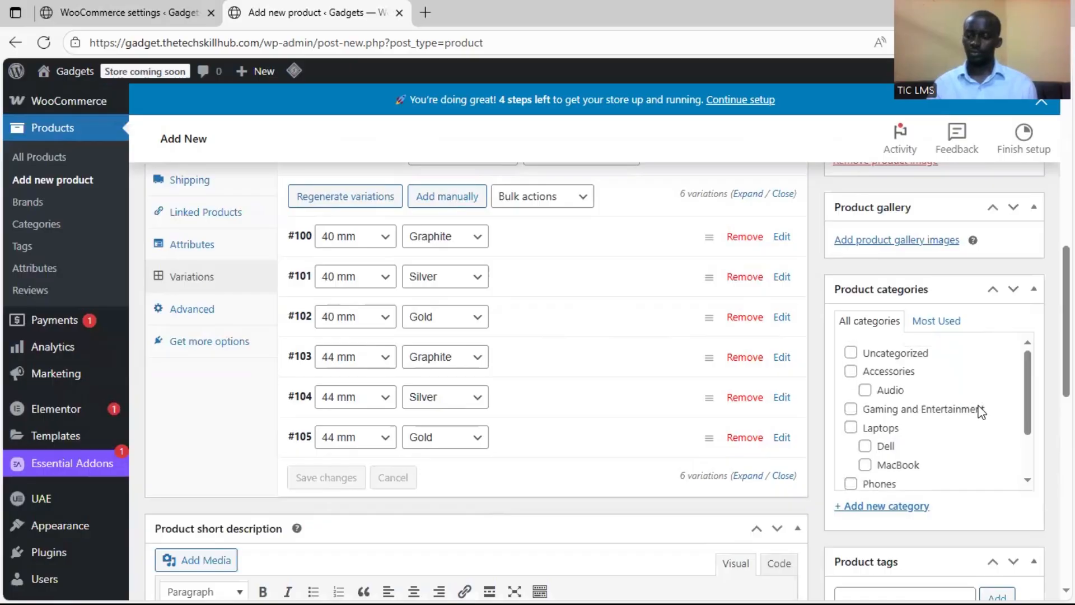
Check the watch's category in the Word product document, then assign the product to the Smartwatches category
{"action": "key", "text": "super"}
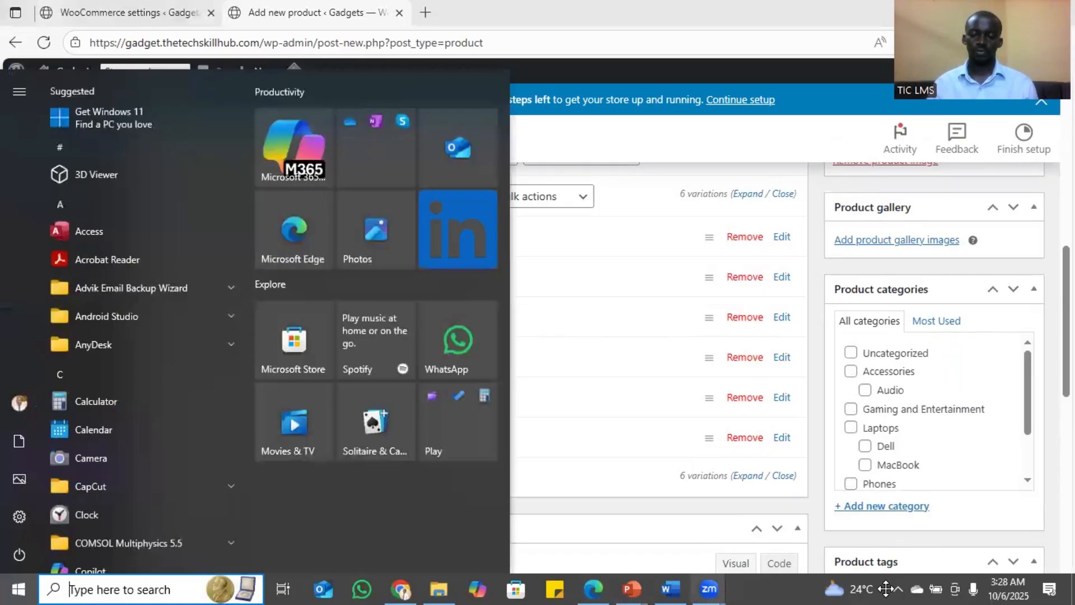
{"action": "left_click", "coordinate": [671, 589]}
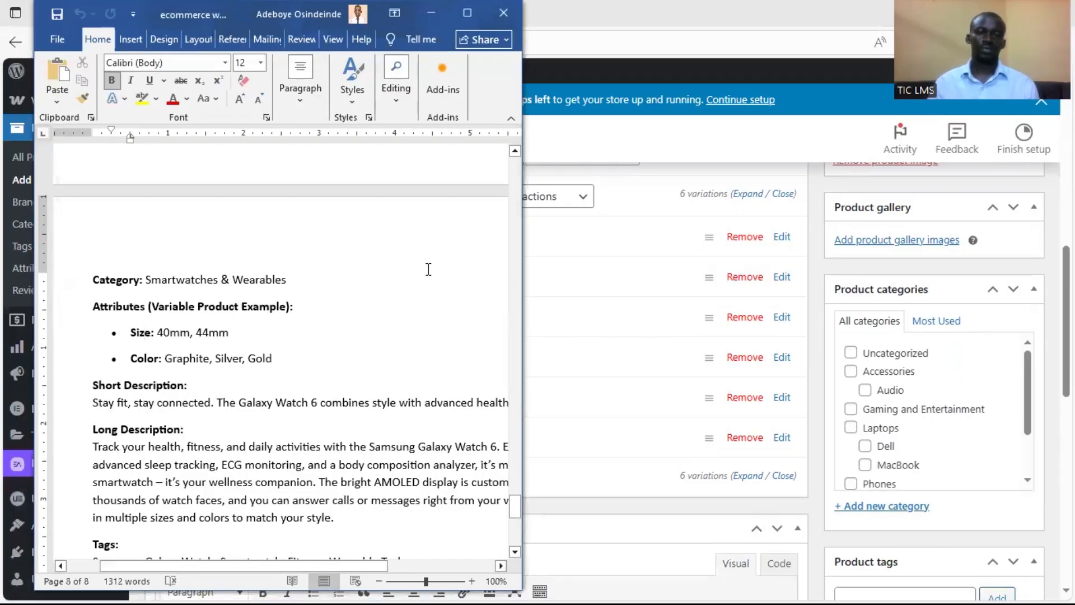
{"action": "left_click", "coordinate": [821, 345]}
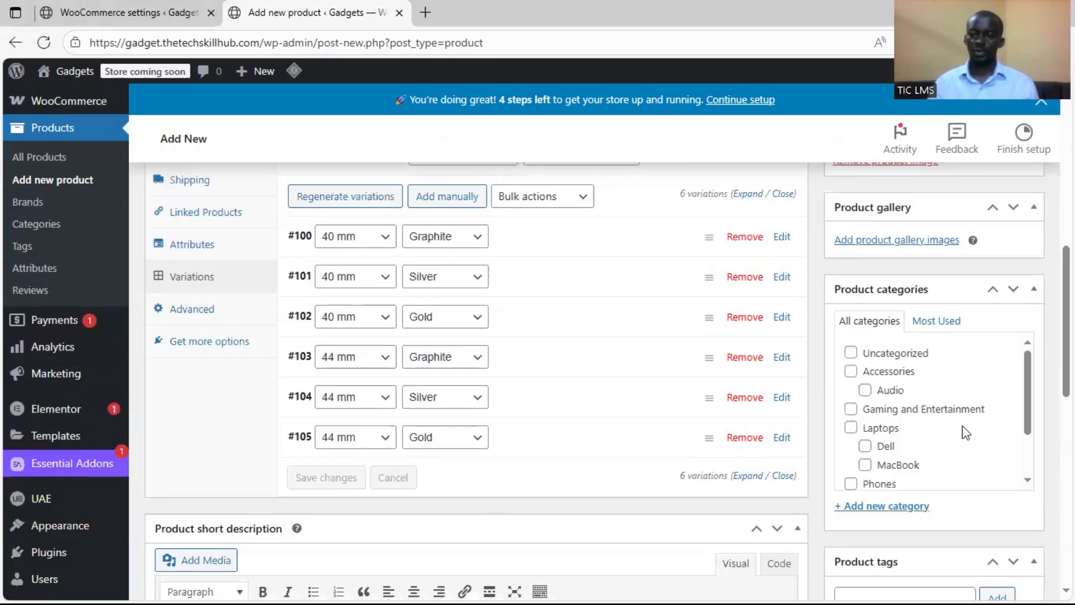
{"action": "scroll", "coordinate": [952, 434], "scroll_direction": "down", "scroll_amount": 2}
{"action": "scroll", "coordinate": [949, 430], "scroll_direction": "down", "scroll_amount": 3}
{"action": "left_click", "coordinate": [851, 314]}
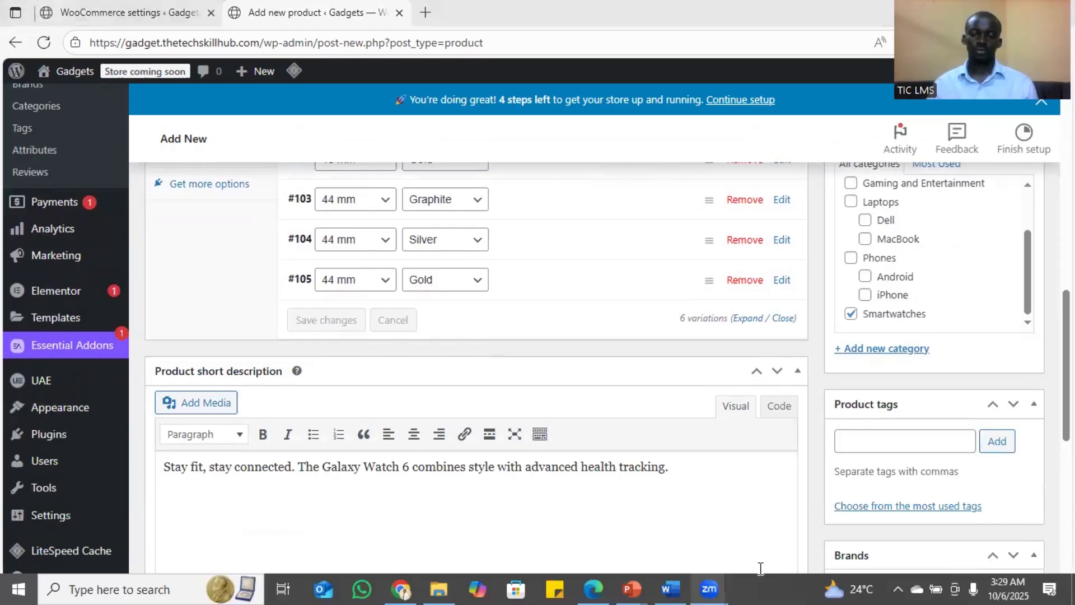
Switch to the Word product document and copy the Galaxy Watch 6 tags line, from Samsung to Wearable Tech
{"action": "key", "text": "super"}
{"action": "left_click", "coordinate": [671, 588]}
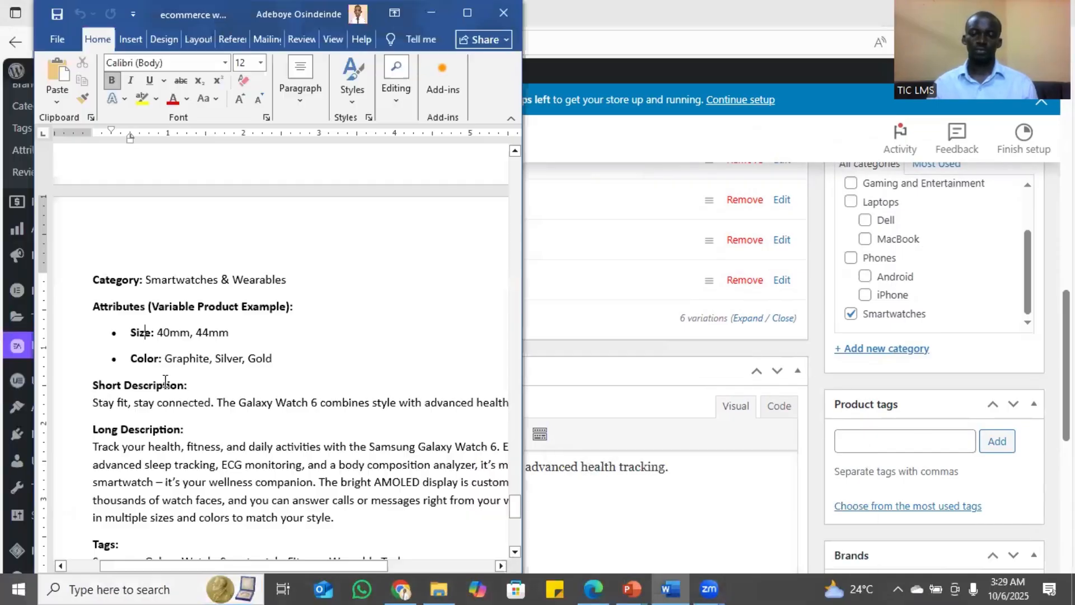
{"action": "left_click_drag", "start_coordinate": [378, 446], "coordinate": [114, 457]}
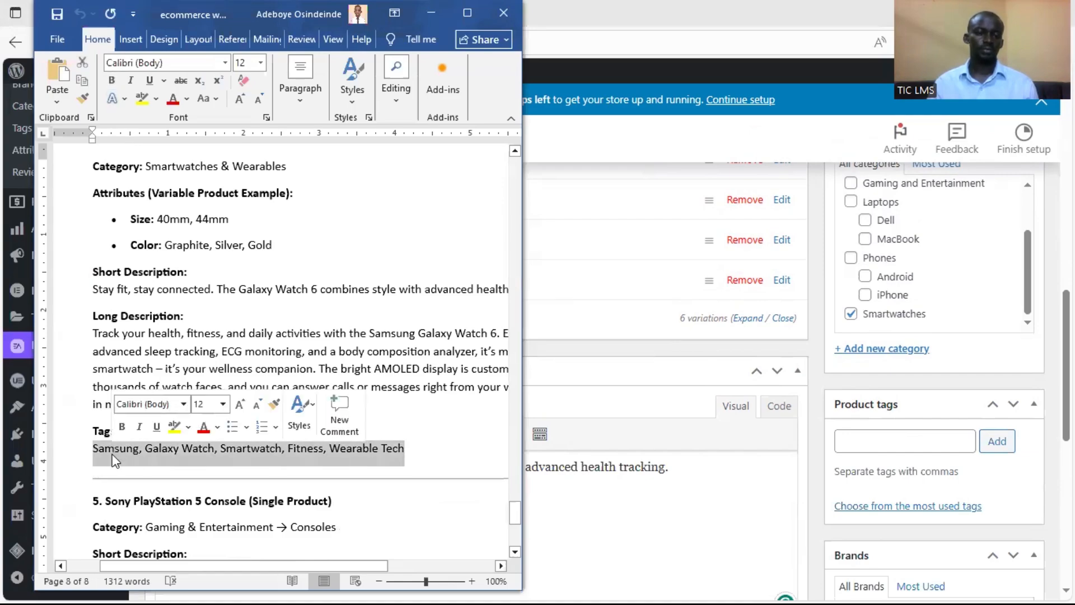
{"action": "right_click", "coordinate": [115, 457]}
{"action": "left_click", "coordinate": [171, 284]}
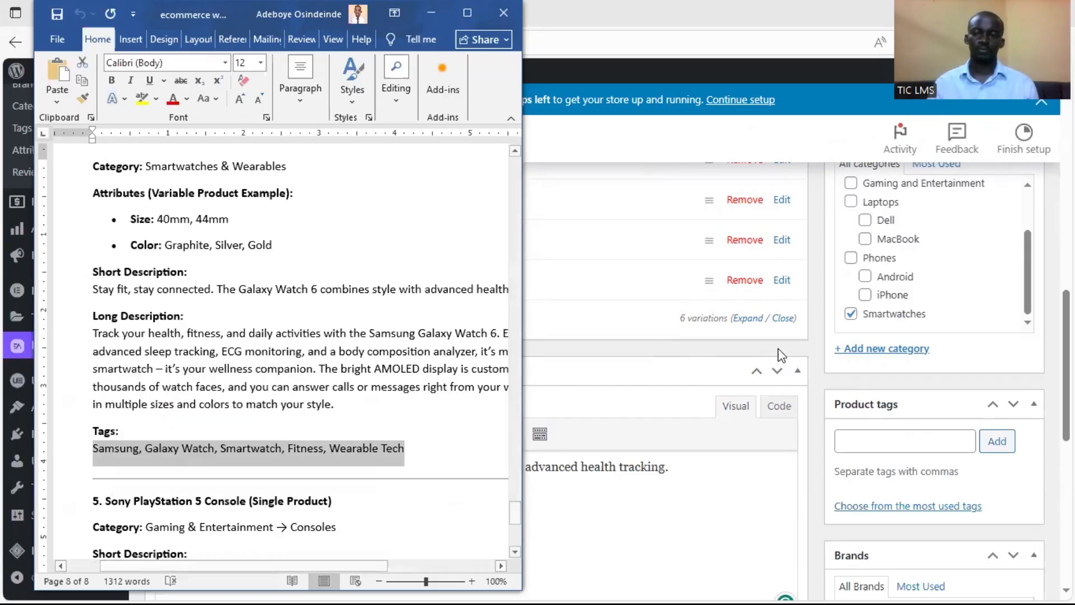
Paste the copied tags Samsung, Galaxy Watch, Smartwatch, Fitness, Wearable Tech into the product's tags field
{"action": "left_click", "coordinate": [876, 438]}
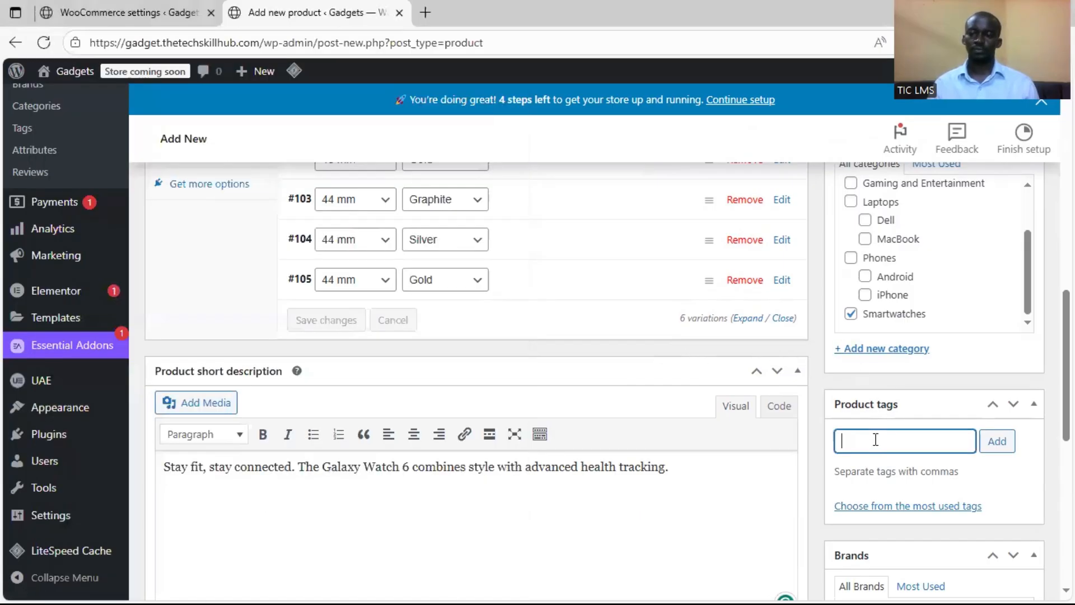
{"action": "key", "text": "ctrl+v"}
{"action": "left_click", "coordinate": [815, 442]}
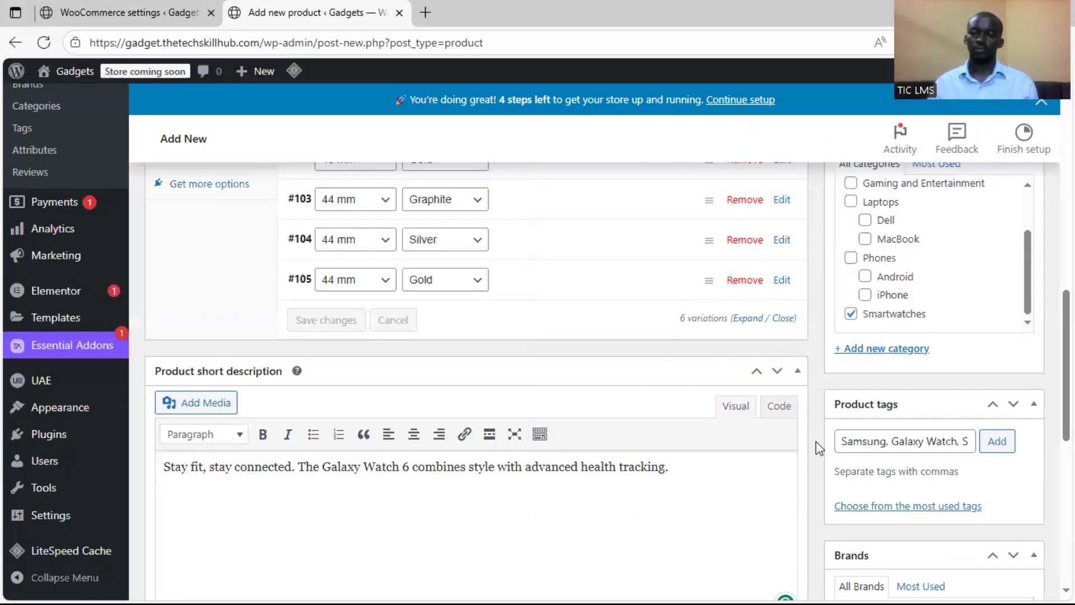
{"action": "scroll", "coordinate": [815, 441], "scroll_direction": "down", "scroll_amount": 12}
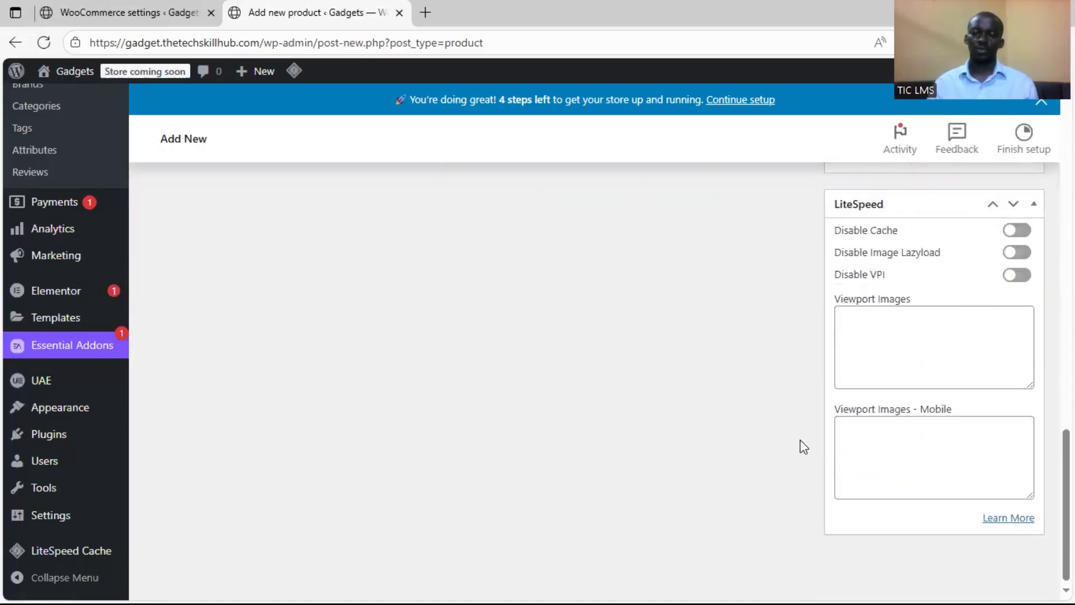
Publish the Samsung Galaxy Watch 6 product and open its store page in a new tab
{"action": "scroll", "coordinate": [815, 441], "scroll_direction": "up", "scroll_amount": 10}
{"action": "scroll", "coordinate": [982, 440], "scroll_direction": "up", "scroll_amount": 4}
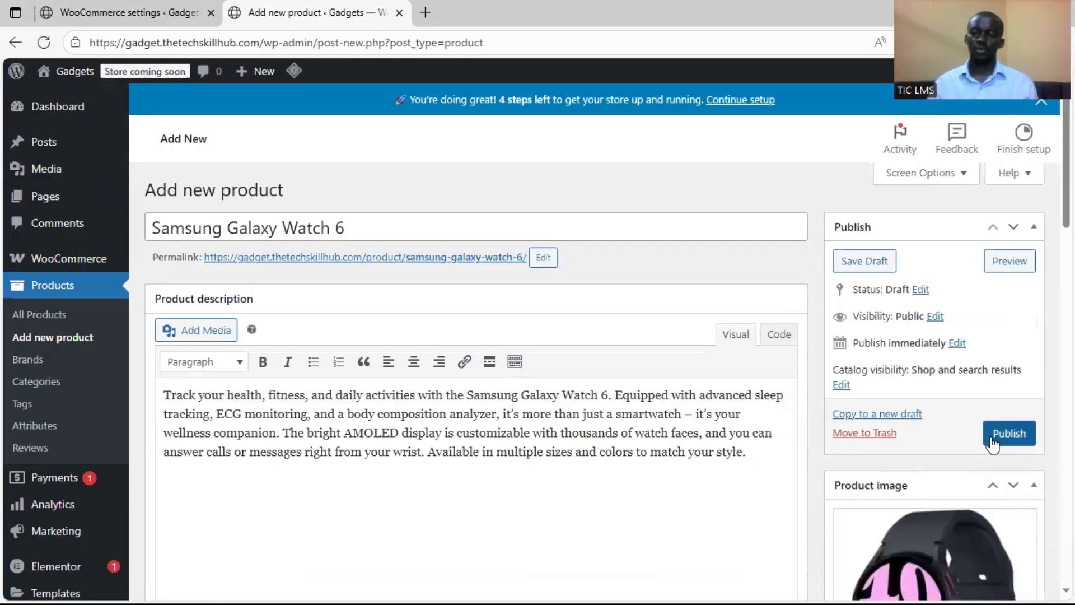
{"action": "left_click", "coordinate": [986, 437]}
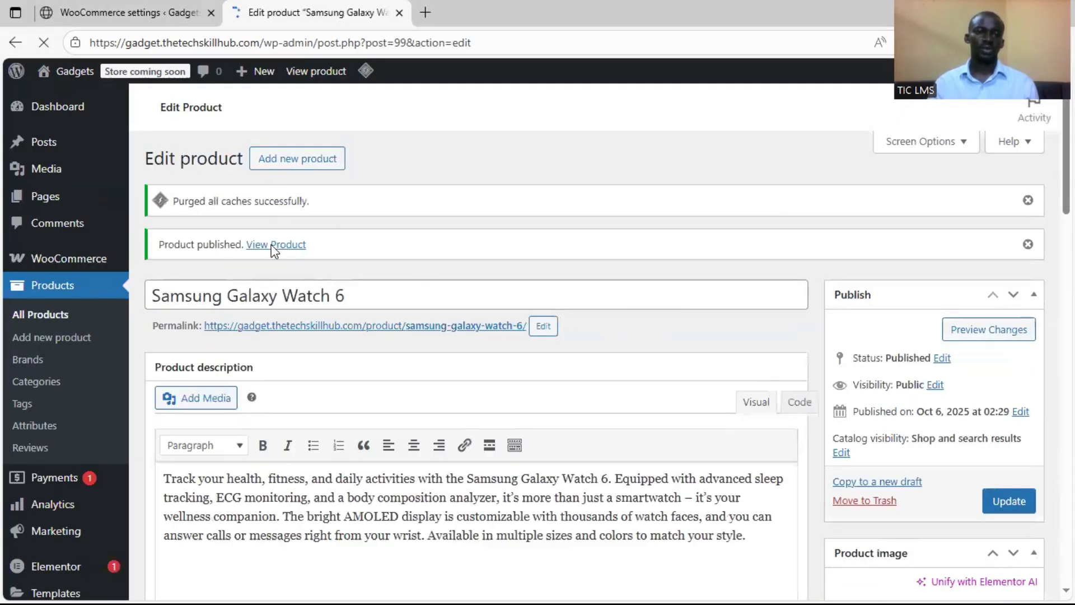
{"action": "right_click", "coordinate": [273, 247]}
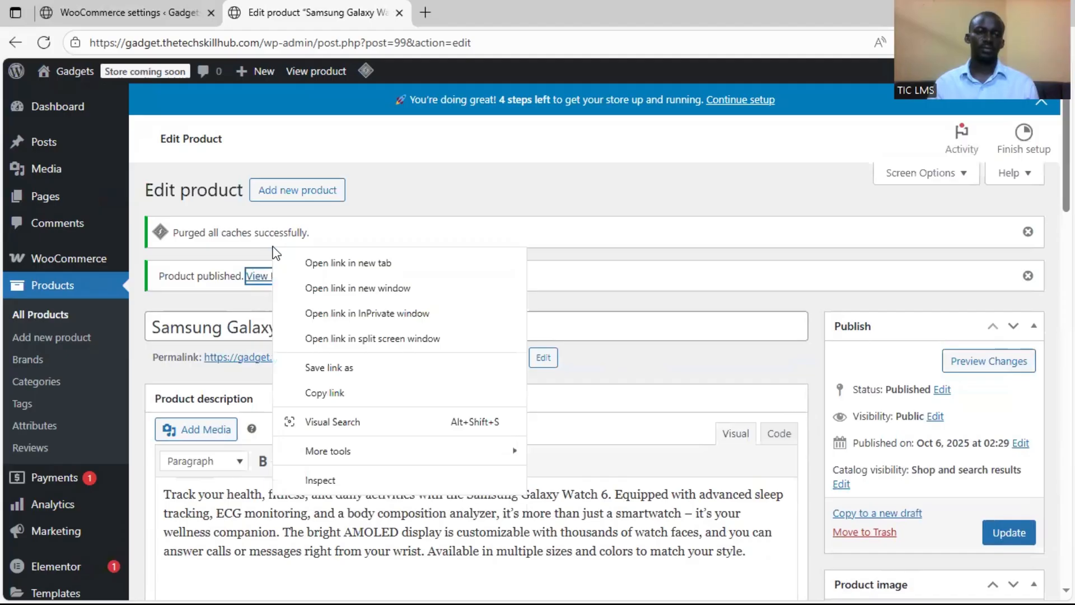
{"action": "left_click", "coordinate": [290, 263]}
{"action": "left_click", "coordinate": [426, 13]}
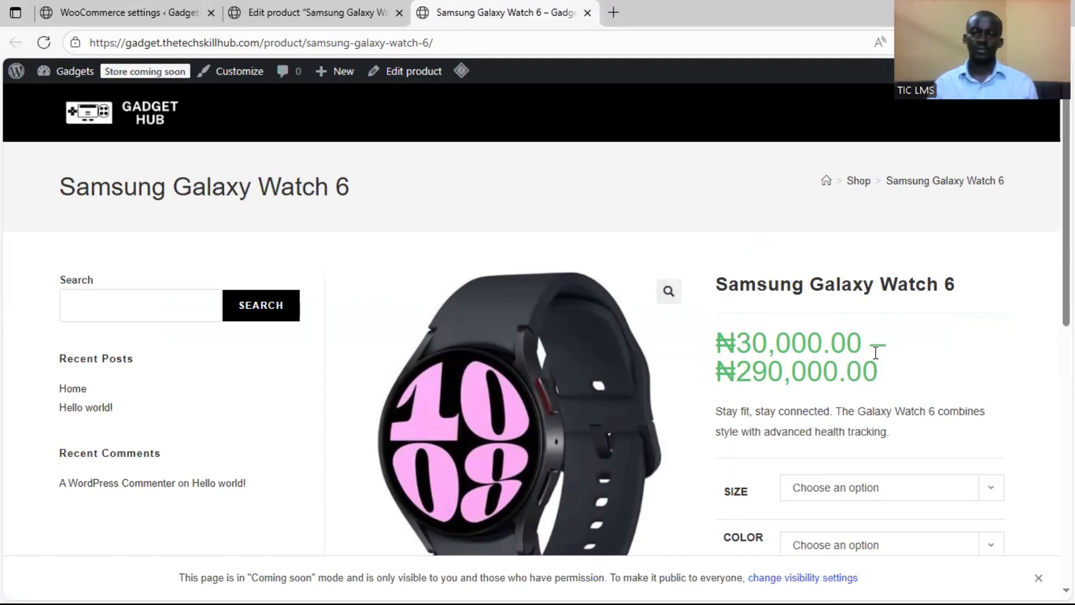
On the watch's store page, choose size 40 mm and color Silver to check that variation's image and price
{"action": "scroll", "coordinate": [764, 267], "scroll_direction": "down", "scroll_amount": 2}
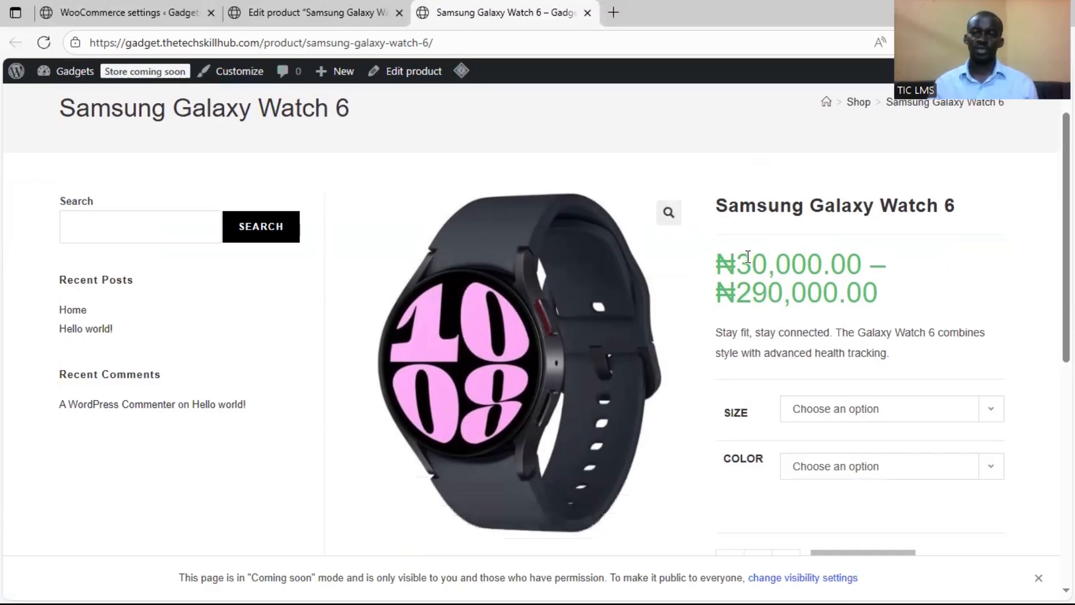
{"action": "scroll", "coordinate": [834, 274], "scroll_direction": "down", "scroll_amount": 2}
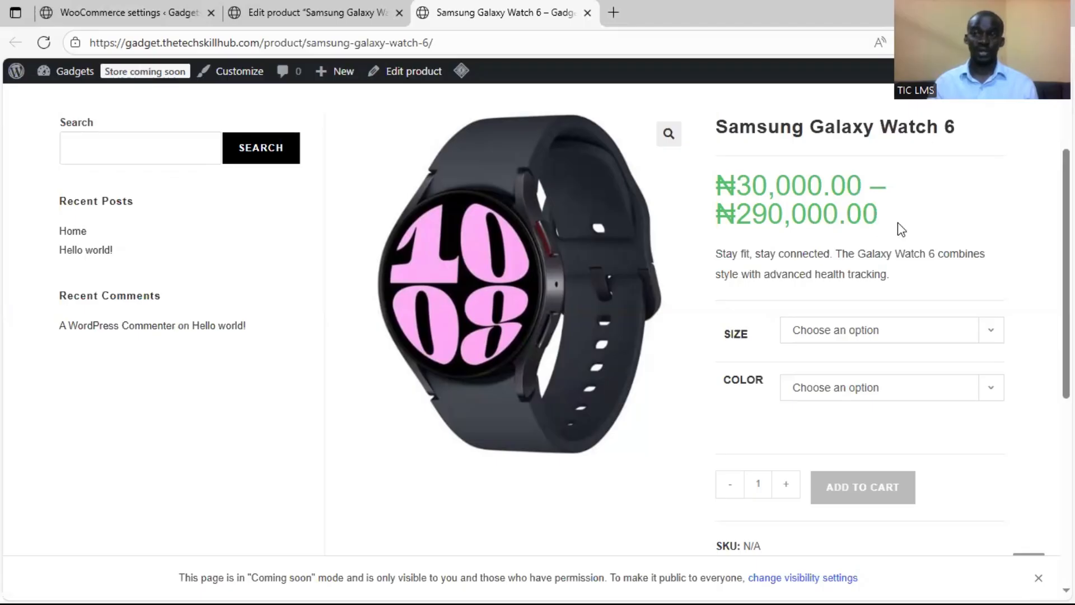
{"action": "left_click", "coordinate": [884, 335]}
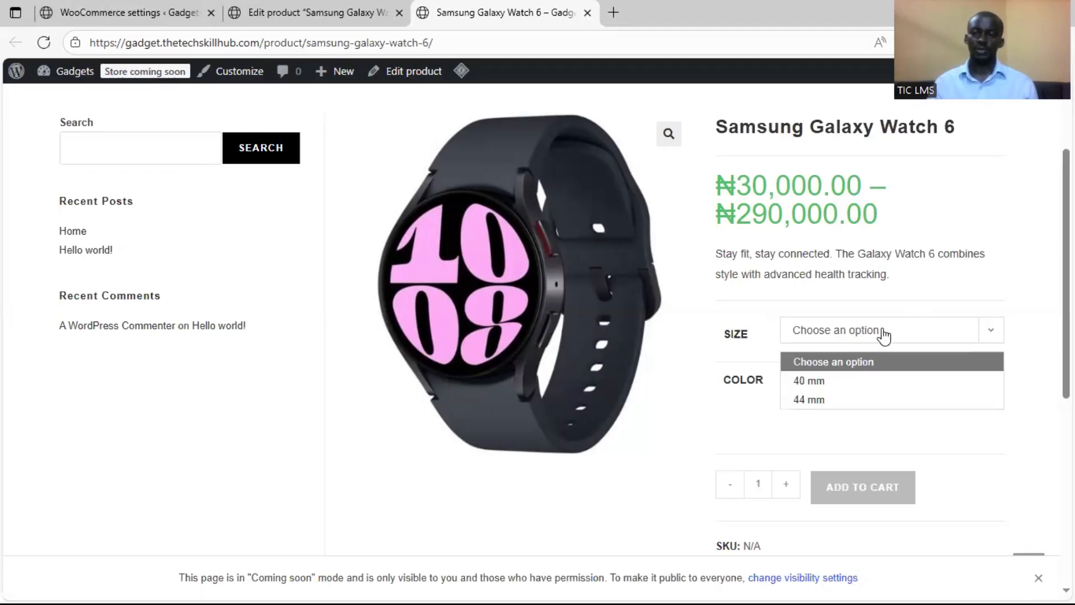
{"action": "left_click", "coordinate": [873, 378]}
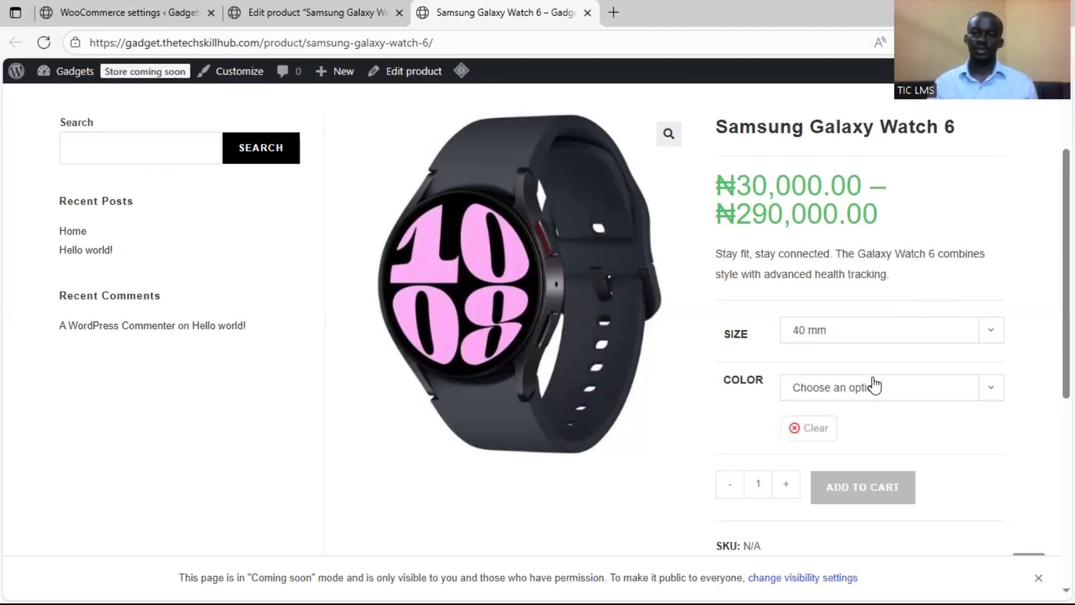
{"action": "left_click", "coordinate": [873, 387]}
{"action": "left_click", "coordinate": [877, 457]}
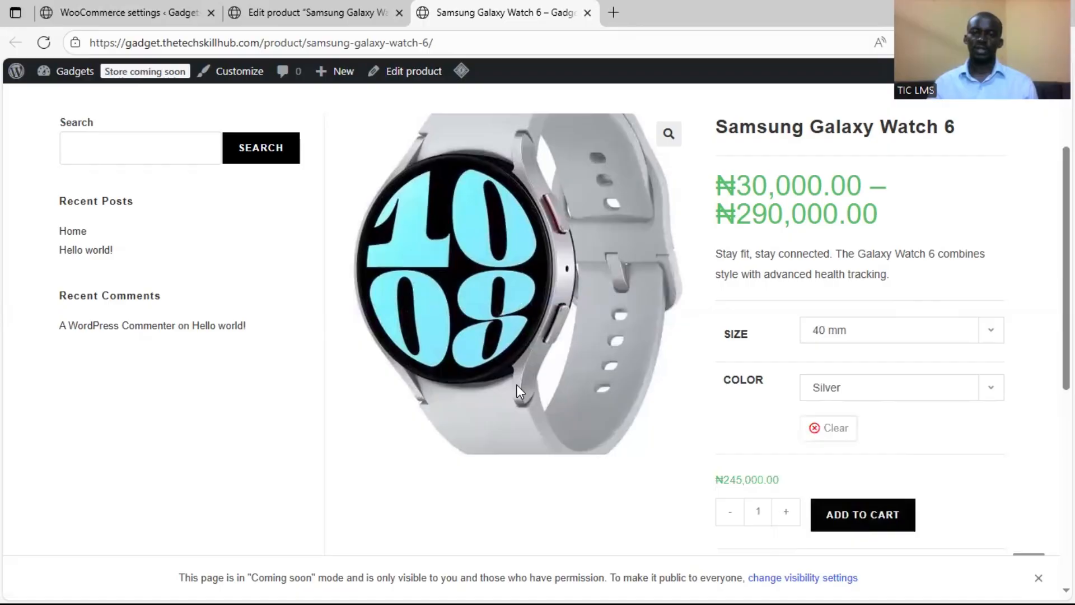
Switch the store page selection to size 44 mm and color Gold and check that variation's image, price, category and tags
{"action": "left_click", "coordinate": [897, 329]}
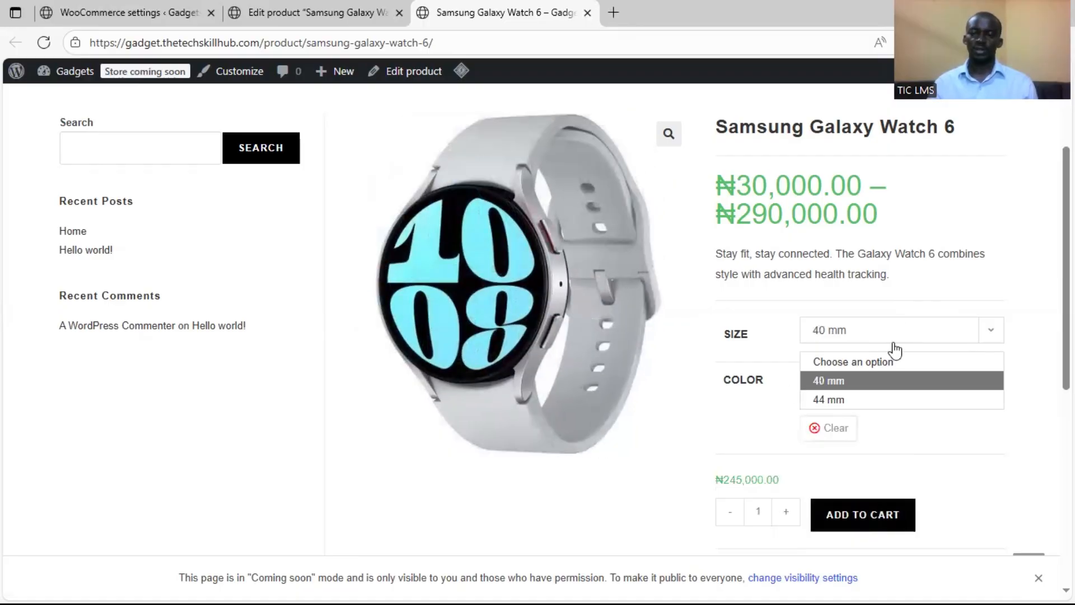
{"action": "left_click", "coordinate": [893, 397]}
{"action": "left_click", "coordinate": [898, 402]}
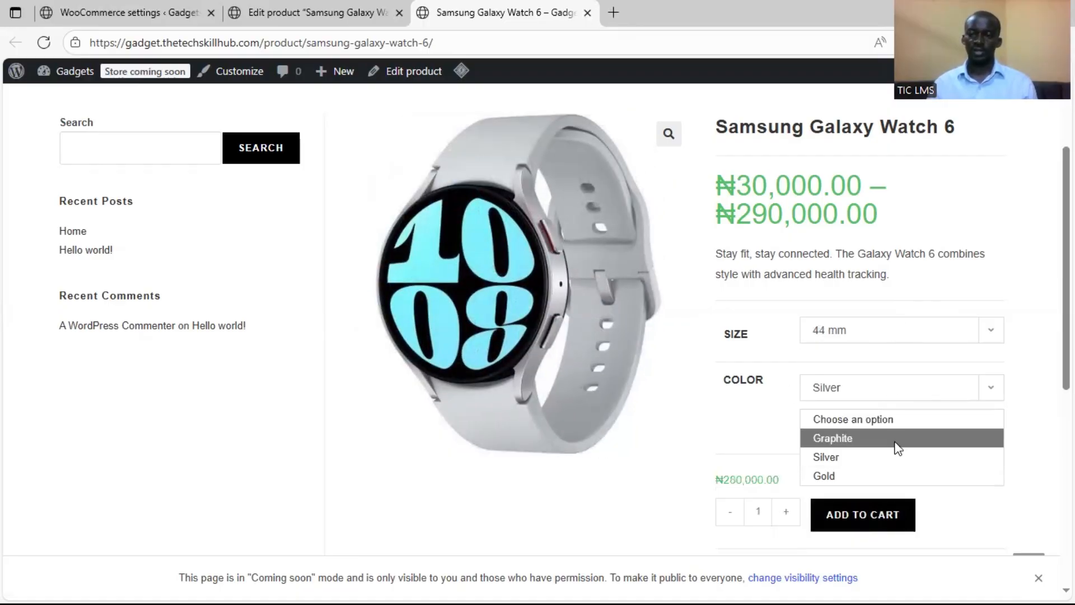
{"action": "left_click", "coordinate": [896, 474]}
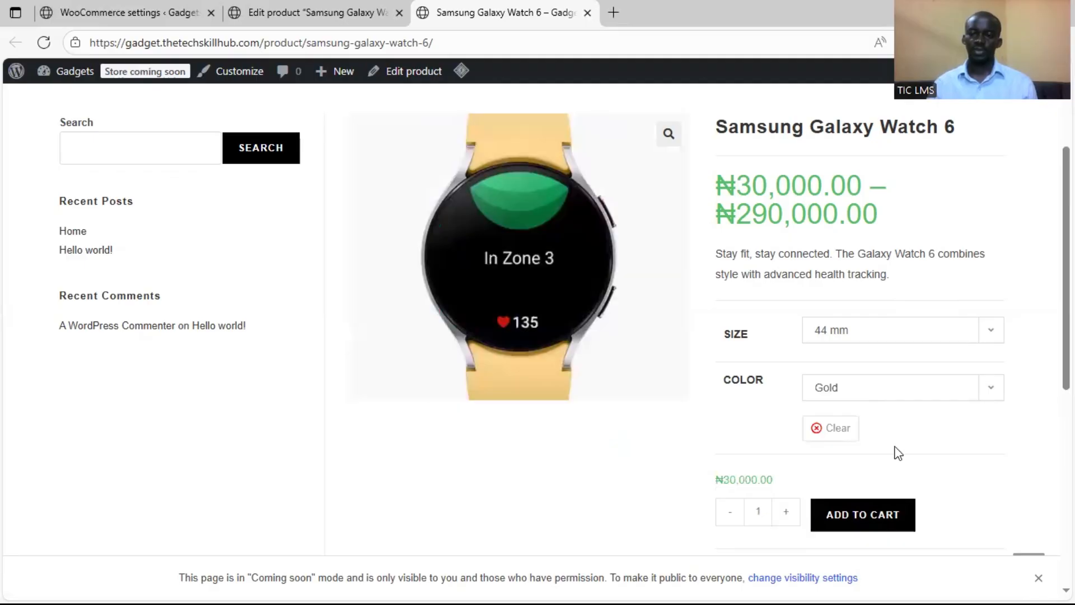
{"action": "scroll", "coordinate": [882, 409], "scroll_direction": "down", "scroll_amount": 3}
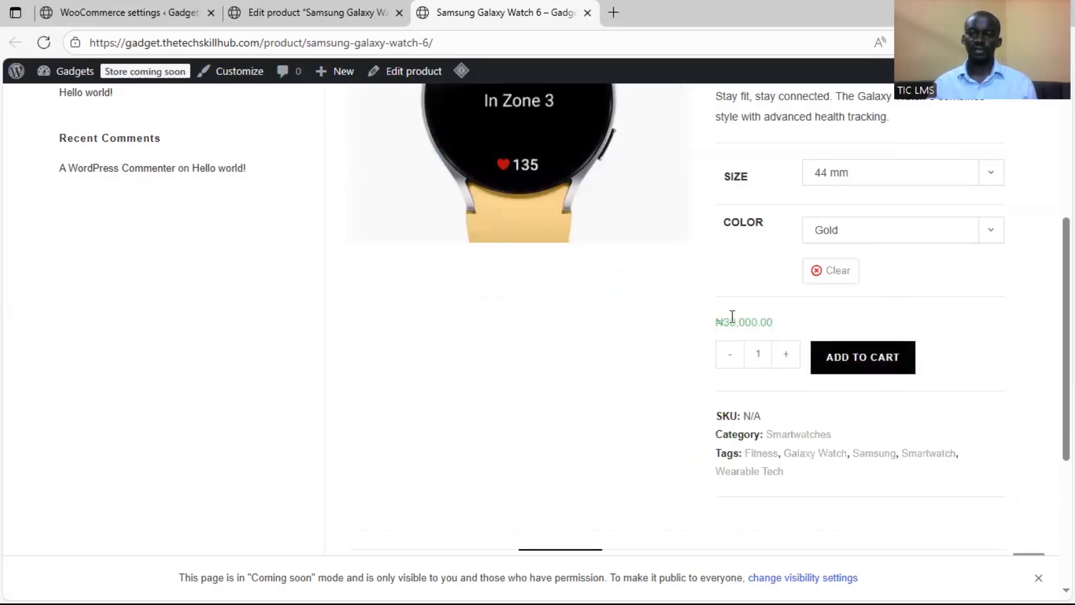
Select size 40 mm and color Graphite on the store page to check that variation's image and price
{"action": "scroll", "coordinate": [790, 313], "scroll_direction": "up", "scroll_amount": 2}
{"action": "left_click", "coordinate": [881, 262]}
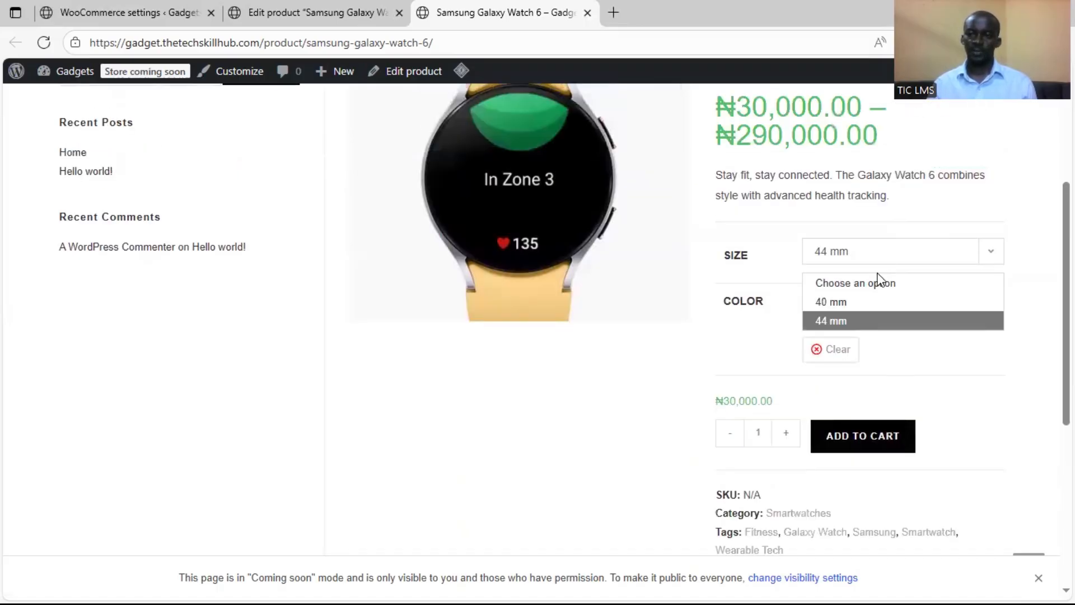
{"action": "left_click", "coordinate": [873, 301]}
{"action": "left_click", "coordinate": [868, 311]}
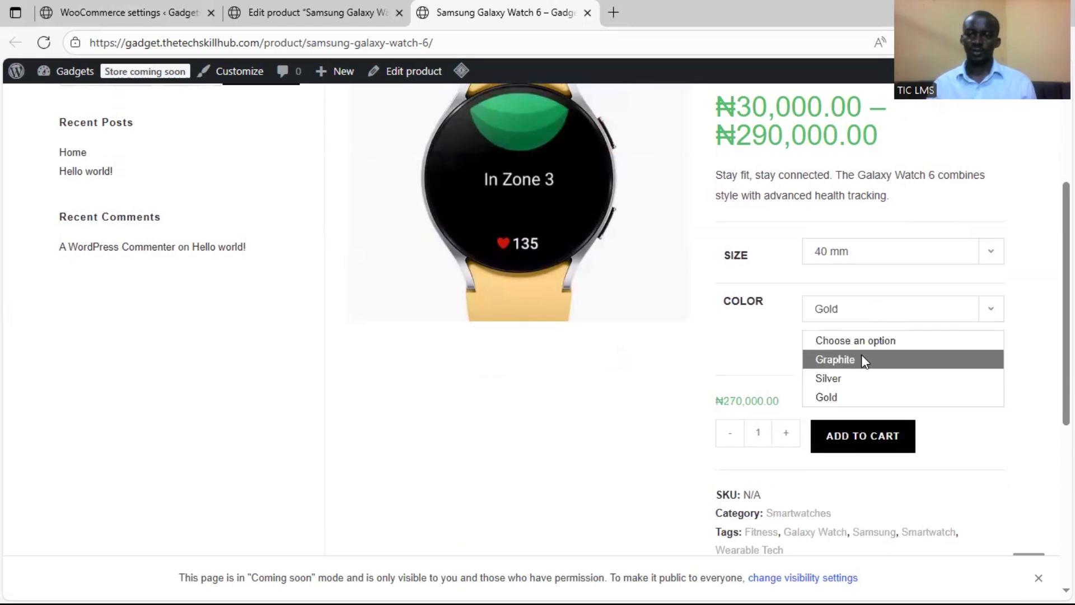
{"action": "left_click", "coordinate": [864, 359]}
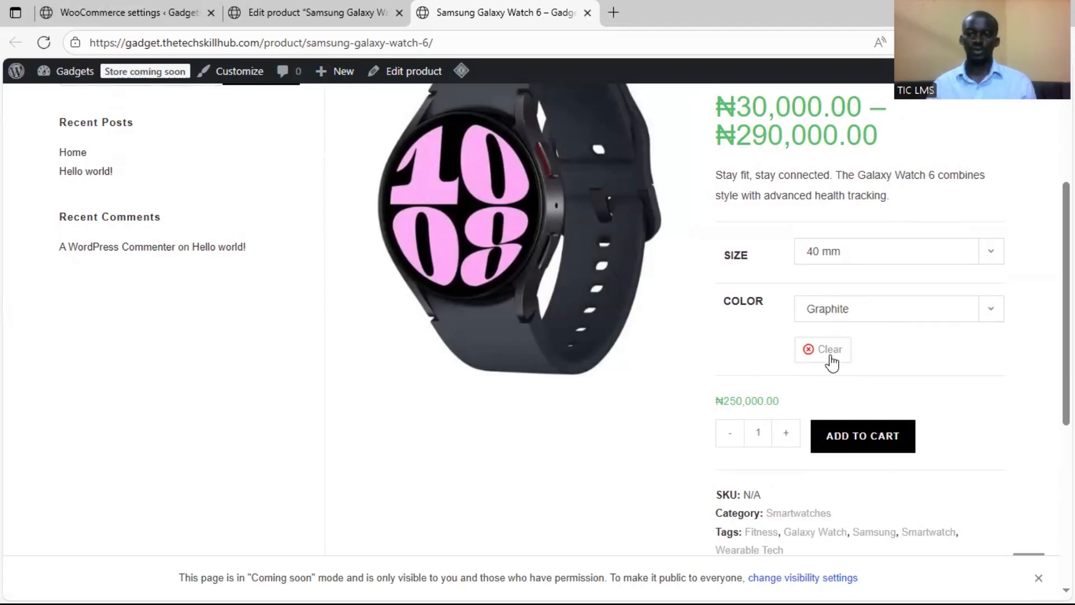
{"action": "scroll", "coordinate": [879, 354], "scroll_direction": "down", "scroll_amount": 1}
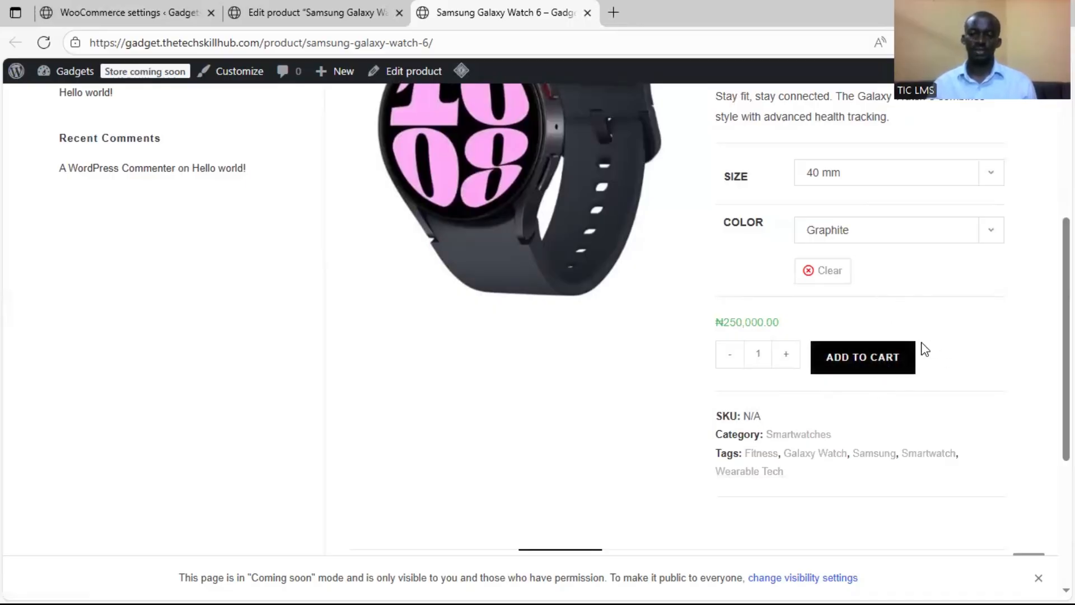
{"action": "scroll", "coordinate": [756, 343], "scroll_direction": "up", "scroll_amount": 1}
Review the watch's description, additional information and reviews sections on its store page
{"action": "scroll", "coordinate": [756, 342], "scroll_direction": "down", "scroll_amount": 5}
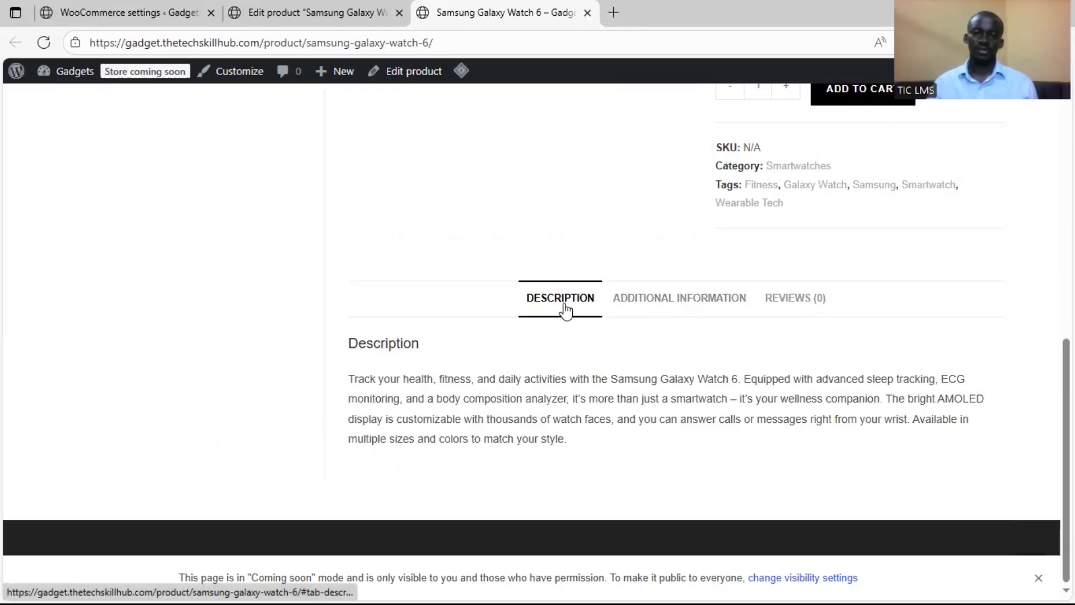
{"action": "left_click", "coordinate": [627, 300]}
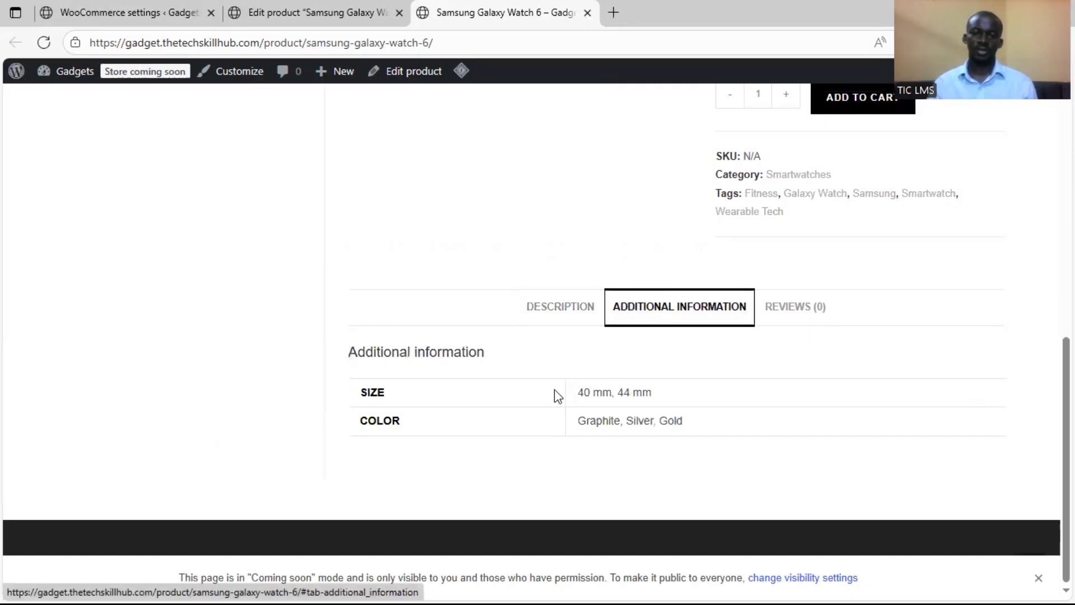
{"action": "left_click", "coordinate": [796, 318]}
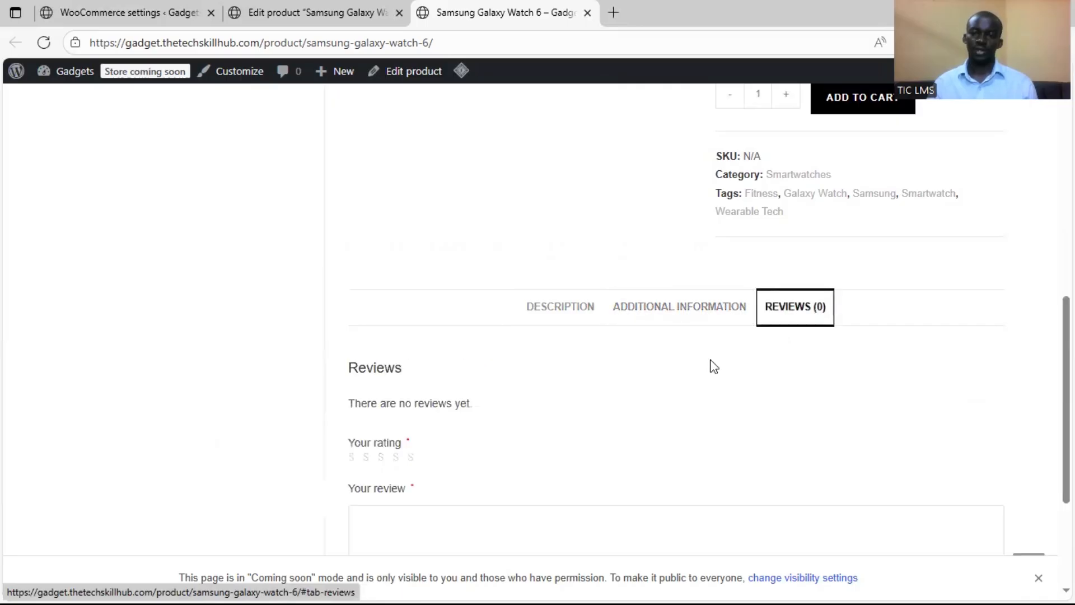
{"action": "scroll", "coordinate": [485, 405], "scroll_direction": "down", "scroll_amount": 4}
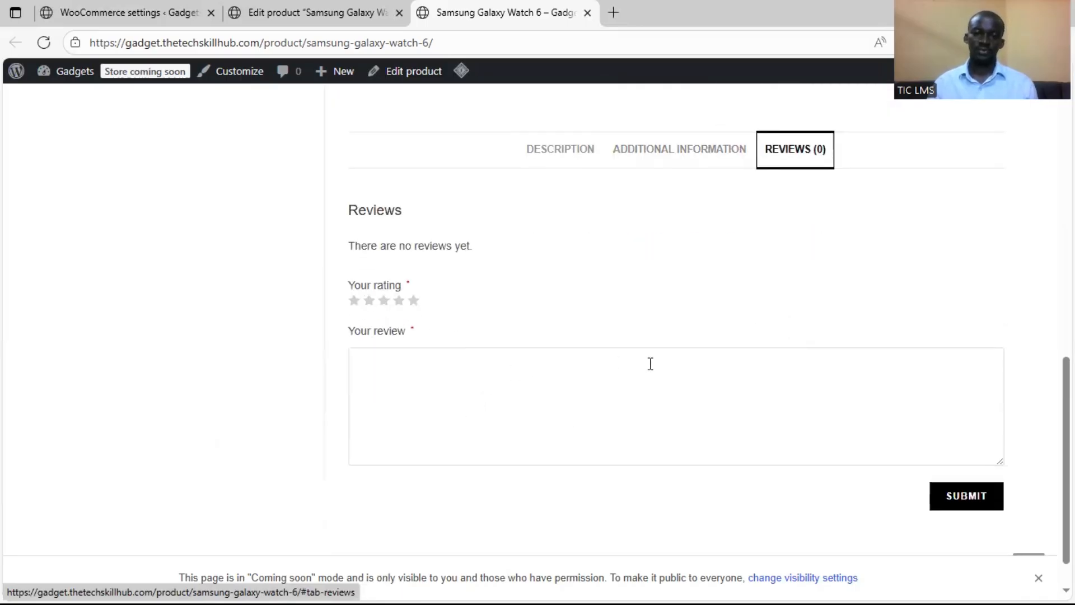
{"action": "left_click", "coordinate": [440, 343]}
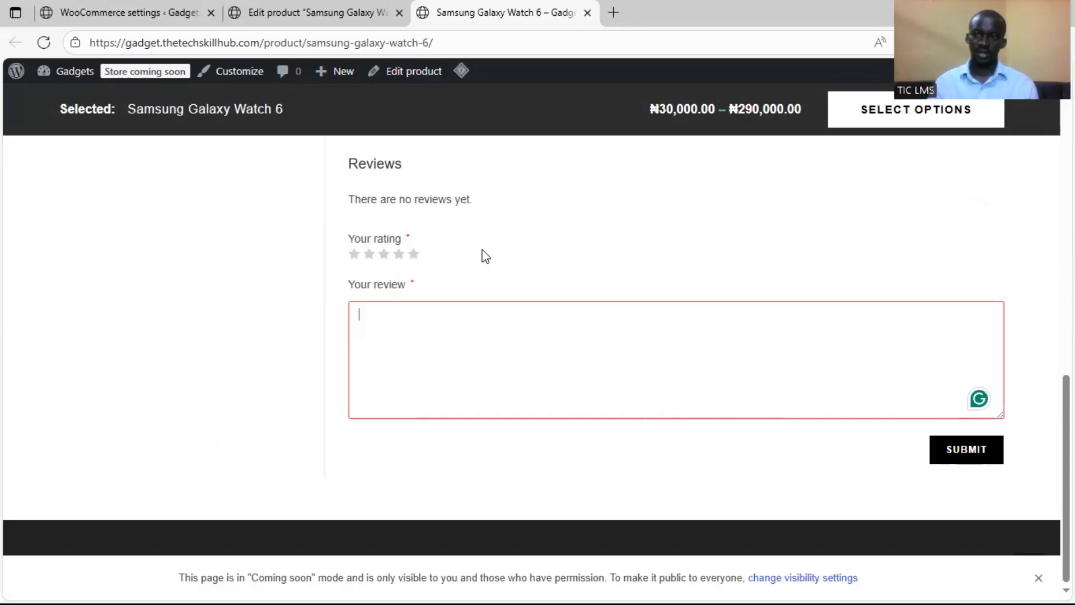
{"action": "scroll", "coordinate": [444, 274], "scroll_direction": "up", "scroll_amount": 15}
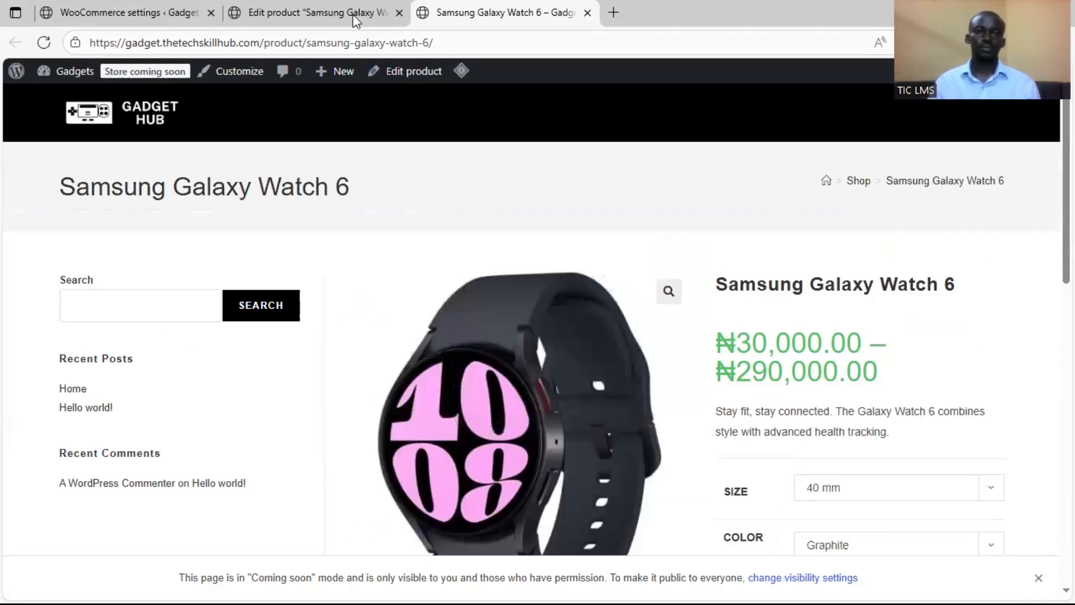
Return to the product editor and start a new product titled Apple Watch Series 9
{"action": "left_click", "coordinate": [353, 15]}
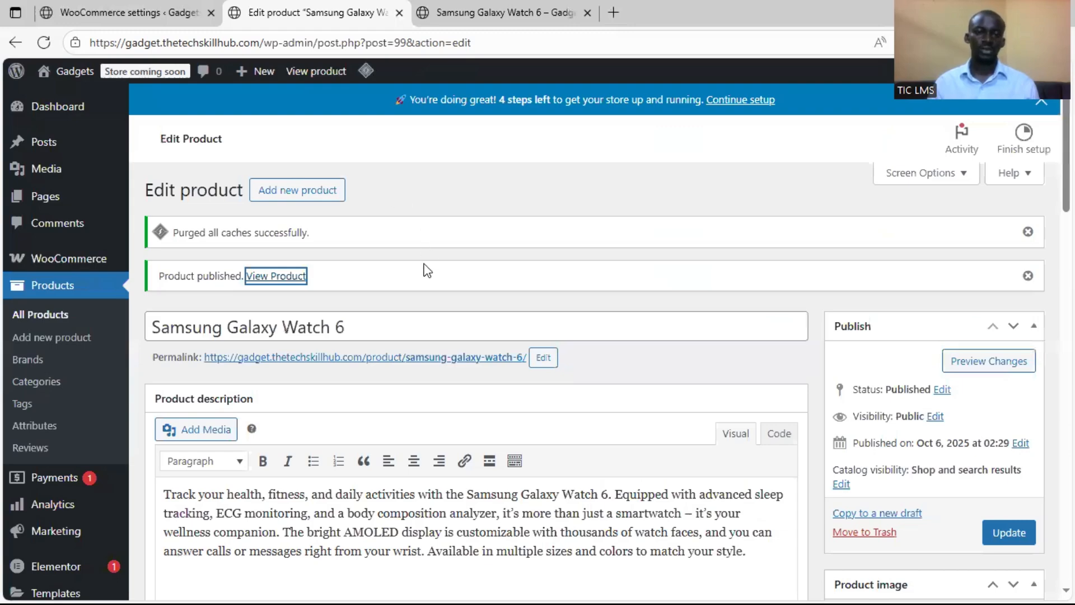
{"action": "left_click", "coordinate": [314, 201]}
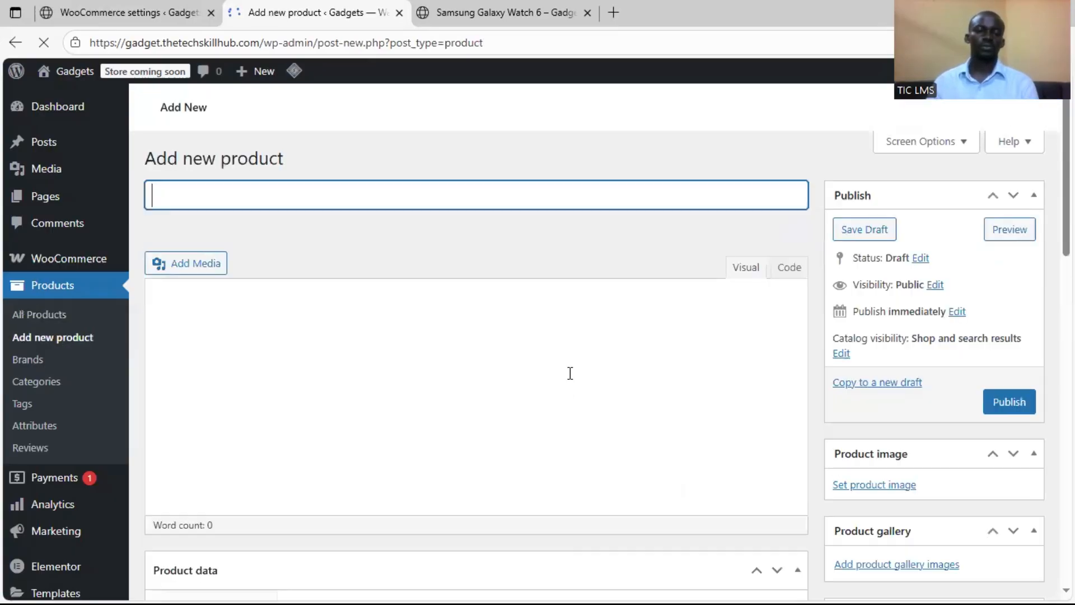
{"action": "type", "text": "Apple Watch Series 9"}
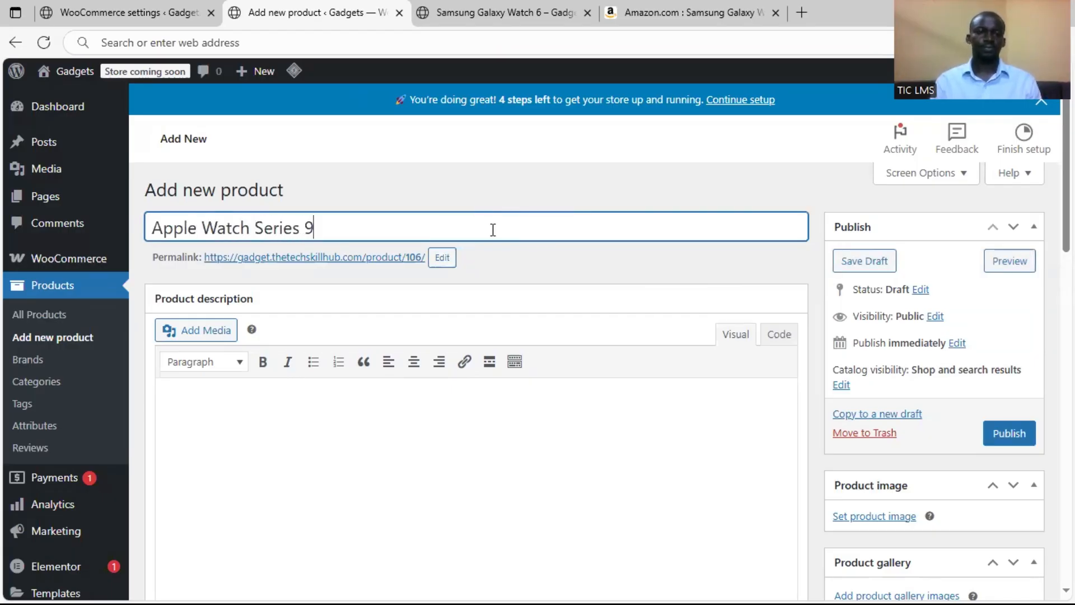
Copy the product title Apple Watch Series 9 into the permalink's slug field
{"action": "left_click", "coordinate": [442, 257]}
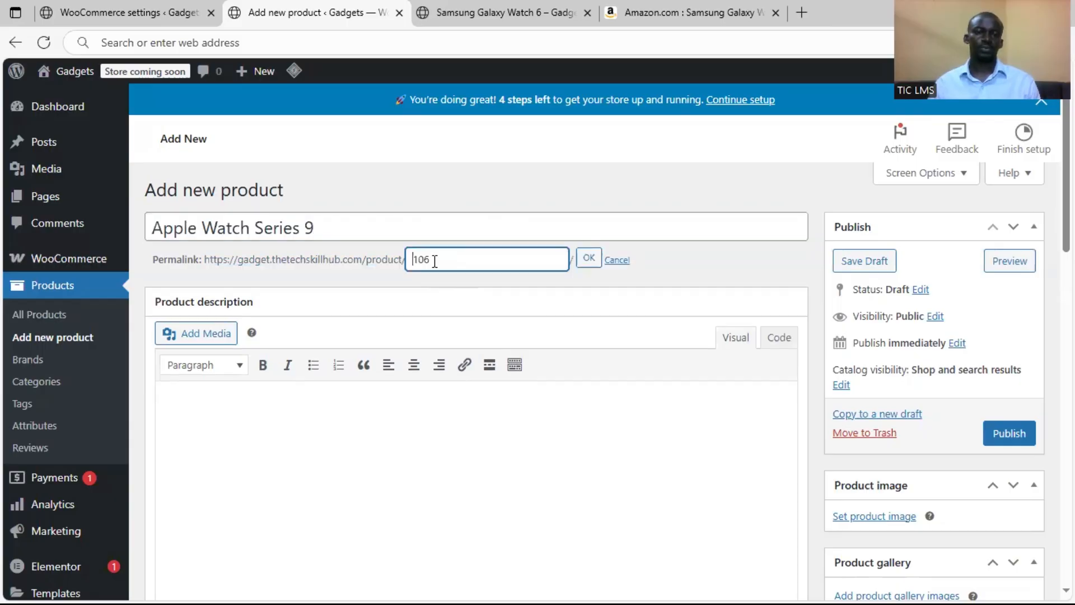
{"action": "triple_click", "coordinate": [415, 230]}
{"action": "key", "text": "ctrl+c"}
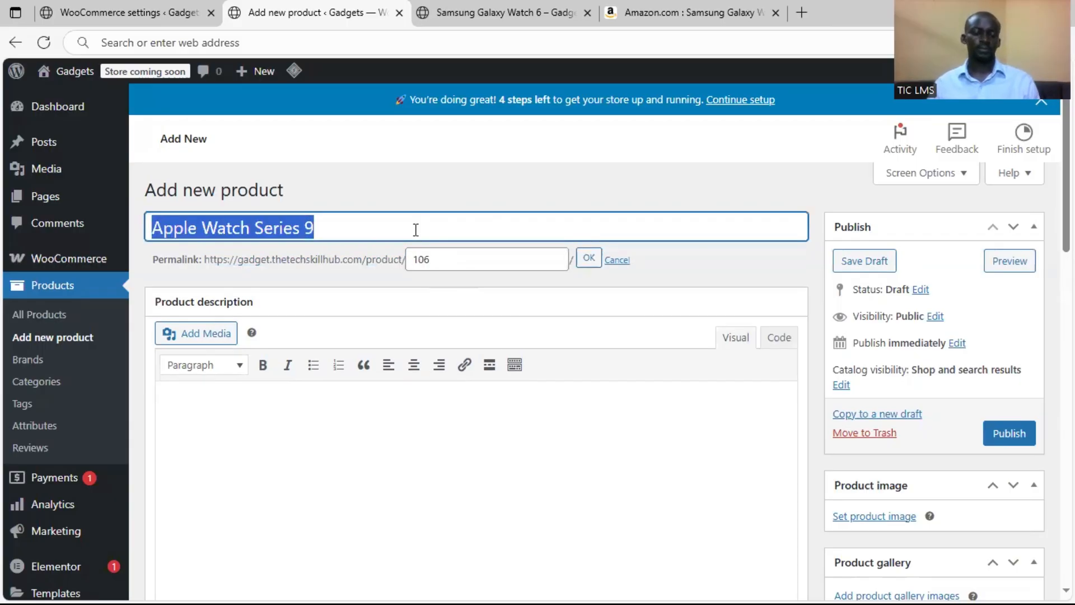
{"action": "double_click", "coordinate": [483, 261]}
{"action": "key", "text": "ctrl+v"}
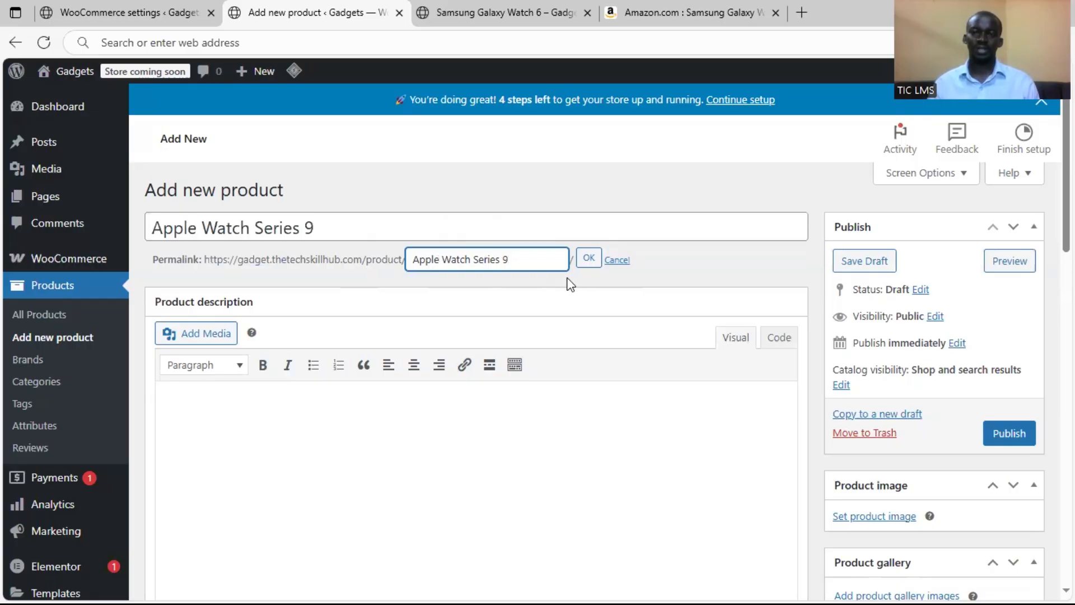
Replace the permalink slug with "smart watch" and apply the change
{"action": "triple_click", "coordinate": [513, 253]}
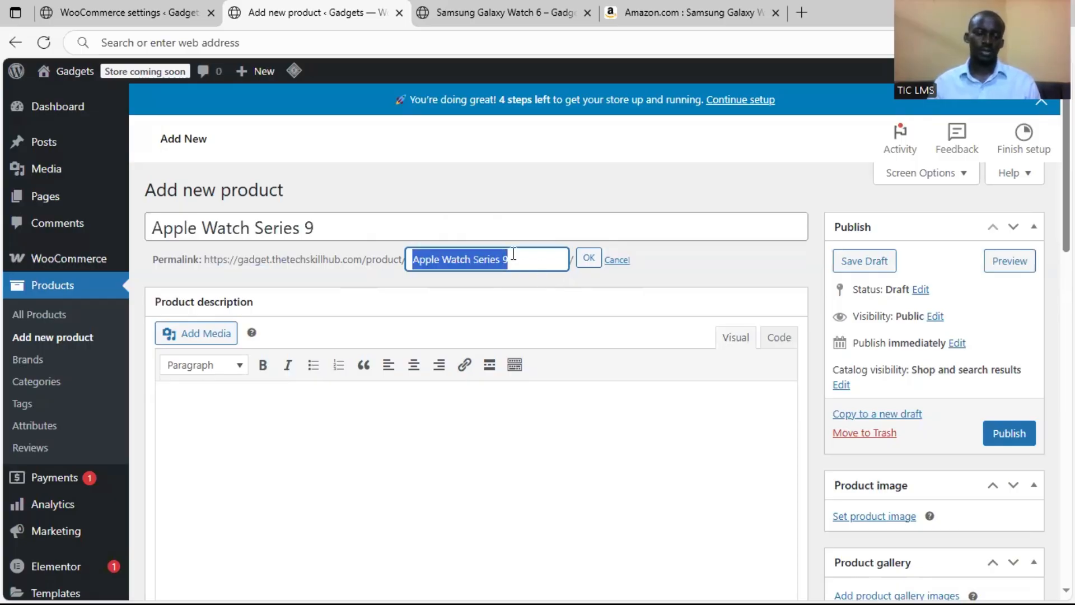
{"action": "type", "text": "phone"}
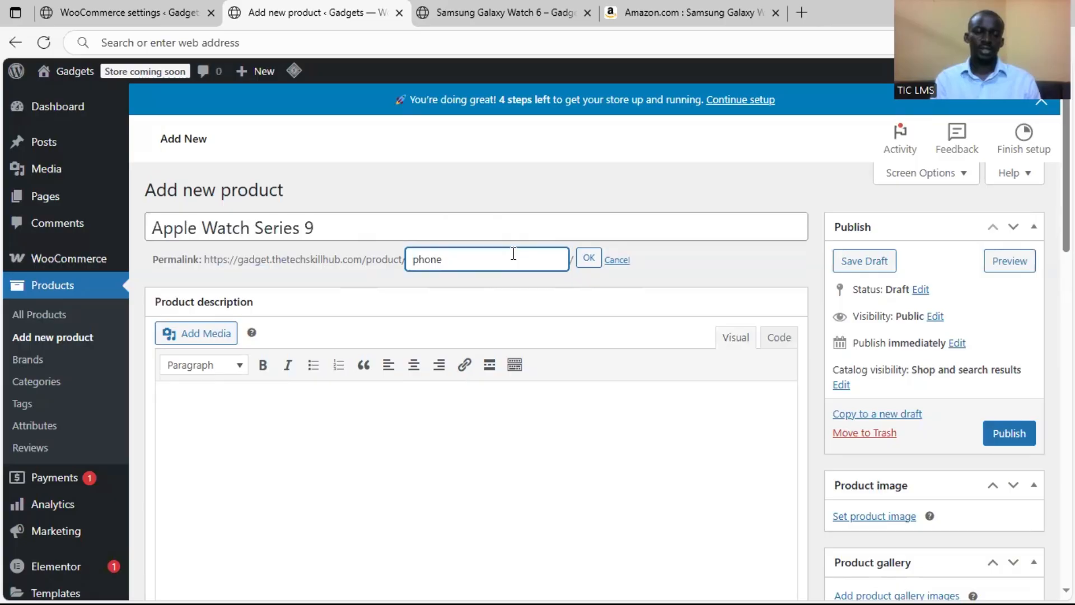
{"action": "key", "text": "BackSpace"}
{"action": "key", "text": "BackSpace"}
{"action": "key", "text": "BackSpace"}
{"action": "key", "text": "BackSpace"}
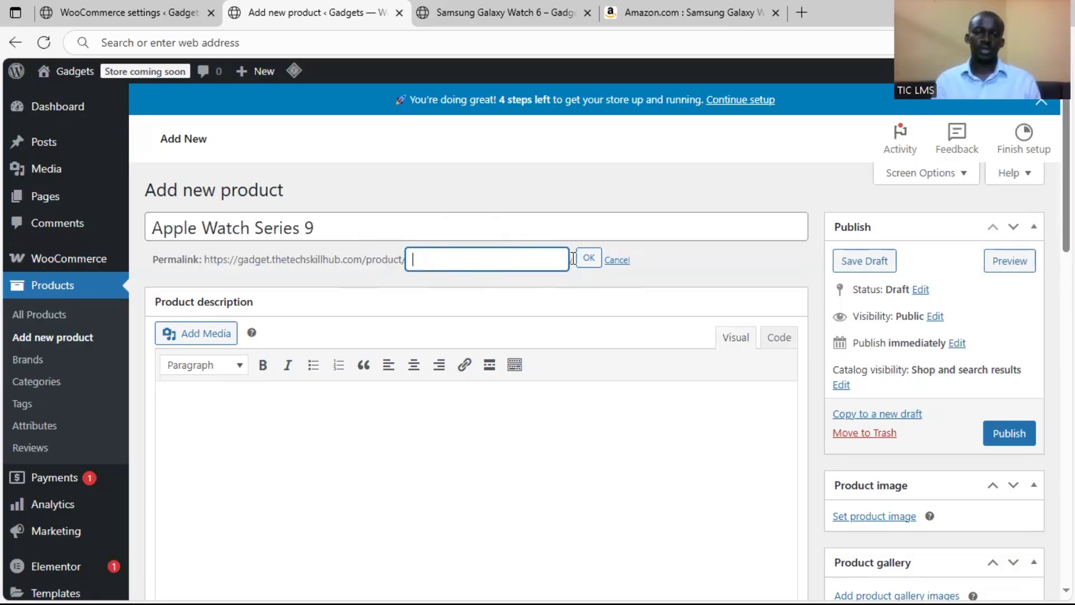
{"action": "type", "text": "smart watch"}
{"action": "left_click", "coordinate": [591, 263]}
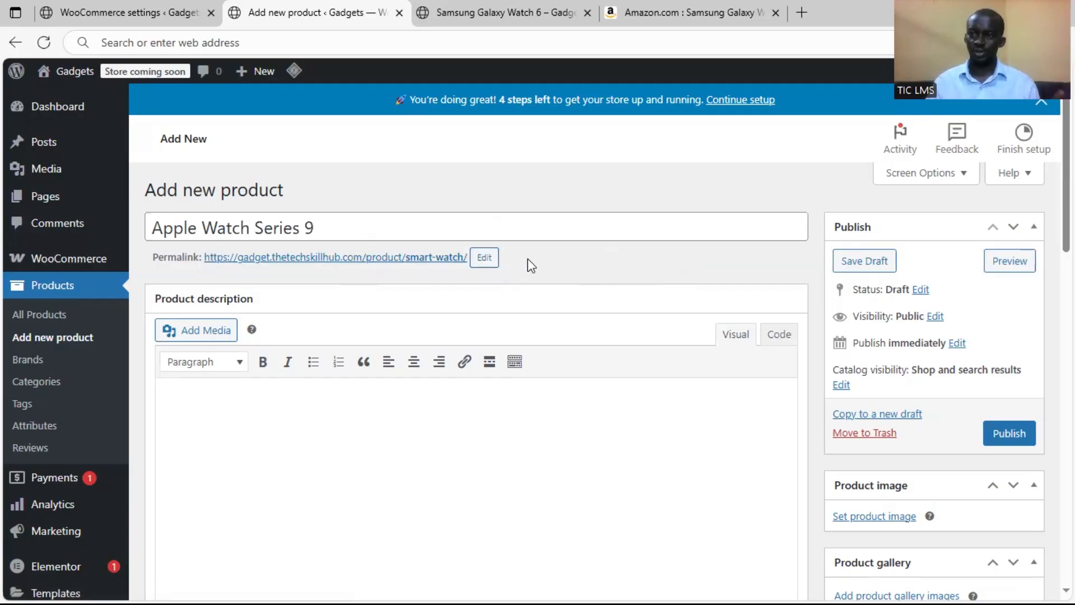
Replace the permalink slug with the copied product title Apple Watch Series 9 and apply the change
{"action": "left_click", "coordinate": [545, 227]}
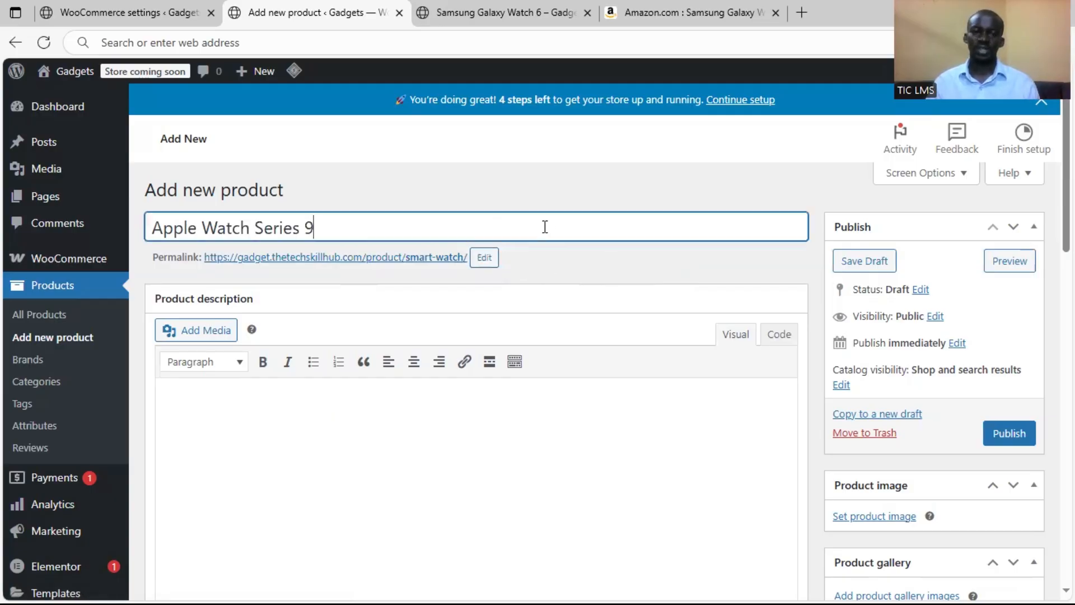
{"action": "key", "text": "ctrl+a"}
{"action": "key", "text": "ctrl+c"}
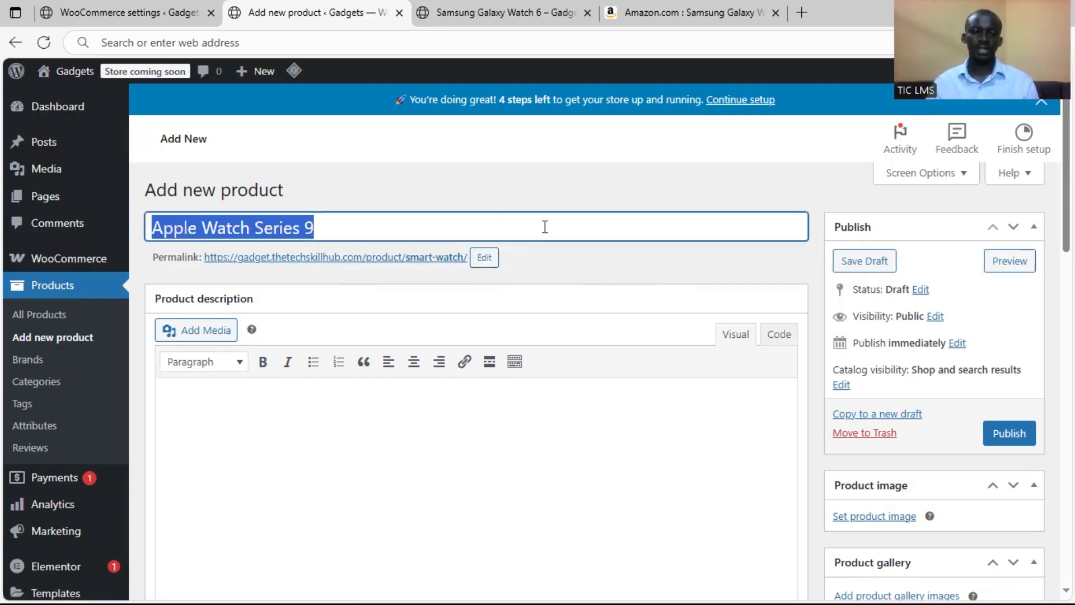
{"action": "left_click", "coordinate": [485, 257]}
{"action": "key", "text": "ctrl+shift+Left"}
{"action": "key", "text": "ctrl+shift+Left"}
{"action": "key", "text": "ctrl+v"}
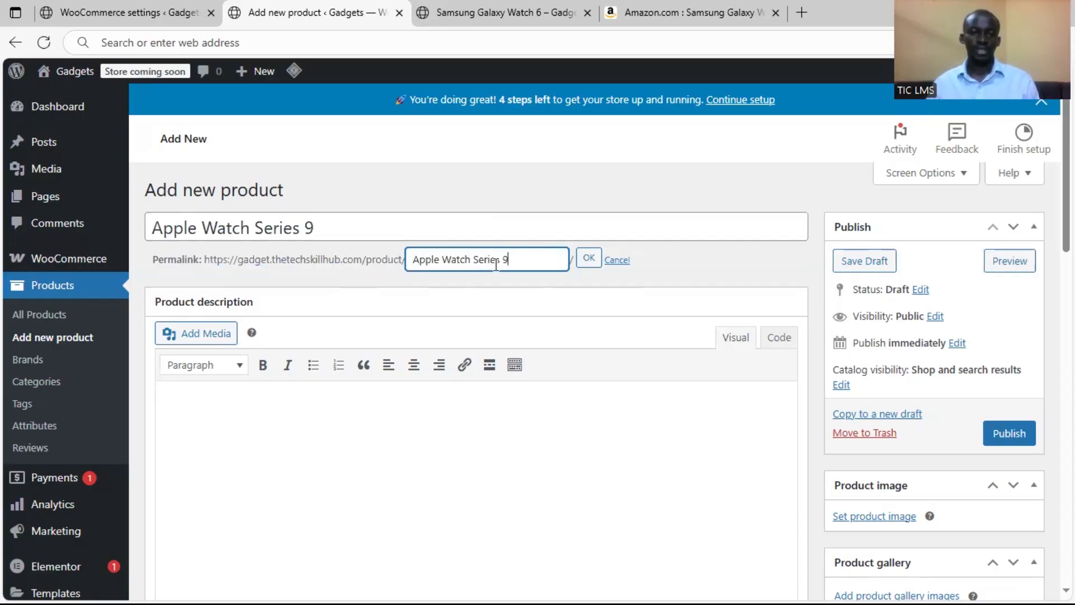
{"action": "left_click", "coordinate": [589, 259]}
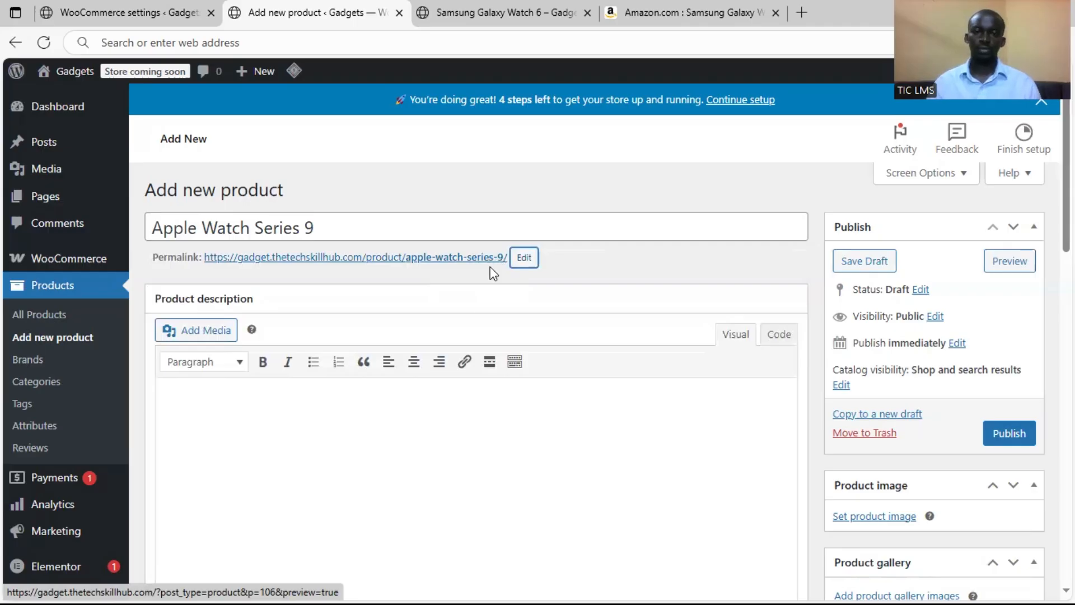
{"action": "left_click", "coordinate": [524, 258]}
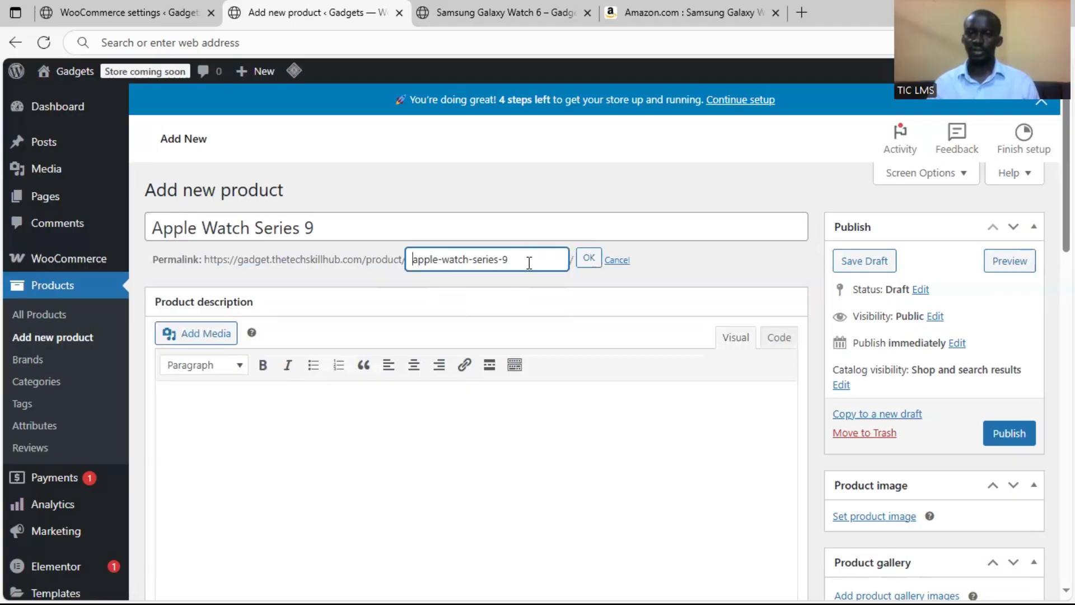
{"action": "left_click", "coordinate": [585, 262]}
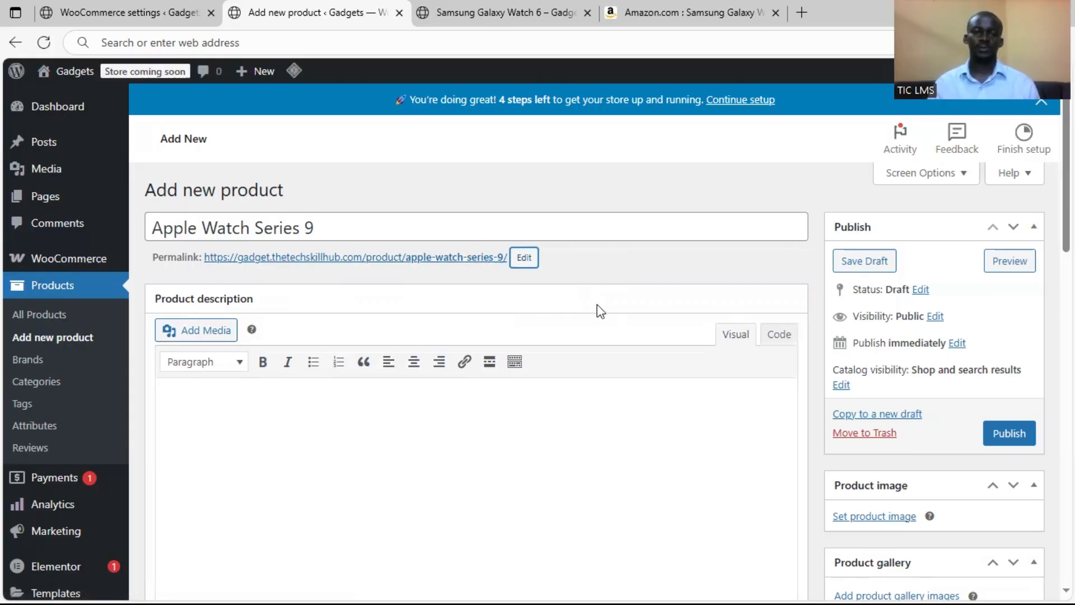
Set the Apple Watch product's type to External/Affiliate product in its product data
{"action": "scroll", "coordinate": [597, 304], "scroll_direction": "down", "scroll_amount": 10}
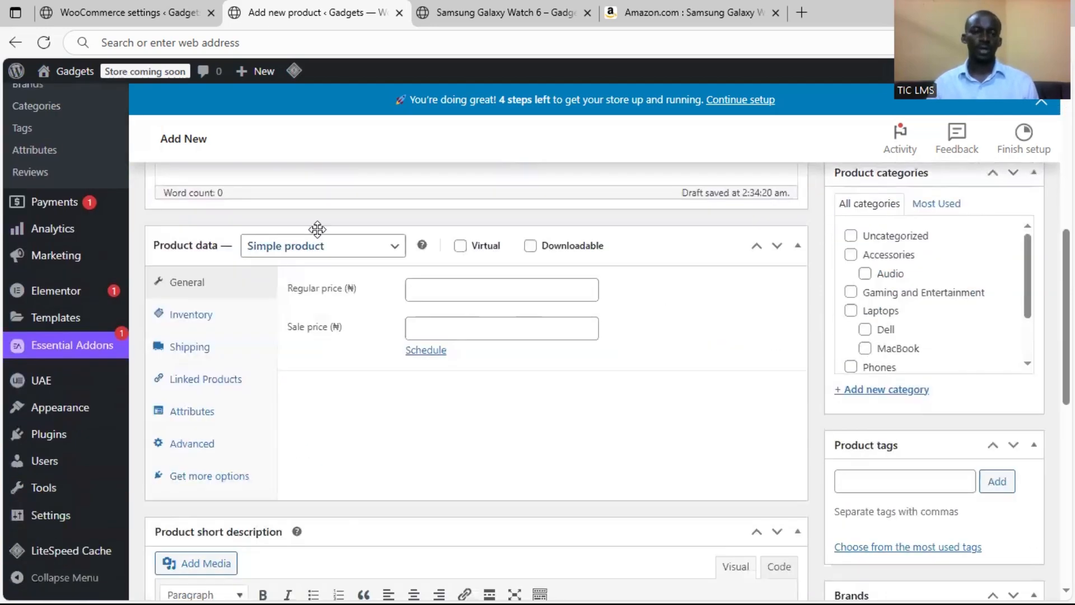
{"action": "left_click", "coordinate": [371, 254]}
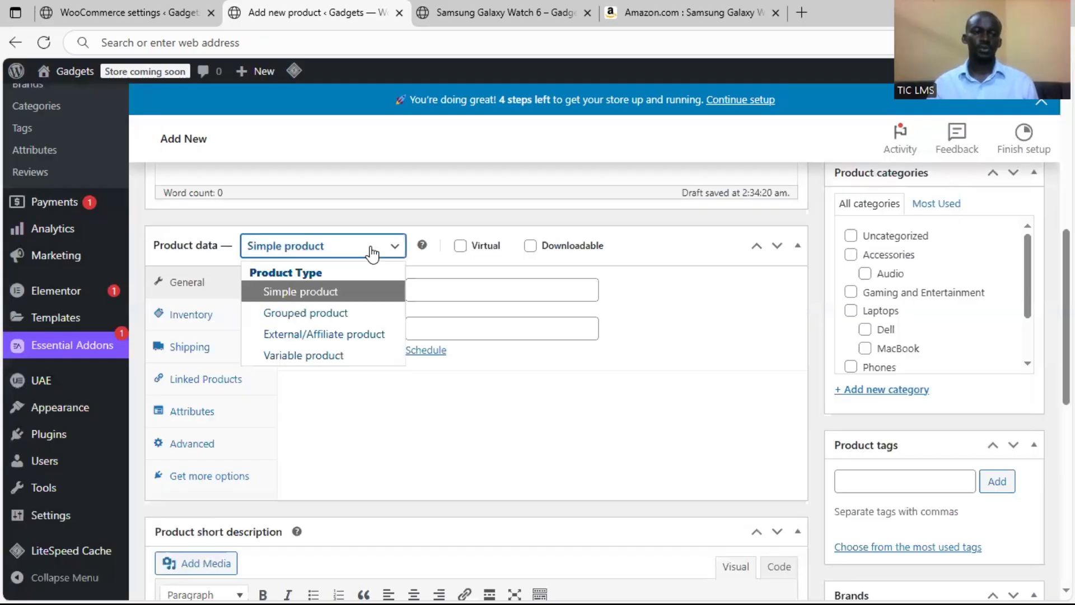
{"action": "left_click", "coordinate": [360, 337]}
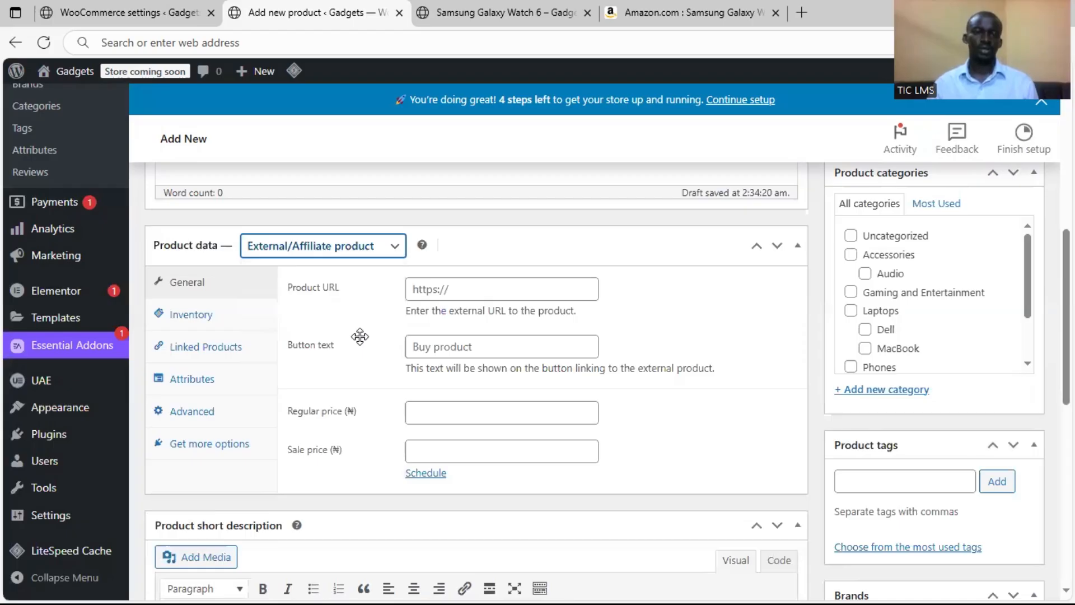
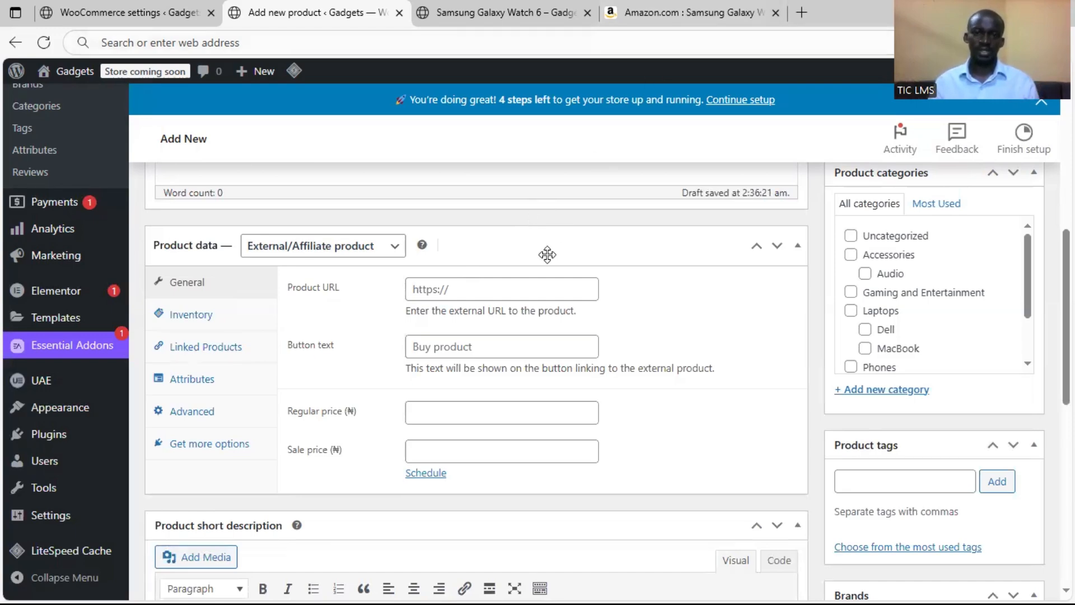
Copy the product title Apple Watch Series 9 and search Amazon for it in place of the Samsung watch query
{"action": "scroll", "coordinate": [546, 247], "scroll_direction": "up", "scroll_amount": 10}
{"action": "triple_click", "coordinate": [299, 238]}
{"action": "key", "text": "ctrl+c"}
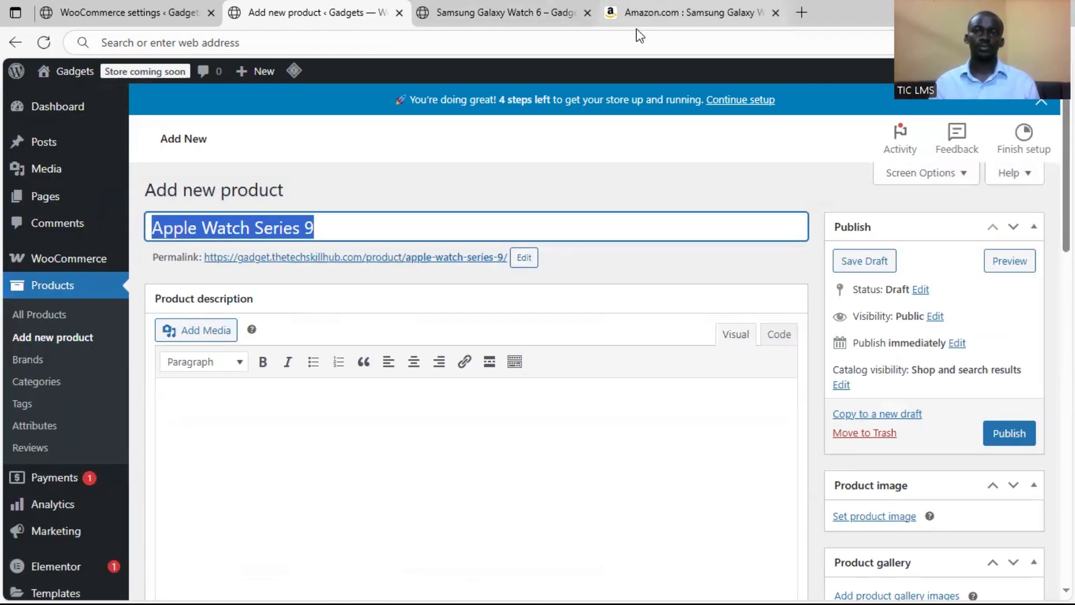
{"action": "left_click", "coordinate": [644, 12]}
{"action": "scroll", "coordinate": [570, 143], "scroll_direction": "up", "scroll_amount": 7}
{"action": "scroll", "coordinate": [571, 146], "scroll_direction": "up", "scroll_amount": 2}
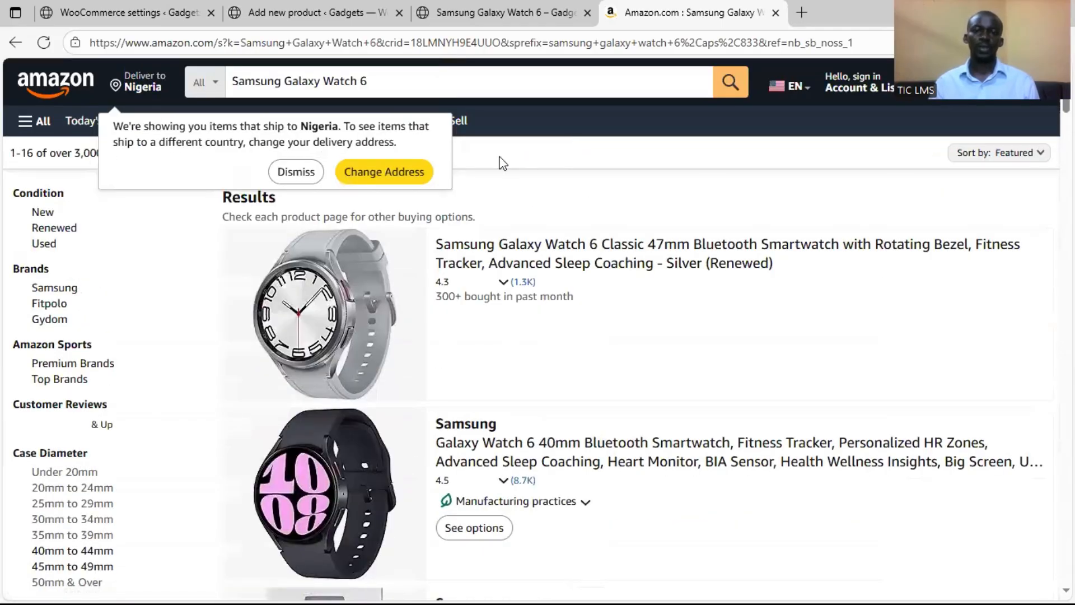
{"action": "triple_click", "coordinate": [389, 86]}
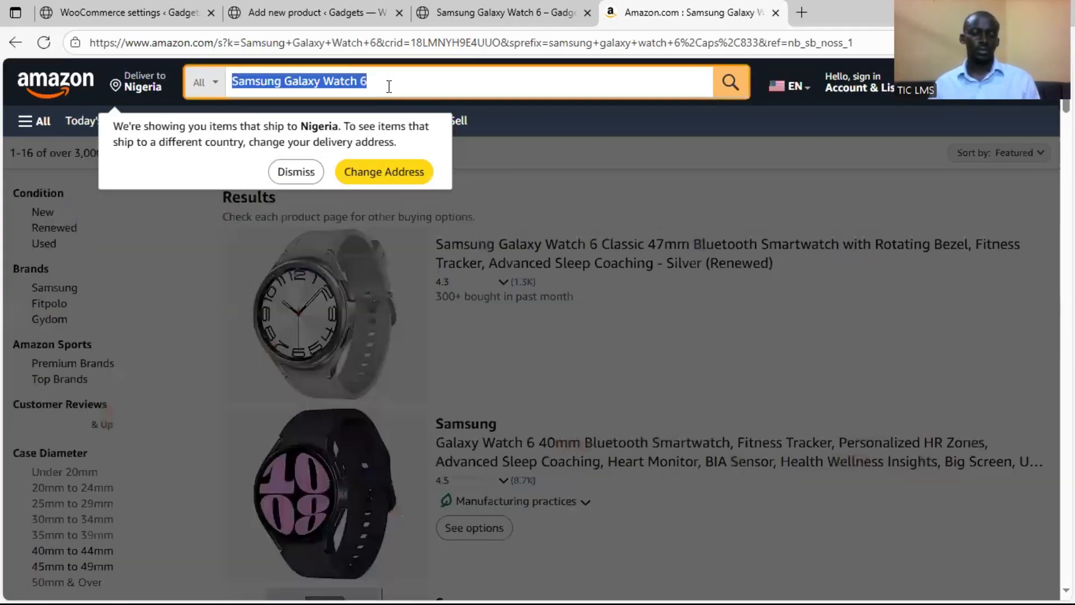
{"action": "key", "text": "ctrl+v"}
{"action": "key", "text": "Return"}
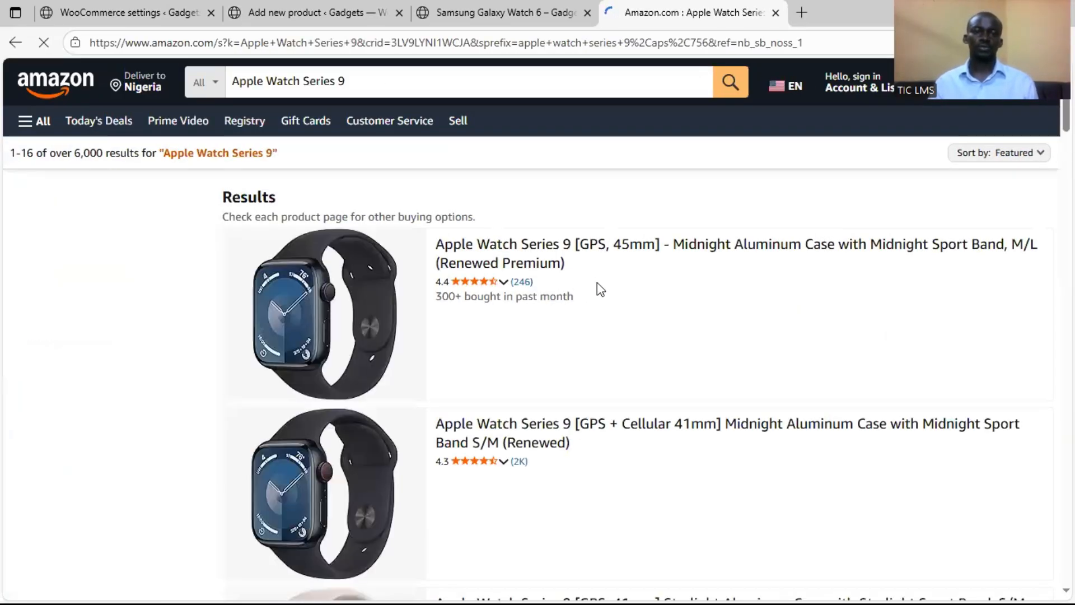
Copy the link of the Amazon result Apple Watch Series 9 (GPS, 45MM) Midnight Aluminum Case Black Sport Band (Renewed Premium)
{"action": "scroll", "coordinate": [601, 289], "scroll_direction": "down", "scroll_amount": 3}
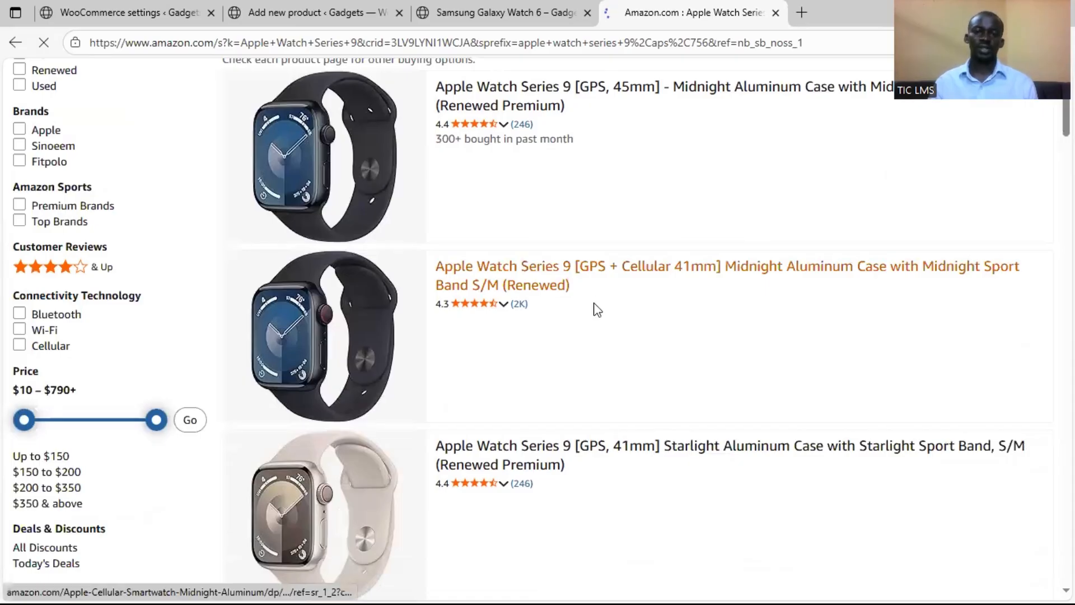
{"action": "scroll", "coordinate": [595, 368], "scroll_direction": "up", "scroll_amount": 3}
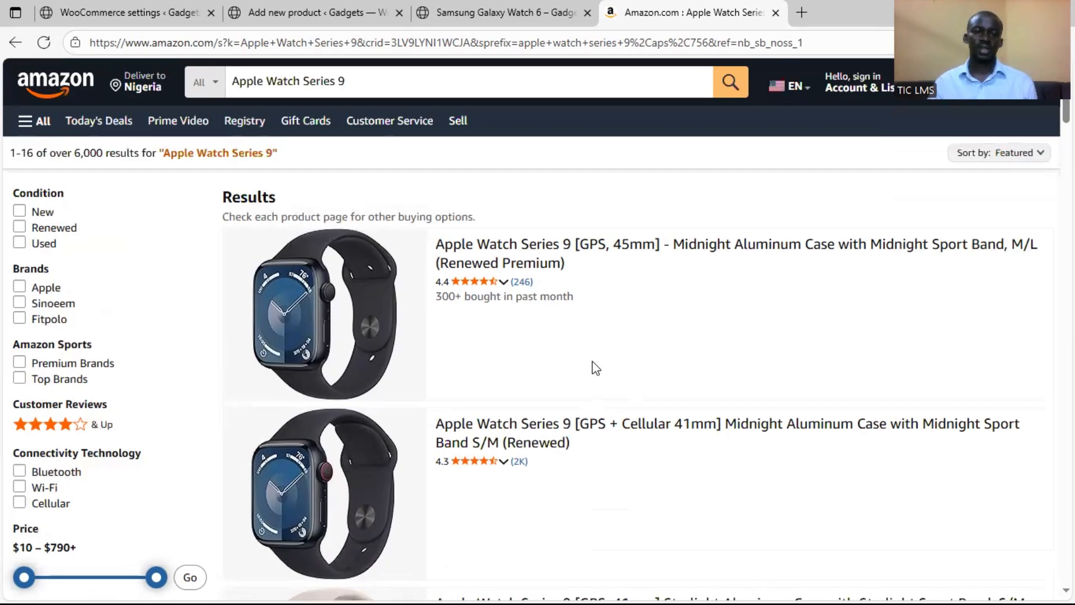
{"action": "scroll", "coordinate": [595, 368], "scroll_direction": "down", "scroll_amount": 10}
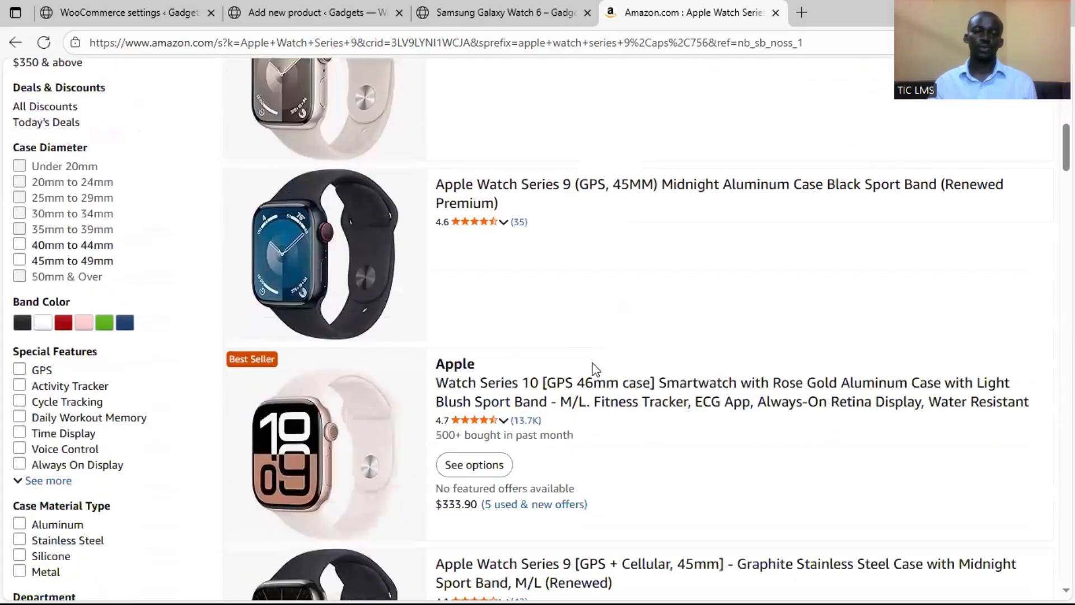
{"action": "scroll", "coordinate": [605, 433], "scroll_direction": "down", "scroll_amount": 3}
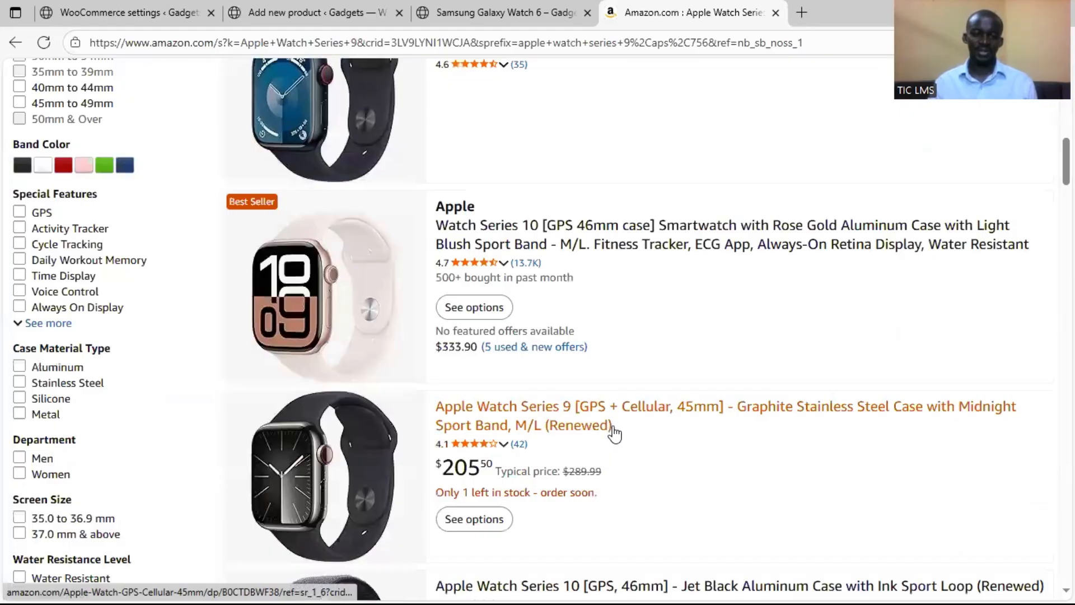
{"action": "scroll", "coordinate": [644, 429], "scroll_direction": "down", "scroll_amount": 3}
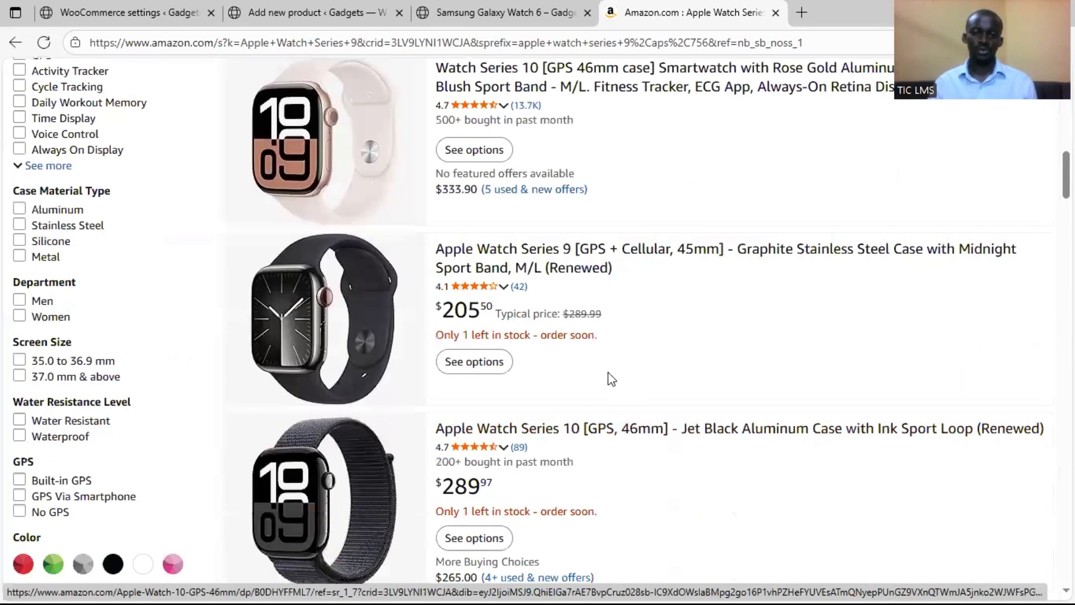
{"action": "scroll", "coordinate": [645, 333], "scroll_direction": "up", "scroll_amount": 9}
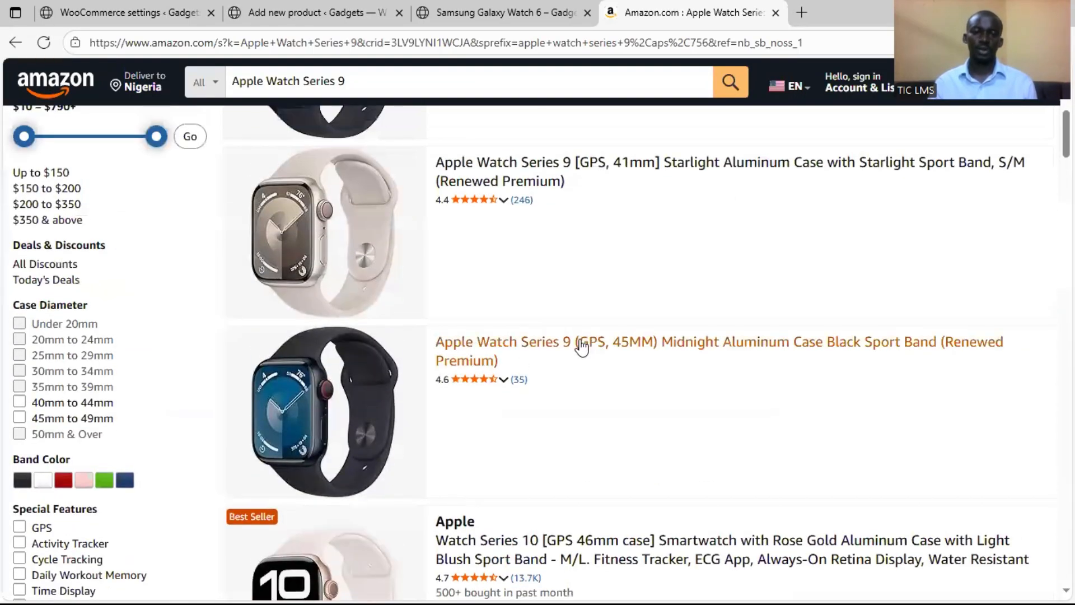
{"action": "right_click", "coordinate": [583, 346]}
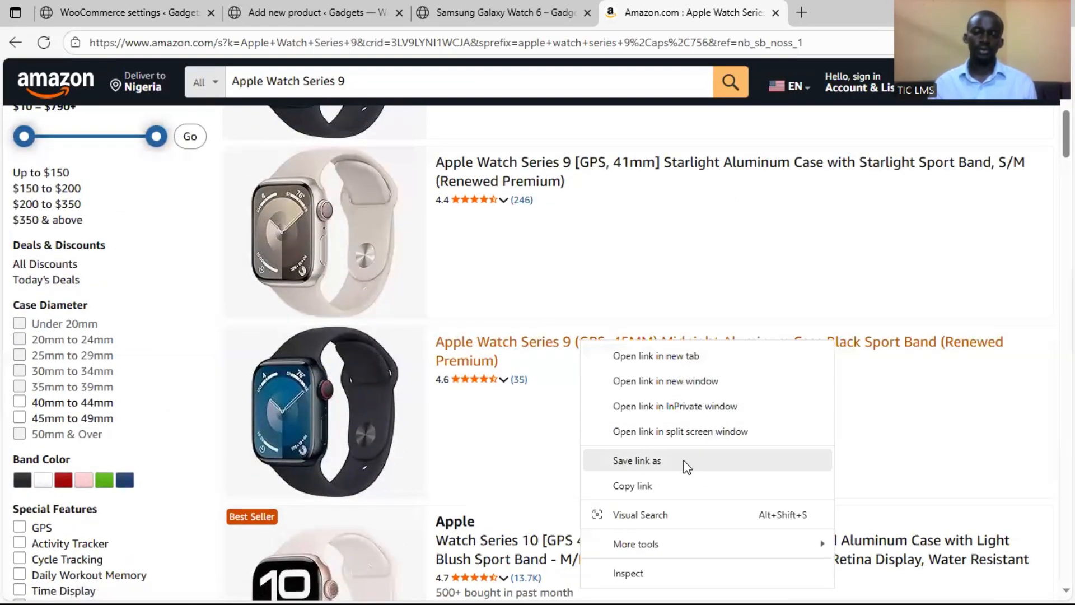
{"action": "left_click", "coordinate": [679, 489]}
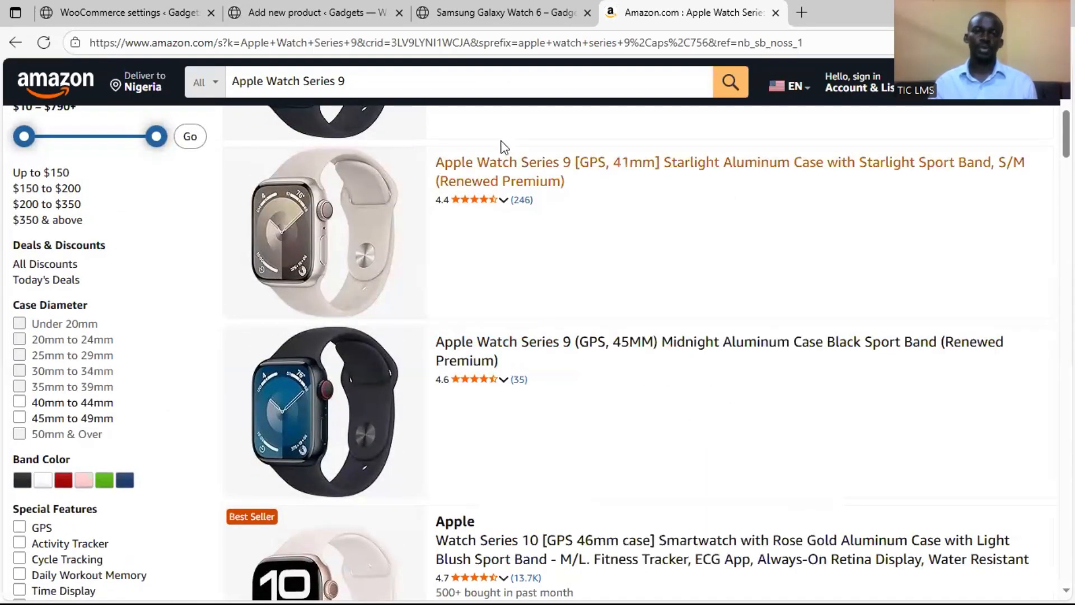
Return to the new WooCommerce product and paste the copied Amazon link as its product URL
{"action": "left_click", "coordinate": [512, 19]}
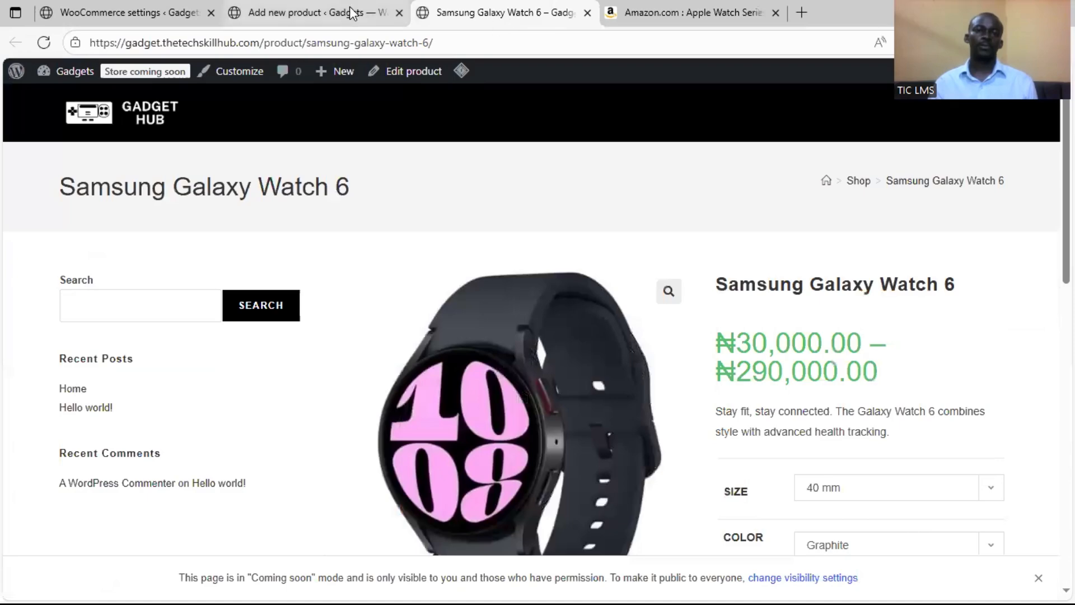
{"action": "left_click", "coordinate": [369, 12]}
{"action": "scroll", "coordinate": [392, 381], "scroll_direction": "down", "scroll_amount": 10}
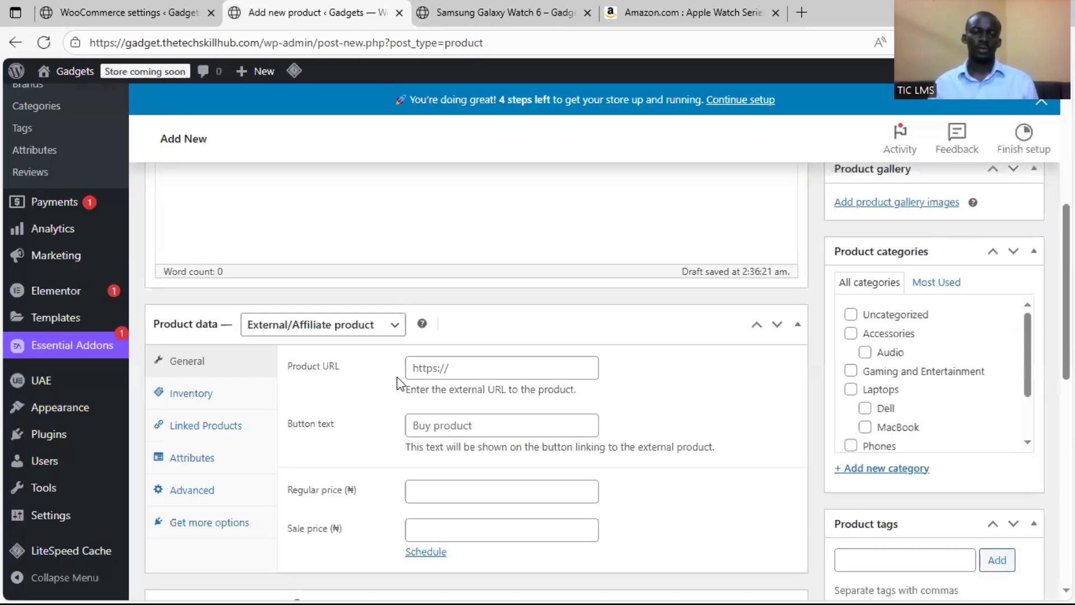
{"action": "scroll", "coordinate": [492, 235], "scroll_direction": "up", "scroll_amount": 4}
{"action": "left_click", "coordinate": [481, 287]}
{"action": "key", "text": "ctrl+v"}
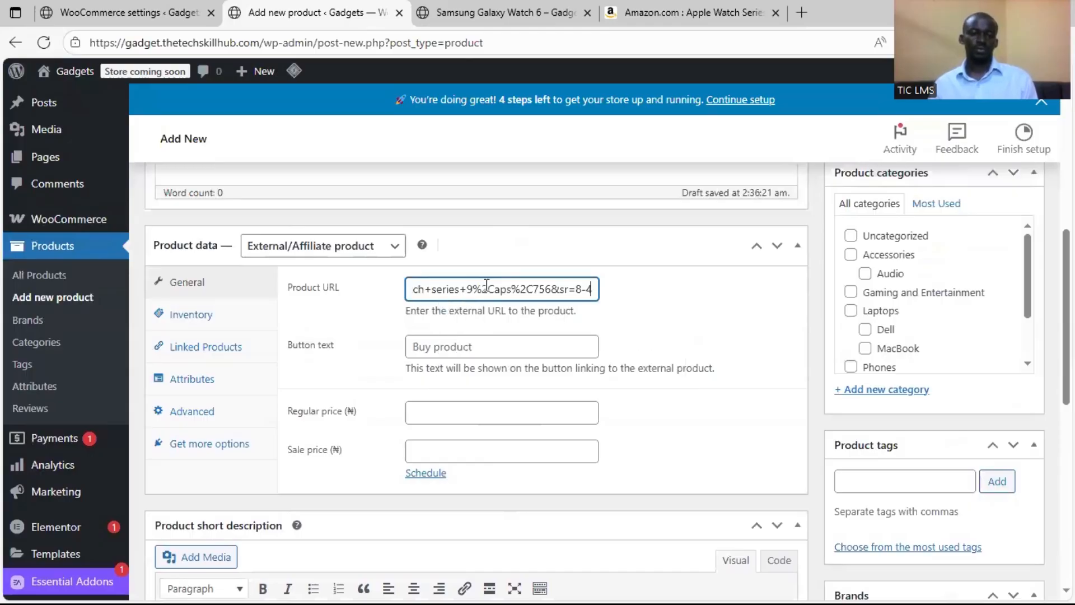
Set the external product's button text to Buy Now and its regular price to 1650000
{"action": "left_click", "coordinate": [485, 348]}
{"action": "type", "text": "Buy "}
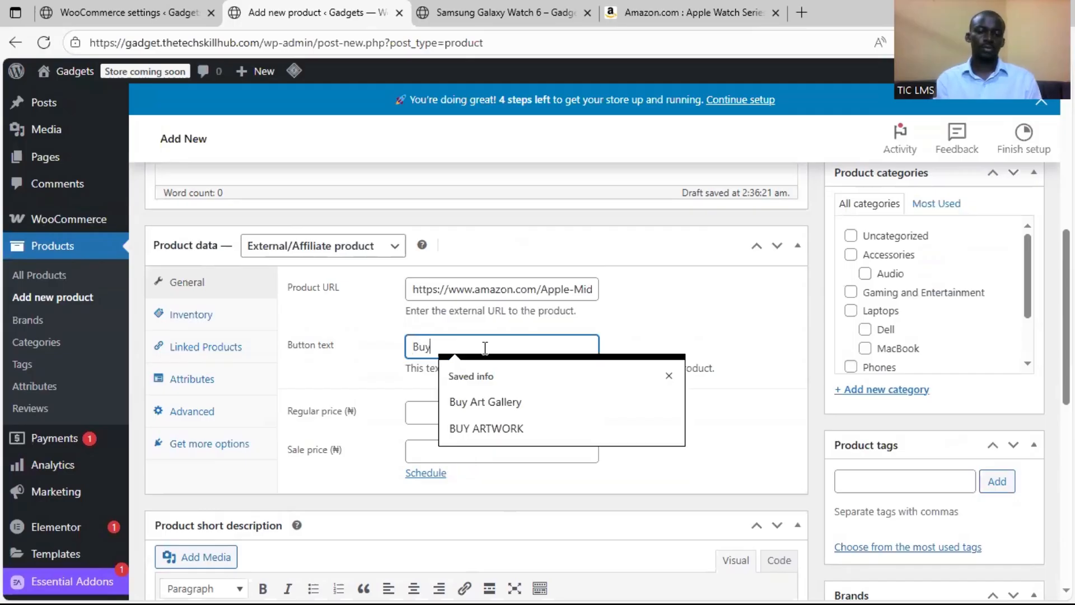
{"action": "type", "text": "Now"}
{"action": "left_click", "coordinate": [713, 324]}
{"action": "left_click", "coordinate": [492, 419]}
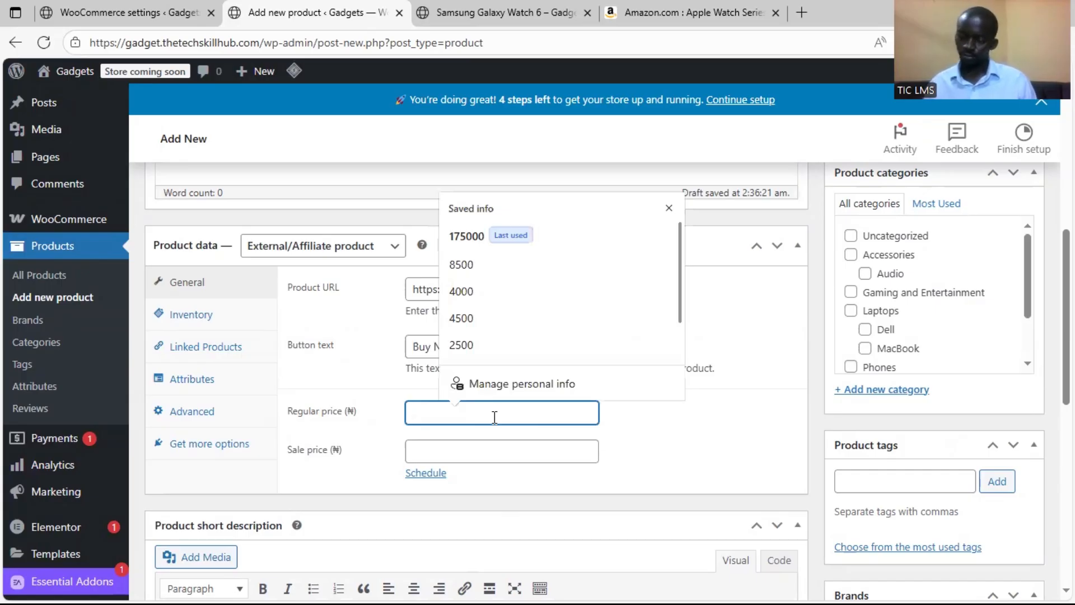
{"action": "type", "text": "1650000"}
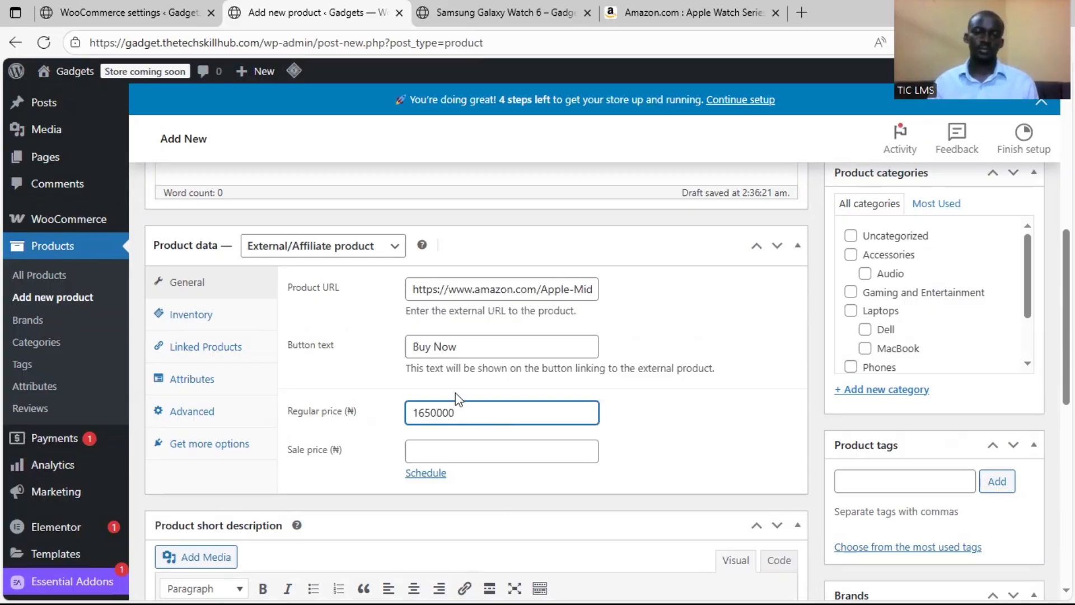
Assign the Apple Watch product to the Smartwatches category
{"action": "scroll", "coordinate": [674, 422], "scroll_direction": "down", "scroll_amount": 4}
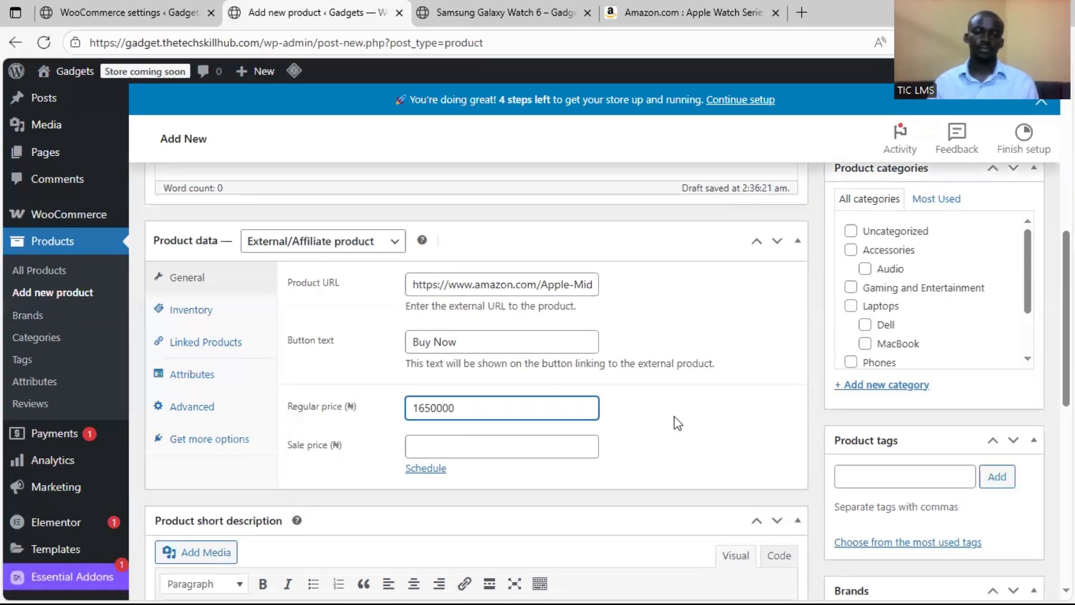
{"action": "scroll", "coordinate": [815, 352], "scroll_direction": "up", "scroll_amount": 5}
{"action": "scroll", "coordinate": [989, 408], "scroll_direction": "up", "scroll_amount": 1}
{"action": "scroll", "coordinate": [914, 434], "scroll_direction": "down", "scroll_amount": 1}
{"action": "scroll", "coordinate": [789, 433], "scroll_direction": "down", "scroll_amount": 1}
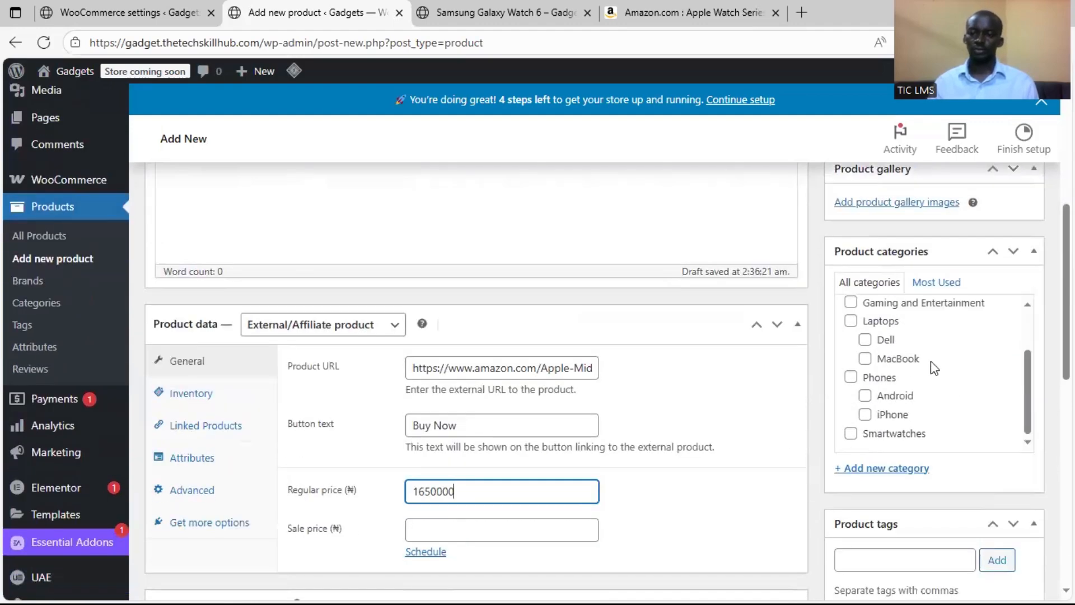
{"action": "scroll", "coordinate": [924, 360], "scroll_direction": "down", "scroll_amount": 3}
{"action": "scroll", "coordinate": [815, 302], "scroll_direction": "up", "scroll_amount": 1}
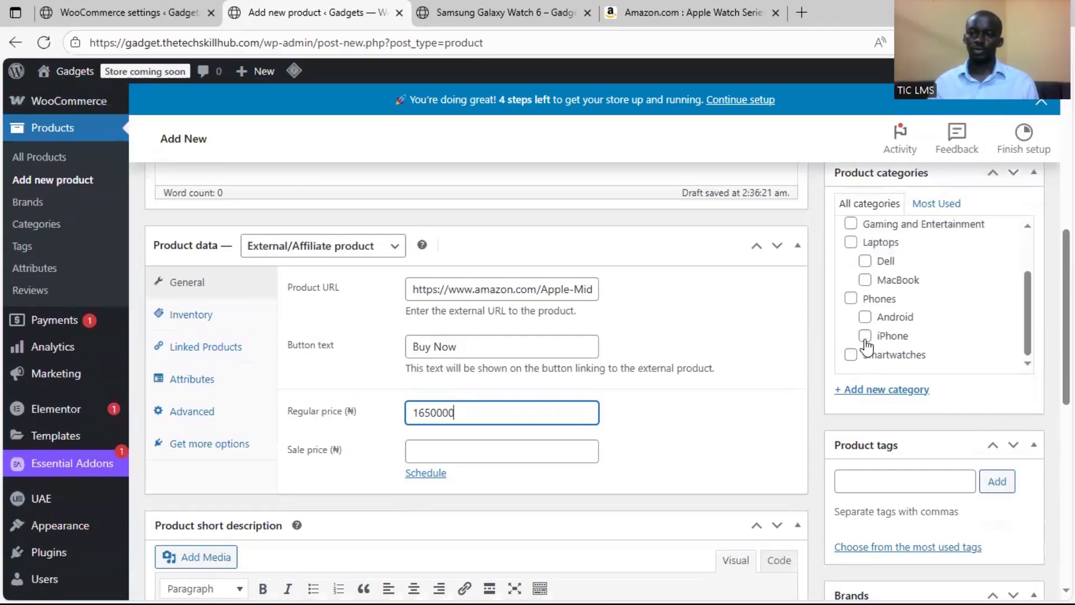
{"action": "left_click", "coordinate": [851, 354]}
{"action": "scroll", "coordinate": [827, 361], "scroll_direction": "up", "scroll_amount": 1}
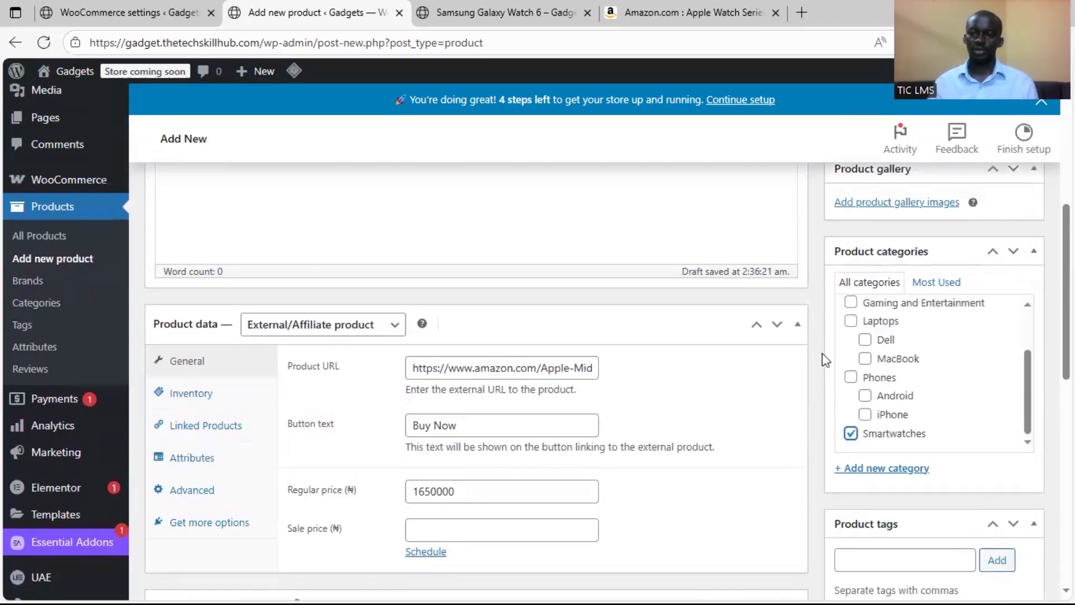
Set apple-watch-series-9.jpeg from the media library as the product image
{"action": "scroll", "coordinate": [825, 360], "scroll_direction": "up", "scroll_amount": 2}
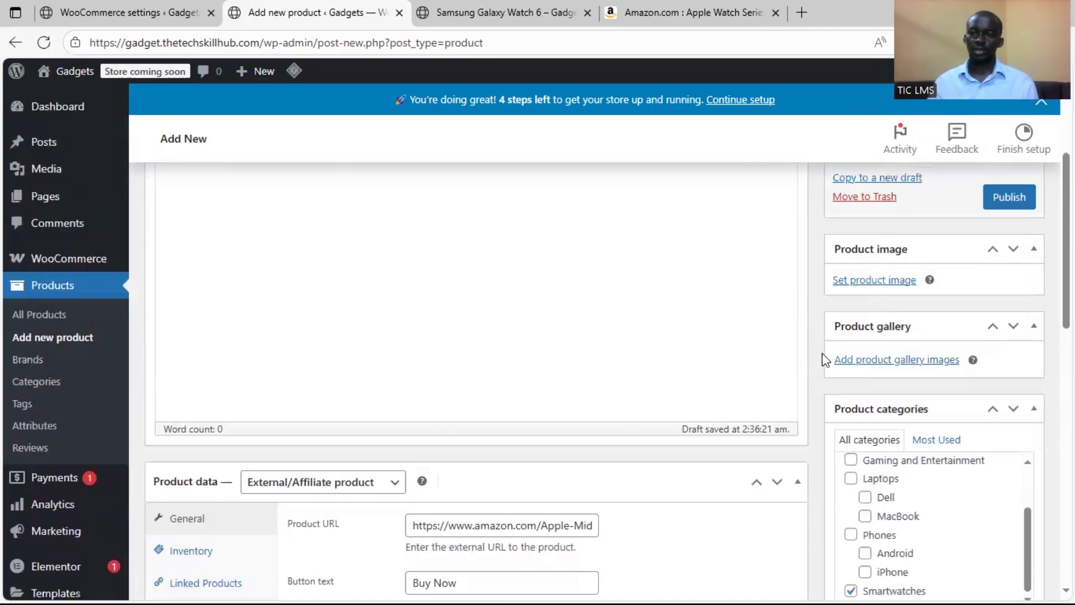
{"action": "left_click", "coordinate": [896, 280]}
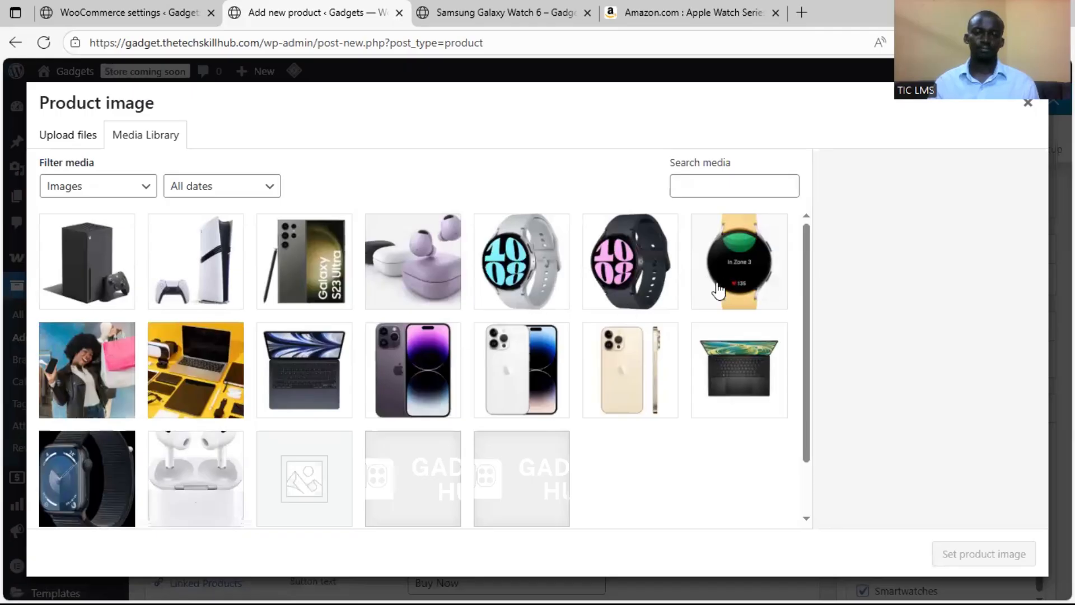
{"action": "scroll", "coordinate": [392, 353], "scroll_direction": "down", "scroll_amount": 2}
{"action": "left_click", "coordinate": [94, 409]}
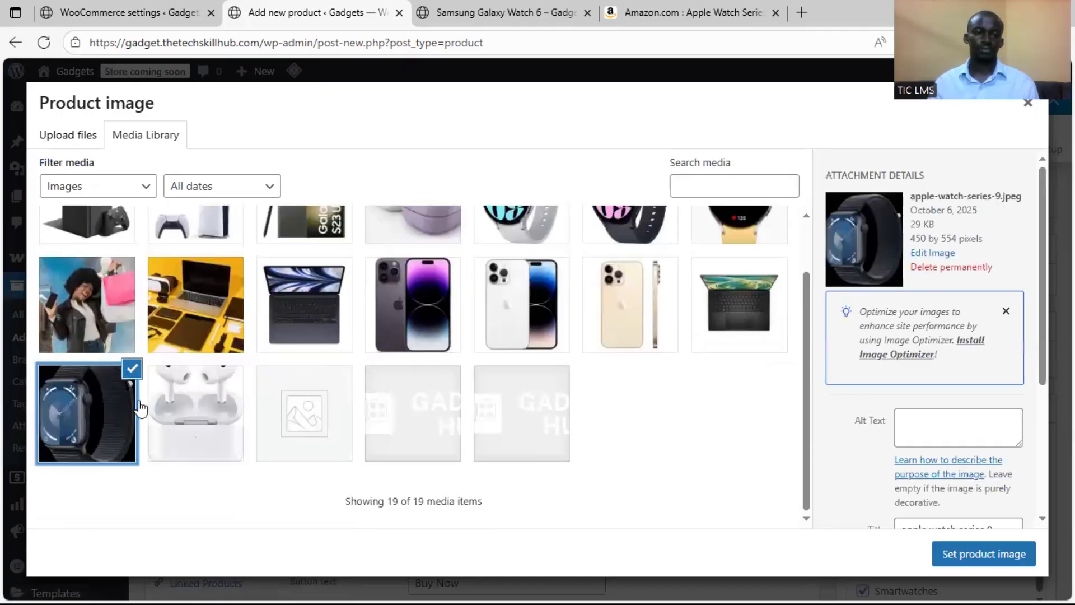
{"action": "left_click", "coordinate": [986, 554]}
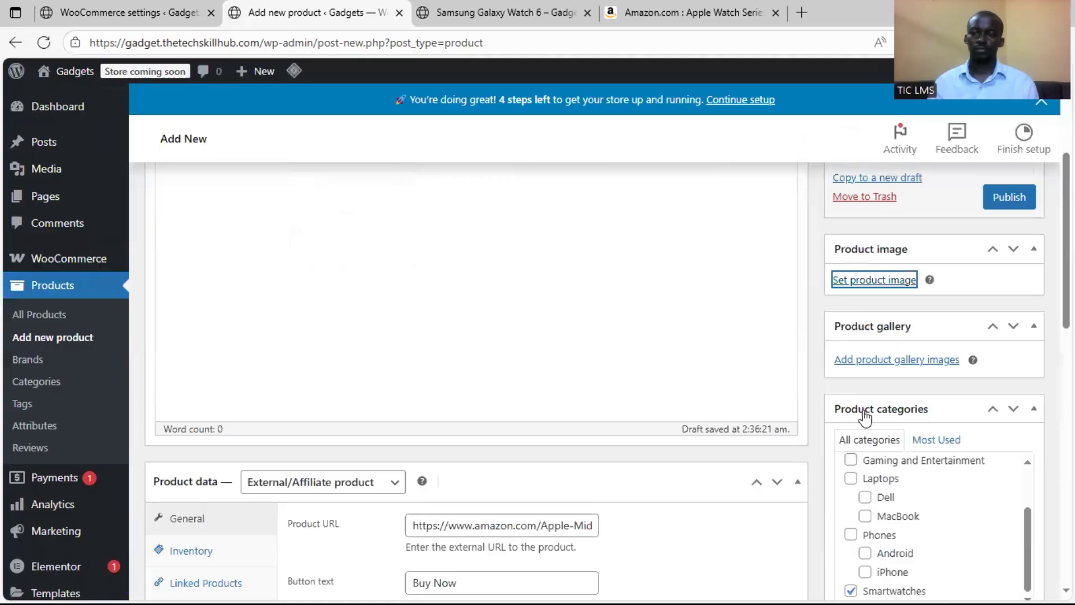
Review the product's details and publish the Apple Watch Series 9 product
{"action": "scroll", "coordinate": [814, 351], "scroll_direction": "down", "scroll_amount": 4}
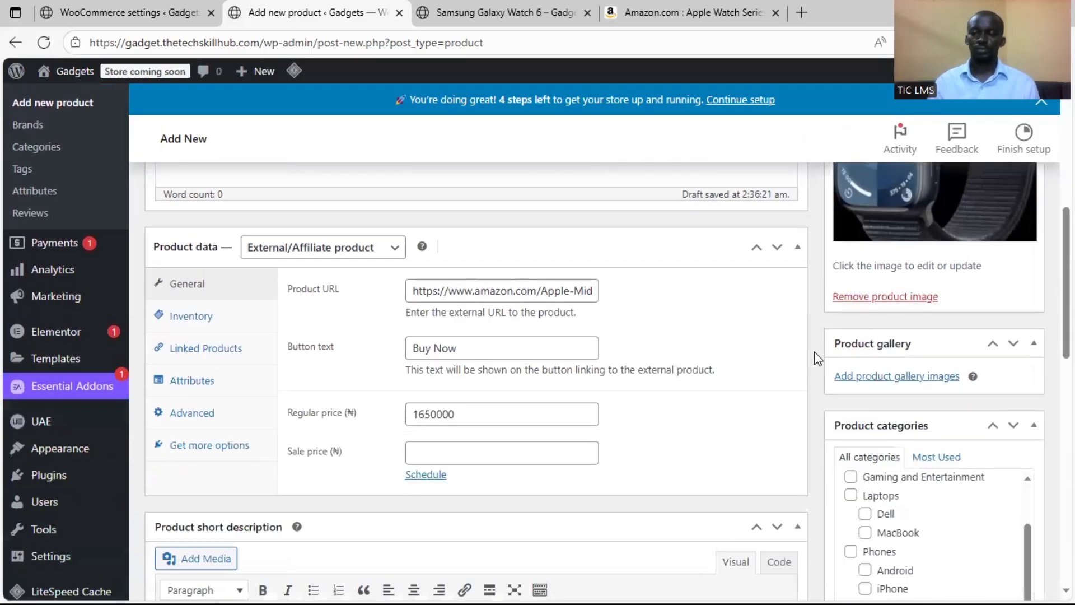
{"action": "scroll", "coordinate": [815, 351], "scroll_direction": "down", "scroll_amount": 4}
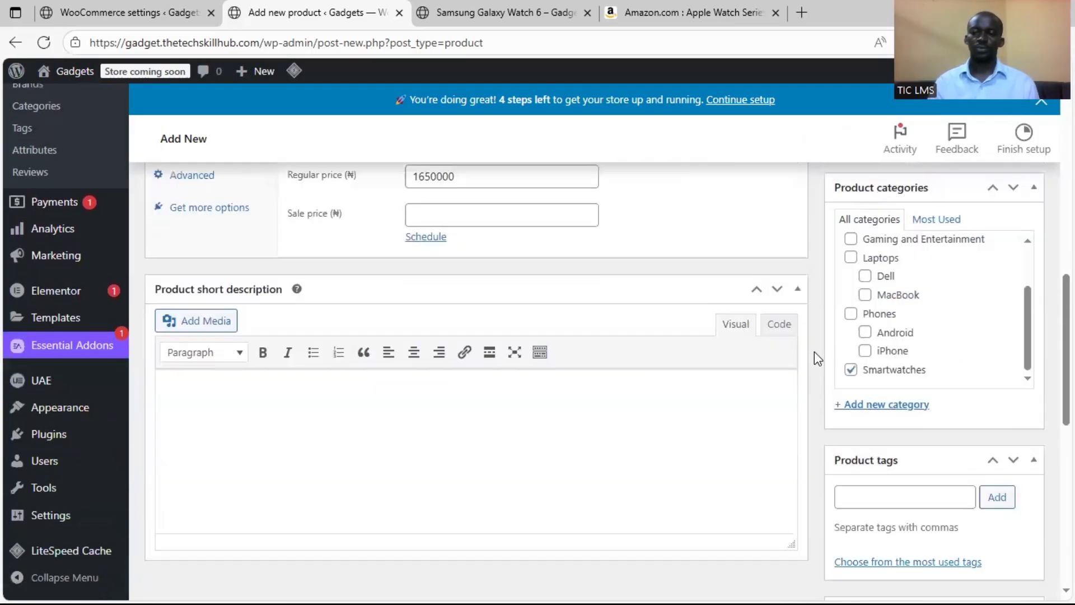
{"action": "scroll", "coordinate": [814, 351], "scroll_direction": "up", "scroll_amount": 10}
{"action": "left_click", "coordinate": [1004, 442]}
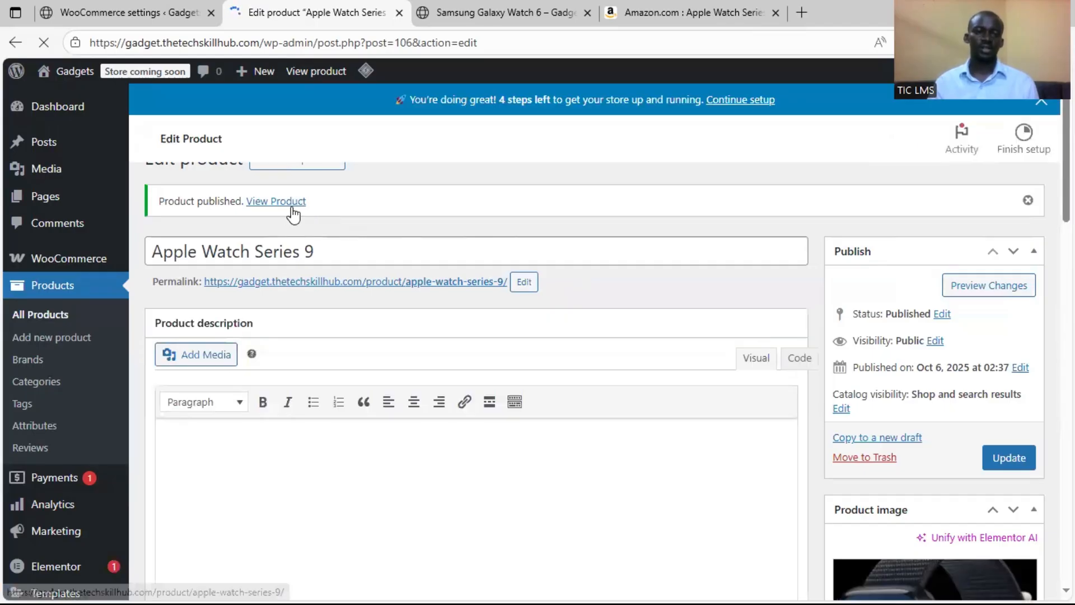
Open the published Apple Watch product page in a new tab, close the Amazon search tab and switch to the product page
{"action": "right_click", "coordinate": [284, 234]}
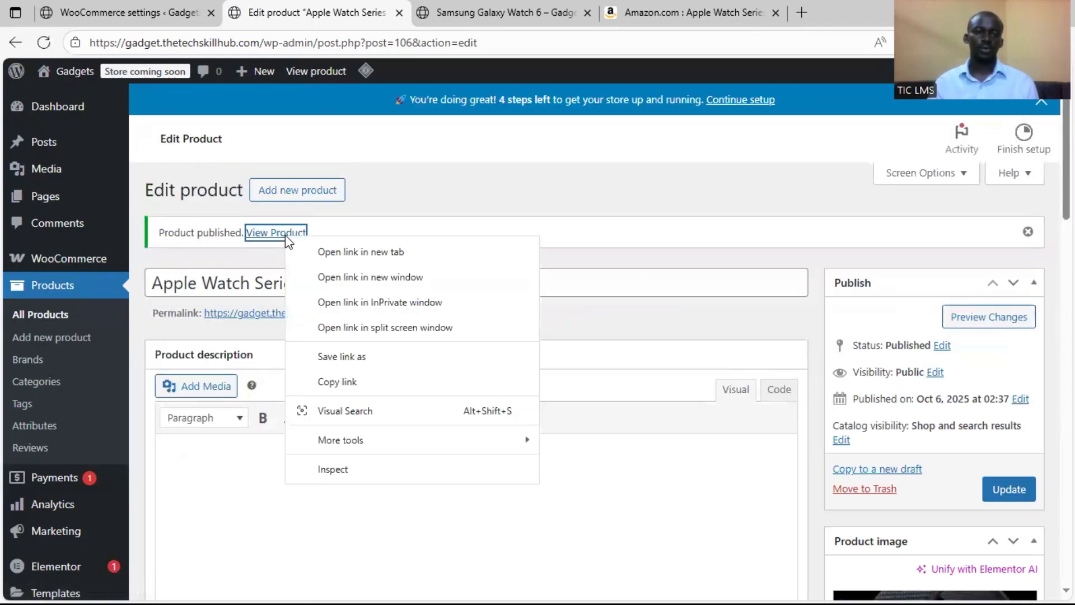
{"action": "left_click", "coordinate": [326, 247]}
{"action": "left_click", "coordinate": [807, 8]}
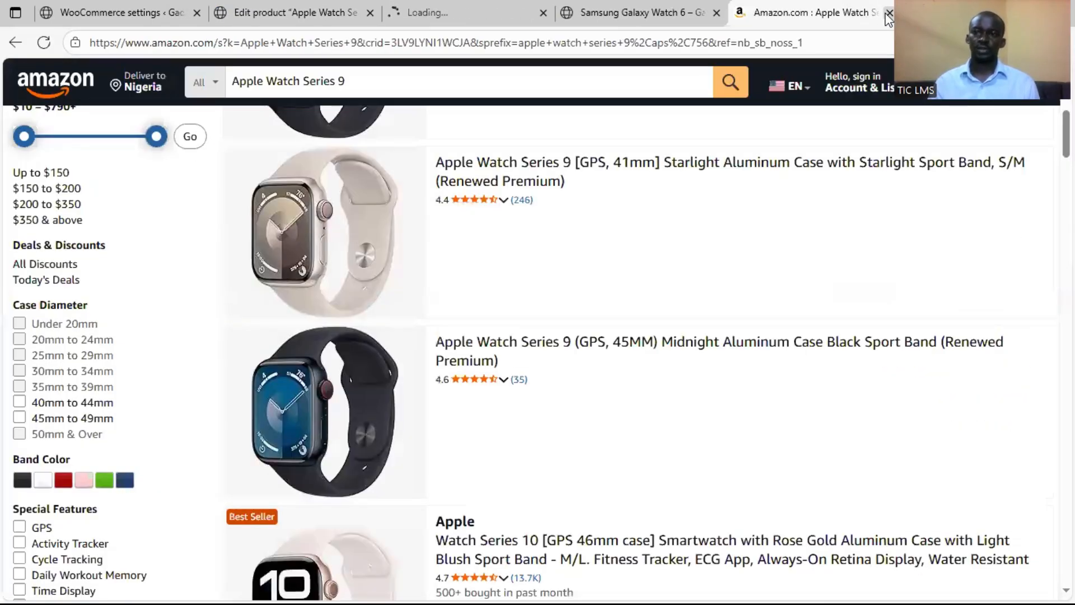
{"action": "left_click", "coordinate": [889, 12]}
{"action": "left_click", "coordinate": [475, 17]}
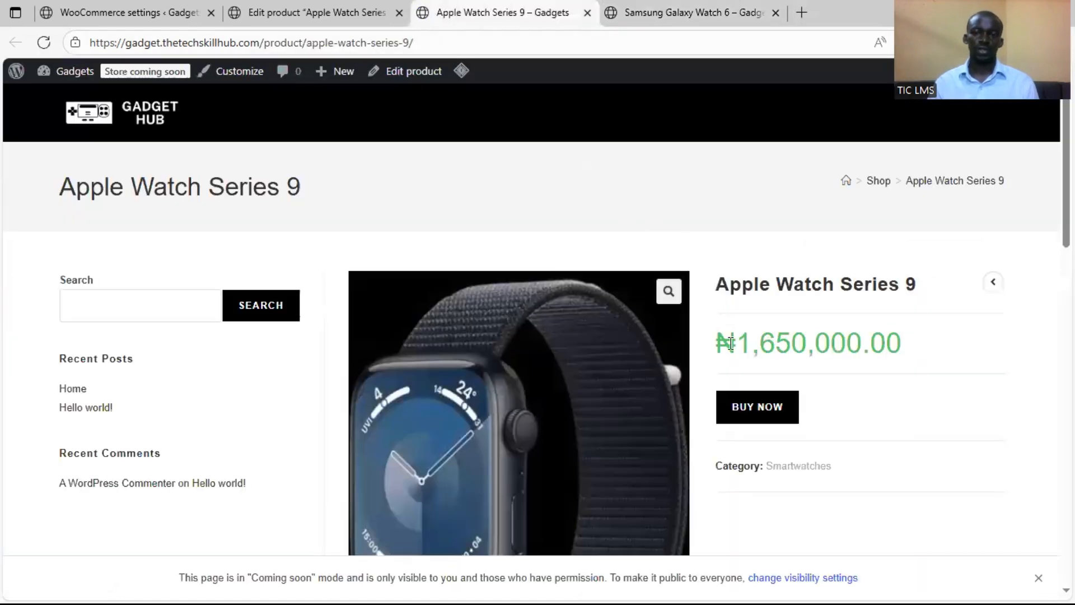
Look over the Apple Watch product page and follow its Buy Now link to check the external Amazon listing
{"action": "scroll", "coordinate": [794, 340], "scroll_direction": "down", "scroll_amount": 4}
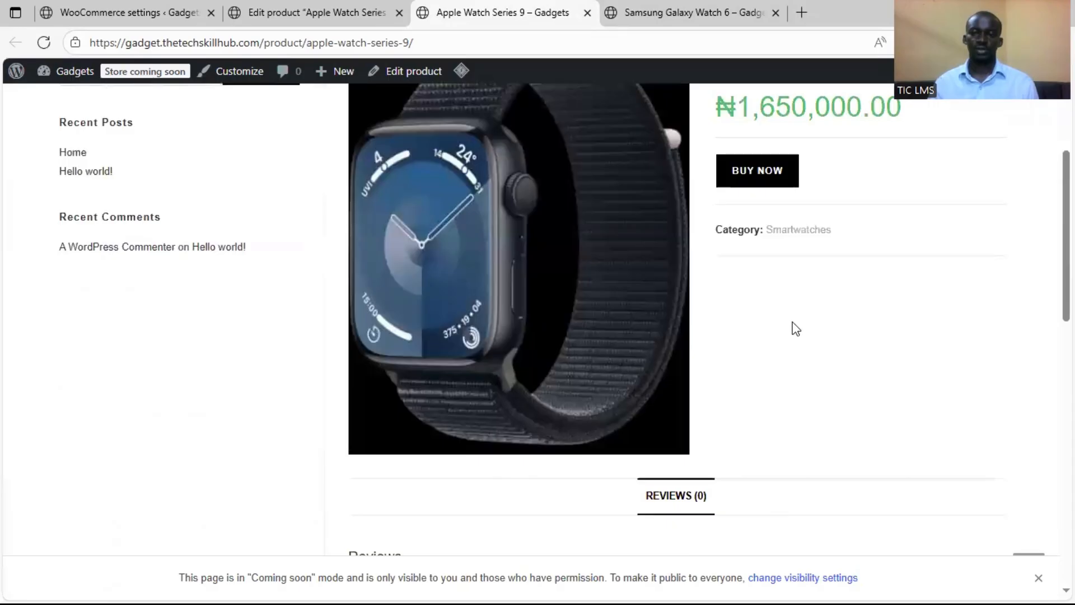
{"action": "scroll", "coordinate": [792, 327], "scroll_direction": "up", "scroll_amount": 3}
{"action": "left_click", "coordinate": [763, 334]}
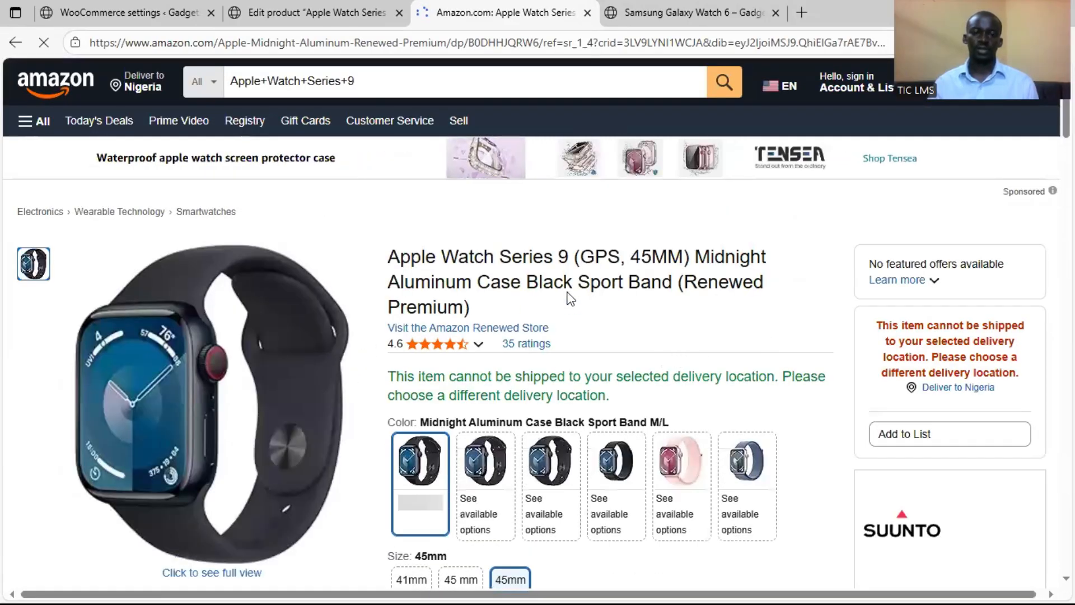
{"action": "scroll", "coordinate": [737, 329], "scroll_direction": "down", "scroll_amount": 5}
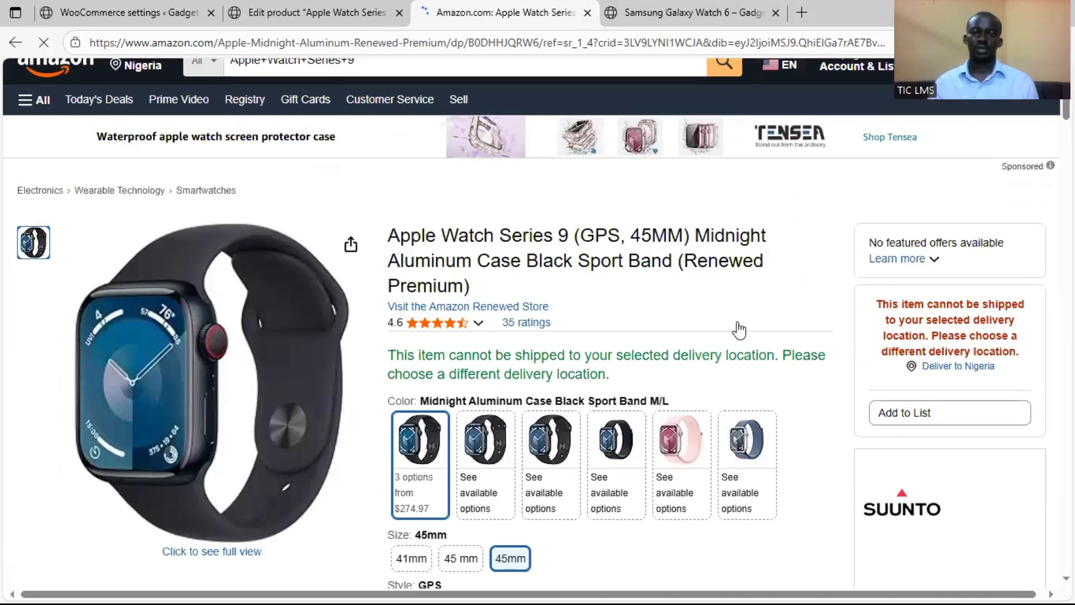
Close the Amazon listing and start adding a new product from the Apple Watch Series 9 edit page
{"action": "scroll", "coordinate": [815, 360], "scroll_direction": "up", "scroll_amount": 4}
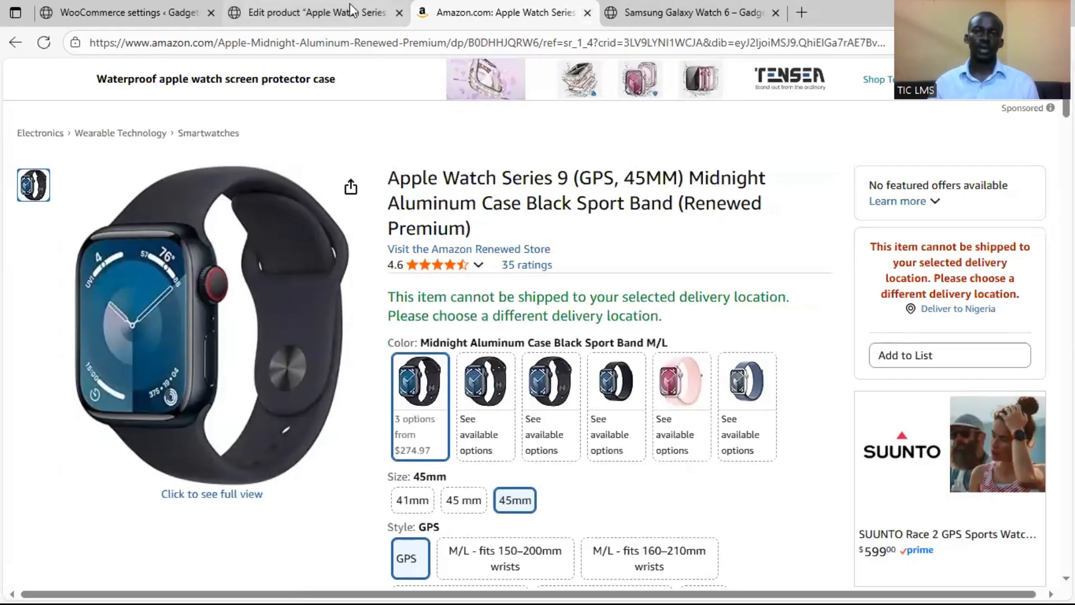
{"action": "left_click", "coordinate": [588, 12]}
{"action": "left_click", "coordinate": [338, 186]}
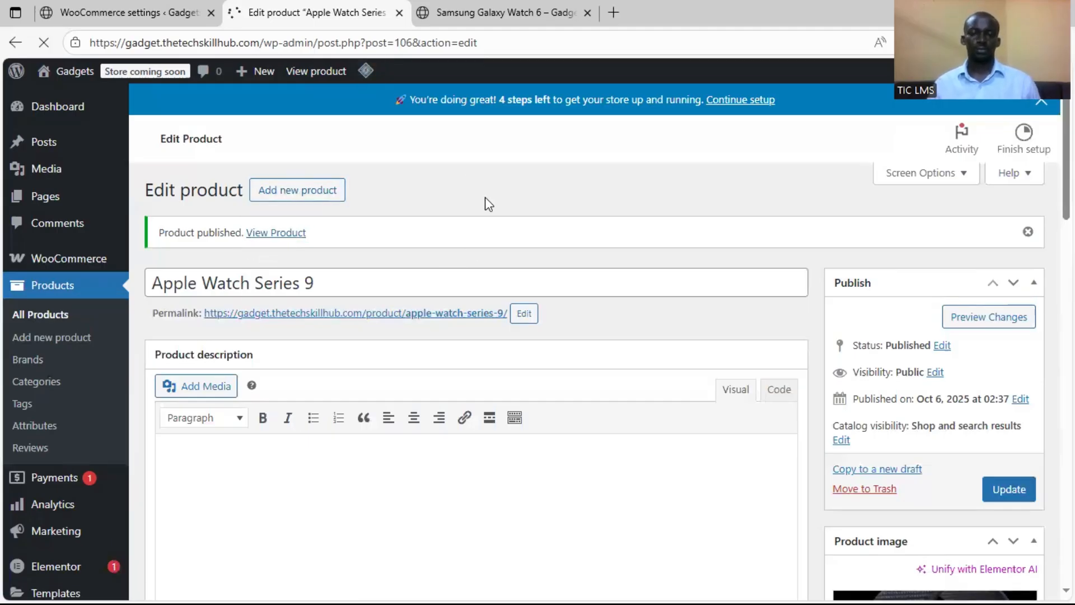
Copy the title Sony PlayStation 5 Console from the Word document into the new product's name
{"action": "key", "text": "alt+Tab"}
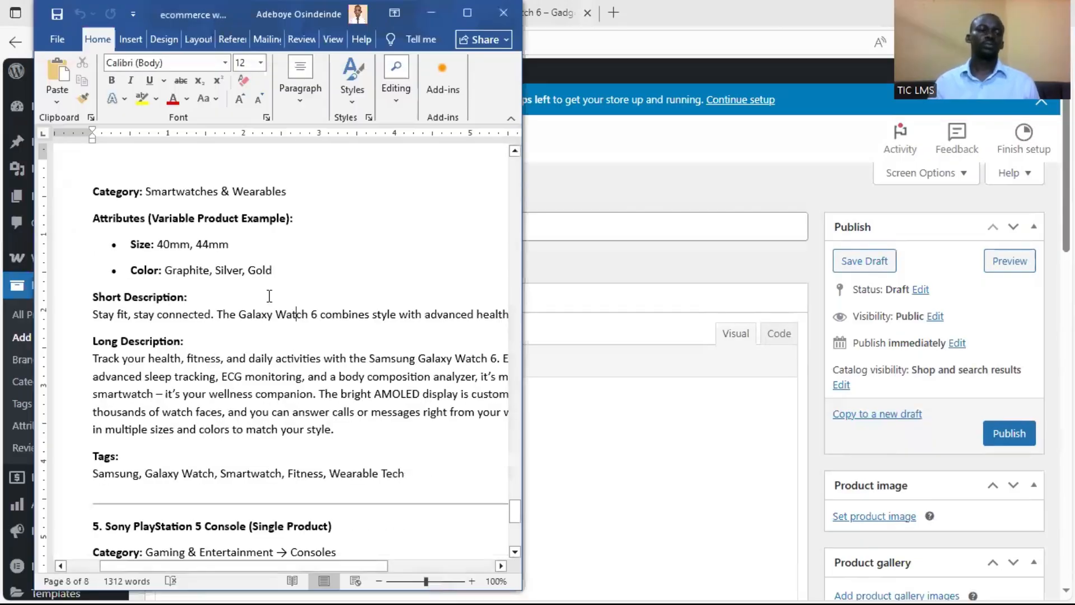
{"action": "scroll", "coordinate": [223, 302], "scroll_direction": "down", "scroll_amount": 5}
{"action": "scroll", "coordinate": [223, 303], "scroll_direction": "down", "scroll_amount": 1}
{"action": "left_click_drag", "start_coordinate": [105, 200], "coordinate": [245, 200]}
{"action": "key", "text": "ctrl+c"}
{"action": "key", "text": "alt+Tab"}
{"action": "key", "text": "ctrl+v"}
{"action": "scroll", "coordinate": [448, 302], "scroll_direction": "down", "scroll_amount": 2}
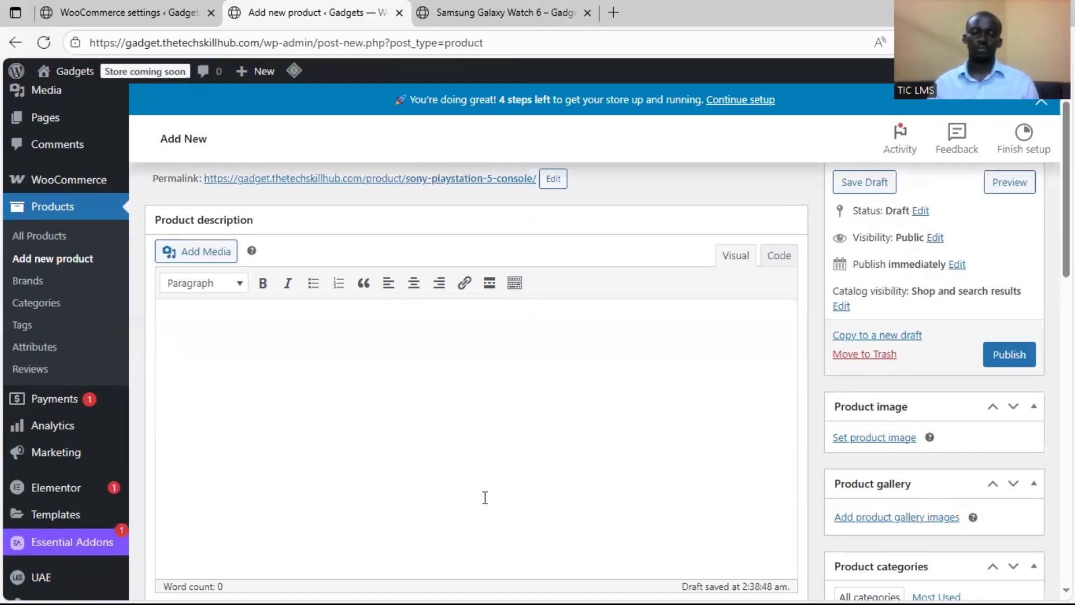
Copy the PlayStation 5 short description from the Word document into the product short description
{"action": "key", "text": "alt+Tab"}
{"action": "left_click_drag", "start_coordinate": [150, 288], "coordinate": [112, 274]}
{"action": "key", "text": "ctrl+c"}
{"action": "left_click", "coordinate": [815, 371]}
{"action": "scroll", "coordinate": [465, 442], "scroll_direction": "down", "scroll_amount": 8}
{"action": "left_click", "coordinate": [470, 560]}
{"action": "key", "text": "ctrl+v"}
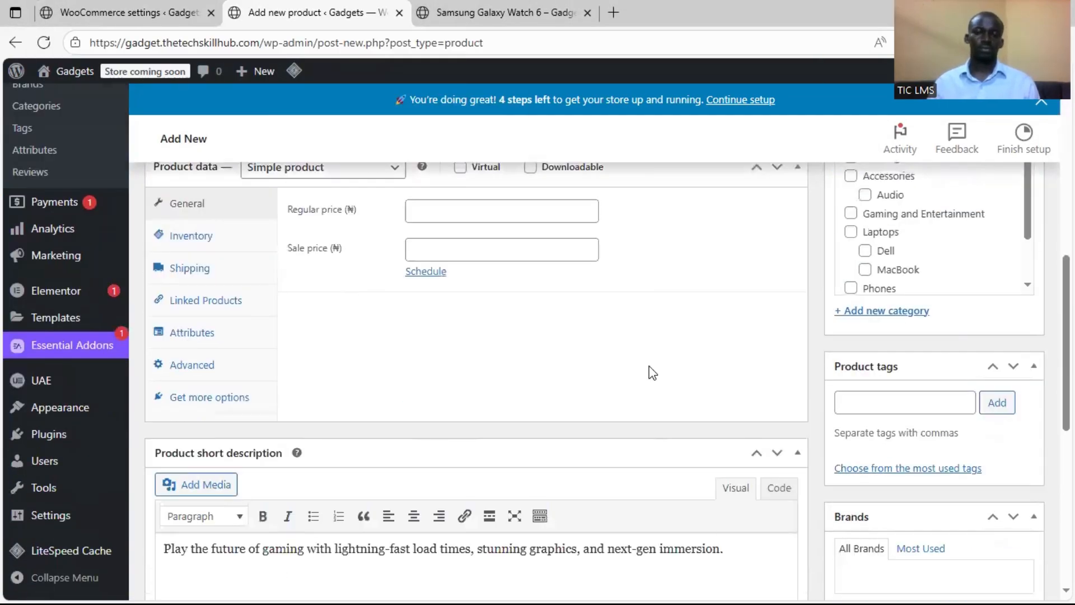
Copy the PlayStation 5 long description from the Word document into the main product description
{"action": "key", "text": "alt+Tab"}
{"action": "left_click_drag", "start_coordinate": [162, 421], "coordinate": [98, 328]}
{"action": "key", "text": "ctrl+c"}
{"action": "key", "text": "alt+Tab"}
{"action": "scroll", "coordinate": [515, 274], "scroll_direction": "up", "scroll_amount": 5}
{"action": "left_click", "coordinate": [515, 274]}
{"action": "key", "text": "ctrl+v"}
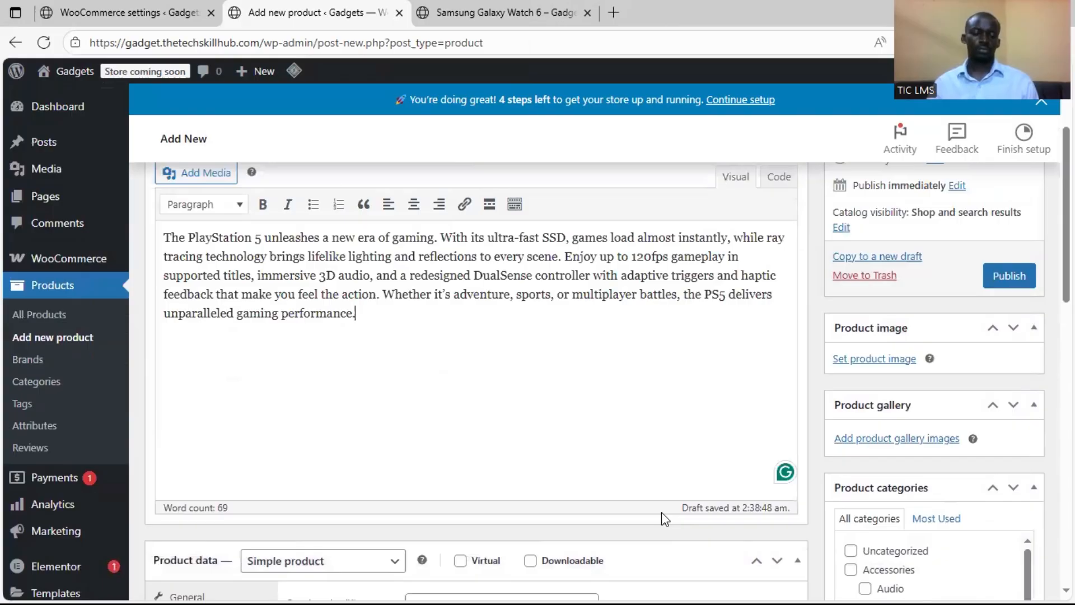
Paste the tags Gaming Console, Next-Gen Gaming, PlayStation, PS5 and Sony from the Word document and assign the Gaming and Entertainment category
{"action": "key", "text": "alt+Tab"}
{"action": "scroll", "coordinate": [218, 391], "scroll_direction": "down", "scroll_amount": 1}
{"action": "left_click_drag", "start_coordinate": [394, 429], "coordinate": [98, 435]}
{"action": "key", "text": "ctrl+c"}
{"action": "scroll", "coordinate": [924, 535], "scroll_direction": "down", "scroll_amount": 4}
{"action": "left_click", "coordinate": [1025, 427]}
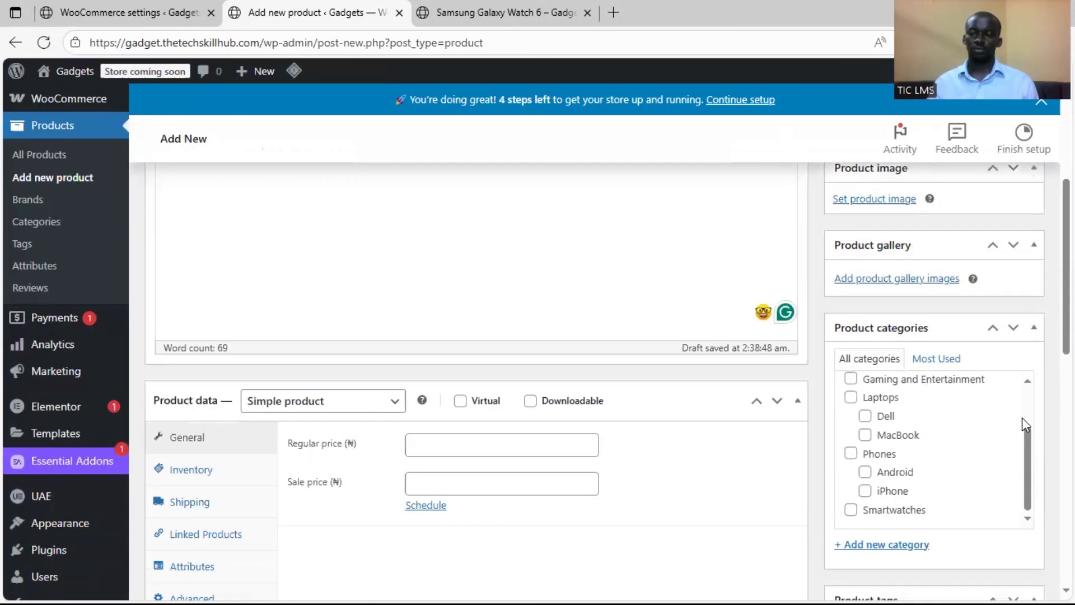
{"action": "scroll", "coordinate": [1025, 427], "scroll_direction": "down", "scroll_amount": 4}
{"action": "left_click", "coordinate": [904, 402]}
{"action": "key", "text": "ctrl+v"}
{"action": "scroll", "coordinate": [903, 289], "scroll_direction": "up", "scroll_amount": 5}
{"action": "left_click", "coordinate": [852, 296]}
Set sony-playstation-5-console.jpeg from the media library as the product image and publish the PlayStation 5 product
{"action": "scroll", "coordinate": [829, 300], "scroll_direction": "up", "scroll_amount": 3}
{"action": "left_click", "coordinate": [865, 202]}
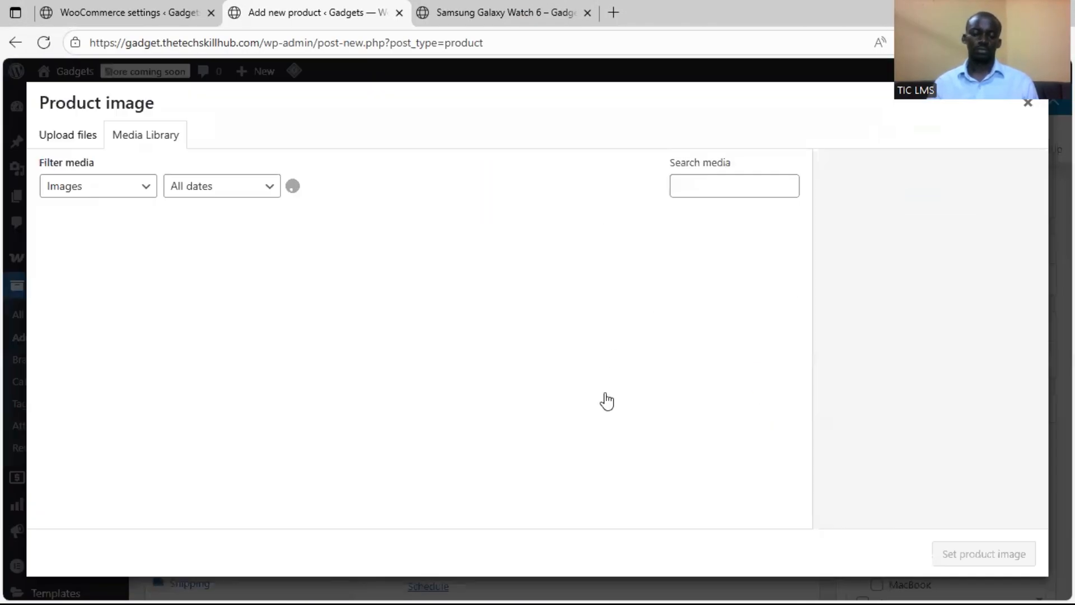
{"action": "left_click", "coordinate": [1028, 102]}
{"action": "left_click", "coordinate": [874, 516]}
{"action": "left_click", "coordinate": [112, 264]}
{"action": "left_click", "coordinate": [221, 269]}
{"action": "left_click", "coordinate": [982, 554]}
{"action": "scroll", "coordinate": [839, 407], "scroll_direction": "up", "scroll_amount": 4}
{"action": "left_click", "coordinate": [1008, 355]}
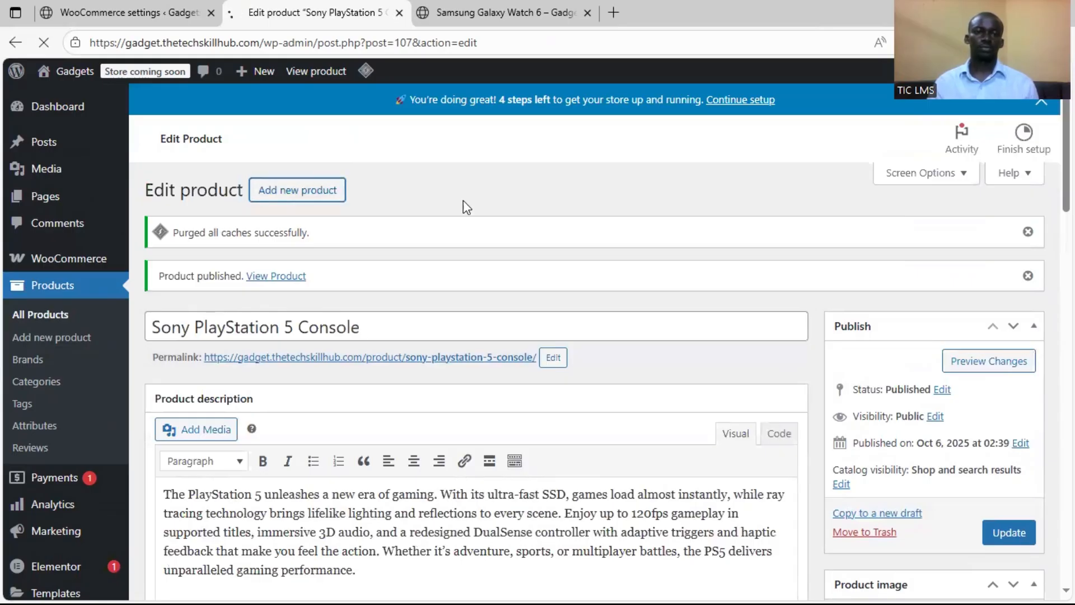
Start another new product named Xbox Series X and set the black Xbox console picture as its product image
{"action": "left_click", "coordinate": [297, 187]}
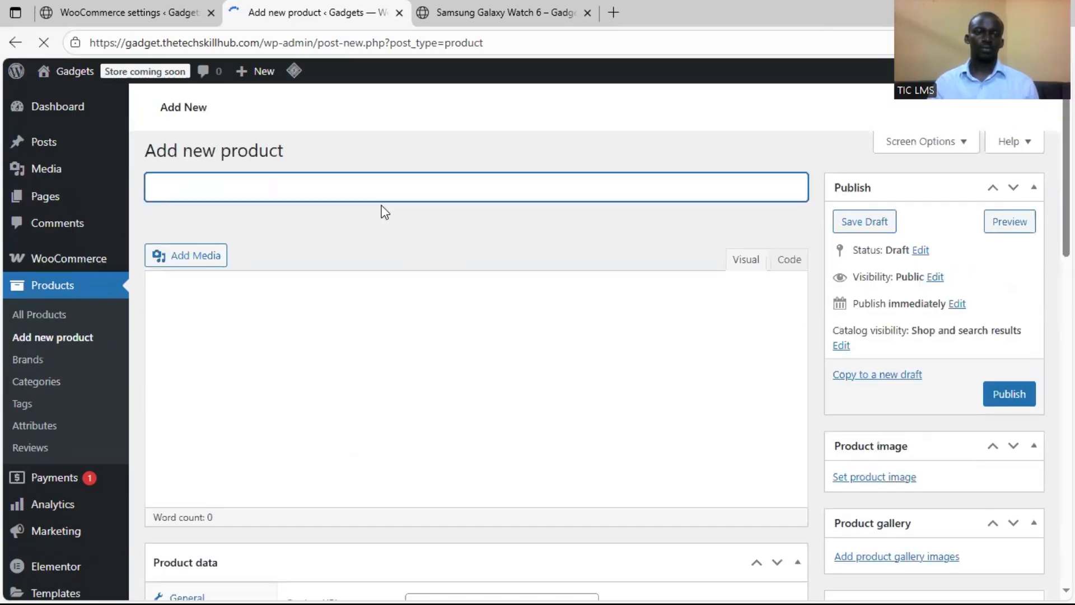
{"action": "type", "text": "Xbox Series X"}
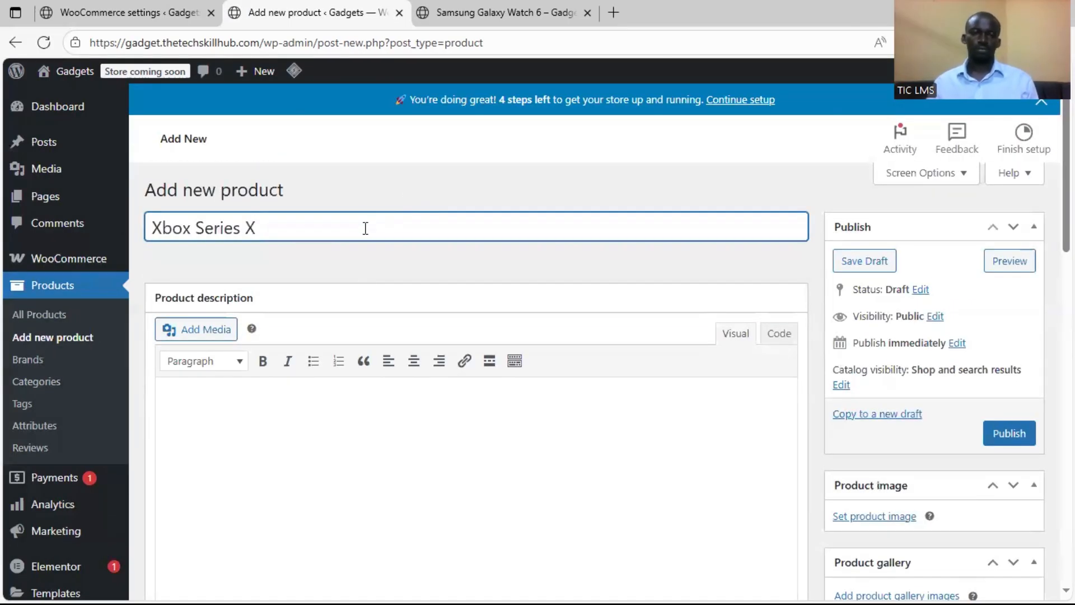
{"action": "scroll", "coordinate": [838, 443], "scroll_direction": "down", "scroll_amount": 2}
{"action": "scroll", "coordinate": [839, 442], "scroll_direction": "down", "scroll_amount": 3}
{"action": "left_click", "coordinate": [842, 282]}
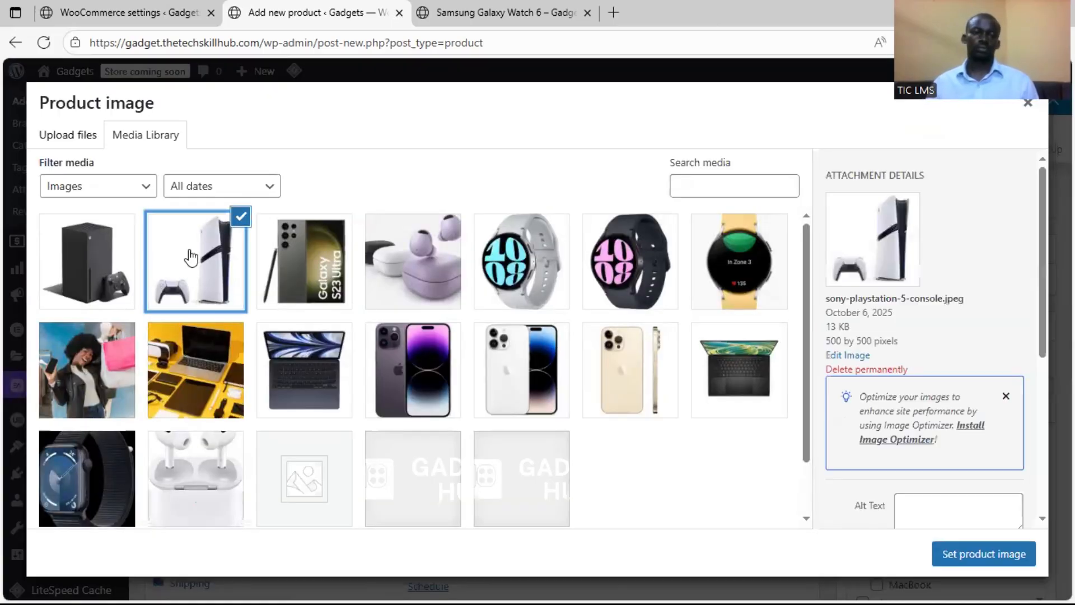
{"action": "left_click", "coordinate": [984, 554]}
Set the Xbox Series X regular price to 1650000
{"action": "scroll", "coordinate": [717, 388], "scroll_direction": "down", "scroll_amount": 3}
{"action": "left_click", "coordinate": [440, 375]}
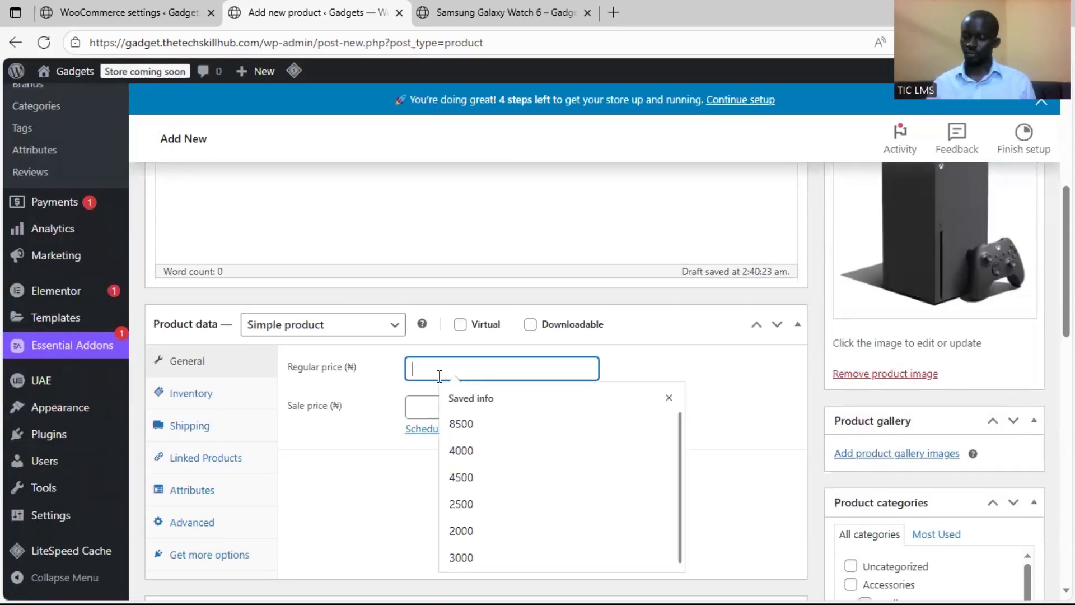
{"action": "type", "text": "1650000"}
Assign the Gaming and Entertainment category to the Xbox Series X and publish the product
{"action": "scroll", "coordinate": [813, 401], "scroll_direction": "down", "scroll_amount": 4}
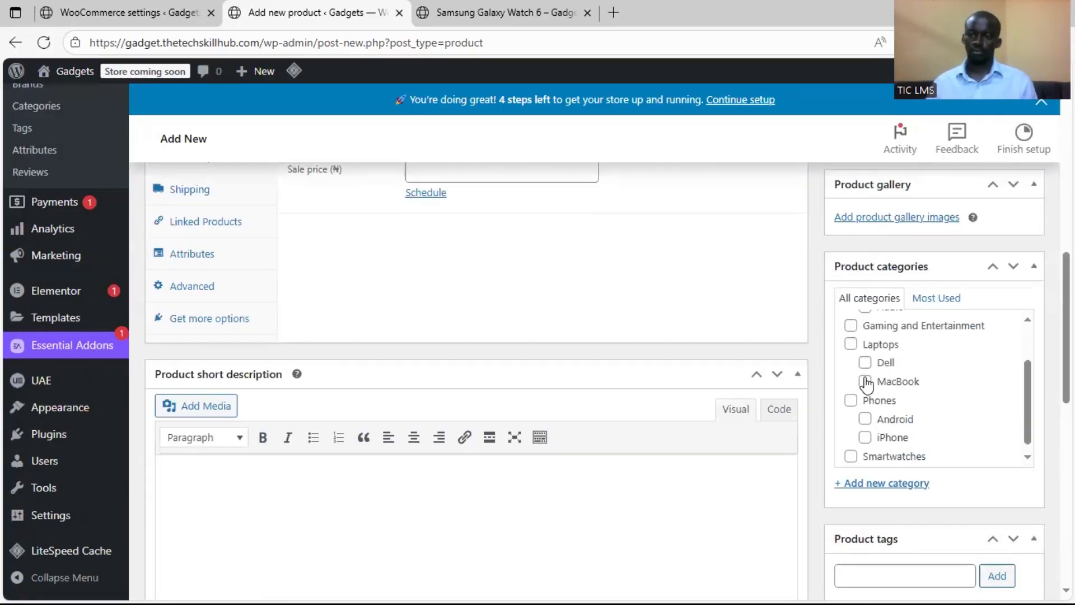
{"action": "scroll", "coordinate": [840, 409], "scroll_direction": "down", "scroll_amount": 5}
{"action": "scroll", "coordinate": [822, 416], "scroll_direction": "up", "scroll_amount": 15}
{"action": "left_click", "coordinate": [1008, 353]}
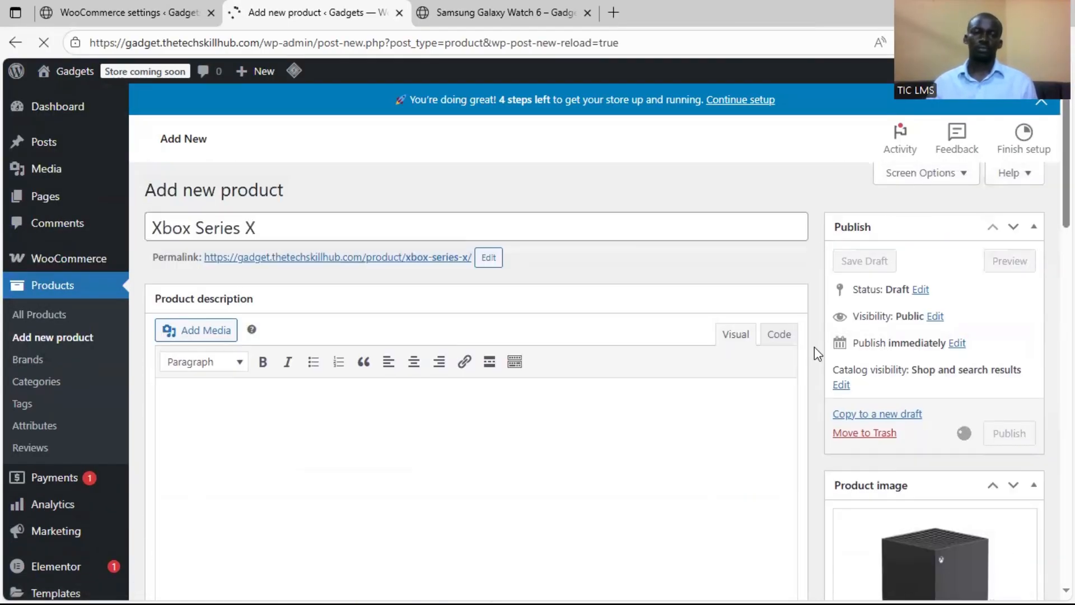
Open the list of all products and examine its entries and the Sony PlayStation 5 Console's quick-edit fields
{"action": "left_click", "coordinate": [73, 314]}
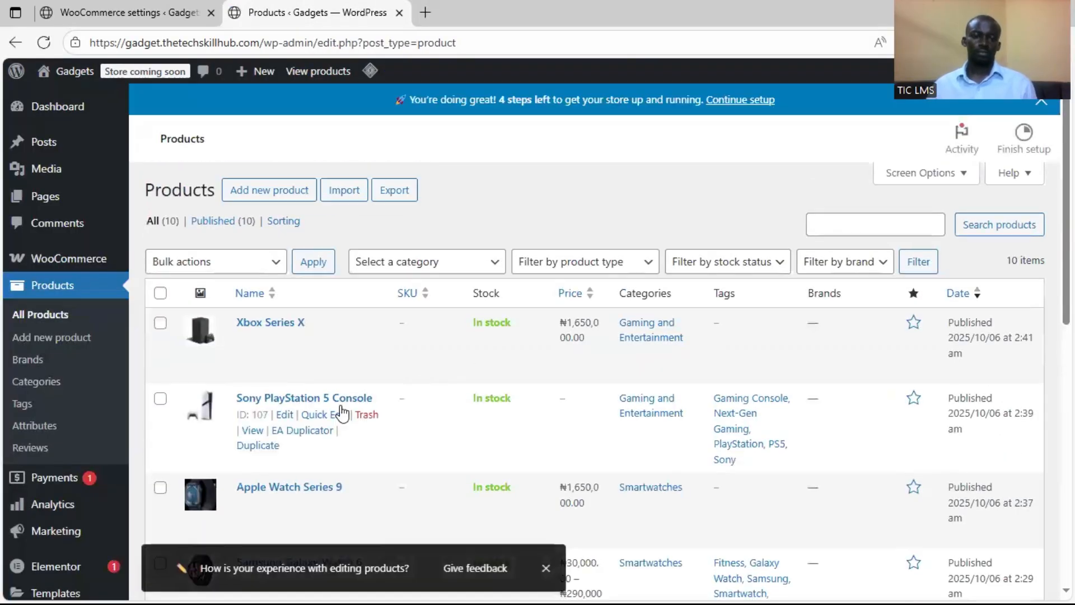
{"action": "left_click", "coordinate": [324, 415]}
{"action": "scroll", "coordinate": [448, 420], "scroll_direction": "down", "scroll_amount": 5}
{"action": "left_click", "coordinate": [230, 520]}
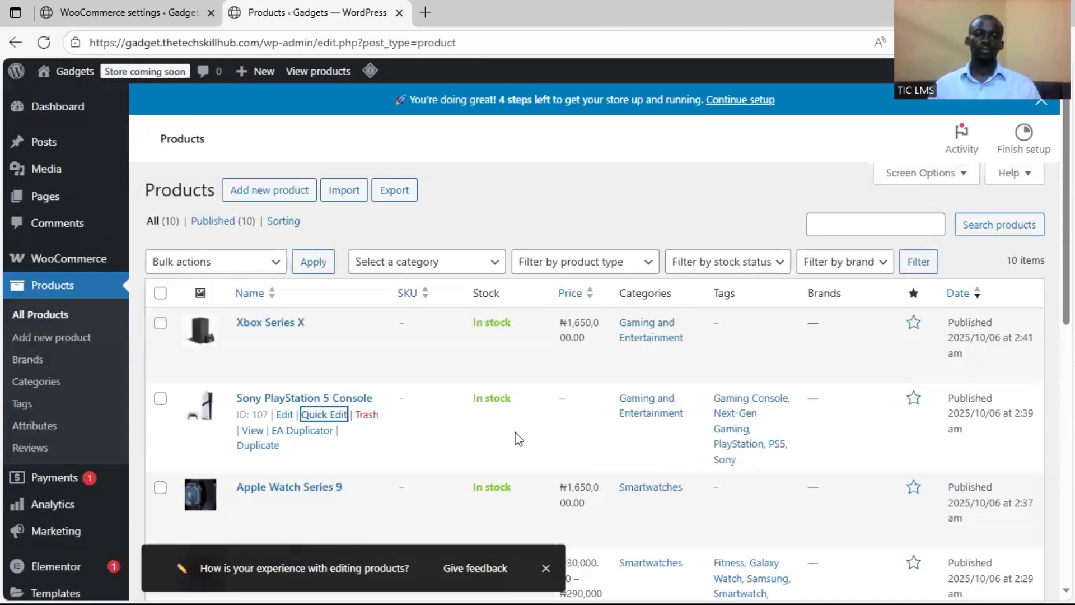
{"action": "scroll", "coordinate": [566, 387], "scroll_direction": "down", "scroll_amount": 2}
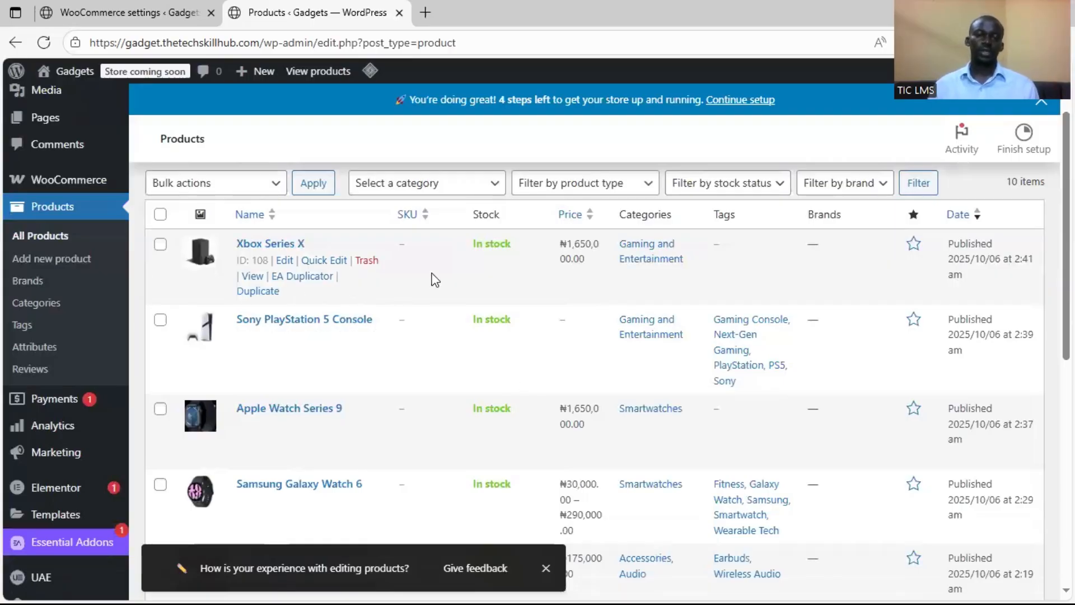
{"action": "scroll", "coordinate": [442, 336], "scroll_direction": "down", "scroll_amount": 4}
{"action": "scroll", "coordinate": [451, 367], "scroll_direction": "up", "scroll_amount": 6}
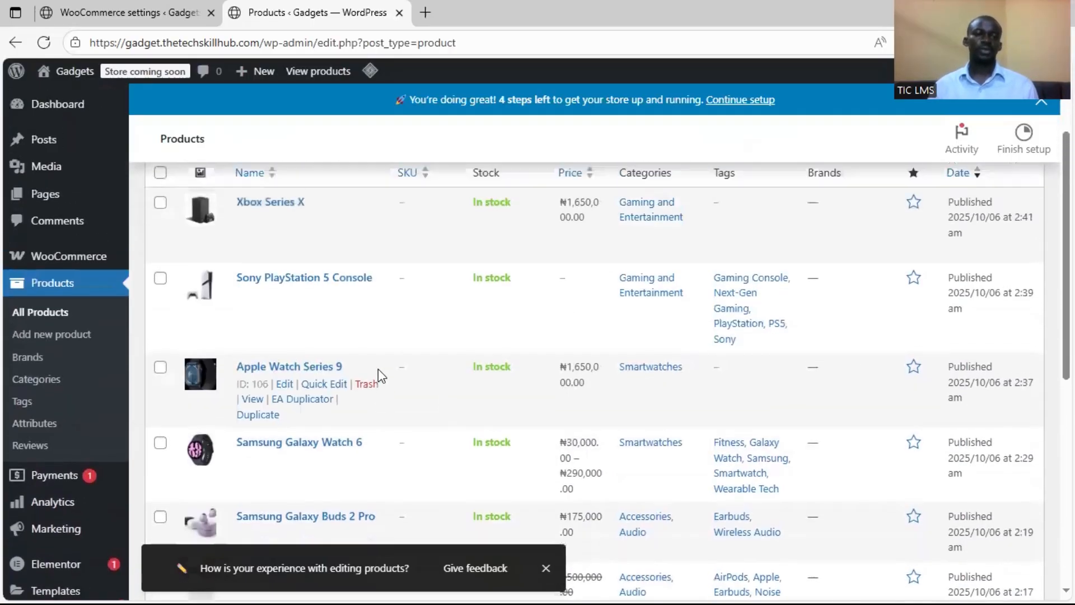
{"action": "scroll", "coordinate": [403, 369], "scroll_direction": "down", "scroll_amount": 1}
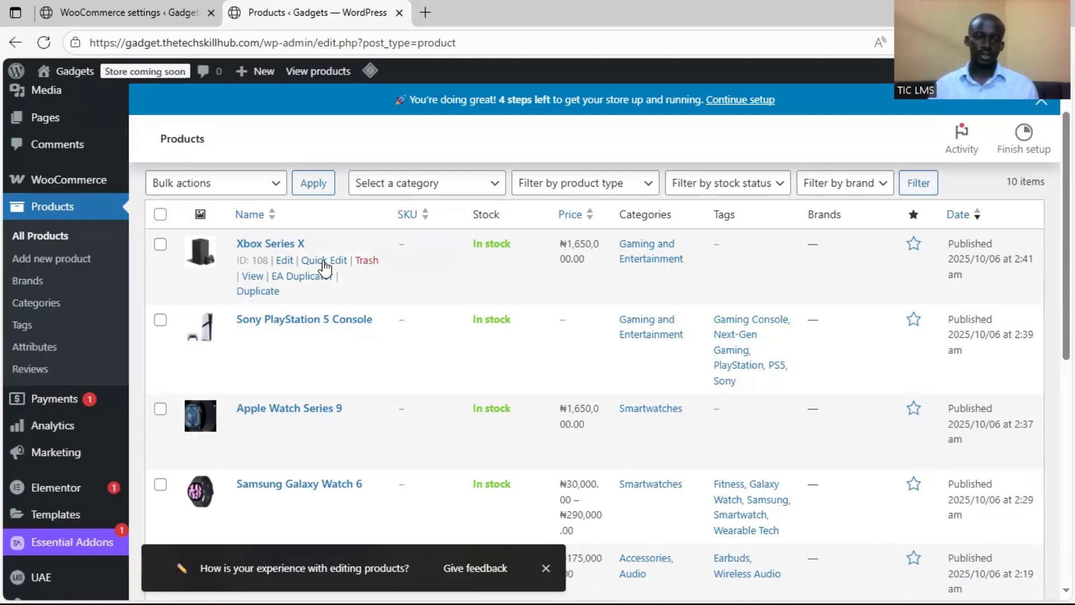
Quick-edit the Sony PlayStation 5 Console and enter a regular price of 1550000
{"action": "left_click", "coordinate": [318, 337]}
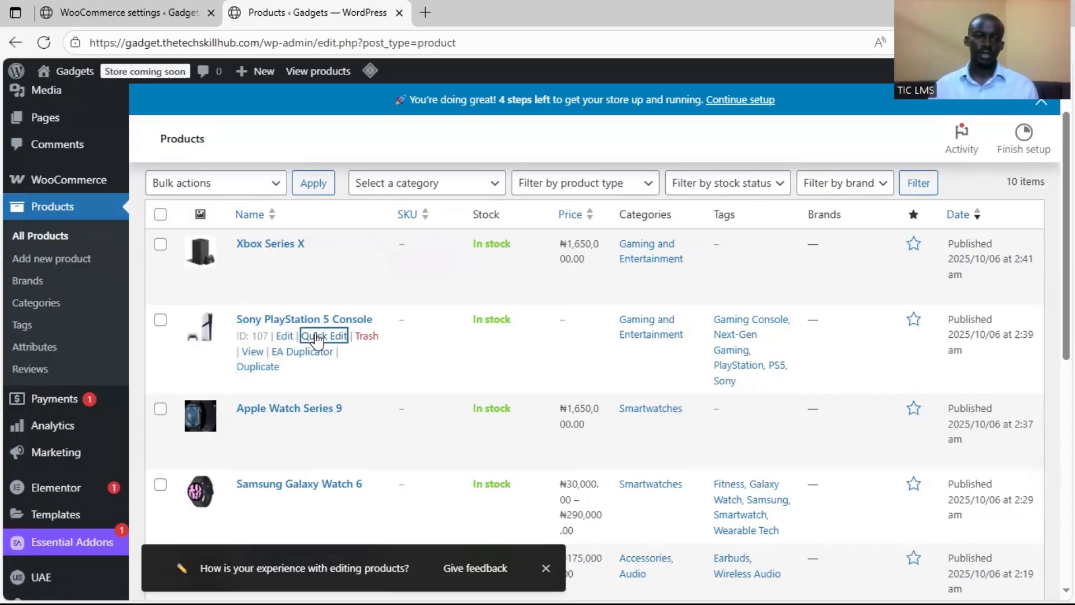
{"action": "scroll", "coordinate": [658, 422], "scroll_direction": "down", "scroll_amount": 1}
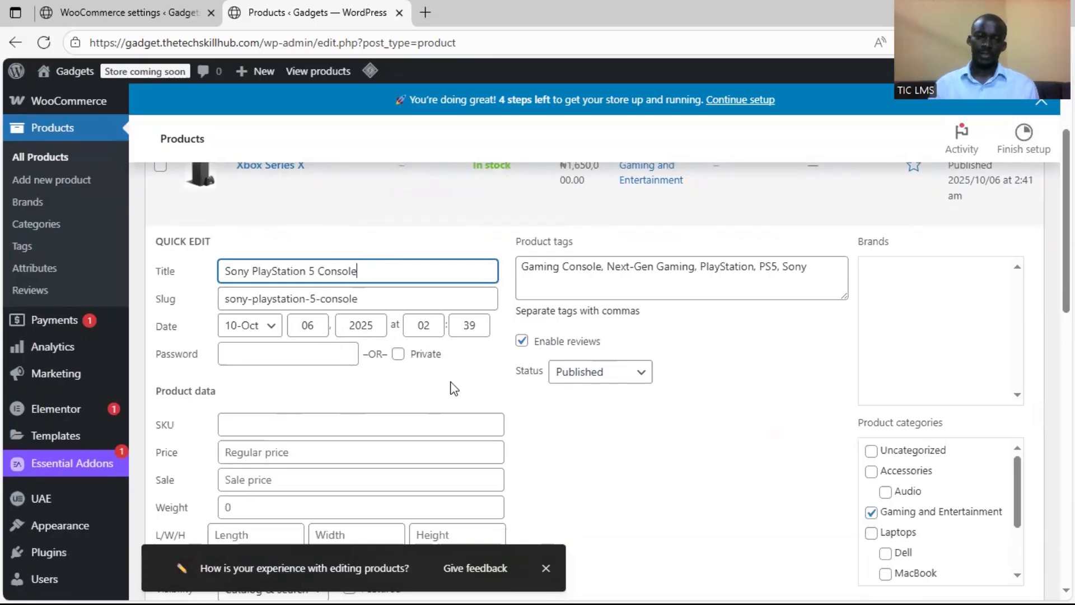
{"action": "scroll", "coordinate": [362, 388], "scroll_direction": "down", "scroll_amount": 1}
{"action": "left_click", "coordinate": [301, 373]}
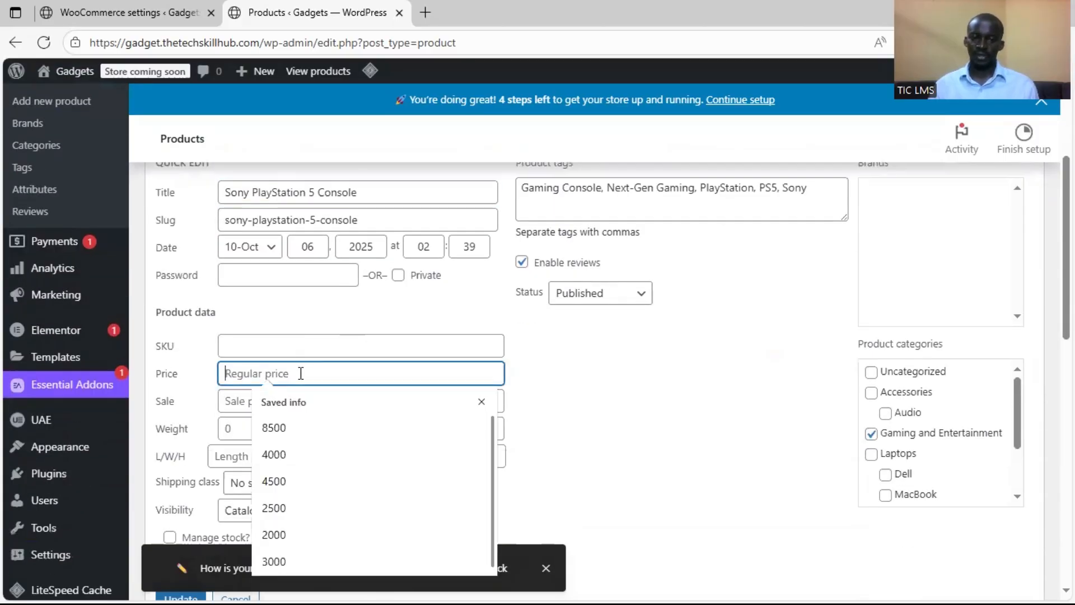
{"action": "left_click", "coordinate": [243, 343]}
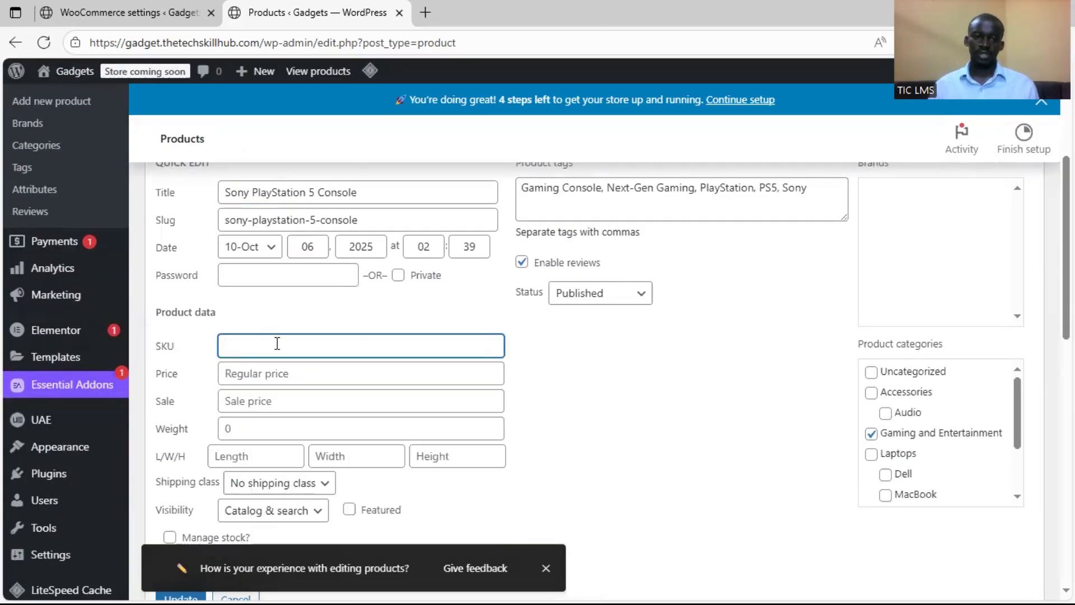
{"action": "scroll", "coordinate": [277, 343], "scroll_direction": "down", "scroll_amount": 1}
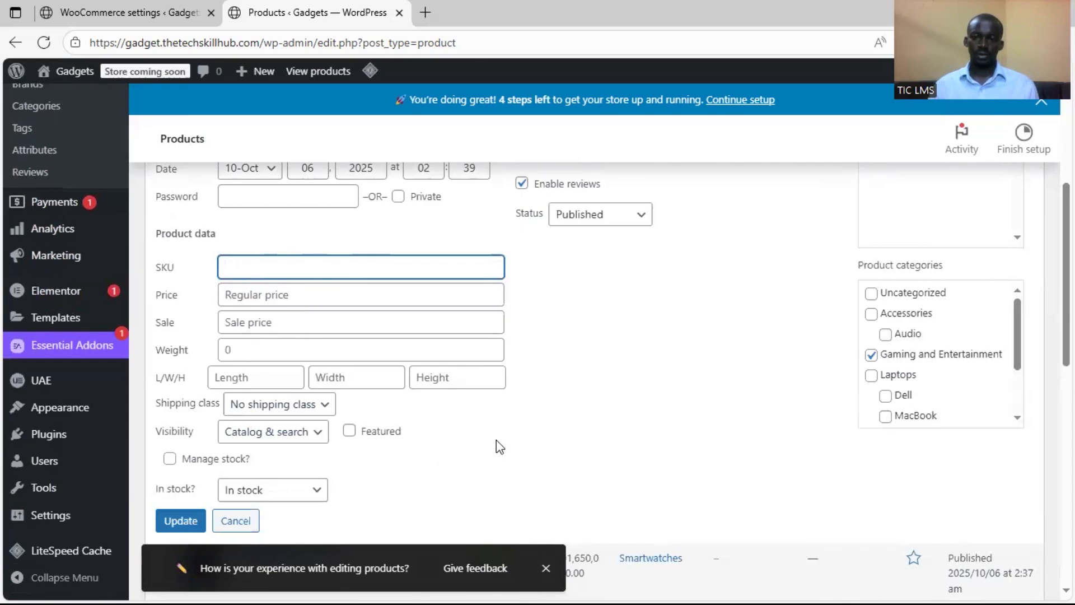
{"action": "scroll", "coordinate": [310, 394], "scroll_direction": "up", "scroll_amount": 1}
{"action": "left_click", "coordinate": [274, 379]}
{"action": "type", "text": "1550000"}
{"action": "scroll", "coordinate": [568, 397], "scroll_direction": "up", "scroll_amount": 1}
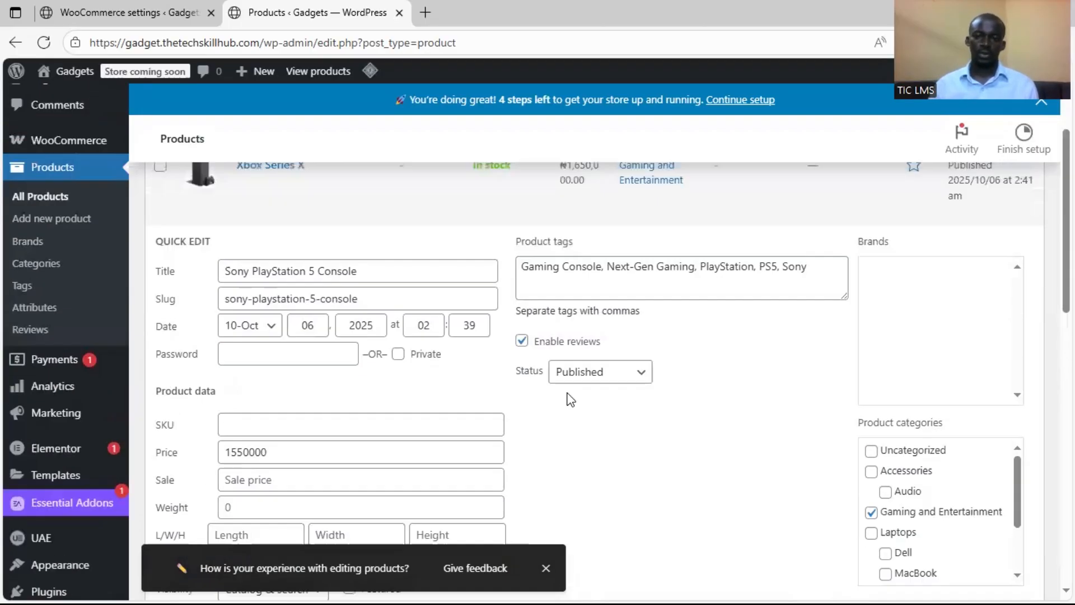
Review the status options and product categories, keep the status Published and save the PlayStation 5 quick edit
{"action": "left_click", "coordinate": [605, 372]}
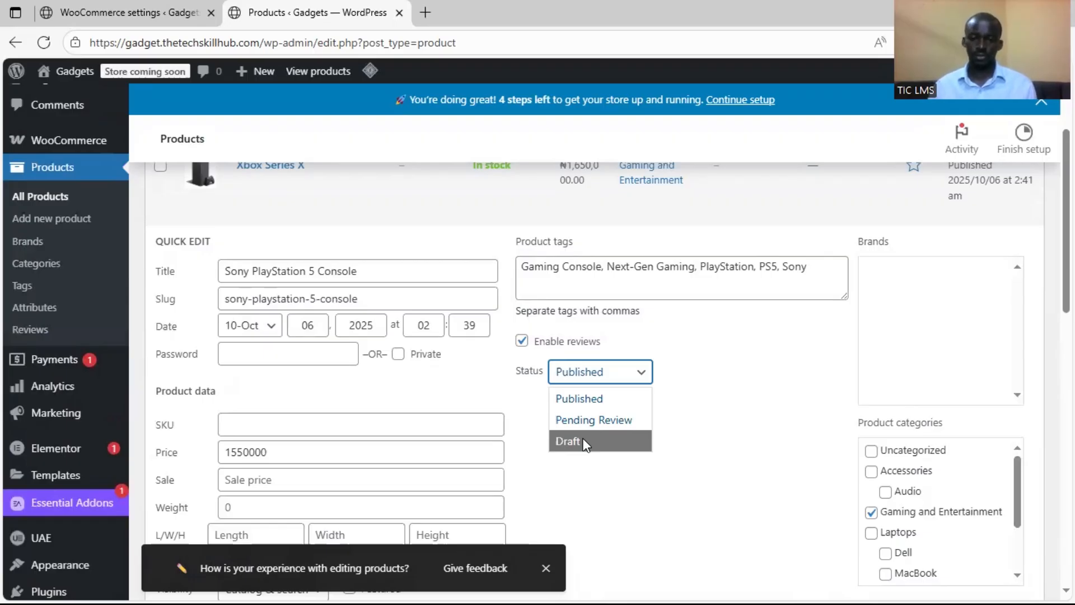
{"action": "left_click", "coordinate": [578, 482]}
{"action": "scroll", "coordinate": [591, 483], "scroll_direction": "down", "scroll_amount": 1}
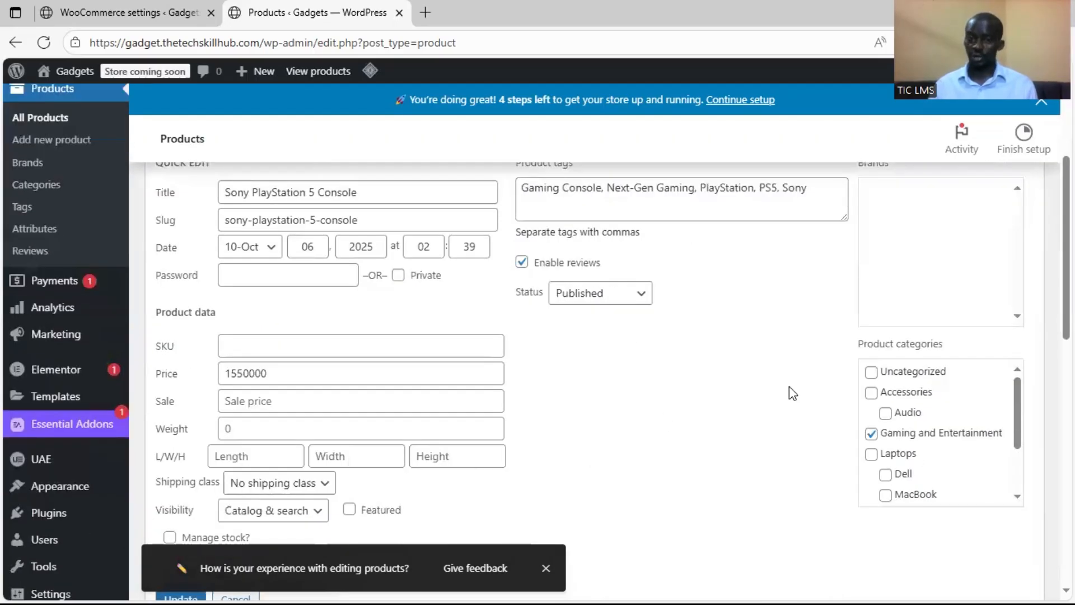
{"action": "scroll", "coordinate": [799, 392], "scroll_direction": "down", "scroll_amount": 1}
{"action": "scroll", "coordinate": [799, 392], "scroll_direction": "up", "scroll_amount": 2}
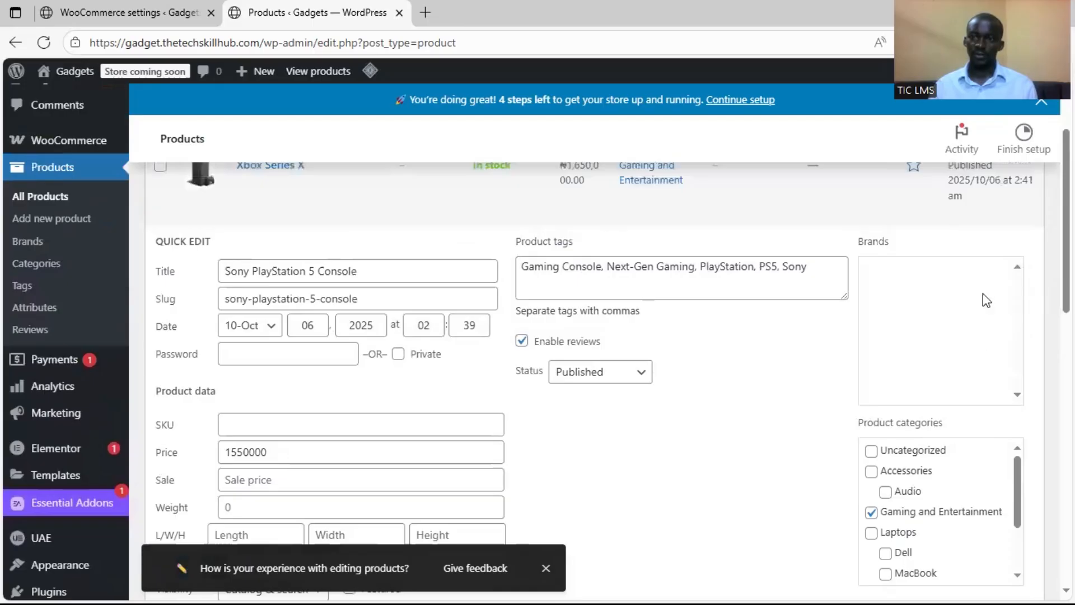
{"action": "scroll", "coordinate": [898, 492], "scroll_direction": "down", "scroll_amount": 1}
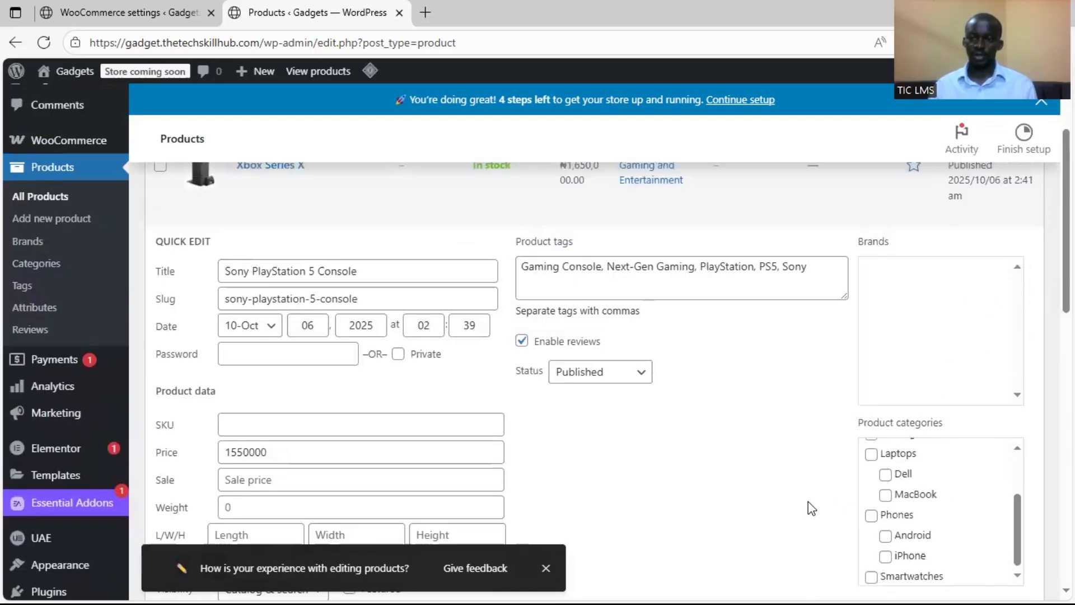
{"action": "scroll", "coordinate": [512, 473], "scroll_direction": "down", "scroll_amount": 2}
{"action": "left_click", "coordinate": [176, 520]}
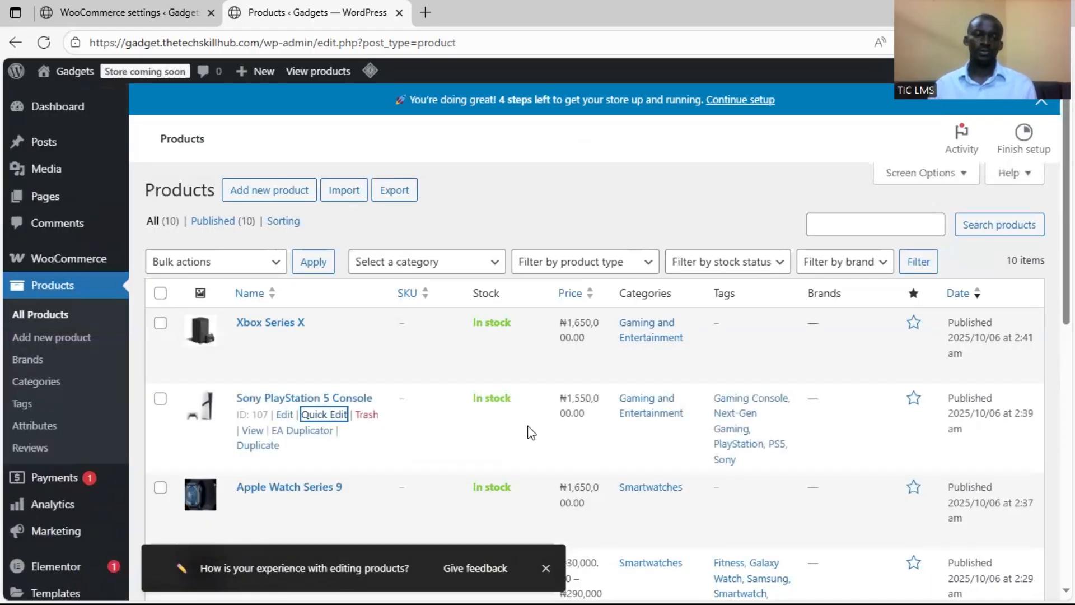
{"action": "left_click", "coordinate": [519, 220]}
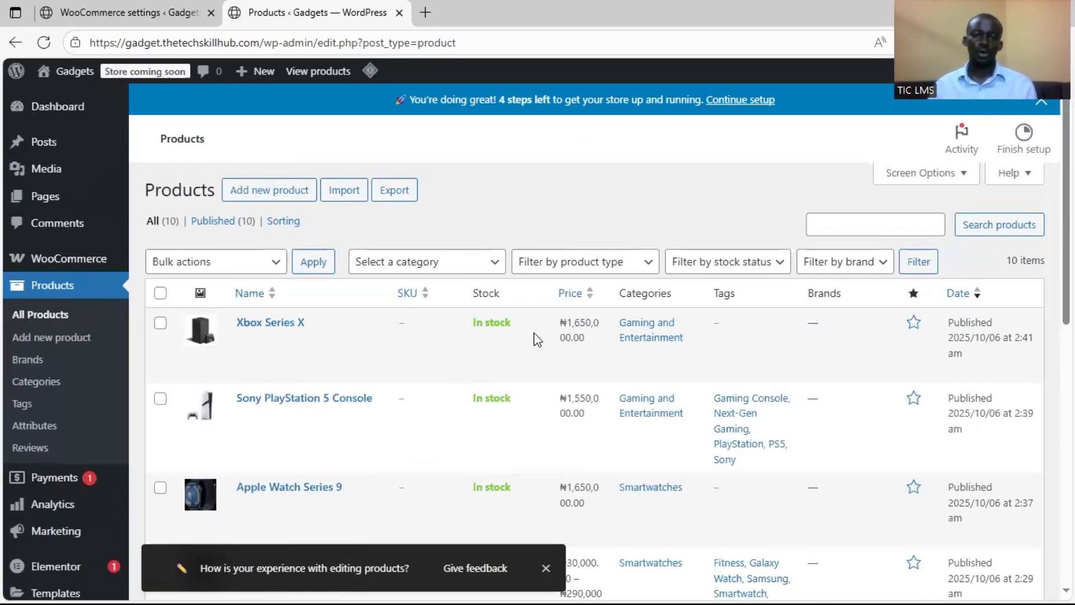
{"action": "scroll", "coordinate": [537, 455], "scroll_direction": "down", "scroll_amount": 2}
{"action": "scroll", "coordinate": [537, 455], "scroll_direction": "up", "scroll_amount": 2}
{"action": "scroll", "coordinate": [535, 442], "scroll_direction": "down", "scroll_amount": 1}
{"action": "scroll", "coordinate": [529, 428], "scroll_direction": "up", "scroll_amount": 1}
Open the Gadgets site's home page in a new tab and switch to it
{"action": "mouse_move", "coordinate": [66, 78]}
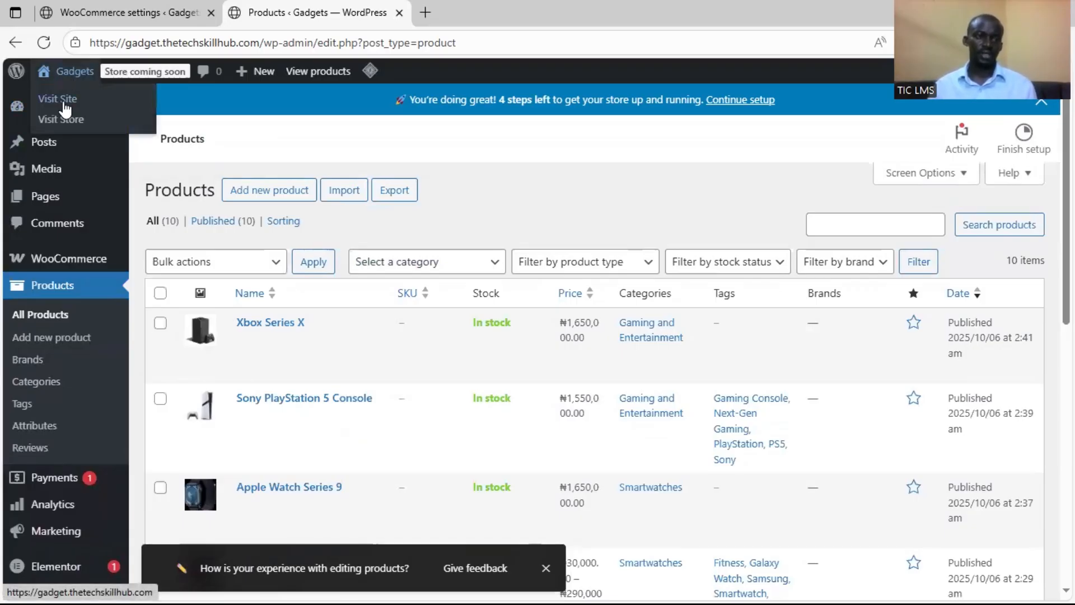
{"action": "right_click", "coordinate": [66, 106]}
{"action": "left_click", "coordinate": [91, 117]}
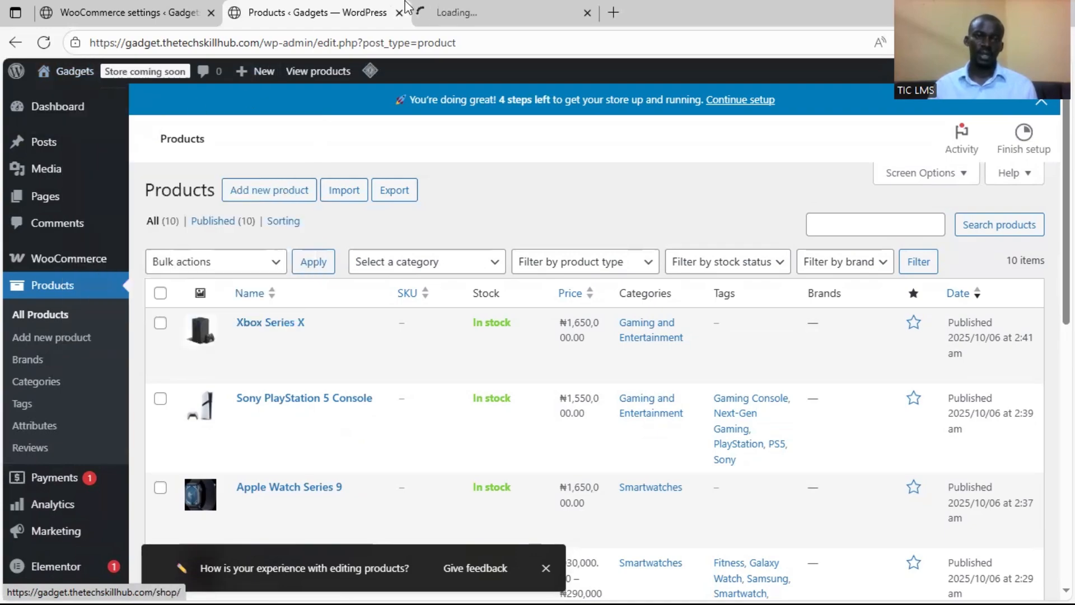
{"action": "left_click", "coordinate": [442, 12]}
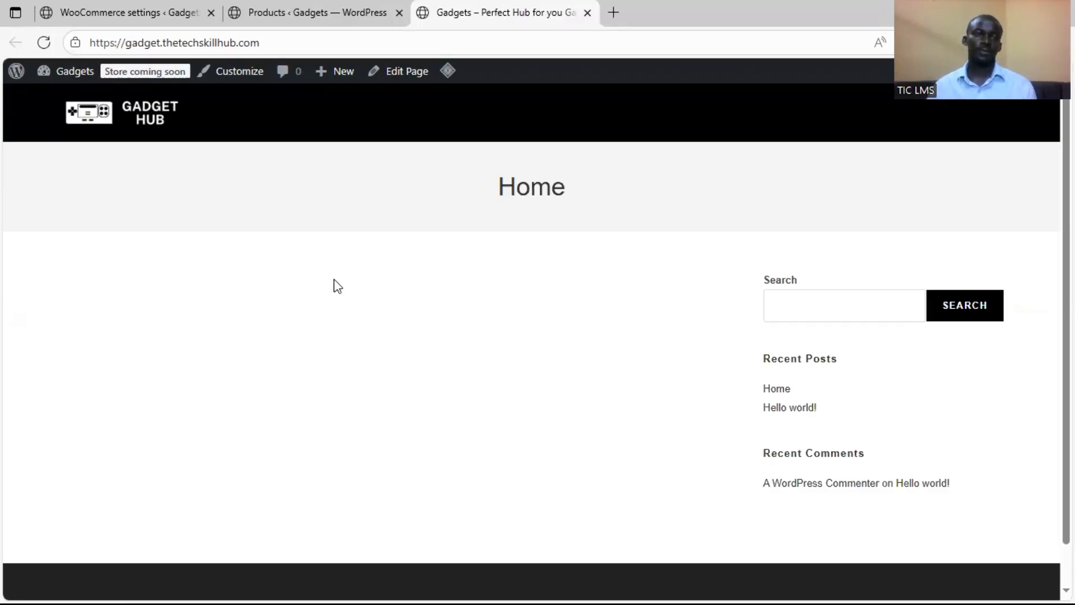
Open the store's shop page in a new tab and look through the full product listing
{"action": "left_click", "coordinate": [314, 13]}
{"action": "mouse_move", "coordinate": [47, 81]}
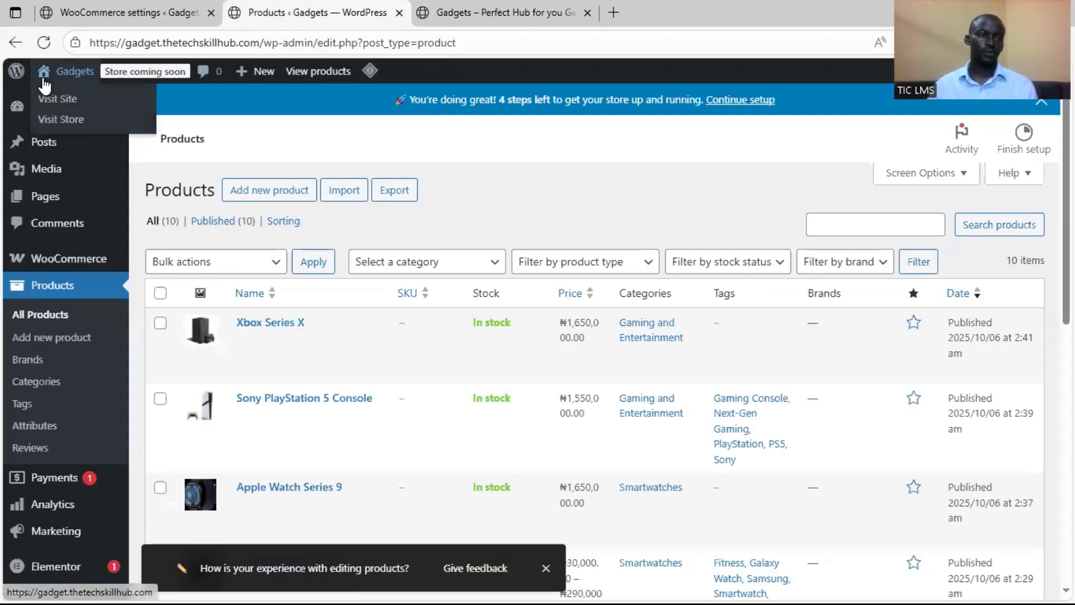
{"action": "right_click", "coordinate": [58, 128]}
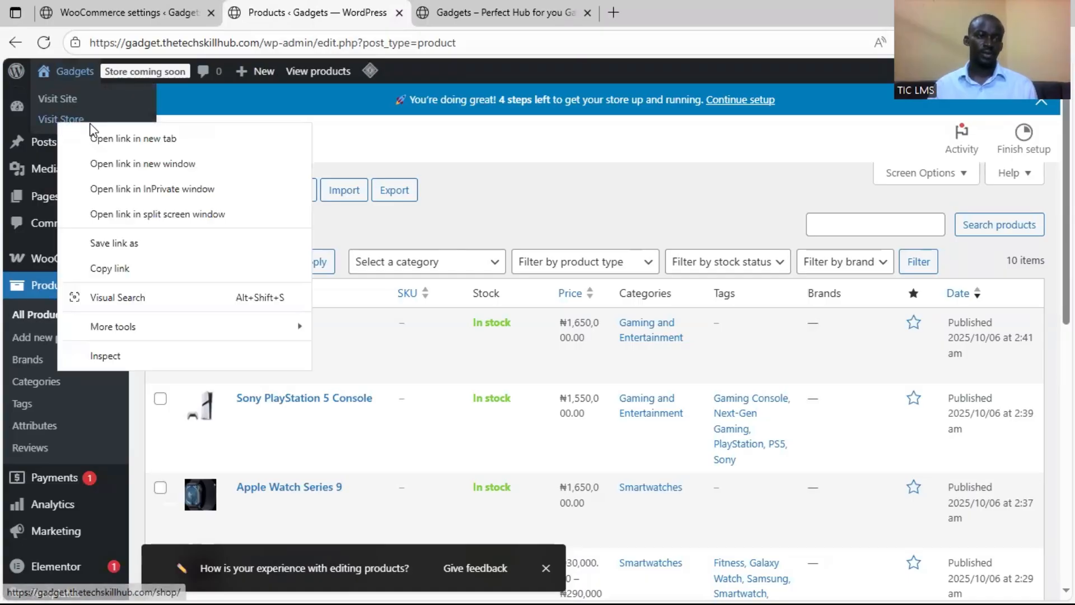
{"action": "left_click", "coordinate": [114, 136]}
{"action": "left_click", "coordinate": [654, 10]}
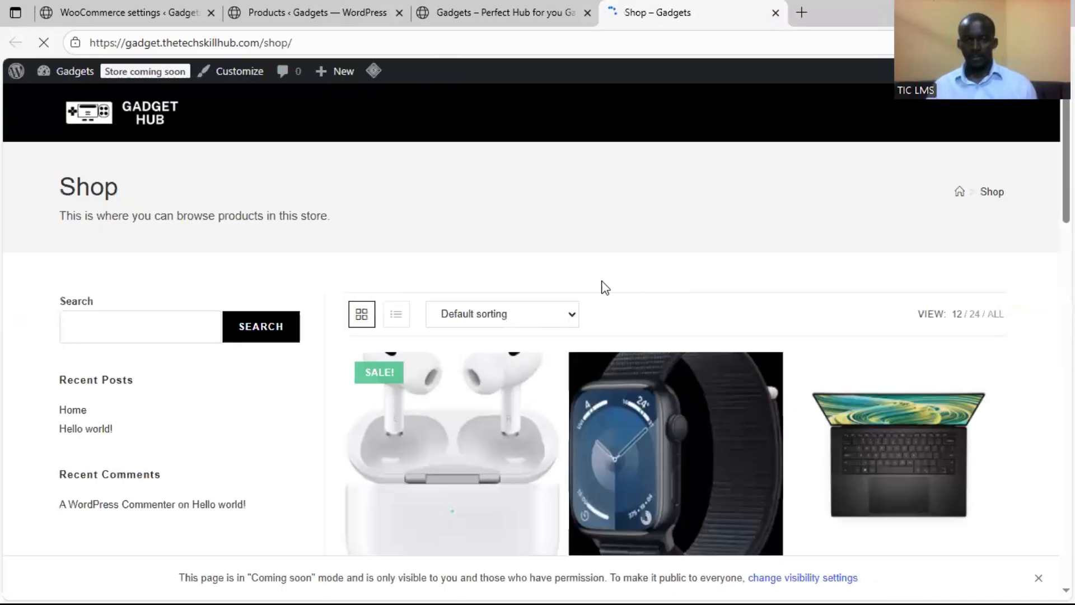
{"action": "scroll", "coordinate": [546, 279], "scroll_direction": "down", "scroll_amount": 1}
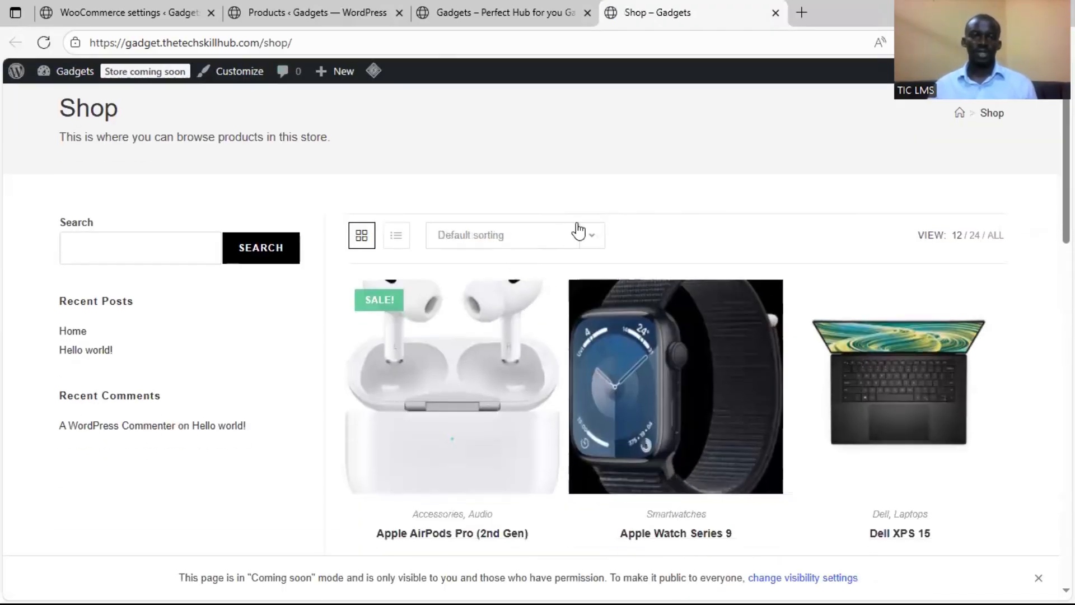
{"action": "scroll", "coordinate": [636, 312], "scroll_direction": "down", "scroll_amount": 4}
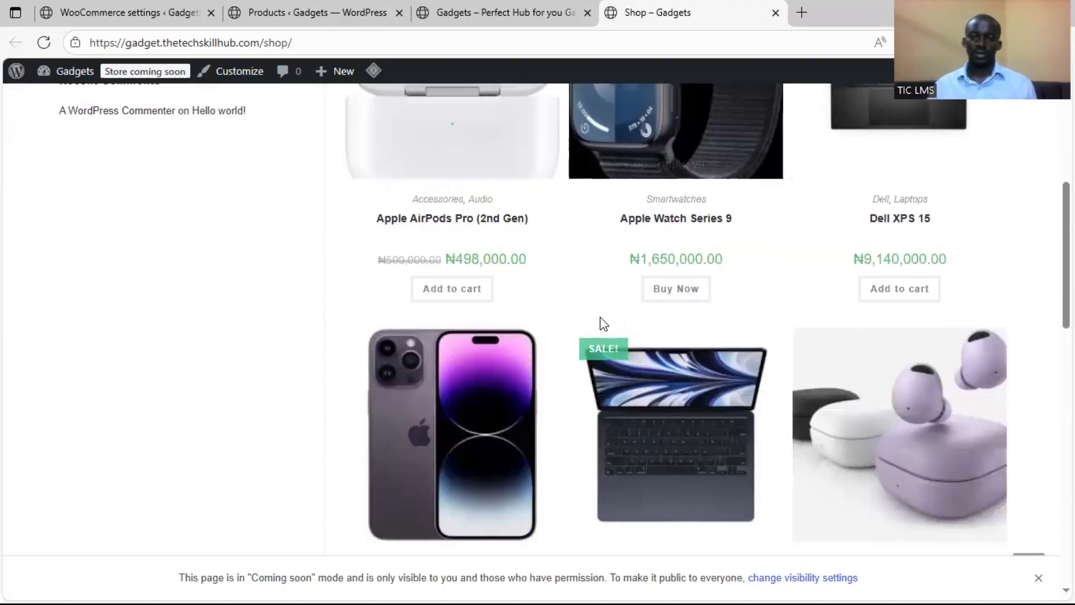
{"action": "scroll", "coordinate": [734, 358], "scroll_direction": "down", "scroll_amount": 4}
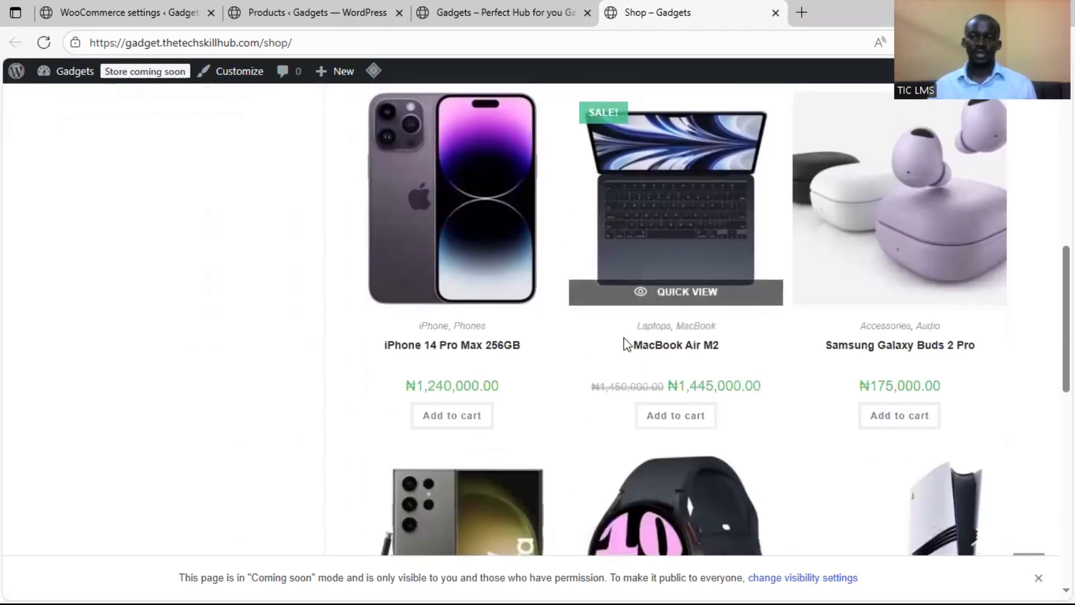
{"action": "scroll", "coordinate": [450, 396], "scroll_direction": "down", "scroll_amount": 10}
{"action": "scroll", "coordinate": [620, 329], "scroll_direction": "up", "scroll_amount": 15}
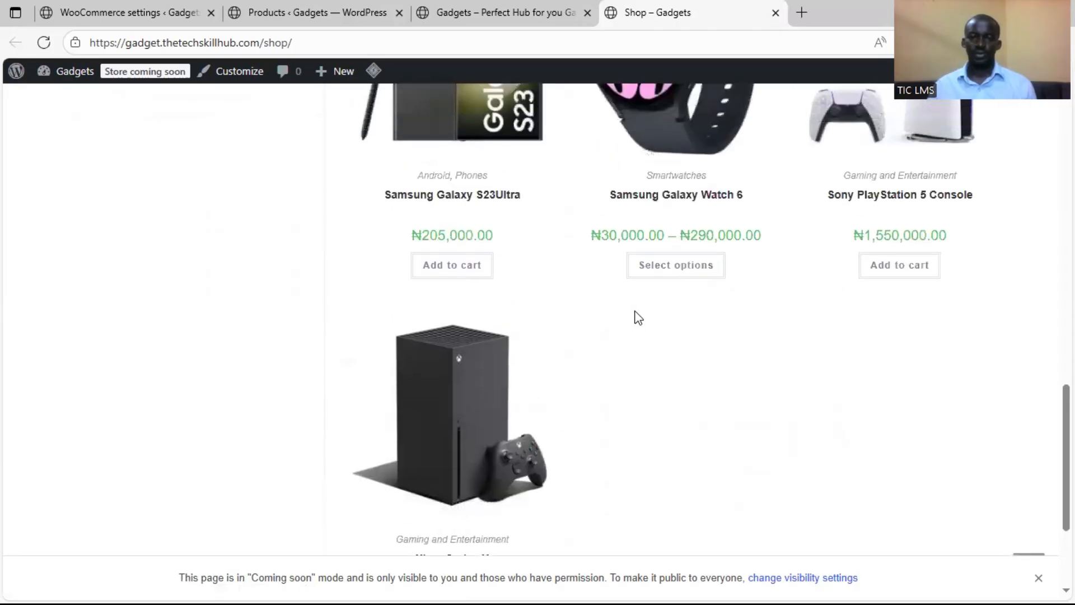
{"action": "scroll", "coordinate": [528, 310], "scroll_direction": "up", "scroll_amount": 4}
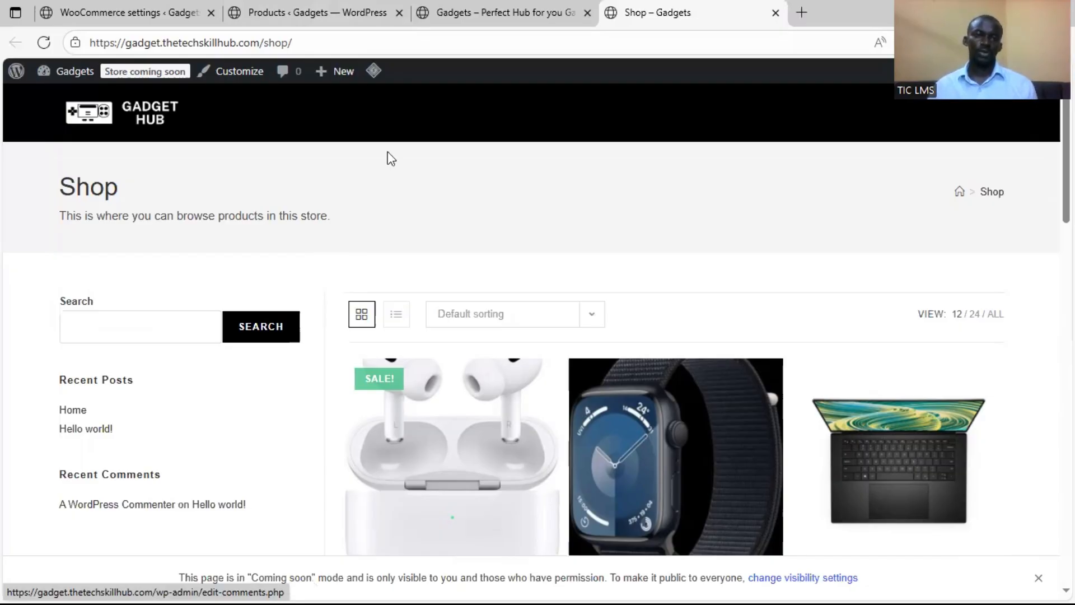
Open the shop page in the theme customizer, checking the Appearance options on the Products admin page while it loads
{"action": "left_click", "coordinate": [235, 79]}
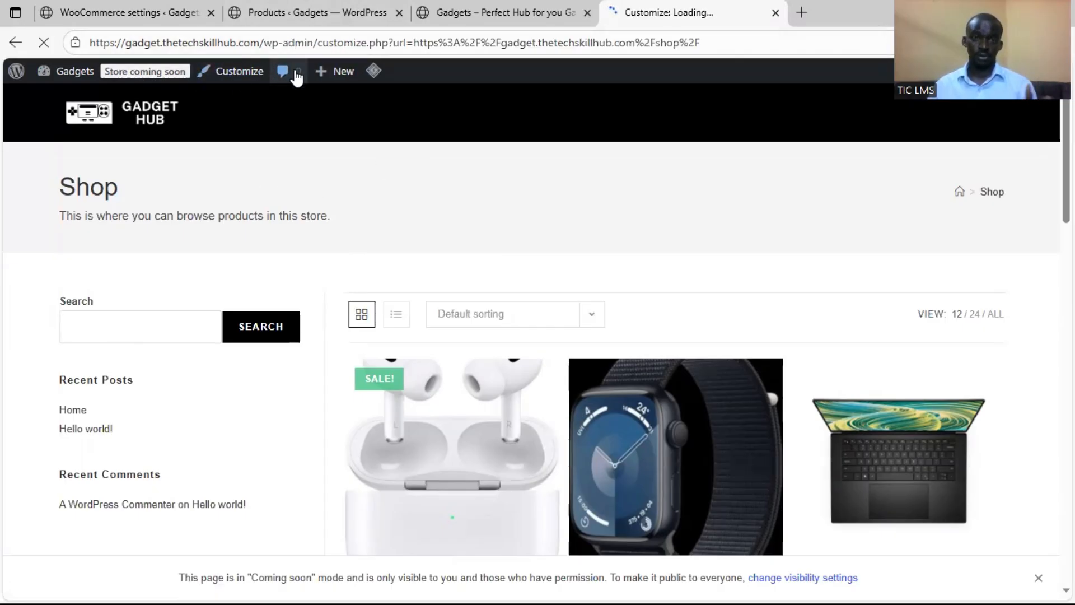
{"action": "left_click", "coordinate": [297, 12]}
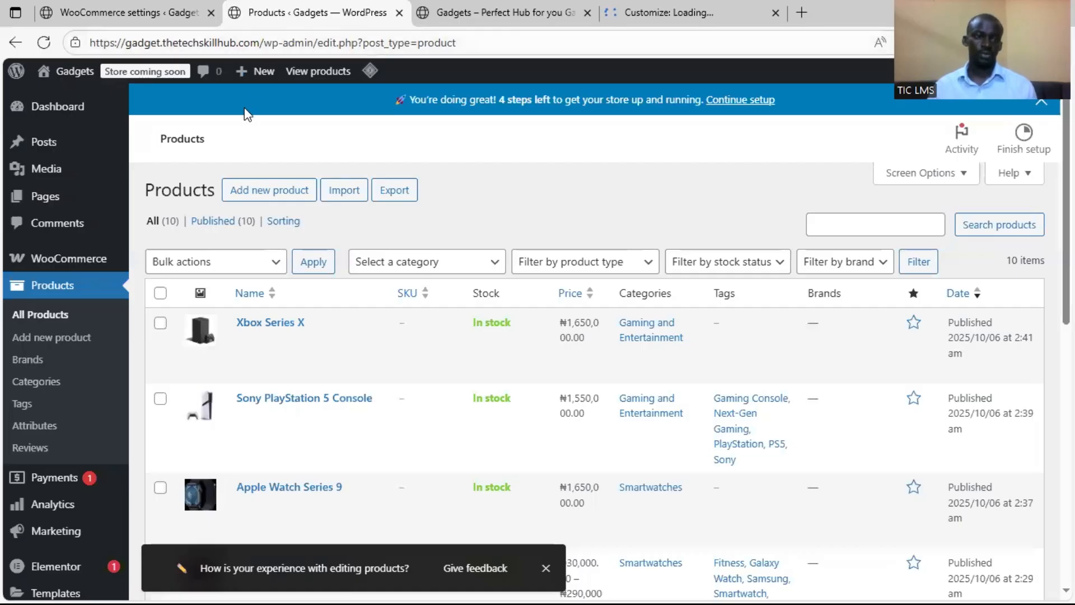
{"action": "scroll", "coordinate": [89, 300], "scroll_direction": "down", "scroll_amount": 4}
{"action": "scroll", "coordinate": [84, 311], "scroll_direction": "up", "scroll_amount": 4}
{"action": "scroll", "coordinate": [83, 313], "scroll_direction": "down", "scroll_amount": 4}
{"action": "mouse_move", "coordinate": [106, 457]}
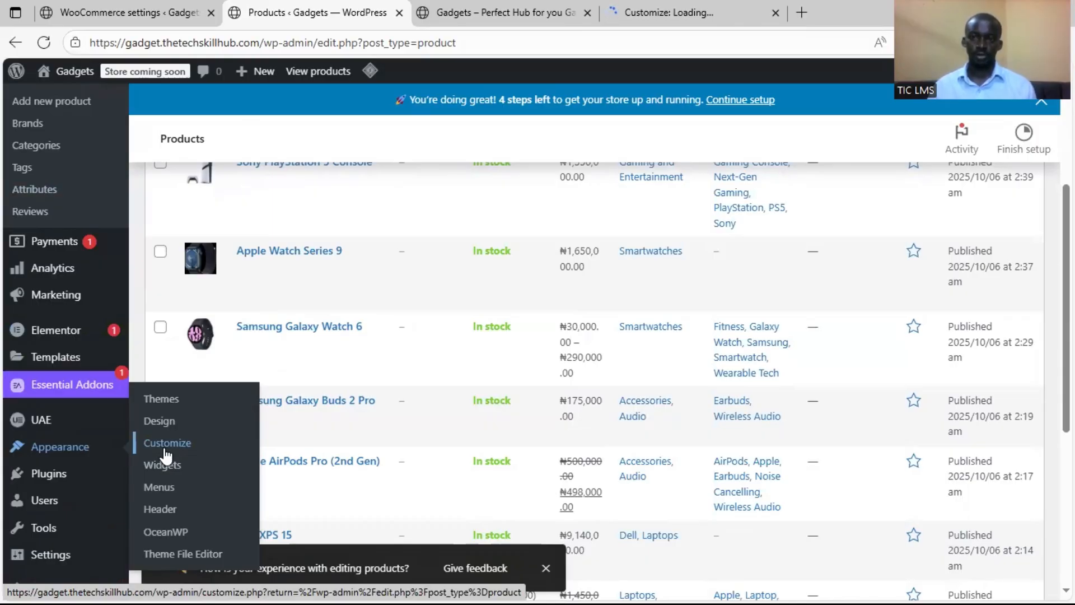
{"action": "left_click", "coordinate": [686, 15]}
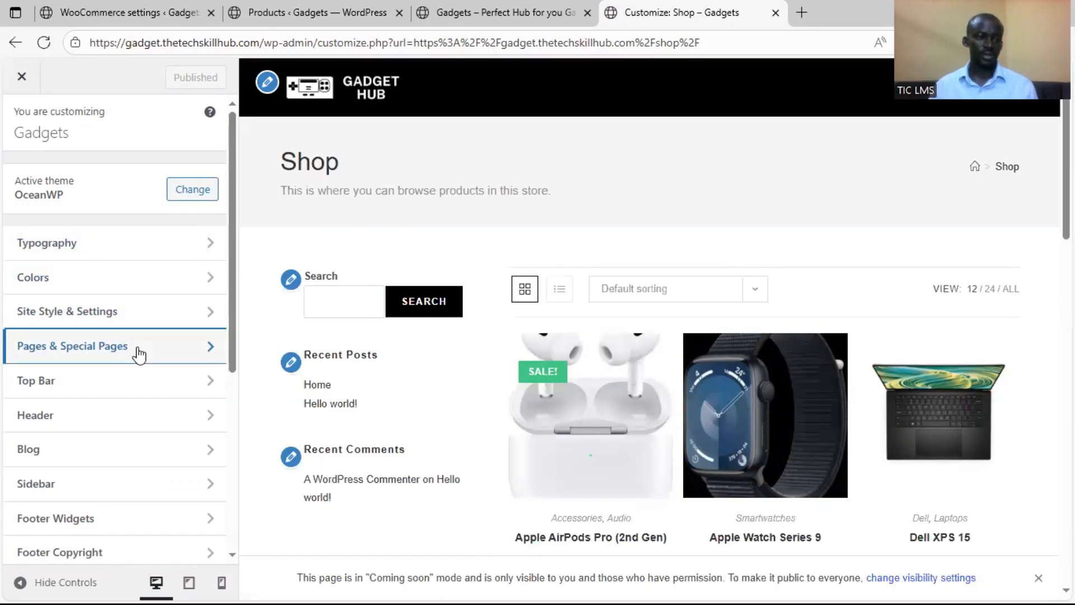
Disable the page title in the Pages & Special Pages settings and return to the customizer's main list
{"action": "left_click", "coordinate": [139, 354]}
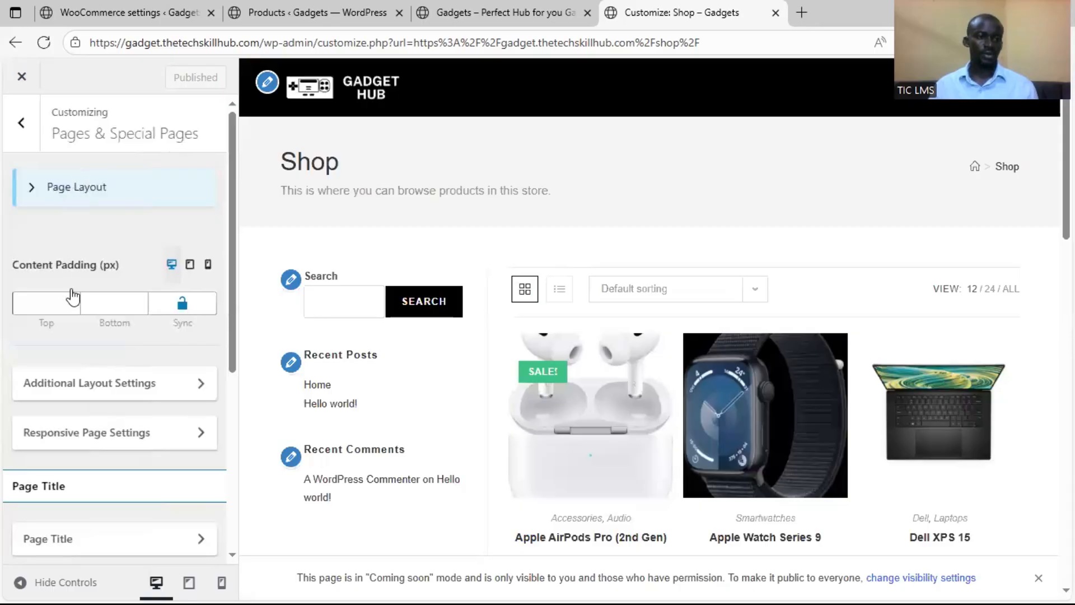
{"action": "scroll", "coordinate": [73, 364], "scroll_direction": "down", "scroll_amount": 4}
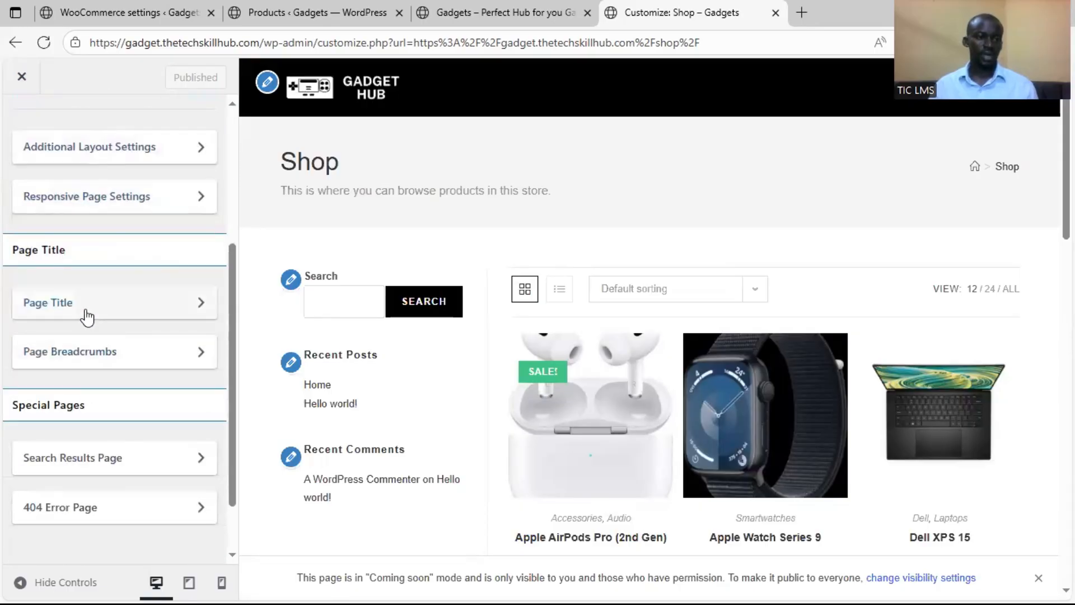
{"action": "left_click", "coordinate": [87, 317]}
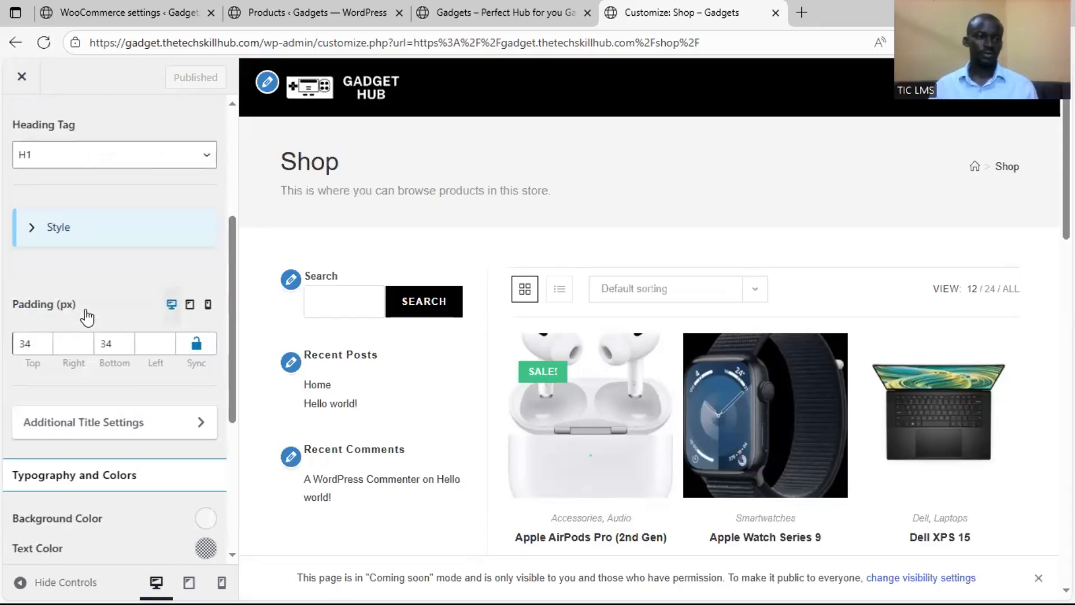
{"action": "scroll", "coordinate": [106, 271], "scroll_direction": "up", "scroll_amount": 3}
{"action": "scroll", "coordinate": [106, 272], "scroll_direction": "up", "scroll_amount": 2}
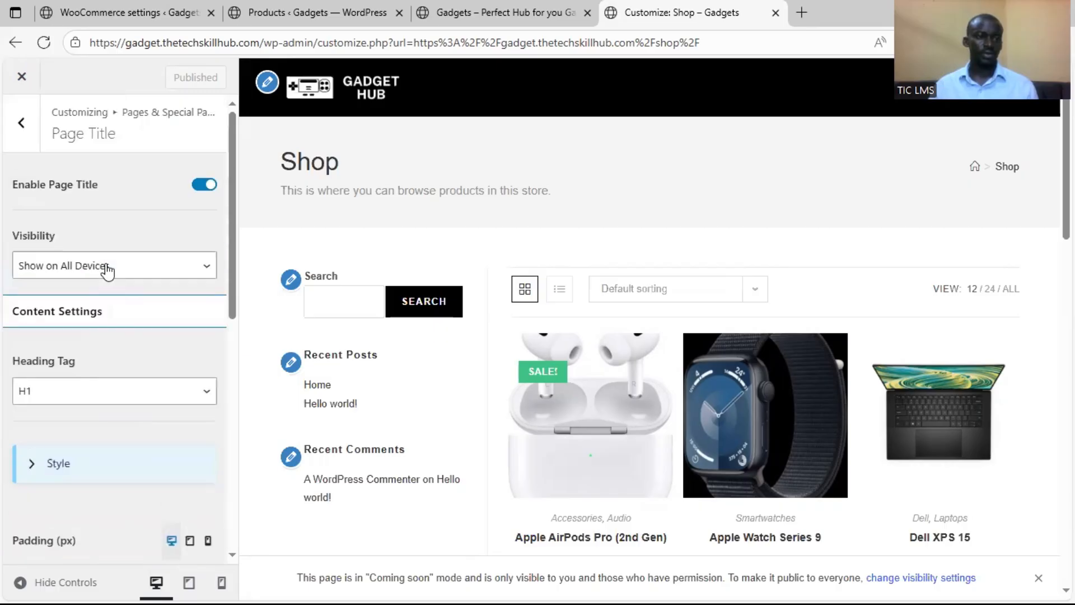
{"action": "left_click", "coordinate": [205, 191]}
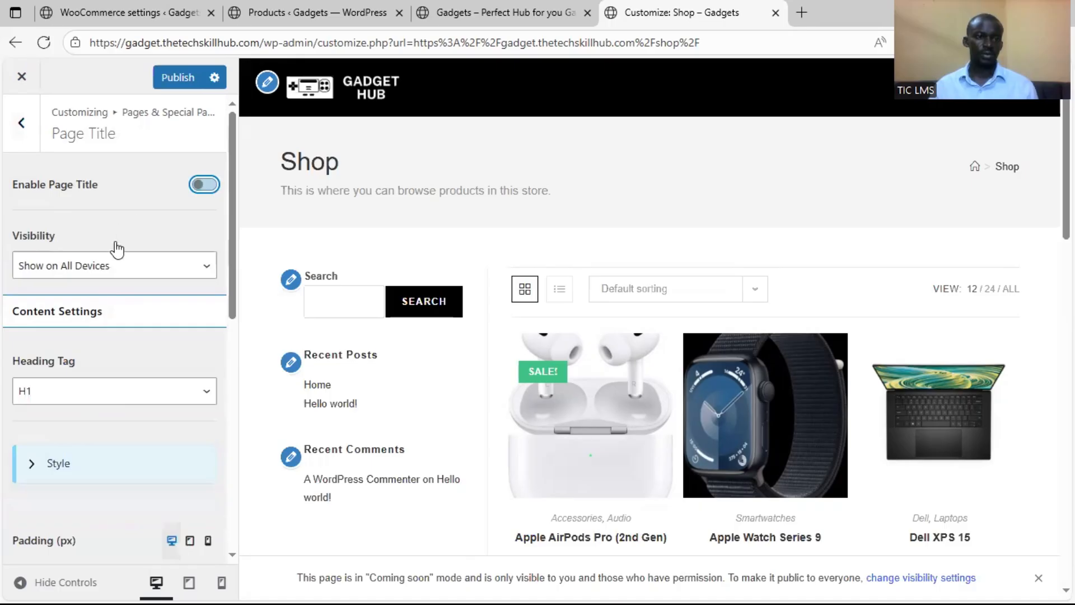
{"action": "scroll", "coordinate": [98, 343], "scroll_direction": "down", "scroll_amount": 3}
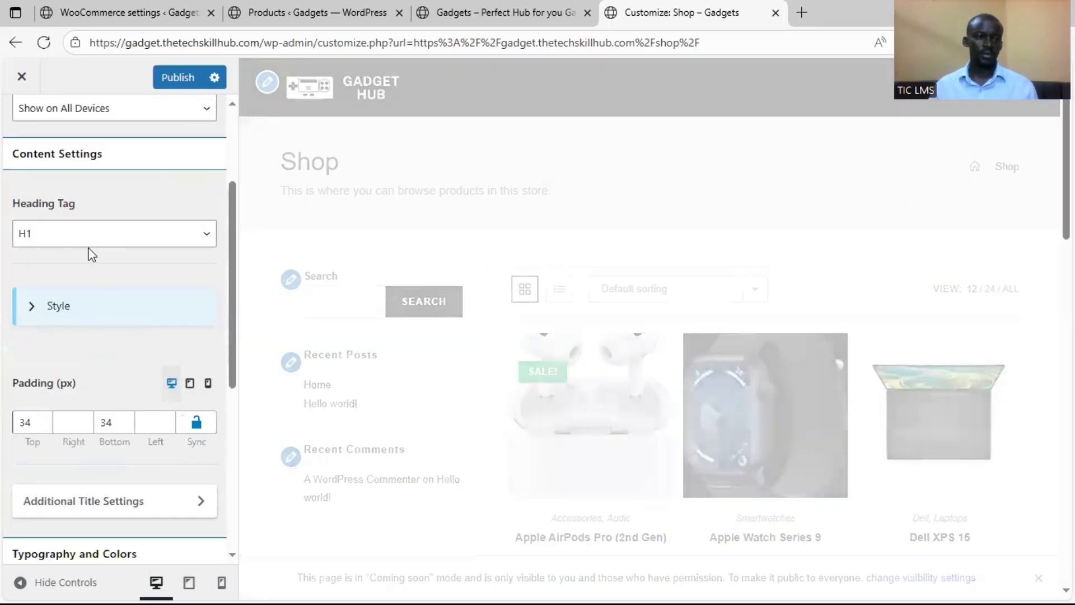
{"action": "scroll", "coordinate": [31, 148], "scroll_direction": "up", "scroll_amount": 3}
{"action": "left_click", "coordinate": [29, 147]}
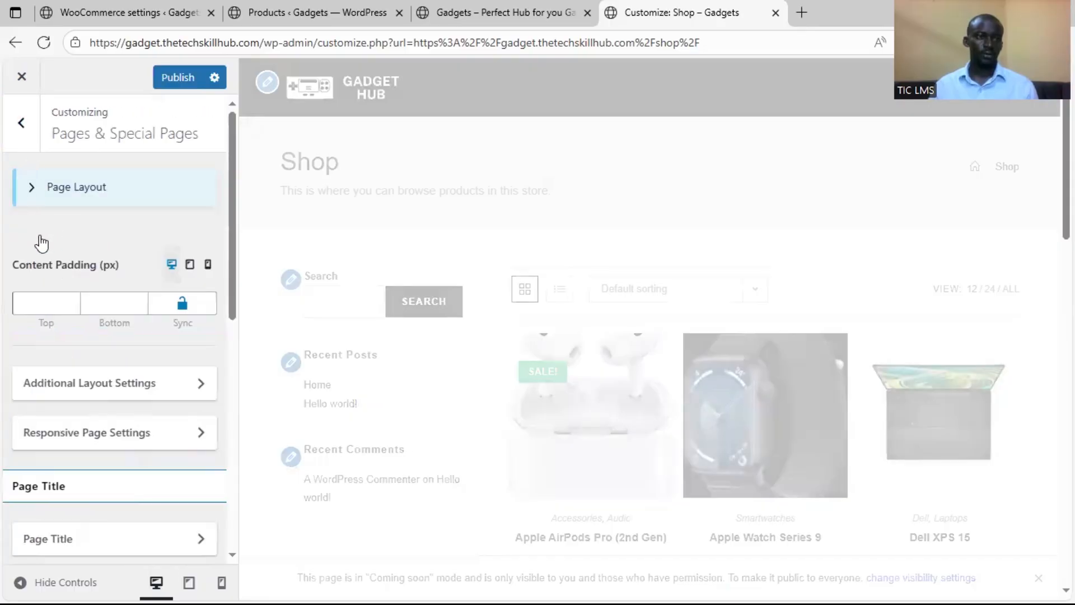
{"action": "left_click", "coordinate": [30, 150]}
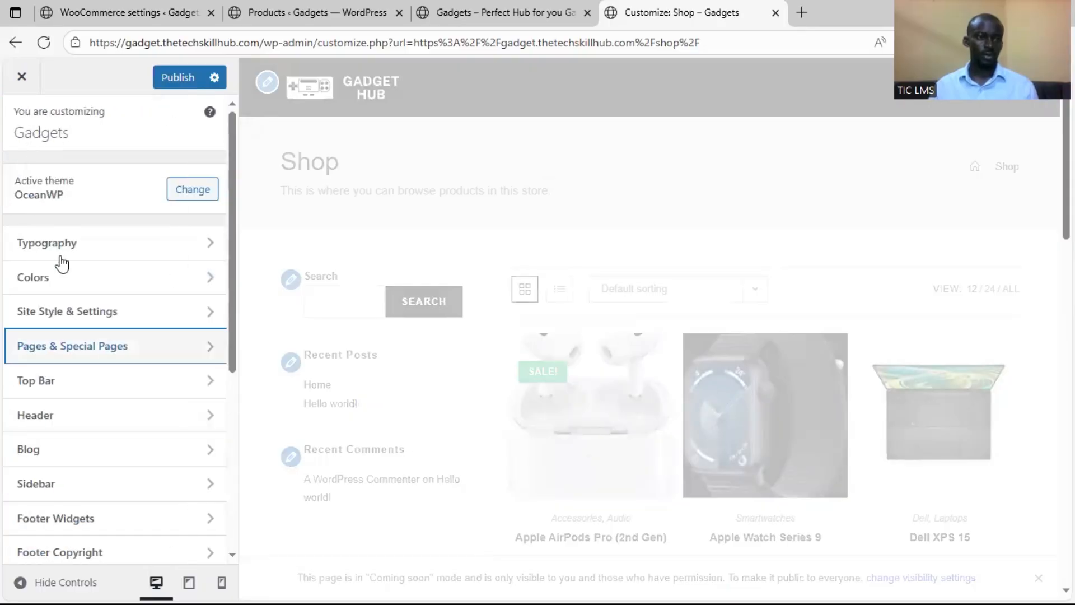
Disable breadcrumbs in the Page Breadcrumbs settings of Pages & Special Pages and go back to the section overview
{"action": "left_click", "coordinate": [68, 344]}
{"action": "scroll", "coordinate": [107, 369], "scroll_direction": "down", "scroll_amount": 4}
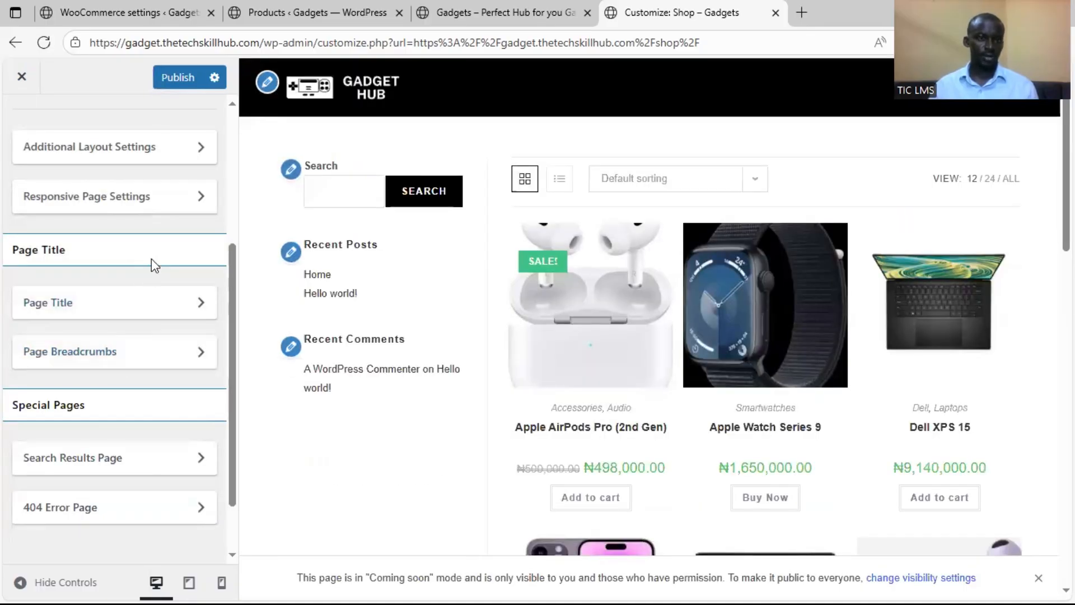
{"action": "scroll", "coordinate": [134, 230], "scroll_direction": "up", "scroll_amount": 4}
{"action": "scroll", "coordinate": [118, 375], "scroll_direction": "down", "scroll_amount": 4}
{"action": "left_click", "coordinate": [149, 370]}
{"action": "scroll", "coordinate": [99, 312], "scroll_direction": "up", "scroll_amount": 4}
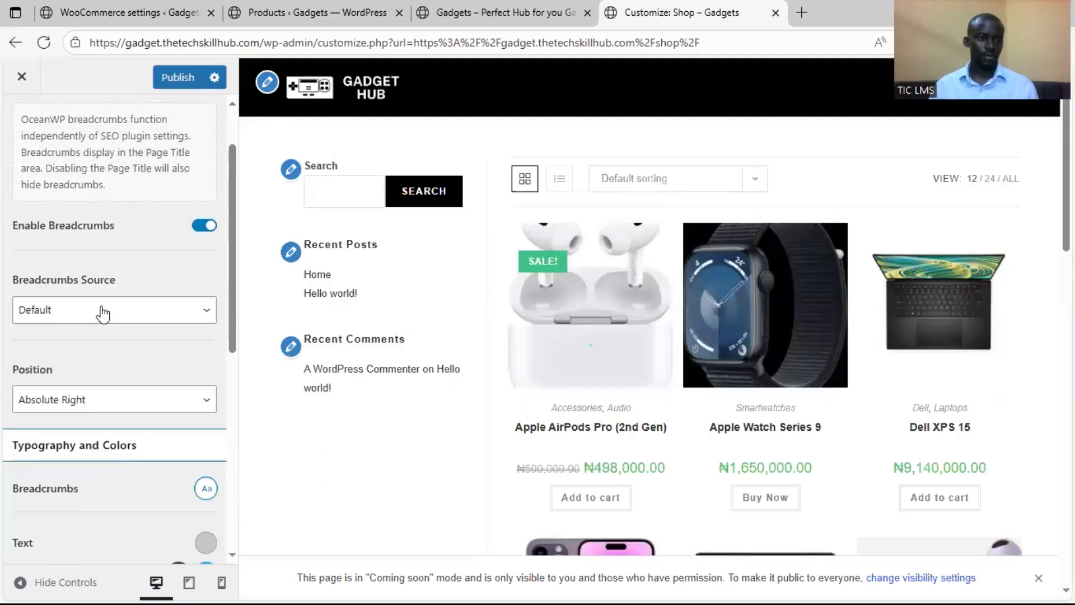
{"action": "left_click", "coordinate": [198, 303]}
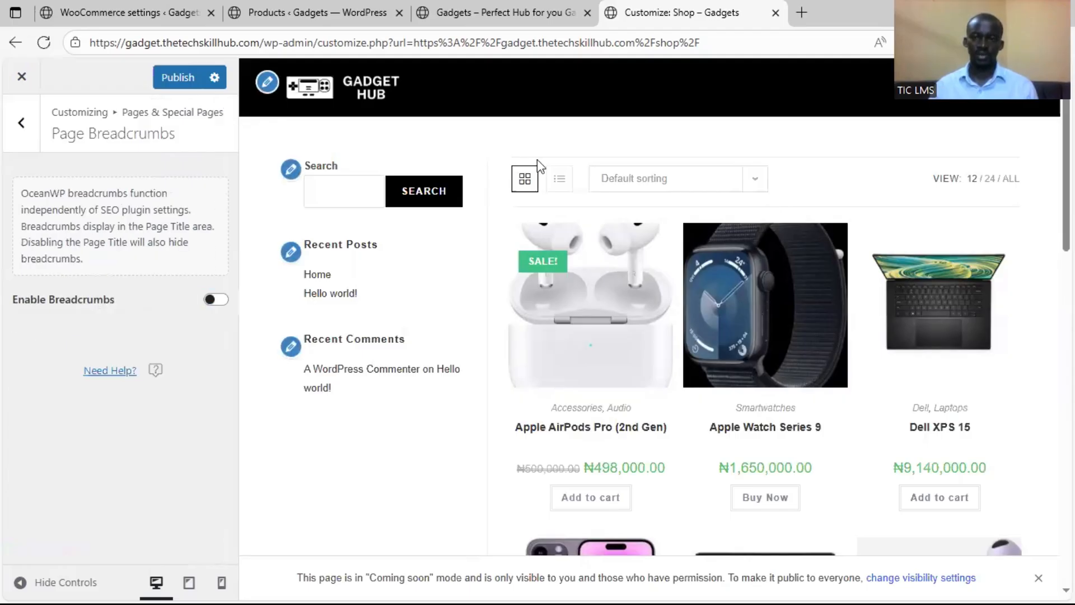
{"action": "left_click", "coordinate": [29, 147]}
Examine the remaining Pages & Special Pages options, the main customizer sections and the WooCommerce customization settings
{"action": "scroll", "coordinate": [100, 448], "scroll_direction": "down", "scroll_amount": 5}
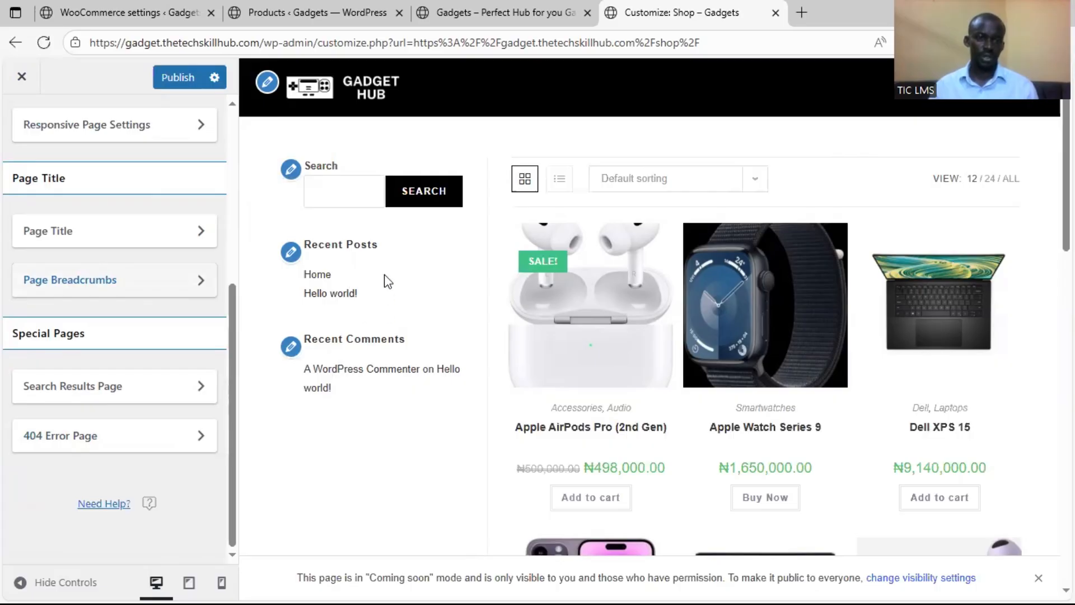
{"action": "scroll", "coordinate": [117, 332], "scroll_direction": "up", "scroll_amount": 5}
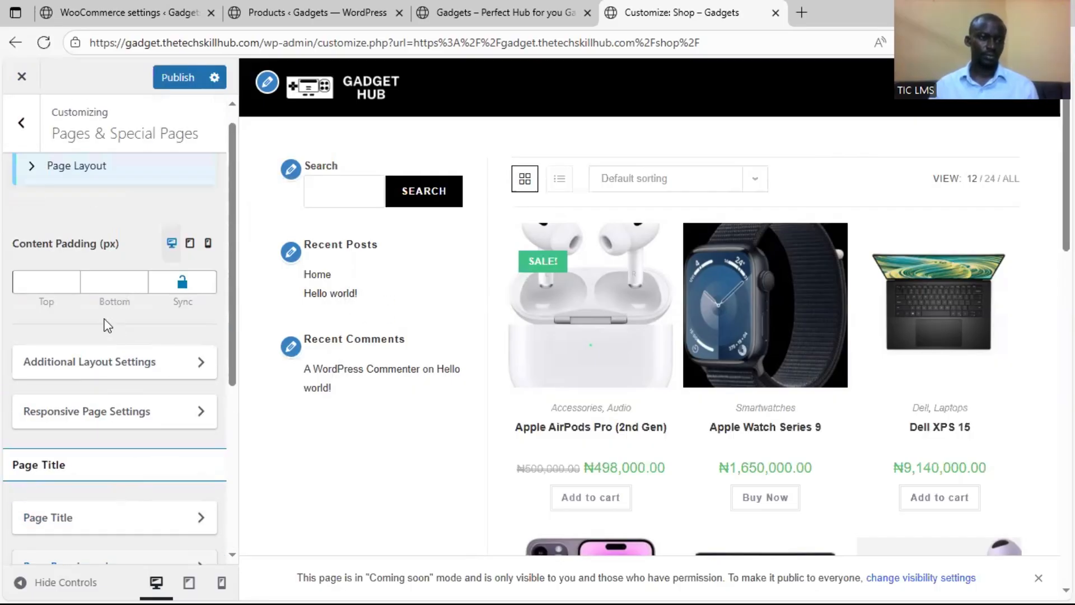
{"action": "scroll", "coordinate": [115, 331], "scroll_direction": "up", "scroll_amount": 1}
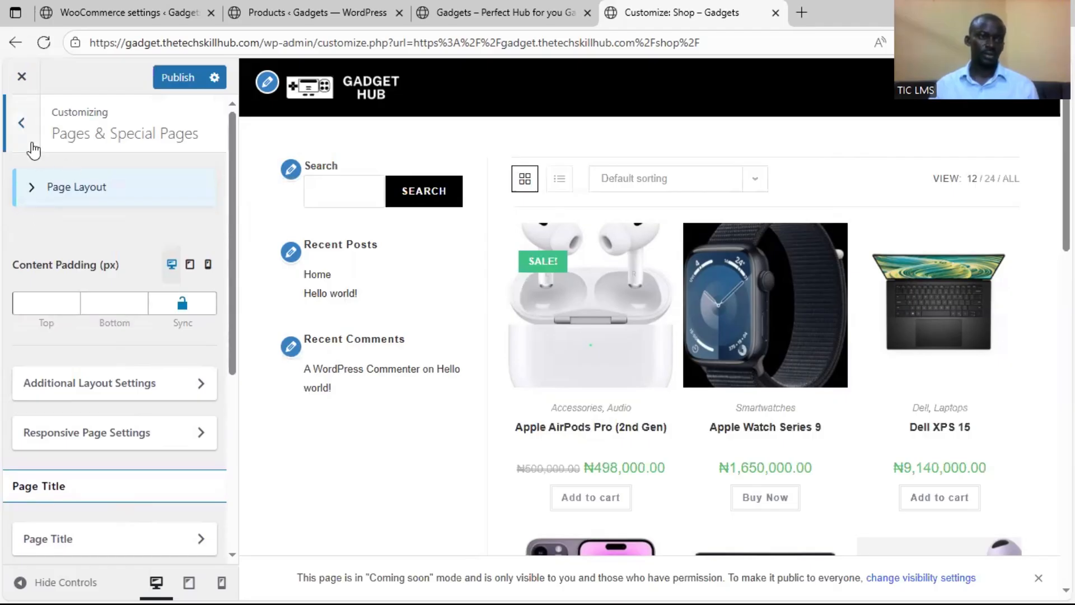
{"action": "left_click", "coordinate": [22, 123]}
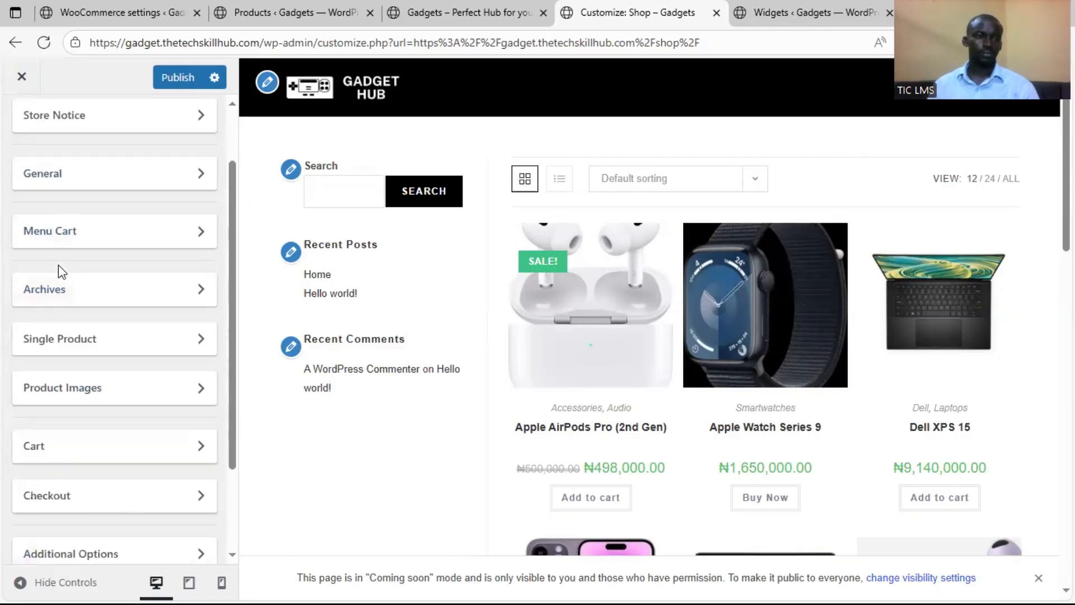
{"action": "left_click", "coordinate": [27, 143]}
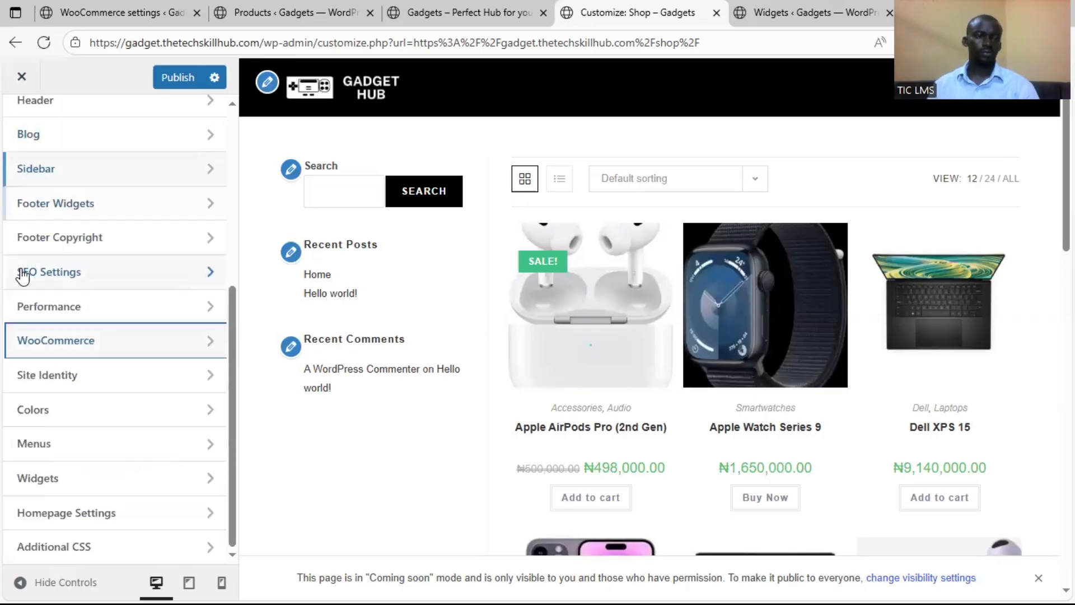
{"action": "scroll", "coordinate": [42, 273], "scroll_direction": "up", "scroll_amount": 5}
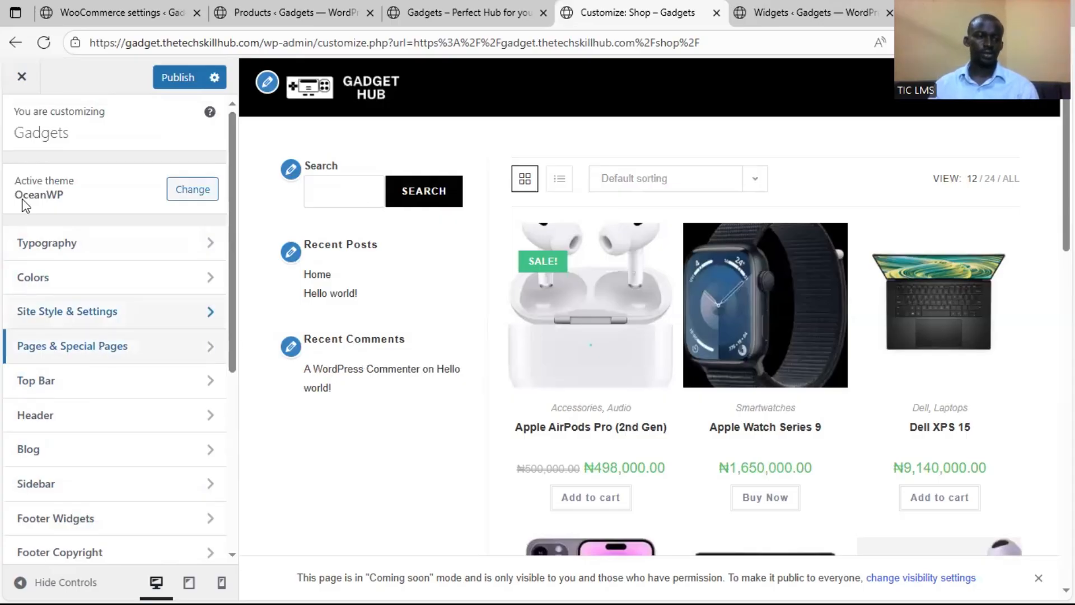
{"action": "scroll", "coordinate": [44, 320], "scroll_direction": "down", "scroll_amount": 5}
{"action": "scroll", "coordinate": [45, 339], "scroll_direction": "down", "scroll_amount": 1}
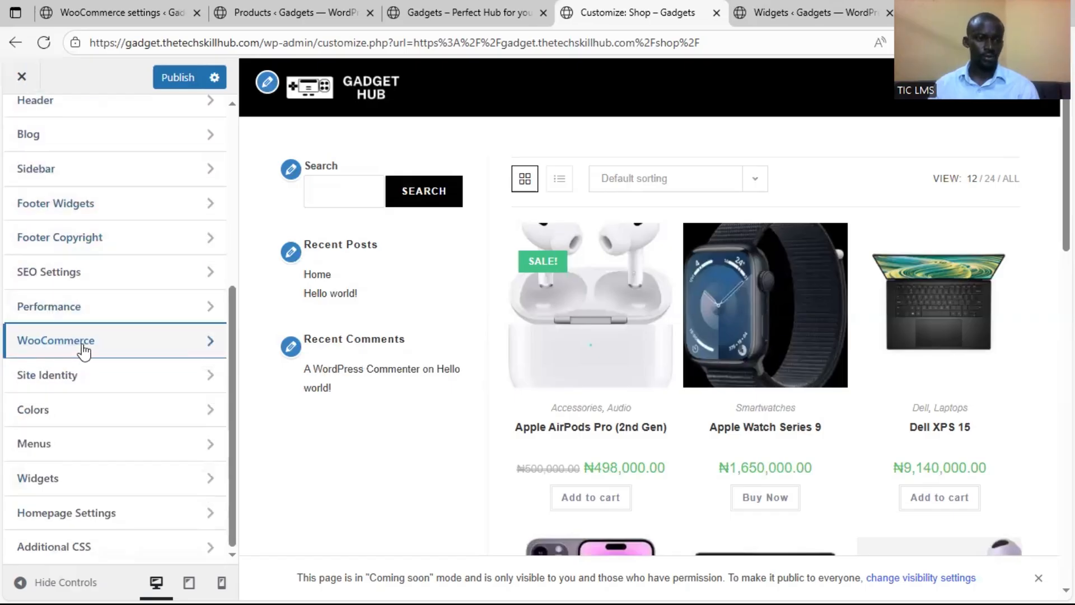
{"action": "left_click", "coordinate": [98, 350]}
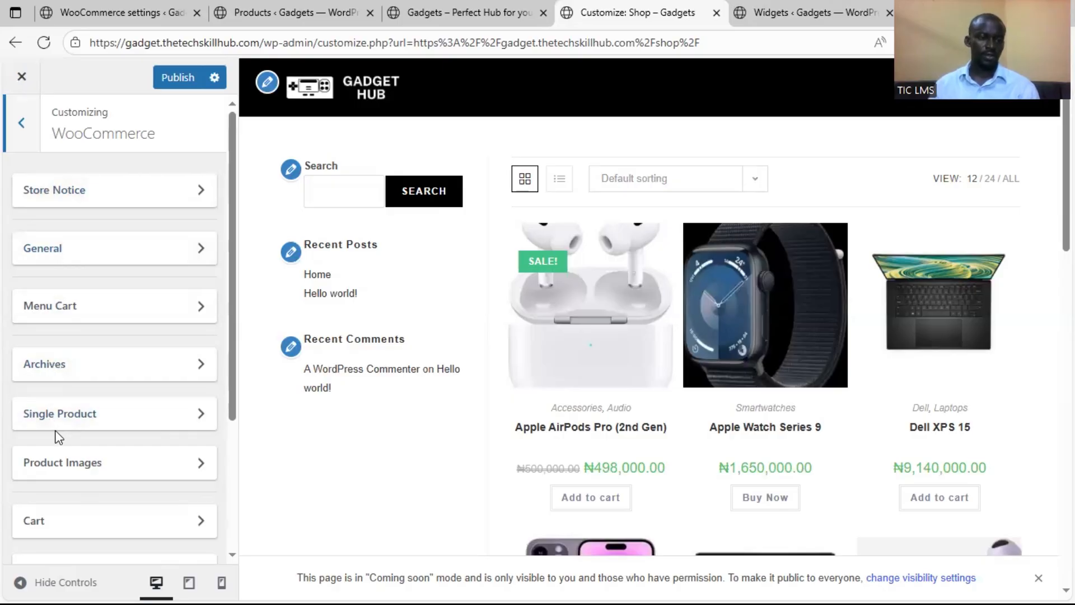
{"action": "scroll", "coordinate": [59, 428], "scroll_direction": "down", "scroll_amount": 1}
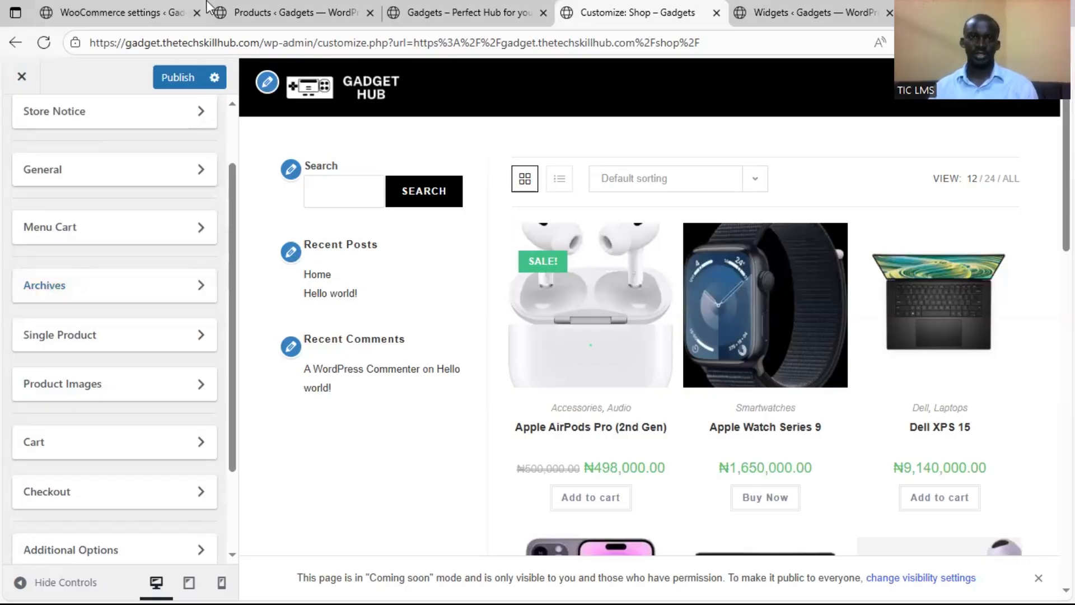
Return to the WooCommerce settings page and open the store front from there in a new tab
{"action": "left_click", "coordinate": [442, 12]}
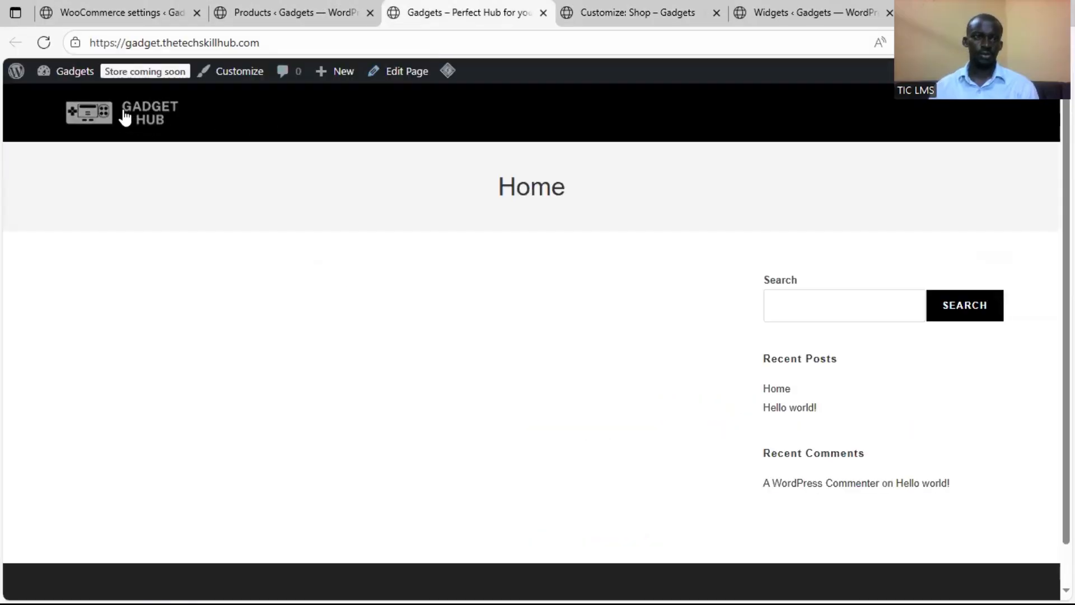
{"action": "left_click", "coordinate": [243, 16]}
{"action": "left_click", "coordinate": [147, 13]}
{"action": "mouse_move", "coordinate": [74, 72]}
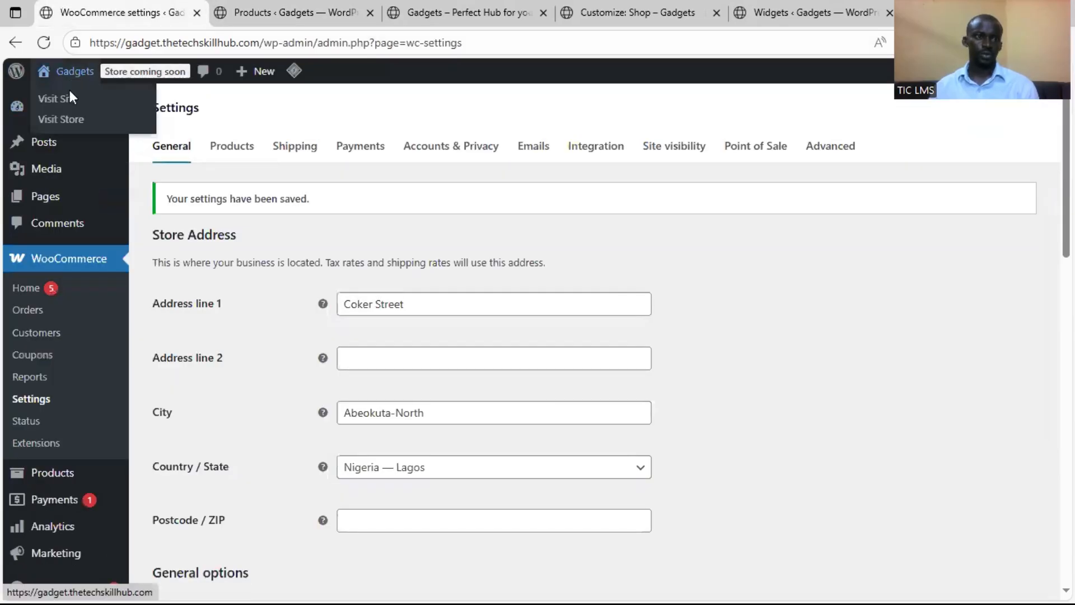
{"action": "right_click", "coordinate": [65, 116]}
{"action": "left_click", "coordinate": [124, 128]}
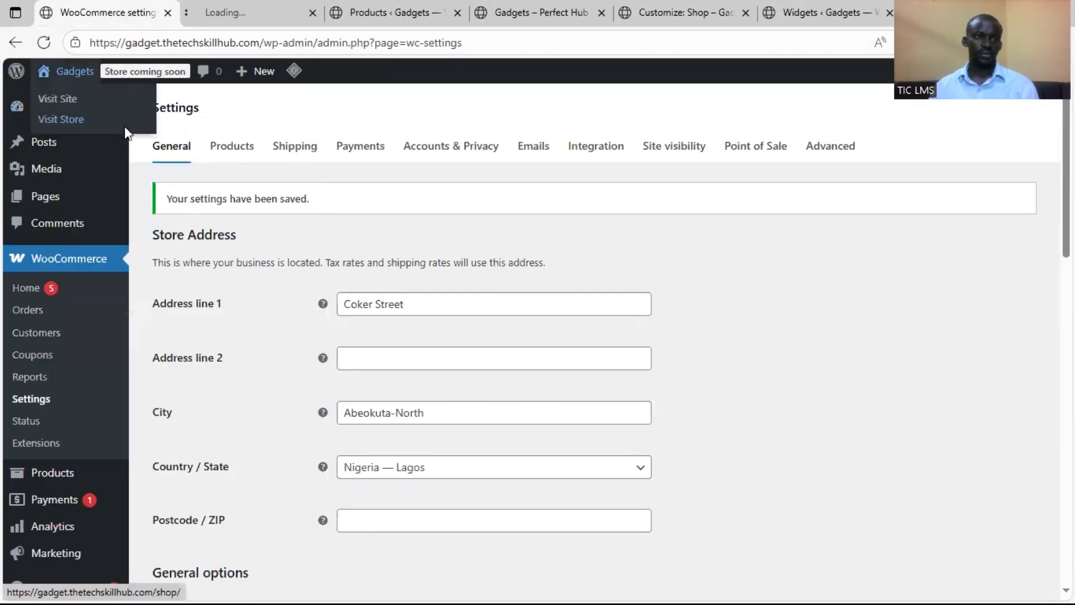
Switch to the newly opened shop page and check its page header, sidebar and product grid
{"action": "left_click", "coordinate": [248, 11]}
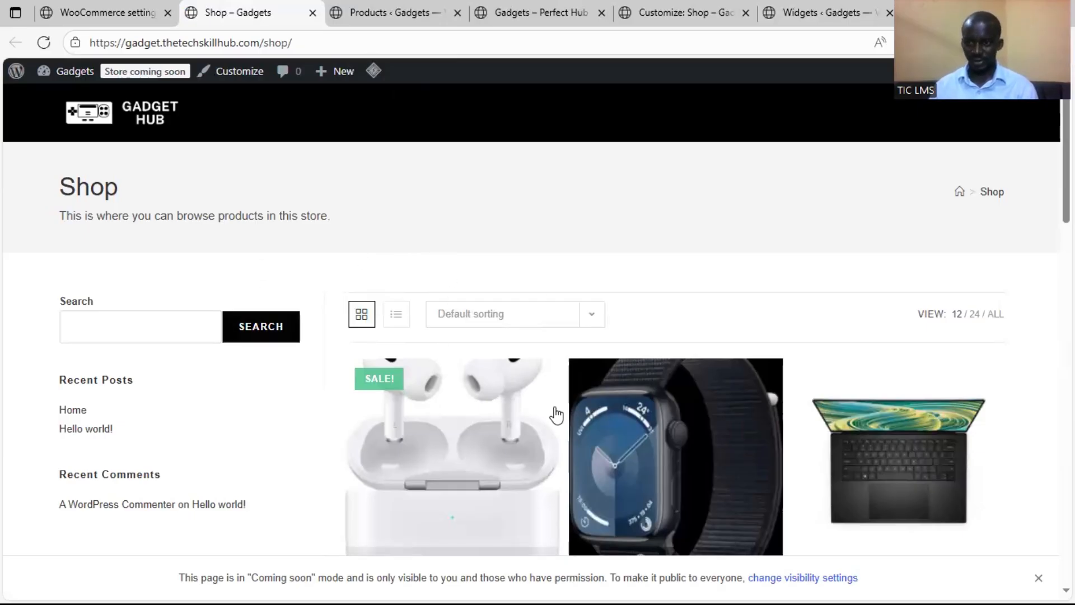
{"action": "scroll", "coordinate": [552, 413], "scroll_direction": "down", "scroll_amount": 3}
{"action": "scroll", "coordinate": [556, 413], "scroll_direction": "up", "scroll_amount": 3}
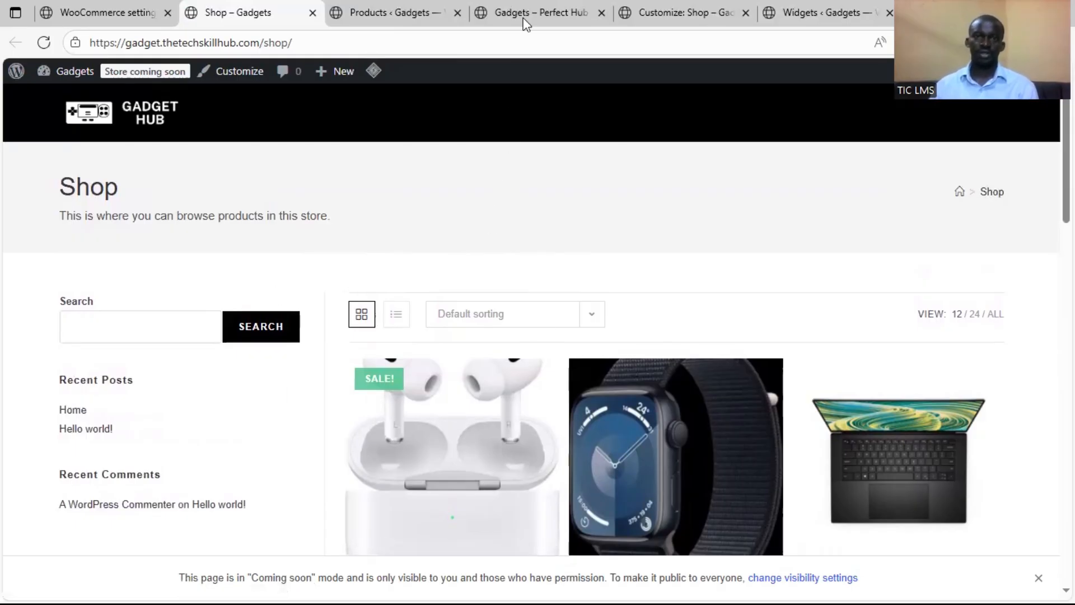
Open the WooCommerce Archives settings in the customizer and examine the display, page layout, product and additional shop options
{"action": "left_click", "coordinate": [655, 8]}
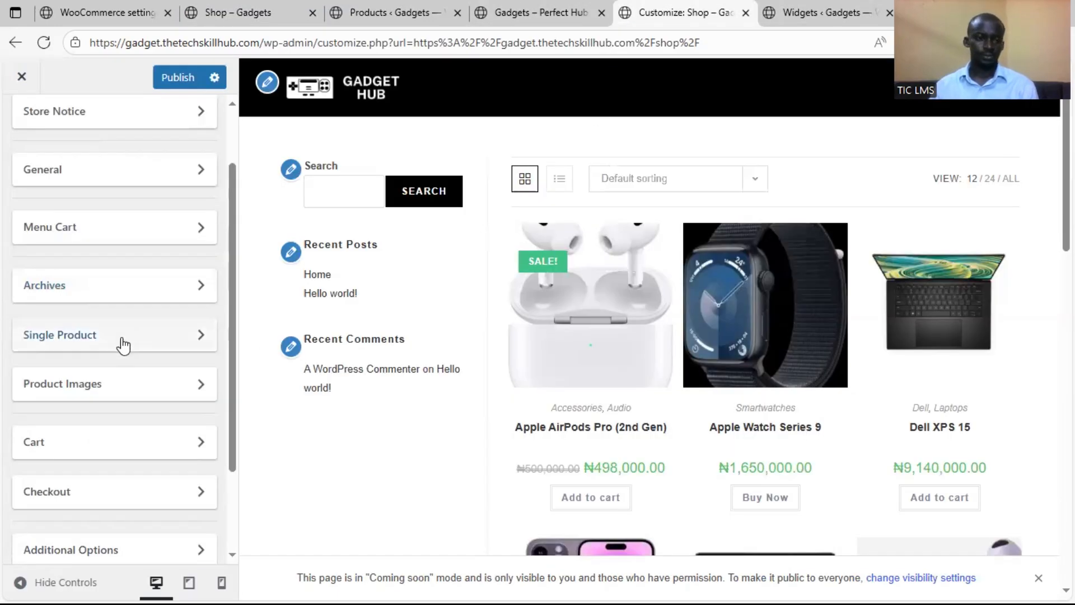
{"action": "left_click", "coordinate": [89, 287]}
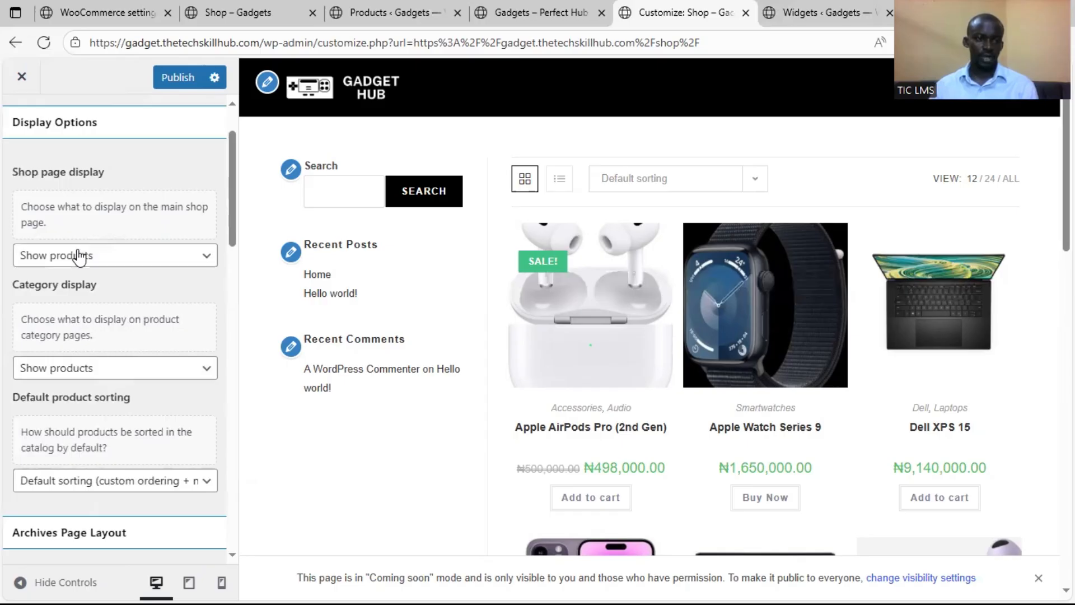
{"action": "scroll", "coordinate": [82, 256], "scroll_direction": "up", "scroll_amount": 1}
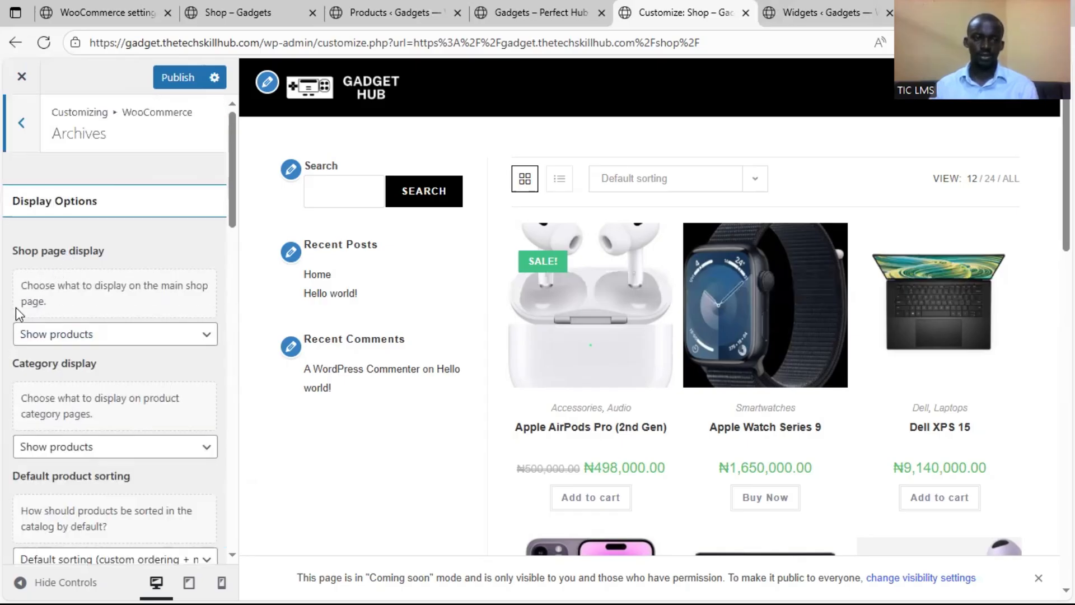
{"action": "scroll", "coordinate": [16, 307], "scroll_direction": "down", "scroll_amount": 4}
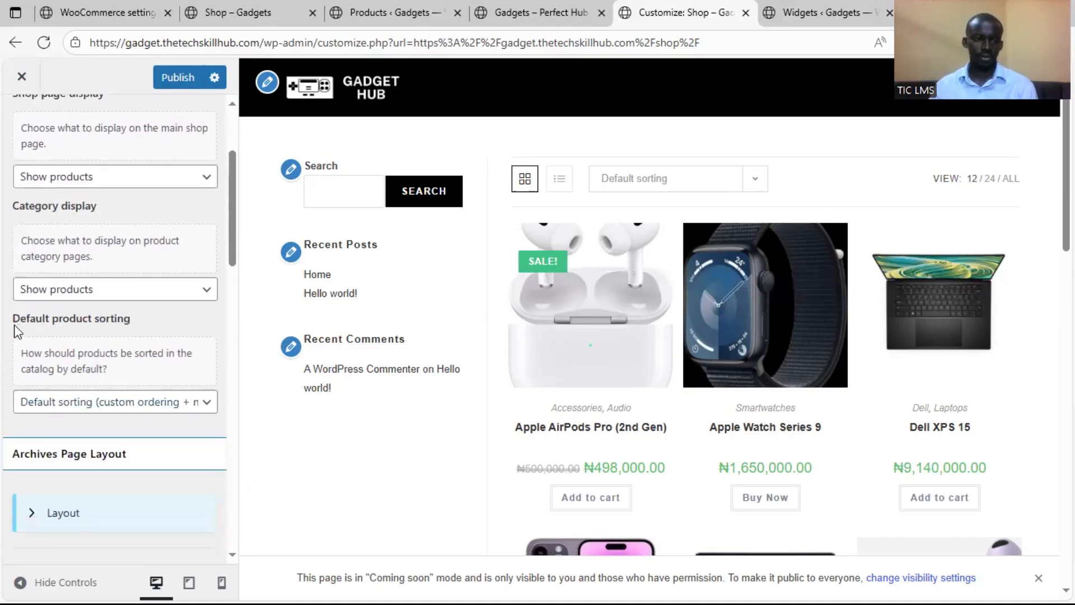
{"action": "scroll", "coordinate": [16, 336], "scroll_direction": "down", "scroll_amount": 1}
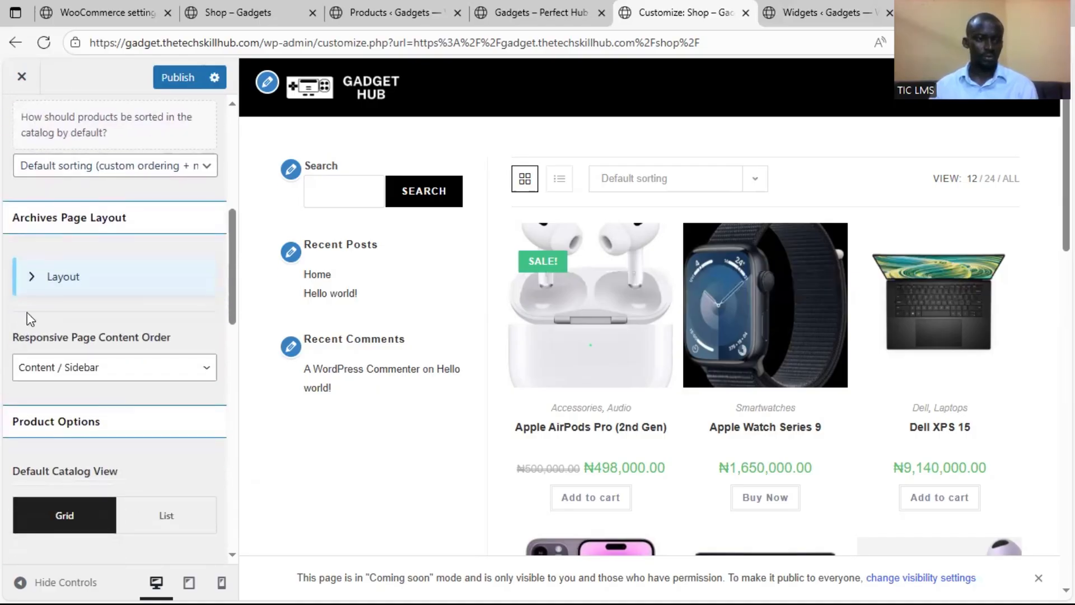
{"action": "scroll", "coordinate": [6, 347], "scroll_direction": "down", "scroll_amount": 3}
{"action": "scroll", "coordinate": [7, 347], "scroll_direction": "up", "scroll_amount": 2}
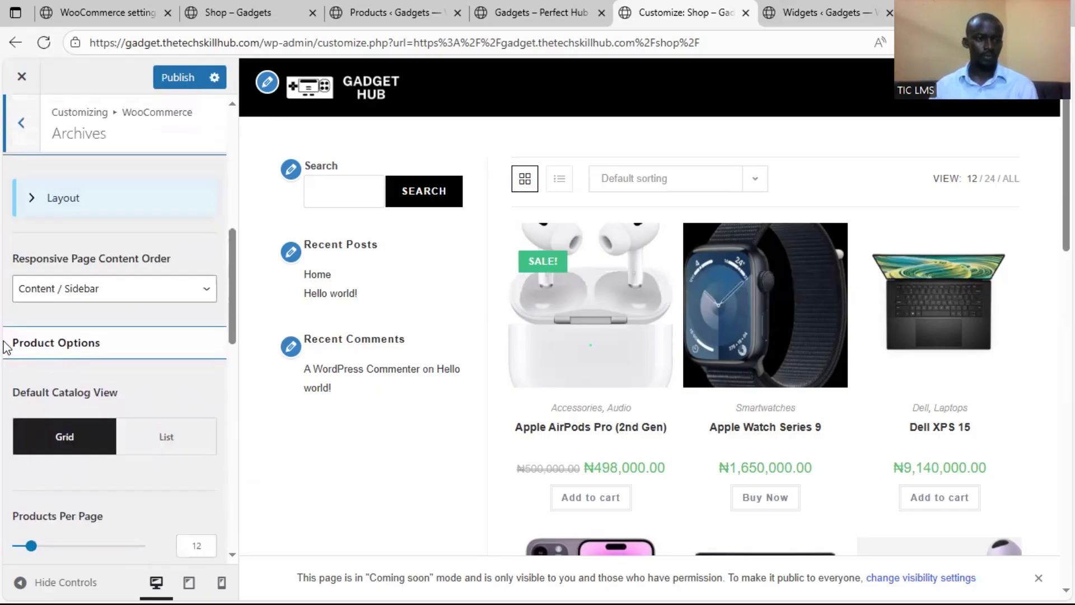
{"action": "scroll", "coordinate": [7, 347], "scroll_direction": "down", "scroll_amount": 3}
{"action": "scroll", "coordinate": [7, 348], "scroll_direction": "down", "scroll_amount": 7}
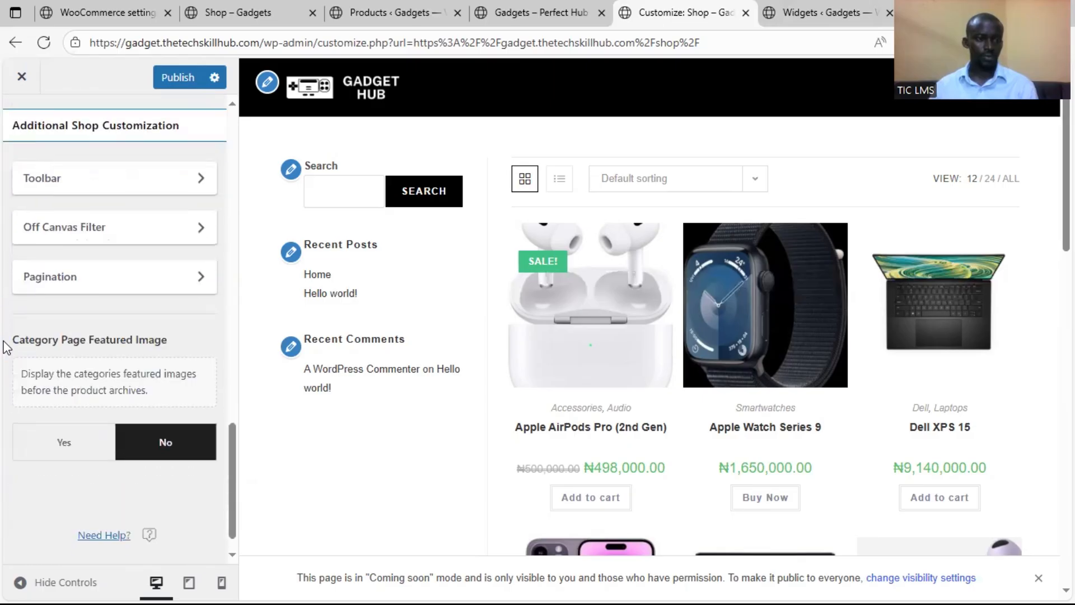
{"action": "scroll", "coordinate": [7, 347], "scroll_direction": "up", "scroll_amount": 10}
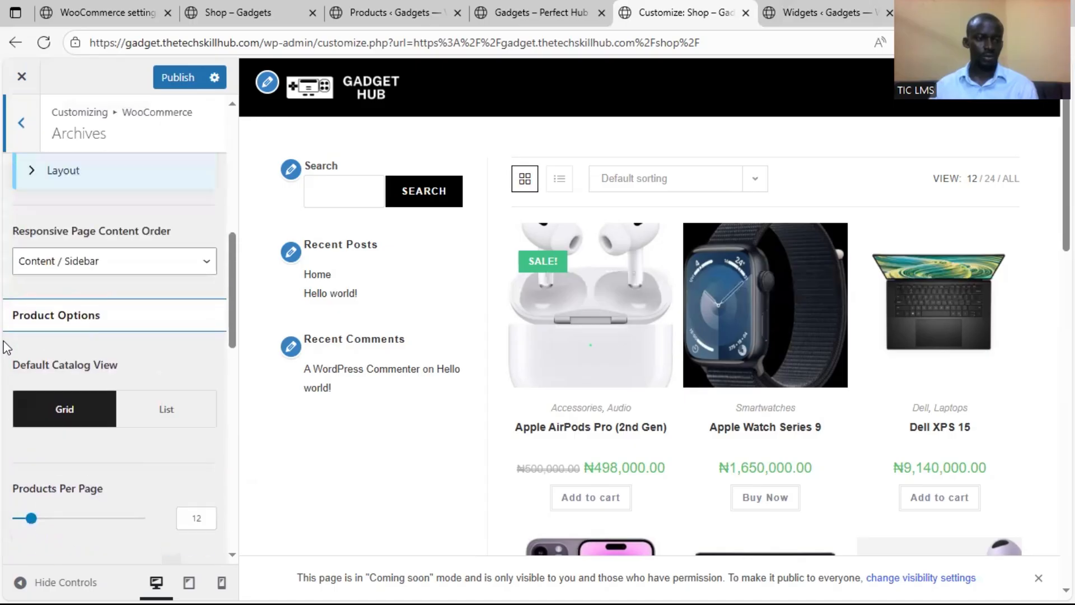
Set the Archives page layout to Full Width and publish the customizer changes
{"action": "left_click", "coordinate": [77, 240]}
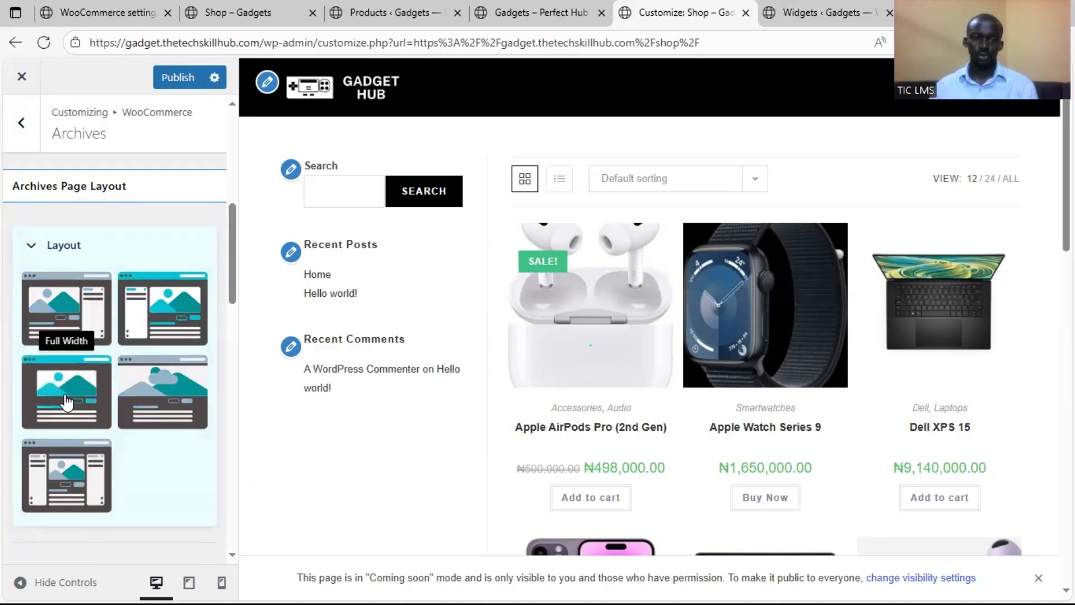
{"action": "left_click", "coordinate": [140, 413]}
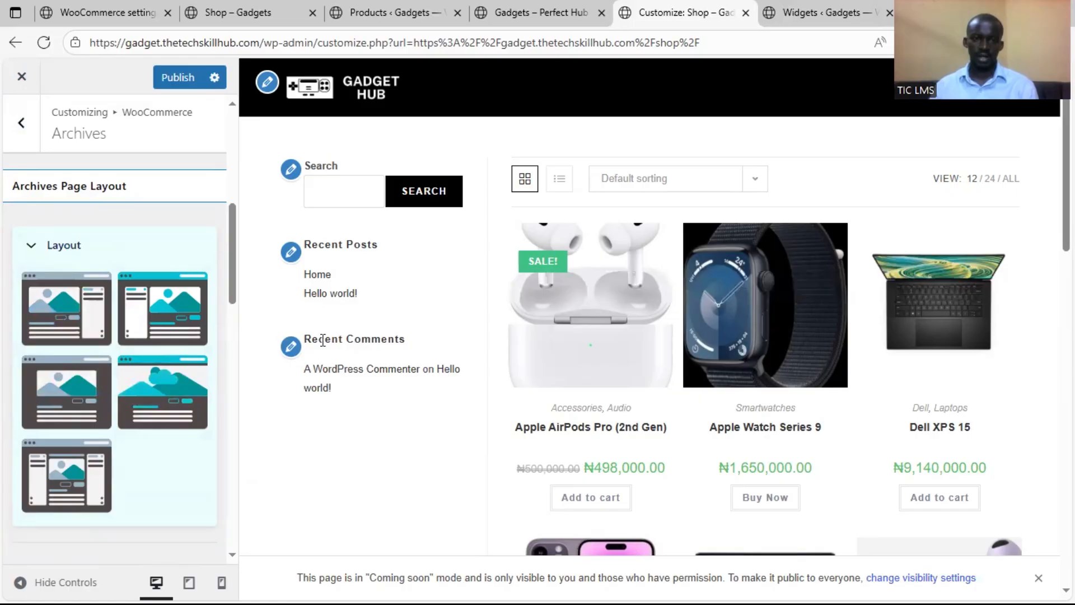
{"action": "left_click", "coordinate": [56, 399]}
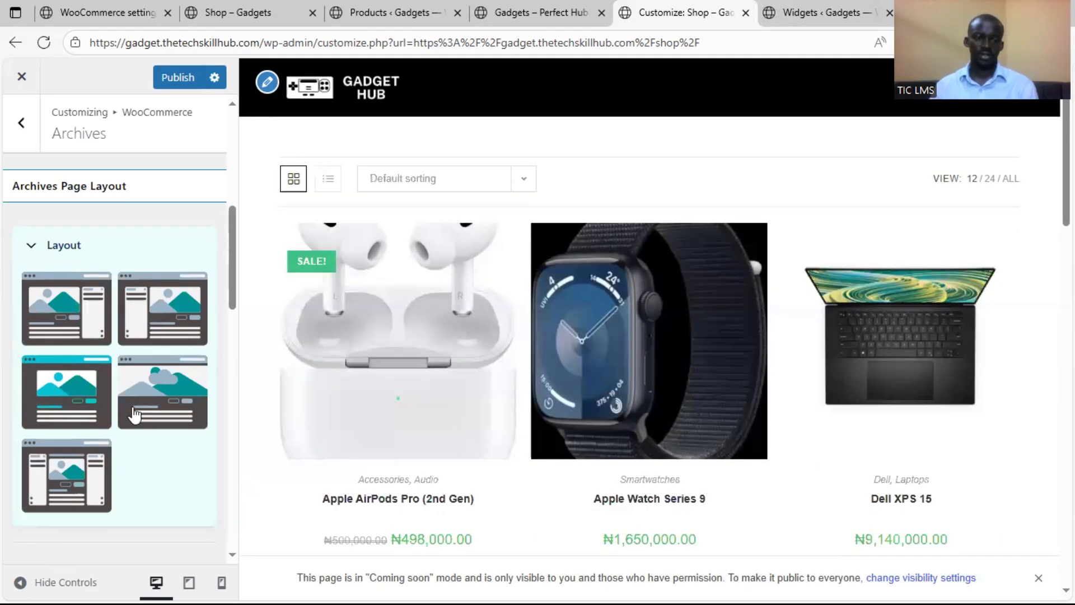
{"action": "scroll", "coordinate": [80, 413], "scroll_direction": "down", "scroll_amount": 1}
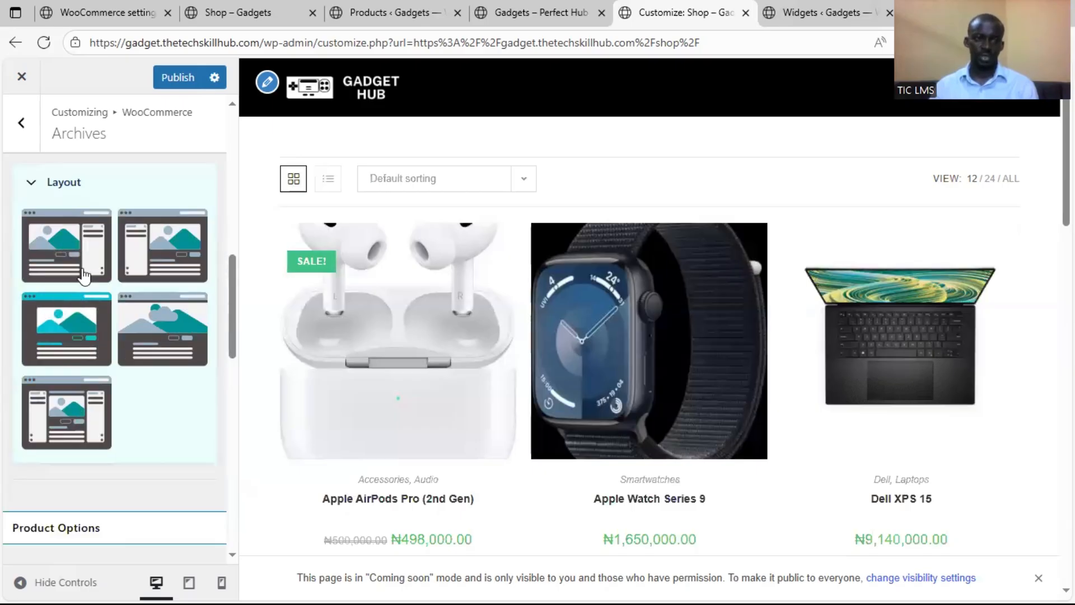
{"action": "scroll", "coordinate": [41, 207], "scroll_direction": "down", "scroll_amount": 3}
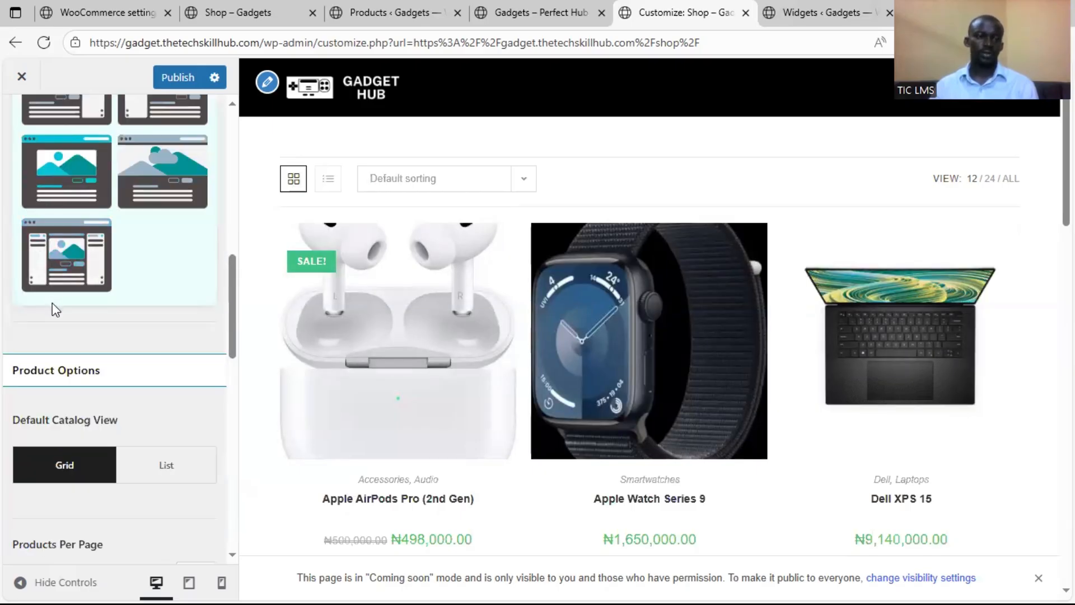
{"action": "scroll", "coordinate": [72, 419], "scroll_direction": "down", "scroll_amount": 10}
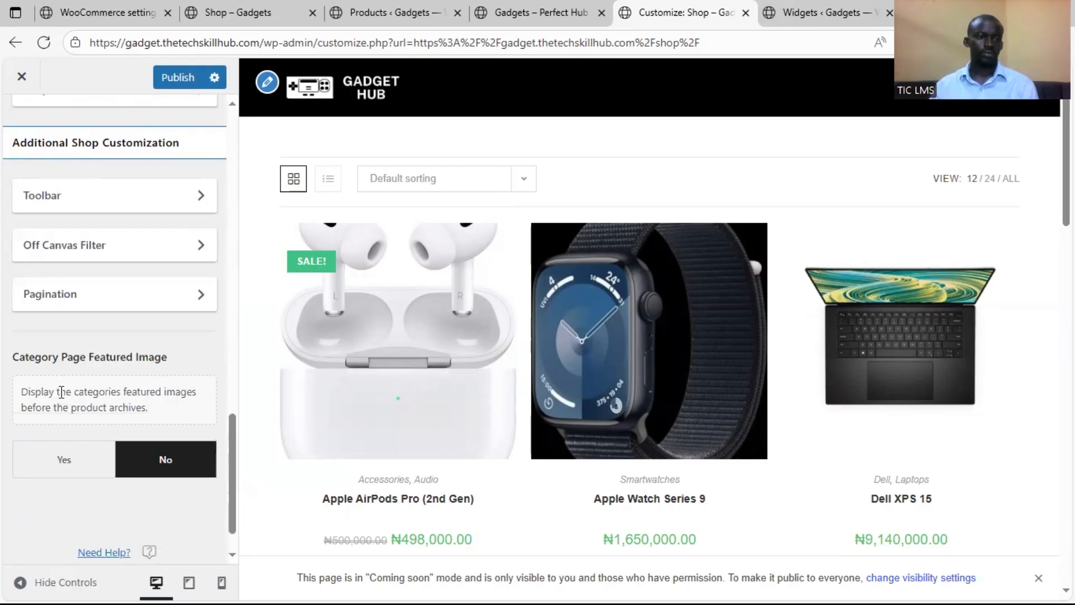
{"action": "left_click", "coordinate": [174, 78]}
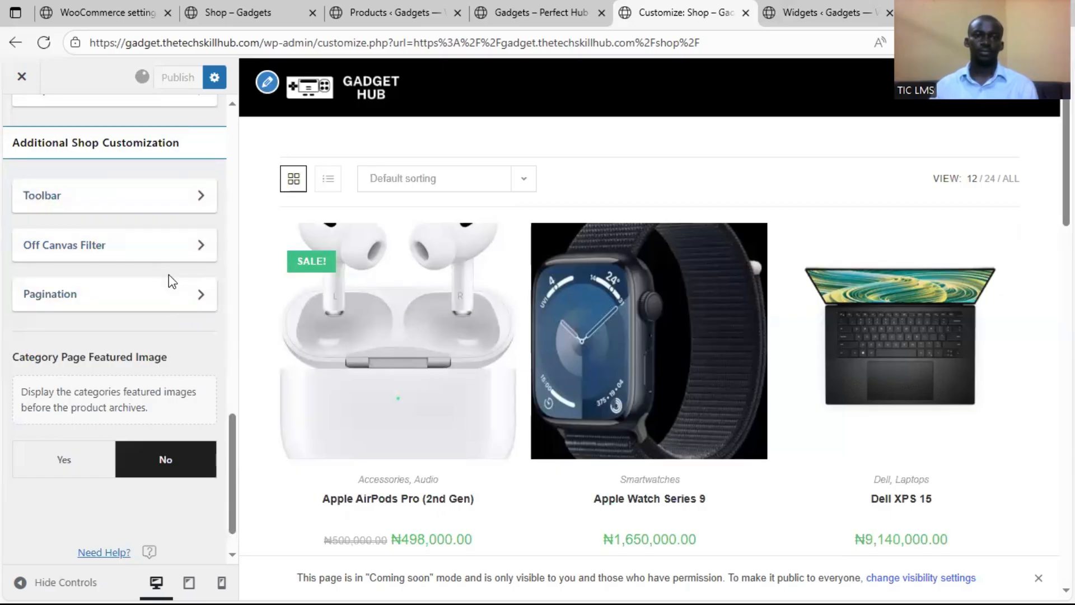
Reload the live shop page and purge all of the site's LiteSpeed caches
{"action": "left_click", "coordinate": [225, 10]}
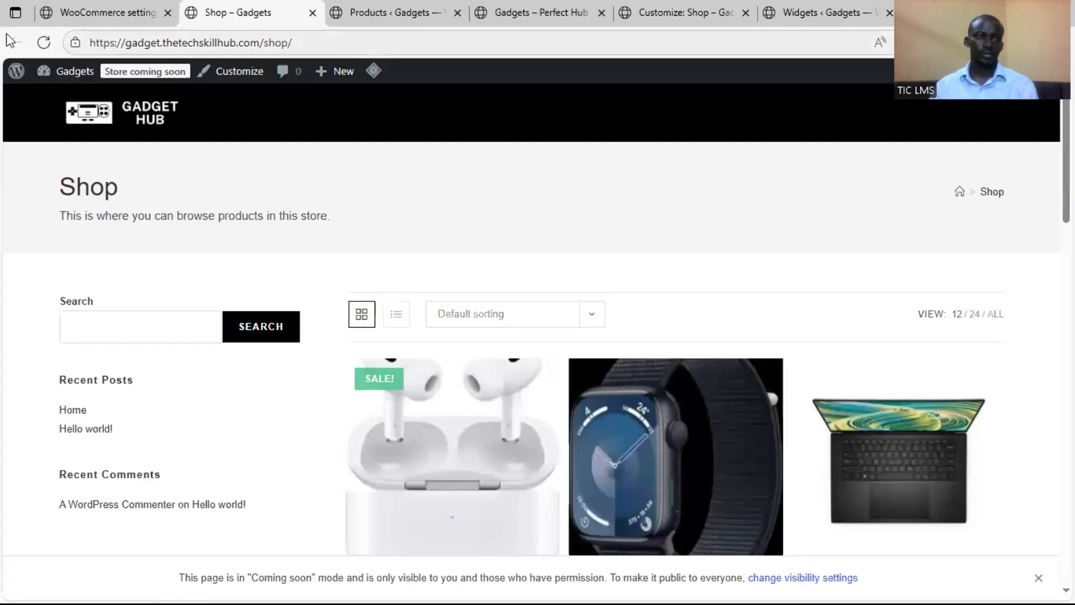
{"action": "left_click", "coordinate": [46, 48]}
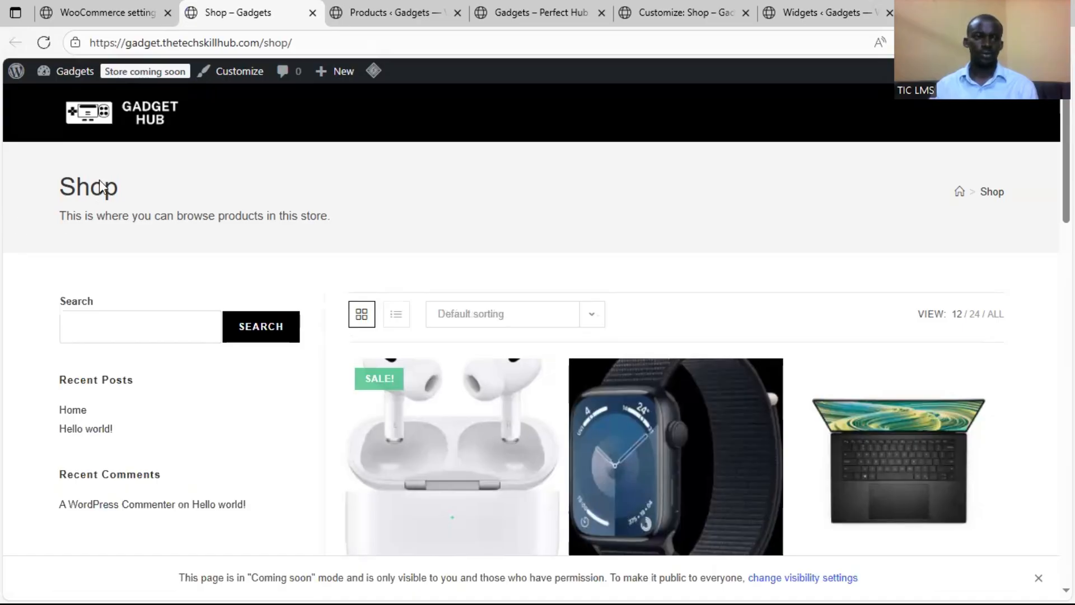
{"action": "mouse_move", "coordinate": [374, 71]}
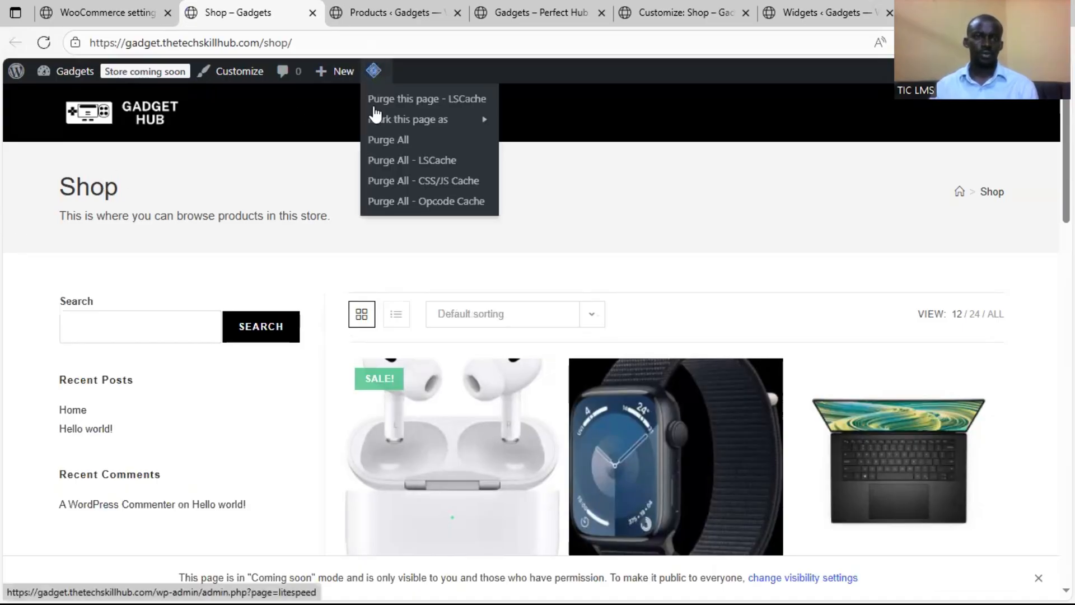
{"action": "left_click", "coordinate": [382, 141]}
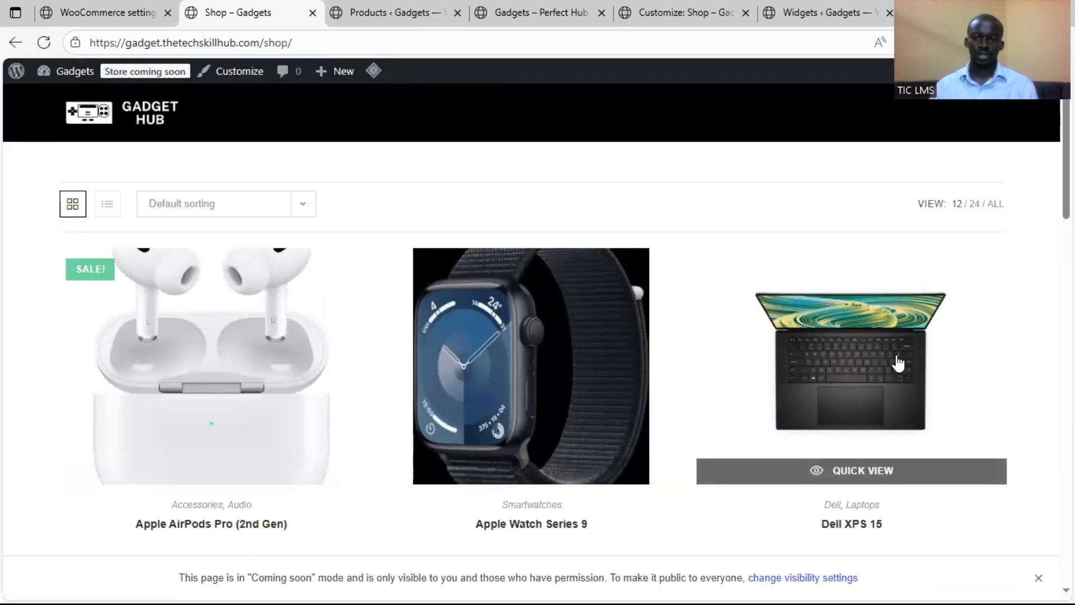
Review the refreshed shop page's full-width product grid, including sale badges, prices and cart buttons
{"action": "scroll", "coordinate": [460, 415], "scroll_direction": "down", "scroll_amount": 8}
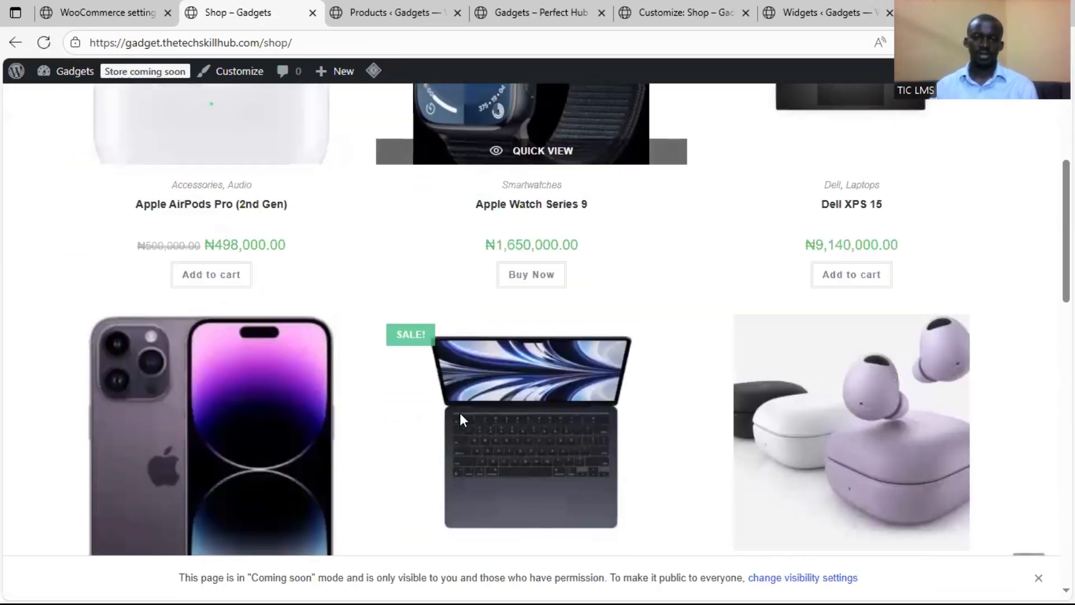
{"action": "scroll", "coordinate": [459, 412], "scroll_direction": "down", "scroll_amount": 5}
{"action": "scroll", "coordinate": [455, 411], "scroll_direction": "up", "scroll_amount": 13}
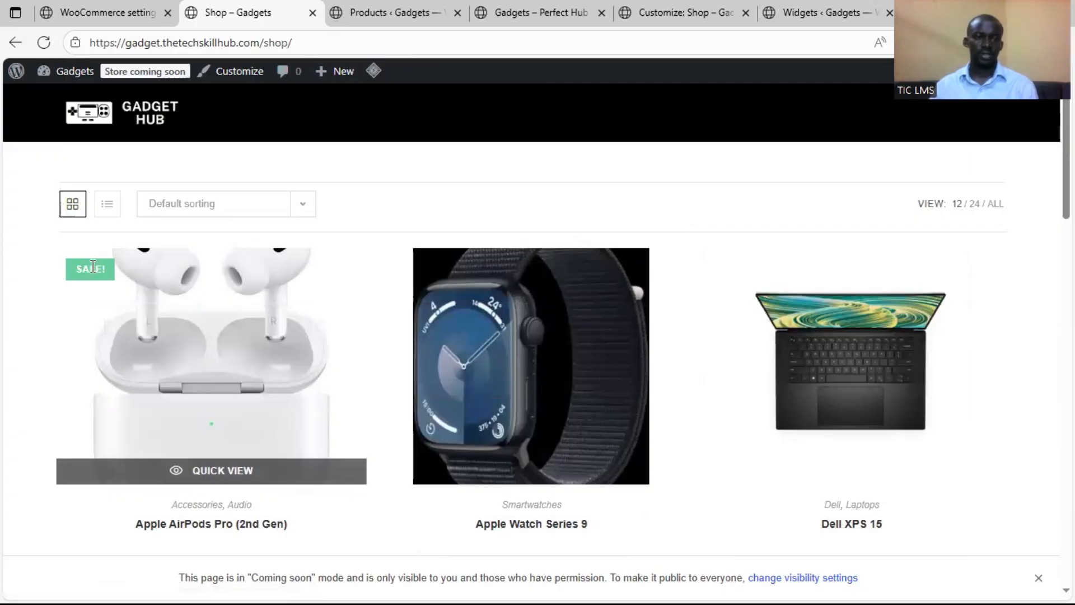
{"action": "scroll", "coordinate": [136, 320], "scroll_direction": "down", "scroll_amount": 3}
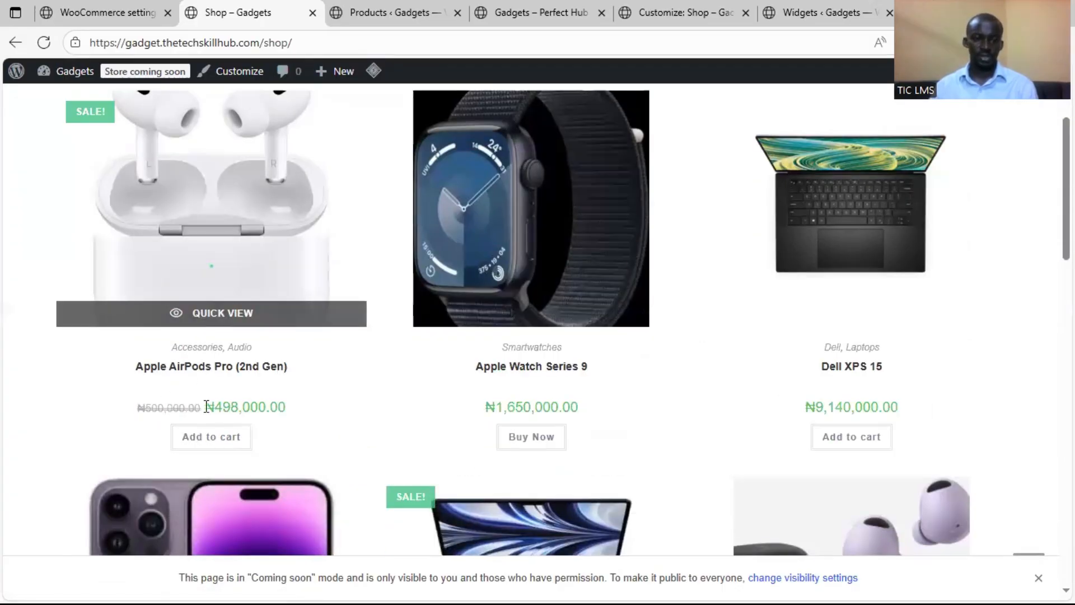
{"action": "scroll", "coordinate": [235, 372], "scroll_direction": "up", "scroll_amount": 3}
{"action": "scroll", "coordinate": [207, 314], "scroll_direction": "down", "scroll_amount": 4}
Open the Apple AirPods Pro (2nd Gen) product page and review its sidebar, summary, description and related products
{"action": "left_click", "coordinate": [202, 301]}
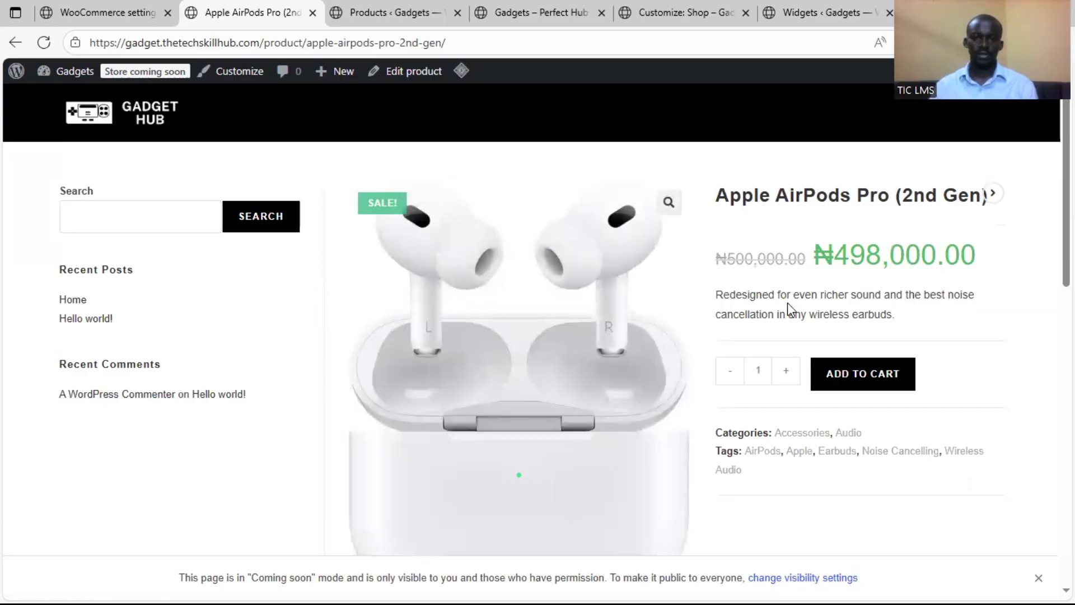
{"action": "scroll", "coordinate": [787, 303], "scroll_direction": "down", "scroll_amount": 5}
{"action": "scroll", "coordinate": [785, 398], "scroll_direction": "down", "scroll_amount": 5}
{"action": "scroll", "coordinate": [784, 401], "scroll_direction": "up", "scroll_amount": 8}
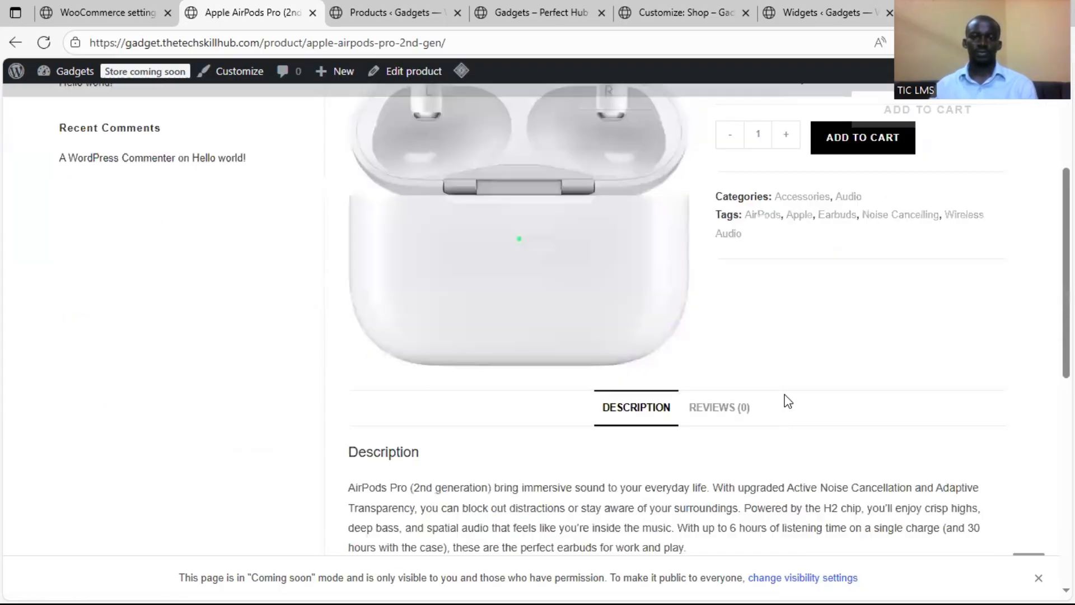
{"action": "scroll", "coordinate": [782, 402], "scroll_direction": "down", "scroll_amount": 5}
{"action": "scroll", "coordinate": [783, 409], "scroll_direction": "down", "scroll_amount": 6}
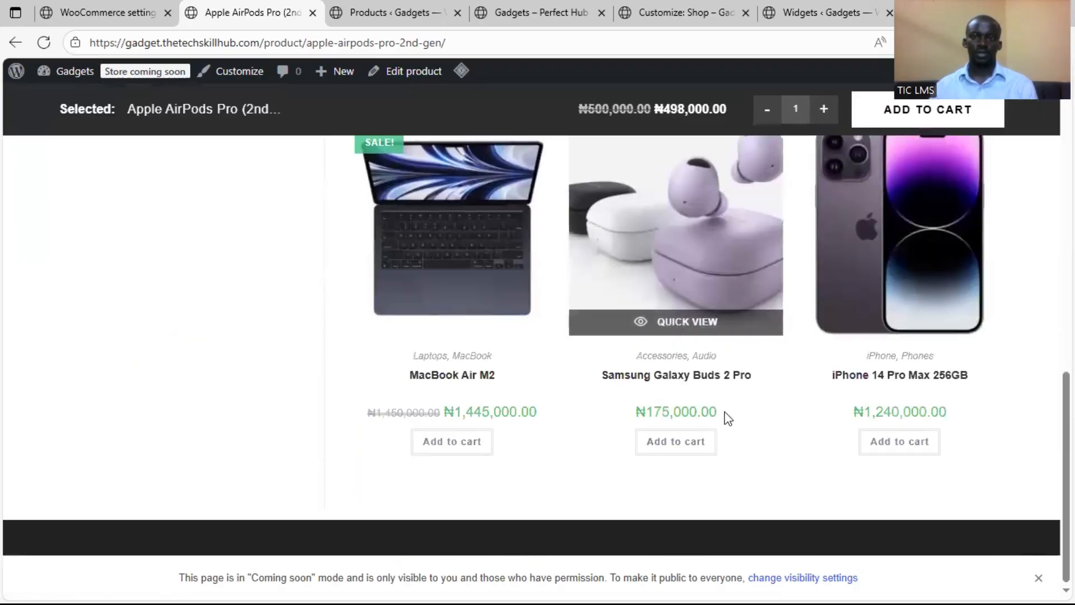
{"action": "scroll", "coordinate": [751, 411], "scroll_direction": "up", "scroll_amount": 12}
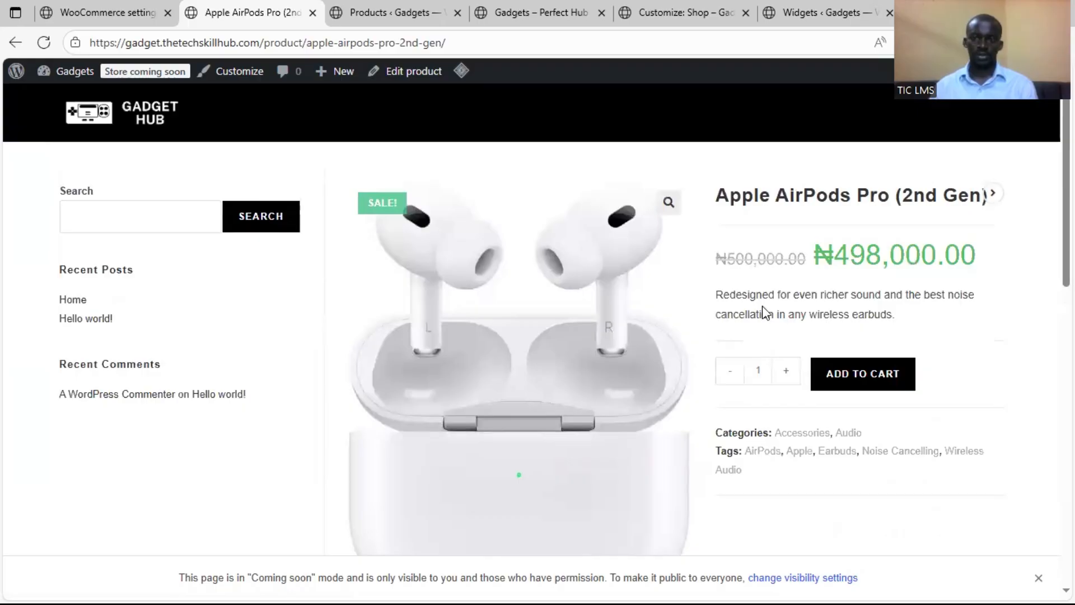
Return to the shop customizer, leave the Archives settings and open the WooCommerce Single Product settings
{"action": "left_click", "coordinate": [676, 13]}
{"action": "left_click", "coordinate": [787, 3]}
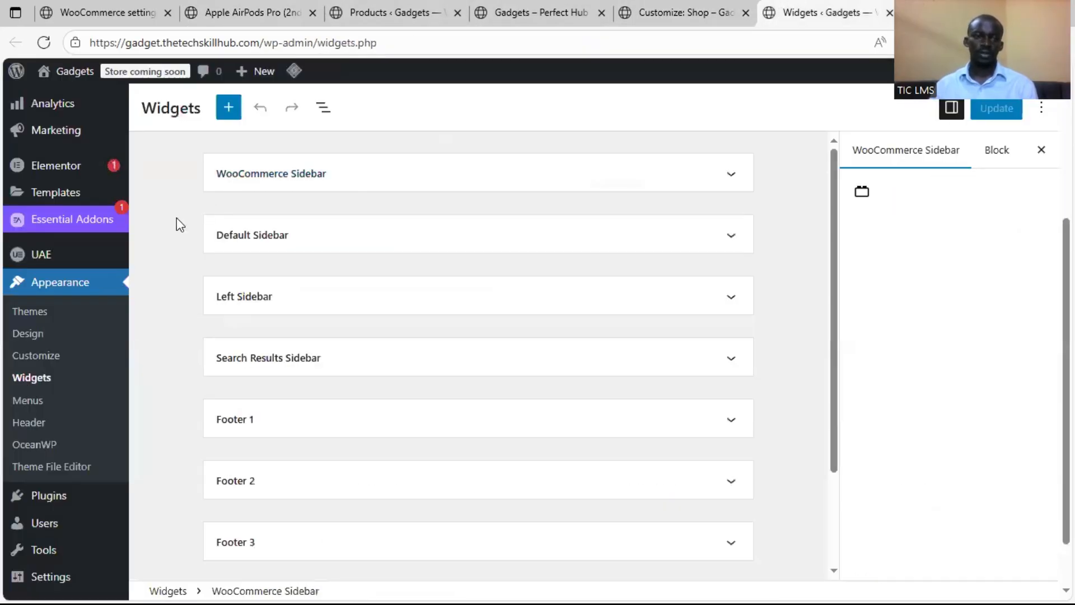
{"action": "left_click", "coordinate": [650, 7]}
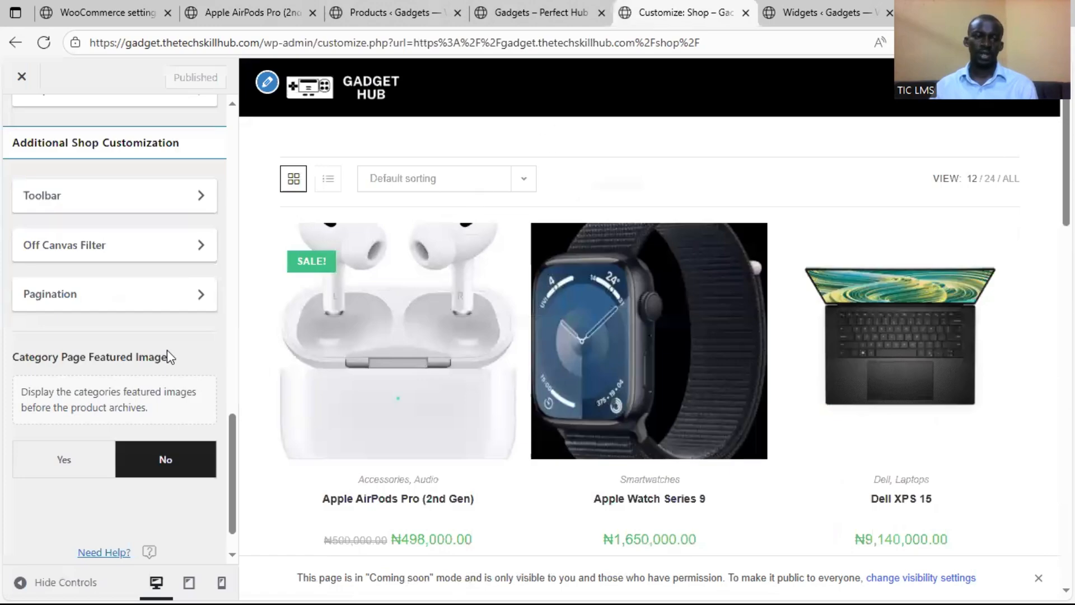
{"action": "scroll", "coordinate": [134, 360], "scroll_direction": "up", "scroll_amount": 1}
{"action": "scroll", "coordinate": [135, 348], "scroll_direction": "up", "scroll_amount": 10}
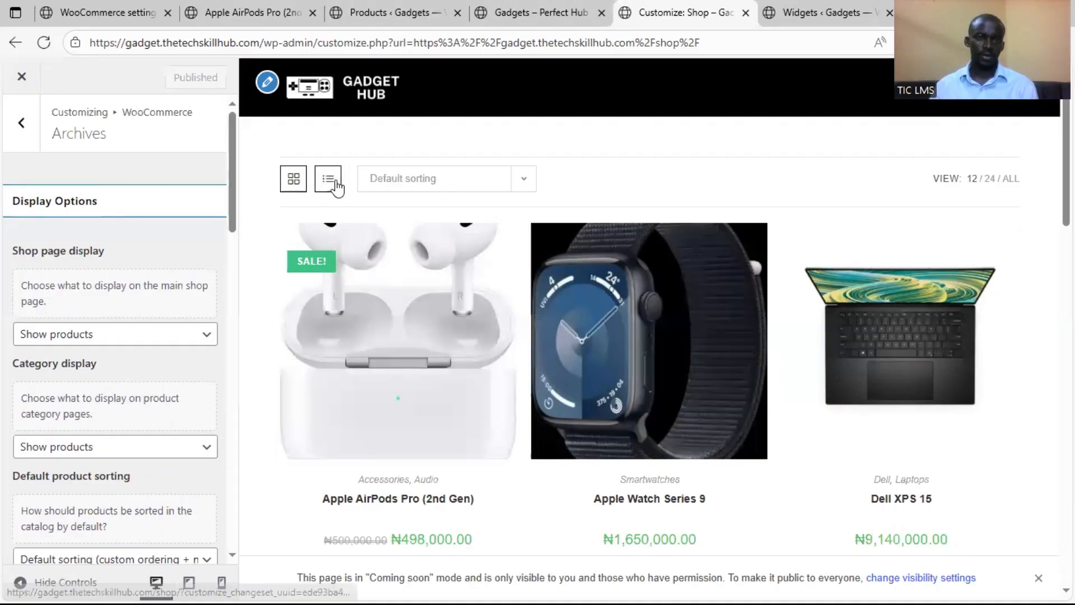
{"action": "left_click", "coordinate": [21, 122]}
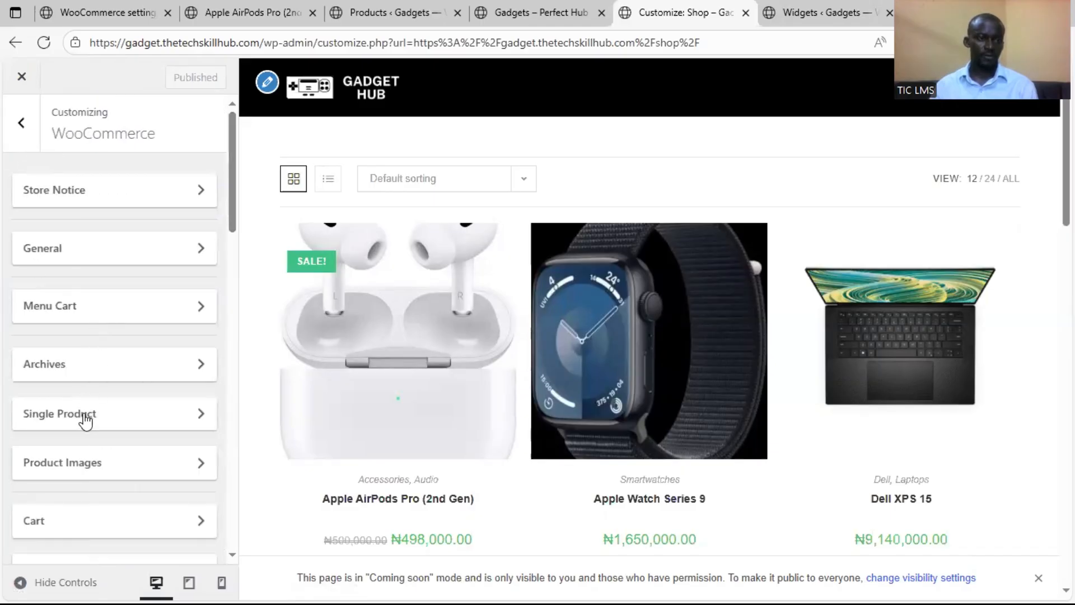
{"action": "left_click", "coordinate": [115, 424]}
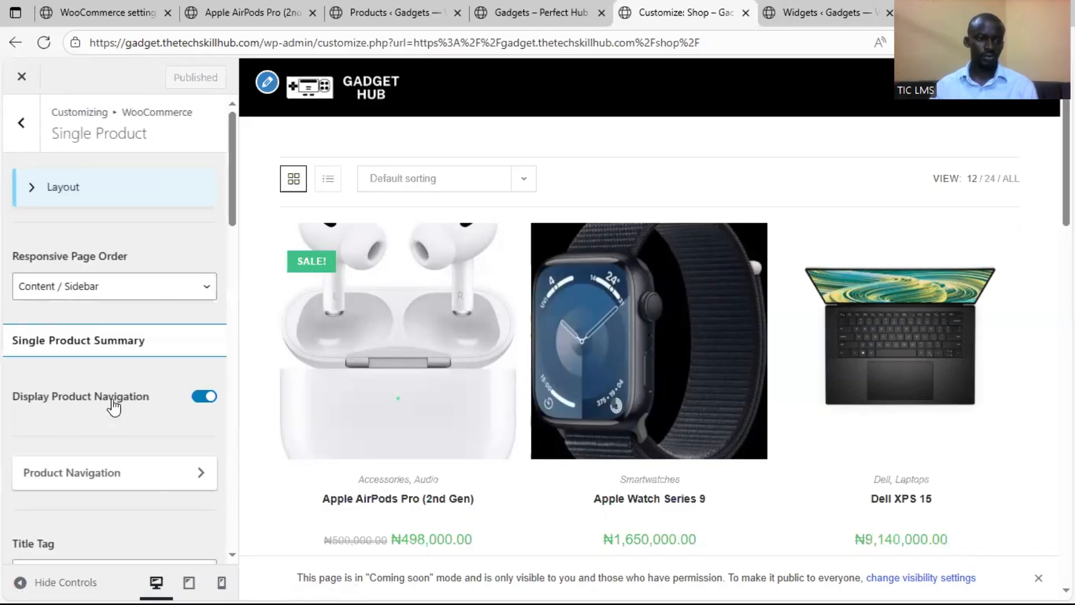
Check the Responsive Page Order choices for single products without selecting a different one
{"action": "left_click", "coordinate": [140, 296]}
{"action": "left_click", "coordinate": [140, 297]}
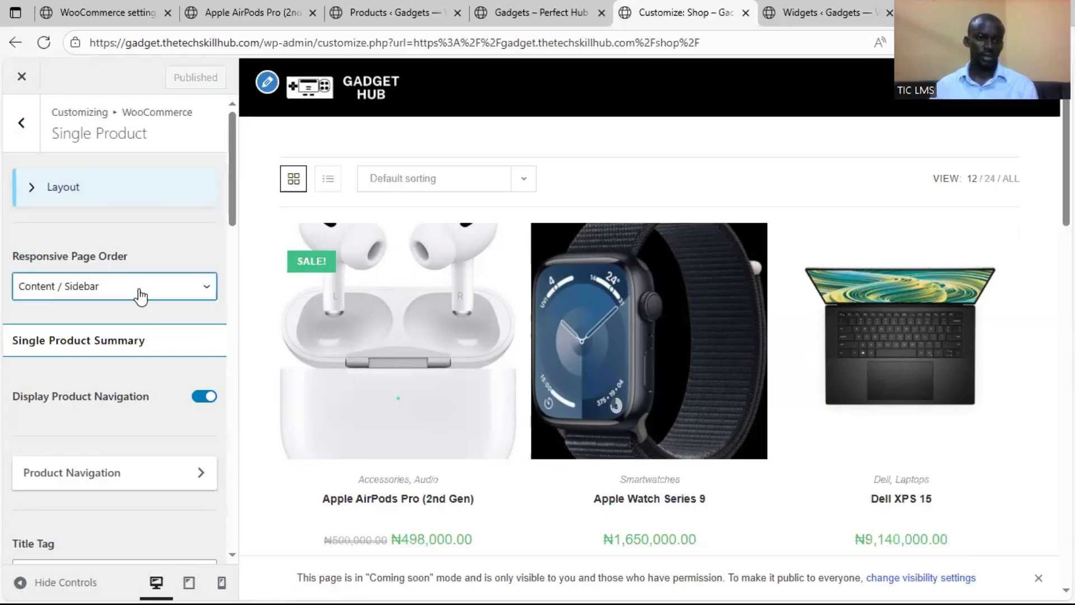
{"action": "left_click", "coordinate": [141, 296]}
{"action": "left_click", "coordinate": [141, 296]}
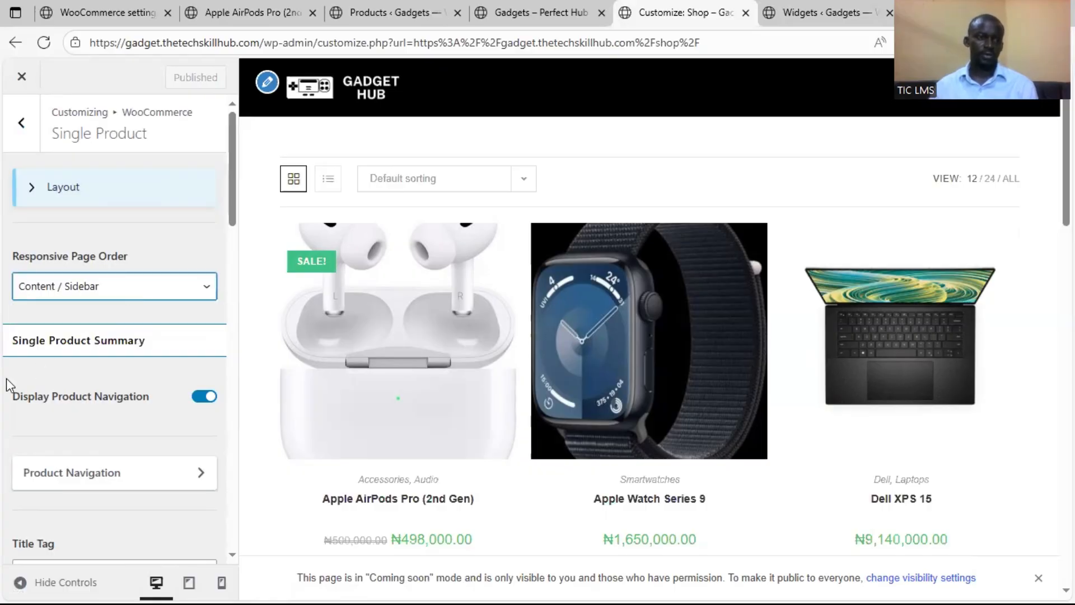
Check the Product Navigation border radius and color settings for single products, and return to the Single Product settings
{"action": "scroll", "coordinate": [44, 372], "scroll_direction": "down", "scroll_amount": 3}
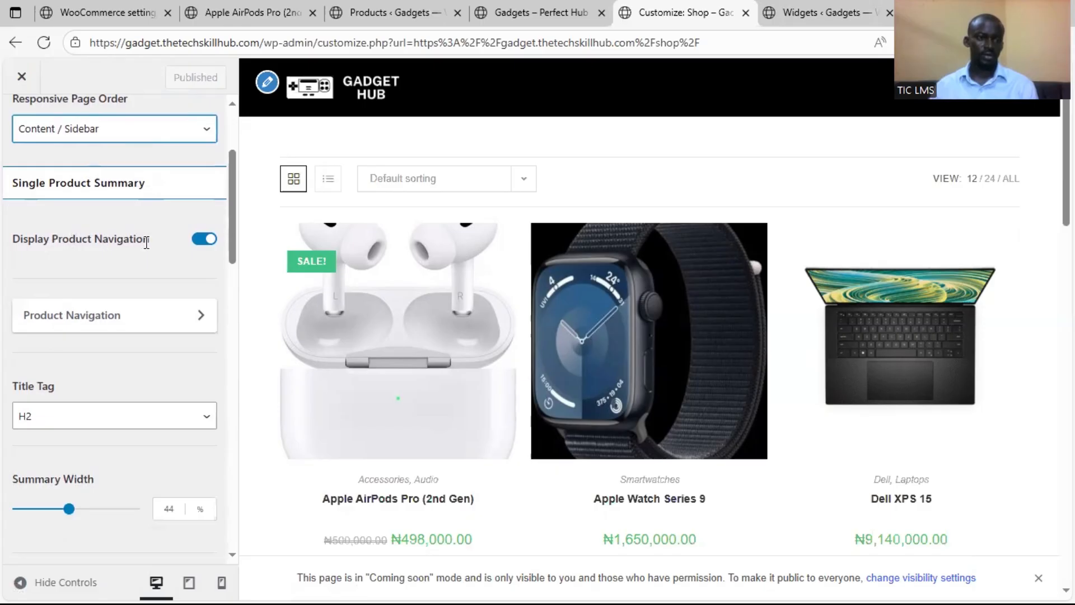
{"action": "left_click", "coordinate": [140, 316]}
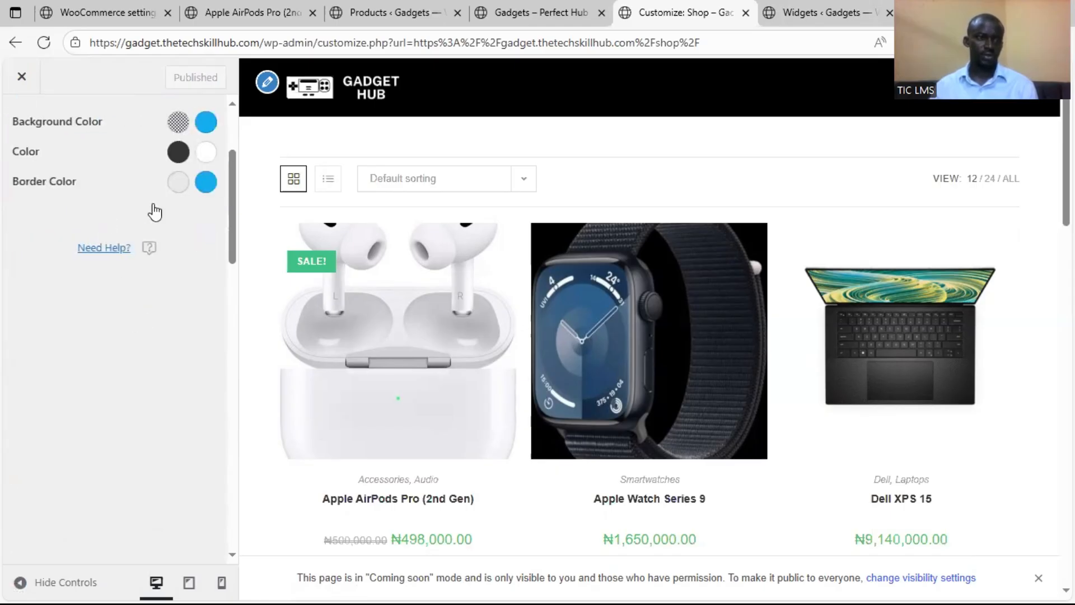
{"action": "scroll", "coordinate": [48, 145], "scroll_direction": "up", "scroll_amount": 3}
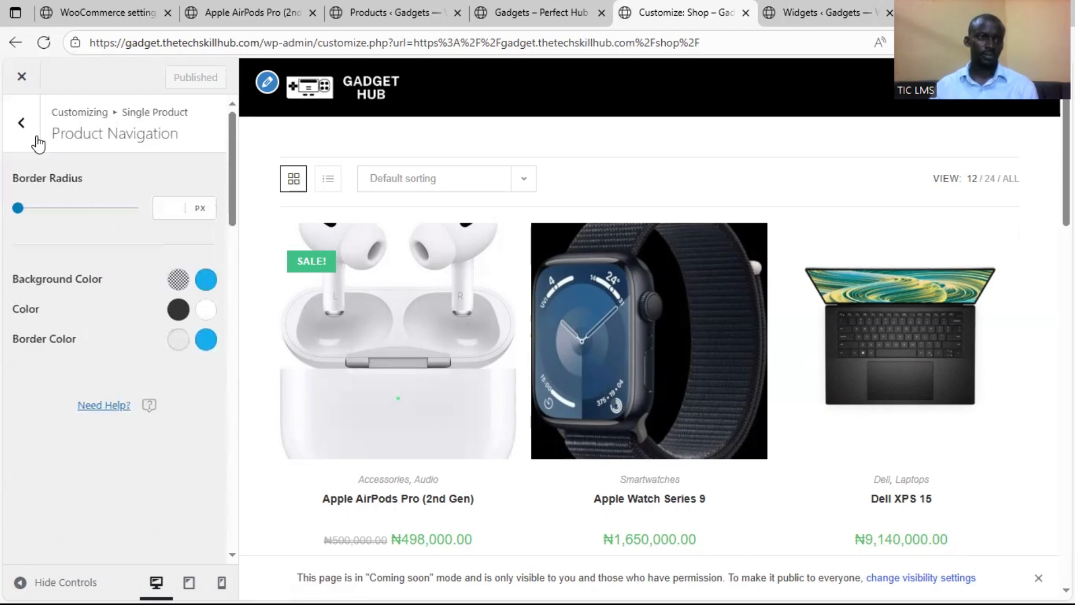
{"action": "left_click", "coordinate": [35, 137]}
Examine the remaining Single Product settings, covering title tag, summary width, thumbnails layout and add-to-cart options
{"action": "scroll", "coordinate": [58, 374], "scroll_direction": "down", "scroll_amount": 5}
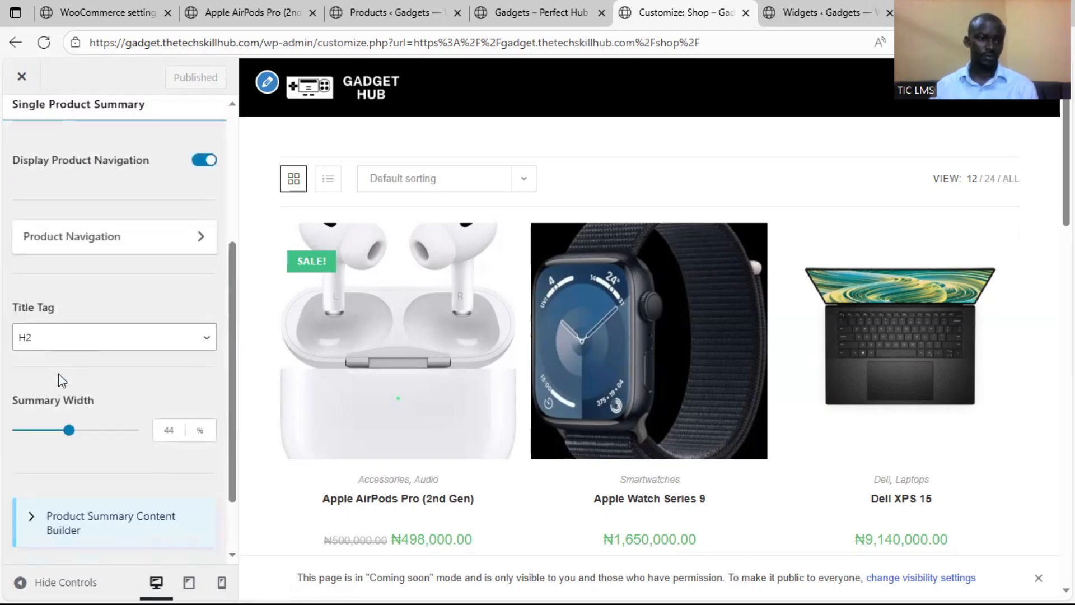
{"action": "scroll", "coordinate": [58, 374], "scroll_direction": "down", "scroll_amount": 2}
{"action": "scroll", "coordinate": [100, 457], "scroll_direction": "up", "scroll_amount": 5}
{"action": "scroll", "coordinate": [149, 473], "scroll_direction": "down", "scroll_amount": 10}
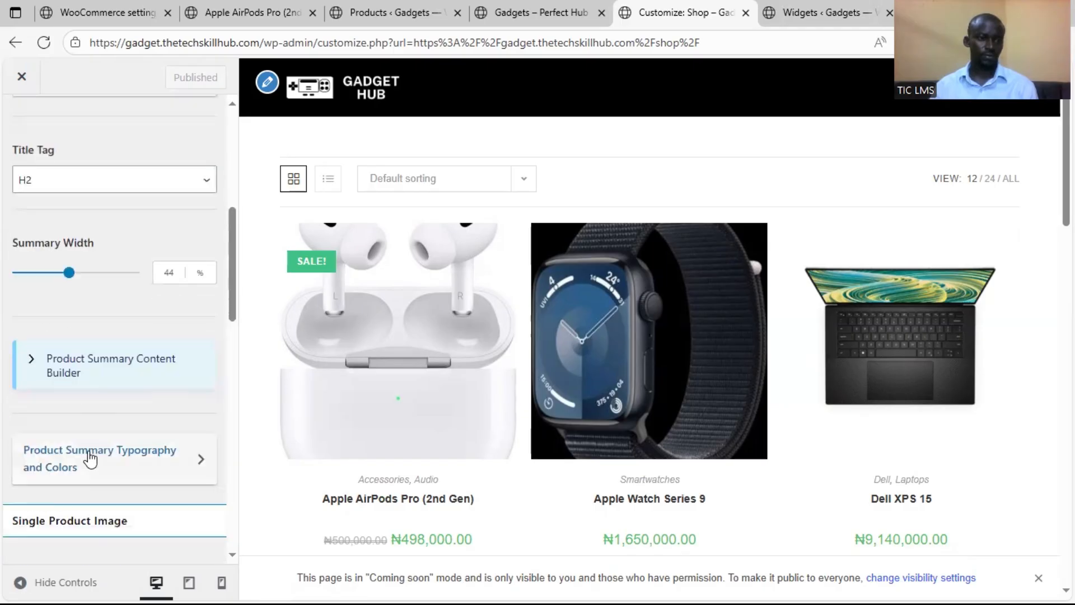
{"action": "scroll", "coordinate": [84, 444], "scroll_direction": "down", "scroll_amount": 10}
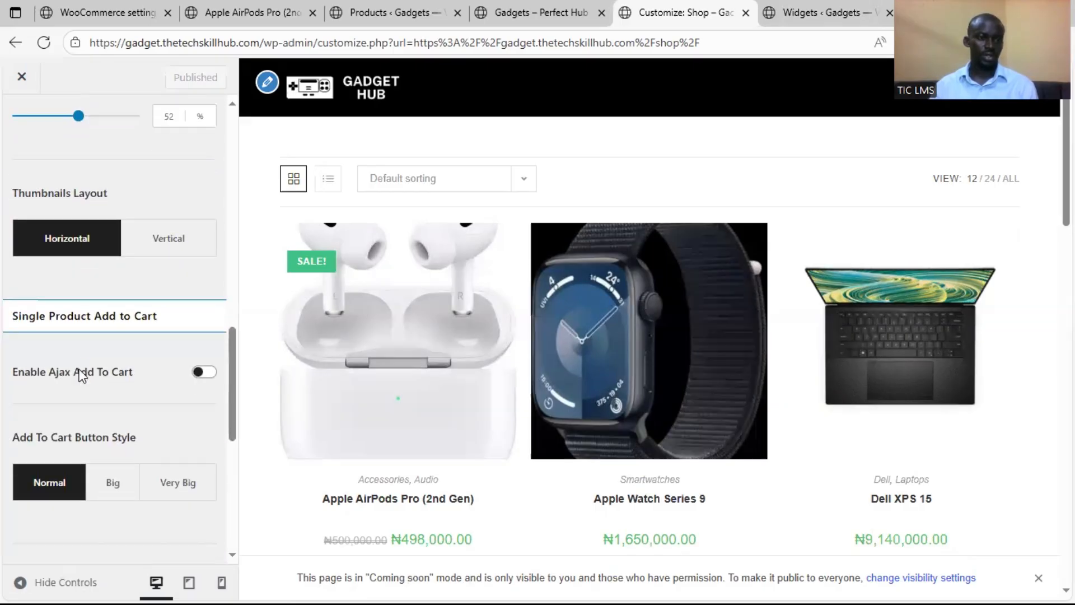
{"action": "scroll", "coordinate": [82, 375], "scroll_direction": "down", "scroll_amount": 2}
{"action": "scroll", "coordinate": [83, 374], "scroll_direction": "up", "scroll_amount": 12}
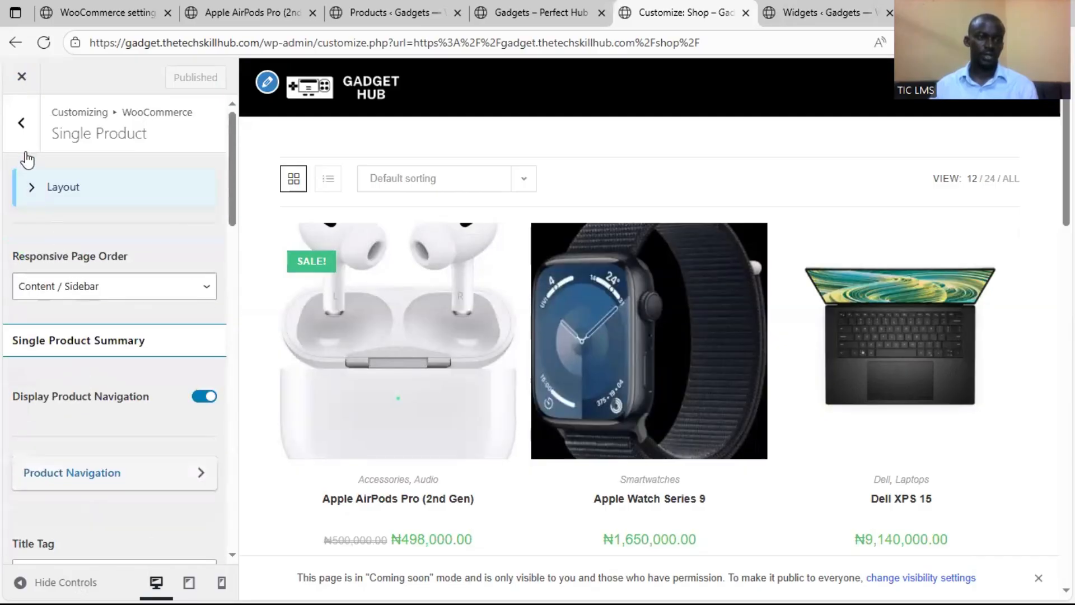
Enable the site-wide WooCommerce store notice with its default demo store text and publish the change
{"action": "left_click", "coordinate": [22, 123]}
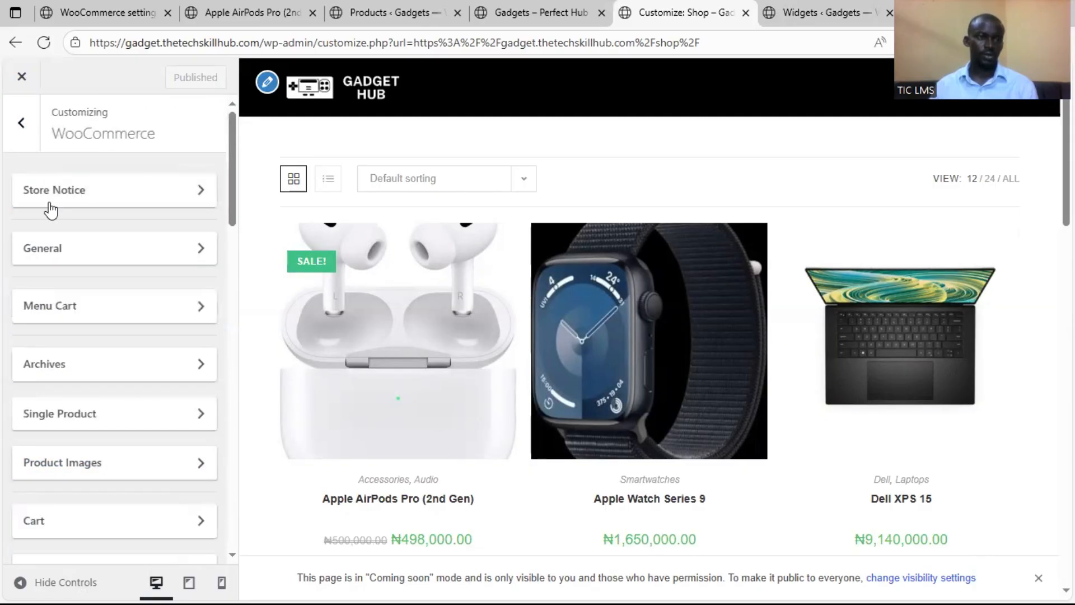
{"action": "left_click", "coordinate": [104, 201]}
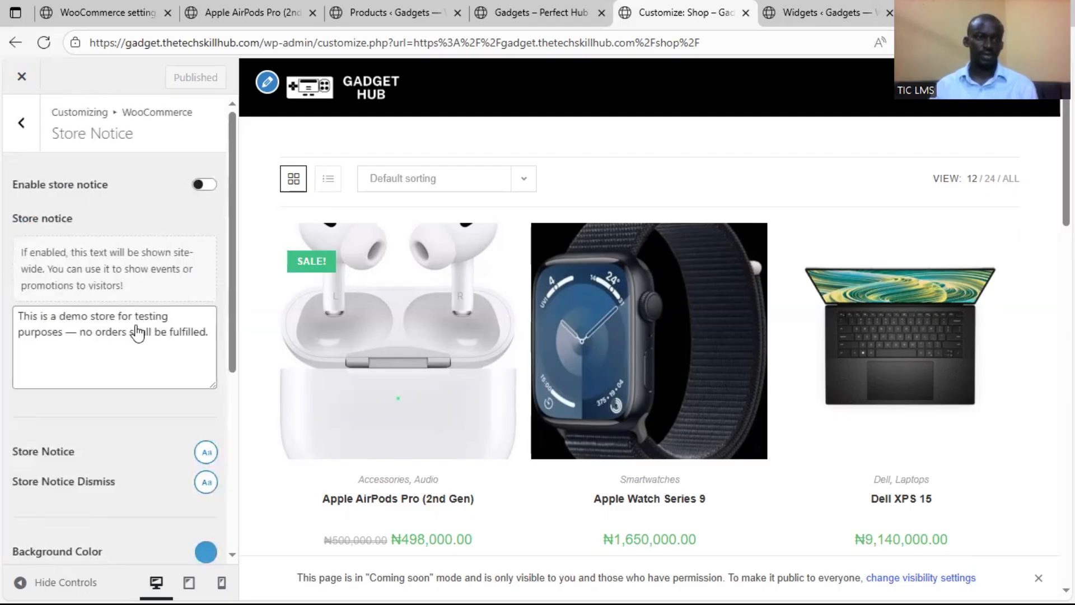
{"action": "left_click", "coordinate": [203, 185]}
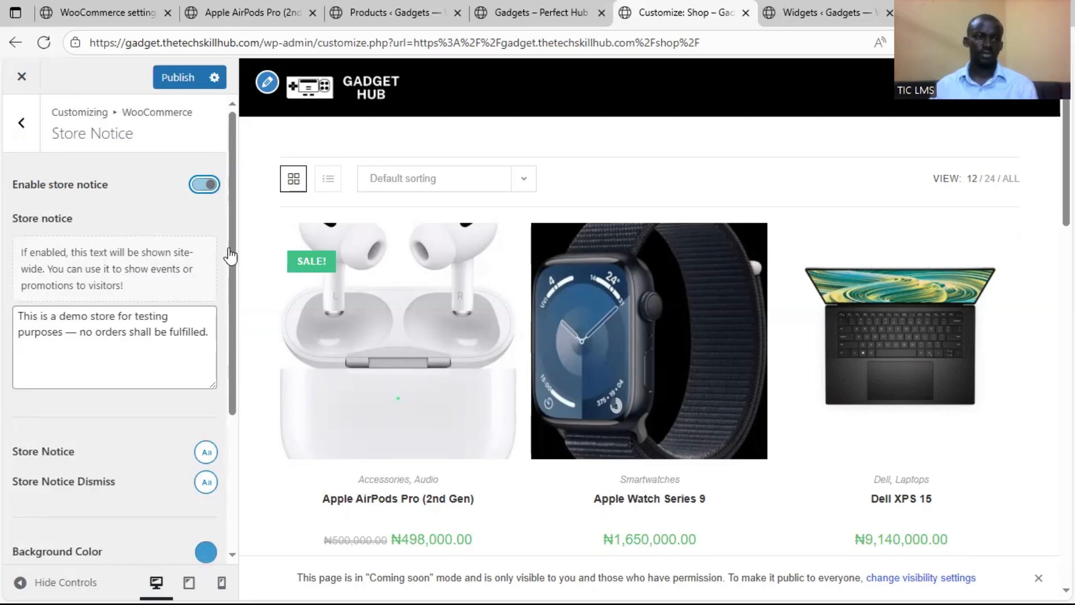
{"action": "left_click", "coordinate": [188, 79]}
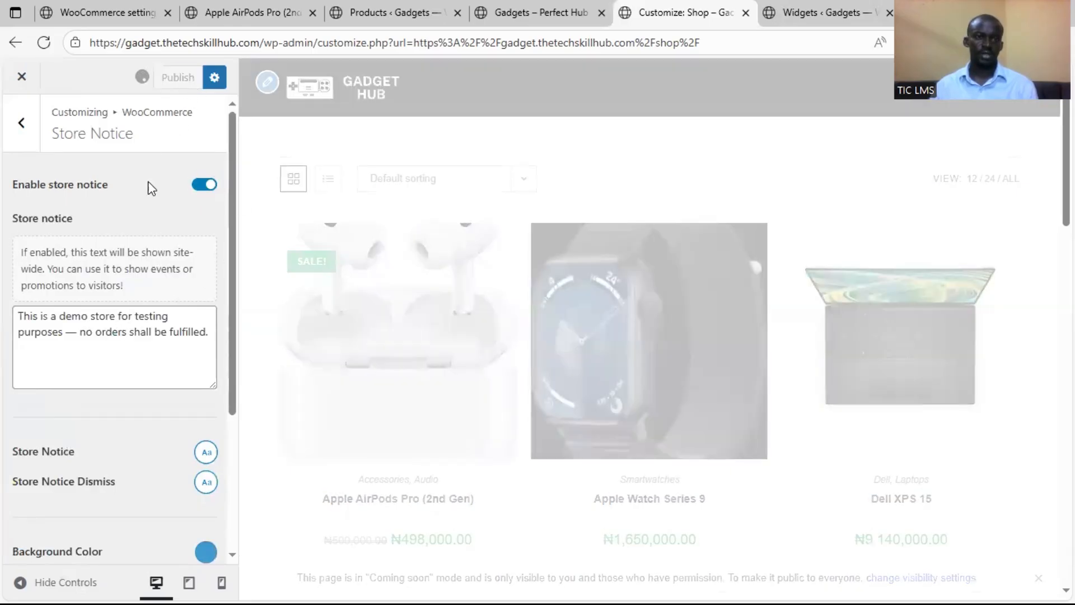
Purge the site cache from the Apple AirPods Pro (2nd Gen) product page and check the page for the store notice
{"action": "left_click", "coordinate": [235, 14]}
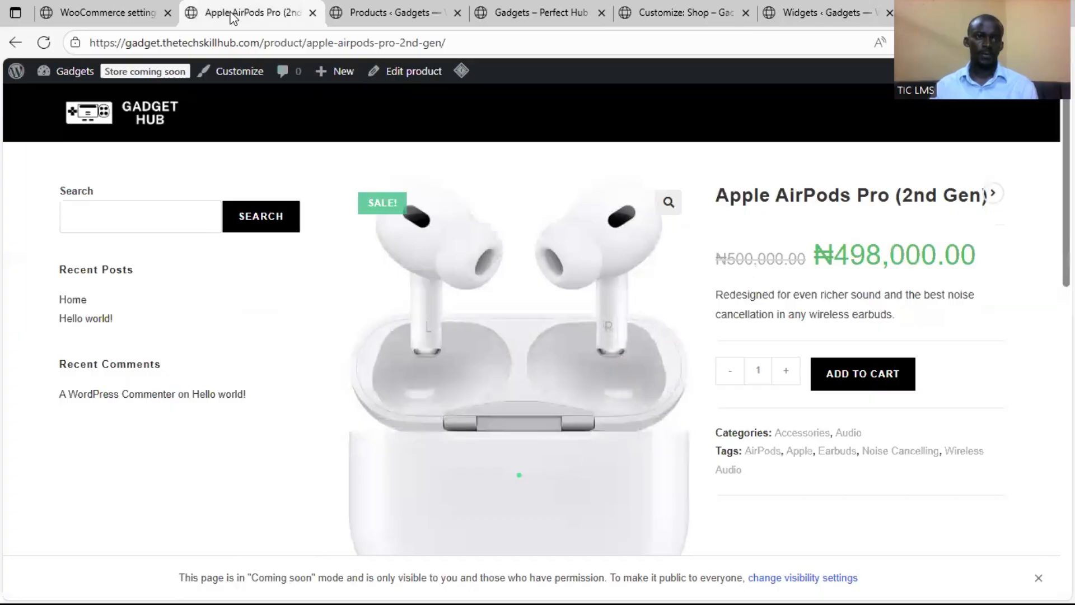
{"action": "left_click", "coordinate": [44, 42]}
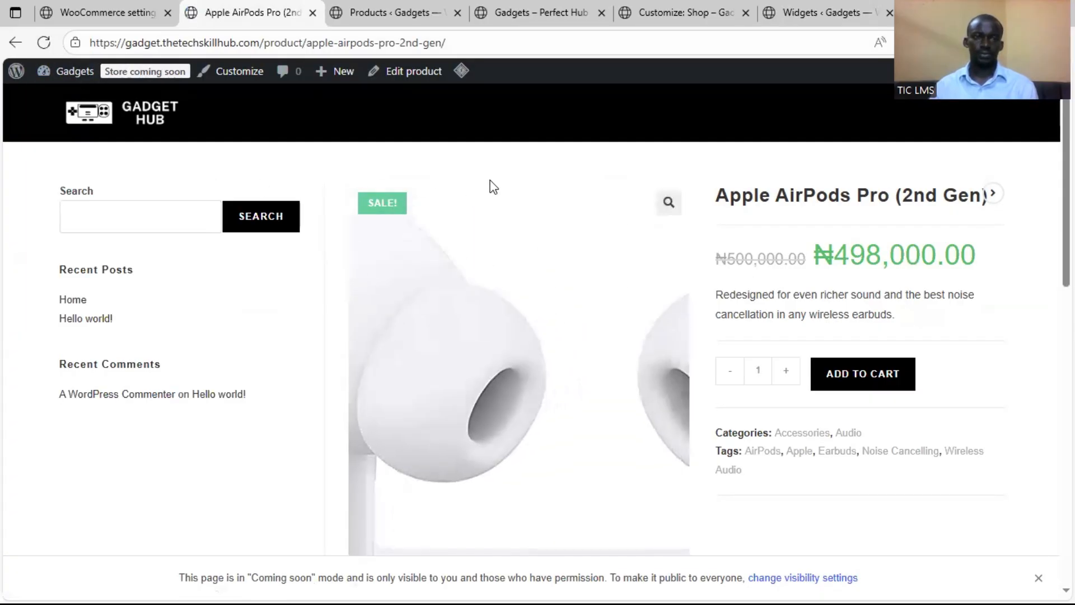
{"action": "mouse_move", "coordinate": [461, 72]}
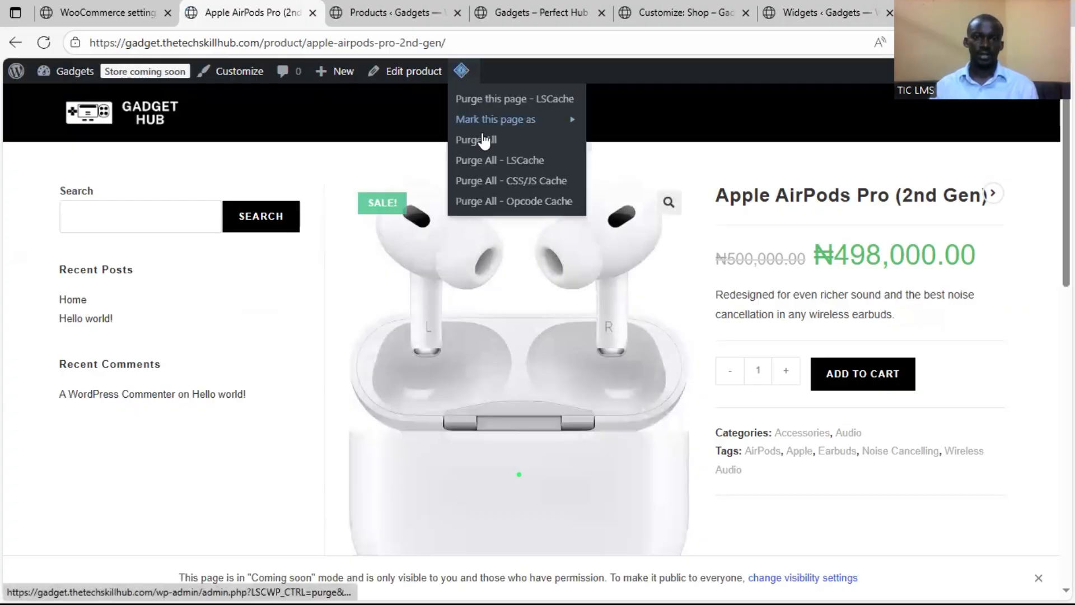
{"action": "left_click", "coordinate": [486, 152]}
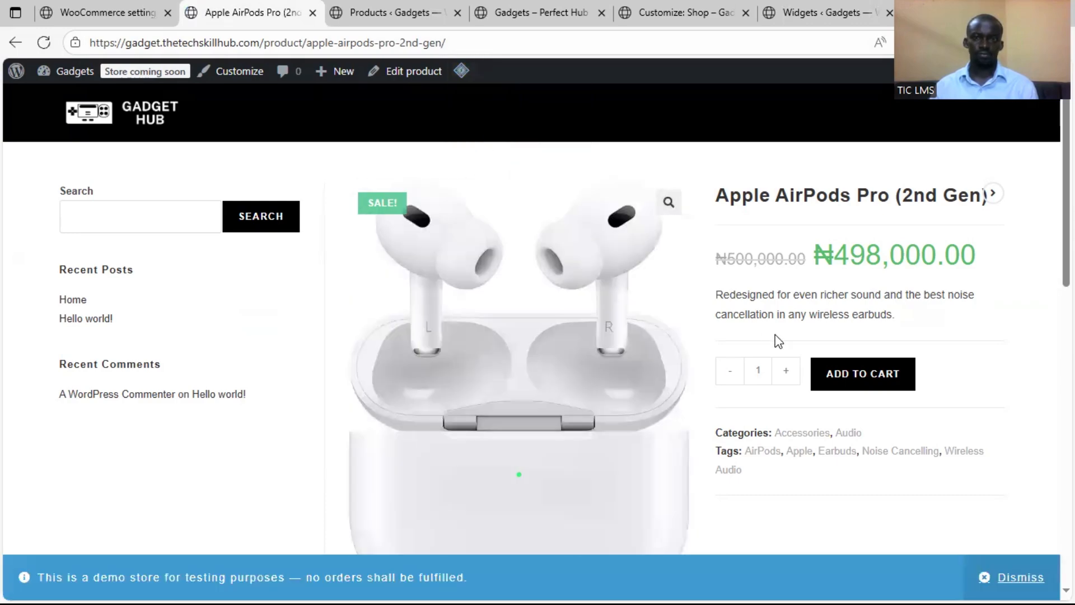
{"action": "scroll", "coordinate": [539, 270], "scroll_direction": "down", "scroll_amount": 1}
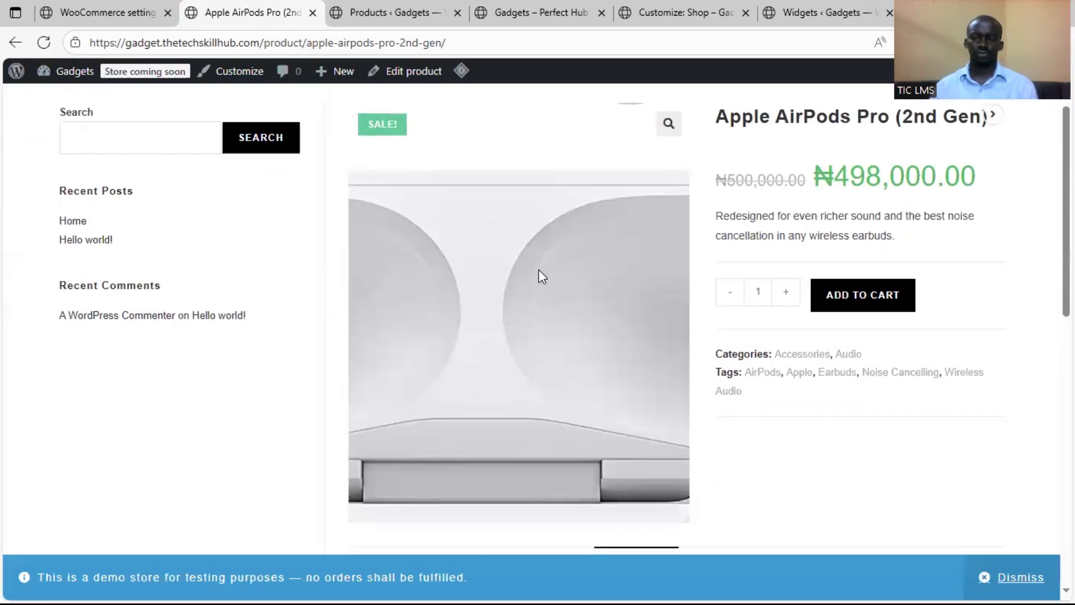
{"action": "scroll", "coordinate": [250, 451], "scroll_direction": "down", "scroll_amount": 2}
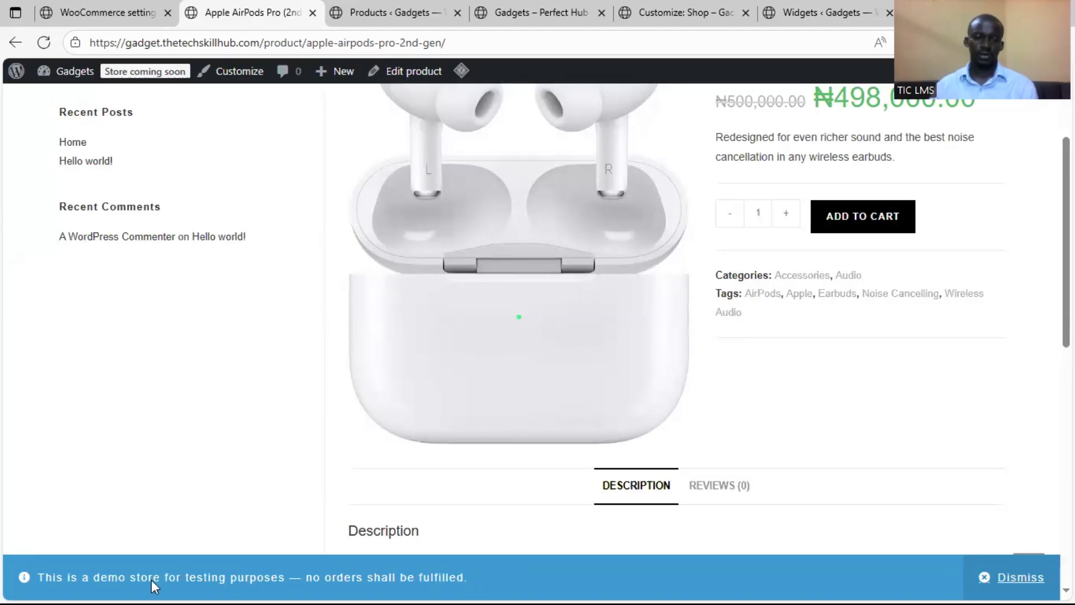
Return to the customizer's Store Notice settings and review the notice text, typography and color options
{"action": "left_click", "coordinate": [507, 10]}
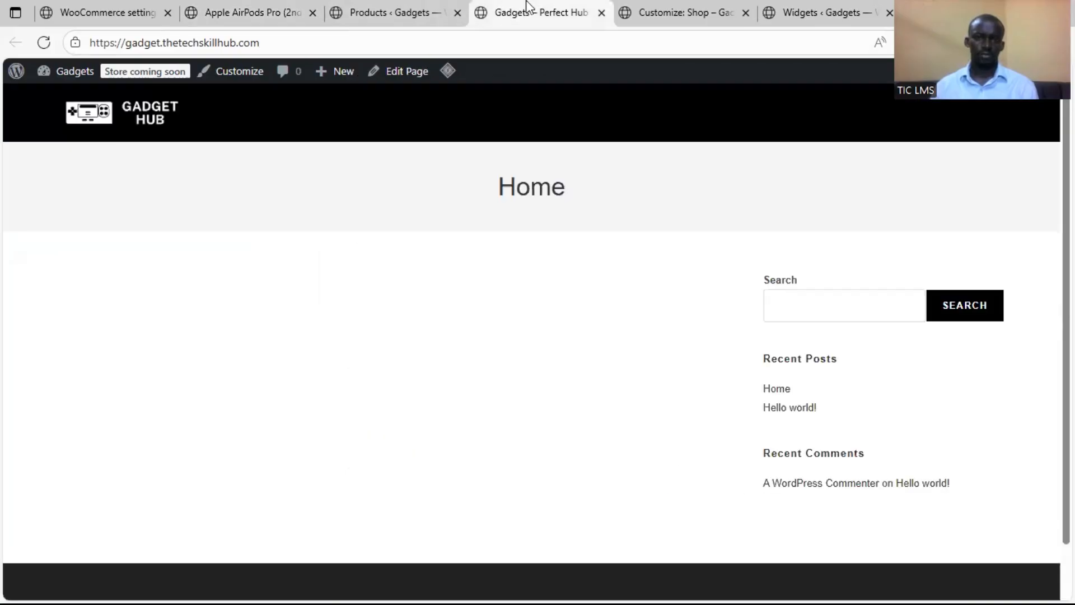
{"action": "left_click", "coordinate": [661, 10]}
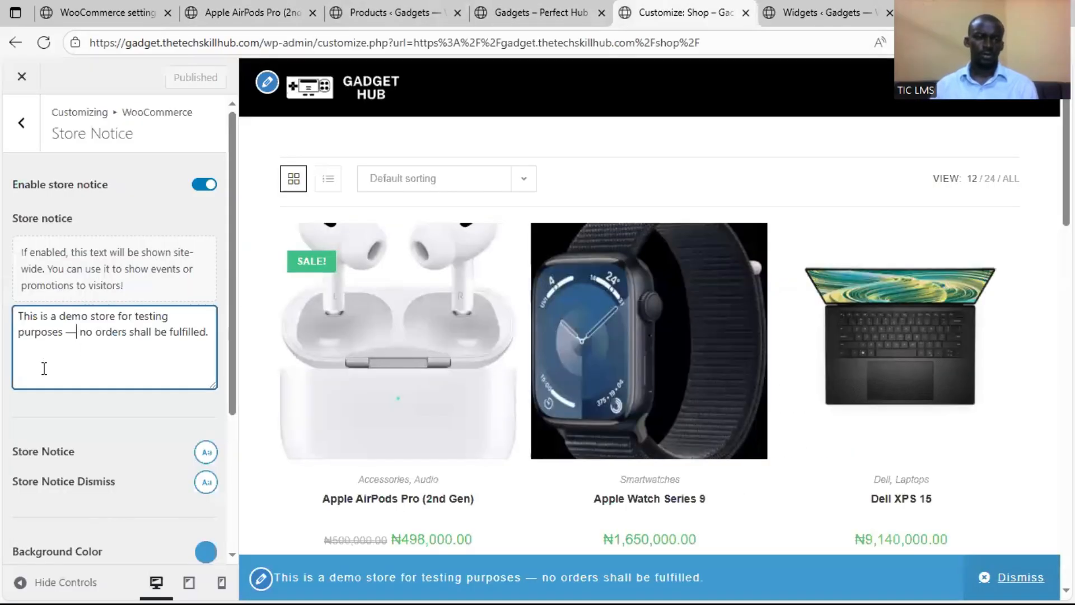
{"action": "scroll", "coordinate": [56, 434], "scroll_direction": "down", "scroll_amount": 4}
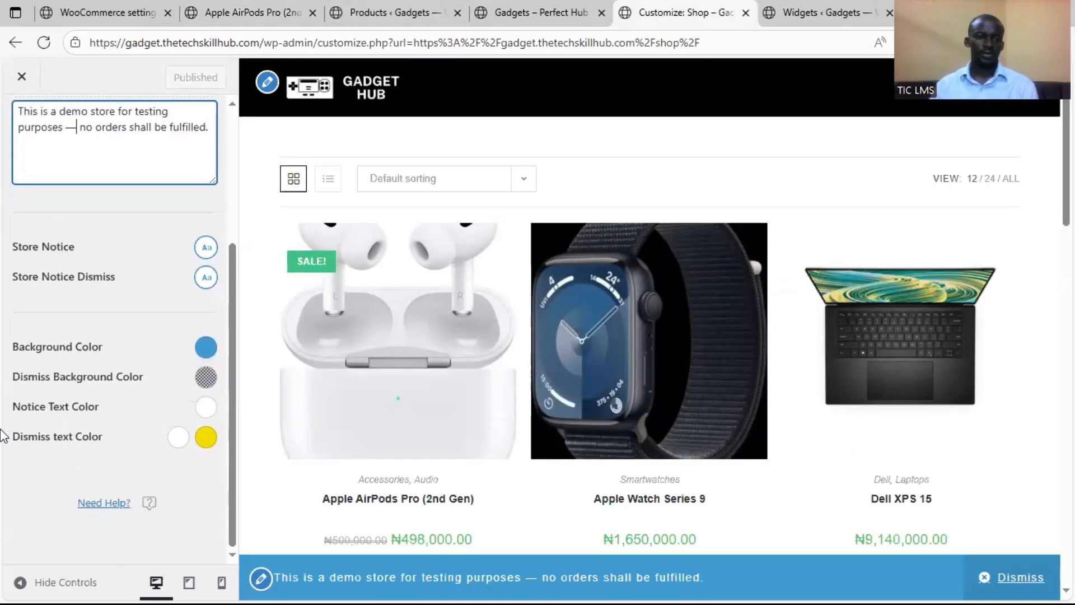
{"action": "scroll", "coordinate": [3, 436], "scroll_direction": "up", "scroll_amount": 4}
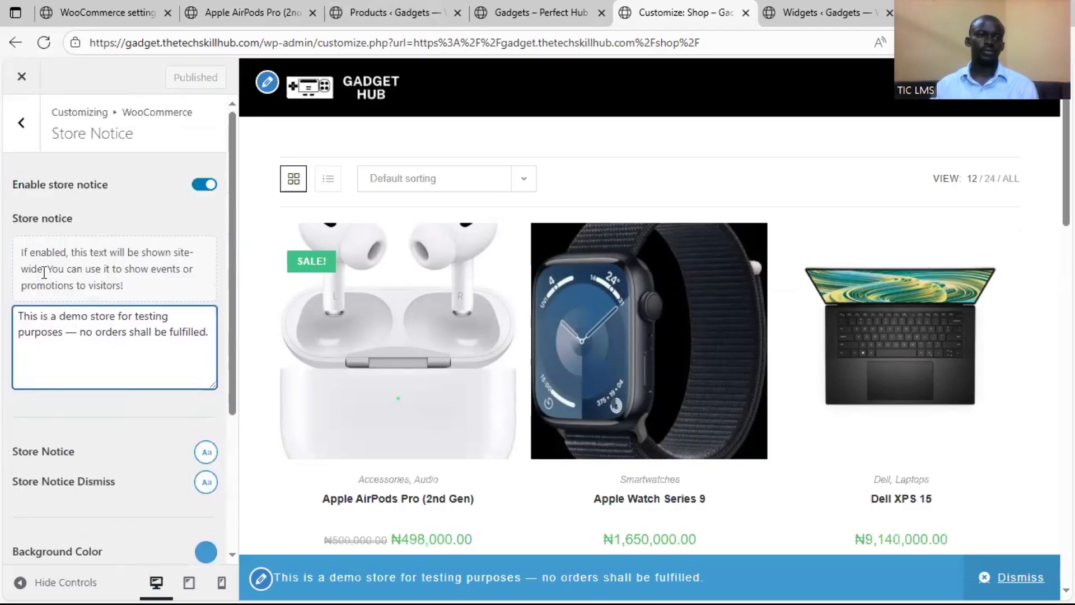
Dismiss the store notice on the AirPods product page, and reload the site's home page to check its layout
{"action": "left_click", "coordinate": [258, 17]}
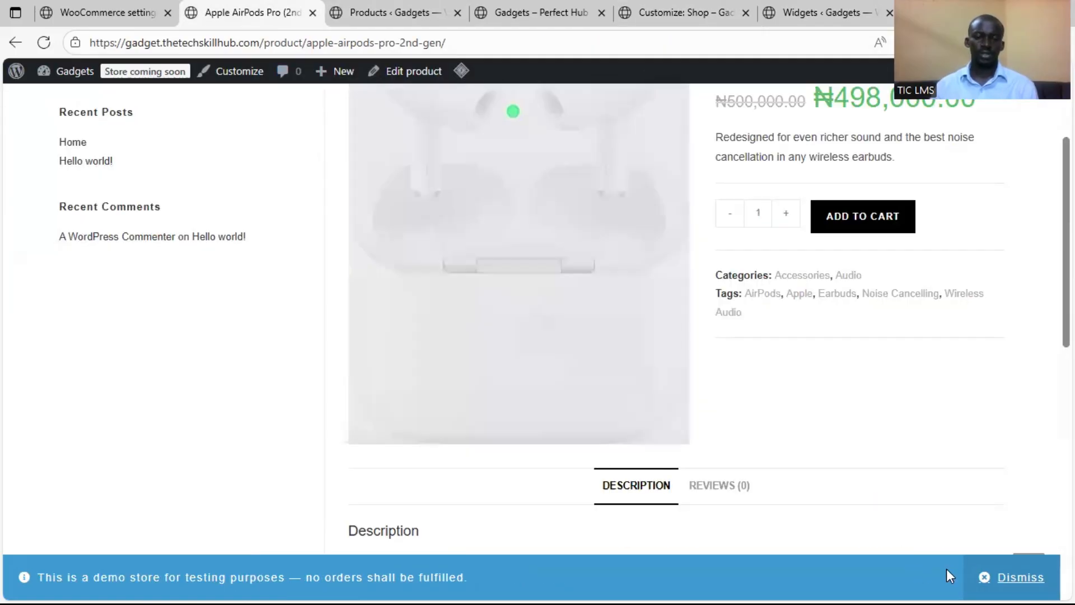
{"action": "left_click", "coordinate": [1020, 578]}
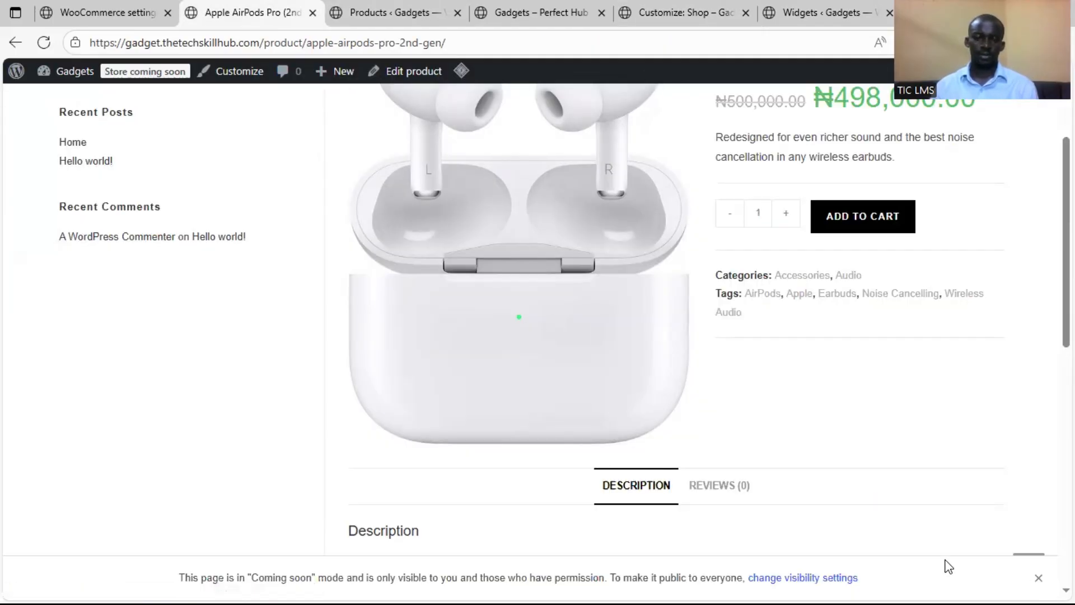
{"action": "scroll", "coordinate": [661, 537], "scroll_direction": "down", "scroll_amount": 3}
{"action": "left_click", "coordinate": [520, 13]}
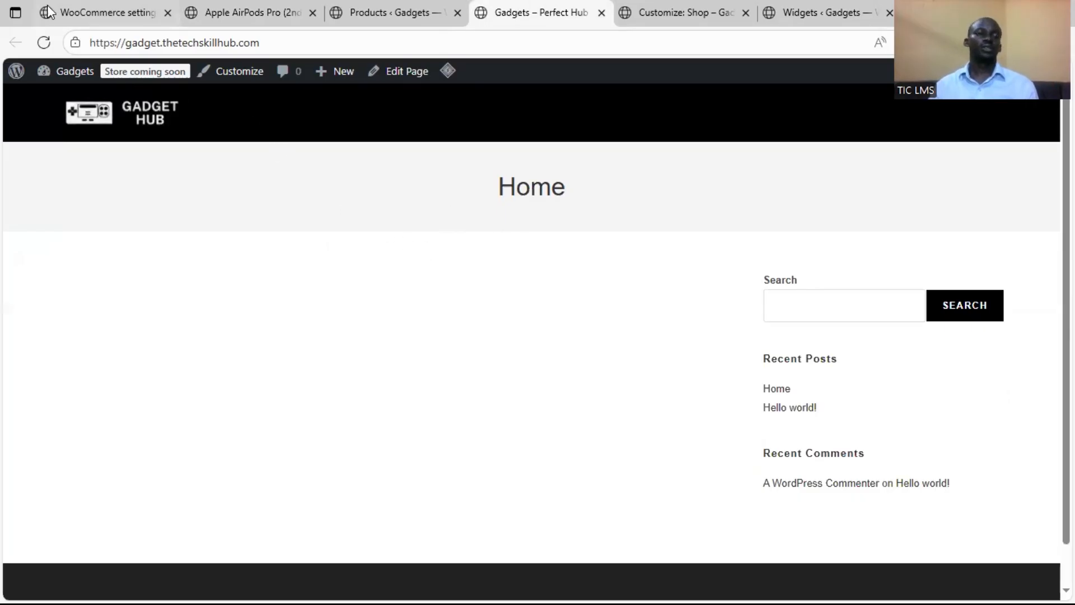
{"action": "left_click", "coordinate": [36, 48]}
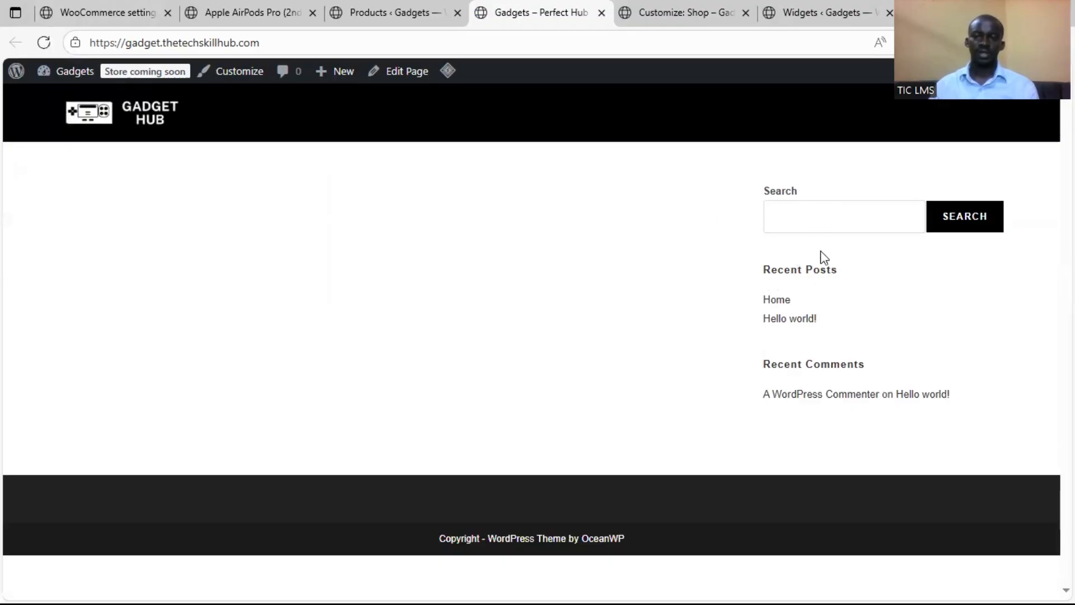
Set the Page Layout under the customizer's Pages & Special Pages settings to Full Width and publish the change
{"action": "left_click", "coordinate": [684, 13]}
{"action": "left_click", "coordinate": [21, 123]}
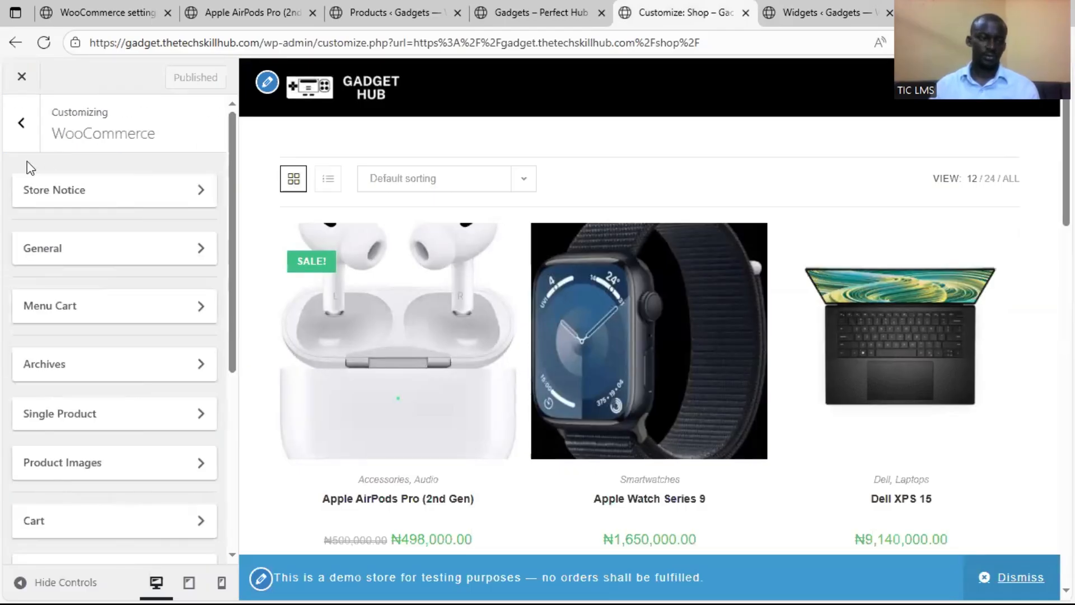
{"action": "left_click", "coordinate": [22, 147]}
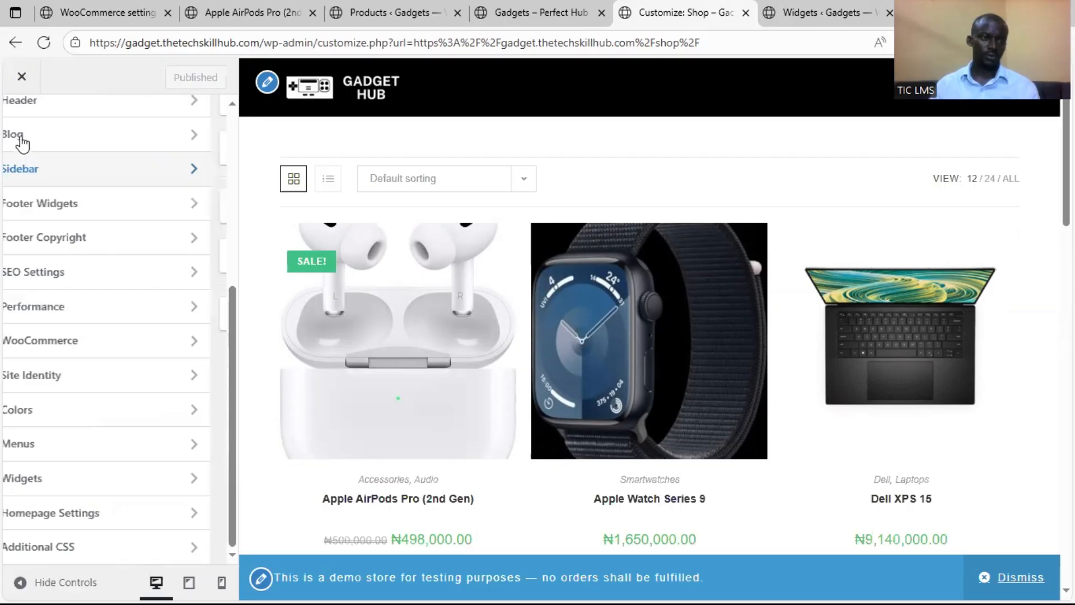
{"action": "scroll", "coordinate": [88, 296], "scroll_direction": "up", "scroll_amount": 5}
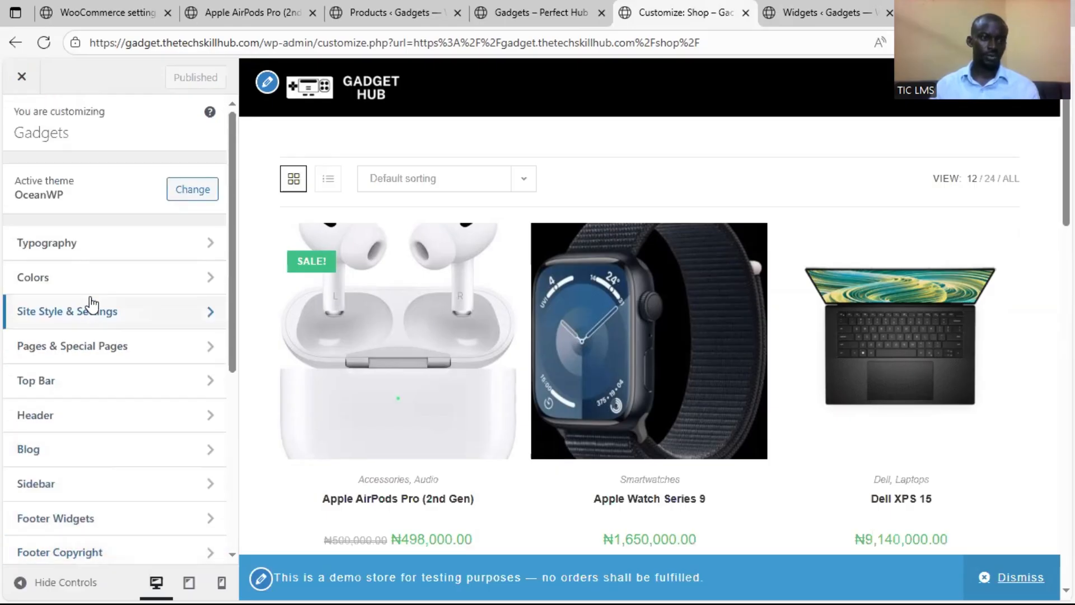
{"action": "scroll", "coordinate": [106, 407], "scroll_direction": "down", "scroll_amount": 5}
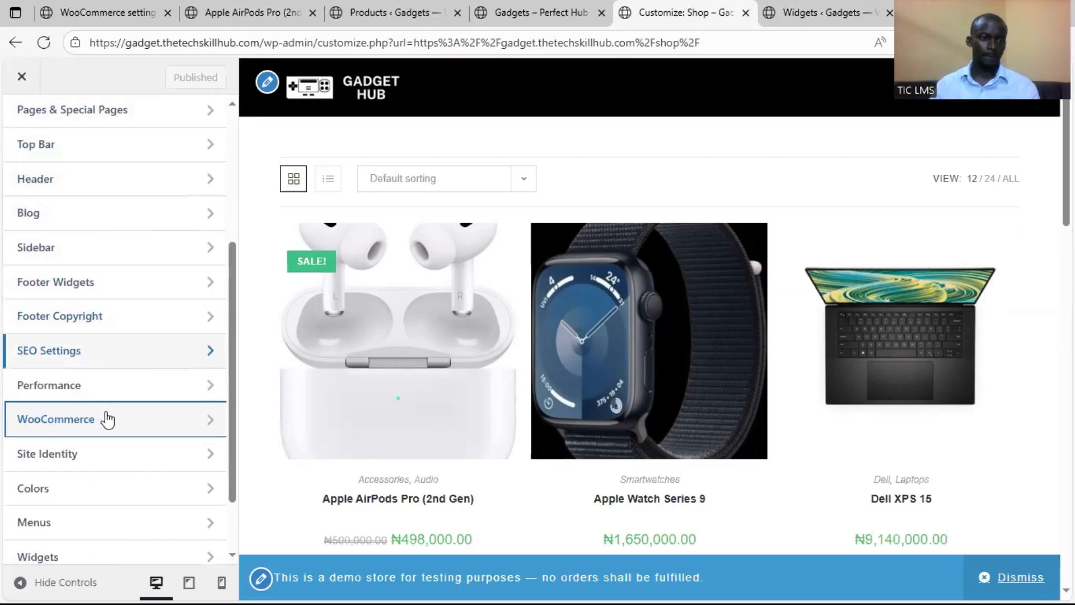
{"action": "scroll", "coordinate": [106, 387], "scroll_direction": "up", "scroll_amount": 4}
{"action": "left_click", "coordinate": [126, 352]}
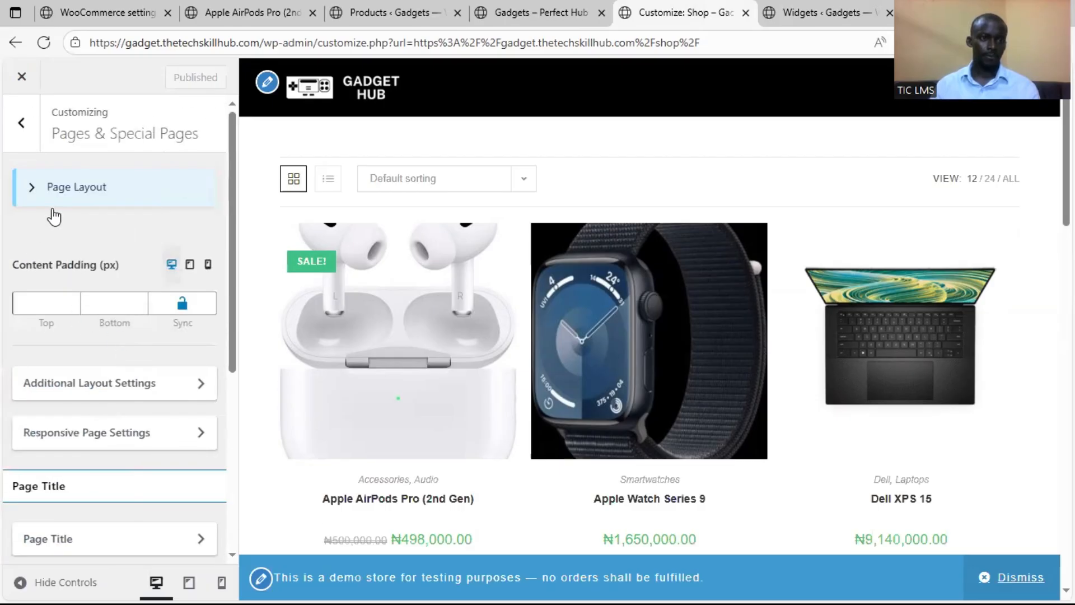
{"action": "left_click", "coordinate": [54, 198]}
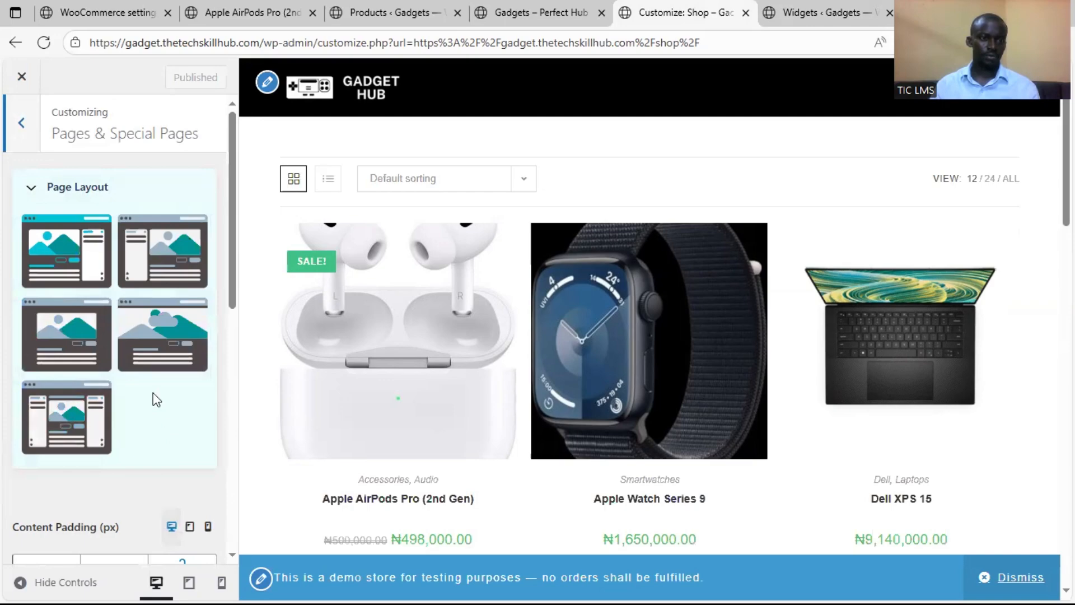
{"action": "left_click", "coordinate": [68, 325]}
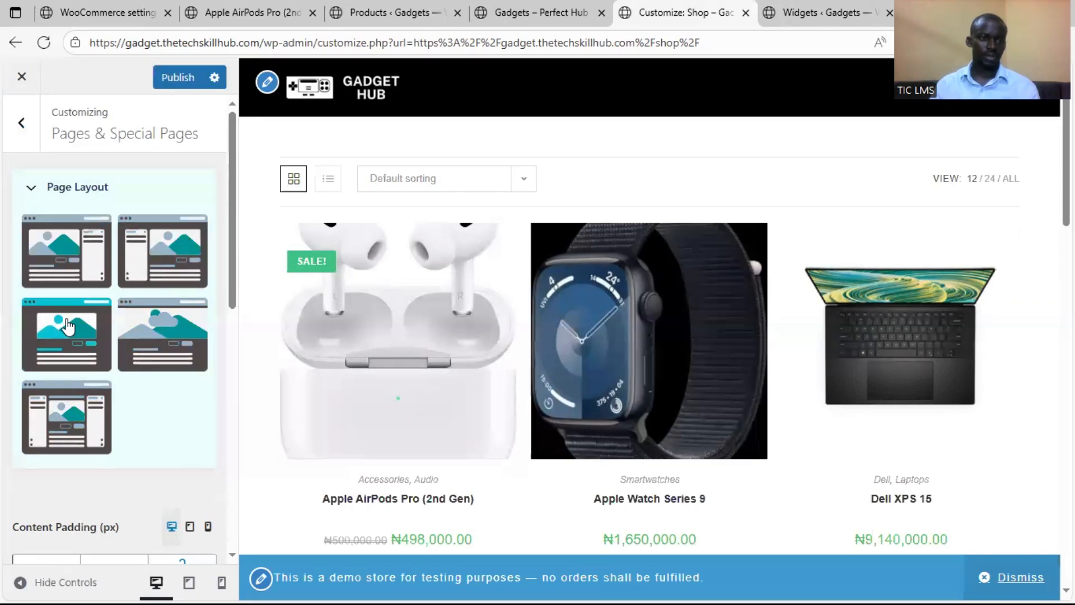
{"action": "left_click", "coordinate": [178, 78]}
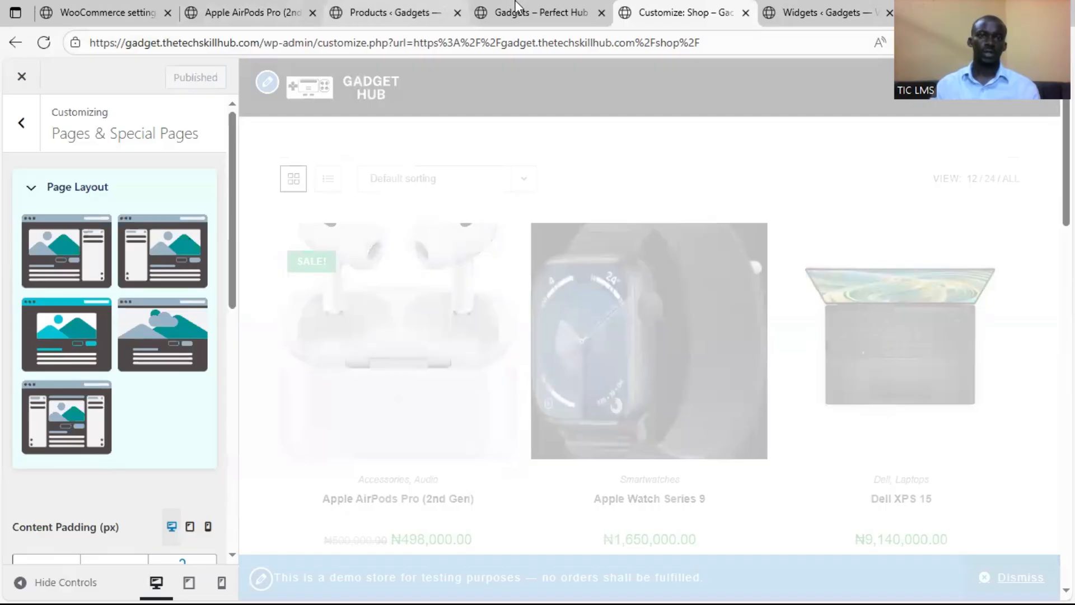
Reload the site's home page to check its layout and open the page for editing in Elementor
{"action": "left_click", "coordinate": [555, 12]}
{"action": "left_click", "coordinate": [149, 117]}
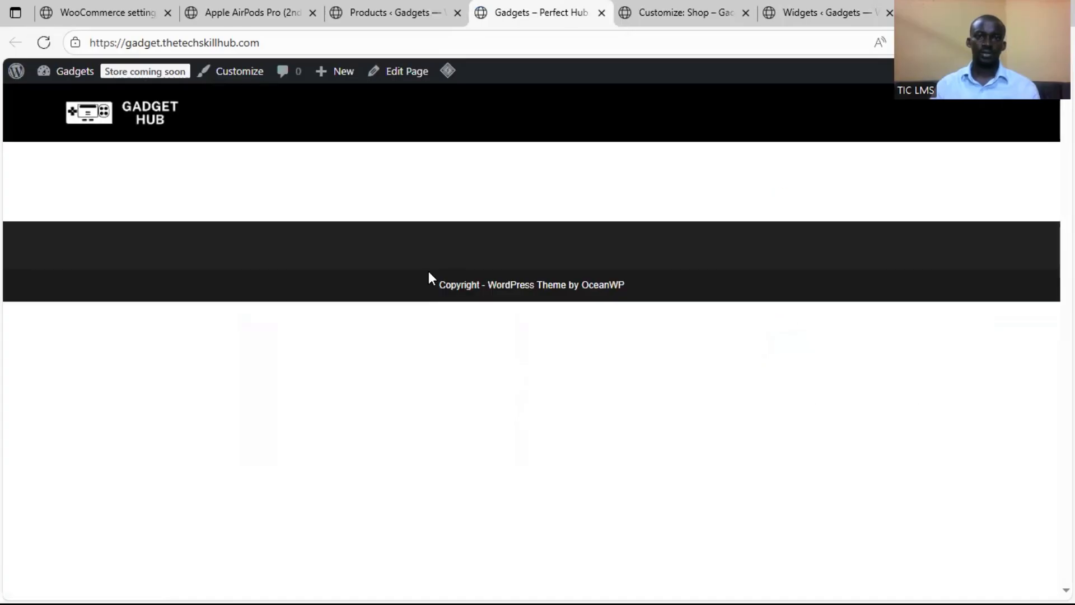
{"action": "left_click", "coordinate": [419, 75]}
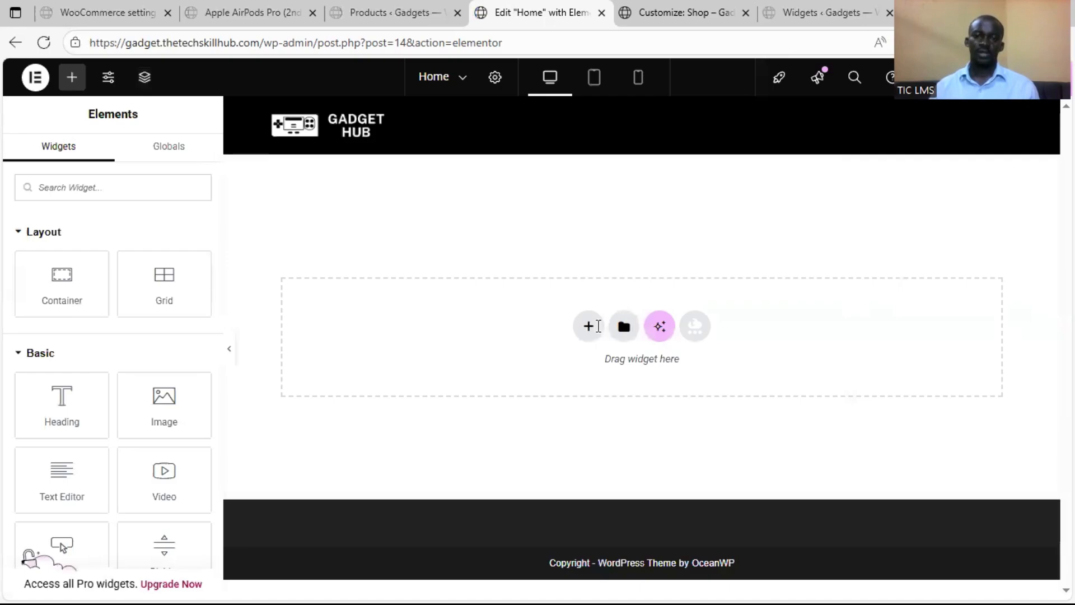
Add a Flexbox container with two equal columns to the empty home page
{"action": "left_click", "coordinate": [590, 326]}
{"action": "left_click", "coordinate": [582, 372]}
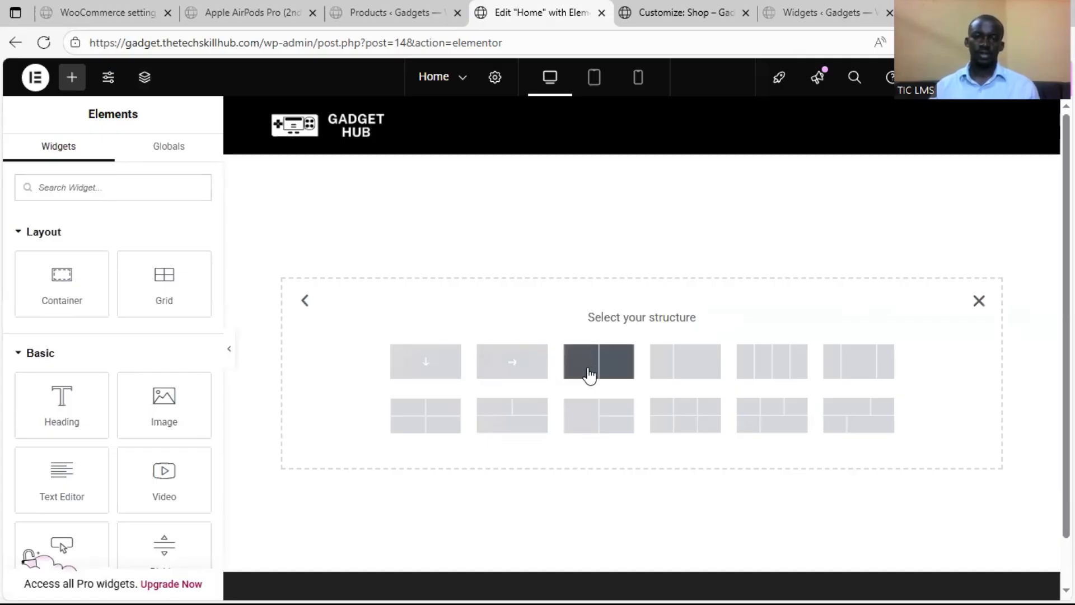
{"action": "left_click", "coordinate": [580, 369]}
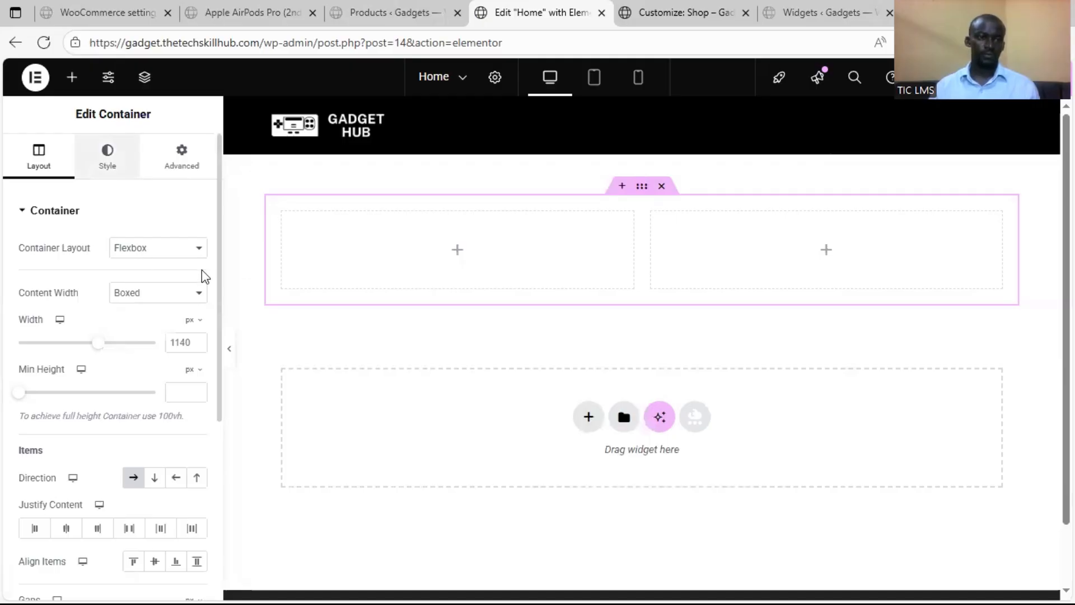
Set the two-column container's classic background to the image modern-stationary-collection-arrangement.jpg from the media library
{"action": "left_click", "coordinate": [108, 156]}
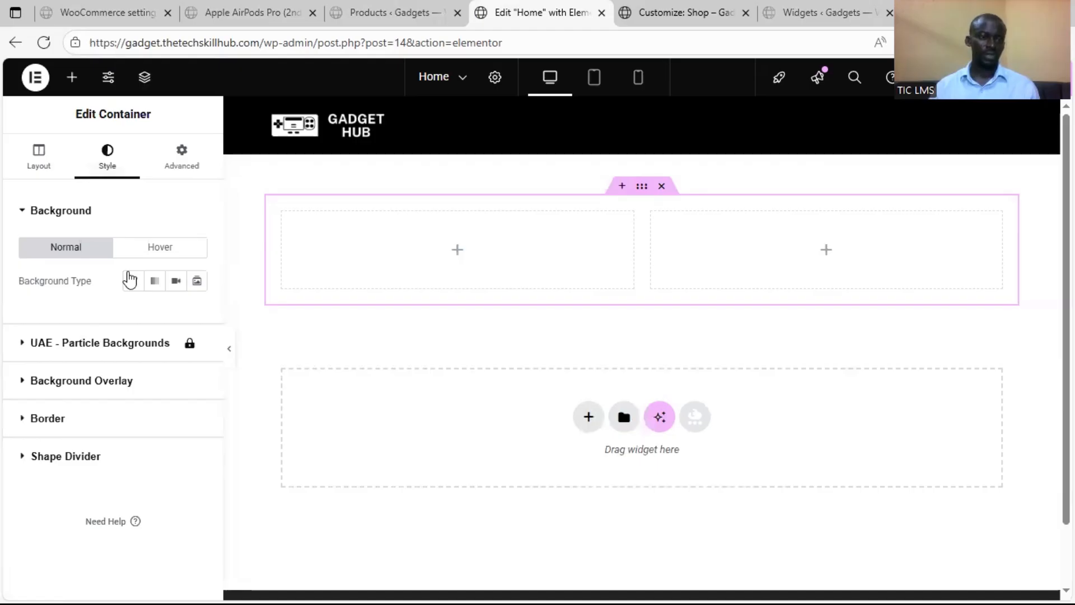
{"action": "left_click", "coordinate": [131, 280]}
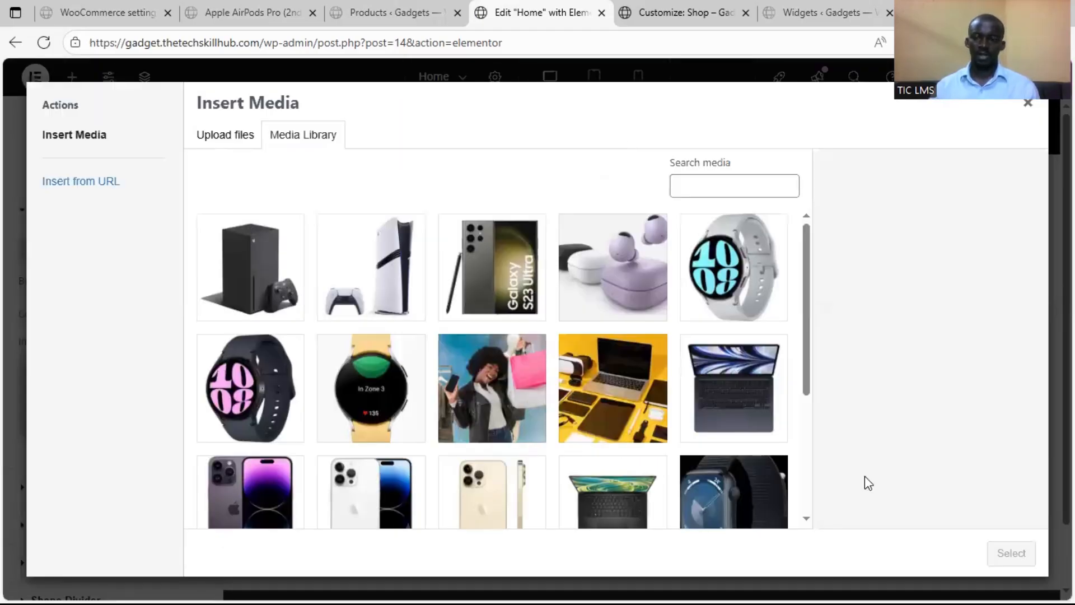
{"action": "left_click", "coordinate": [613, 388]}
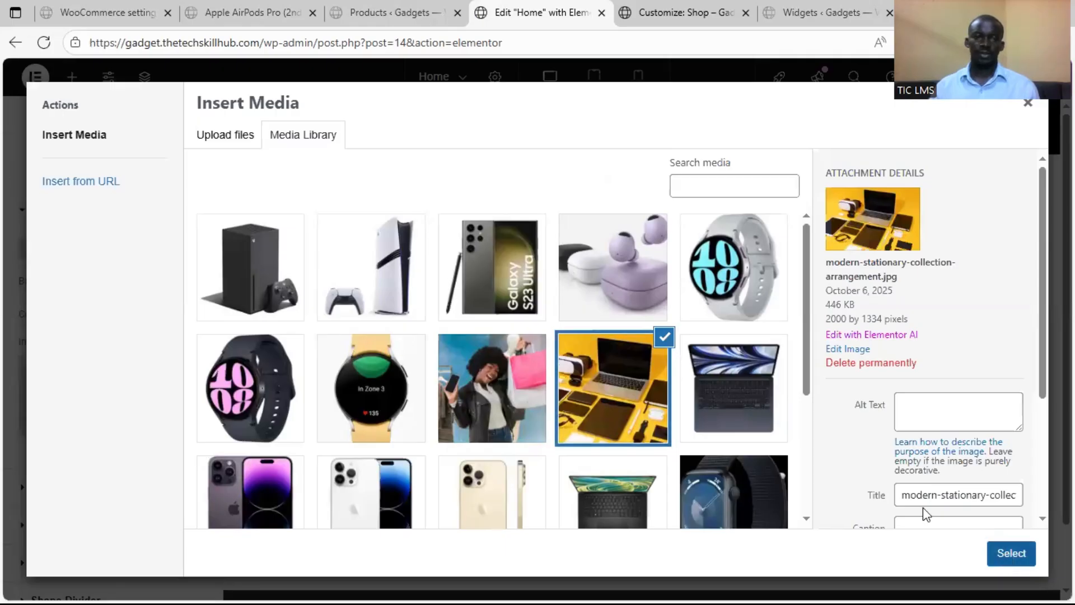
{"action": "left_click", "coordinate": [1011, 553]}
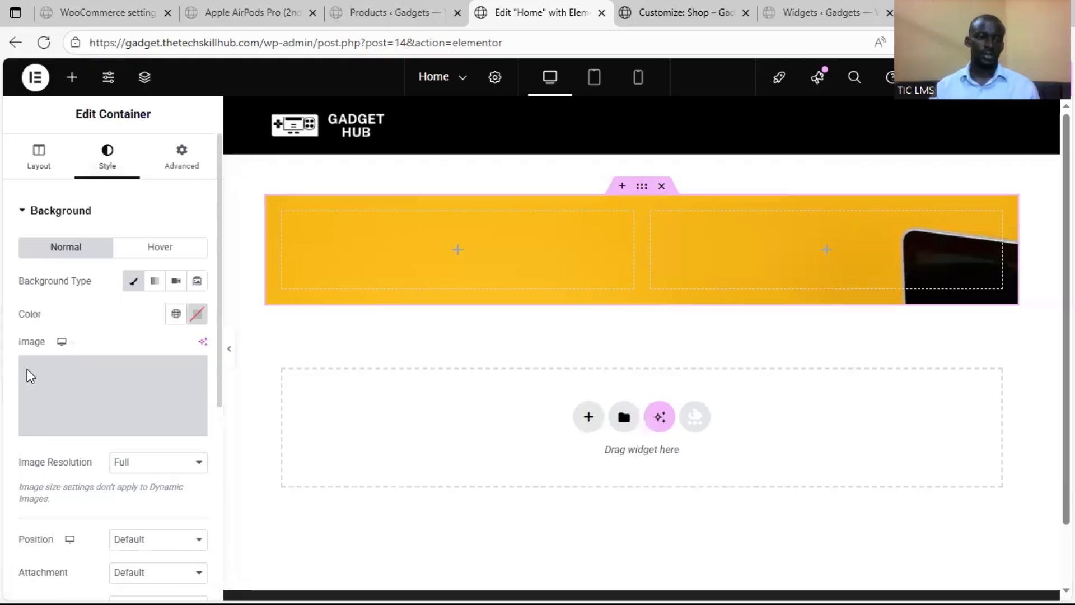
Set the background image's position to Center Center, keep attachment at Default, choose its repeat option and make it cover the container
{"action": "scroll", "coordinate": [49, 347], "scroll_direction": "down", "scroll_amount": 3}
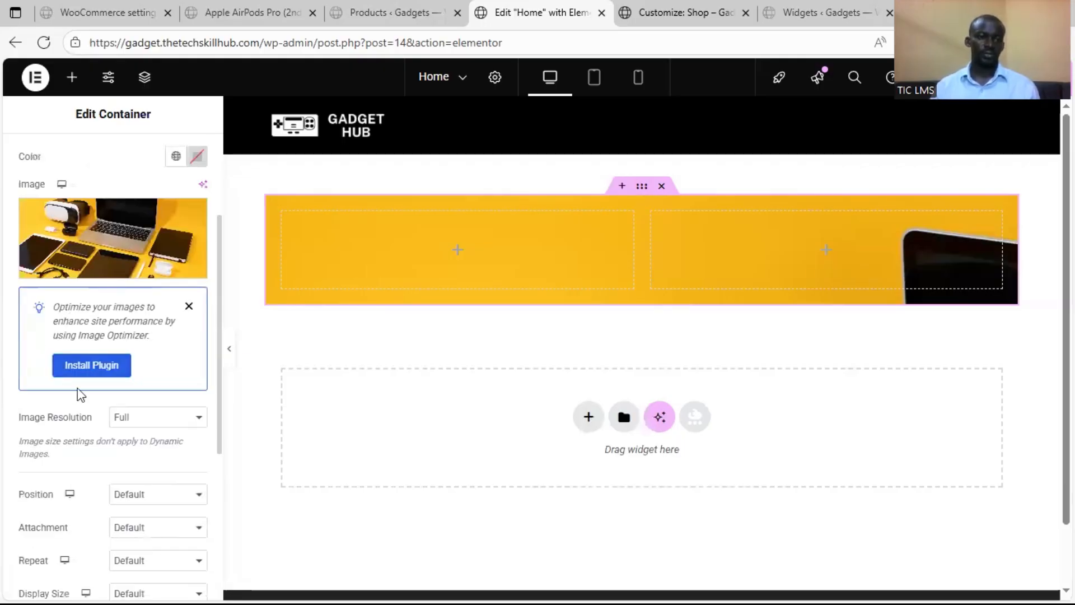
{"action": "scroll", "coordinate": [163, 252], "scroll_direction": "down", "scroll_amount": 3}
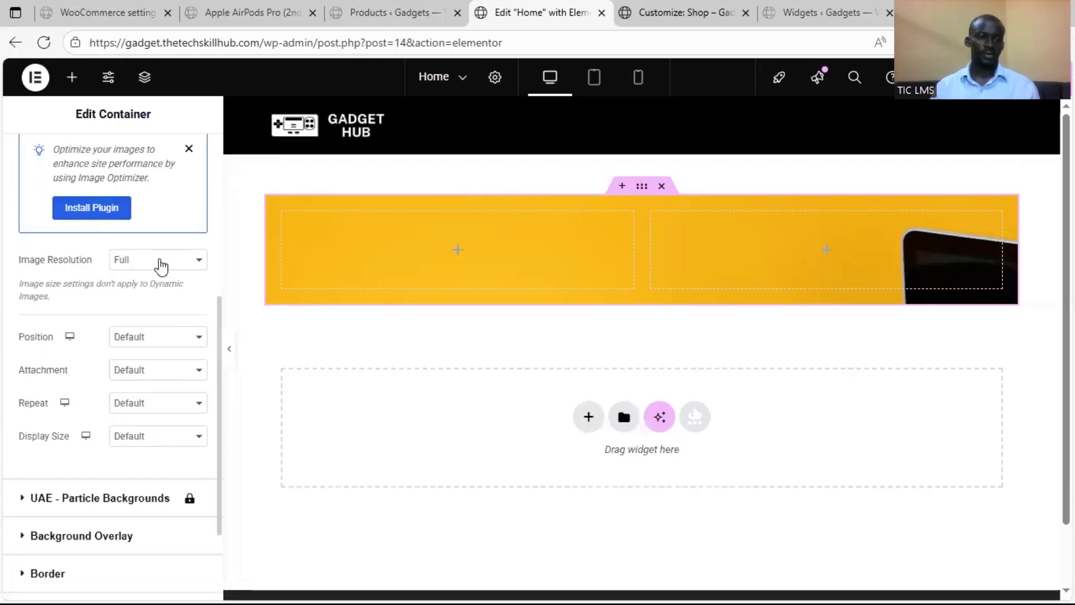
{"action": "left_click", "coordinate": [161, 264]}
{"action": "left_click", "coordinate": [161, 344]}
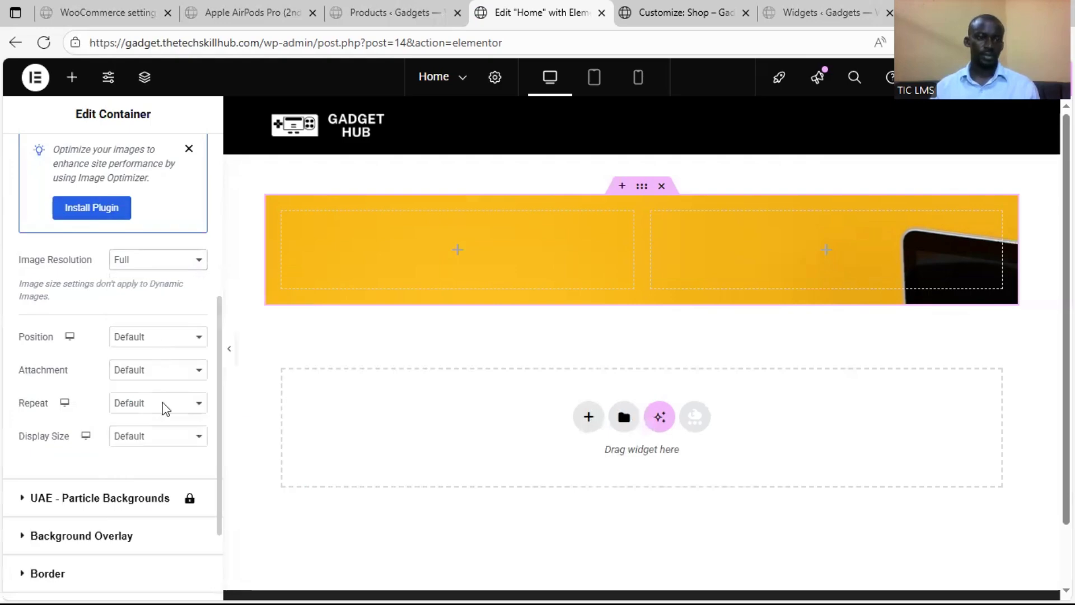
{"action": "left_click", "coordinate": [159, 336]}
{"action": "left_click", "coordinate": [167, 384]}
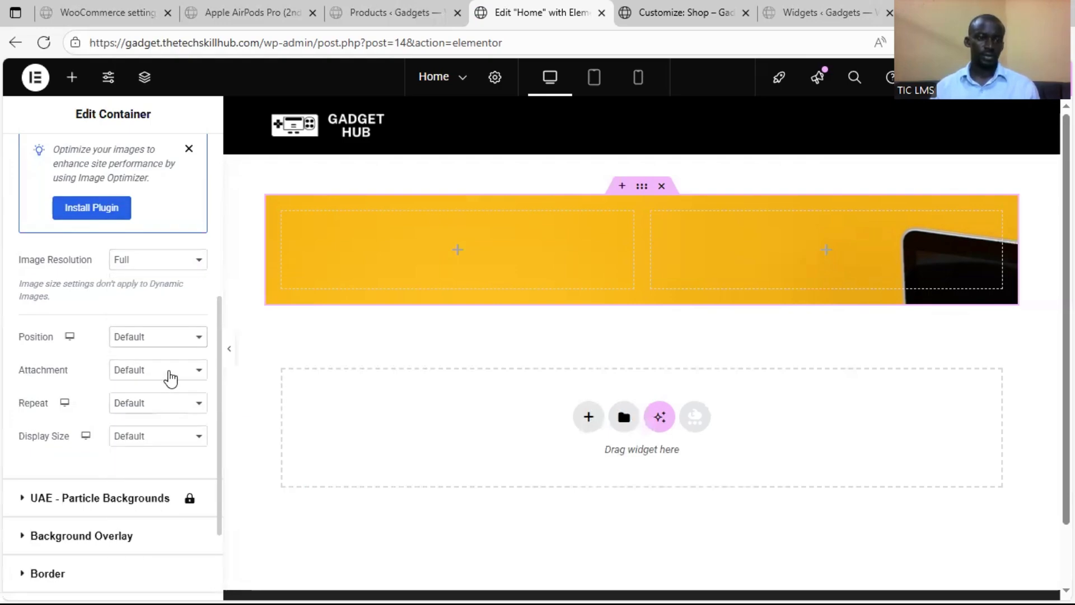
{"action": "left_click", "coordinate": [168, 372]}
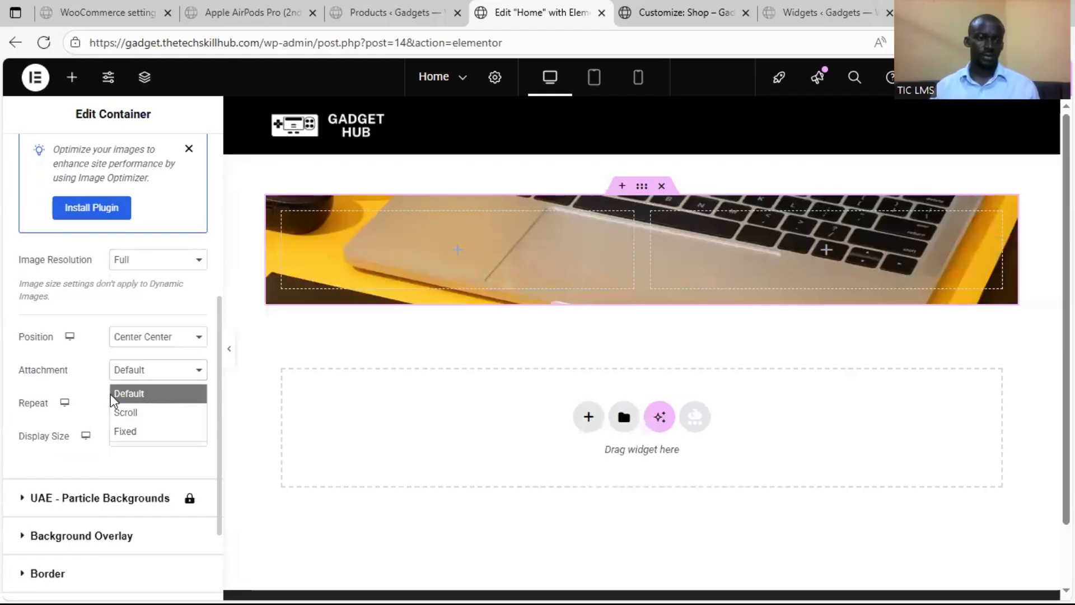
{"action": "left_click", "coordinate": [133, 391]}
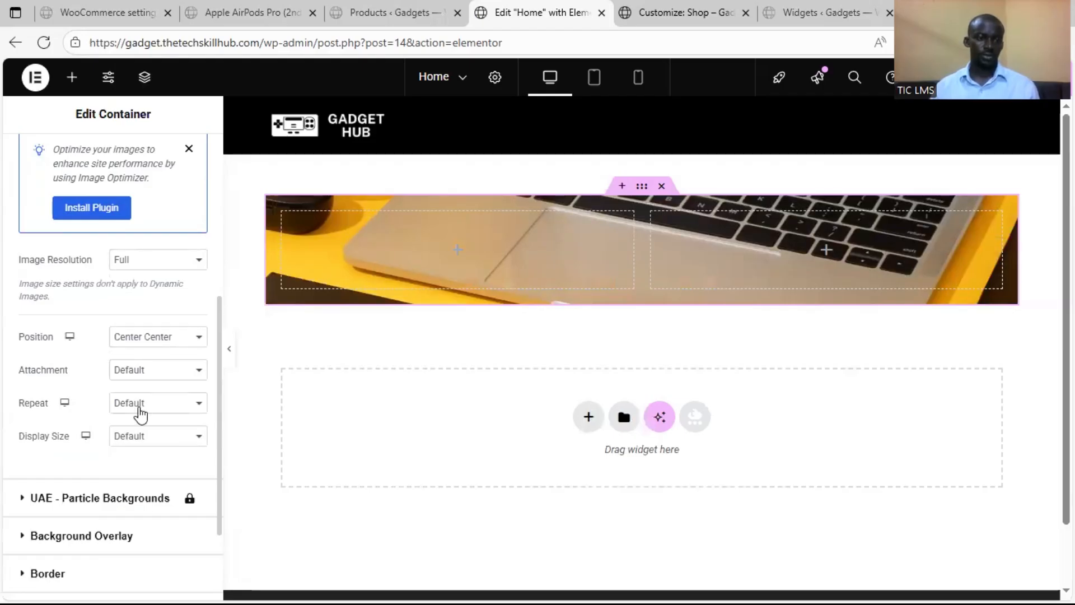
{"action": "left_click", "coordinate": [138, 406]}
{"action": "left_click", "coordinate": [143, 446]}
{"action": "left_click", "coordinate": [151, 436]}
{"action": "left_click", "coordinate": [150, 493]}
{"action": "scroll", "coordinate": [98, 435], "scroll_direction": "down", "scroll_amount": 2}
{"action": "scroll", "coordinate": [74, 377], "scroll_direction": "up", "scroll_amount": 8}
Set the hero container's minimum height to 100 vh, keeping its content width Boxed, and publish the page
{"action": "left_click", "coordinate": [46, 165]}
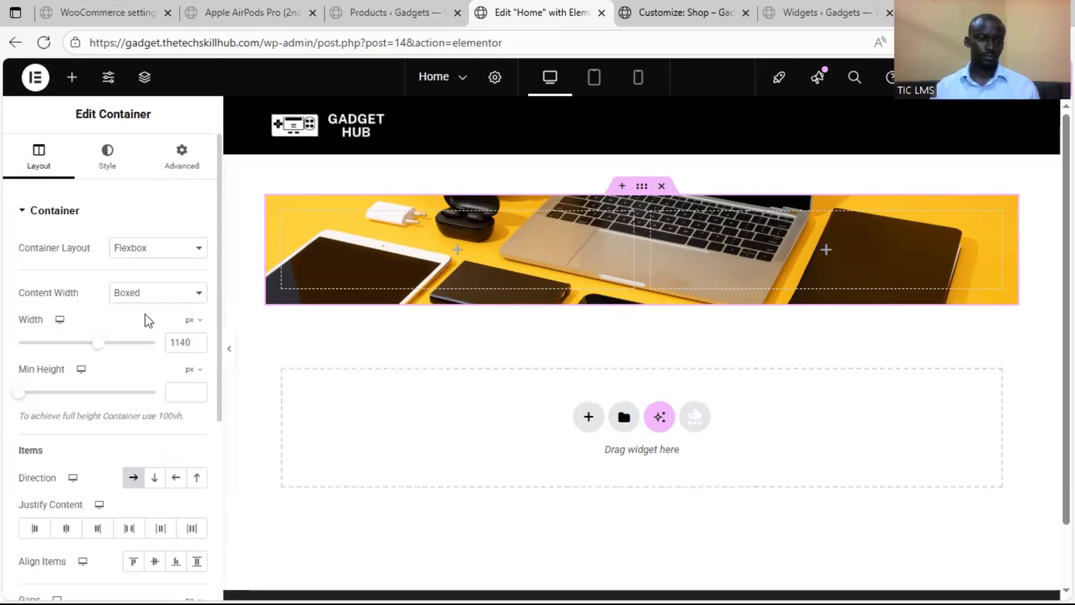
{"action": "left_click", "coordinate": [158, 260]}
{"action": "left_click", "coordinate": [159, 297]}
{"action": "left_click", "coordinate": [159, 300]}
{"action": "left_click", "coordinate": [160, 299]}
{"action": "scroll", "coordinate": [10, 323], "scroll_direction": "down", "scroll_amount": 1}
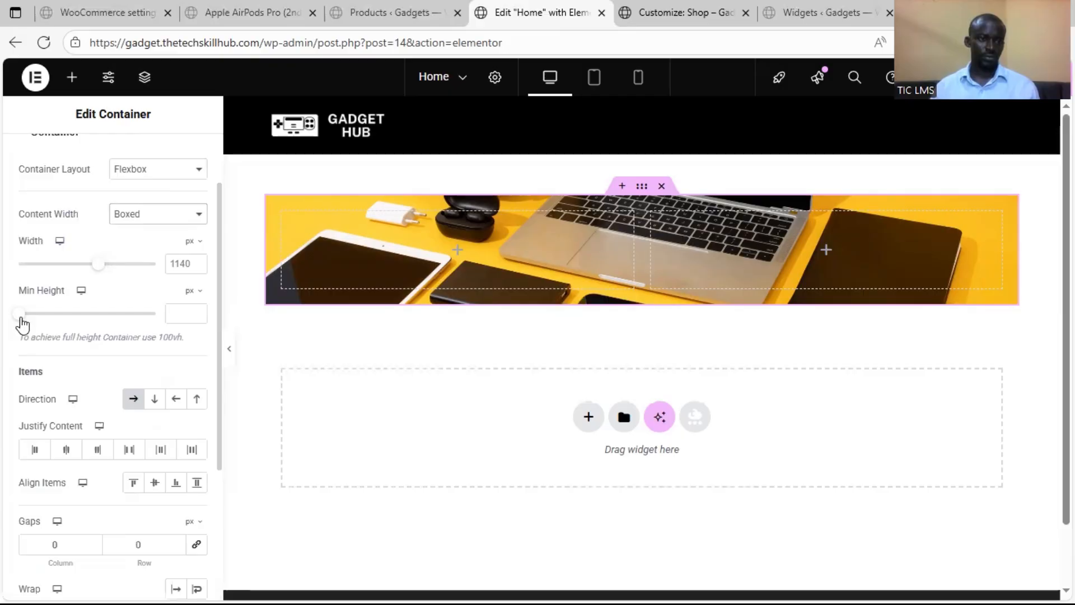
{"action": "left_click_drag", "start_coordinate": [60, 313], "coordinate": [190, 313]}
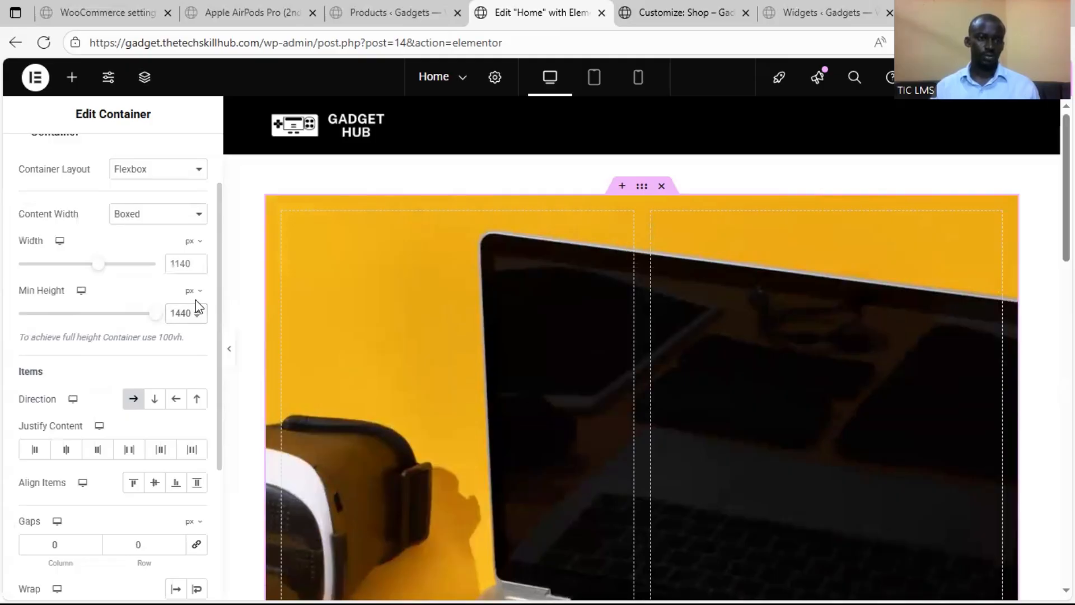
{"action": "left_click", "coordinate": [195, 294]}
{"action": "left_click", "coordinate": [195, 364]}
{"action": "double_click", "coordinate": [180, 313]}
{"action": "type", "text": "100"}
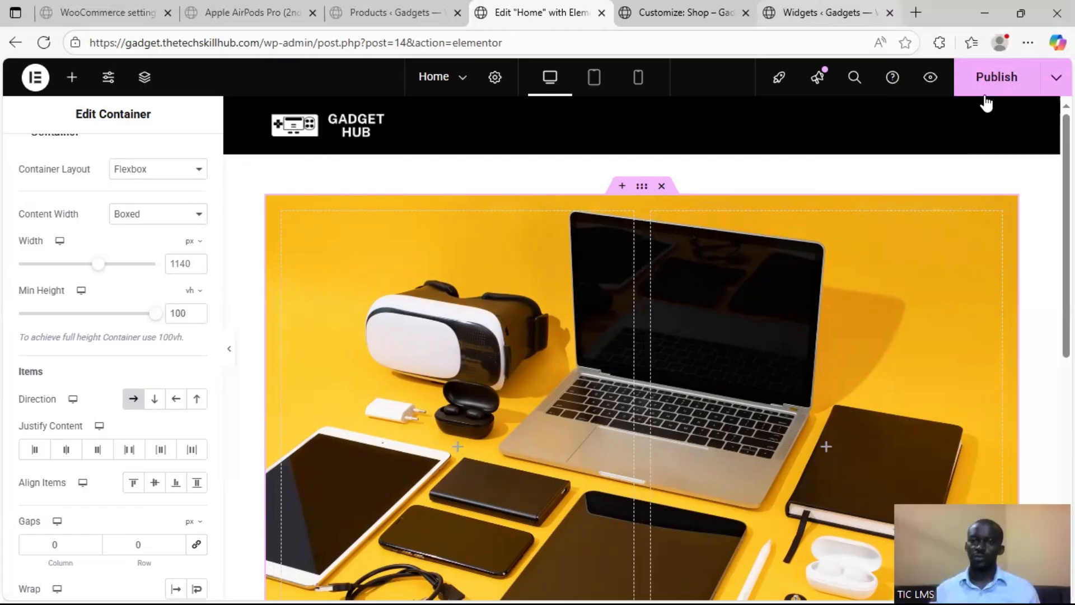
{"action": "left_click", "coordinate": [986, 93]}
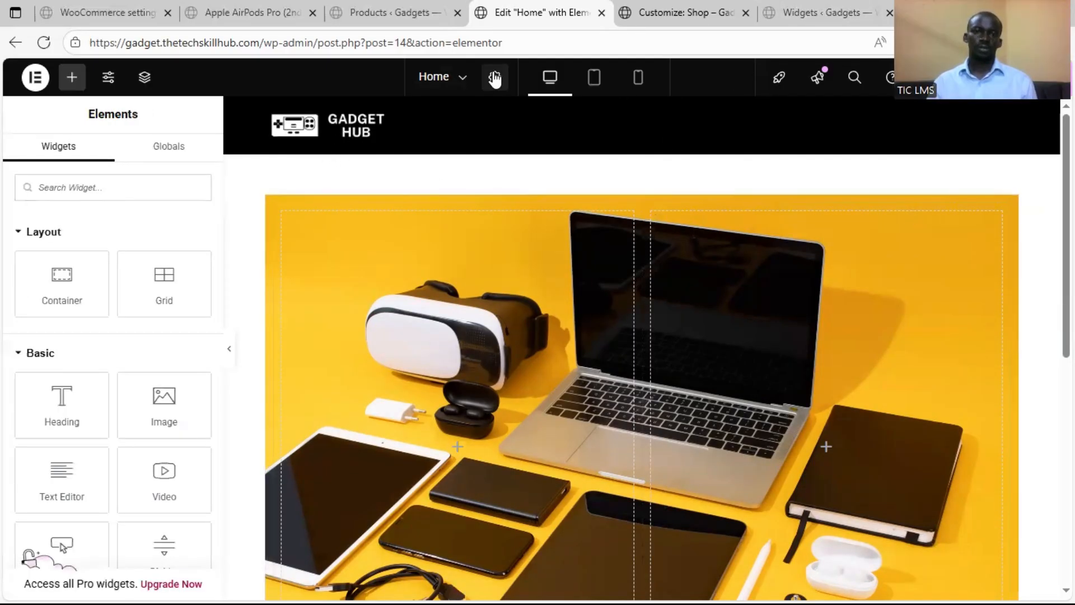
Change the home page's Page Layout to Elementor Full Width, check the hero section, and publish the change
{"action": "left_click", "coordinate": [495, 79]}
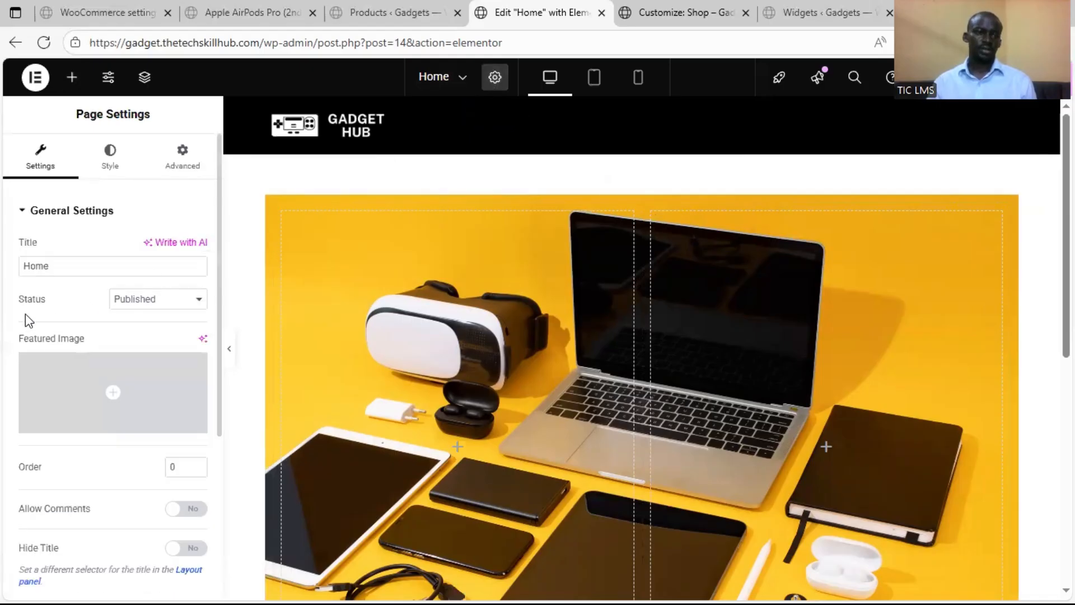
{"action": "scroll", "coordinate": [42, 412], "scroll_direction": "down", "scroll_amount": 2}
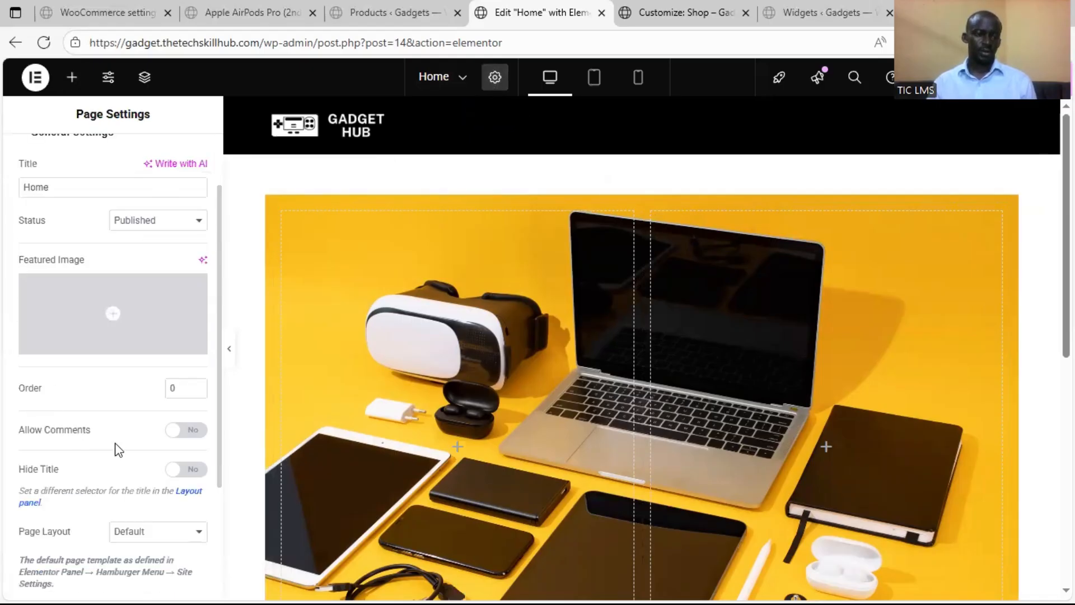
{"action": "scroll", "coordinate": [115, 449], "scroll_direction": "down", "scroll_amount": 4}
{"action": "left_click", "coordinate": [151, 381]}
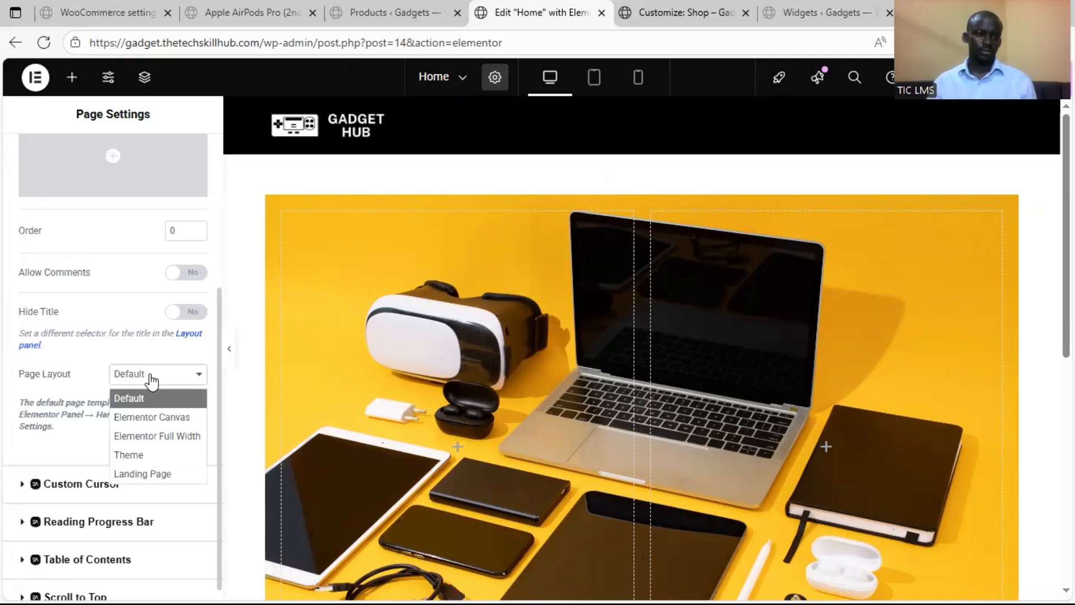
{"action": "left_click", "coordinate": [166, 436]}
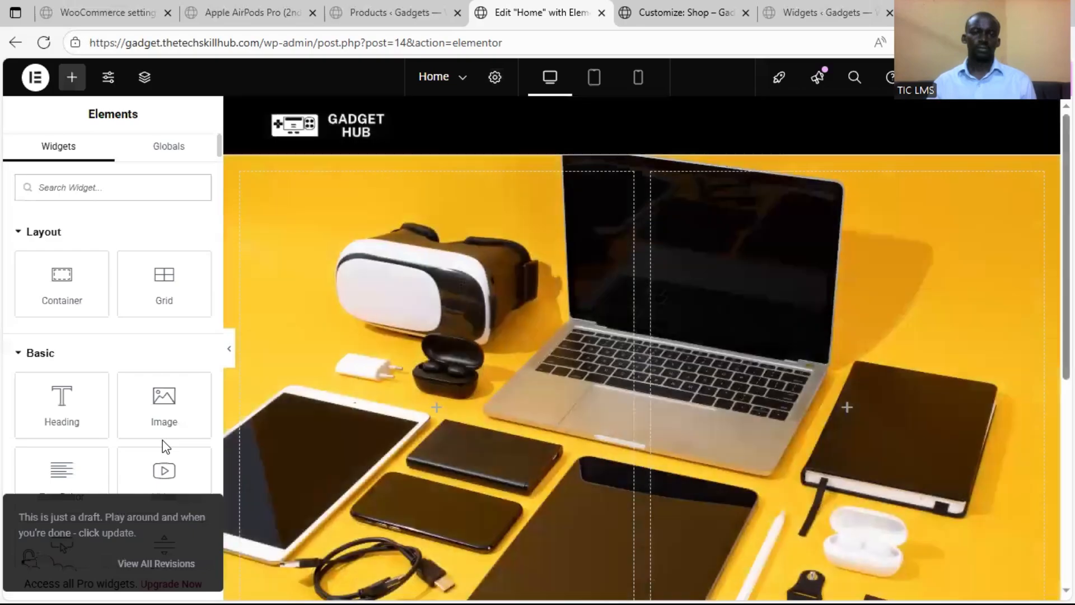
{"action": "scroll", "coordinate": [695, 298], "scroll_direction": "down", "scroll_amount": 4}
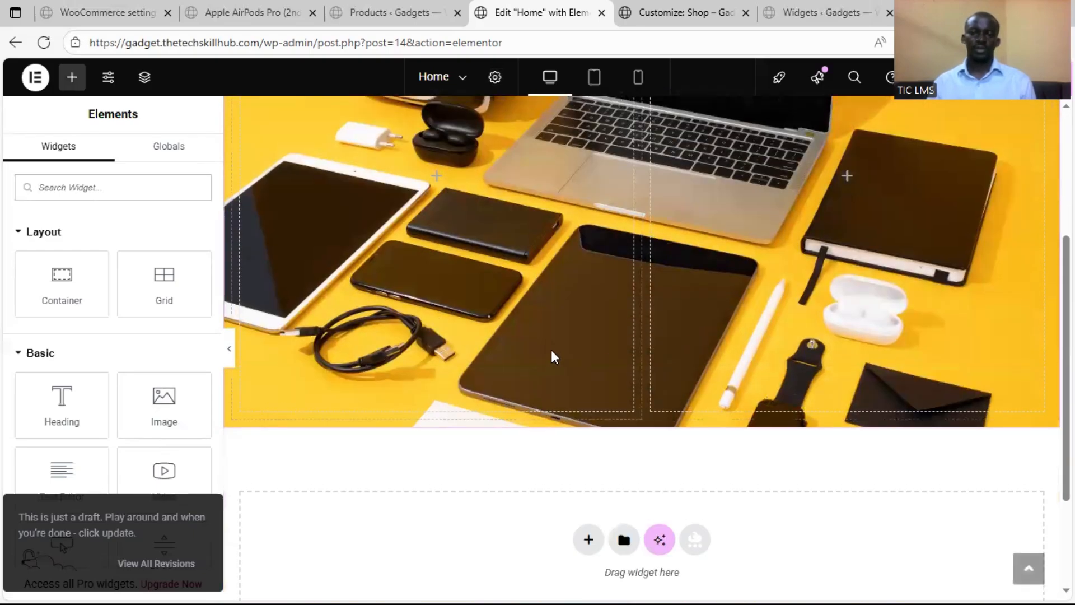
{"action": "scroll", "coordinate": [551, 350], "scroll_direction": "up", "scroll_amount": 5}
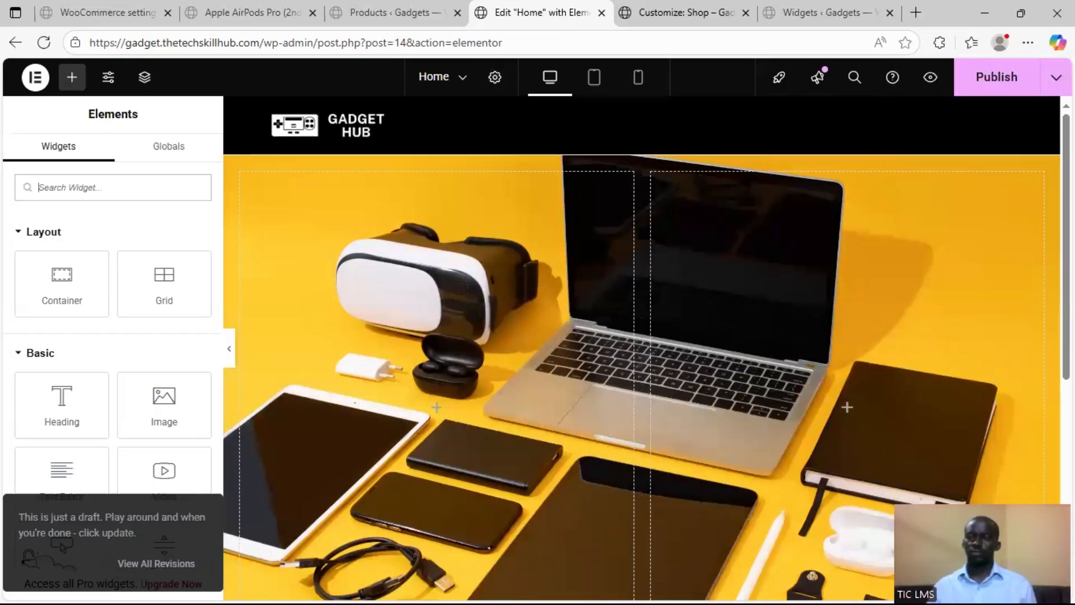
{"action": "left_click", "coordinate": [980, 83]}
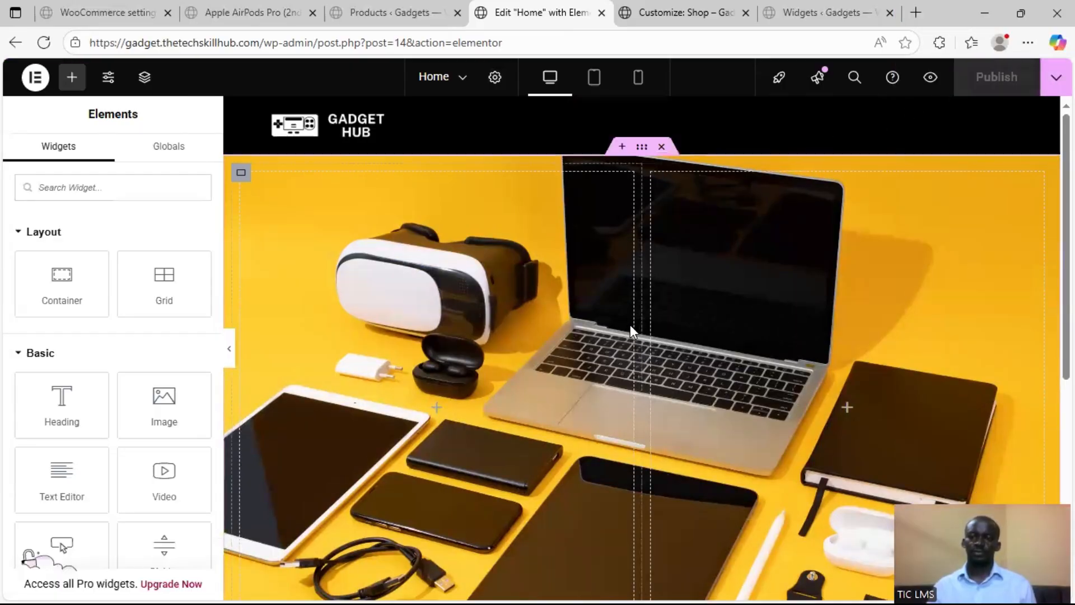
Add a Flexbox container below the hero section with two columns above one full-width row
{"action": "scroll", "coordinate": [628, 319], "scroll_direction": "down", "scroll_amount": 6}
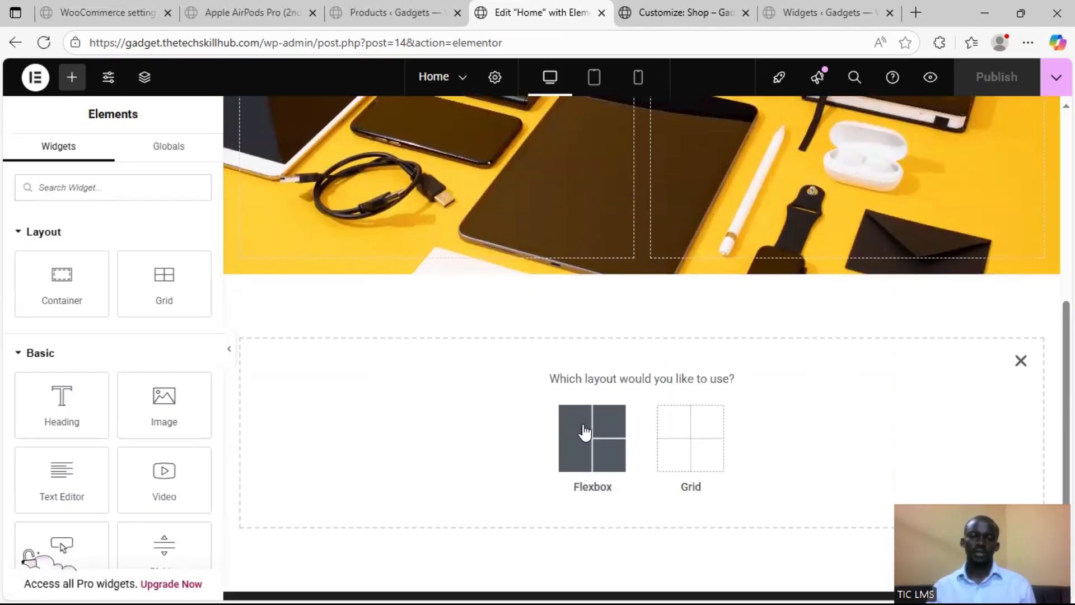
{"action": "left_click", "coordinate": [578, 436]}
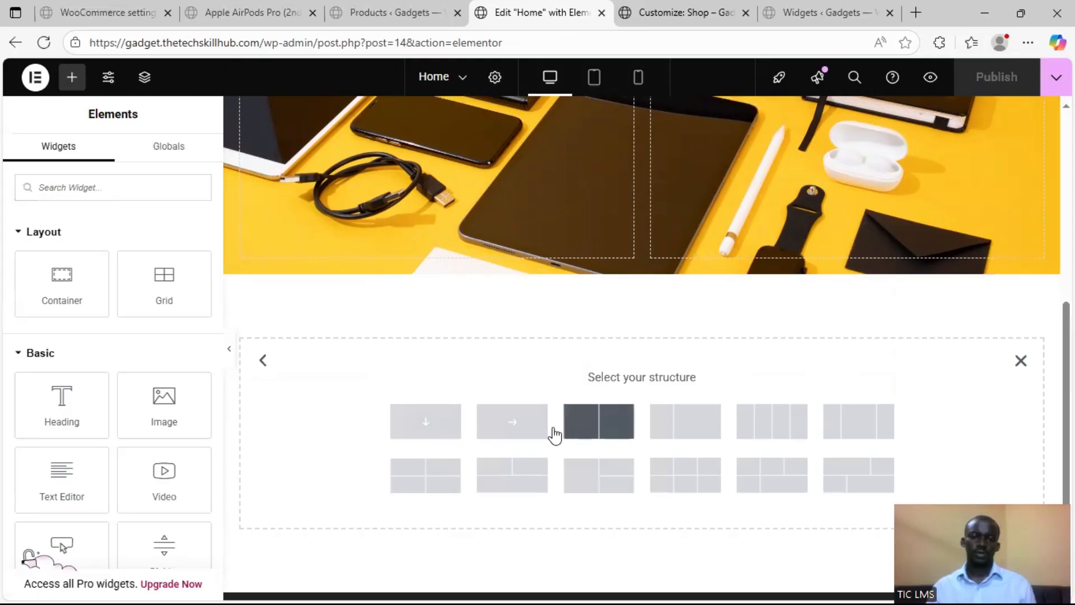
{"action": "scroll", "coordinate": [620, 439], "scroll_direction": "down", "scroll_amount": 1}
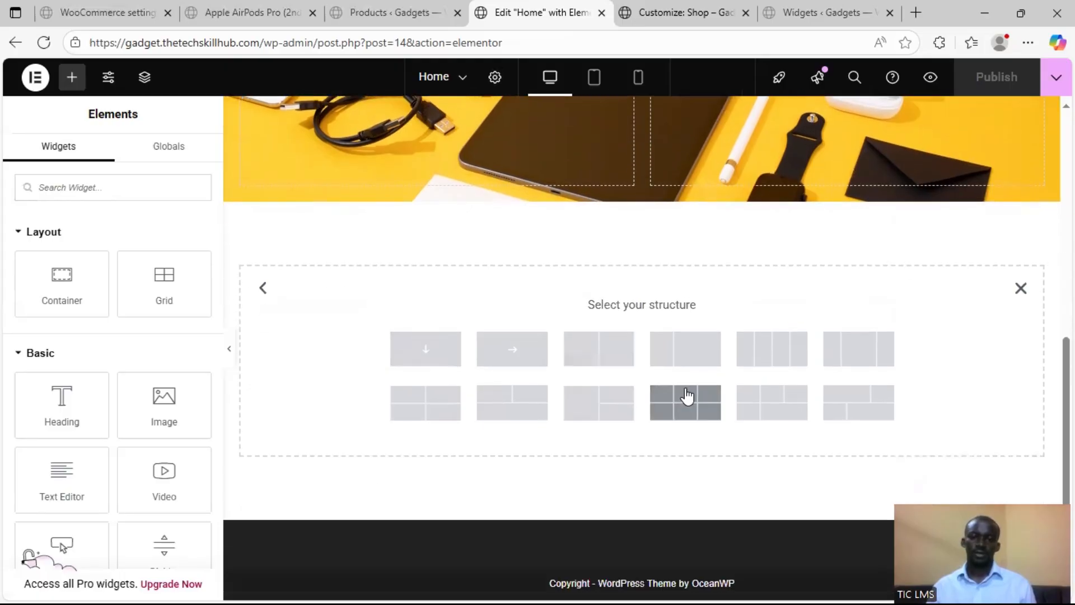
{"action": "left_click", "coordinate": [490, 411]}
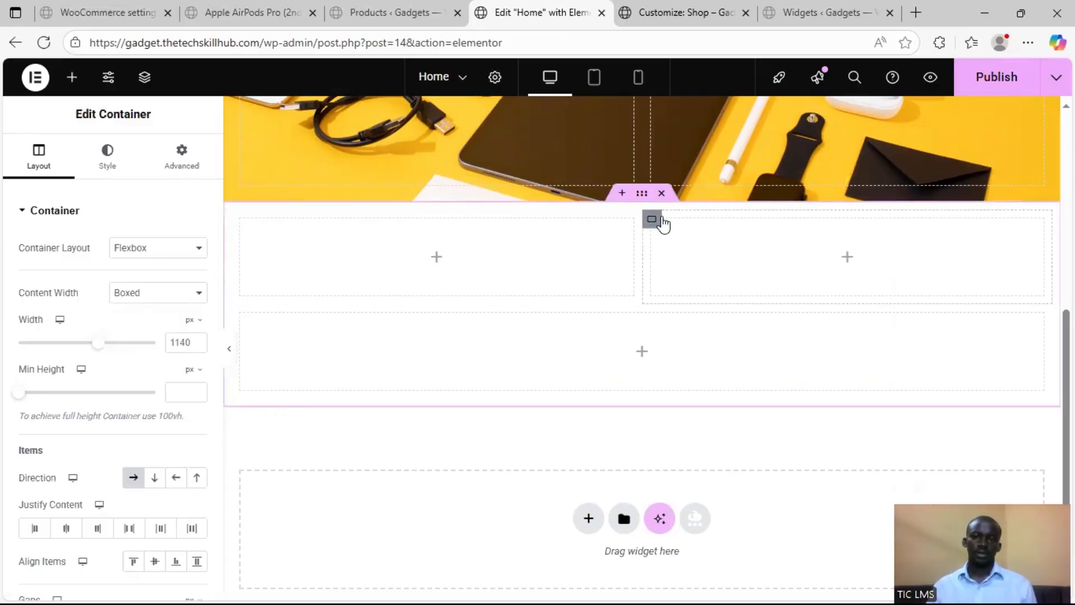
Delete the second column in the new container's upper row and set the remaining column's width to 100%
{"action": "right_click", "coordinate": [654, 223]}
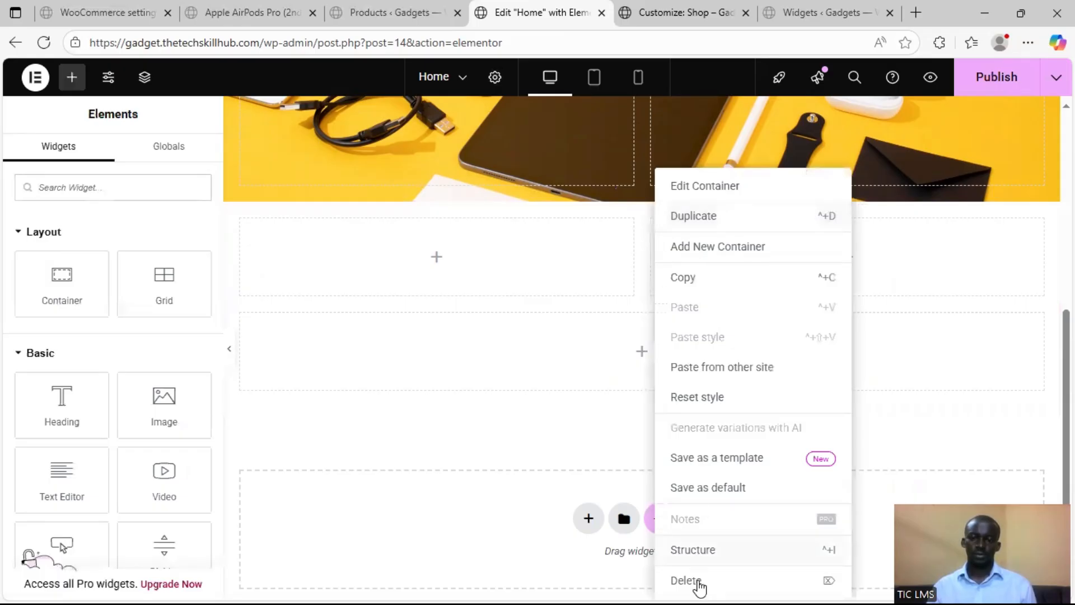
{"action": "left_click", "coordinate": [698, 583]}
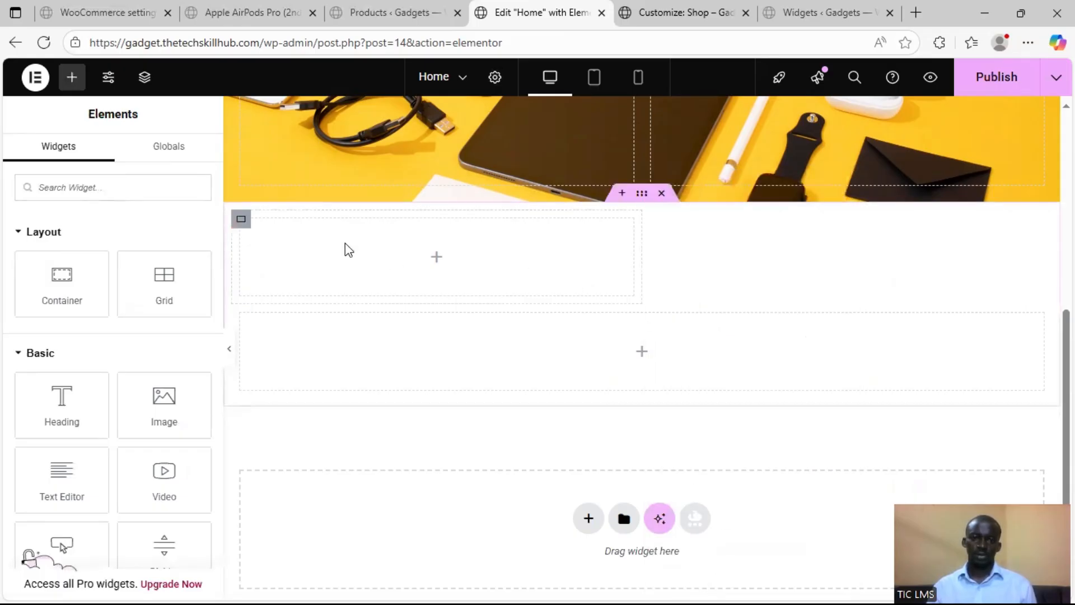
{"action": "left_click", "coordinate": [242, 220]}
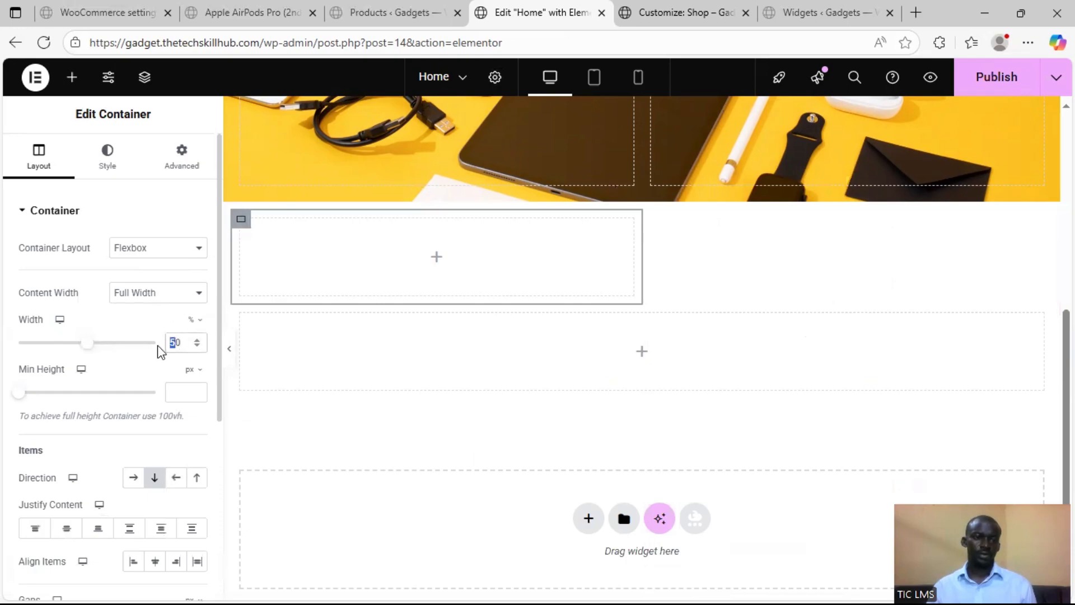
{"action": "type", "text": "100"}
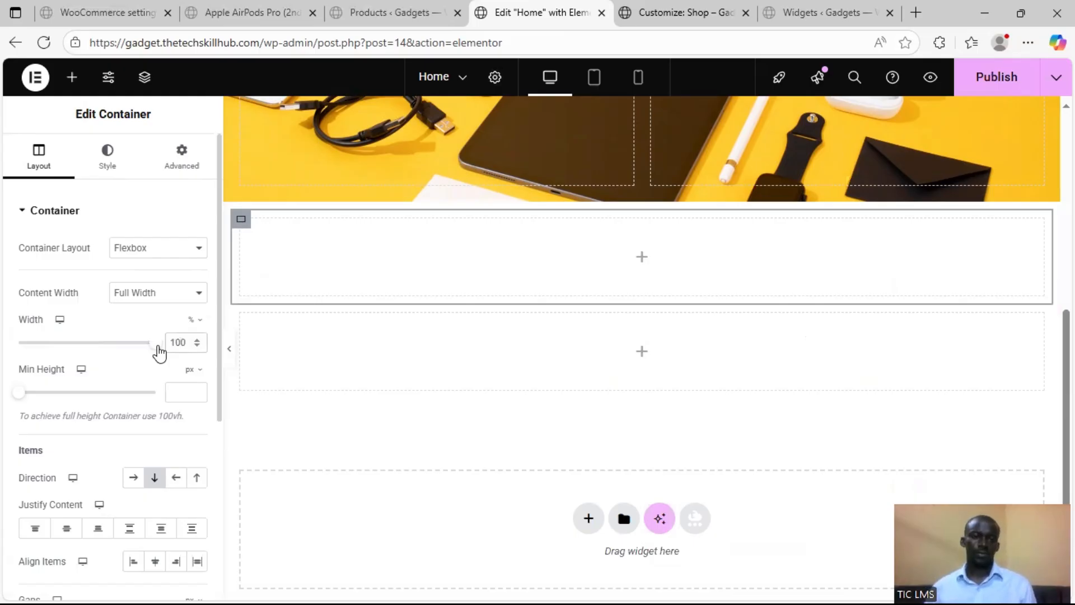
Add a Heading widget to the full-width upper row below the hero section with the title "Featured Products"
{"action": "left_click", "coordinate": [640, 258]}
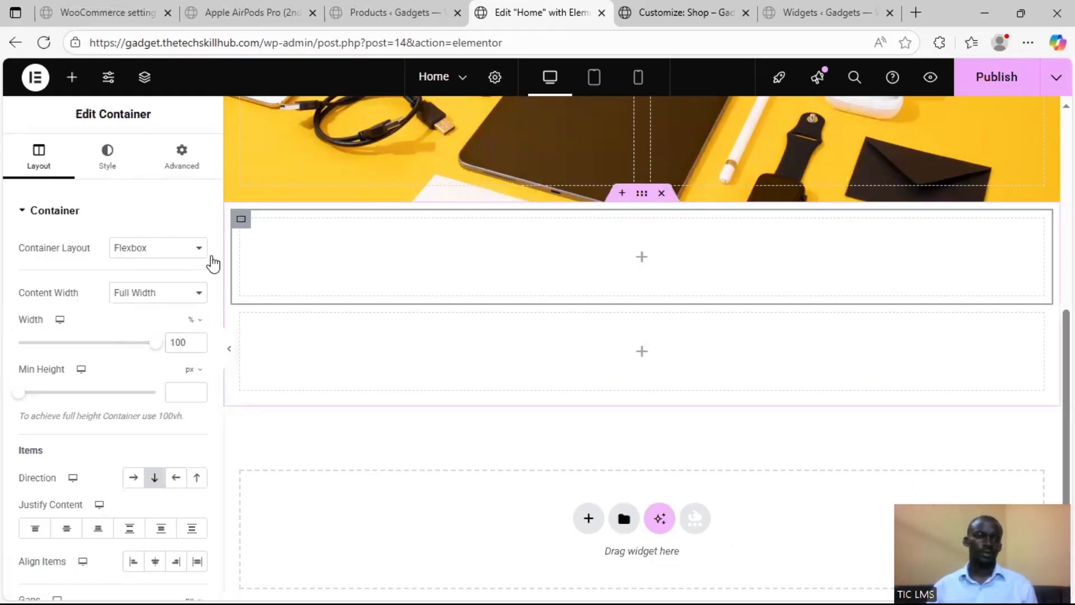
{"action": "left_click_drag", "start_coordinate": [64, 394], "coordinate": [297, 245]}
{"action": "left_click", "coordinate": [118, 273]}
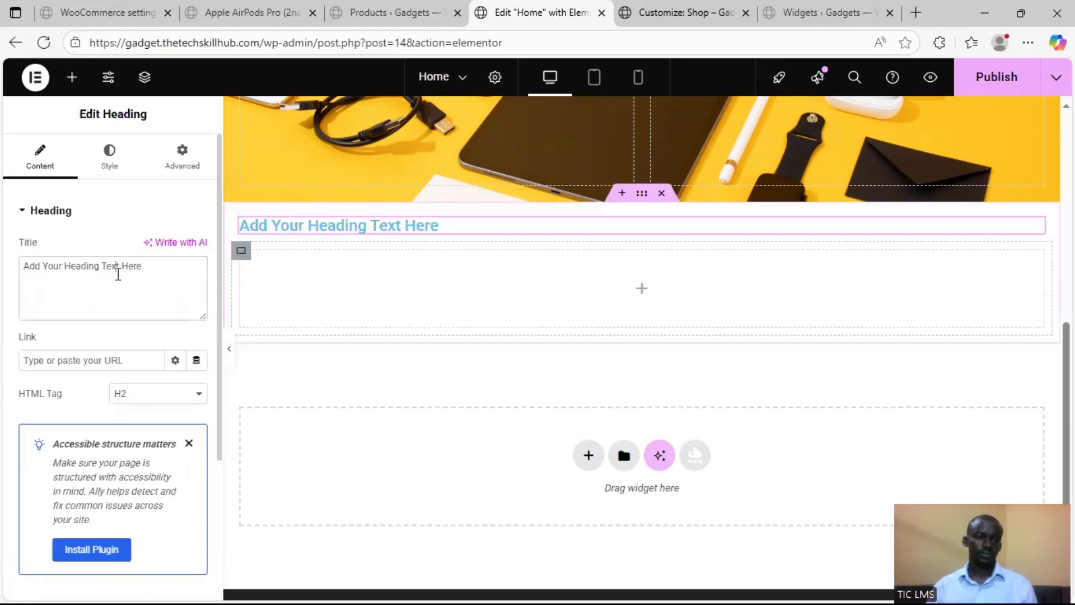
{"action": "key", "text": "ctrl+a"}
{"action": "type", "text": "F"}
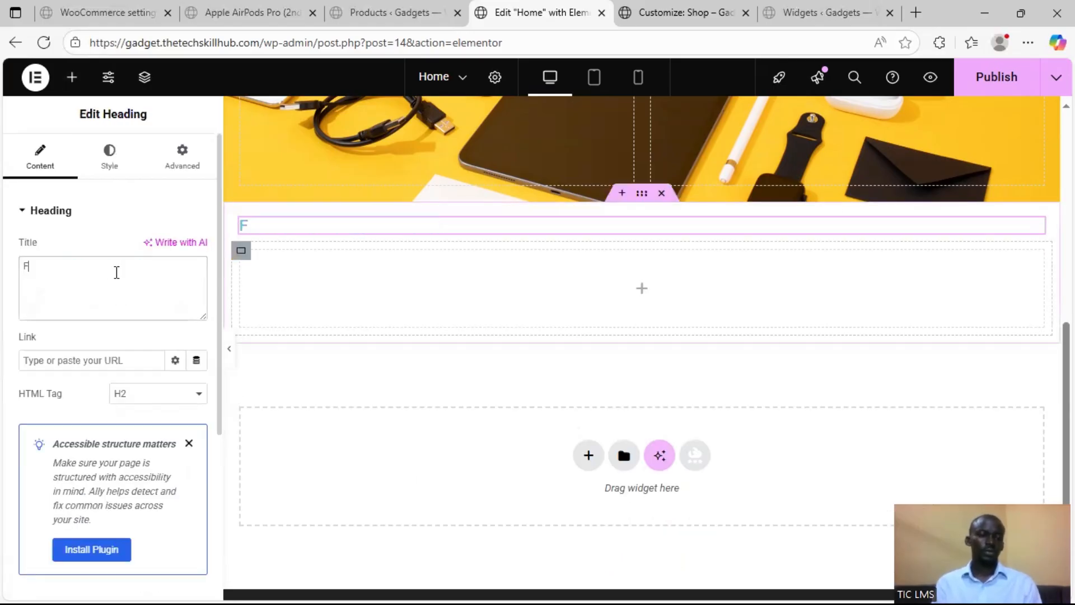
{"action": "type", "text": "eatured Pro"}
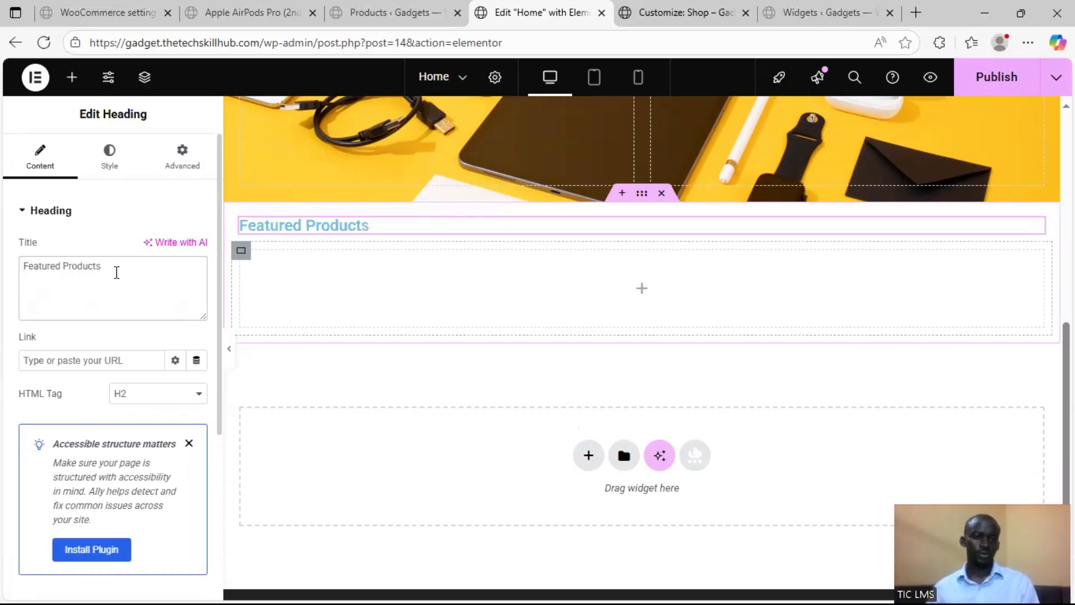
{"action": "type", "text": "ducts"}
Set the text color of the Featured Products heading to black
{"action": "left_click", "coordinate": [109, 154]}
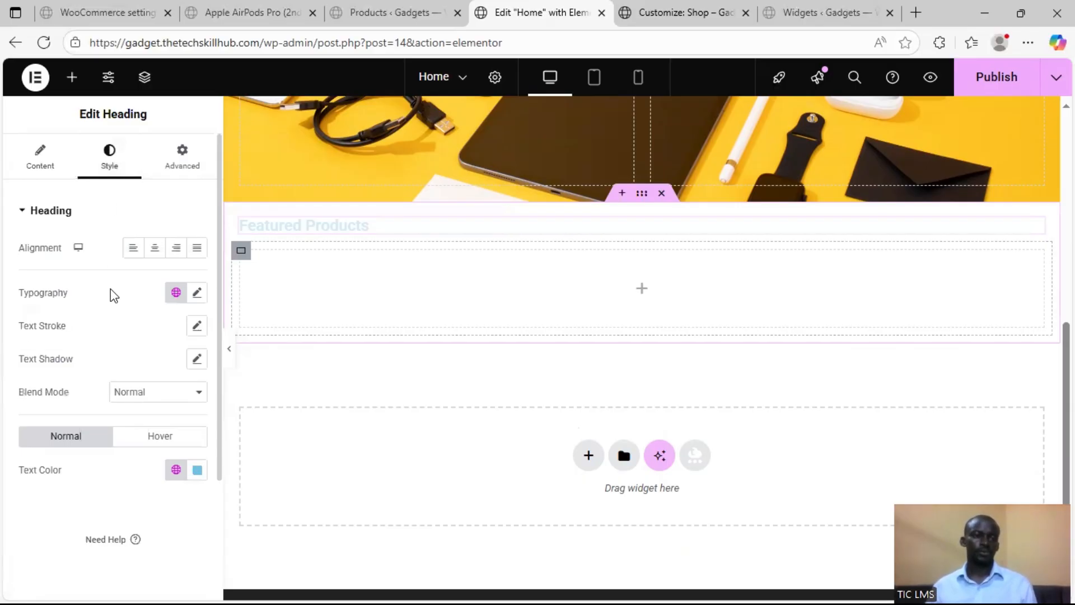
{"action": "left_click", "coordinate": [175, 470]}
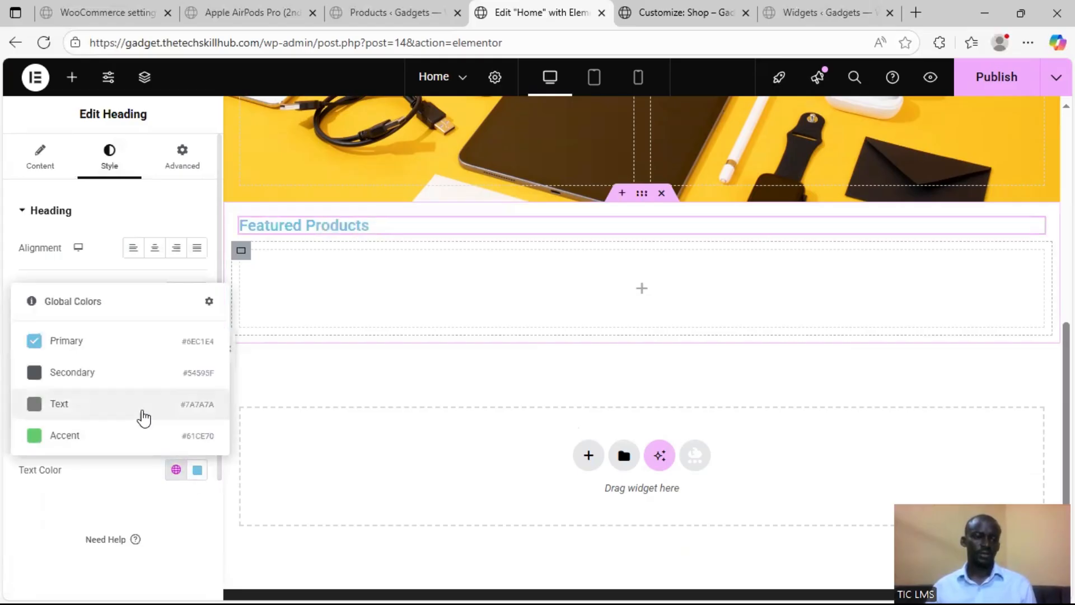
{"action": "left_click", "coordinate": [197, 470]}
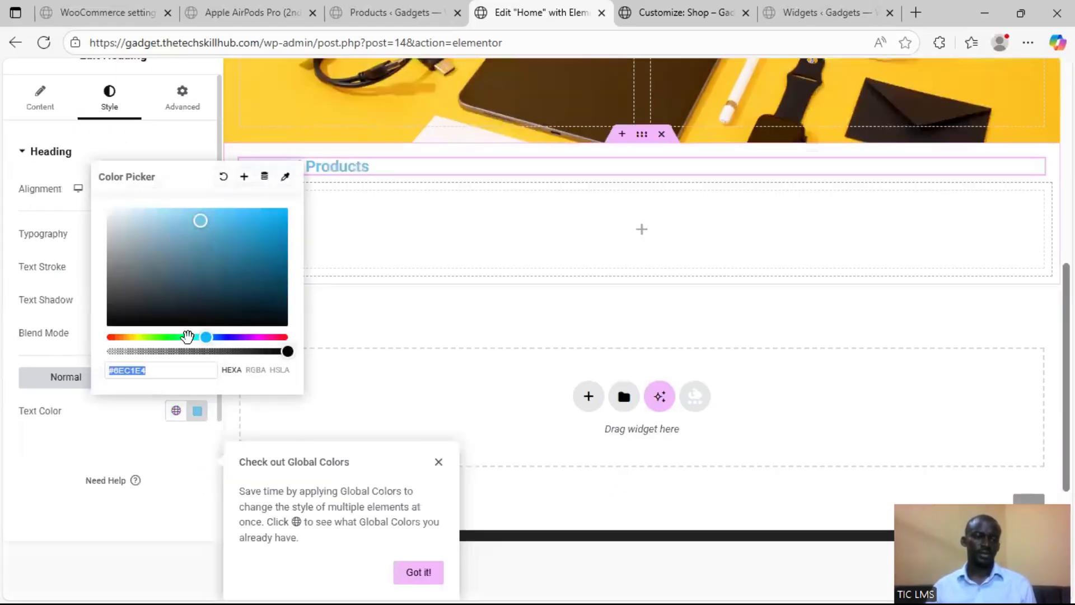
{"action": "left_click_drag", "start_coordinate": [178, 313], "coordinate": [91, 331]}
{"action": "left_click", "coordinate": [5, 377]}
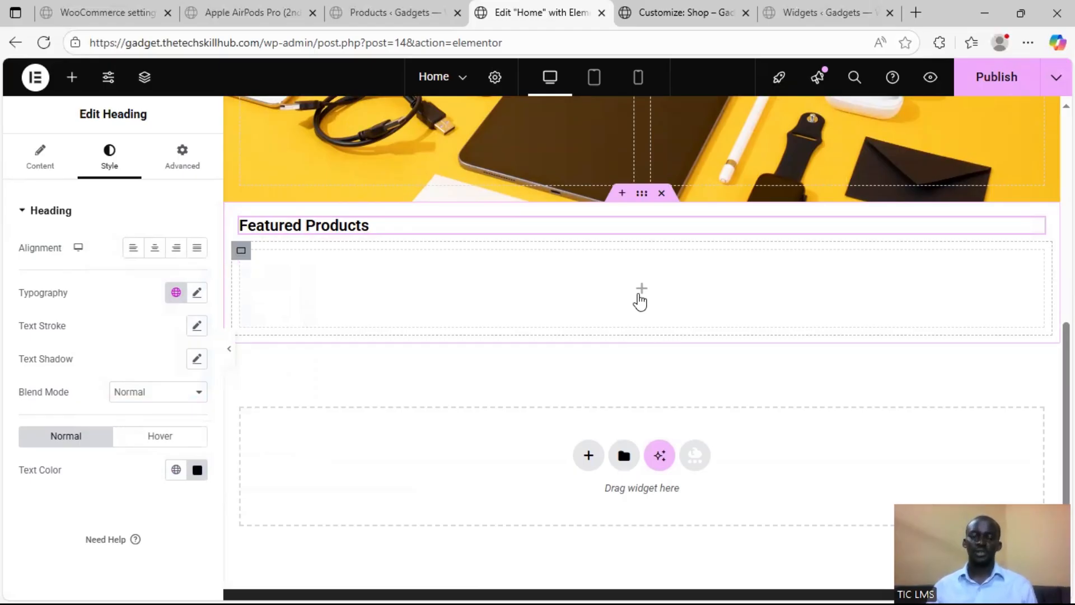
Add a Flexbox container below Featured Products with two columns above one full-width row, and delete its second upper column
{"action": "scroll", "coordinate": [610, 392], "scroll_direction": "down", "scroll_amount": 2}
{"action": "left_click", "coordinate": [588, 386]}
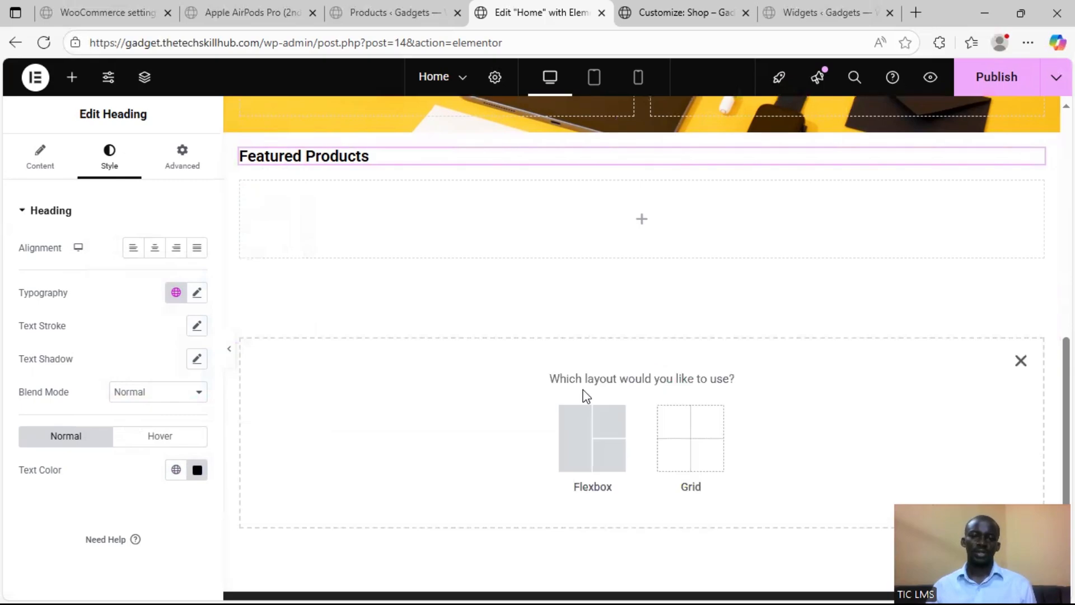
{"action": "left_click", "coordinate": [581, 427]}
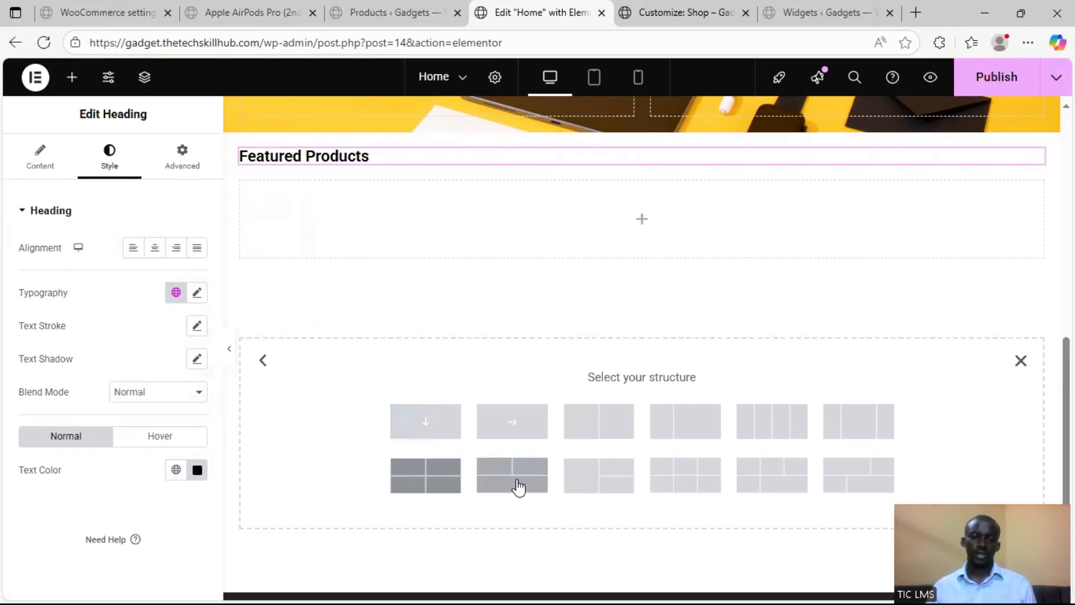
{"action": "left_click", "coordinate": [518, 485]}
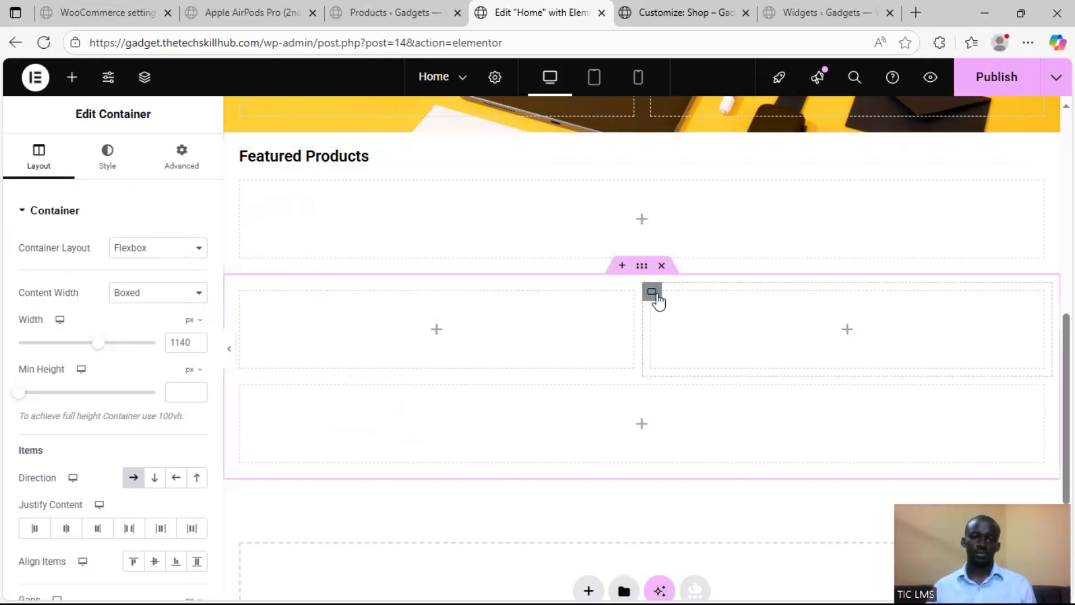
{"action": "right_click", "coordinate": [658, 300]}
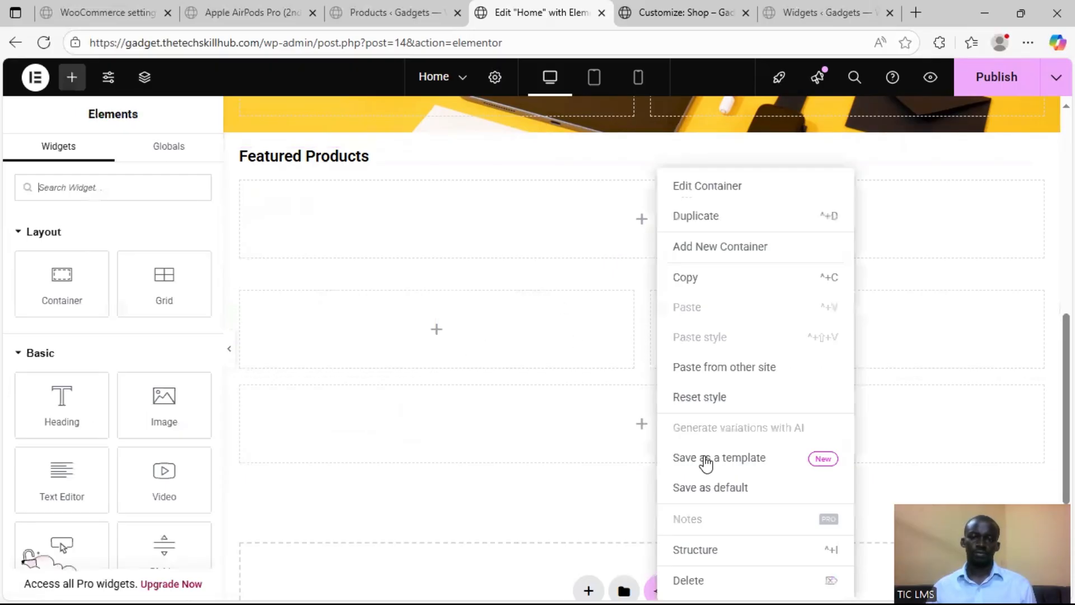
{"action": "left_click", "coordinate": [728, 581]}
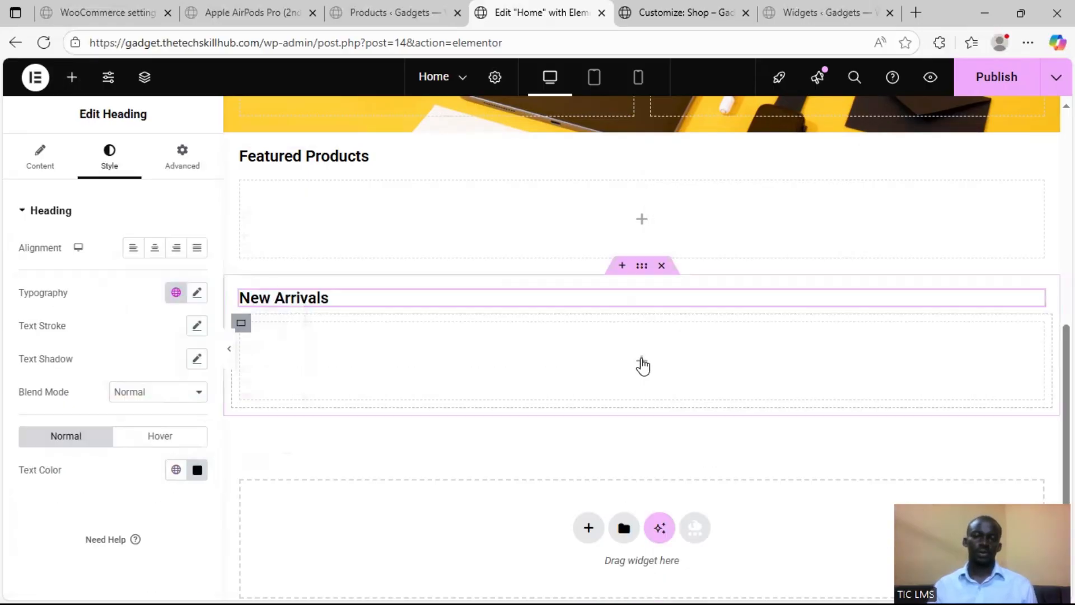
Search the widget library for "woo" to find a product widget for the empty rows beneath the headings
{"action": "left_click", "coordinate": [642, 364]}
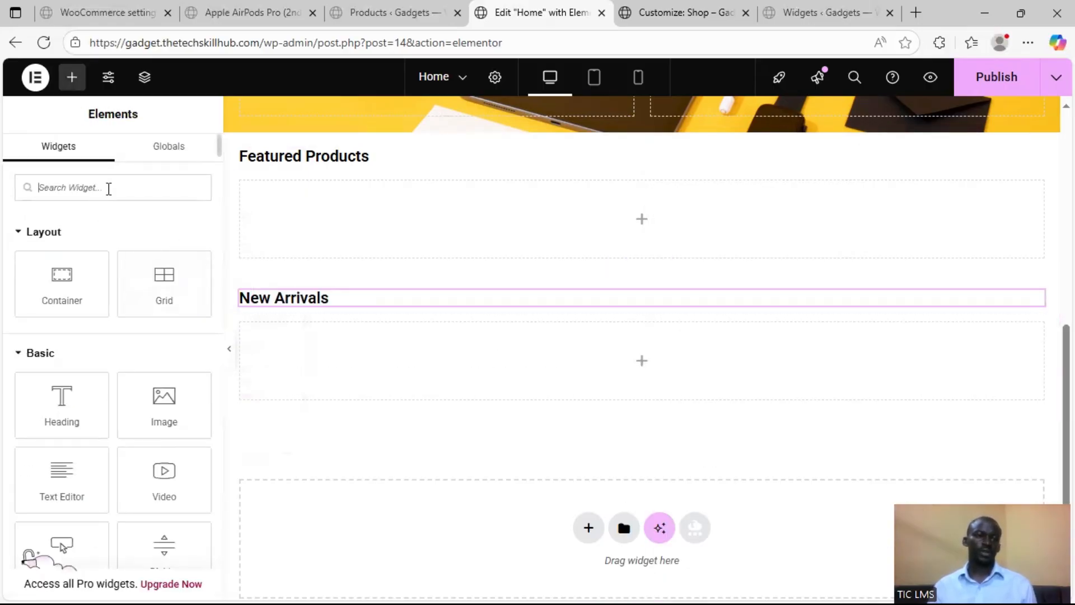
{"action": "left_click", "coordinate": [108, 187]}
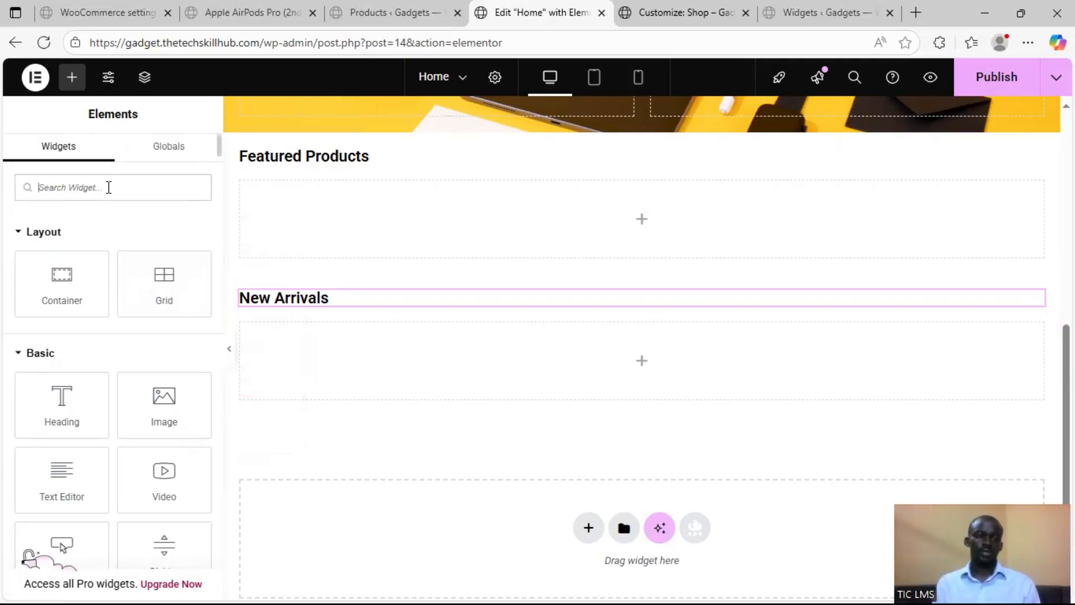
{"action": "type", "text": "woo"}
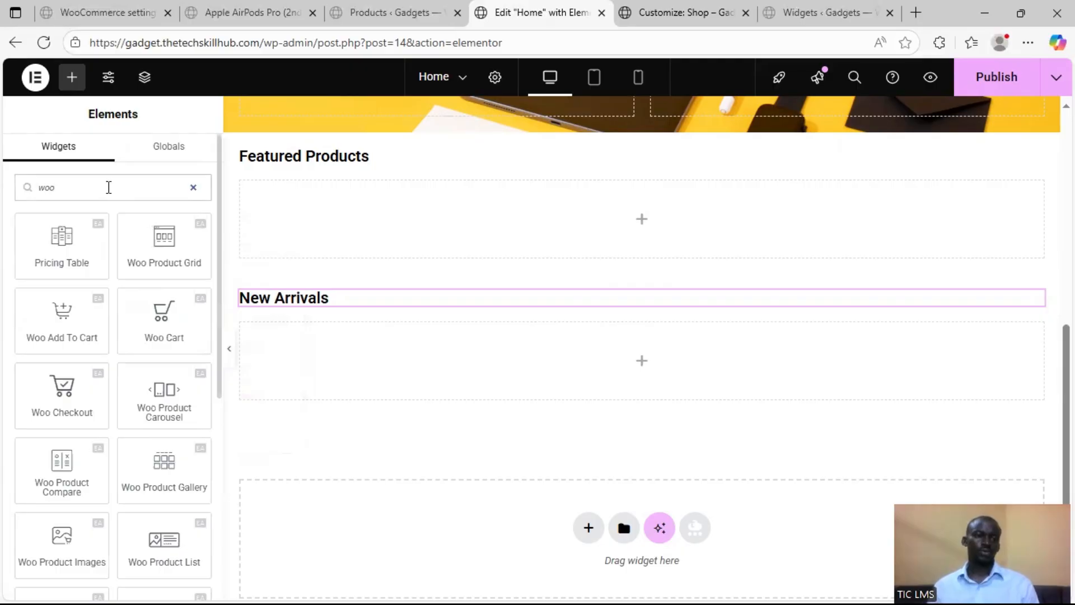
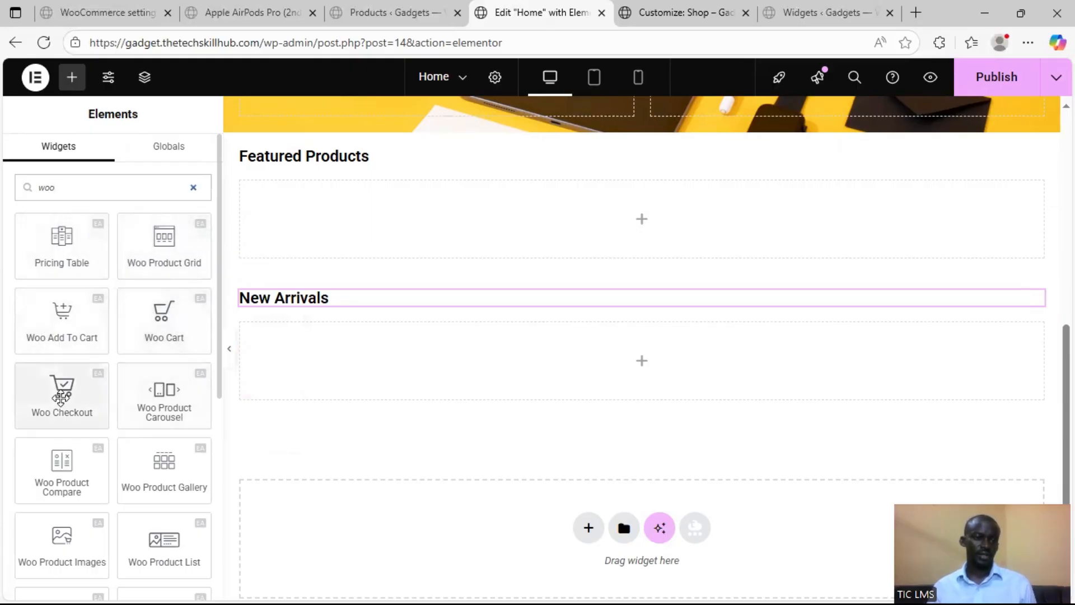
Add a Woo Product Grid widget to the empty row below the New Arrivals heading
{"action": "scroll", "coordinate": [165, 401], "scroll_direction": "down", "scroll_amount": 2}
{"action": "scroll", "coordinate": [162, 418], "scroll_direction": "down", "scroll_amount": 2}
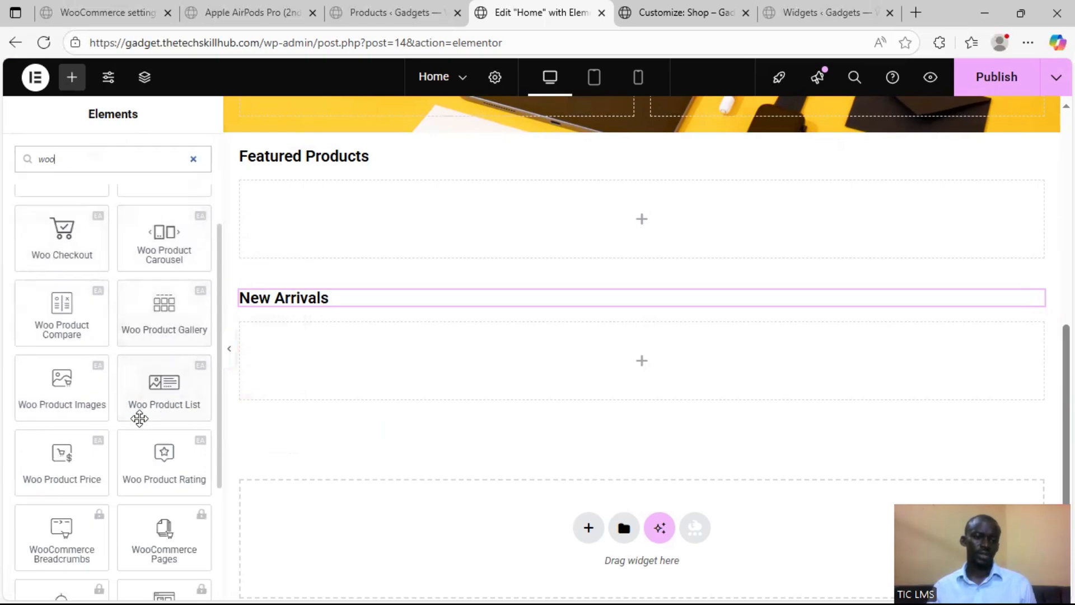
{"action": "scroll", "coordinate": [171, 381], "scroll_direction": "down", "scroll_amount": 2}
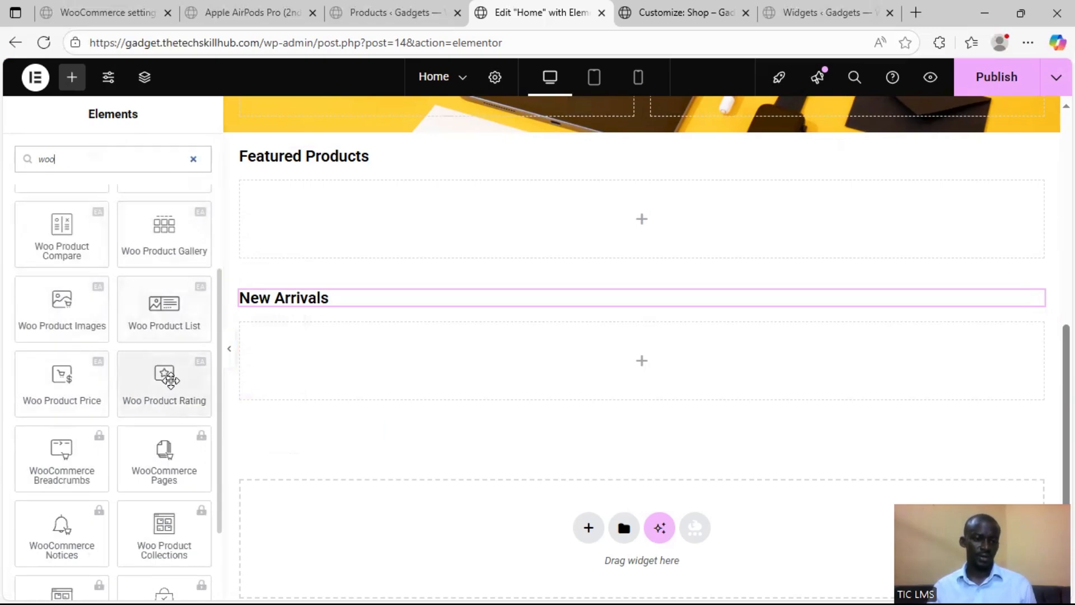
{"action": "scroll", "coordinate": [170, 381], "scroll_direction": "up", "scroll_amount": 1}
{"action": "scroll", "coordinate": [147, 336], "scroll_direction": "up", "scroll_amount": 4}
{"action": "left_click_drag", "start_coordinate": [171, 249], "coordinate": [333, 365]}
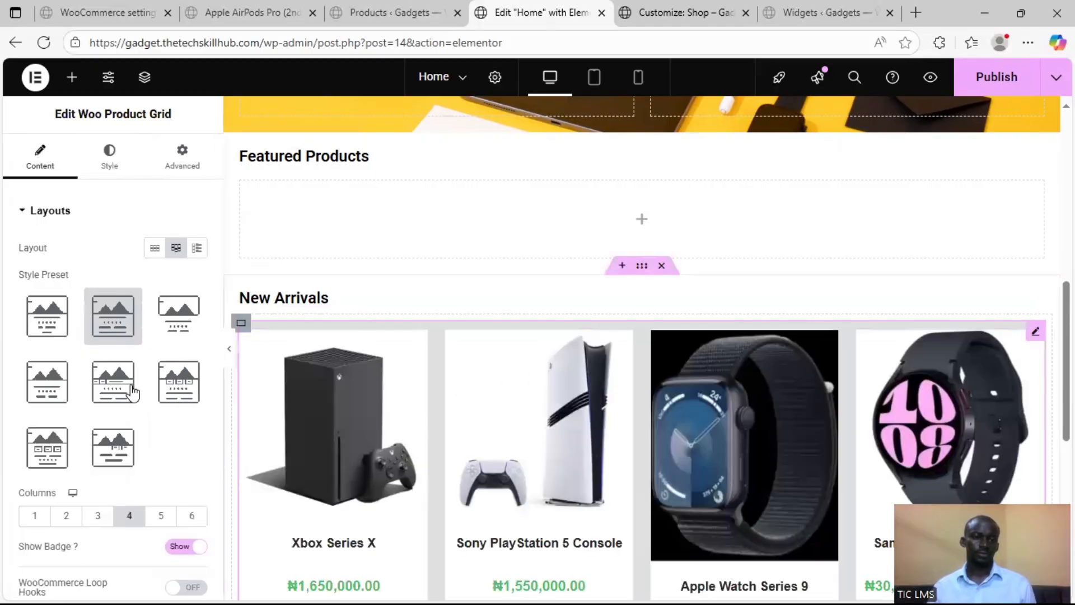
Try the fourth style preset, Preset 5, Preset 6 and Default on the New Arrivals product grid, and return to the second preset
{"action": "scroll", "coordinate": [677, 417], "scroll_direction": "down", "scroll_amount": 2}
{"action": "scroll", "coordinate": [676, 412], "scroll_direction": "down", "scroll_amount": 3}
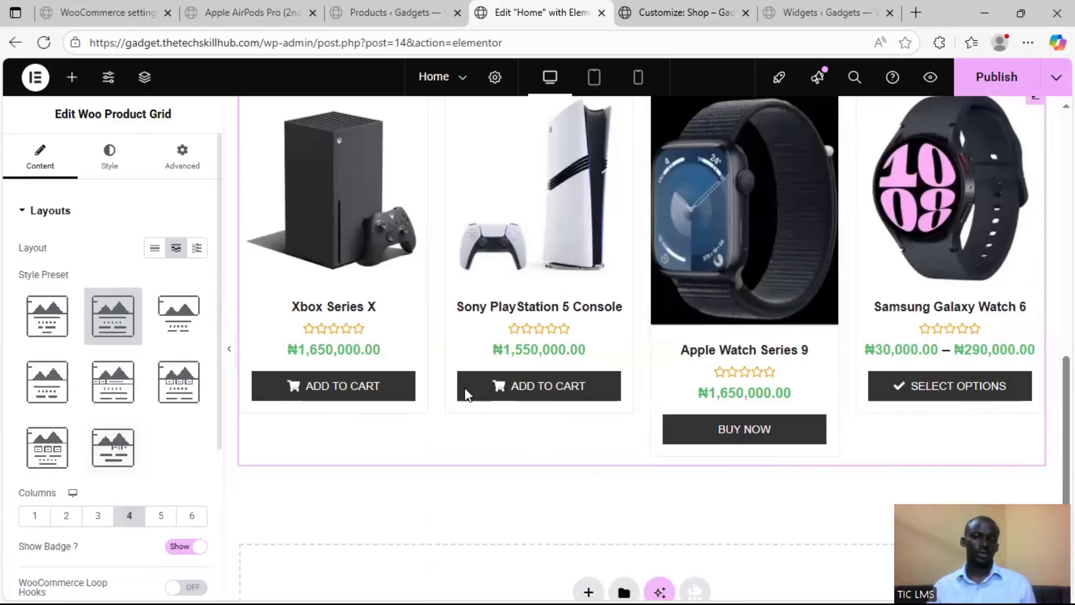
{"action": "scroll", "coordinate": [435, 408], "scroll_direction": "up", "scroll_amount": 3}
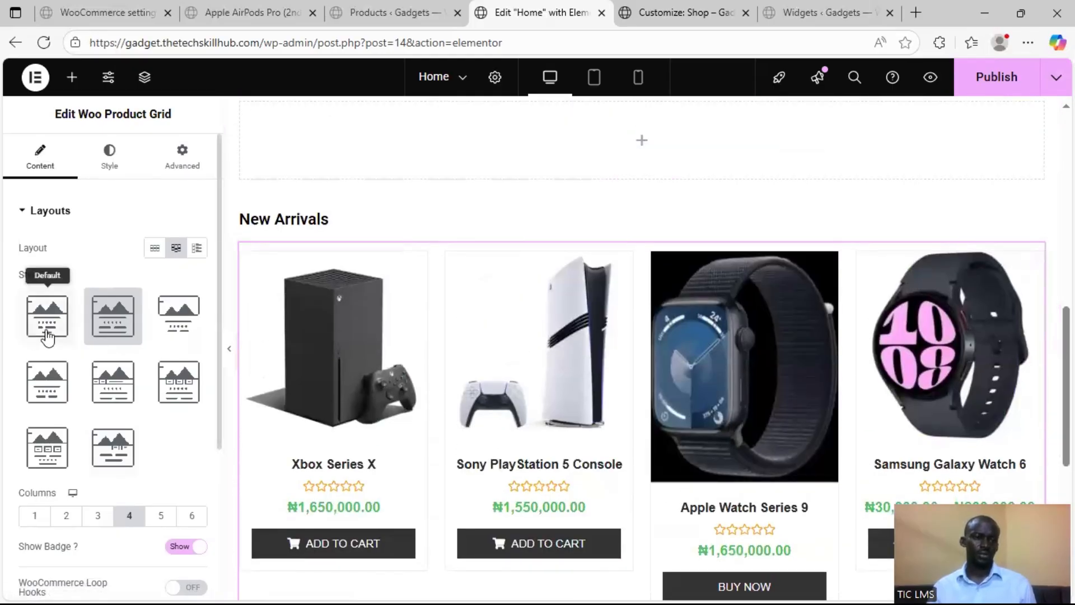
{"action": "scroll", "coordinate": [374, 367], "scroll_direction": "down", "scroll_amount": 3}
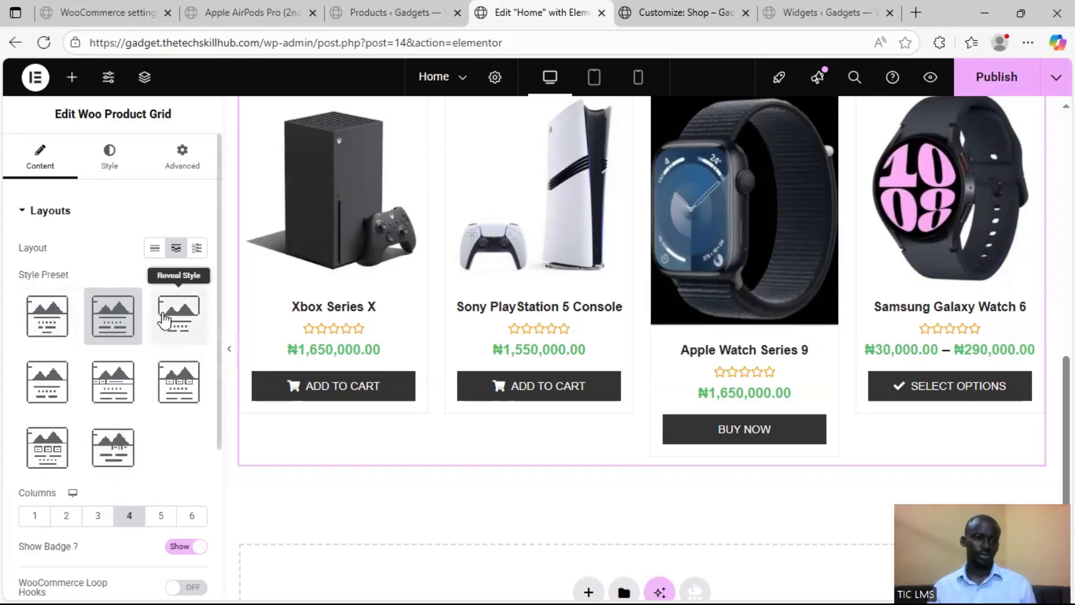
{"action": "left_click", "coordinate": [59, 389]}
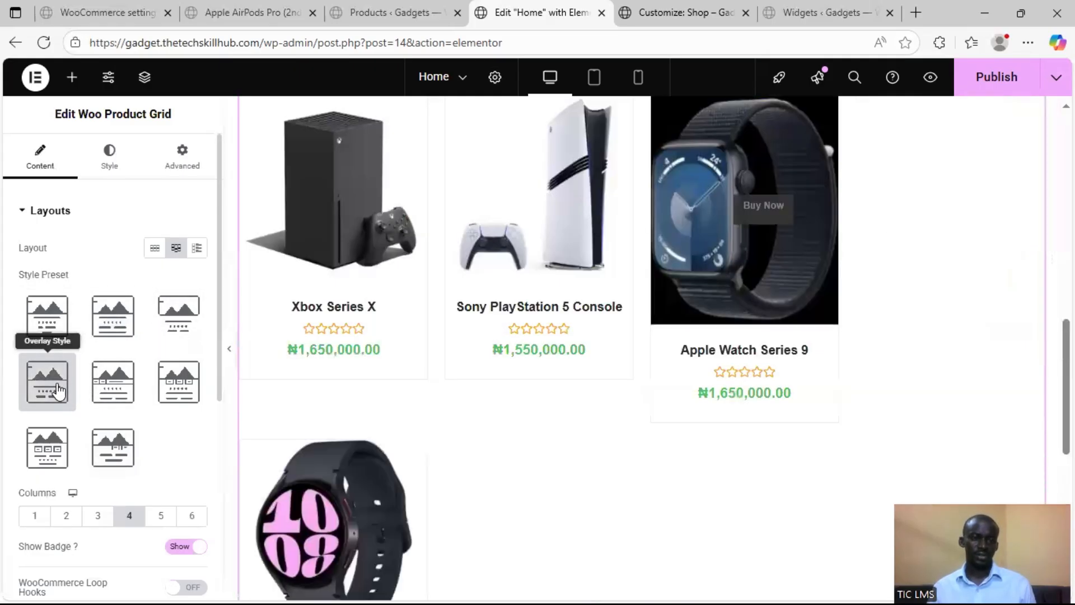
{"action": "left_click", "coordinate": [122, 388]}
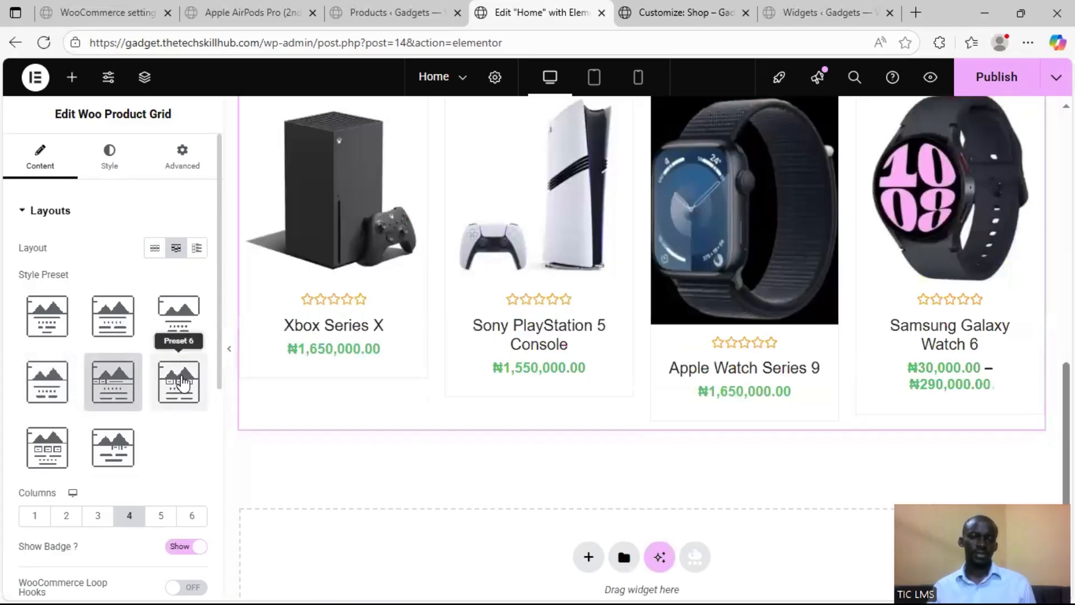
{"action": "mouse_move", "coordinate": [605, 283]}
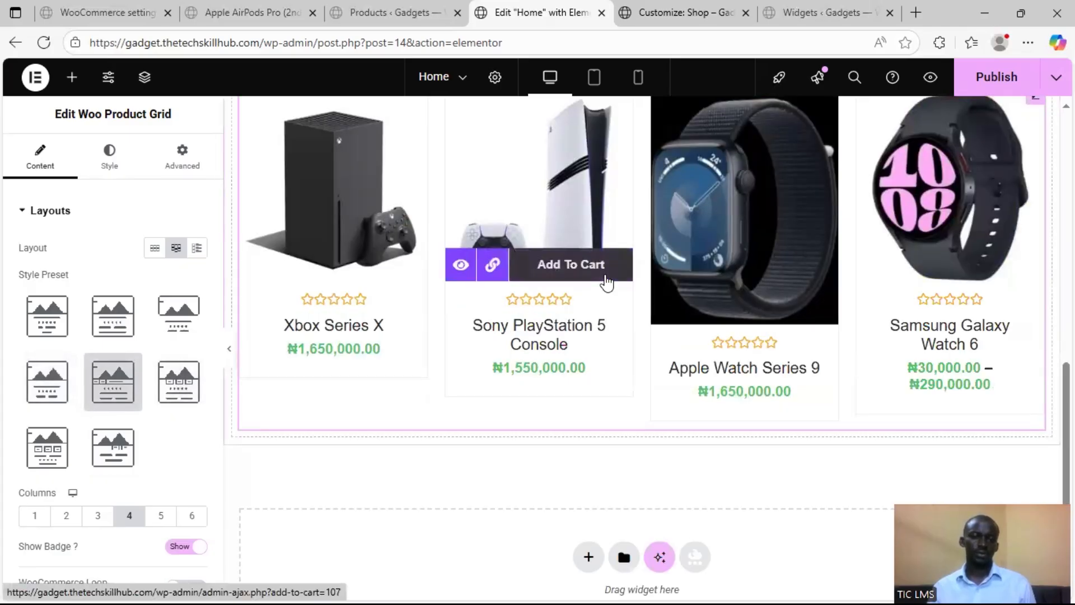
{"action": "scroll", "coordinate": [398, 294], "scroll_direction": "up", "scroll_amount": 3}
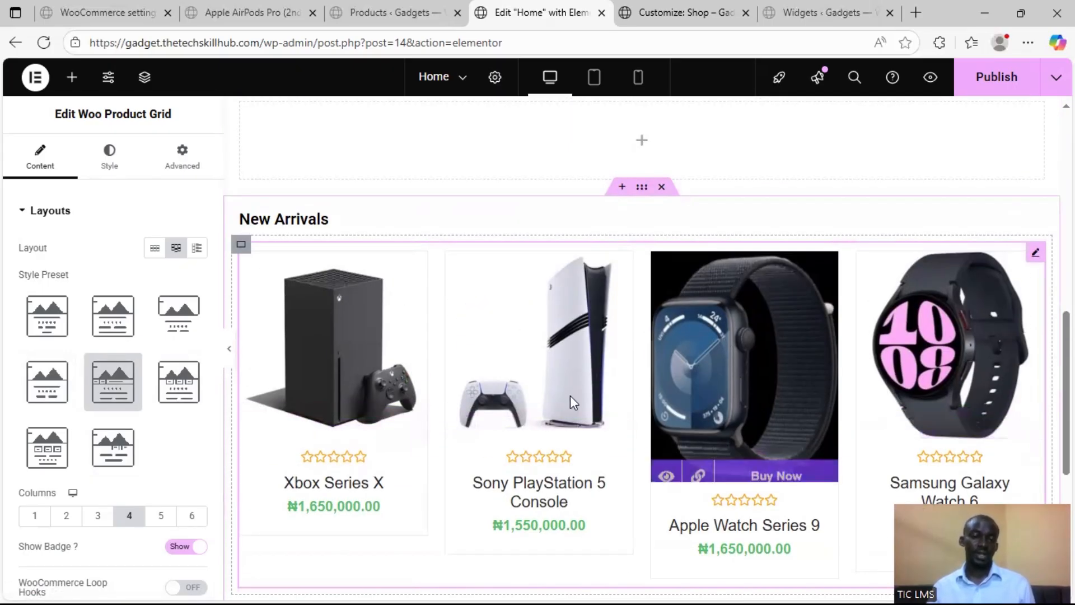
{"action": "left_click", "coordinate": [172, 382]}
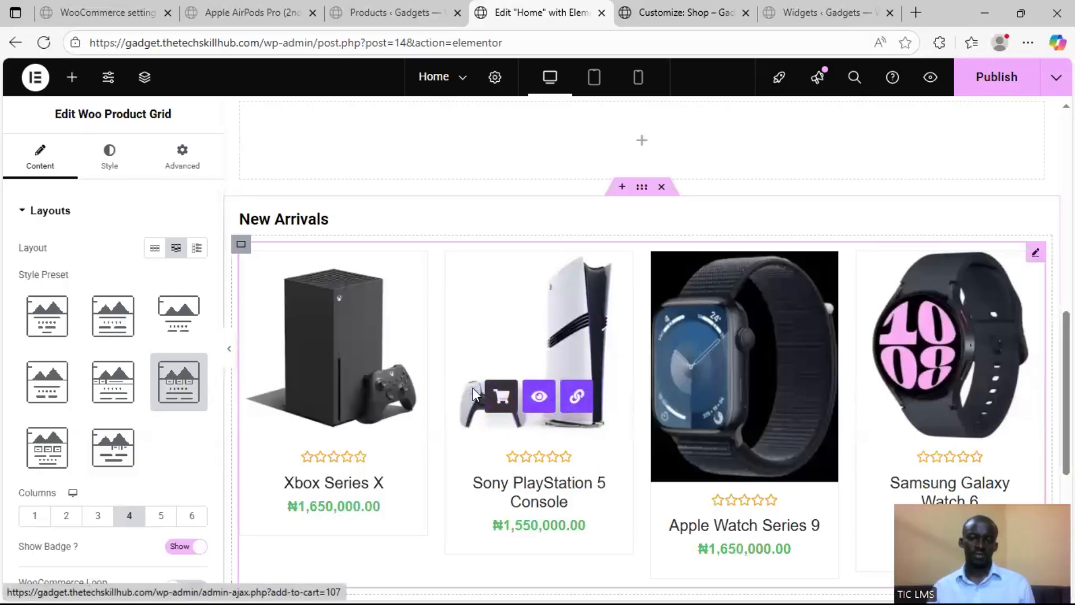
{"action": "scroll", "coordinate": [493, 392], "scroll_direction": "down", "scroll_amount": 1}
{"action": "left_click", "coordinate": [50, 316]}
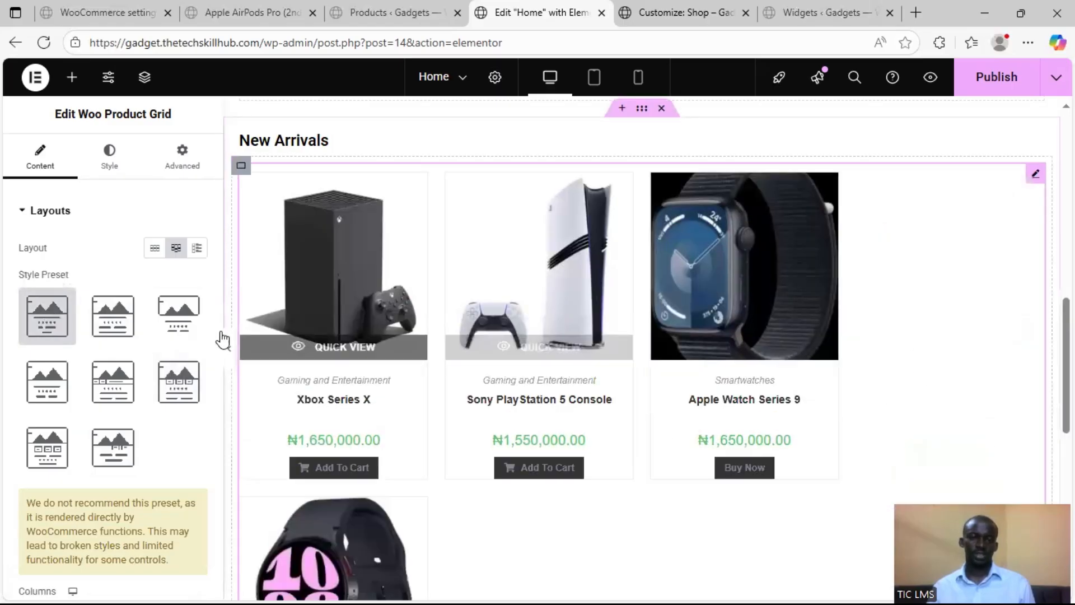
{"action": "left_click", "coordinate": [115, 316]}
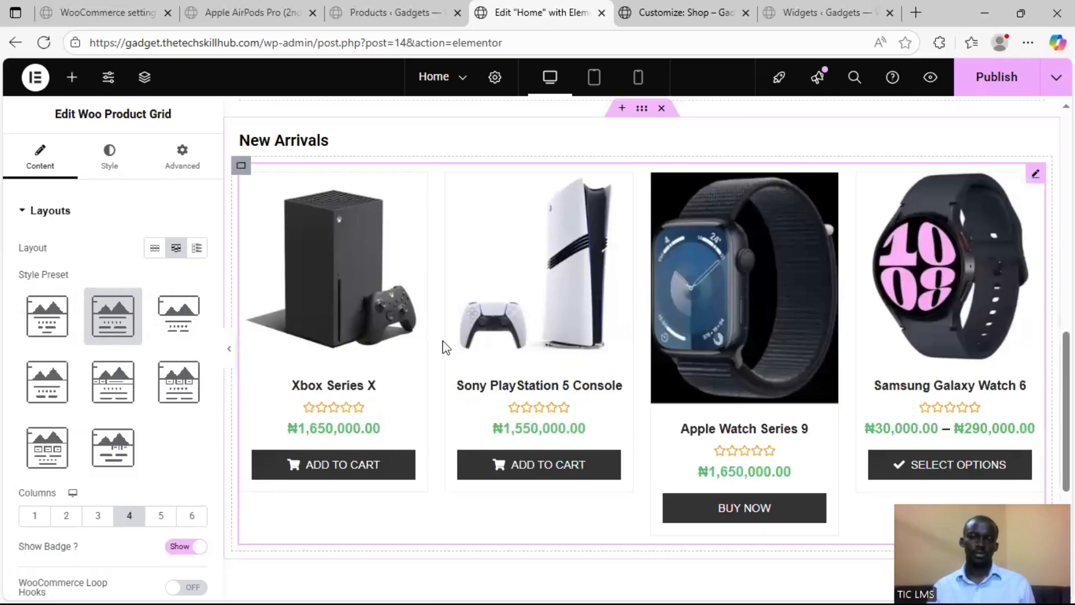
Set the New Arrivals product grid to 3 columns
{"action": "scroll", "coordinate": [56, 380], "scroll_direction": "down", "scroll_amount": 5}
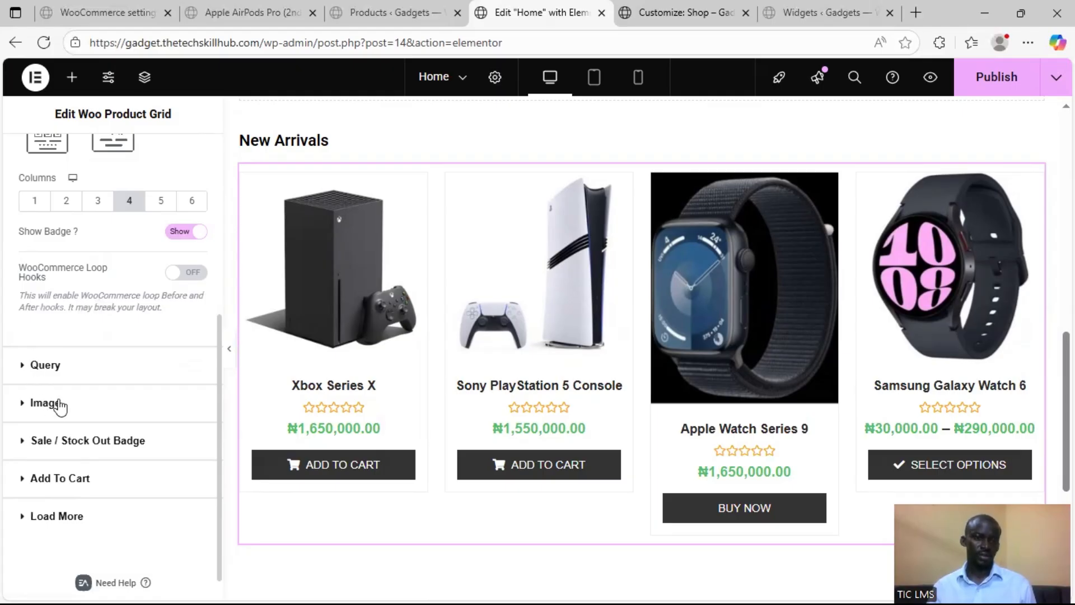
{"action": "scroll", "coordinate": [84, 347], "scroll_direction": "up", "scroll_amount": 5}
{"action": "scroll", "coordinate": [88, 392], "scroll_direction": "down", "scroll_amount": 4}
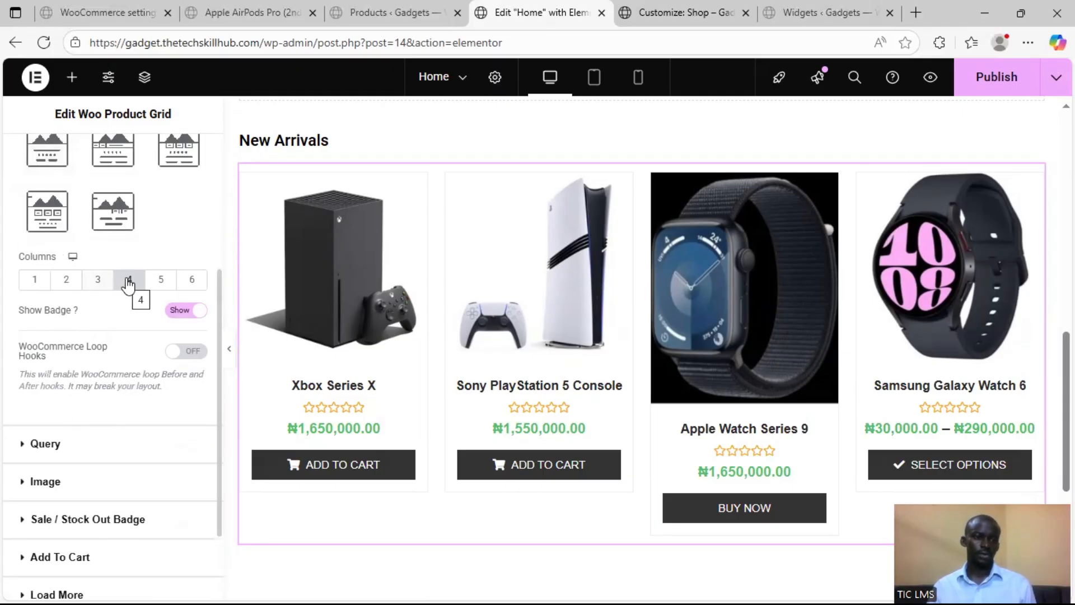
{"action": "left_click", "coordinate": [96, 281]}
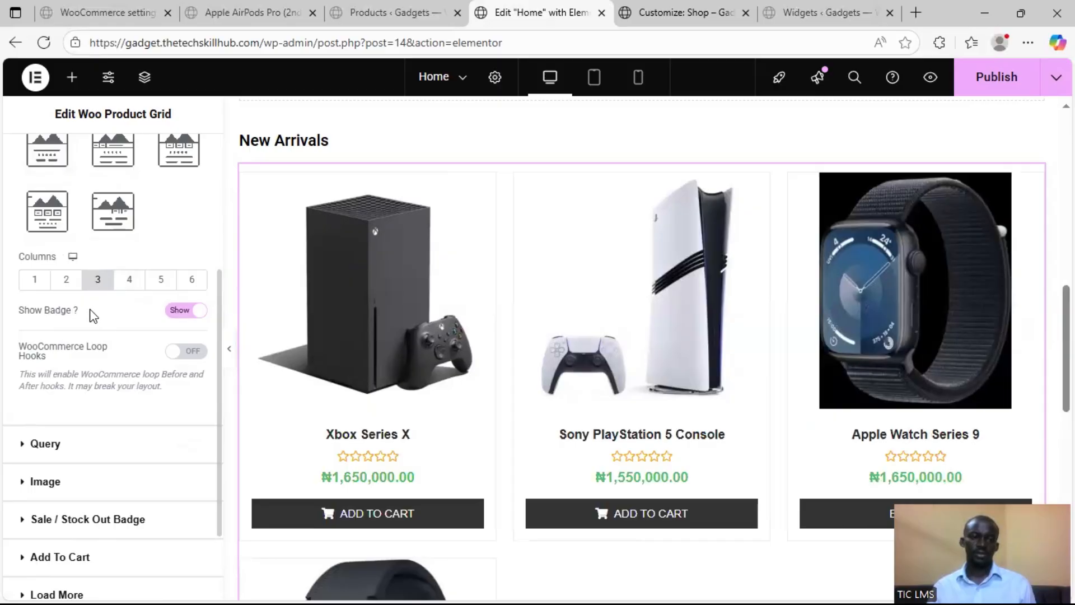
{"action": "scroll", "coordinate": [471, 392], "scroll_direction": "down", "scroll_amount": 7}
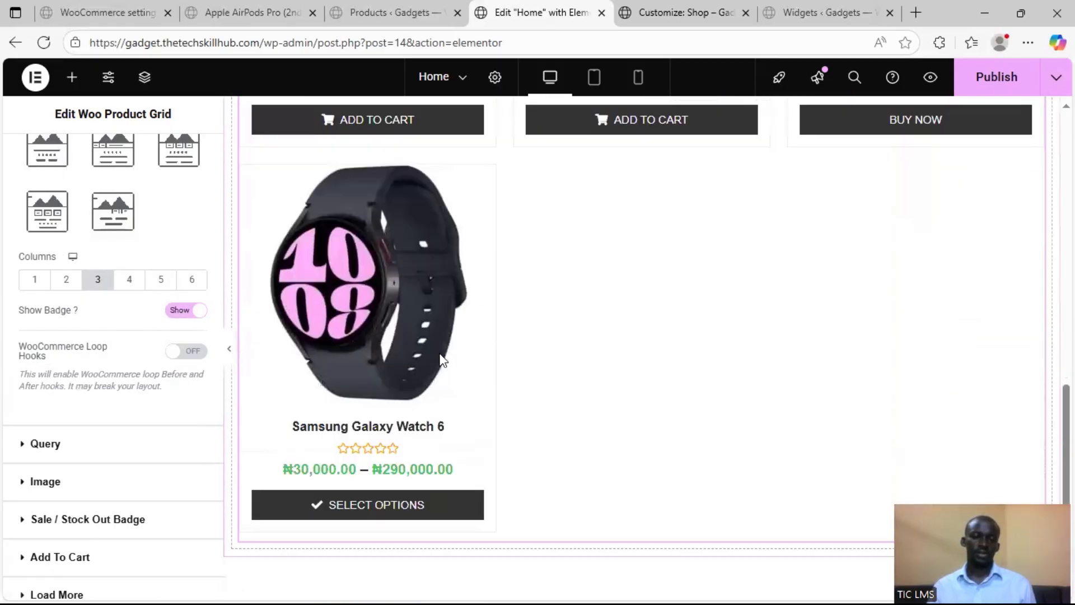
{"action": "scroll", "coordinate": [169, 384], "scroll_direction": "up", "scroll_amount": 2}
{"action": "scroll", "coordinate": [477, 383], "scroll_direction": "up", "scroll_amount": 5}
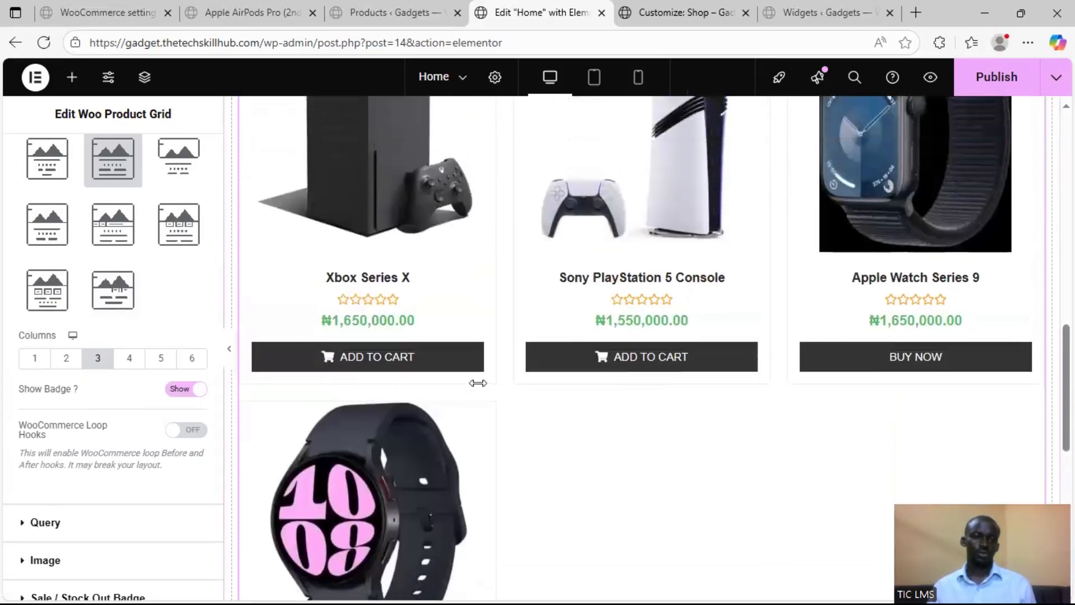
{"action": "scroll", "coordinate": [477, 383], "scroll_direction": "up", "scroll_amount": 1}
{"action": "scroll", "coordinate": [67, 395], "scroll_direction": "down", "scroll_amount": 3}
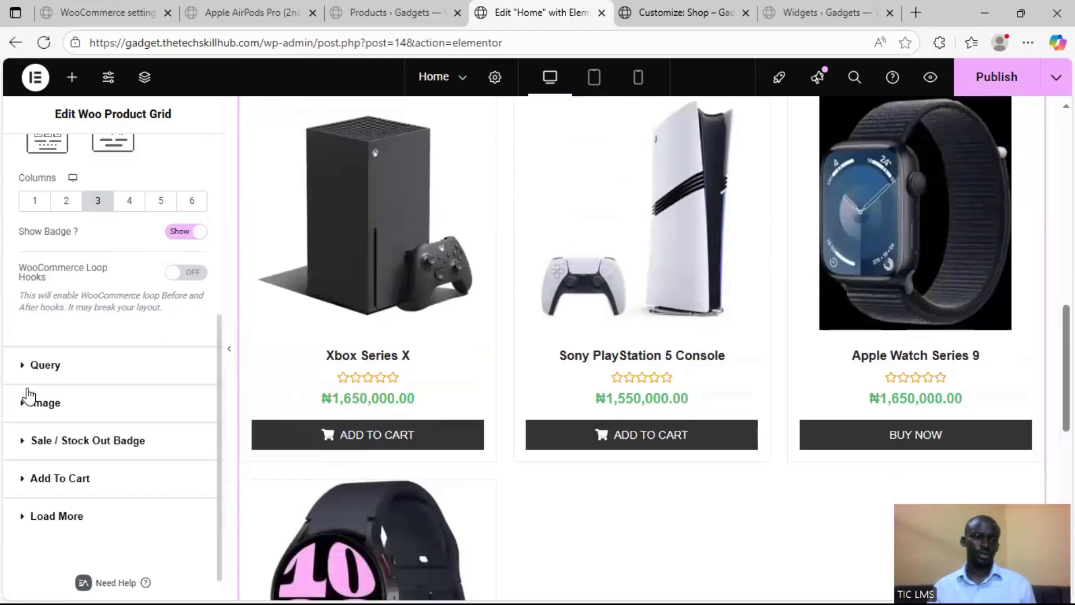
Examine the Source and Filter By choices in the product grid's query settings, keeping Products and Recent Products
{"action": "left_click", "coordinate": [93, 380]}
{"action": "left_click", "coordinate": [145, 288]}
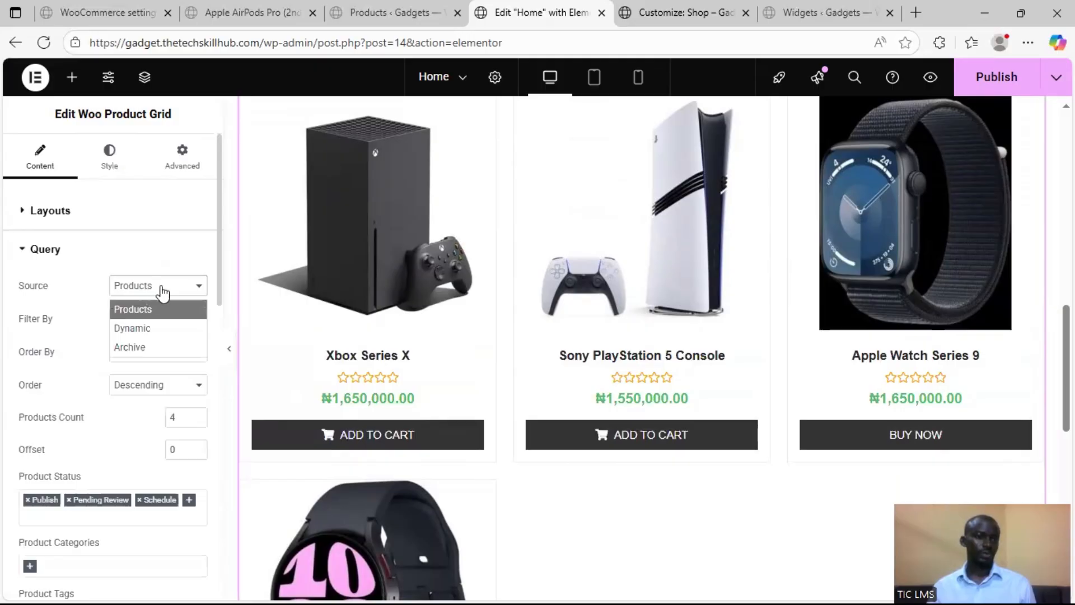
{"action": "left_click", "coordinate": [156, 326]}
{"action": "left_click", "coordinate": [160, 288]}
{"action": "left_click", "coordinate": [158, 317]}
{"action": "left_click", "coordinate": [161, 293]}
{"action": "left_click", "coordinate": [165, 291]}
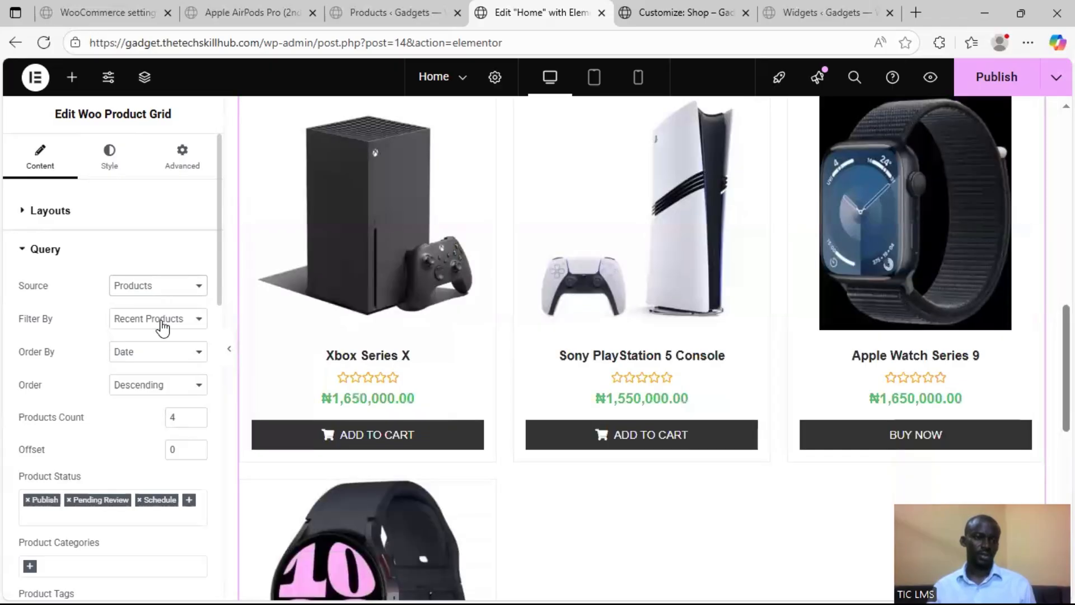
{"action": "left_click", "coordinate": [163, 325]}
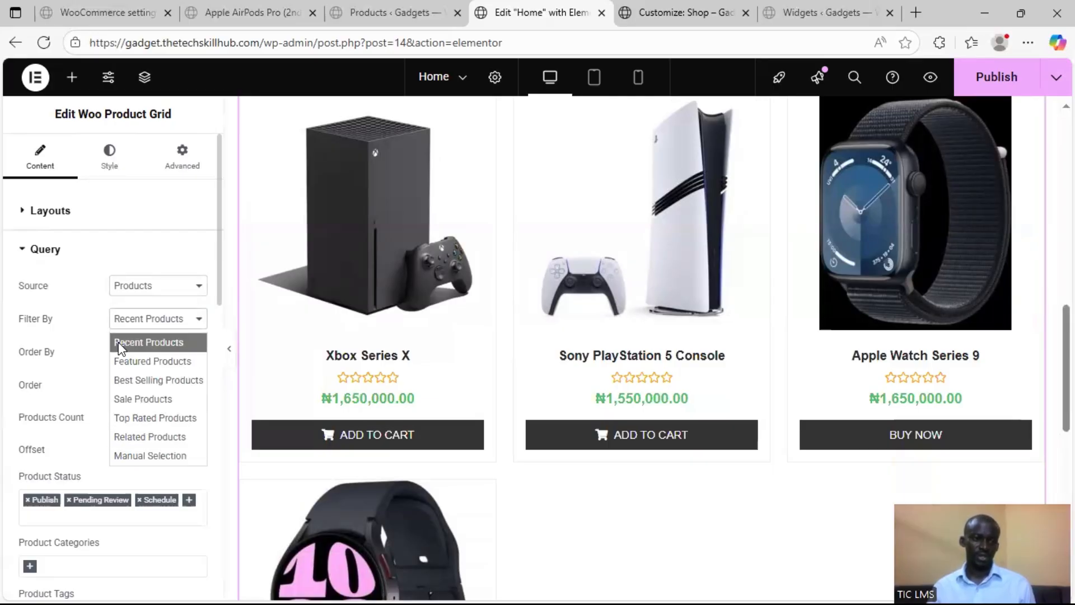
{"action": "left_click", "coordinate": [101, 324]}
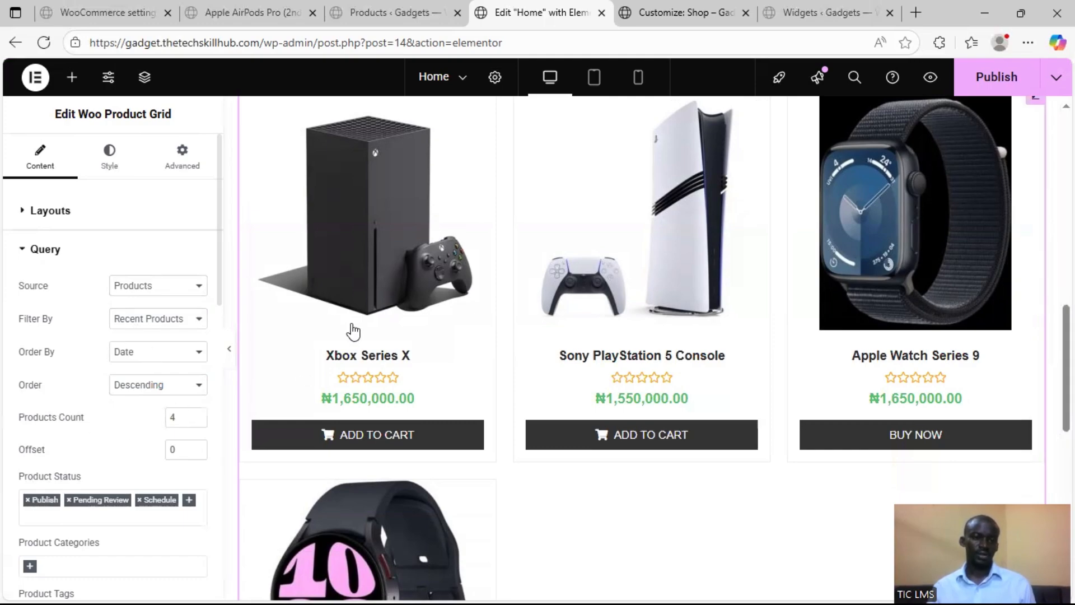
Set the products count of the New Arrivals grid to 6
{"action": "left_click_drag", "start_coordinate": [175, 419], "coordinate": [156, 423]}
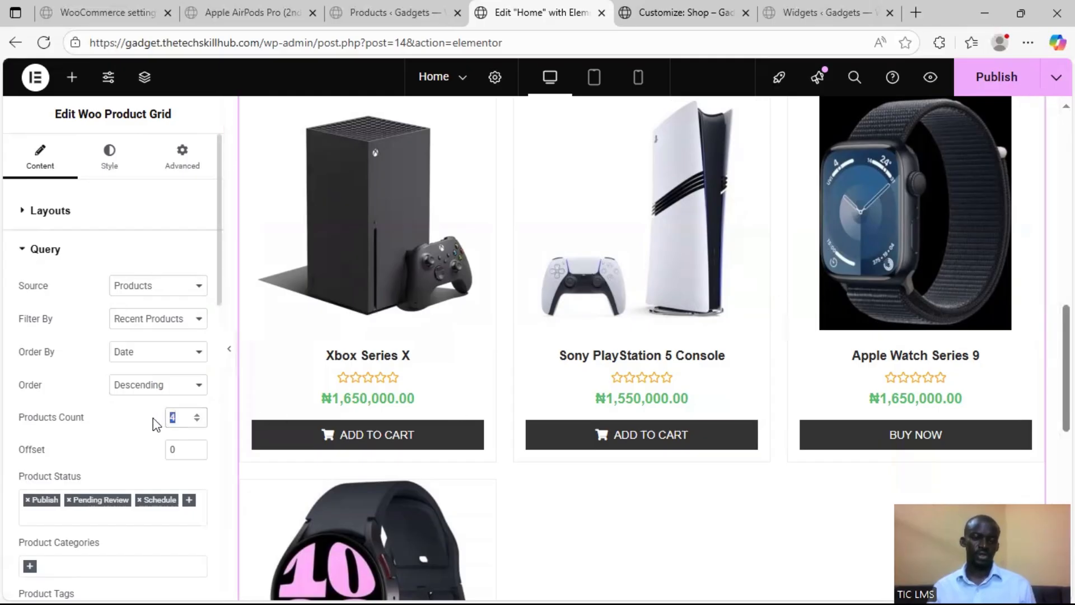
{"action": "type", "text": "6"}
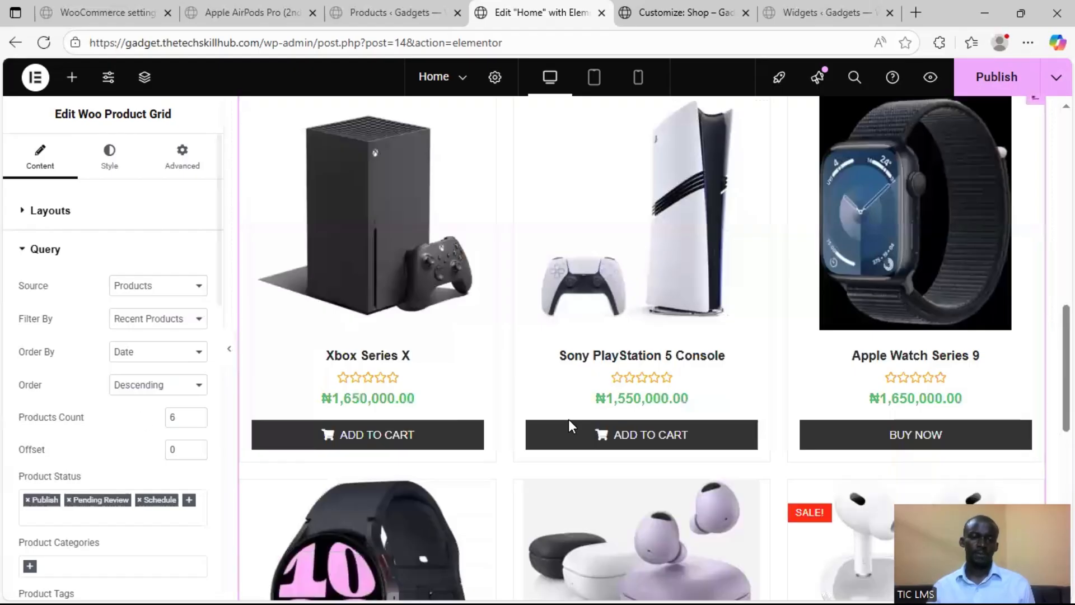
{"action": "scroll", "coordinate": [803, 417], "scroll_direction": "down", "scroll_amount": 2}
{"action": "scroll", "coordinate": [803, 411], "scroll_direction": "down", "scroll_amount": 3}
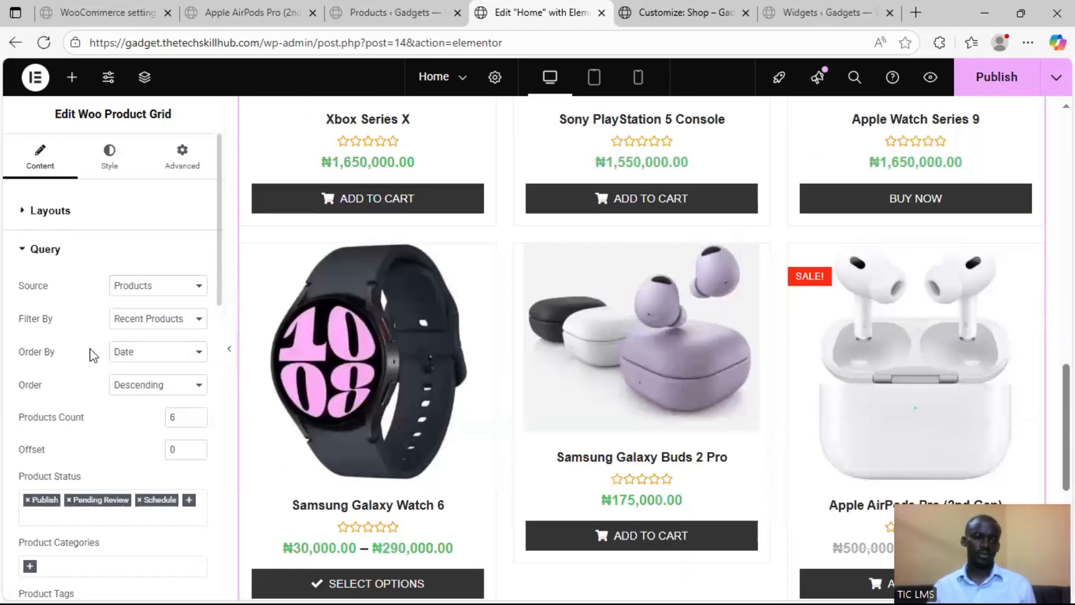
{"action": "scroll", "coordinate": [89, 353], "scroll_direction": "down", "scroll_amount": 2}
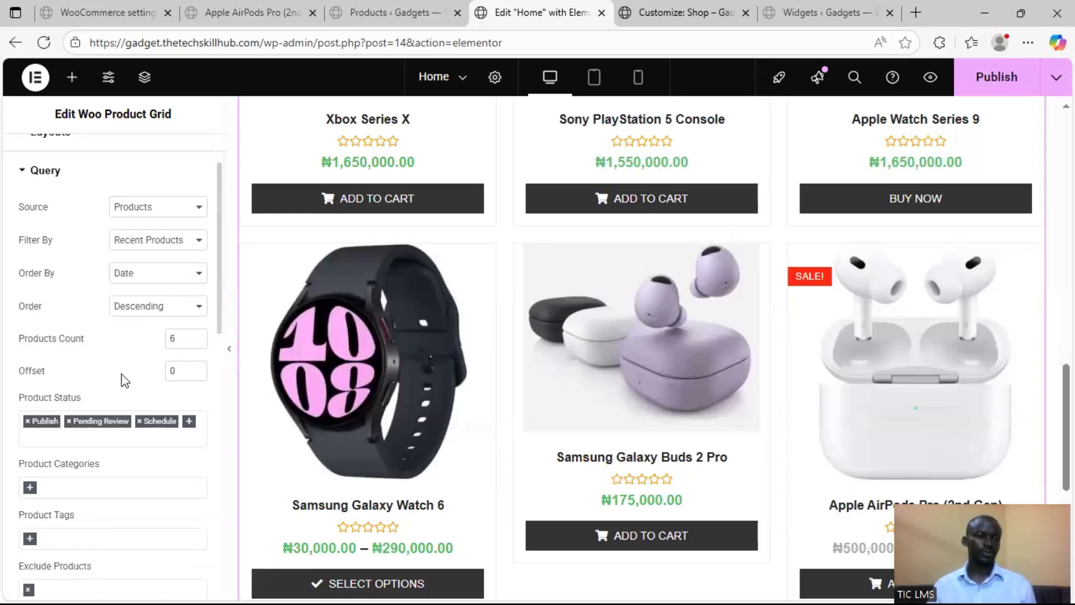
{"action": "scroll", "coordinate": [112, 391], "scroll_direction": "down", "scroll_amount": 2}
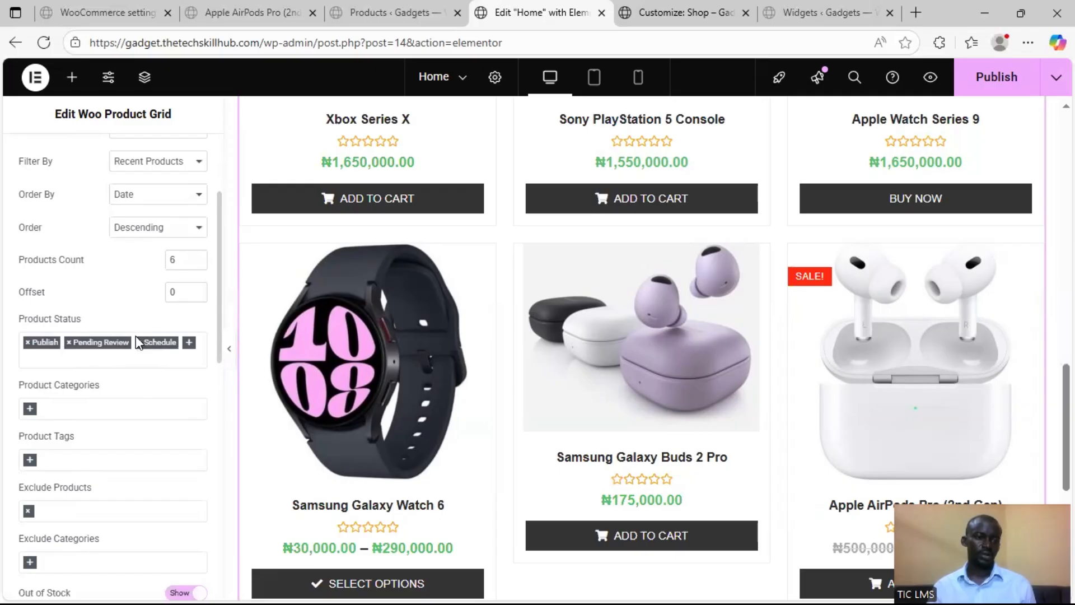
{"action": "scroll", "coordinate": [64, 379], "scroll_direction": "down", "scroll_amount": 2}
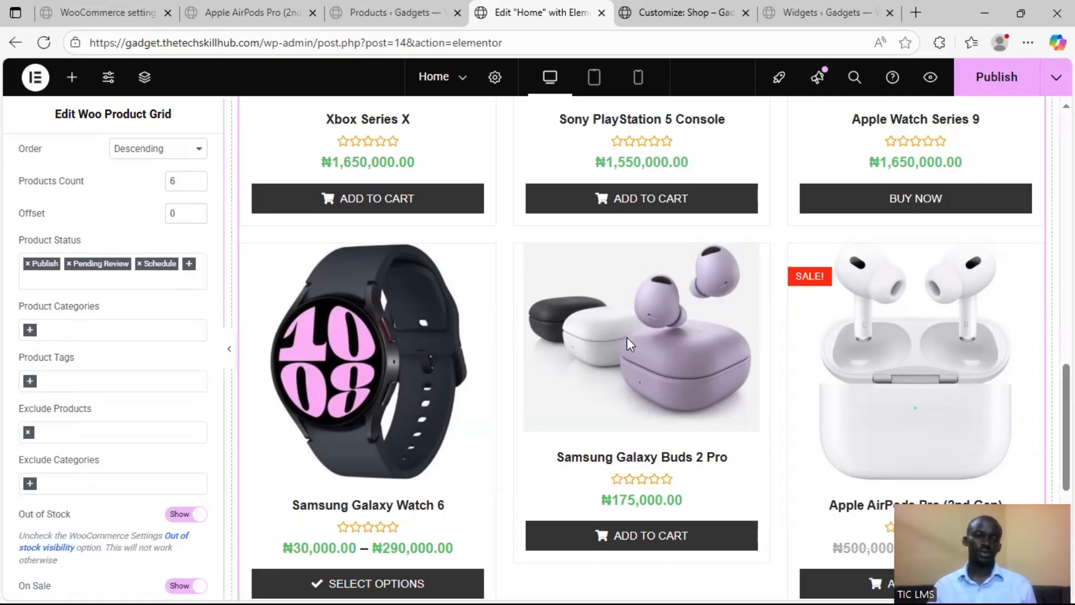
{"action": "scroll", "coordinate": [493, 367], "scroll_direction": "down", "scroll_amount": 5}
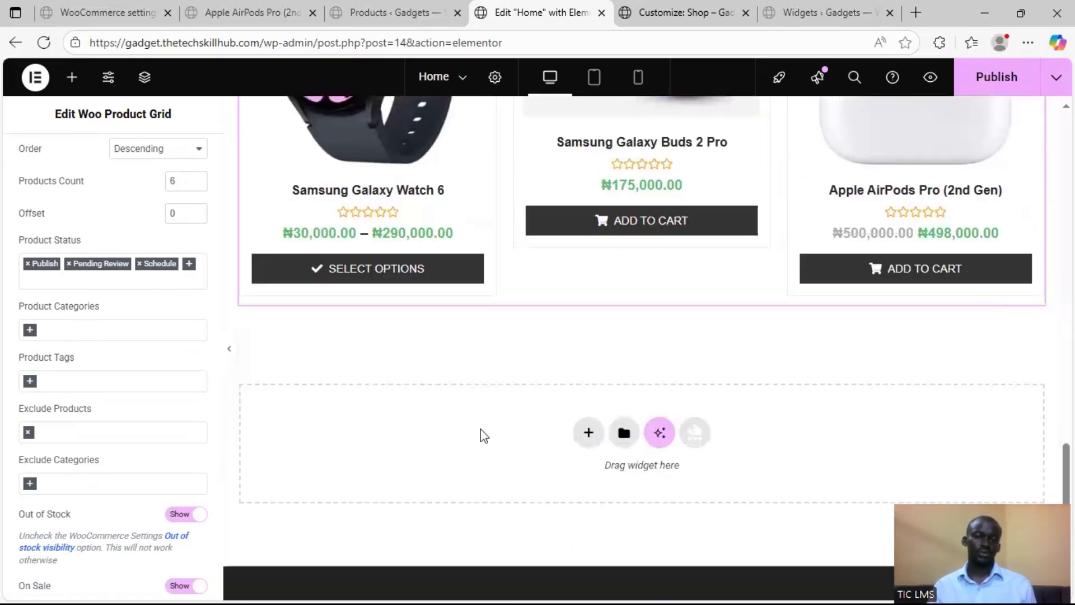
{"action": "scroll", "coordinate": [571, 399], "scroll_direction": "up", "scroll_amount": 2}
{"action": "scroll", "coordinate": [567, 418], "scroll_direction": "down", "scroll_amount": 3}
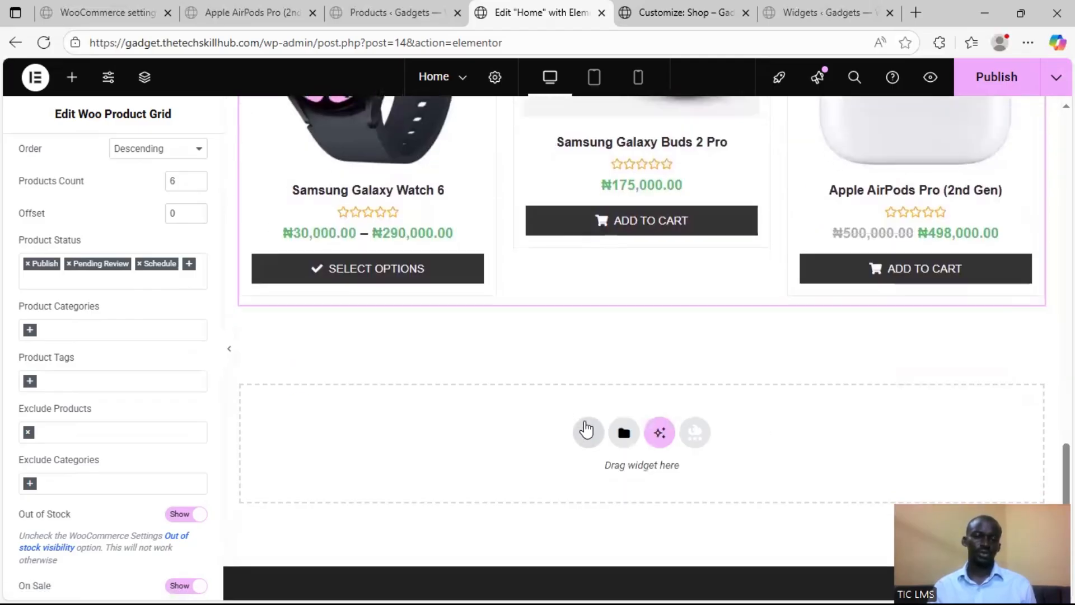
Duplicate the whole New Arrivals container, including its heading and product grid
{"action": "scroll", "coordinate": [514, 311], "scroll_direction": "up", "scroll_amount": 12}
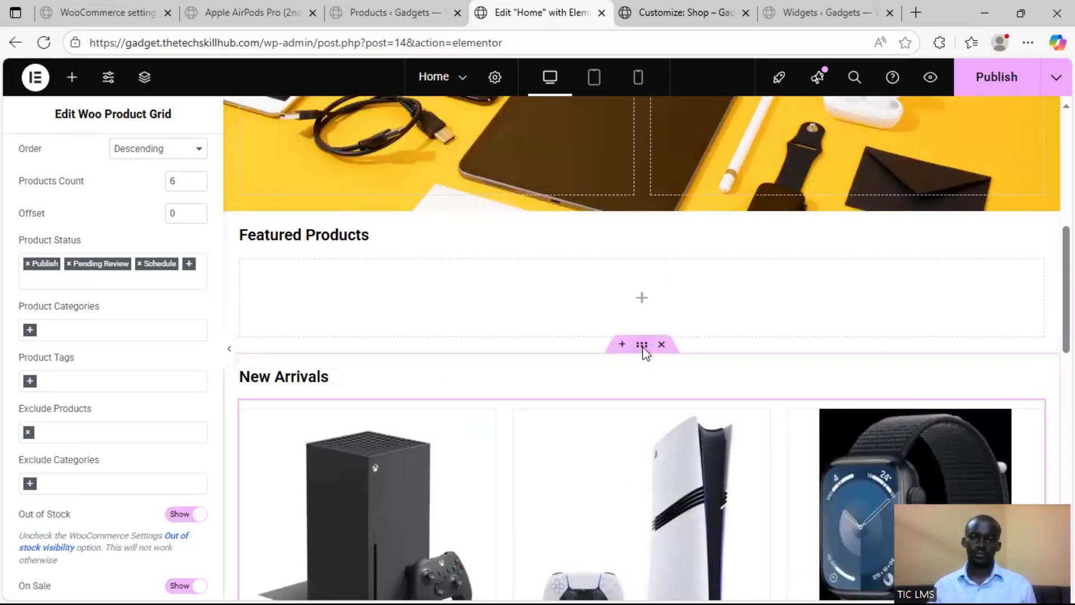
{"action": "right_click", "coordinate": [643, 347]}
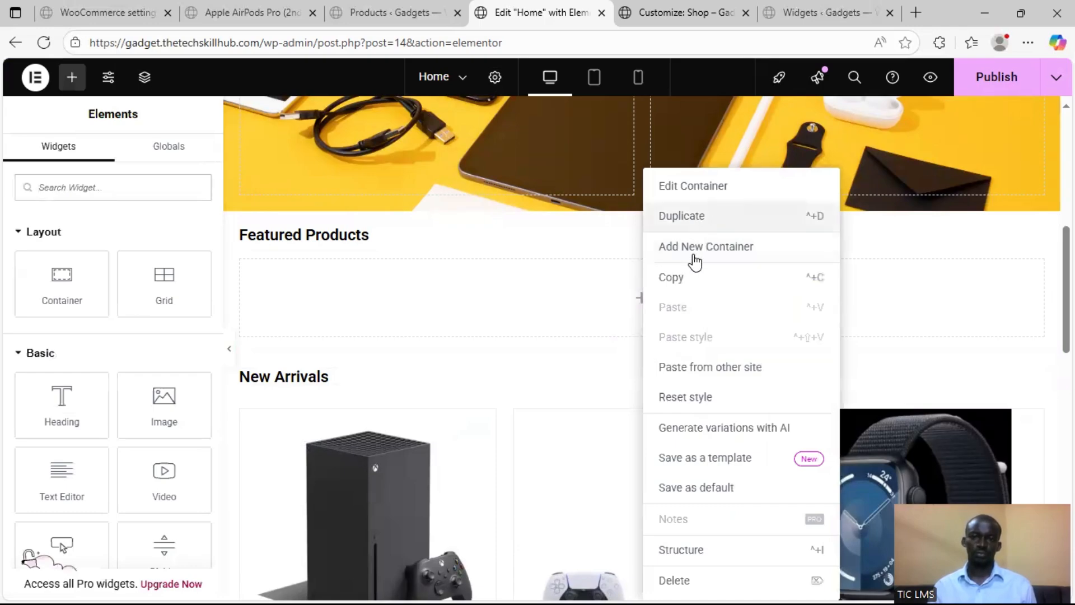
{"action": "left_click", "coordinate": [611, 411]}
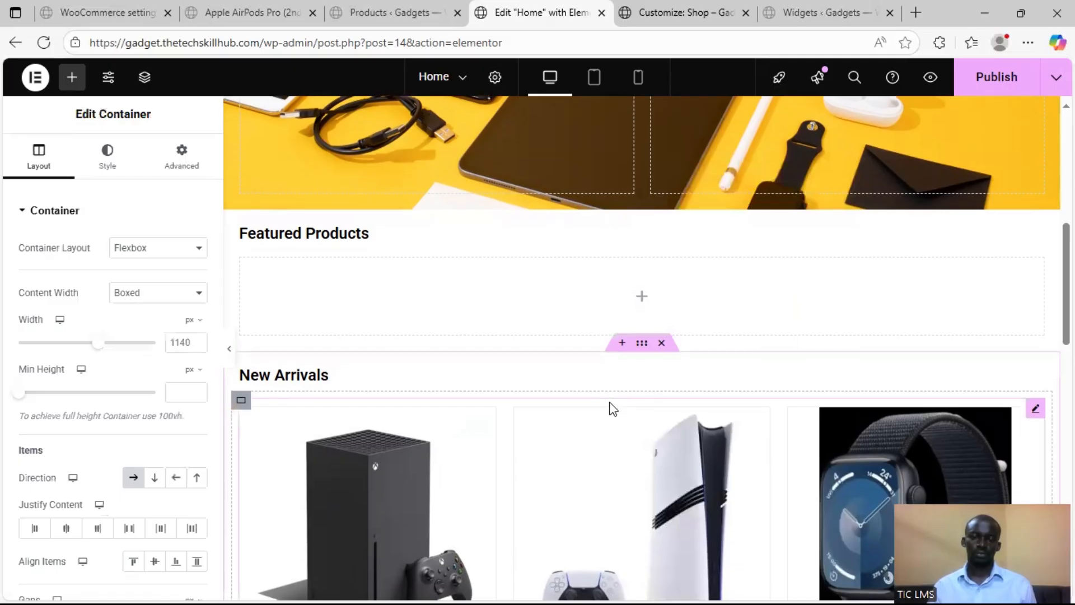
{"action": "scroll", "coordinate": [610, 406], "scroll_direction": "down", "scroll_amount": 8}
{"action": "scroll", "coordinate": [609, 402], "scroll_direction": "down", "scroll_amount": 6}
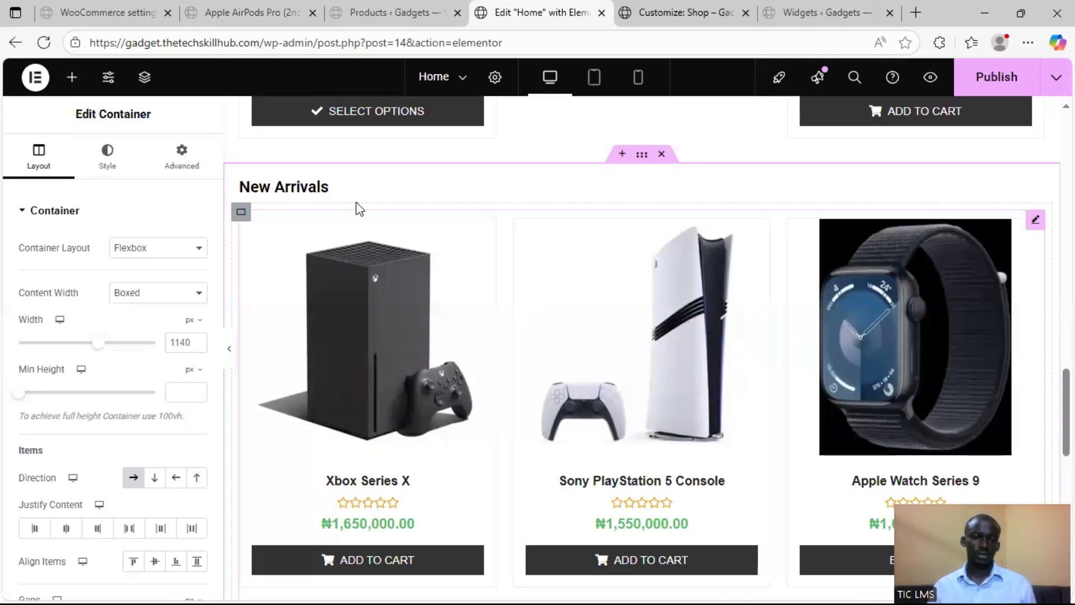
Change the duplicated section's heading to "Phones"
{"action": "left_click", "coordinate": [83, 269]}
{"action": "key", "text": "ctrl+a"}
{"action": "type", "text": "Phones"}
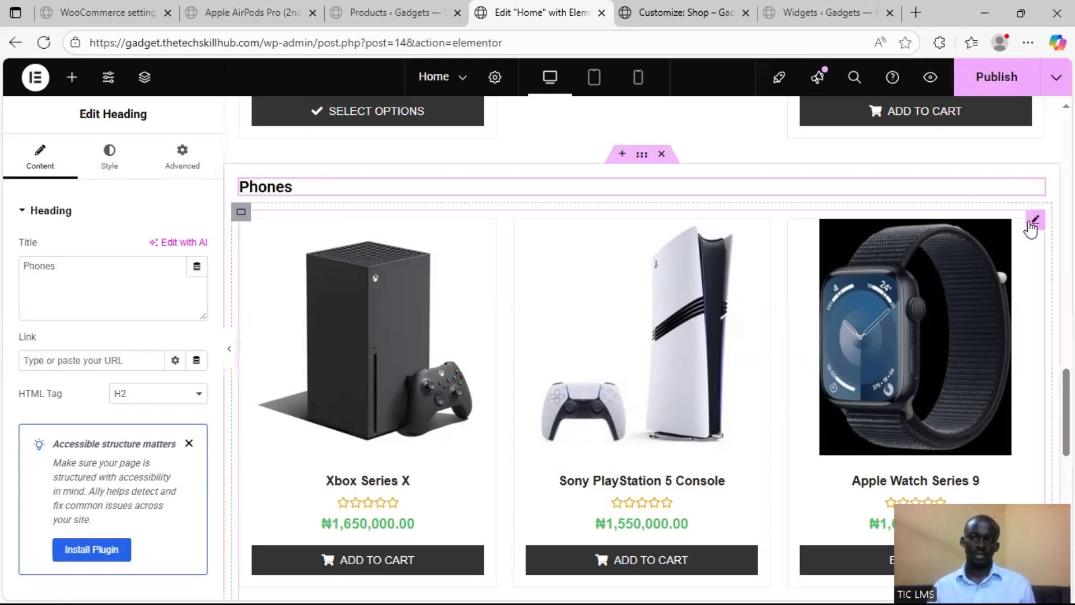
Filter the Phones section's product grid to the Phones product category
{"action": "left_click", "coordinate": [1030, 223]}
{"action": "scroll", "coordinate": [34, 347], "scroll_direction": "down", "scroll_amount": 5}
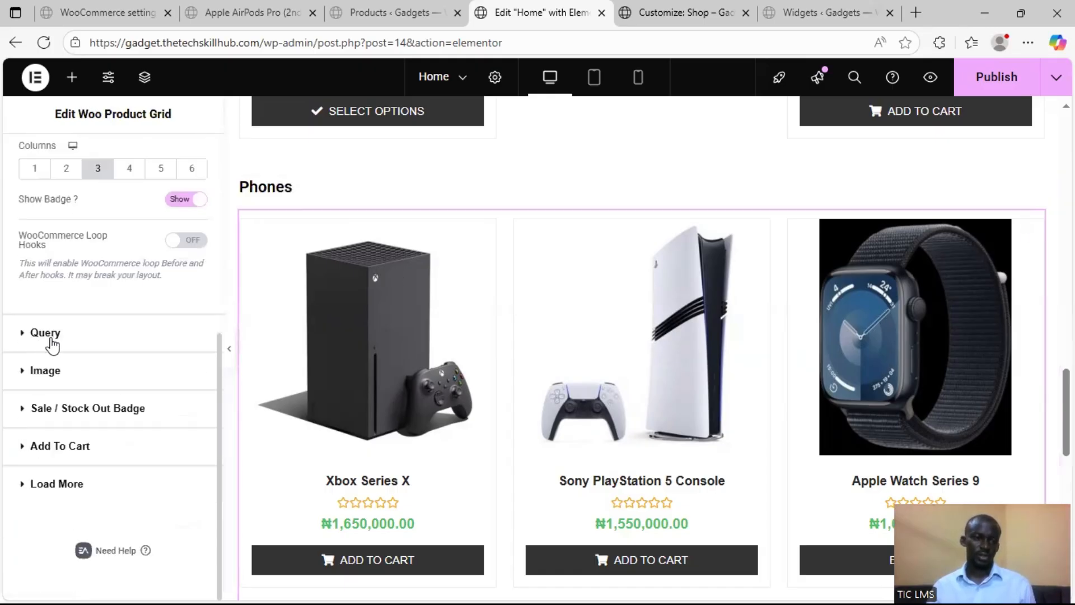
{"action": "left_click", "coordinate": [51, 337]}
{"action": "scroll", "coordinate": [84, 352], "scroll_direction": "down", "scroll_amount": 5}
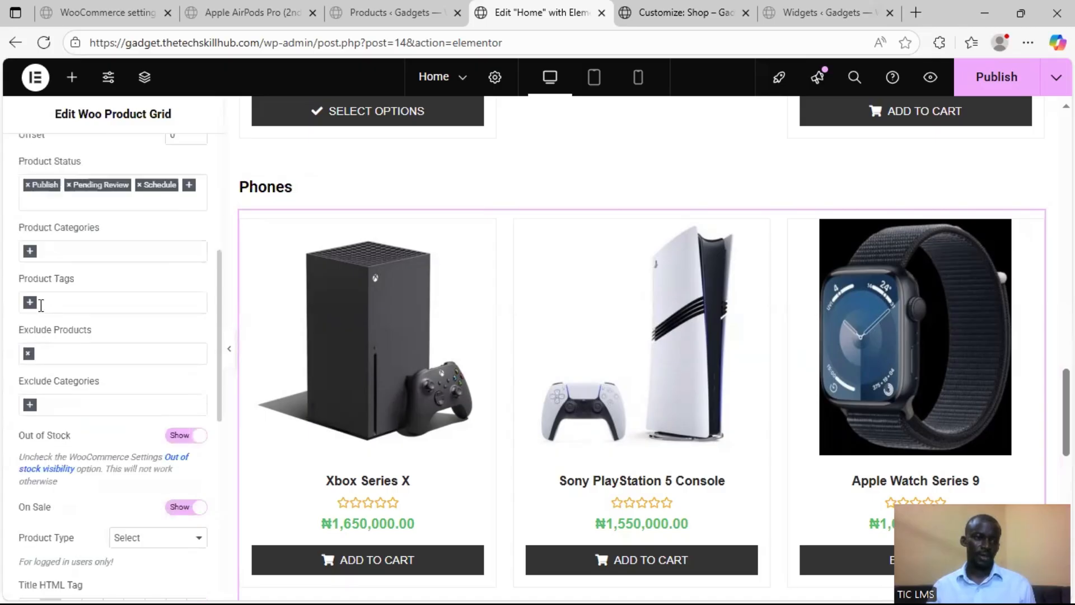
{"action": "left_click", "coordinate": [33, 252]}
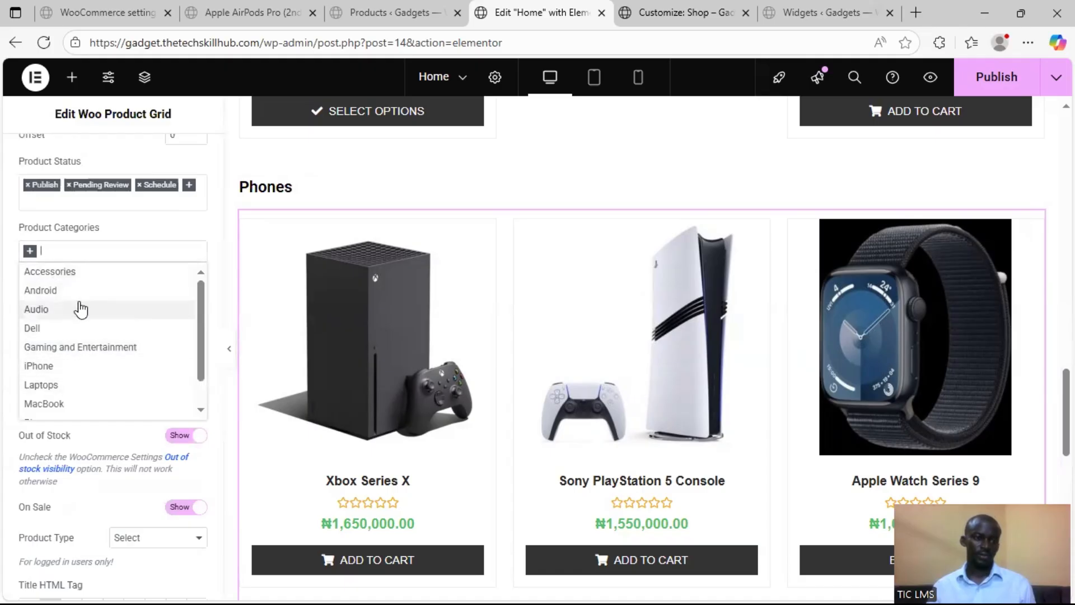
{"action": "scroll", "coordinate": [82, 359], "scroll_direction": "down", "scroll_amount": 2}
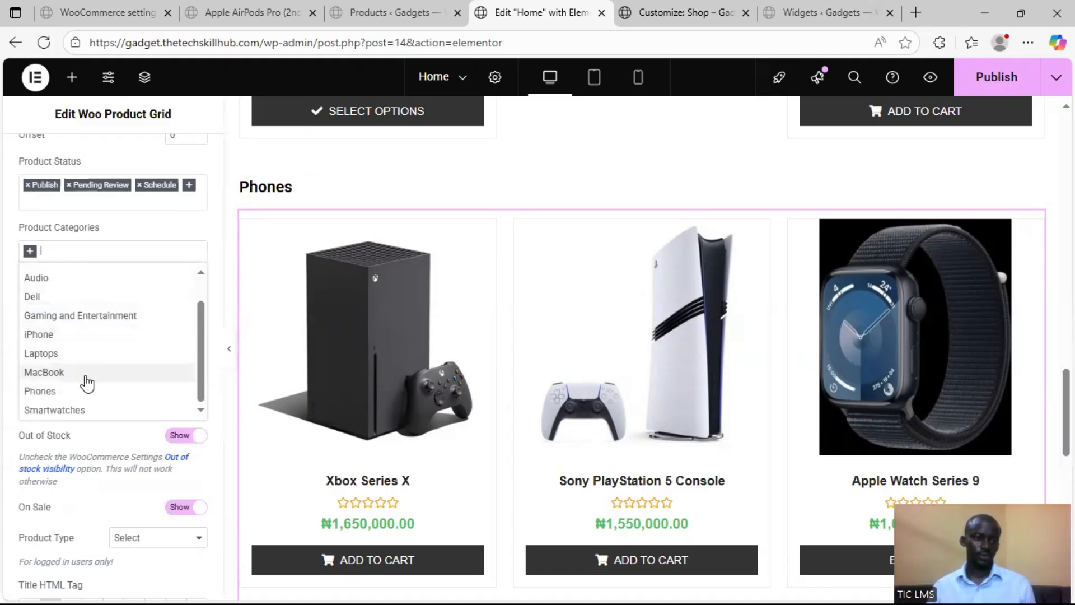
{"action": "left_click", "coordinate": [83, 389]}
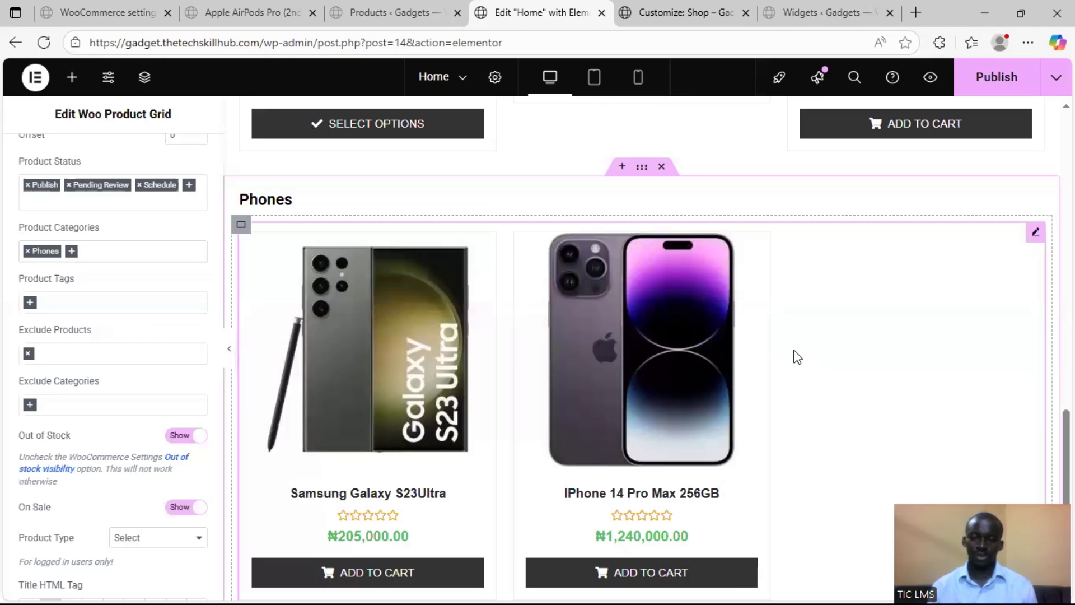
Duplicate the whole Phones container, including its heading and product grid
{"action": "scroll", "coordinate": [784, 357], "scroll_direction": "down", "scroll_amount": 3}
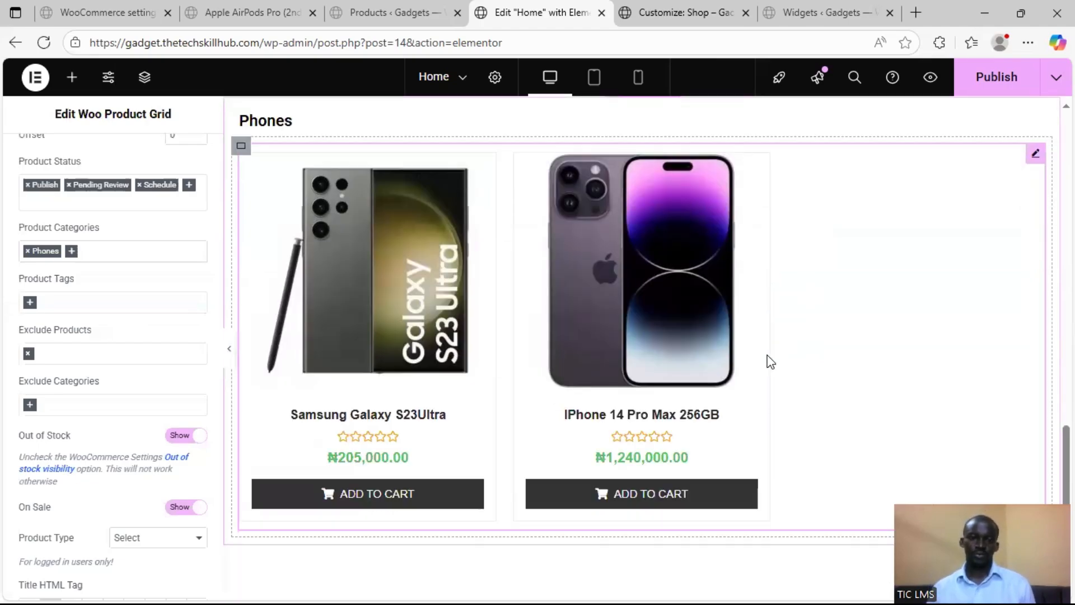
{"action": "scroll", "coordinate": [490, 351], "scroll_direction": "up", "scroll_amount": 4}
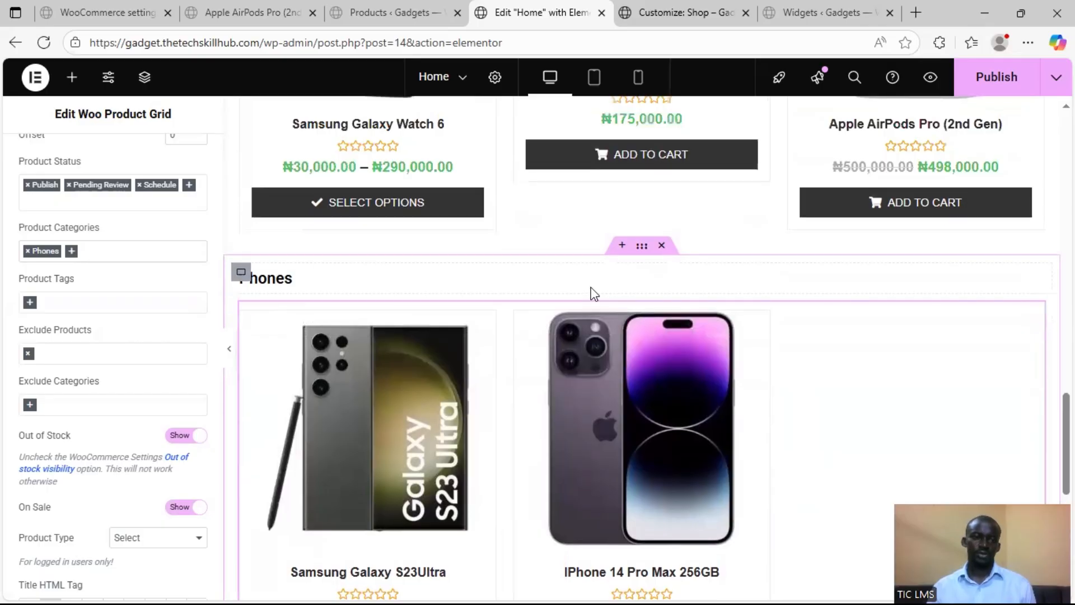
{"action": "right_click", "coordinate": [648, 252]}
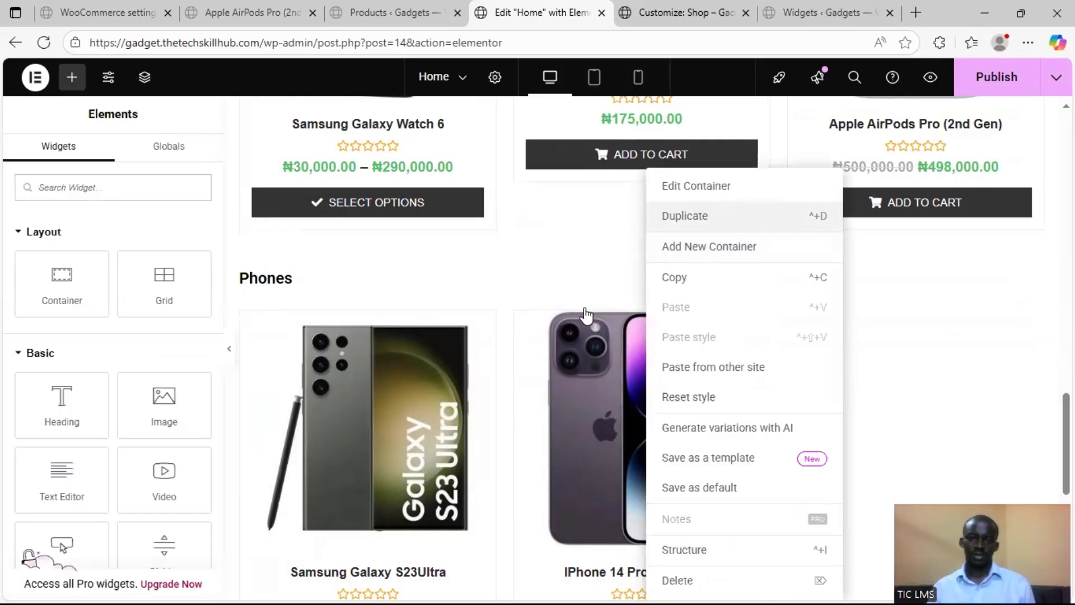
{"action": "key", "text": "ctrl+d"}
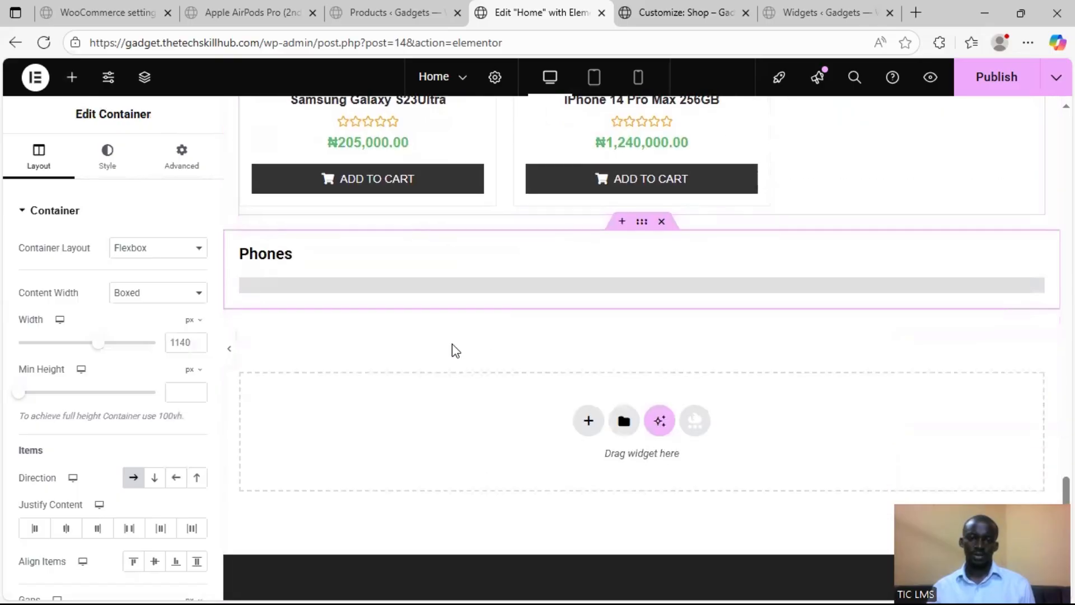
Change the heading of the copied Phones section to "Laptops"
{"action": "left_click", "coordinate": [289, 256]}
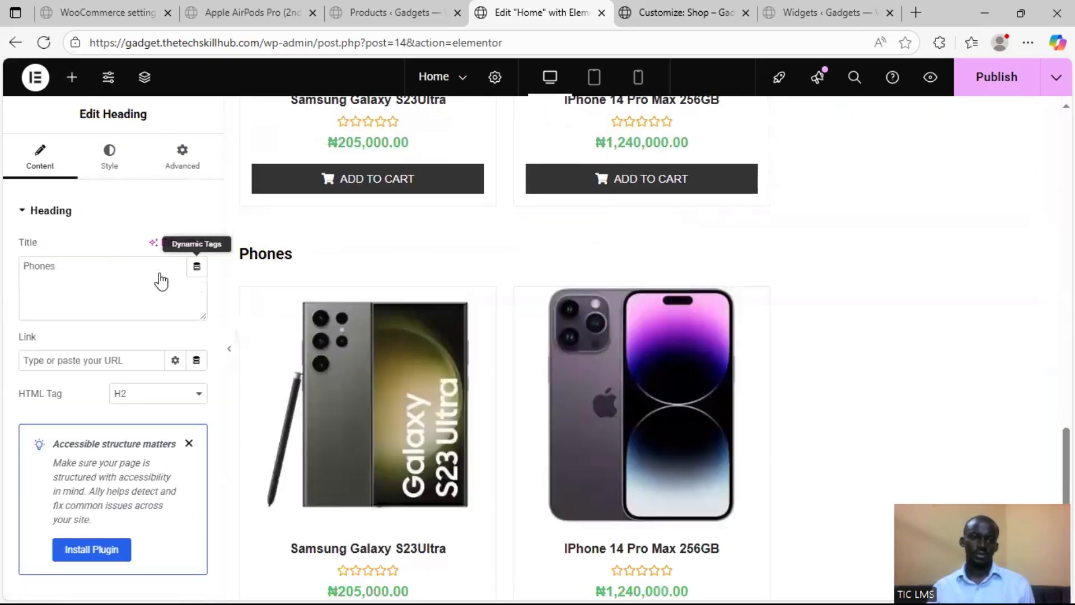
{"action": "triple_click", "coordinate": [102, 270]}
{"action": "type", "text": "L"}
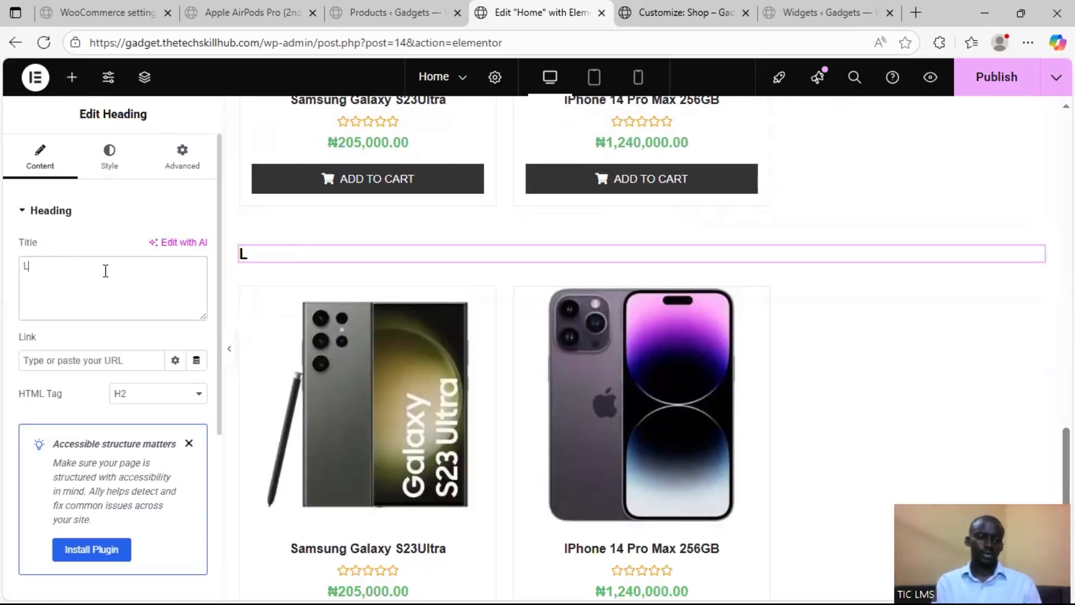
{"action": "type", "text": "aptops"}
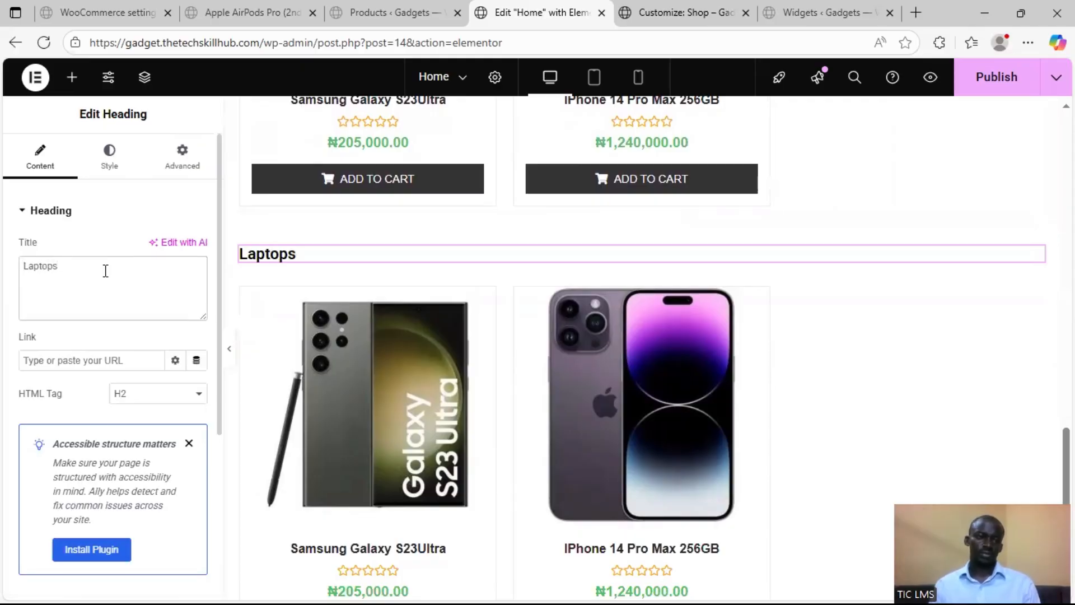
{"action": "scroll", "coordinate": [34, 269], "scroll_direction": "down", "scroll_amount": 5}
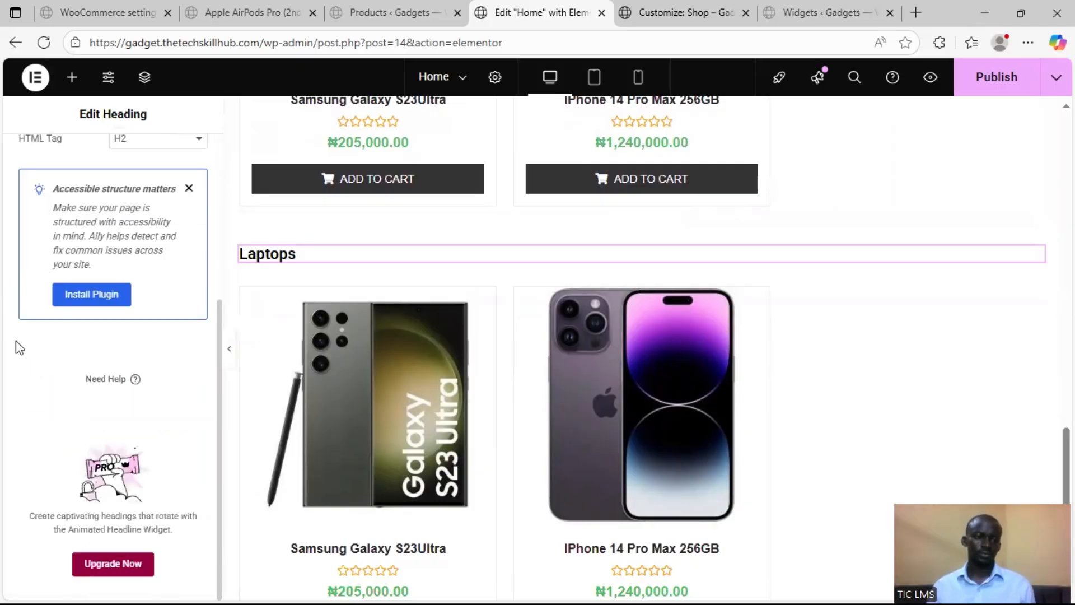
{"action": "scroll", "coordinate": [54, 322], "scroll_direction": "up", "scroll_amount": 5}
{"action": "scroll", "coordinate": [408, 364], "scroll_direction": "up", "scroll_amount": 2}
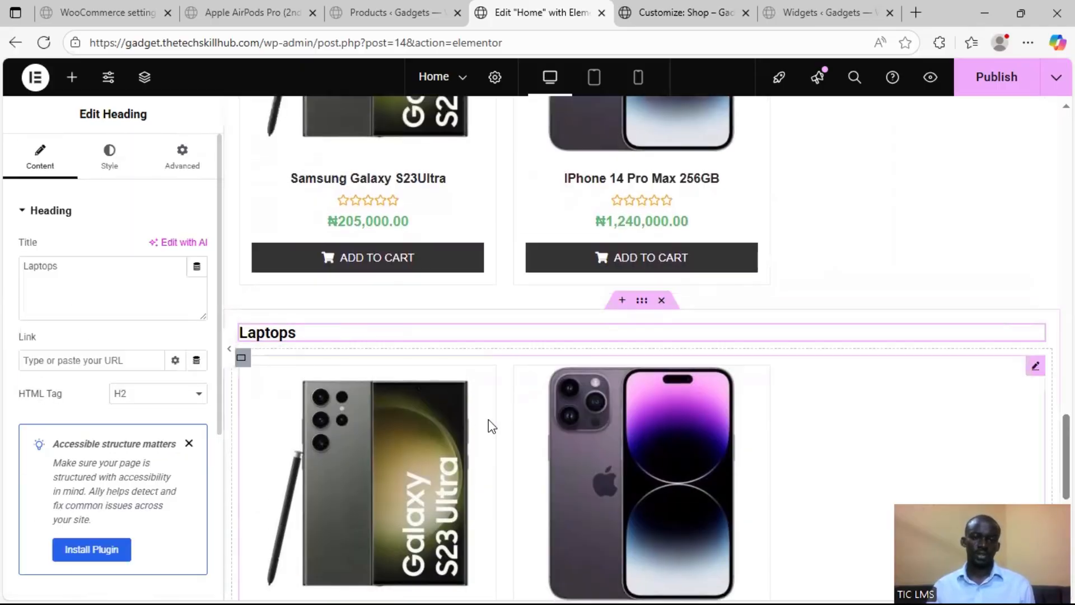
Remove the Phones category from the query settings of the Laptops section's product grid
{"action": "left_click", "coordinate": [476, 427]}
{"action": "scroll", "coordinate": [84, 364], "scroll_direction": "down", "scroll_amount": 6}
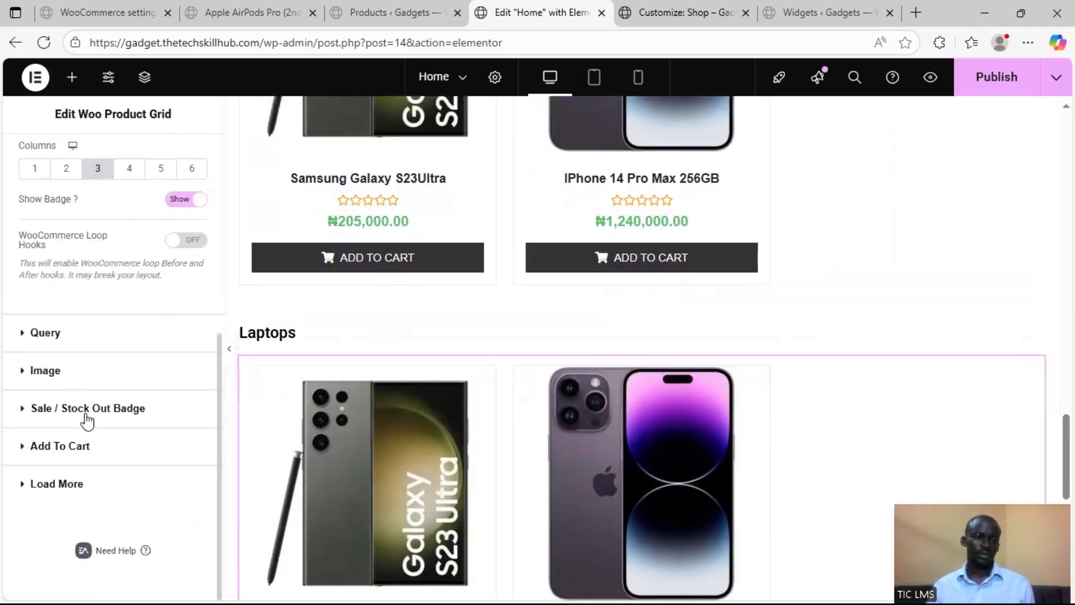
{"action": "left_click", "coordinate": [77, 336]}
{"action": "scroll", "coordinate": [89, 386], "scroll_direction": "down", "scroll_amount": 4}
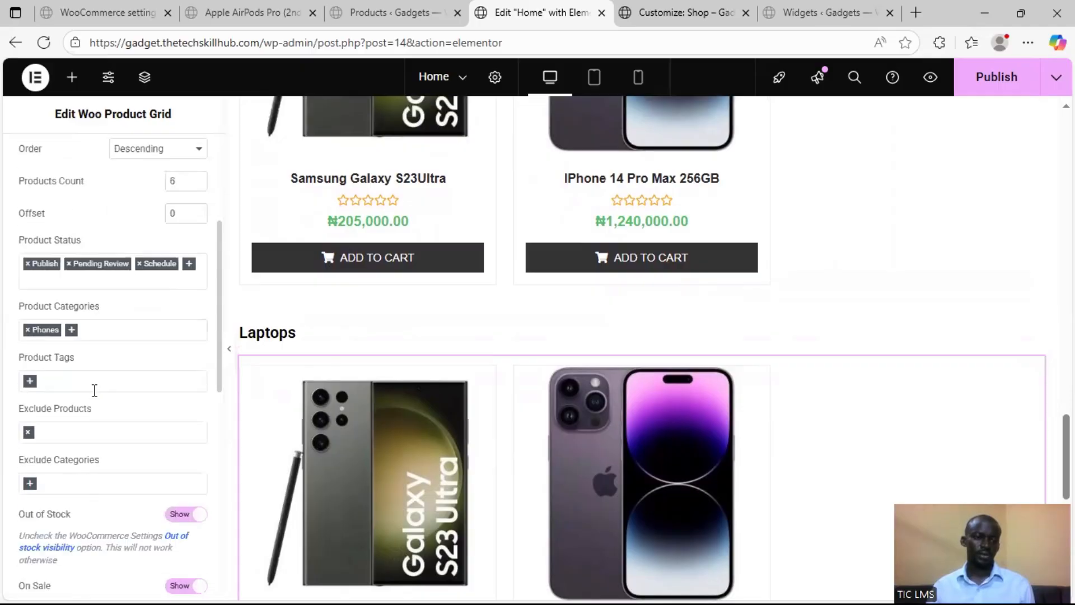
{"action": "left_click", "coordinate": [27, 330]}
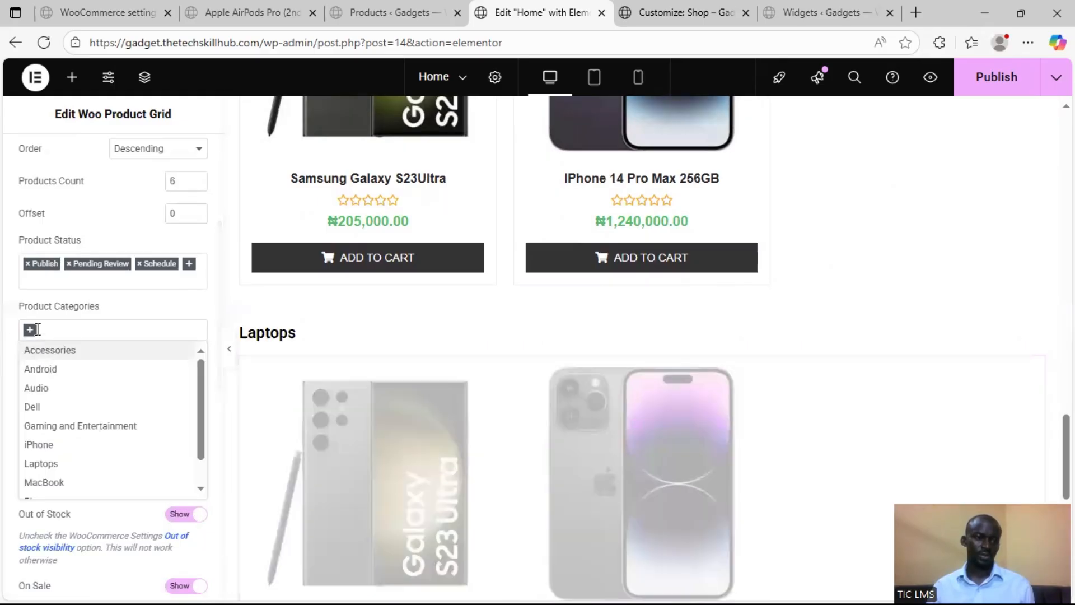
{"action": "left_click", "coordinate": [4, 325]}
Try filtering the Laptops section's product grid by the Smartwatch product tag, and remove that tag again
{"action": "scroll", "coordinate": [48, 381], "scroll_direction": "down", "scroll_amount": 2}
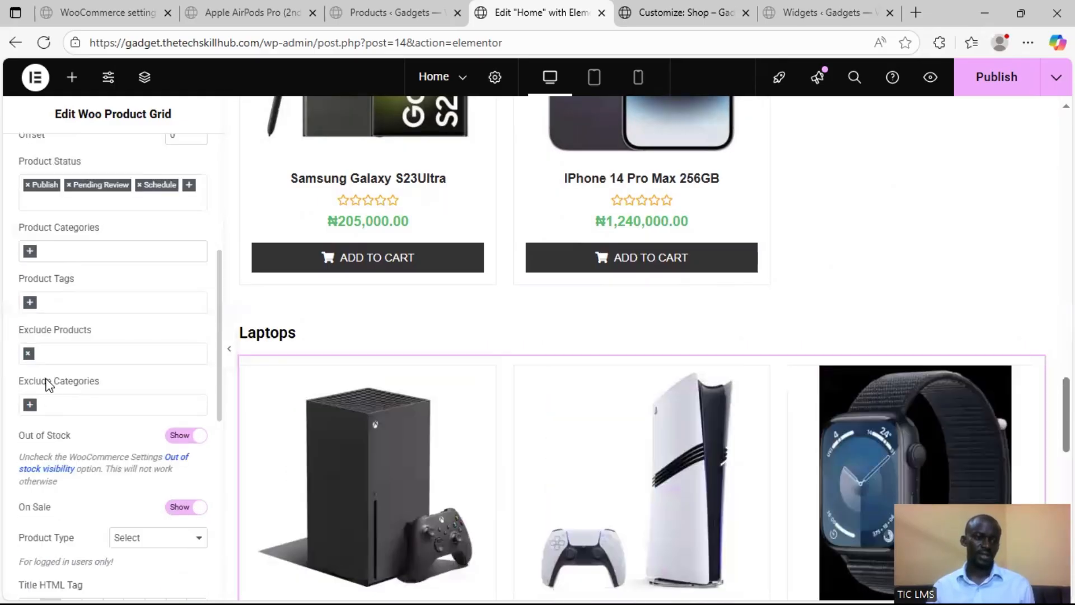
{"action": "left_click", "coordinate": [30, 303]}
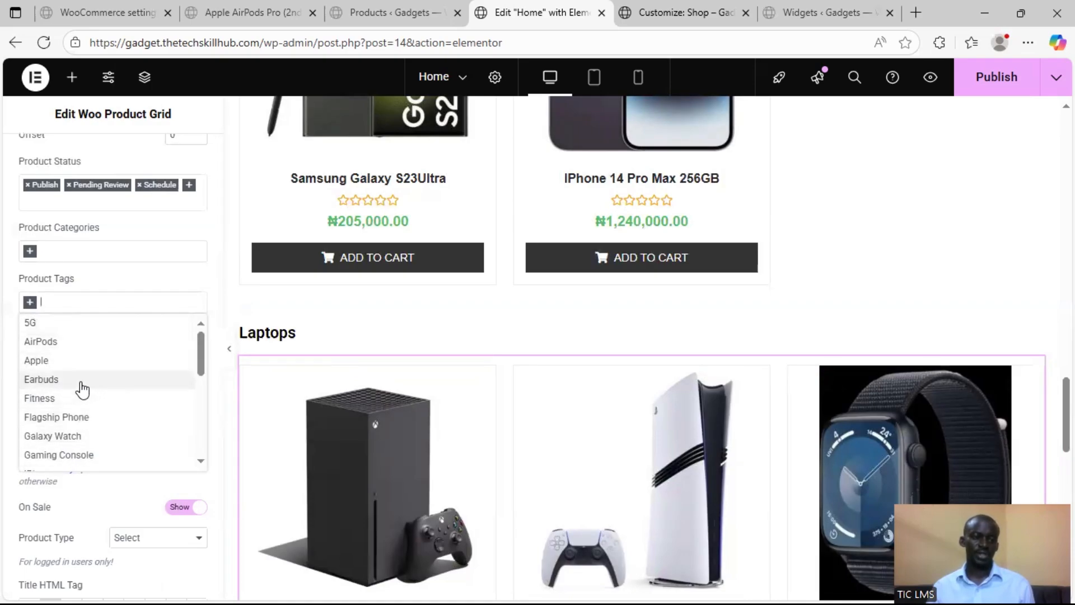
{"action": "scroll", "coordinate": [91, 391], "scroll_direction": "down", "scroll_amount": 5}
{"action": "scroll", "coordinate": [92, 391], "scroll_direction": "down", "scroll_amount": 2}
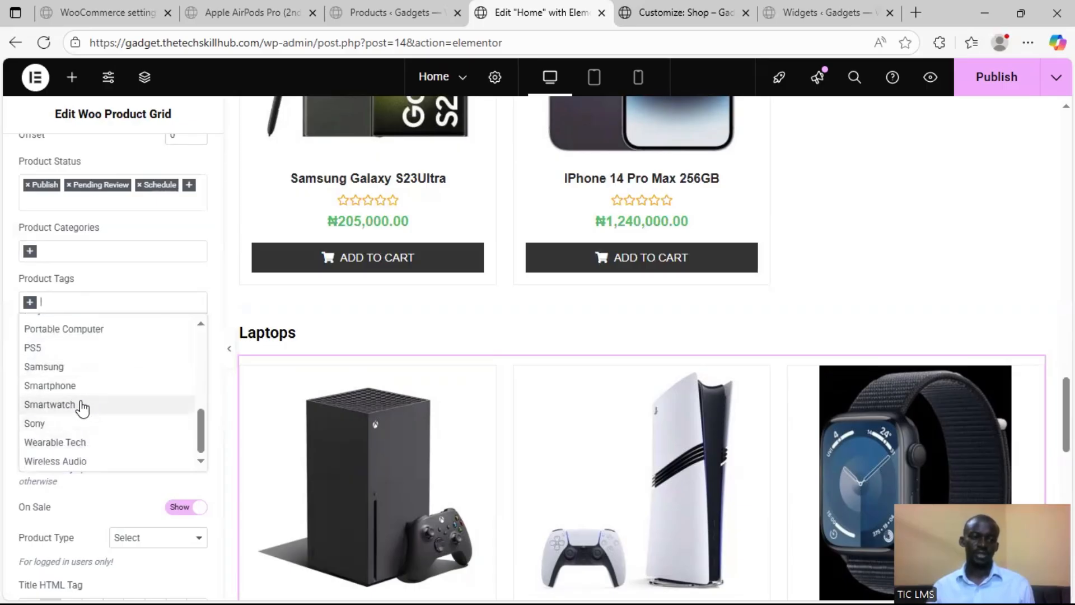
{"action": "left_click", "coordinate": [82, 404]}
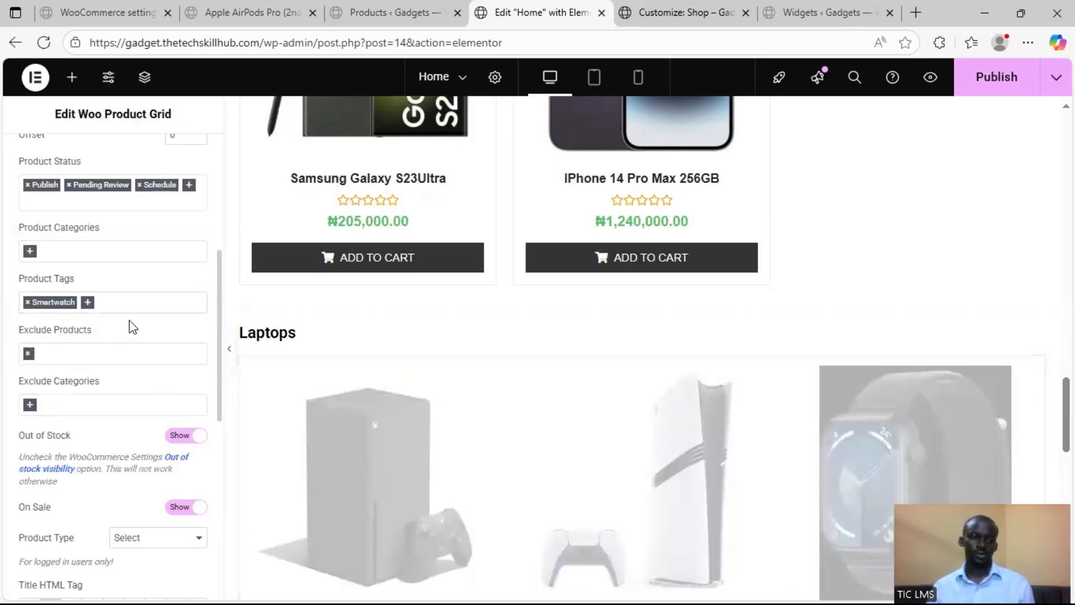
{"action": "scroll", "coordinate": [392, 478], "scroll_direction": "down", "scroll_amount": 3}
{"action": "scroll", "coordinate": [428, 473], "scroll_direction": "down", "scroll_amount": 1}
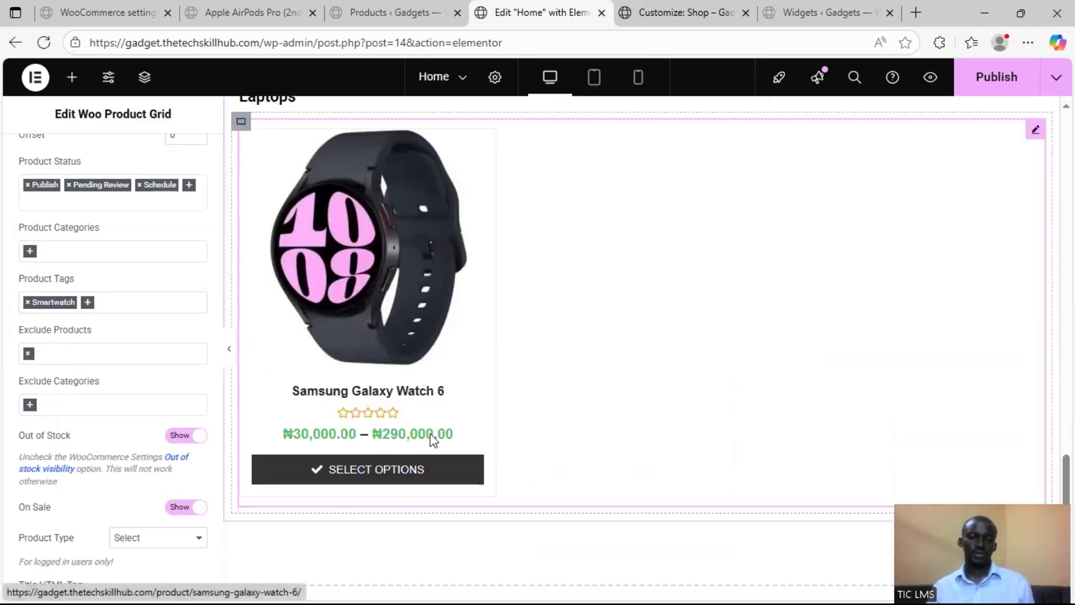
{"action": "scroll", "coordinate": [69, 339], "scroll_direction": "up", "scroll_amount": 3}
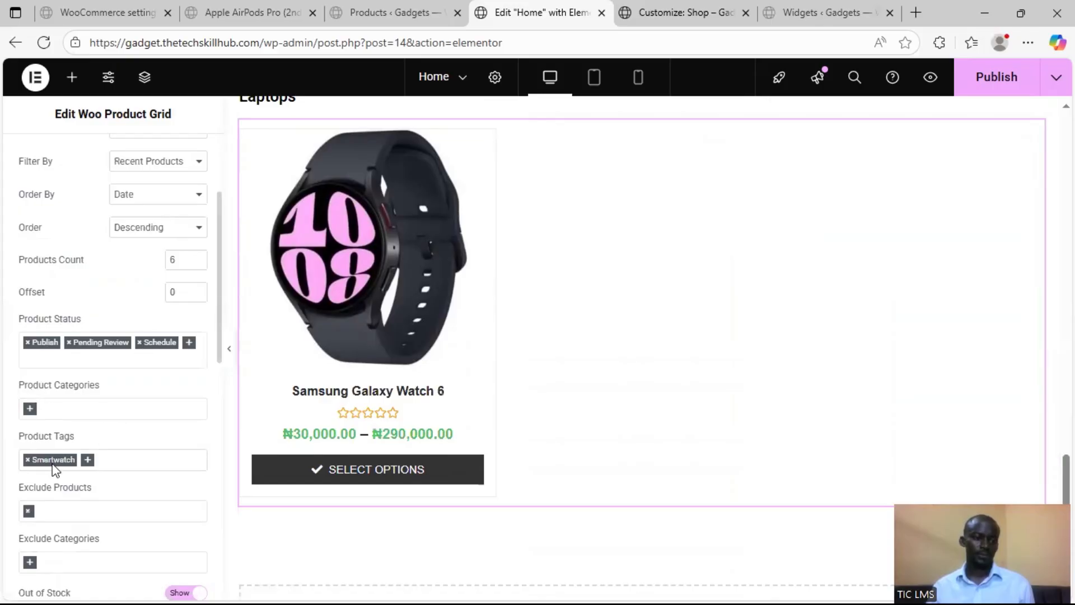
{"action": "scroll", "coordinate": [29, 420], "scroll_direction": "down", "scroll_amount": 1}
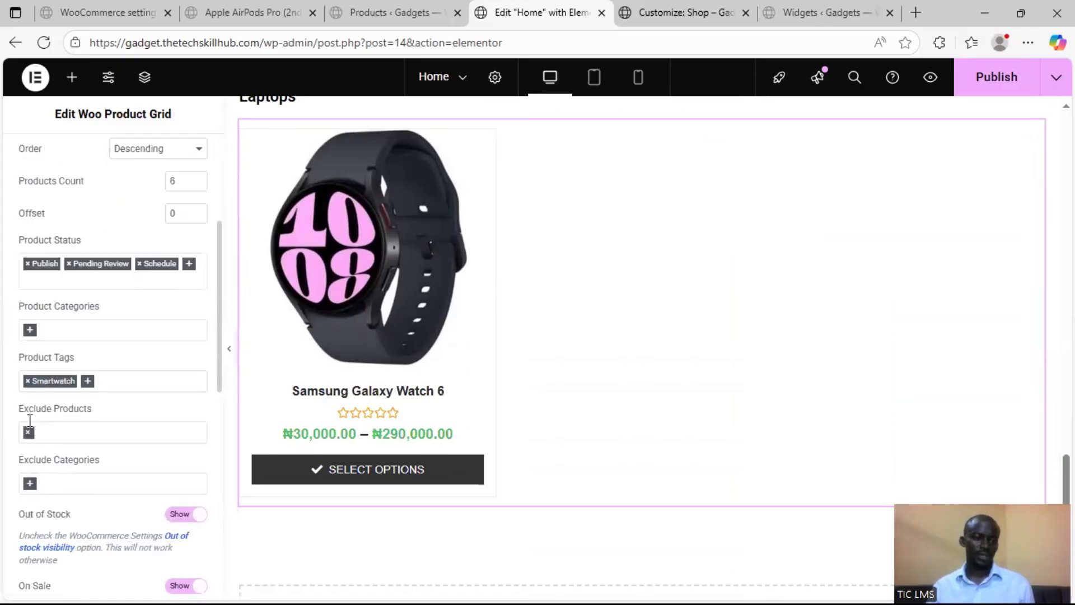
{"action": "left_click", "coordinate": [27, 382]}
Filter the Laptops section's product grid to the Laptops product category
{"action": "left_click", "coordinate": [33, 333]}
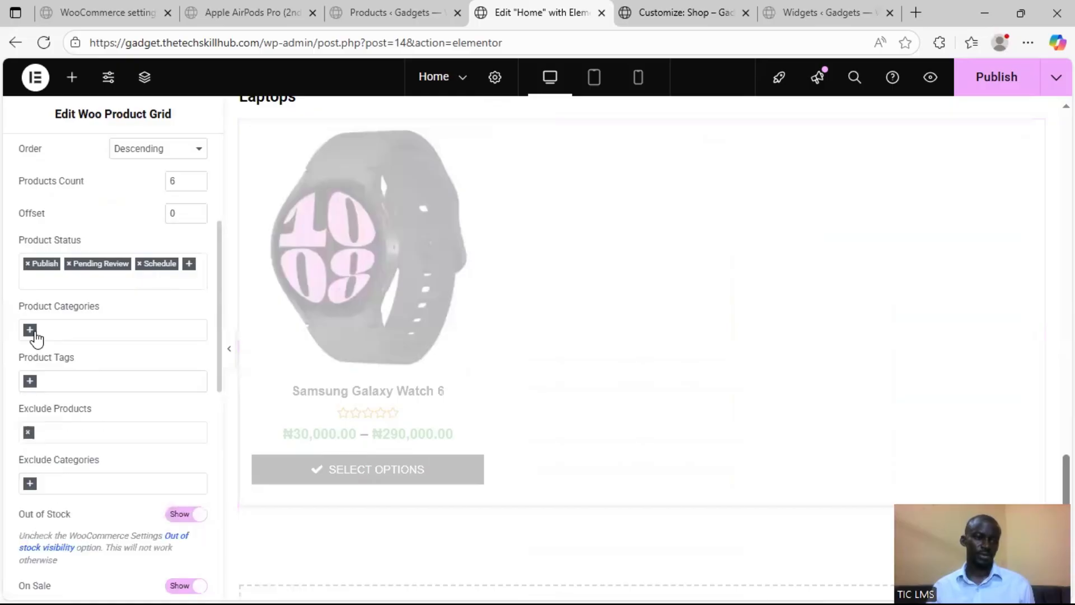
{"action": "left_click", "coordinate": [31, 332]}
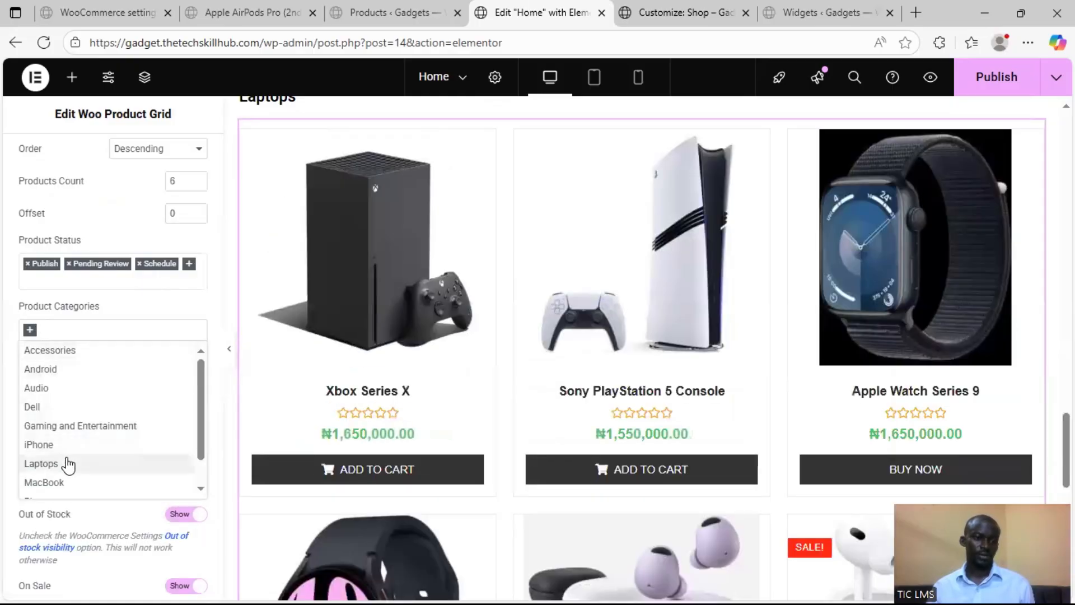
{"action": "left_click", "coordinate": [67, 462]}
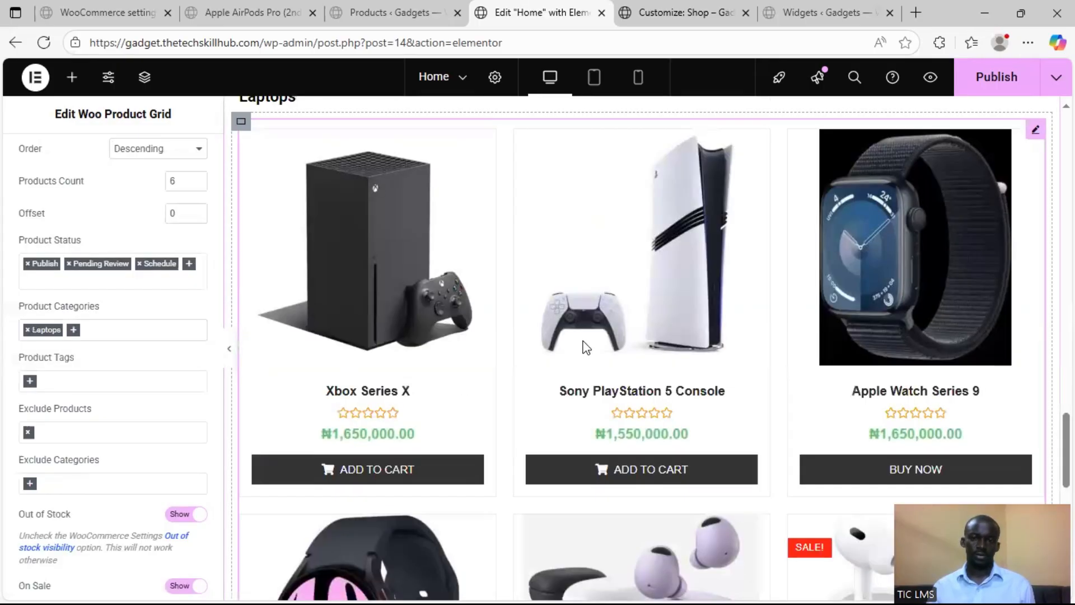
{"action": "scroll", "coordinate": [690, 357], "scroll_direction": "down", "scroll_amount": 4}
{"action": "scroll", "coordinate": [690, 358], "scroll_direction": "up", "scroll_amount": 9}
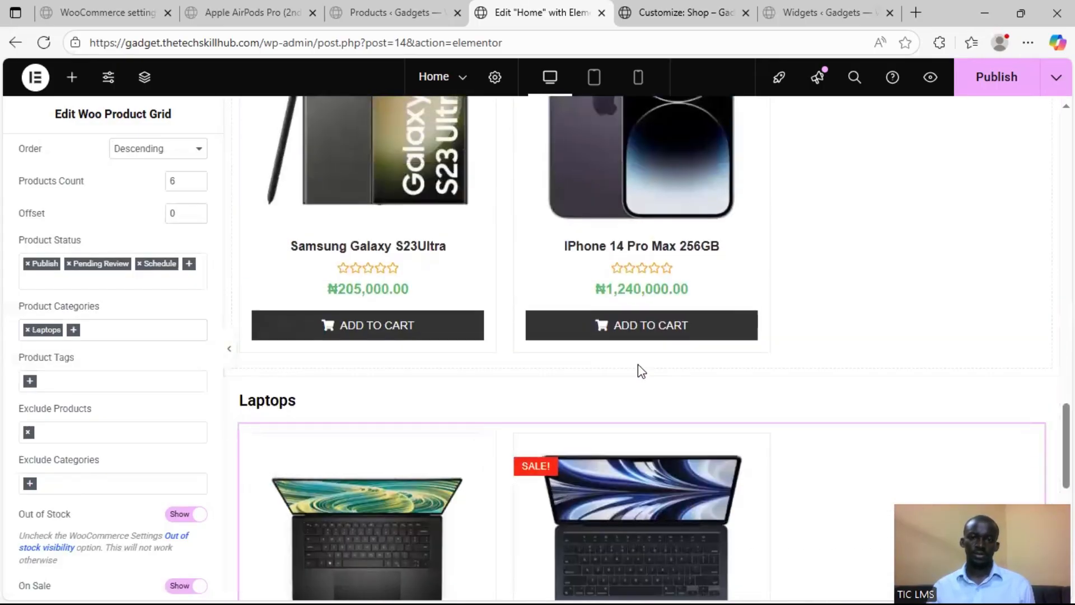
{"action": "scroll", "coordinate": [616, 364], "scroll_direction": "up", "scroll_amount": 18}
{"action": "scroll", "coordinate": [595, 368], "scroll_direction": "down", "scroll_amount": 14}
Check the Product Type choices without changing them and enable Product Compare for the Laptops grid
{"action": "scroll", "coordinate": [347, 403], "scroll_direction": "down", "scroll_amount": 5}
{"action": "scroll", "coordinate": [123, 383], "scroll_direction": "down", "scroll_amount": 3}
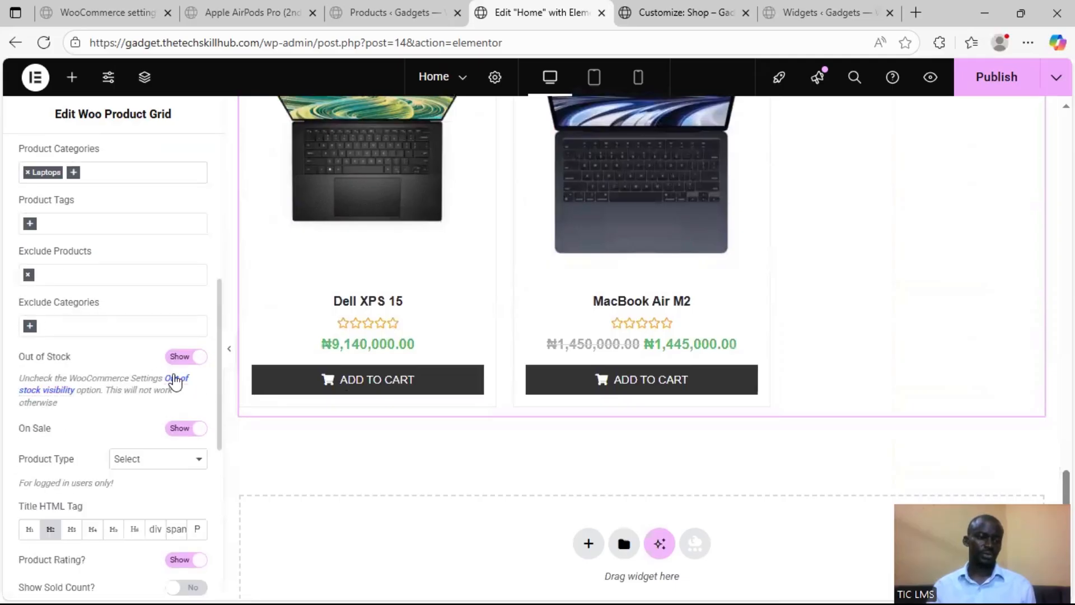
{"action": "scroll", "coordinate": [112, 429], "scroll_direction": "down", "scroll_amount": 1}
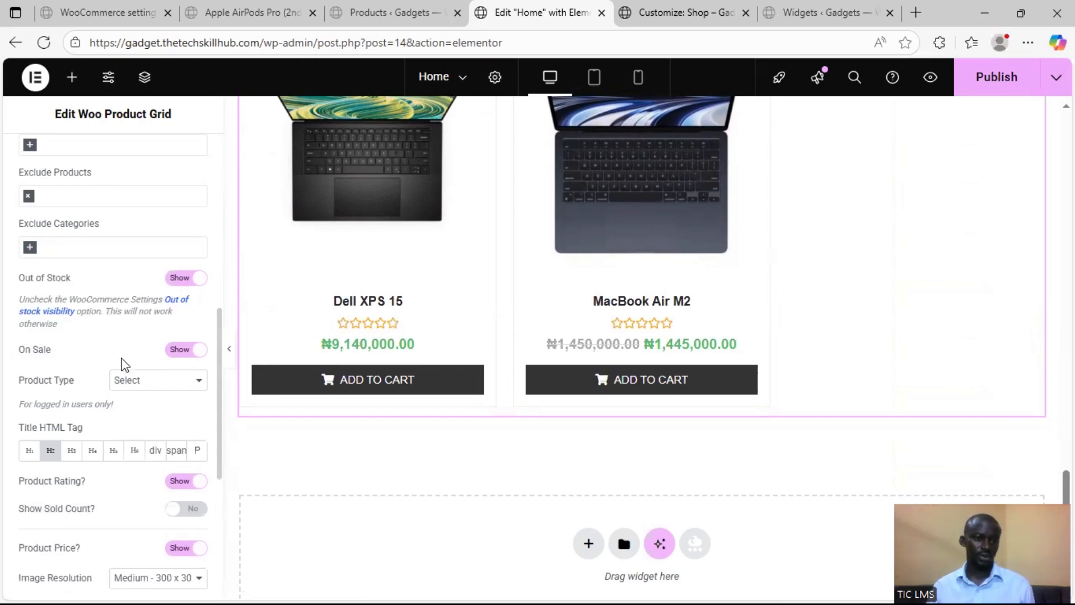
{"action": "scroll", "coordinate": [130, 360], "scroll_direction": "down", "scroll_amount": 1}
{"action": "left_click", "coordinate": [162, 306]}
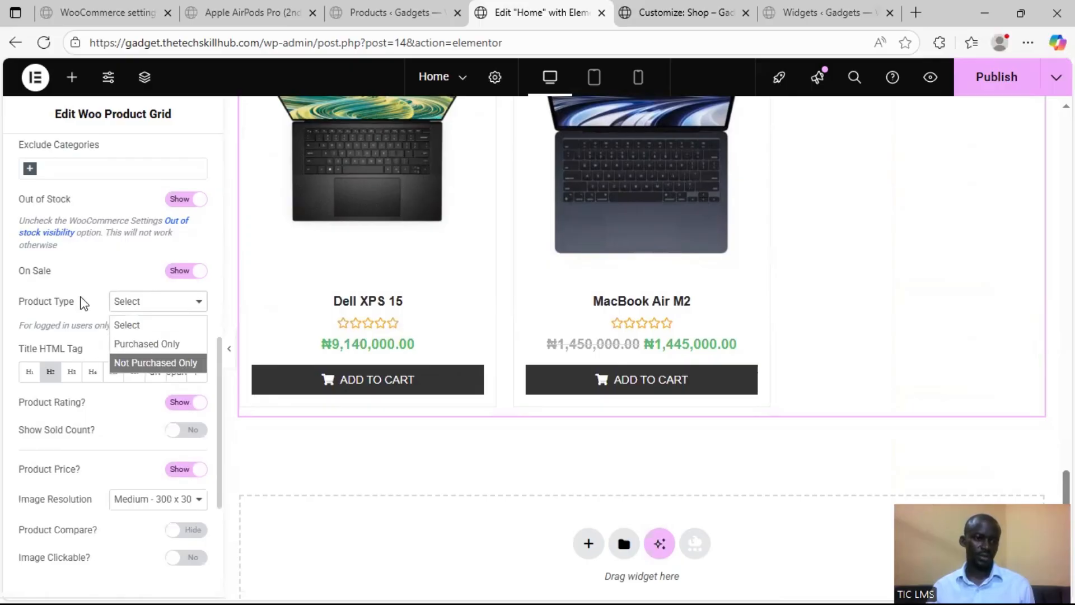
{"action": "left_click", "coordinate": [84, 303]}
{"action": "scroll", "coordinate": [61, 392], "scroll_direction": "down", "scroll_amount": 1}
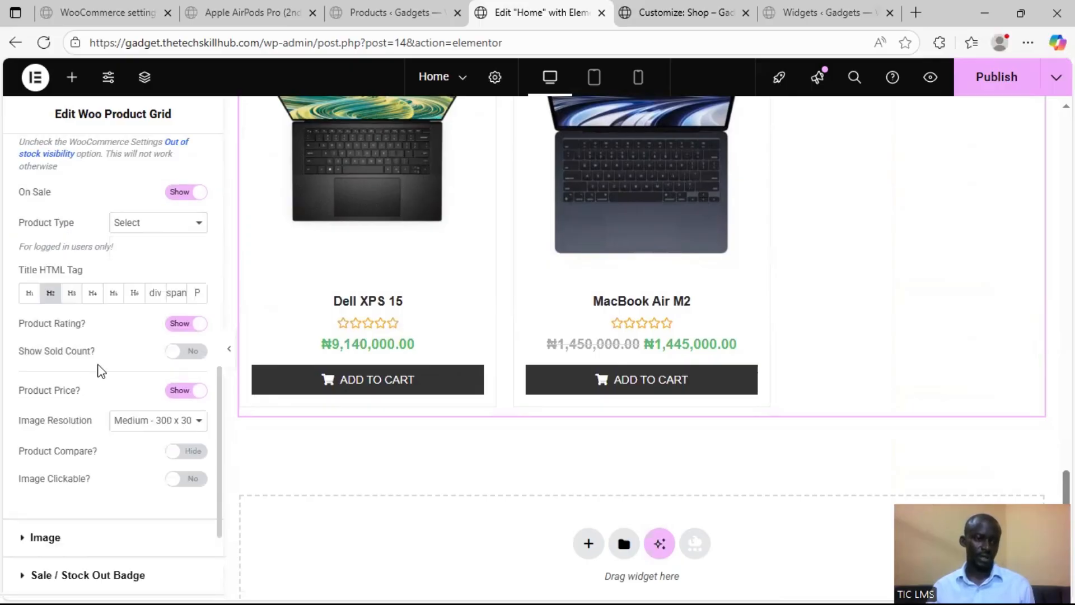
{"action": "scroll", "coordinate": [110, 369], "scroll_direction": "down", "scroll_amount": 1}
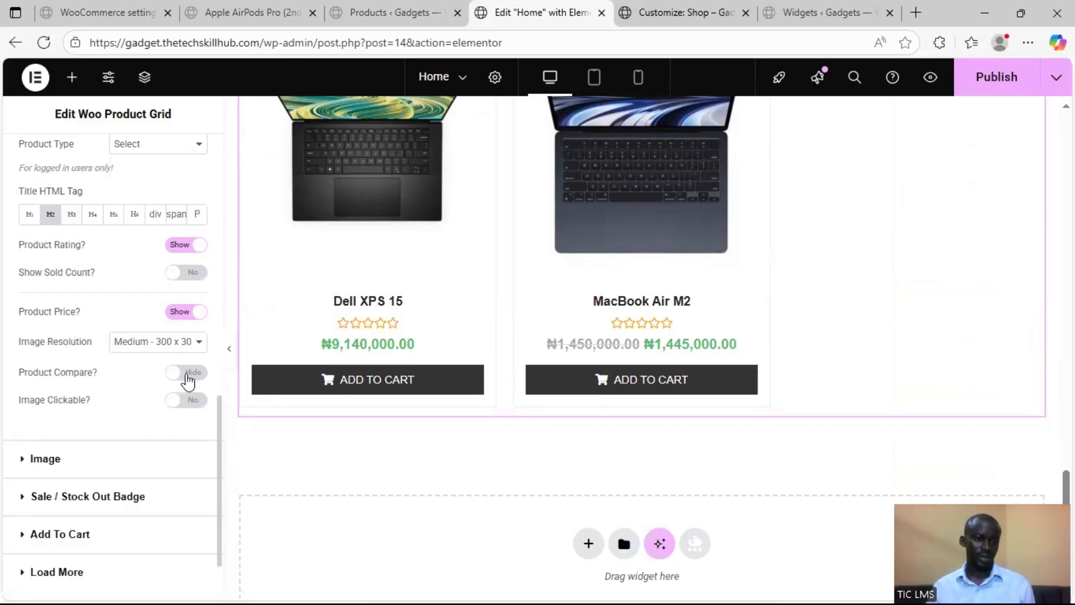
{"action": "left_click", "coordinate": [187, 374]}
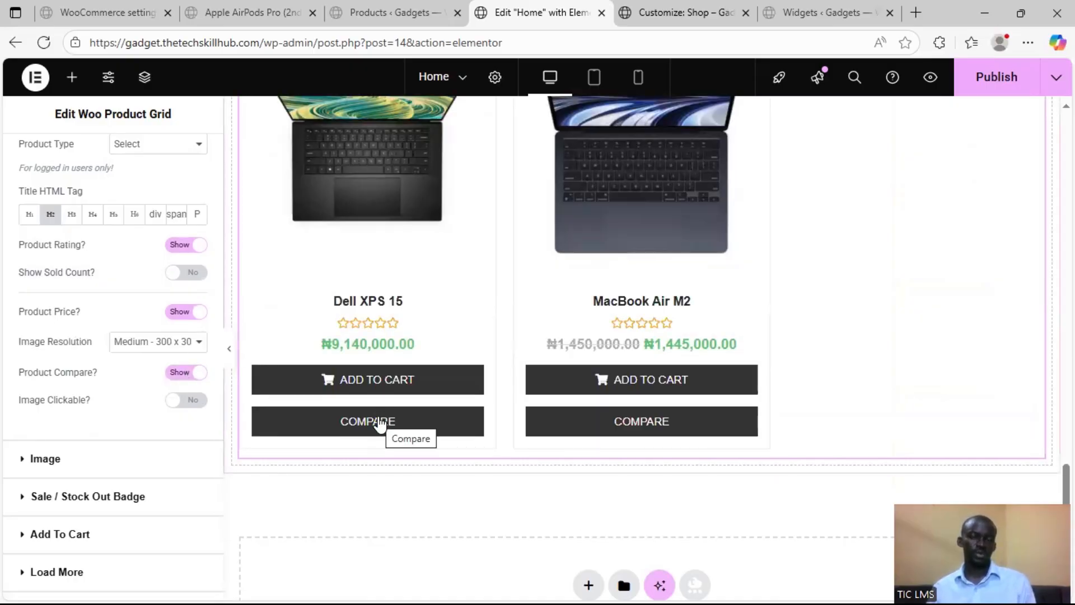
Turn Product Compare off and Secondary Image on Hover on in the Woo Product Grid settings
{"action": "left_click", "coordinate": [178, 375]}
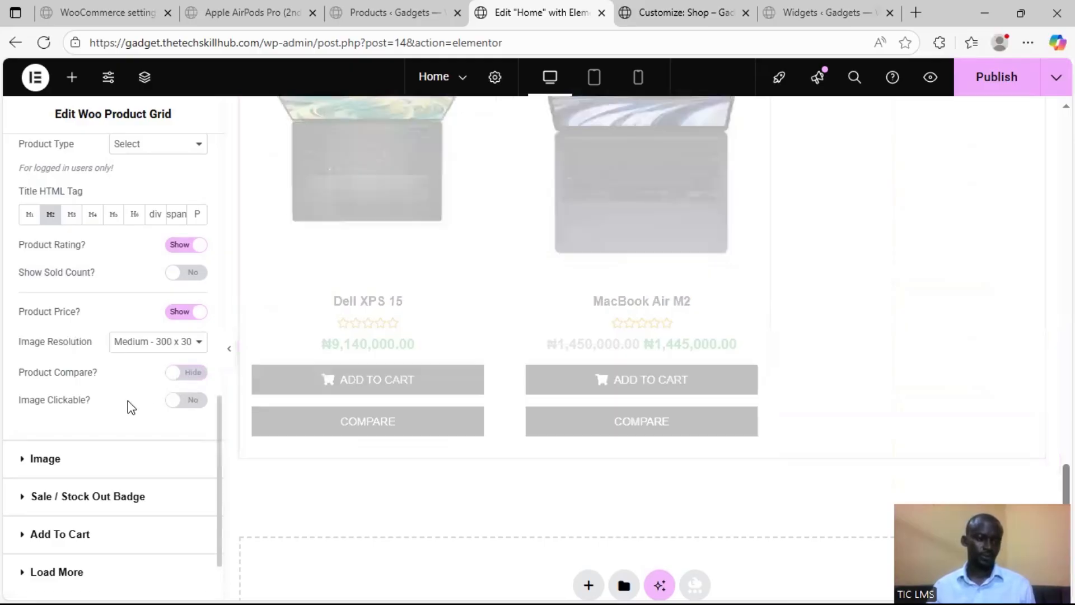
{"action": "scroll", "coordinate": [129, 403], "scroll_direction": "up", "scroll_amount": 3}
{"action": "scroll", "coordinate": [175, 404], "scroll_direction": "down", "scroll_amount": 1}
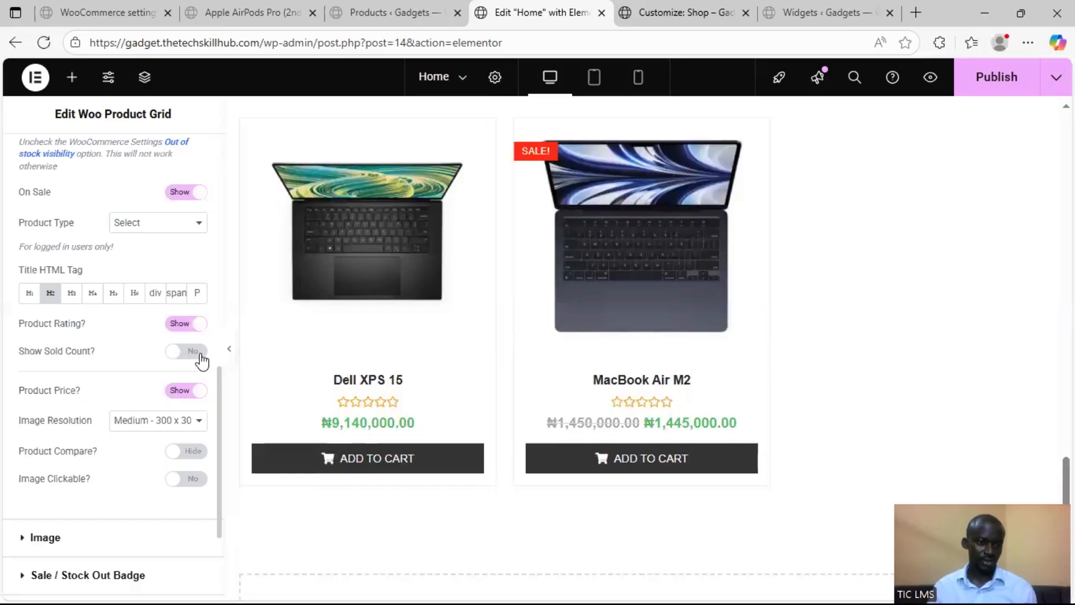
{"action": "scroll", "coordinate": [132, 408], "scroll_direction": "down", "scroll_amount": 3}
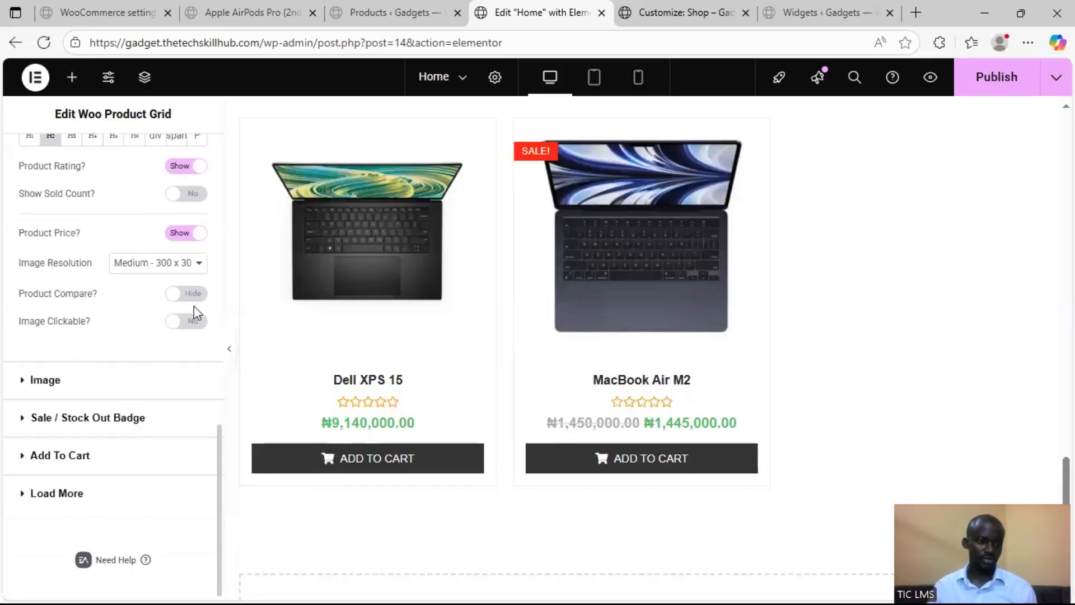
{"action": "left_click", "coordinate": [76, 379]}
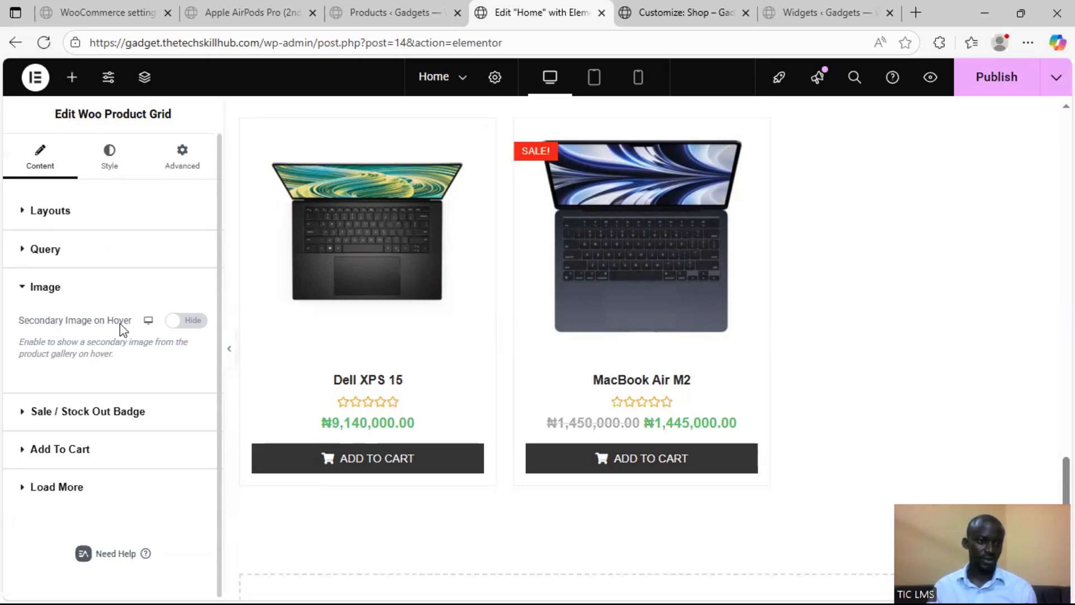
{"action": "left_click", "coordinate": [184, 323]}
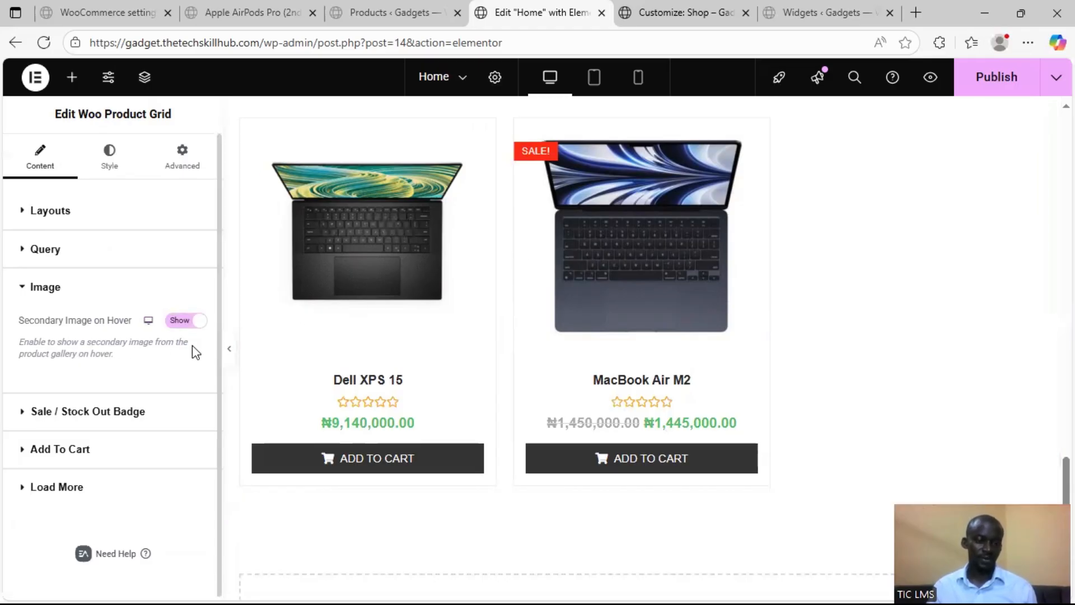
Try the Preset 2 sale badge style and check it on the New Arrivals products
{"action": "left_click", "coordinate": [40, 412]}
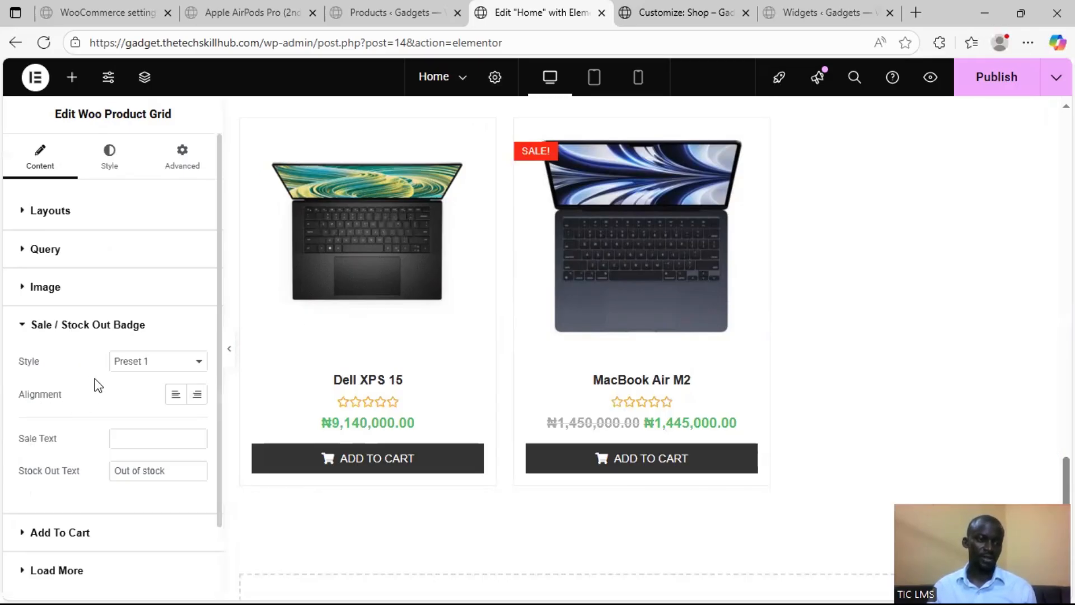
{"action": "left_click", "coordinate": [196, 363]}
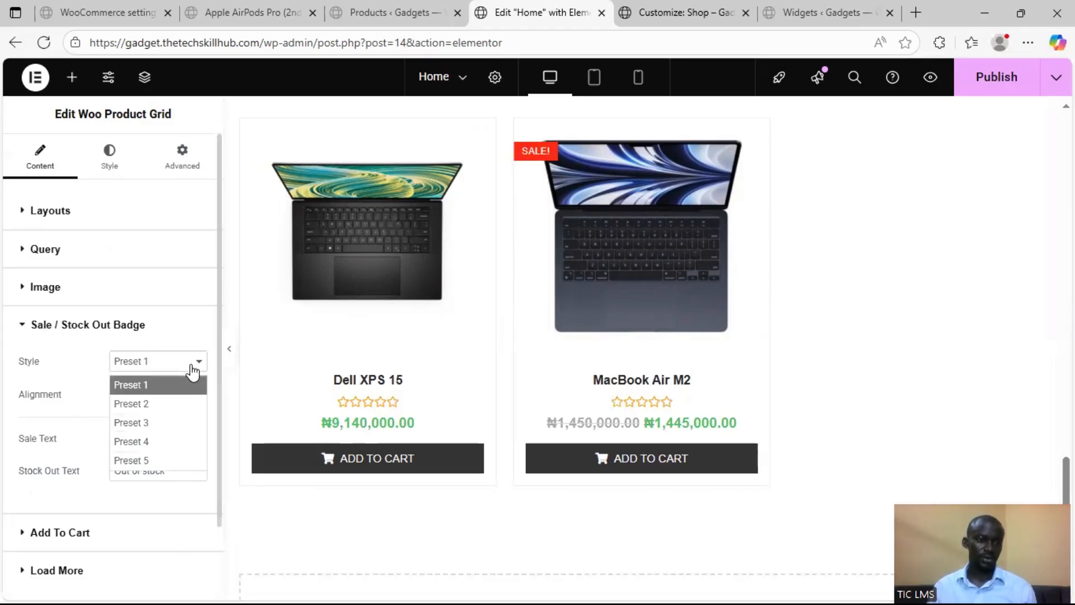
{"action": "left_click", "coordinate": [160, 403]}
{"action": "scroll", "coordinate": [376, 362], "scroll_direction": "up", "scroll_amount": 6}
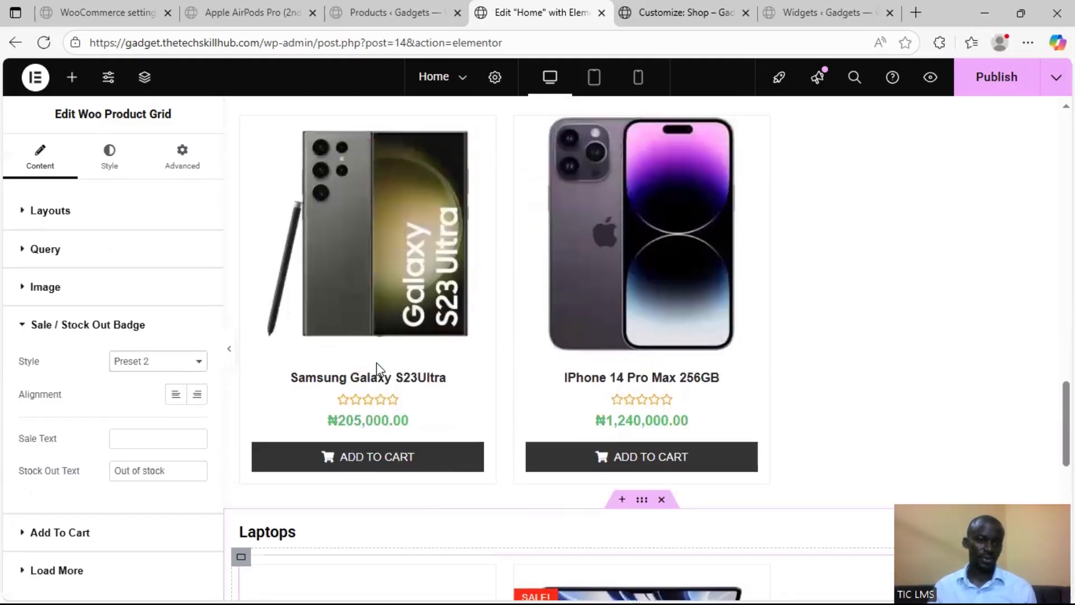
{"action": "scroll", "coordinate": [373, 368], "scroll_direction": "up", "scroll_amount": 10}
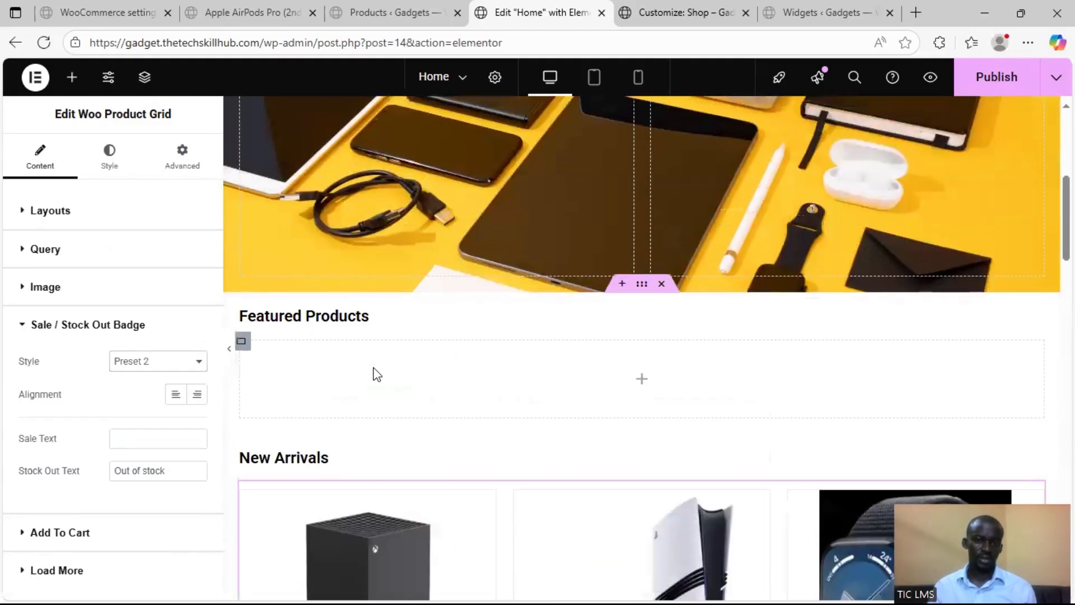
{"action": "scroll", "coordinate": [374, 371], "scroll_direction": "up", "scroll_amount": 2}
{"action": "scroll", "coordinate": [442, 347], "scroll_direction": "down", "scroll_amount": 8}
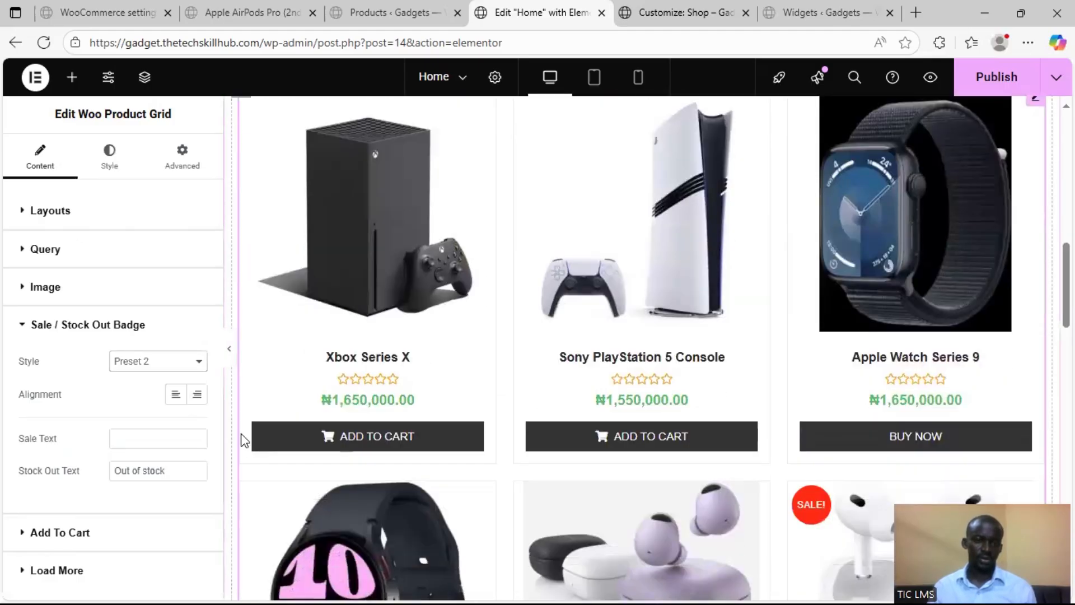
Set the New Arrivals grid's sale badge style to Preset 3 and its sale text to "Buy Now"
{"action": "left_click", "coordinate": [170, 363]}
{"action": "left_click", "coordinate": [154, 423]}
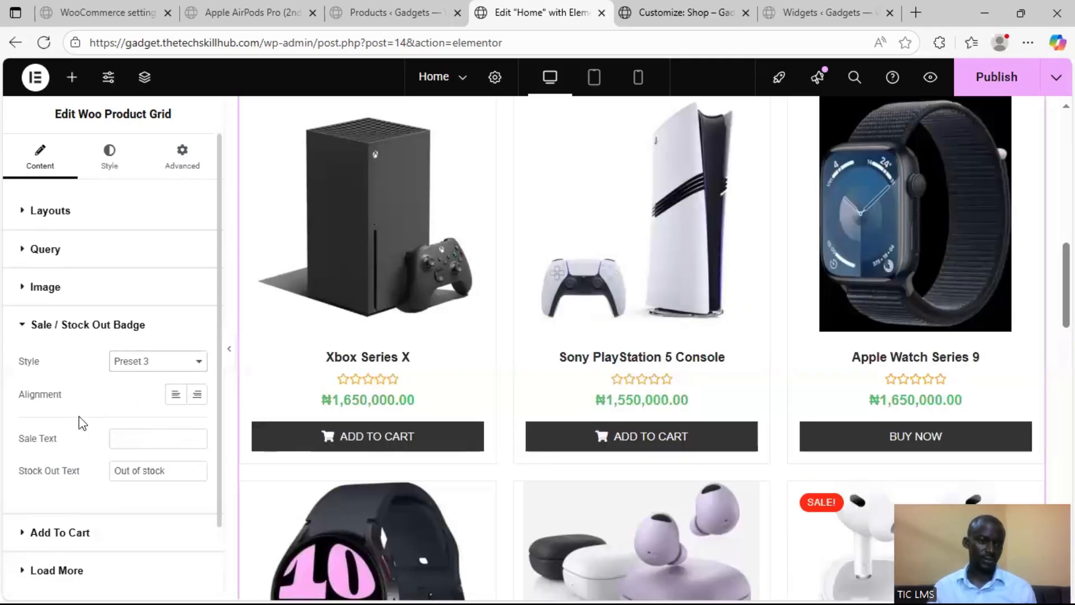
{"action": "scroll", "coordinate": [82, 424], "scroll_direction": "down", "scroll_amount": 2}
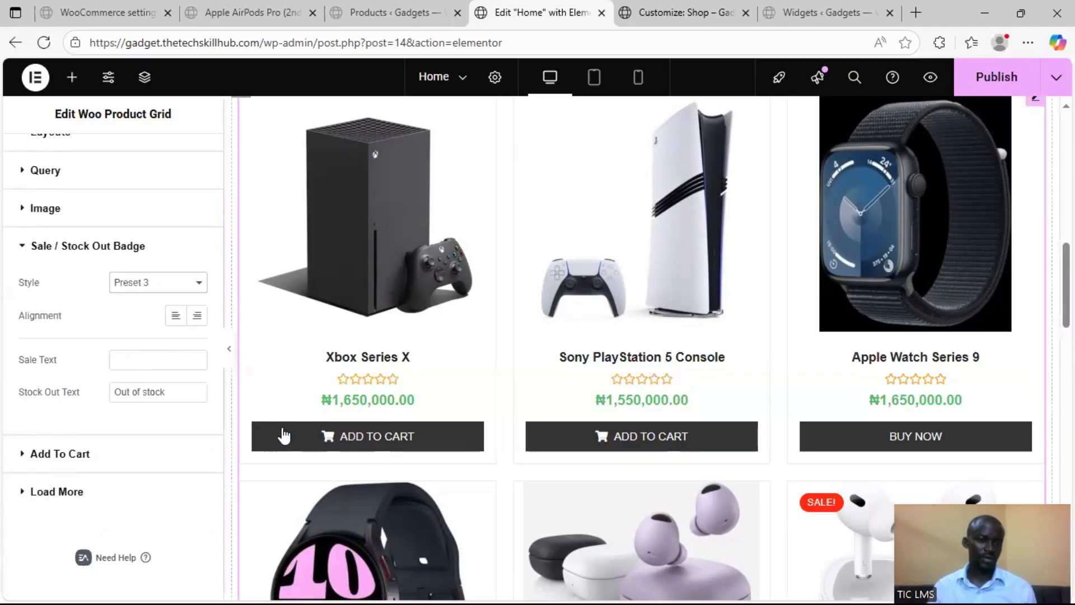
{"action": "left_click", "coordinate": [154, 361]}
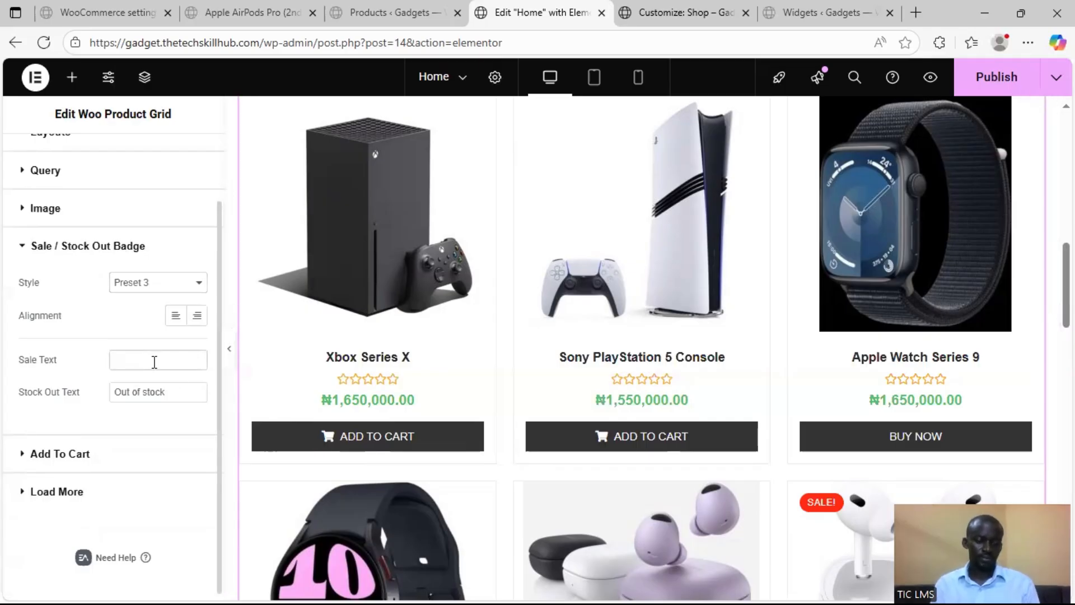
{"action": "type", "text": "Buy Now"}
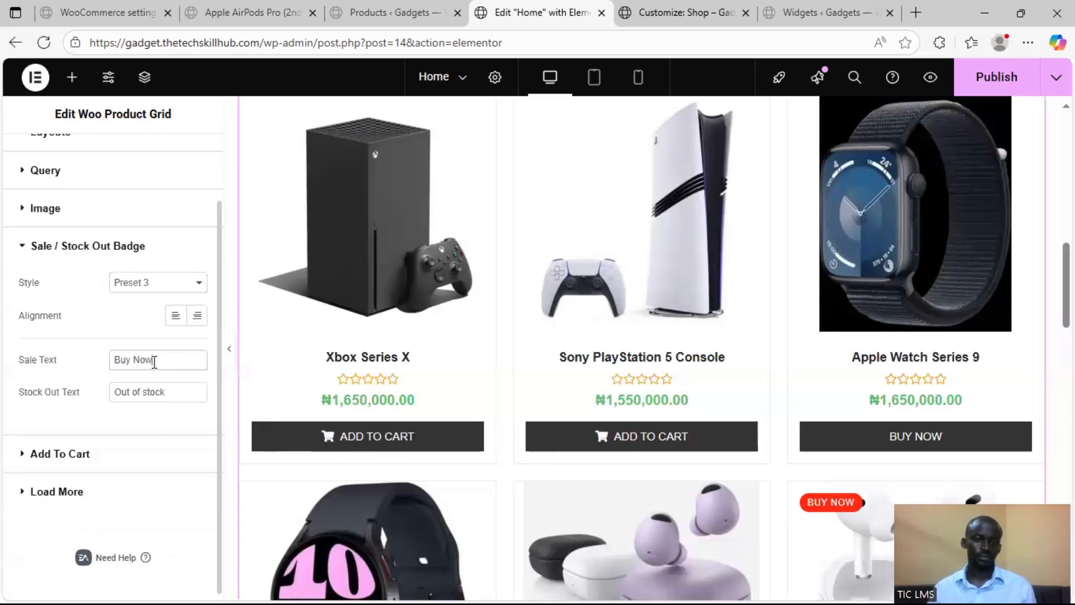
{"action": "scroll", "coordinate": [694, 437], "scroll_direction": "down", "scroll_amount": 3}
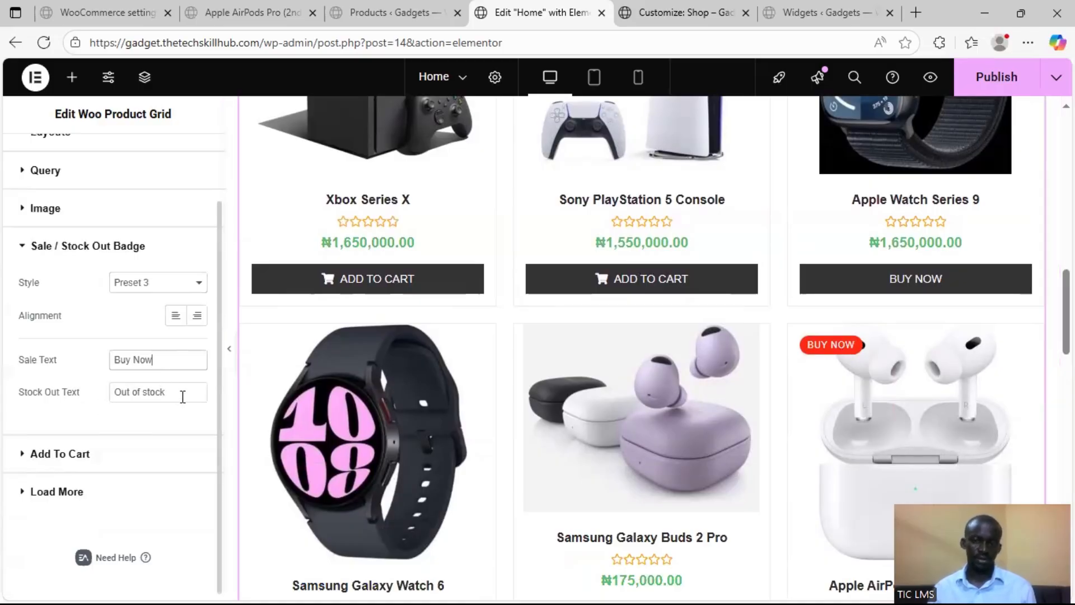
Review the product grid's Add To Cart and Load More settings without changing them
{"action": "left_click", "coordinate": [49, 446]}
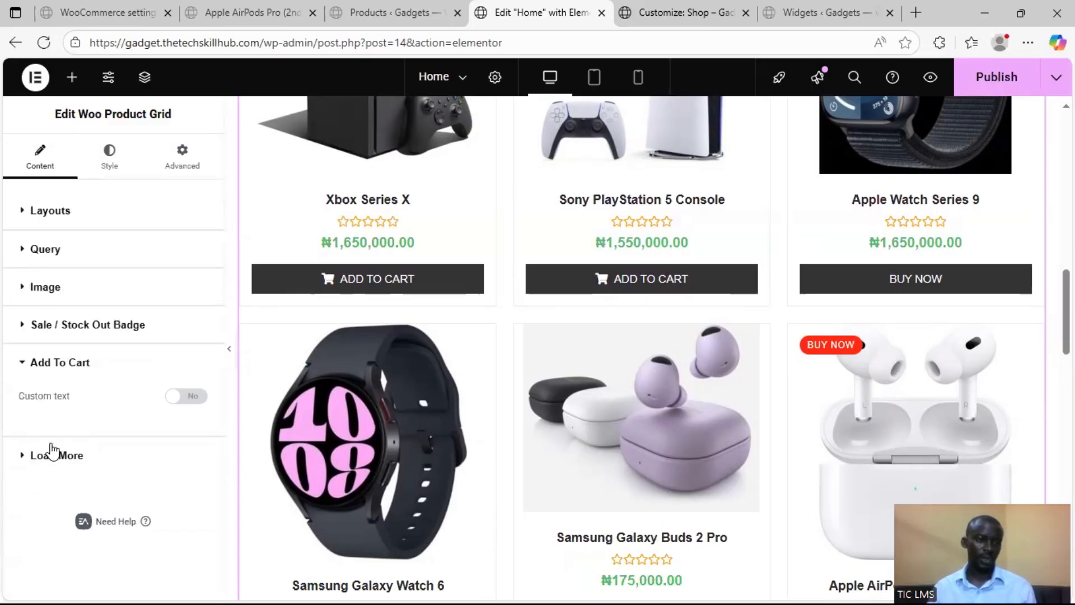
{"action": "left_click", "coordinate": [70, 456]}
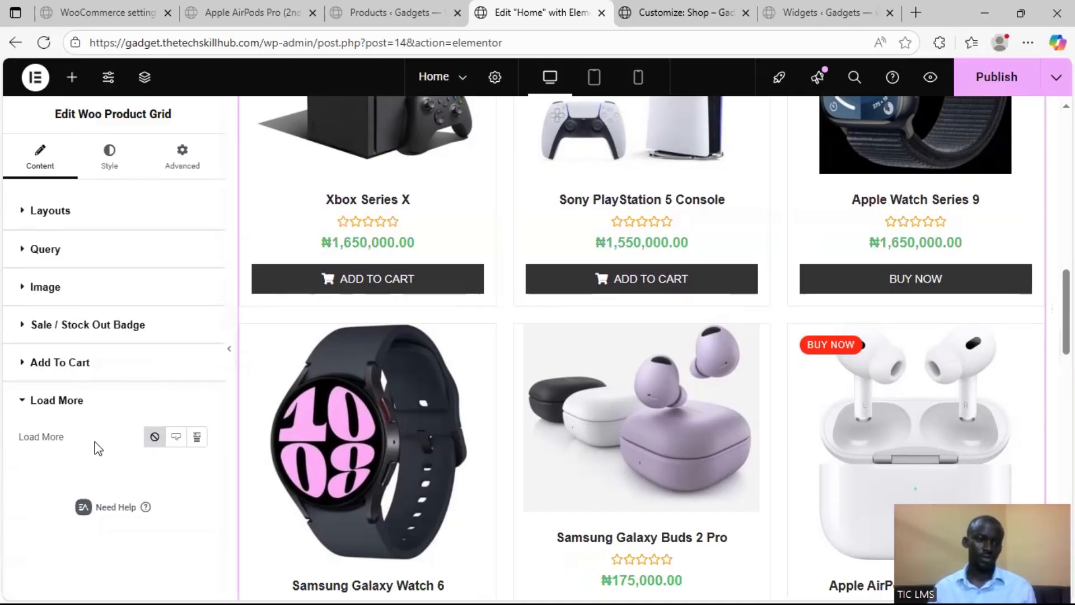
{"action": "scroll", "coordinate": [624, 451], "scroll_direction": "down", "scroll_amount": 6}
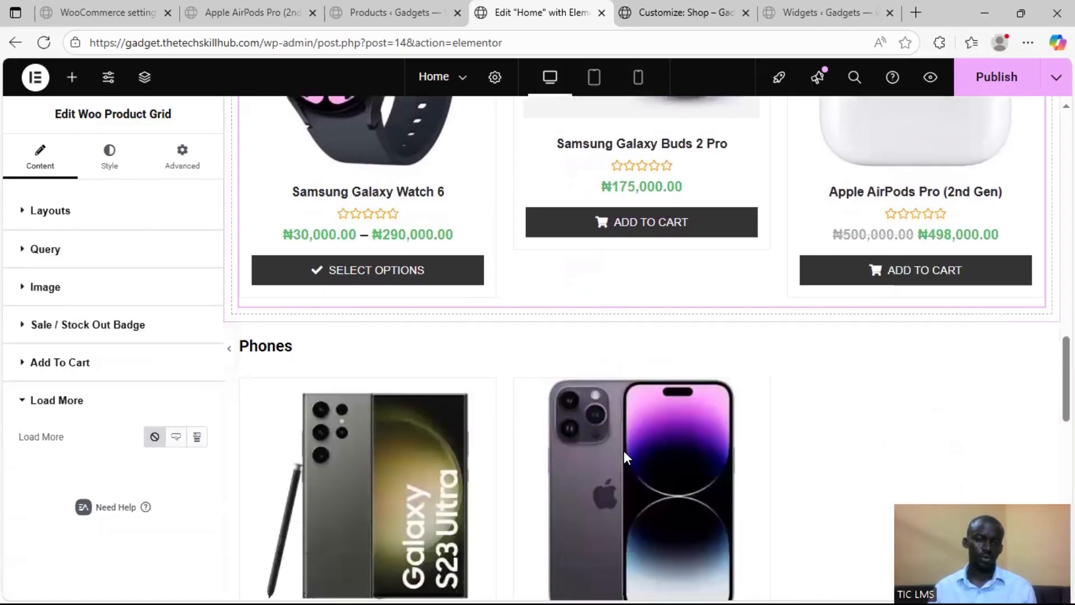
{"action": "scroll", "coordinate": [624, 451], "scroll_direction": "up", "scroll_amount": 6}
{"action": "scroll", "coordinate": [538, 425], "scroll_direction": "up", "scroll_amount": 5}
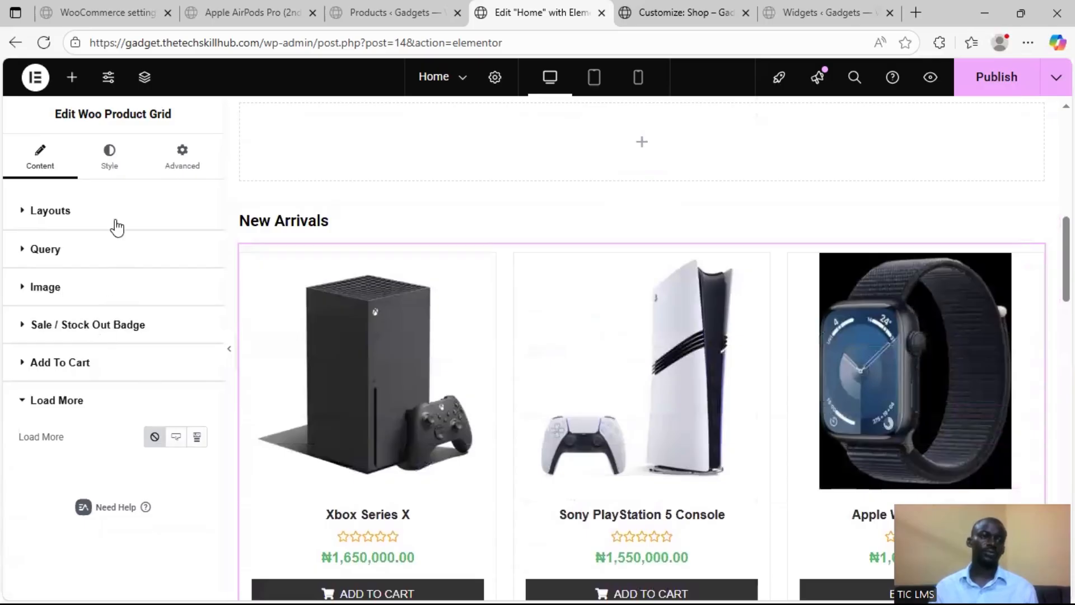
Search the widget library for "product" and look through the available product widgets
{"action": "left_click", "coordinate": [87, 144]}
{"action": "left_click", "coordinate": [72, 77]}
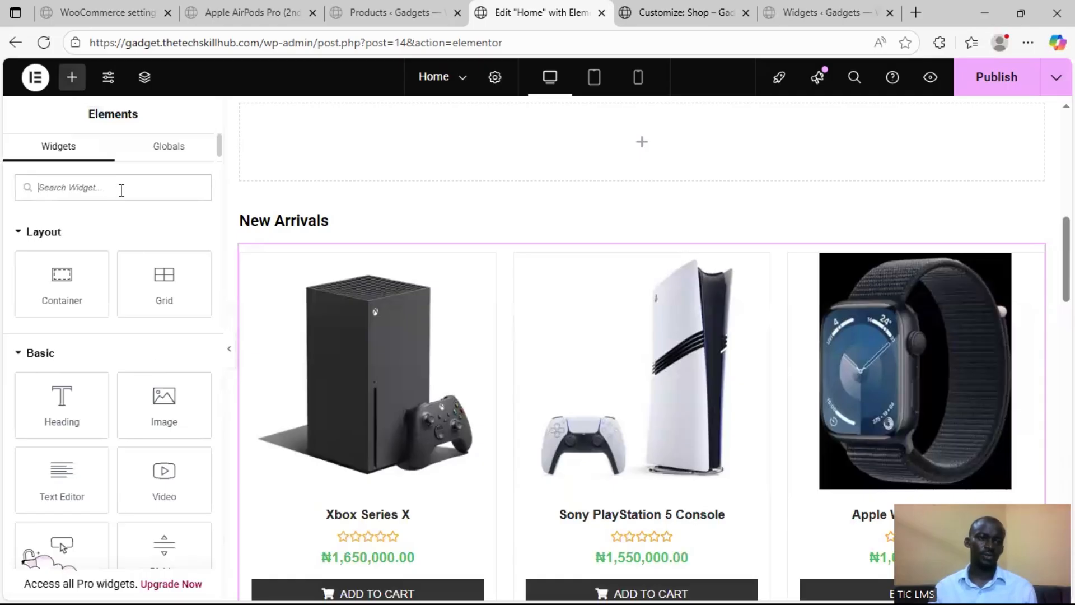
{"action": "left_click", "coordinate": [119, 191]}
{"action": "type", "text": "w"}
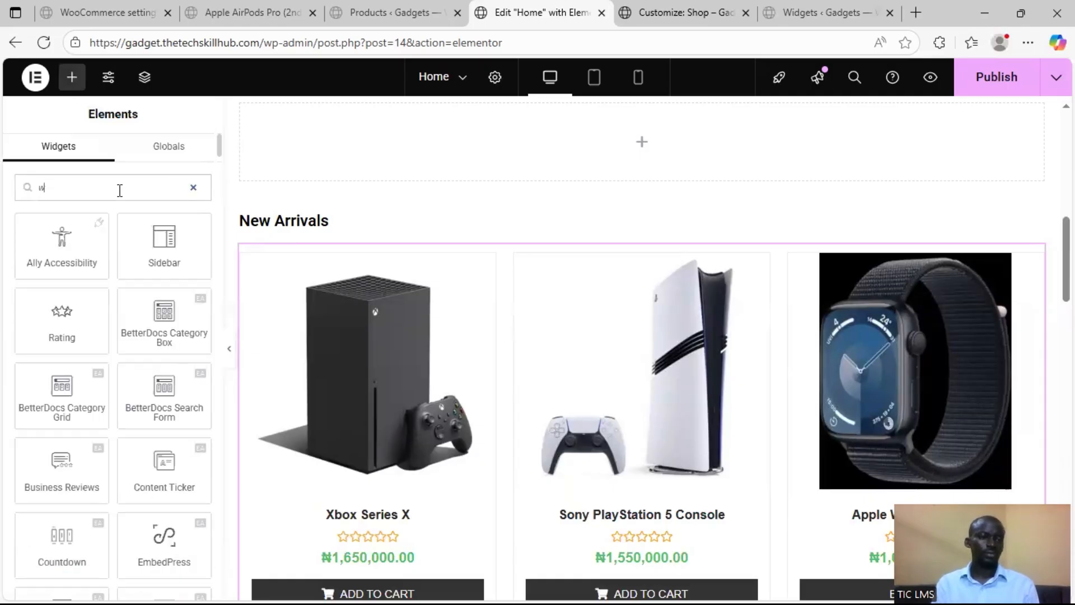
{"action": "type", "text": "oo"}
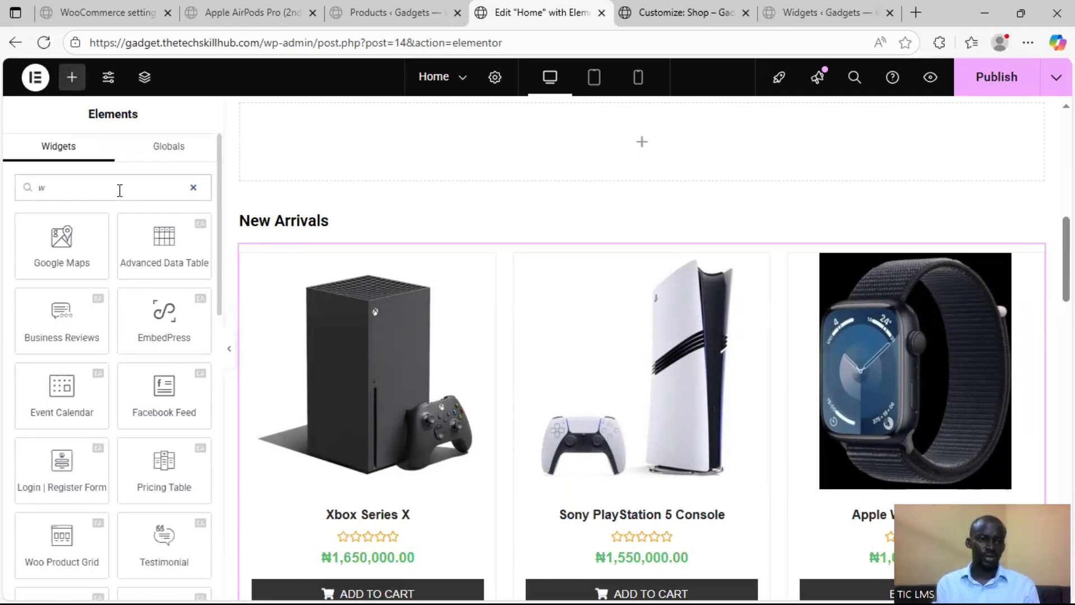
{"action": "key", "text": "BackSpace"}
{"action": "type", "text": "product"}
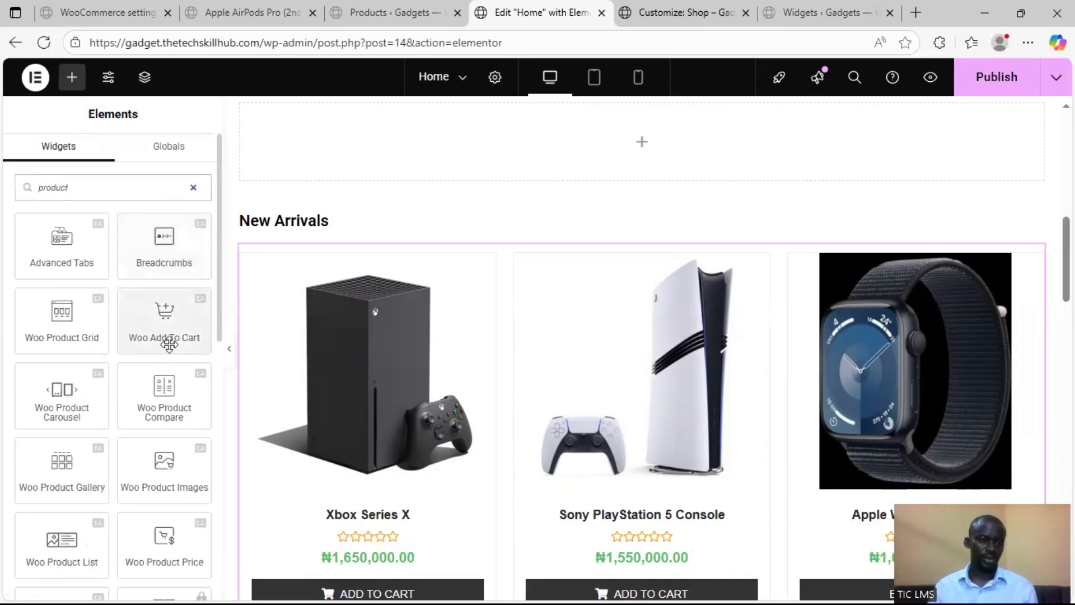
{"action": "scroll", "coordinate": [112, 392], "scroll_direction": "down", "scroll_amount": 5}
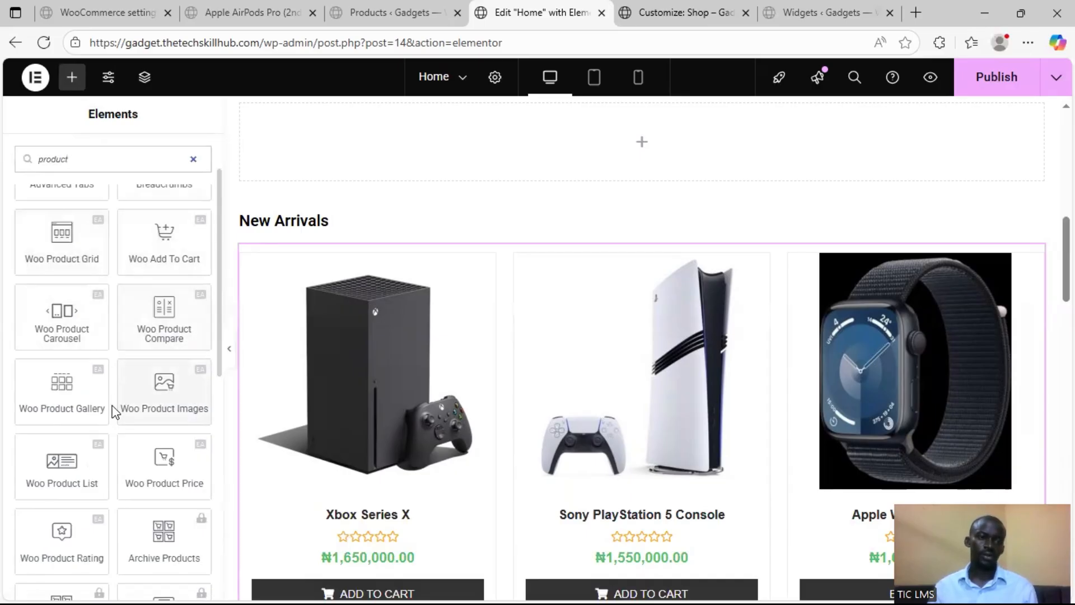
{"action": "scroll", "coordinate": [106, 364], "scroll_direction": "down", "scroll_amount": 4}
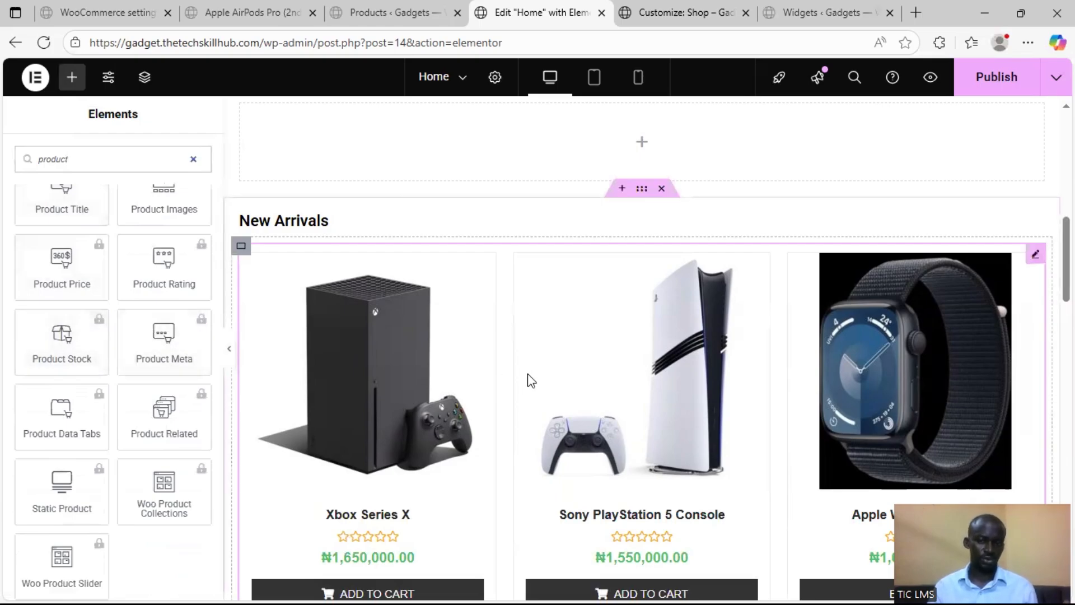
Look over the Home page sections from Featured Products to Laptops and publish the page
{"action": "scroll", "coordinate": [560, 369], "scroll_direction": "up", "scroll_amount": 2}
{"action": "scroll", "coordinate": [571, 364], "scroll_direction": "up", "scroll_amount": 2}
{"action": "scroll", "coordinate": [671, 391], "scroll_direction": "down", "scroll_amount": 3}
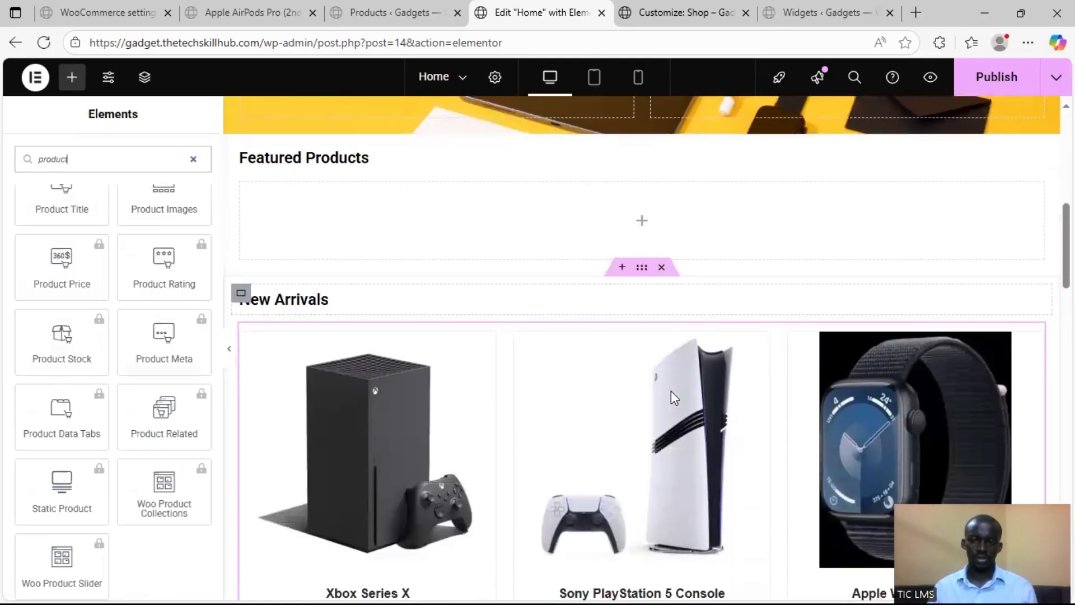
{"action": "type", "text": "t"}
{"action": "scroll", "coordinate": [960, 372], "scroll_direction": "down", "scroll_amount": 3}
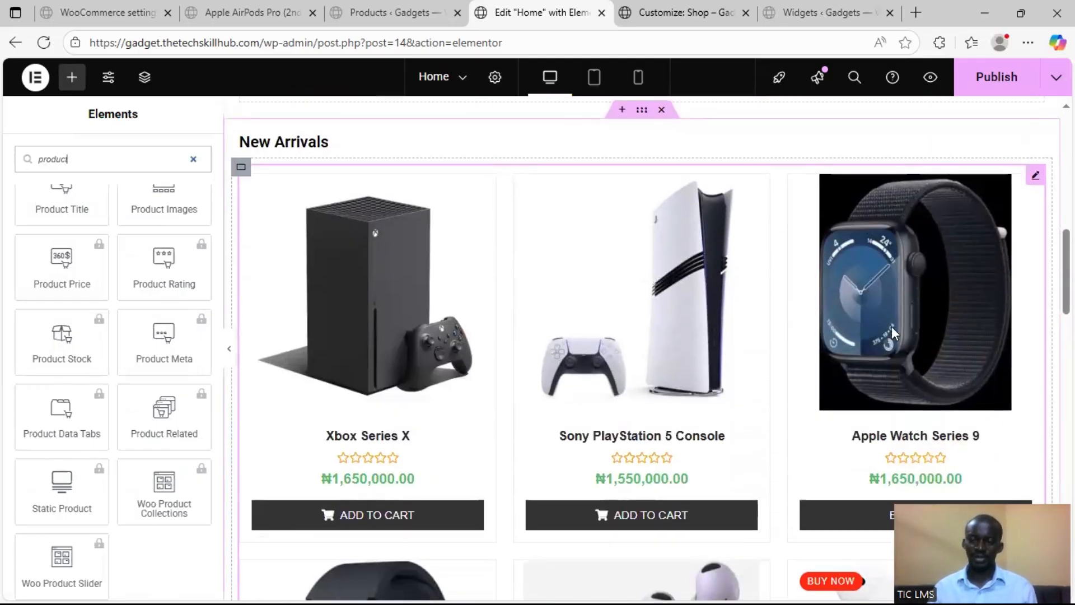
{"action": "scroll", "coordinate": [839, 330], "scroll_direction": "down", "scroll_amount": 10}
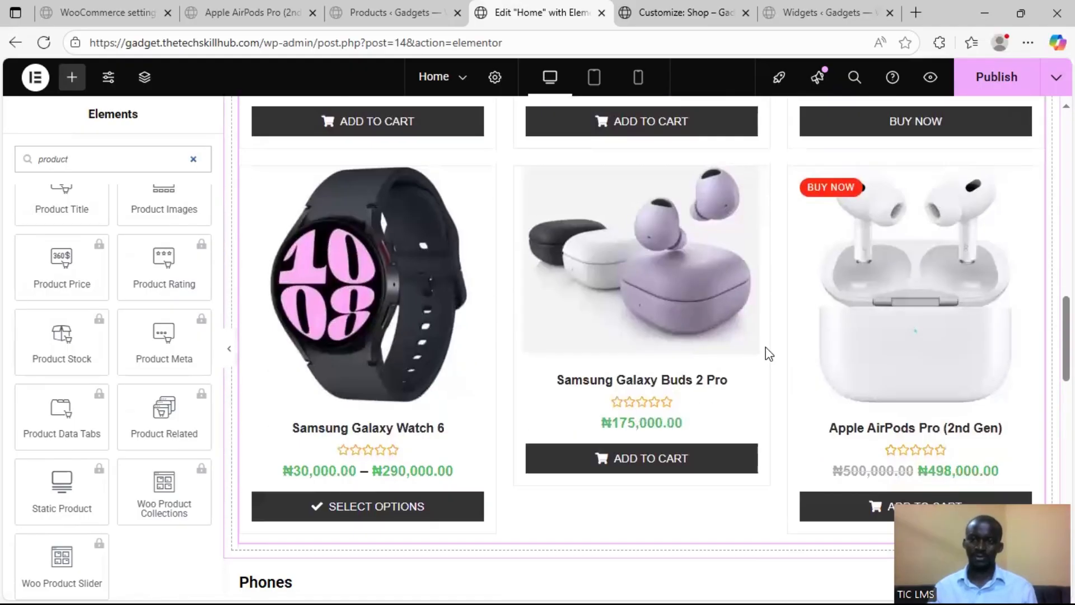
{"action": "left_click", "coordinate": [1002, 93]}
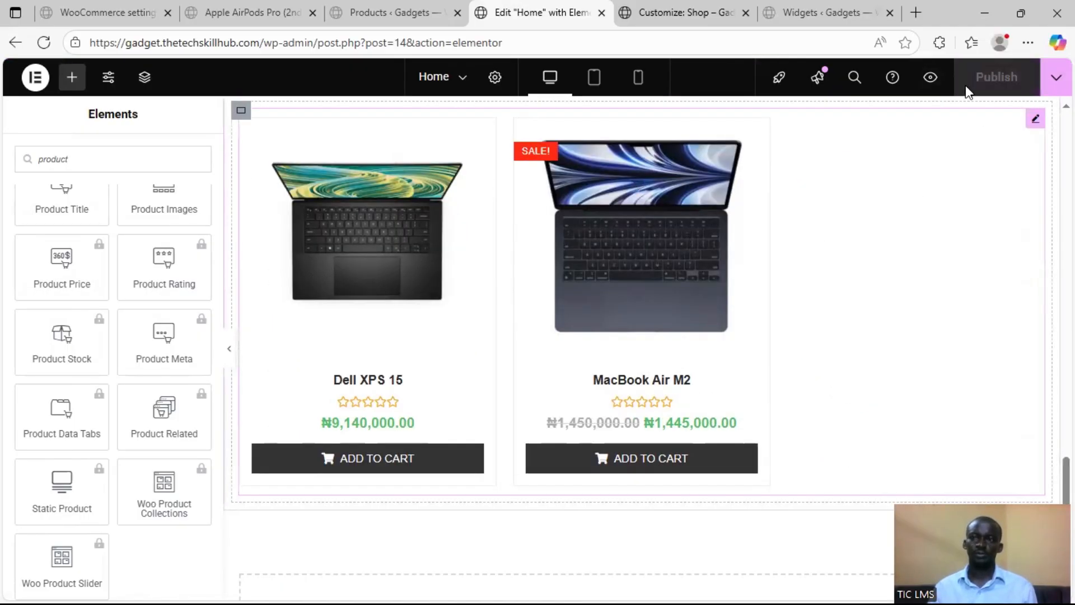
View the live home page and examine its hero, Featured Products, New Arrivals, Phones and Laptops sections
{"action": "left_click", "coordinate": [252, 13]}
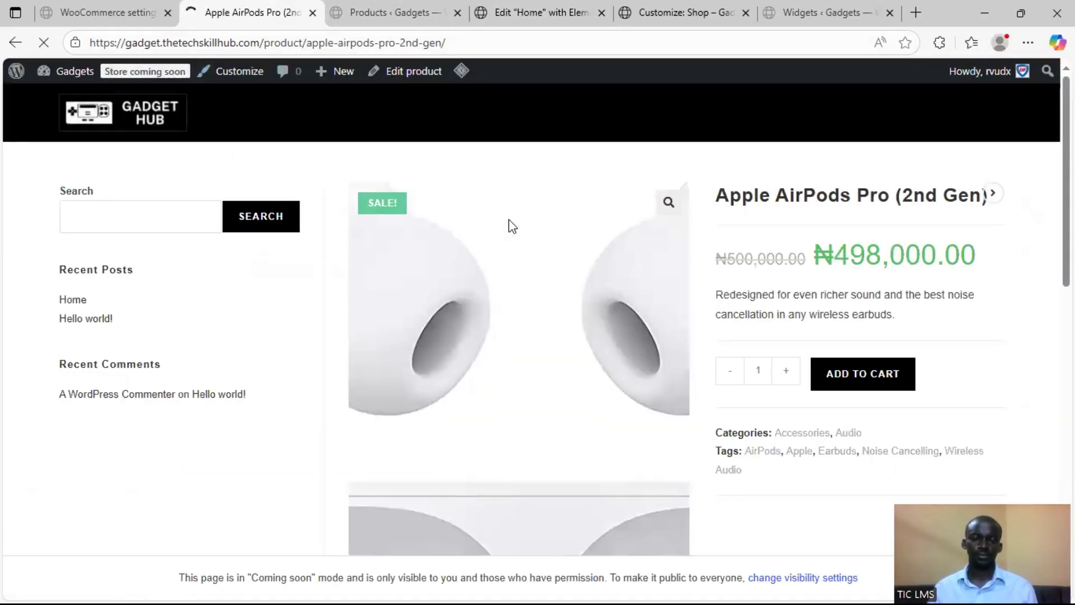
{"action": "scroll", "coordinate": [647, 221], "scroll_direction": "down", "scroll_amount": 6}
{"action": "scroll", "coordinate": [646, 214], "scroll_direction": "down", "scroll_amount": 15}
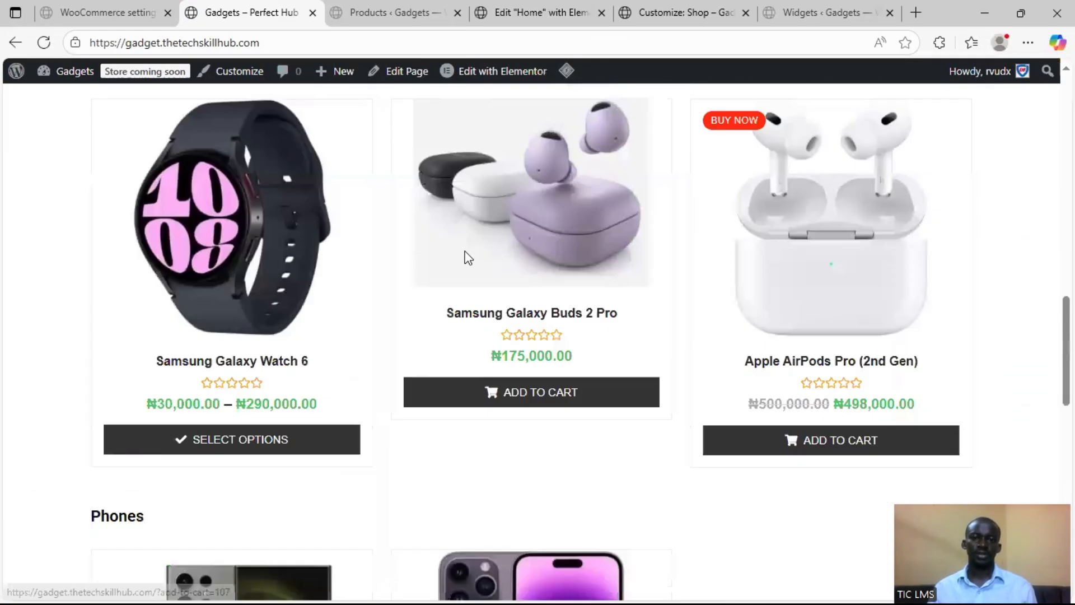
{"action": "scroll", "coordinate": [538, 296], "scroll_direction": "down", "scroll_amount": 8}
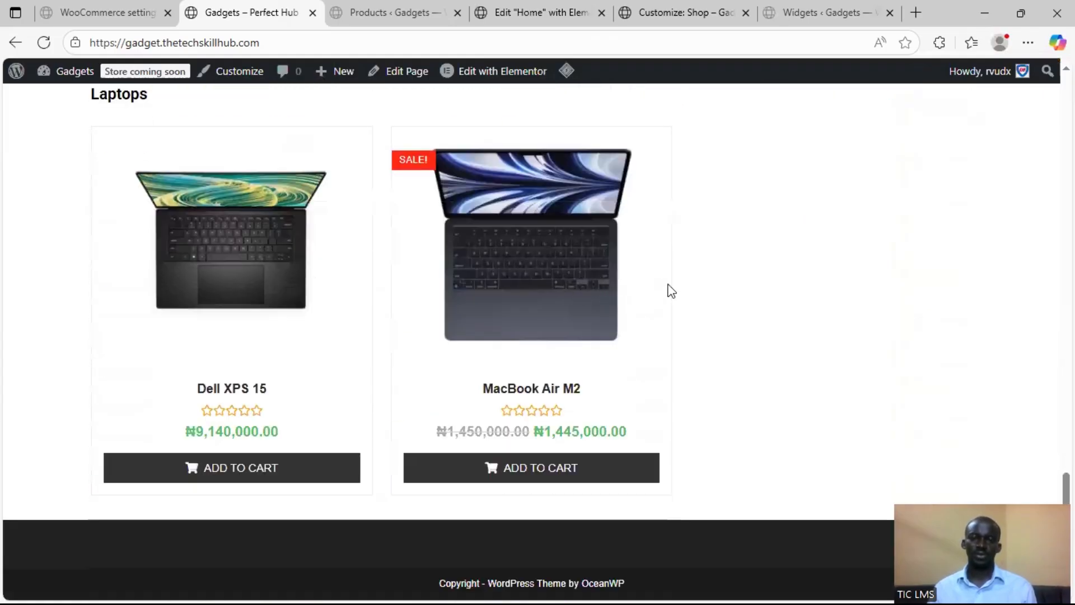
{"action": "scroll", "coordinate": [728, 297], "scroll_direction": "up", "scroll_amount": 8}
{"action": "scroll", "coordinate": [744, 302], "scroll_direction": "up", "scroll_amount": 15}
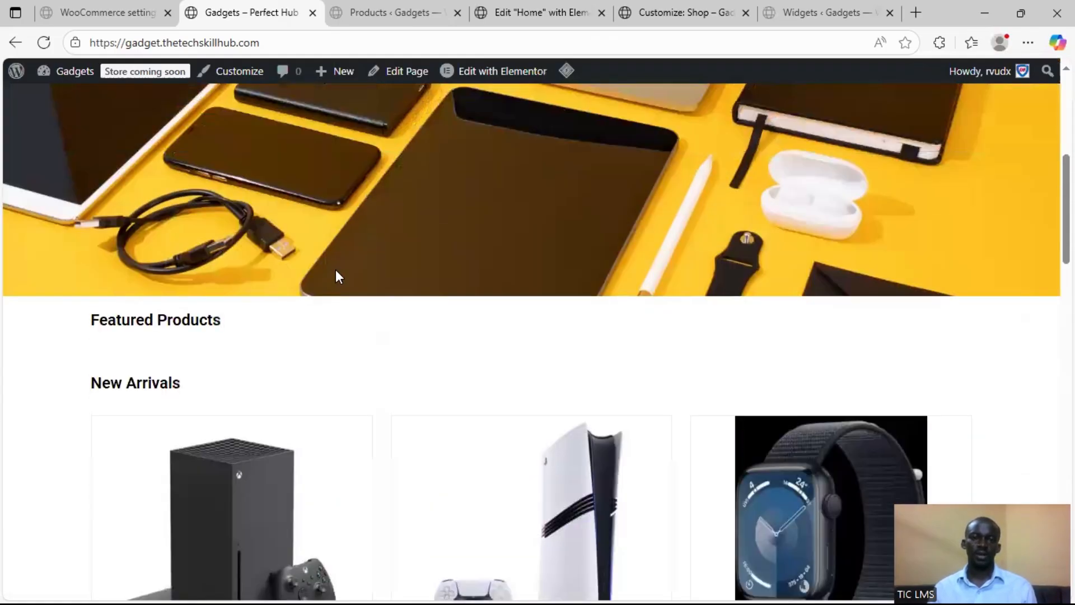
{"action": "scroll", "coordinate": [686, 263], "scroll_direction": "down", "scroll_amount": 5}
{"action": "scroll", "coordinate": [679, 267], "scroll_direction": "up", "scroll_amount": 5}
{"action": "scroll", "coordinate": [574, 270], "scroll_direction": "down", "scroll_amount": 3}
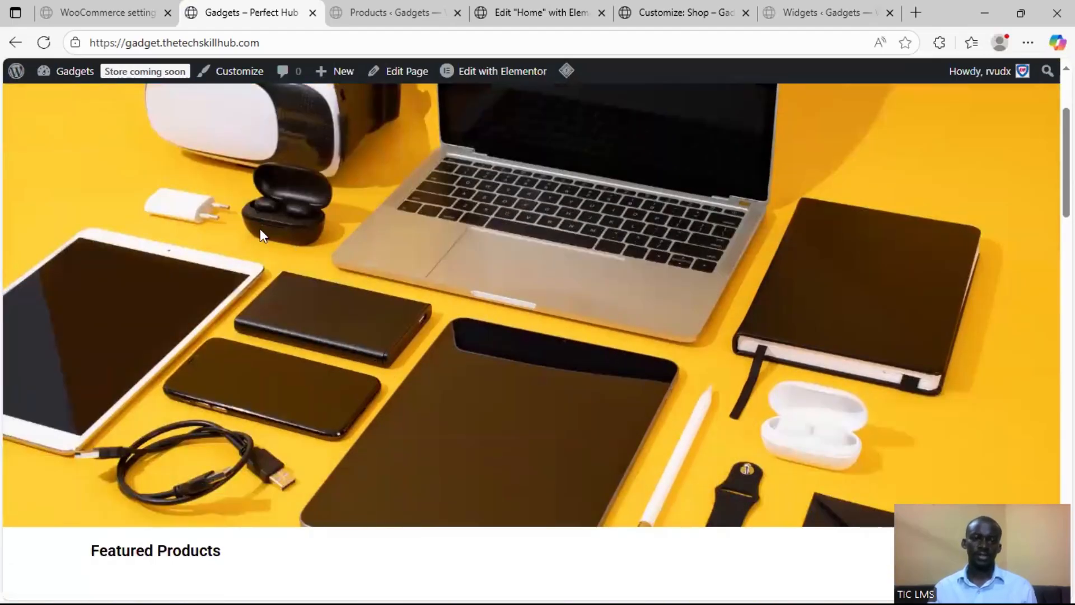
{"action": "scroll", "coordinate": [334, 234], "scroll_direction": "up", "scroll_amount": 3}
Return to the Home page in the Elementor editor and view the Phones and Laptops sections
{"action": "left_click", "coordinate": [537, 13]}
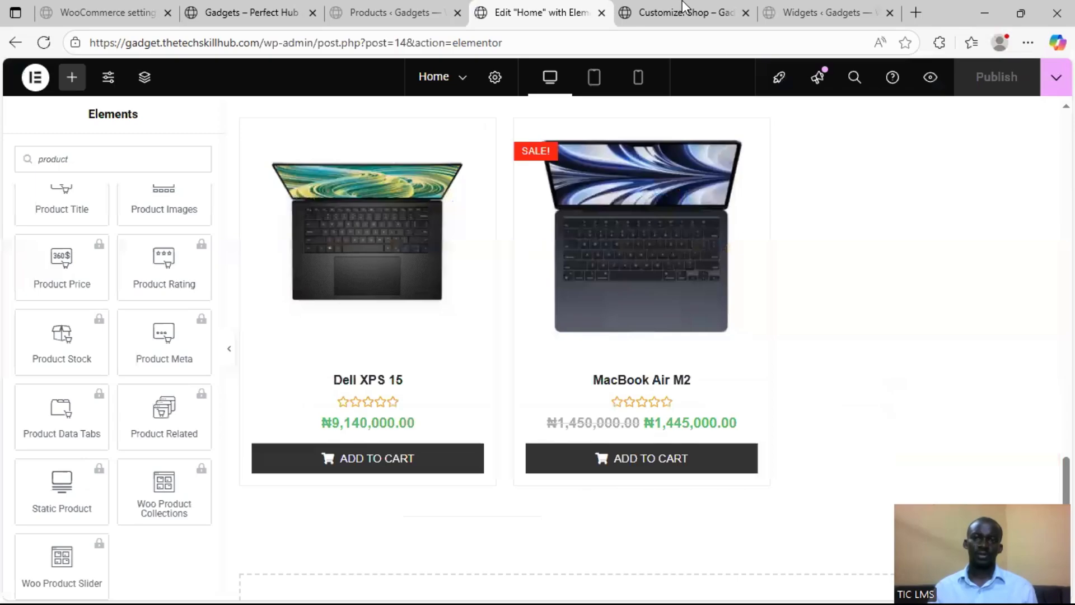
{"action": "left_click", "coordinate": [682, 6]}
{"action": "left_click", "coordinate": [537, 13]}
{"action": "scroll", "coordinate": [448, 280], "scroll_direction": "up", "scroll_amount": 5}
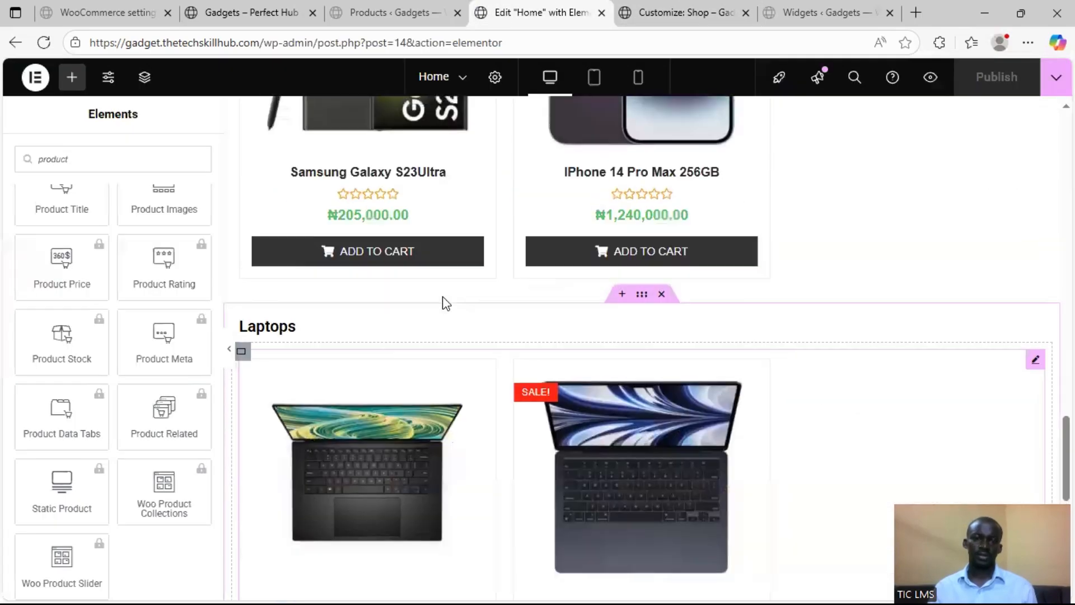
Clear the widget search and add a Heading widget to the first column of the Home page hero
{"action": "scroll", "coordinate": [445, 302], "scroll_direction": "up", "scroll_amount": 10}
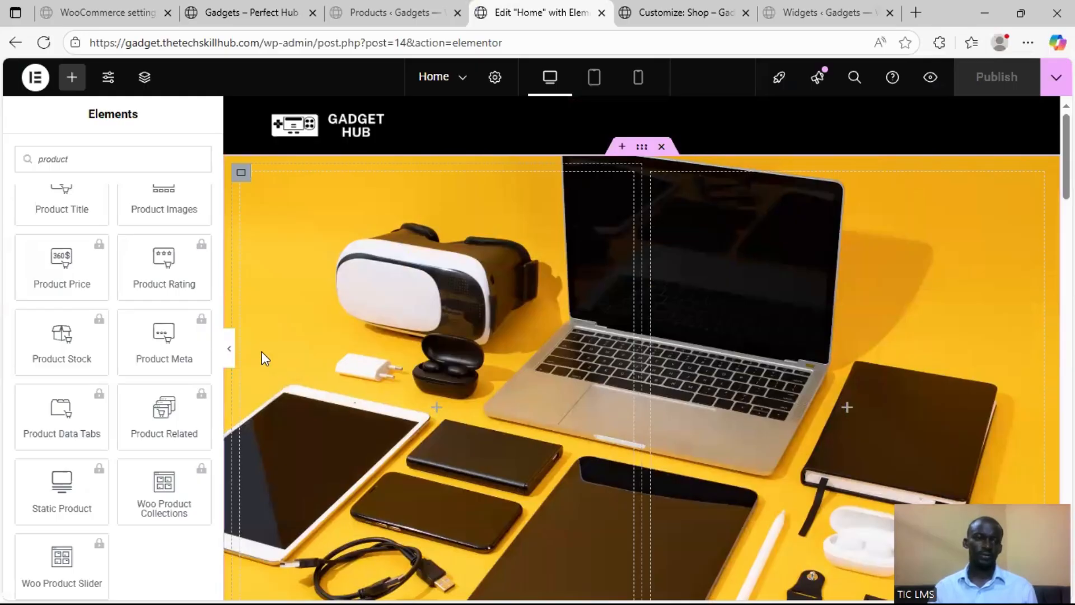
{"action": "scroll", "coordinate": [140, 231], "scroll_direction": "up", "scroll_amount": 5}
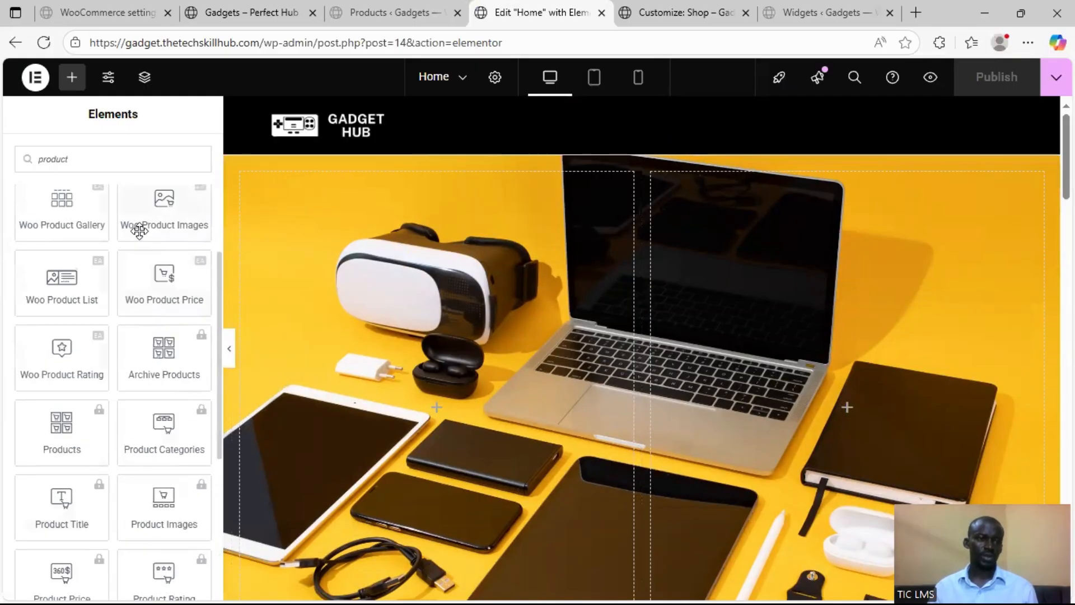
{"action": "scroll", "coordinate": [140, 231], "scroll_direction": "up", "scroll_amount": 5}
{"action": "left_click", "coordinate": [197, 194]}
{"action": "left_click", "coordinate": [197, 189]}
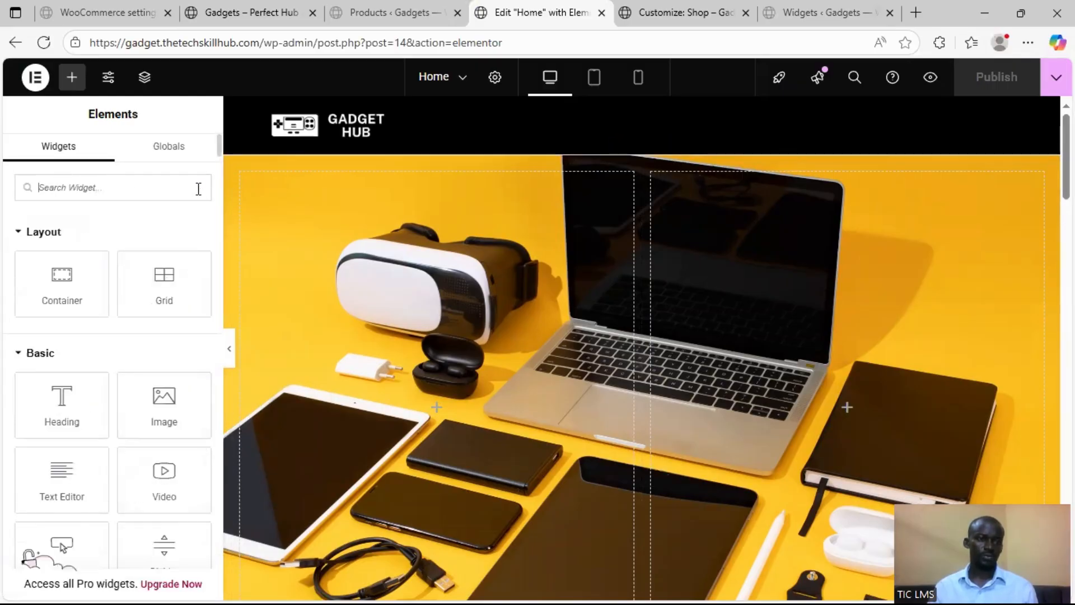
{"action": "left_click_drag", "start_coordinate": [56, 409], "coordinate": [339, 317]}
Replace the heading's placeholder title with "Welcome to Gadget Hub"
{"action": "left_click", "coordinate": [87, 289]}
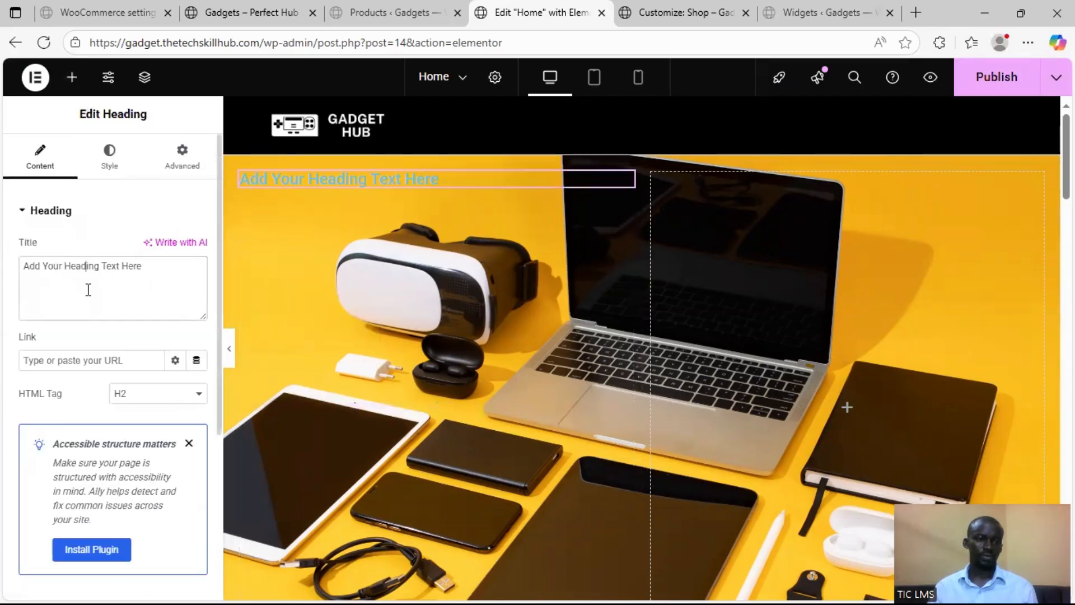
{"action": "key", "text": "ctrl+a"}
{"action": "type", "text": "w"}
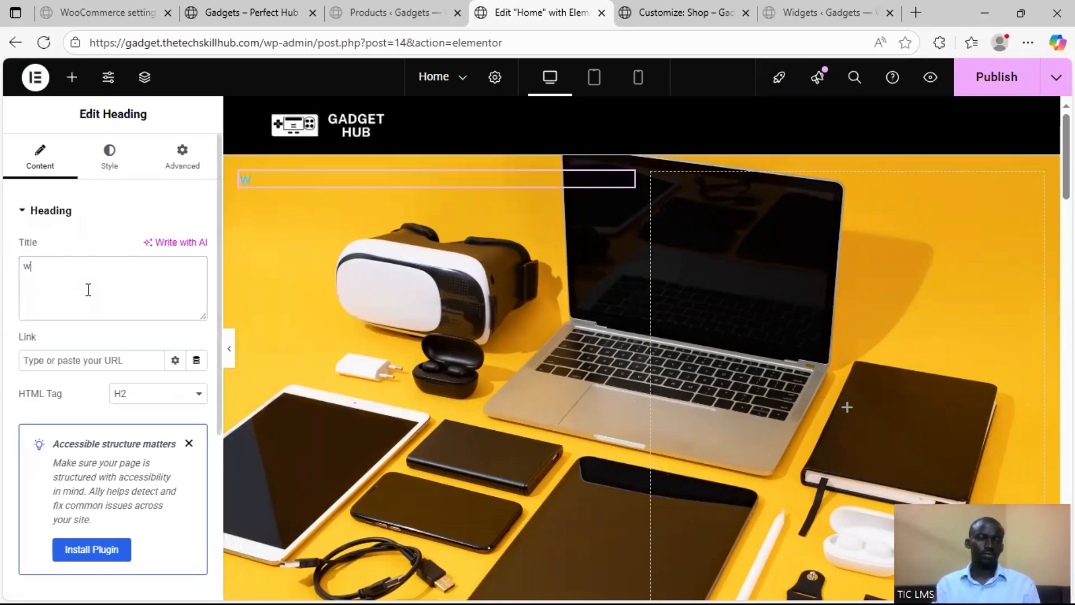
{"action": "key", "text": "BackSpace"}
{"action": "type", "text": "W"}
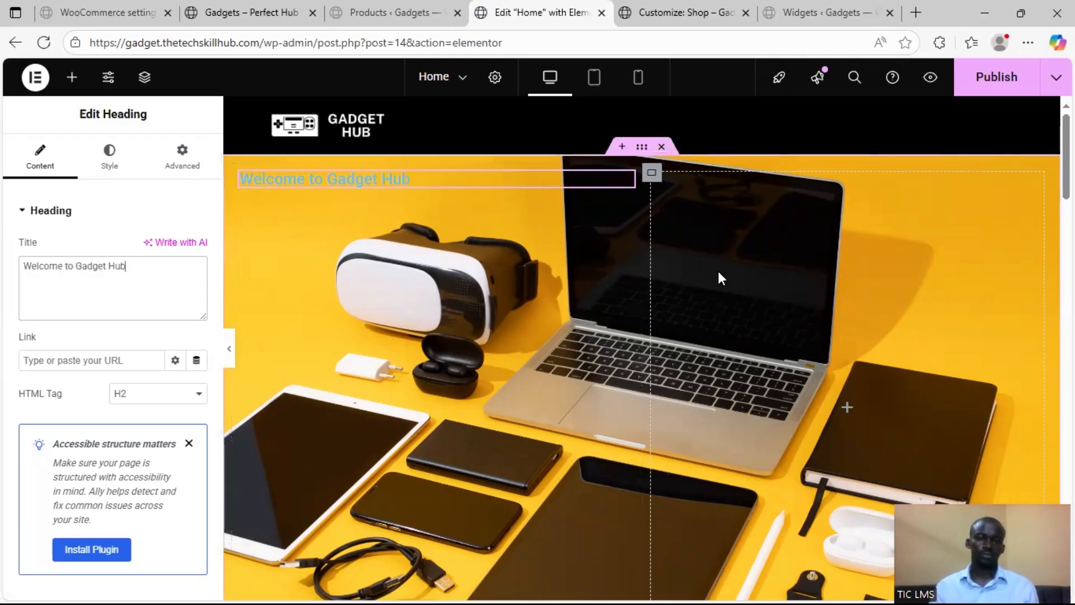
Delete the hero's empty second column and centre the remaining inner container's content both vertically and horizontally
{"action": "right_click", "coordinate": [662, 196]}
{"action": "left_click", "coordinate": [702, 580]}
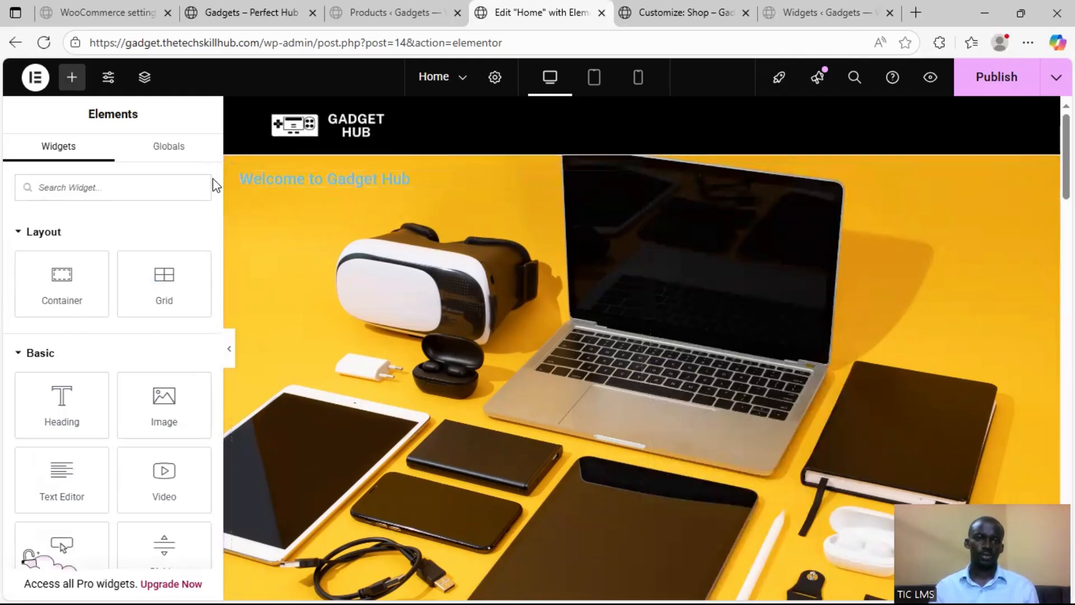
{"action": "left_click", "coordinate": [242, 173]}
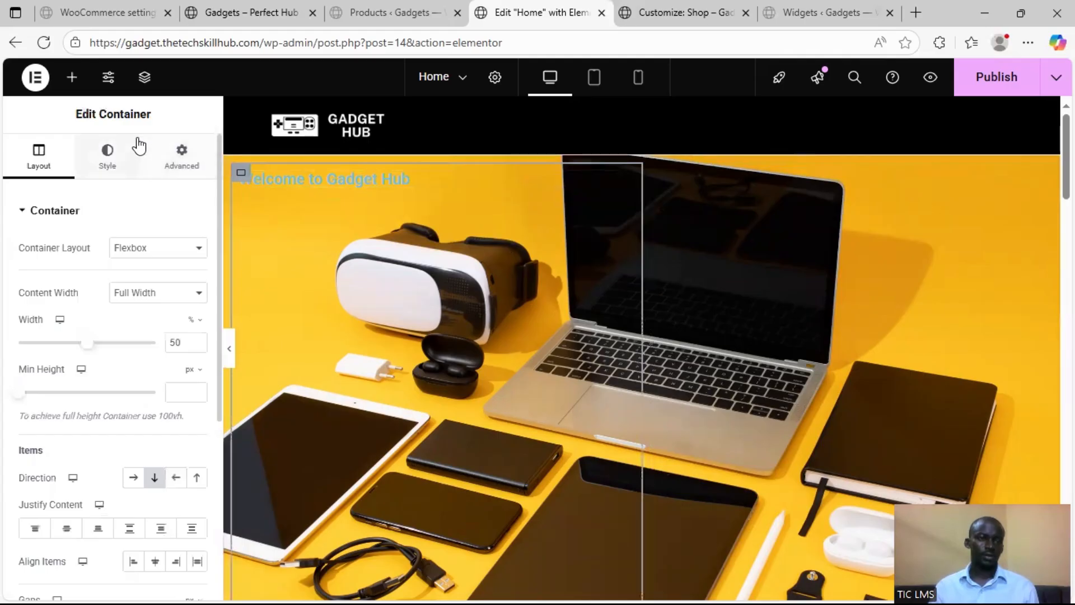
{"action": "left_click", "coordinate": [124, 159]}
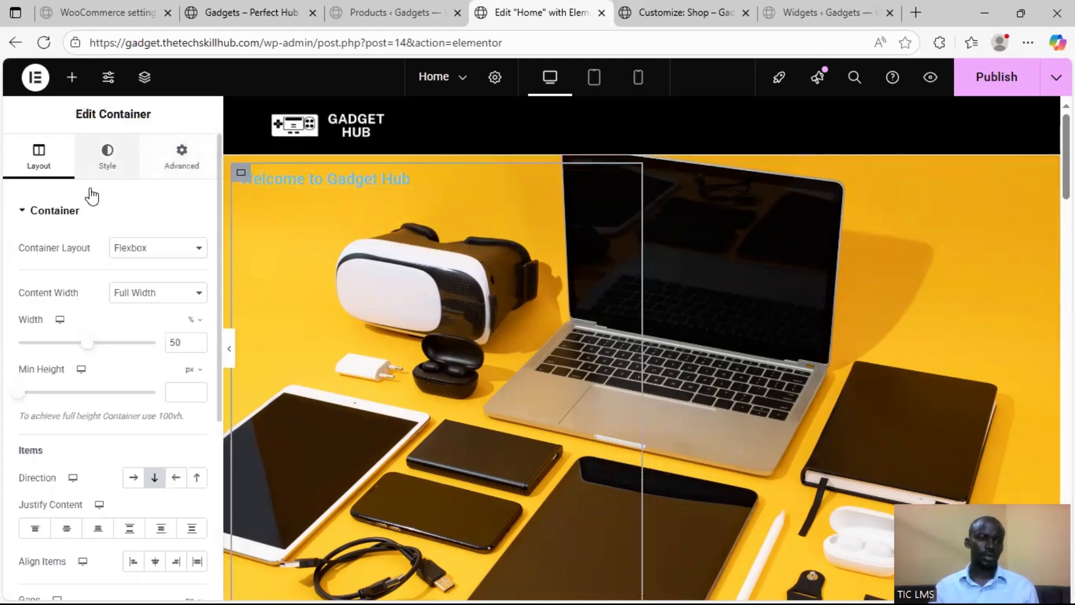
{"action": "left_click", "coordinate": [39, 168]}
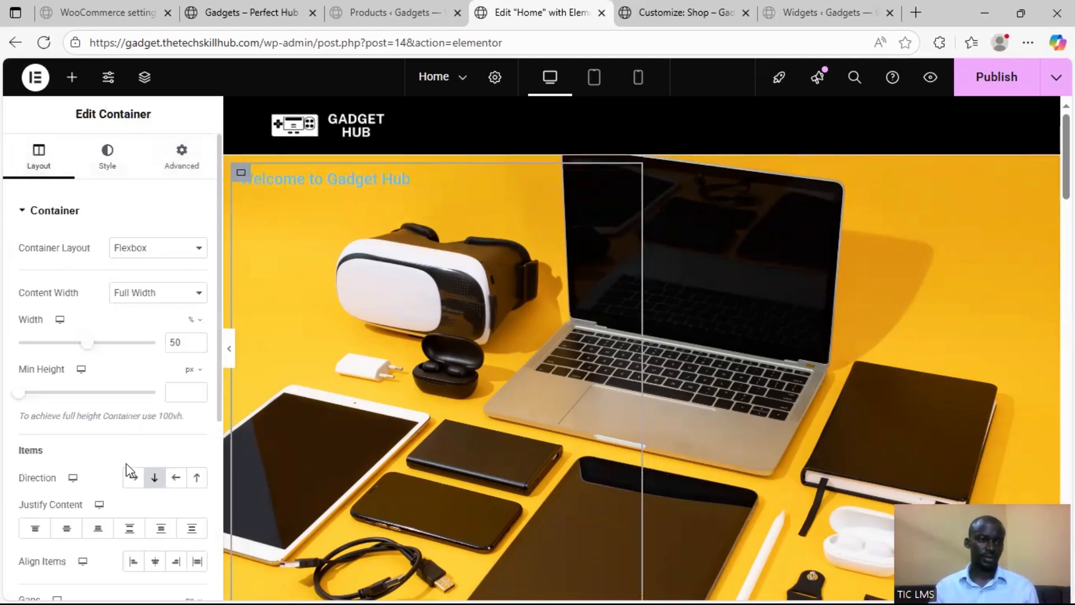
{"action": "left_click", "coordinate": [65, 529]}
{"action": "scroll", "coordinate": [137, 444], "scroll_direction": "down", "scroll_amount": 3}
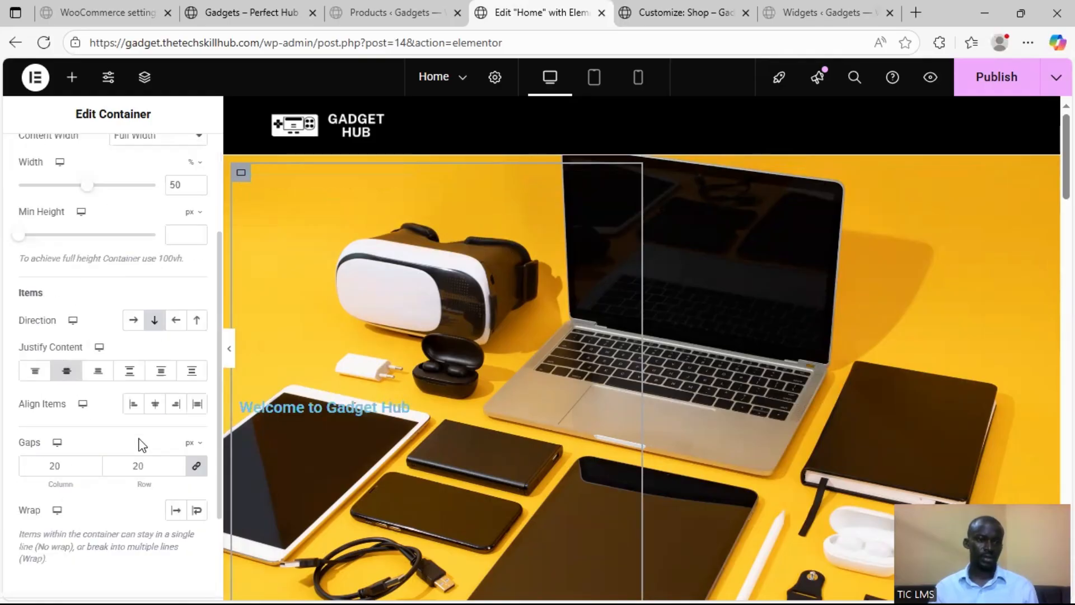
{"action": "left_click", "coordinate": [156, 404]}
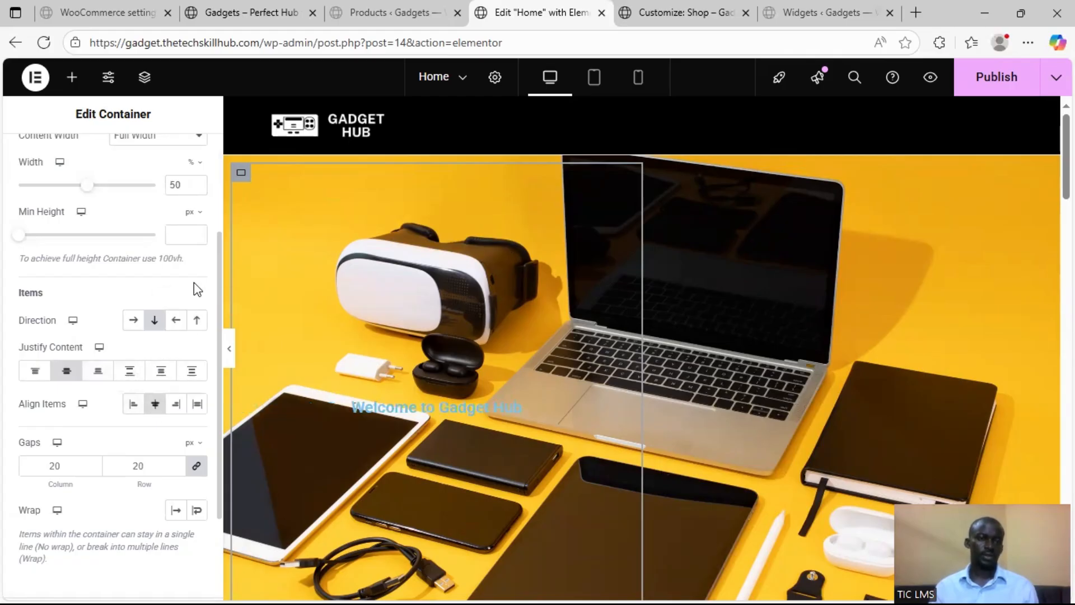
Set the width of the hero's inner container to 100%
{"action": "scroll", "coordinate": [173, 308], "scroll_direction": "up", "scroll_amount": 3}
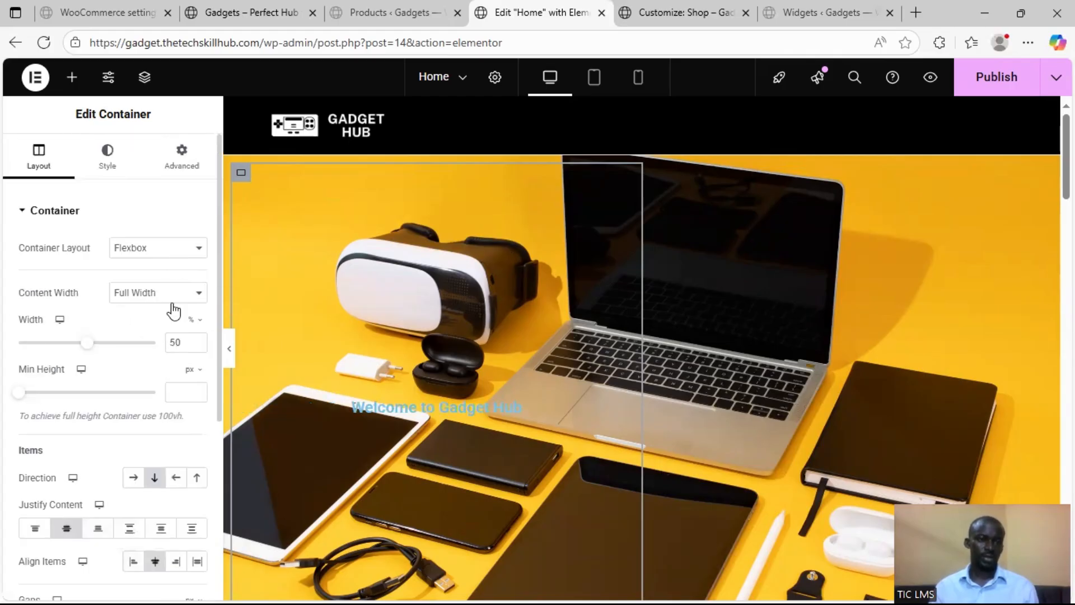
{"action": "double_click", "coordinate": [176, 343]}
{"action": "type", "text": "100"}
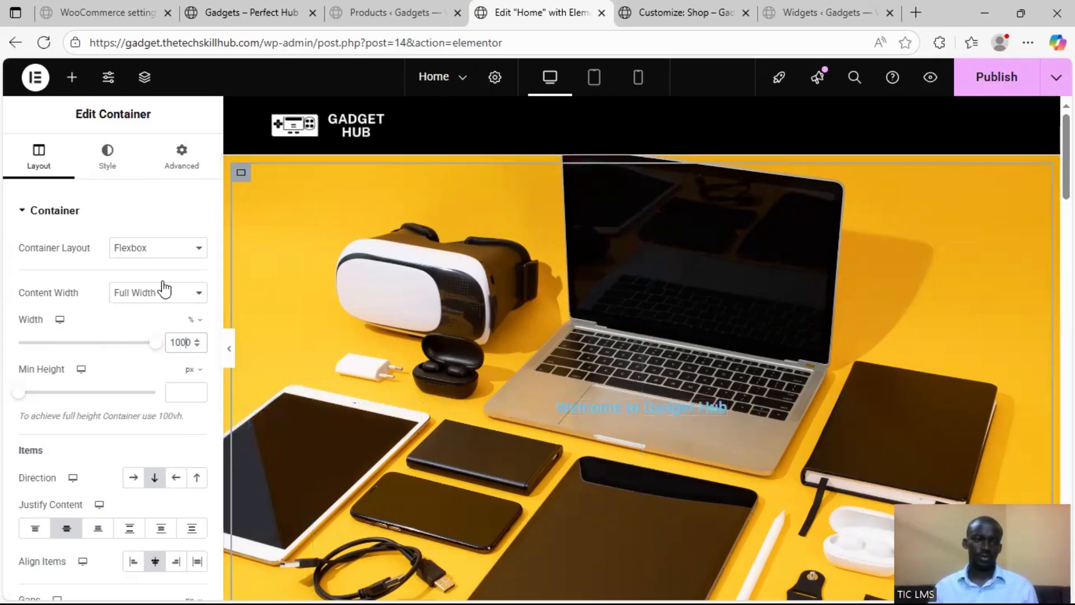
Change the "Welcome to Gadget Hub" heading's text color to white, #FFFFFF
{"action": "left_click", "coordinate": [595, 408]}
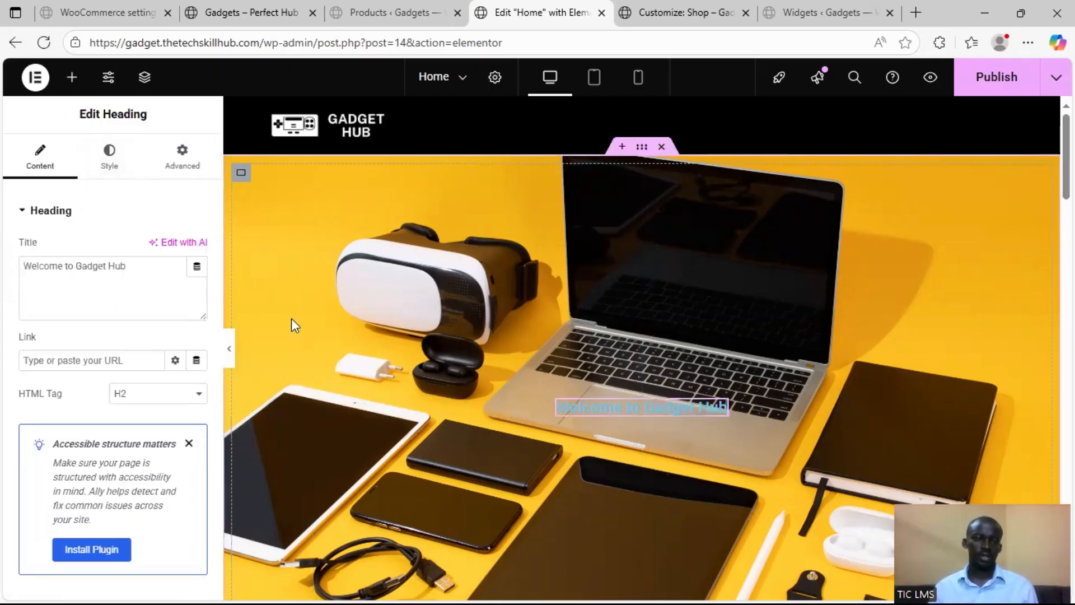
{"action": "left_click", "coordinate": [110, 168]}
{"action": "scroll", "coordinate": [106, 333], "scroll_direction": "down", "scroll_amount": 3}
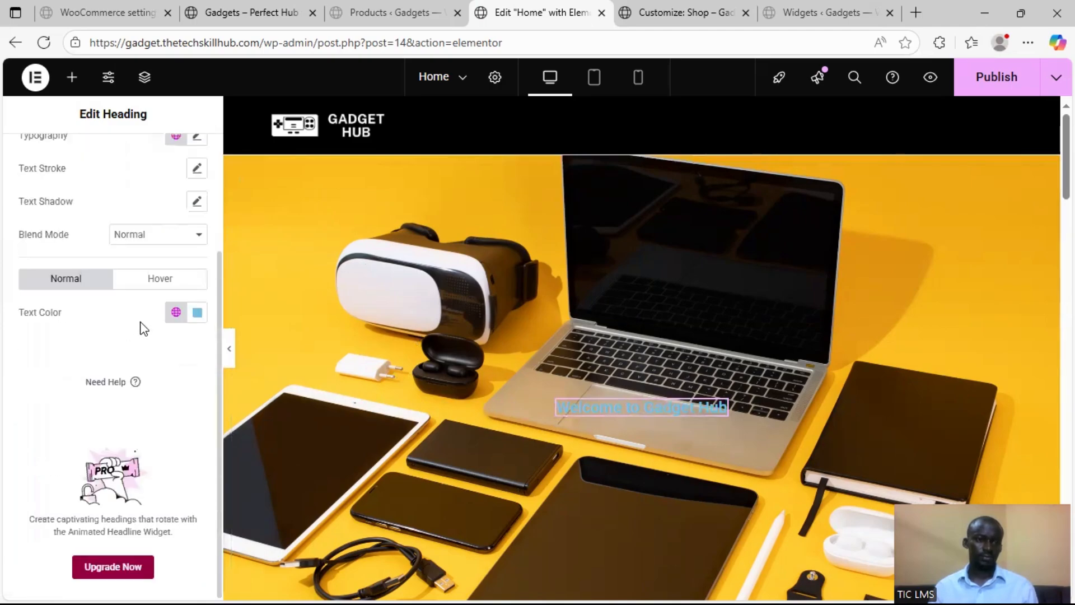
{"action": "left_click", "coordinate": [197, 313]}
{"action": "left_click_drag", "start_coordinate": [140, 399], "coordinate": [115, 363]}
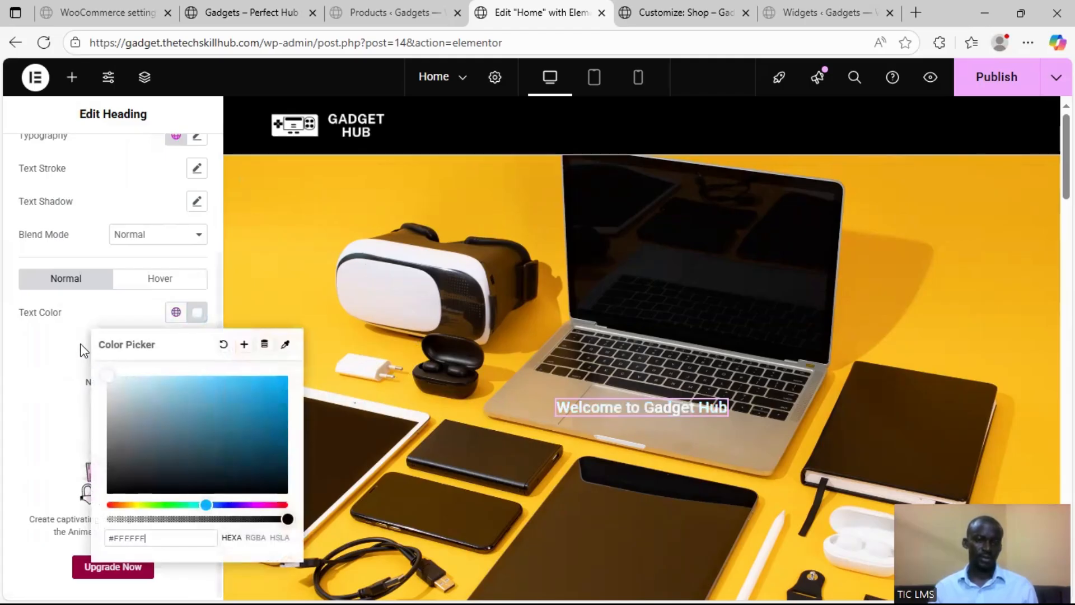
{"action": "scroll", "coordinate": [93, 233], "scroll_direction": "up", "scroll_amount": 2}
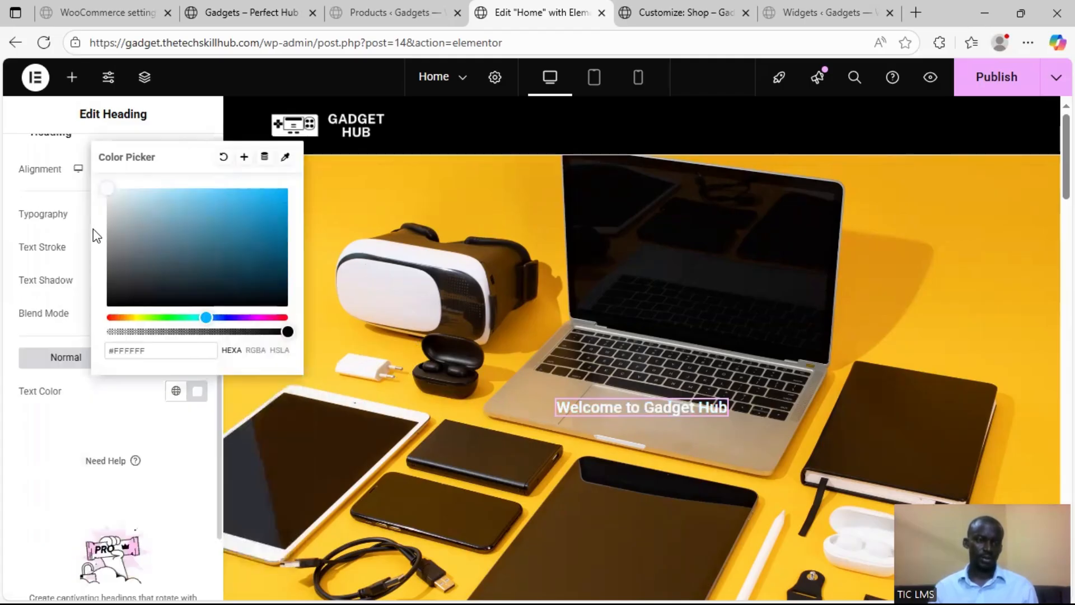
{"action": "left_click", "coordinate": [84, 275]}
Set the hero heading's desktop font size to 80 px
{"action": "left_click", "coordinate": [196, 215]}
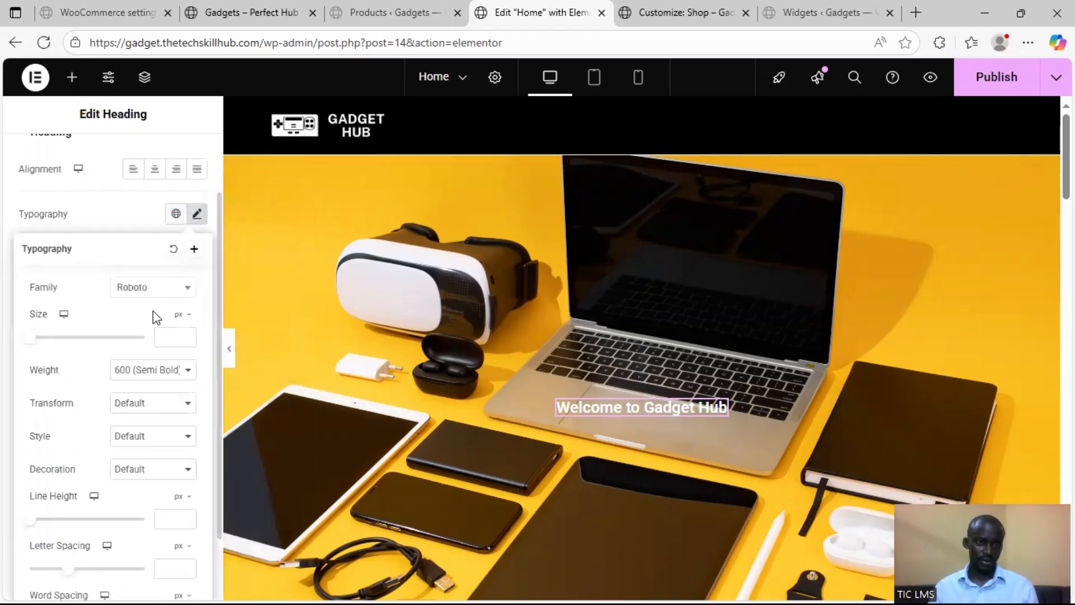
{"action": "left_click_drag", "start_coordinate": [30, 341], "coordinate": [80, 343]}
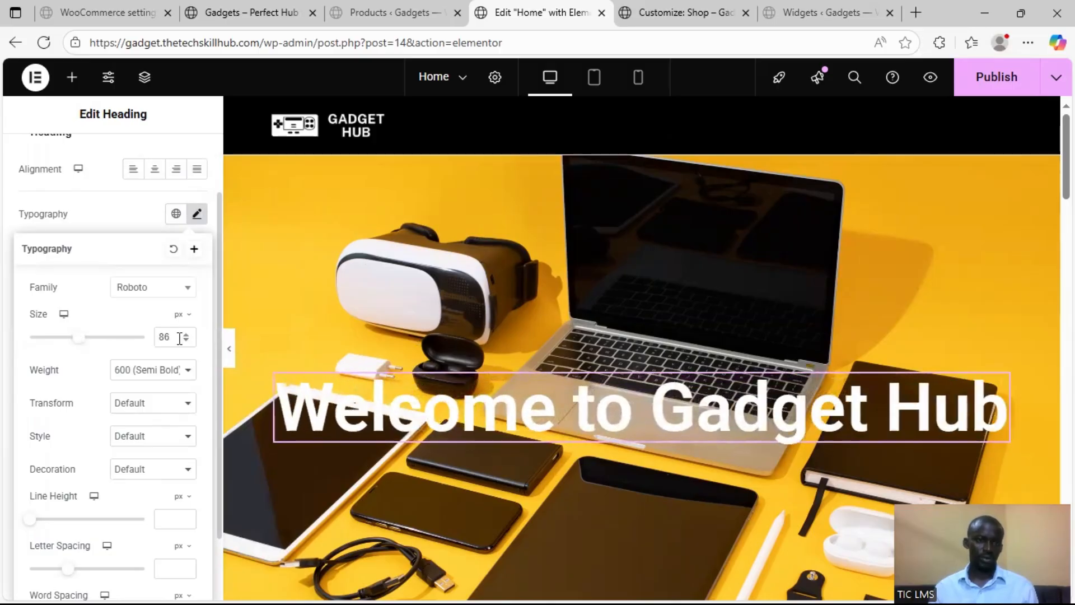
{"action": "double_click", "coordinate": [158, 338]}
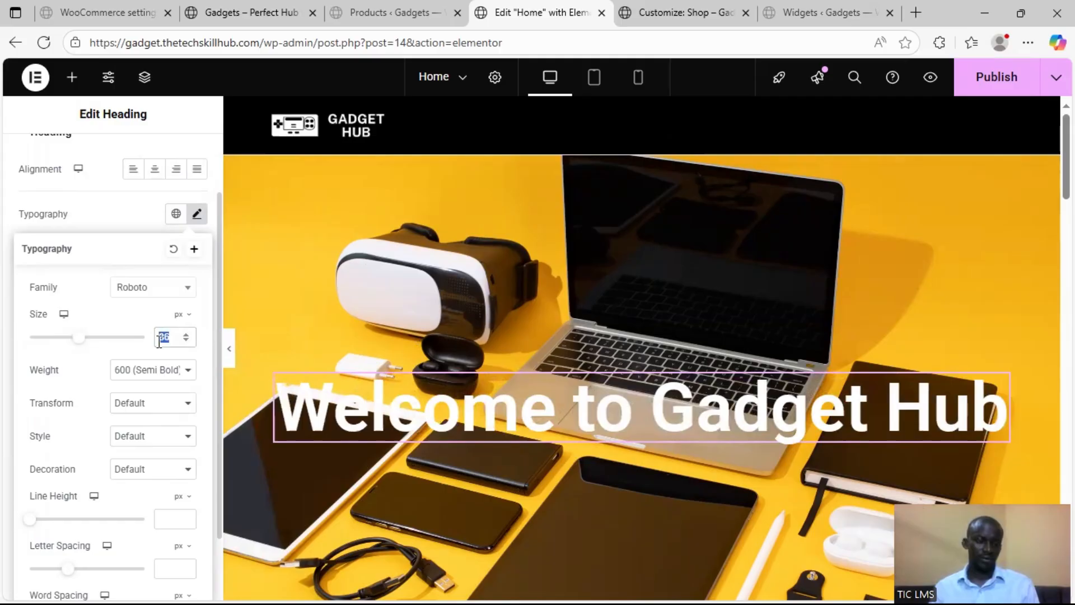
{"action": "type", "text": "100"}
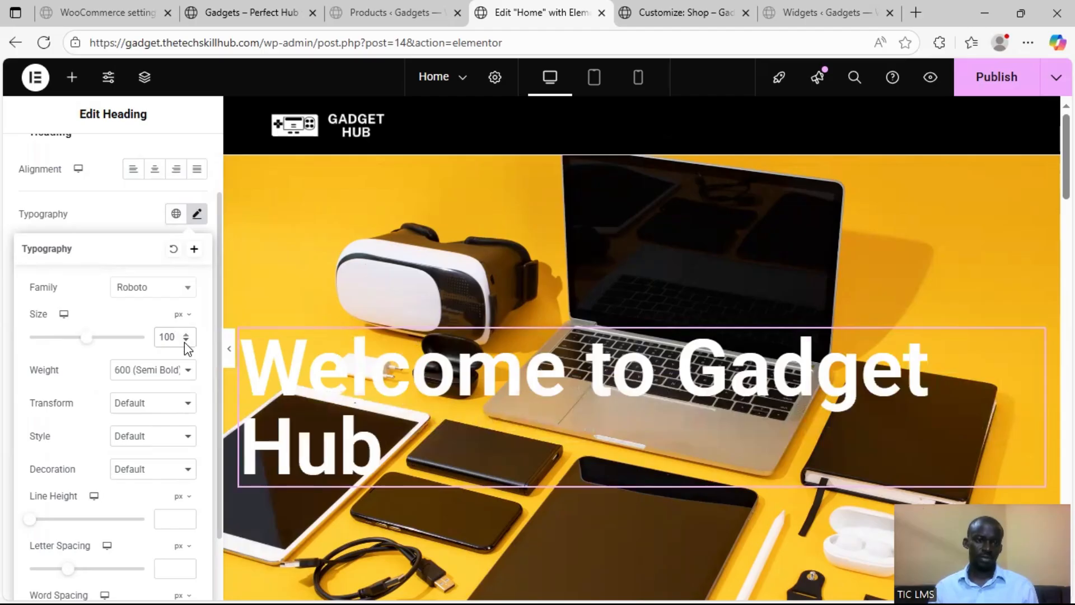
{"action": "left_click", "coordinate": [185, 343]}
{"action": "left_click", "coordinate": [184, 343]}
{"action": "left_click", "coordinate": [184, 342]}
{"action": "left_click", "coordinate": [184, 343]}
{"action": "left_click", "coordinate": [184, 342]}
{"action": "left_click", "coordinate": [185, 342]}
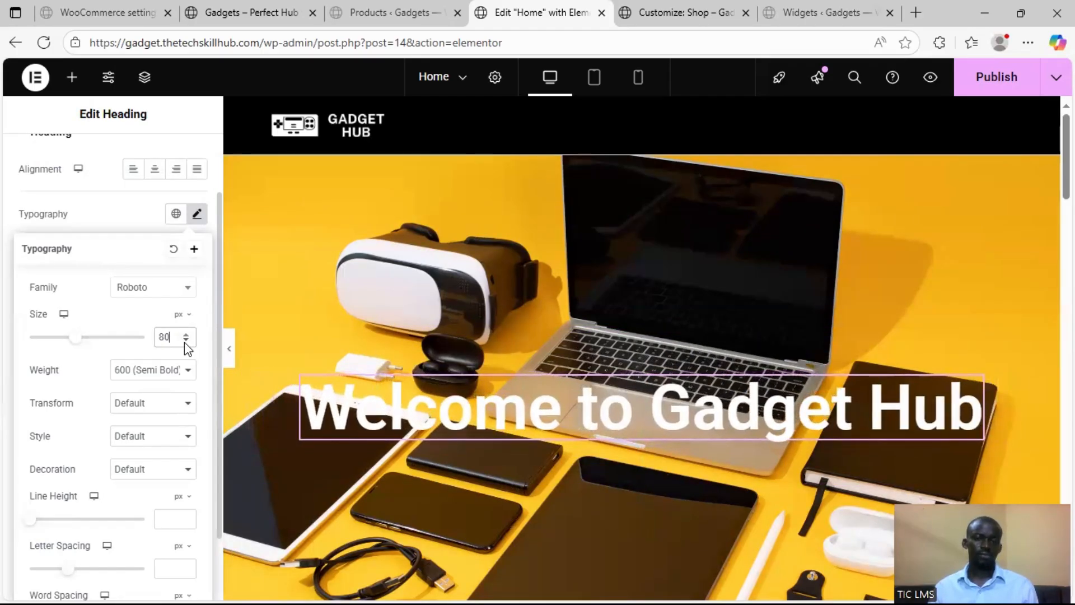
Give the outer hero container a Classic background overlay in black, #000000
{"action": "left_click", "coordinate": [641, 148]}
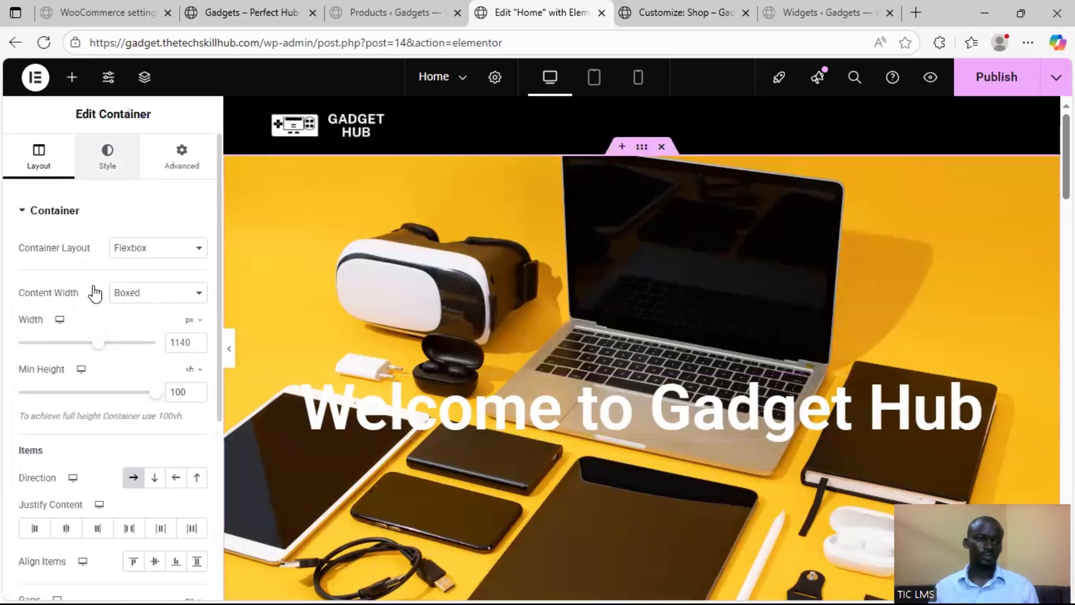
{"action": "left_click", "coordinate": [107, 156]}
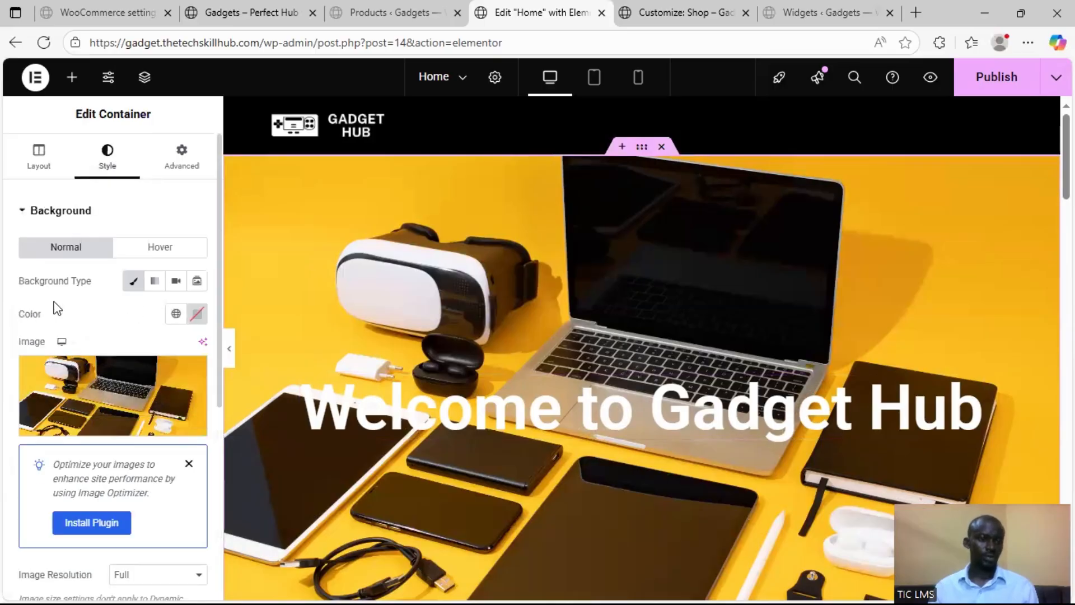
{"action": "scroll", "coordinate": [112, 336], "scroll_direction": "down", "scroll_amount": 8}
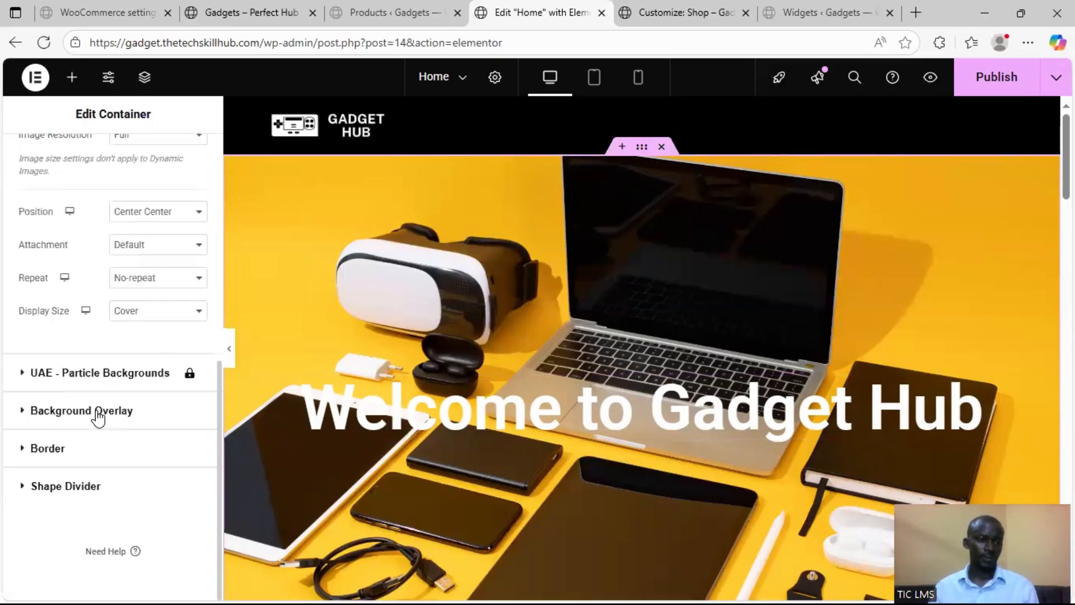
{"action": "left_click", "coordinate": [163, 394]}
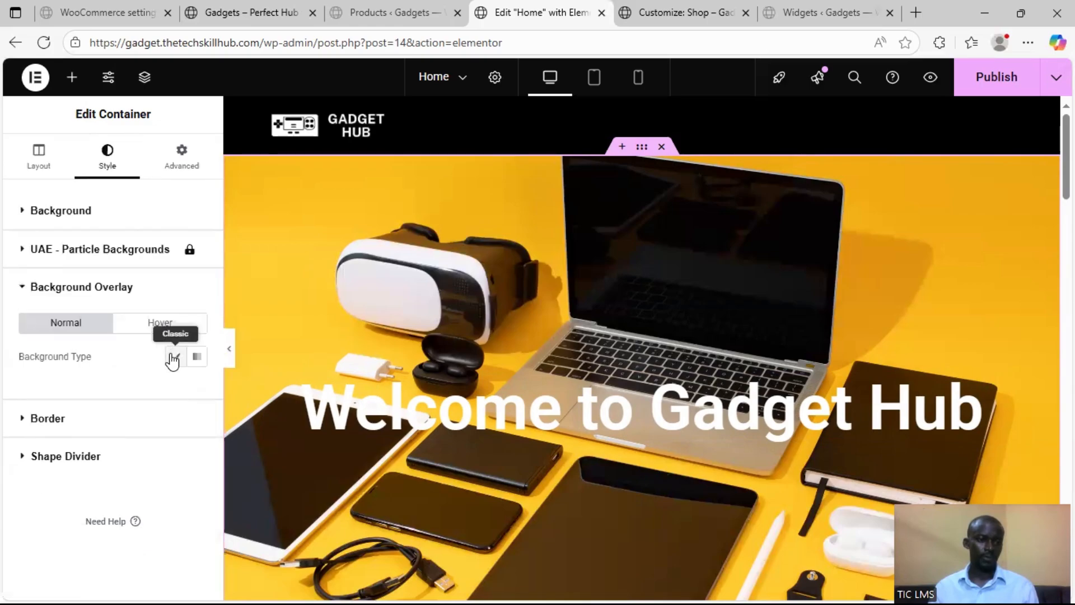
{"action": "left_click", "coordinate": [174, 358]}
{"action": "left_click", "coordinate": [176, 389]}
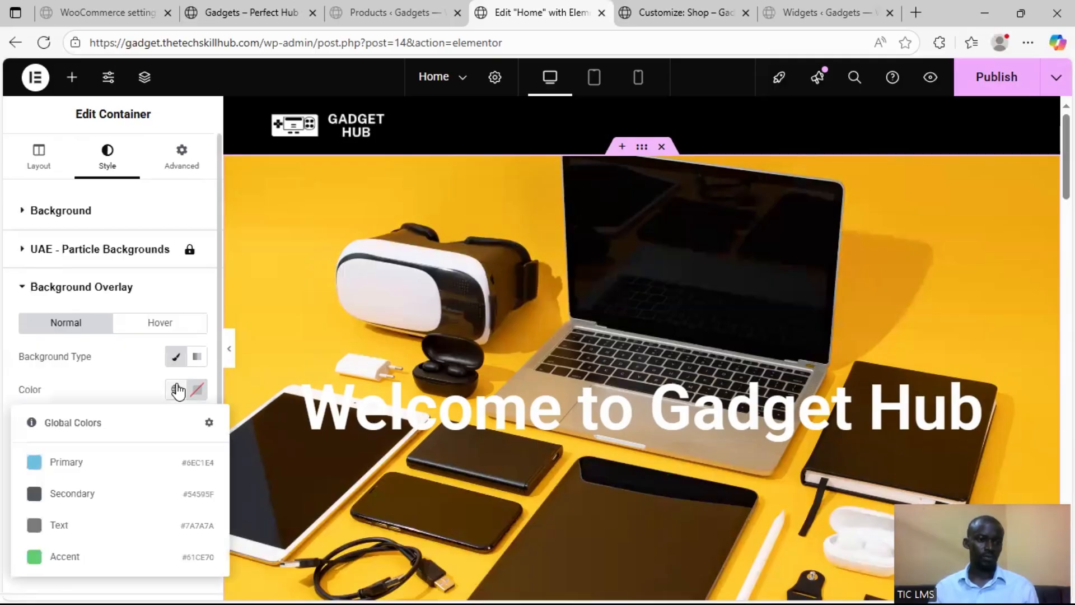
{"action": "left_click", "coordinate": [197, 389]}
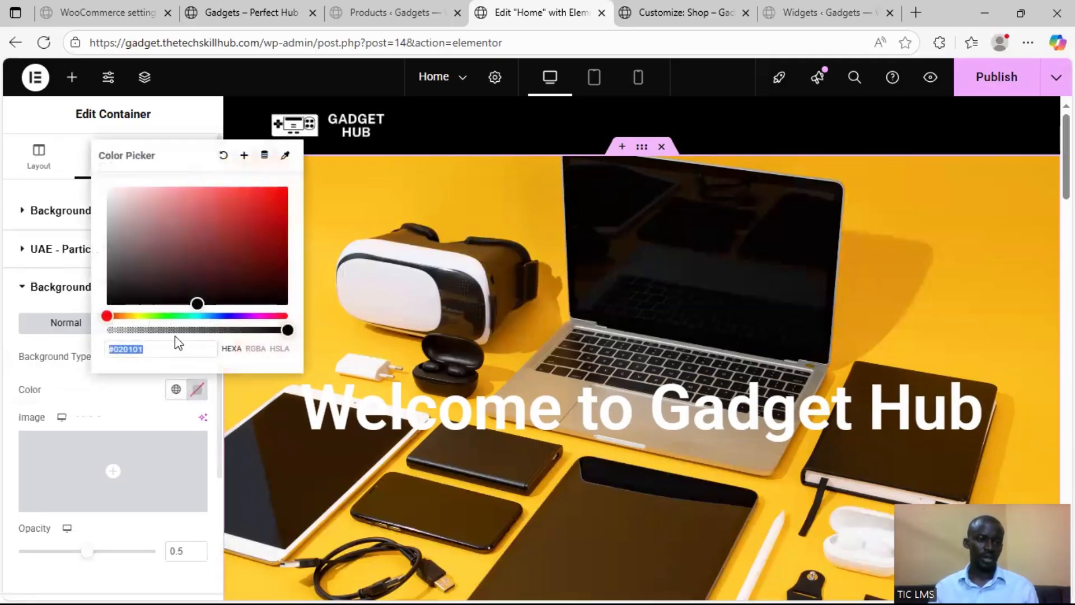
{"action": "left_click_drag", "start_coordinate": [166, 271], "coordinate": [41, 330]}
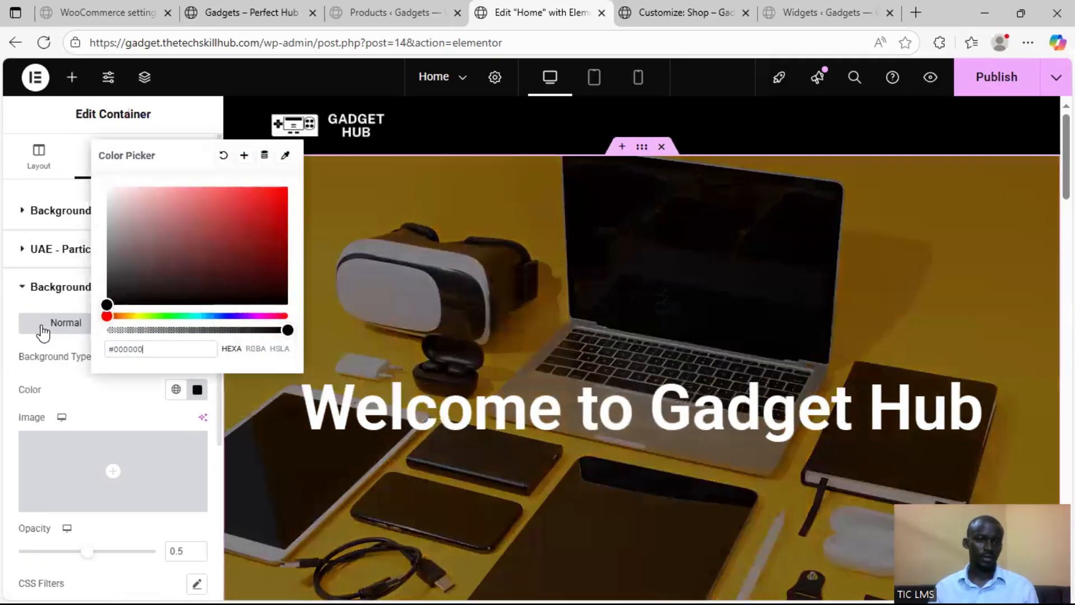
{"action": "left_click", "coordinate": [3, 385]}
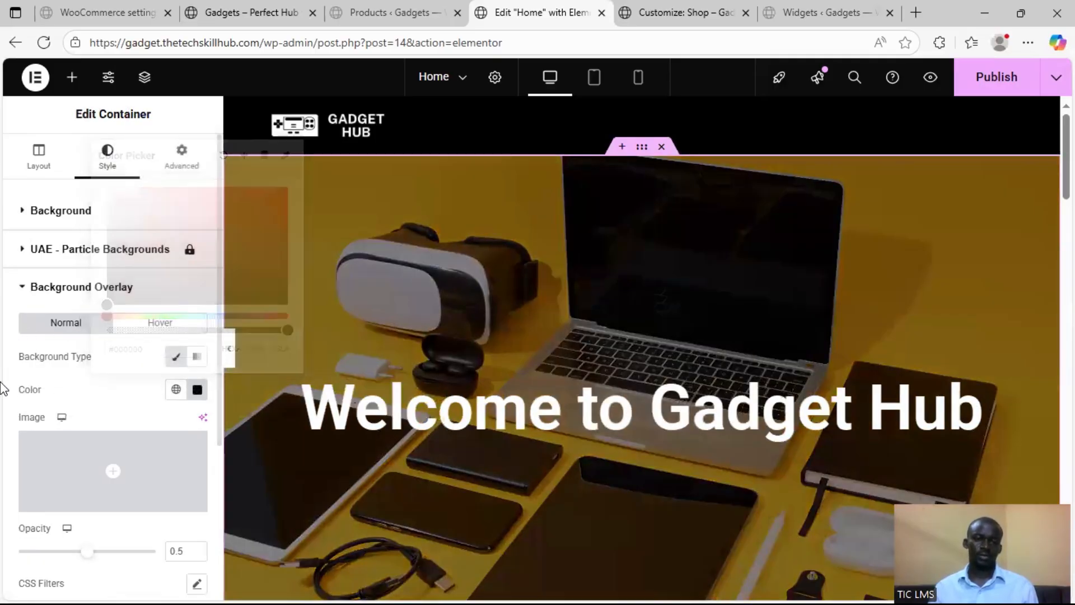
Switch to the tablet portrait preview and set the hero heading's font size to 50 px
{"action": "left_click", "coordinate": [589, 79]}
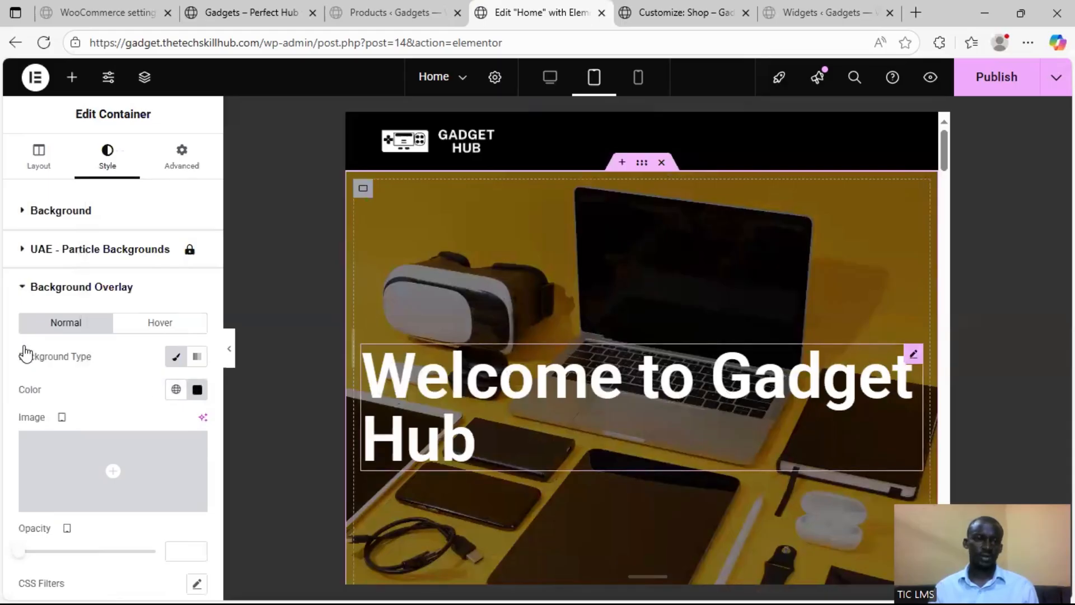
{"action": "left_click", "coordinate": [197, 293]}
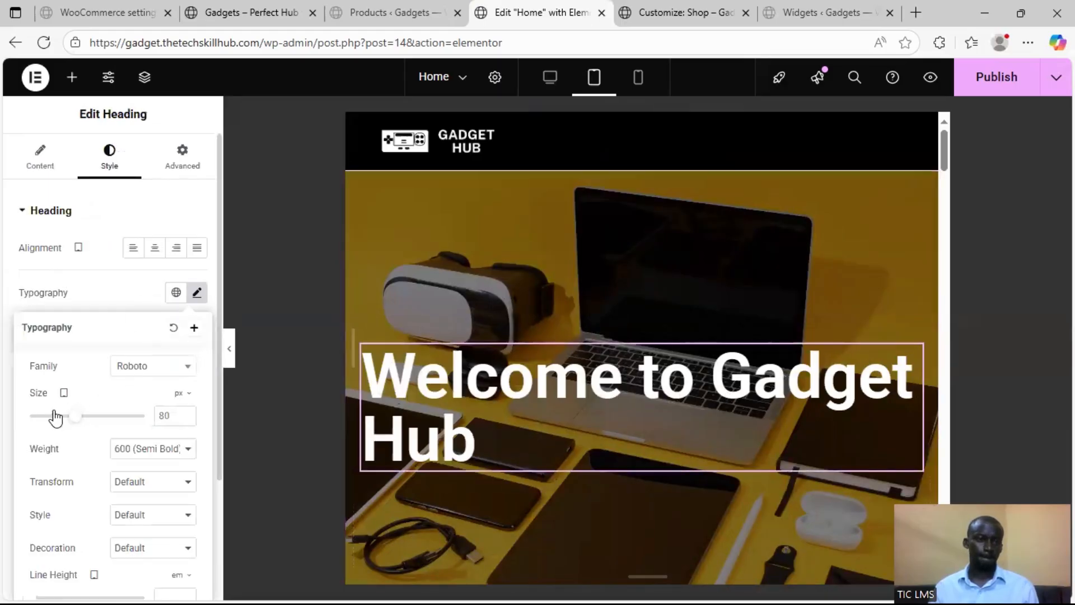
{"action": "left_click_drag", "start_coordinate": [73, 415], "coordinate": [60, 416]}
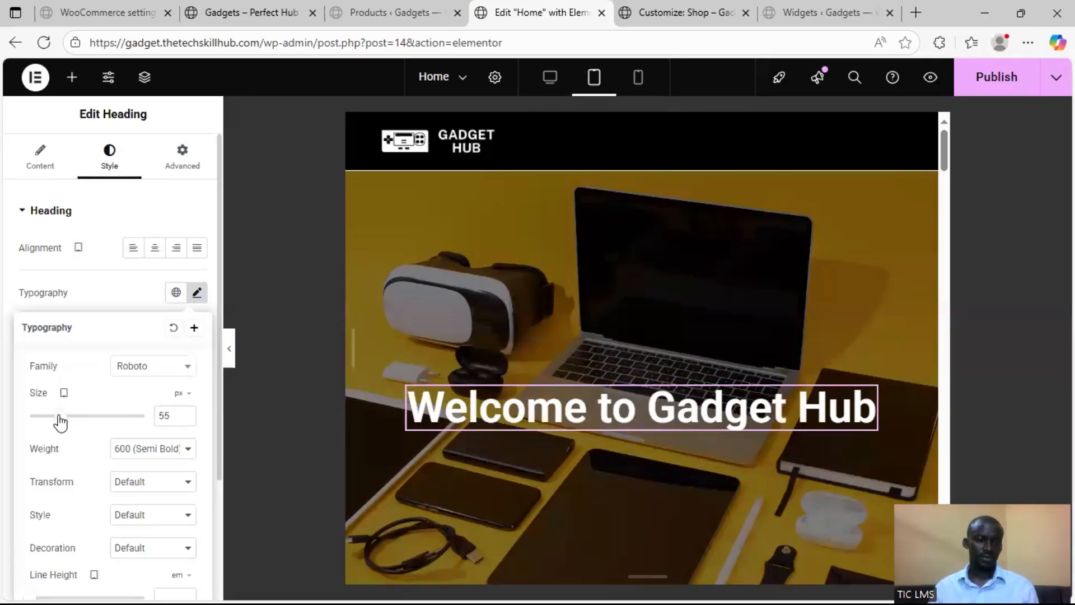
{"action": "left_click", "coordinate": [186, 420]}
{"action": "left_click", "coordinate": [186, 420]}
{"action": "left_click", "coordinate": [186, 420]}
{"action": "left_click", "coordinate": [186, 420]}
{"action": "left_click", "coordinate": [186, 420]}
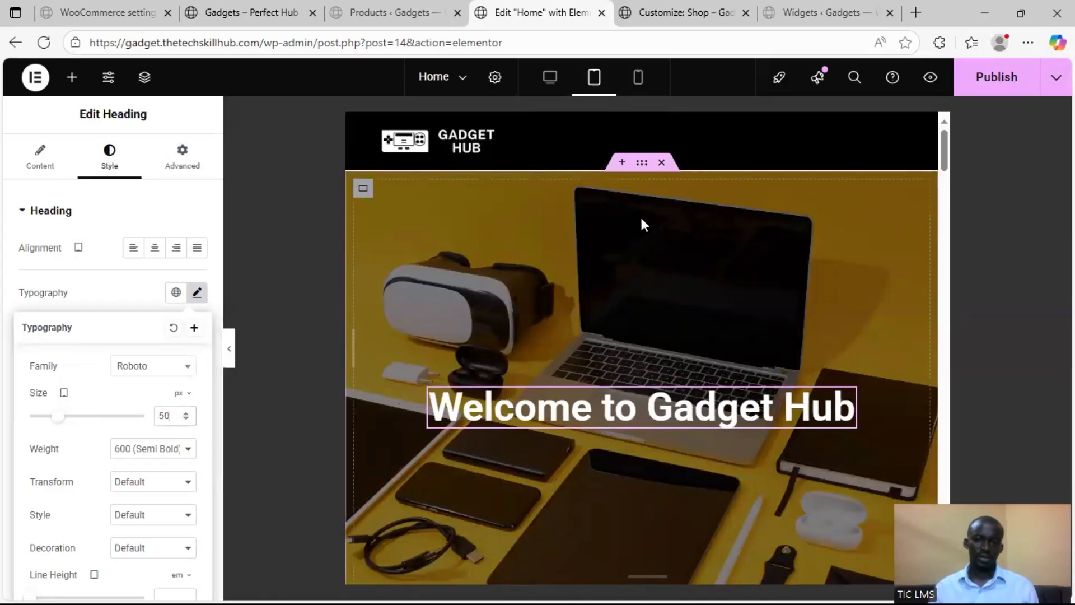
Switch to the mobile portrait preview and set the hero heading's font size to 25 px
{"action": "left_click", "coordinate": [637, 78]}
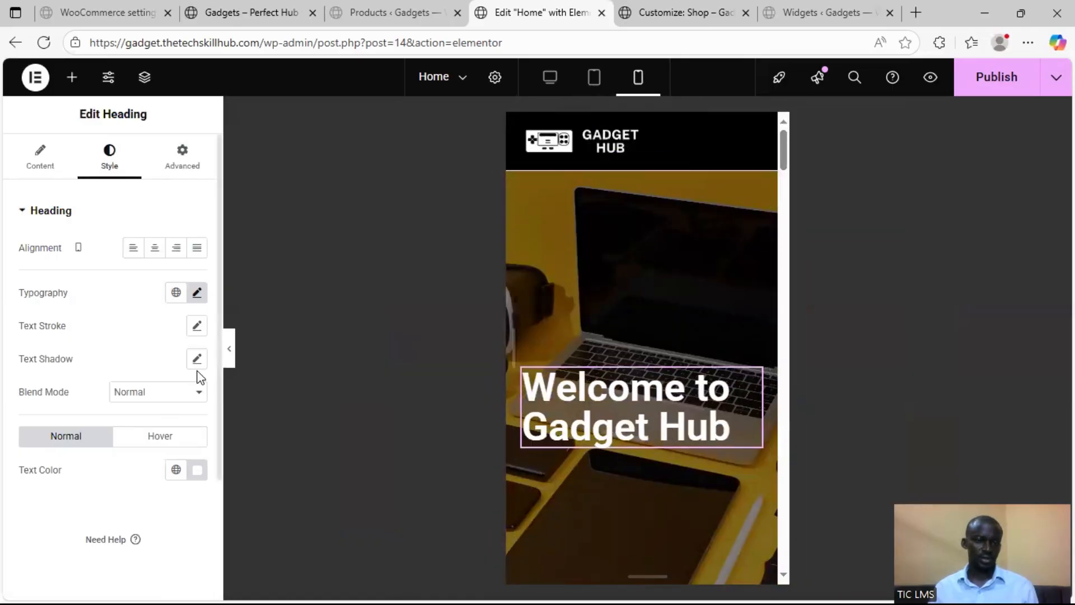
{"action": "left_click", "coordinate": [197, 293]}
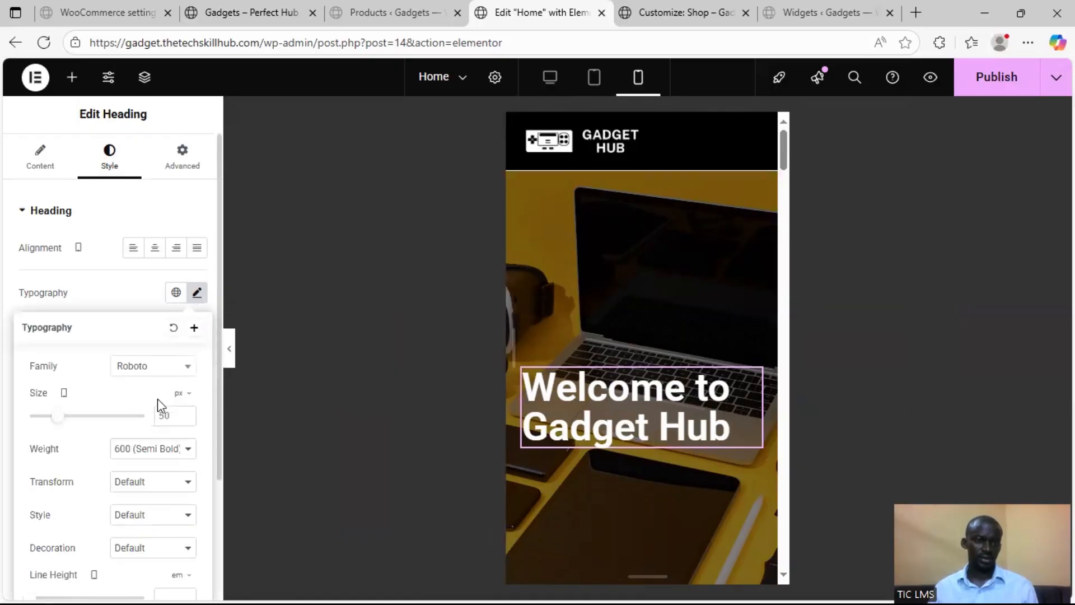
{"action": "left_click_drag", "start_coordinate": [62, 418], "coordinate": [44, 419]}
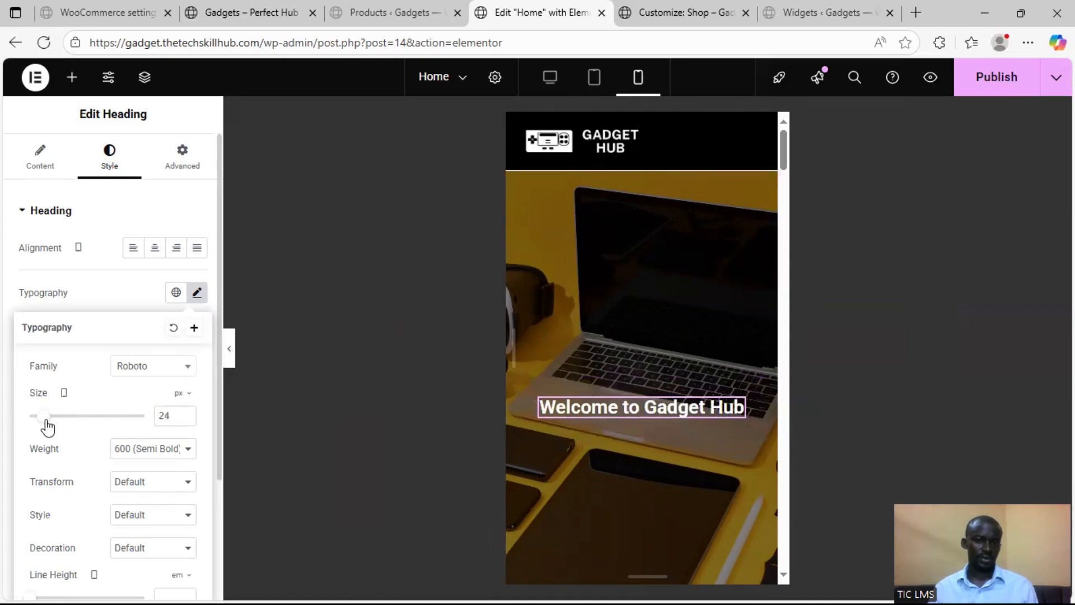
{"action": "left_click", "coordinate": [185, 417]}
{"action": "scroll", "coordinate": [679, 340], "scroll_direction": "down", "scroll_amount": 5}
{"action": "scroll", "coordinate": [678, 340], "scroll_direction": "up", "scroll_amount": 2}
{"action": "scroll", "coordinate": [678, 347], "scroll_direction": "down", "scroll_amount": 5}
{"action": "scroll", "coordinate": [679, 347], "scroll_direction": "up", "scroll_amount": 7}
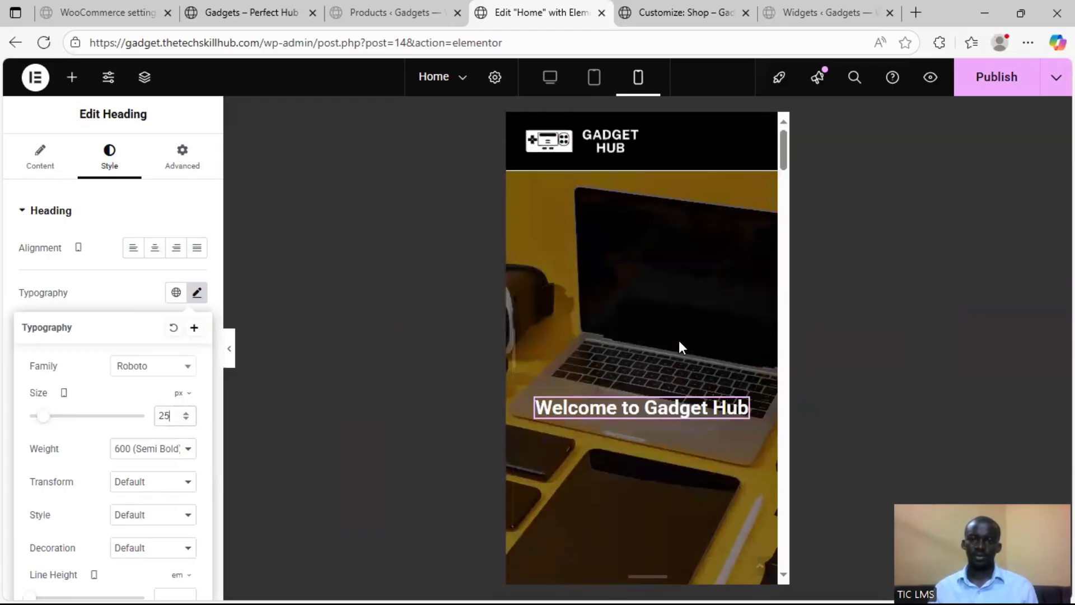
Publish the Home page, then reload the live site's front page and review its hero and product sections
{"action": "left_click", "coordinate": [990, 83]}
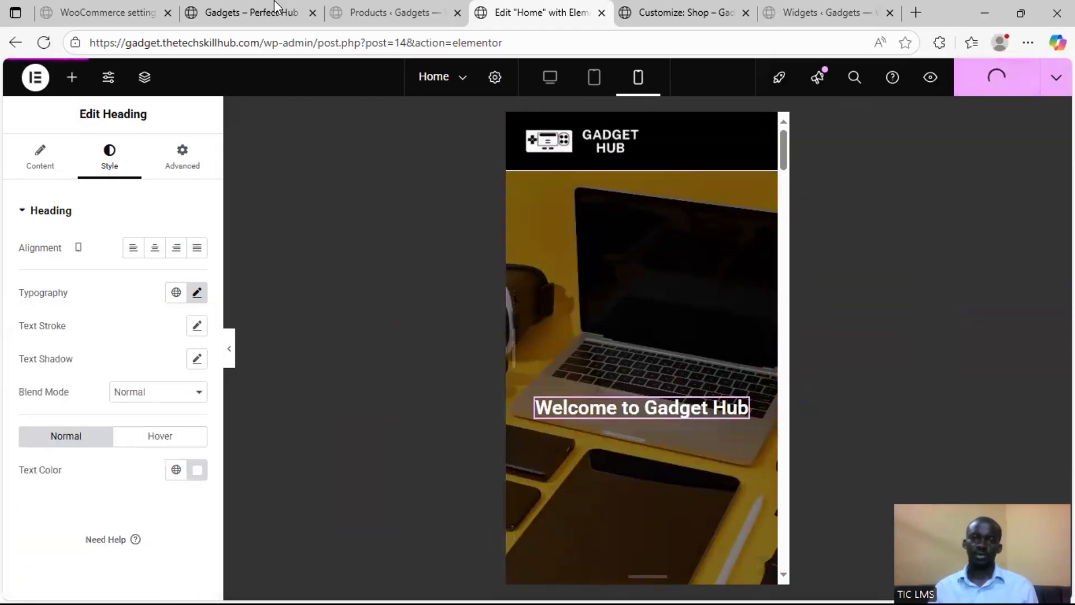
{"action": "left_click", "coordinate": [246, 14]}
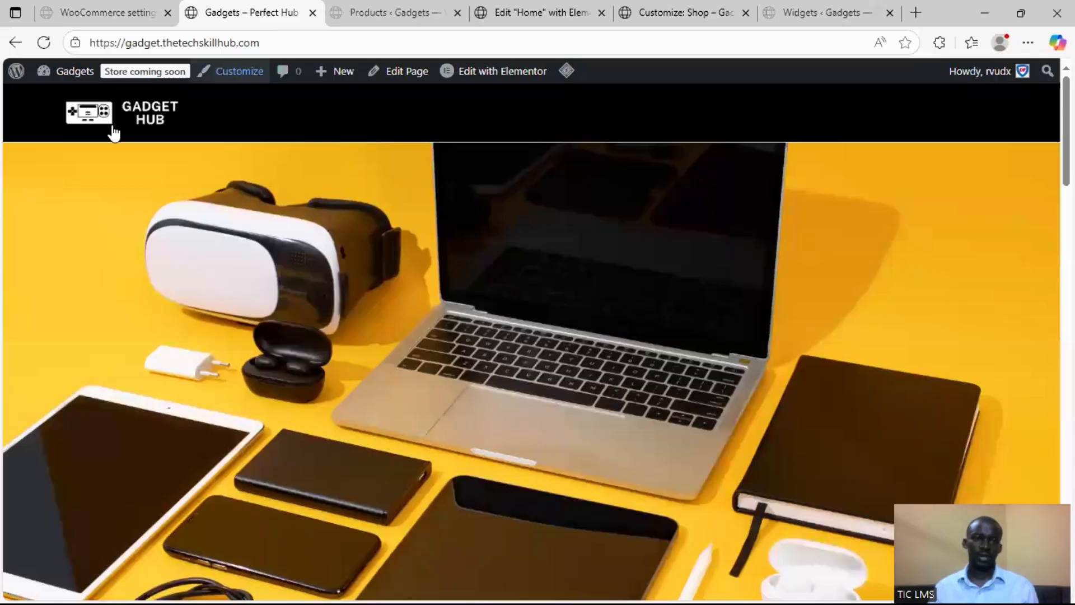
{"action": "left_click", "coordinate": [44, 42]}
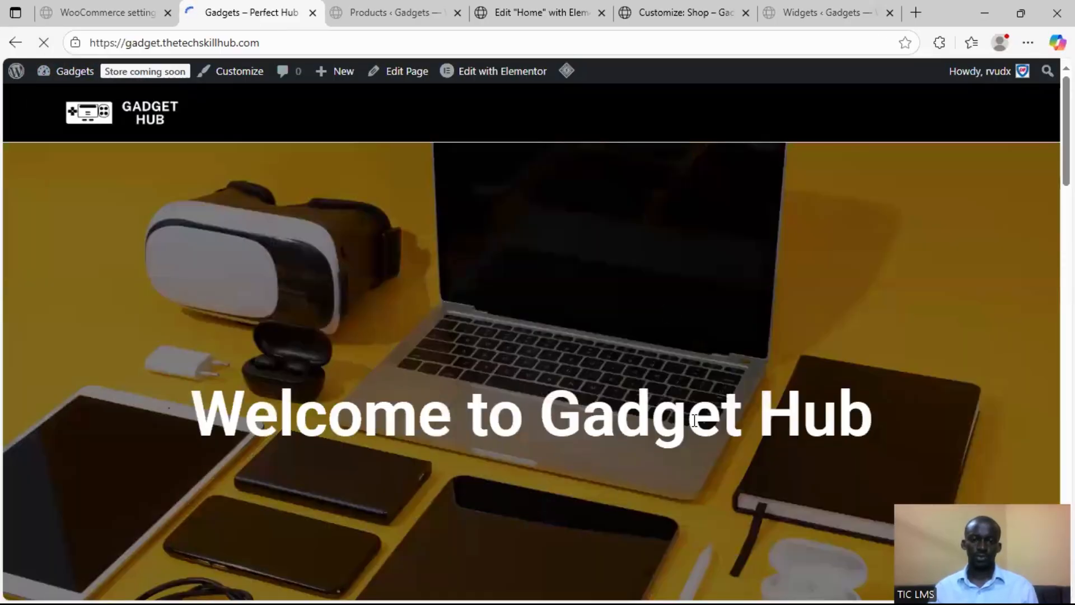
{"action": "scroll", "coordinate": [629, 352], "scroll_direction": "down", "scroll_amount": 7}
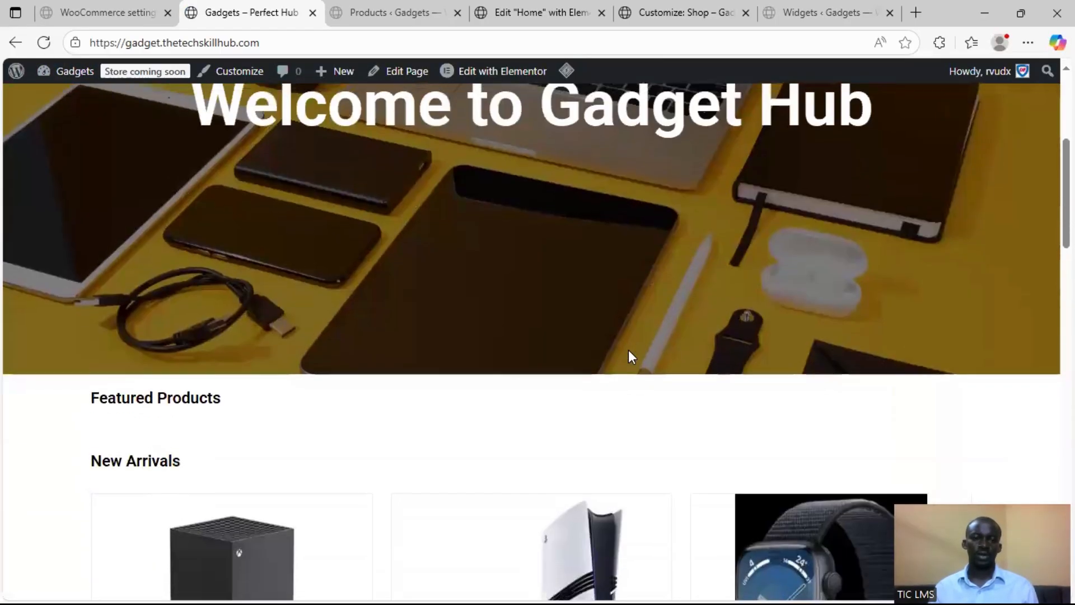
{"action": "scroll", "coordinate": [629, 352], "scroll_direction": "up", "scroll_amount": 7}
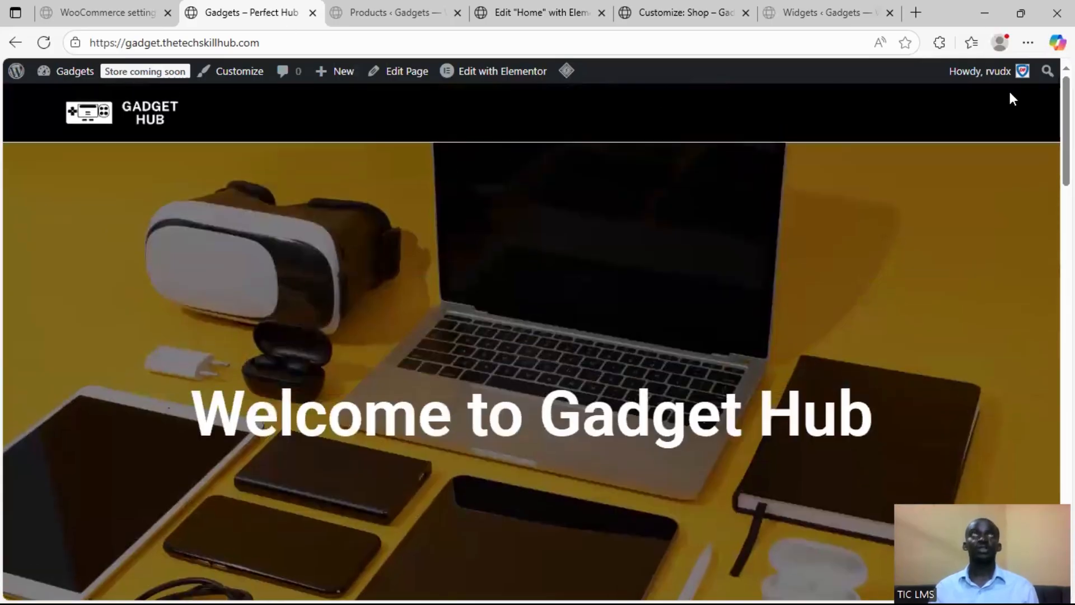
{"action": "scroll", "coordinate": [441, 343], "scroll_direction": "down", "scroll_amount": 20}
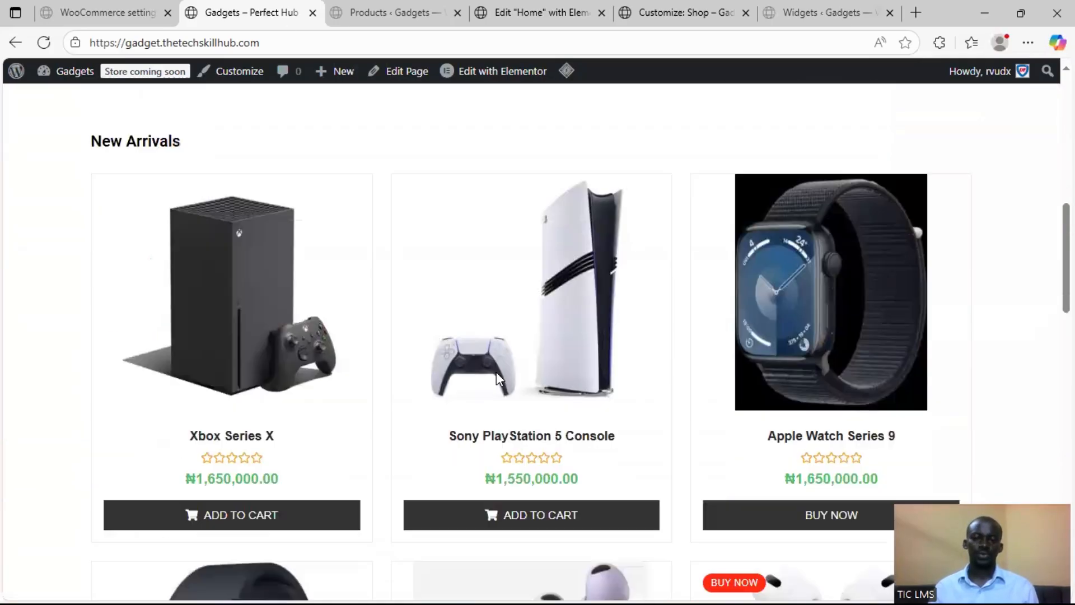
{"action": "scroll", "coordinate": [659, 415], "scroll_direction": "down", "scroll_amount": 4}
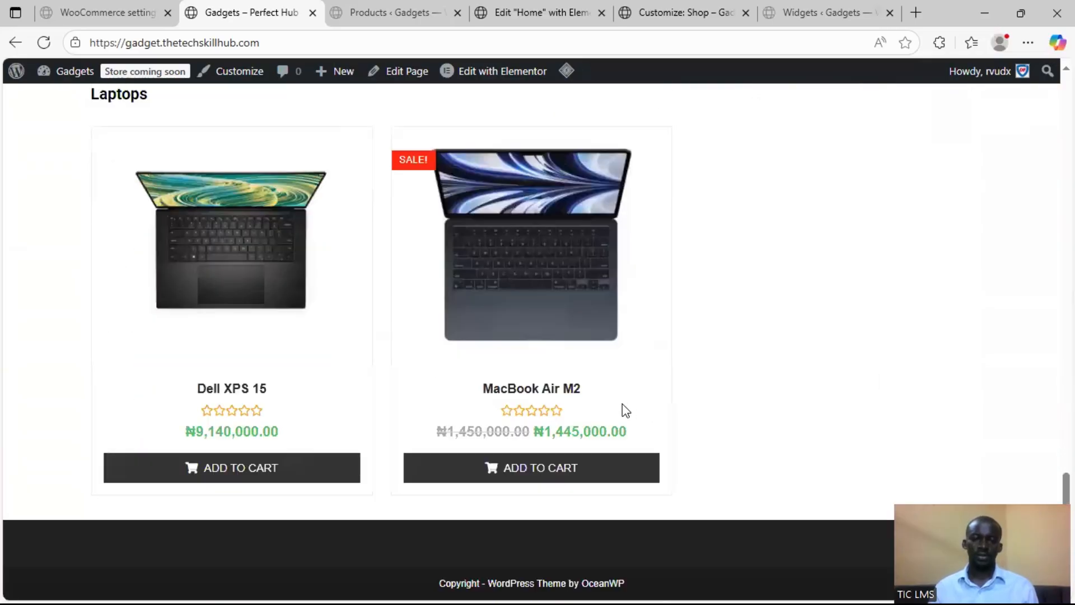
{"action": "scroll", "coordinate": [621, 409], "scroll_direction": "up", "scroll_amount": 20}
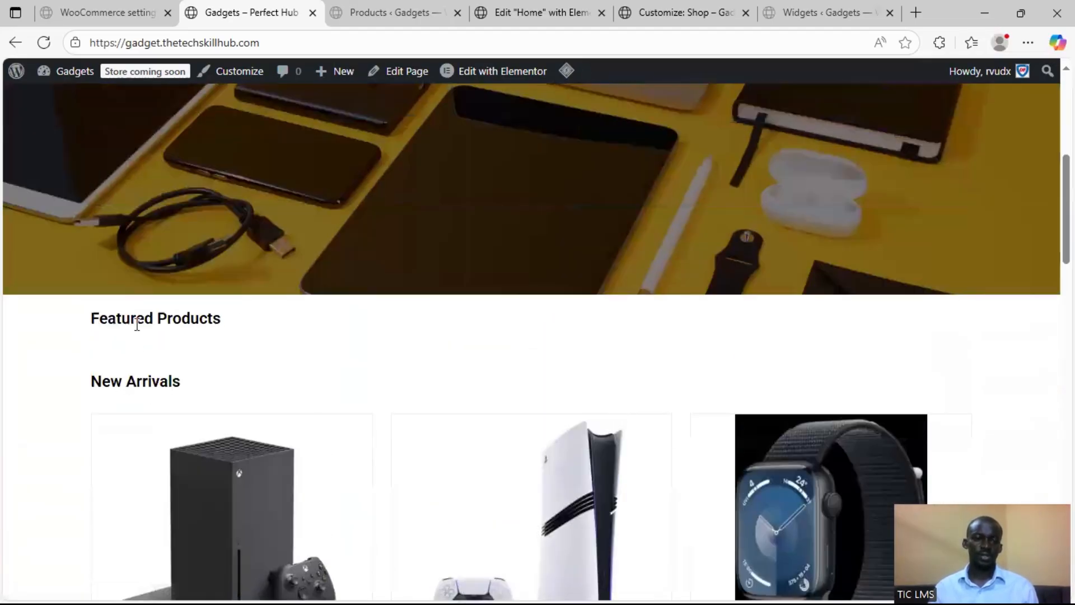
Reload the full WooCommerce product list in the WordPress admin and examine its Featured column
{"action": "left_click", "coordinate": [560, 12]}
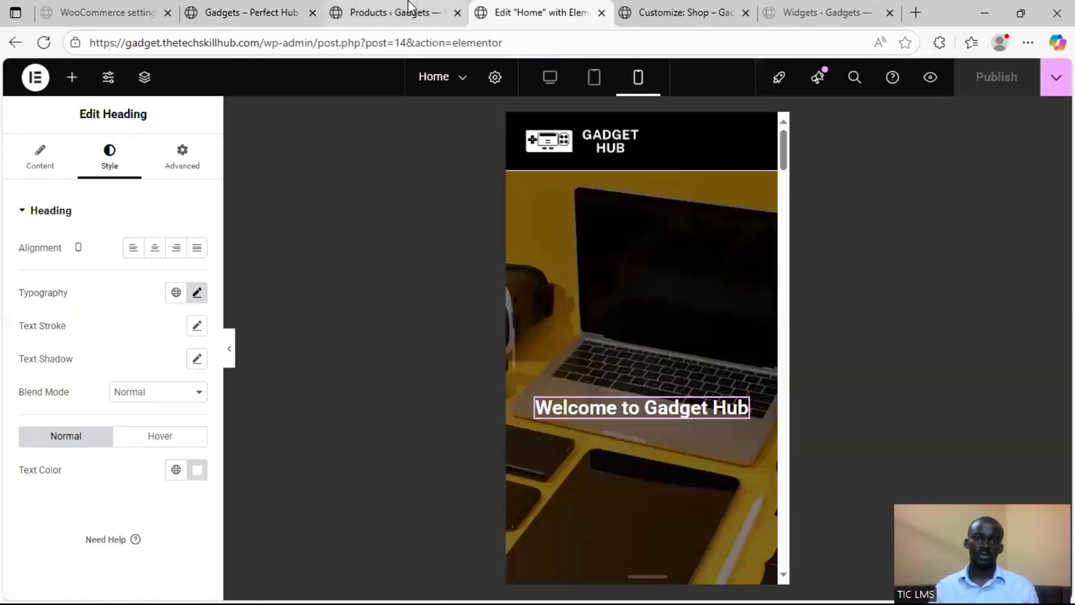
{"action": "left_click", "coordinate": [411, 8]}
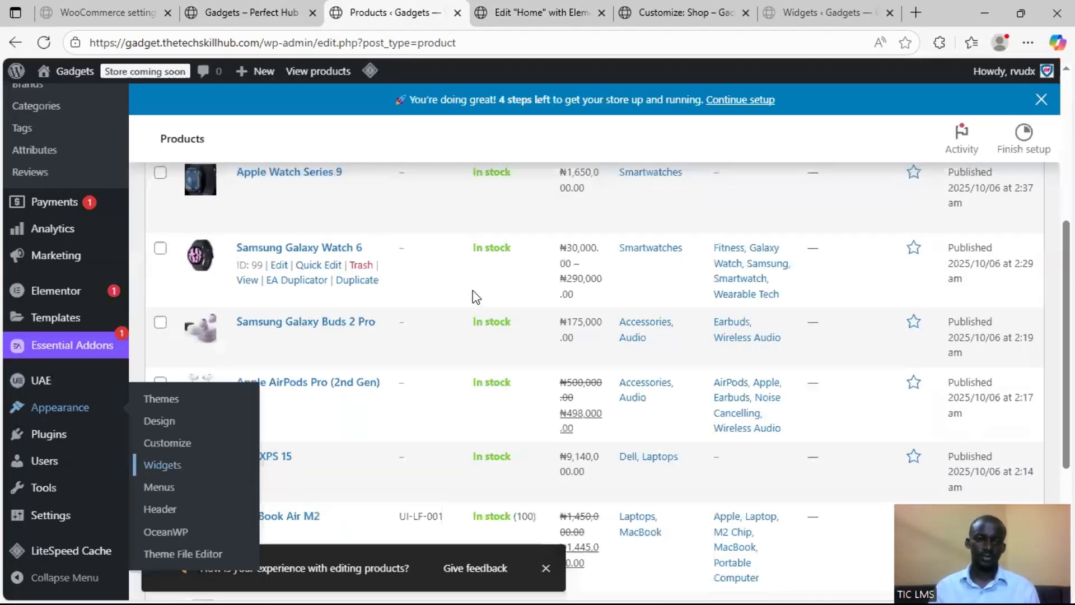
{"action": "scroll", "coordinate": [432, 288], "scroll_direction": "up", "scroll_amount": 5}
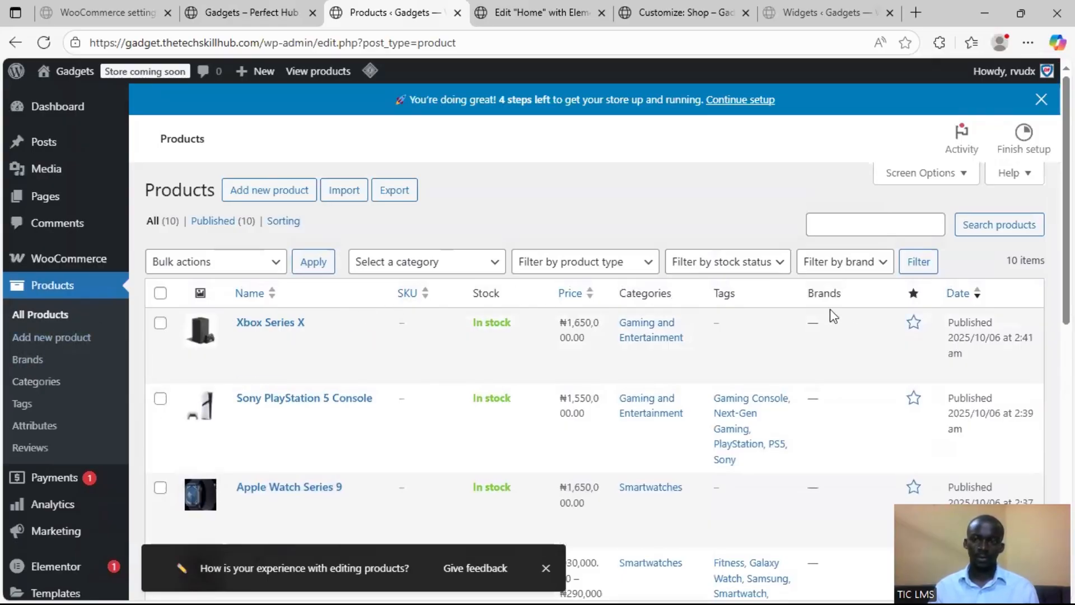
{"action": "scroll", "coordinate": [905, 335], "scroll_direction": "down", "scroll_amount": 1}
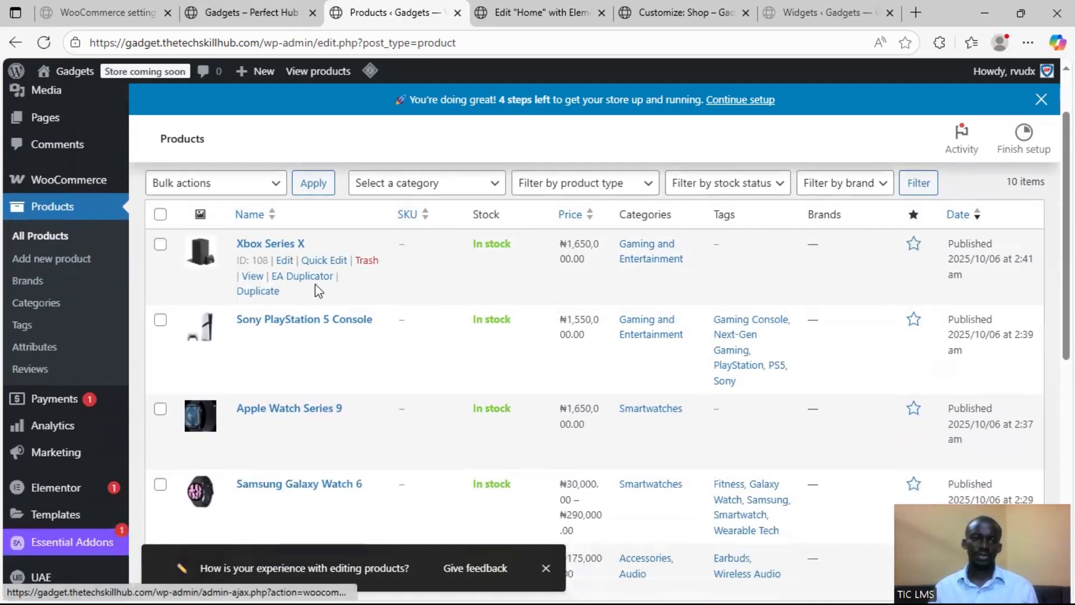
{"action": "left_click", "coordinate": [62, 210]}
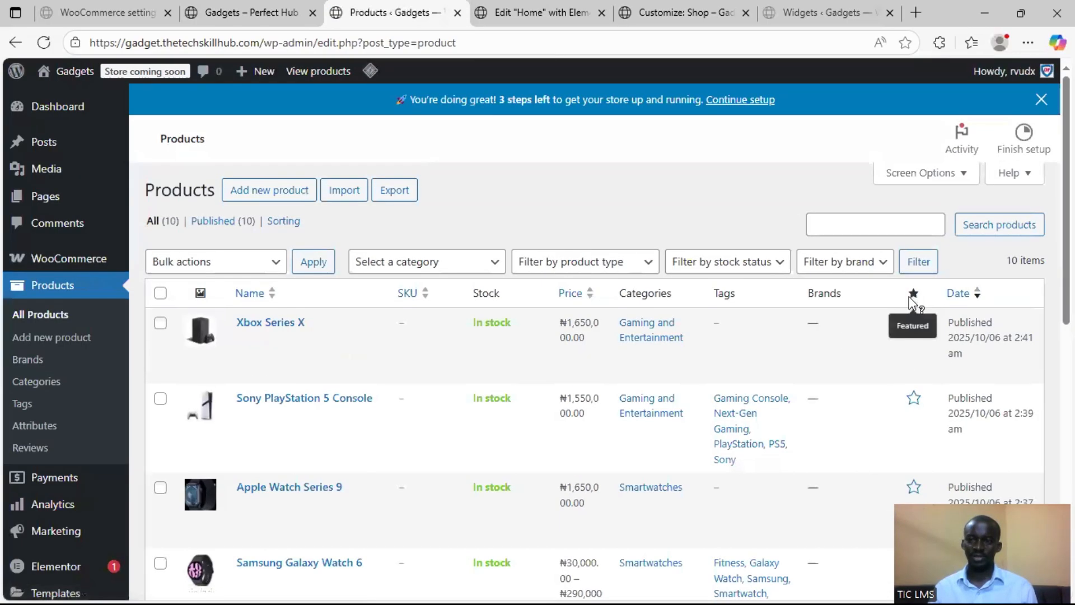
{"action": "scroll", "coordinate": [864, 302], "scroll_direction": "down", "scroll_amount": 1}
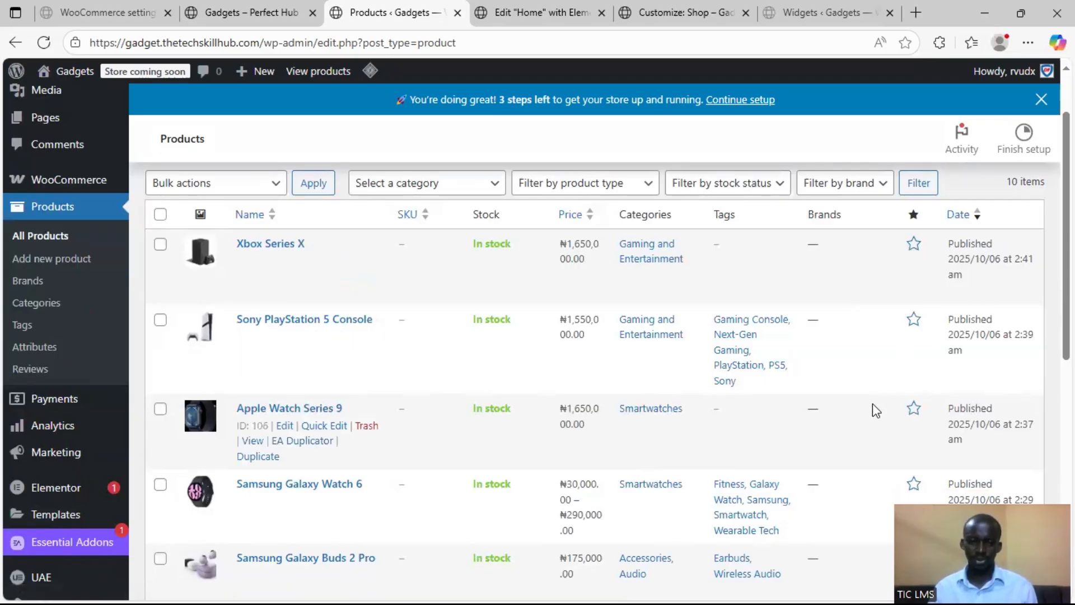
{"action": "scroll", "coordinate": [873, 405], "scroll_direction": "down", "scroll_amount": 1}
{"action": "scroll", "coordinate": [873, 405], "scroll_direction": "up", "scroll_amount": 1}
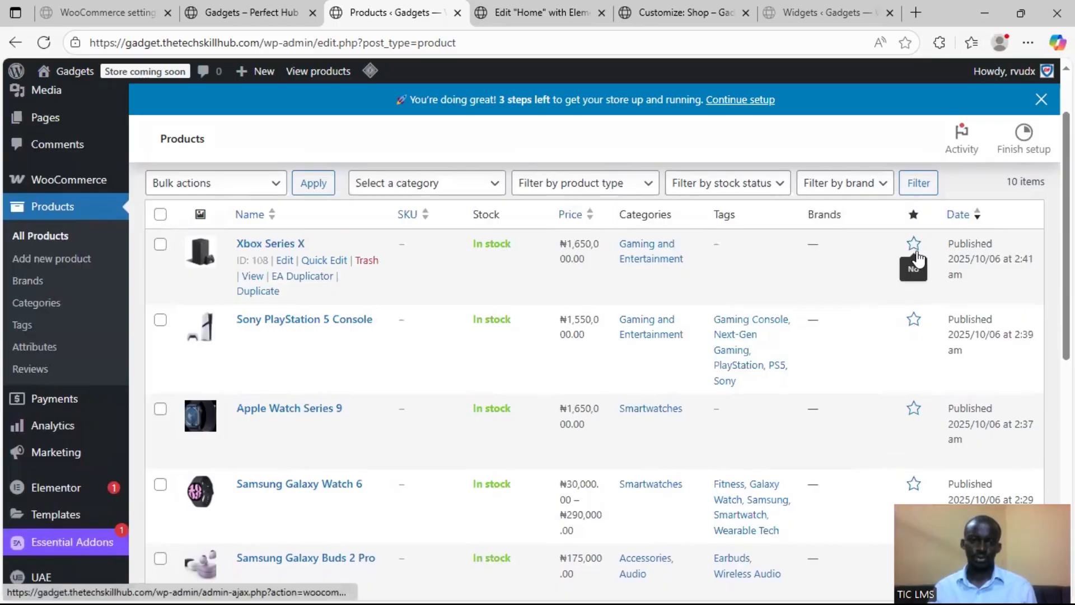
Mark Xbox Series X, Samsung Galaxy Watch 6, MacBook Air M2 and iPhone 14 Pro Max 256GB as featured products
{"action": "left_click", "coordinate": [916, 255]}
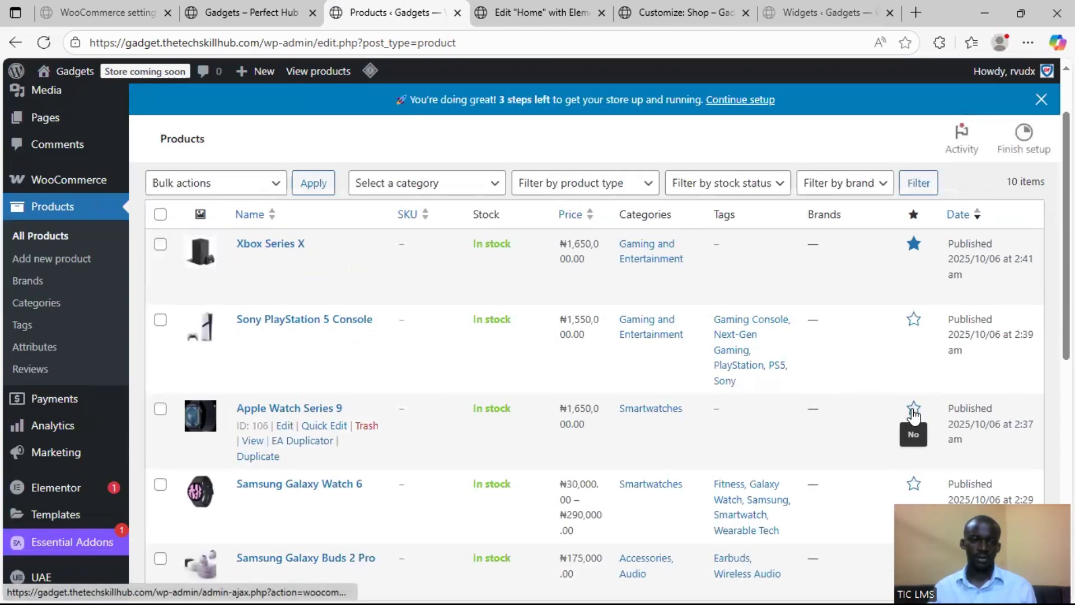
{"action": "left_click", "coordinate": [915, 486]}
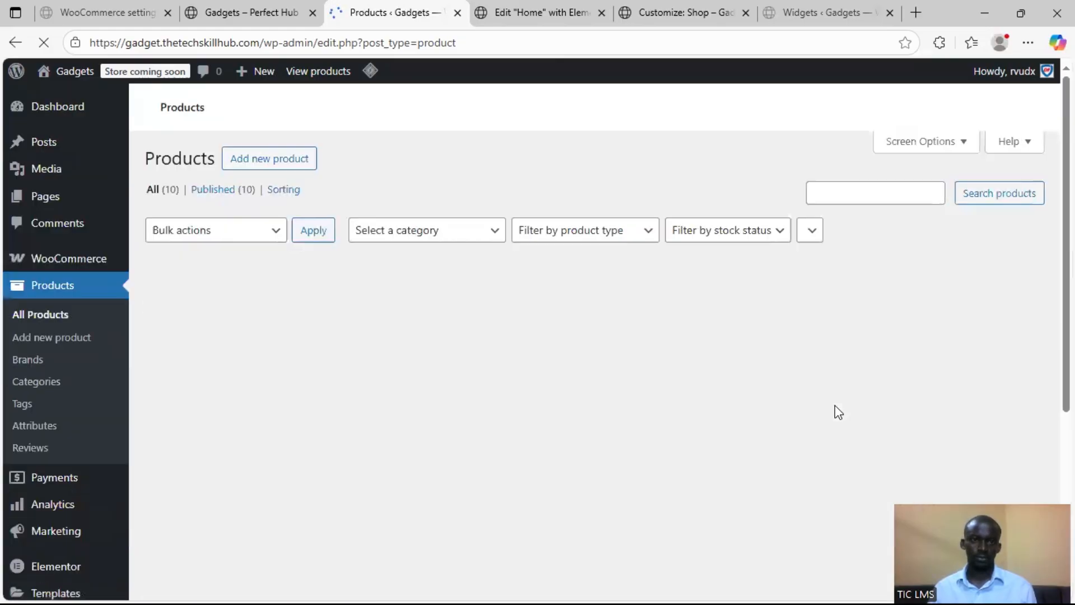
{"action": "scroll", "coordinate": [837, 401], "scroll_direction": "down", "scroll_amount": 4}
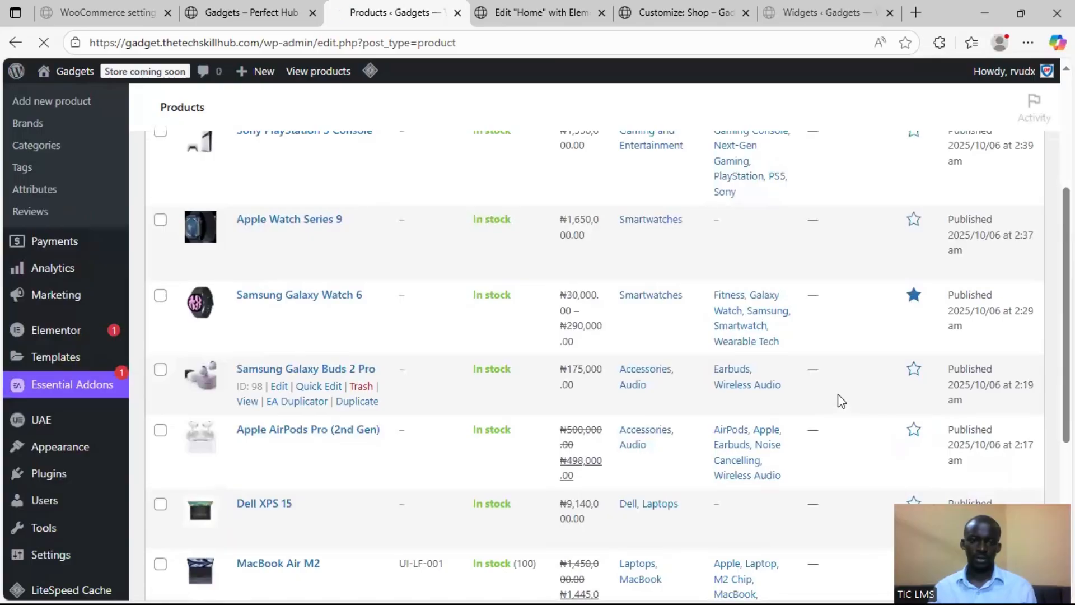
{"action": "scroll", "coordinate": [838, 396], "scroll_direction": "down", "scroll_amount": 4}
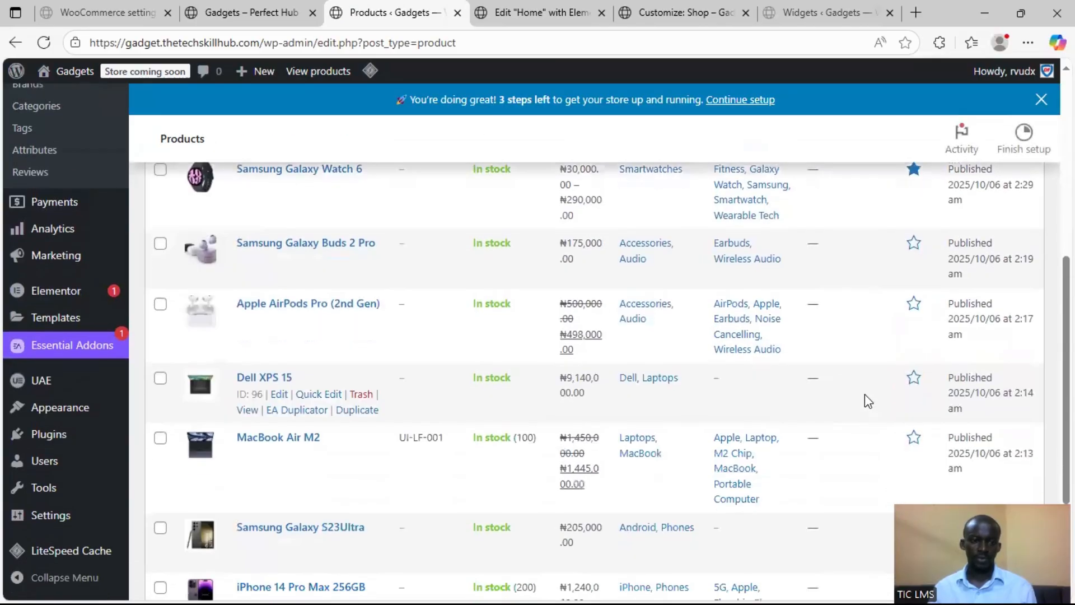
{"action": "left_click", "coordinate": [914, 437]}
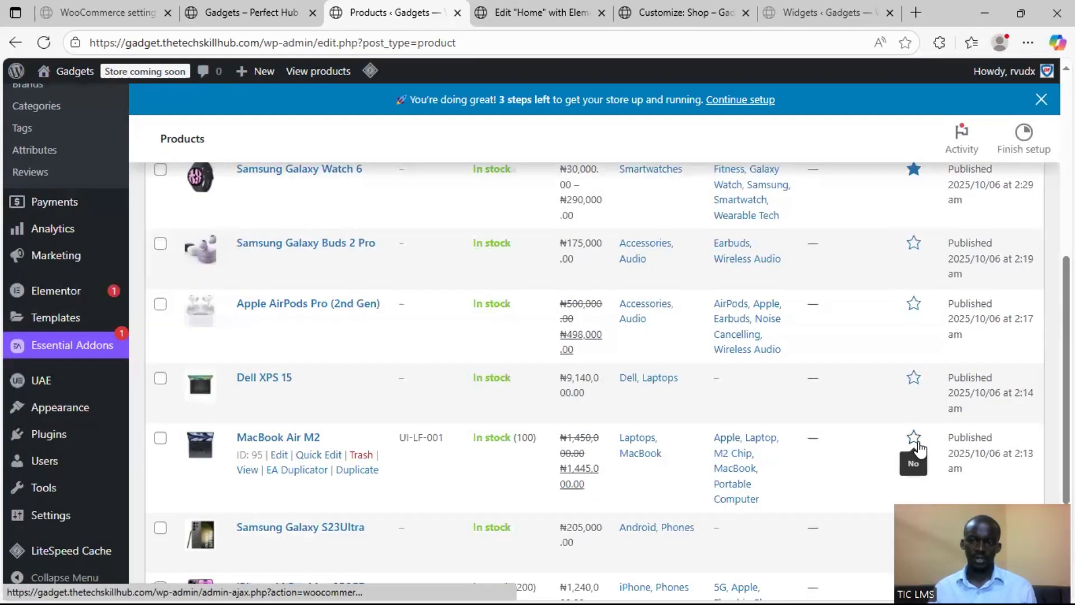
{"action": "scroll", "coordinate": [835, 426], "scroll_direction": "down", "scroll_amount": 3}
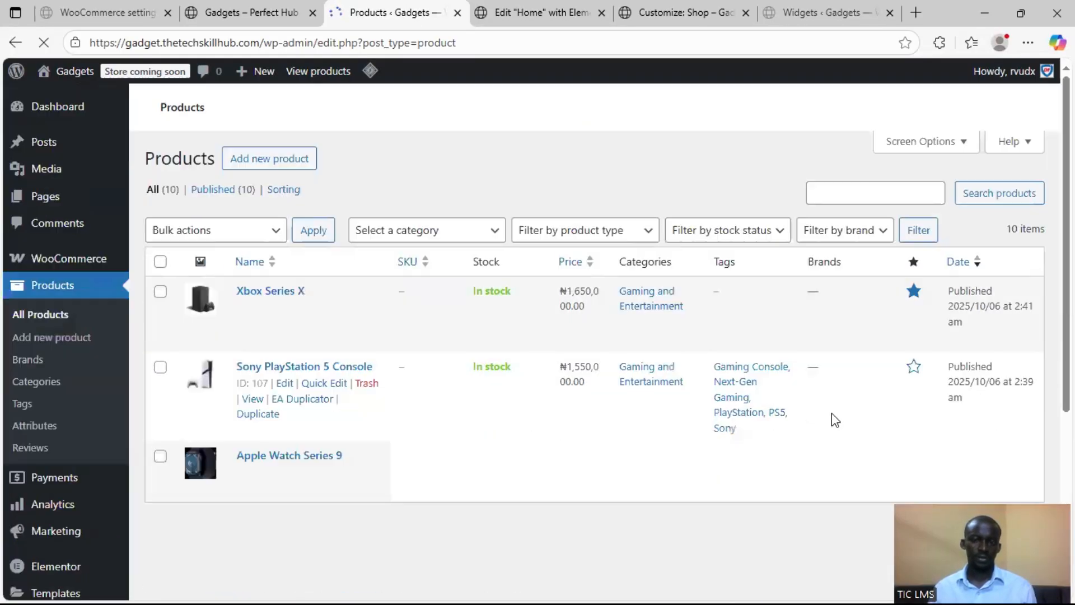
{"action": "scroll", "coordinate": [832, 414], "scroll_direction": "down", "scroll_amount": 8}
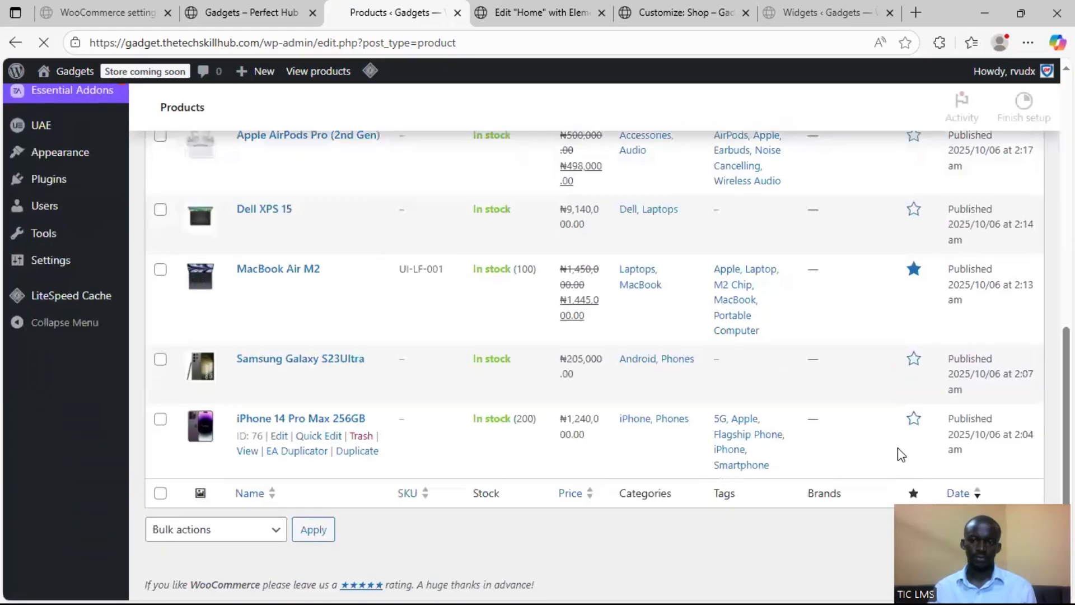
{"action": "left_click", "coordinate": [912, 421]}
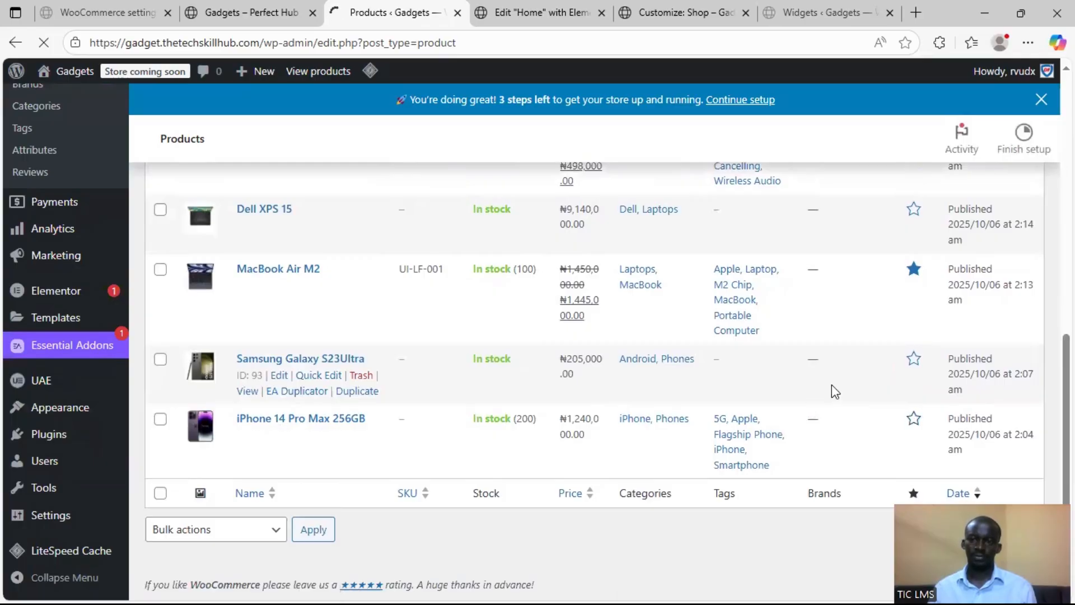
Remove Xbox Series X from the featured products and mark Sony PlayStation 5 Console as featured instead
{"action": "scroll", "coordinate": [833, 386], "scroll_direction": "up", "scroll_amount": 3}
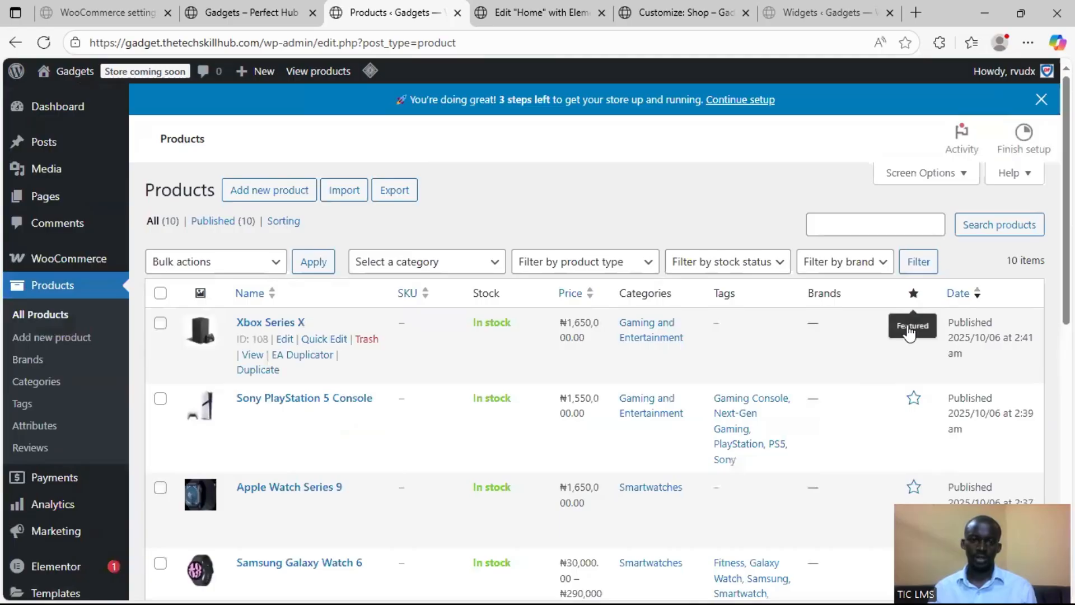
{"action": "left_click", "coordinate": [914, 322]}
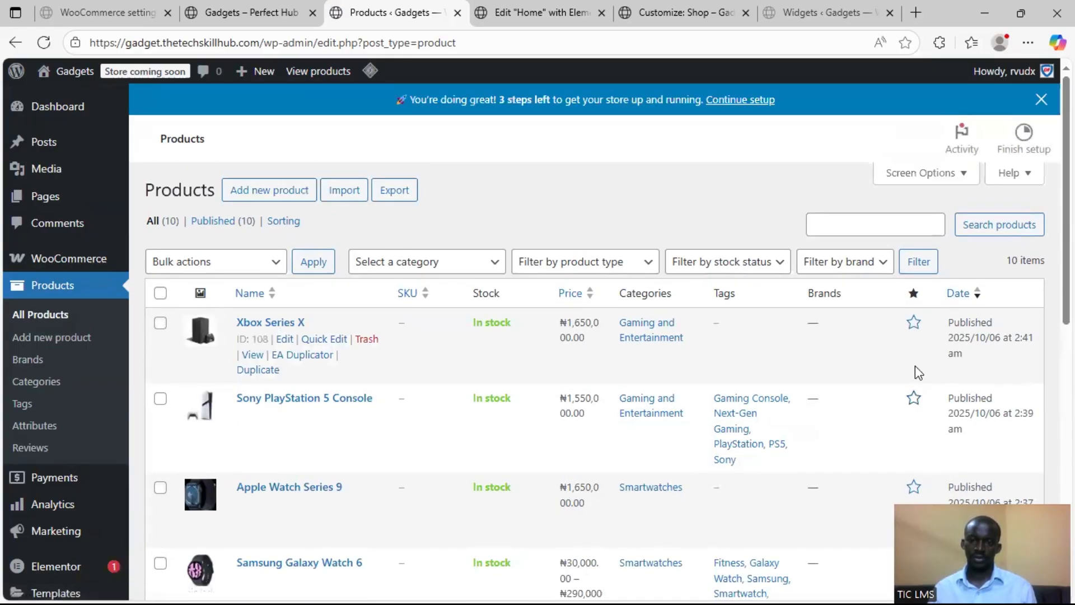
{"action": "left_click", "coordinate": [914, 399]}
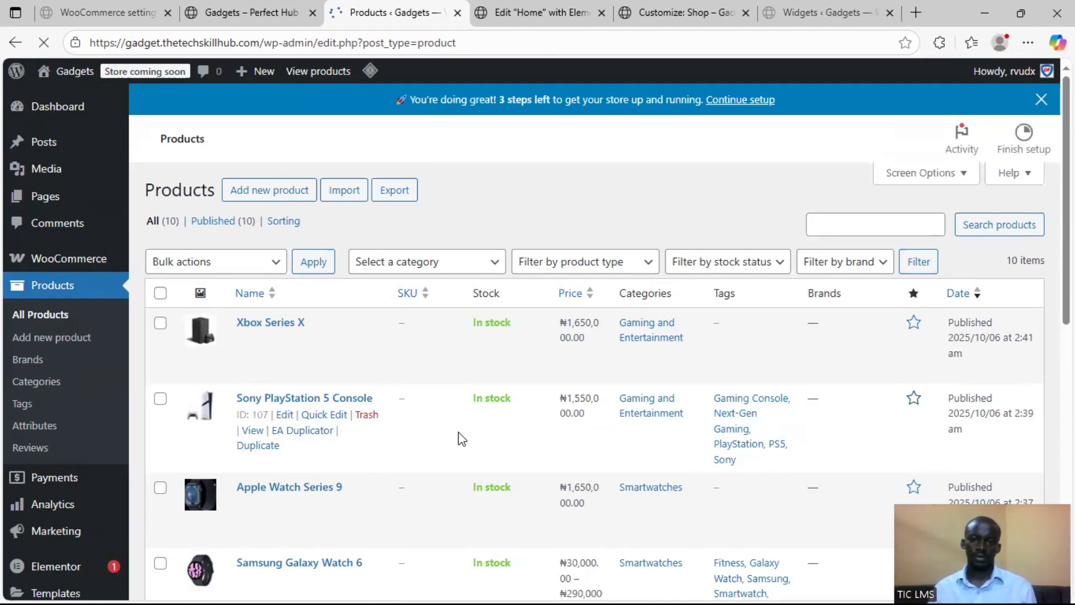
Review the featured markings across the product list and return to the Home page in the Elementor editor
{"action": "scroll", "coordinate": [461, 434], "scroll_direction": "down", "scroll_amount": 6}
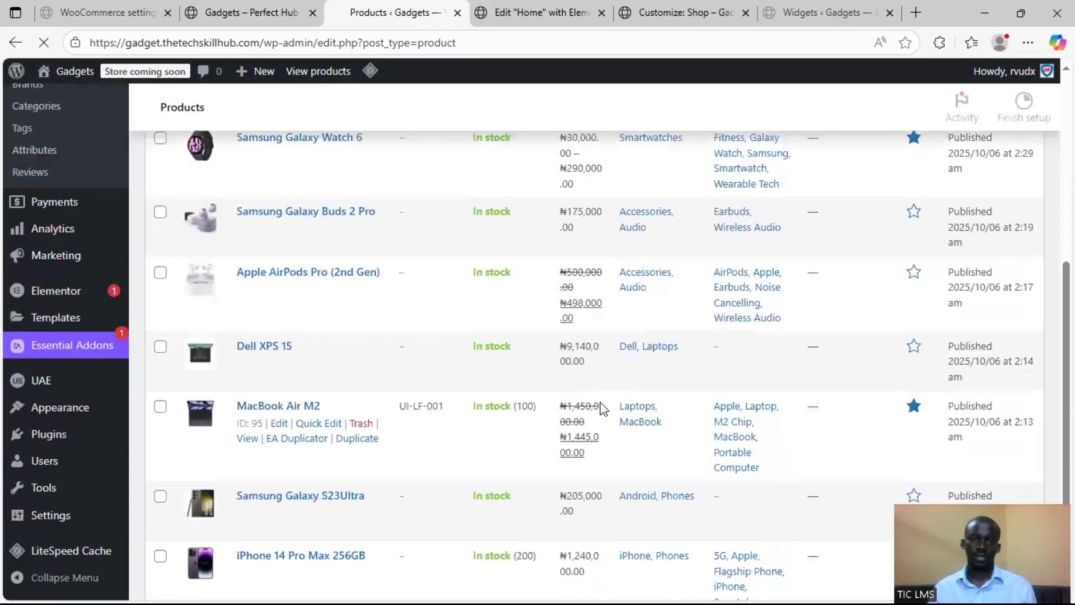
{"action": "scroll", "coordinate": [597, 409], "scroll_direction": "down", "scroll_amount": 2}
{"action": "scroll", "coordinate": [597, 408], "scroll_direction": "up", "scroll_amount": 4}
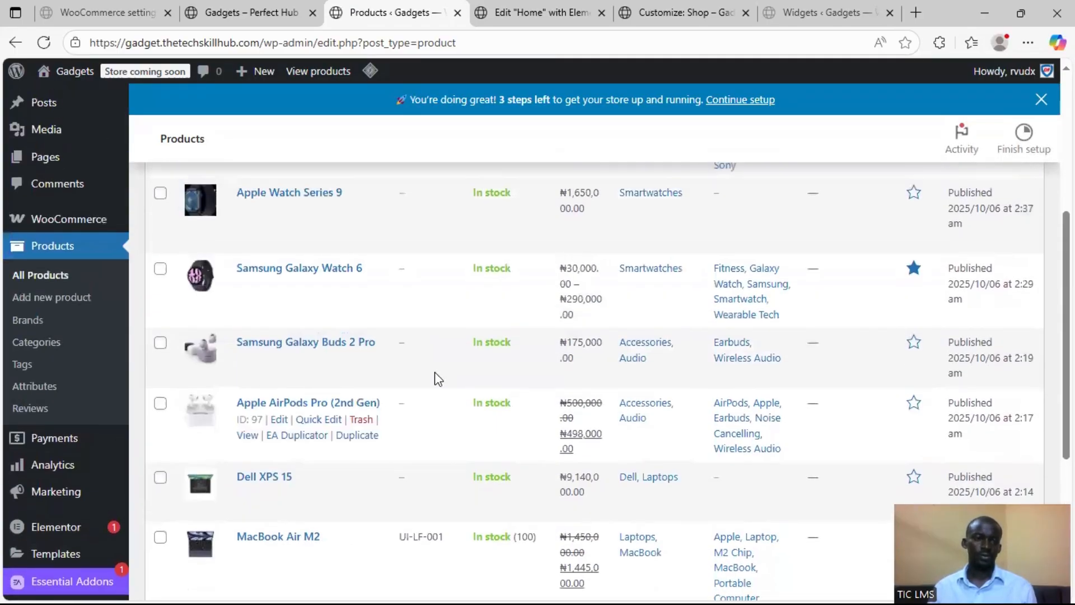
{"action": "scroll", "coordinate": [440, 380], "scroll_direction": "up", "scroll_amount": 1}
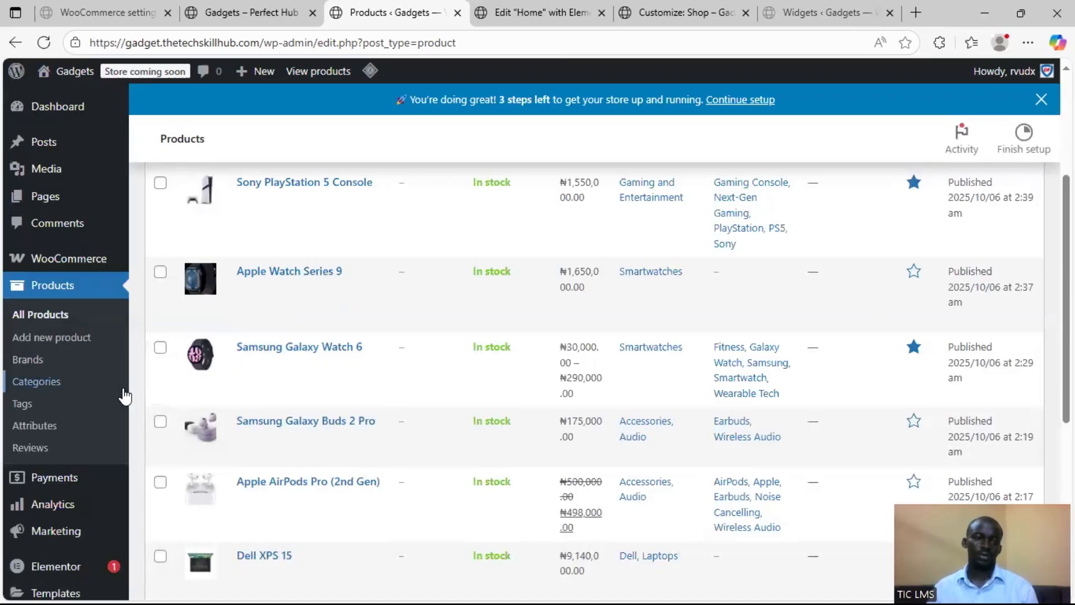
{"action": "scroll", "coordinate": [918, 202], "scroll_direction": "up", "scroll_amount": 4}
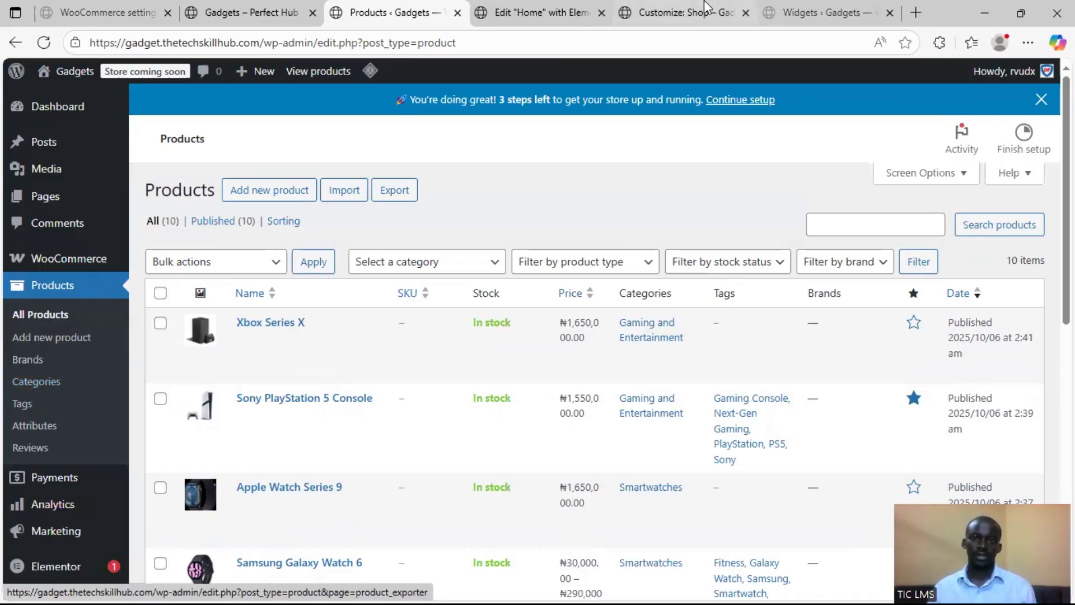
{"action": "left_click", "coordinate": [555, 13]}
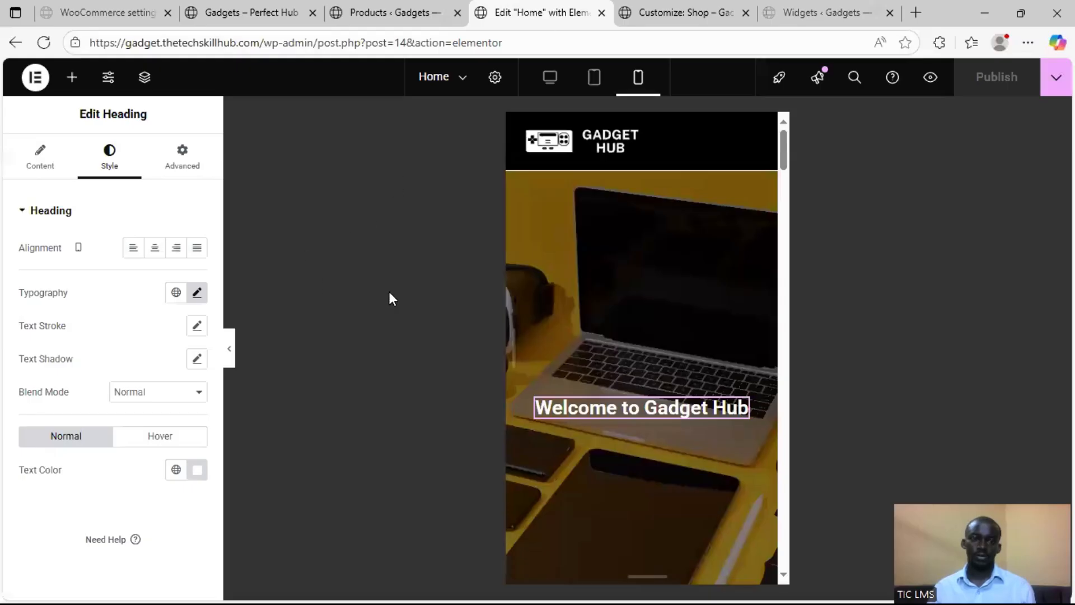
Switch the page preview to desktop view and open the New Arrivals product grid for editing
{"action": "left_click", "coordinate": [550, 78]}
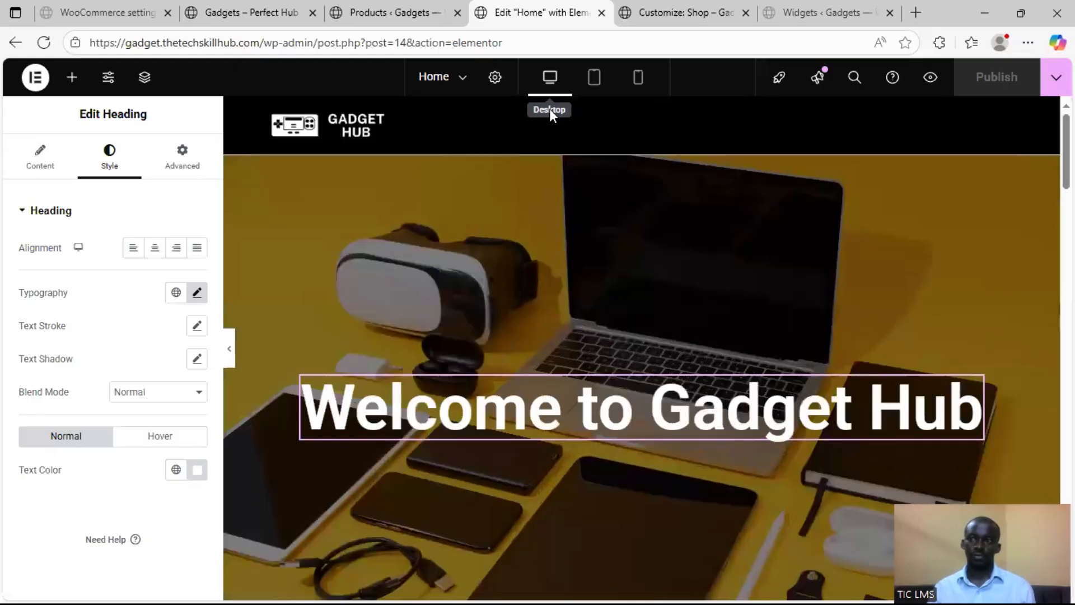
{"action": "scroll", "coordinate": [572, 350], "scroll_direction": "down", "scroll_amount": 4}
{"action": "scroll", "coordinate": [572, 351], "scroll_direction": "down", "scroll_amount": 5}
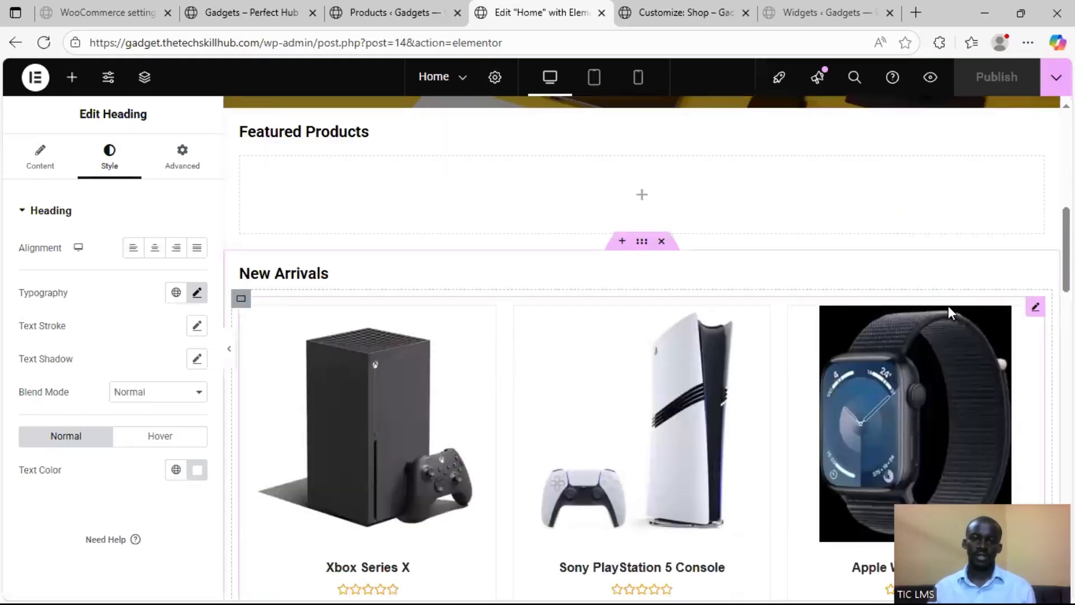
{"action": "left_click", "coordinate": [1036, 308]}
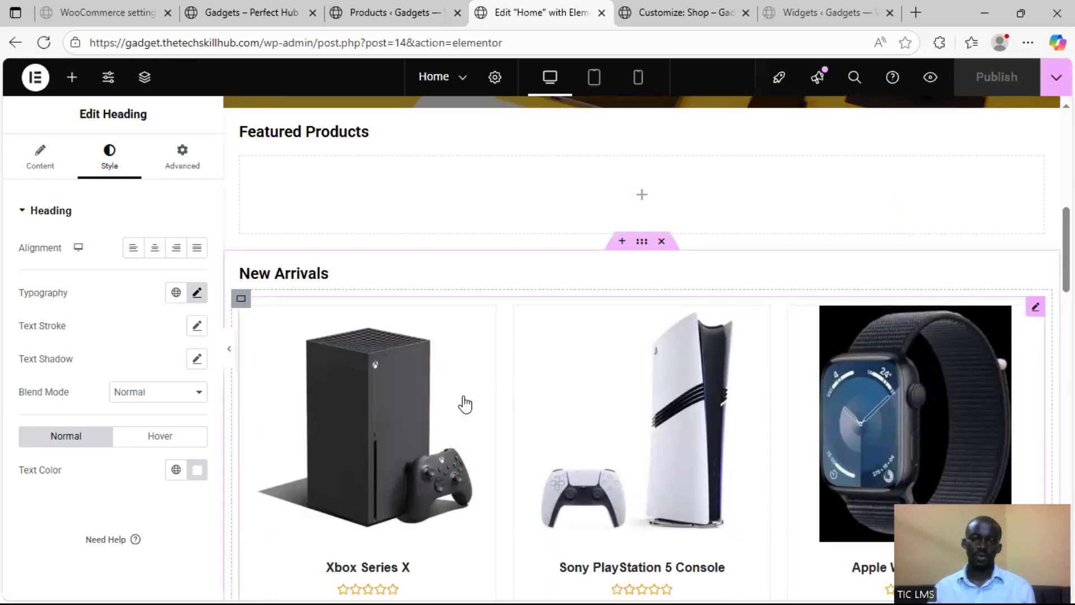
{"action": "scroll", "coordinate": [530, 340], "scroll_direction": "down", "scroll_amount": 8}
{"action": "scroll", "coordinate": [684, 322], "scroll_direction": "down", "scroll_amount": 9}
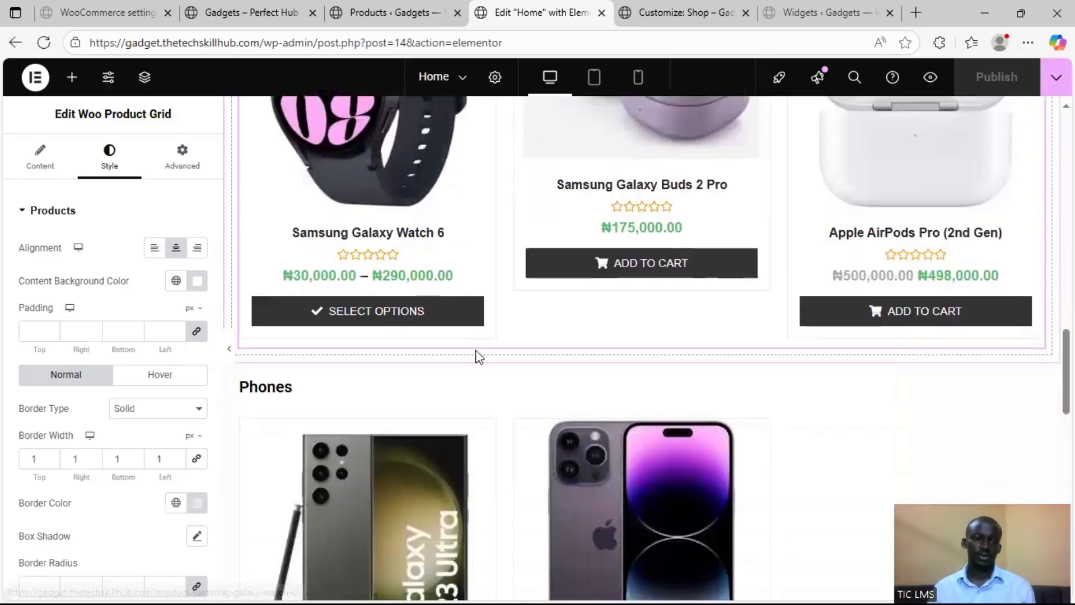
Examine the New Arrivals product grid's style options and its query settings, including filter, order, products count and categories
{"action": "scroll", "coordinate": [67, 319], "scroll_direction": "down", "scroll_amount": 5}
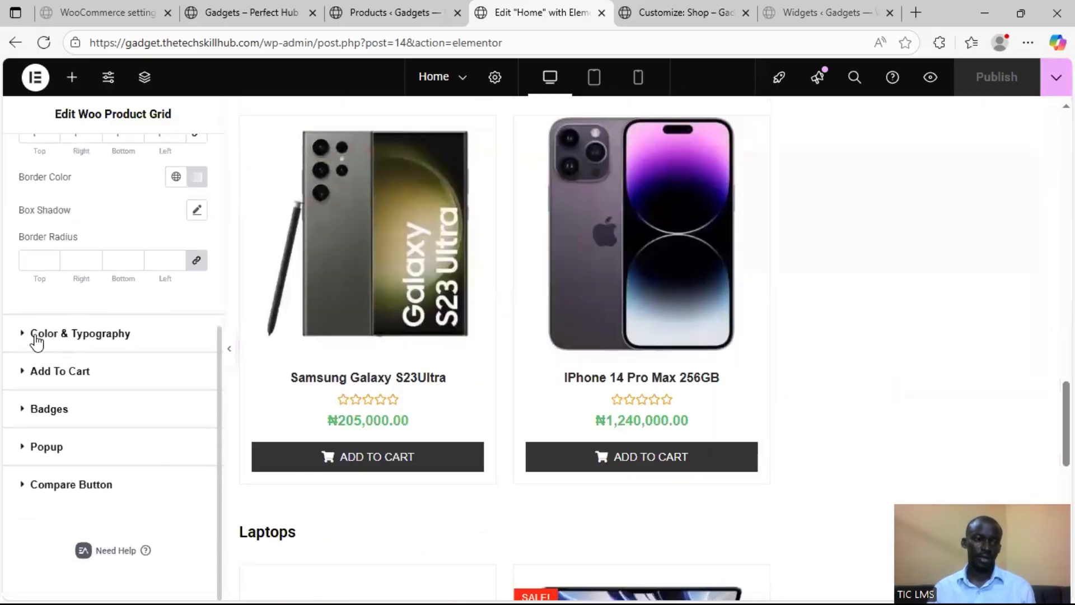
{"action": "scroll", "coordinate": [35, 333], "scroll_direction": "up", "scroll_amount": 6}
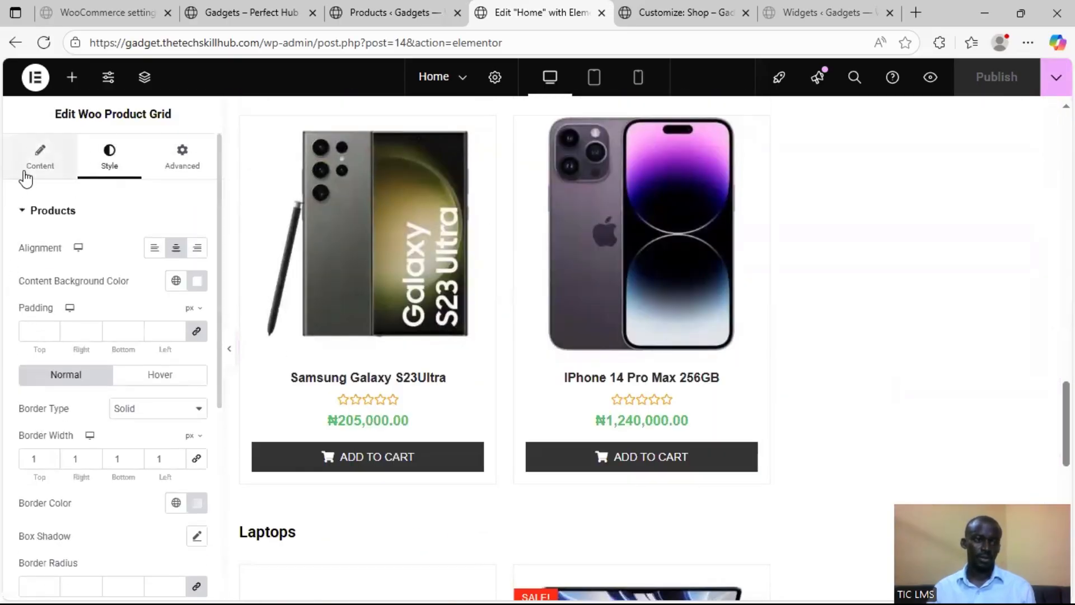
{"action": "left_click", "coordinate": [24, 178]}
{"action": "scroll", "coordinate": [28, 336], "scroll_direction": "down", "scroll_amount": 6}
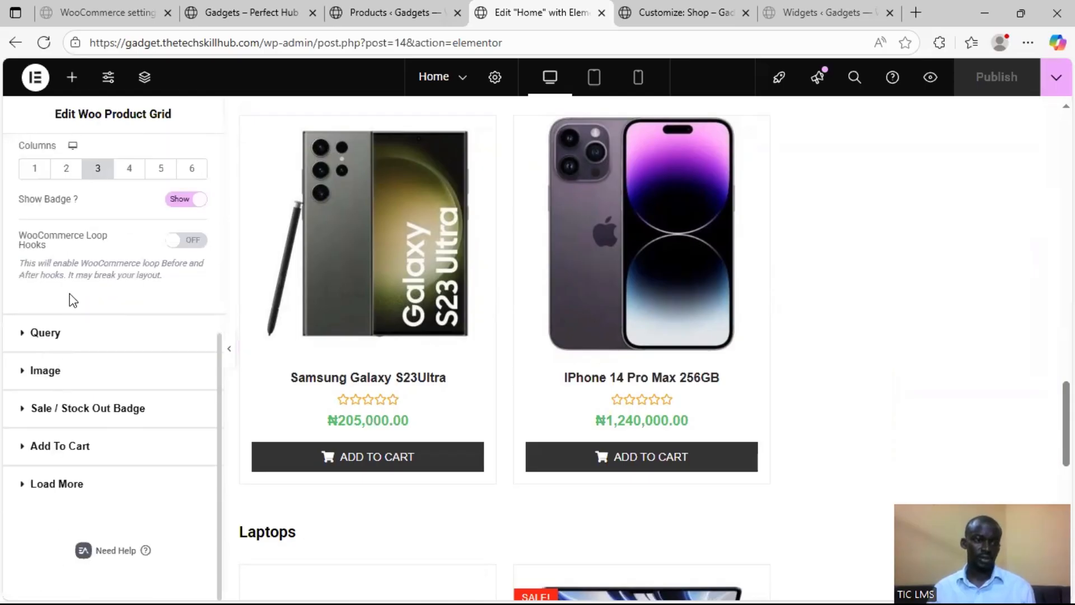
{"action": "left_click", "coordinate": [47, 336]}
{"action": "scroll", "coordinate": [123, 332], "scroll_direction": "down", "scroll_amount": 4}
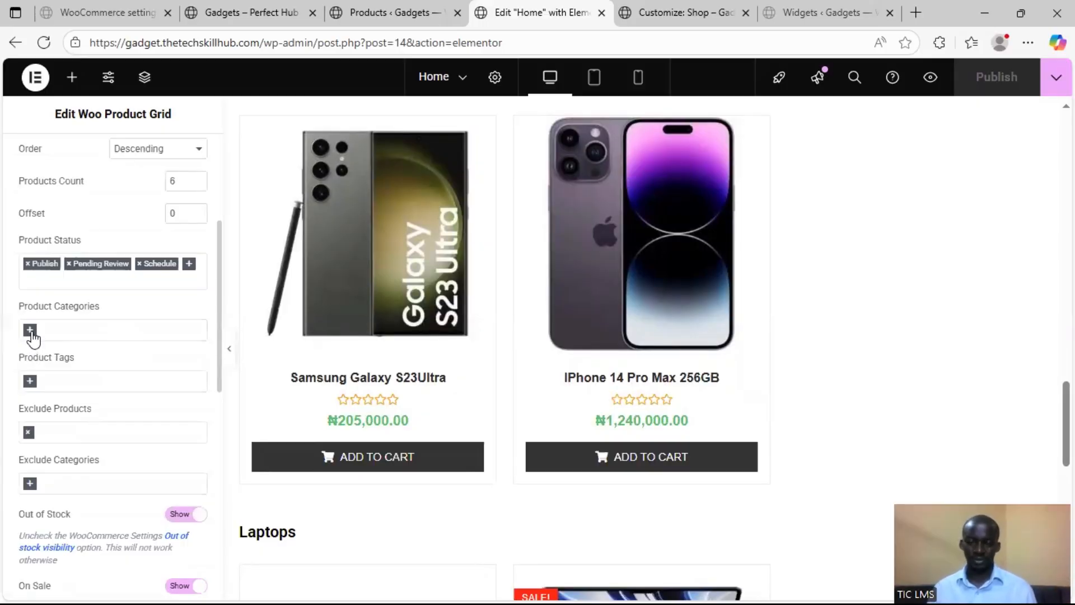
{"action": "scroll", "coordinate": [112, 324], "scroll_direction": "up", "scroll_amount": 3}
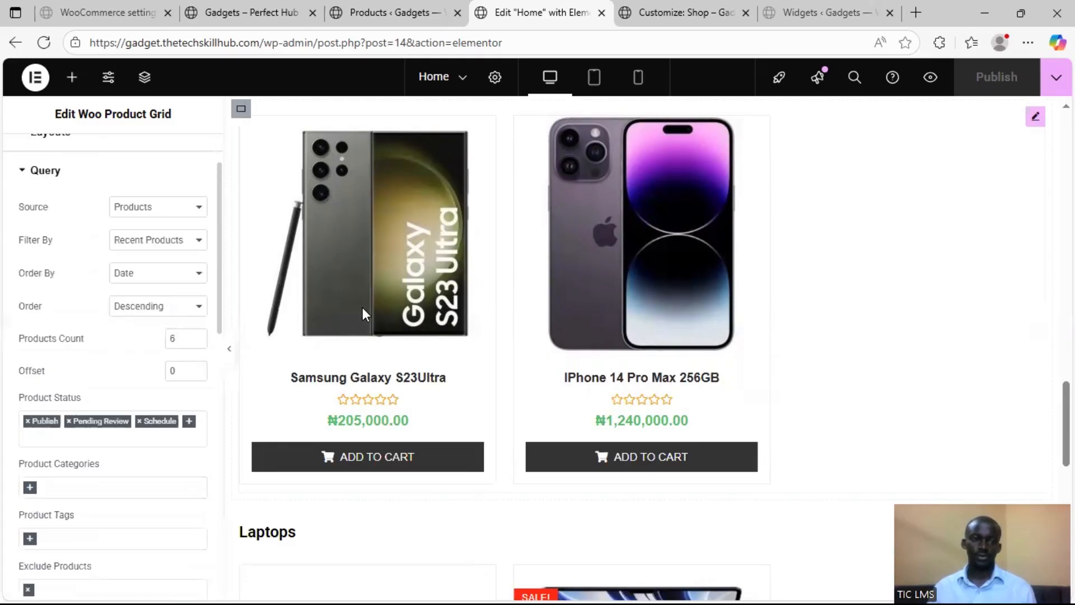
{"action": "scroll", "coordinate": [562, 330], "scroll_direction": "up", "scroll_amount": 7}
{"action": "scroll", "coordinate": [562, 329], "scroll_direction": "up", "scroll_amount": 10}
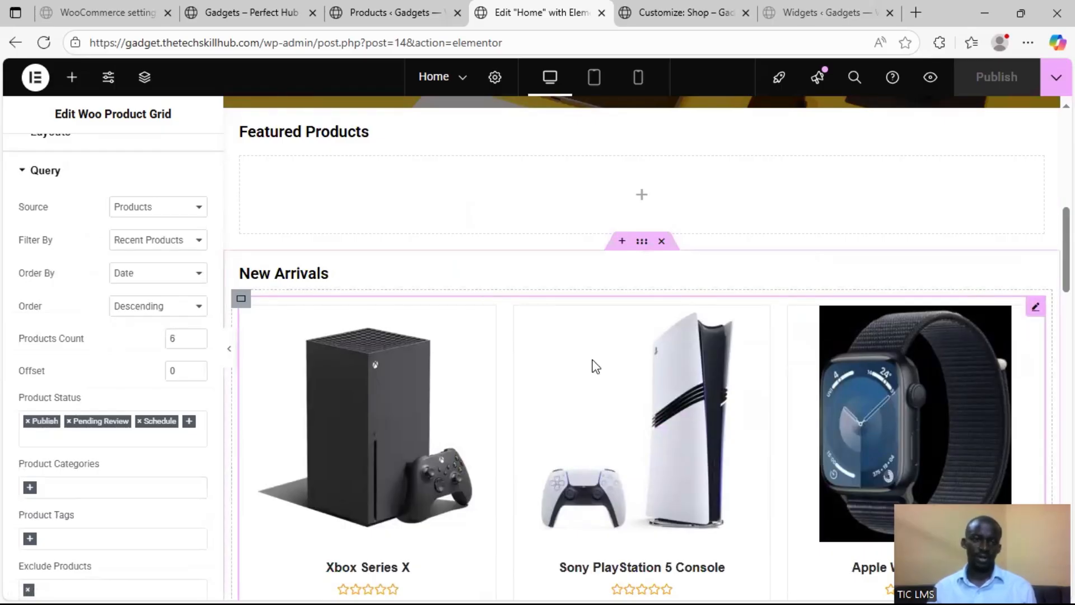
{"action": "scroll", "coordinate": [140, 364], "scroll_direction": "down", "scroll_amount": 3}
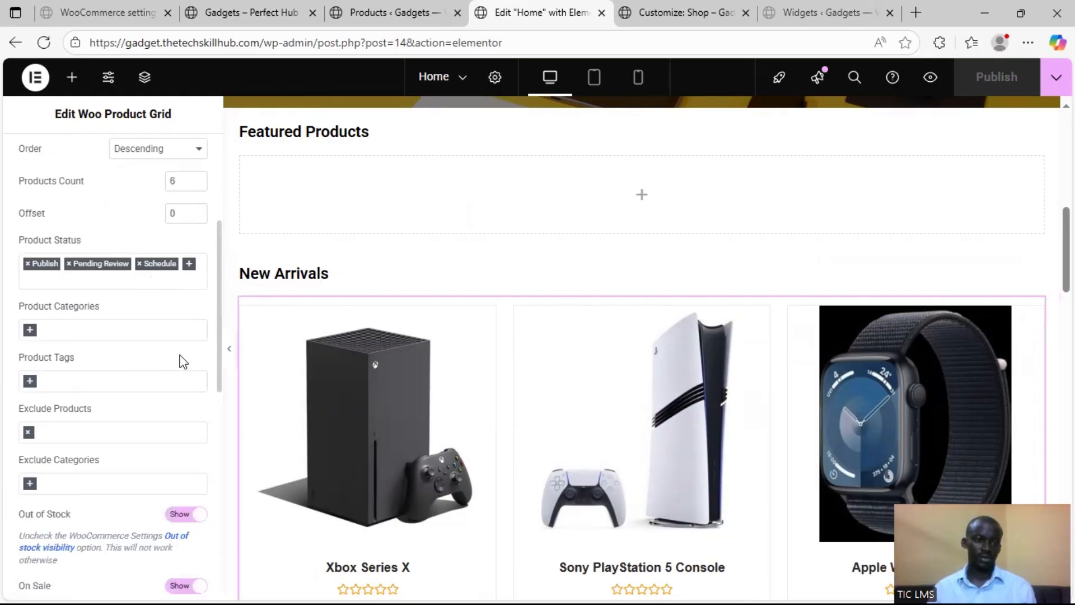
{"action": "scroll", "coordinate": [616, 392], "scroll_direction": "down", "scroll_amount": 10}
{"action": "scroll", "coordinate": [364, 364], "scroll_direction": "up", "scroll_amount": 10}
{"action": "scroll", "coordinate": [112, 314], "scroll_direction": "up", "scroll_amount": 5}
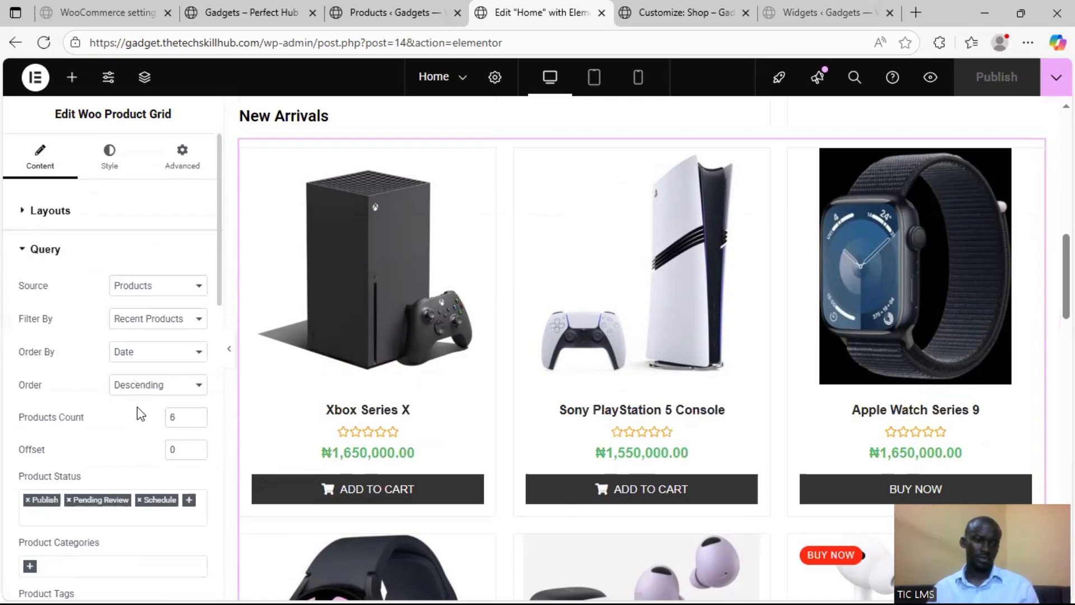
Set the New Arrivals product grid's layout to 4 columns
{"action": "left_click", "coordinate": [88, 228]}
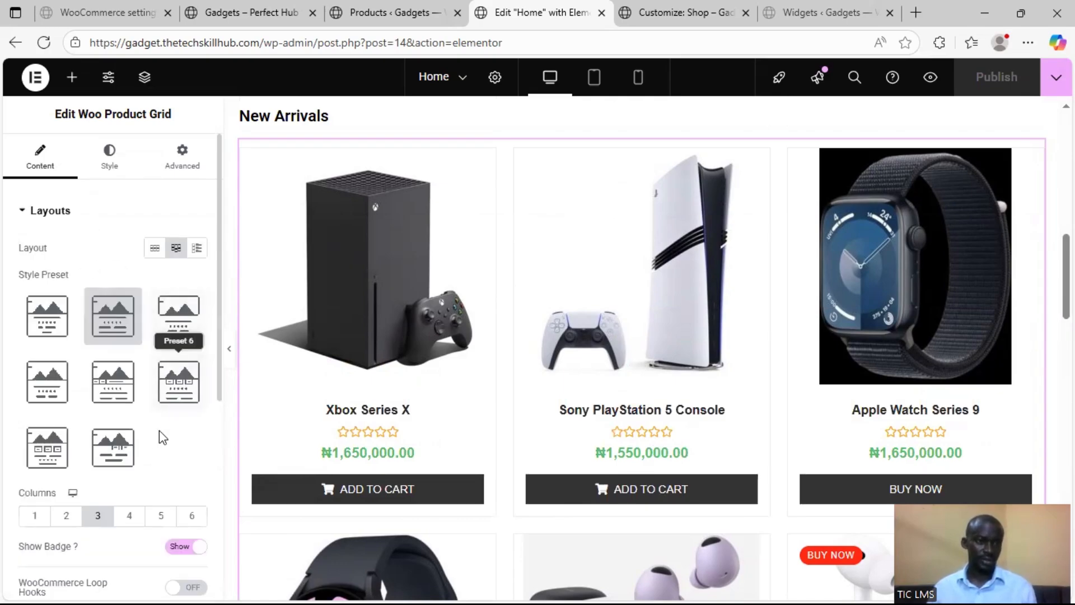
{"action": "scroll", "coordinate": [134, 434], "scroll_direction": "down", "scroll_amount": 3}
{"action": "left_click", "coordinate": [127, 359]}
Find the Woo Product Grid widget and place it in the empty container under the Featured Products heading
{"action": "scroll", "coordinate": [773, 362], "scroll_direction": "up", "scroll_amount": 5}
{"action": "scroll", "coordinate": [760, 370], "scroll_direction": "up", "scroll_amount": 2}
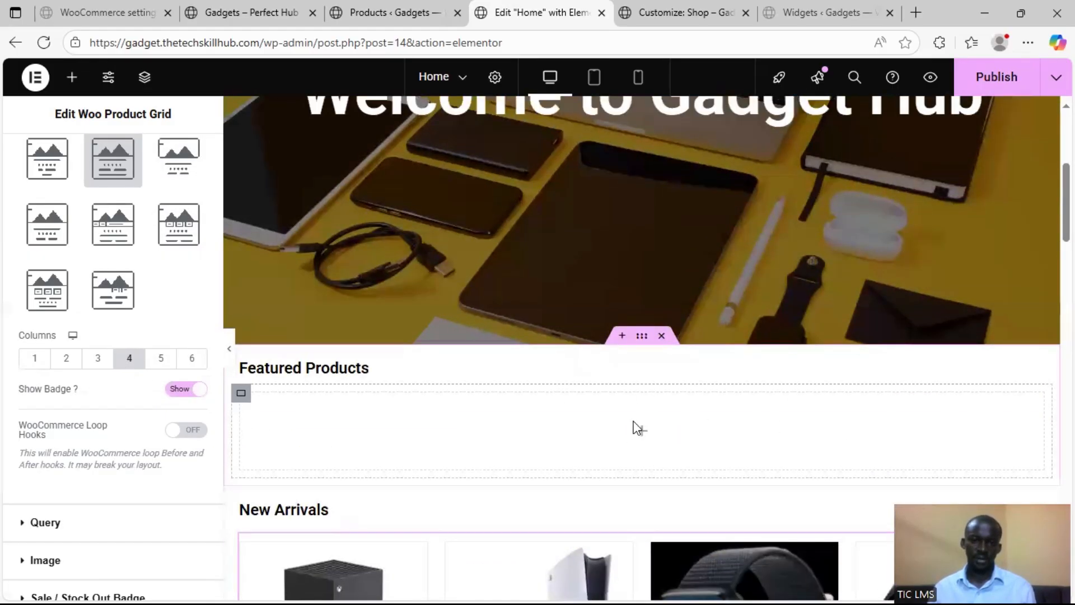
{"action": "left_click", "coordinate": [639, 434]}
{"action": "scroll", "coordinate": [247, 422], "scroll_direction": "down", "scroll_amount": 4}
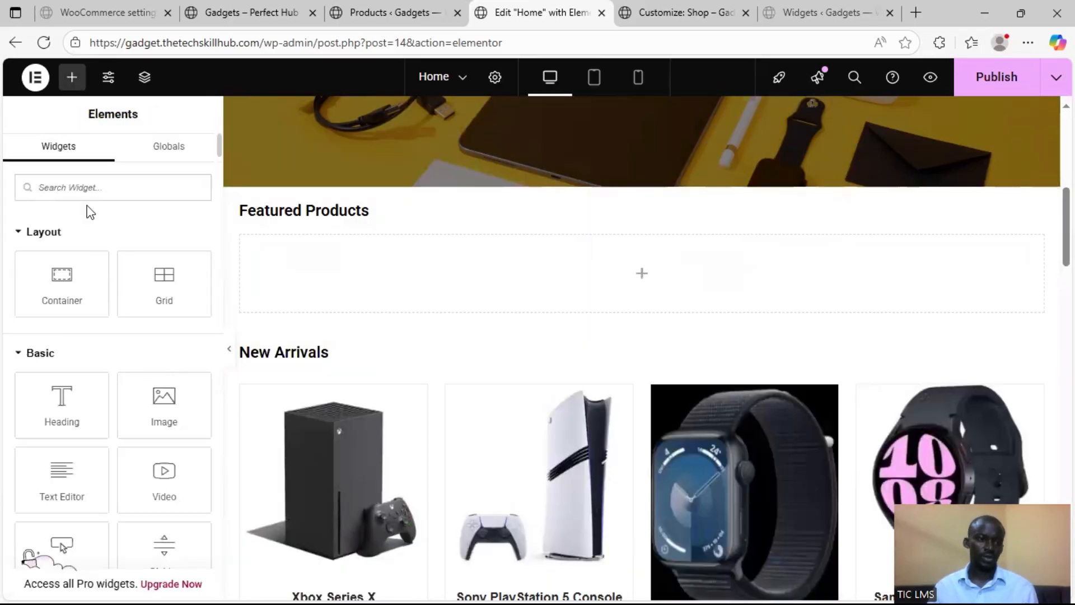
{"action": "type", "text": "woo"}
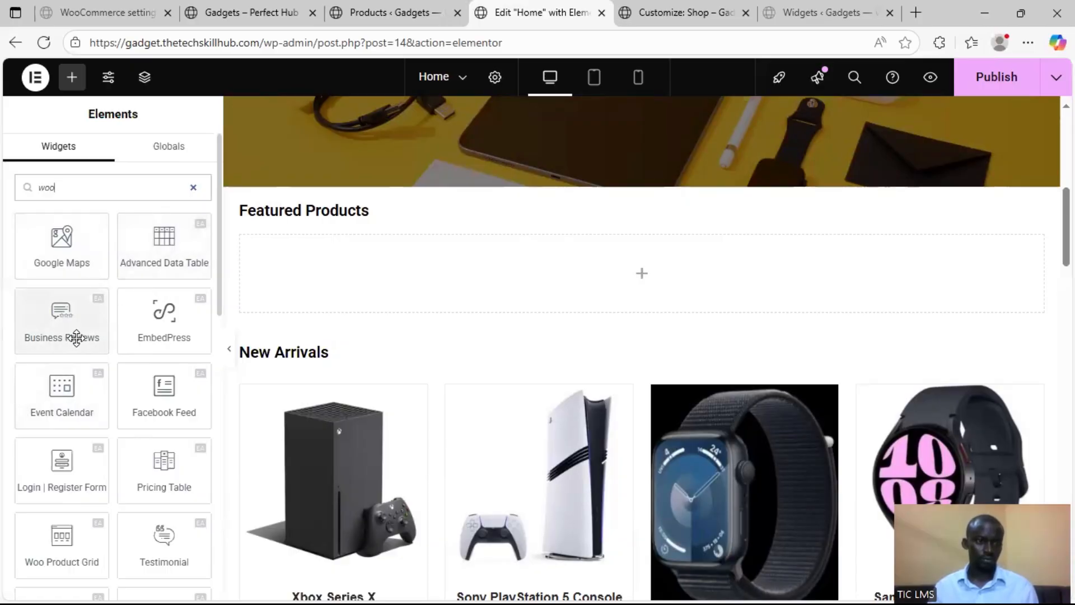
{"action": "scroll", "coordinate": [109, 380], "scroll_direction": "down", "scroll_amount": 3}
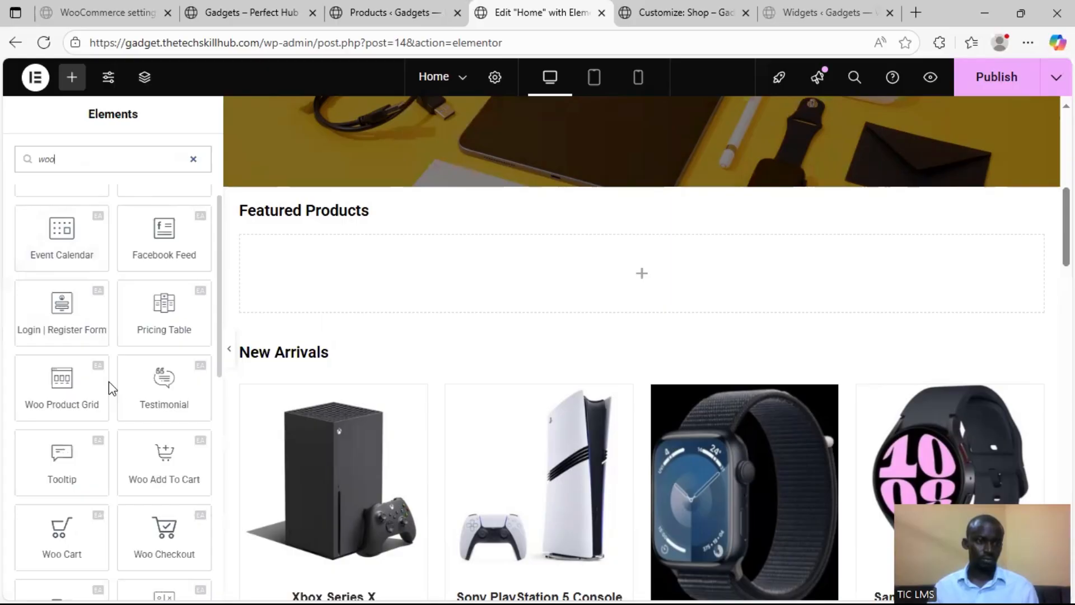
{"action": "scroll", "coordinate": [108, 382], "scroll_direction": "up", "scroll_amount": 3}
{"action": "type", "text": "co"}
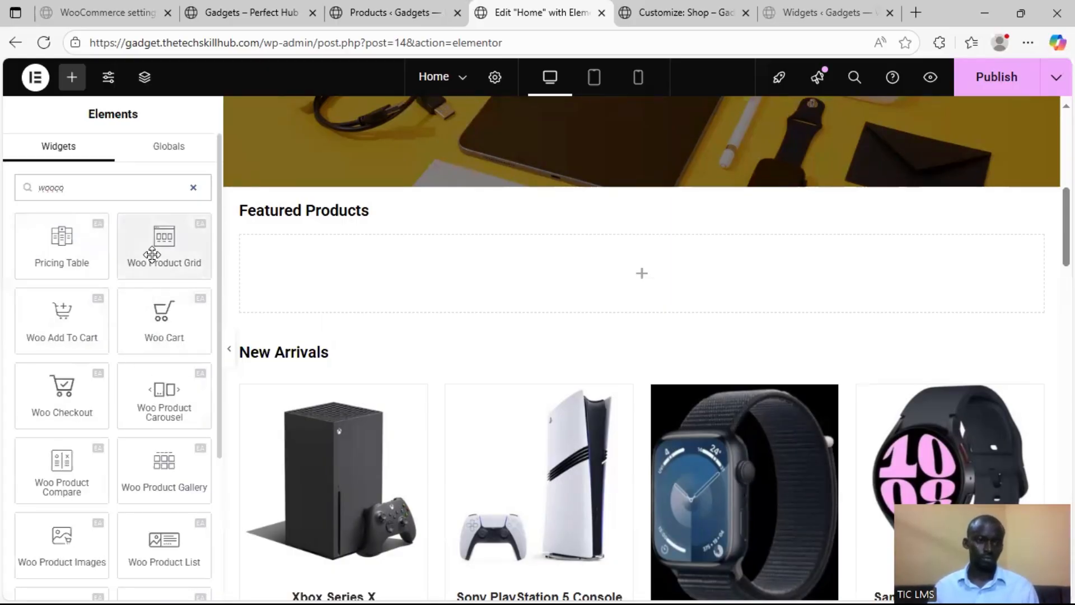
{"action": "left_click_drag", "start_coordinate": [151, 244], "coordinate": [312, 256]}
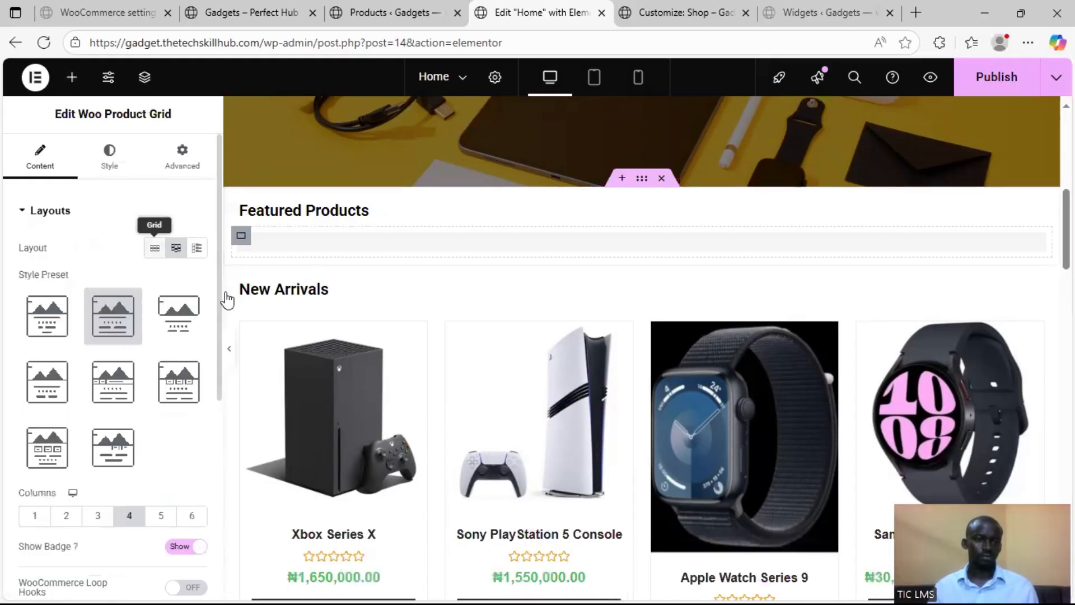
Filter the new product grid's query by Featured Products and review the displayed items
{"action": "scroll", "coordinate": [22, 373], "scroll_direction": "down", "scroll_amount": 3}
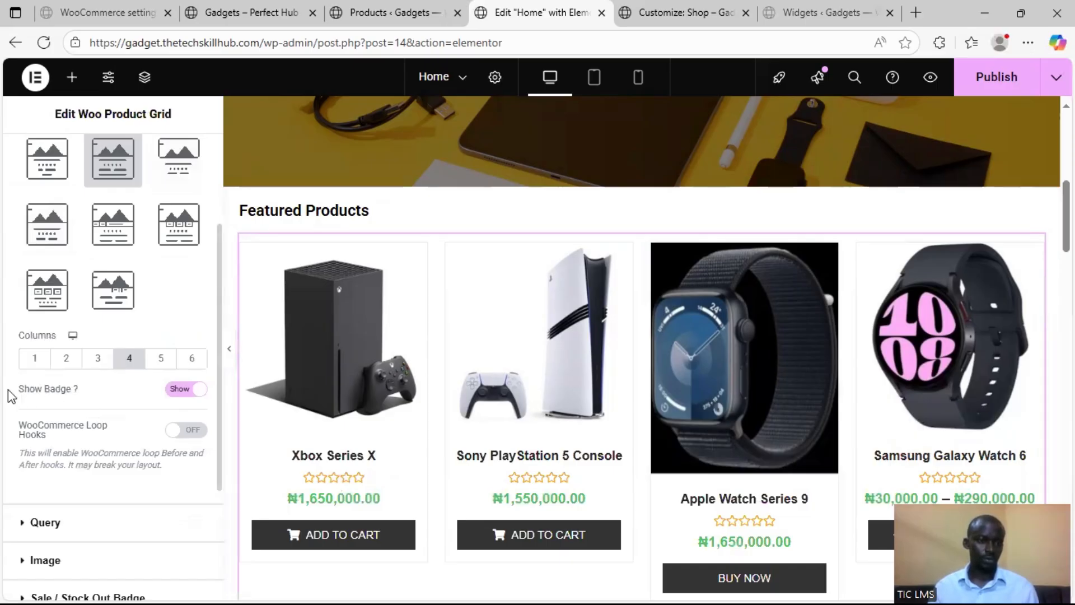
{"action": "scroll", "coordinate": [8, 394], "scroll_direction": "down", "scroll_amount": 3}
{"action": "left_click", "coordinate": [45, 333]}
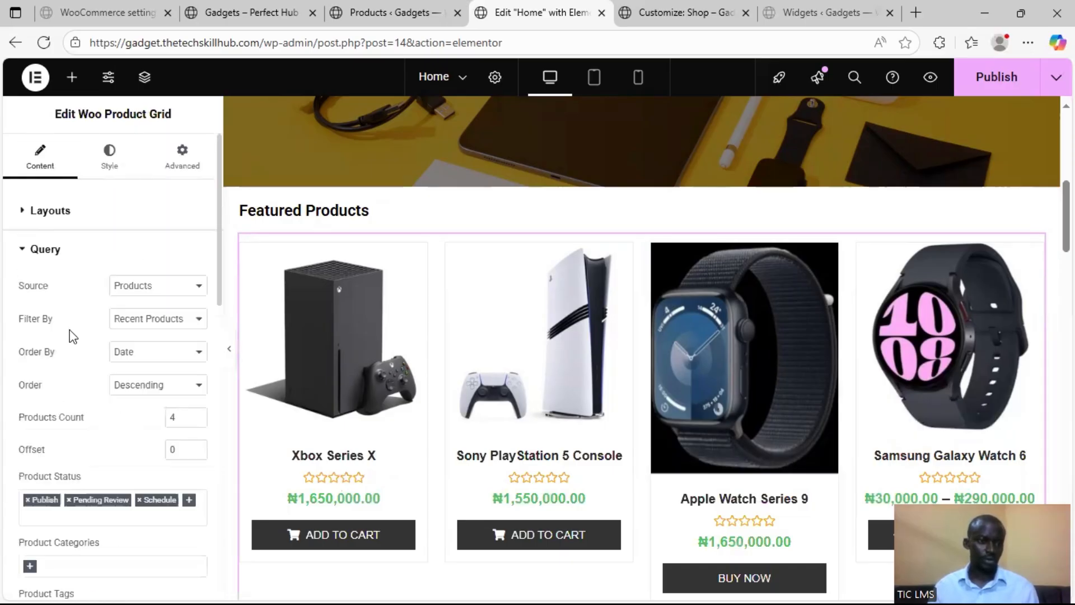
{"action": "left_click", "coordinate": [153, 298]}
{"action": "left_click", "coordinate": [152, 298]}
{"action": "left_click", "coordinate": [153, 324]}
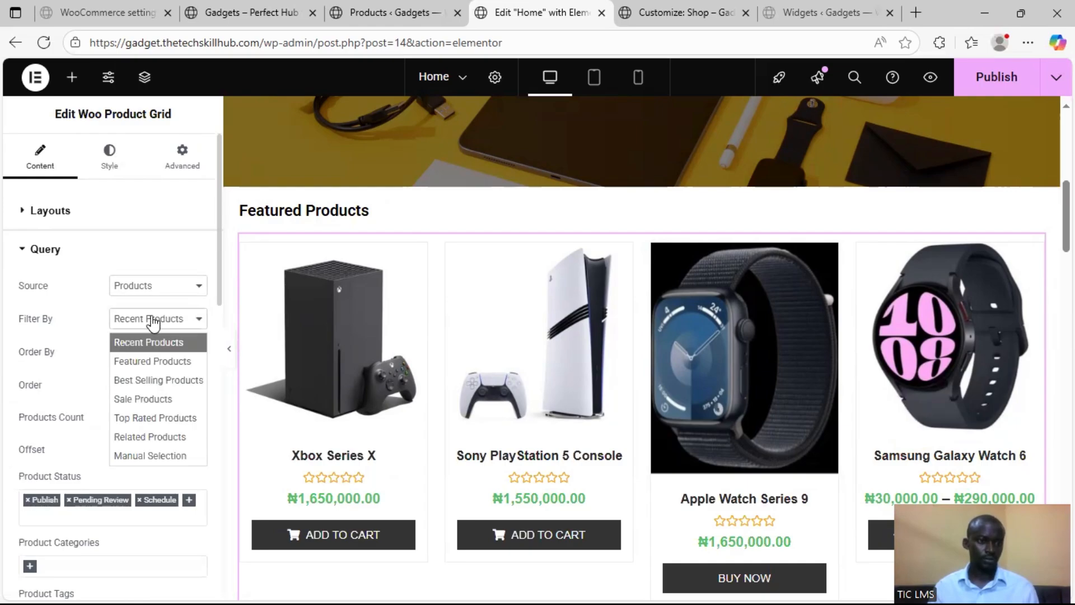
{"action": "left_click", "coordinate": [167, 364]}
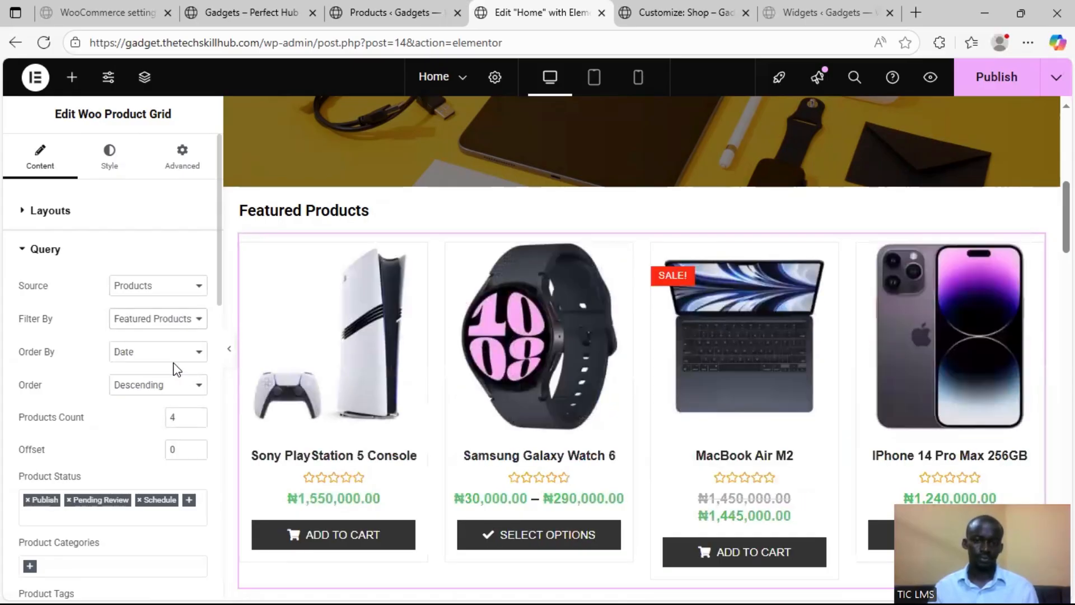
{"action": "scroll", "coordinate": [800, 357], "scroll_direction": "down", "scroll_amount": 2}
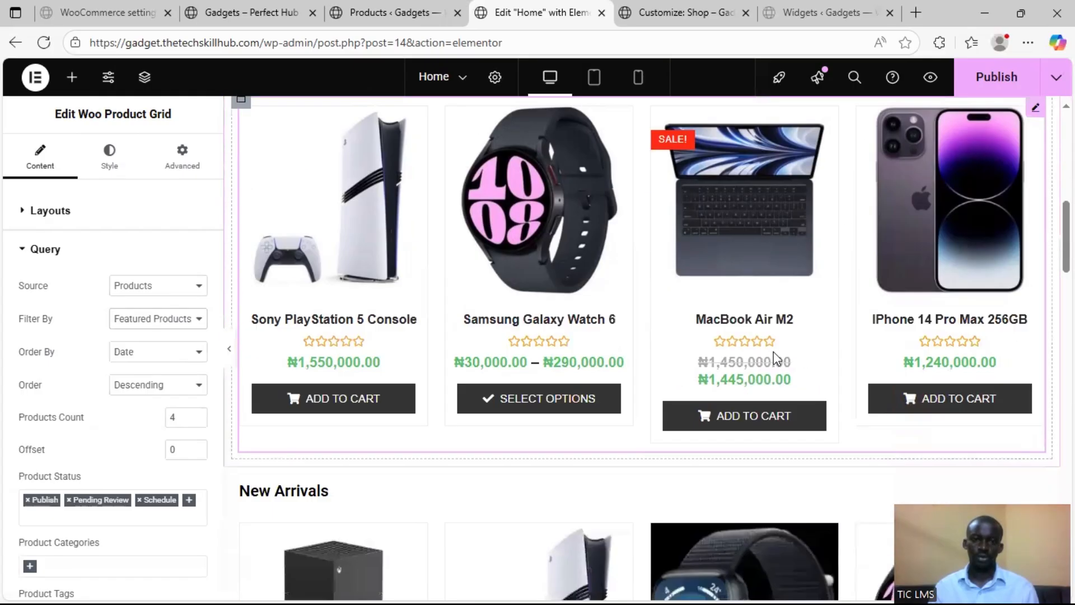
{"action": "scroll", "coordinate": [669, 247], "scroll_direction": "up", "scroll_amount": 3}
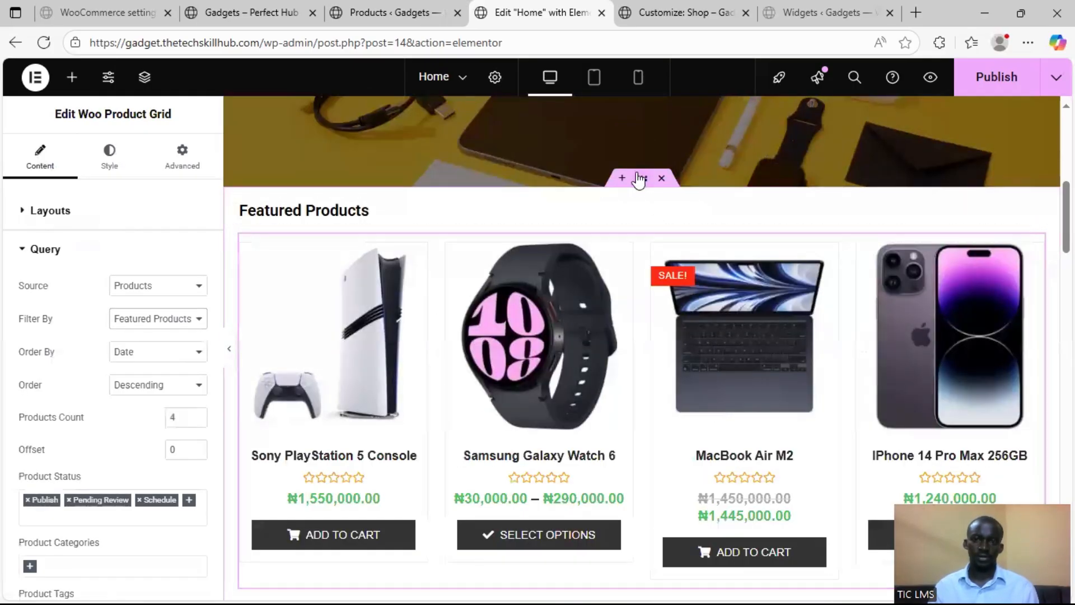
Unlink the Featured Products container's padding values and set the top padding to 100 px, leaving the other sides at 0
{"action": "left_click", "coordinate": [640, 178]}
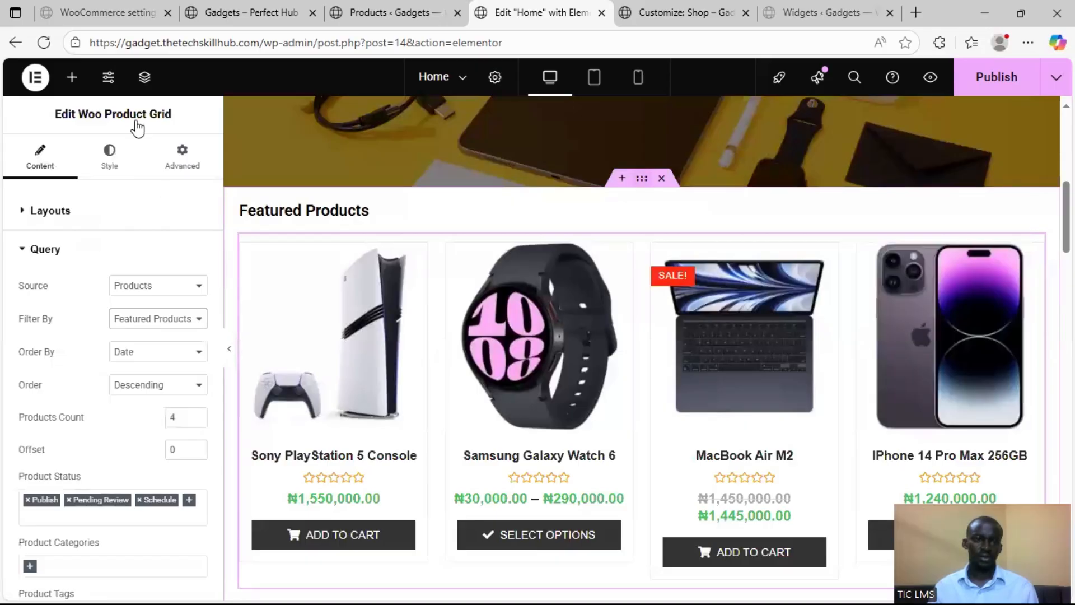
{"action": "left_click", "coordinate": [182, 167]}
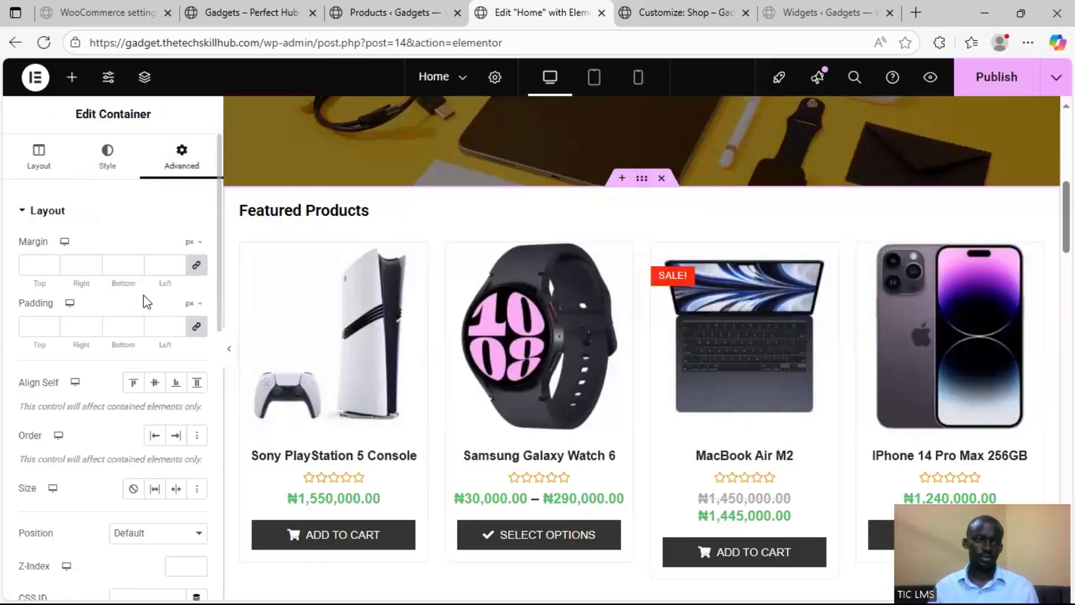
{"action": "left_click", "coordinate": [197, 328]}
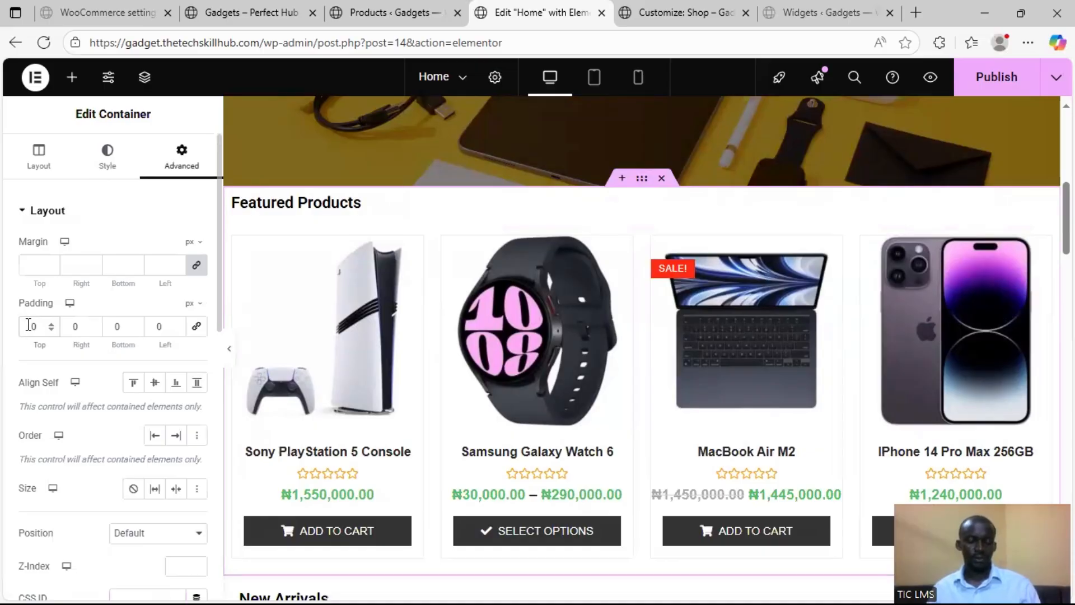
{"action": "type", "text": "1"}
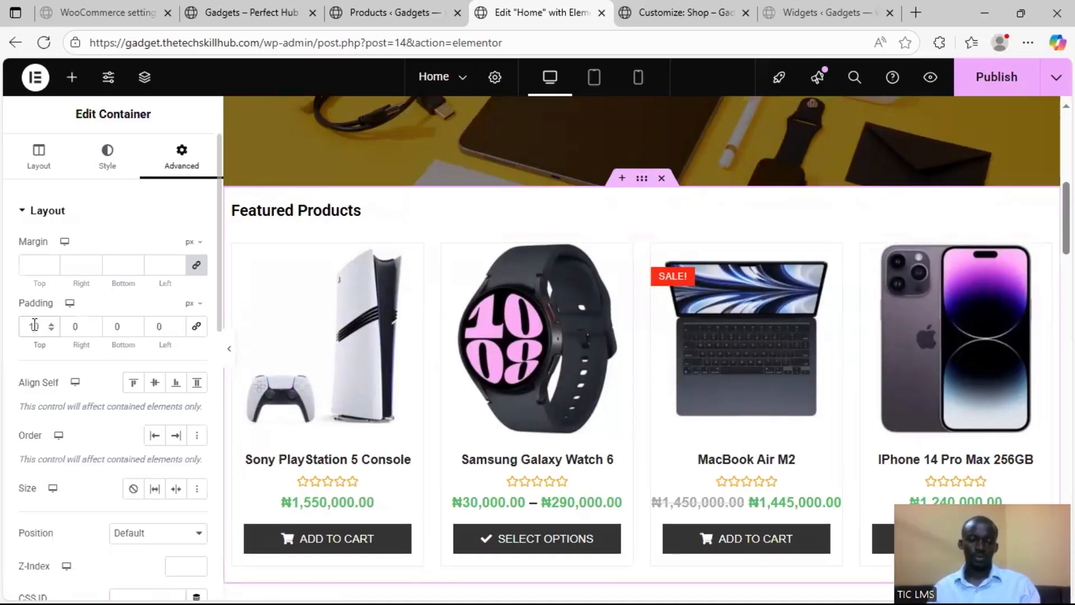
{"action": "type", "text": "0"}
Set the New Arrivals container's top padding to 100 px with unlinked values and 0 on the other sides
{"action": "scroll", "coordinate": [550, 318], "scroll_direction": "down", "scroll_amount": 6}
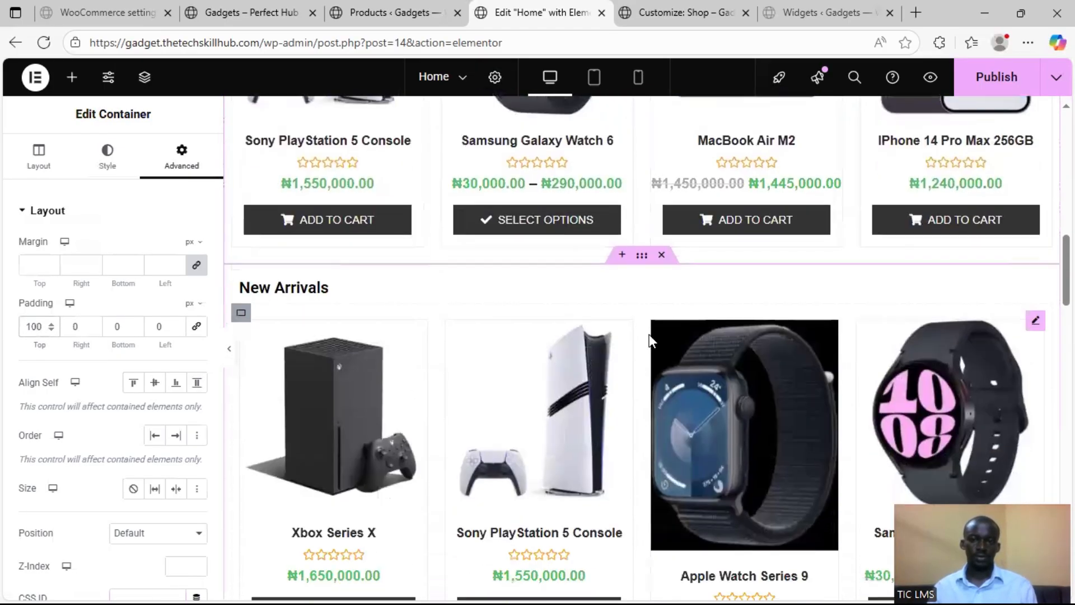
{"action": "left_click_drag", "start_coordinate": [184, 216], "coordinate": [182, 179]}
{"action": "left_click", "coordinate": [184, 183]}
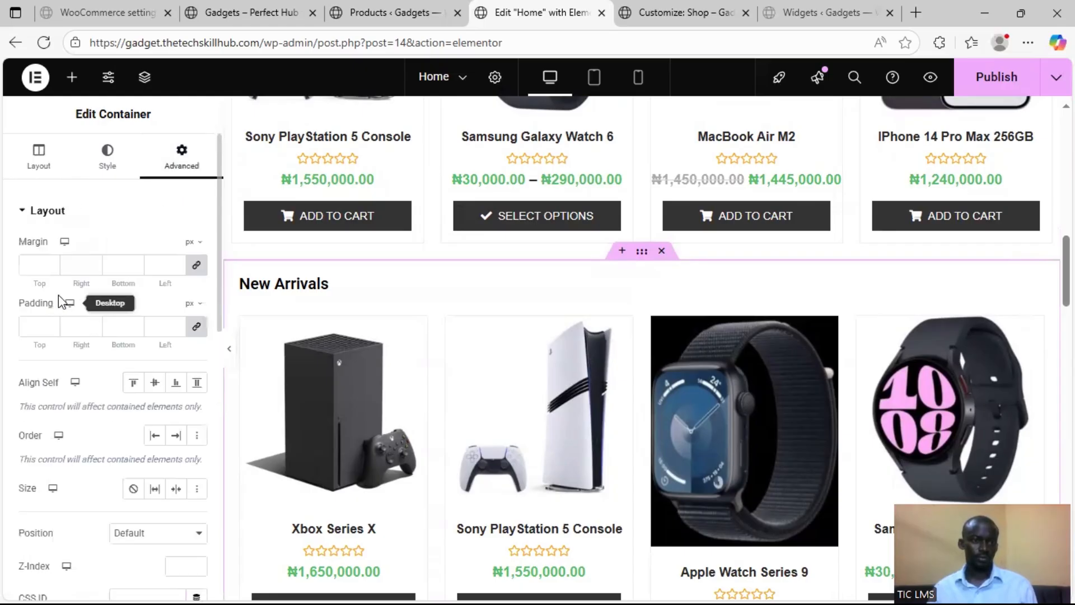
{"action": "left_click", "coordinate": [50, 330]}
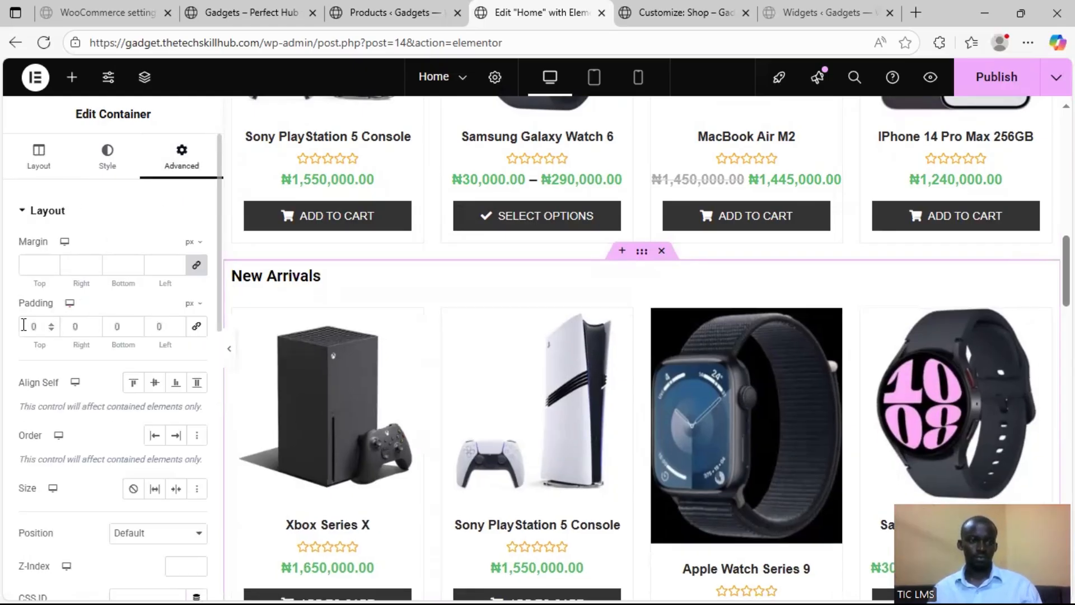
{"action": "type", "text": "100"}
Set the products count of the New Arrivals product grid's query to 4
{"action": "scroll", "coordinate": [638, 375], "scroll_direction": "down", "scroll_amount": 7}
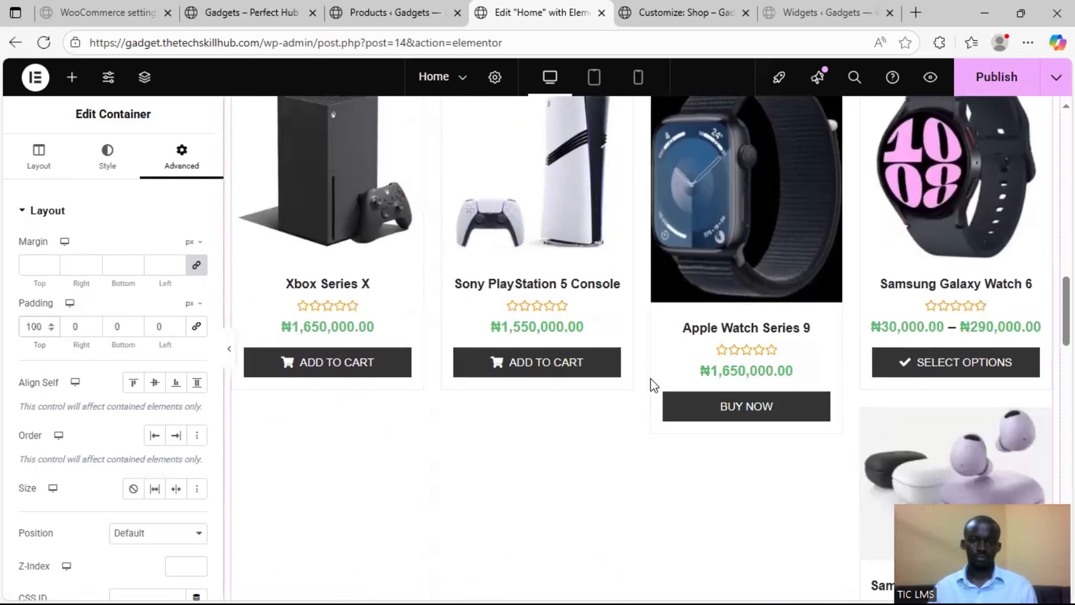
{"action": "scroll", "coordinate": [638, 463], "scroll_direction": "down", "scroll_amount": 3}
{"action": "scroll", "coordinate": [689, 396], "scroll_direction": "up", "scroll_amount": 7}
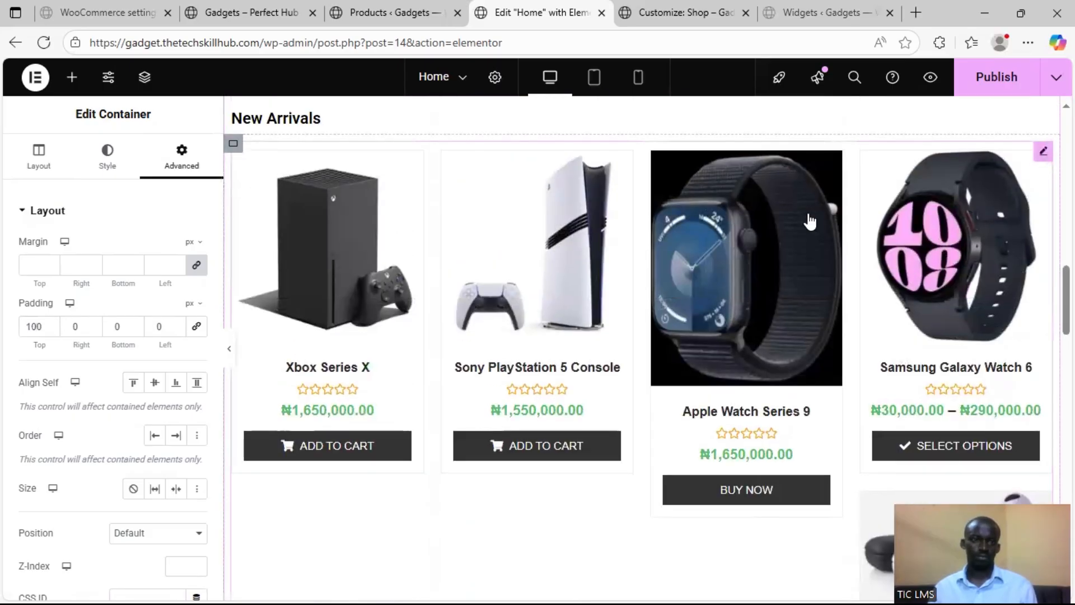
{"action": "scroll", "coordinate": [97, 383], "scroll_direction": "down", "scroll_amount": 3}
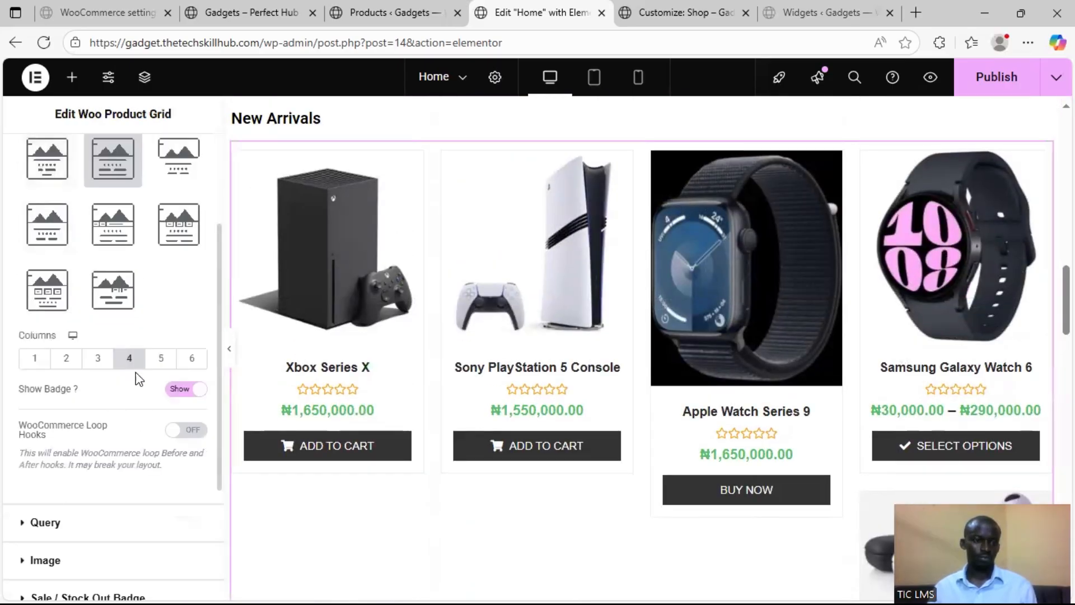
{"action": "scroll", "coordinate": [108, 401], "scroll_direction": "down", "scroll_amount": 3}
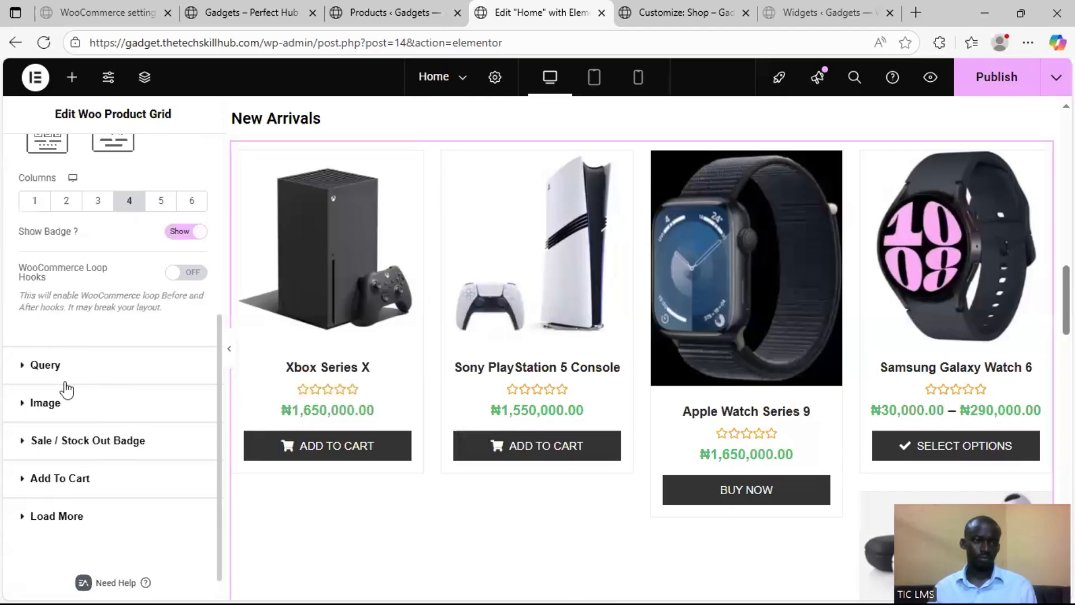
{"action": "left_click", "coordinate": [23, 379]}
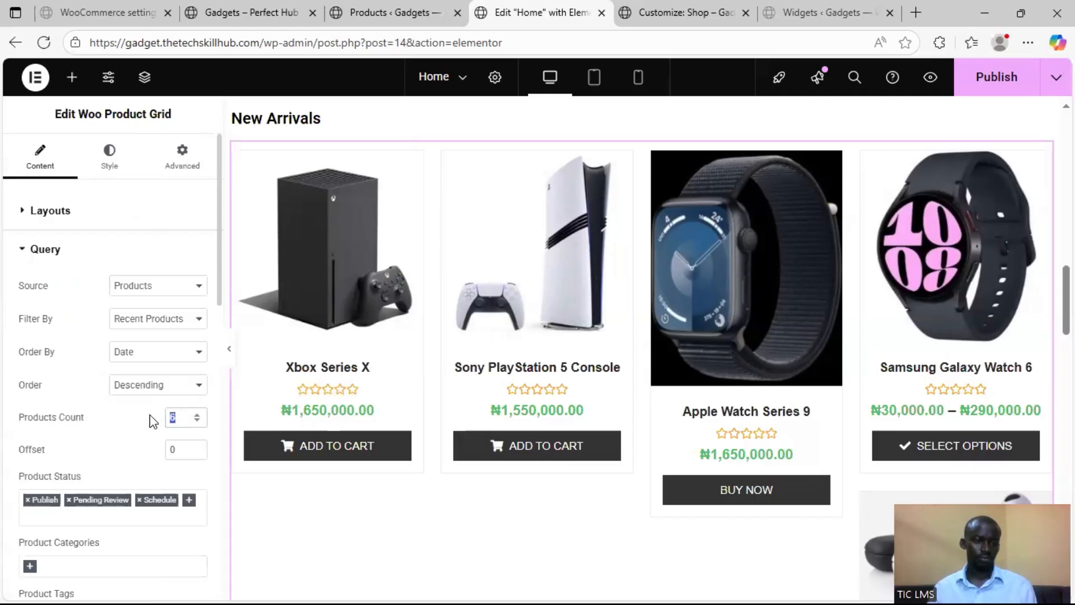
{"action": "type", "text": "4"}
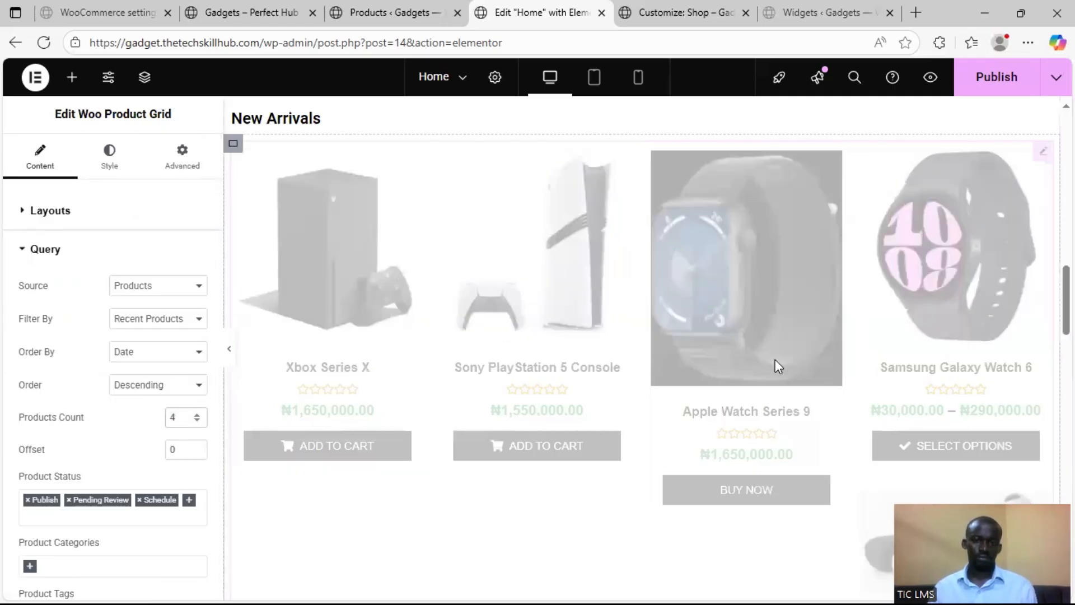
{"action": "scroll", "coordinate": [910, 337], "scroll_direction": "up", "scroll_amount": 1}
{"action": "scroll", "coordinate": [920, 332], "scroll_direction": "down", "scroll_amount": 3}
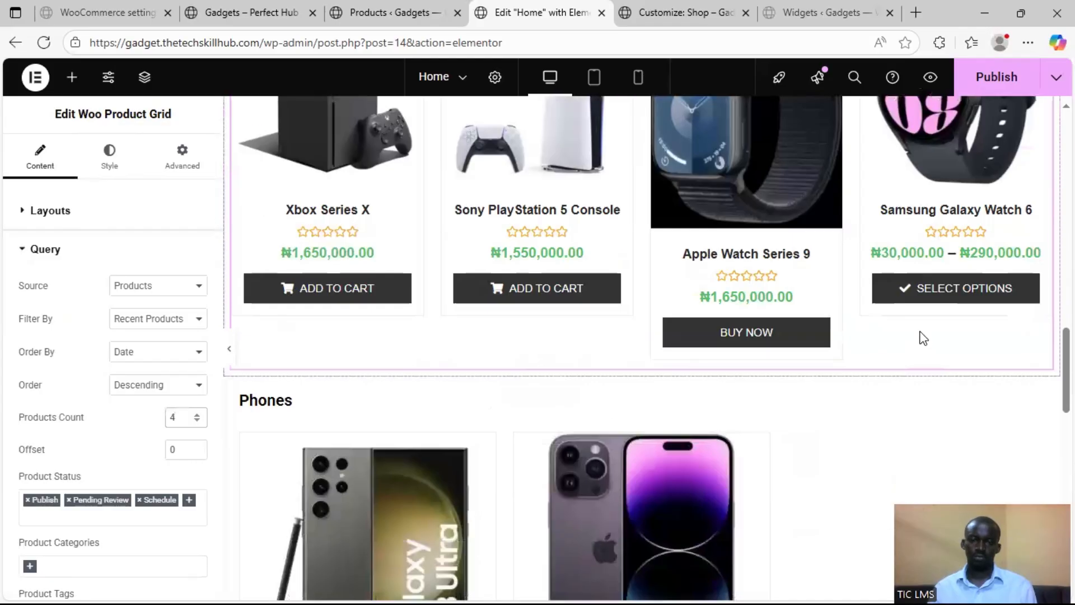
Unlink the Phones container's padding values and set the top padding to 100 px, with 0 on the other sides
{"action": "scroll", "coordinate": [920, 332], "scroll_direction": "up", "scroll_amount": 7}
{"action": "scroll", "coordinate": [781, 390], "scroll_direction": "down", "scroll_amount": 10}
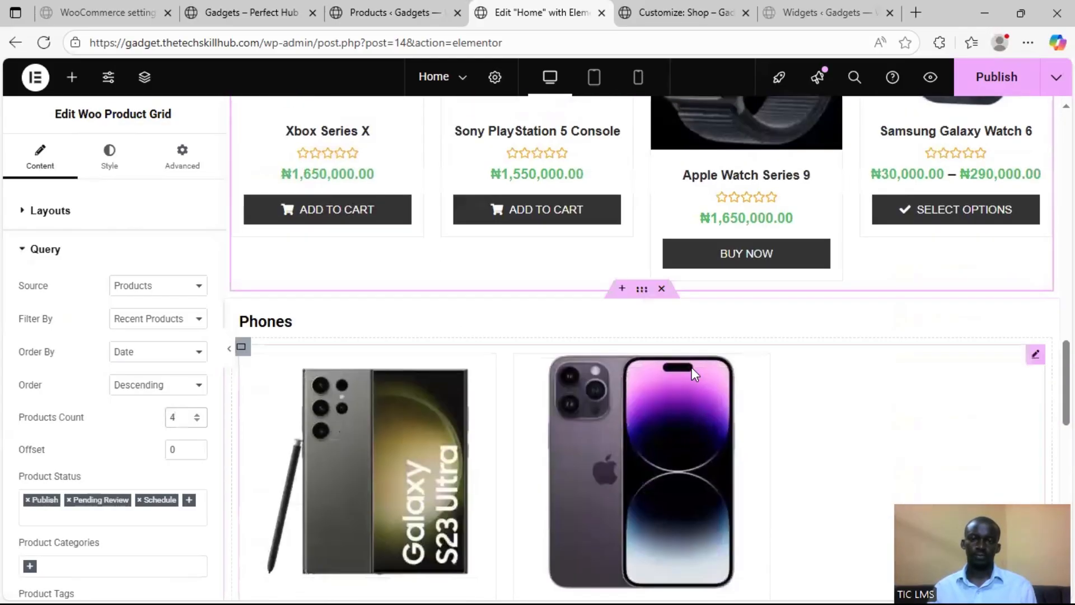
{"action": "left_click", "coordinate": [252, 253]}
{"action": "left_click", "coordinate": [193, 167]}
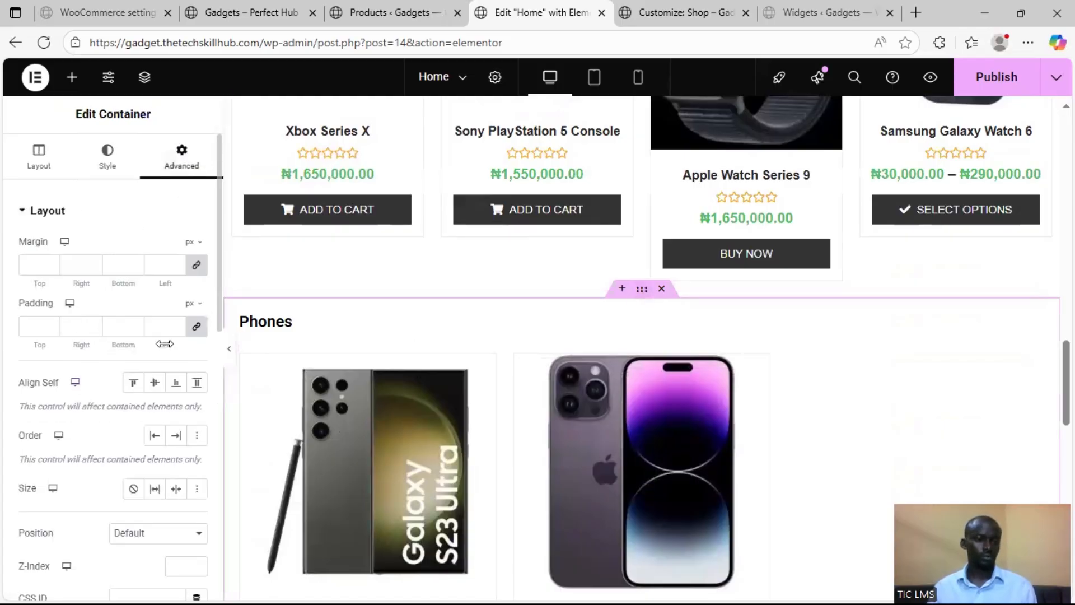
{"action": "scroll", "coordinate": [370, 335], "scroll_direction": "up", "scroll_amount": 8}
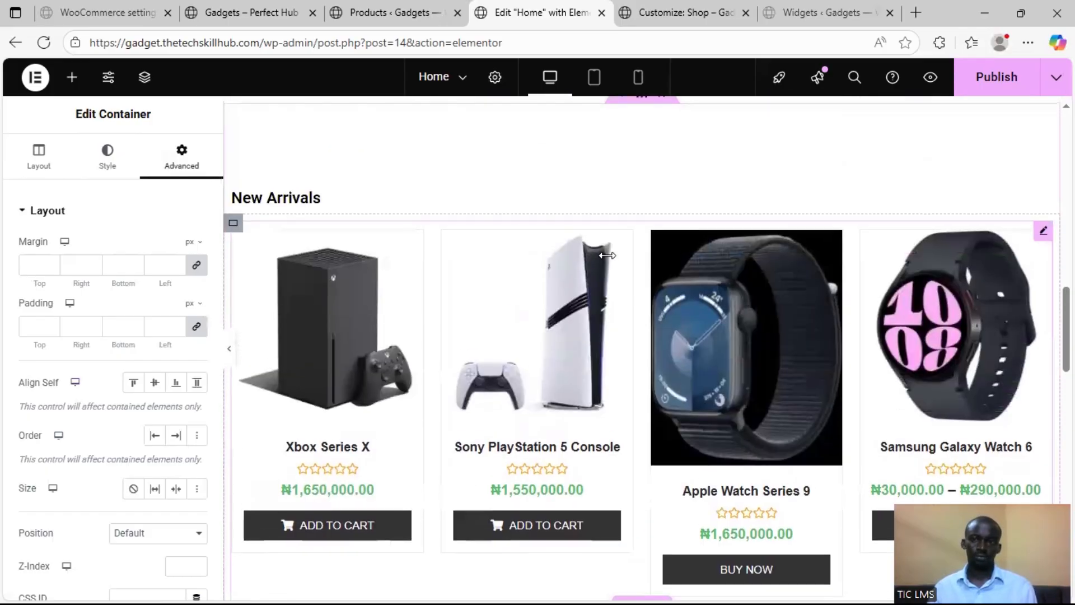
{"action": "scroll", "coordinate": [369, 335], "scroll_direction": "down", "scroll_amount": 5}
{"action": "scroll", "coordinate": [116, 360], "scroll_direction": "down", "scroll_amount": 5}
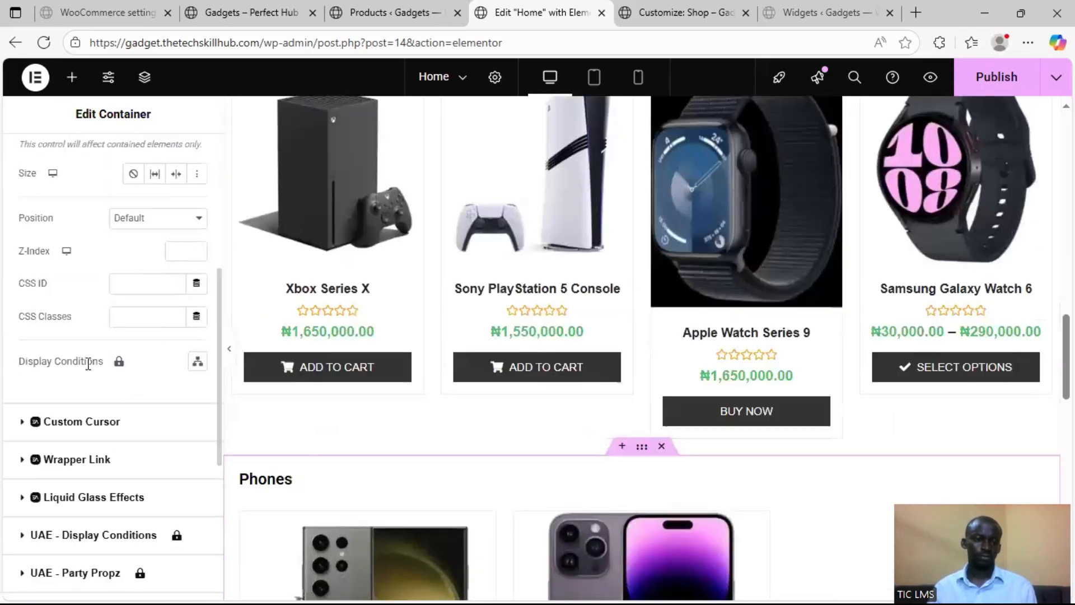
{"action": "scroll", "coordinate": [112, 303], "scroll_direction": "up", "scroll_amount": 4}
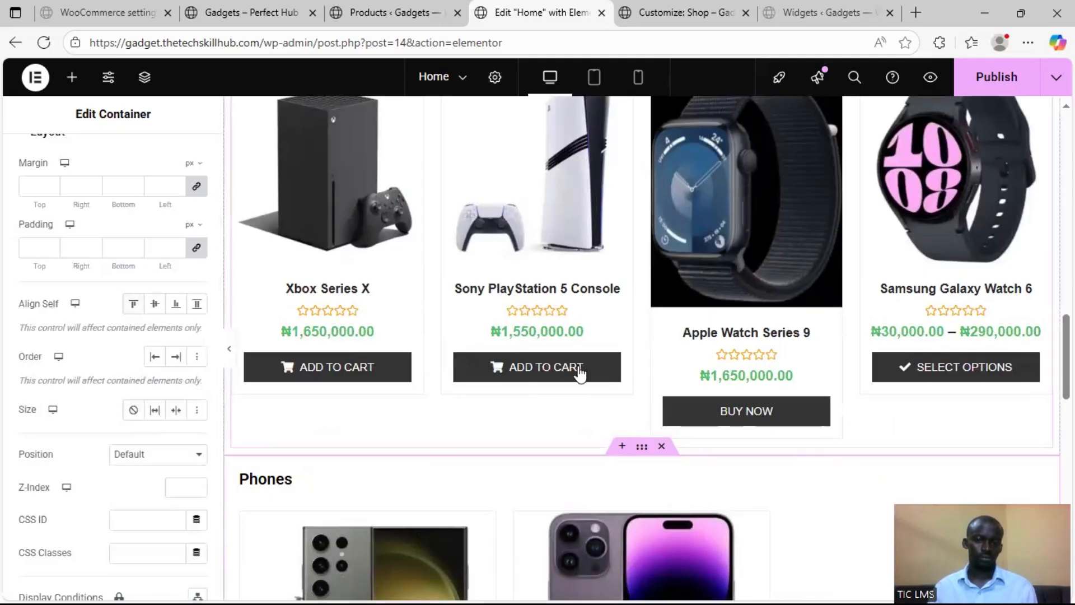
{"action": "scroll", "coordinate": [576, 372], "scroll_direction": "down", "scroll_amount": 1}
{"action": "scroll", "coordinate": [180, 173], "scroll_direction": "up", "scroll_amount": 2}
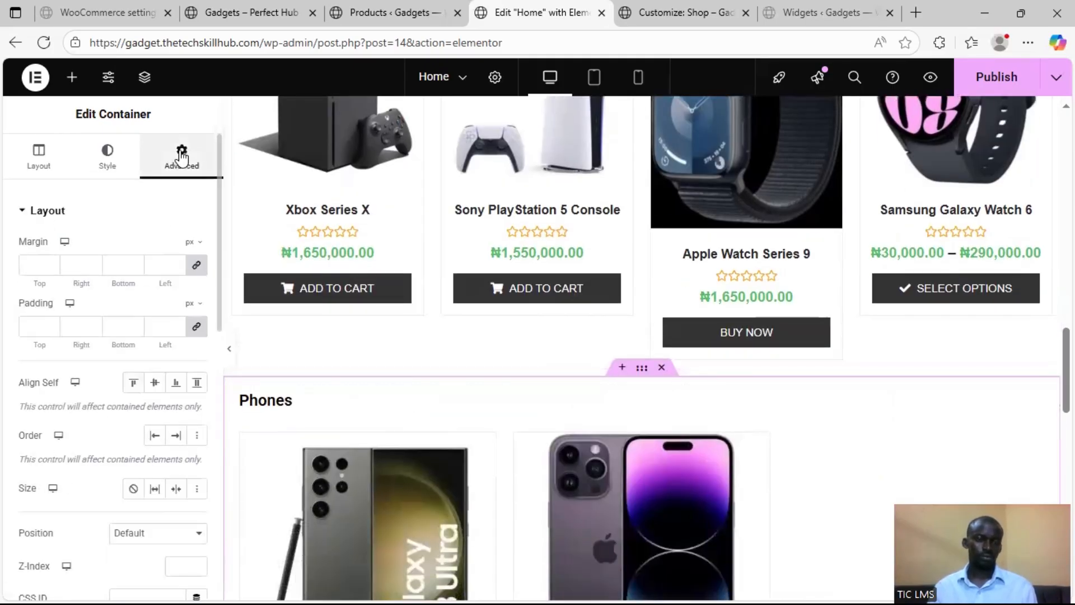
{"action": "scroll", "coordinate": [89, 429], "scroll_direction": "down", "scroll_amount": 5}
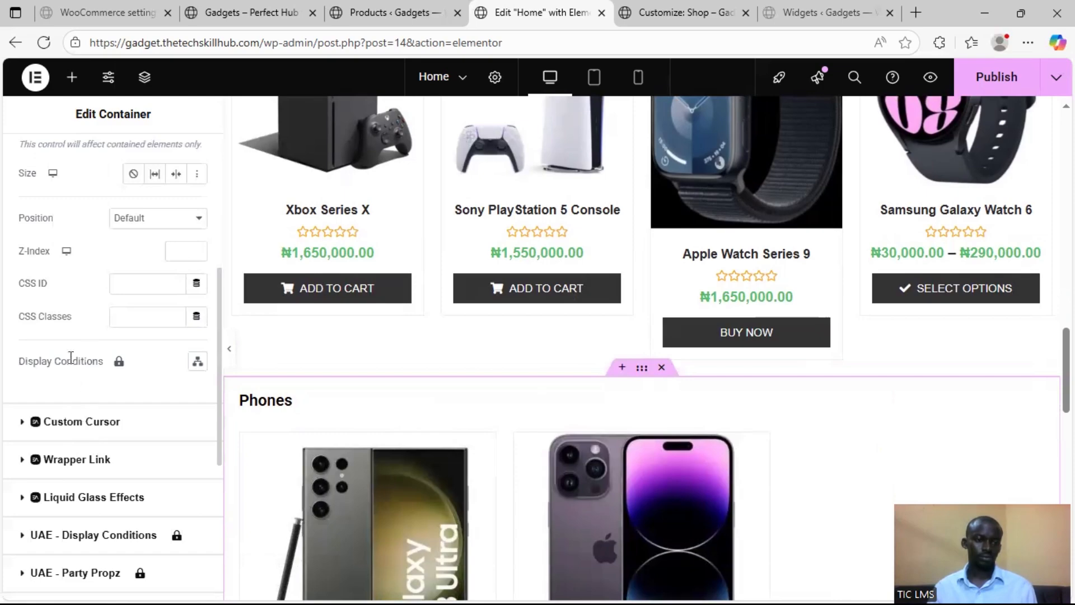
{"action": "scroll", "coordinate": [71, 475], "scroll_direction": "down", "scroll_amount": 3}
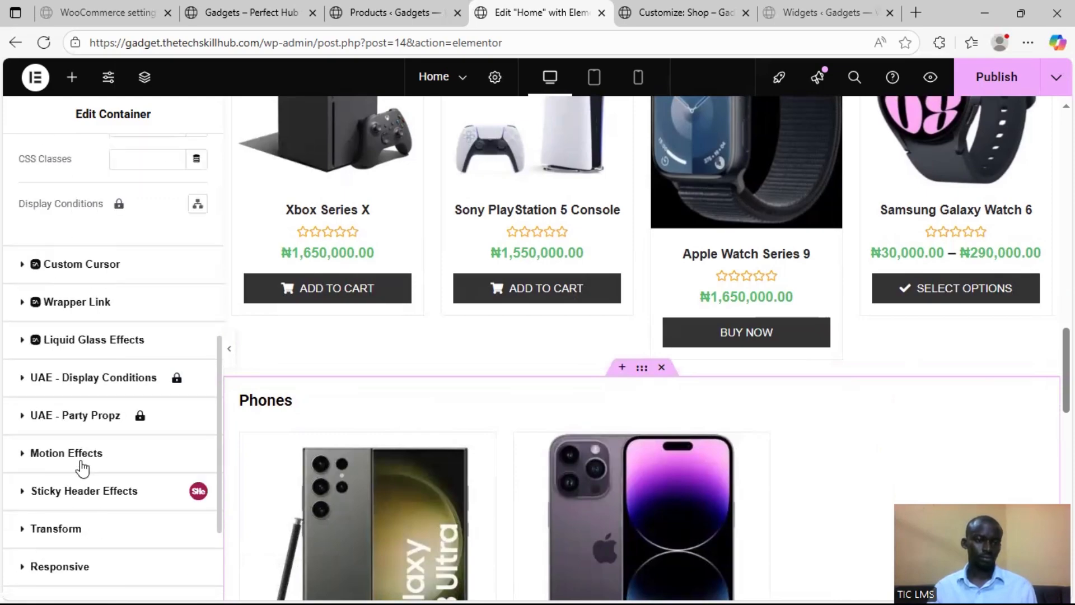
{"action": "scroll", "coordinate": [71, 491], "scroll_direction": "down", "scroll_amount": 3}
{"action": "scroll", "coordinate": [76, 418], "scroll_direction": "up", "scroll_amount": 10}
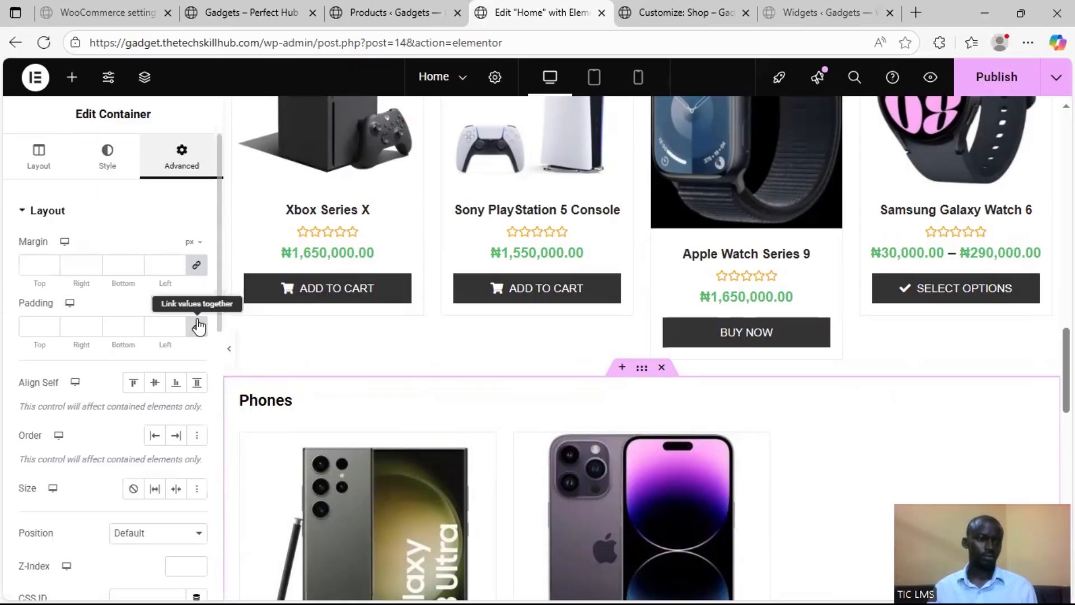
{"action": "left_click_drag", "start_coordinate": [62, 342], "coordinate": [31, 333]}
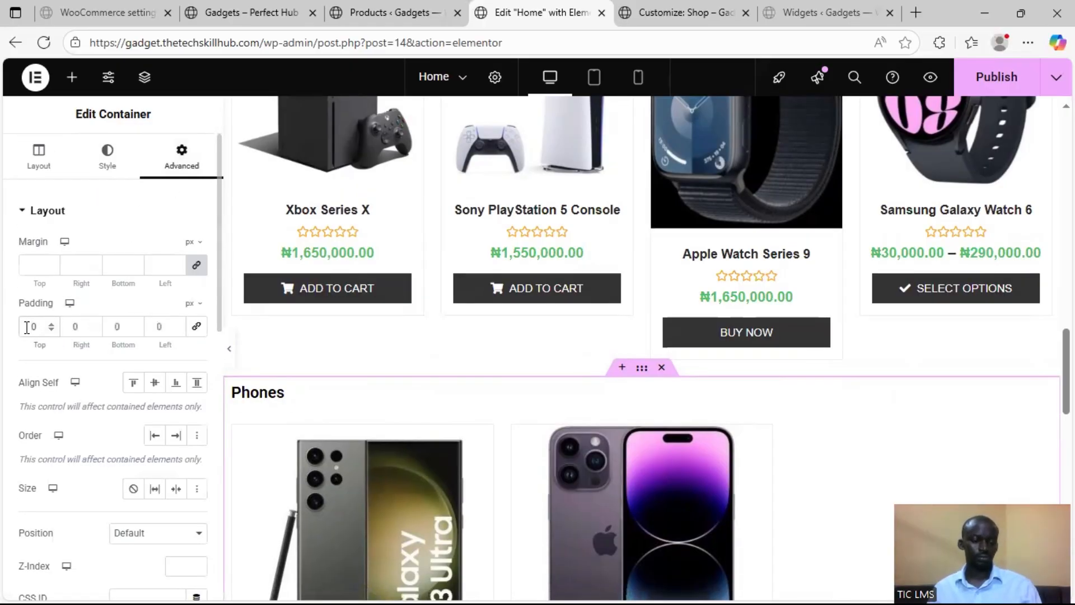
{"action": "type", "text": "100"}
Give the Laptops container a top padding of 100 px with unlinked values and 0 on the other sides
{"action": "scroll", "coordinate": [759, 432], "scroll_direction": "down", "scroll_amount": 8}
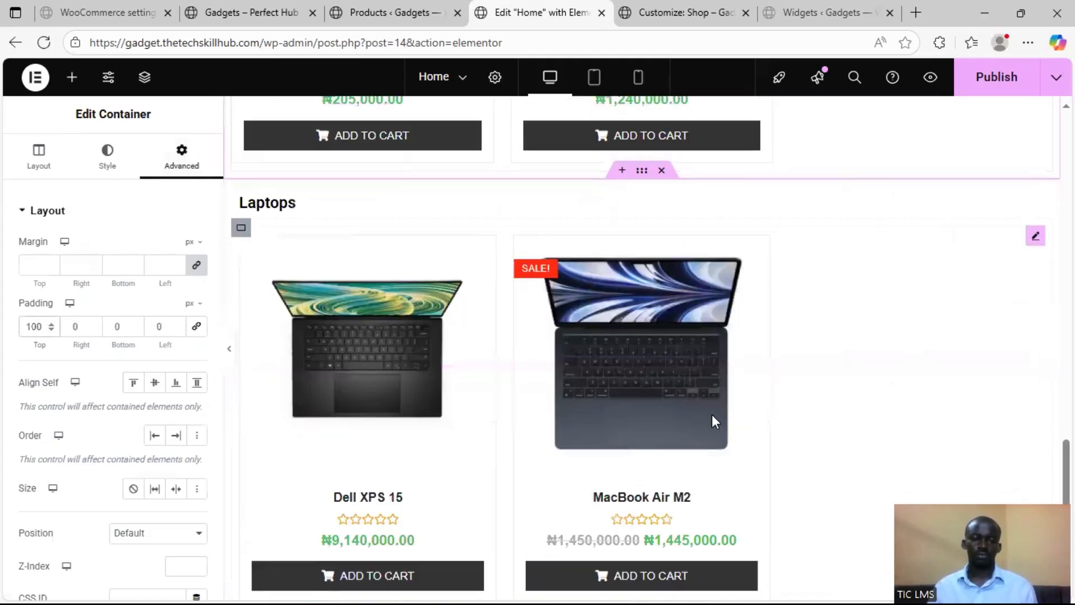
{"action": "left_click", "coordinate": [645, 176]}
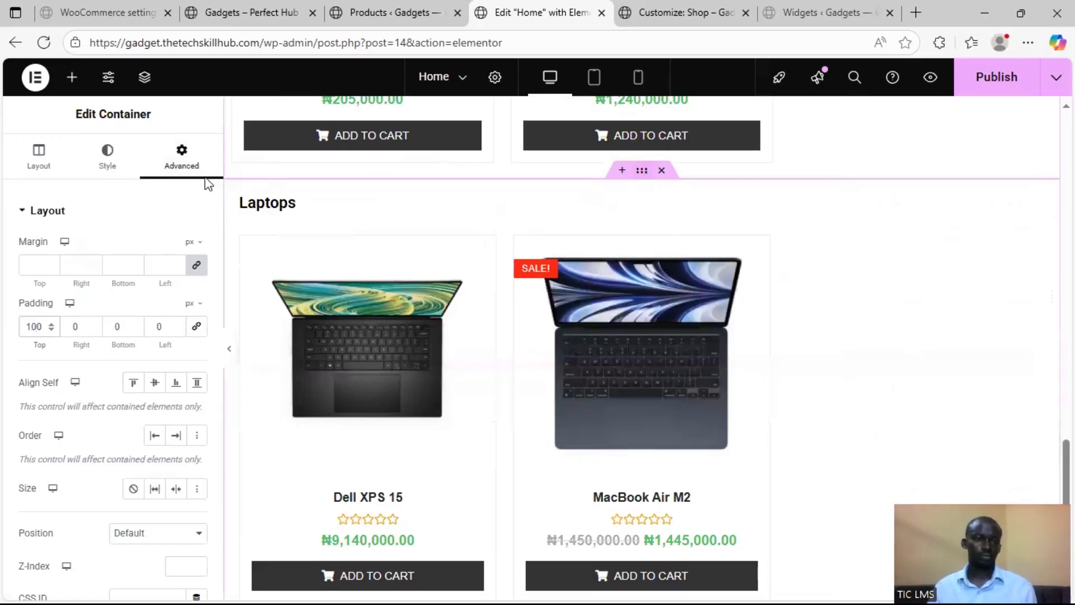
{"action": "left_click", "coordinate": [182, 160]}
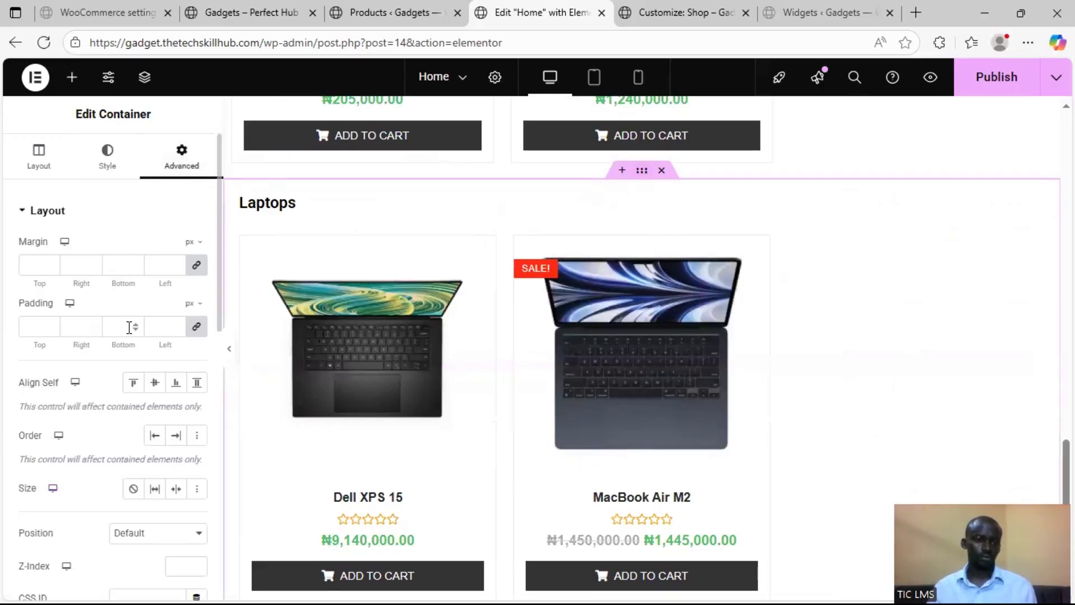
{"action": "left_click", "coordinate": [33, 327]}
{"action": "type", "text": "0"}
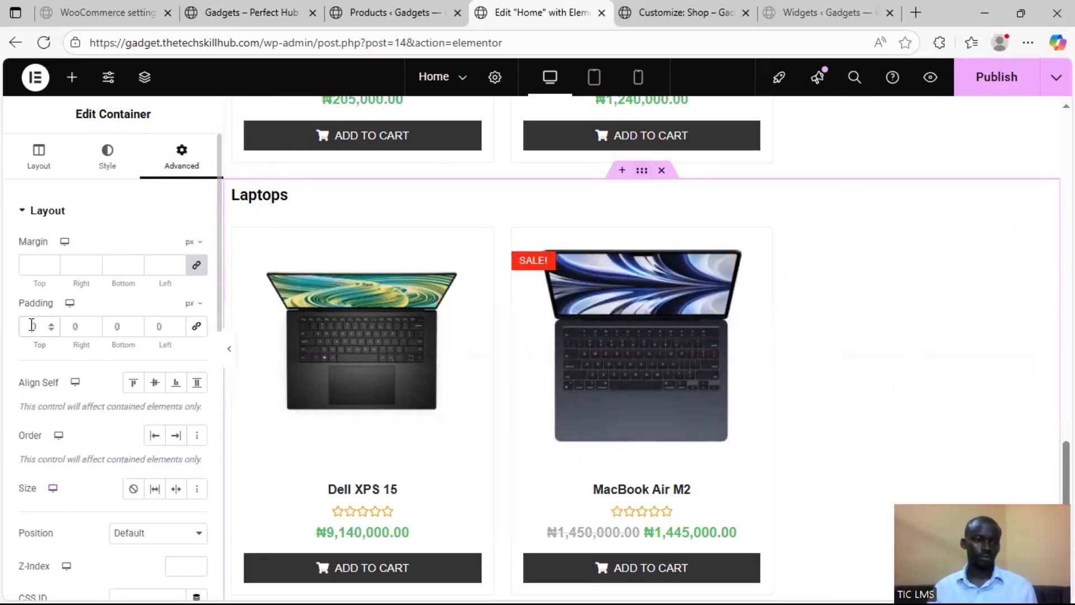
{"action": "type", "text": "100"}
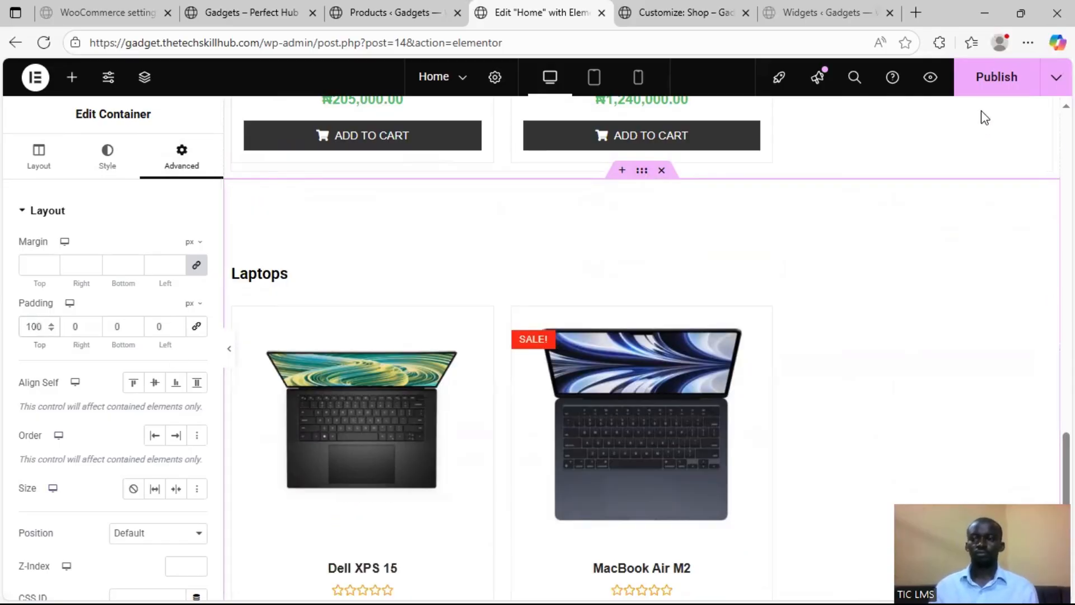
Publish the Home page with the updated section spacing and product count
{"action": "left_click", "coordinate": [991, 79]}
{"action": "scroll", "coordinate": [794, 228], "scroll_direction": "down", "scroll_amount": 6}
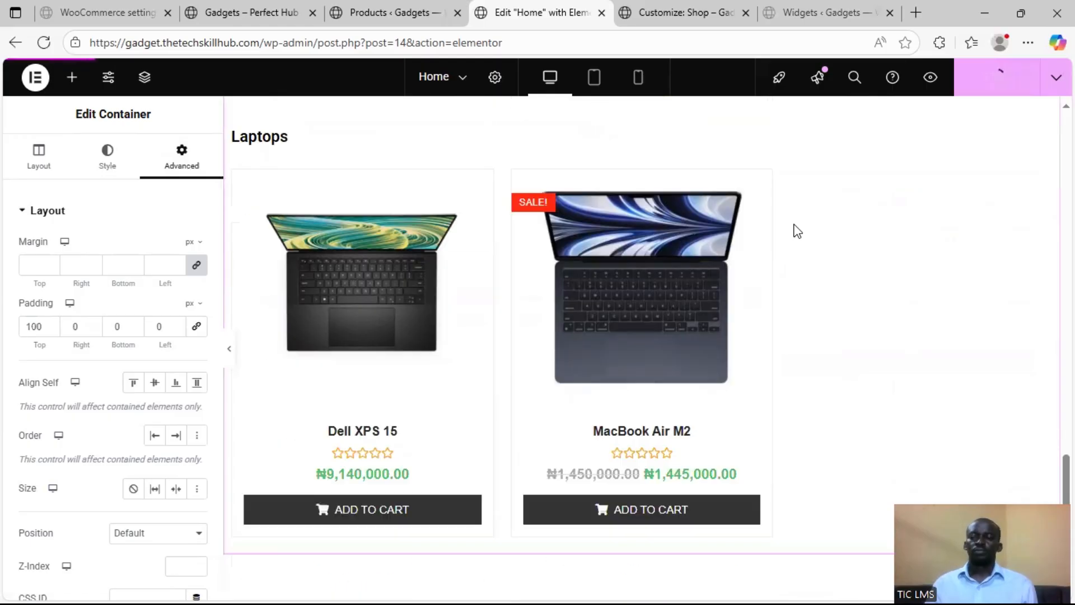
{"action": "scroll", "coordinate": [789, 235], "scroll_direction": "up", "scroll_amount": 5}
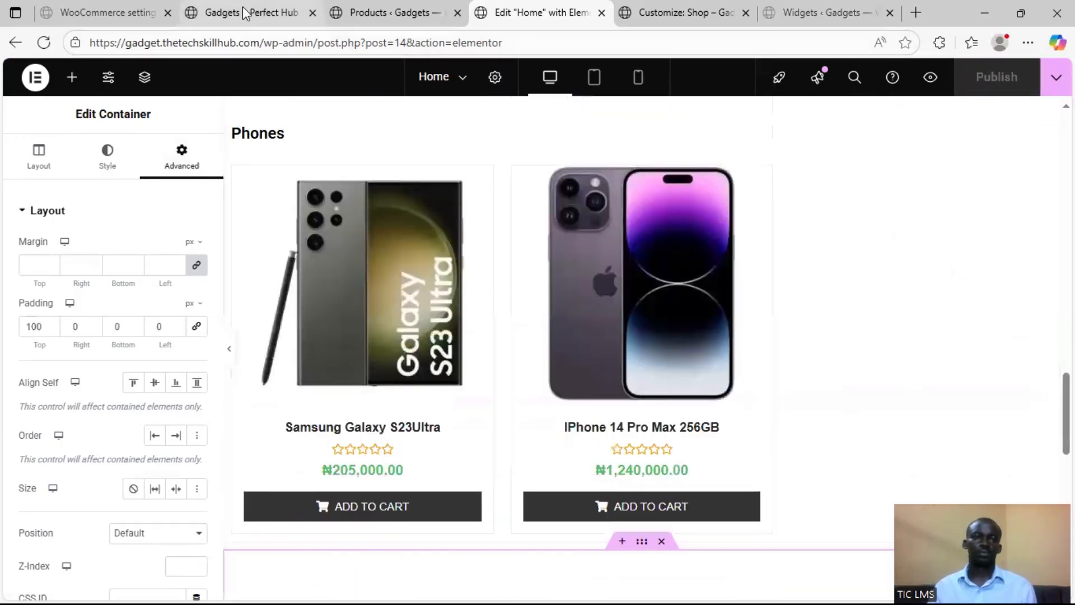
Reload the live home page and examine the hero, Featured Products, New Arrivals, Phones and Laptops sections down to the footer
{"action": "left_click", "coordinate": [237, 8]}
{"action": "left_click", "coordinate": [44, 42]}
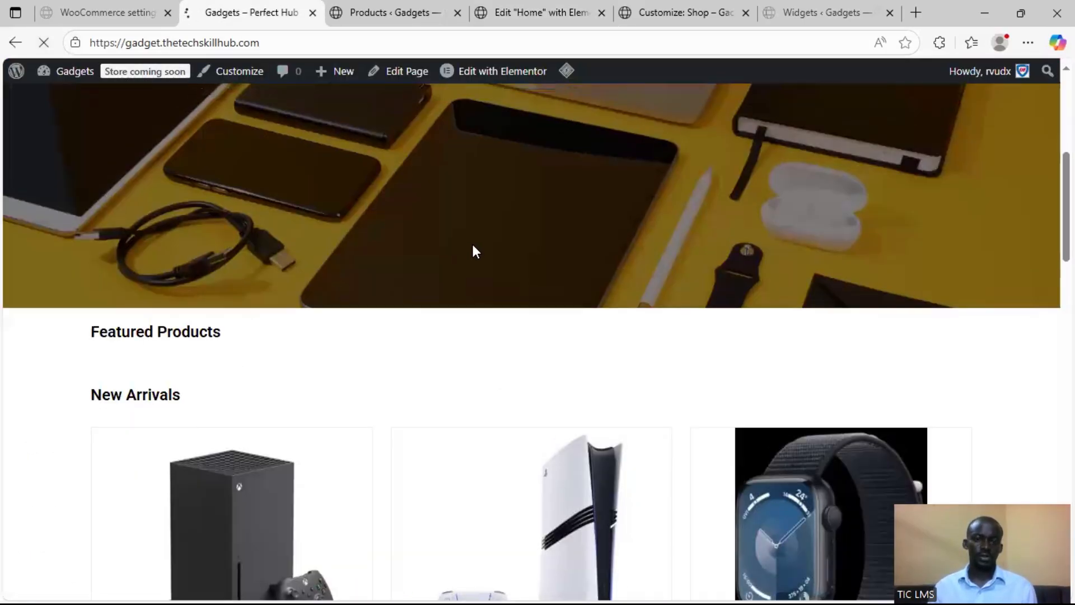
{"action": "scroll", "coordinate": [473, 245], "scroll_direction": "down", "scroll_amount": 7}
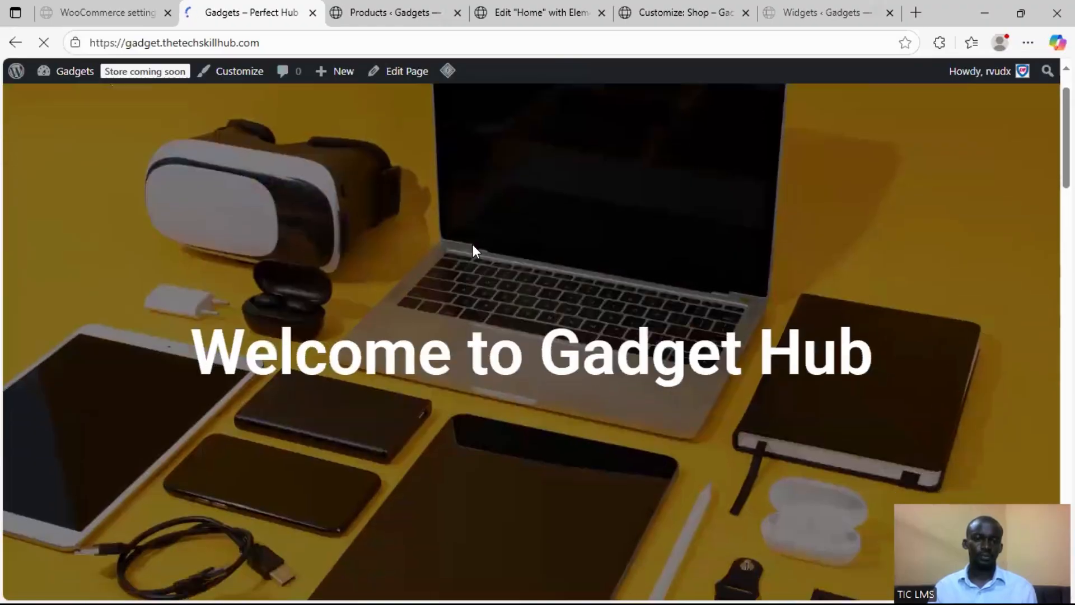
{"action": "scroll", "coordinate": [473, 246], "scroll_direction": "down", "scroll_amount": 8}
{"action": "scroll", "coordinate": [459, 271], "scroll_direction": "down", "scroll_amount": 3}
{"action": "scroll", "coordinate": [564, 283], "scroll_direction": "down", "scroll_amount": 6}
{"action": "scroll", "coordinate": [569, 304], "scroll_direction": "down", "scroll_amount": 10}
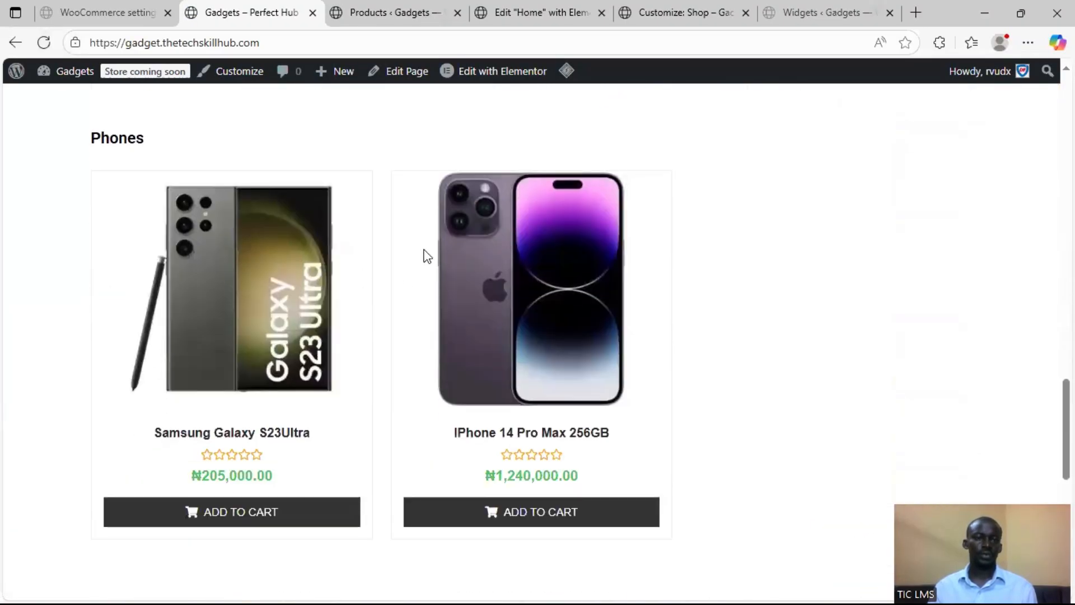
{"action": "scroll", "coordinate": [365, 264], "scroll_direction": "down", "scroll_amount": 8}
{"action": "scroll", "coordinate": [576, 286], "scroll_direction": "down", "scroll_amount": 2}
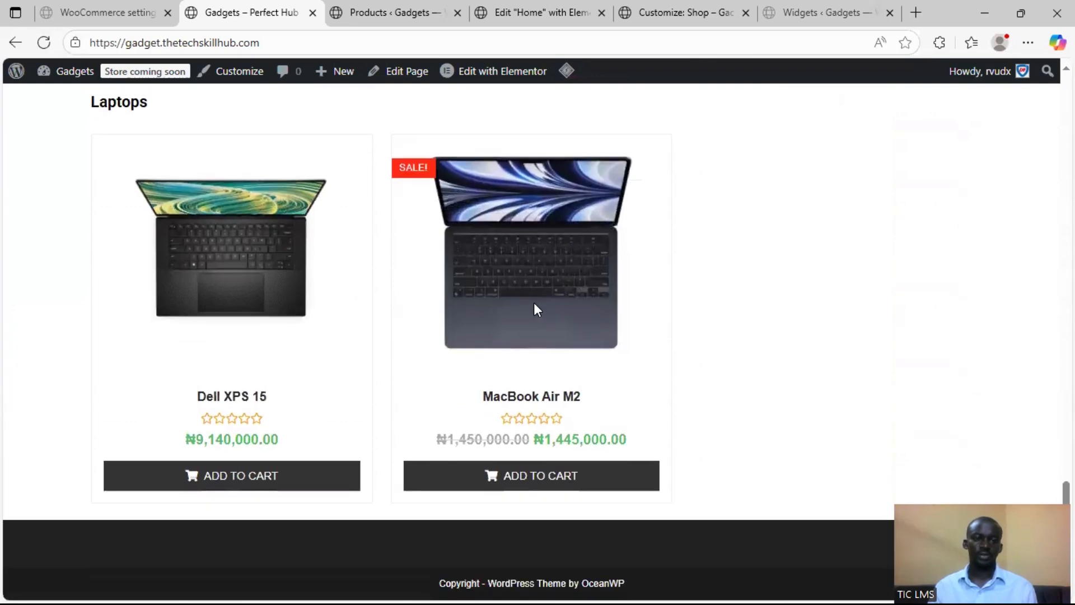
{"action": "scroll", "coordinate": [483, 375], "scroll_direction": "up", "scroll_amount": 20}
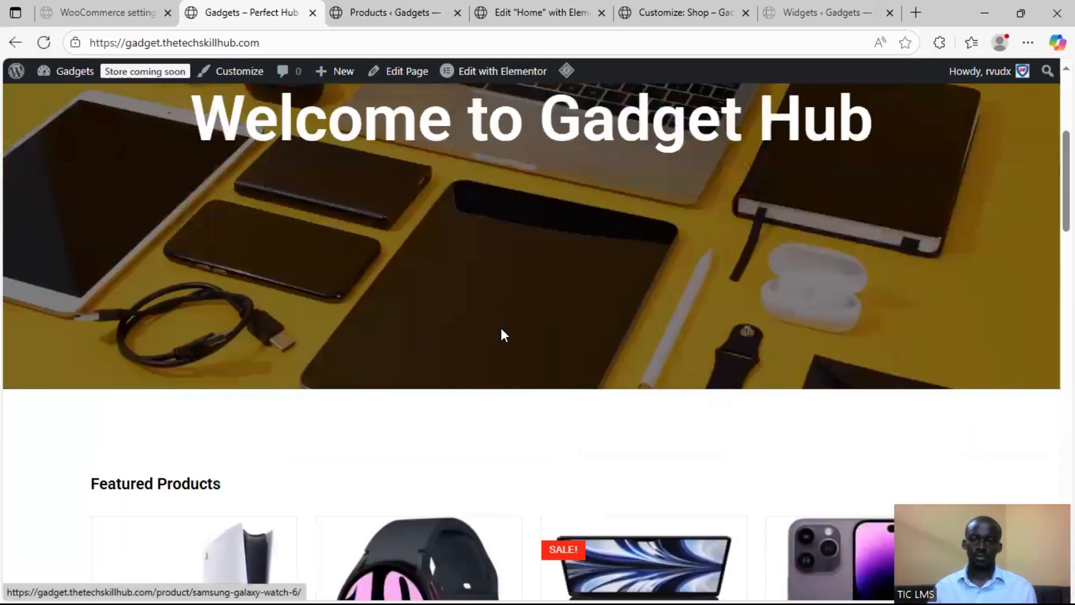
{"action": "scroll", "coordinate": [507, 333], "scroll_direction": "up", "scroll_amount": 5}
{"action": "scroll", "coordinate": [587, 312], "scroll_direction": "down", "scroll_amount": 4}
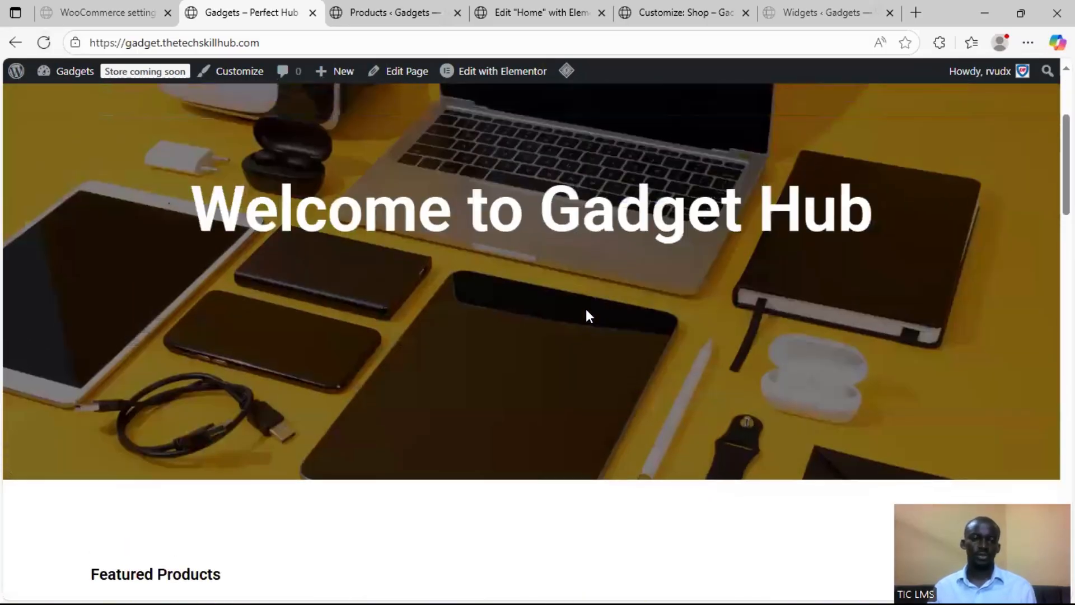
{"action": "scroll", "coordinate": [587, 313], "scroll_direction": "up", "scroll_amount": 4}
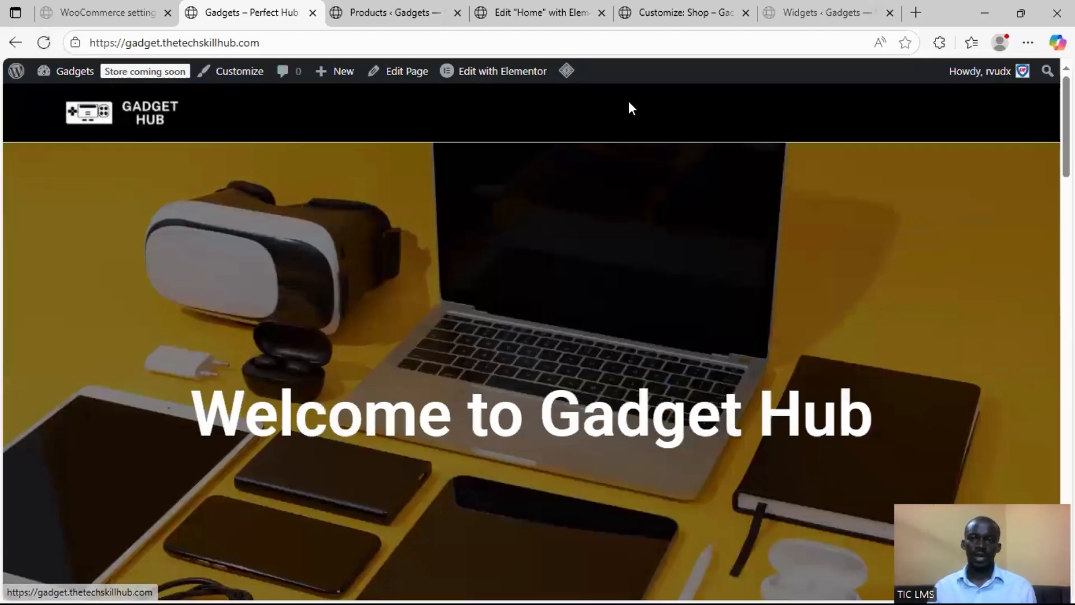
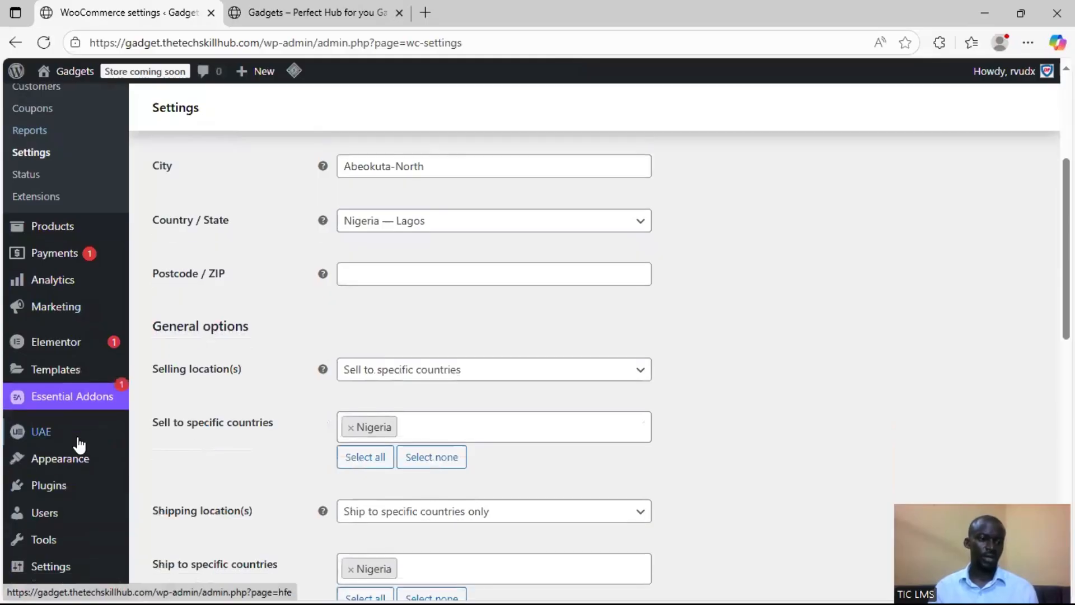
Create a new UAE Header & Footer template titled "Header"
{"action": "scroll", "coordinate": [82, 444], "scroll_direction": "down", "scroll_amount": 3}
{"action": "mouse_move", "coordinate": [91, 384]}
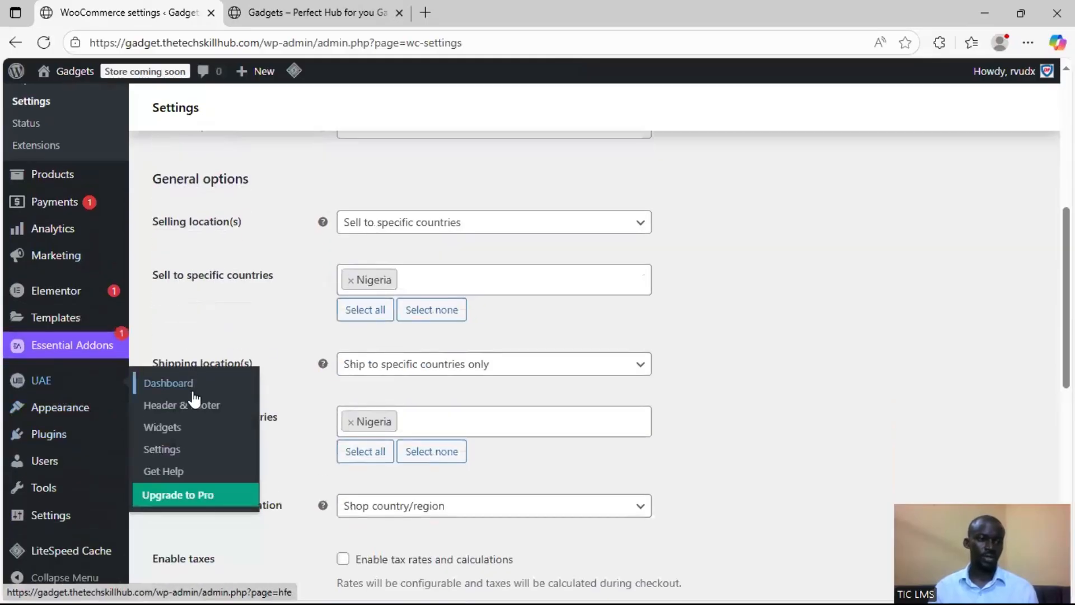
{"action": "left_click", "coordinate": [187, 406]}
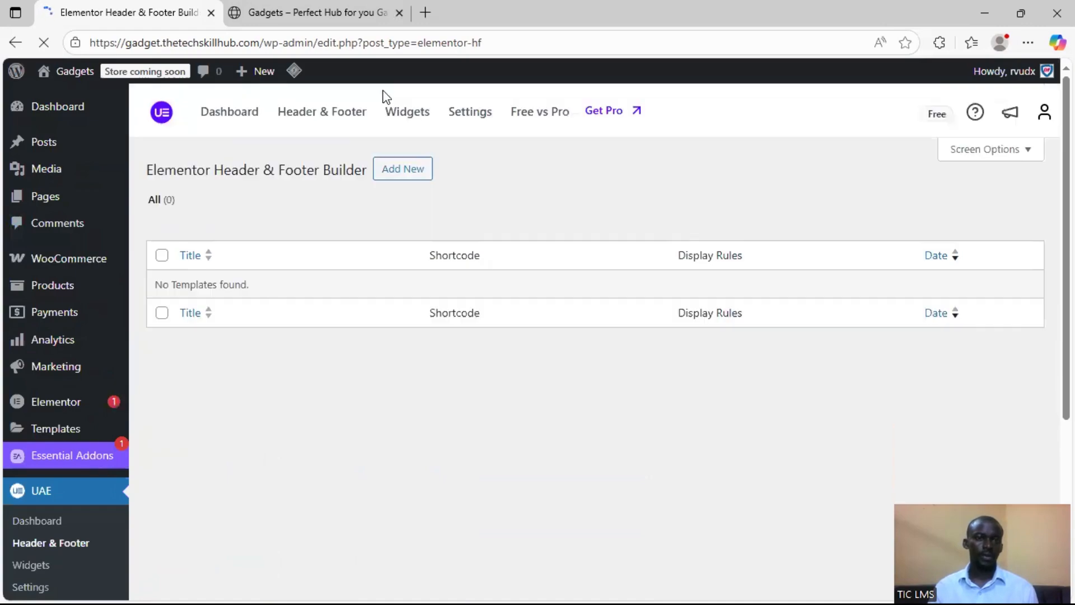
{"action": "left_click", "coordinate": [404, 175]}
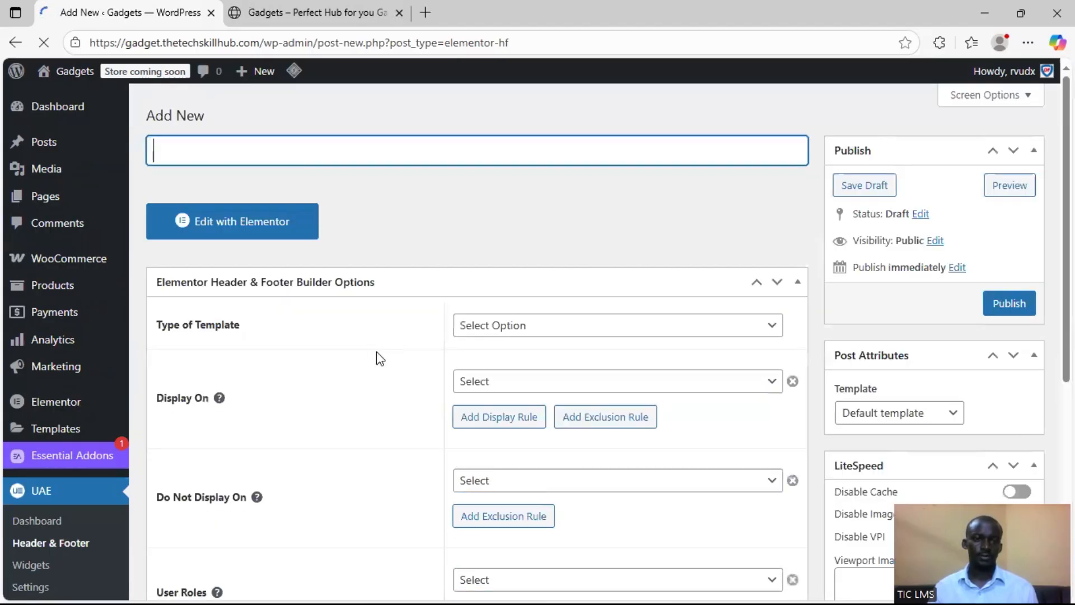
{"action": "type", "text": "Head"}
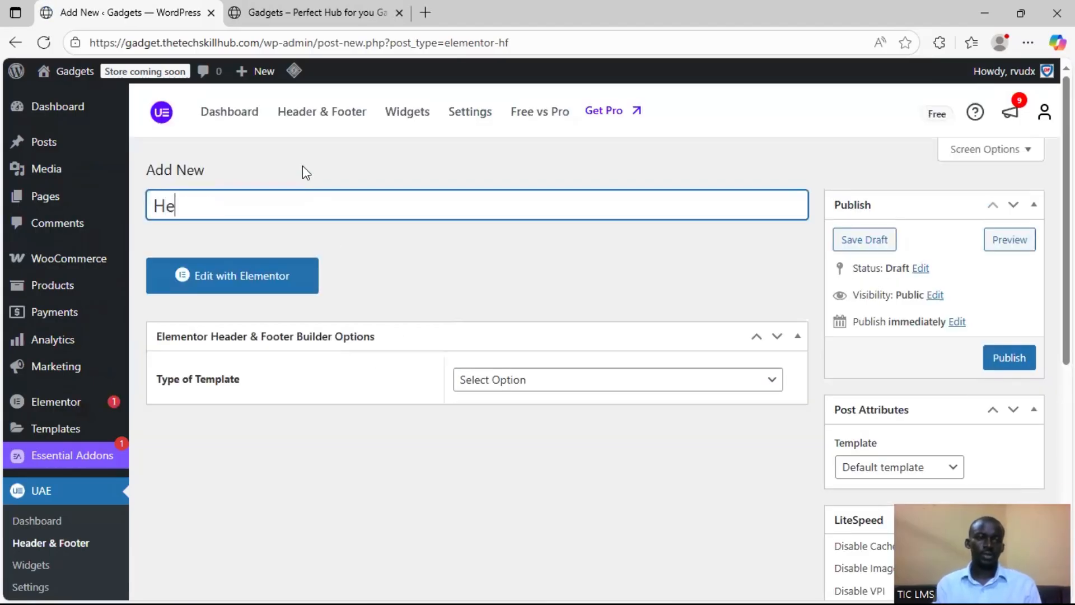
{"action": "type", "text": "er"}
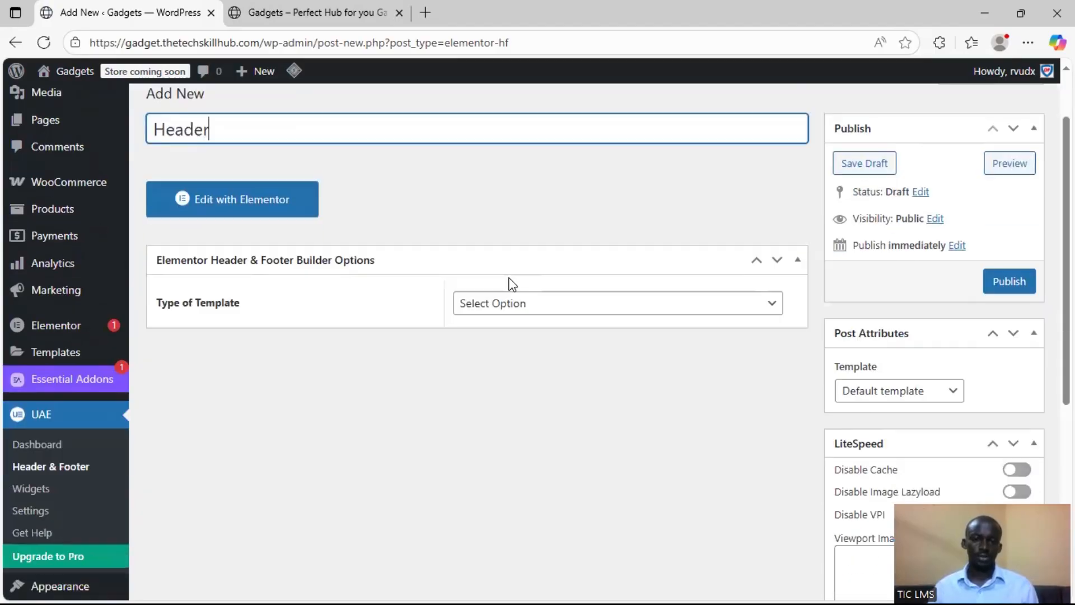
Set the template type to Header and display it on the Entire Website
{"action": "scroll", "coordinate": [561, 279], "scroll_direction": "down", "scroll_amount": 1}
{"action": "left_click", "coordinate": [560, 301]}
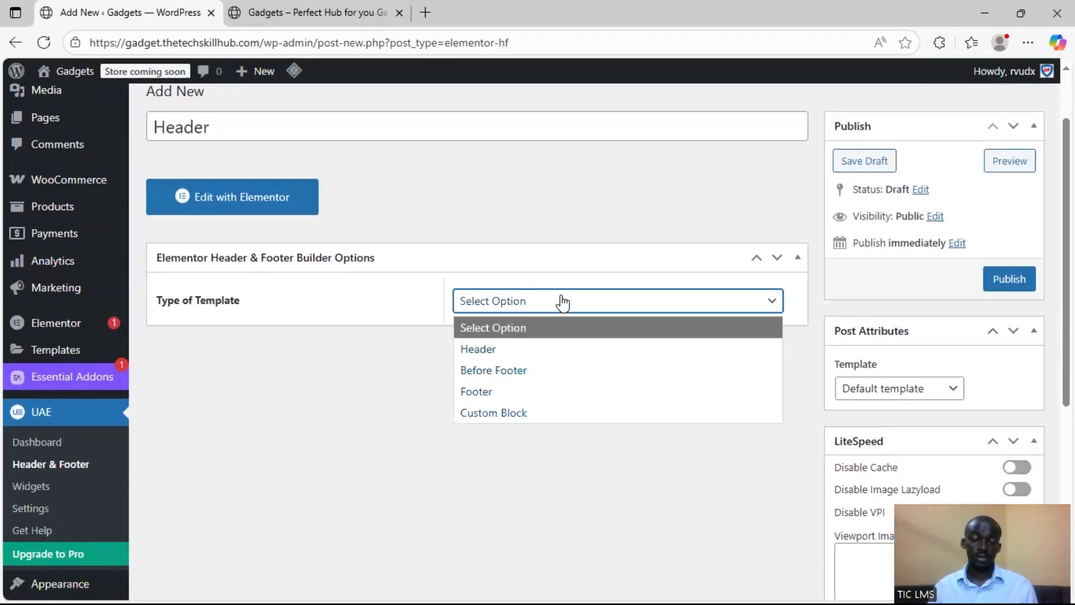
{"action": "left_click", "coordinate": [561, 353]}
{"action": "scroll", "coordinate": [675, 336], "scroll_direction": "down", "scroll_amount": 1}
{"action": "left_click", "coordinate": [686, 285]}
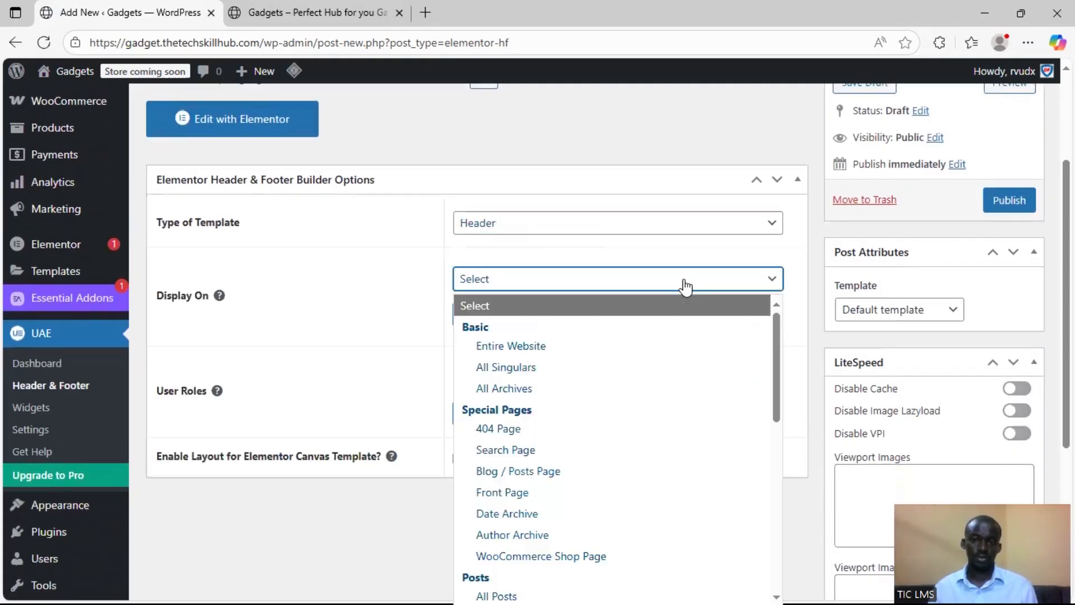
{"action": "left_click", "coordinate": [635, 346]}
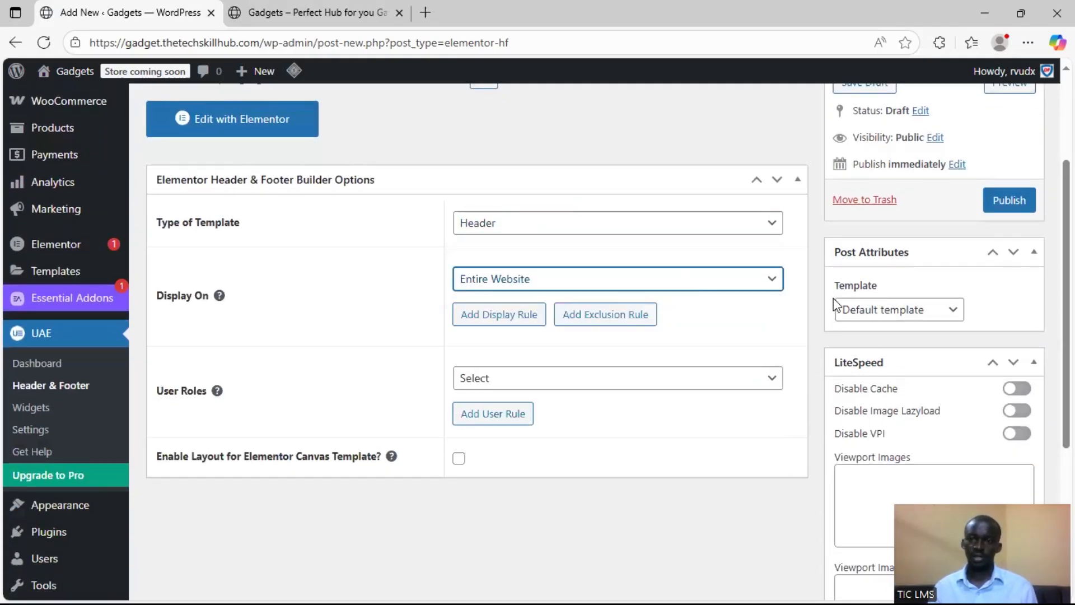
{"action": "left_click", "coordinate": [817, 307]}
{"action": "scroll", "coordinate": [817, 307], "scroll_direction": "down", "scroll_amount": 1}
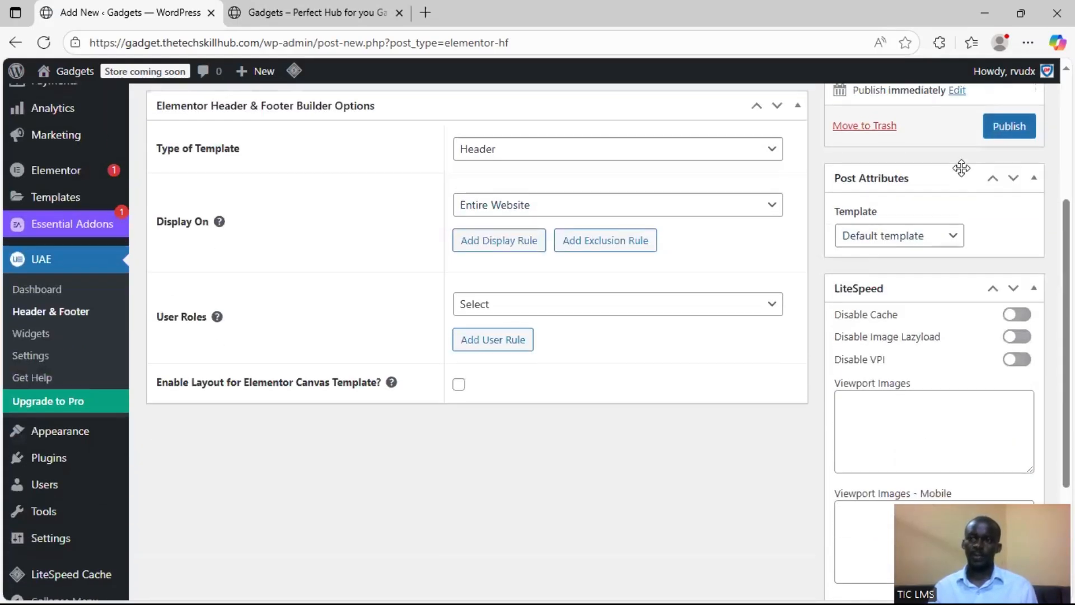
Save the Header template as a draft and open it for editing with Elementor
{"action": "scroll", "coordinate": [1017, 224], "scroll_direction": "up", "scroll_amount": 3}
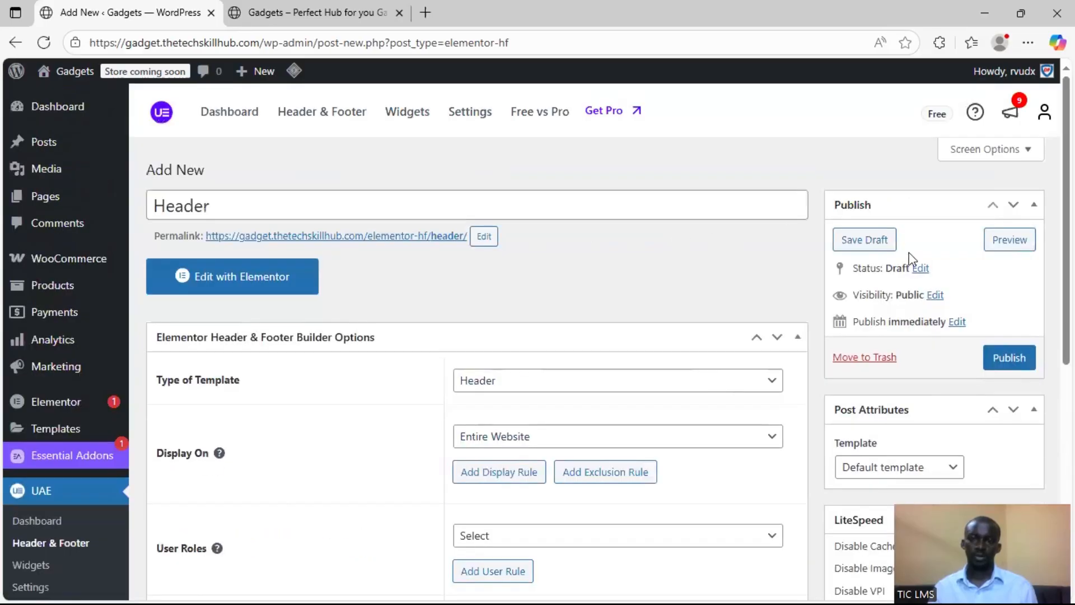
{"action": "left_click", "coordinate": [881, 240]}
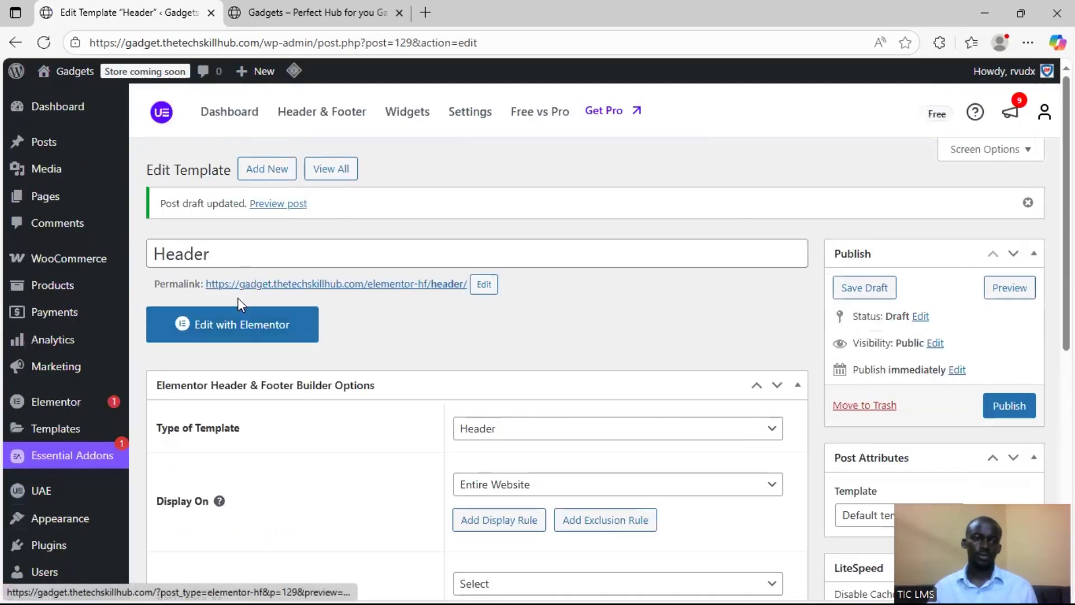
{"action": "right_click", "coordinate": [234, 352]}
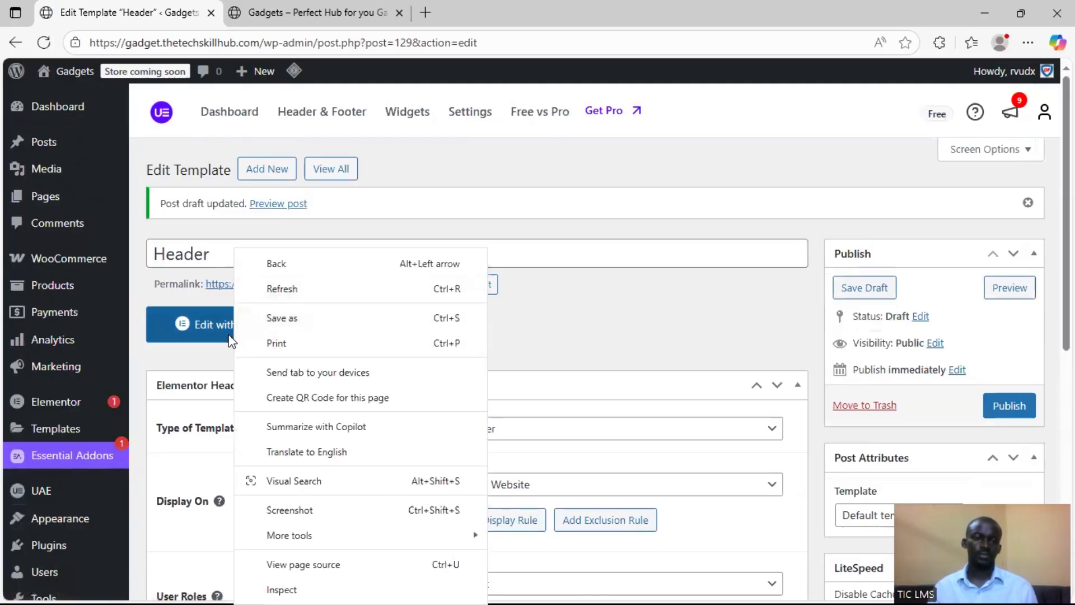
{"action": "left_click", "coordinate": [235, 333]}
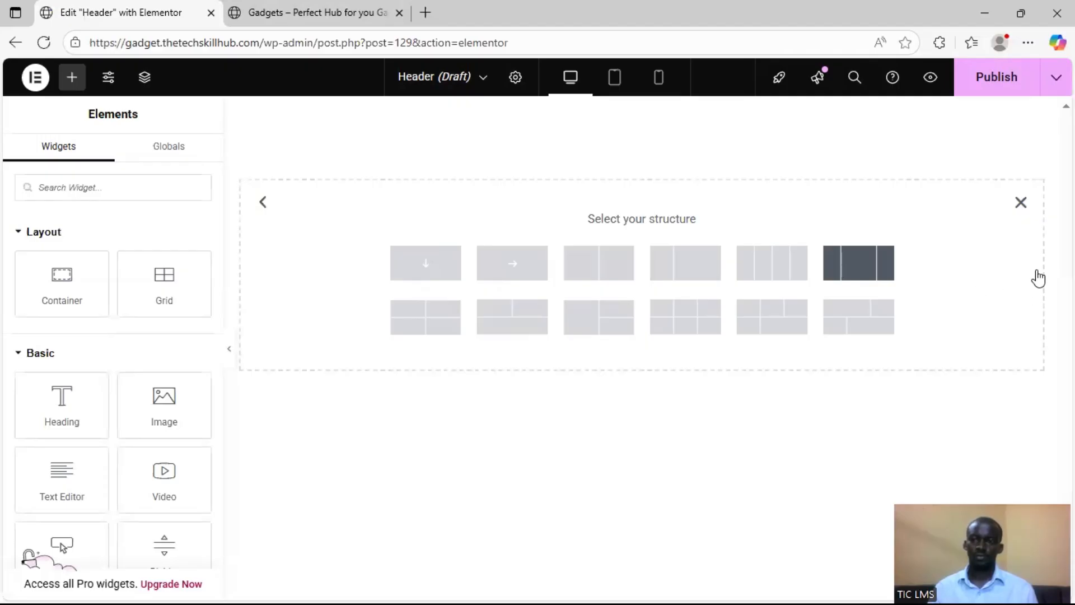
Add a three-column container with a wide middle column and place the UAE Site Logo widget in the first column
{"action": "left_click", "coordinate": [858, 263]}
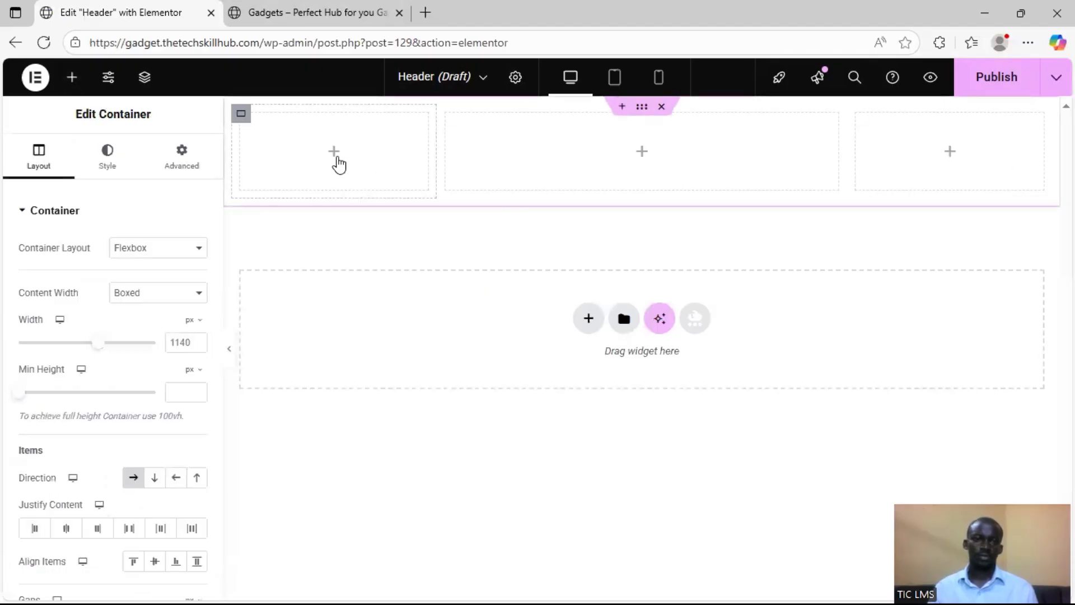
{"action": "left_click", "coordinate": [336, 159]}
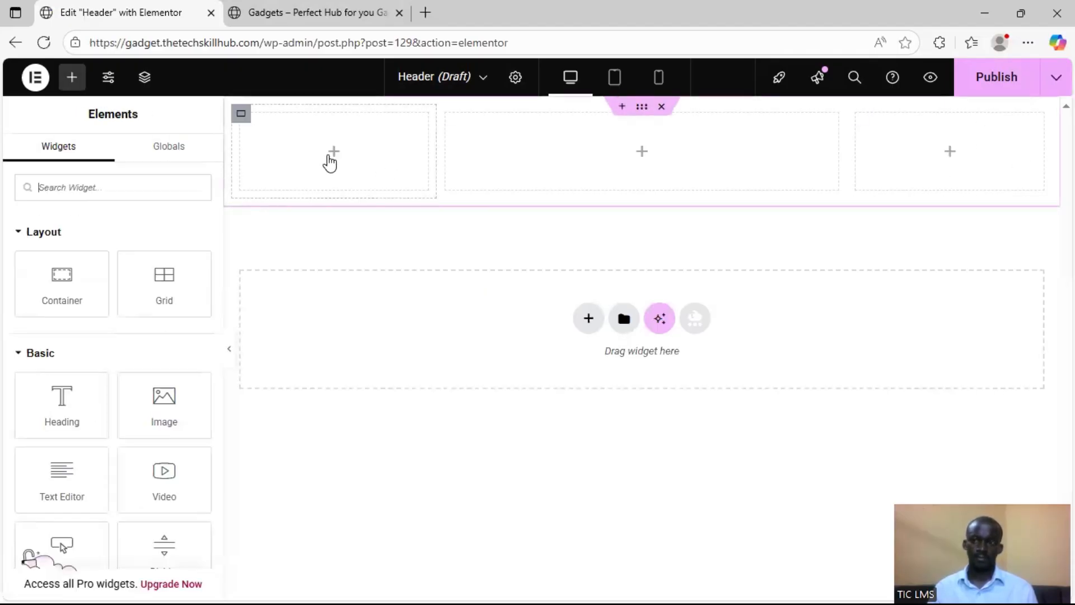
{"action": "left_click", "coordinate": [91, 187]}
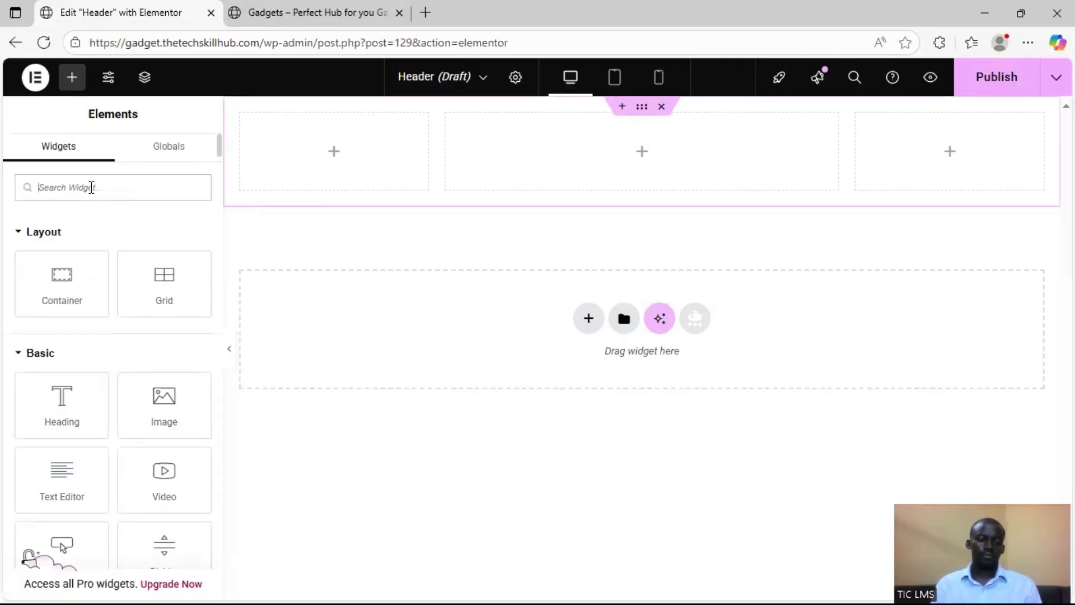
{"action": "type", "text": "logo"}
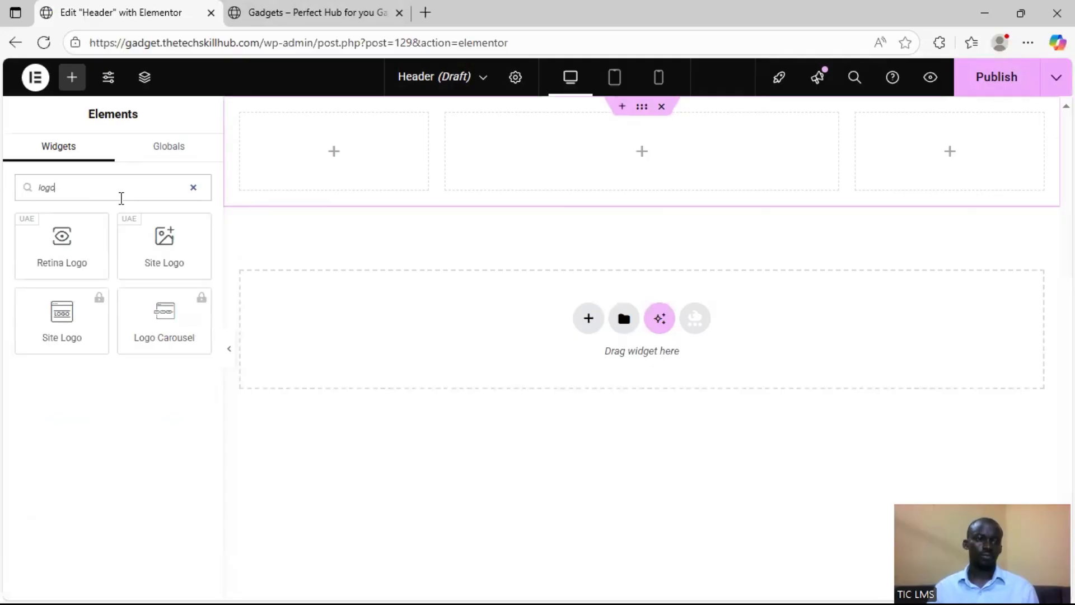
{"action": "left_click_drag", "start_coordinate": [170, 253], "coordinate": [283, 148]}
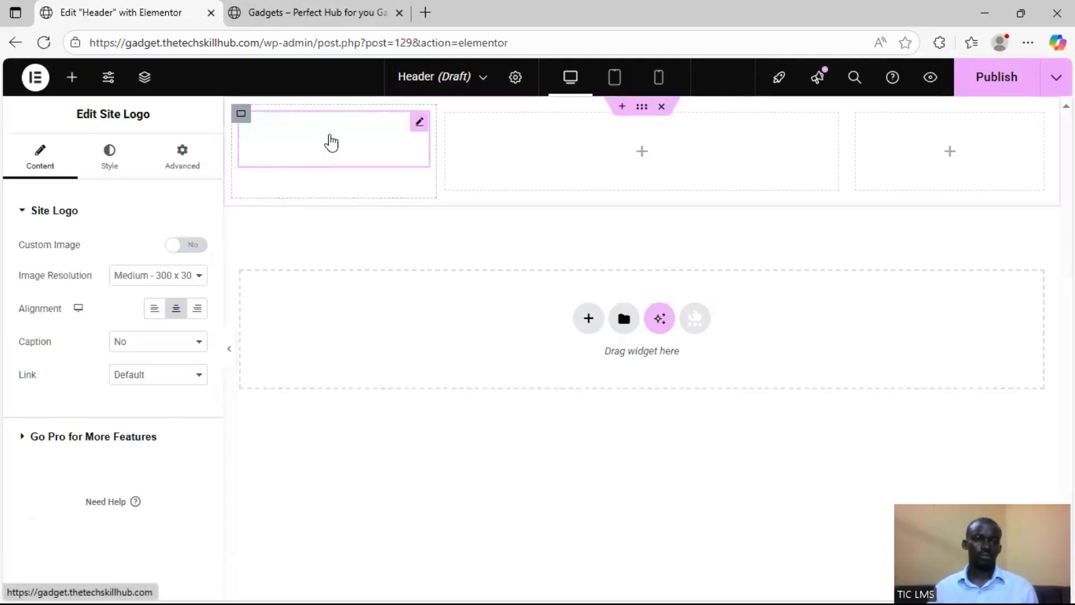
Set Justify Content to center for each of the three column containers
{"action": "left_click", "coordinate": [242, 115]}
{"action": "left_click", "coordinate": [67, 528]}
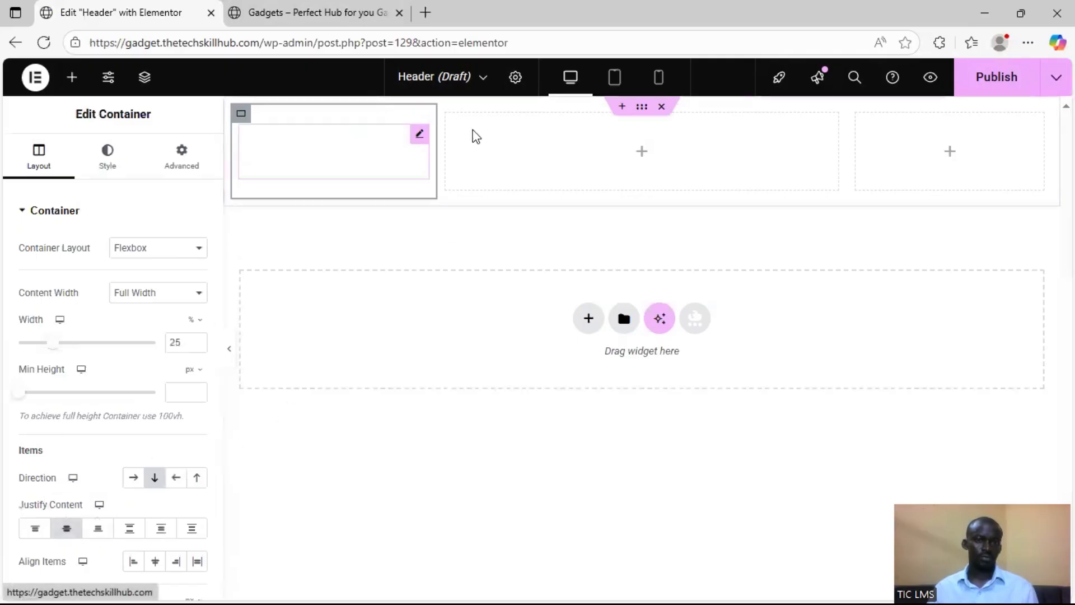
{"action": "left_click", "coordinate": [446, 114]}
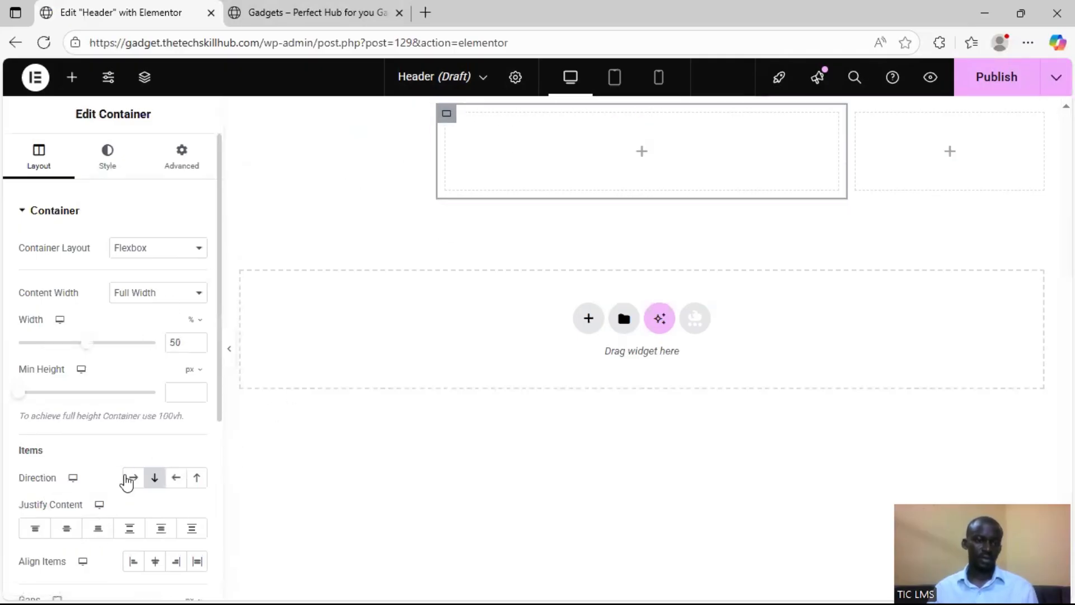
{"action": "left_click", "coordinate": [66, 529]}
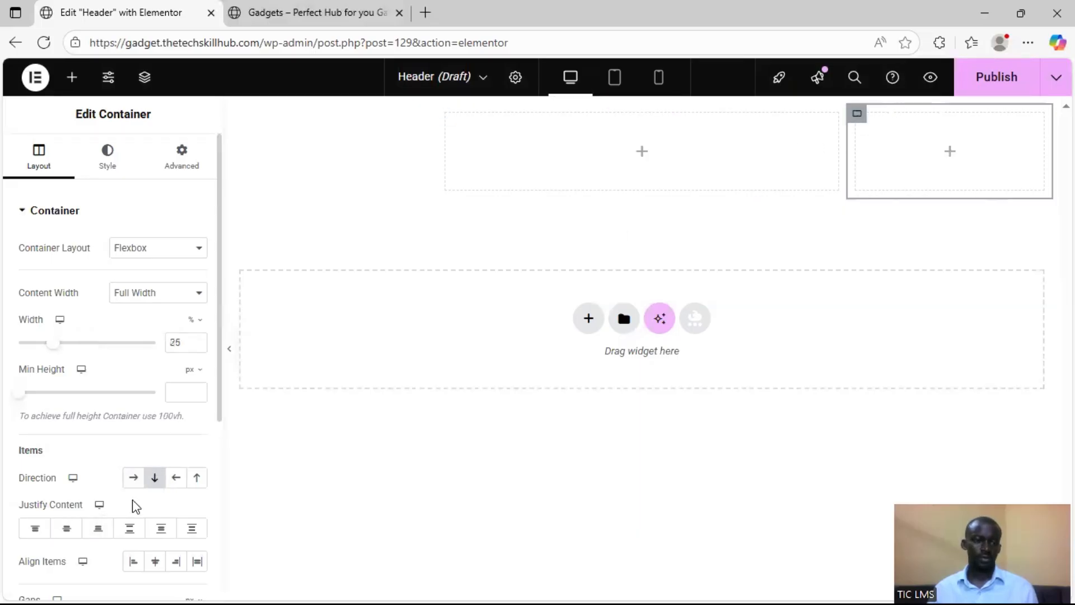
{"action": "left_click", "coordinate": [71, 531]}
Give the parent header container a classic background in black, #000000
{"action": "mouse_move", "coordinate": [673, 143]}
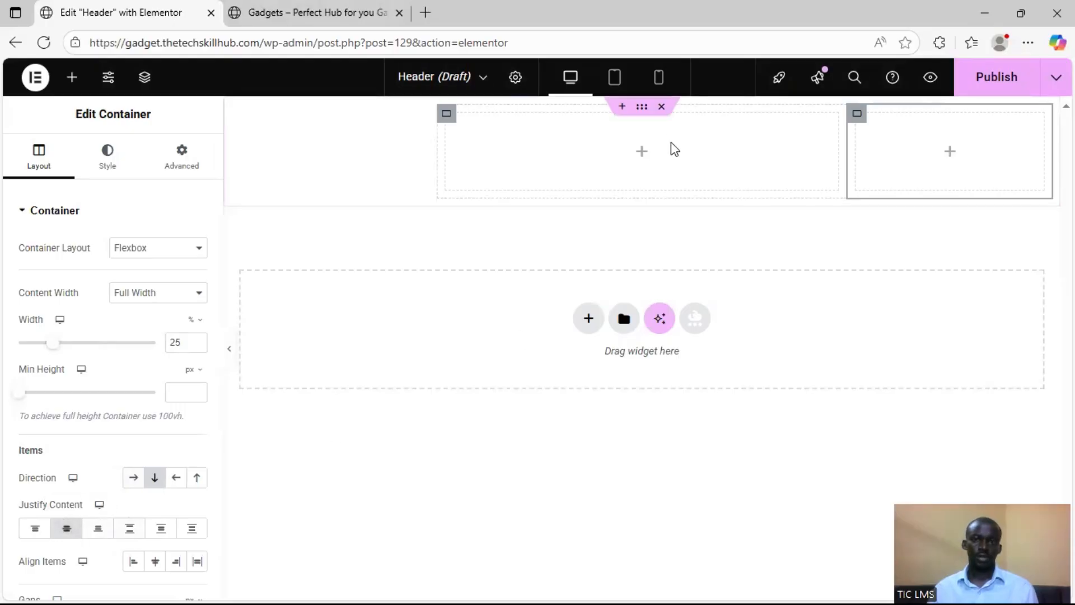
{"action": "left_click", "coordinate": [645, 116]}
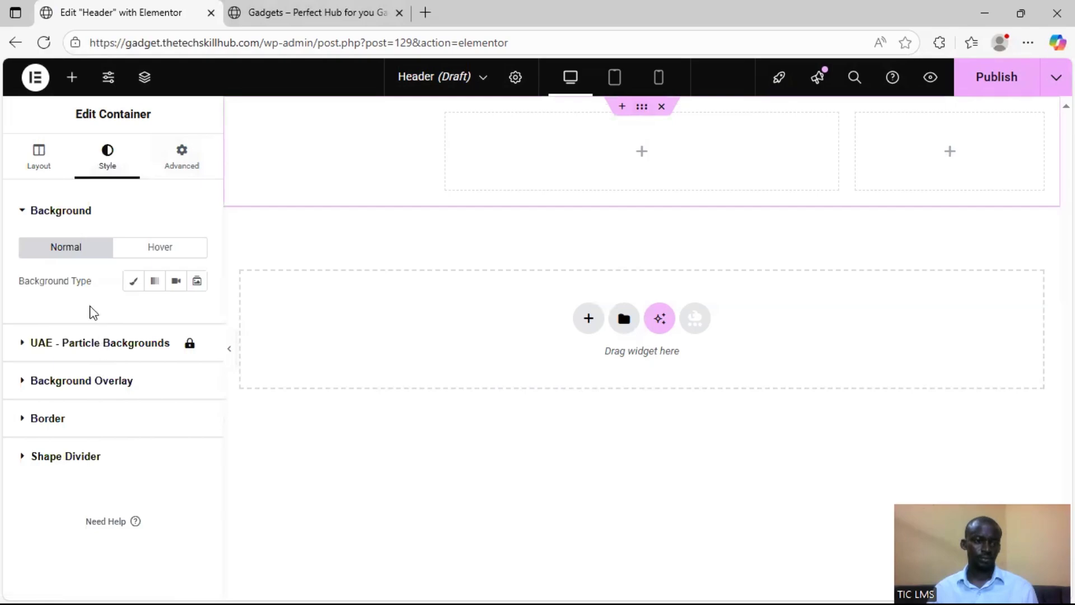
{"action": "left_click", "coordinate": [133, 281]}
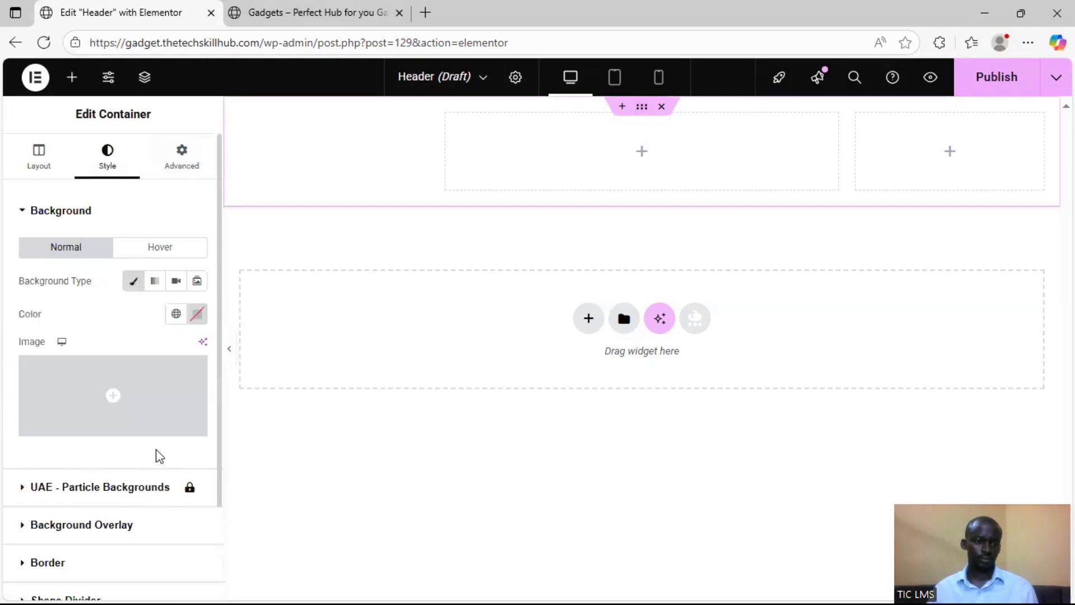
{"action": "left_click", "coordinate": [196, 314]}
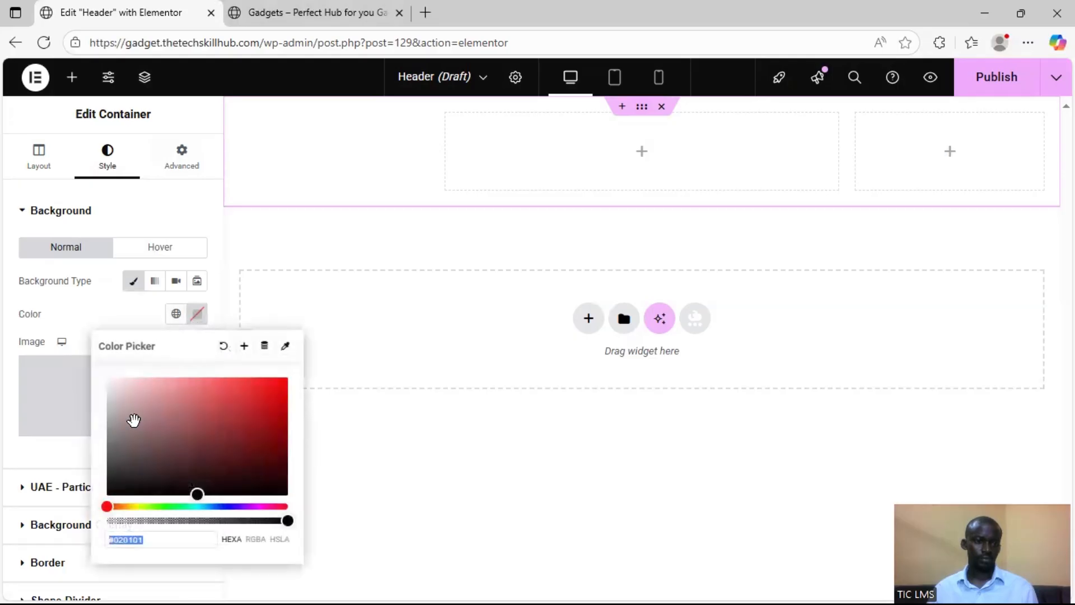
{"action": "left_click_drag", "start_coordinate": [130, 483], "coordinate": [96, 504]}
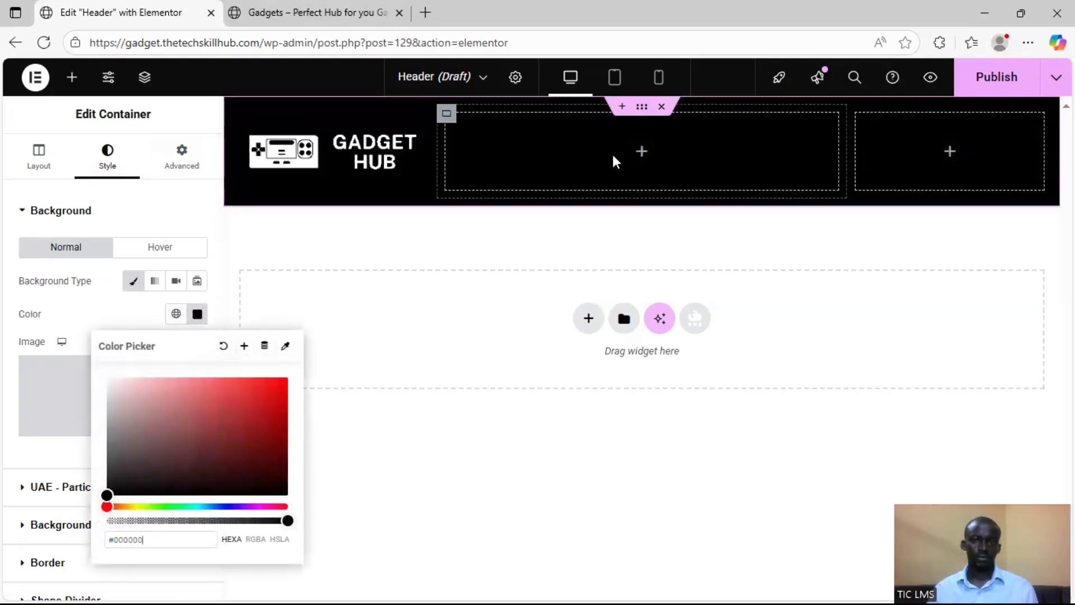
Find the UAE Navigation Menu widget and place it in the middle column of the header
{"action": "left_click", "coordinate": [643, 154]}
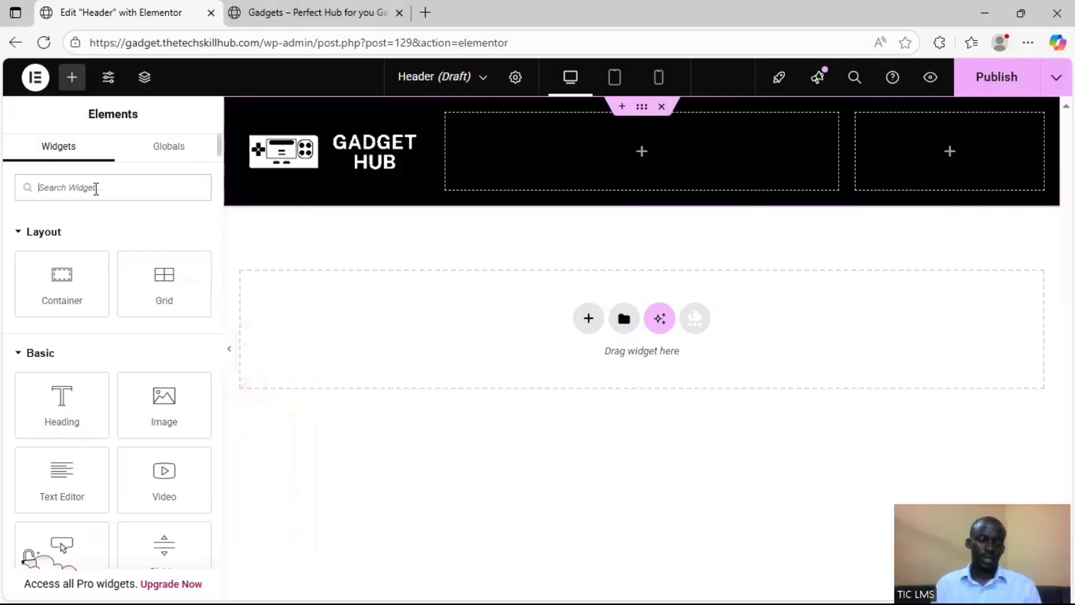
{"action": "type", "text": "menu"}
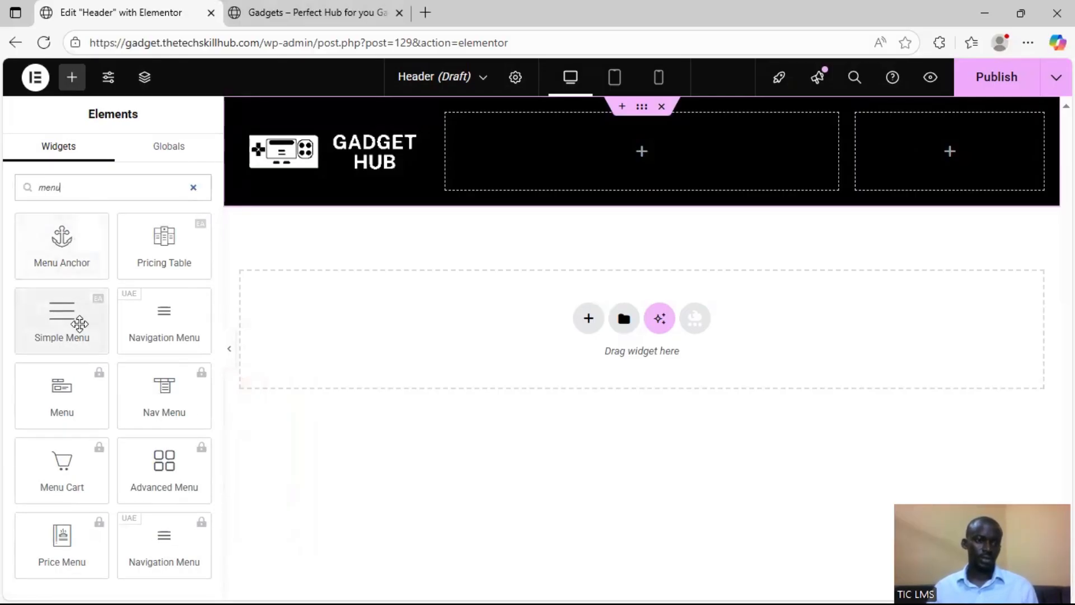
{"action": "left_click_drag", "start_coordinate": [164, 317], "coordinate": [603, 149]}
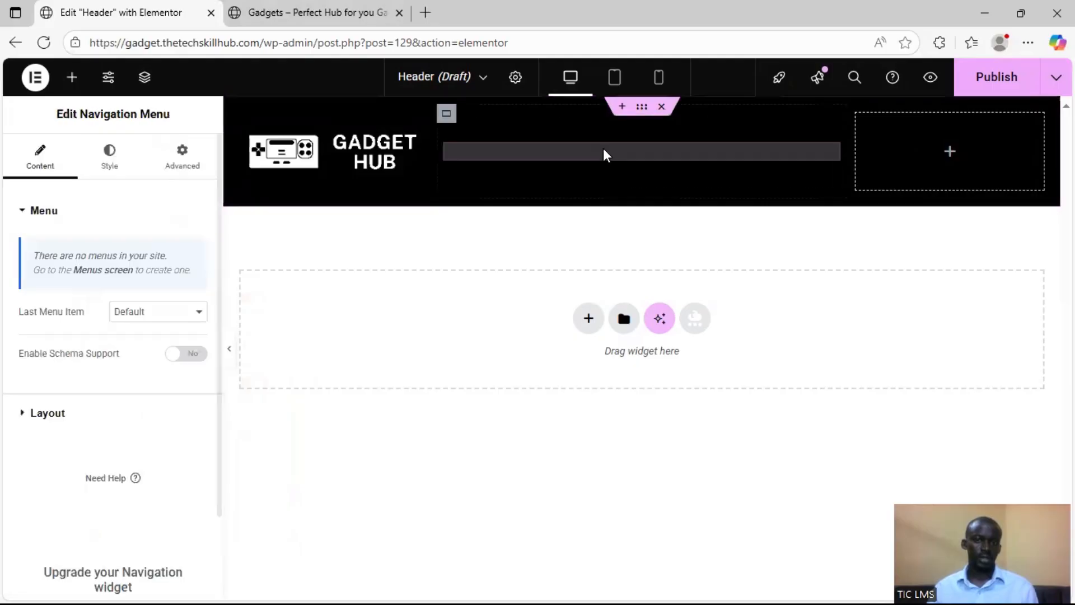
{"action": "left_click", "coordinate": [176, 312]}
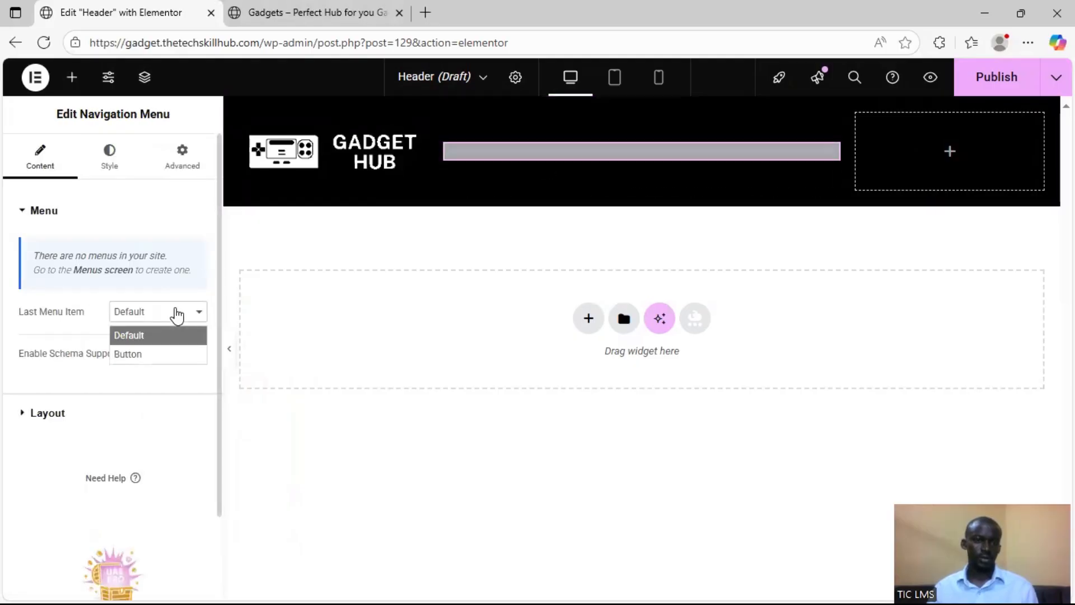
{"action": "left_click", "coordinate": [163, 355]}
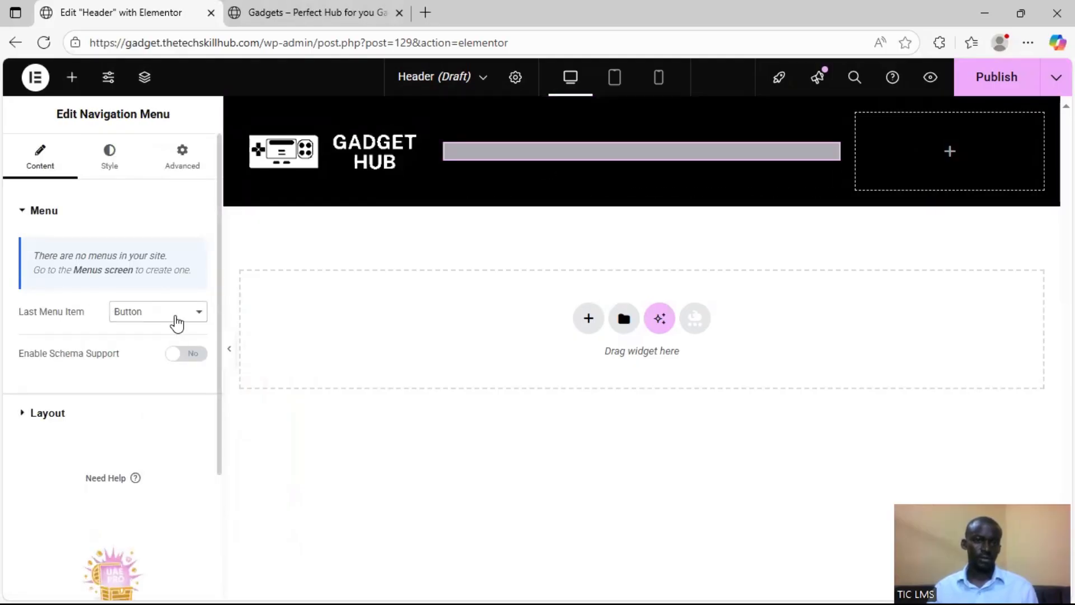
{"action": "left_click", "coordinate": [174, 318]}
{"action": "left_click", "coordinate": [172, 337]}
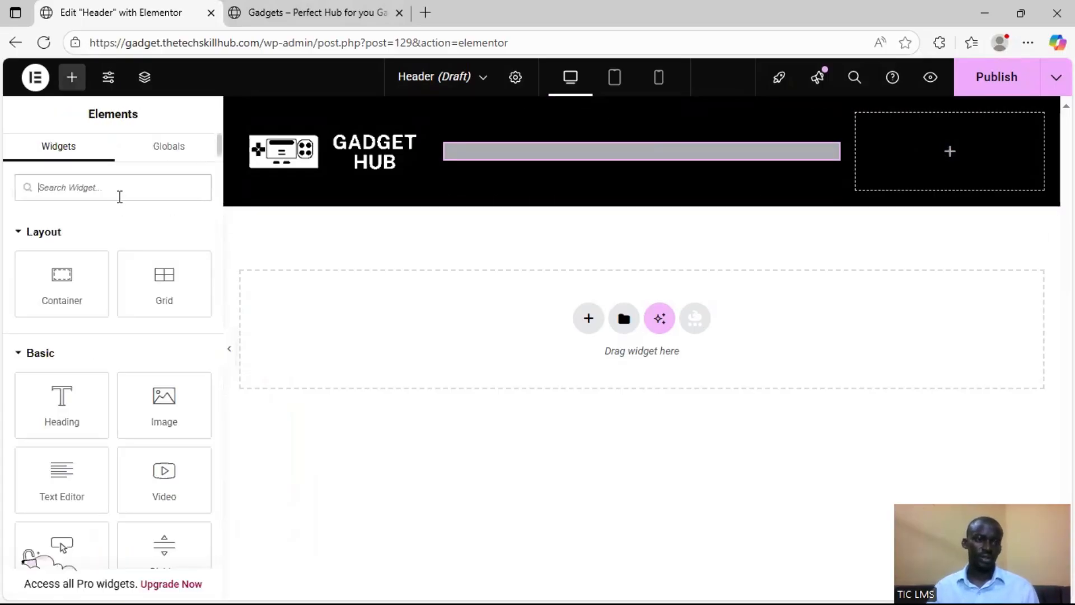
Place the Cart widget in the third column and set its type to Custom with the Bag Medium icon
{"action": "left_click_drag", "start_coordinate": [839, 197], "coordinate": [933, 173]}
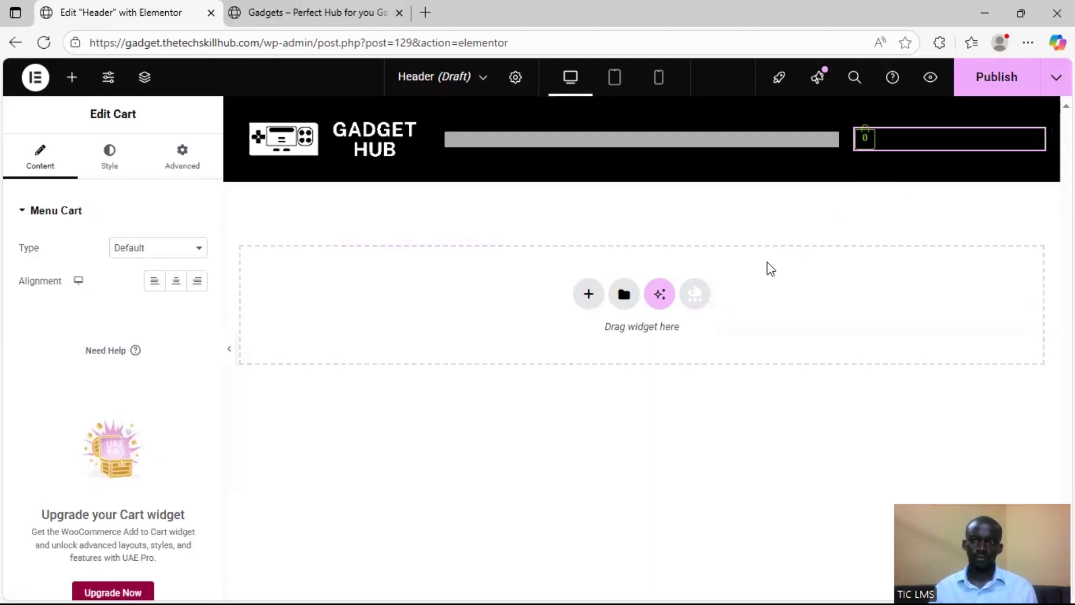
{"action": "left_click", "coordinate": [139, 253]}
{"action": "left_click", "coordinate": [139, 289]}
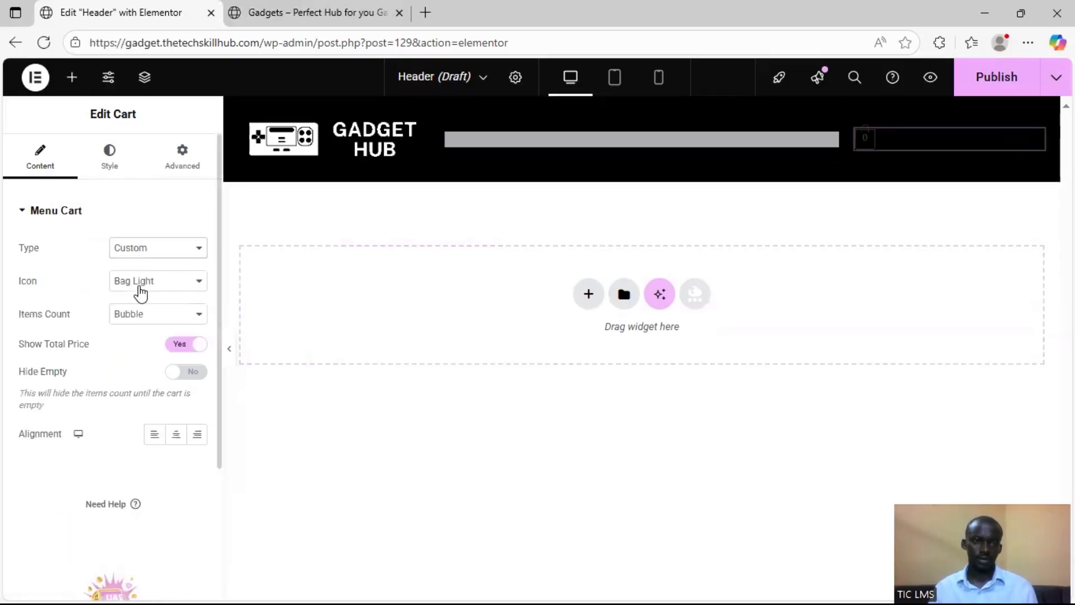
{"action": "left_click", "coordinate": [159, 286]}
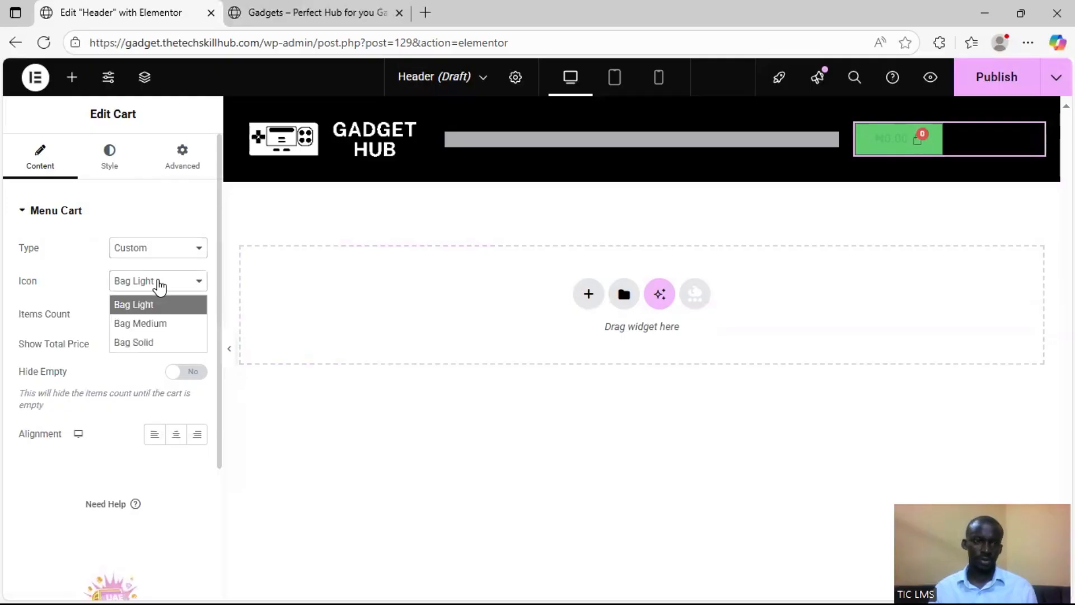
{"action": "left_click", "coordinate": [179, 325]}
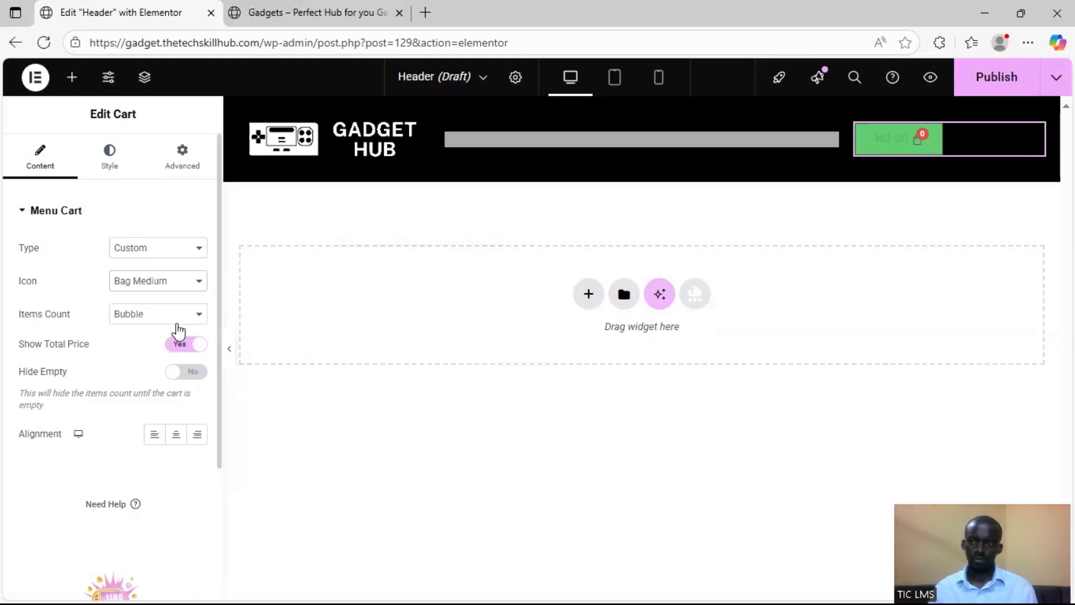
Change the Cart widget's type to Default and align it to the right of its column
{"action": "left_click", "coordinate": [110, 177]}
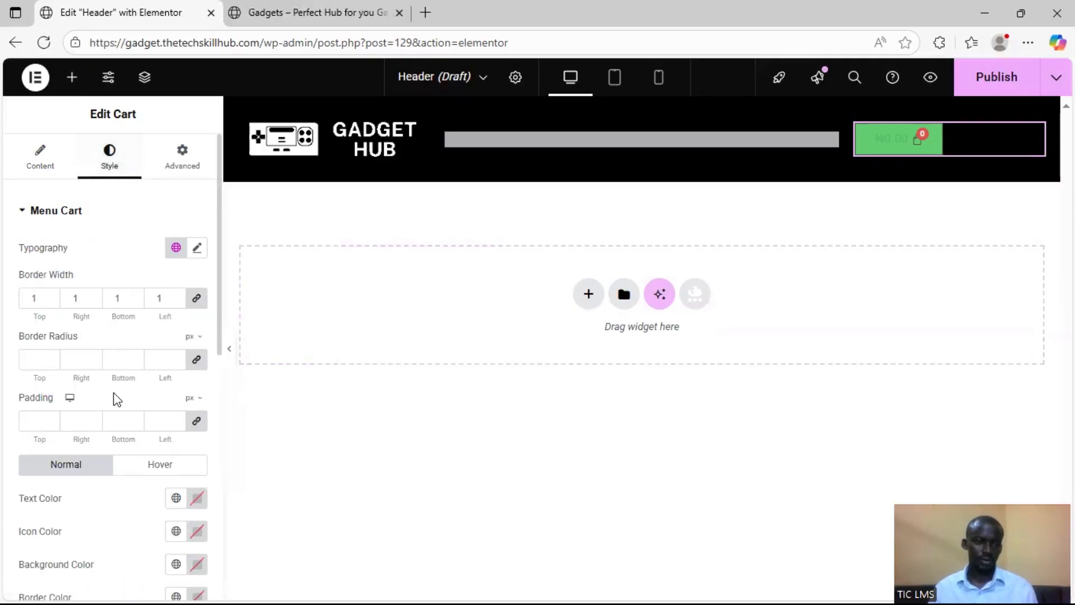
{"action": "left_click", "coordinate": [66, 168]}
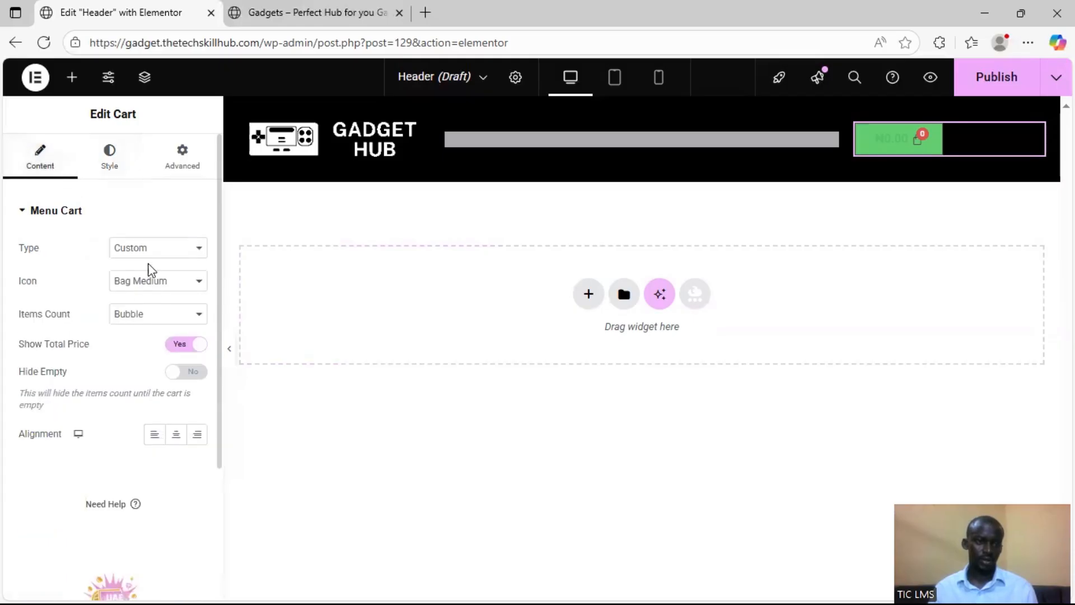
{"action": "left_click", "coordinate": [155, 253]}
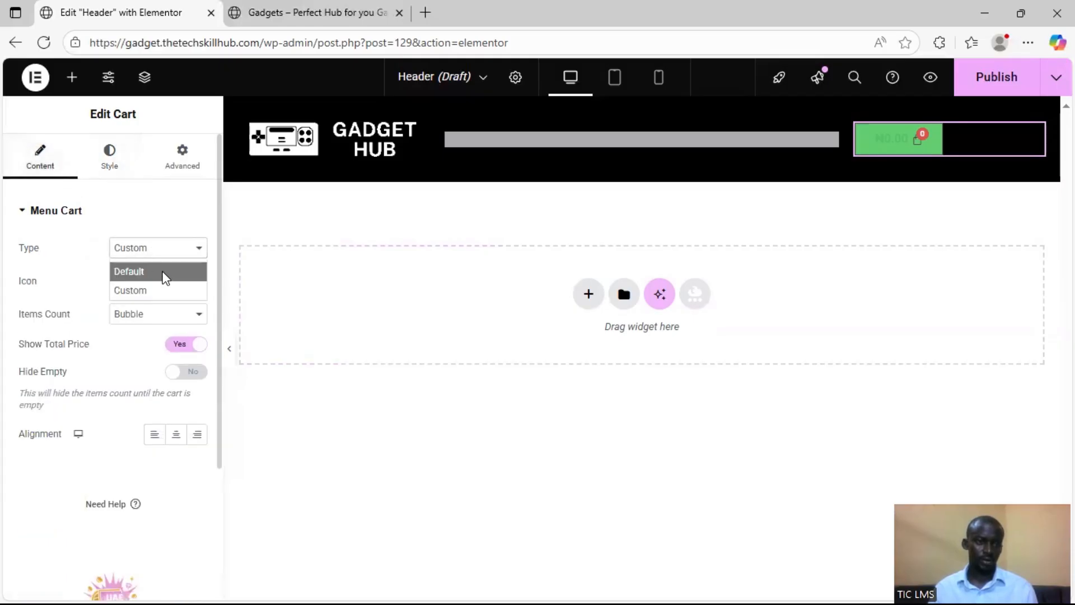
{"action": "left_click", "coordinate": [163, 272]}
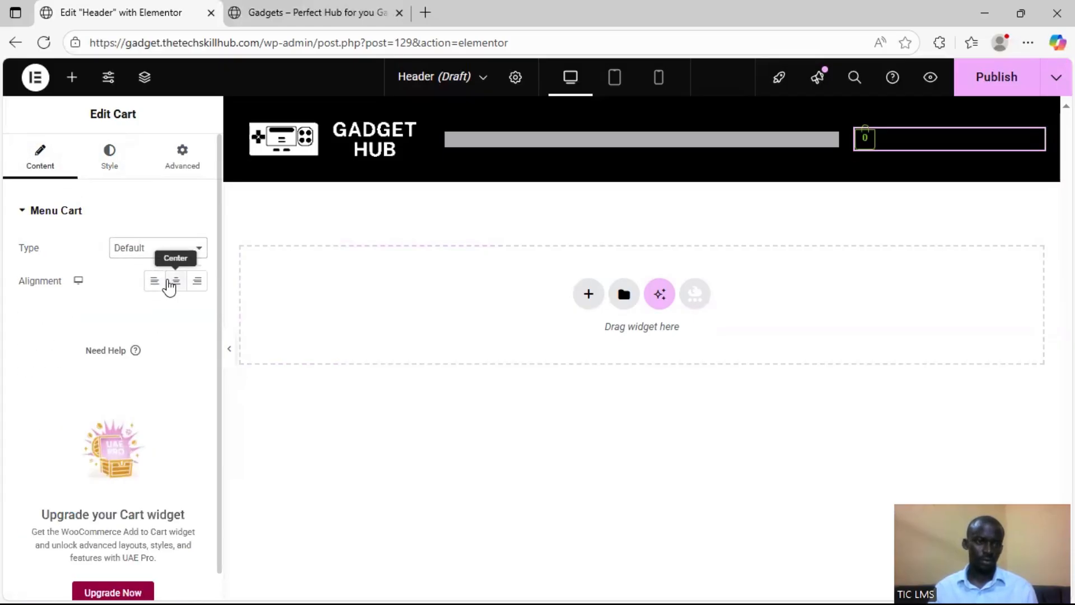
{"action": "left_click", "coordinate": [197, 283]}
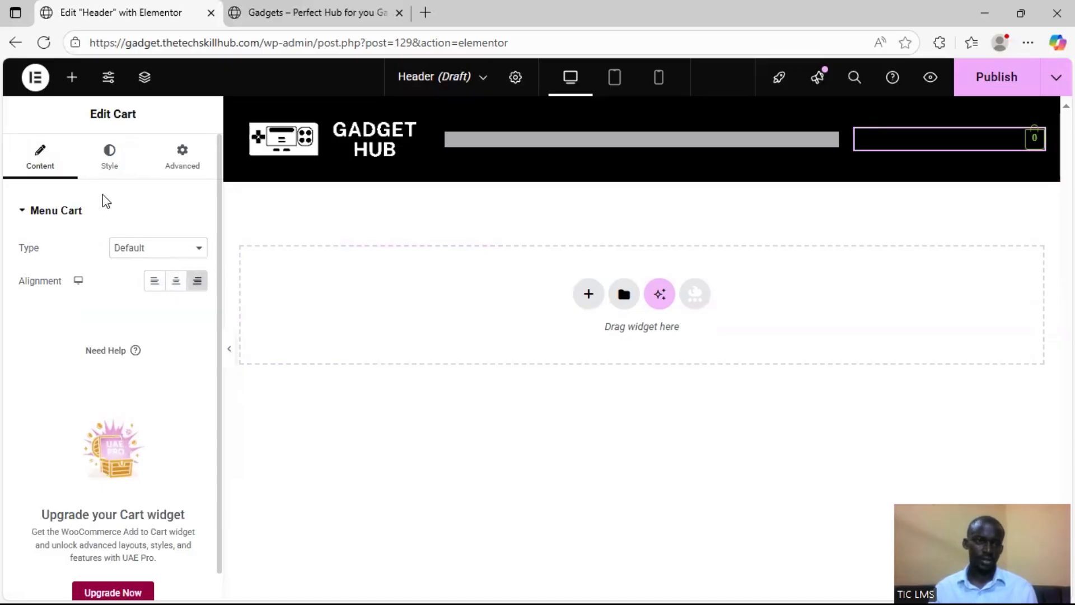
Set the Cart widget's normal text color to white, #FFFFFF
{"action": "left_click", "coordinate": [108, 171]}
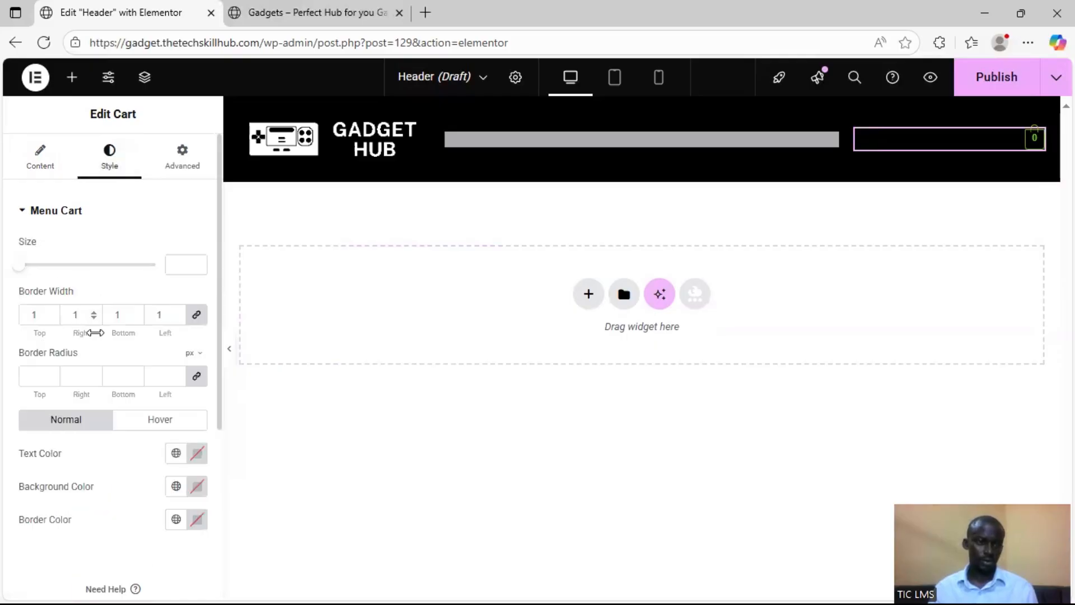
{"action": "scroll", "coordinate": [110, 399], "scroll_direction": "down", "scroll_amount": 4}
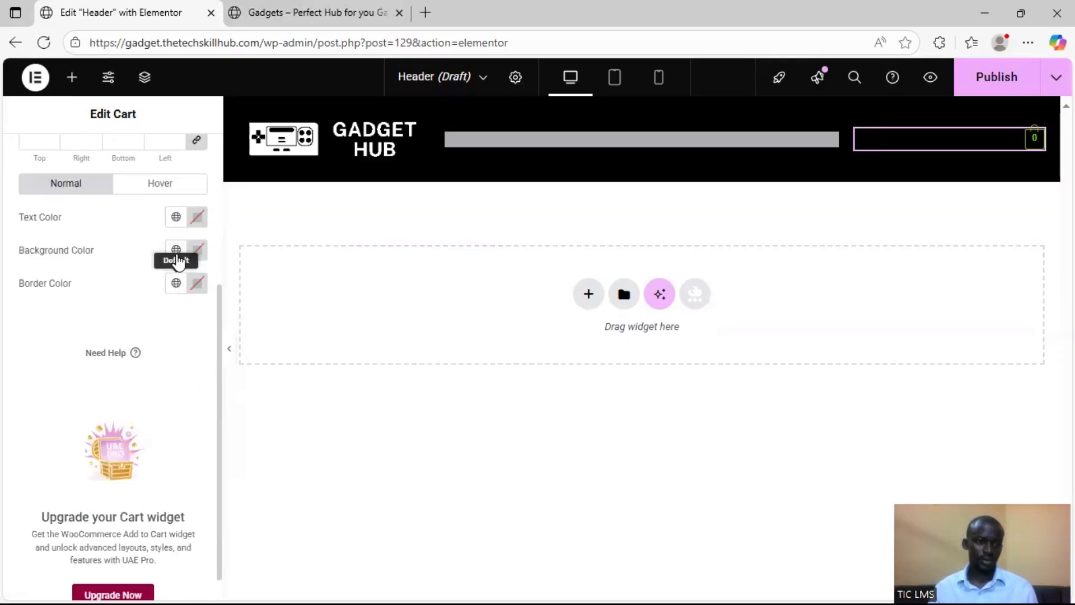
{"action": "left_click", "coordinate": [176, 217]}
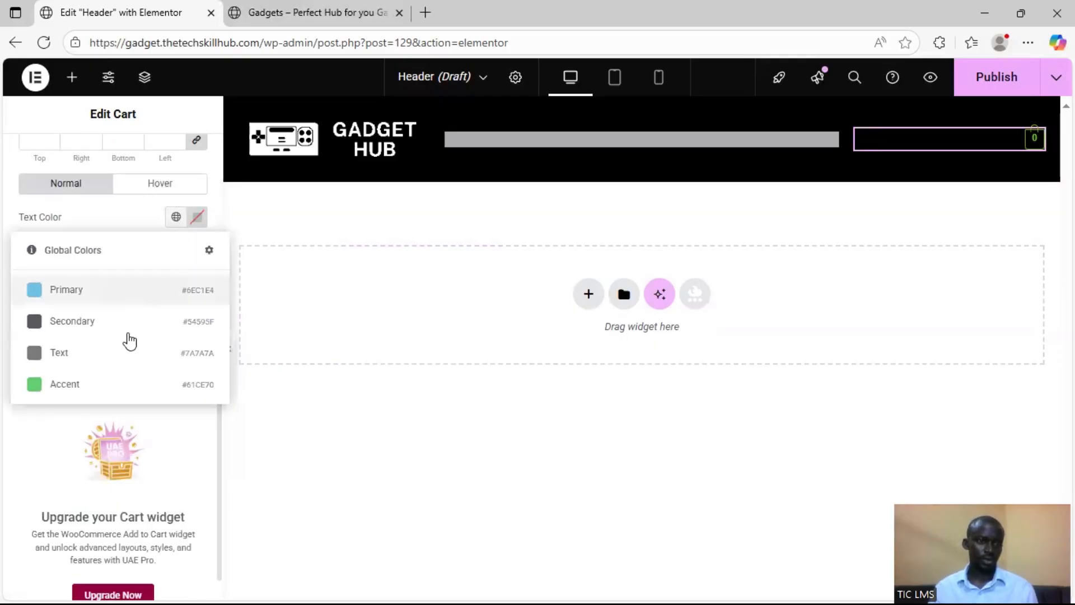
{"action": "left_click", "coordinate": [196, 217]}
{"action": "type", "text": "#FFFFFF"}
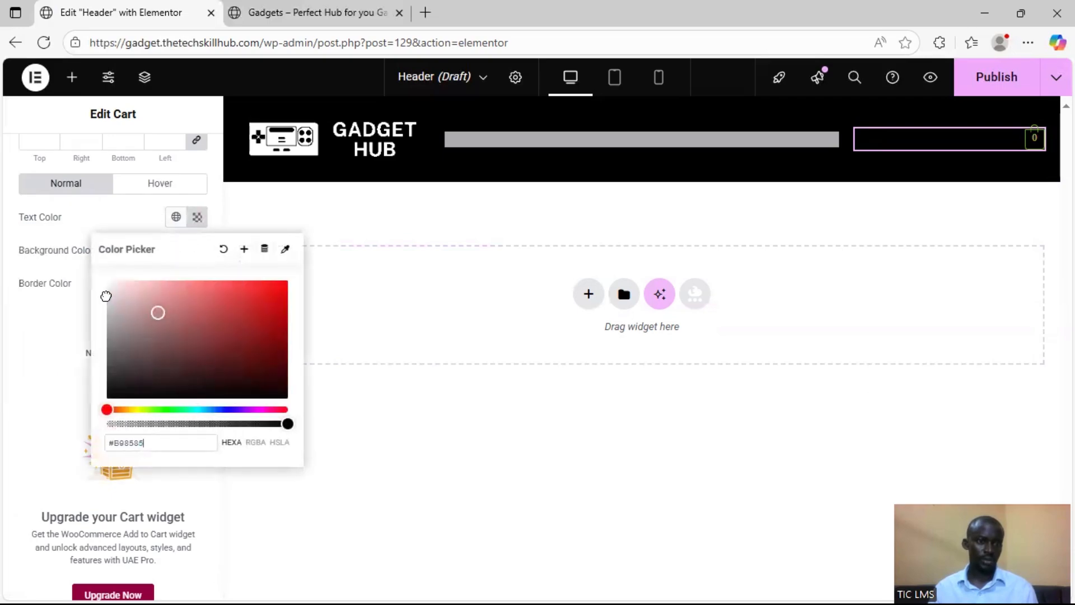
{"action": "left_click", "coordinate": [3, 267]}
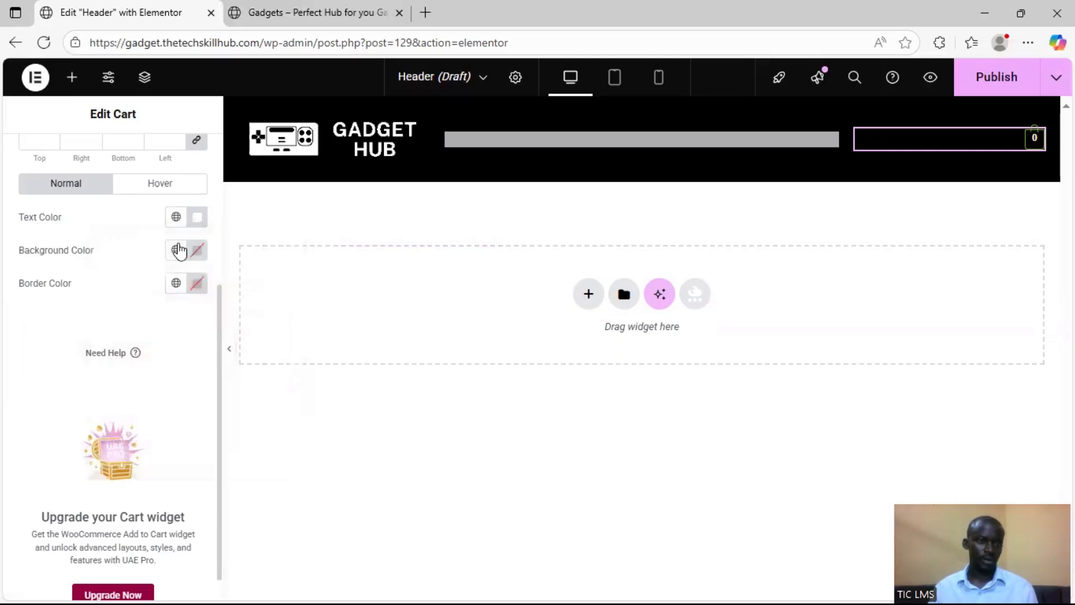
Set the Cart widget's border color to white, #FFFFFF, and its size to 16
{"action": "left_click", "coordinate": [197, 283]}
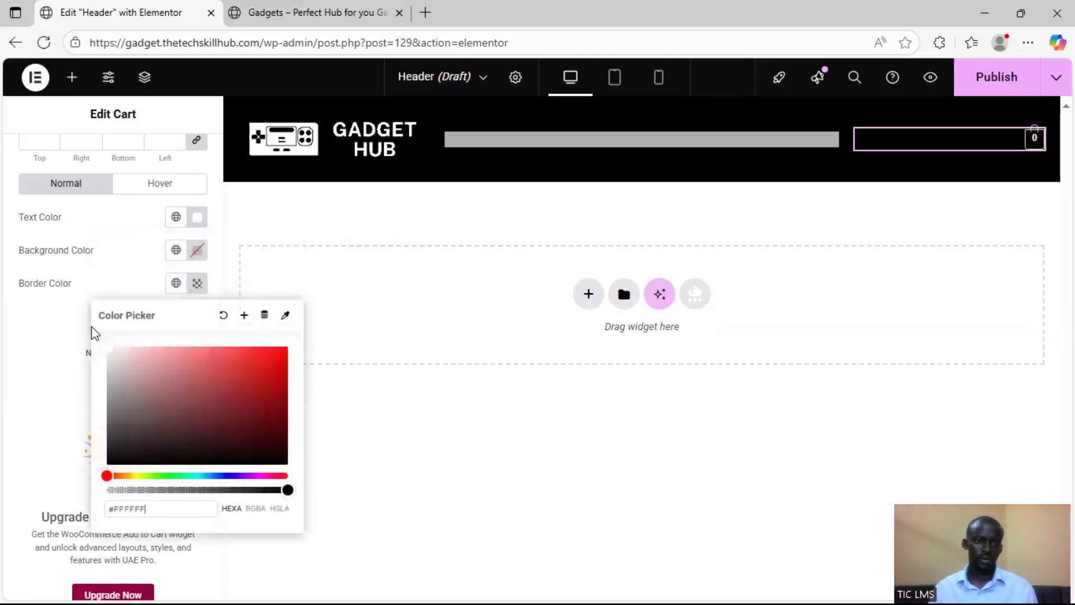
{"action": "left_click", "coordinate": [5, 300]}
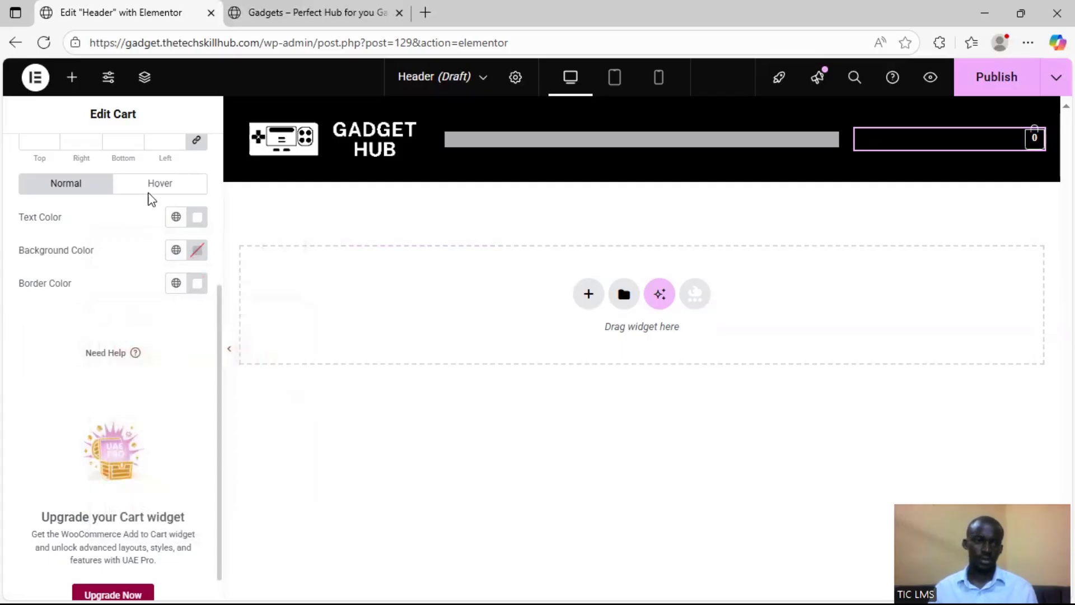
{"action": "scroll", "coordinate": [152, 201], "scroll_direction": "up", "scroll_amount": 4}
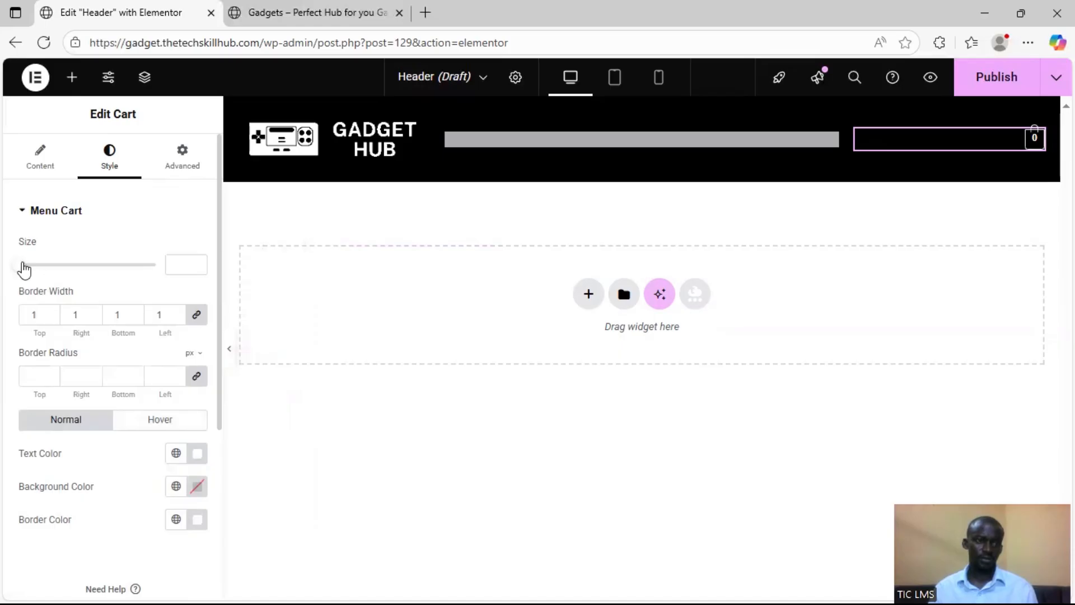
{"action": "left_click_drag", "start_coordinate": [28, 269], "coordinate": [31, 268]}
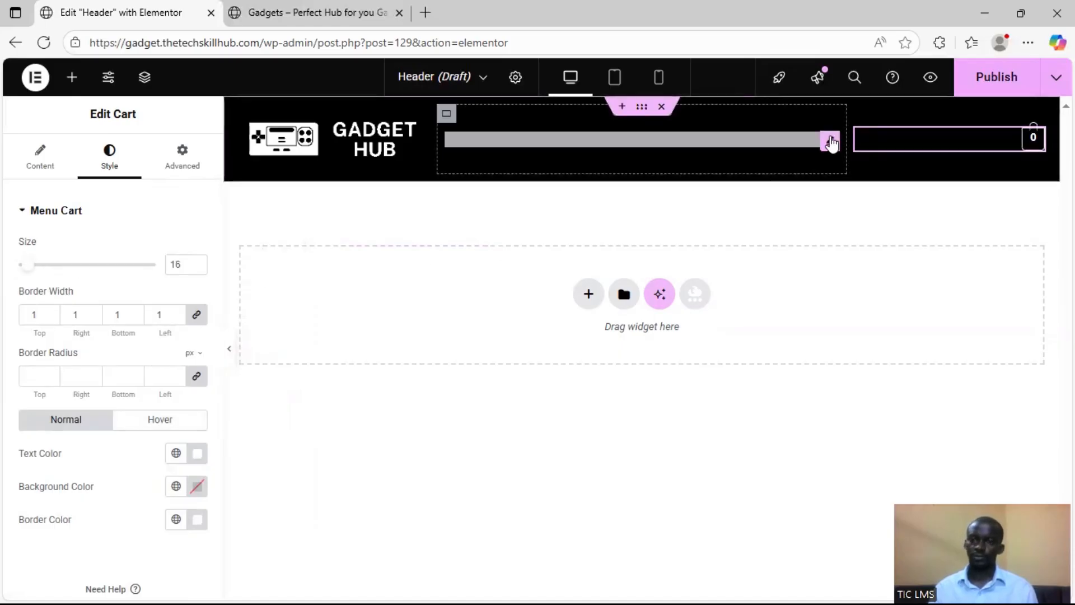
In the mobile layout, set the logo column container's width to 36%
{"action": "left_click", "coordinate": [614, 79]}
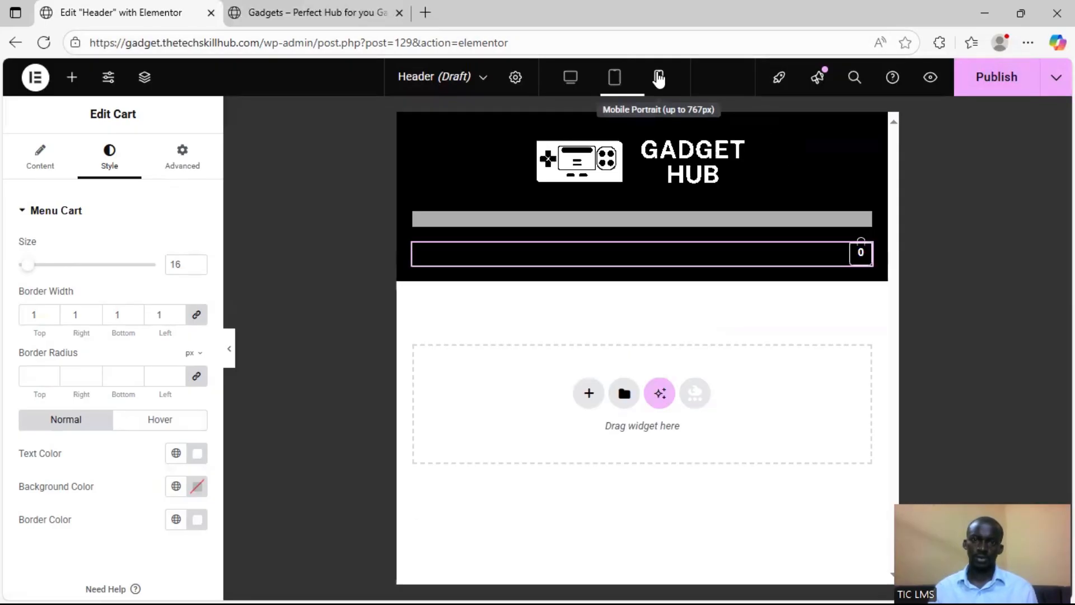
{"action": "left_click", "coordinate": [658, 79]}
{"action": "left_click", "coordinate": [525, 130]}
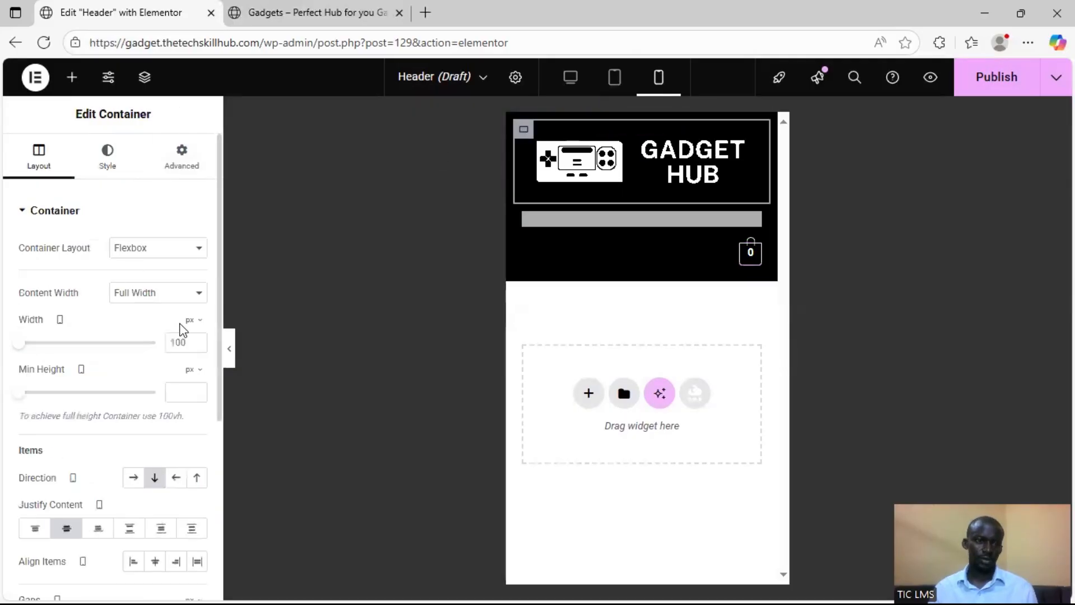
{"action": "left_click", "coordinate": [197, 327]}
{"action": "left_click", "coordinate": [193, 350]}
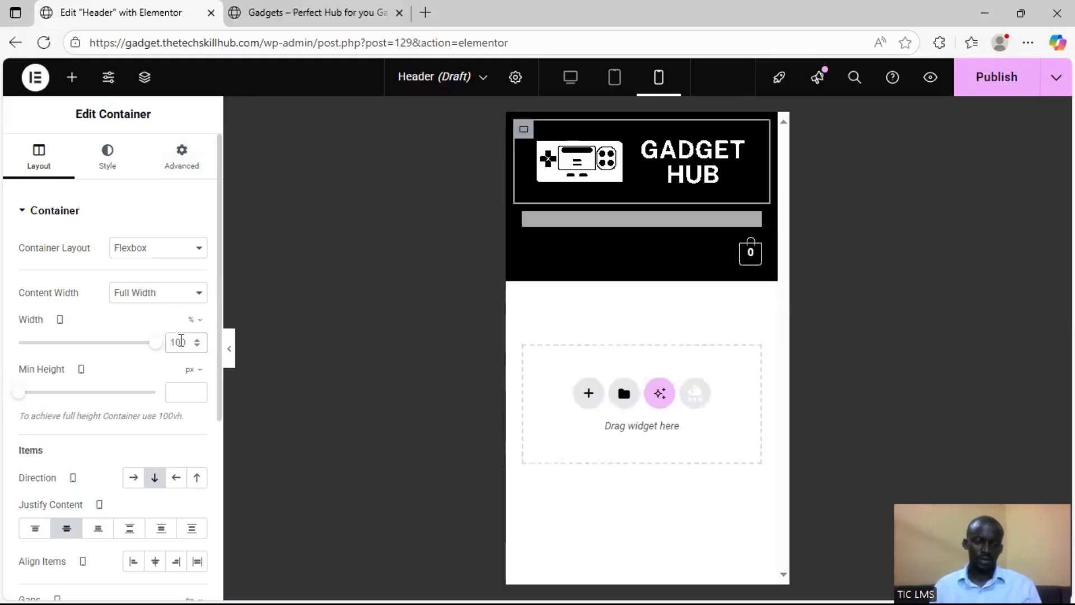
{"action": "type", "text": "20"}
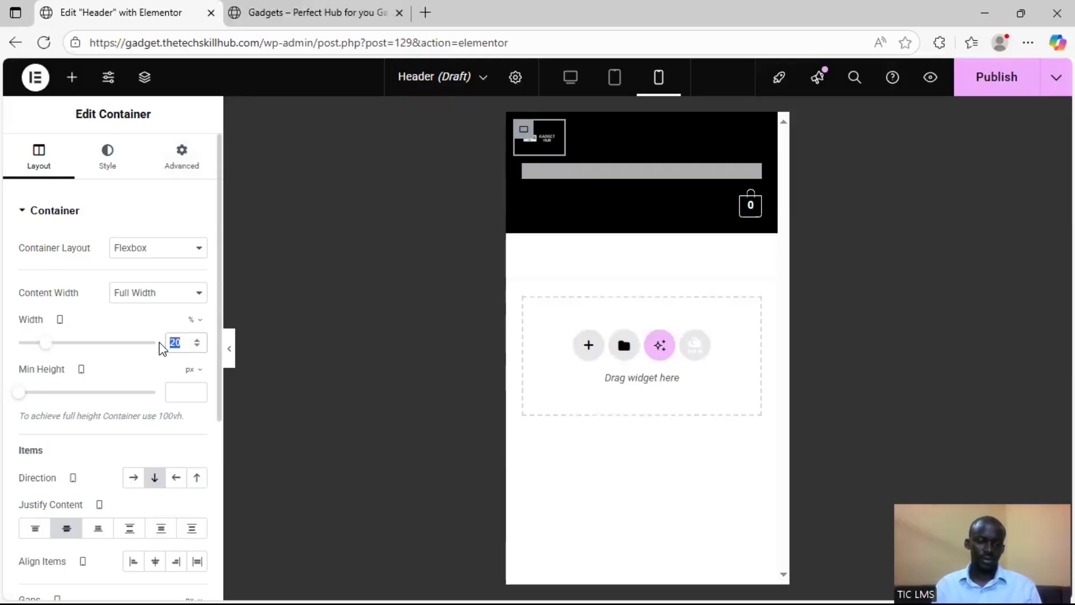
{"action": "type", "text": "36"}
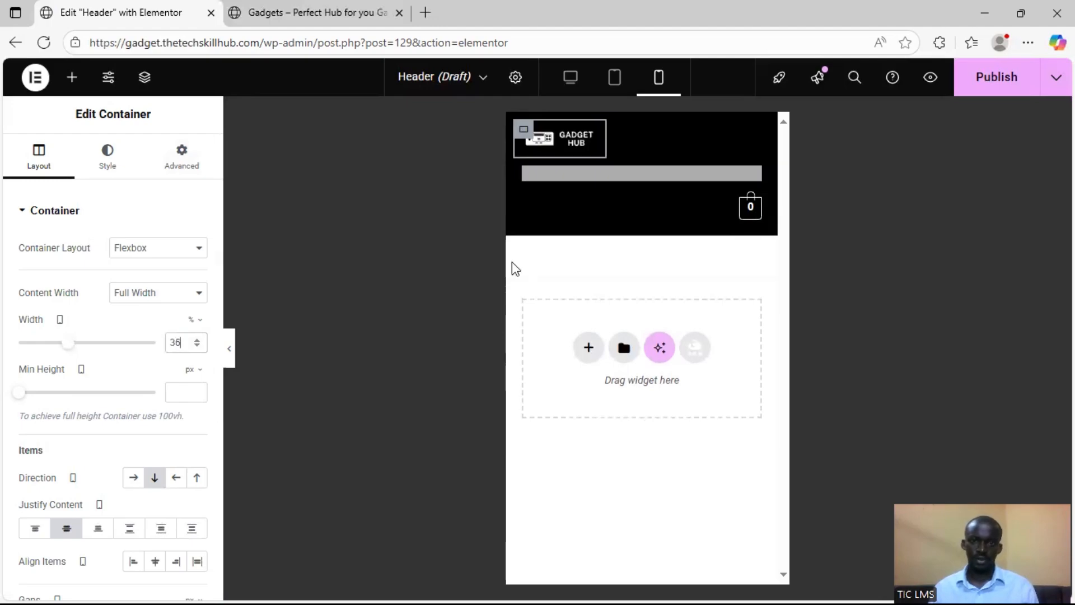
Set the navigation menu column container's mobile width to 50%
{"action": "left_click", "coordinate": [523, 172]}
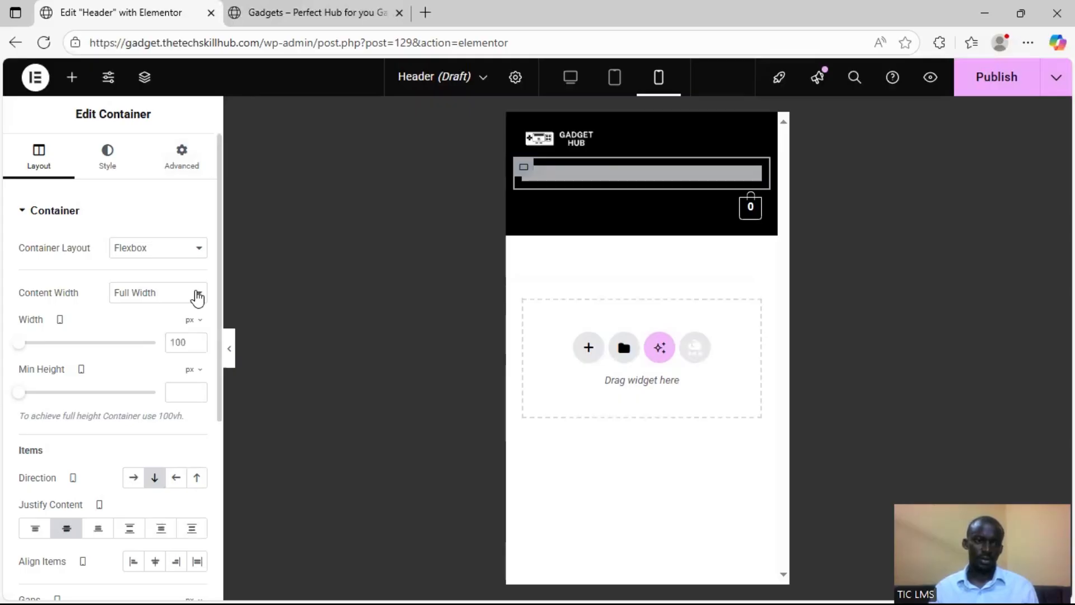
{"action": "left_click", "coordinate": [197, 298]}
{"action": "left_click", "coordinate": [185, 291]}
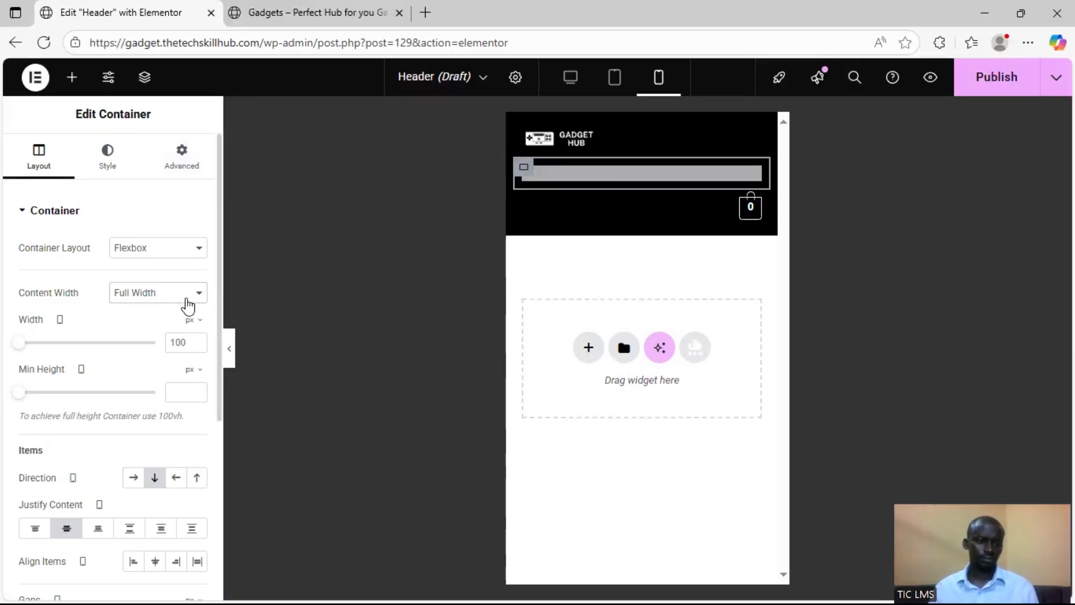
{"action": "left_click", "coordinate": [192, 319]}
{"action": "left_click", "coordinate": [193, 355]}
{"action": "left_click", "coordinate": [184, 346]}
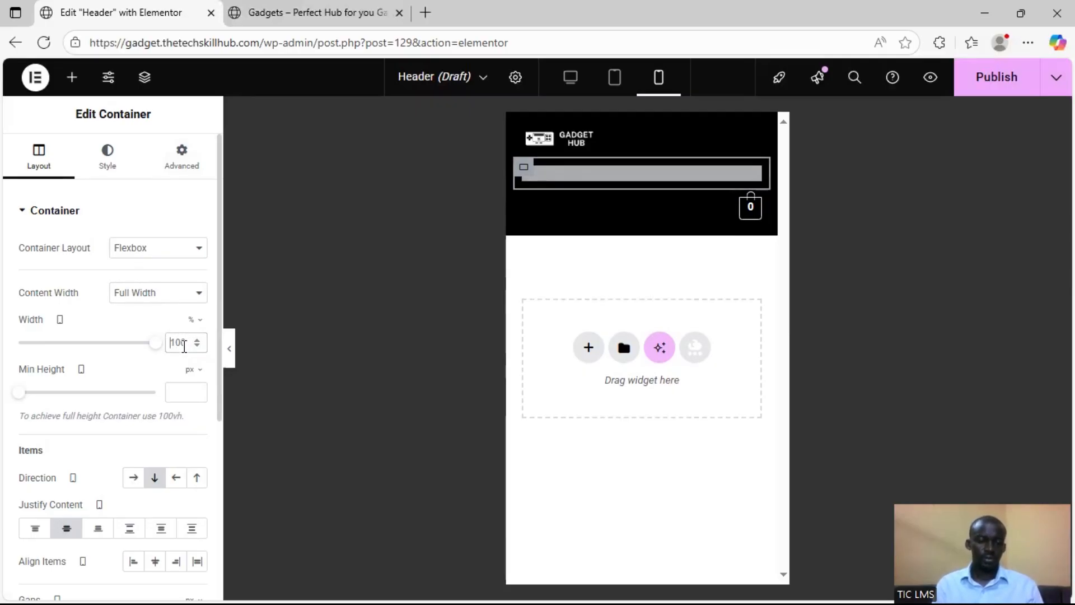
{"action": "type", "text": "50"}
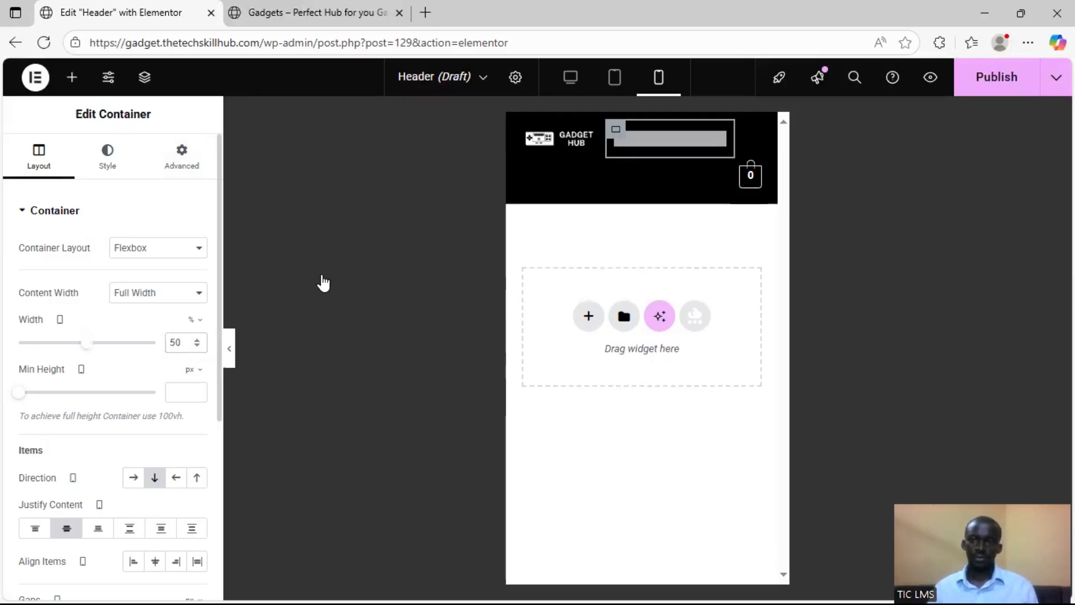
Set the cart column container's mobile width to 14% so that it fits in the same row
{"action": "left_click", "coordinate": [525, 173]}
{"action": "left_click", "coordinate": [197, 321]}
{"action": "left_click", "coordinate": [193, 344]}
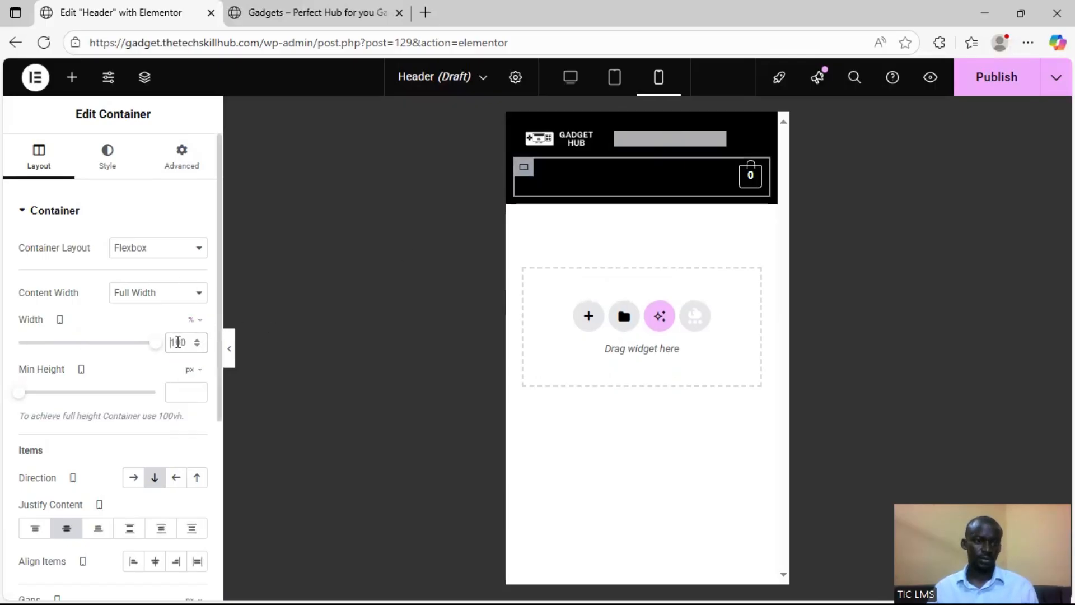
{"action": "type", "text": "15"}
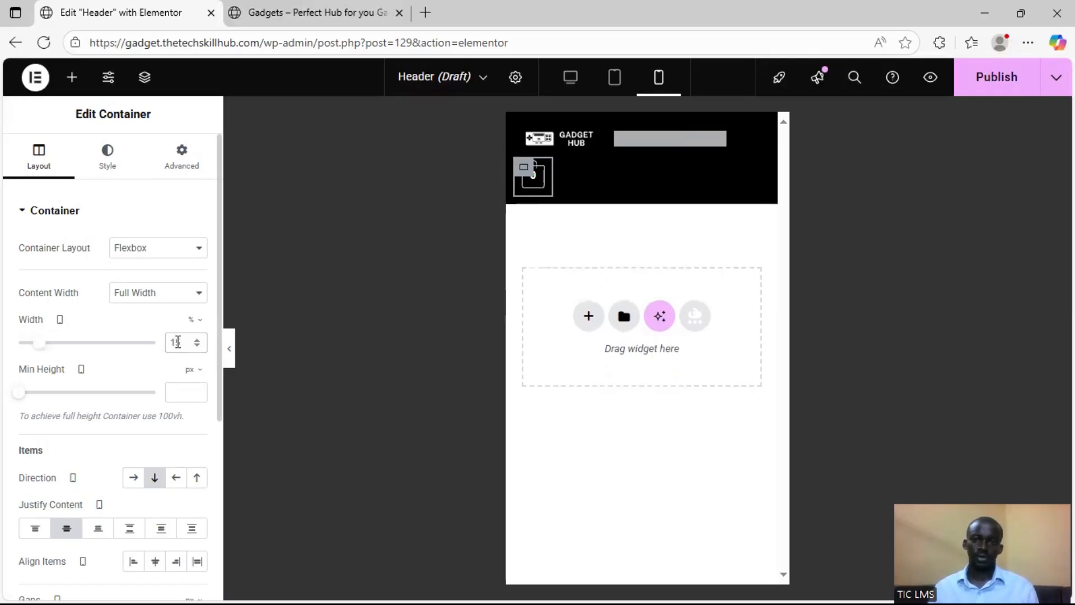
{"action": "left_click", "coordinate": [197, 345]}
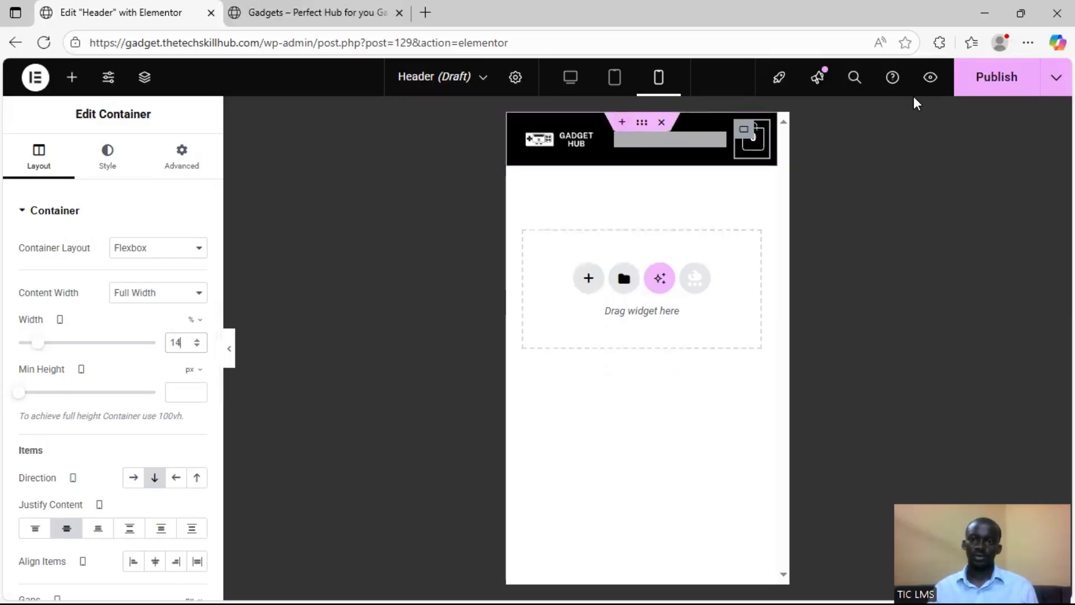
Publish the header and return the editor to the desktop layout
{"action": "left_click", "coordinate": [1006, 84]}
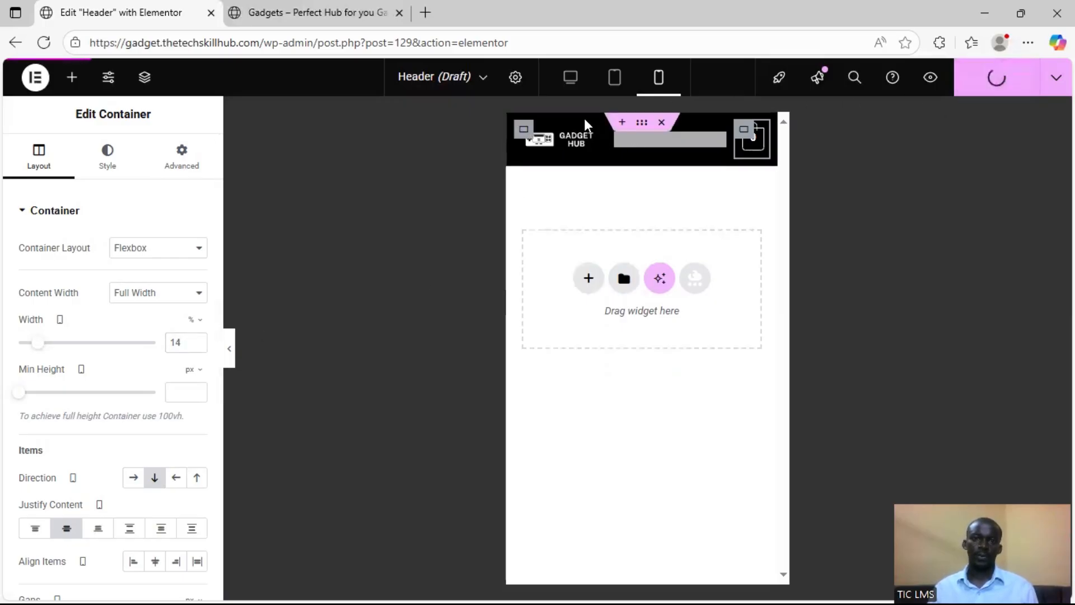
{"action": "left_click", "coordinate": [569, 84]}
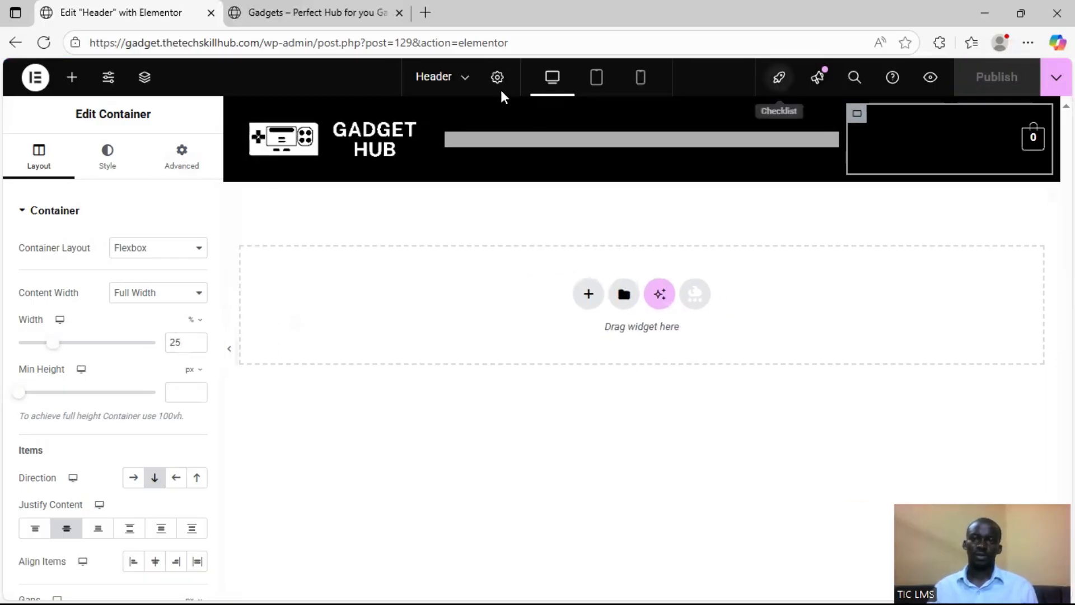
Examine the published header on the live homepage and how it behaves while the page scrolls
{"action": "left_click", "coordinate": [283, 14]}
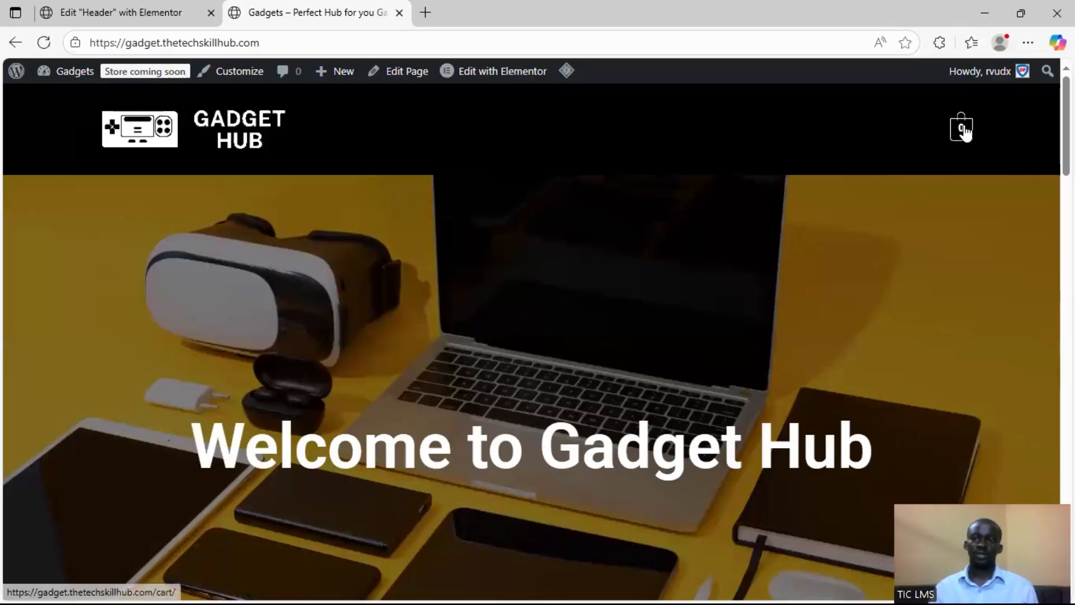
{"action": "scroll", "coordinate": [655, 410], "scroll_direction": "down", "scroll_amount": 9}
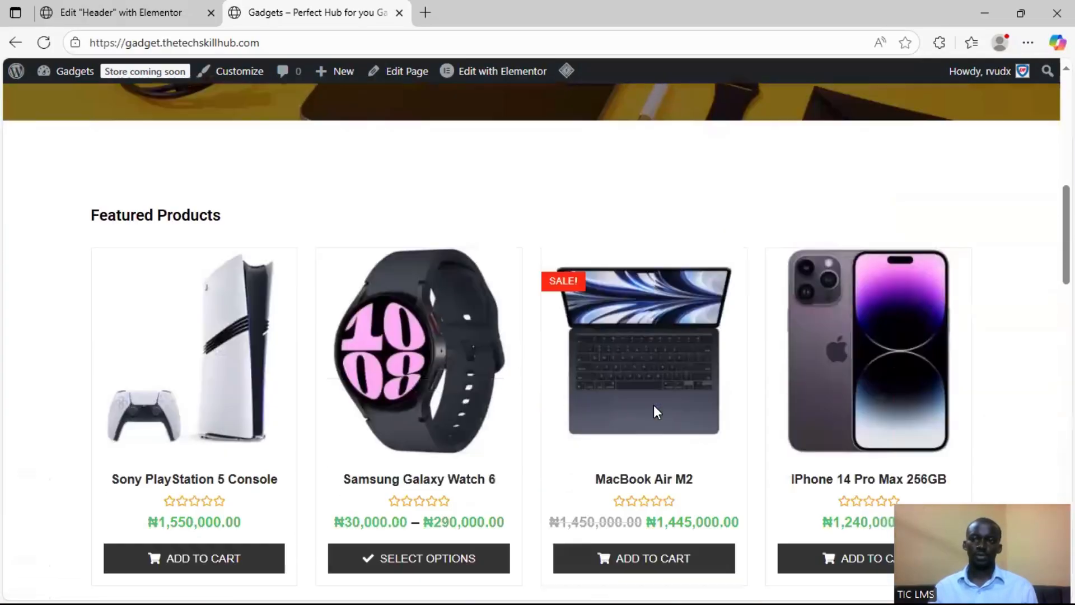
{"action": "scroll", "coordinate": [655, 411], "scroll_direction": "up", "scroll_amount": 6}
{"action": "scroll", "coordinate": [654, 405], "scroll_direction": "down", "scroll_amount": 10}
{"action": "scroll", "coordinate": [609, 430], "scroll_direction": "up", "scroll_amount": 13}
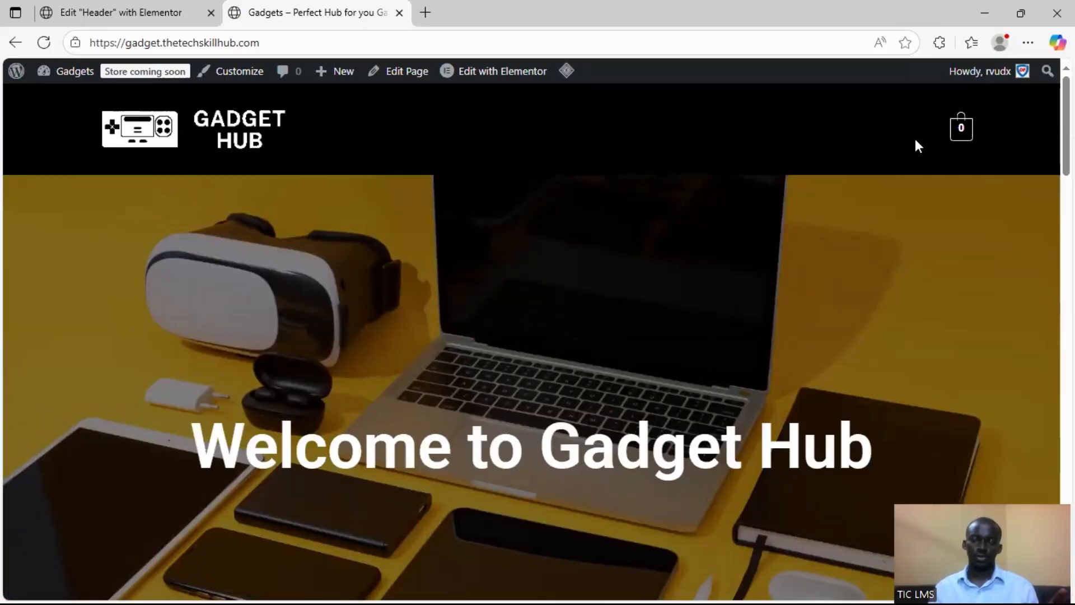
{"action": "scroll", "coordinate": [913, 155], "scroll_direction": "down", "scroll_amount": 4}
{"action": "scroll", "coordinate": [911, 169], "scroll_direction": "up", "scroll_amount": 3}
{"action": "scroll", "coordinate": [912, 169], "scroll_direction": "up", "scroll_amount": 1}
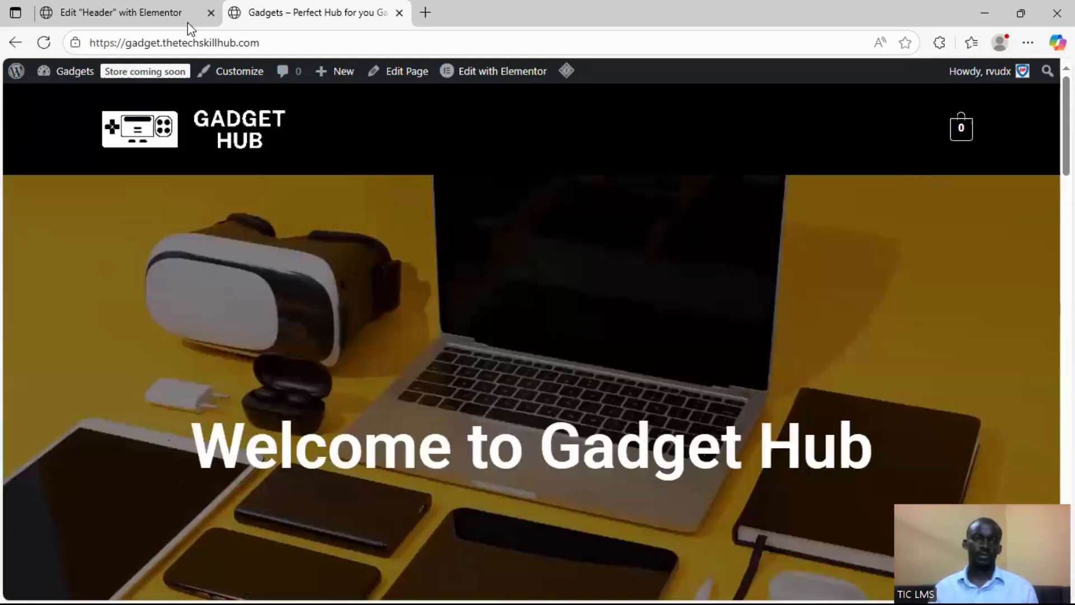
Back in the header editor, enable Sticky Header Effects for the parent header container
{"action": "left_click", "coordinate": [119, 11]}
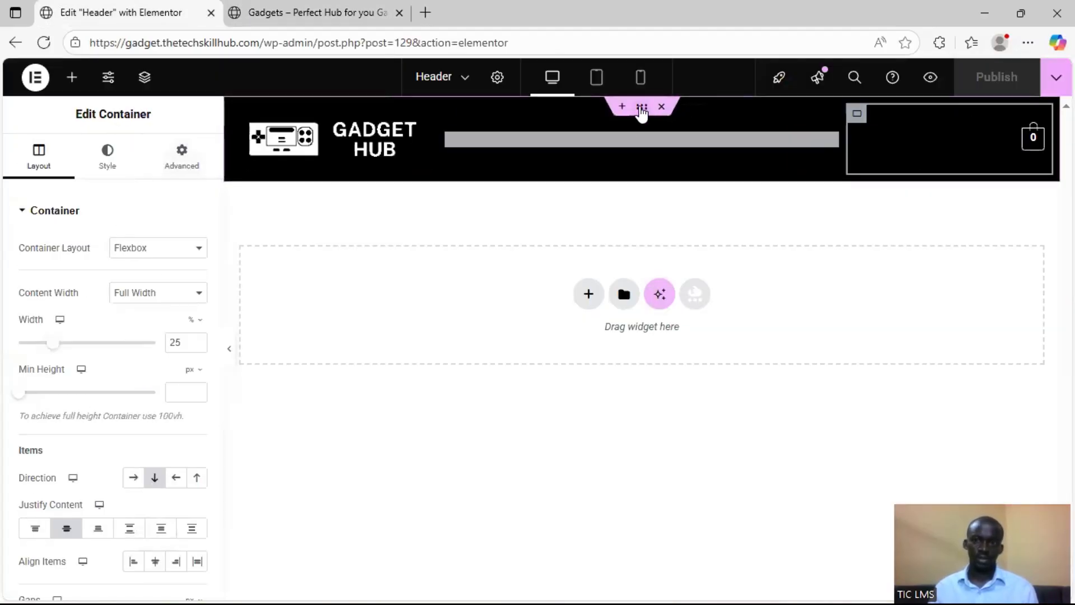
{"action": "left_click", "coordinate": [641, 108]}
{"action": "left_click", "coordinate": [167, 171]}
{"action": "scroll", "coordinate": [92, 422], "scroll_direction": "down", "scroll_amount": 10}
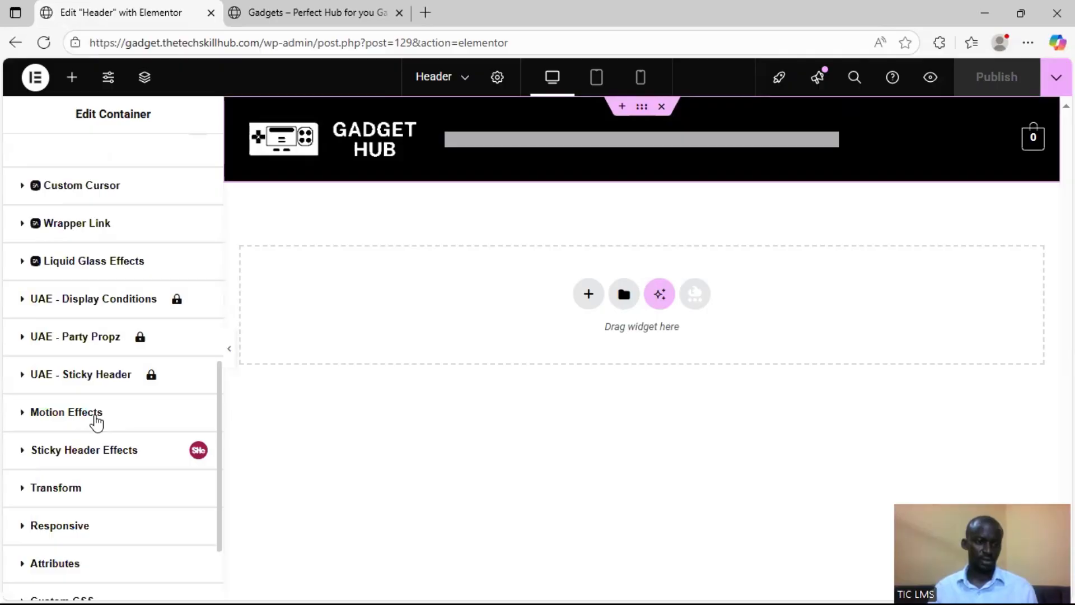
{"action": "left_click", "coordinate": [143, 448]}
{"action": "left_click", "coordinate": [187, 389]}
{"action": "scroll", "coordinate": [154, 428], "scroll_direction": "down", "scroll_amount": 1}
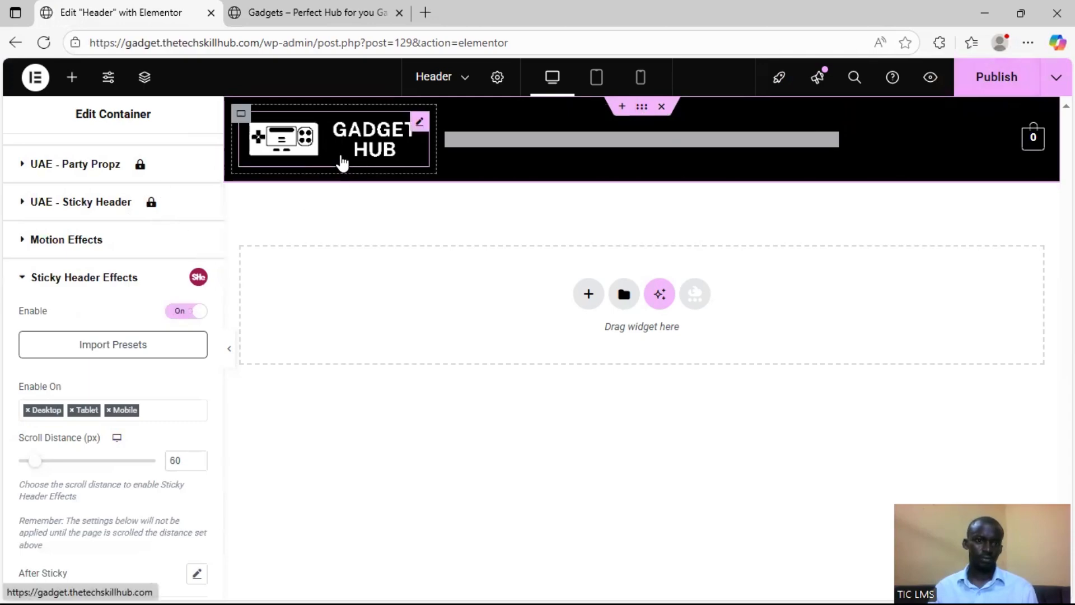
Narrow the logo column container in the header and set its desktop width to 15%
{"action": "left_click", "coordinate": [420, 123]}
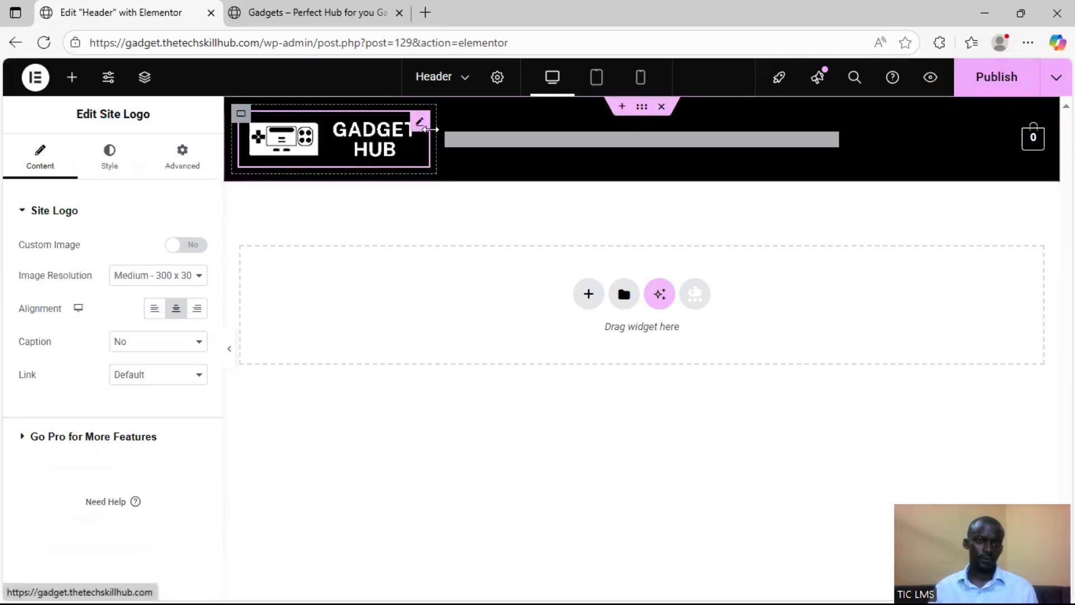
{"action": "left_click_drag", "start_coordinate": [430, 139], "coordinate": [369, 139]}
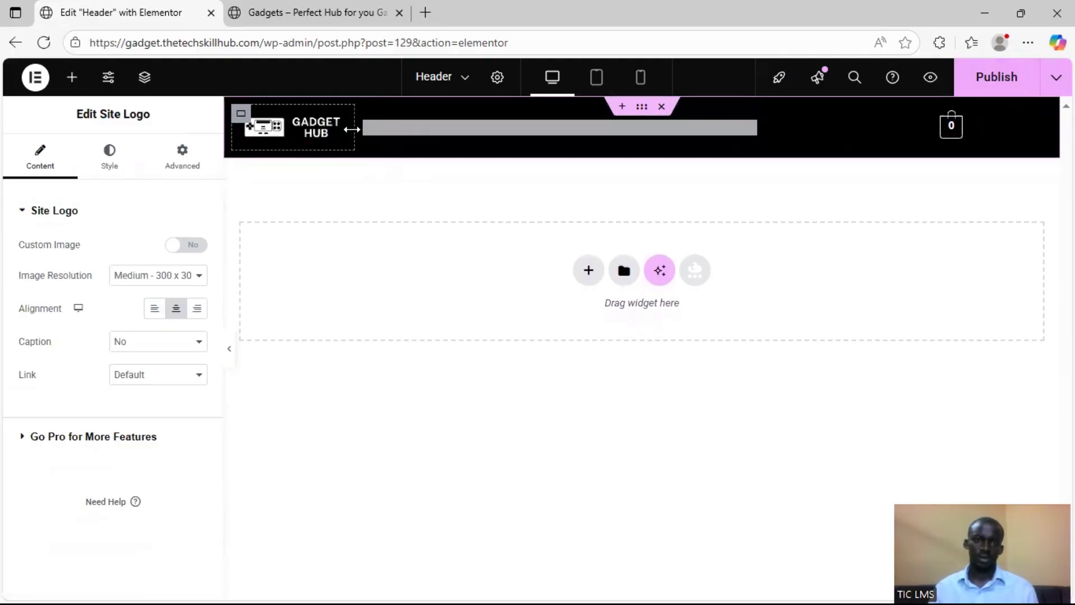
{"action": "left_click_drag", "start_coordinate": [352, 129], "coordinate": [340, 130]}
{"action": "left_click", "coordinate": [243, 114]}
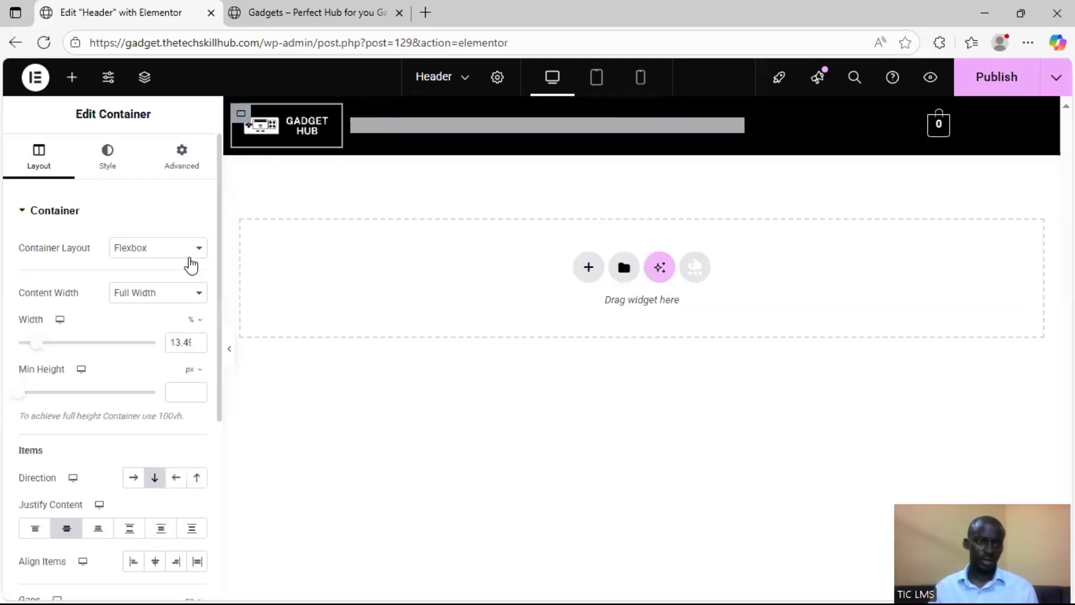
{"action": "double_click", "coordinate": [177, 339]}
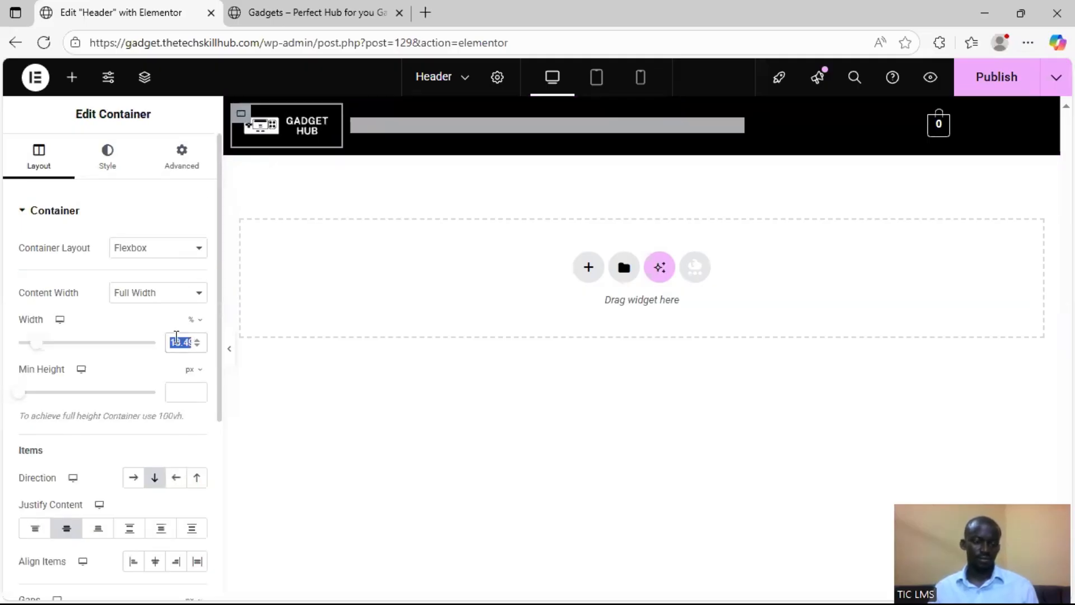
{"action": "type", "text": "15"}
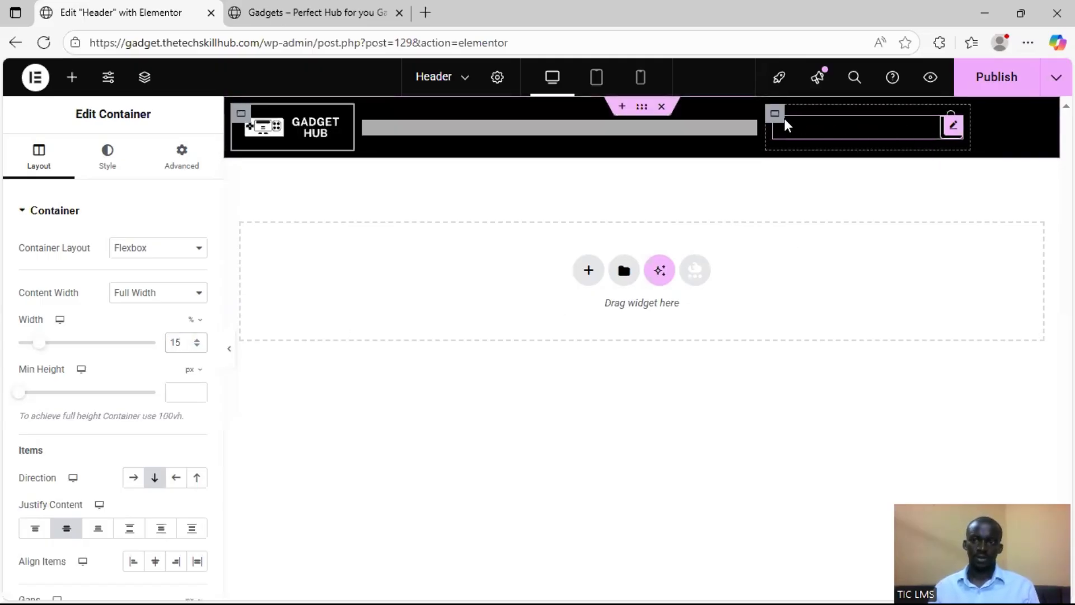
Set the desktop width of the navigation menu container to 70% and the cart container to 15%
{"action": "left_click", "coordinate": [378, 120]}
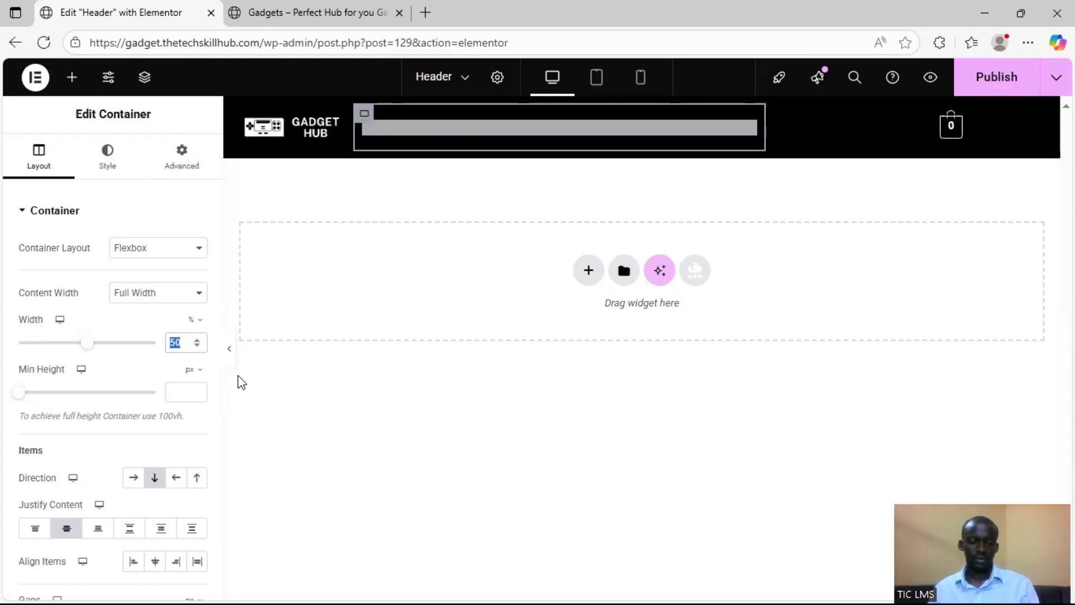
{"action": "type", "text": "70"}
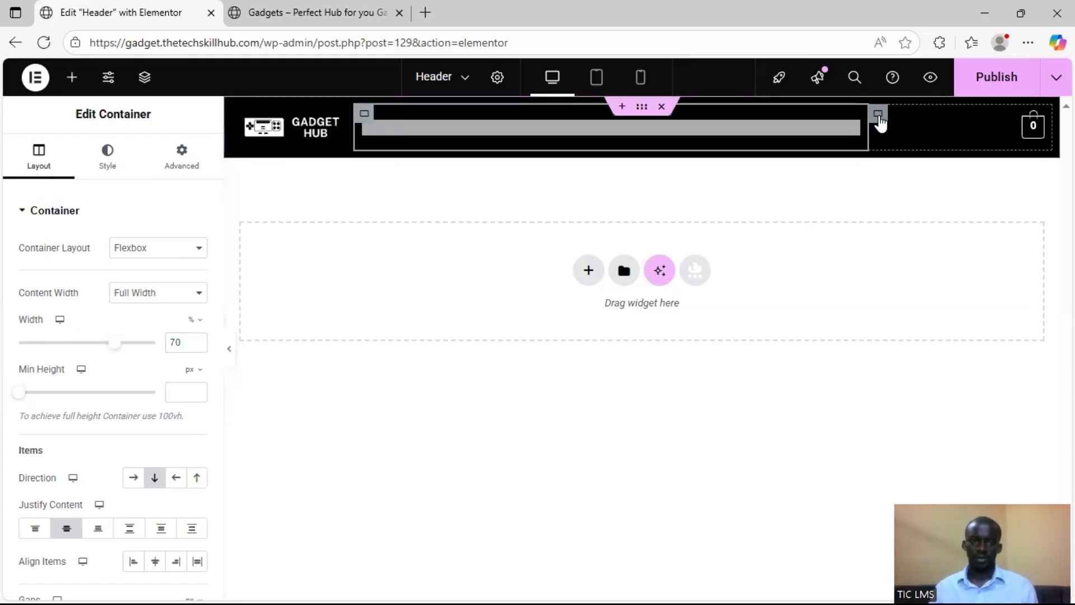
{"action": "left_click", "coordinate": [879, 116]}
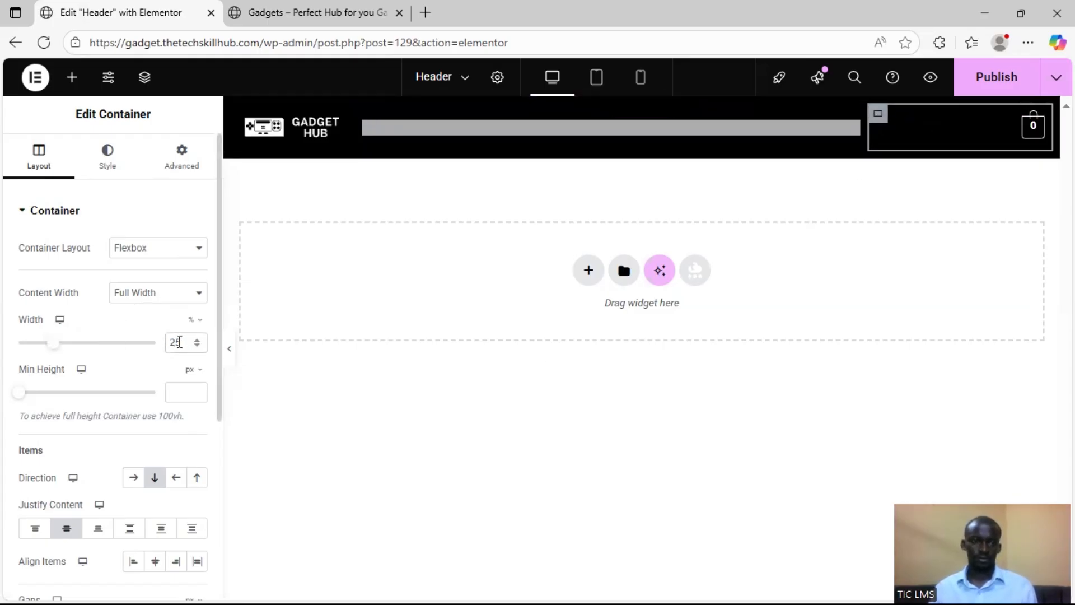
{"action": "type", "text": "15"}
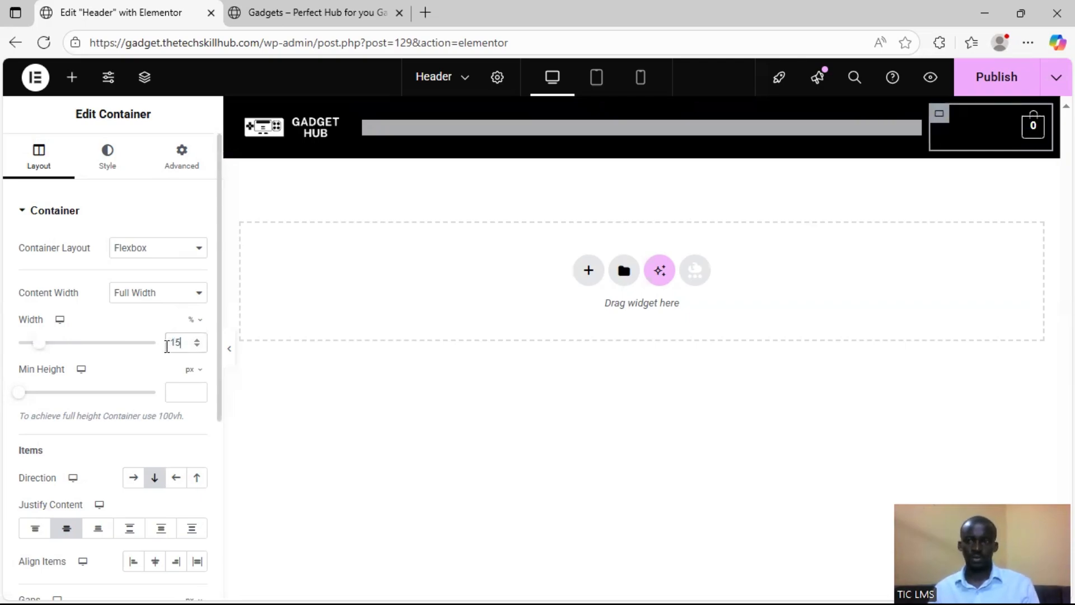
Publish the header and check on the reloaded live homepage that it stays fixed while the page scrolls
{"action": "left_click", "coordinate": [985, 83]}
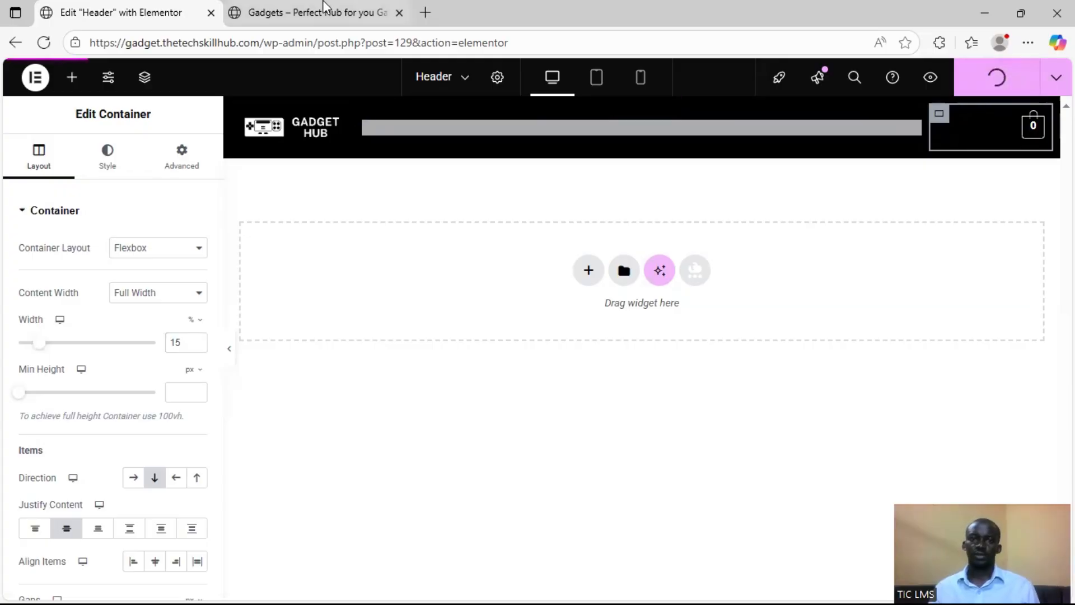
{"action": "left_click", "coordinate": [319, 11]}
{"action": "left_click", "coordinate": [43, 45]}
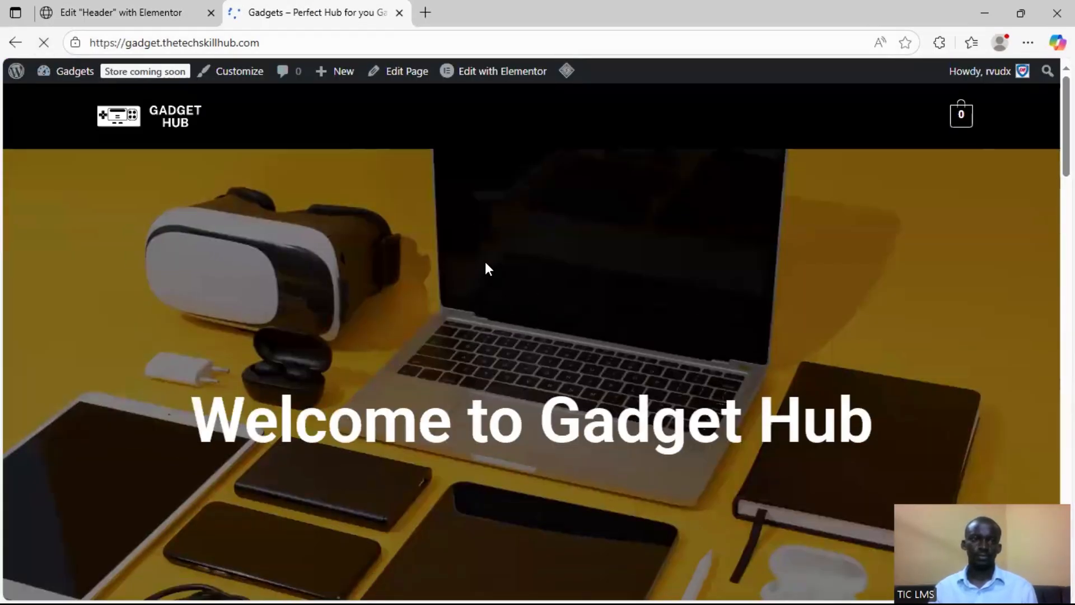
{"action": "scroll", "coordinate": [472, 235], "scroll_direction": "down", "scroll_amount": 5}
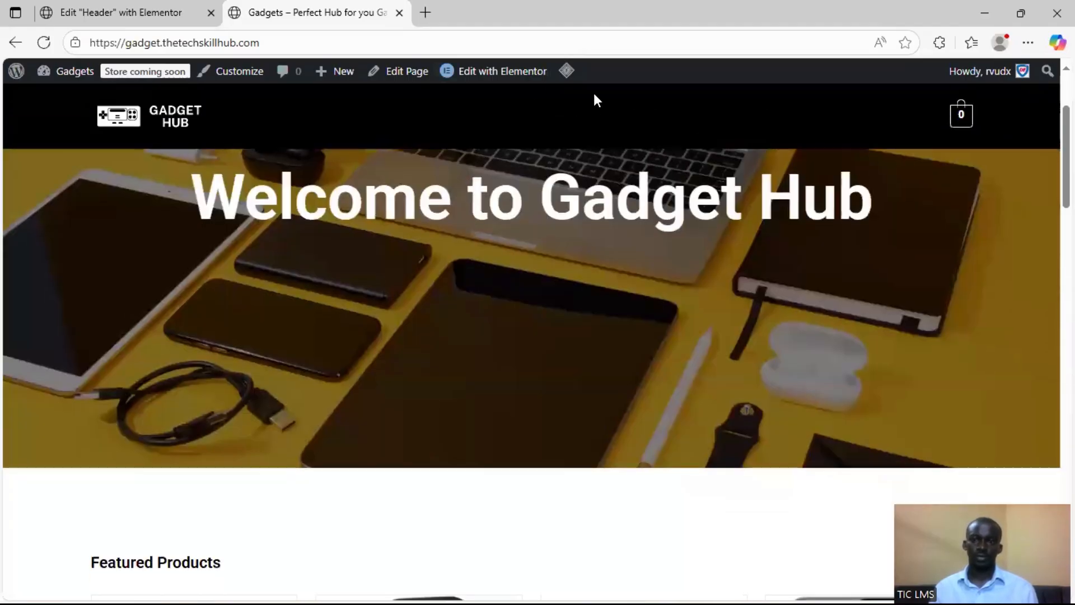
{"action": "scroll", "coordinate": [622, 238], "scroll_direction": "down", "scroll_amount": 3}
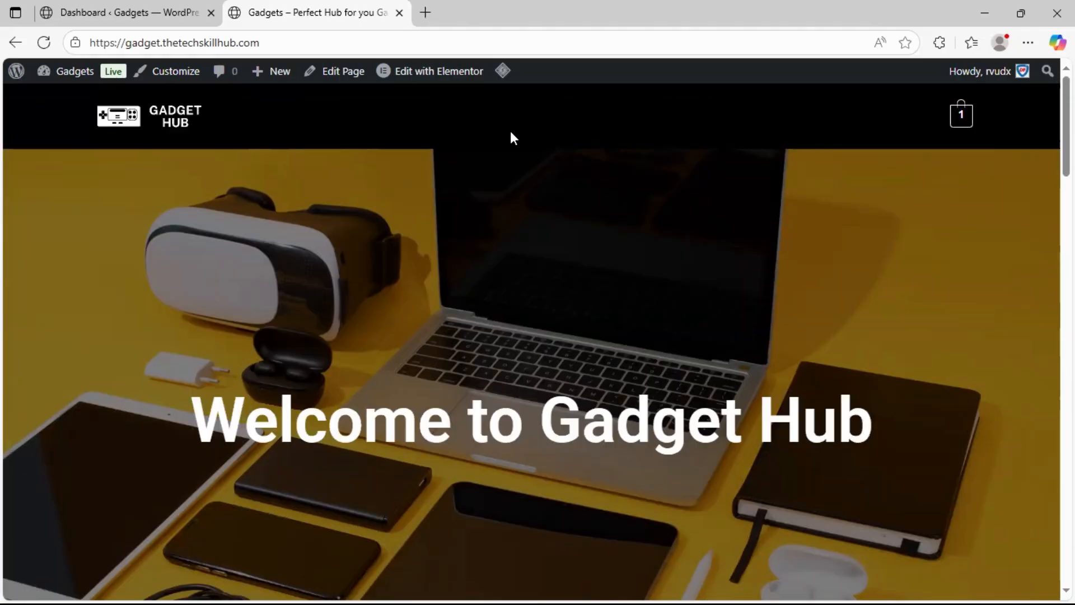
Switch to the WordPress dashboard and open the site's menu management page
{"action": "left_click", "coordinate": [125, 10]}
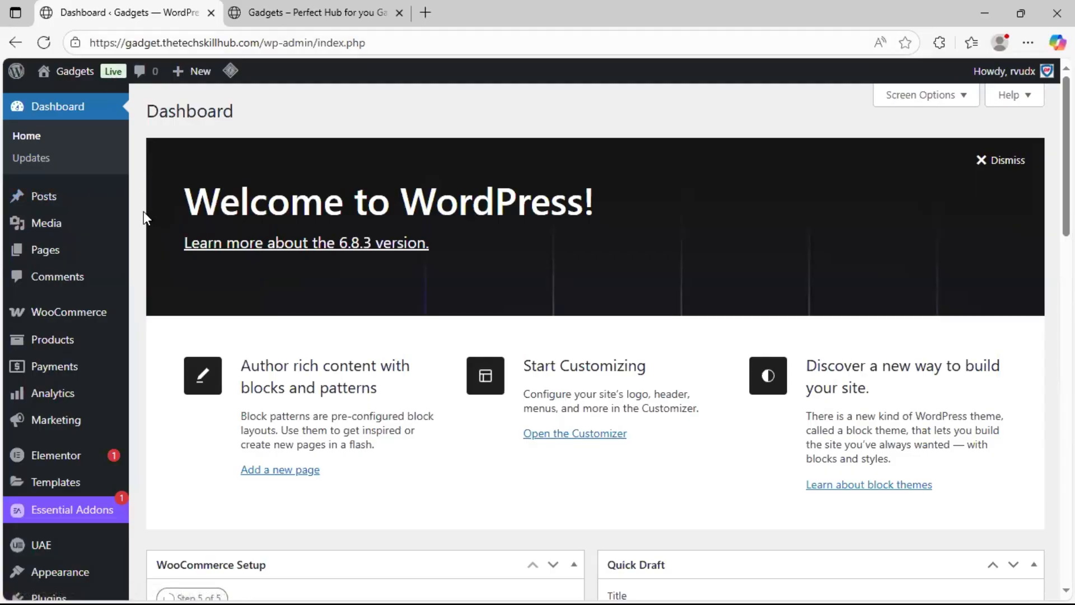
{"action": "scroll", "coordinate": [129, 308], "scroll_direction": "down", "scroll_amount": 5}
{"action": "mouse_move", "coordinate": [71, 419]}
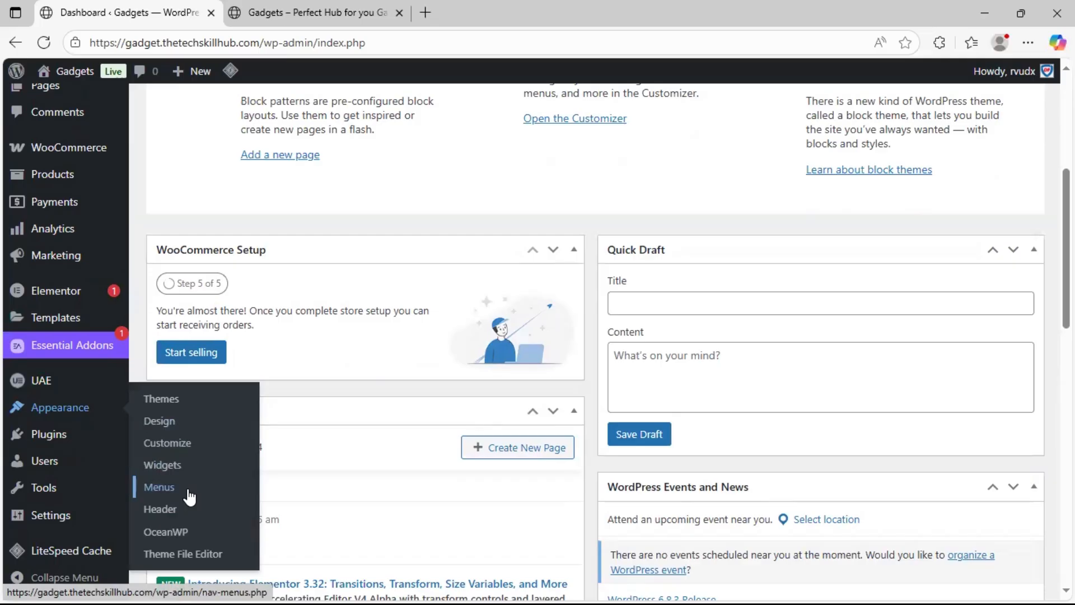
{"action": "left_click", "coordinate": [189, 491]}
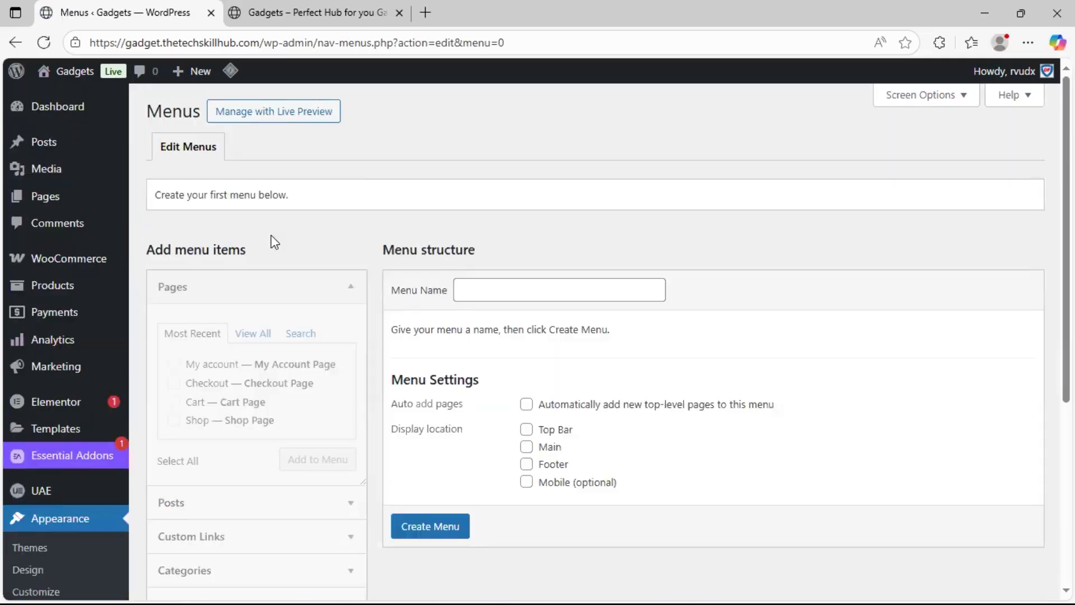
Create a menu named "Primary Menu" and assign it to the Top Bar display location
{"action": "left_click", "coordinate": [478, 294]}
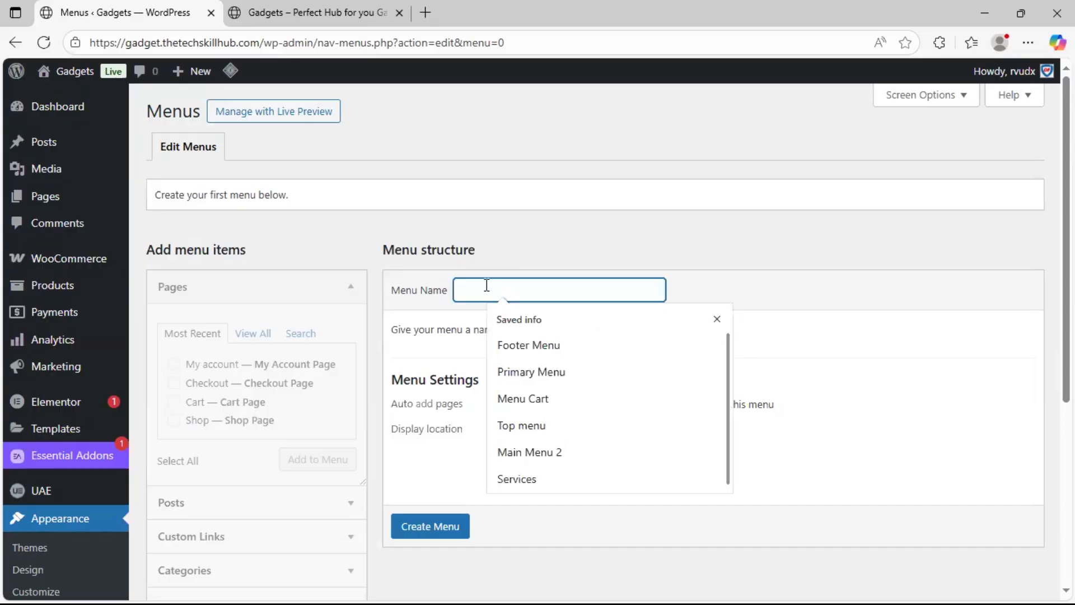
{"action": "type", "text": "Hea"}
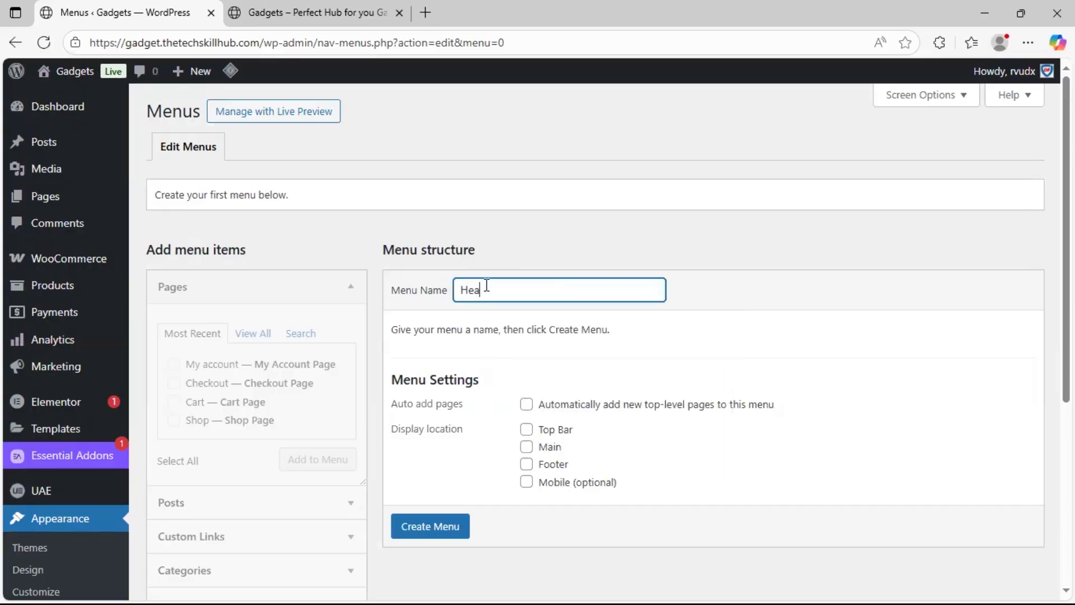
{"action": "key", "text": "BackSpace"}
{"action": "key", "text": "BackSpace"}
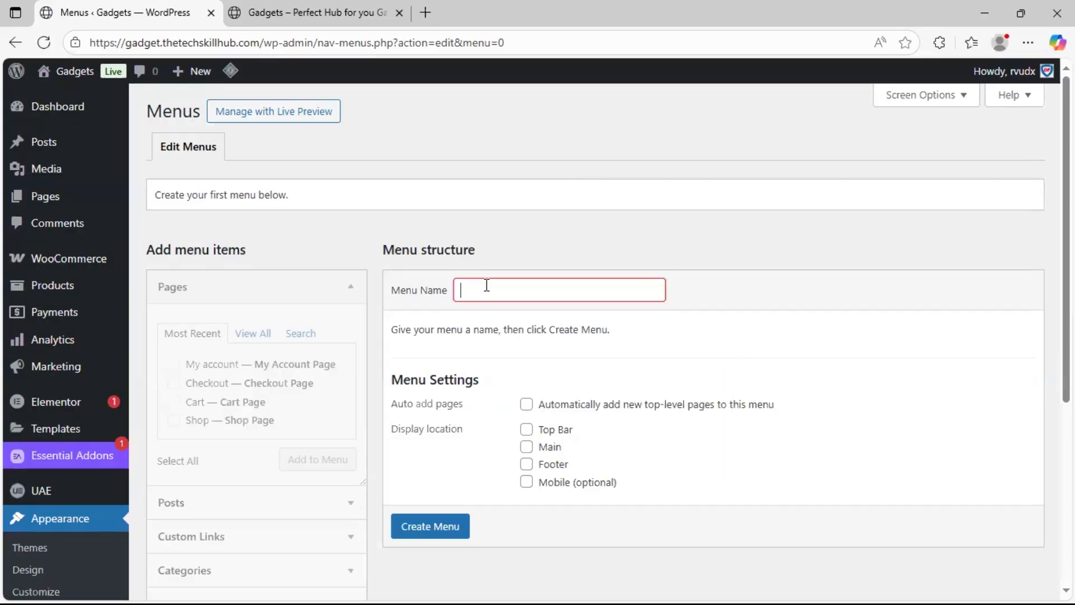
{"action": "type", "text": "Primary Menu"}
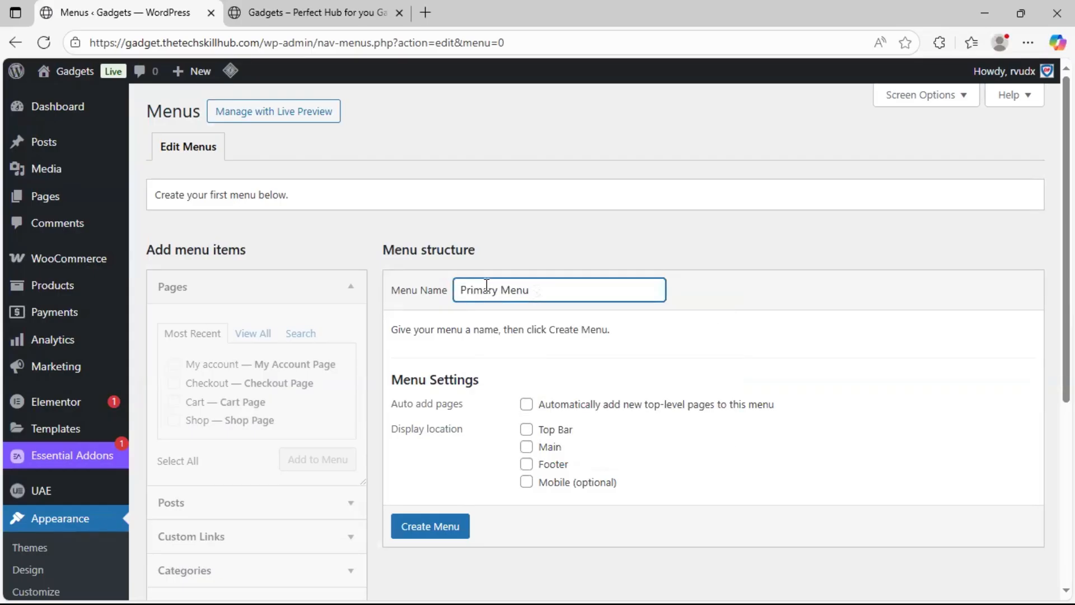
{"action": "left_click", "coordinate": [530, 433]}
{"action": "scroll", "coordinate": [486, 330], "scroll_direction": "down", "scroll_amount": 4}
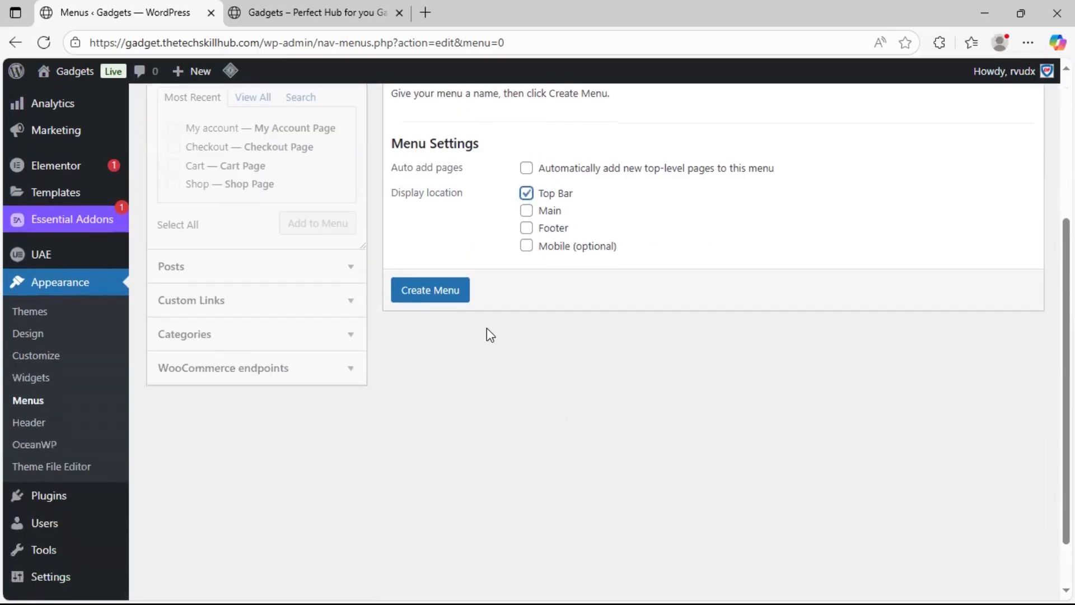
{"action": "left_click", "coordinate": [441, 303]}
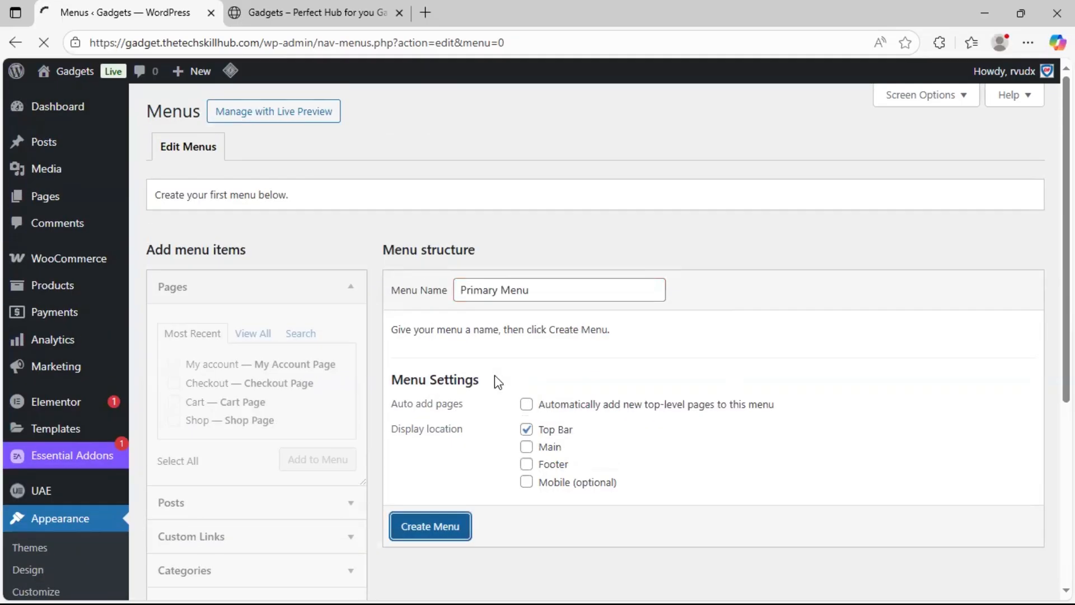
Add the Shop page as an item in Primary Menu
{"action": "scroll", "coordinate": [375, 385], "scroll_direction": "down", "scroll_amount": 1}
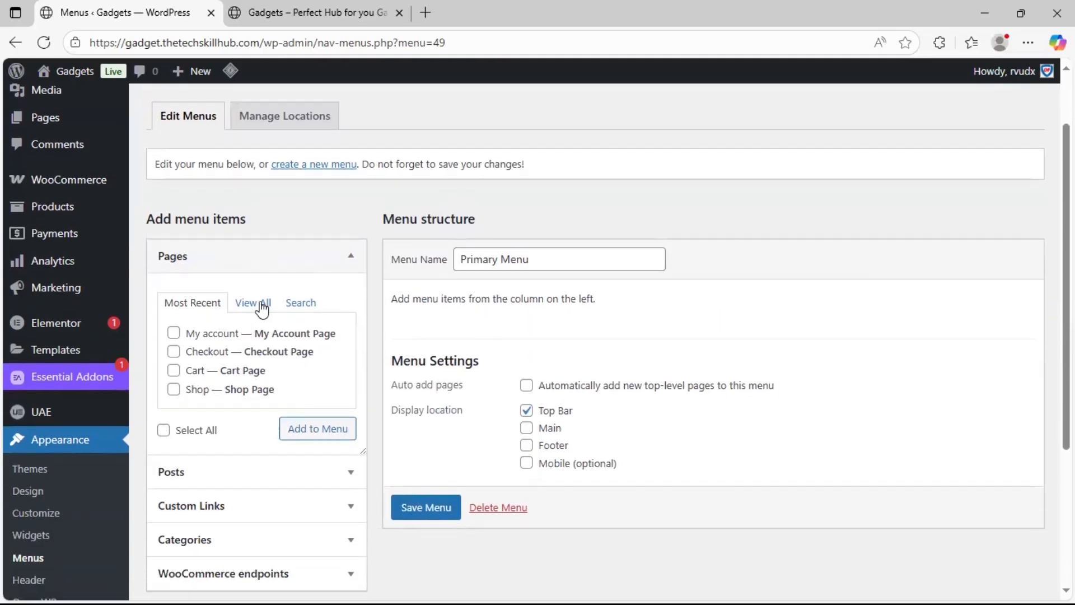
{"action": "left_click", "coordinate": [294, 6]}
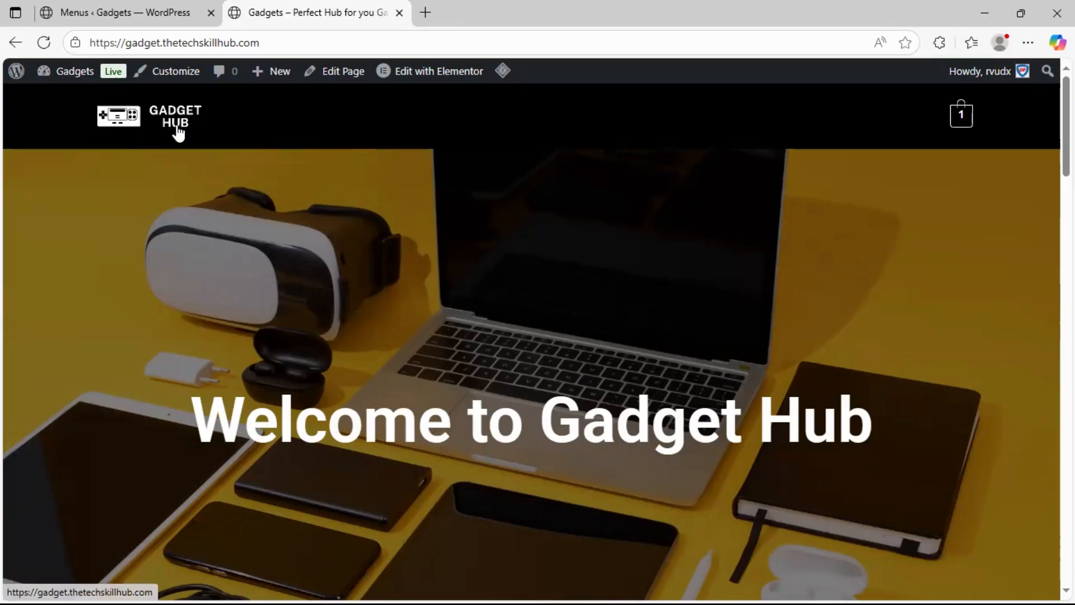
{"action": "left_click", "coordinate": [137, 11]}
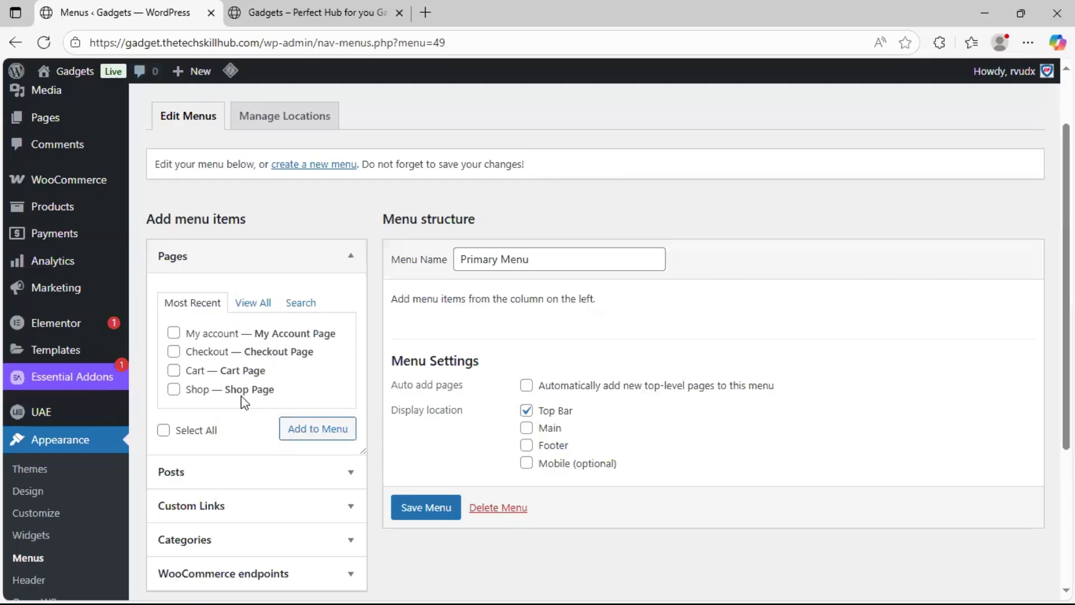
{"action": "left_click", "coordinate": [292, 431]}
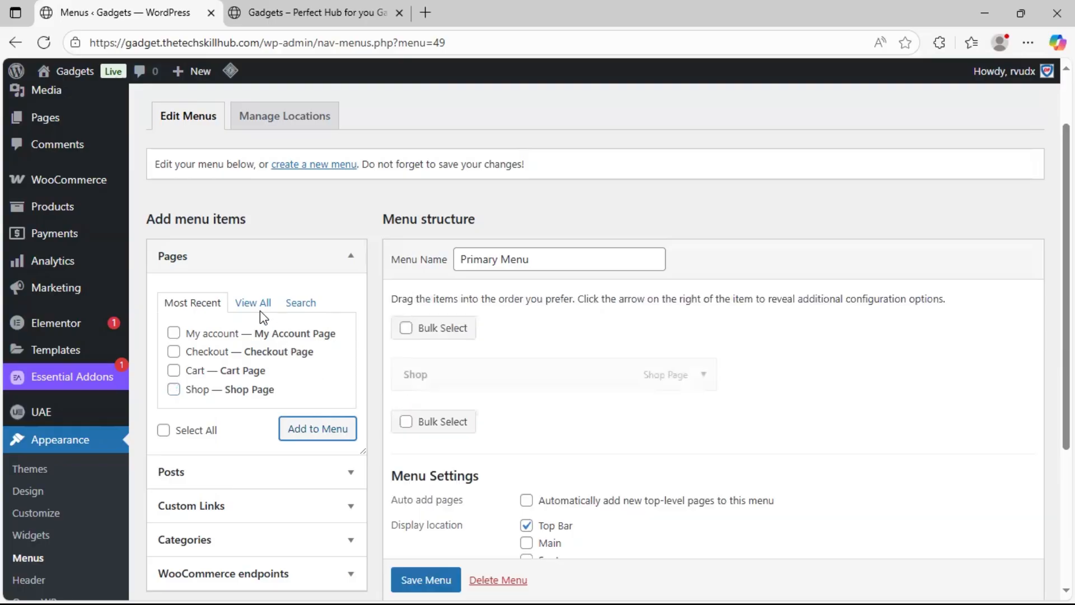
Open the form for adding a custom link to Primary Menu
{"action": "left_click", "coordinate": [259, 310]}
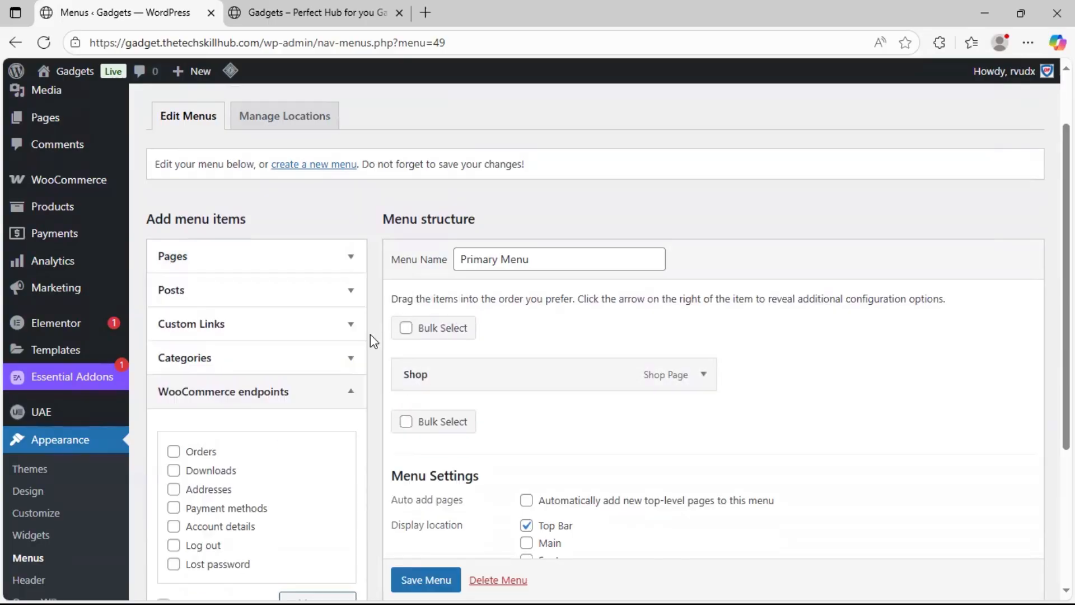
{"action": "left_click", "coordinate": [352, 401]}
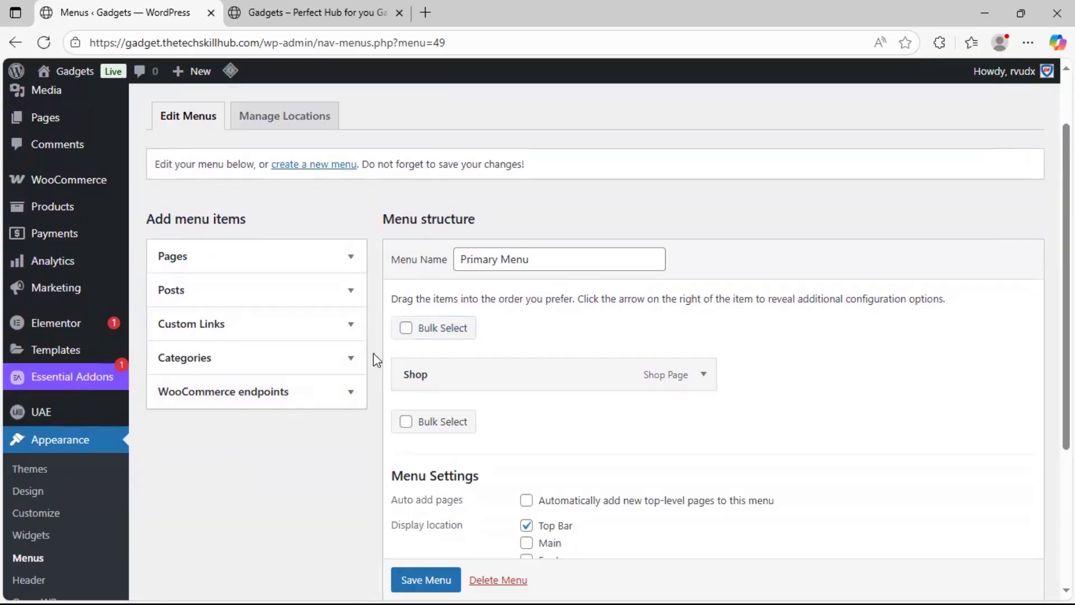
{"action": "left_click", "coordinate": [353, 325]}
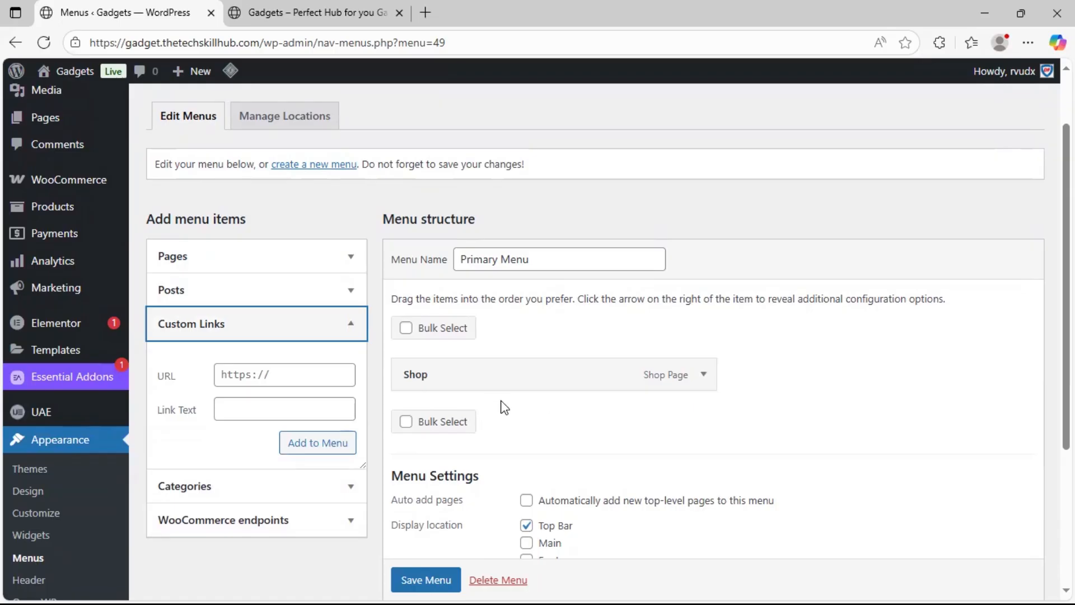
{"action": "left_click", "coordinate": [262, 407]}
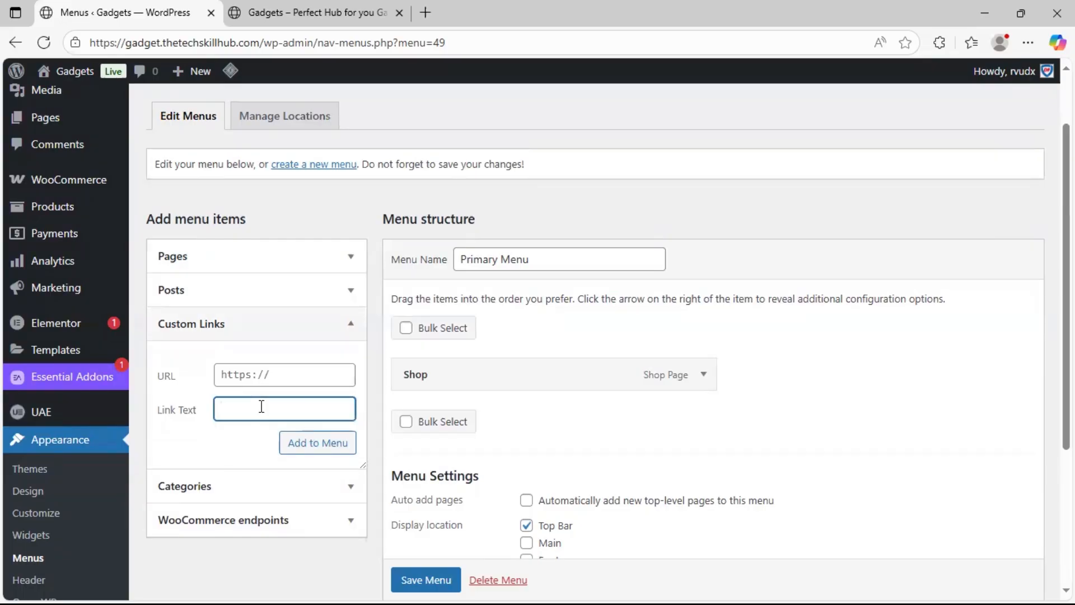
Look through the product sections on the live homepage and return to the menu editor
{"action": "left_click", "coordinate": [315, 16]}
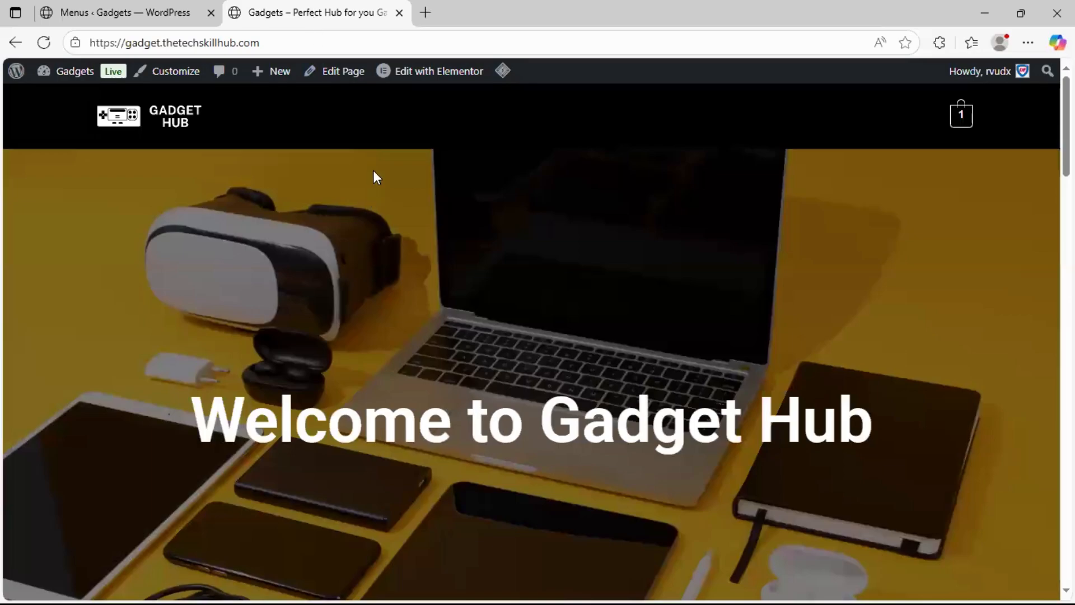
{"action": "scroll", "coordinate": [475, 491], "scroll_direction": "down", "scroll_amount": 5}
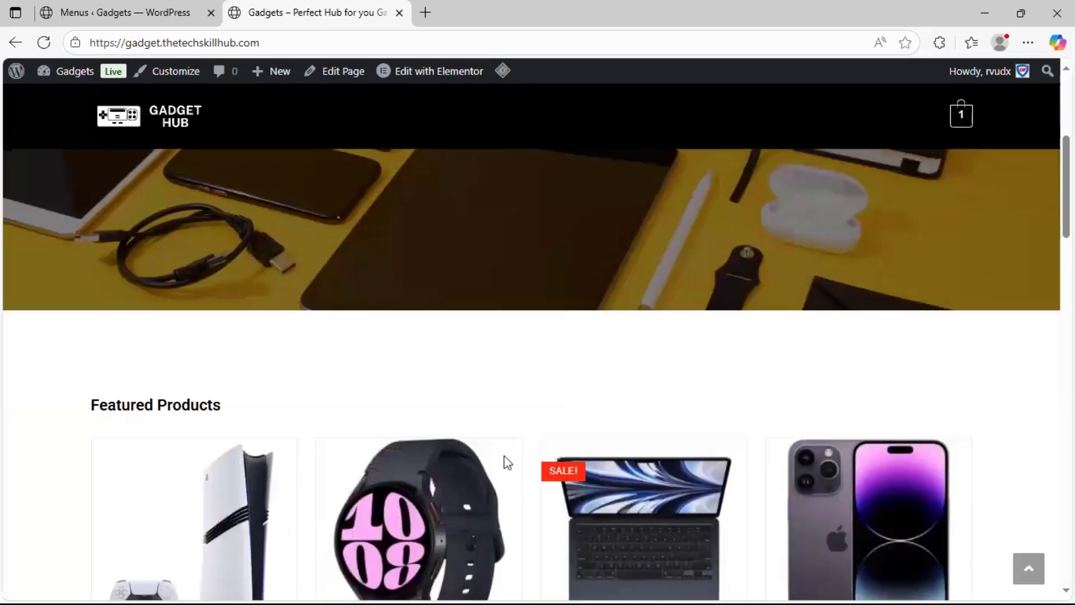
{"action": "scroll", "coordinate": [505, 463], "scroll_direction": "down", "scroll_amount": 6}
{"action": "scroll", "coordinate": [467, 395], "scroll_direction": "up", "scroll_amount": 7}
{"action": "scroll", "coordinate": [467, 395], "scroll_direction": "up", "scroll_amount": 5}
{"action": "left_click", "coordinate": [161, 10]}
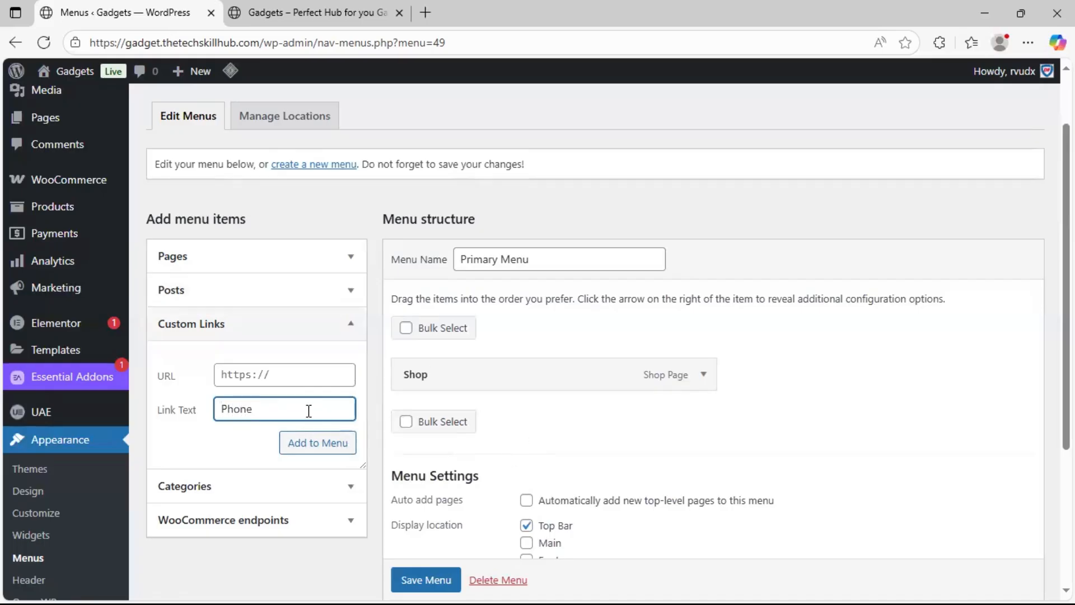
{"action": "left_click", "coordinate": [317, 12]}
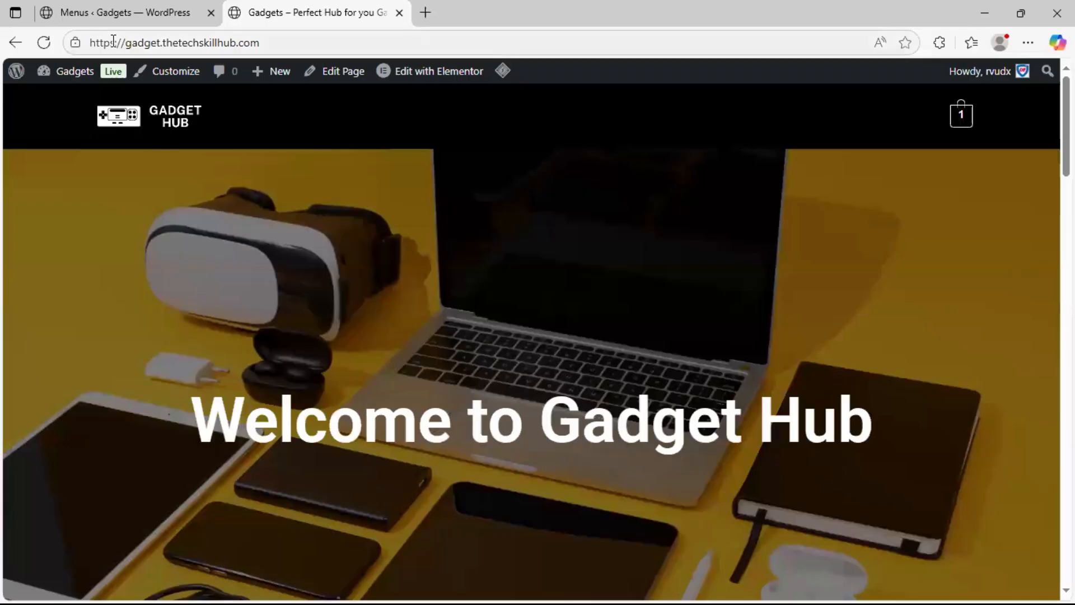
{"action": "left_click", "coordinate": [117, 18]}
Open the store's product categories page in a new tab and look through the full category list
{"action": "scroll", "coordinate": [55, 226], "scroll_direction": "up", "scroll_amount": 2}
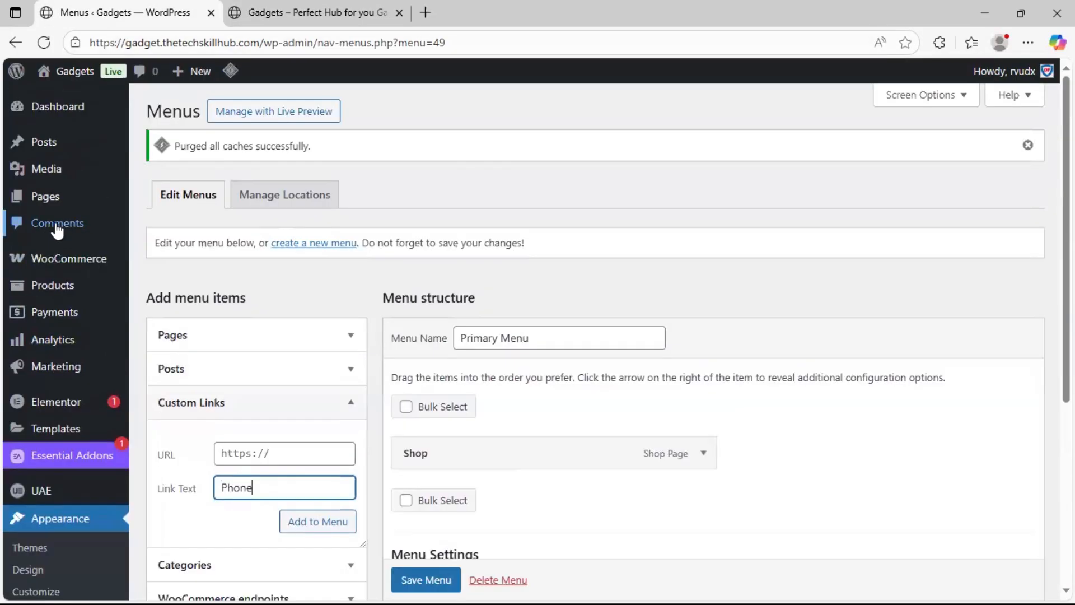
{"action": "mouse_move", "coordinate": [64, 287]}
{"action": "left_click", "coordinate": [168, 360]}
{"action": "right_click", "coordinate": [169, 361]}
{"action": "left_click", "coordinate": [280, 126]}
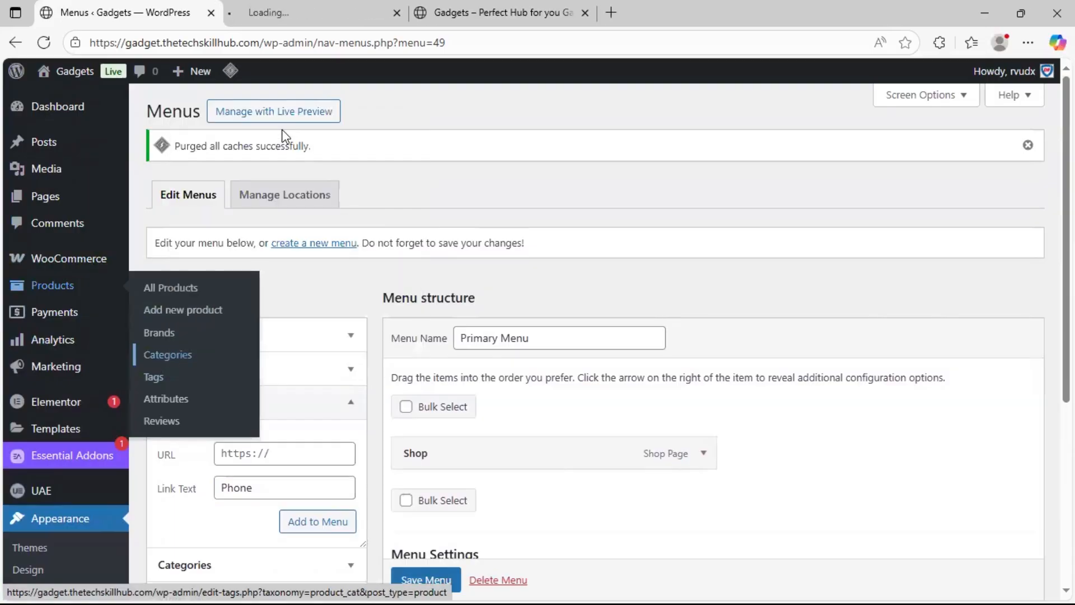
{"action": "left_click", "coordinate": [329, 5]}
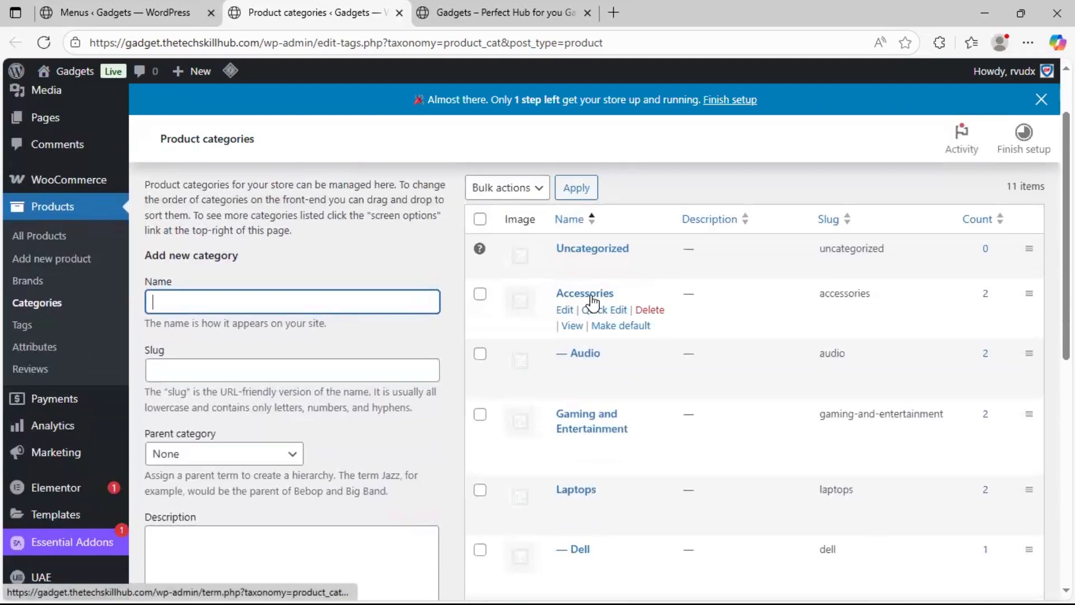
{"action": "scroll", "coordinate": [539, 408], "scroll_direction": "down", "scroll_amount": 2}
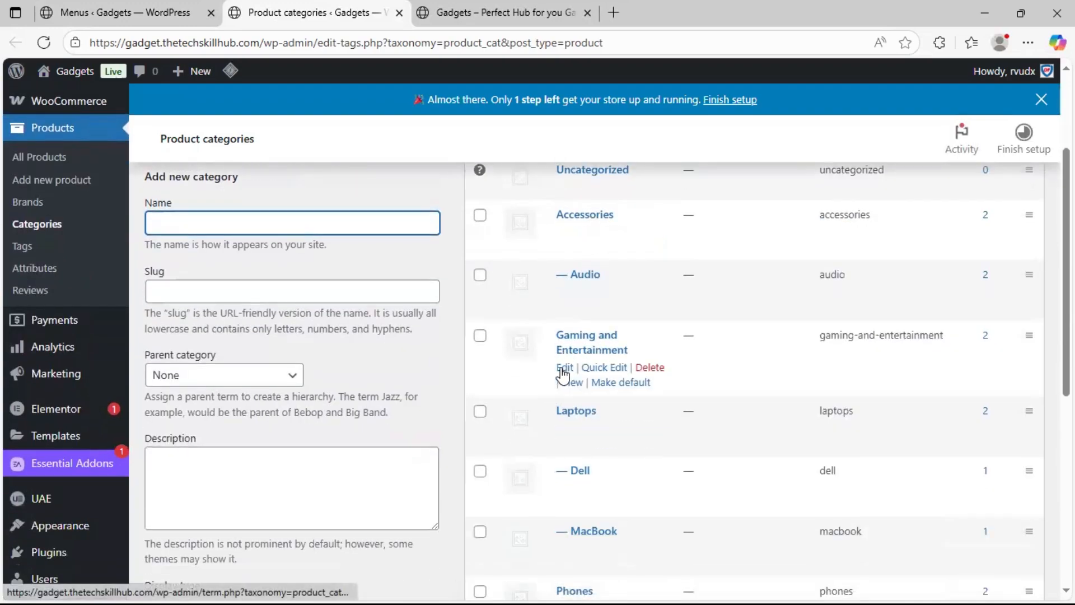
{"action": "scroll", "coordinate": [582, 418], "scroll_direction": "down", "scroll_amount": 3}
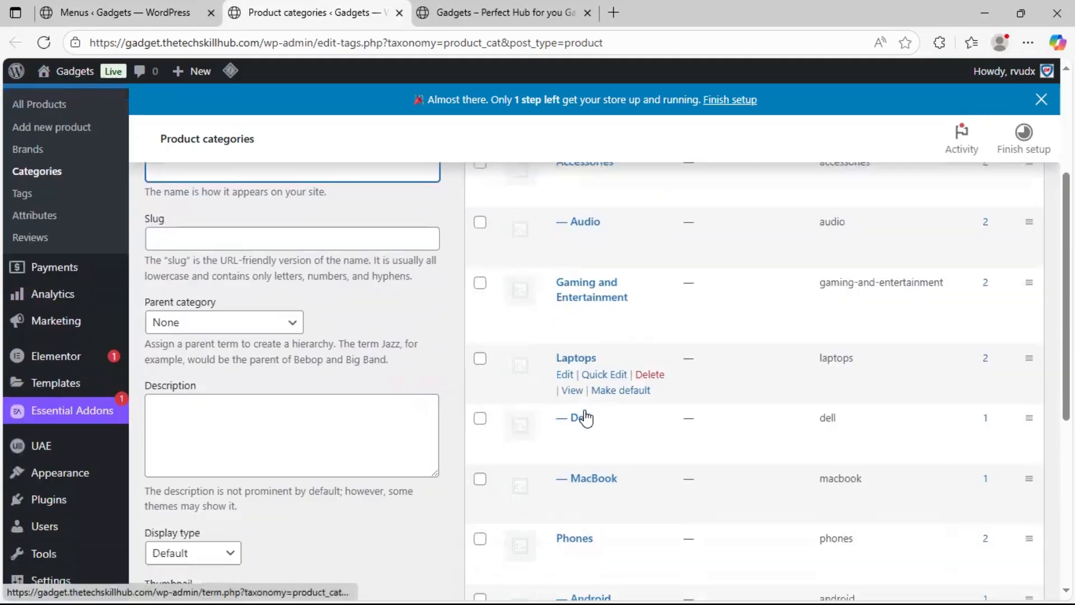
{"action": "scroll", "coordinate": [582, 417], "scroll_direction": "down", "scroll_amount": 4}
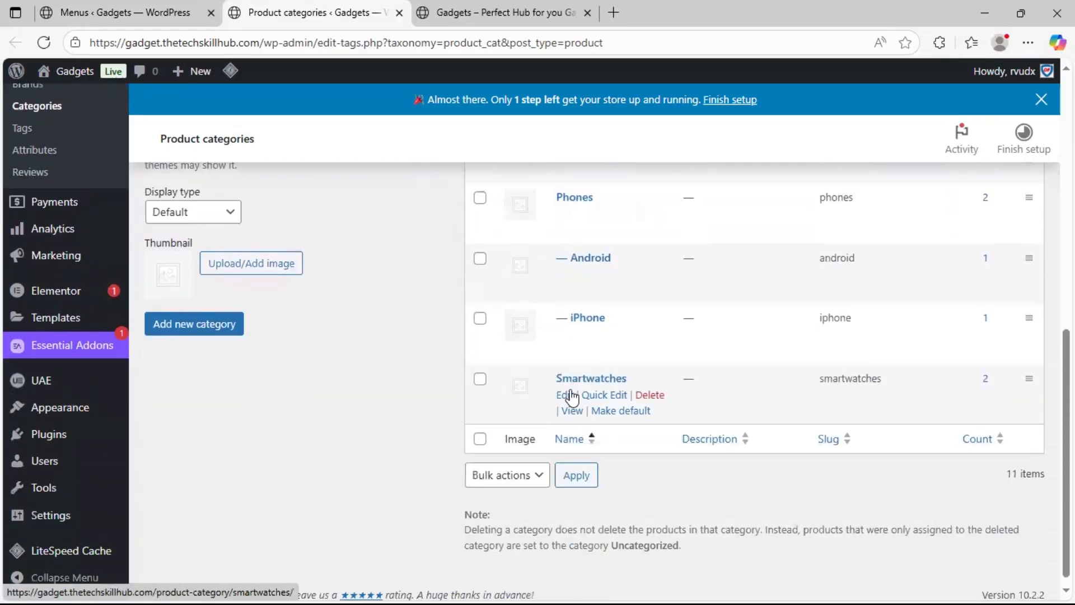
{"action": "scroll", "coordinate": [572, 386], "scroll_direction": "up", "scroll_amount": 3}
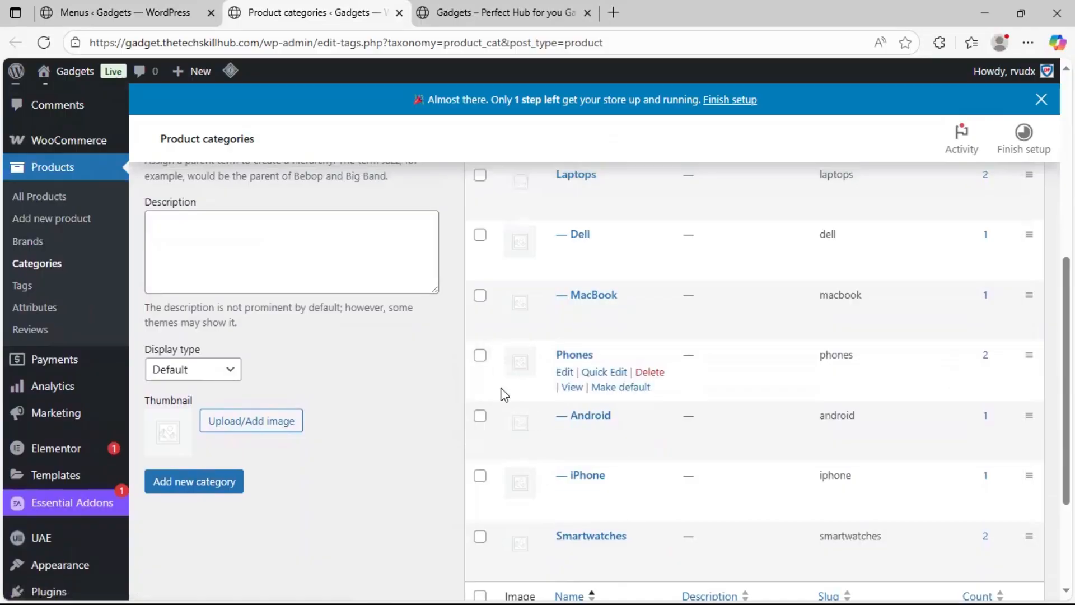
{"action": "scroll", "coordinate": [500, 387], "scroll_direction": "up", "scroll_amount": 1}
{"action": "scroll", "coordinate": [502, 378], "scroll_direction": "up", "scroll_amount": 6}
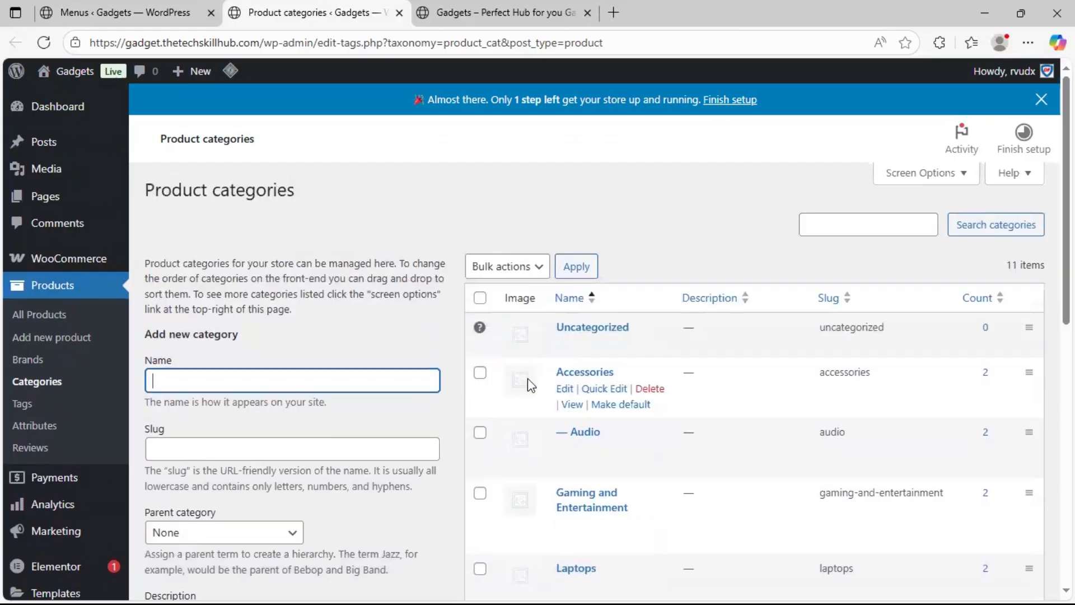
Return to the menu editor and replace the custom link's text with "Accessories"
{"action": "left_click", "coordinate": [193, 13]}
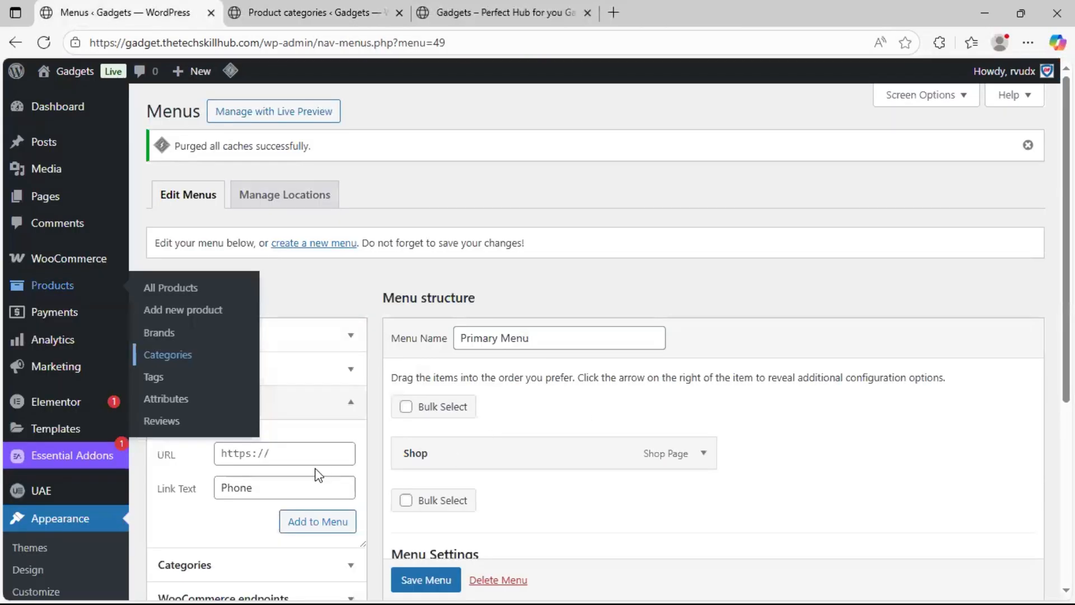
{"action": "double_click", "coordinate": [268, 490]}
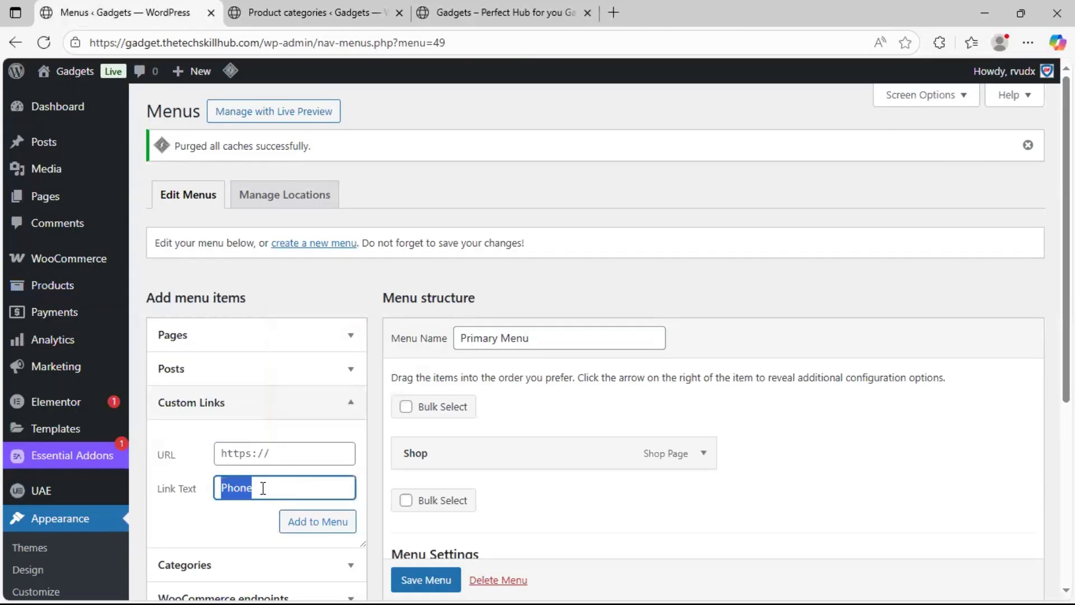
{"action": "type", "text": "Accessories"}
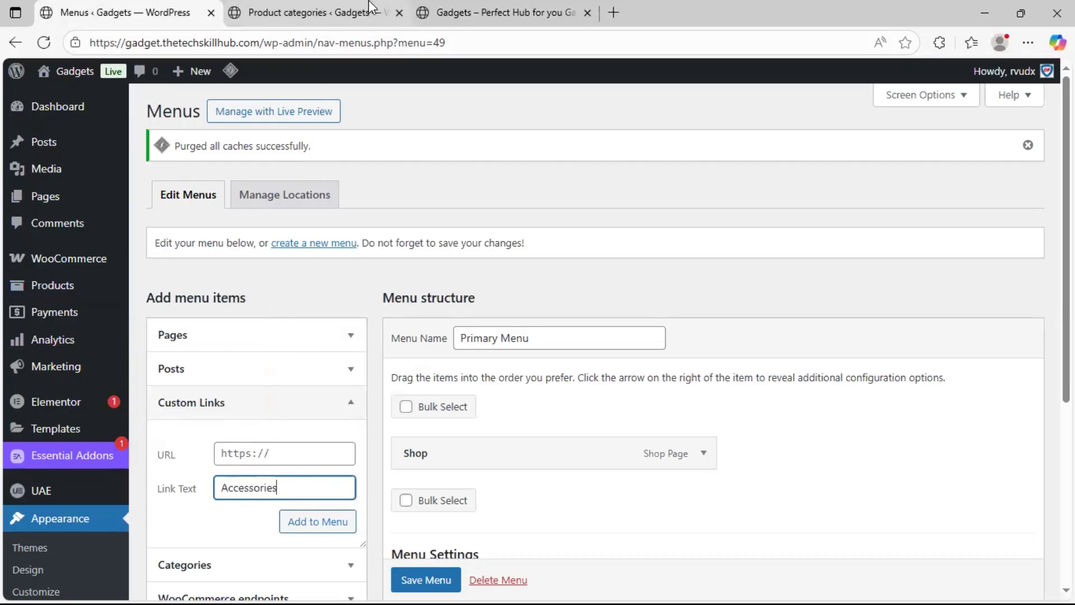
Copy the Accessories category's page link into the custom link URL and add the item to Primary Menu
{"action": "left_click", "coordinate": [314, 12]}
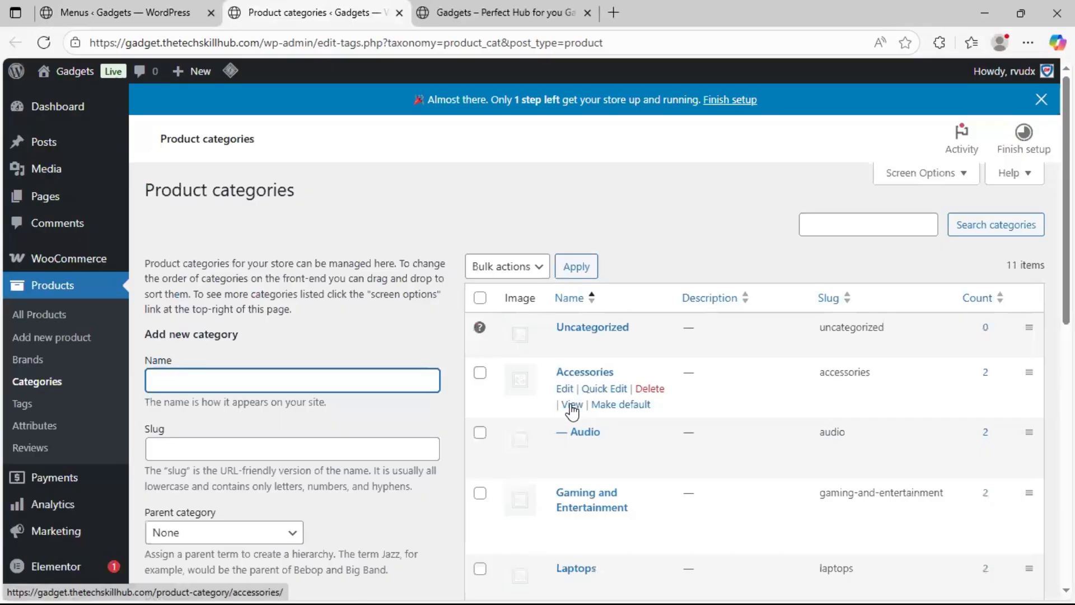
{"action": "right_click", "coordinate": [571, 405]}
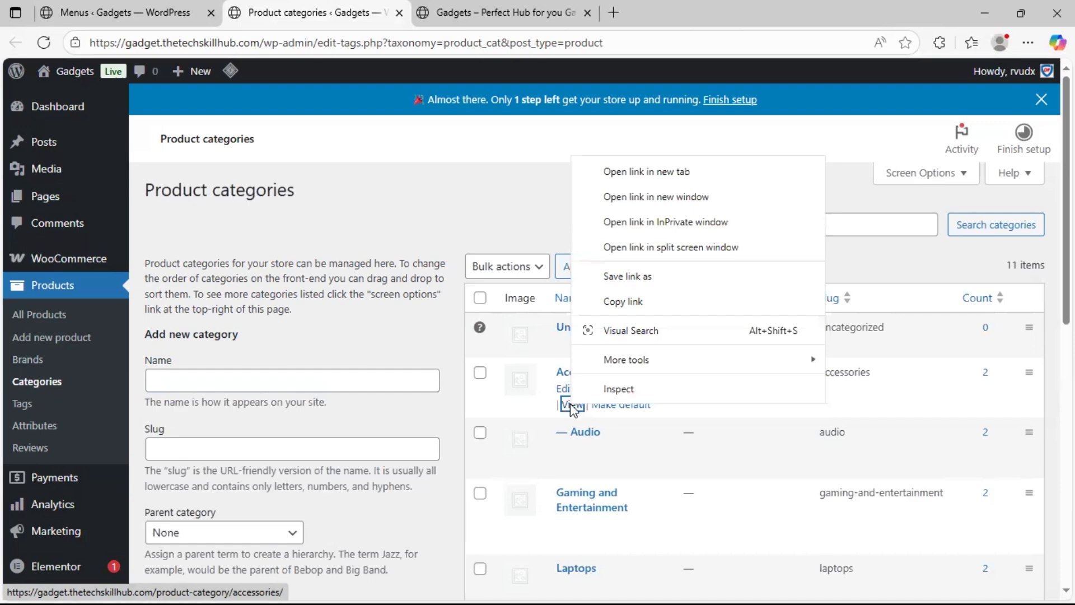
{"action": "left_click", "coordinate": [664, 302]}
{"action": "left_click", "coordinate": [200, 9]}
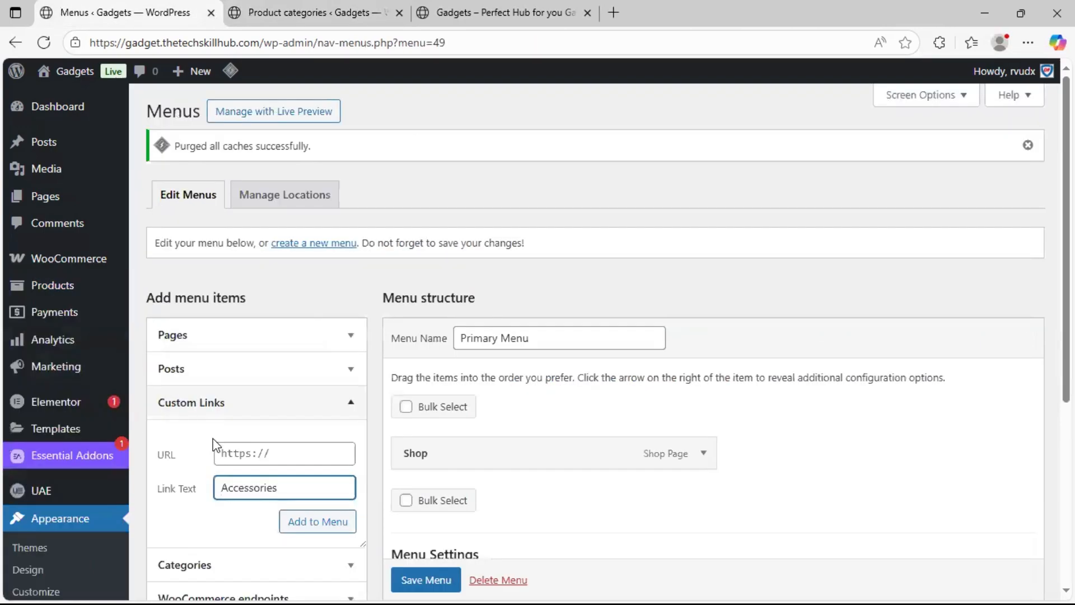
{"action": "left_click", "coordinate": [237, 457]}
{"action": "key", "text": "ctrl+a"}
{"action": "key", "text": "ctrl+v"}
{"action": "left_click", "coordinate": [294, 521]}
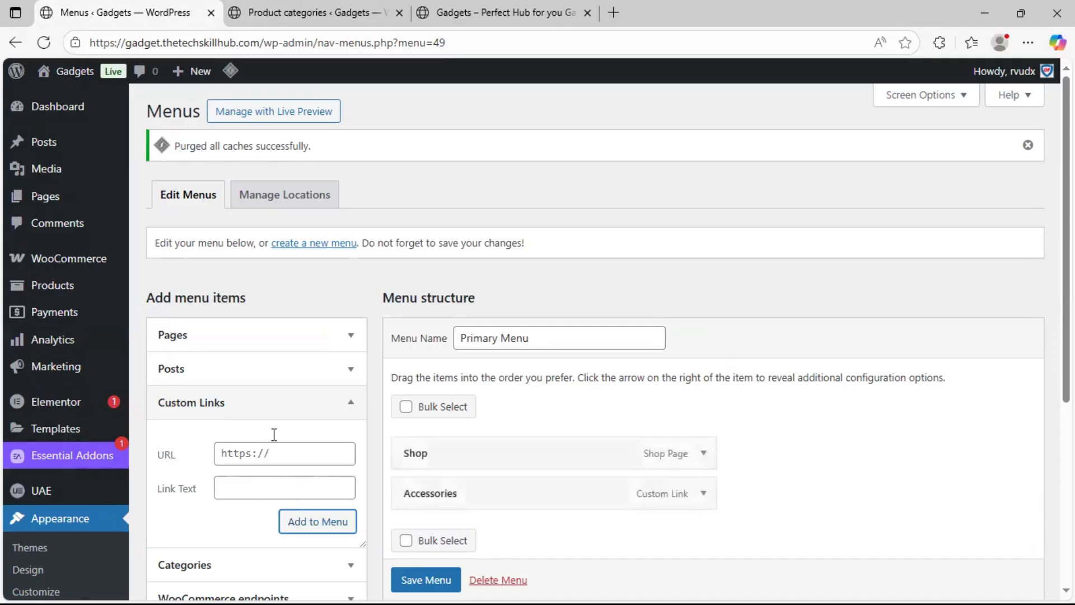
Check the next top-level product category and enter "Gaming and Entertainment" as the text of a new custom link
{"action": "left_click", "coordinate": [353, 13]}
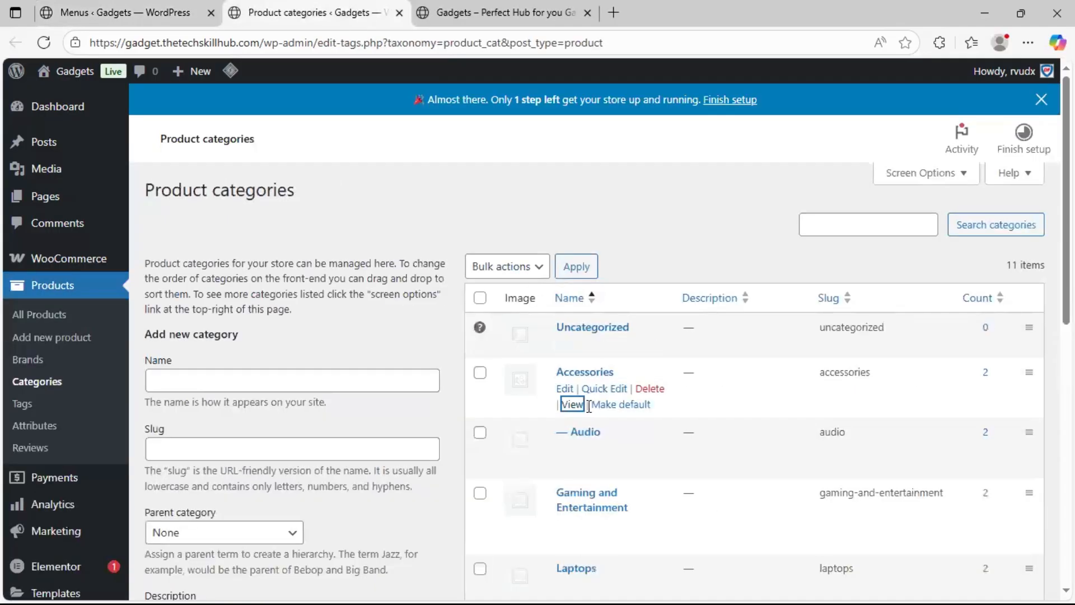
{"action": "scroll", "coordinate": [583, 437], "scroll_direction": "down", "scroll_amount": 3}
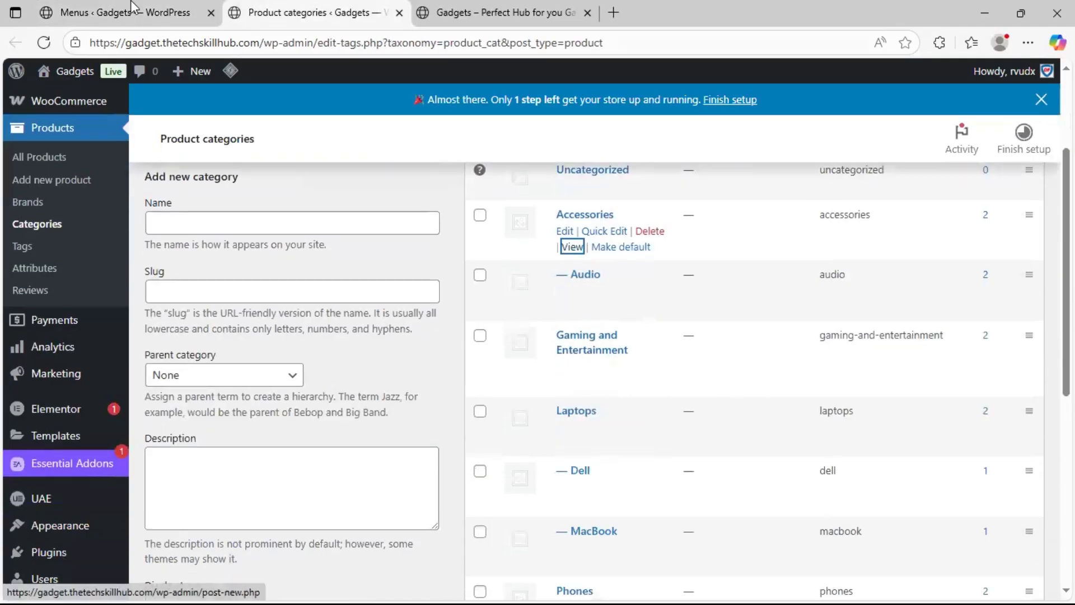
{"action": "left_click", "coordinate": [131, 11]}
{"action": "left_click", "coordinate": [240, 485]}
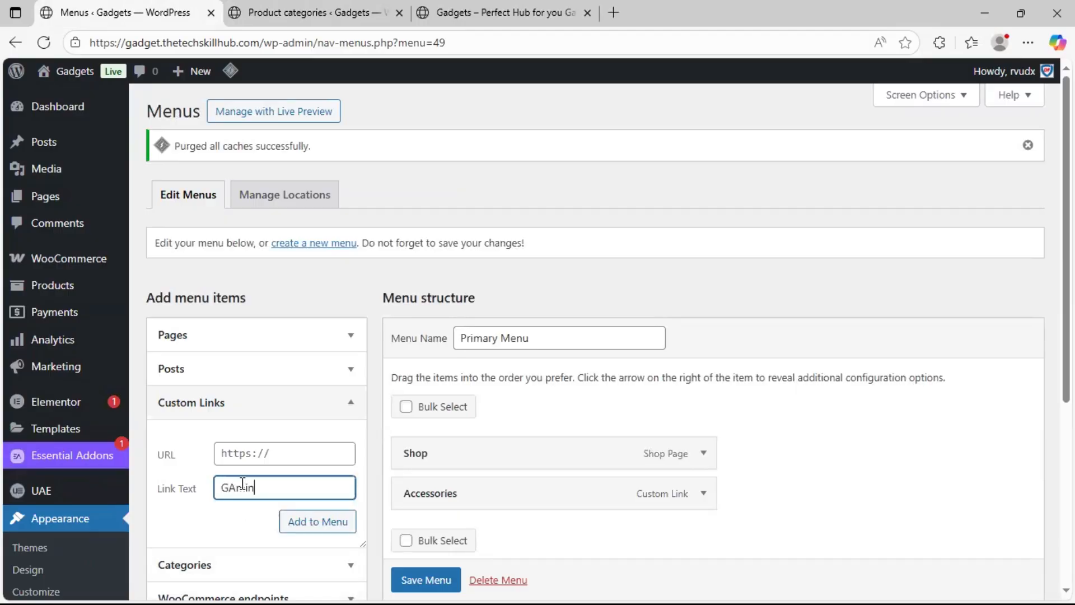
{"action": "type", "text": "Gaming and "}
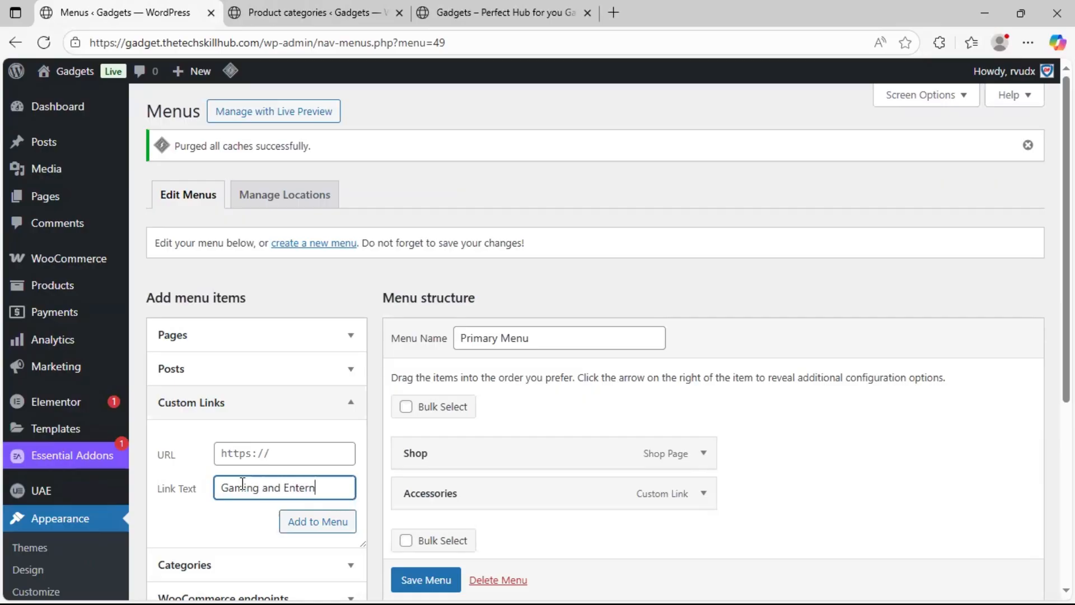
{"action": "type", "text": "Entertainment"}
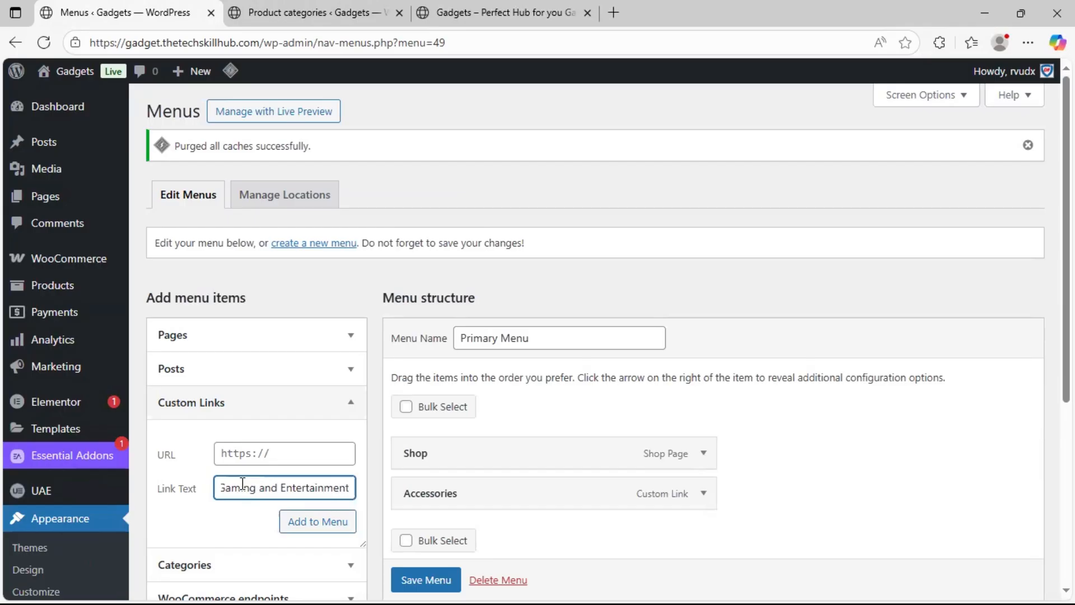
Copy the Gaming and Entertainment category's page link into the custom link URL and add the item to Primary Menu
{"action": "left_click", "coordinate": [319, 10]}
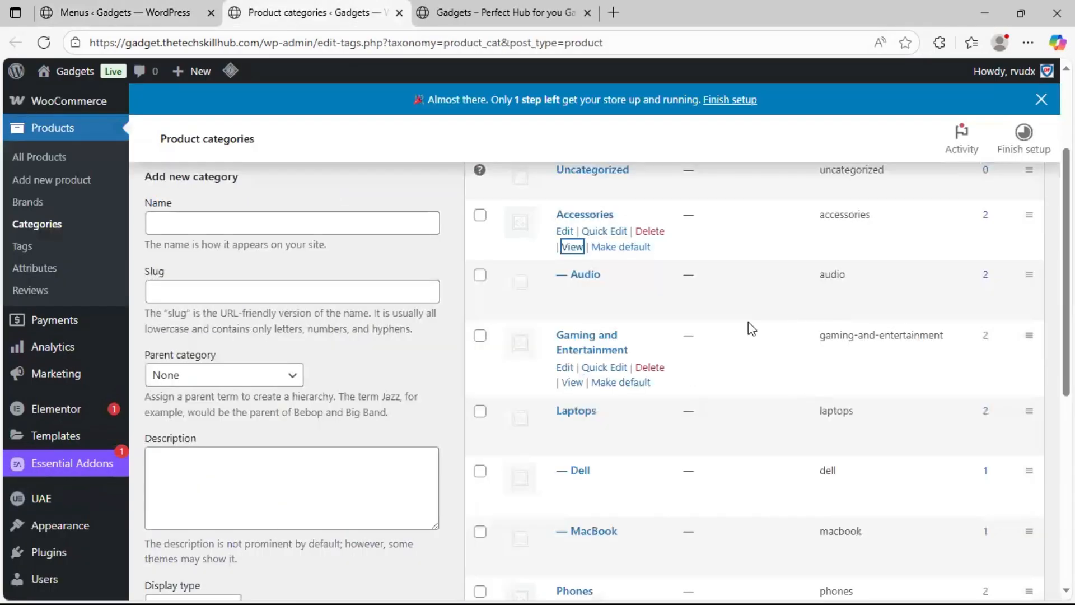
{"action": "right_click", "coordinate": [571, 392]}
{"action": "left_click", "coordinate": [651, 283]}
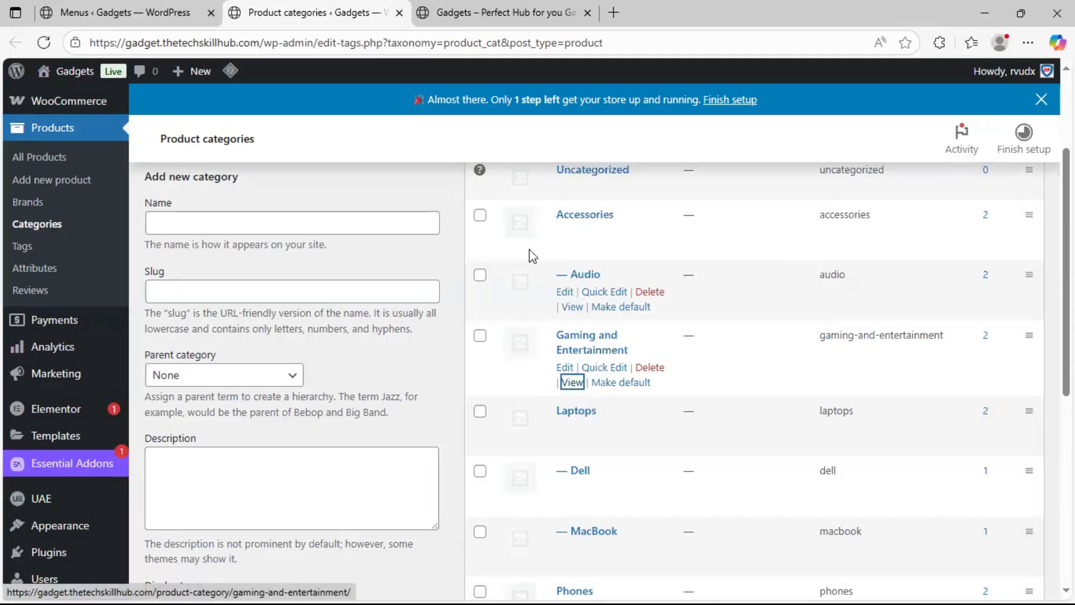
{"action": "left_click", "coordinate": [118, 12]}
{"action": "left_click", "coordinate": [262, 451]}
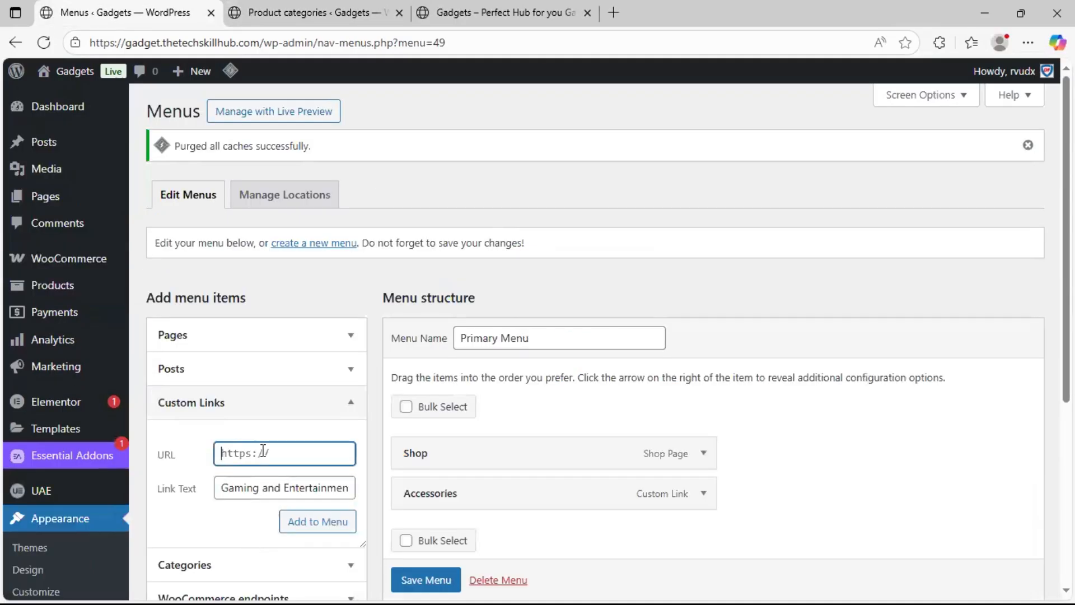
{"action": "key", "text": "ctrl+v"}
{"action": "left_click", "coordinate": [310, 521]}
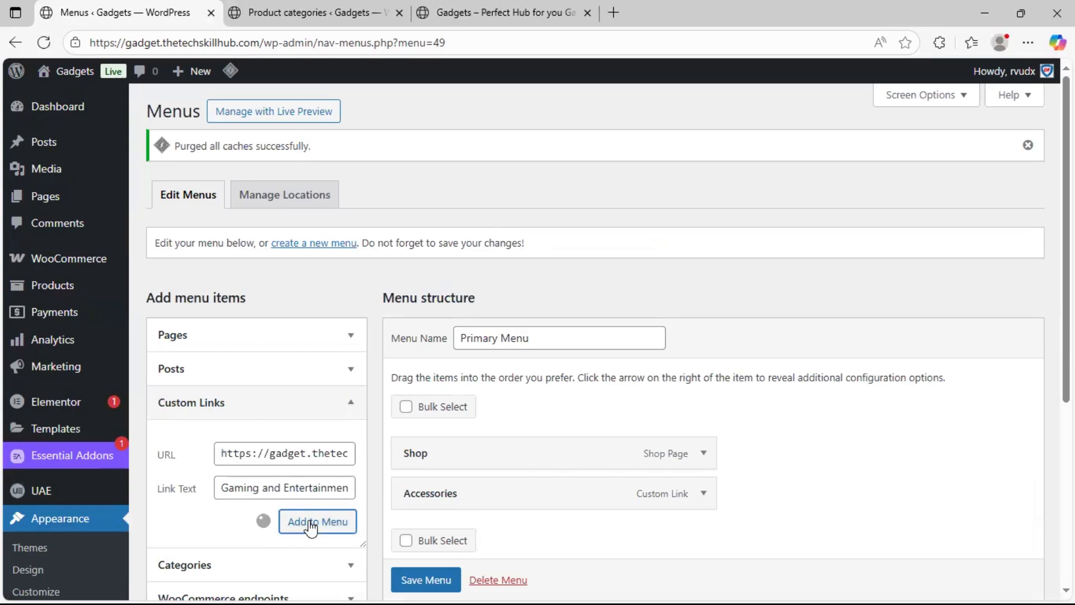
Copy the Laptops category's page link and add it to Primary Menu as a custom link with the text "Laptops"
{"action": "left_click", "coordinate": [306, 13]}
{"action": "scroll", "coordinate": [543, 394], "scroll_direction": "down", "scroll_amount": 1}
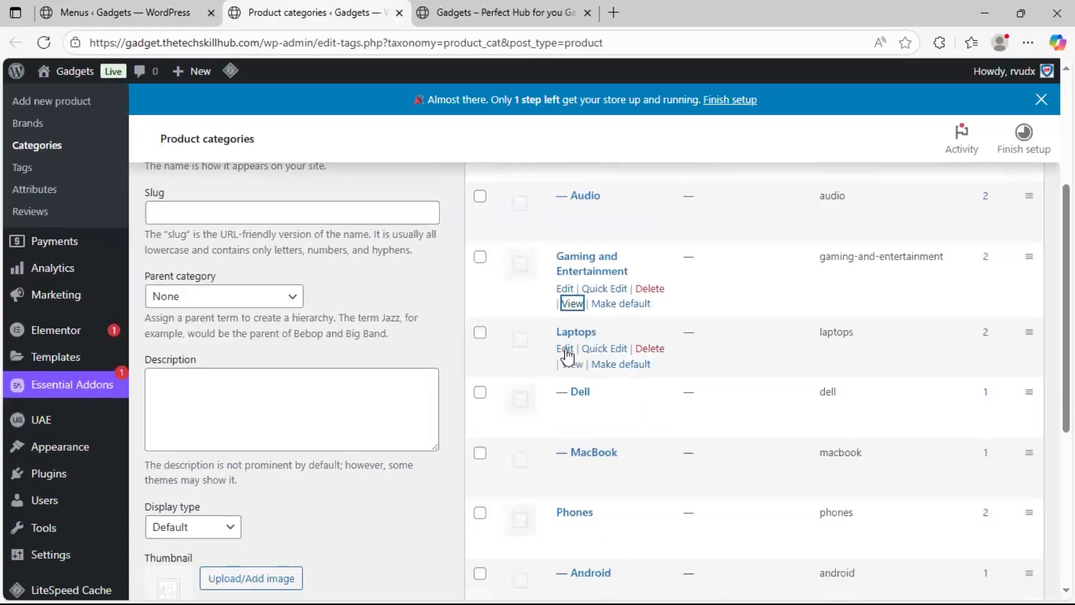
{"action": "right_click", "coordinate": [572, 364]}
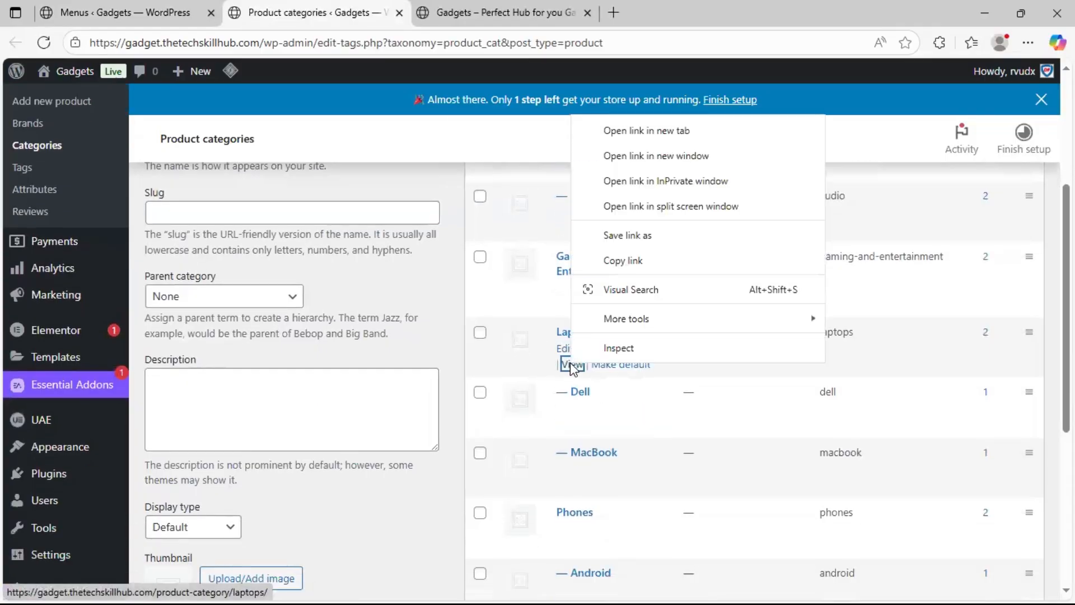
{"action": "left_click", "coordinate": [627, 260]}
{"action": "left_click", "coordinate": [112, 12]}
{"action": "left_click", "coordinate": [263, 491]}
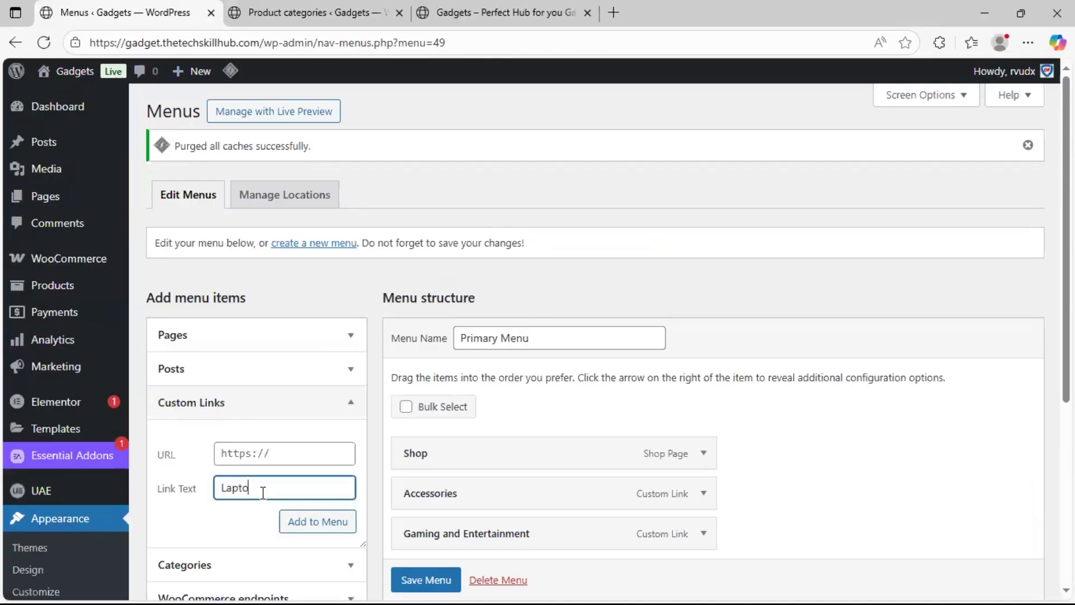
{"action": "left_click", "coordinate": [262, 451]}
{"action": "key", "text": "ctrl+v"}
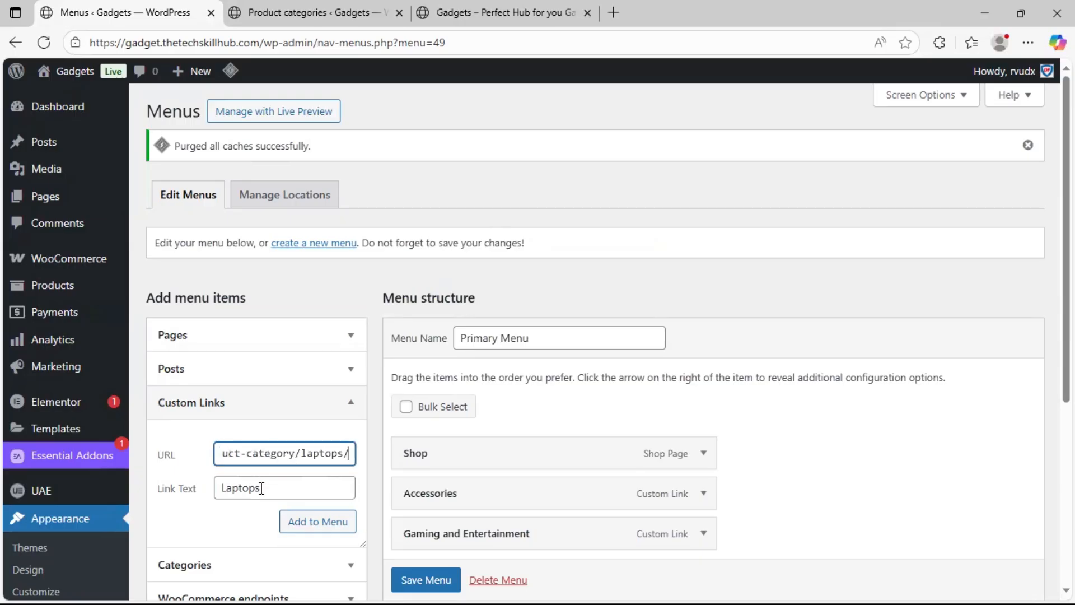
{"action": "left_click", "coordinate": [297, 520]}
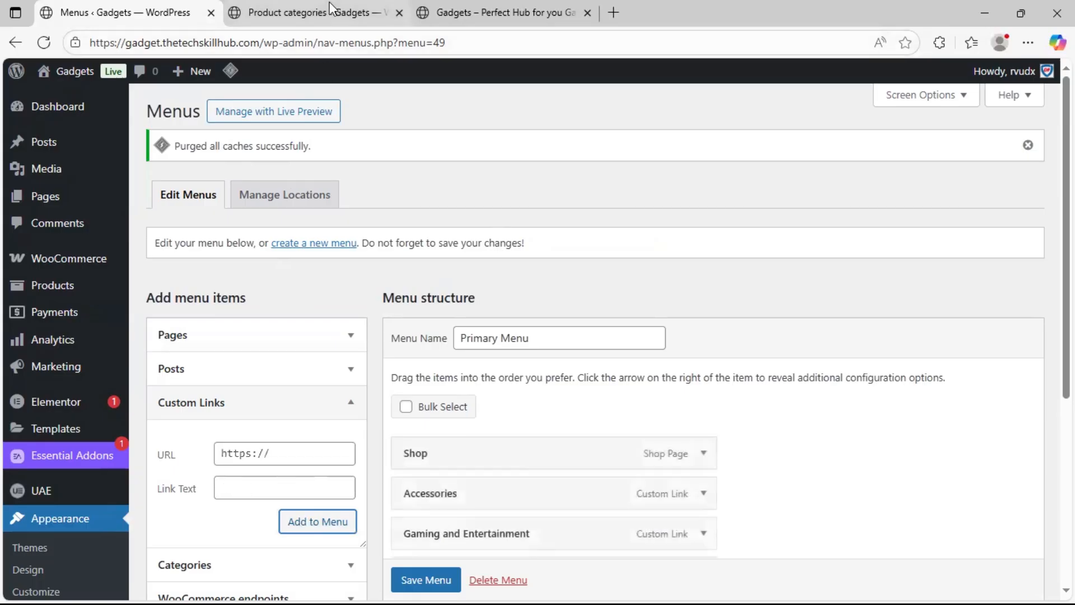
Copy the Phones category's page link and add it to Primary Menu as a custom link with the text "Phone"
{"action": "left_click", "coordinate": [311, 12]}
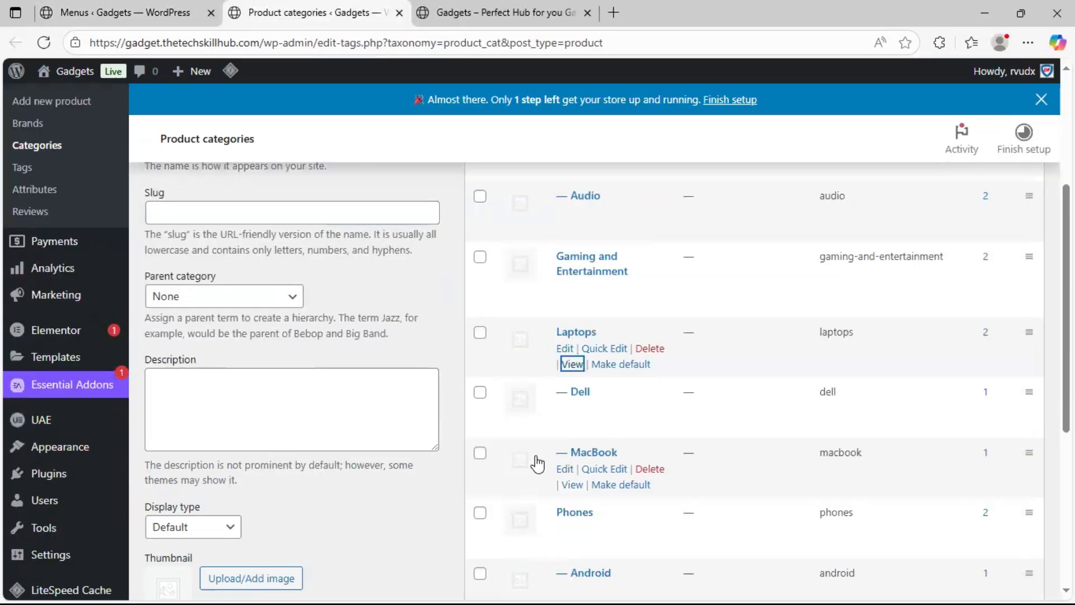
{"action": "scroll", "coordinate": [538, 465], "scroll_direction": "down", "scroll_amount": 1}
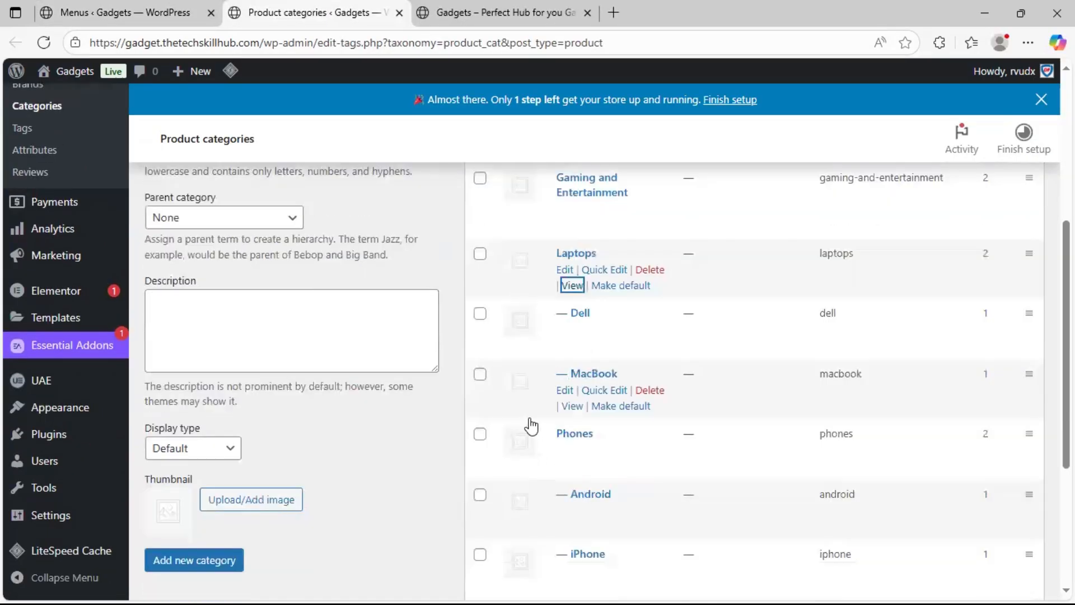
{"action": "right_click", "coordinate": [570, 470]}
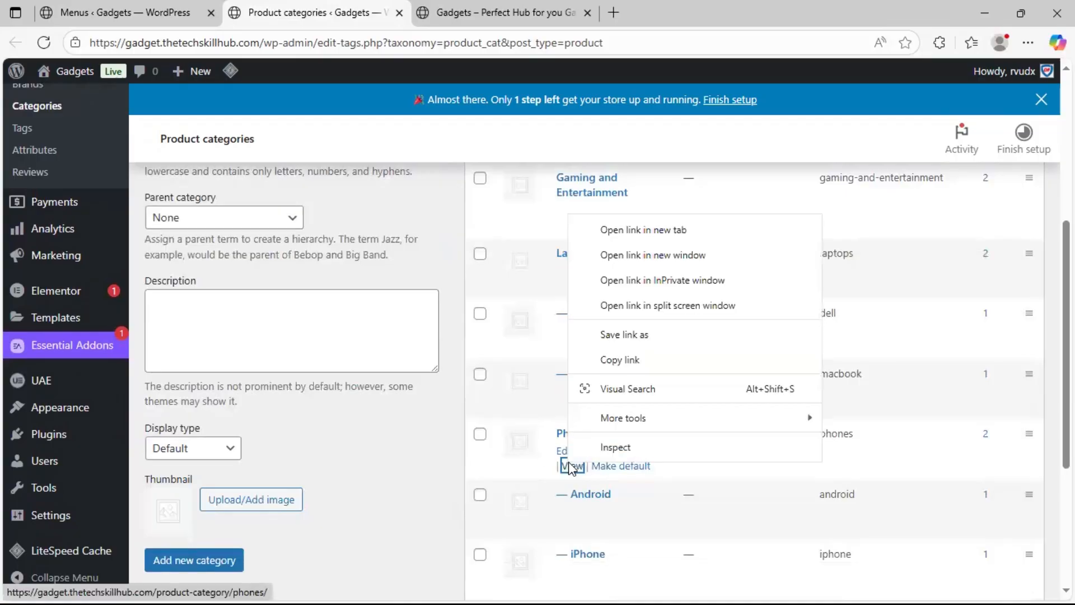
{"action": "left_click", "coordinate": [637, 357]}
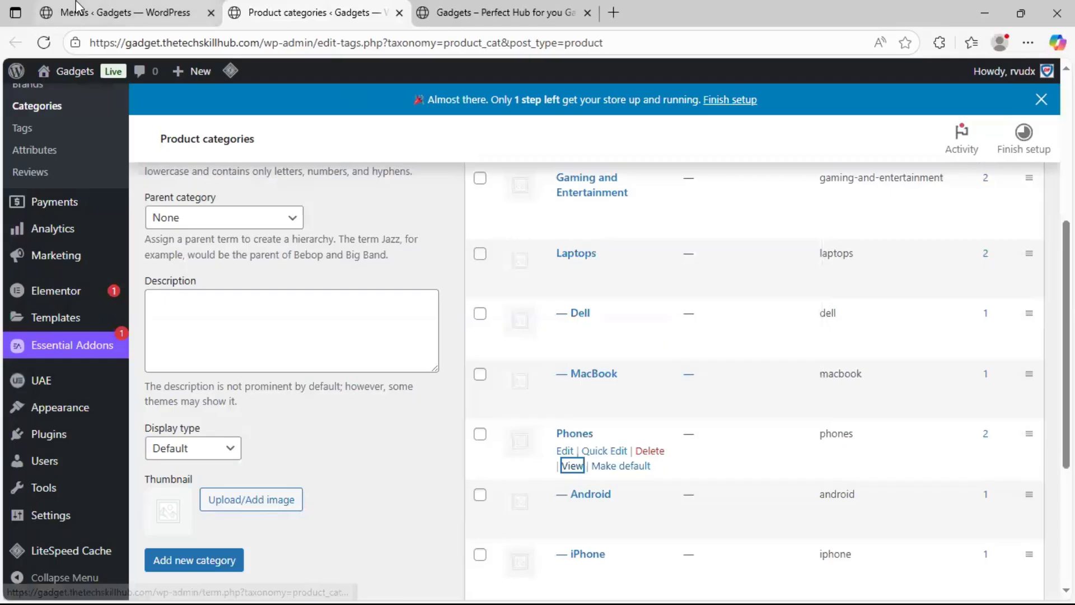
{"action": "left_click", "coordinate": [123, 12]}
{"action": "left_click", "coordinate": [240, 496]}
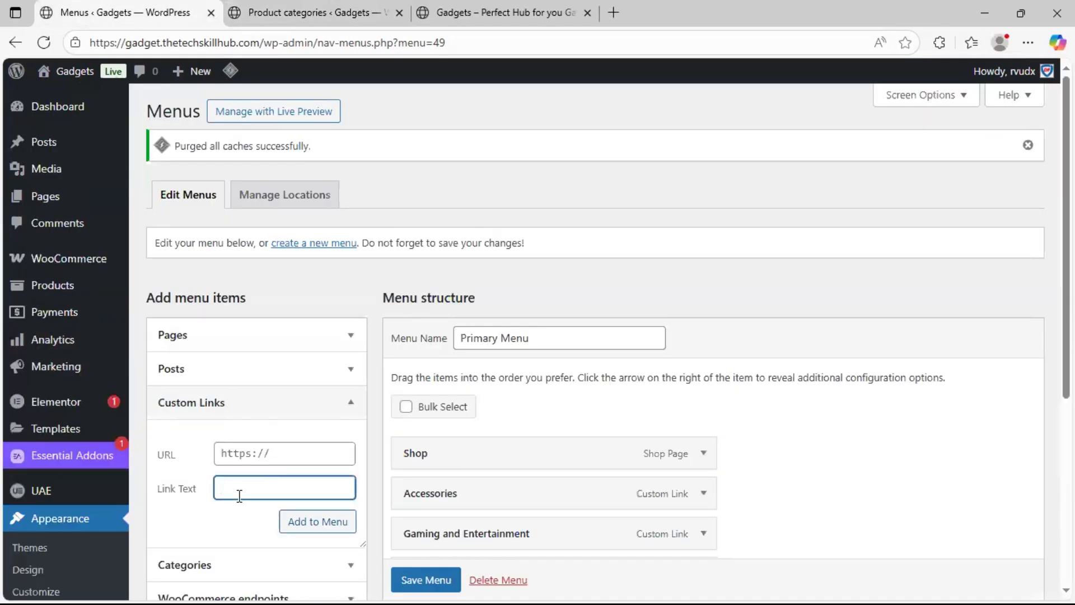
{"action": "left_click", "coordinate": [261, 454]}
{"action": "key", "text": "ctrl+v"}
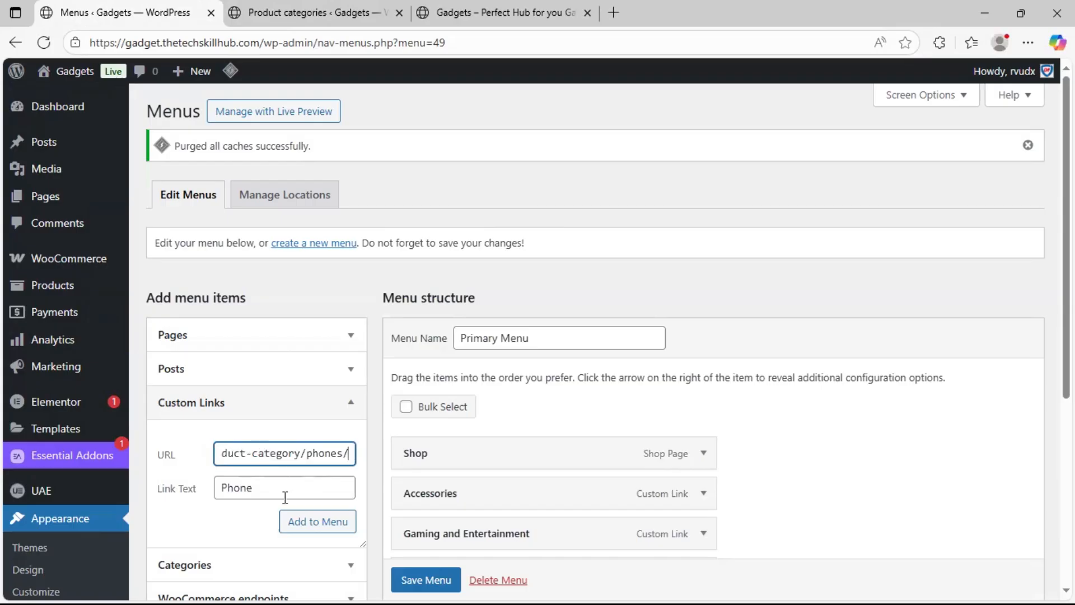
{"action": "left_click", "coordinate": [309, 523]}
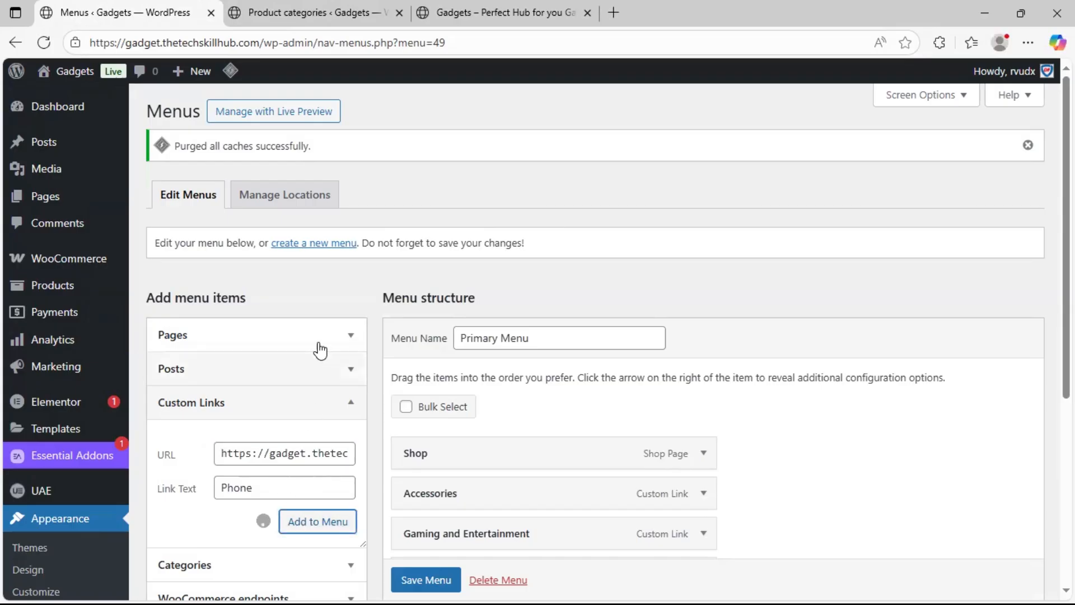
Copy the Smartwatches category's page link and add it to Primary Menu as a custom link with the text "Smartwatches"
{"action": "key", "text": "ctrl+Tab"}
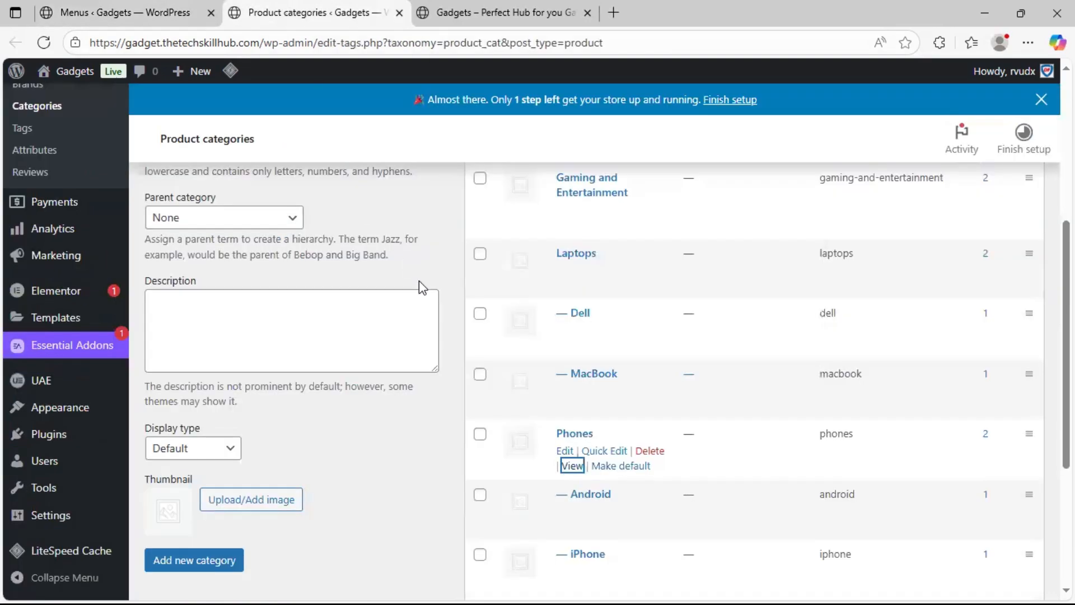
{"action": "scroll", "coordinate": [480, 432], "scroll_direction": "down", "scroll_amount": 4}
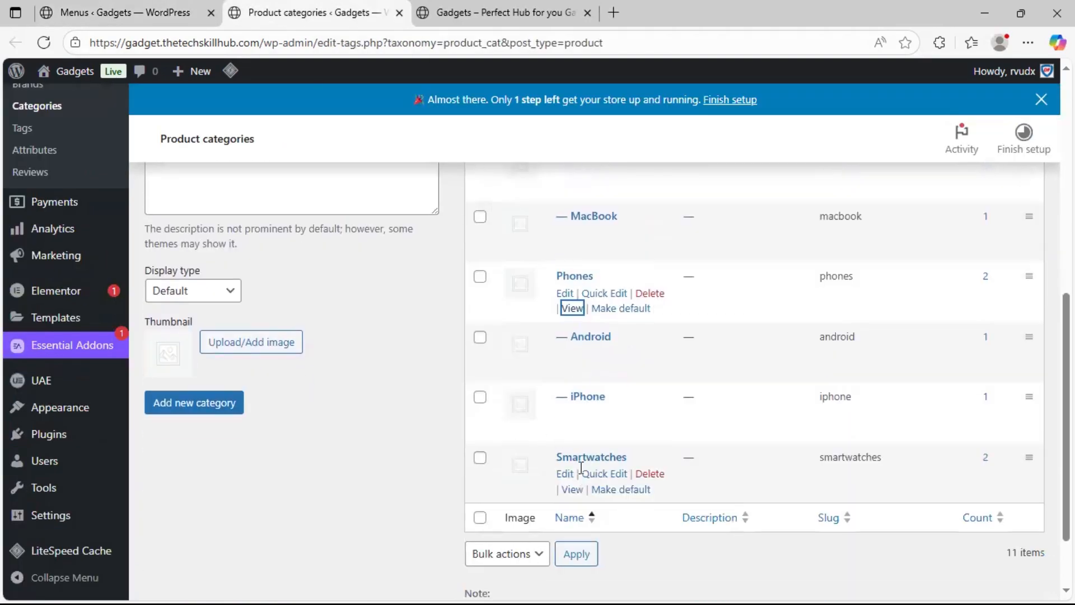
{"action": "right_click", "coordinate": [578, 492]}
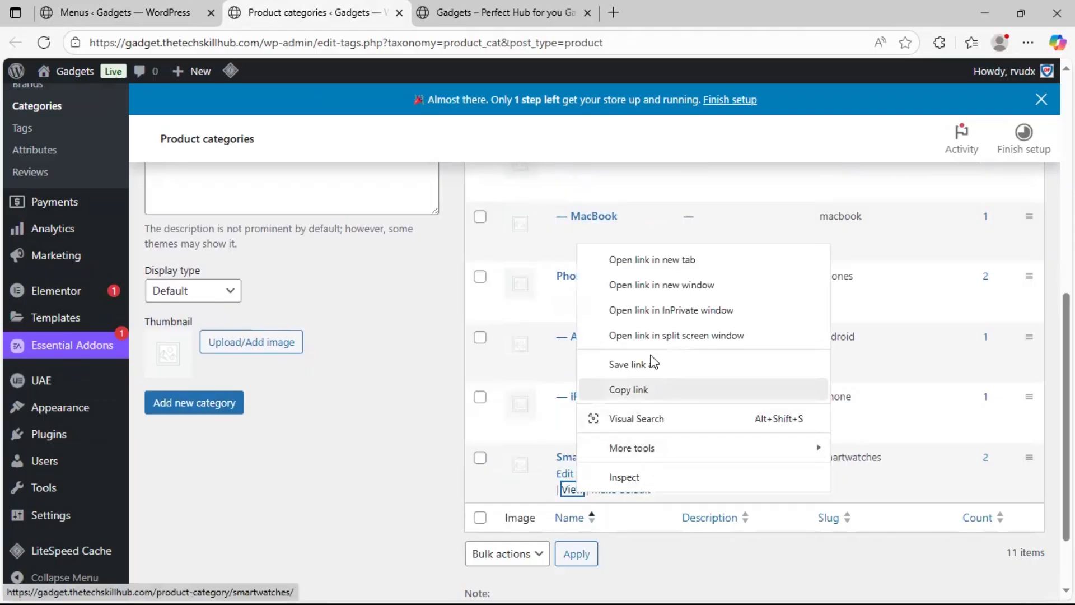
{"action": "left_click", "coordinate": [647, 391]}
{"action": "left_click", "coordinate": [143, 14]}
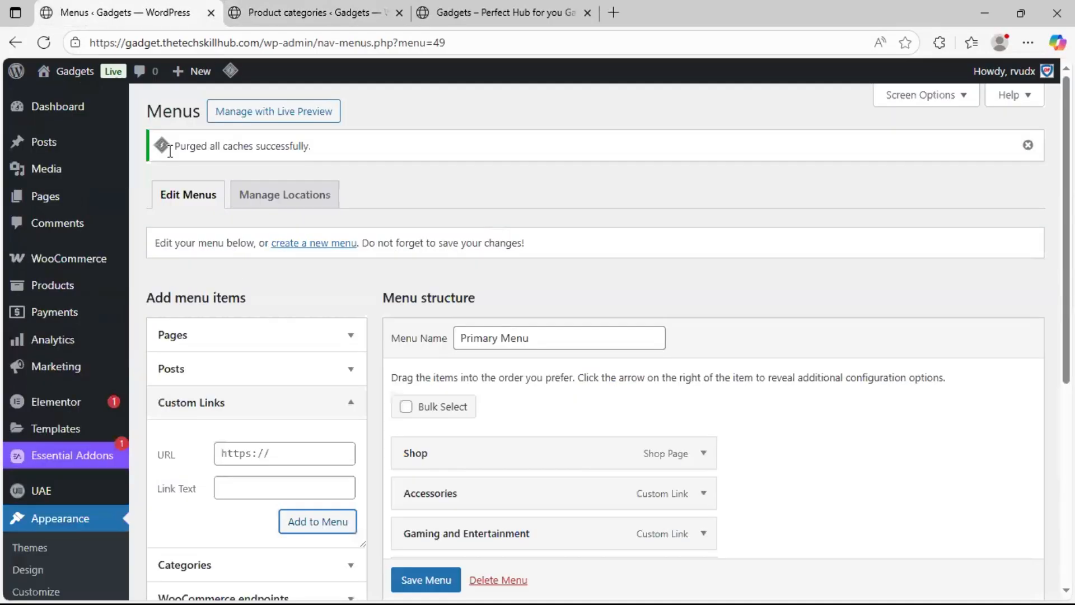
{"action": "left_click", "coordinate": [244, 488]}
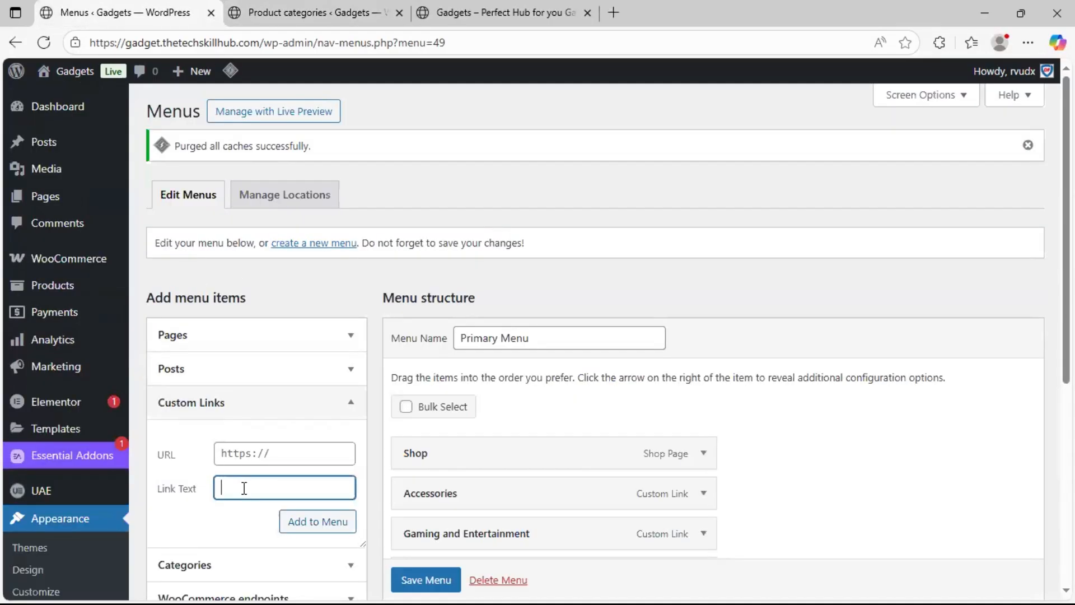
{"action": "left_click", "coordinate": [240, 454]}
{"action": "key", "text": "ctrl+v"}
{"action": "left_click", "coordinate": [269, 487]}
{"action": "type", "text": "Smart"}
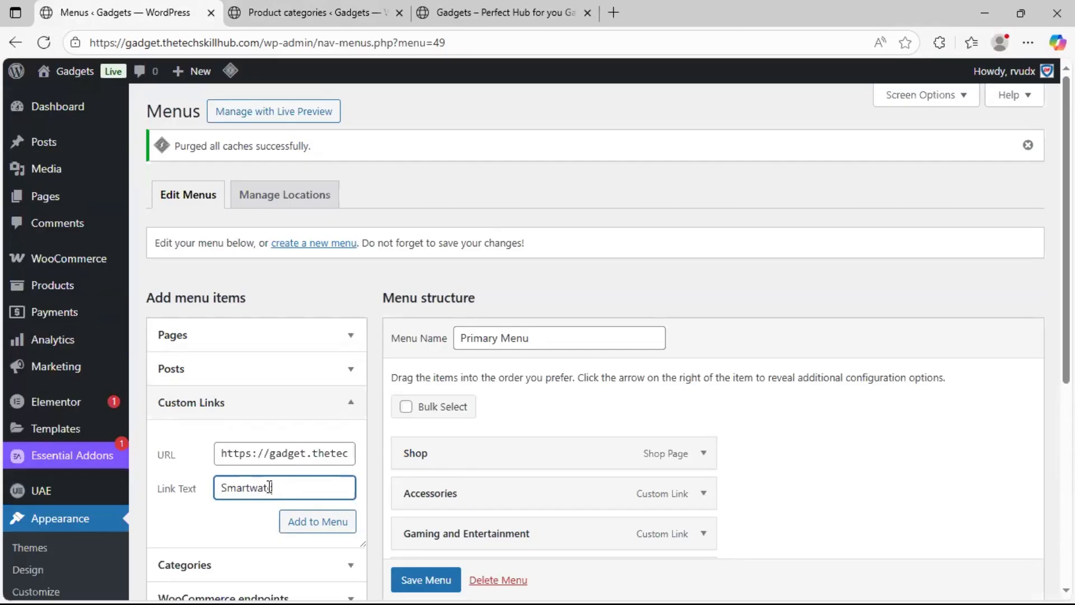
{"action": "left_click", "coordinate": [300, 522]}
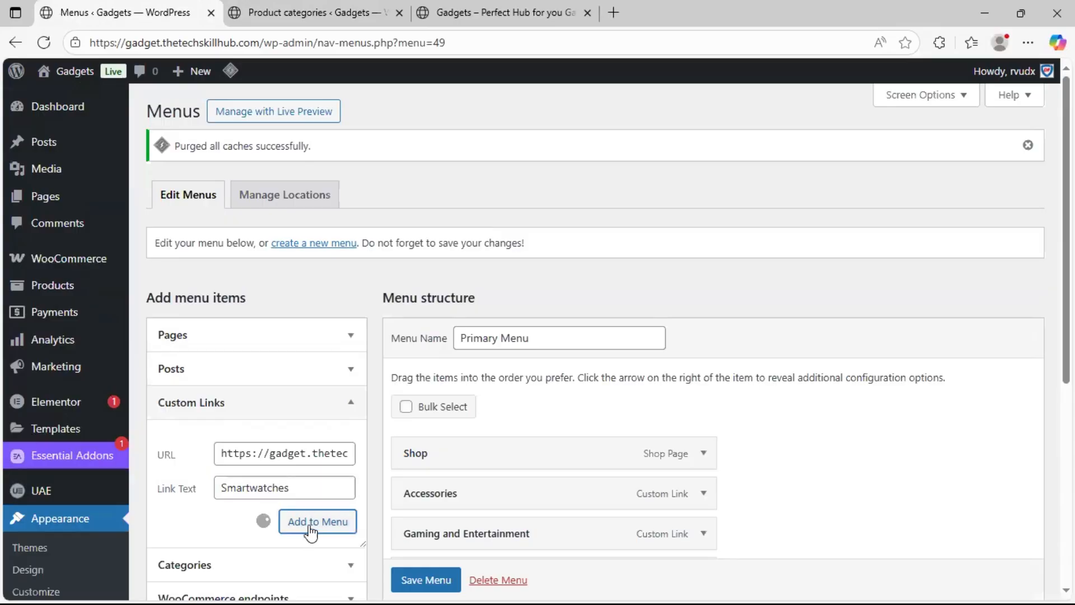
Review the Primary Menu items and compare them with the parent categories and subcategories in the product category list
{"action": "scroll", "coordinate": [376, 435], "scroll_direction": "down", "scroll_amount": 3}
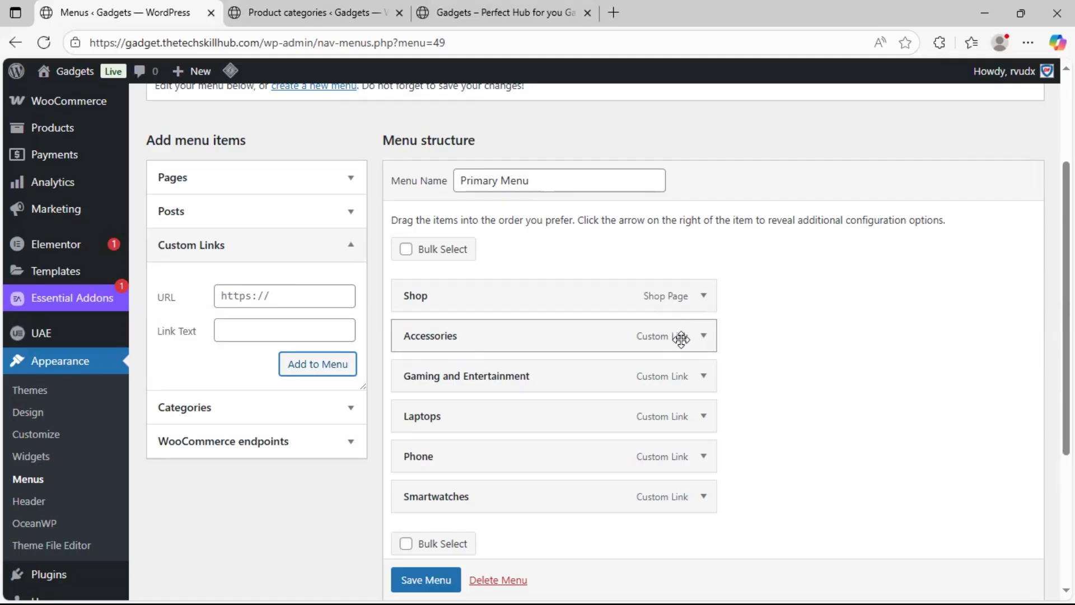
{"action": "left_click", "coordinate": [311, 13]}
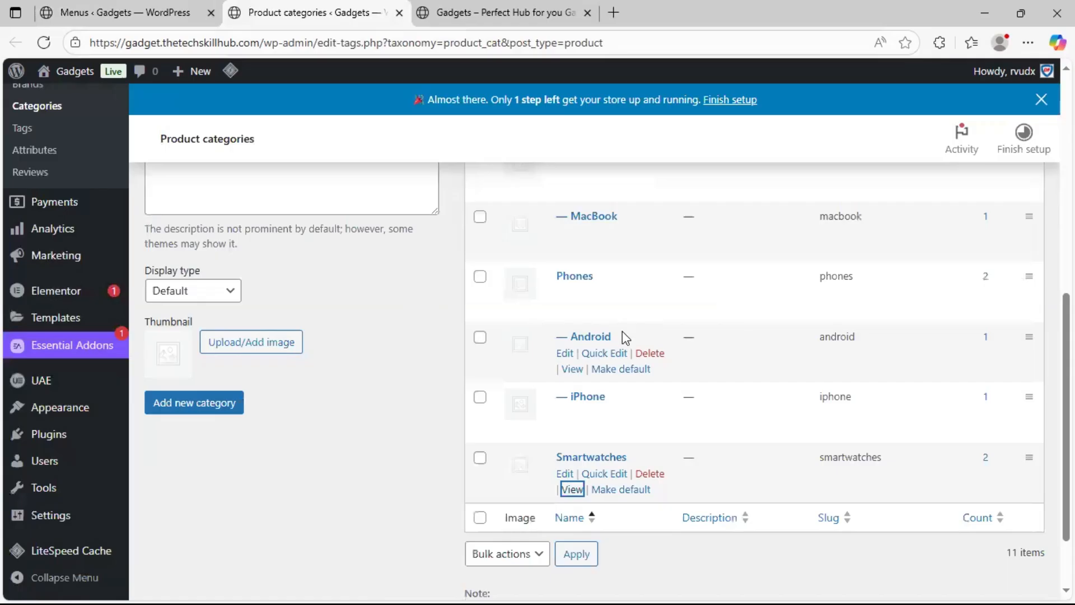
{"action": "scroll", "coordinate": [623, 331], "scroll_direction": "up", "scroll_amount": 3}
{"action": "scroll", "coordinate": [622, 331], "scroll_direction": "up", "scroll_amount": 5}
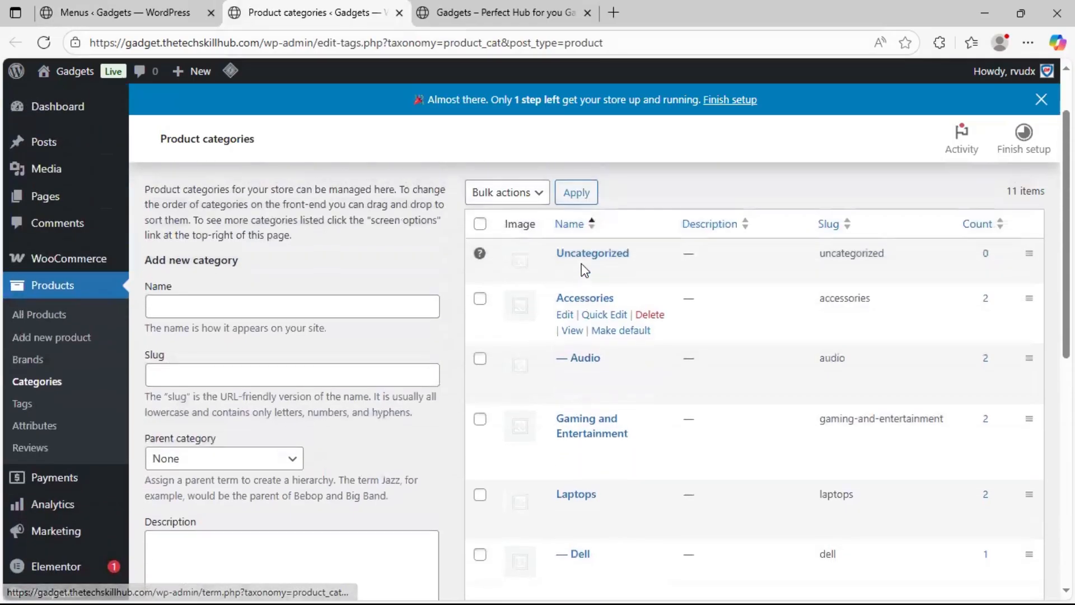
{"action": "scroll", "coordinate": [589, 448], "scroll_direction": "down", "scroll_amount": 2}
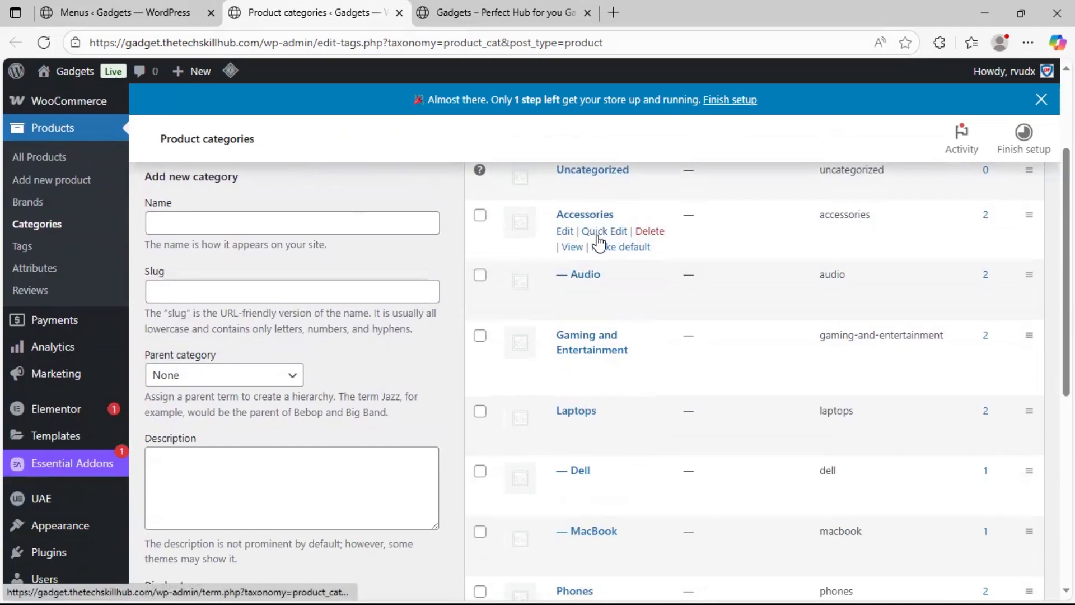
{"action": "scroll", "coordinate": [595, 440], "scroll_direction": "down", "scroll_amount": 1}
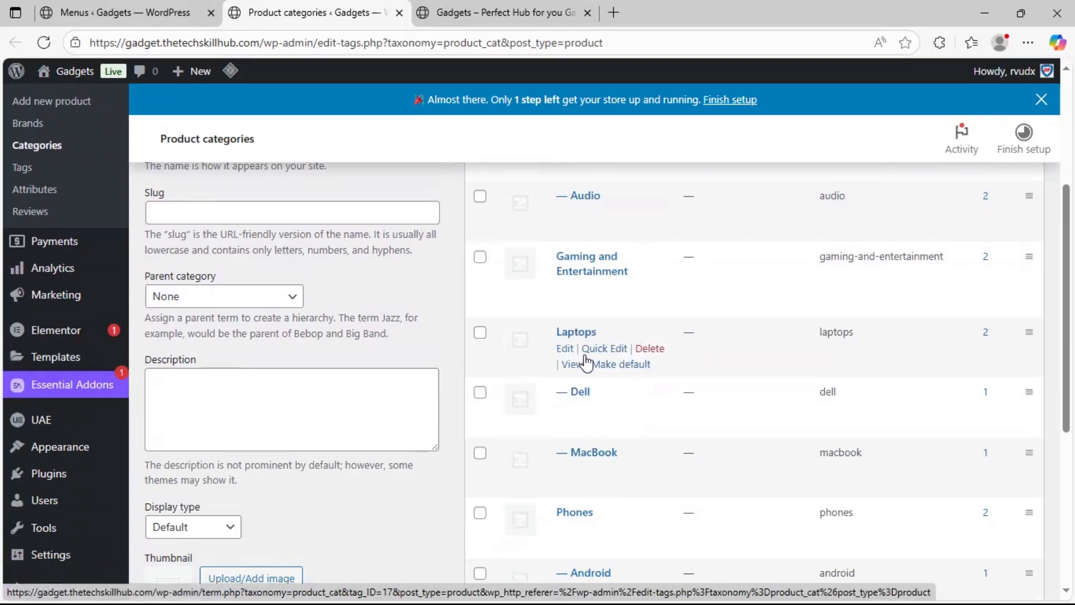
{"action": "scroll", "coordinate": [587, 353], "scroll_direction": "down", "scroll_amount": 2}
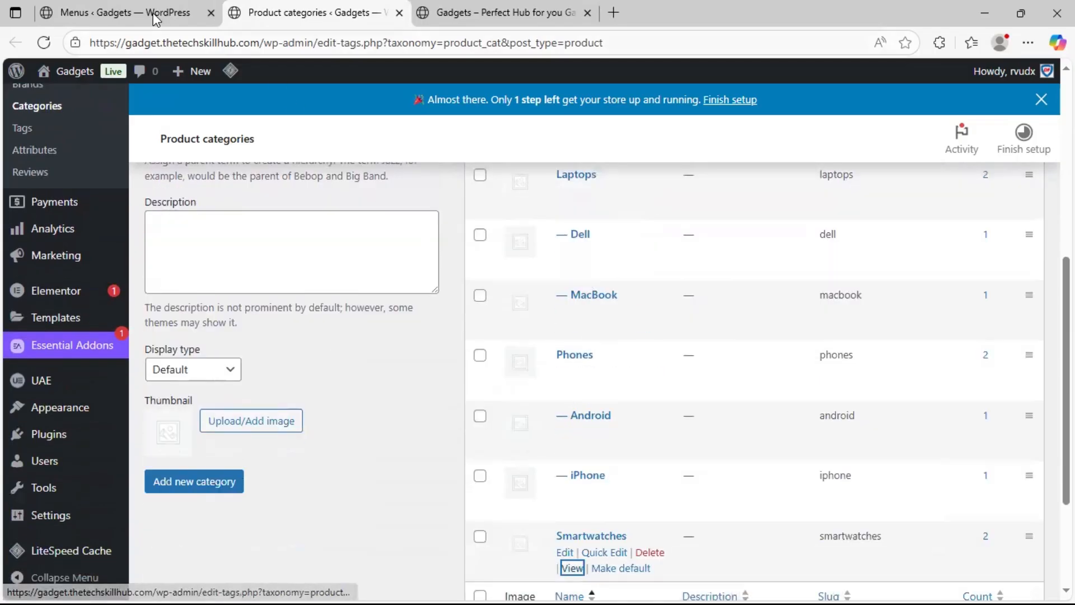
Copy the Android subcategory's page link and add it to Primary Menu as a custom link with the text "Android"
{"action": "left_click", "coordinate": [125, 14]}
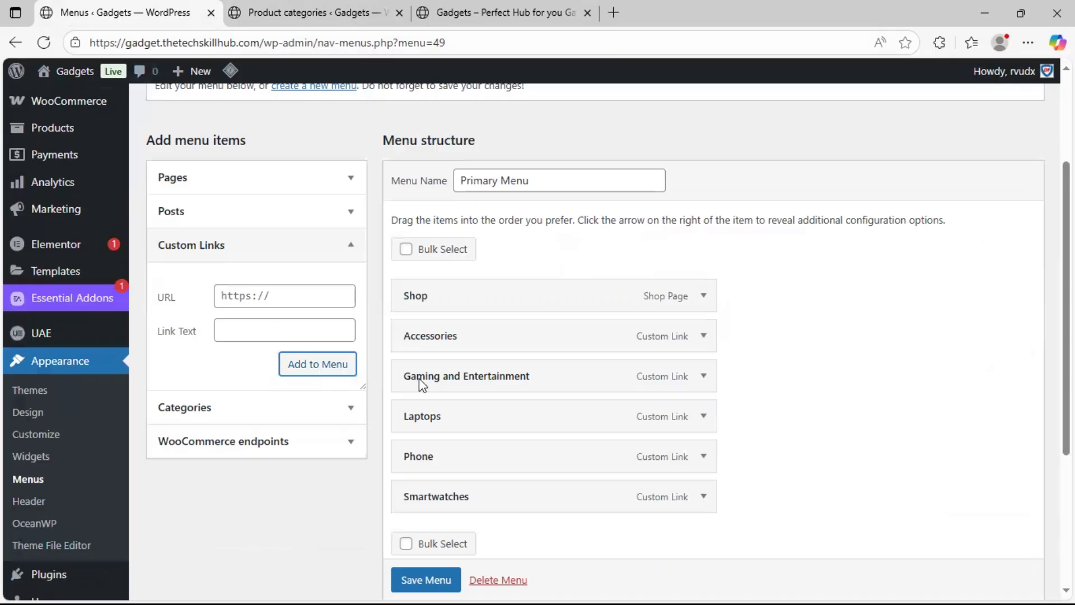
{"action": "left_click", "coordinate": [264, 328]}
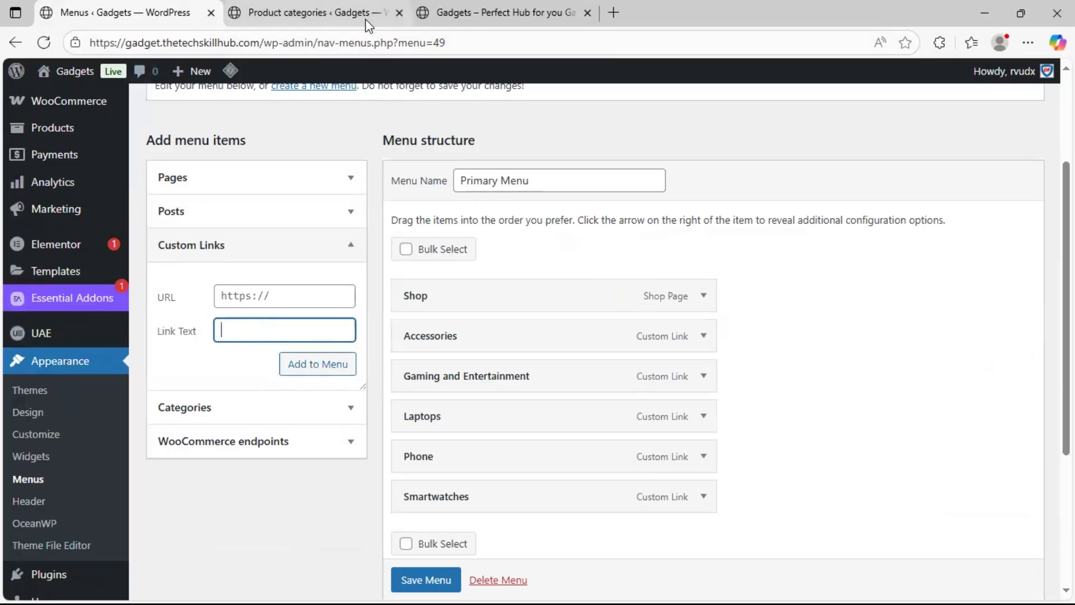
{"action": "left_click", "coordinate": [308, 12]}
{"action": "scroll", "coordinate": [546, 569], "scroll_direction": "down", "scroll_amount": 3}
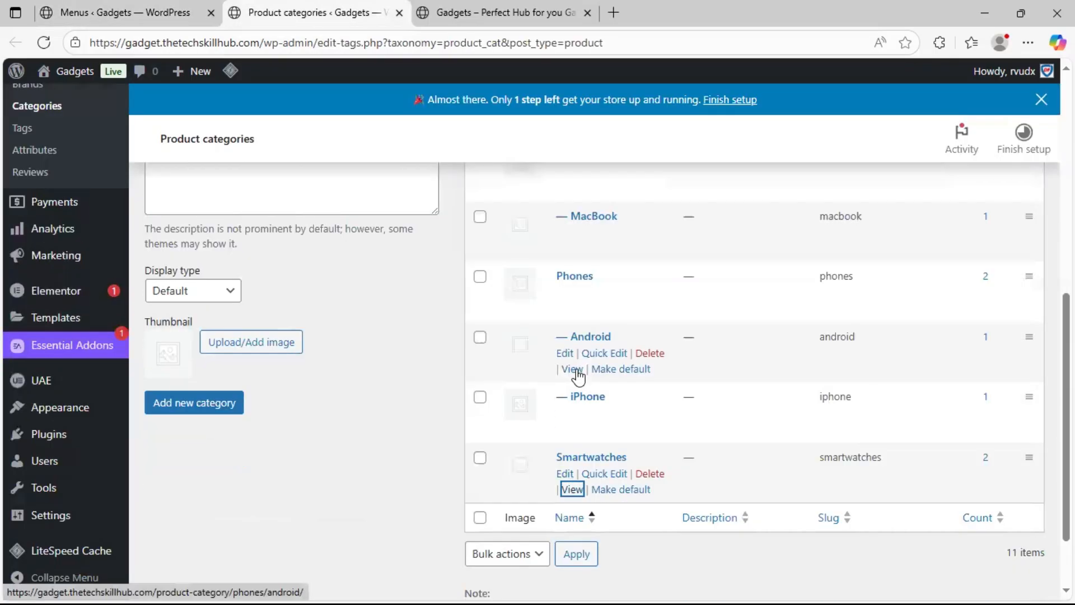
{"action": "right_click", "coordinate": [577, 370]}
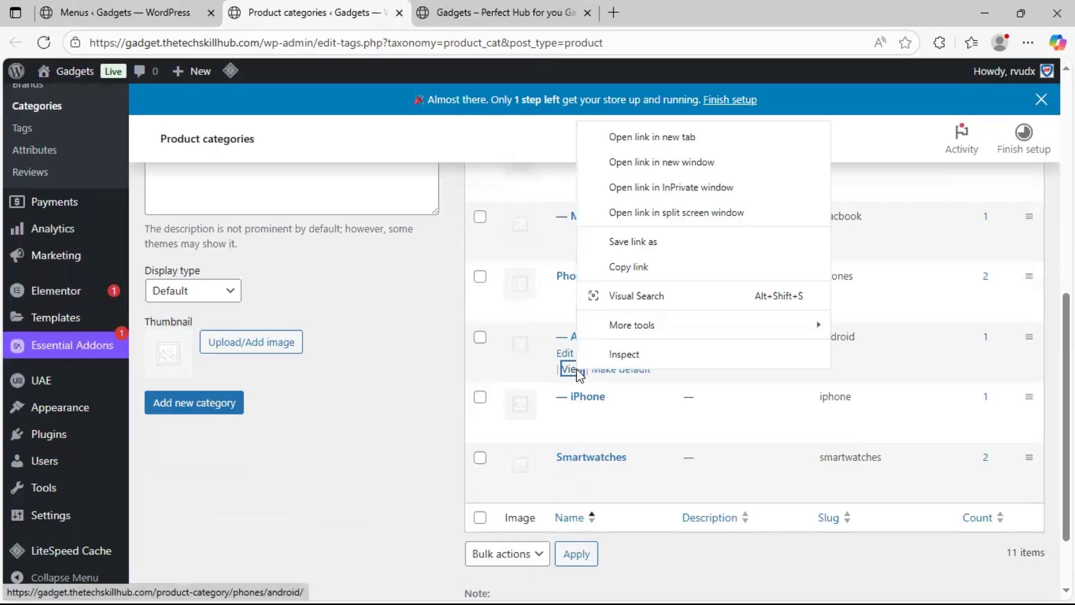
{"action": "left_click", "coordinate": [678, 268]}
{"action": "left_click", "coordinate": [90, 8]}
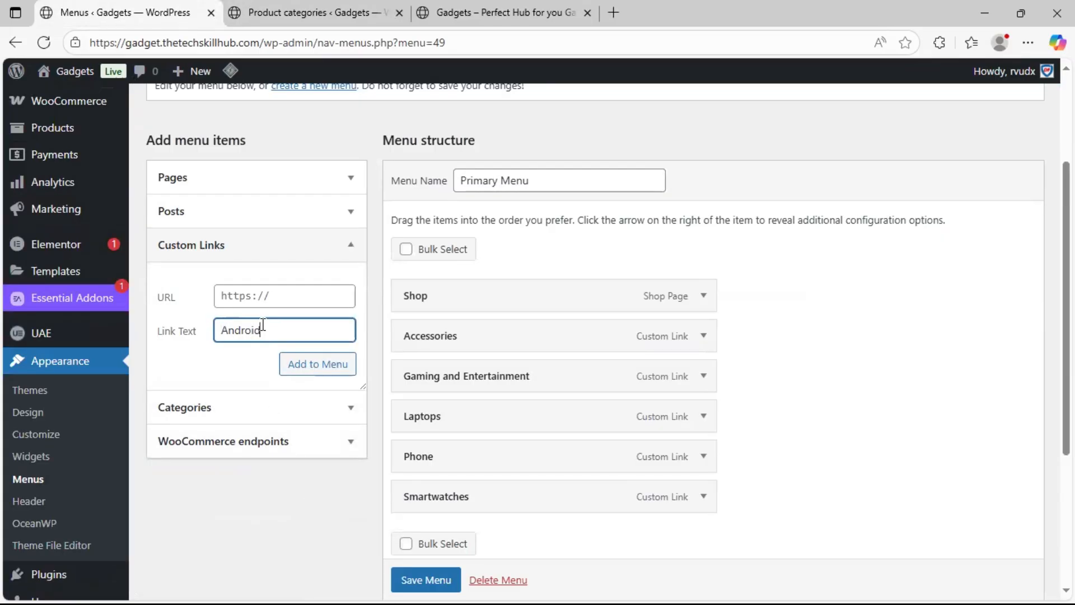
{"action": "left_click", "coordinate": [265, 304]}
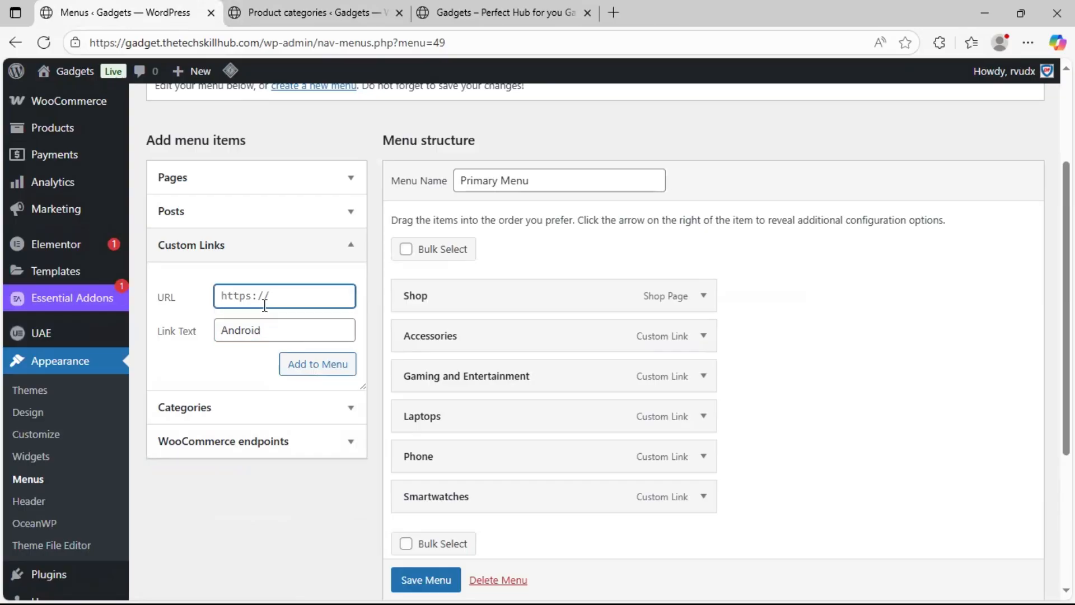
{"action": "key", "text": "ctrl+v"}
{"action": "left_click", "coordinate": [317, 371]}
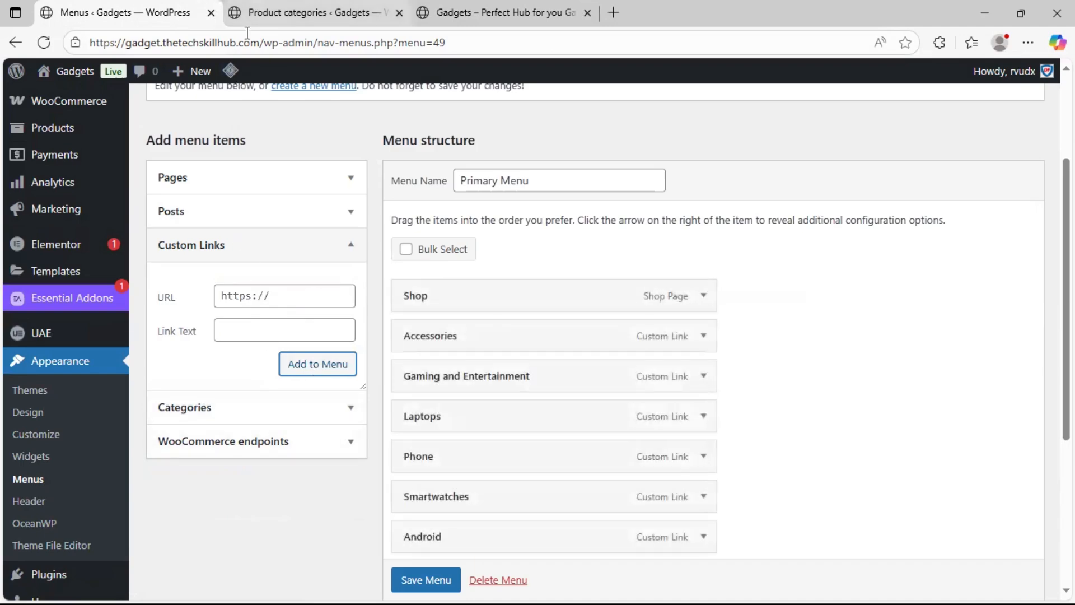
Copy the iPhone subcategory's page link and add it to Primary Menu as a custom link with the text "iPhone"
{"action": "left_click", "coordinate": [279, 13]}
{"action": "right_click", "coordinate": [570, 432]}
{"action": "left_click", "coordinate": [632, 330]}
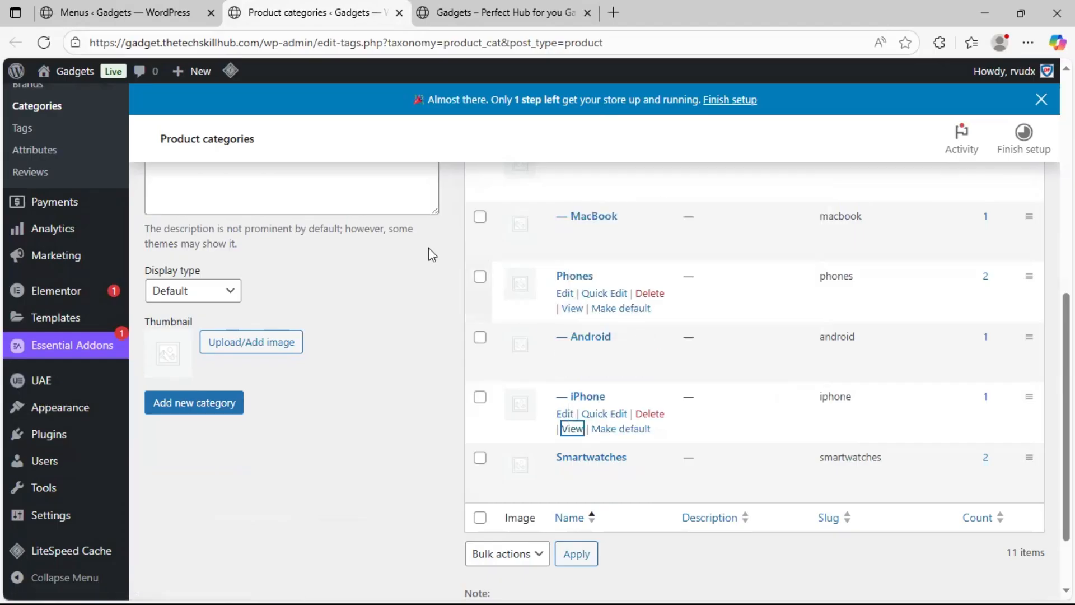
{"action": "left_click", "coordinate": [194, 12]}
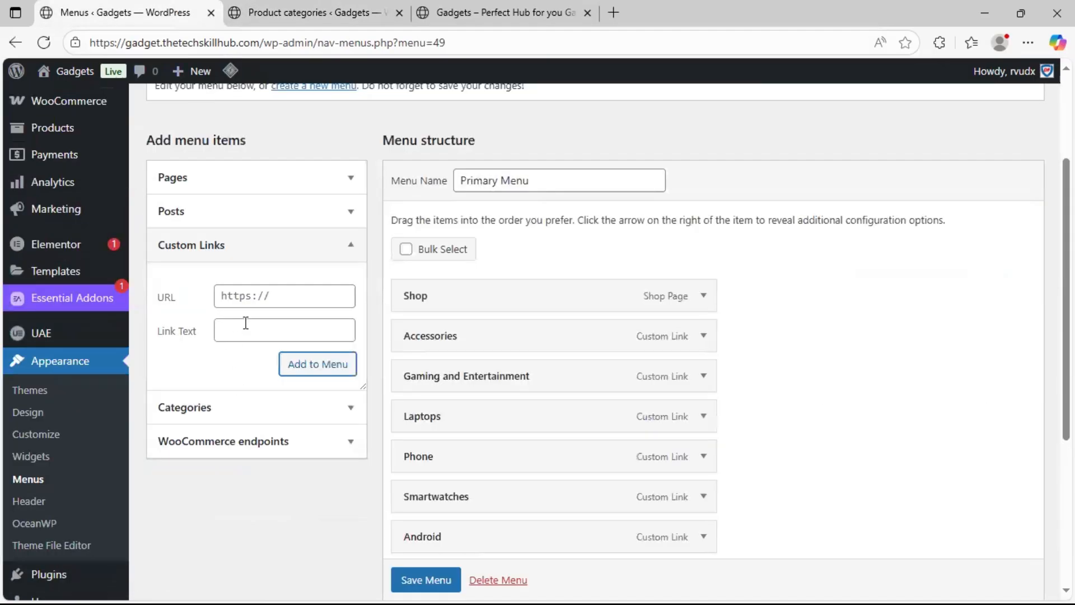
{"action": "left_click", "coordinate": [244, 335]}
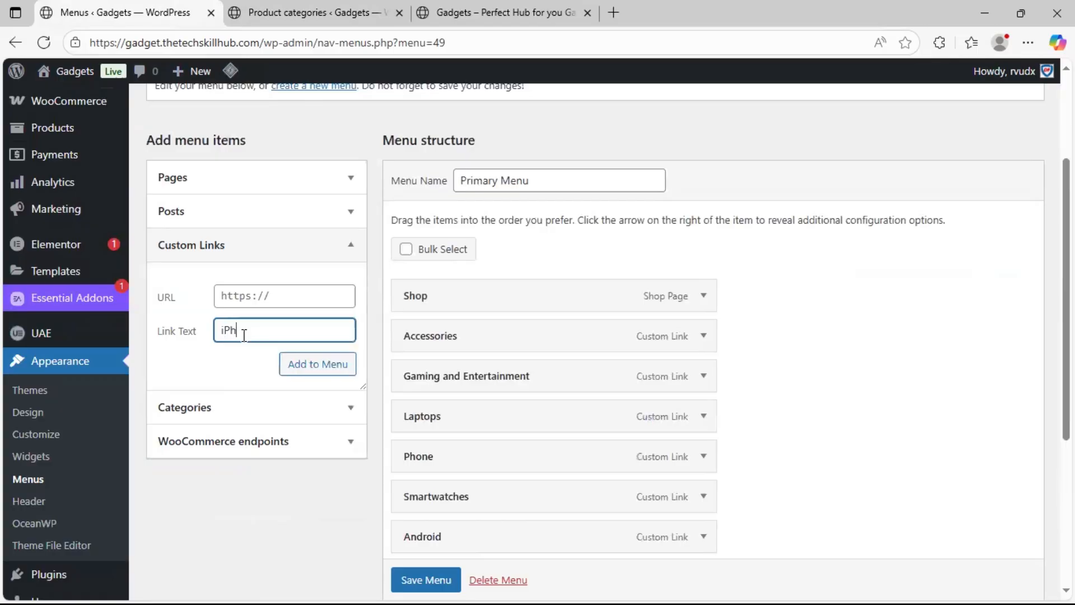
{"action": "triple_click", "coordinate": [251, 296]}
{"action": "key", "text": "ctrl+v"}
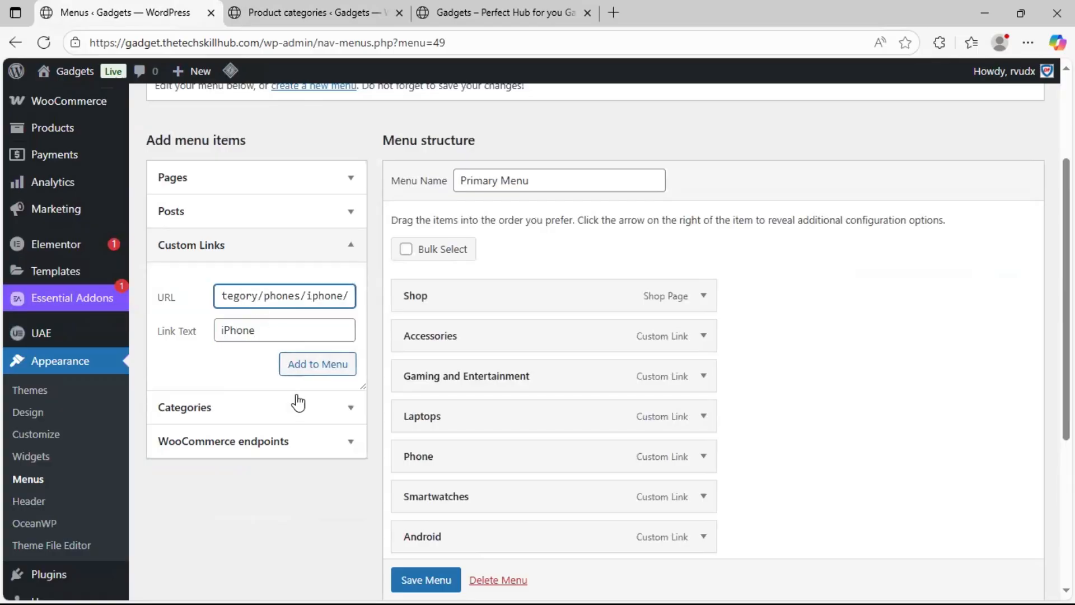
{"action": "left_click", "coordinate": [308, 371]}
Nest the Android and iPhone items as sub items under Phone in Primary Menu
{"action": "scroll", "coordinate": [684, 412], "scroll_direction": "down", "scroll_amount": 1}
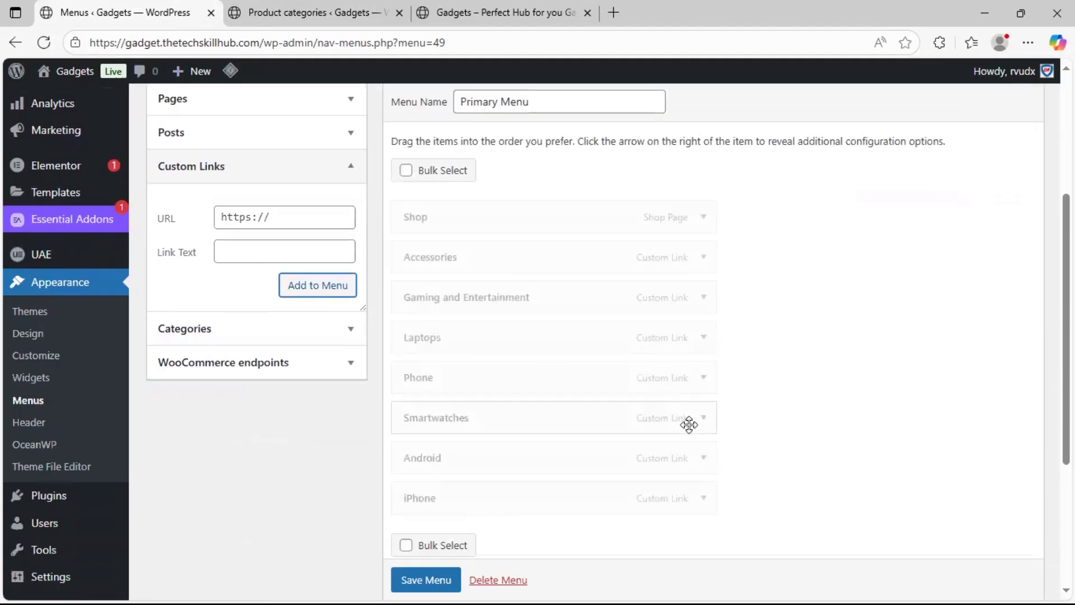
{"action": "left_click_drag", "start_coordinate": [534, 445], "coordinate": [542, 425]}
{"action": "left_click_drag", "start_coordinate": [535, 496], "coordinate": [562, 458]}
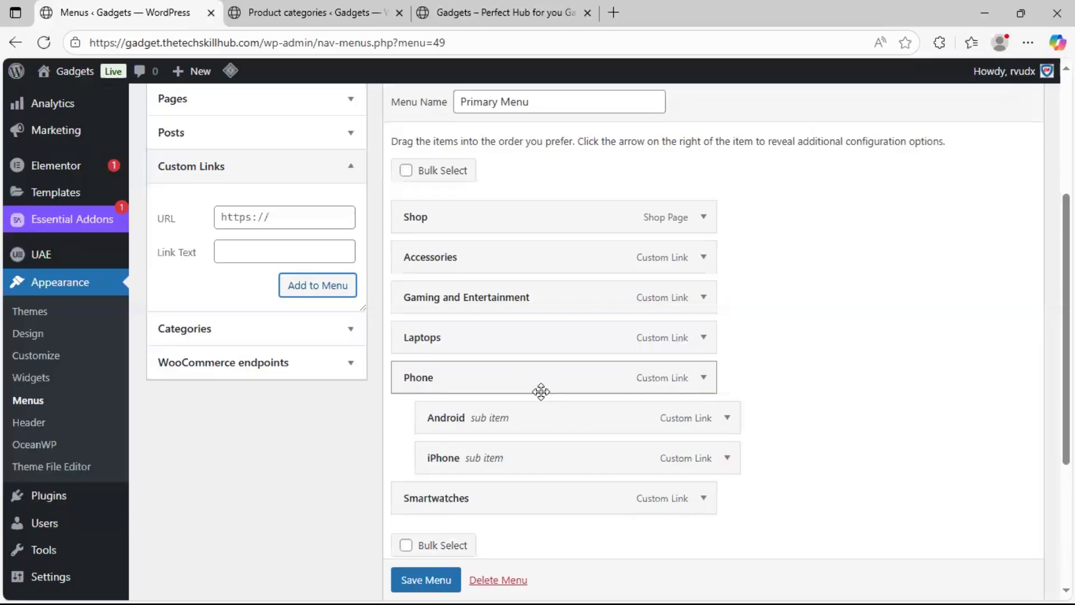
Move the Phone item with its sub items directly below Shop and save Primary Menu
{"action": "left_click_drag", "start_coordinate": [541, 391], "coordinate": [548, 278]}
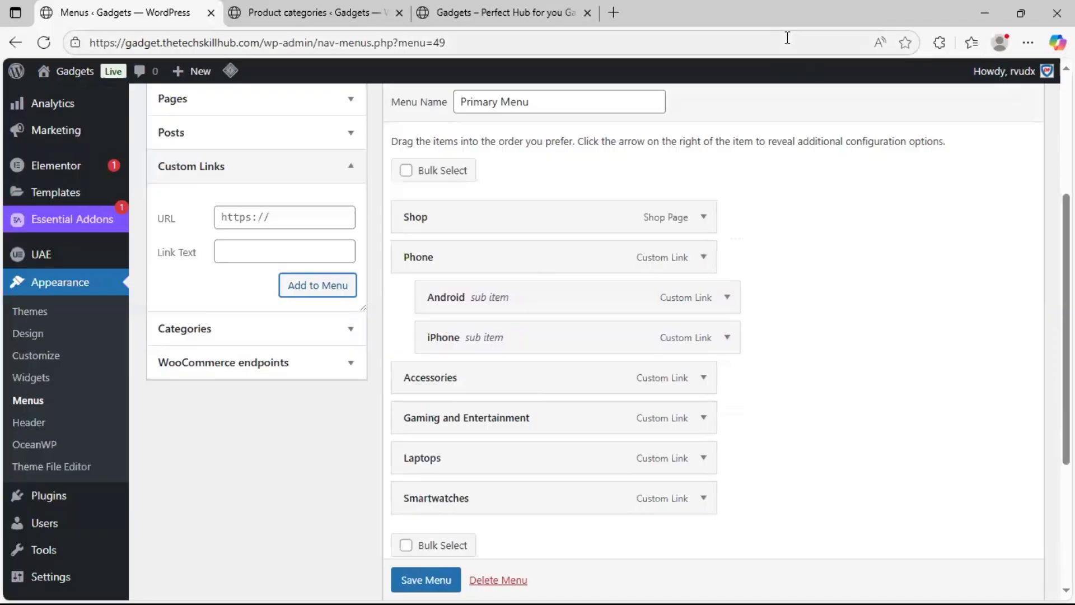
{"action": "scroll", "coordinate": [822, 271], "scroll_direction": "up", "scroll_amount": 1}
{"action": "scroll", "coordinate": [822, 271], "scroll_direction": "up", "scroll_amount": 2}
{"action": "scroll", "coordinate": [619, 442], "scroll_direction": "down", "scroll_amount": 7}
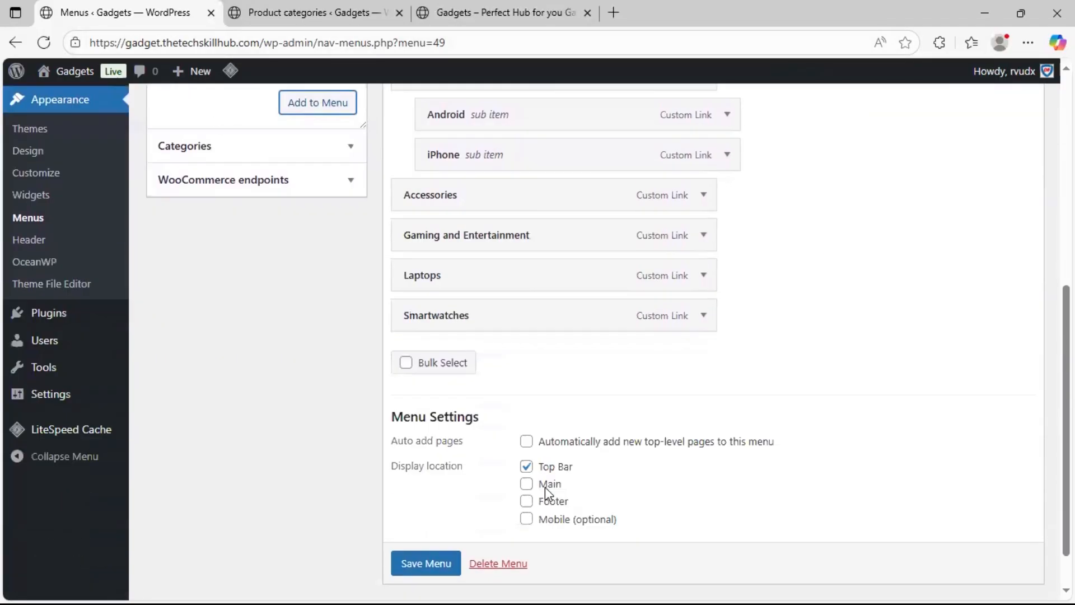
{"action": "left_click", "coordinate": [425, 511]}
{"action": "scroll", "coordinate": [822, 311], "scroll_direction": "up", "scroll_amount": 4}
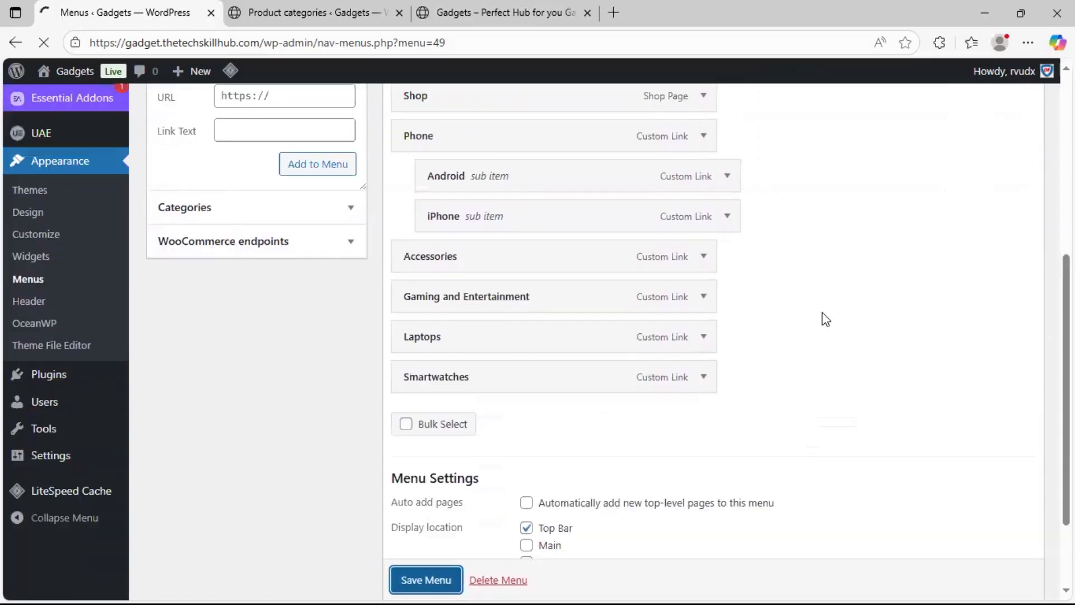
Review the item order and nesting in the saved Primary Menu
{"action": "scroll", "coordinate": [822, 314], "scroll_direction": "down", "scroll_amount": 5}
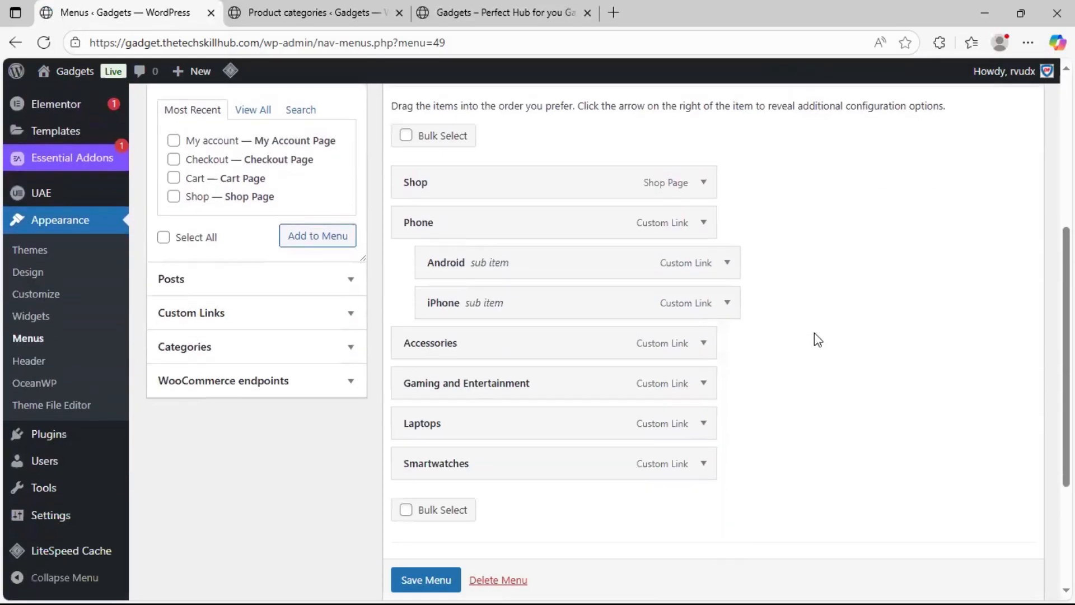
{"action": "scroll", "coordinate": [815, 334], "scroll_direction": "up", "scroll_amount": 3}
{"action": "scroll", "coordinate": [814, 334], "scroll_direction": "down", "scroll_amount": 3}
{"action": "scroll", "coordinate": [814, 333], "scroll_direction": "up", "scroll_amount": 3}
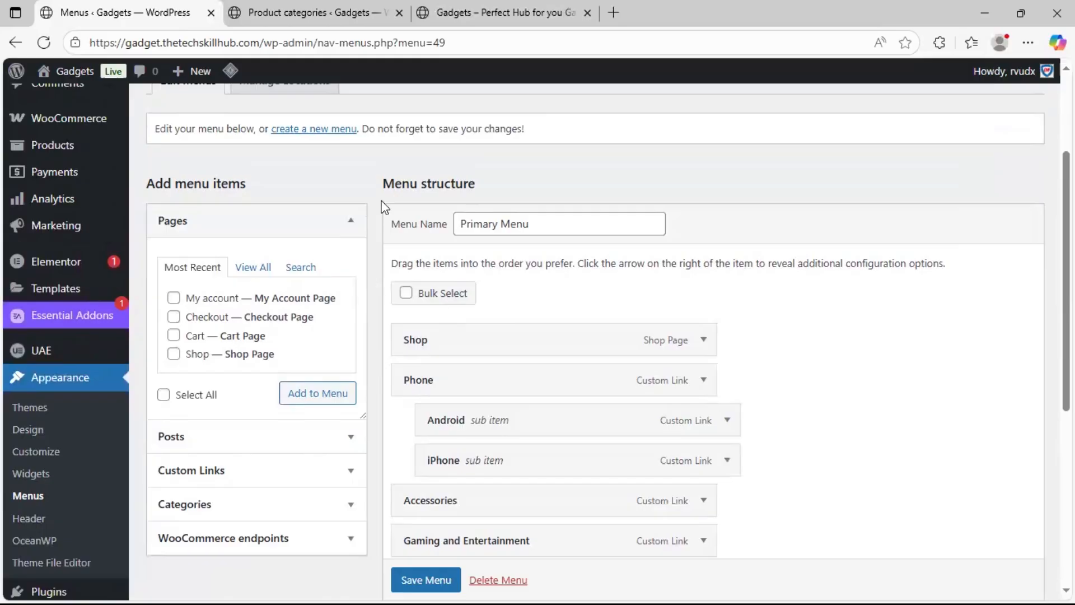
{"action": "scroll", "coordinate": [389, 173], "scroll_direction": "up", "scroll_amount": 1}
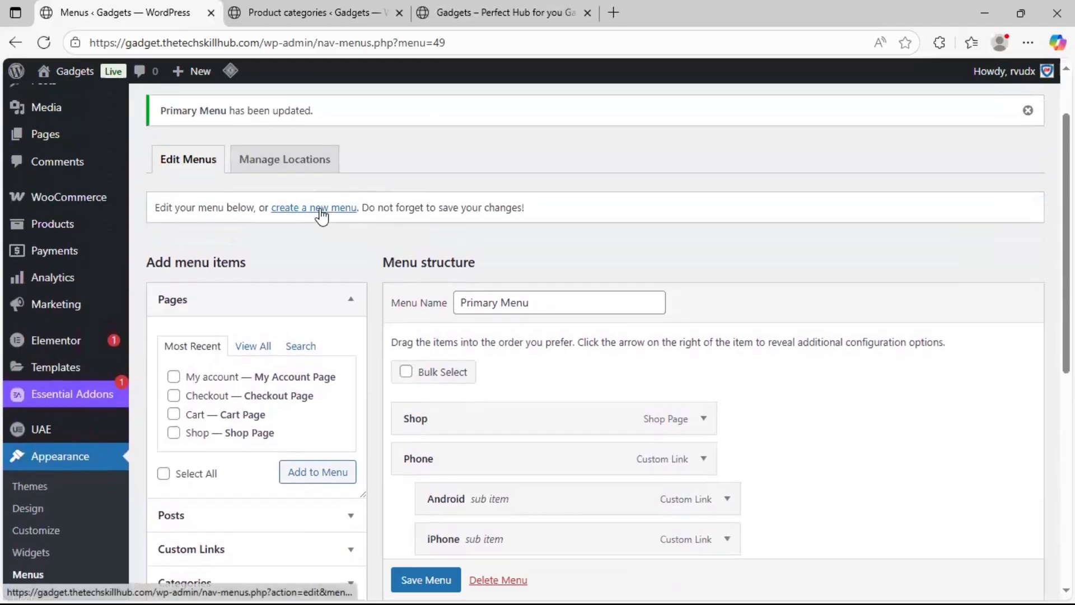
{"action": "scroll", "coordinate": [518, 283], "scroll_direction": "down", "scroll_amount": 5}
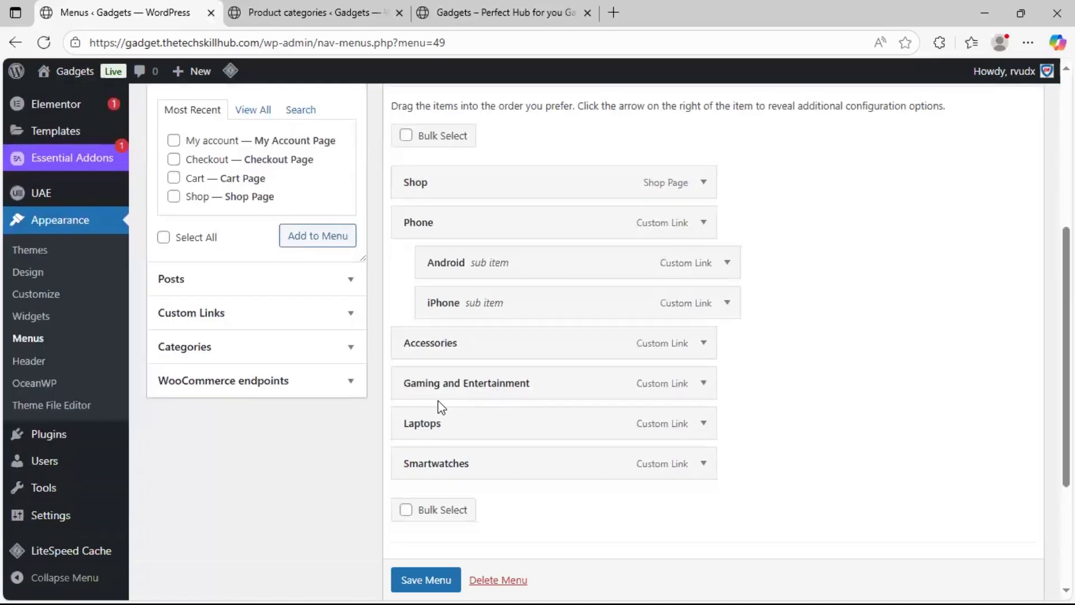
{"action": "scroll", "coordinate": [440, 402], "scroll_direction": "up", "scroll_amount": 6}
{"action": "scroll", "coordinate": [445, 465], "scroll_direction": "down", "scroll_amount": 4}
{"action": "scroll", "coordinate": [452, 530], "scroll_direction": "down", "scroll_amount": 3}
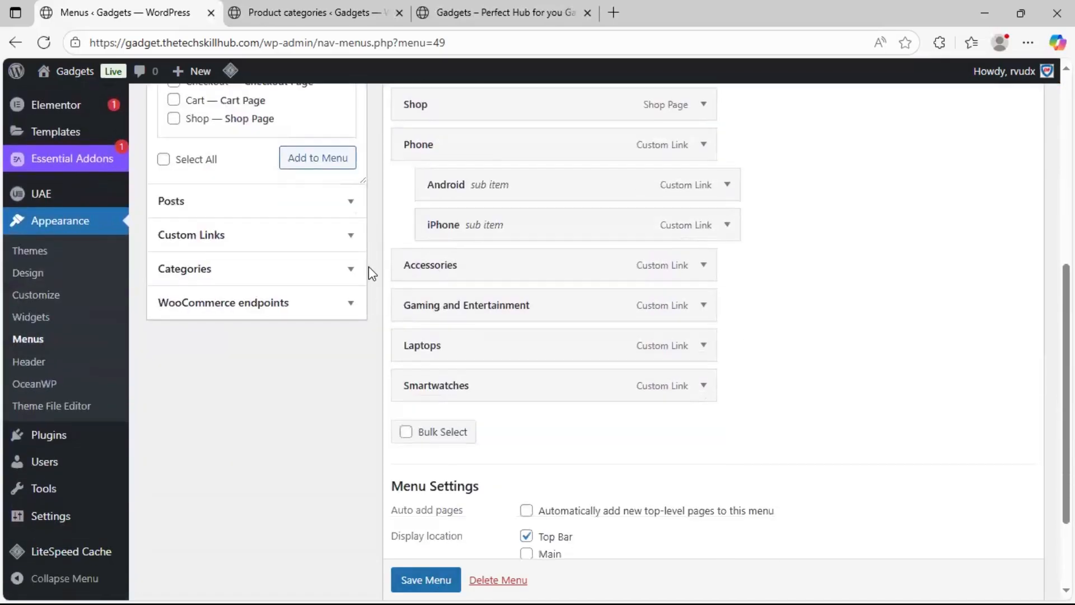
Create a new menu named "Login/Dashboard" without assigning it a display location
{"action": "scroll", "coordinate": [368, 285], "scroll_direction": "up", "scroll_amount": 7}
{"action": "left_click", "coordinate": [319, 287]}
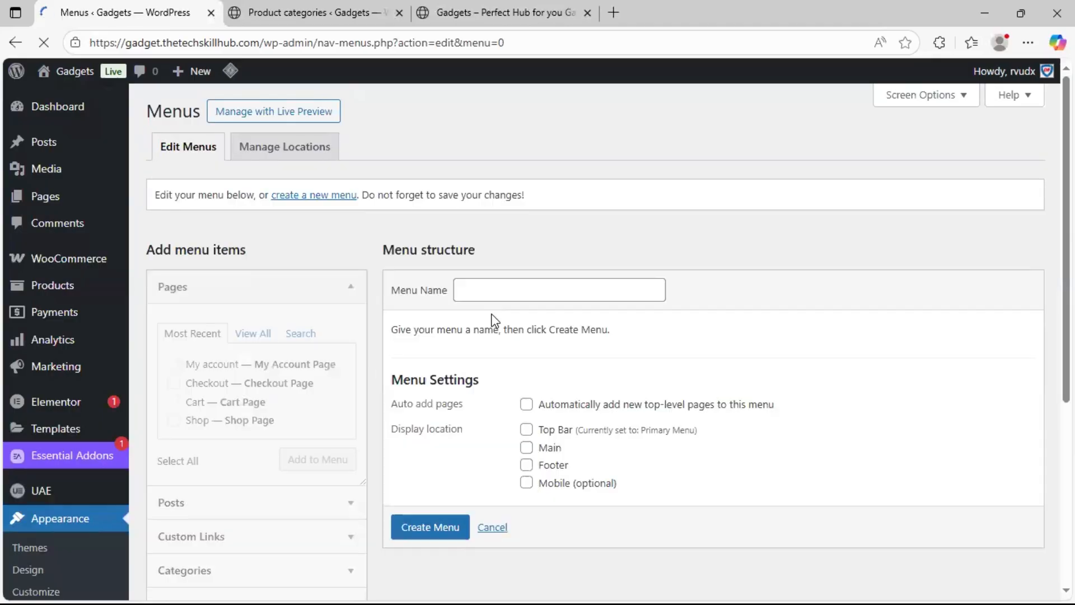
{"action": "left_click", "coordinate": [502, 288]}
{"action": "type", "text": "Log"}
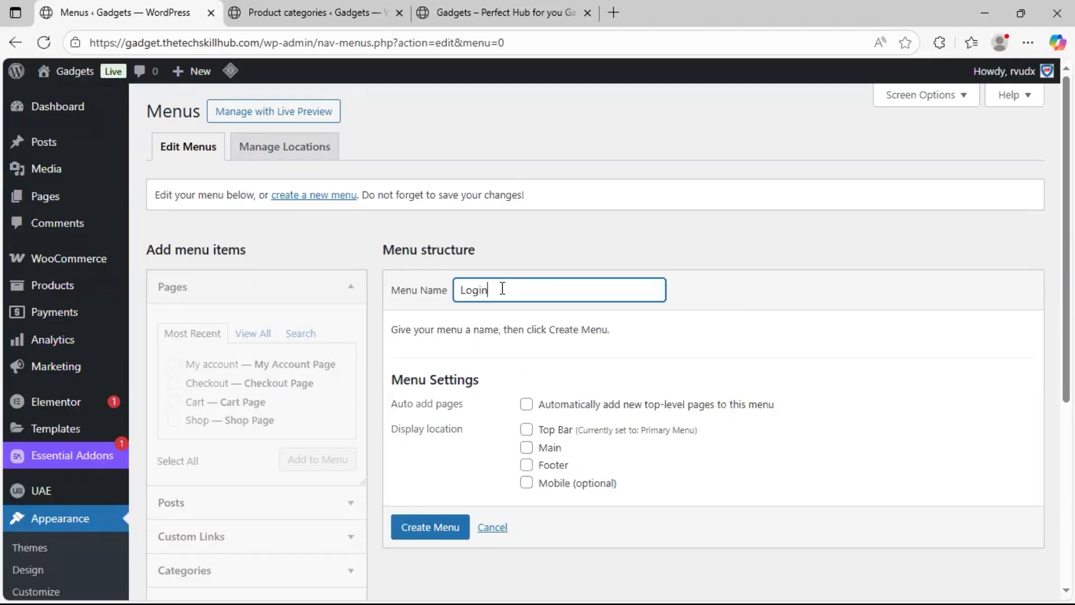
{"action": "type", "text": "in/Dashboard"}
{"action": "left_click", "coordinate": [434, 529]}
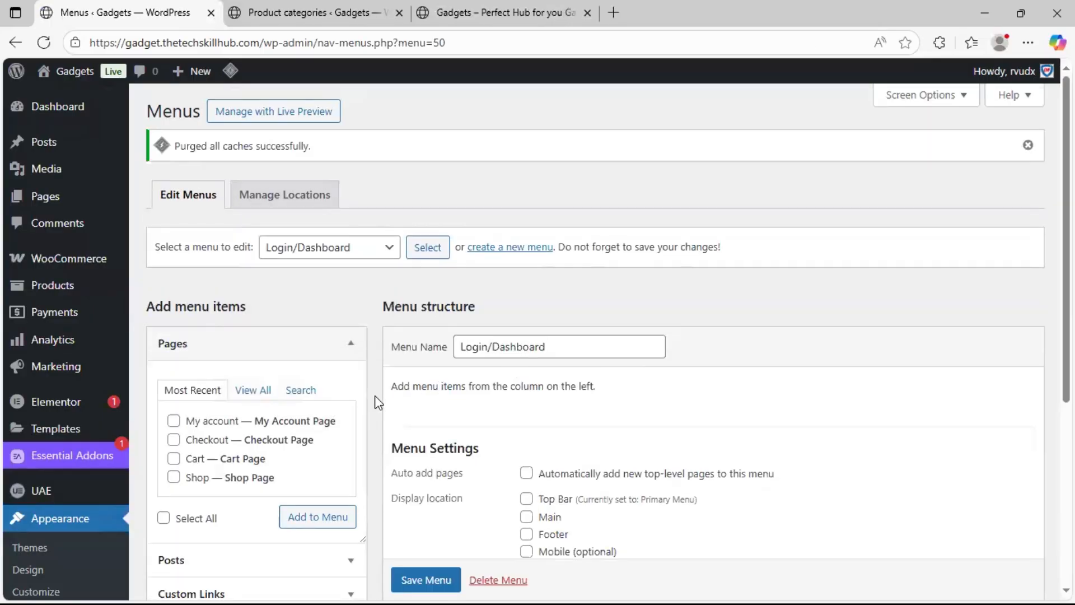
Add the Account details WooCommerce endpoint to the Login/Dashboard menu
{"action": "scroll", "coordinate": [375, 395], "scroll_direction": "down", "scroll_amount": 1}
{"action": "scroll", "coordinate": [375, 396], "scroll_direction": "down", "scroll_amount": 3}
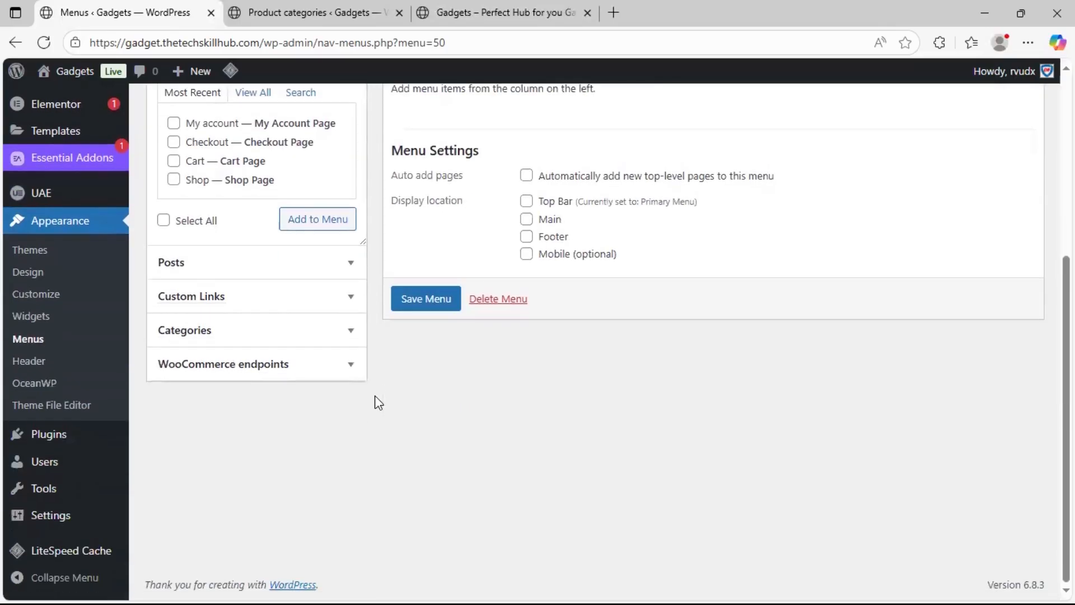
{"action": "left_click", "coordinate": [266, 367]}
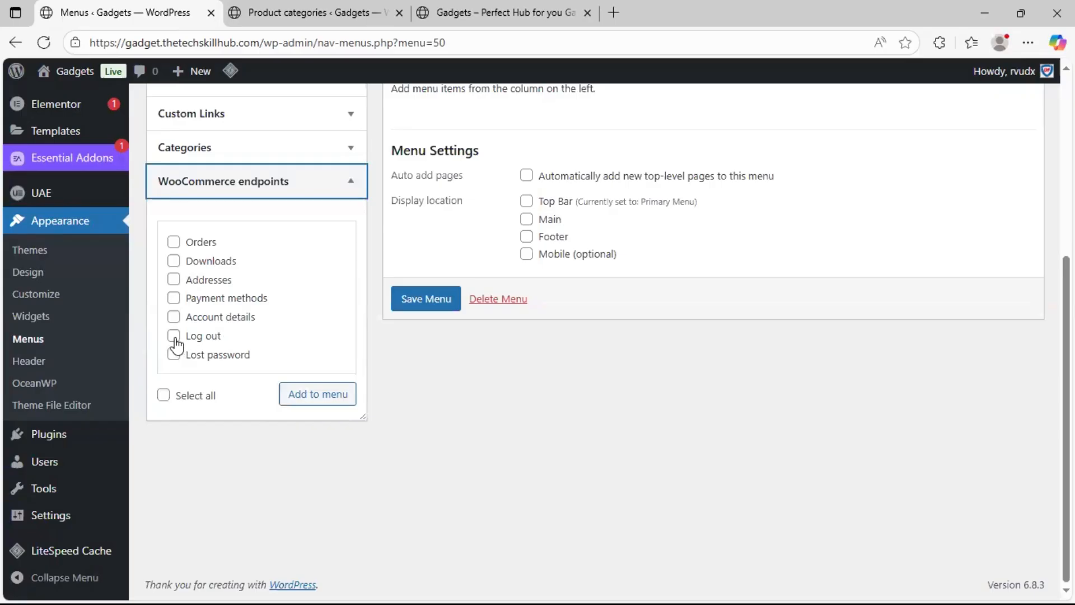
{"action": "left_click", "coordinate": [174, 318]}
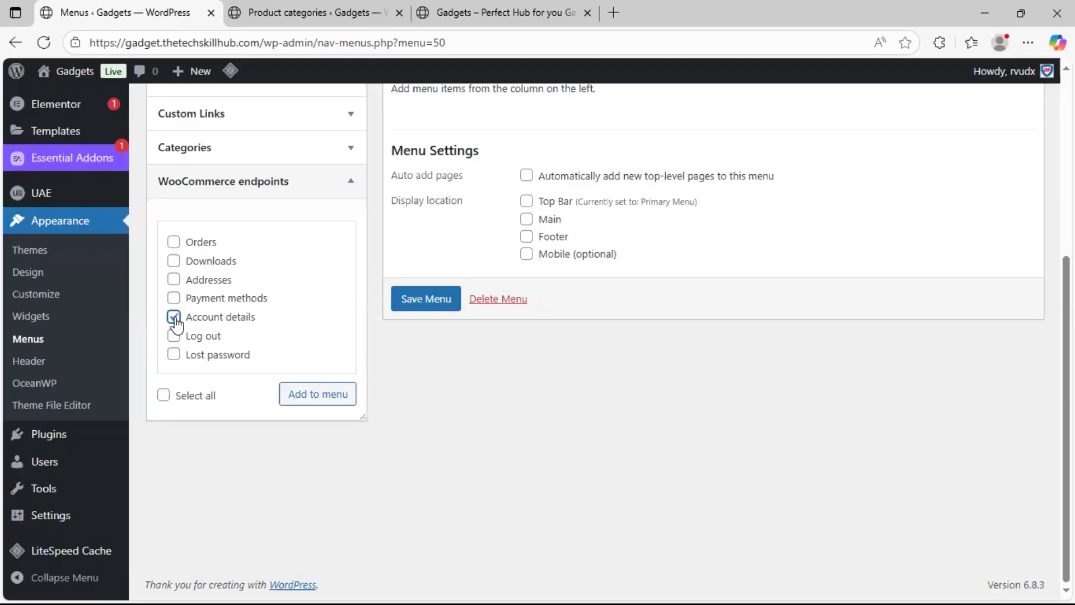
{"action": "left_click", "coordinate": [308, 395]}
Set the Account details item's navigation label to "Login/Dashboard" and save the menu
{"action": "scroll", "coordinate": [582, 252], "scroll_direction": "up", "scroll_amount": 3}
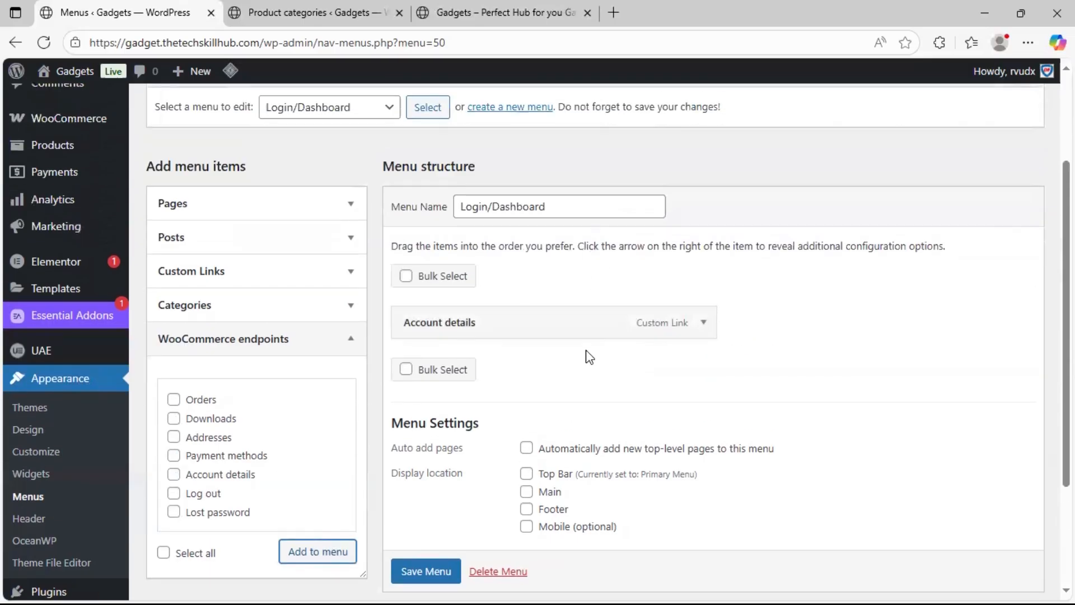
{"action": "left_click", "coordinate": [704, 325]}
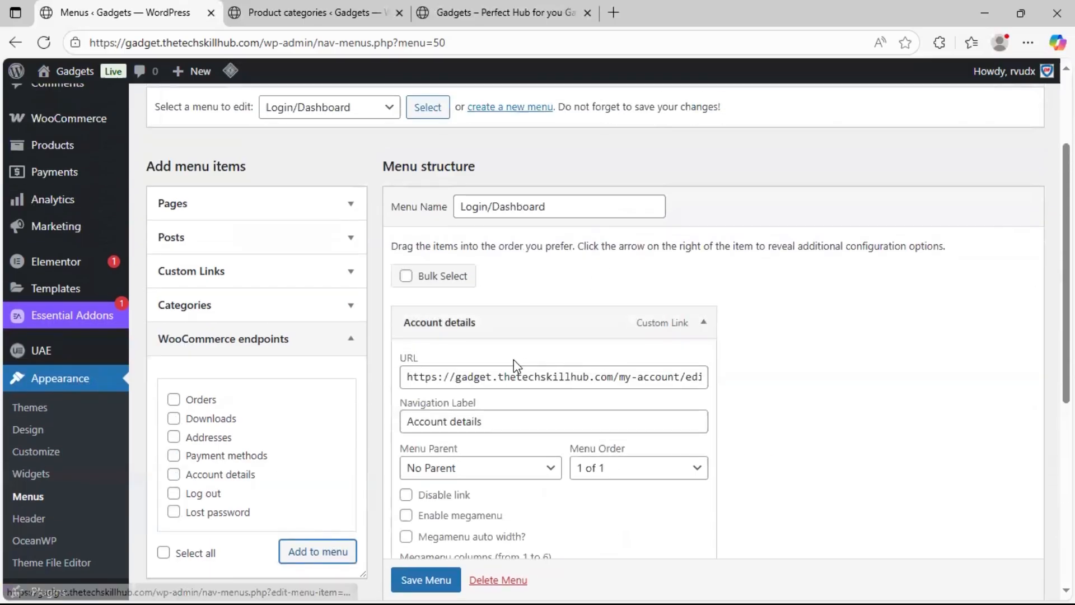
{"action": "scroll", "coordinate": [496, 365], "scroll_direction": "down", "scroll_amount": 3}
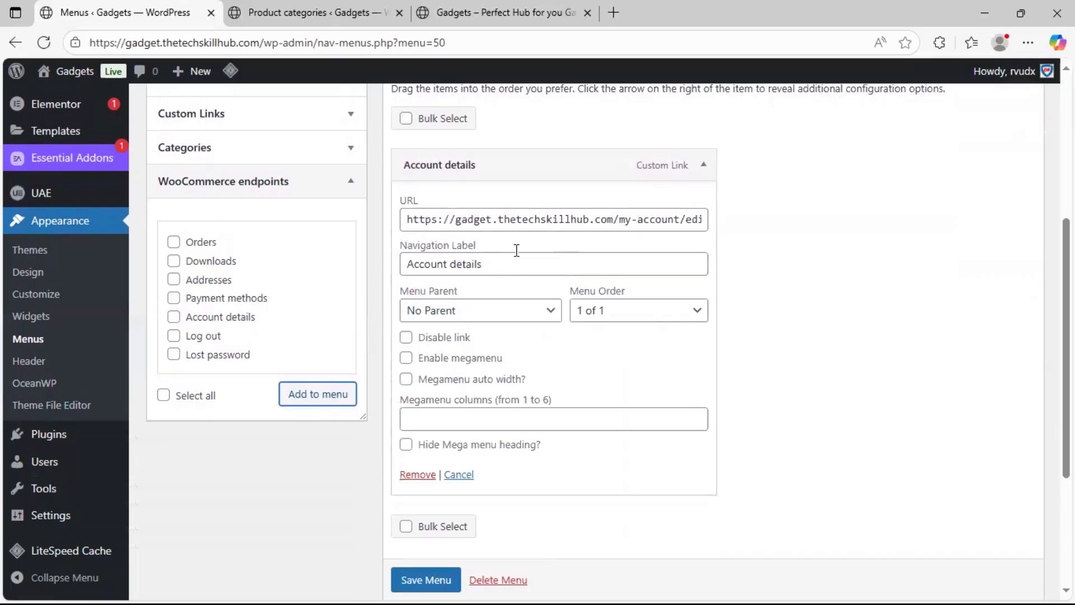
{"action": "left_click", "coordinate": [502, 263]}
{"action": "key", "text": "ctrl+a"}
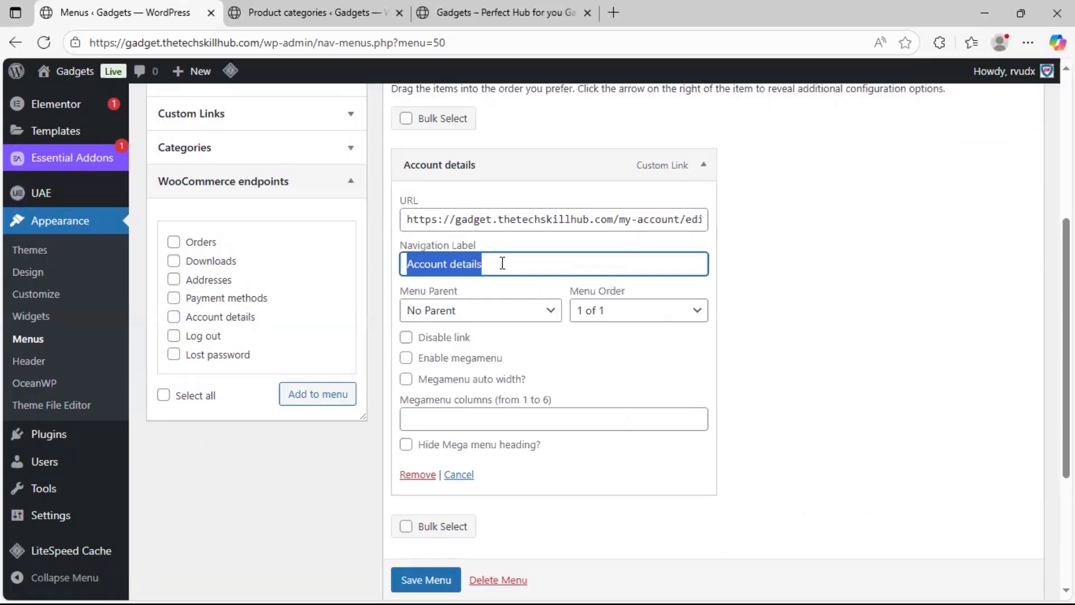
{"action": "type", "text": "Login"}
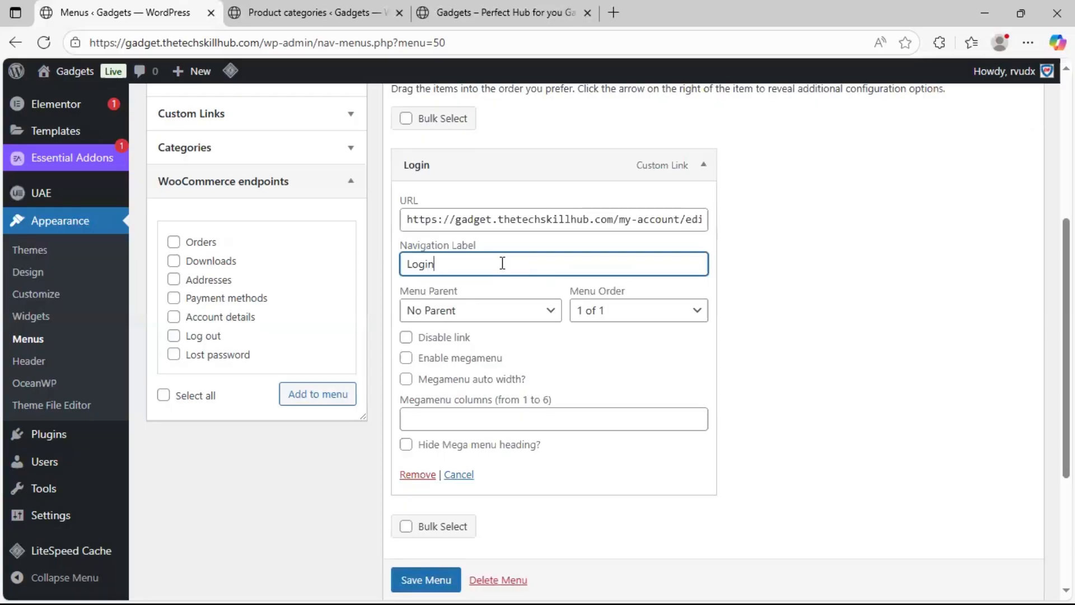
{"action": "type", "text": "/Dashboard"}
{"action": "key", "text": "Return"}
{"action": "left_click", "coordinate": [424, 416]}
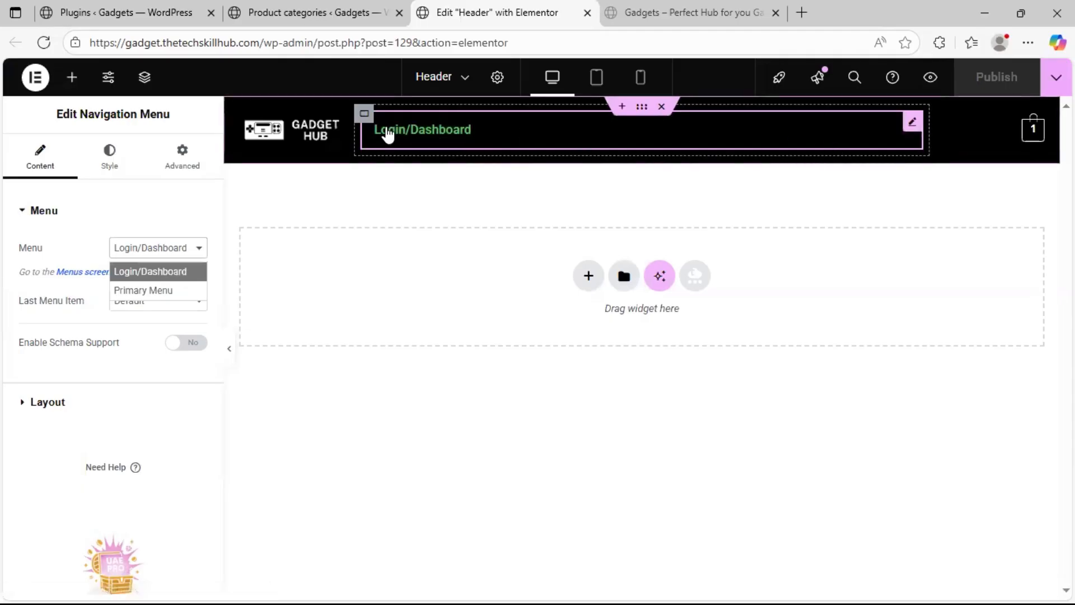
Set the header's Navigation Menu widget in the Elementor editor to display Primary Menu
{"action": "left_click", "coordinate": [366, 124]}
{"action": "right_click", "coordinate": [366, 117]}
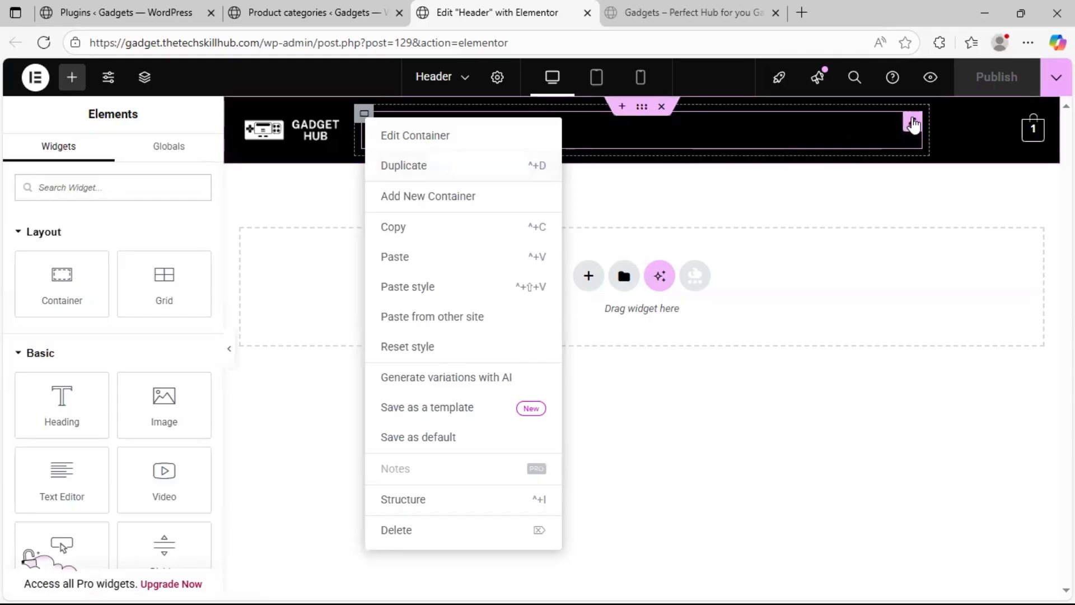
{"action": "left_click", "coordinate": [911, 122]}
{"action": "left_click", "coordinate": [196, 247]}
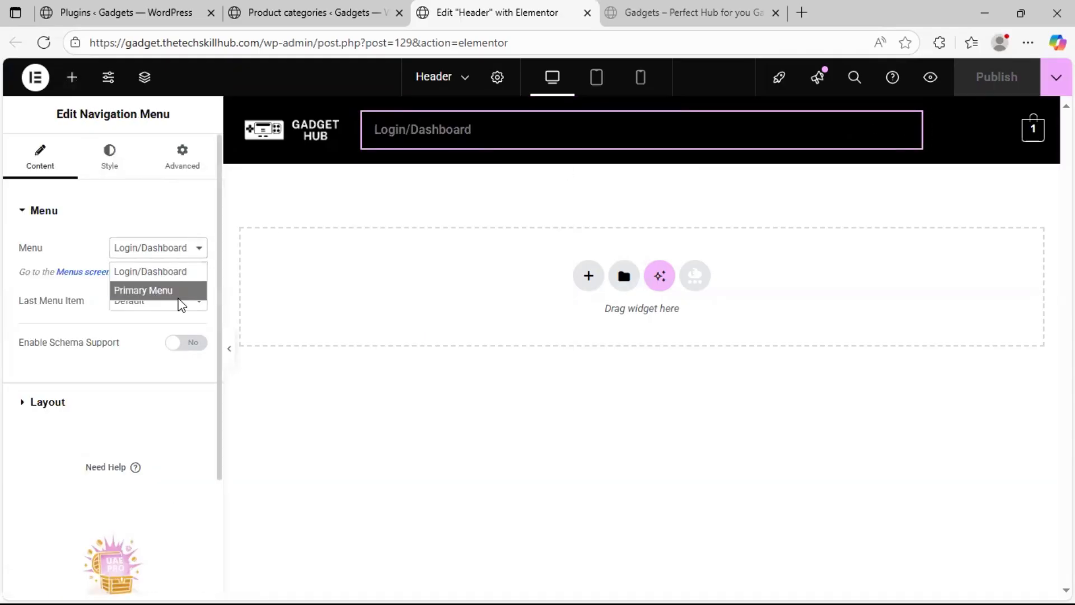
{"action": "left_click", "coordinate": [168, 290]}
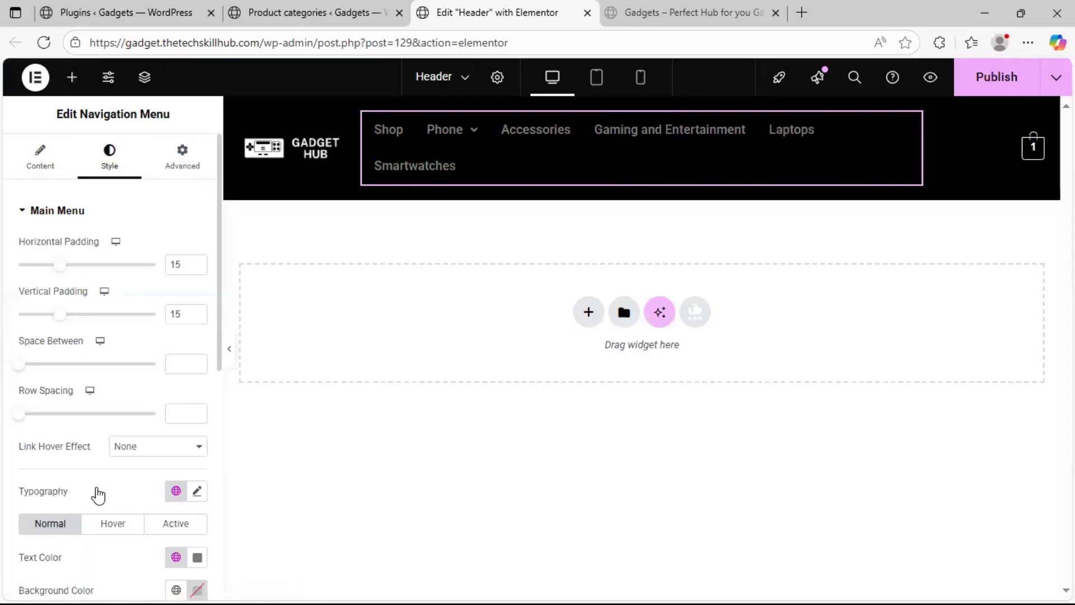
Set the normal-state text color of the header navigation menu's main items to white, #FFFFFF
{"action": "scroll", "coordinate": [96, 493], "scroll_direction": "down", "scroll_amount": 4}
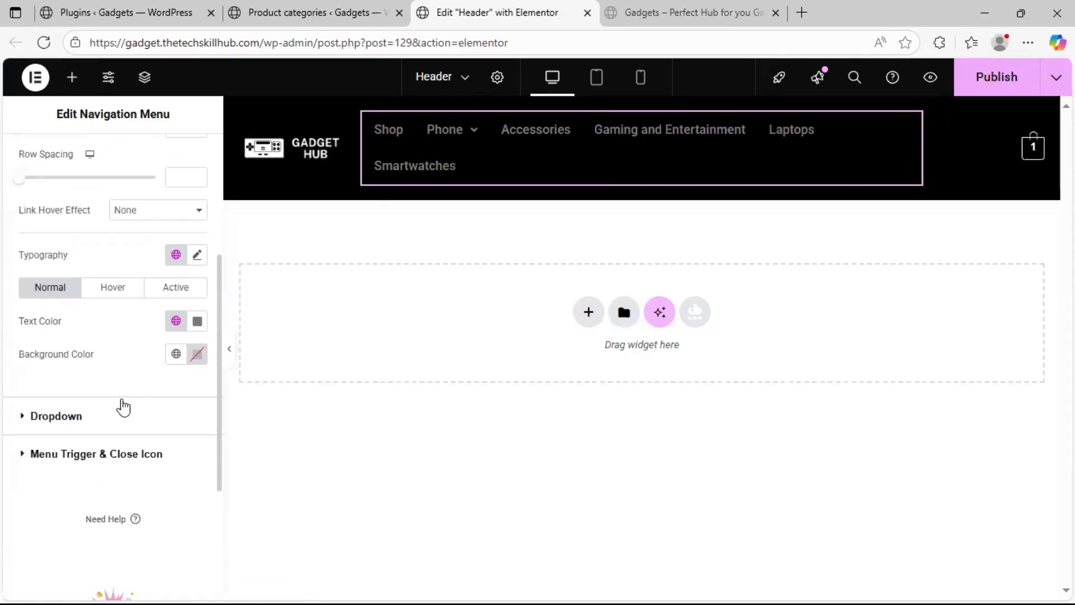
{"action": "left_click", "coordinate": [176, 321]}
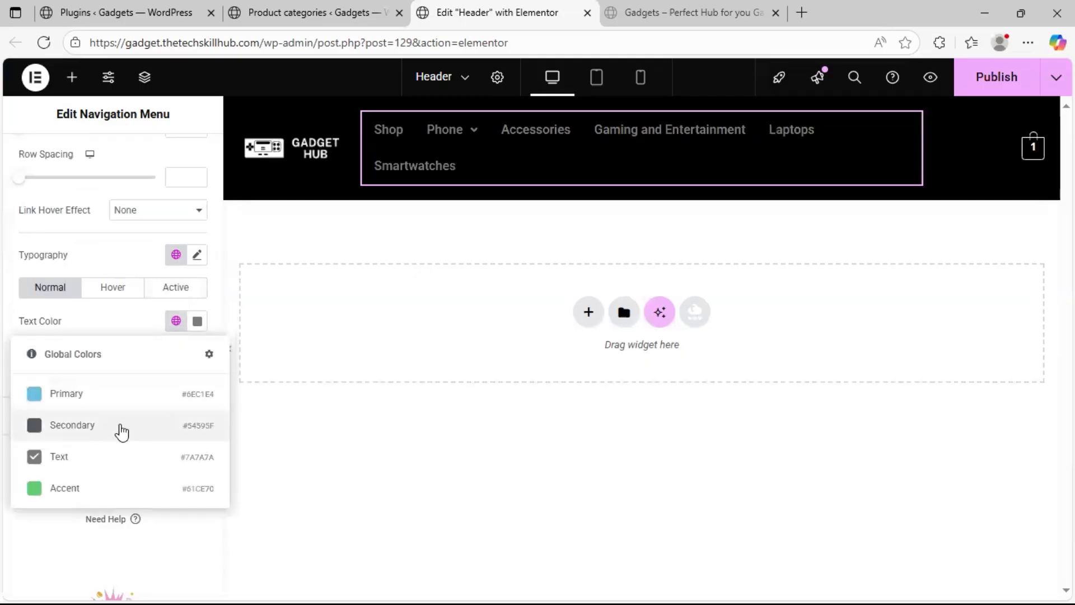
{"action": "left_click", "coordinate": [197, 321]}
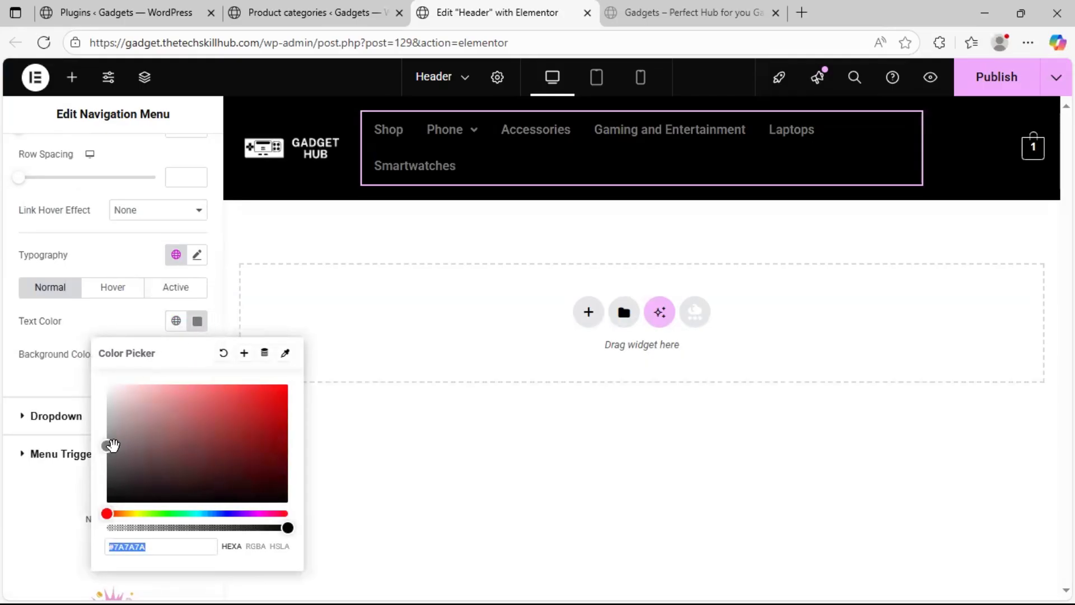
{"action": "left_click", "coordinate": [106, 381]}
{"action": "left_click", "coordinate": [5, 307]}
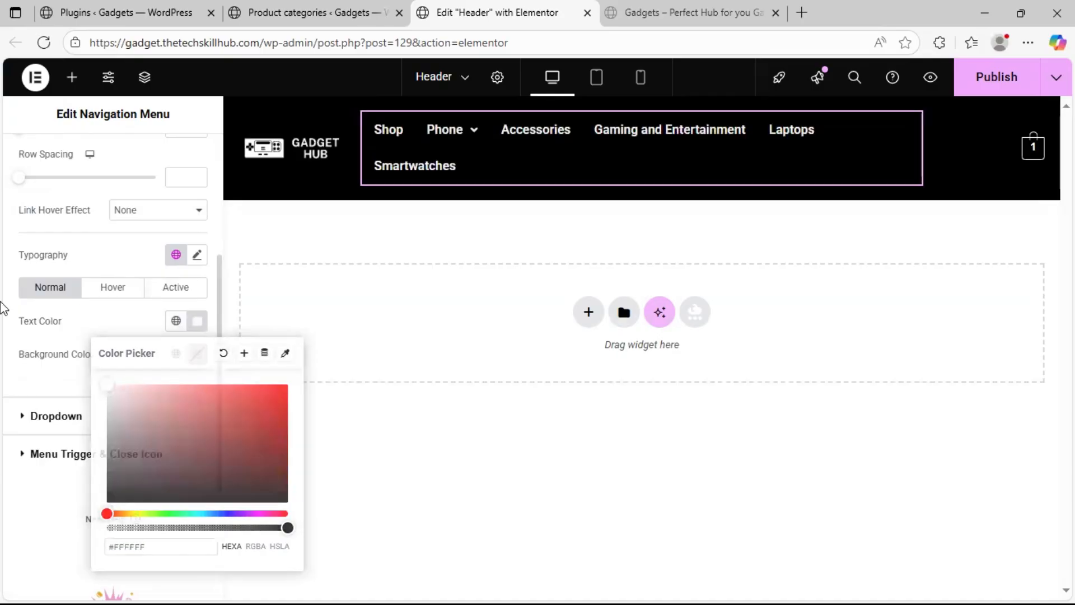
Set the header navigation menu's hover and active text colors to the global Text color, #7A7A7A, and preview the header
{"action": "left_click", "coordinate": [113, 289]}
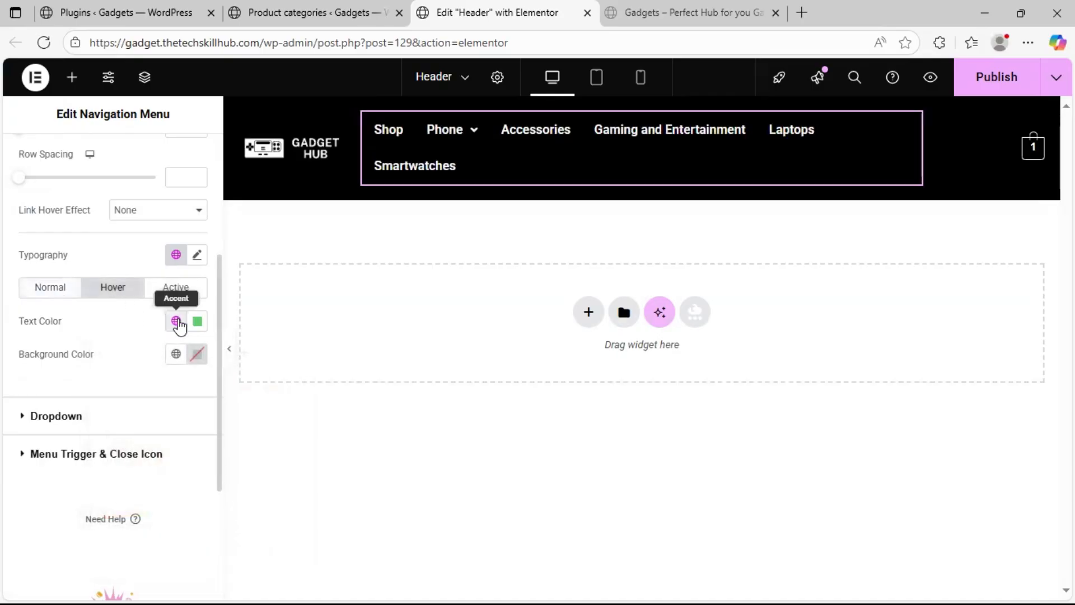
{"action": "left_click", "coordinate": [176, 321]}
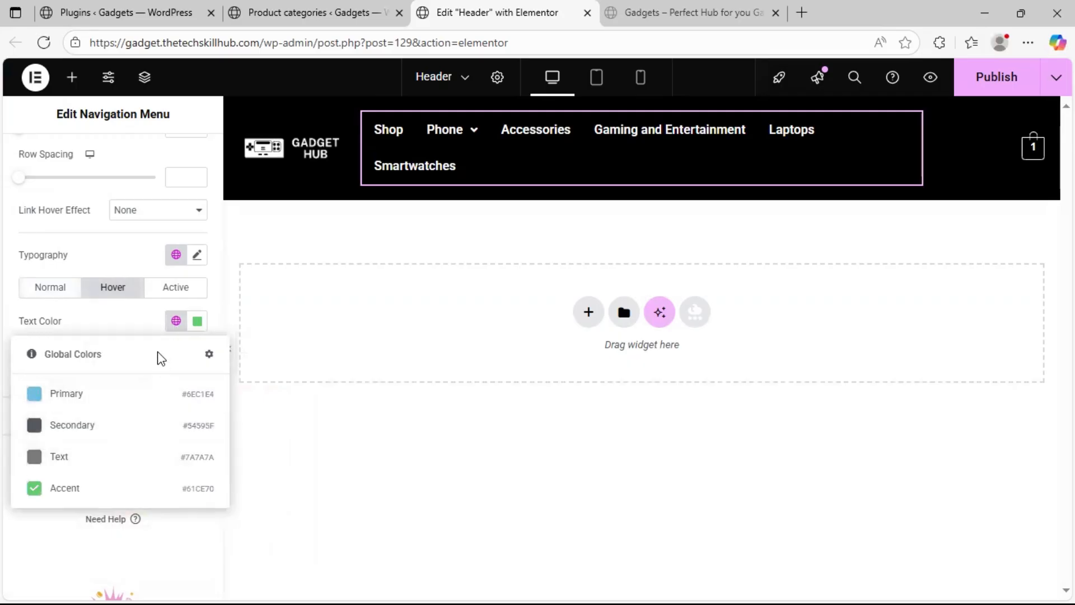
{"action": "left_click", "coordinate": [103, 459]}
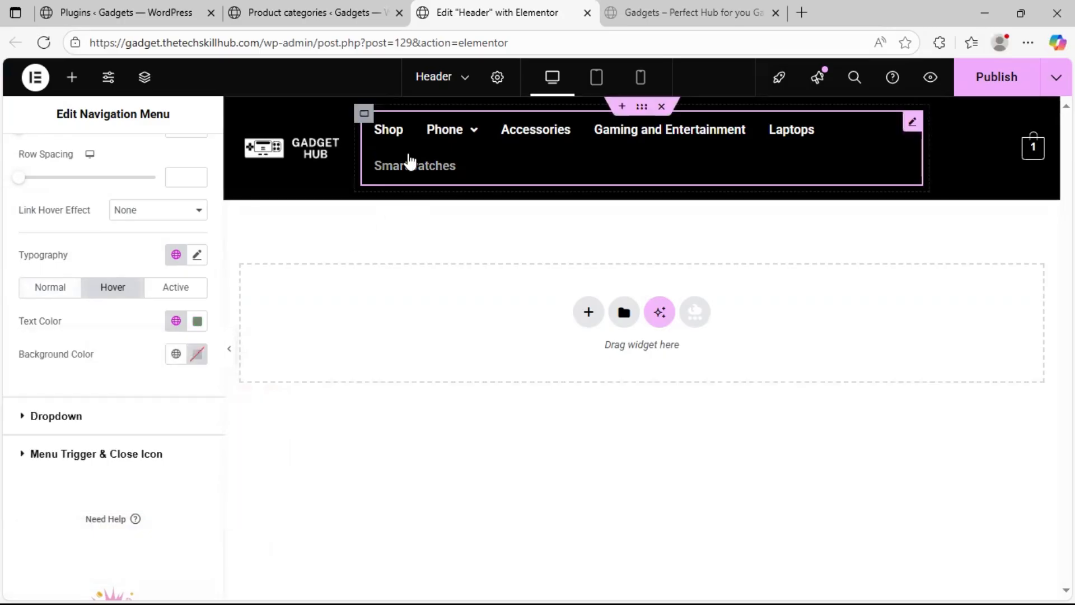
{"action": "left_click", "coordinate": [199, 292]}
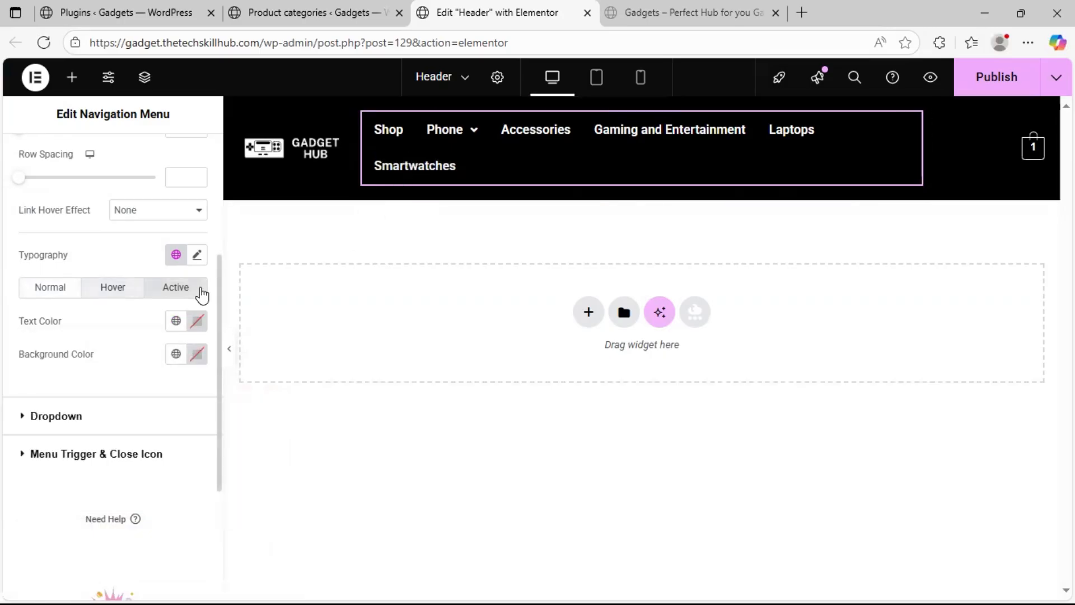
{"action": "left_click", "coordinate": [174, 322]}
{"action": "left_click", "coordinate": [75, 465]}
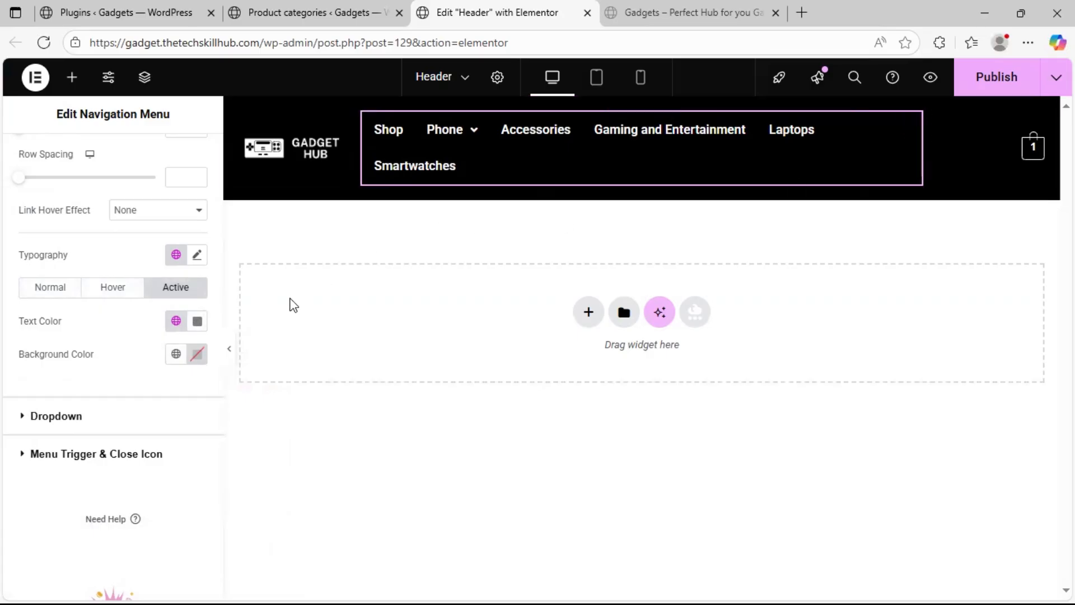
{"action": "left_click", "coordinate": [234, 363]}
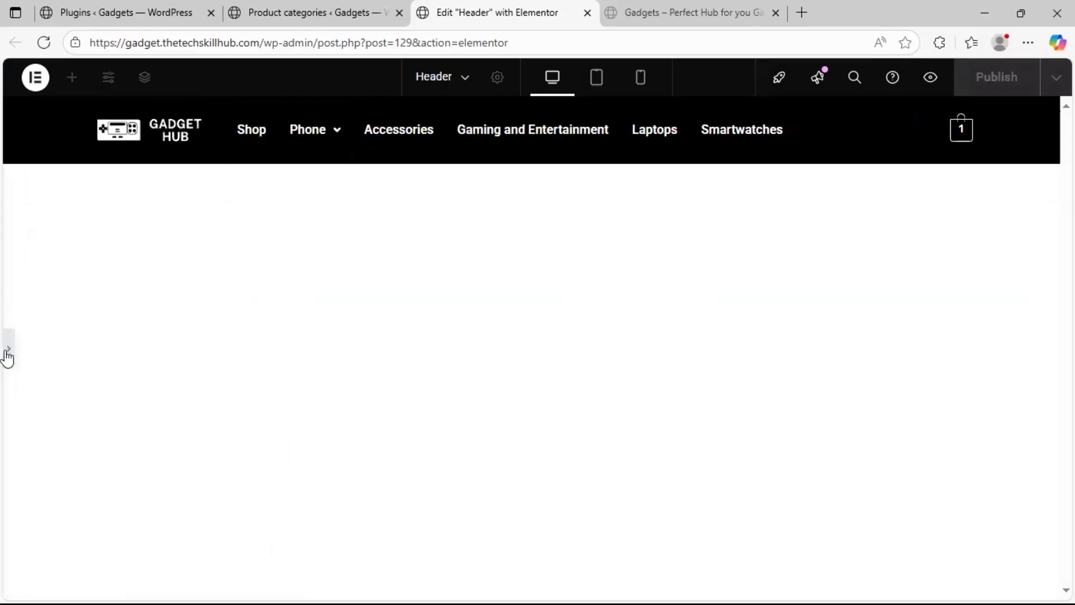
{"action": "left_click", "coordinate": [8, 352]}
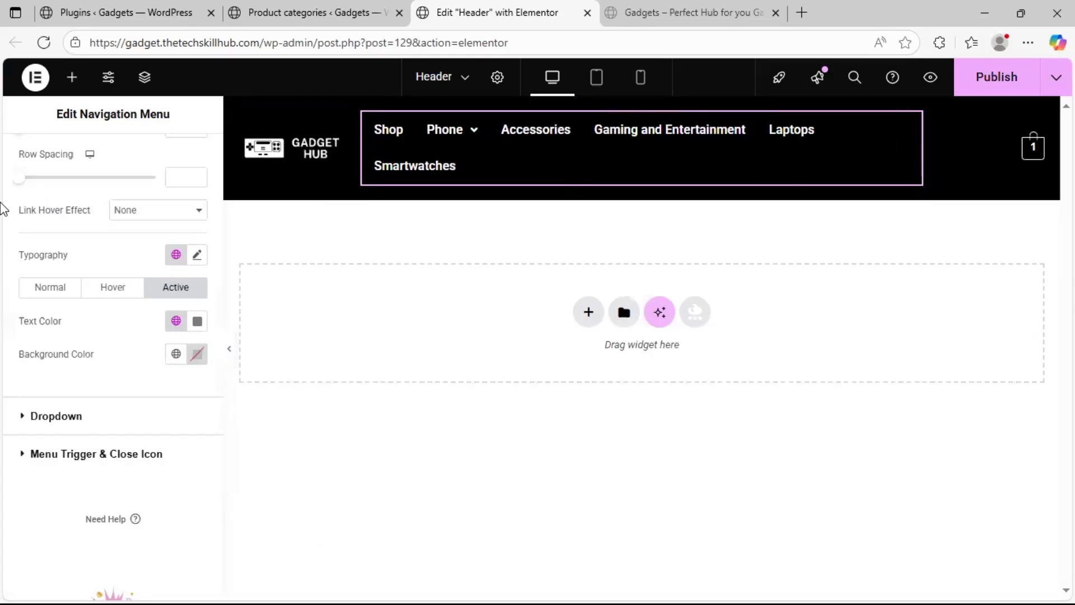
Set the horizontal layout alignment of the Primary Menu widget to right
{"action": "scroll", "coordinate": [50, 196], "scroll_direction": "up", "scroll_amount": 5}
{"action": "left_click", "coordinate": [41, 162]}
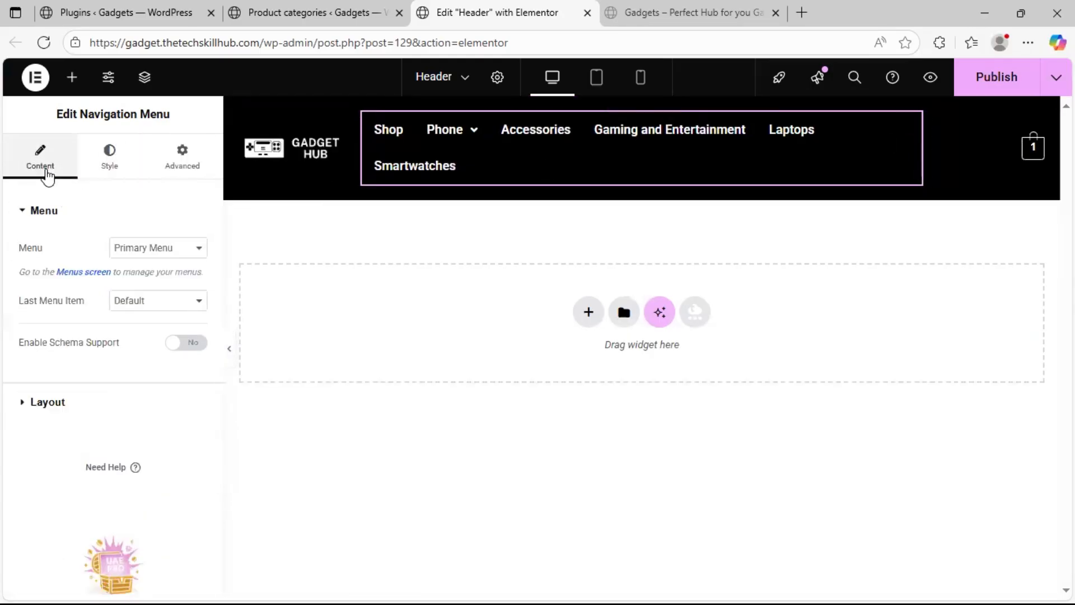
{"action": "left_click", "coordinate": [96, 404]}
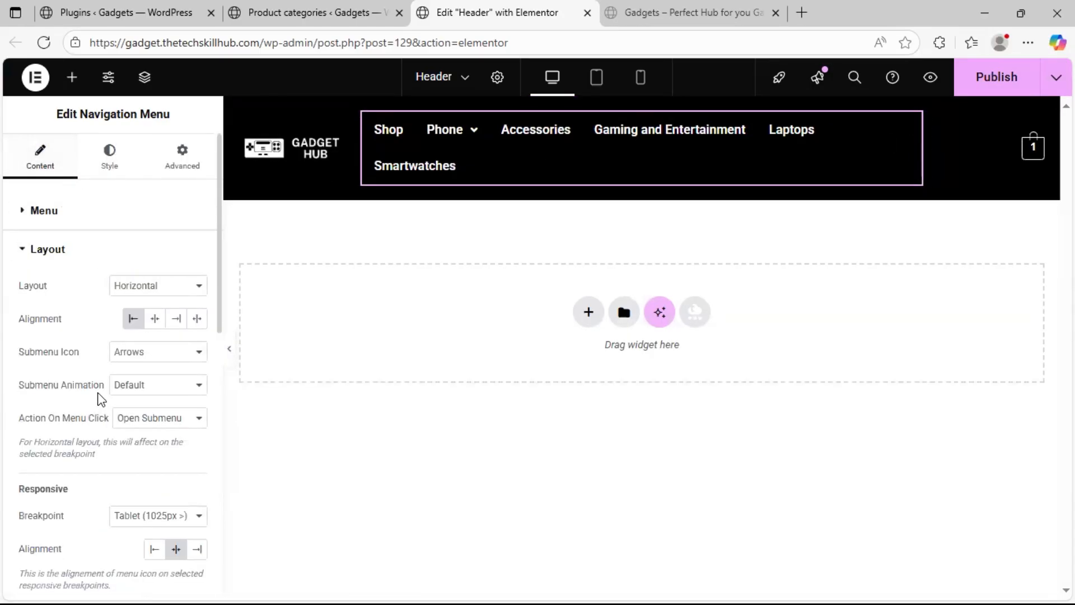
{"action": "left_click", "coordinate": [183, 324]}
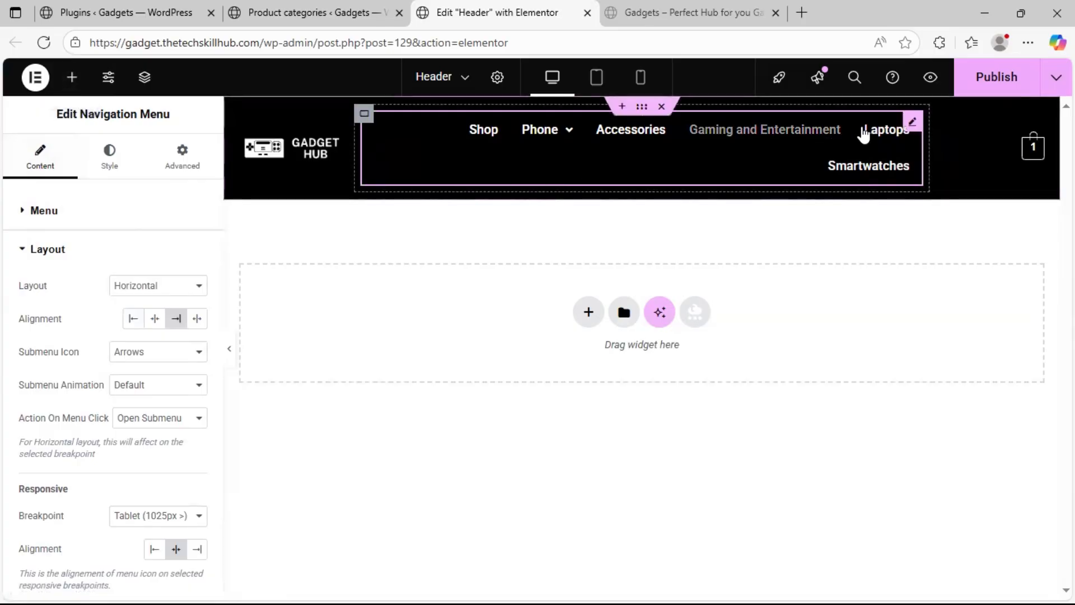
Copy the Navigation Menu widget, paste it below the cart, and set the copy to display the Login/Dashboard menu
{"action": "right_click", "coordinate": [910, 122]}
{"action": "left_click", "coordinate": [911, 203]}
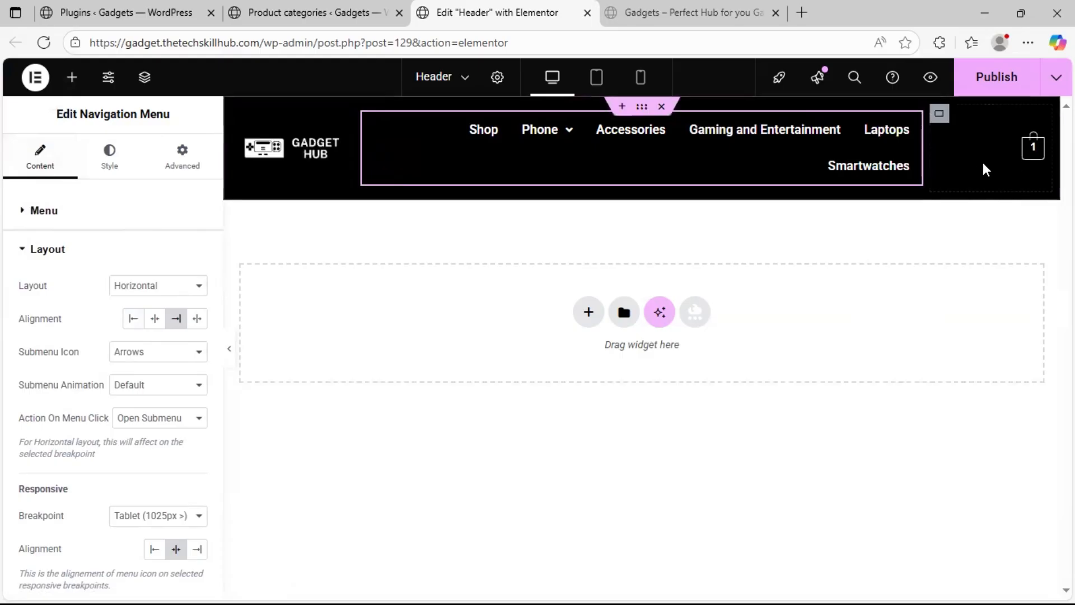
{"action": "right_click", "coordinate": [1030, 156]}
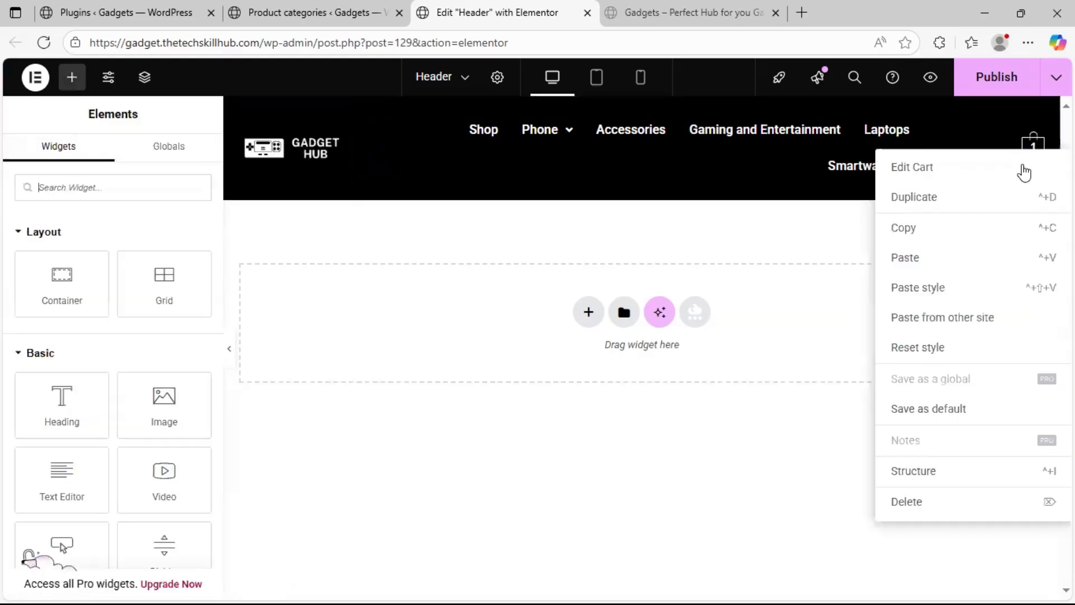
{"action": "left_click", "coordinate": [931, 257]}
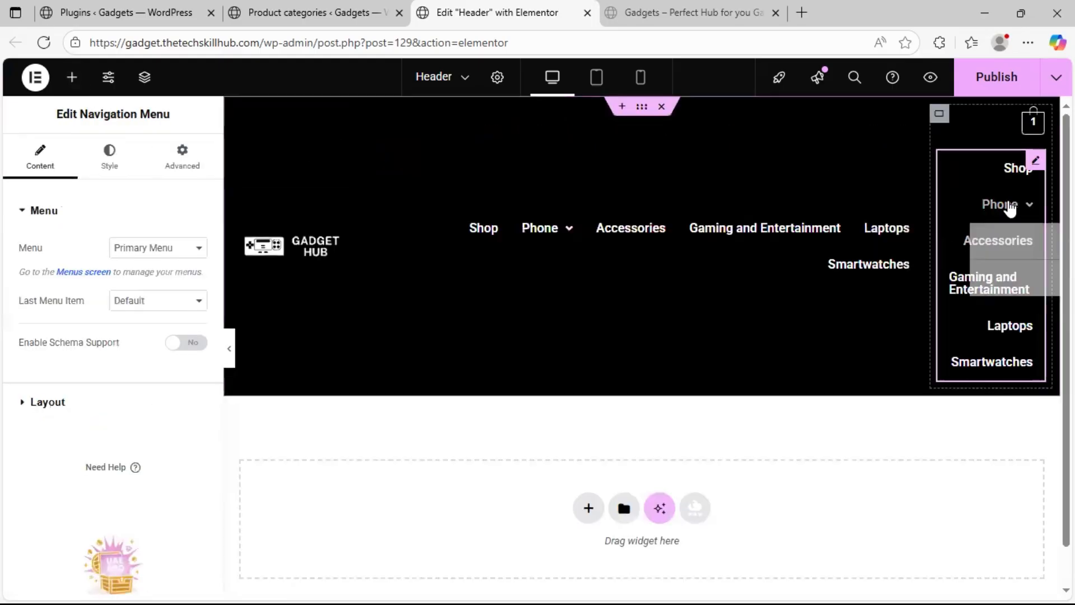
{"action": "left_click", "coordinate": [179, 253]}
{"action": "left_click", "coordinate": [171, 271]}
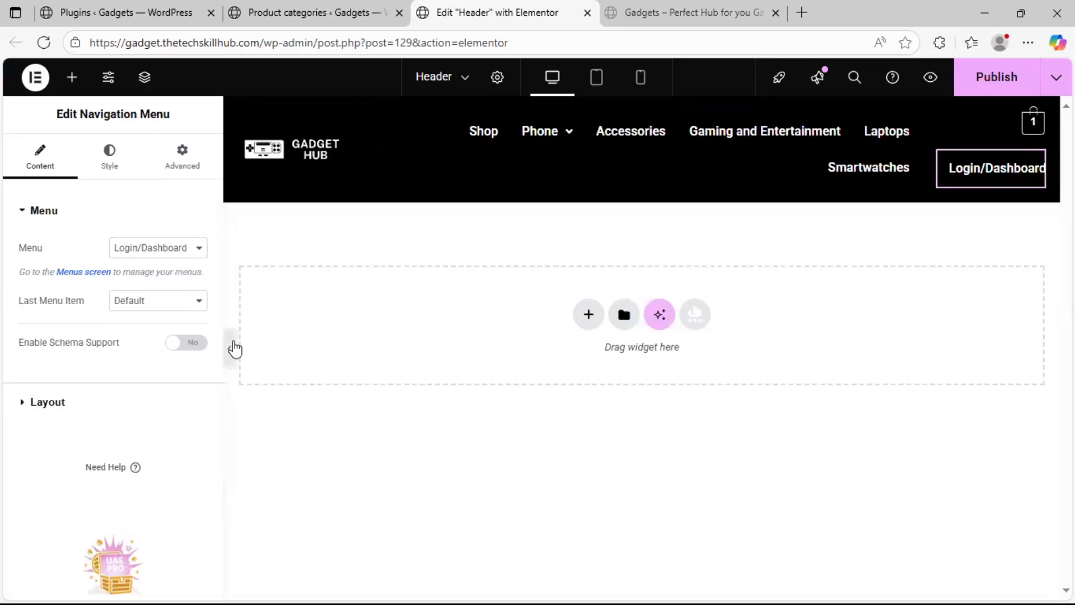
{"action": "left_click", "coordinate": [231, 347]}
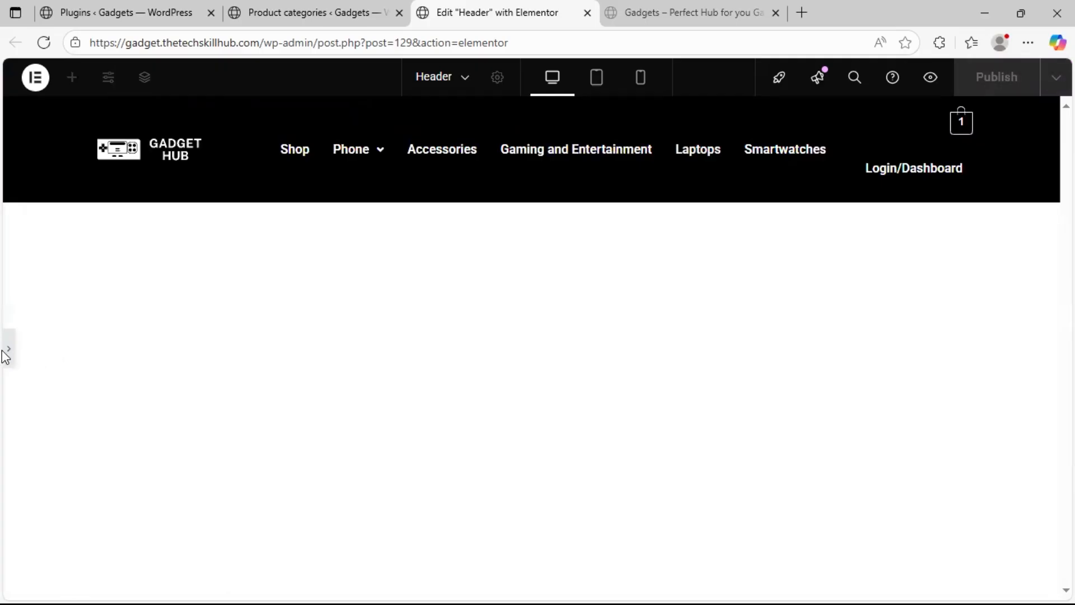
{"action": "left_click", "coordinate": [8, 353]}
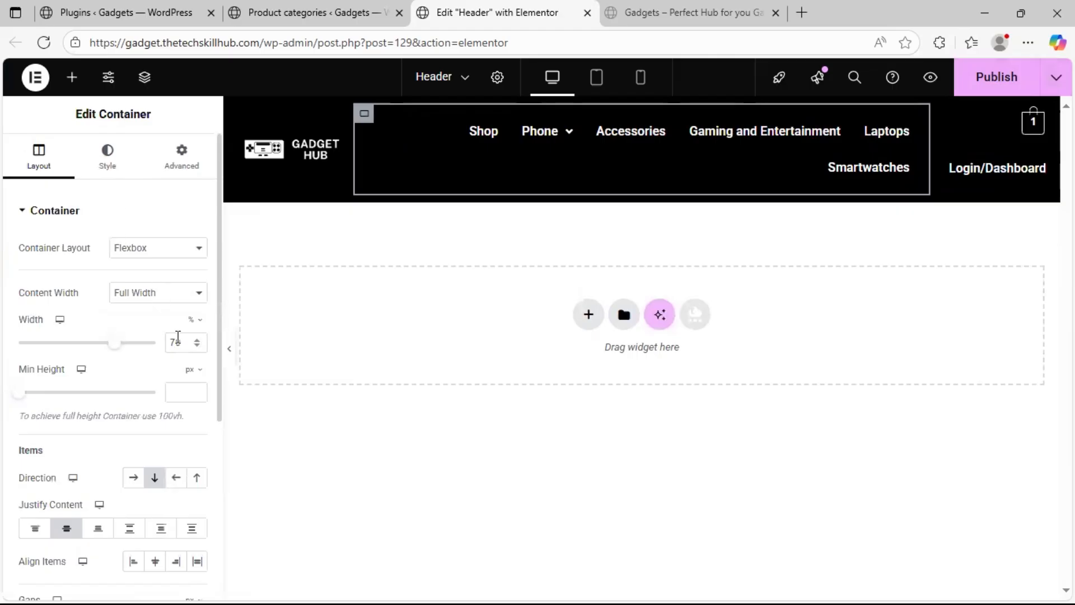
Try a width of 65% for the container holding the Primary Menu and preview the header
{"action": "left_click", "coordinate": [198, 346]}
{"action": "left_click", "coordinate": [198, 345]}
{"action": "left_click", "coordinate": [198, 345]}
{"action": "left_click", "coordinate": [198, 345]}
{"action": "left_click", "coordinate": [198, 345]}
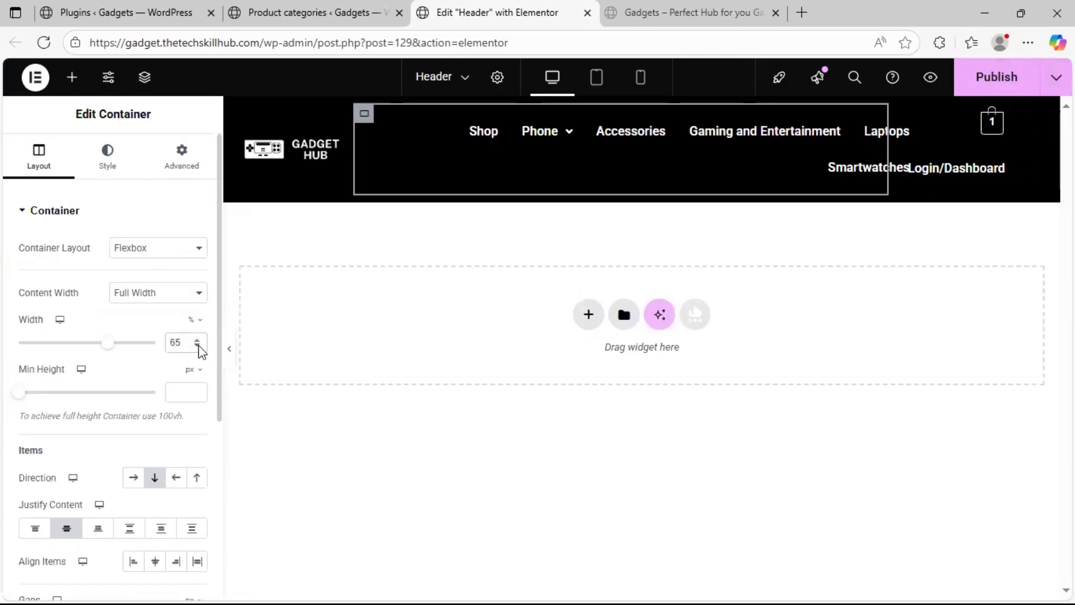
{"action": "left_click", "coordinate": [230, 348]}
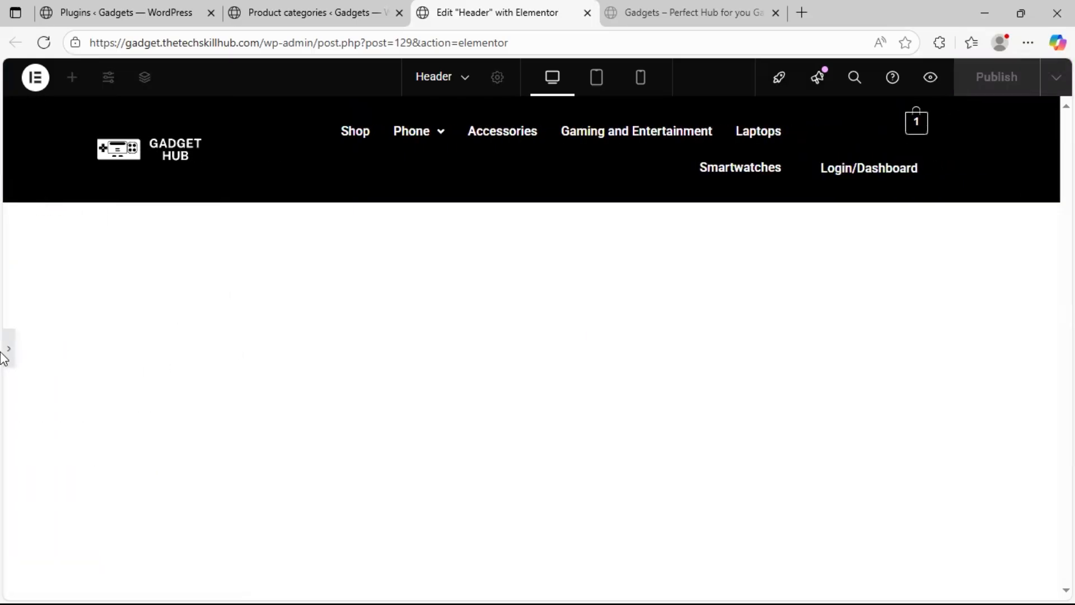
{"action": "left_click", "coordinate": [7, 353]}
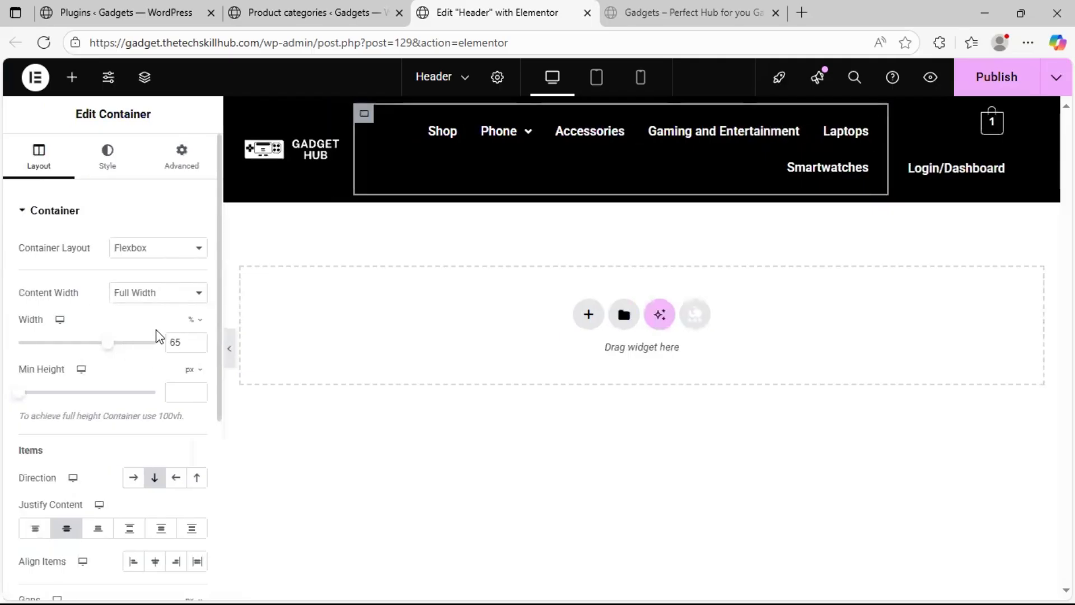
Return the Primary Menu container's width to 70%
{"action": "left_click", "coordinate": [197, 339]}
{"action": "left_click", "coordinate": [197, 339]}
{"action": "left_click", "coordinate": [197, 339]}
{"action": "left_click", "coordinate": [197, 339]}
{"action": "left_click", "coordinate": [196, 339]}
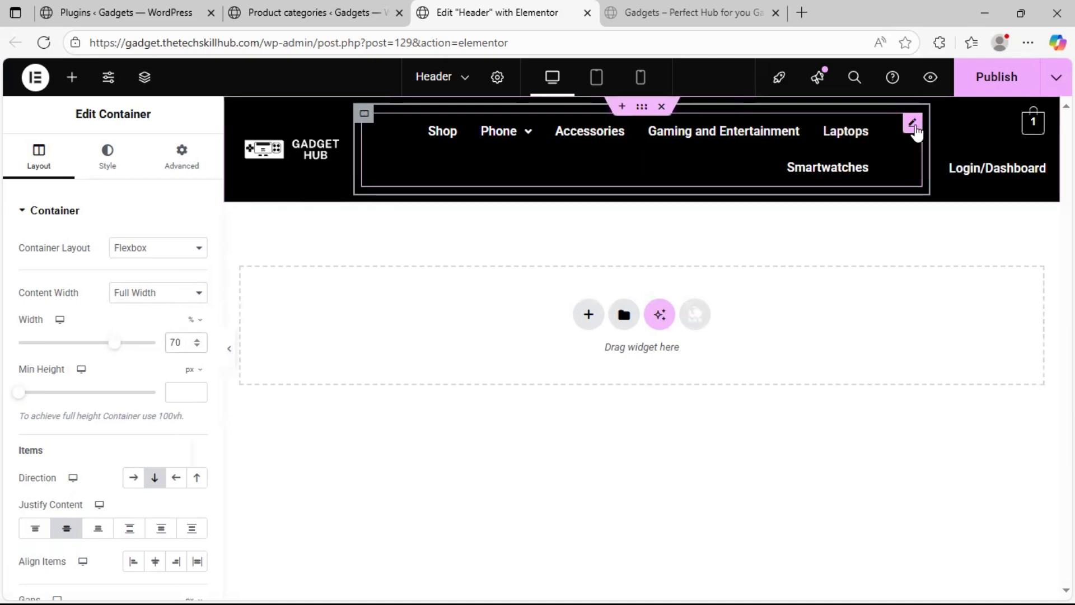
Set the typography size of the Login/Dashboard menu below the cart to 10 px
{"action": "left_click", "coordinate": [1035, 165]}
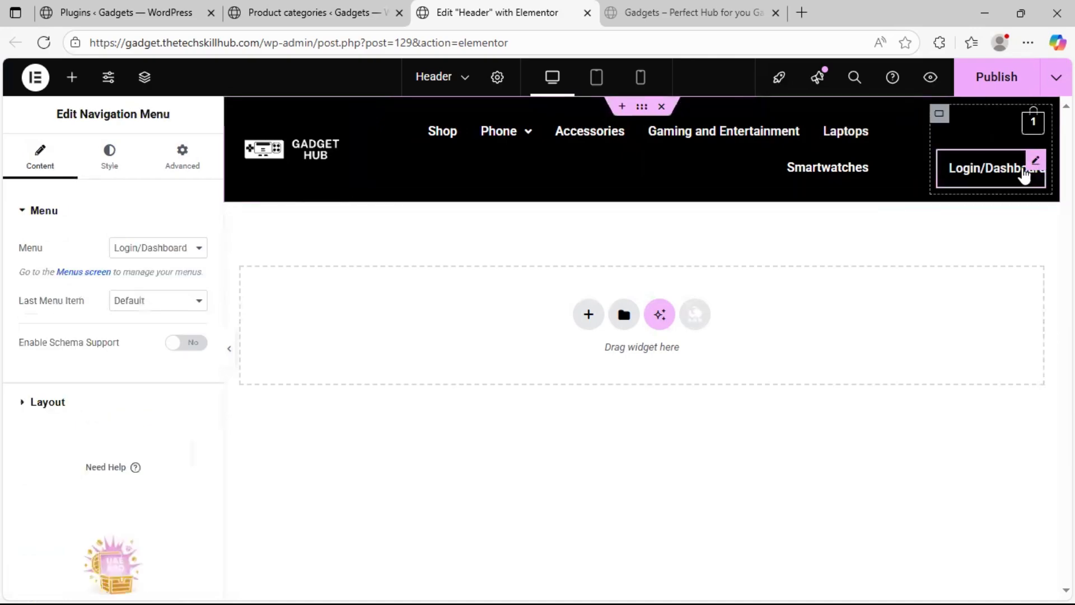
{"action": "left_click", "coordinate": [112, 178]}
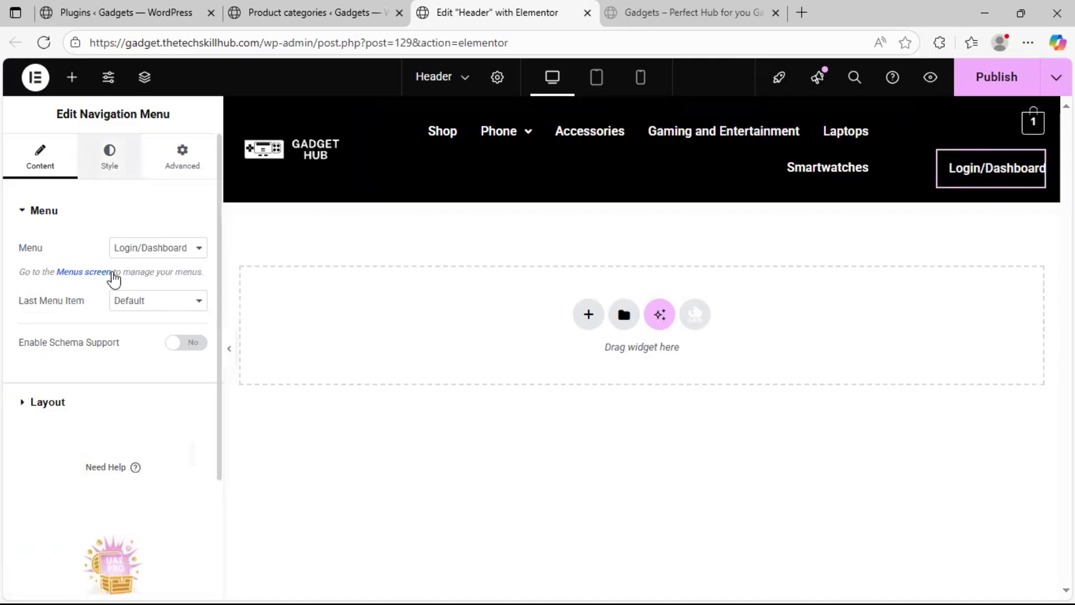
{"action": "scroll", "coordinate": [54, 382], "scroll_direction": "down", "scroll_amount": 3}
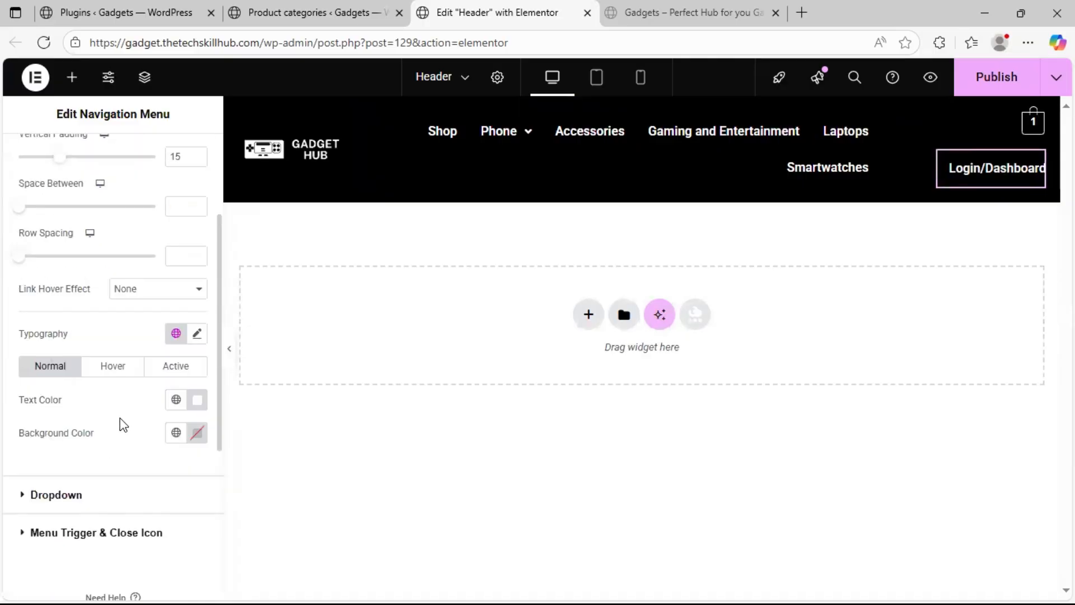
{"action": "left_click", "coordinate": [196, 334]}
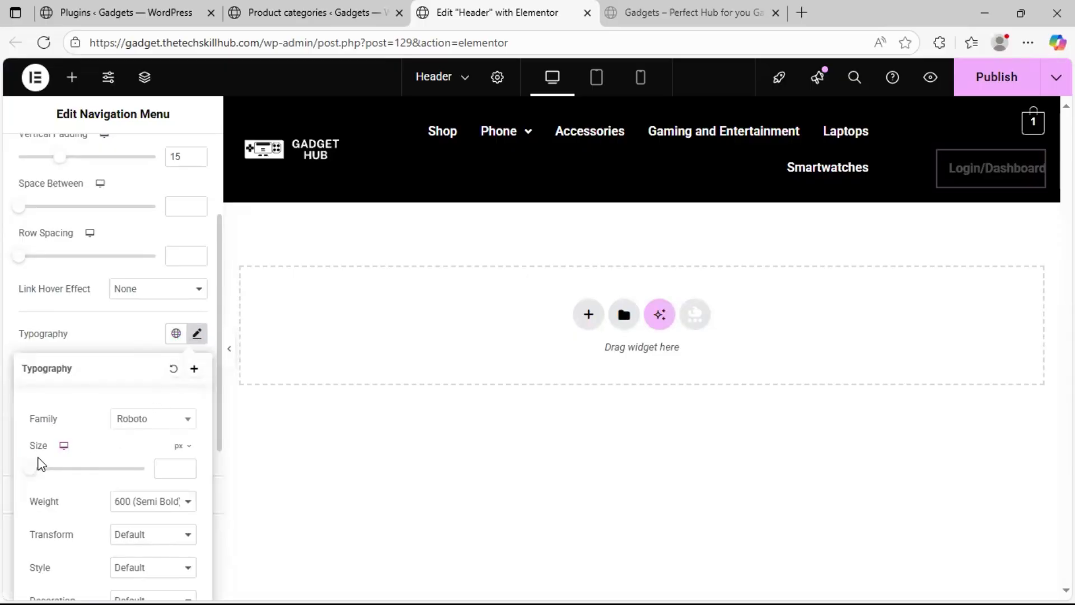
{"action": "left_click_drag", "start_coordinate": [32, 473], "coordinate": [38, 473]}
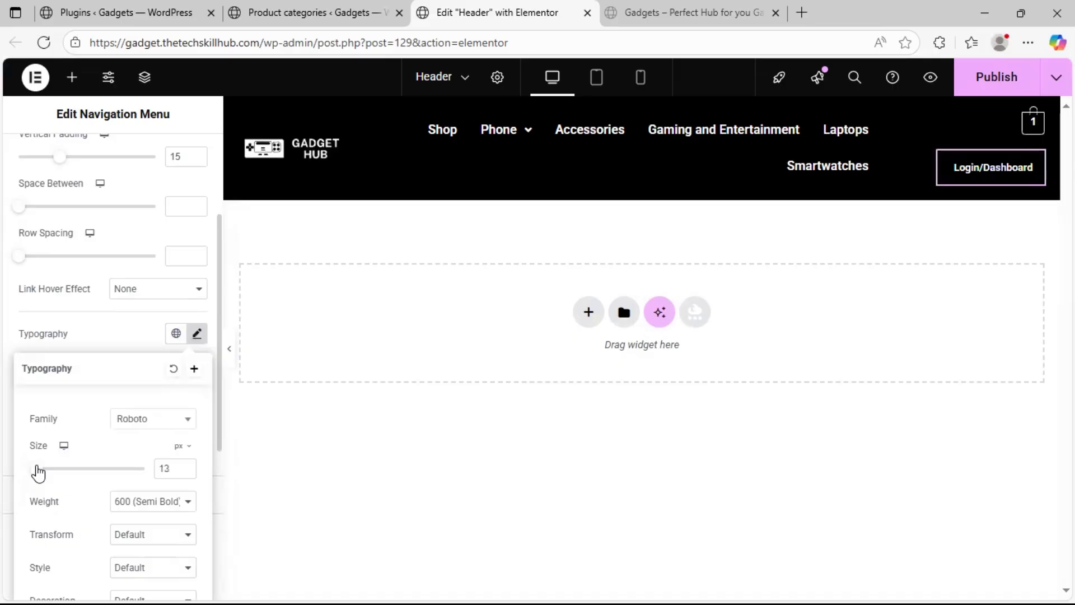
{"action": "left_click", "coordinate": [189, 473]}
{"action": "left_click", "coordinate": [189, 473]}
{"action": "left_click", "coordinate": [189, 473]}
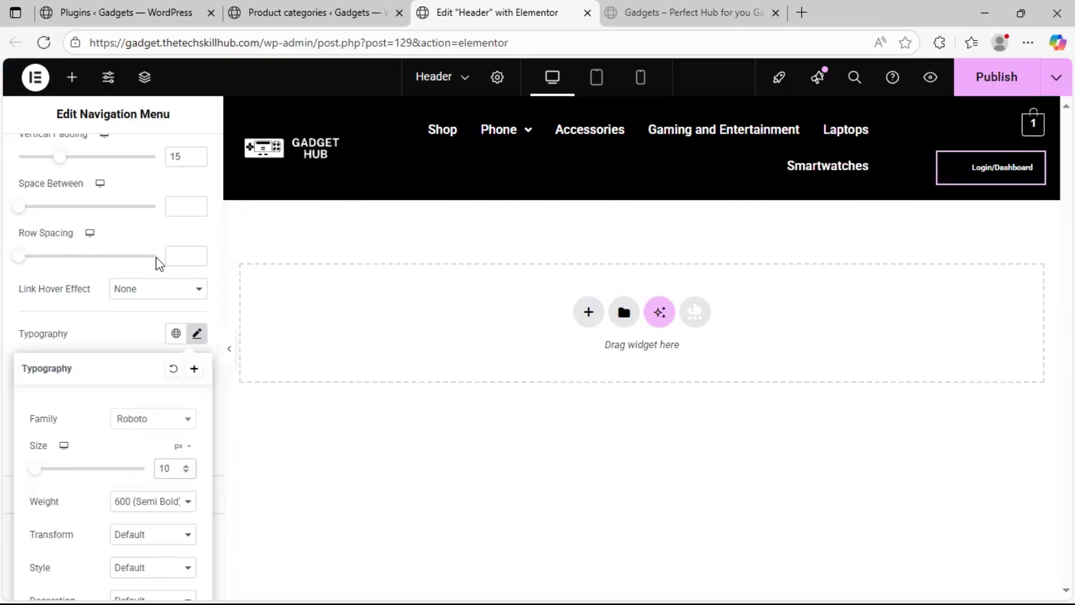
{"action": "scroll", "coordinate": [60, 239], "scroll_direction": "up", "scroll_amount": 1}
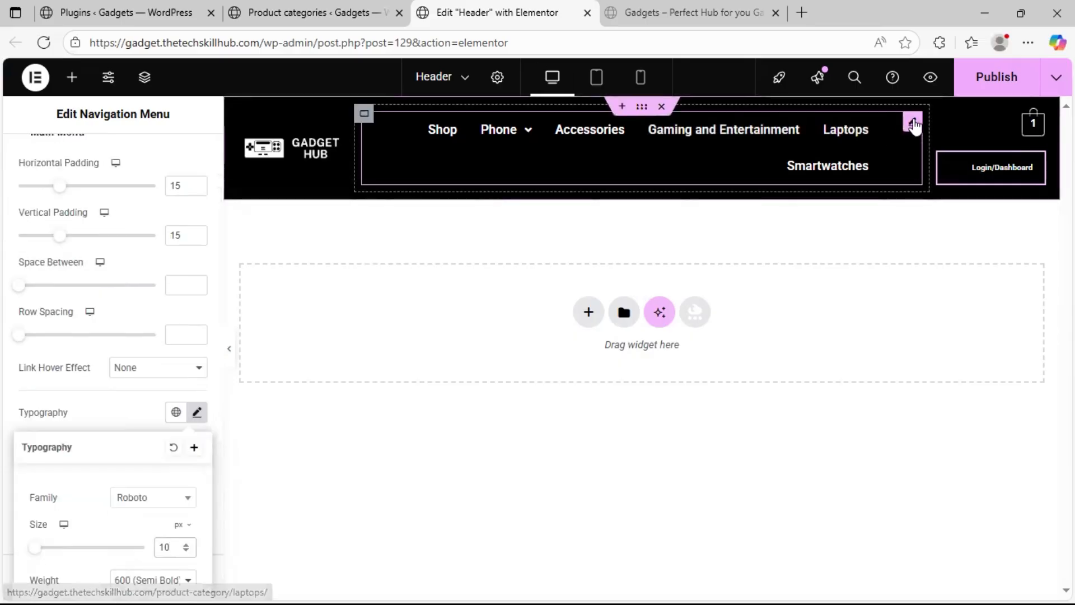
Set the Primary Menu widget's typography size to 13 px
{"action": "left_click", "coordinate": [913, 120]}
{"action": "left_click", "coordinate": [109, 160]}
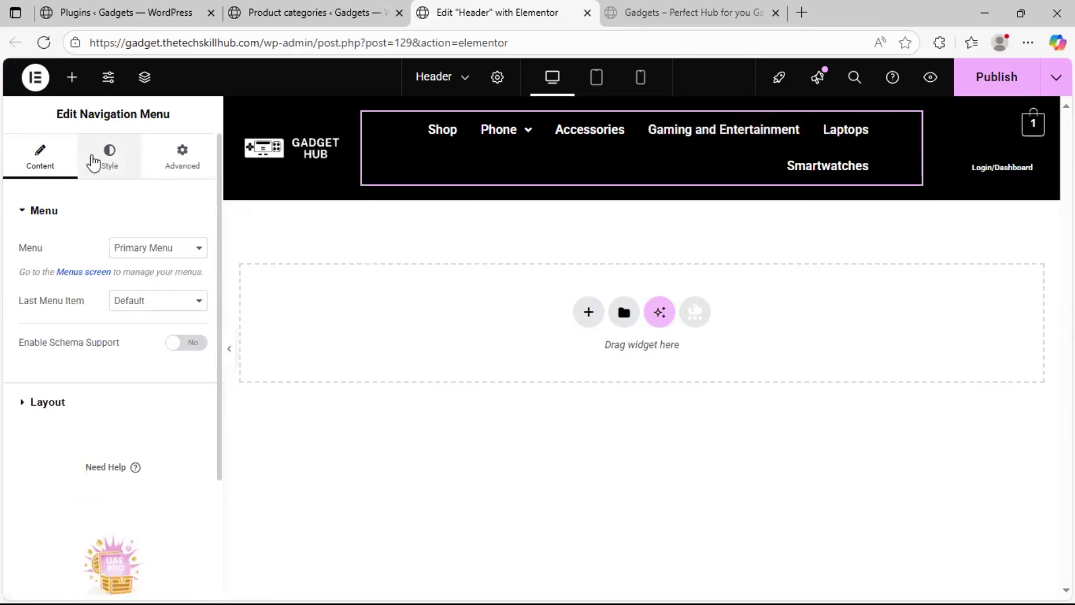
{"action": "scroll", "coordinate": [64, 444], "scroll_direction": "down", "scroll_amount": 2}
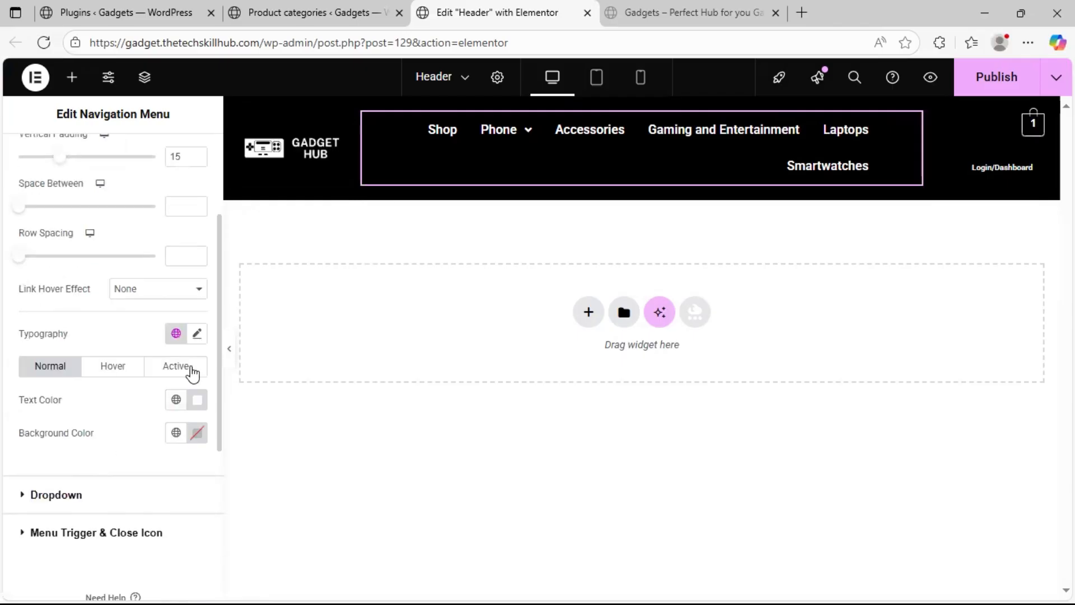
{"action": "left_click", "coordinate": [197, 334]}
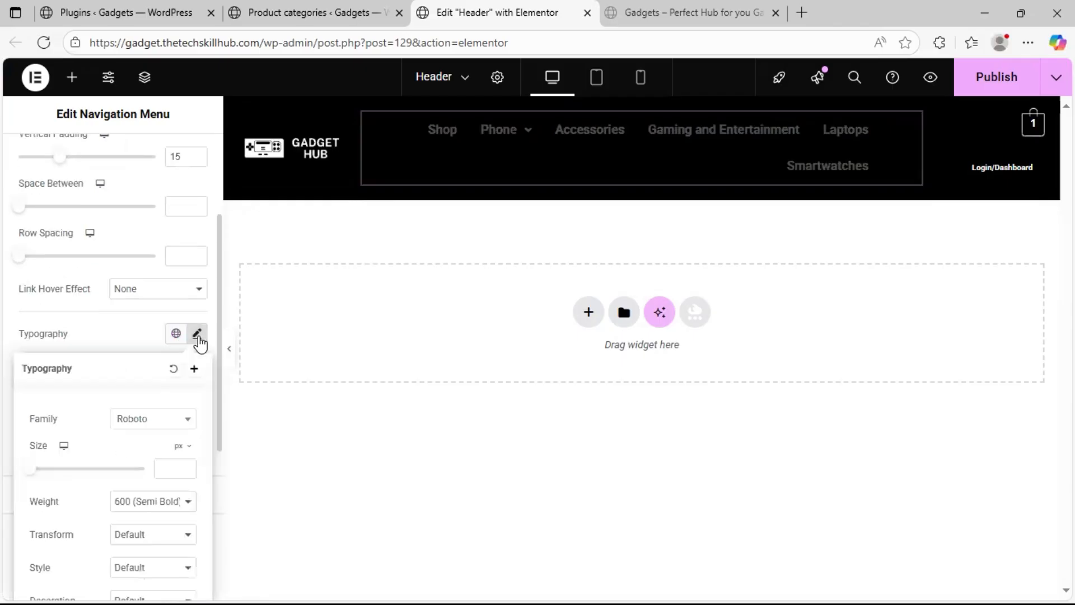
{"action": "left_click_drag", "start_coordinate": [32, 477], "coordinate": [40, 472]}
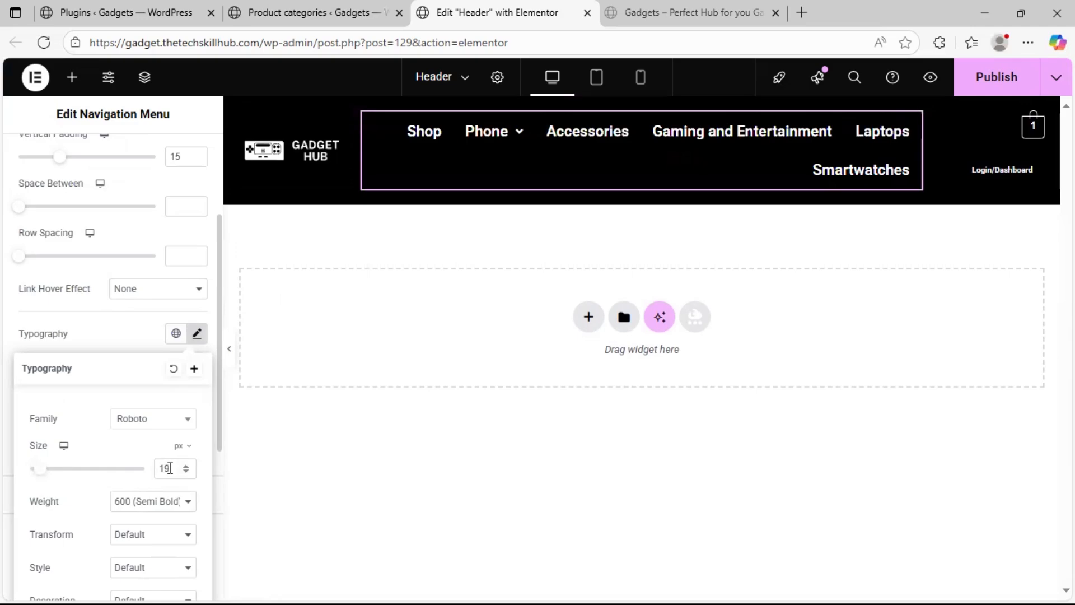
{"action": "type", "text": "13"}
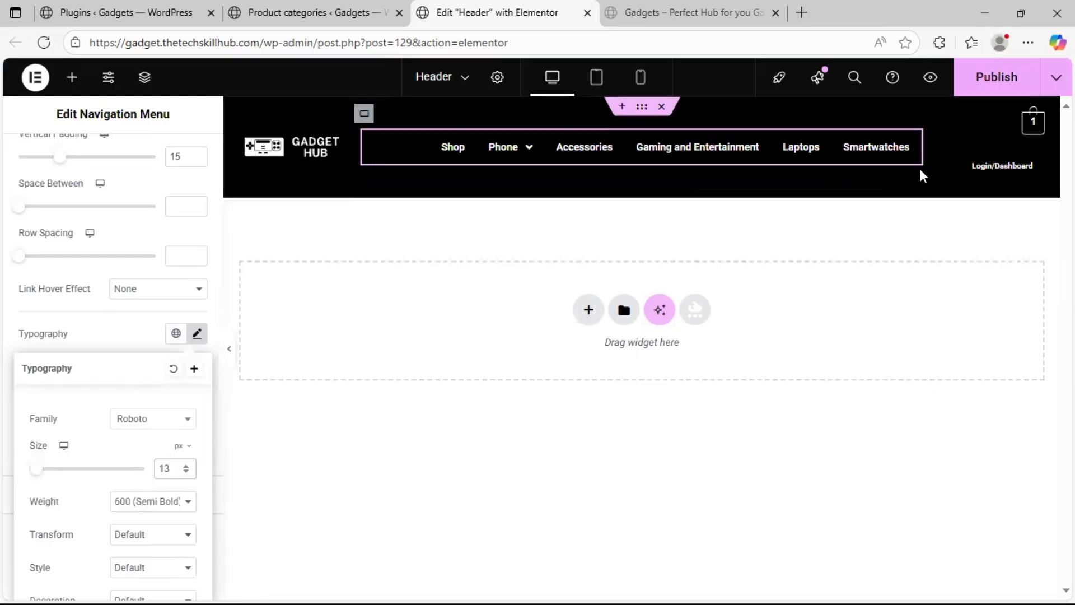
Set the width of the container around the Primary Menu to 65% and preview the full-width header
{"action": "left_click", "coordinate": [364, 113]}
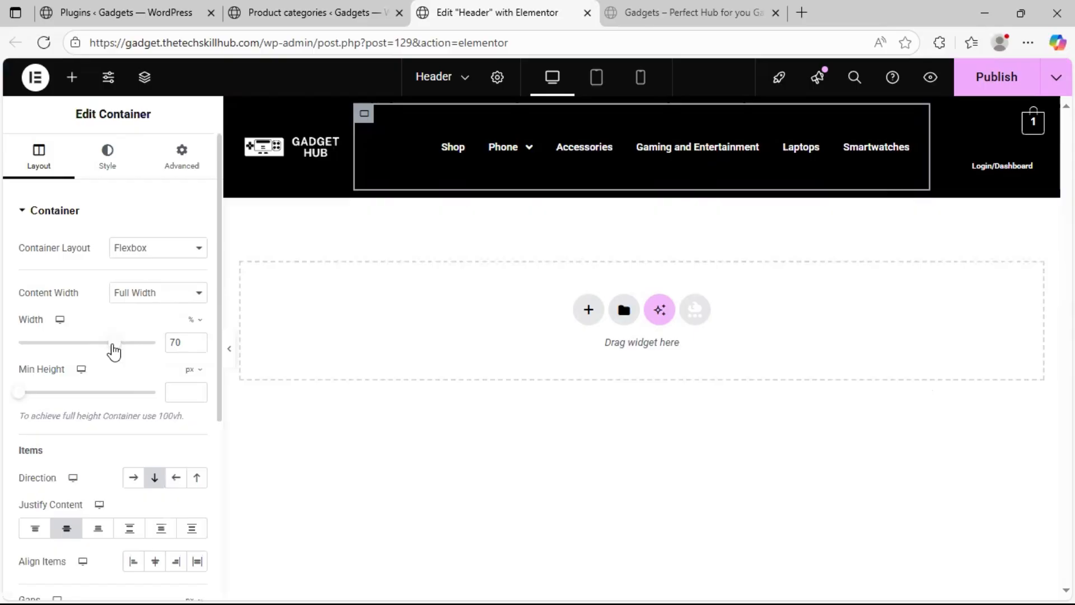
{"action": "left_click", "coordinate": [196, 346]}
{"action": "left_click", "coordinate": [196, 347]}
{"action": "left_click", "coordinate": [197, 346]}
{"action": "left_click", "coordinate": [197, 346]}
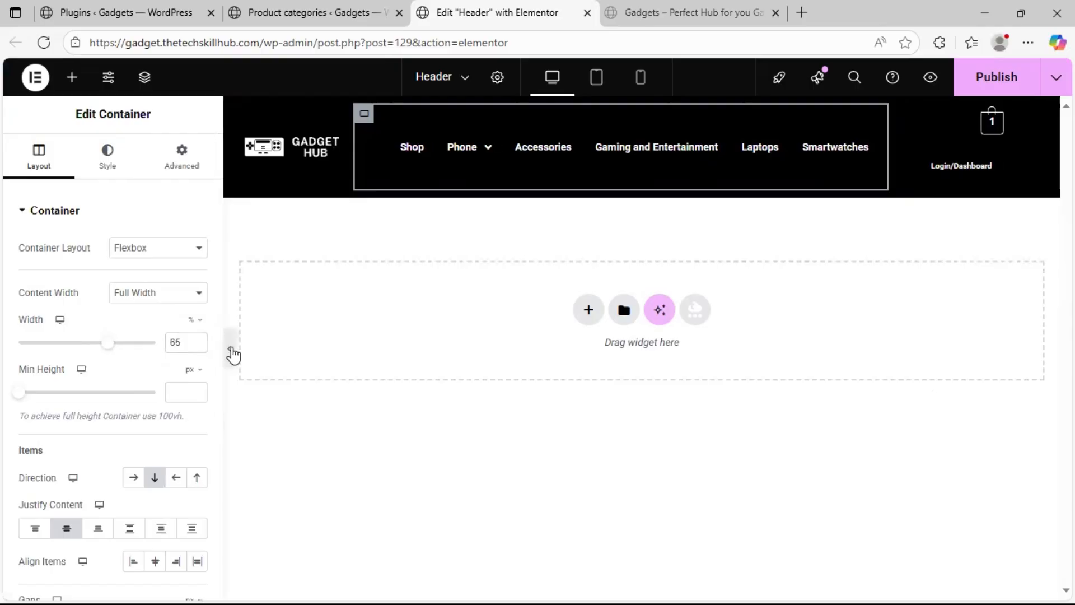
{"action": "left_click", "coordinate": [230, 348]}
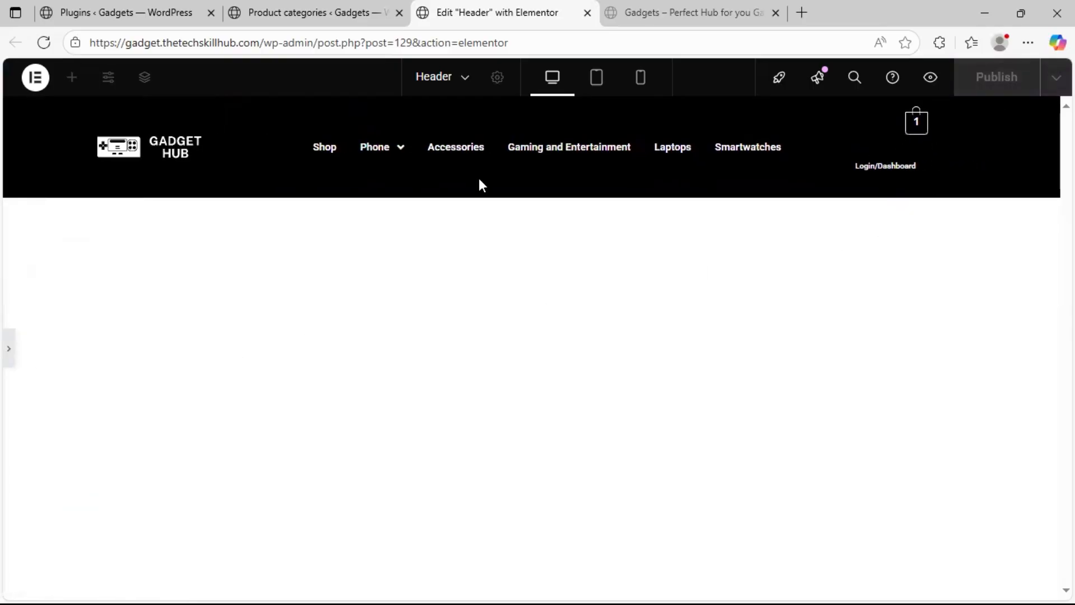
{"action": "left_click", "coordinate": [8, 348]}
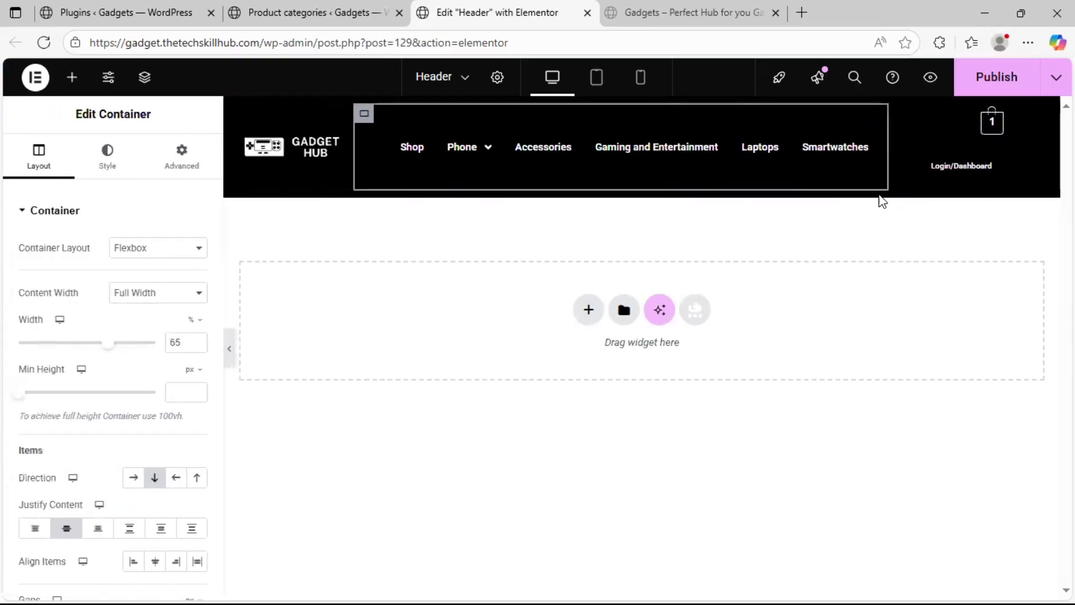
Set the width of the container around the cart and Login/Dashboard menu to 20% and preview the full-width header
{"action": "left_click", "coordinate": [893, 119]}
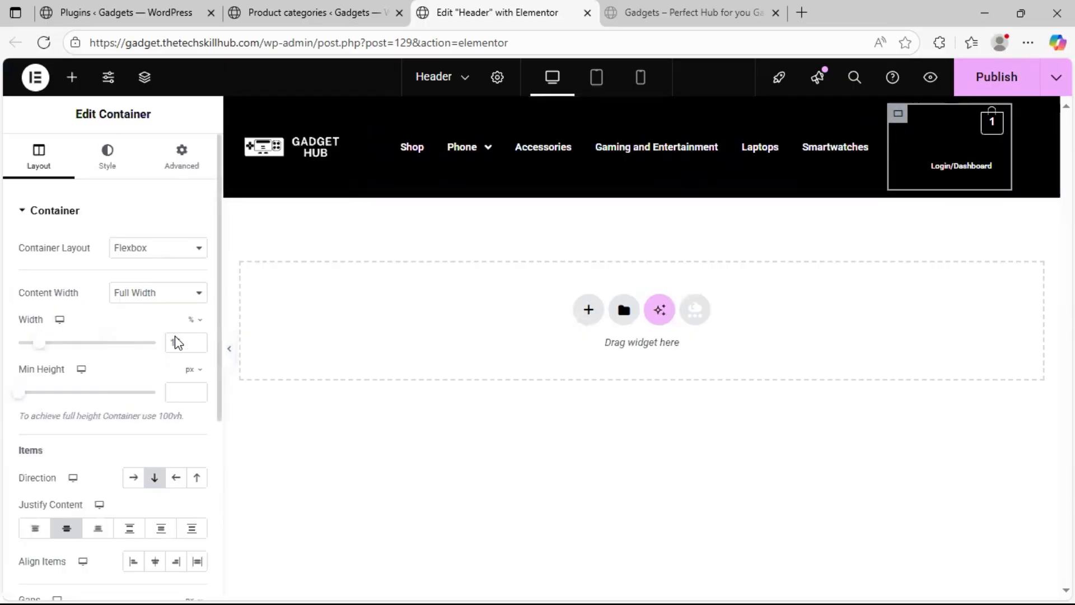
{"action": "left_click", "coordinate": [197, 341]}
{"action": "left_click", "coordinate": [197, 341]}
{"action": "left_click", "coordinate": [197, 340]}
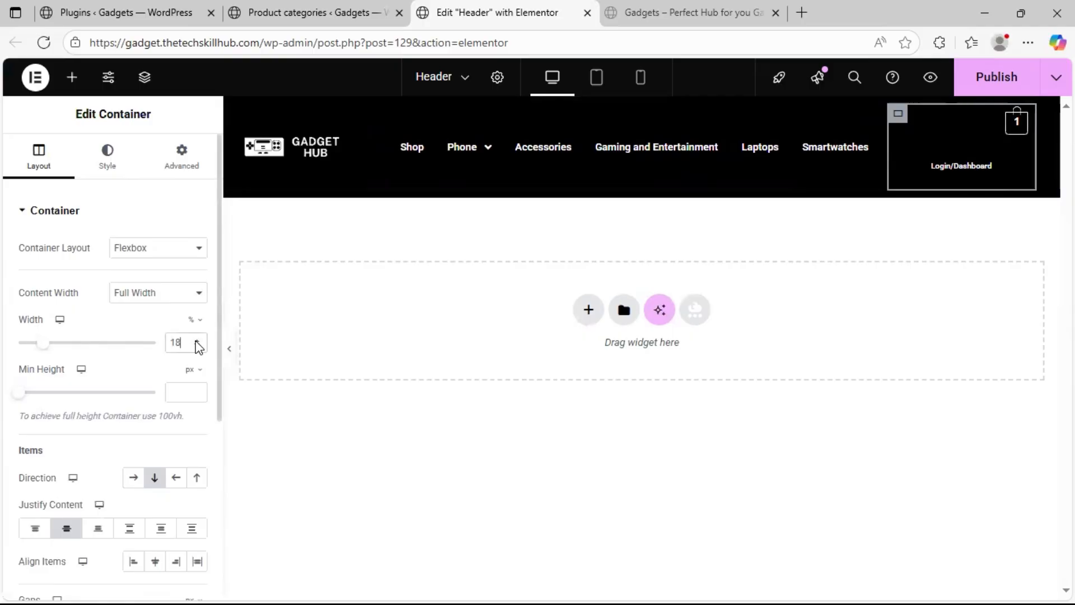
{"action": "left_click", "coordinate": [197, 341]}
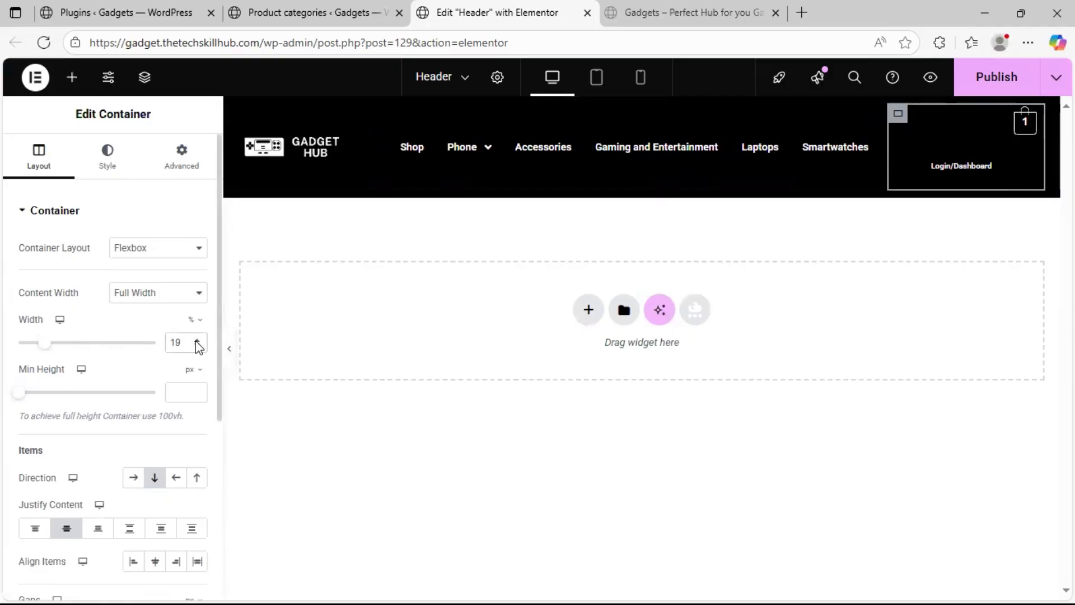
{"action": "left_click", "coordinate": [197, 340]}
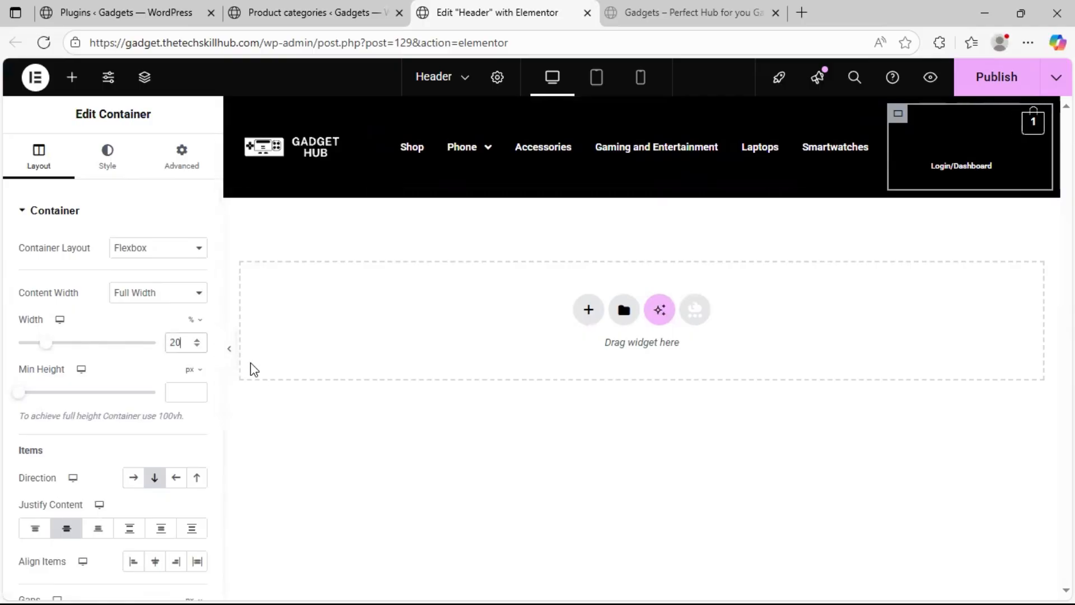
{"action": "left_click", "coordinate": [234, 357]}
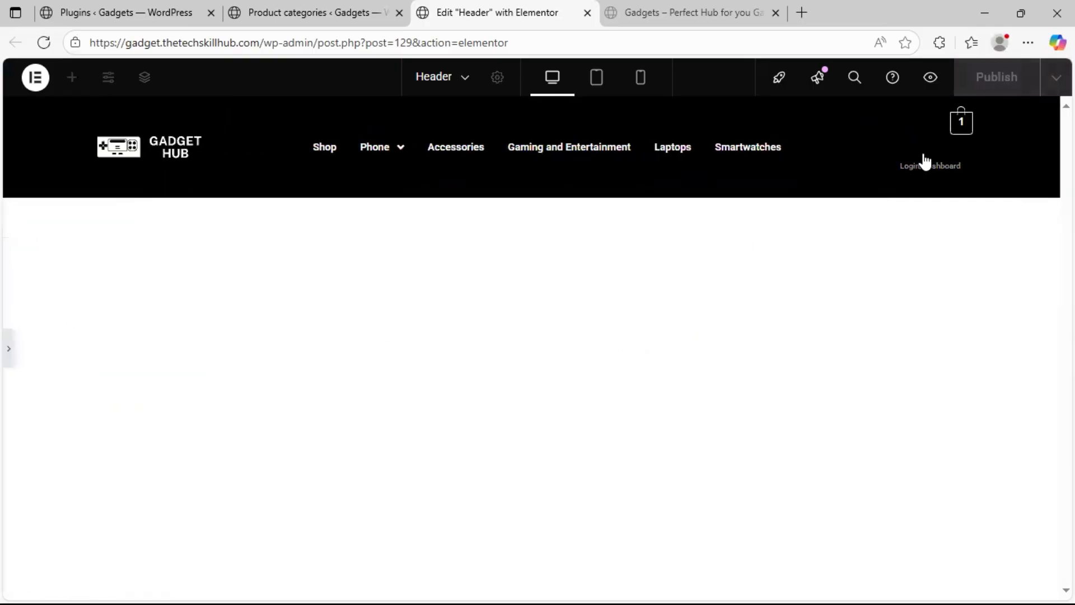
{"action": "left_click", "coordinate": [9, 357]}
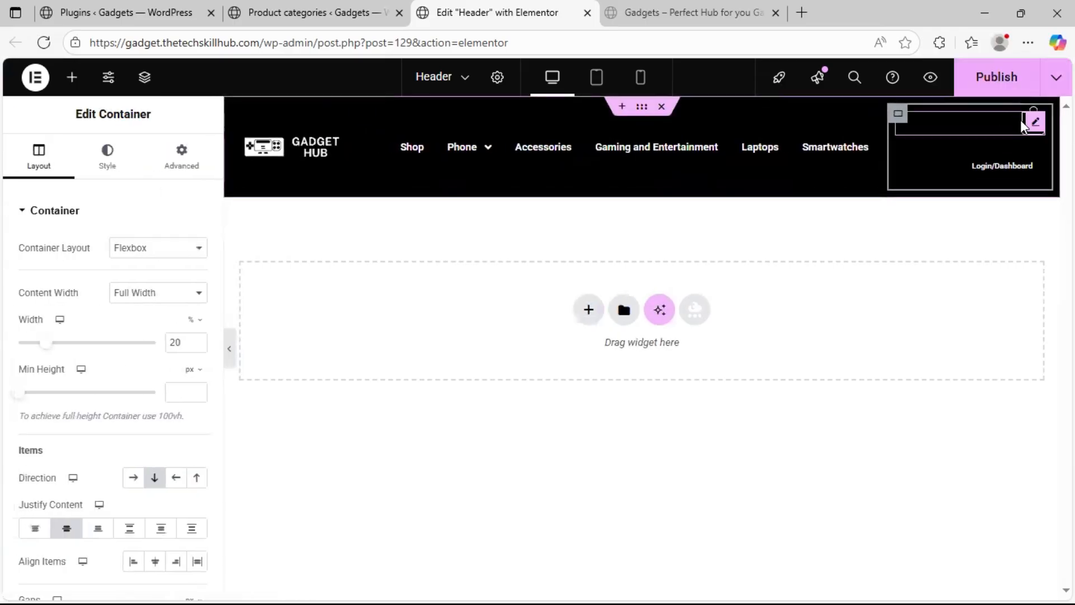
Give the Cart widget a custom width of 20%
{"action": "left_click", "coordinate": [1035, 121]}
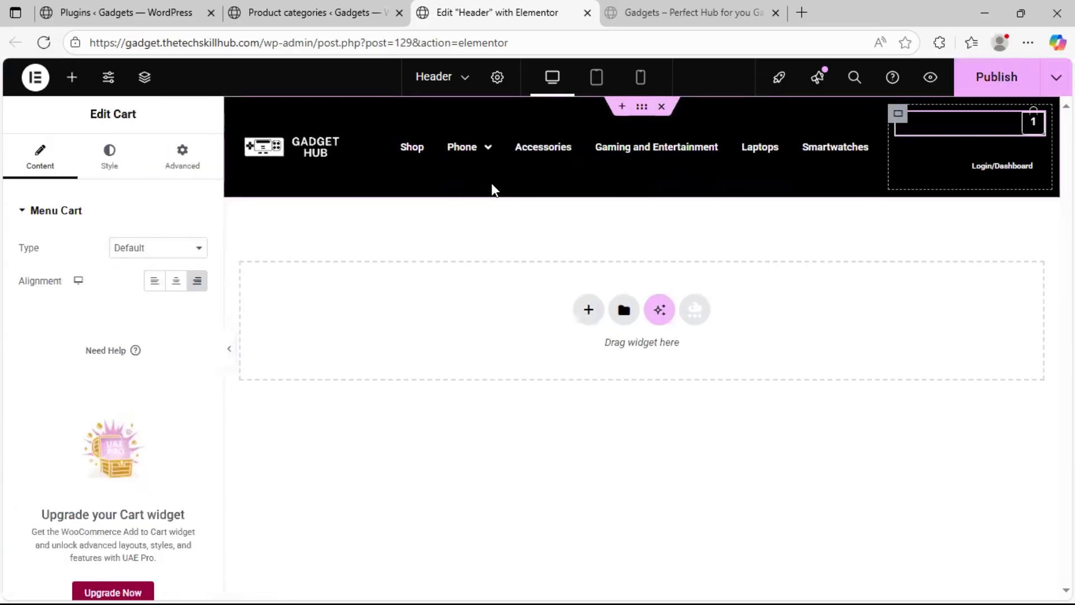
{"action": "left_click", "coordinate": [170, 165]}
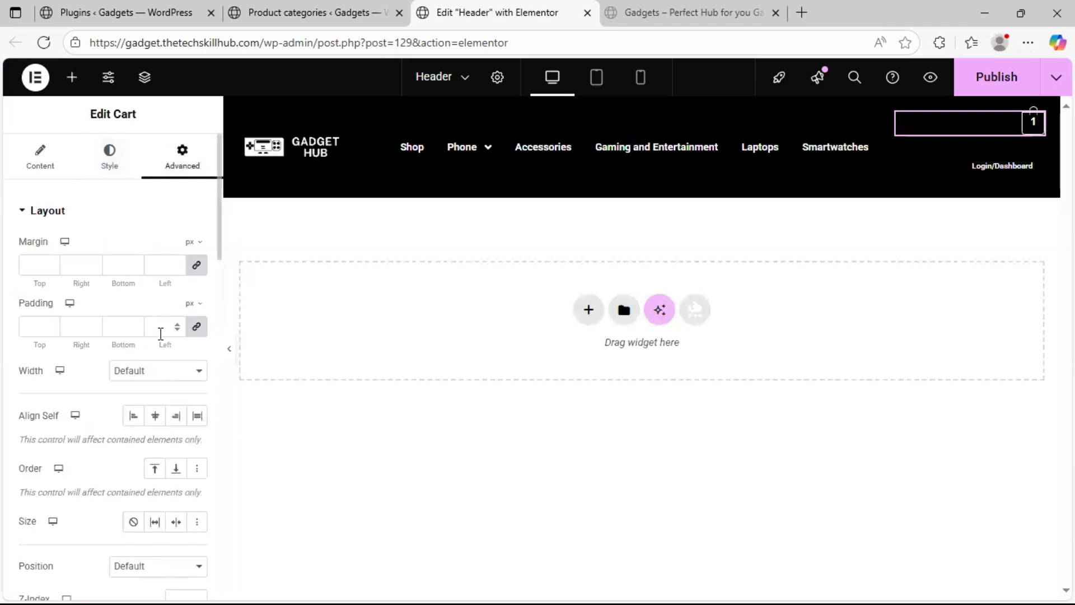
{"action": "scroll", "coordinate": [132, 428], "scroll_direction": "down", "scroll_amount": 1}
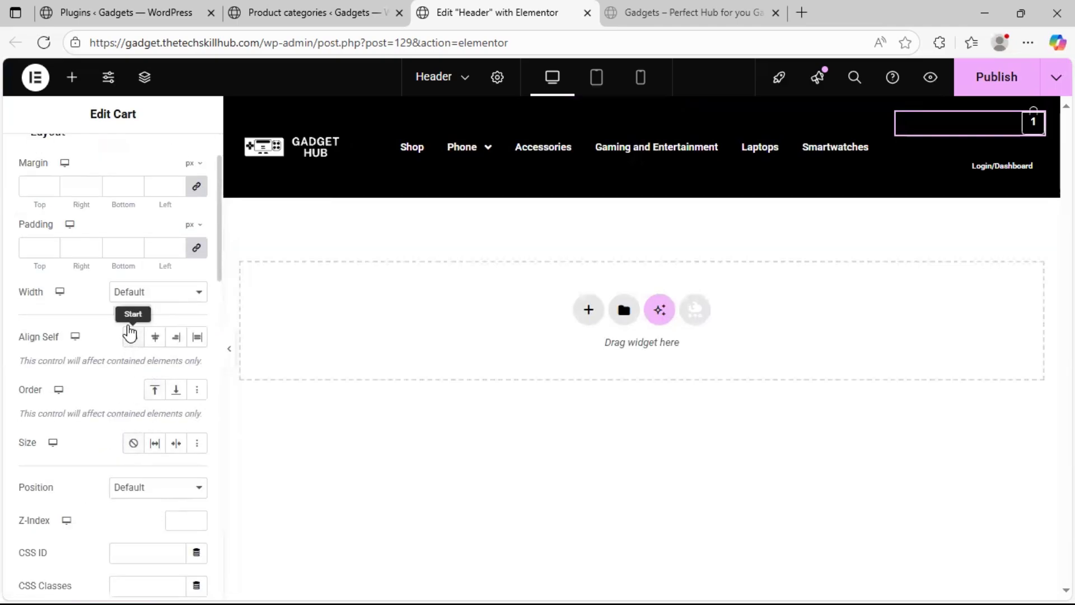
{"action": "left_click", "coordinate": [139, 292]}
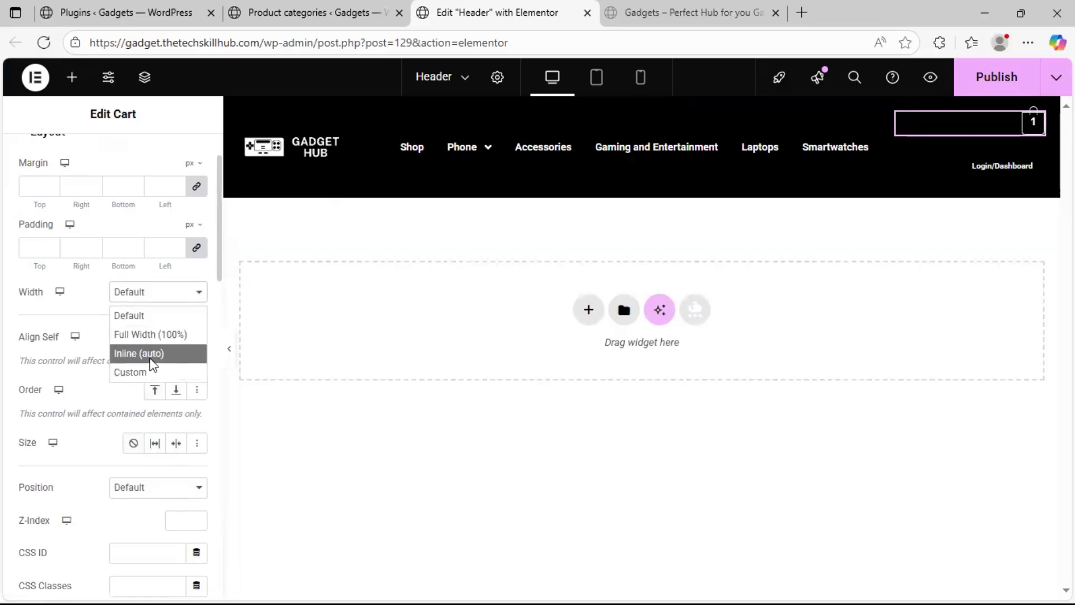
{"action": "left_click", "coordinate": [159, 334]}
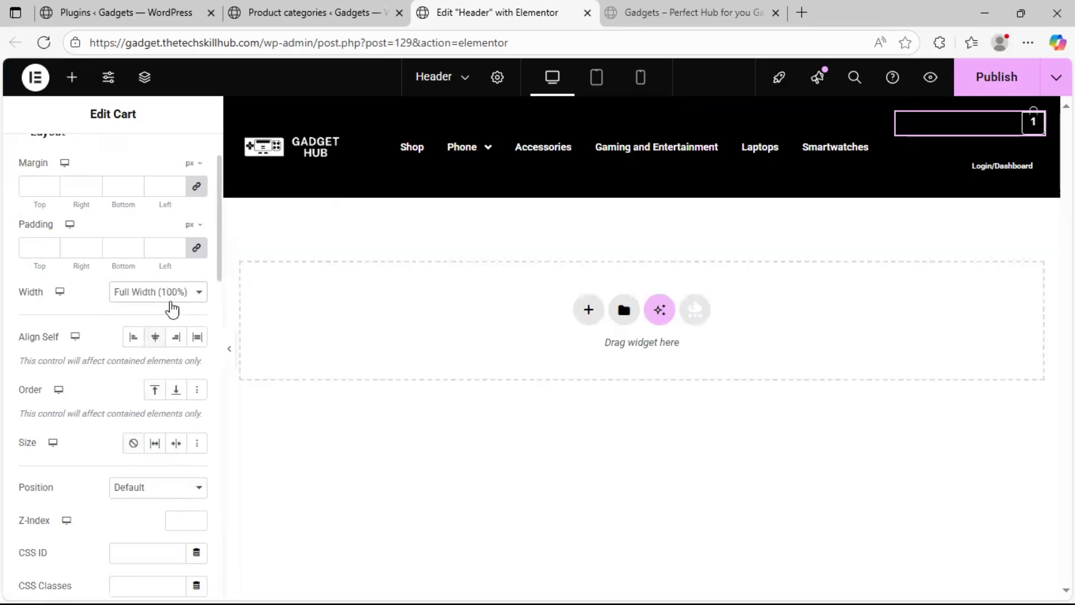
{"action": "left_click", "coordinate": [176, 297]}
{"action": "left_click", "coordinate": [162, 372]}
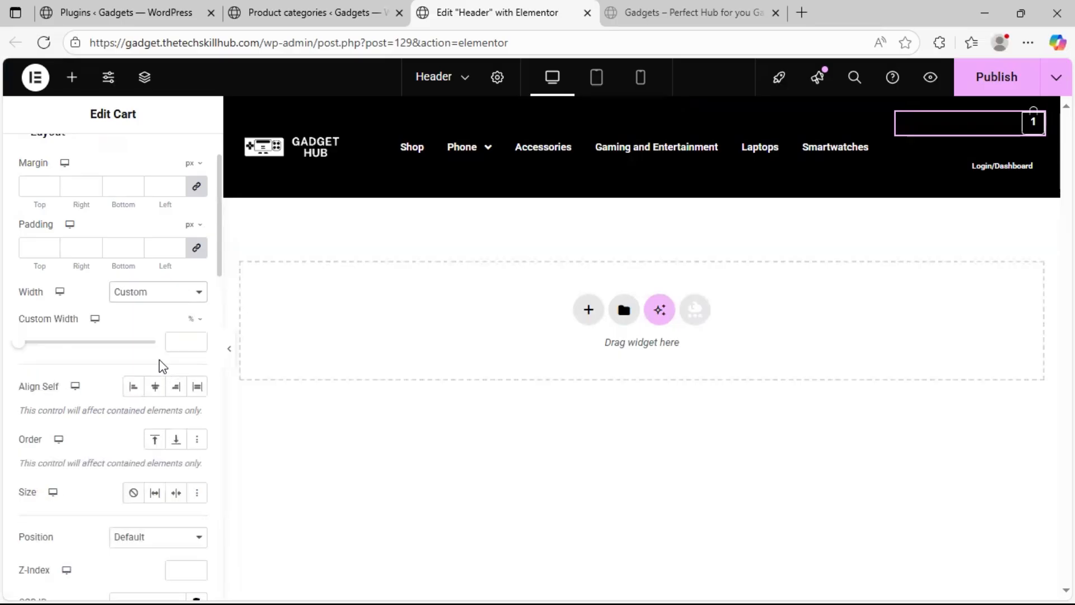
{"action": "left_click", "coordinate": [179, 341]}
{"action": "type", "text": "2"}
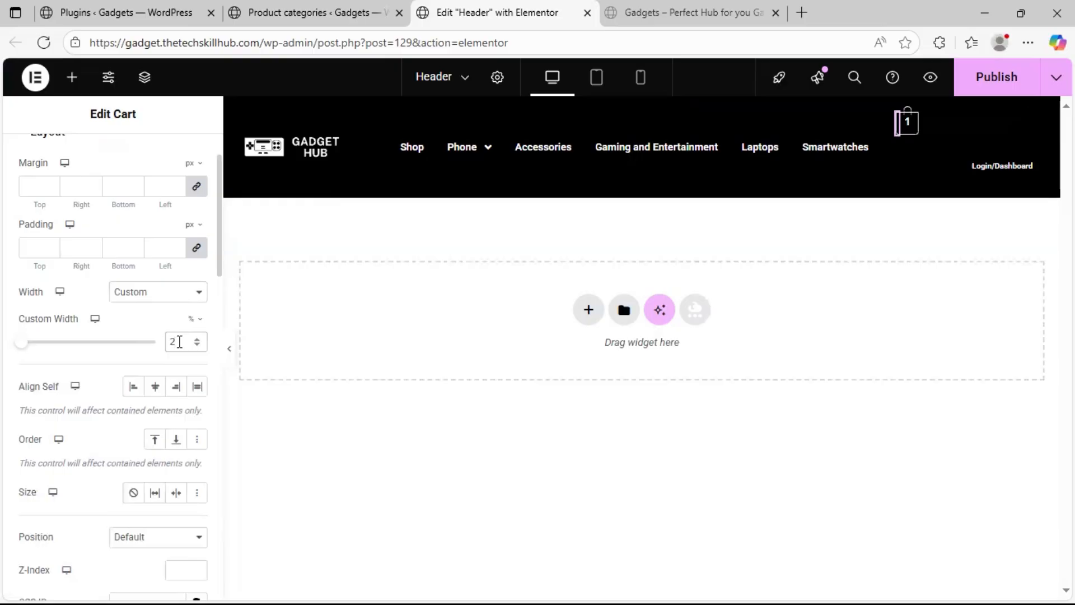
{"action": "type", "text": "0"}
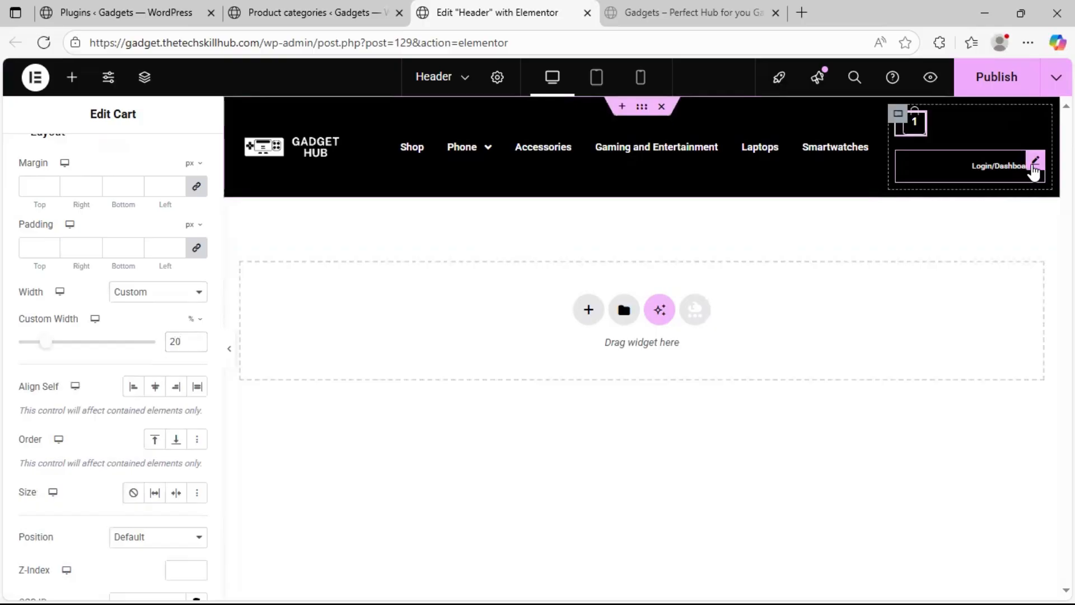
Give the Login/Dashboard navigation menu a custom width of 47%
{"action": "left_click", "coordinate": [1034, 170]}
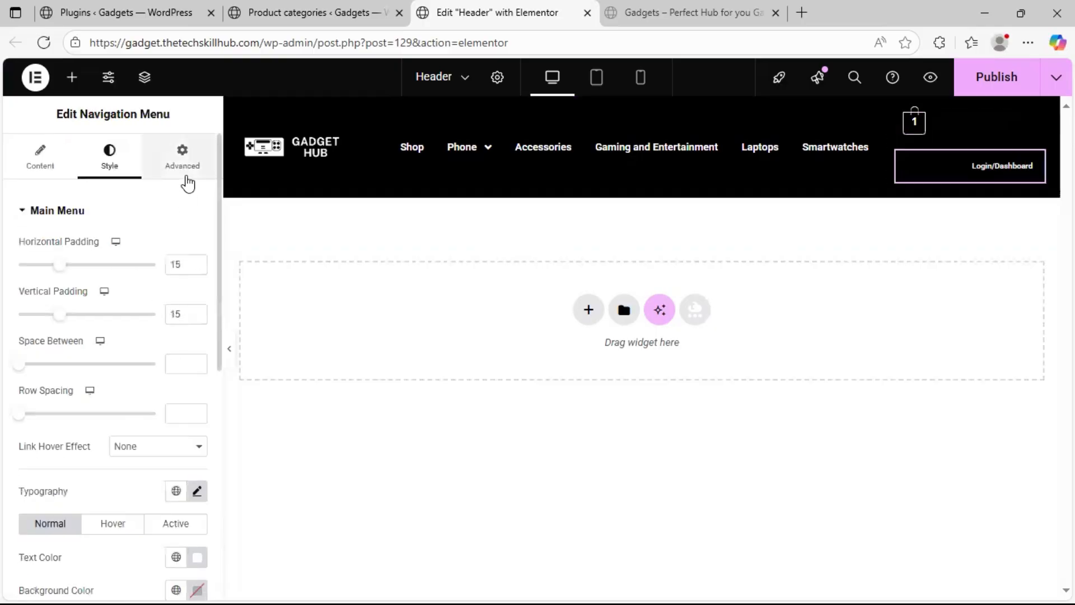
{"action": "left_click", "coordinate": [182, 157]}
{"action": "left_click", "coordinate": [174, 386]}
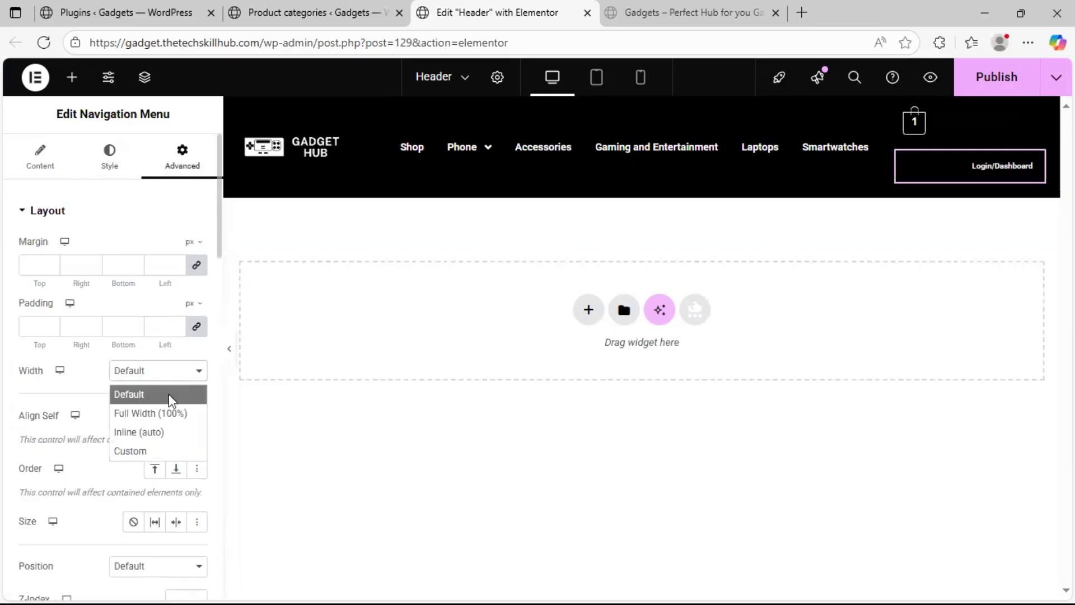
{"action": "left_click", "coordinate": [156, 449]}
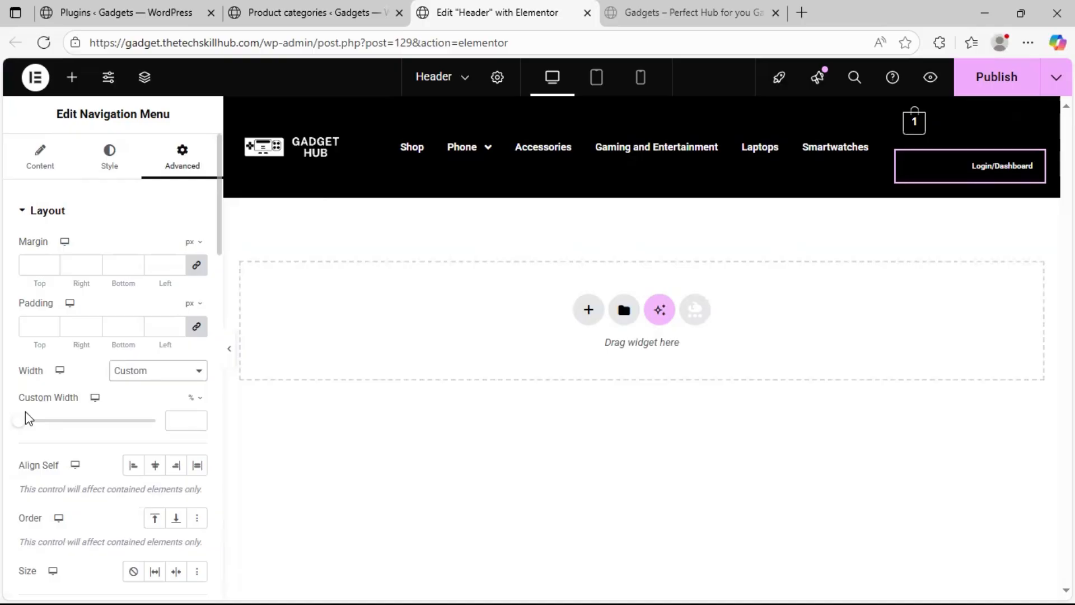
{"action": "left_click_drag", "start_coordinate": [20, 421], "coordinate": [83, 421]}
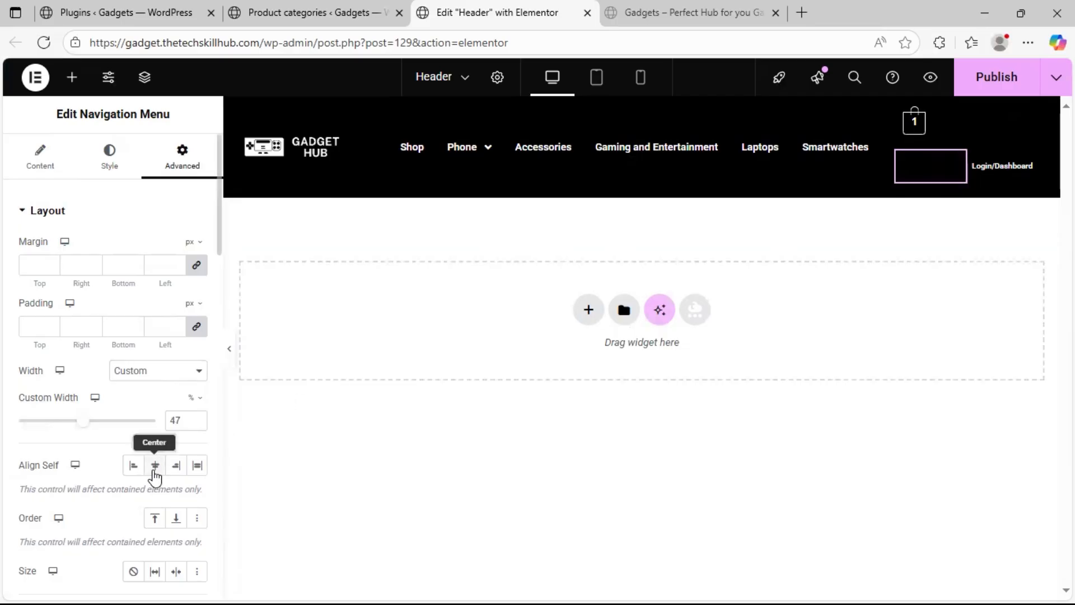
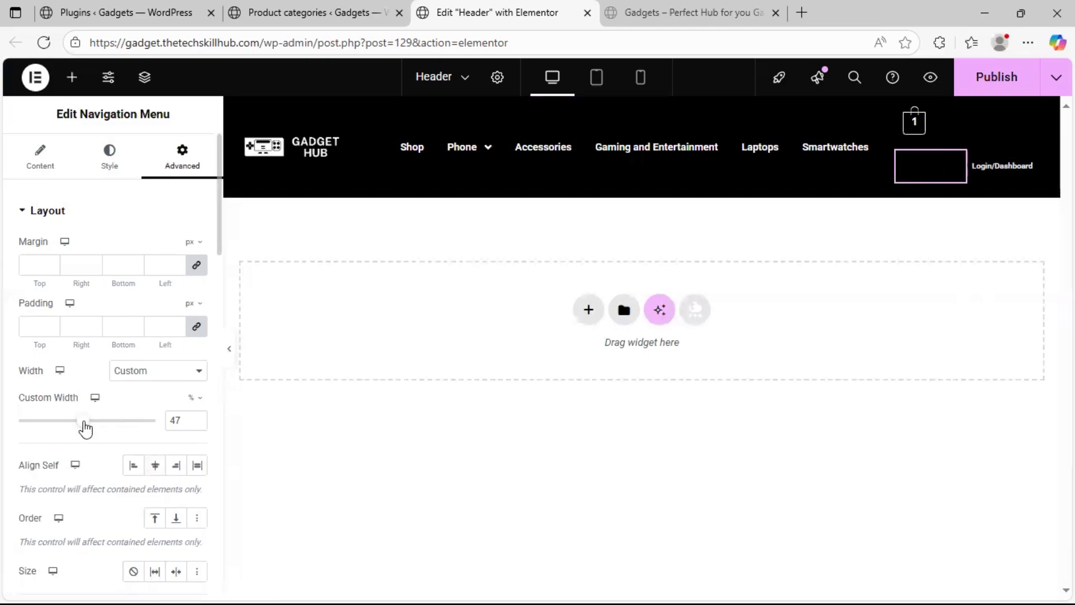
Set the custom width of the Login/Dashboard navigation menu to 80% and preview the full-width header
{"action": "left_click_drag", "start_coordinate": [90, 428], "coordinate": [135, 427]}
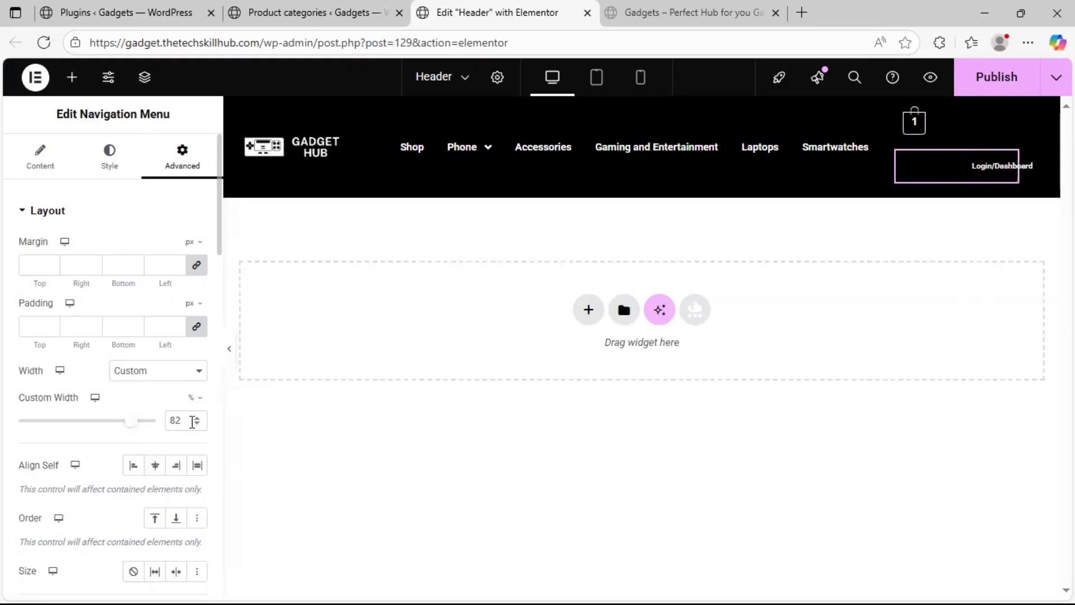
{"action": "left_click", "coordinate": [231, 359]}
{"action": "left_click", "coordinate": [11, 344]}
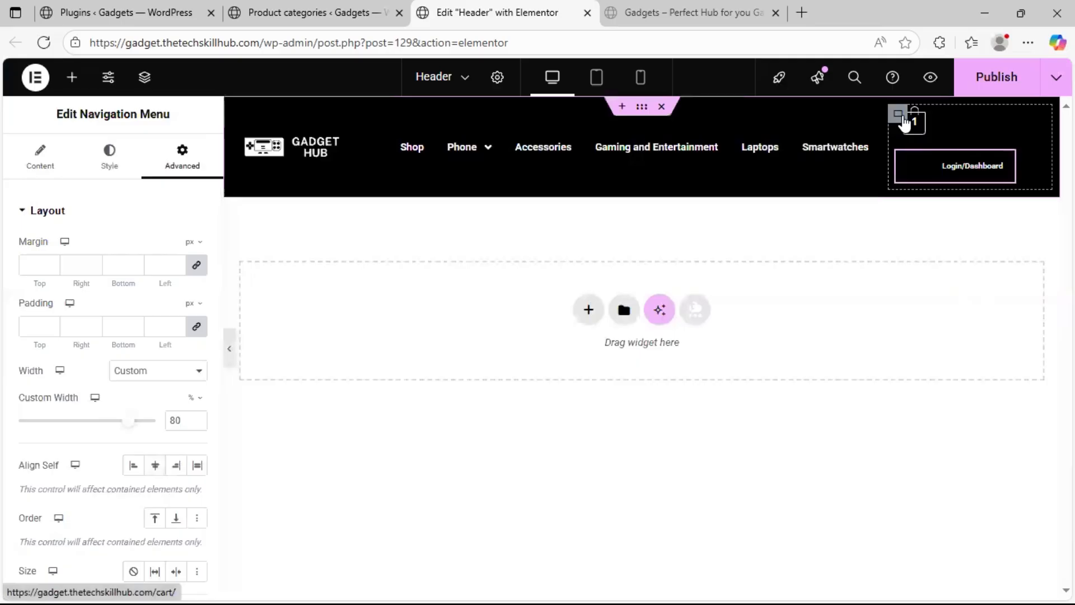
Duplicate the container holding the cart and Login/Dashboard menu, keeping only the menu in the original and only the cart in the copy
{"action": "right_click", "coordinate": [900, 111]}
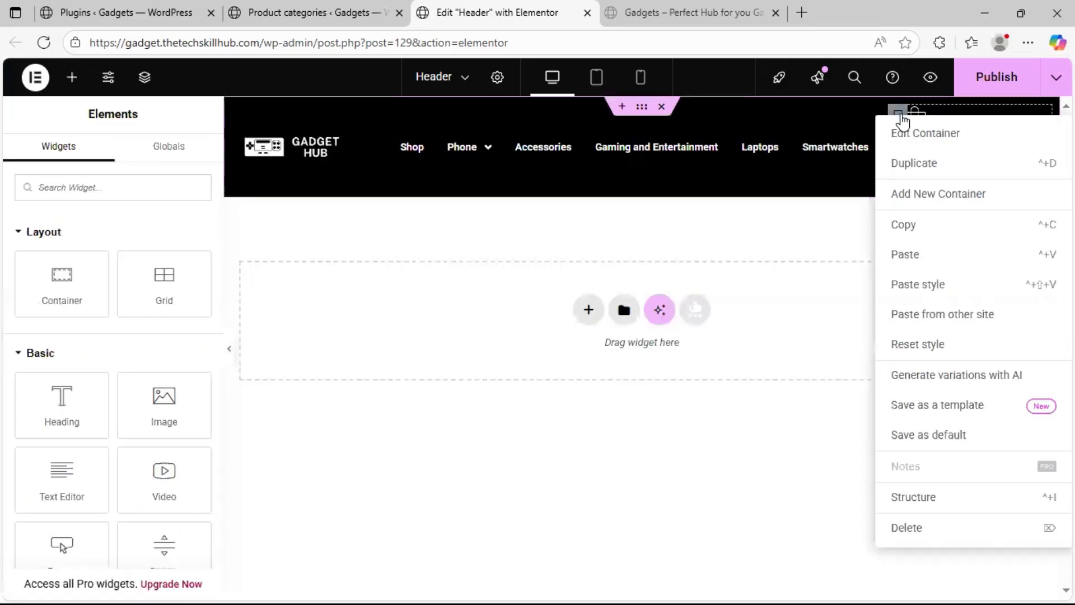
{"action": "left_click", "coordinate": [918, 163]}
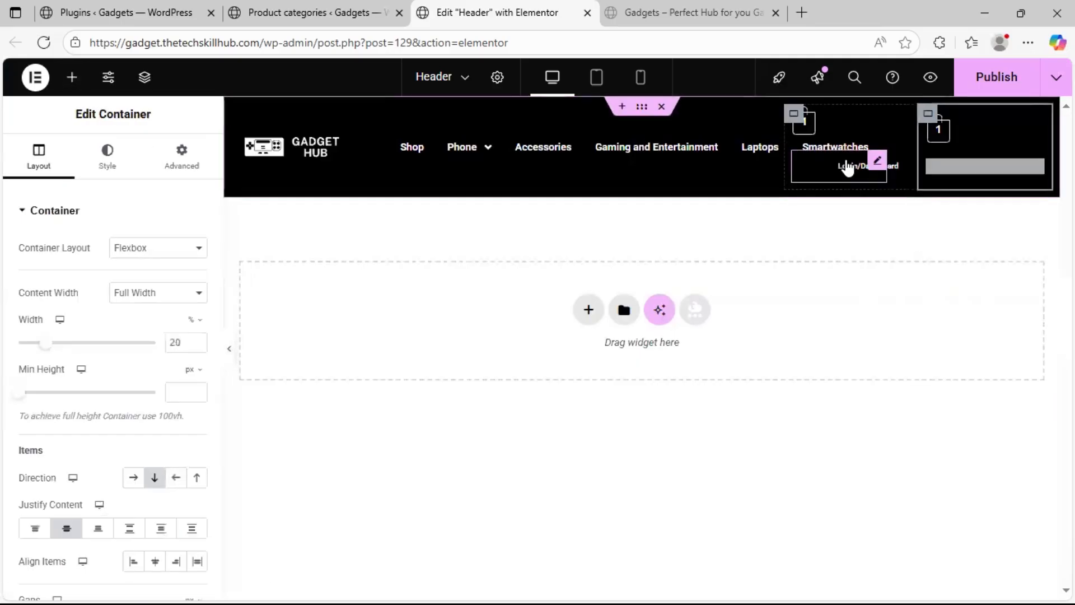
{"action": "mouse_move", "coordinate": [876, 169]}
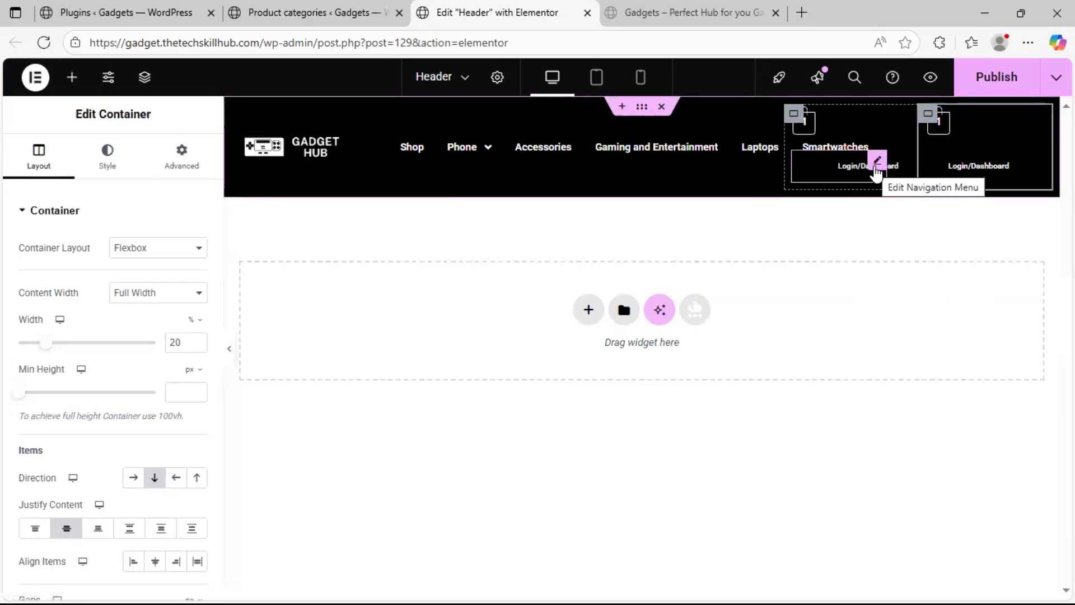
{"action": "right_click", "coordinate": [1009, 173]}
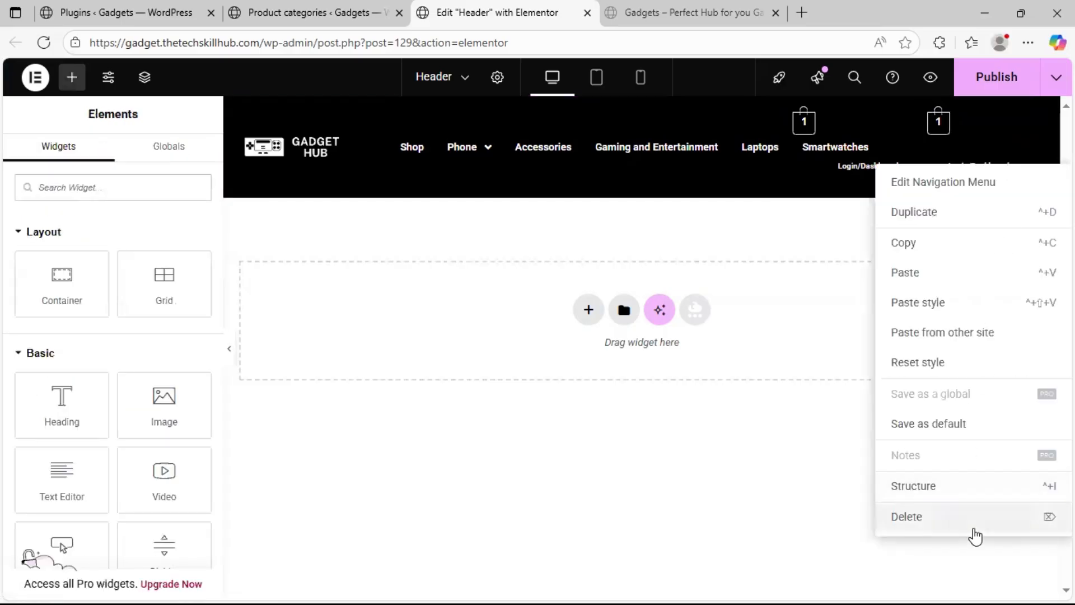
{"action": "left_click", "coordinate": [976, 532]}
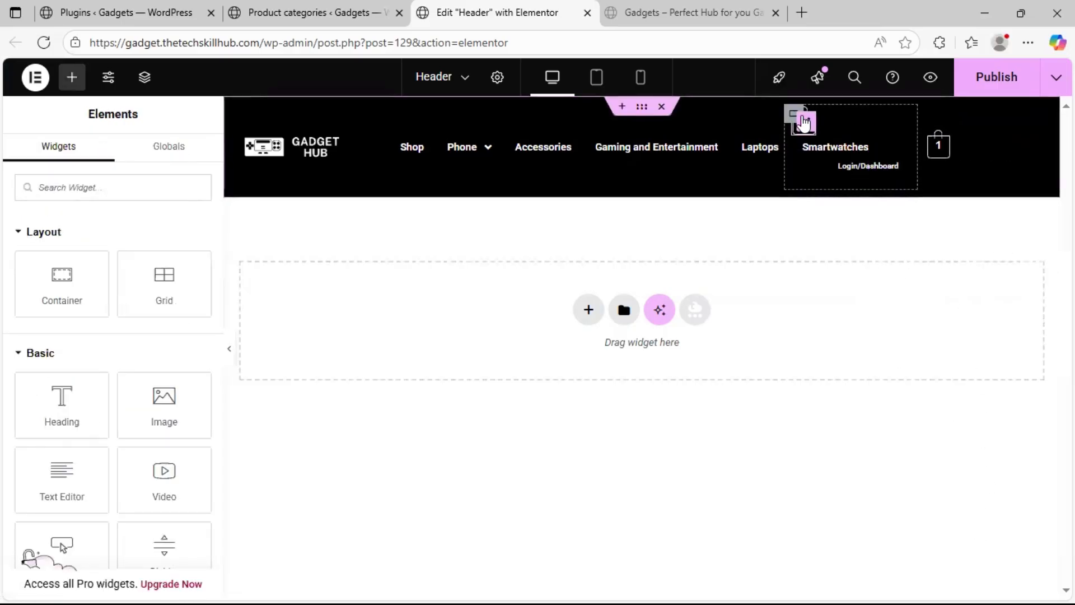
{"action": "right_click", "coordinate": [805, 122]}
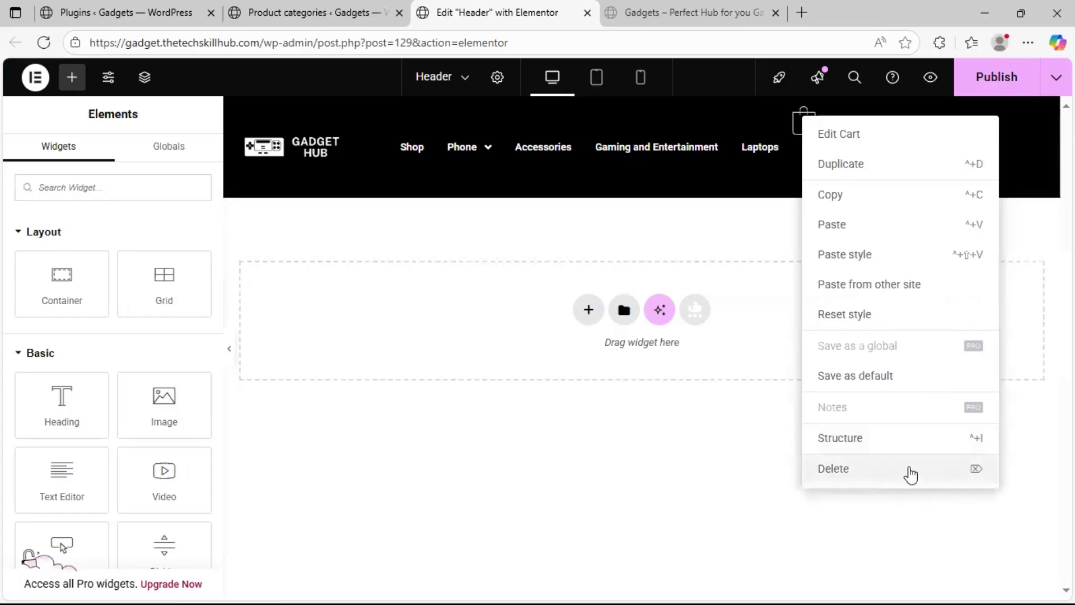
{"action": "left_click", "coordinate": [909, 470]}
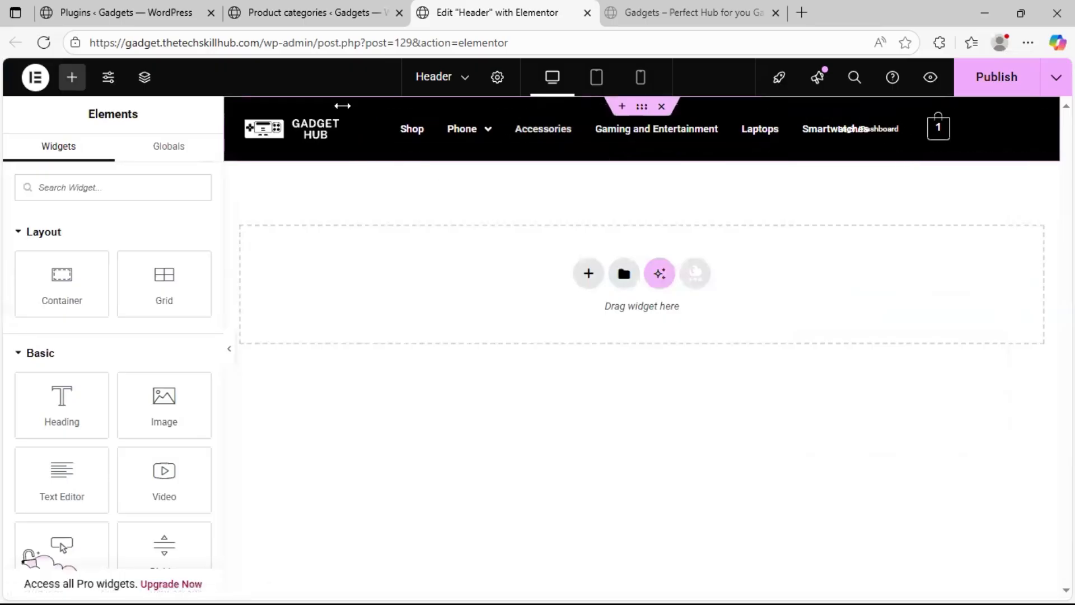
Set the width of the container around the Login/Dashboard menu to 15%
{"action": "left_click", "coordinate": [241, 114]}
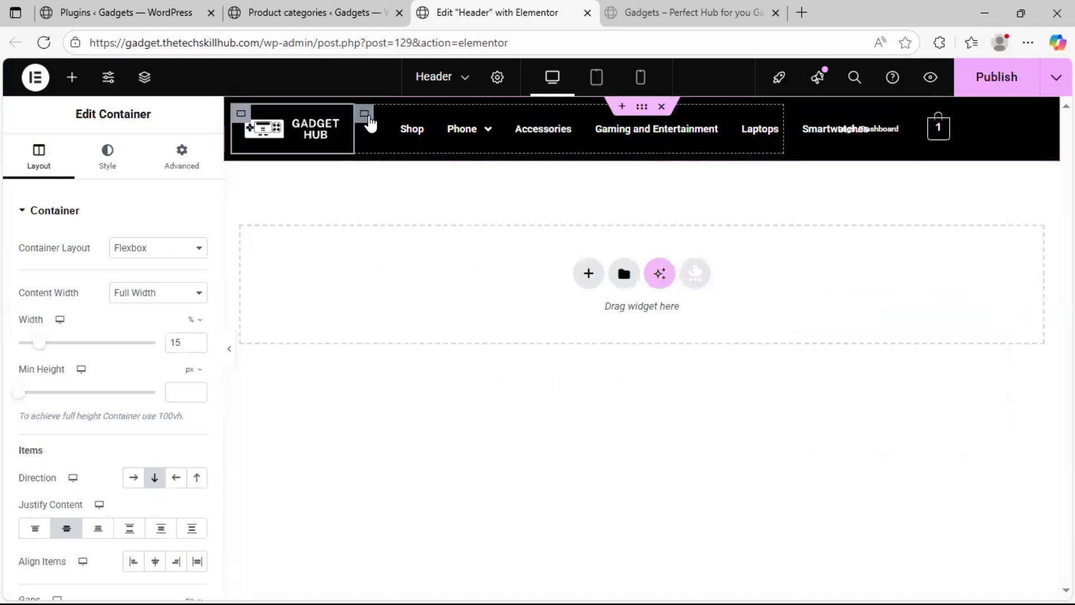
{"action": "left_click", "coordinate": [367, 116]}
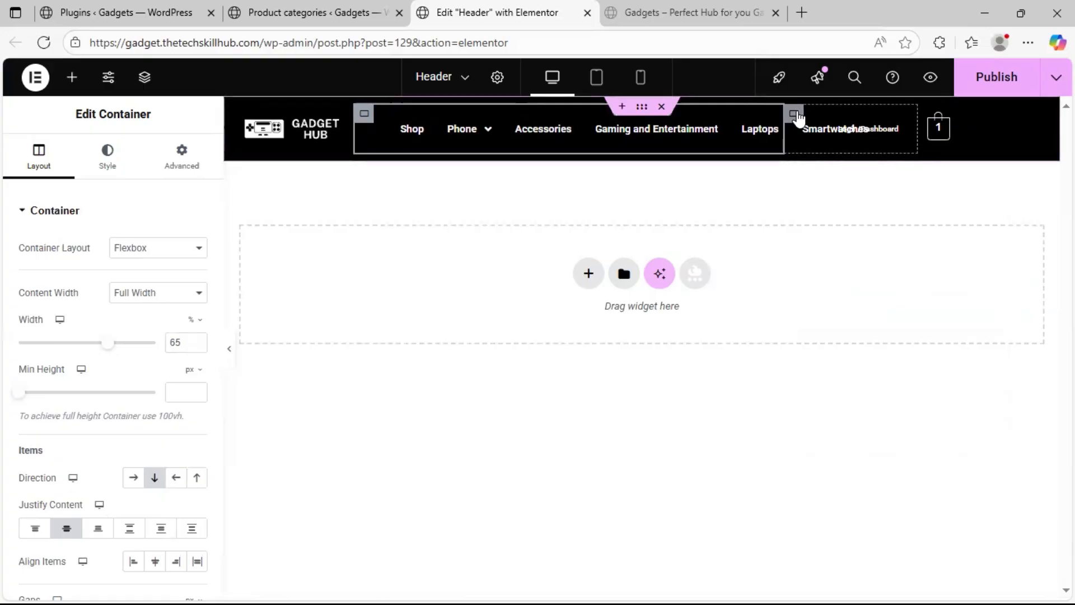
{"action": "left_click", "coordinate": [795, 114]}
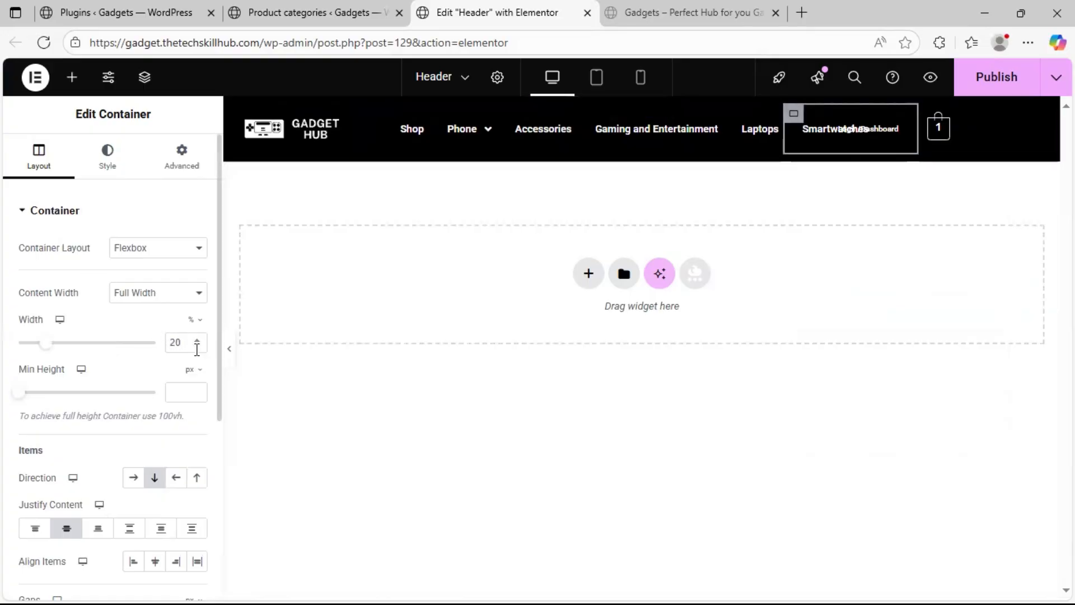
{"action": "left_click", "coordinate": [198, 345]}
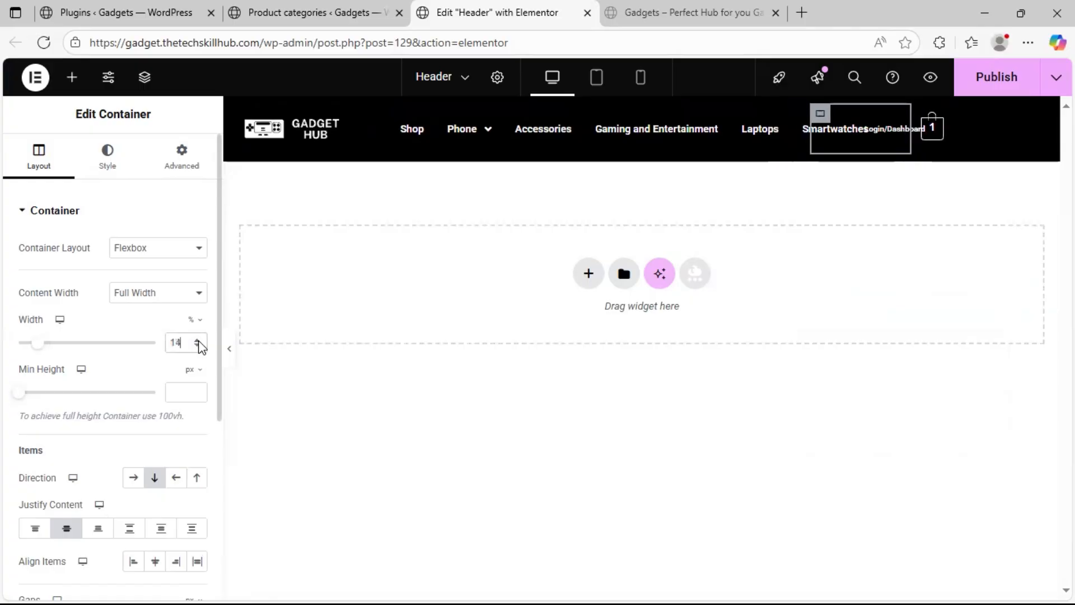
{"action": "left_click", "coordinate": [197, 340]}
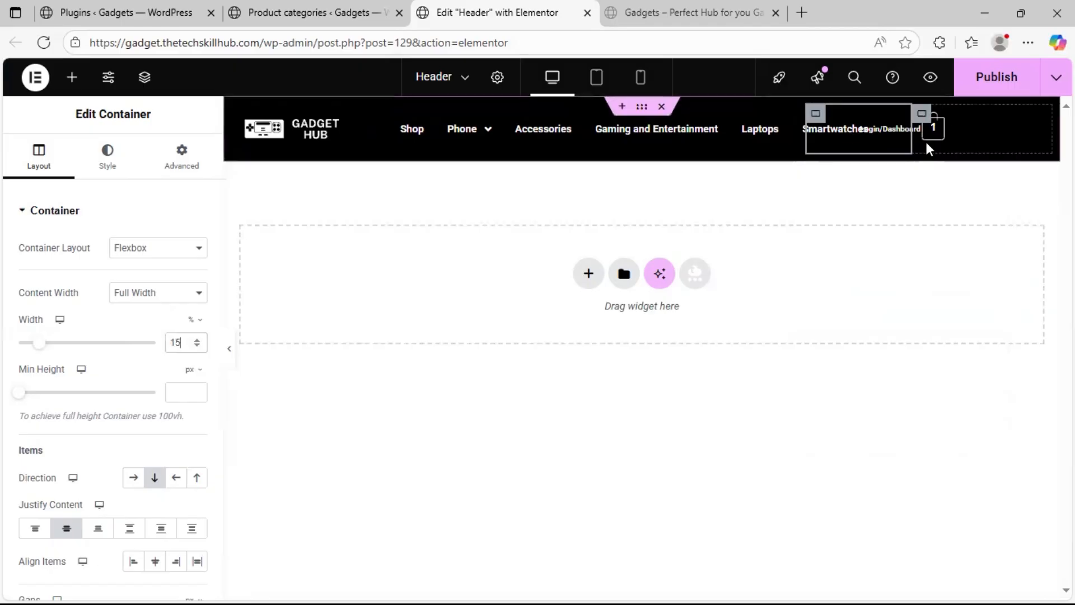
Set the width of the container around the cart to 5%
{"action": "left_click", "coordinate": [925, 116]}
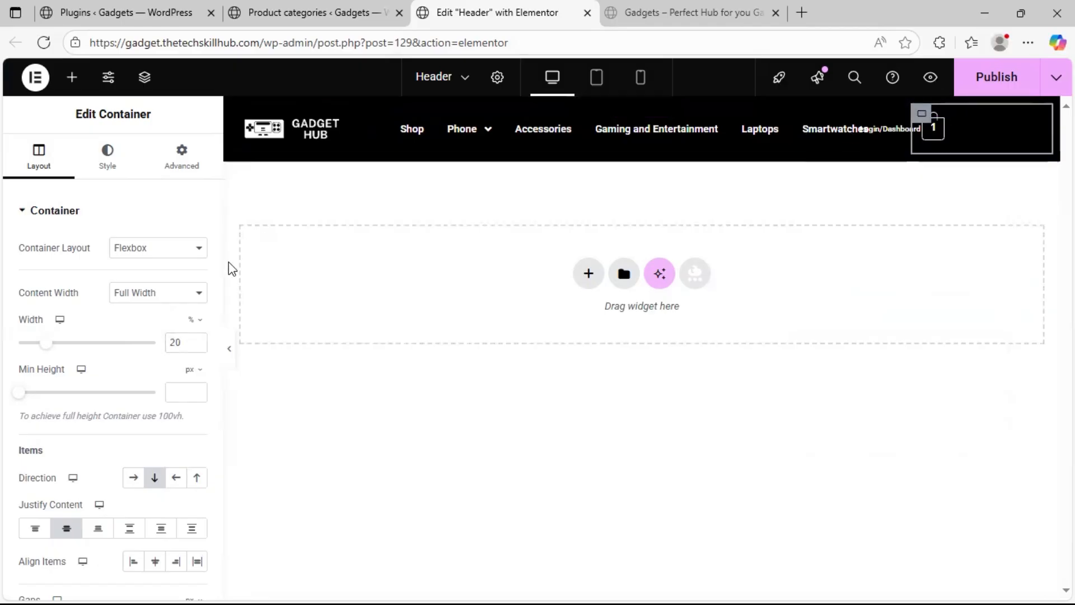
{"action": "left_click", "coordinate": [197, 346]}
{"action": "left_click", "coordinate": [197, 345]}
{"action": "left_click", "coordinate": [196, 346]}
{"action": "left_click", "coordinate": [196, 345]}
{"action": "left_click", "coordinate": [197, 346]}
{"action": "left_click", "coordinate": [197, 345]}
{"action": "left_click", "coordinate": [197, 346]}
{"action": "left_click", "coordinate": [197, 346]}
{"action": "left_click", "coordinate": [197, 345]}
{"action": "left_click", "coordinate": [197, 346]}
{"action": "left_click", "coordinate": [196, 346]}
{"action": "left_click", "coordinate": [196, 345]}
{"action": "left_click", "coordinate": [196, 346]}
{"action": "left_click", "coordinate": [196, 346]}
{"action": "left_click", "coordinate": [196, 345]}
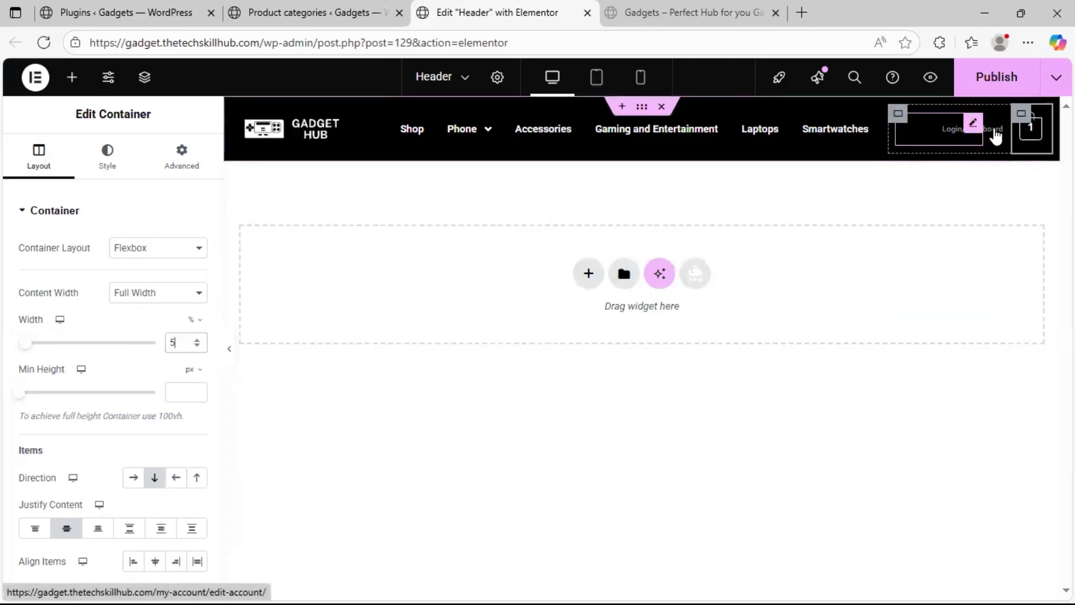
Change the Login/Dashboard navigation menu's width option to Full Width (100%)
{"action": "left_click", "coordinate": [968, 132]}
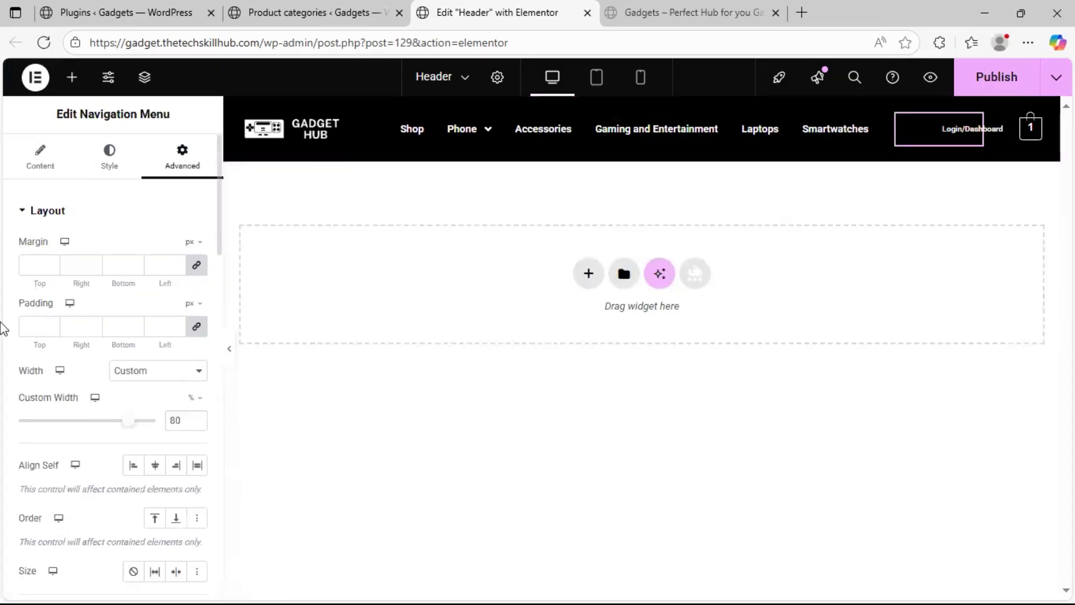
{"action": "left_click", "coordinate": [166, 379]}
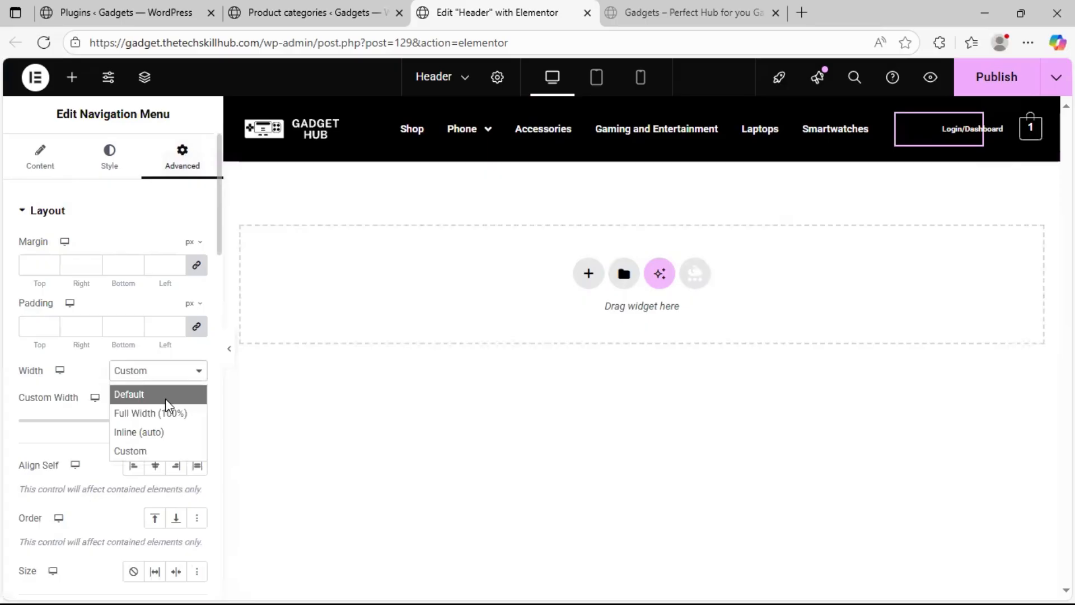
{"action": "left_click", "coordinate": [163, 413]}
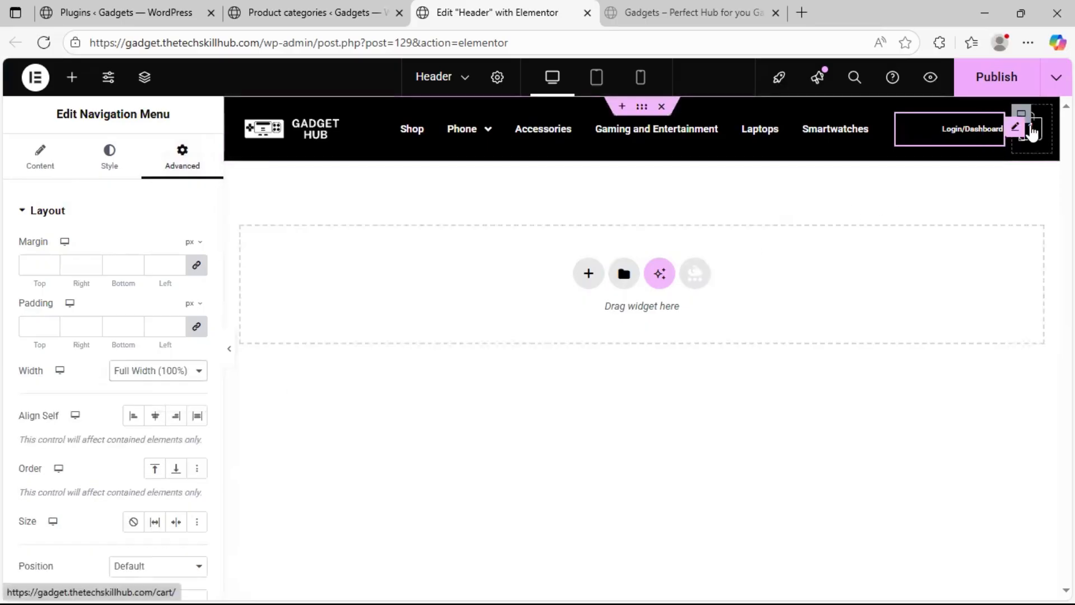
Change the Cart widget's width option to Full Width (100%)
{"action": "left_click", "coordinate": [1026, 128]}
{"action": "left_click", "coordinate": [180, 159]}
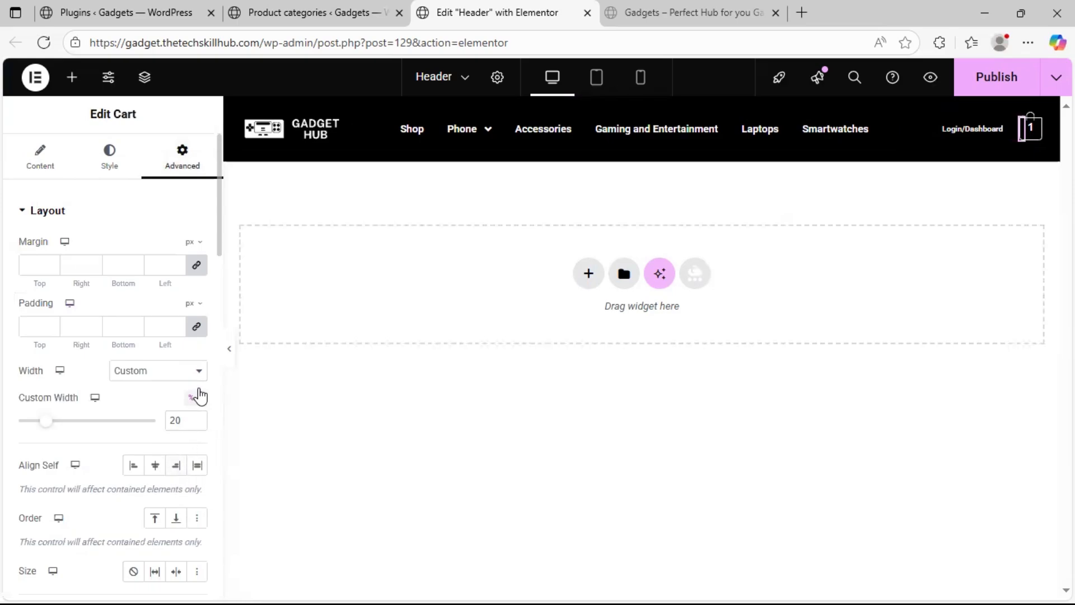
{"action": "left_click", "coordinate": [198, 372]}
{"action": "left_click", "coordinate": [164, 414]}
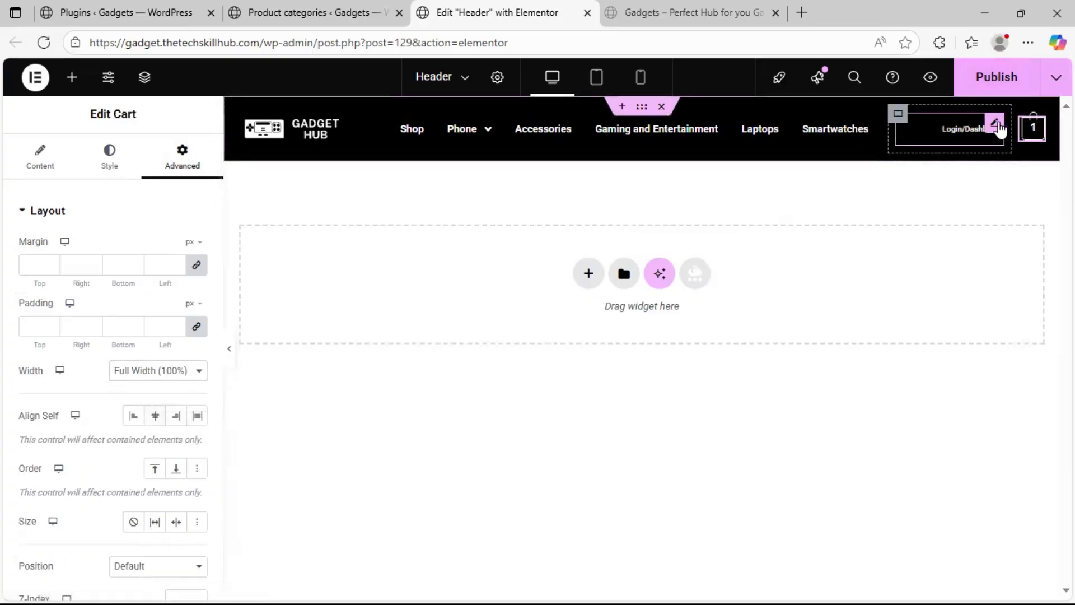
Set the responsive breakpoint of the Login/Dashboard navigation menu to None
{"action": "left_click", "coordinate": [962, 157]}
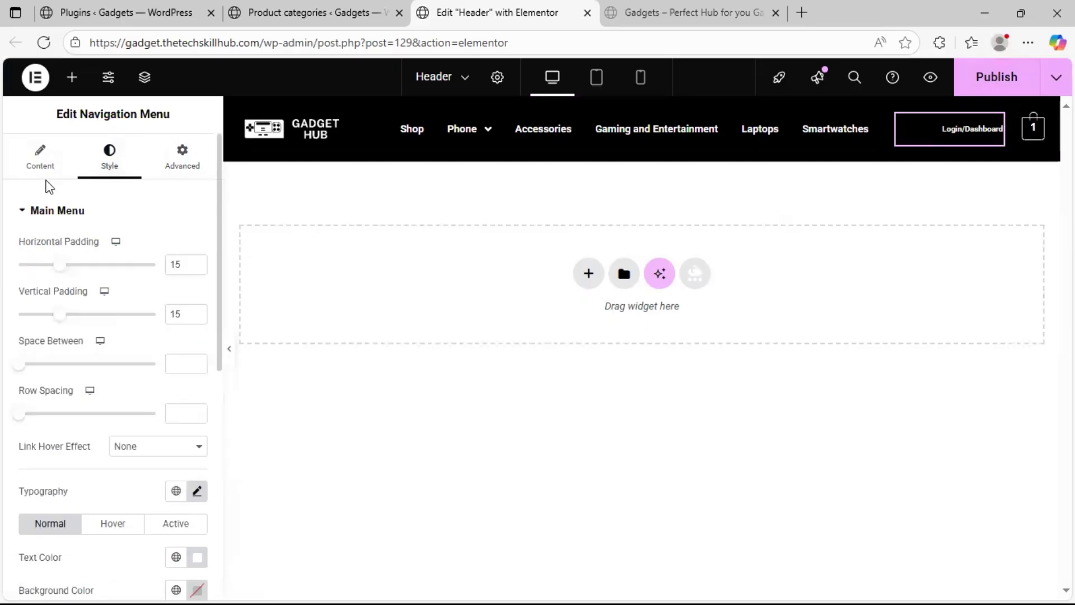
{"action": "left_click", "coordinate": [38, 162]}
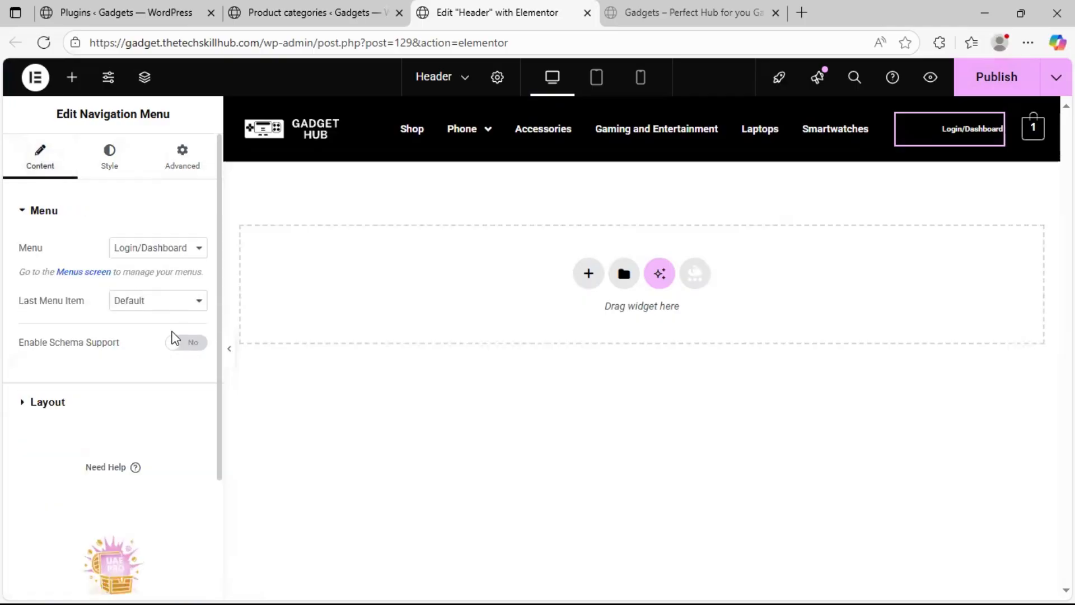
{"action": "left_click", "coordinate": [137, 415]}
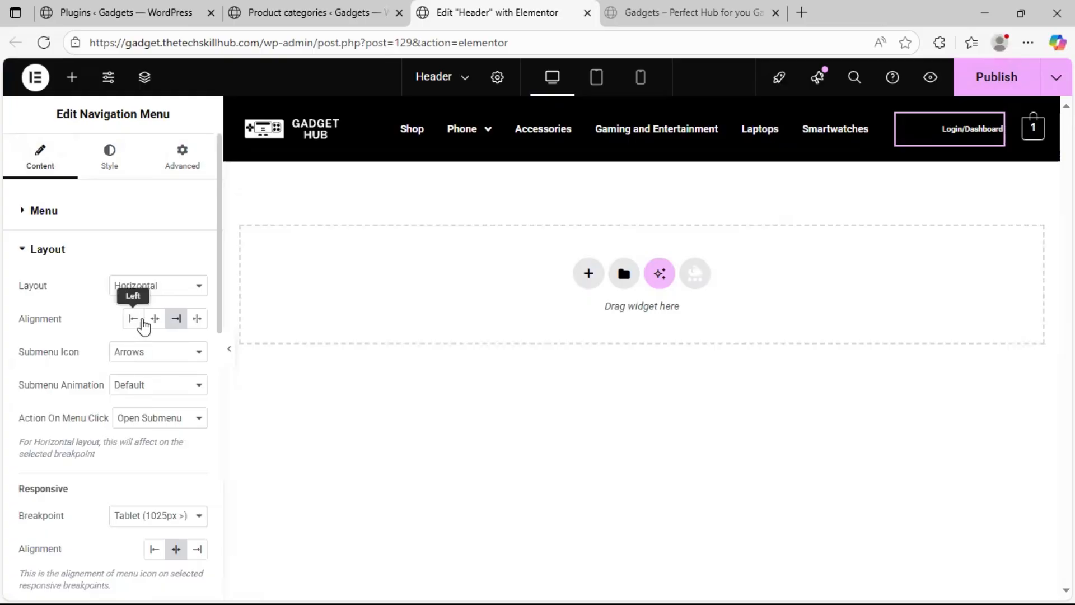
{"action": "scroll", "coordinate": [112, 364], "scroll_direction": "down", "scroll_amount": 3}
{"action": "left_click", "coordinate": [151, 366]}
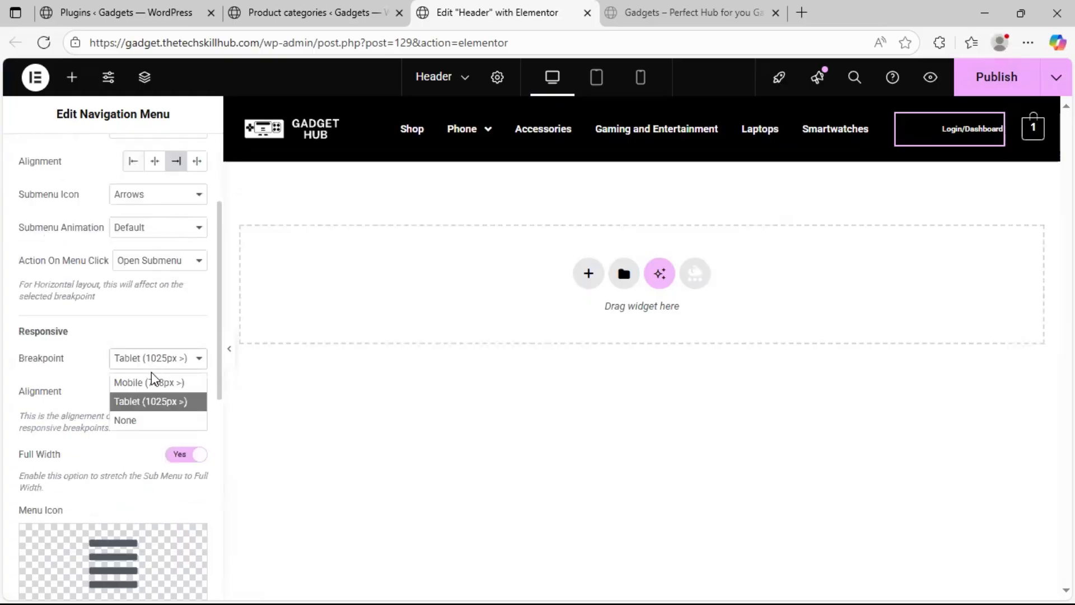
{"action": "left_click", "coordinate": [154, 421]}
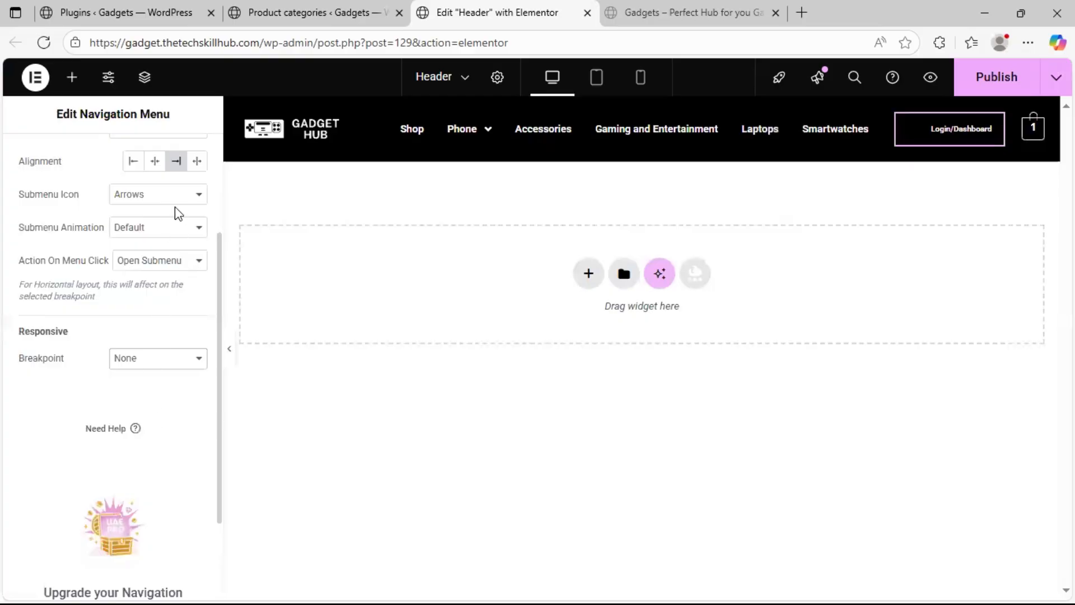
{"action": "scroll", "coordinate": [174, 241], "scroll_direction": "up", "scroll_amount": 1}
{"action": "scroll", "coordinate": [106, 269], "scroll_direction": "up", "scroll_amount": 1}
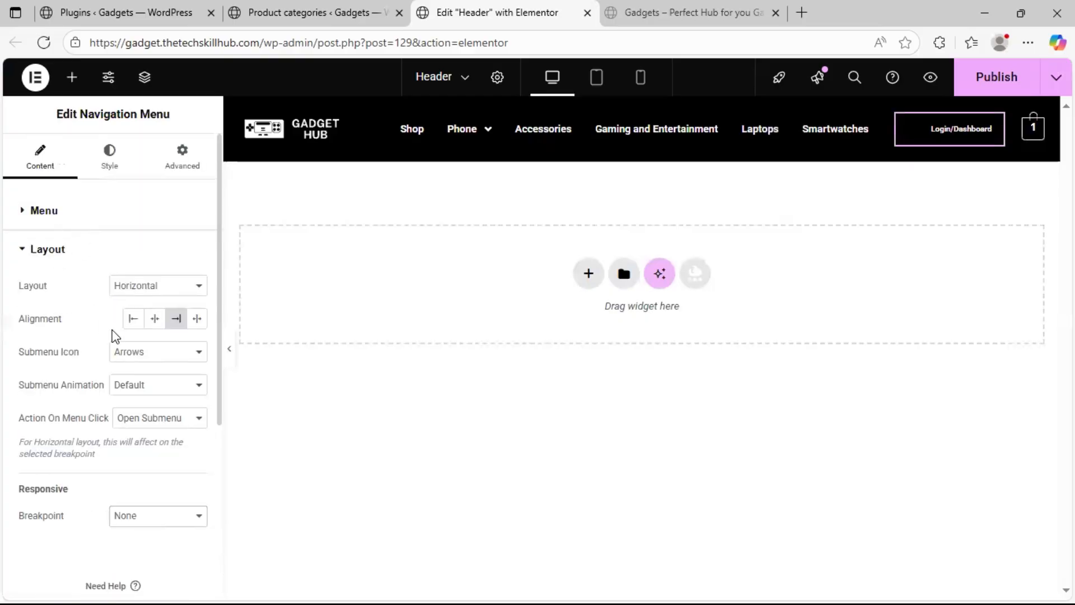
{"action": "left_click", "coordinate": [166, 427]}
{"action": "left_click", "coordinate": [164, 427]}
{"action": "left_click", "coordinate": [168, 392]}
{"action": "left_click", "coordinate": [167, 389]}
Set the last menu item of the Login/Dashboard navigation menu to the Button style
{"action": "left_click", "coordinate": [109, 224]}
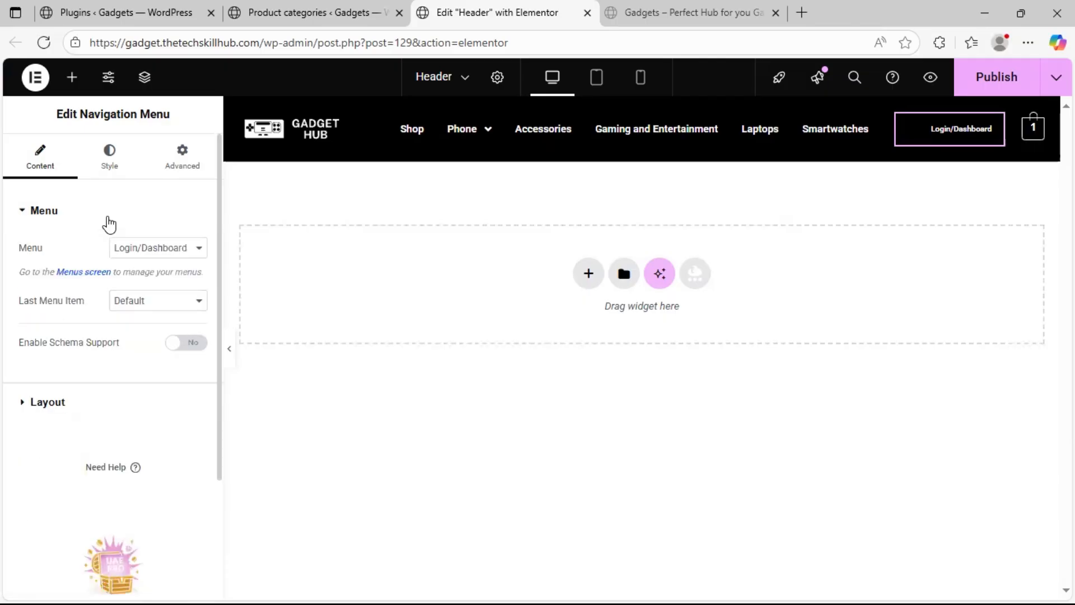
{"action": "left_click", "coordinate": [149, 300]}
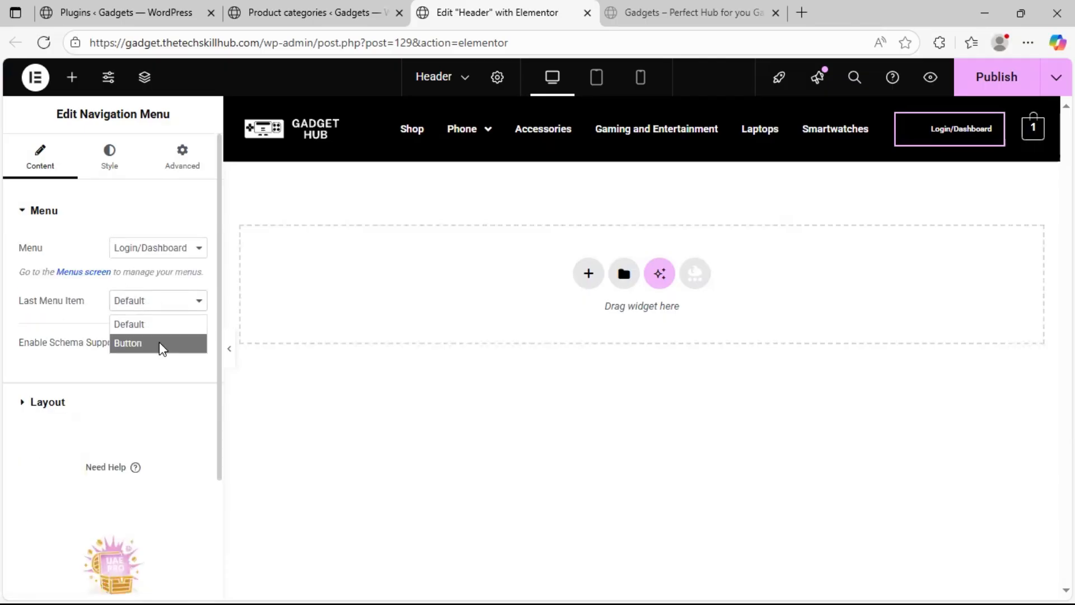
{"action": "left_click", "coordinate": [162, 345]}
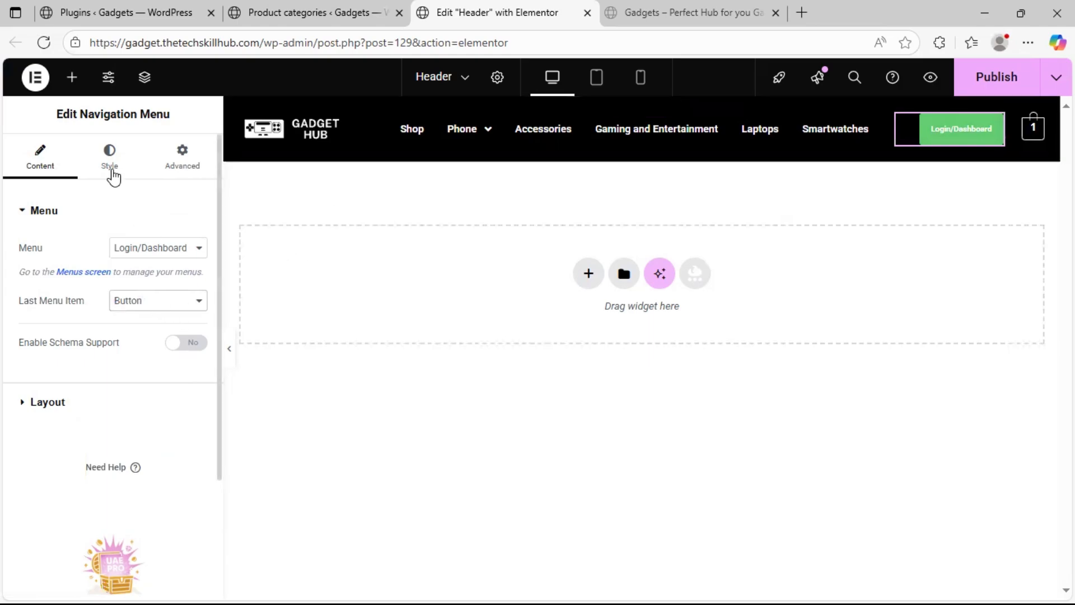
Set the normal-state text color of the Login/Dashboard navigation menu to black, #000000
{"action": "left_click", "coordinate": [109, 168]}
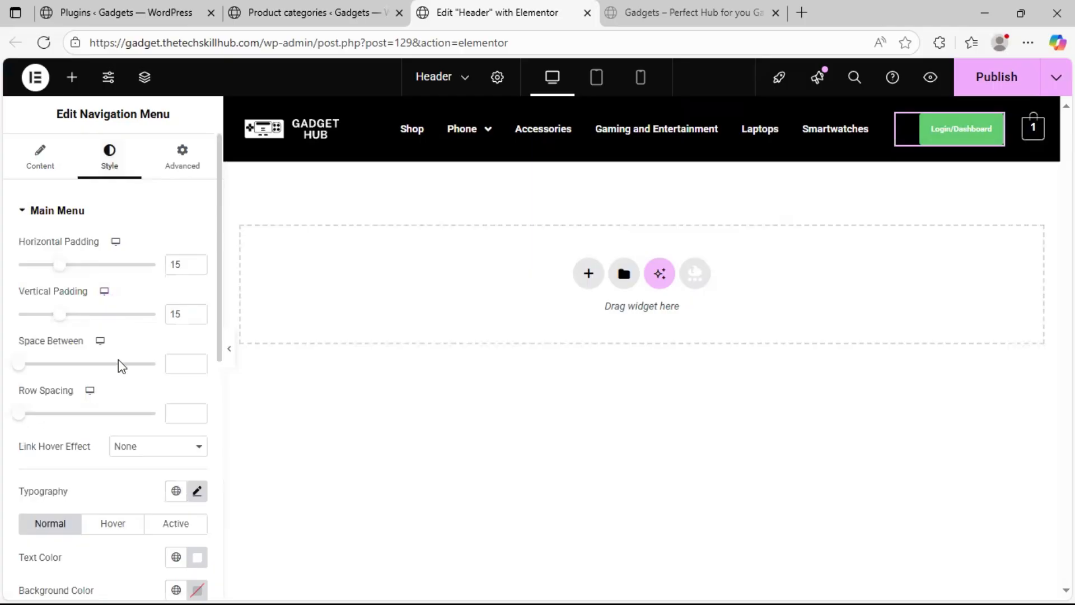
{"action": "scroll", "coordinate": [87, 499], "scroll_direction": "down", "scroll_amount": 4}
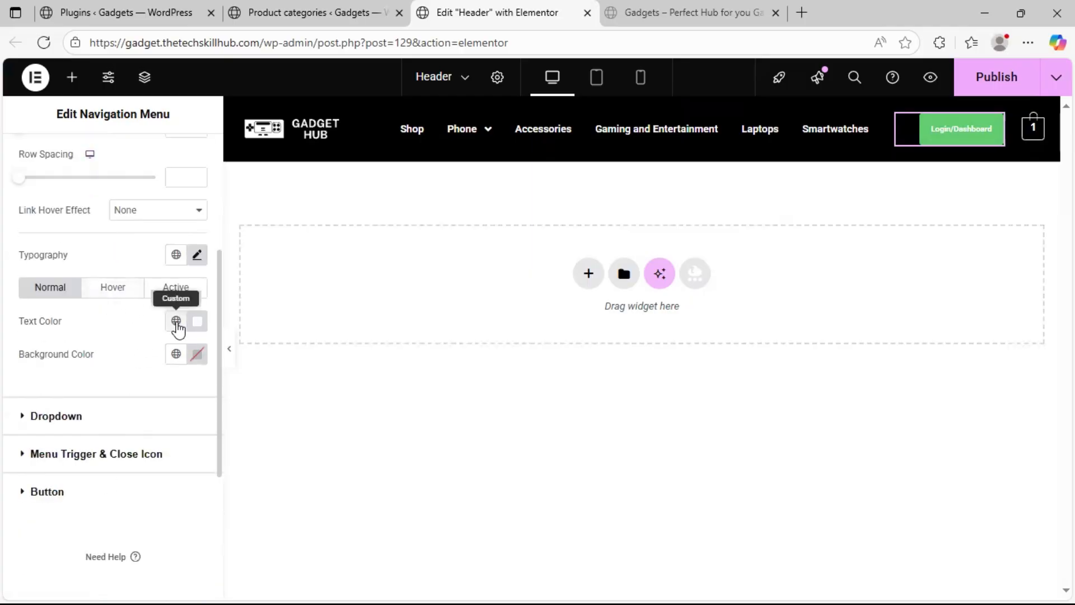
{"action": "left_click", "coordinate": [177, 322]}
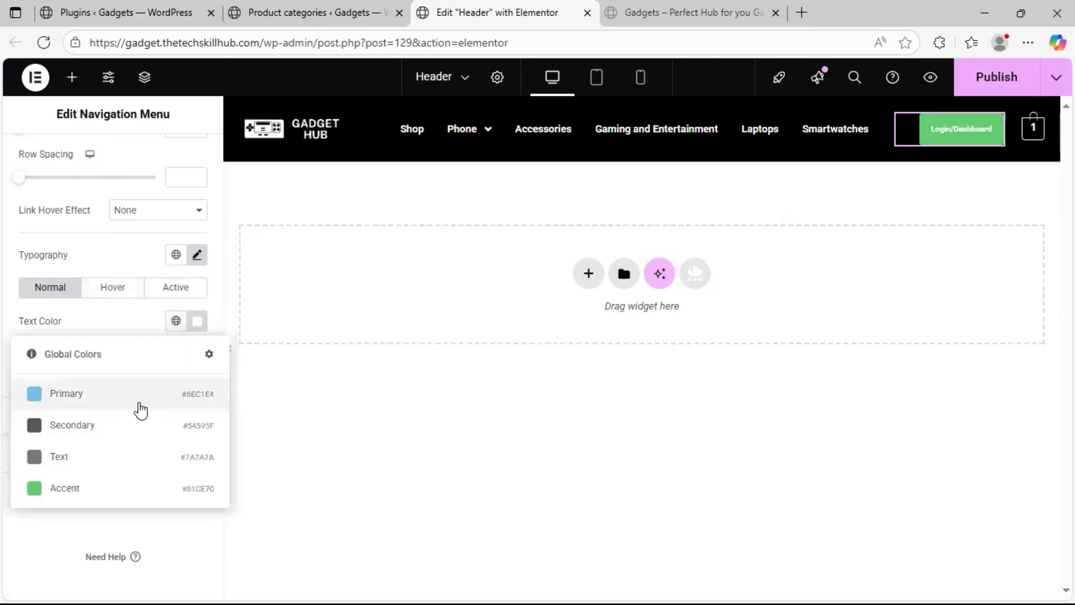
{"action": "left_click", "coordinate": [193, 328]}
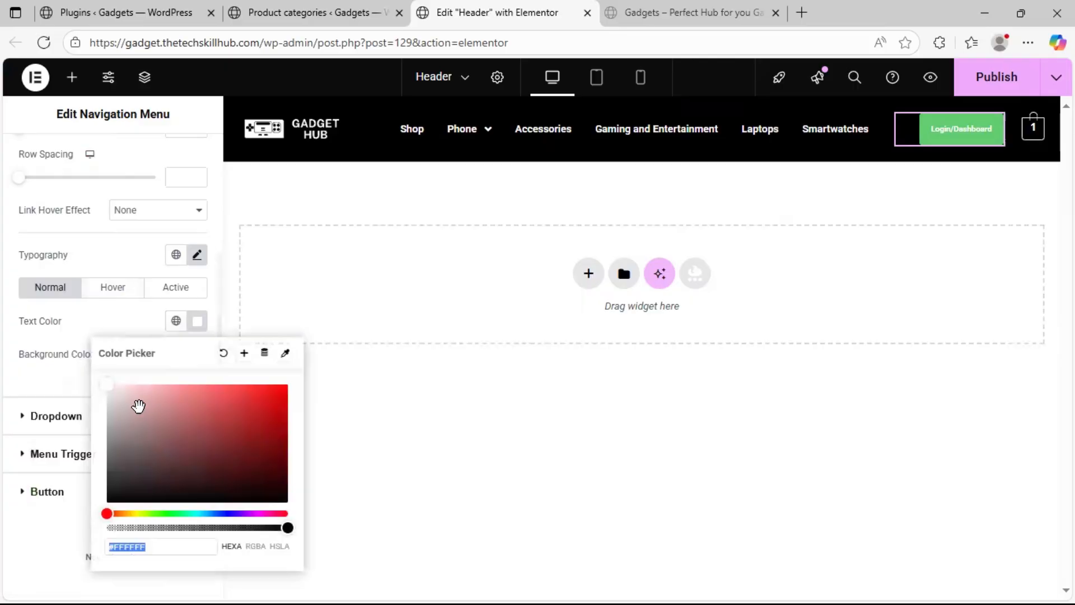
{"action": "left_click_drag", "start_coordinate": [115, 478], "coordinate": [100, 515]}
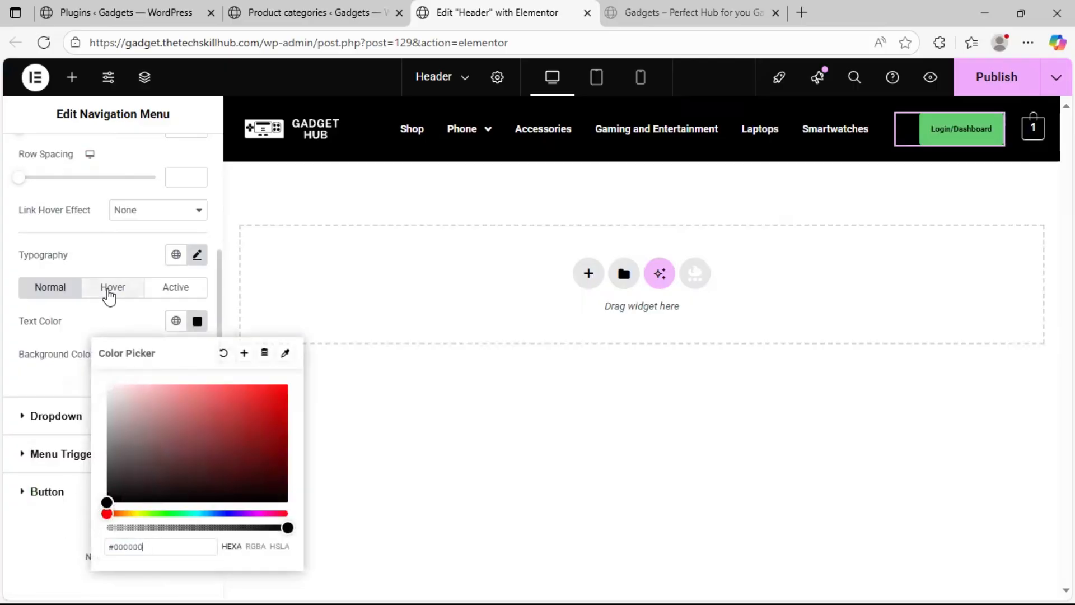
Set the normal-state background color of the Login/Dashboard navigation menu to white
{"action": "left_click", "coordinate": [54, 344]}
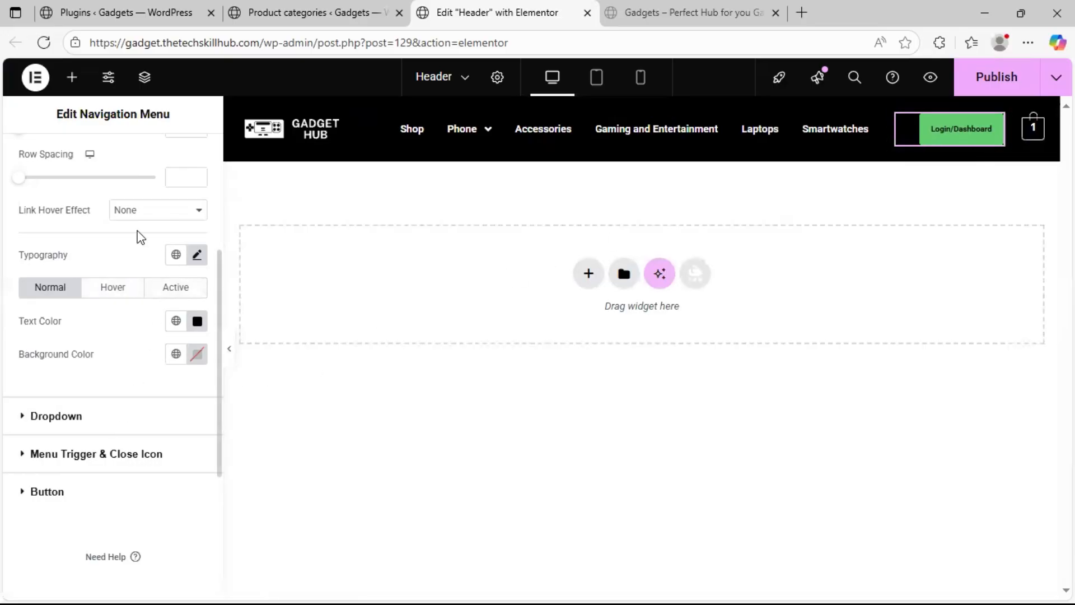
{"action": "left_click", "coordinate": [175, 353]}
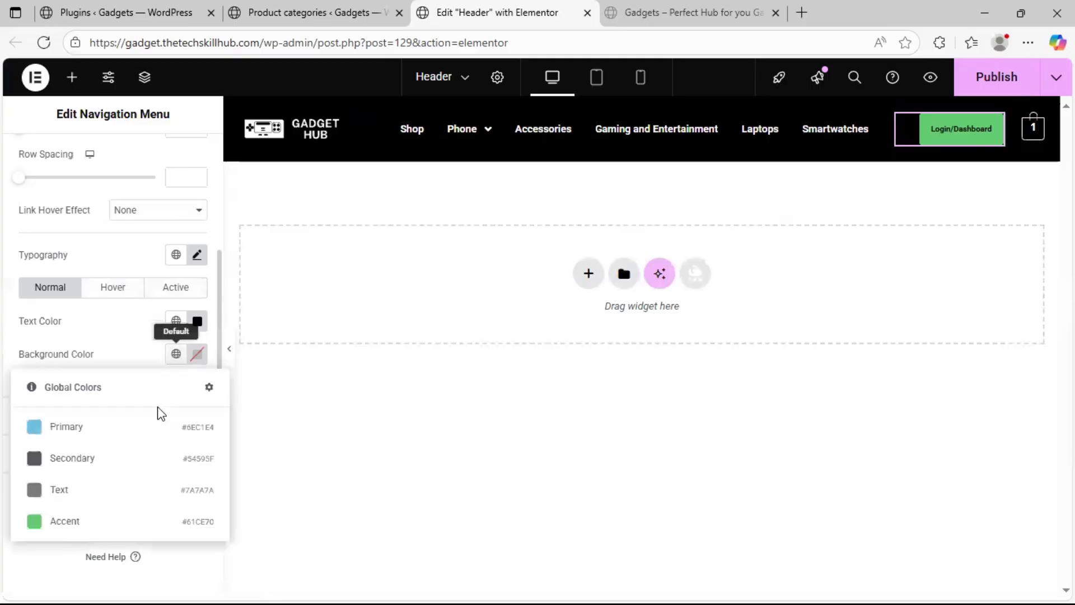
{"action": "left_click", "coordinate": [198, 354]}
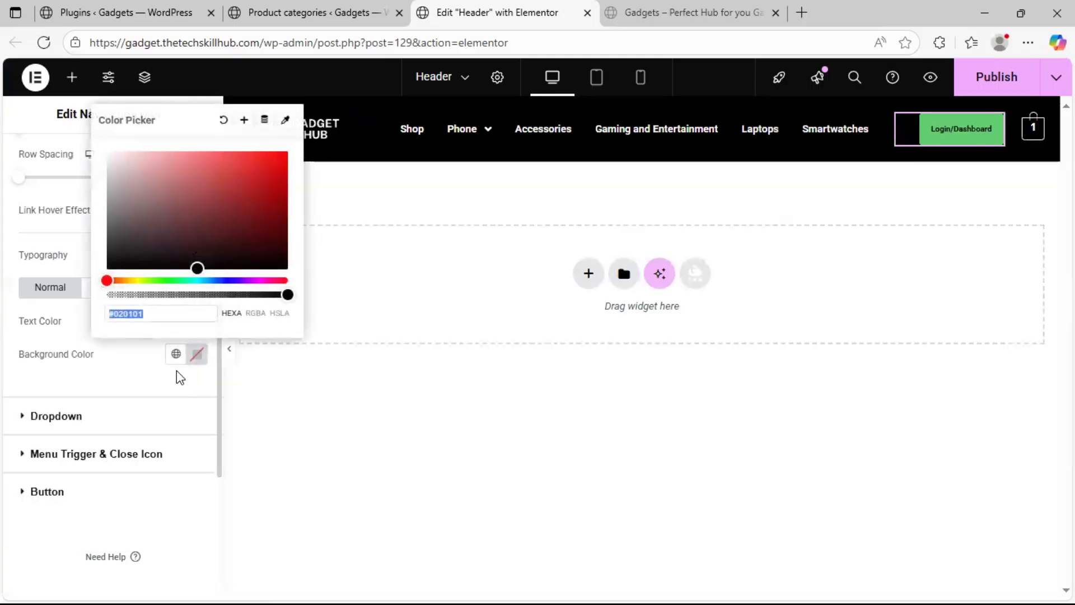
{"action": "left_click", "coordinate": [116, 152]}
{"action": "left_click_drag", "start_coordinate": [102, 121], "coordinate": [94, 119]}
{"action": "left_click", "coordinate": [2, 309]}
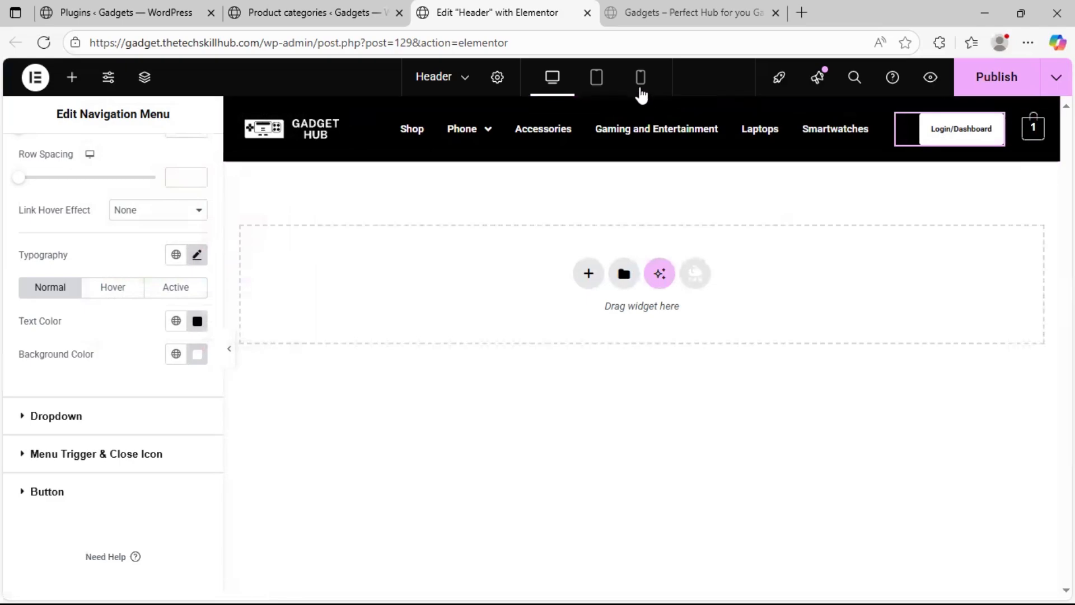
Switch to the tablet preview and open the Primary Menu navigation widget for editing
{"action": "left_click", "coordinate": [599, 81]}
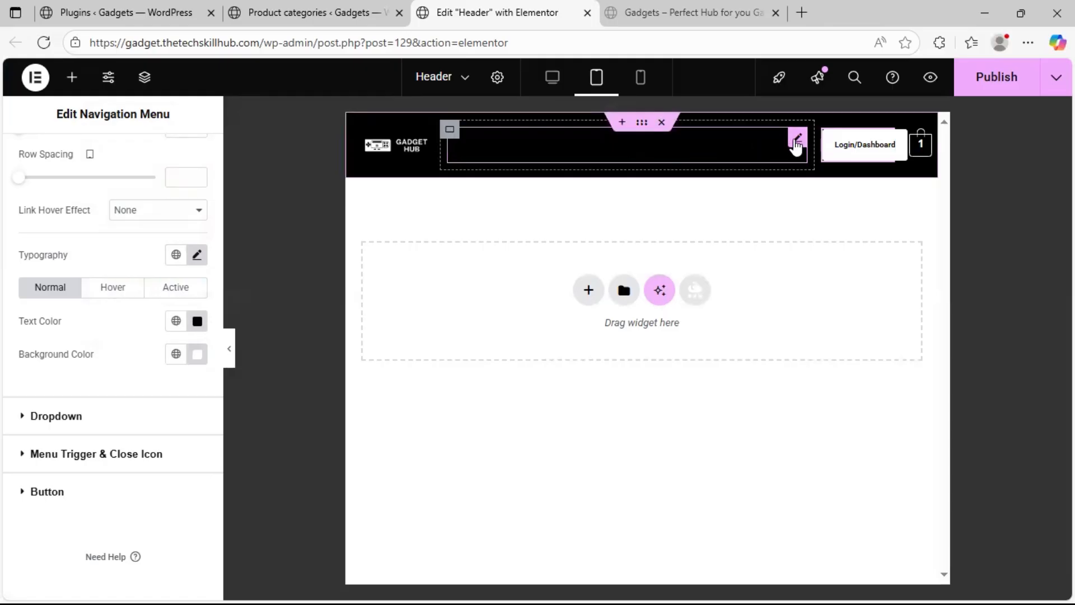
{"action": "left_click", "coordinate": [796, 145]}
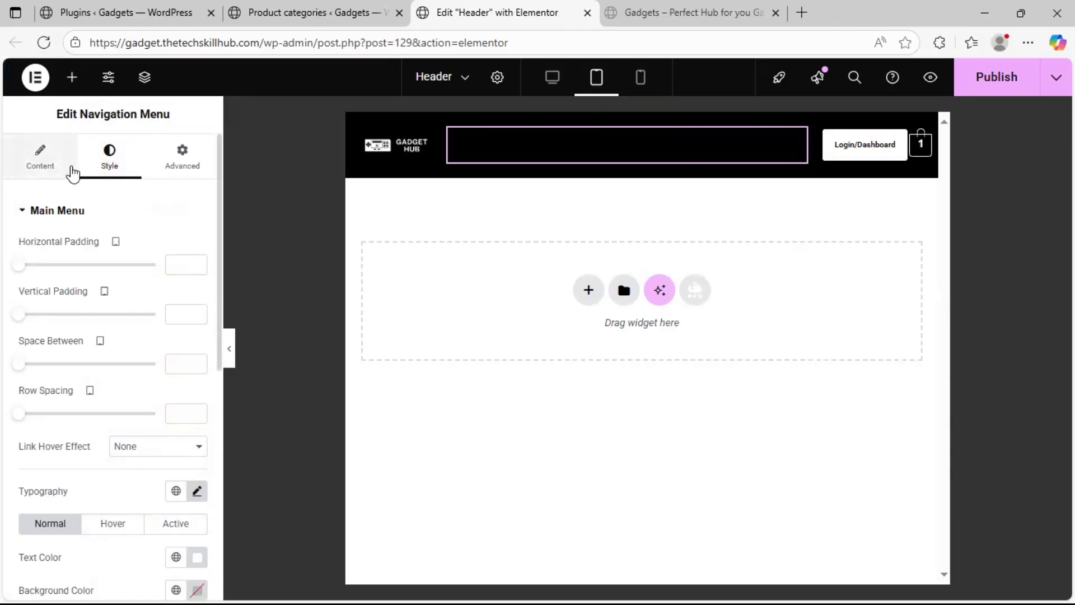
Reapply white, #FFFFFF, as the normal-state text color of the Primary Menu widget
{"action": "scroll", "coordinate": [90, 437], "scroll_direction": "down", "scroll_amount": 3}
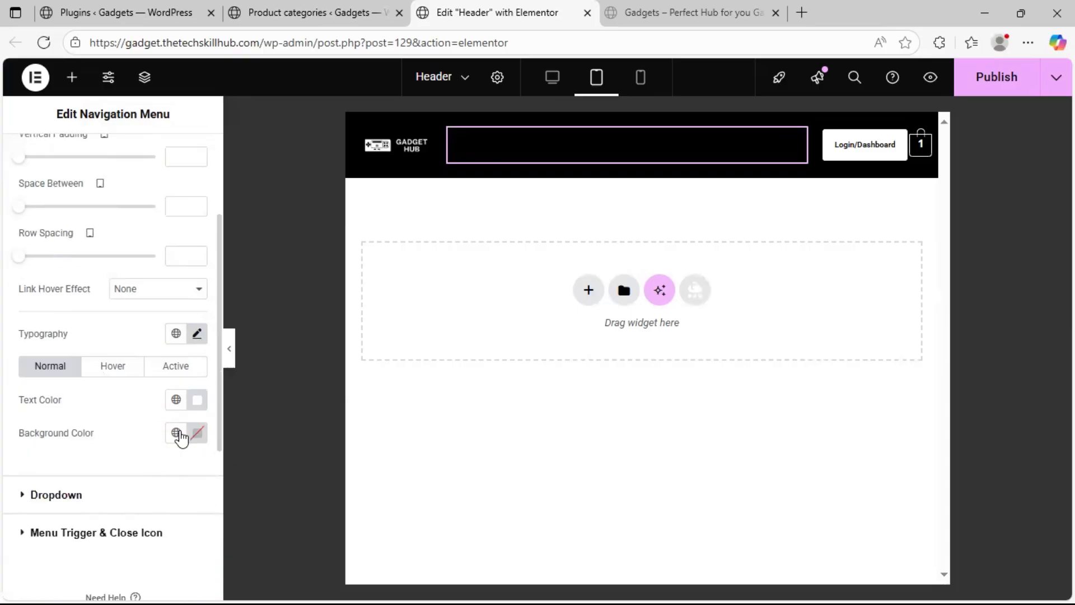
{"action": "left_click", "coordinate": [177, 401]}
{"action": "left_click", "coordinate": [197, 400]}
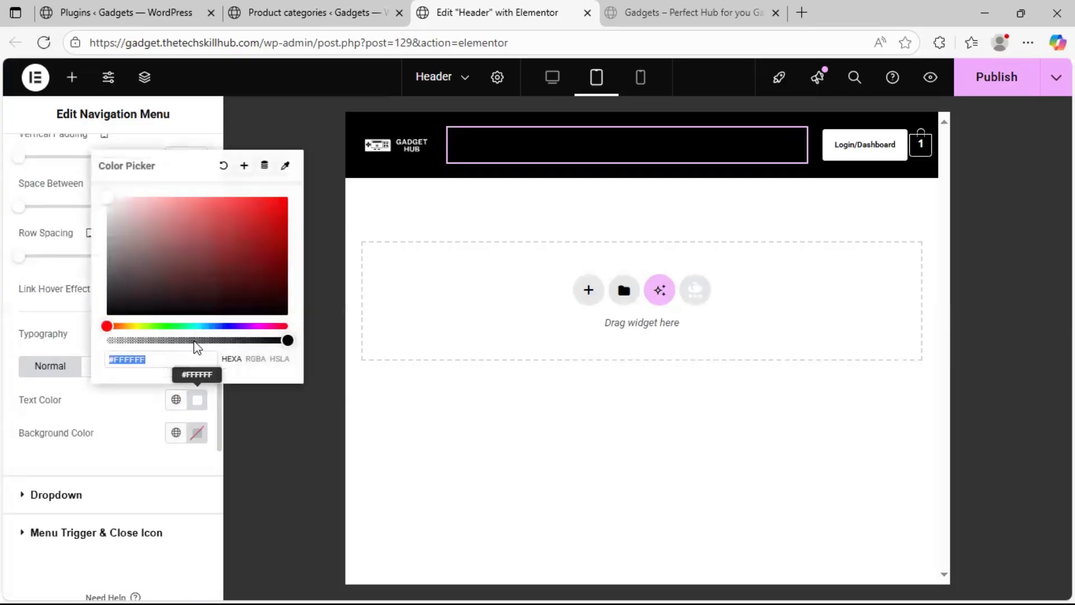
{"action": "left_click_drag", "start_coordinate": [193, 277], "coordinate": [206, 204]}
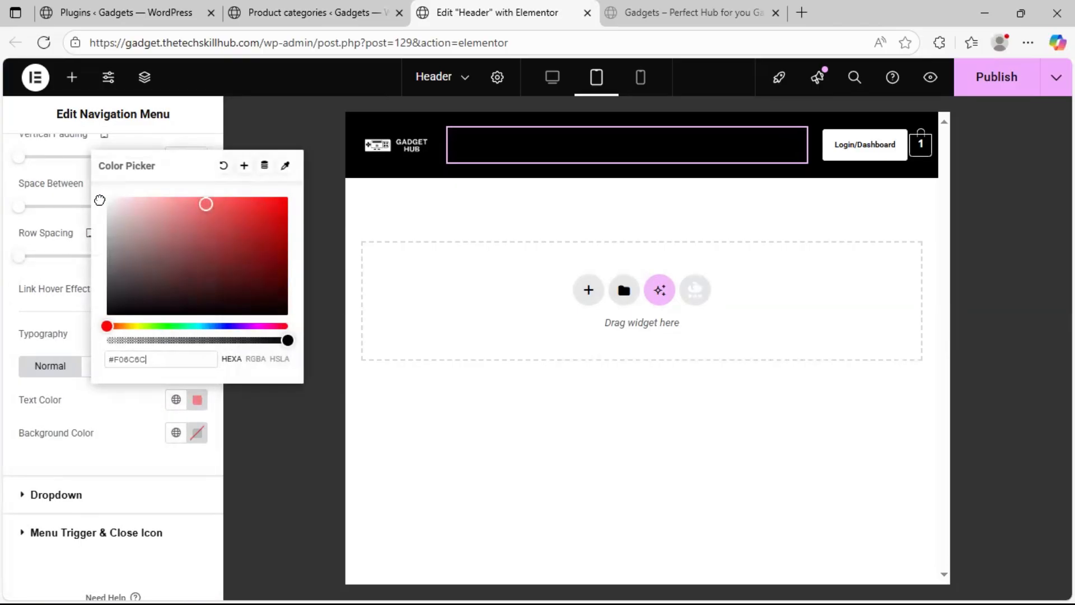
{"action": "left_click_drag", "start_coordinate": [93, 203], "coordinate": [110, 187]}
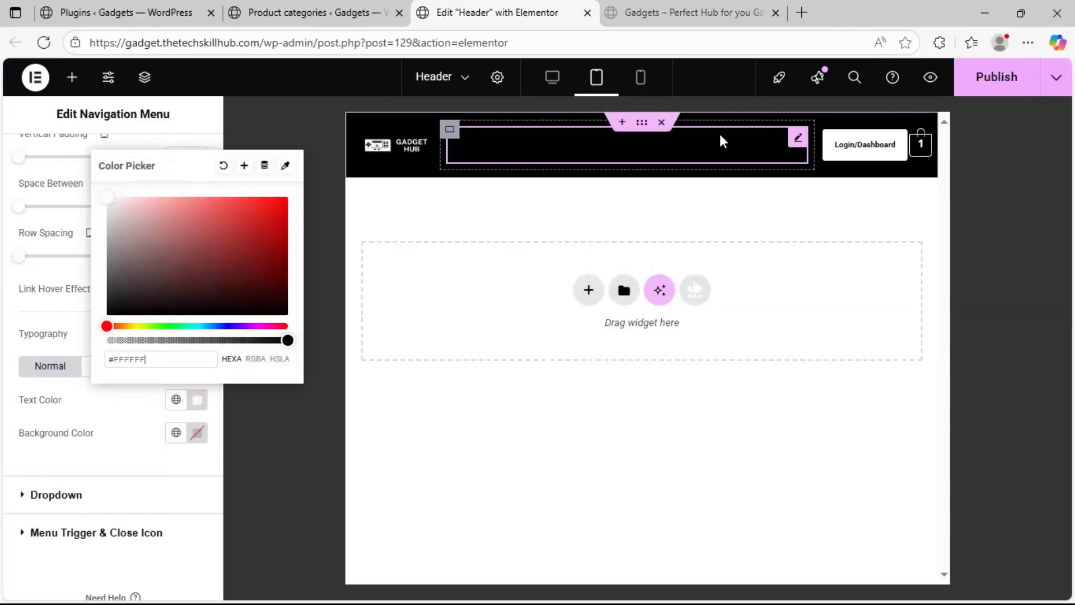
{"action": "left_click", "coordinate": [789, 137]}
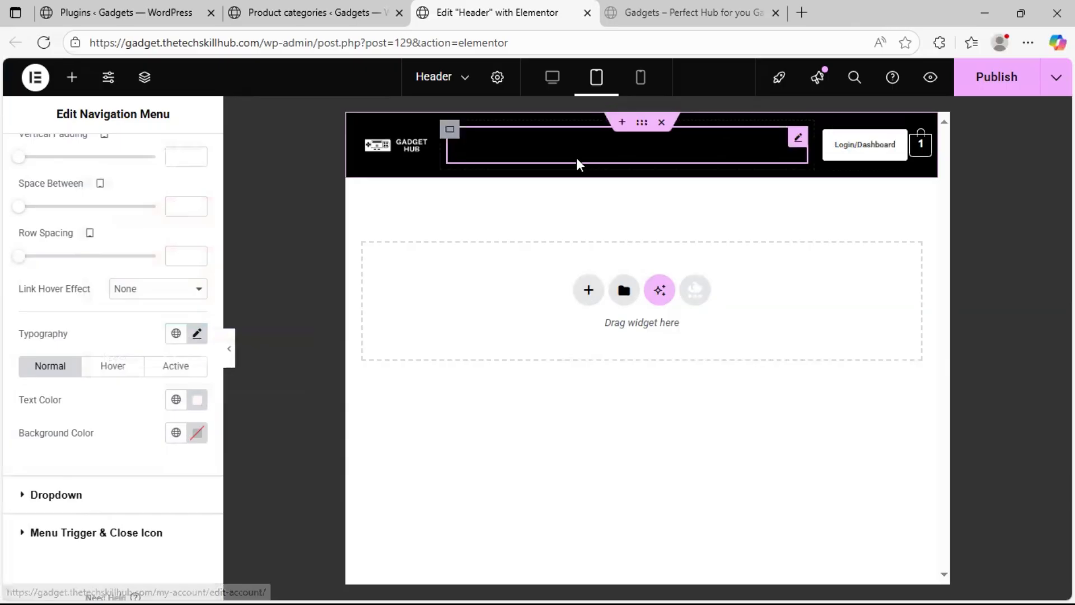
Try the Button style for the Primary Menu's last item, restore Default, and review the widget's layout settings
{"action": "scroll", "coordinate": [102, 162], "scroll_direction": "up", "scroll_amount": 3}
{"action": "left_click", "coordinate": [50, 159]}
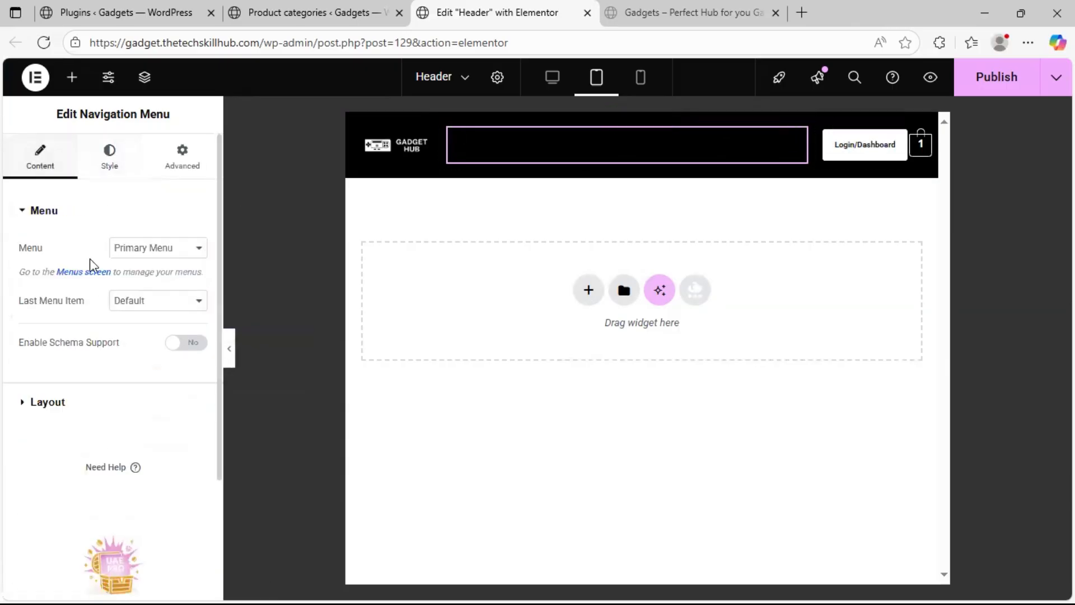
{"action": "left_click", "coordinate": [168, 302]}
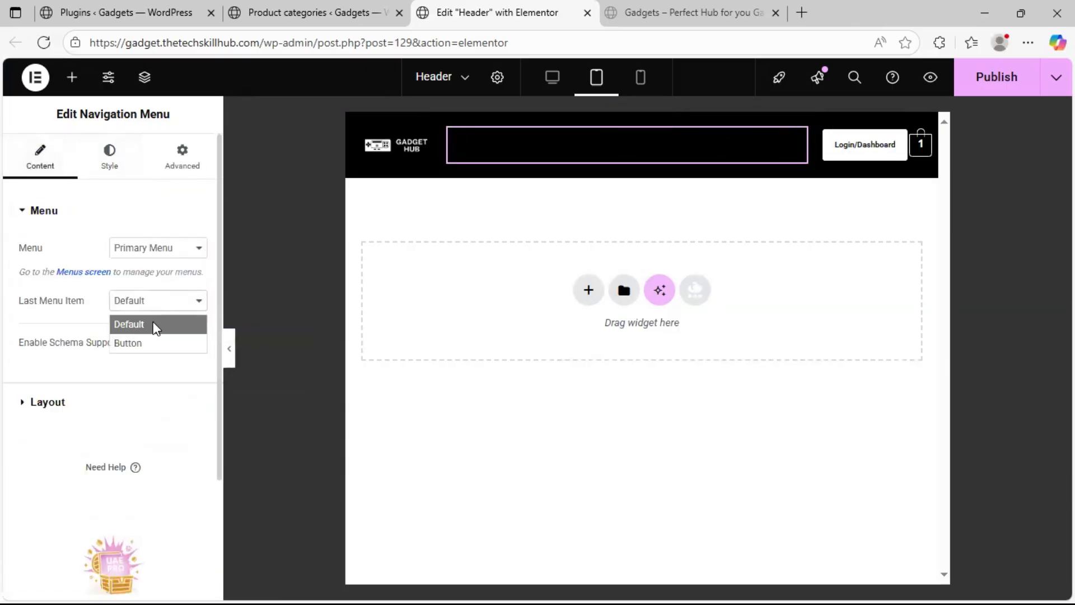
{"action": "left_click", "coordinate": [144, 343]}
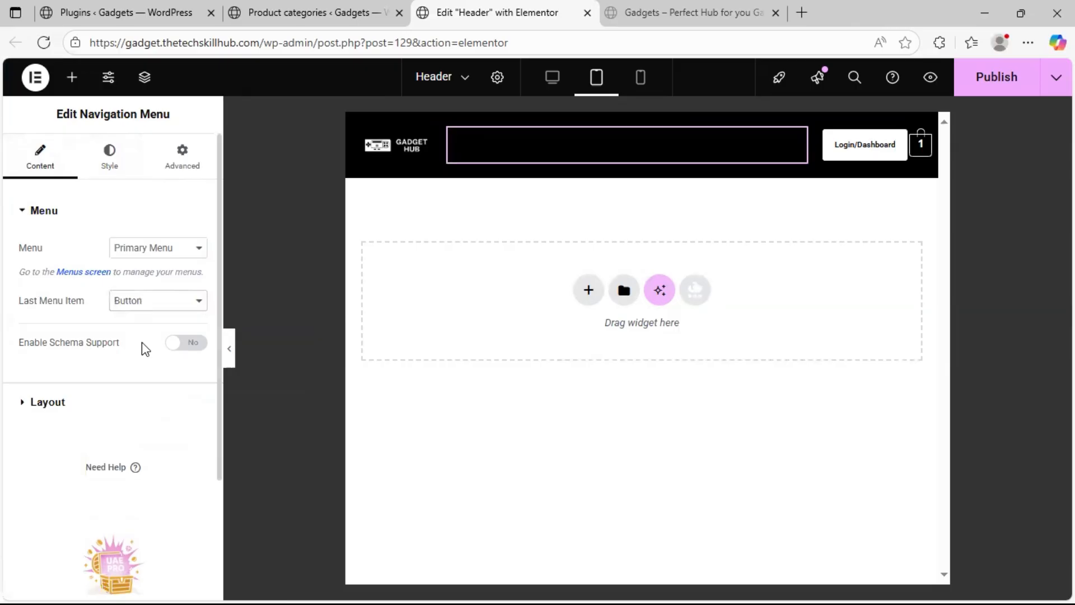
{"action": "left_click", "coordinate": [154, 308]}
{"action": "left_click", "coordinate": [147, 323]}
{"action": "left_click", "coordinate": [48, 403]}
{"action": "scroll", "coordinate": [66, 417], "scroll_direction": "down", "scroll_amount": 7}
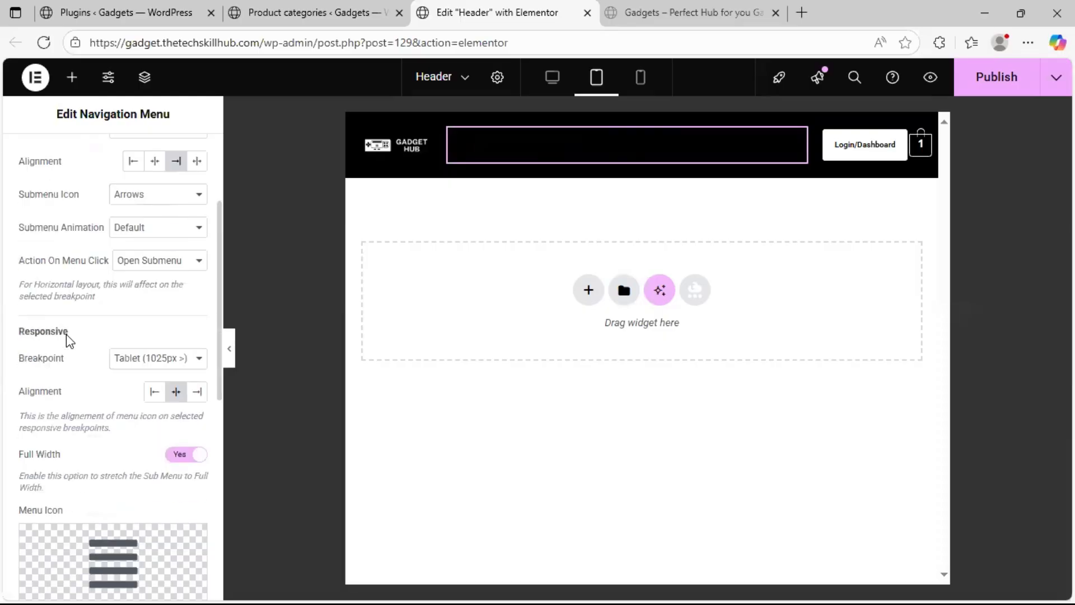
{"action": "scroll", "coordinate": [84, 308], "scroll_direction": "up", "scroll_amount": 7}
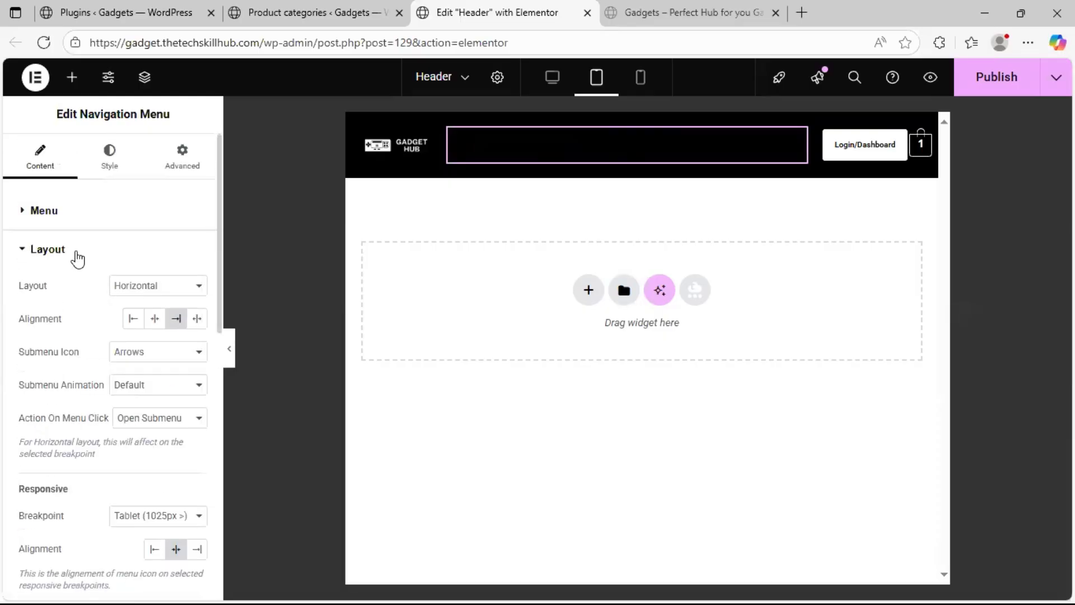
Set the normal-state color of the Primary Menu's trigger and close icon to white
{"action": "left_click", "coordinate": [92, 151]}
{"action": "scroll", "coordinate": [35, 425], "scroll_direction": "down", "scroll_amount": 7}
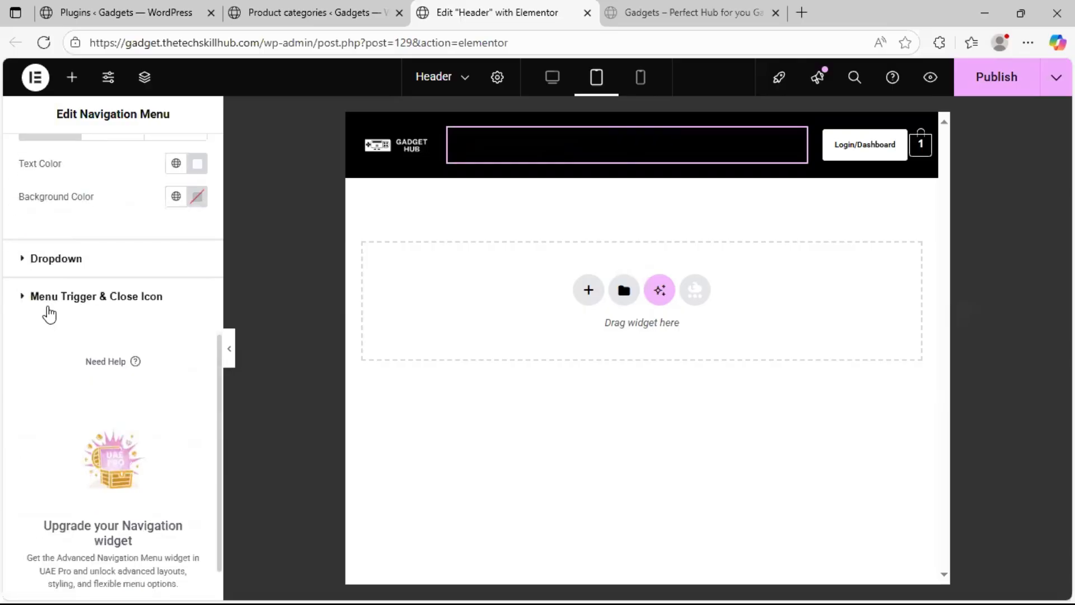
{"action": "left_click", "coordinate": [30, 303]}
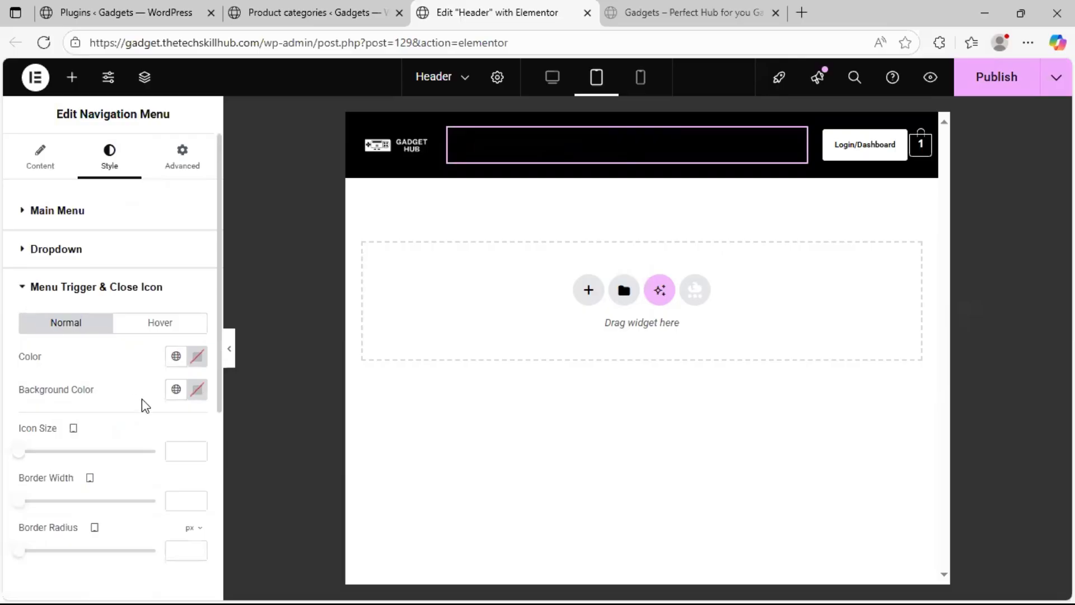
{"action": "left_click", "coordinate": [175, 358]}
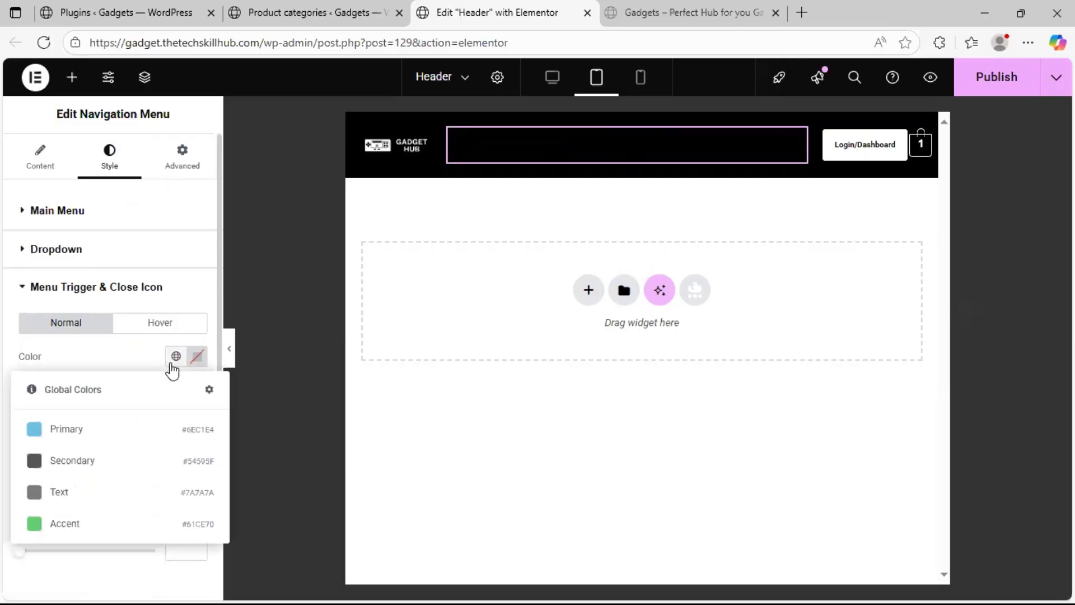
{"action": "left_click", "coordinate": [197, 357]}
{"action": "left_click_drag", "start_coordinate": [149, 227], "coordinate": [134, 184]}
{"action": "left_click_drag", "start_coordinate": [93, 123], "coordinate": [78, 110]}
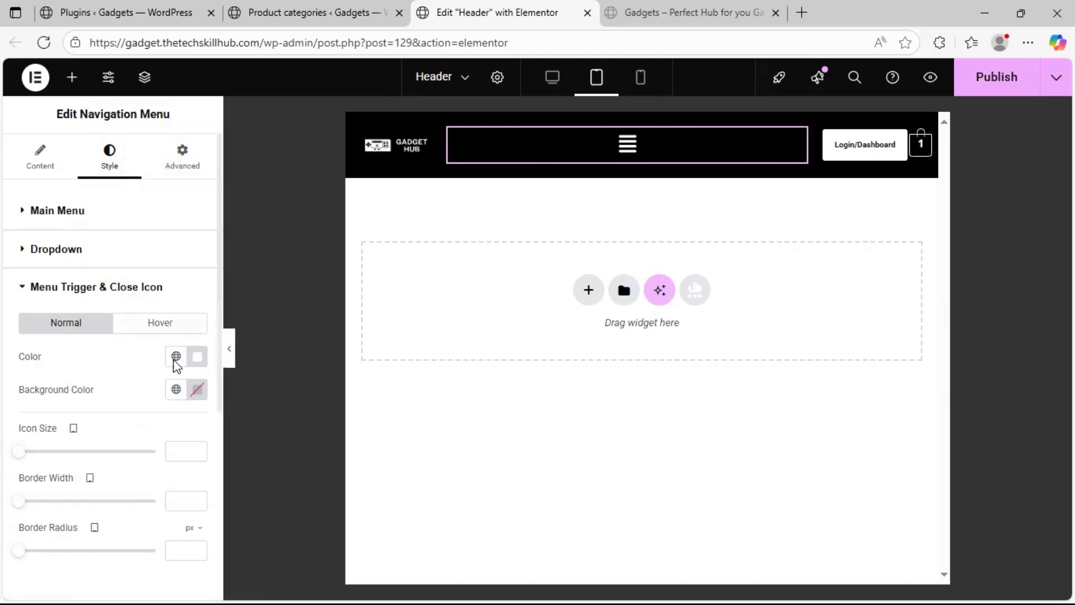
Set the responsive alignment of the Primary Menu's icon to right
{"action": "left_click", "coordinate": [50, 152]}
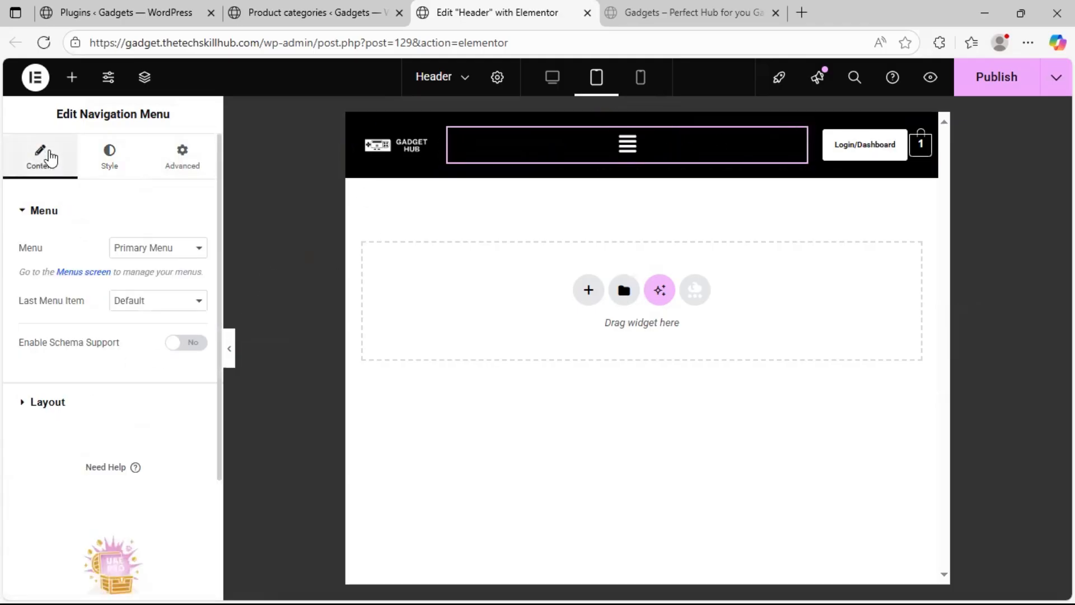
{"action": "left_click", "coordinate": [75, 407]}
{"action": "scroll", "coordinate": [72, 407], "scroll_direction": "down", "scroll_amount": 5}
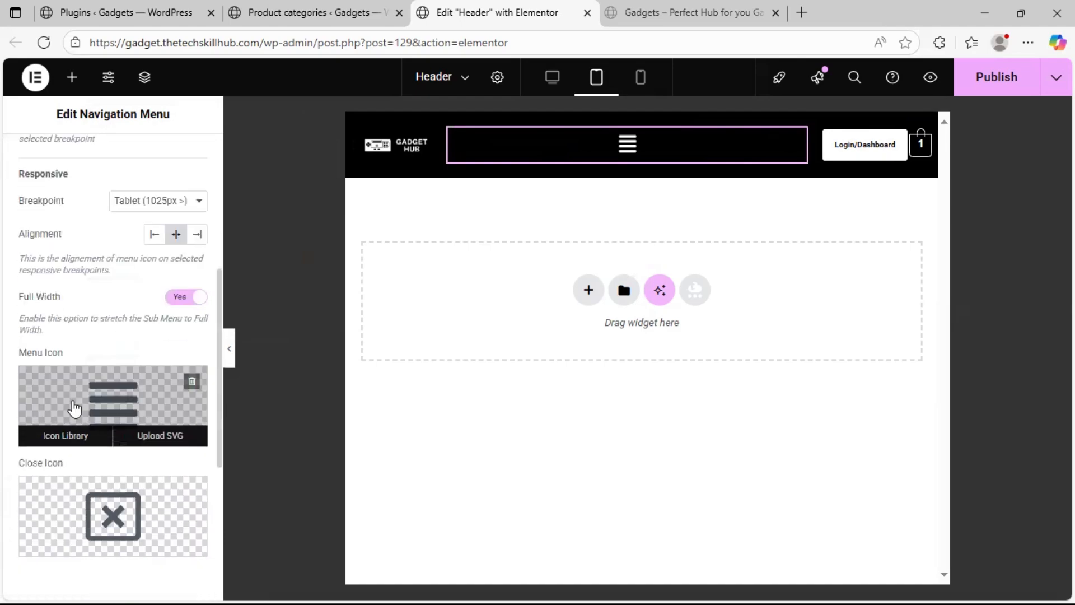
{"action": "left_click", "coordinate": [197, 235]}
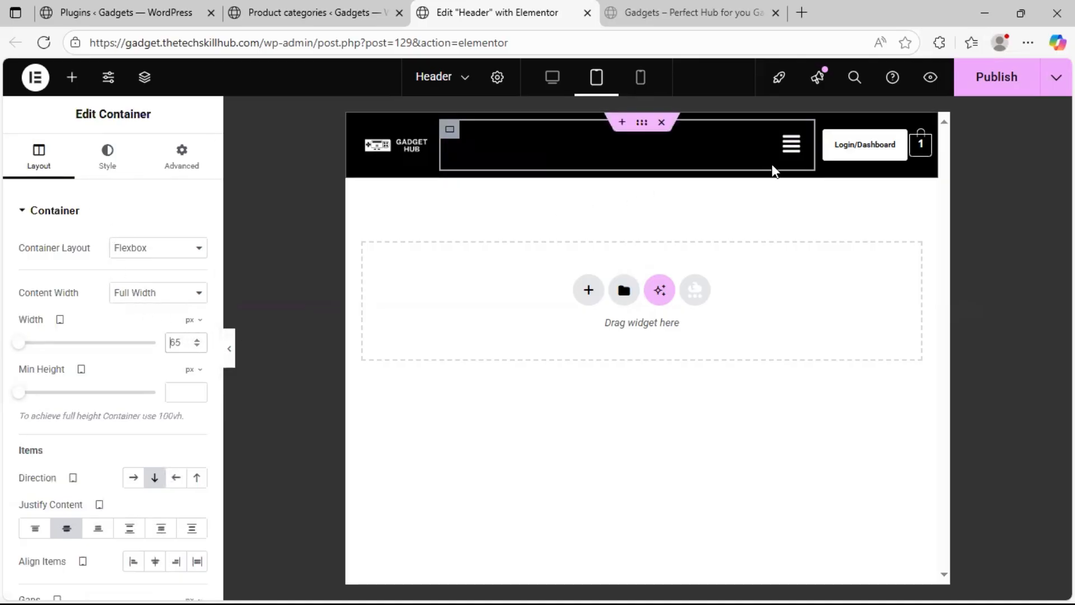
Narrow the Primary Menu container to about 421 px in the tablet view and slightly widen the cart container
{"action": "left_click_drag", "start_coordinate": [815, 156], "coordinate": [784, 157]}
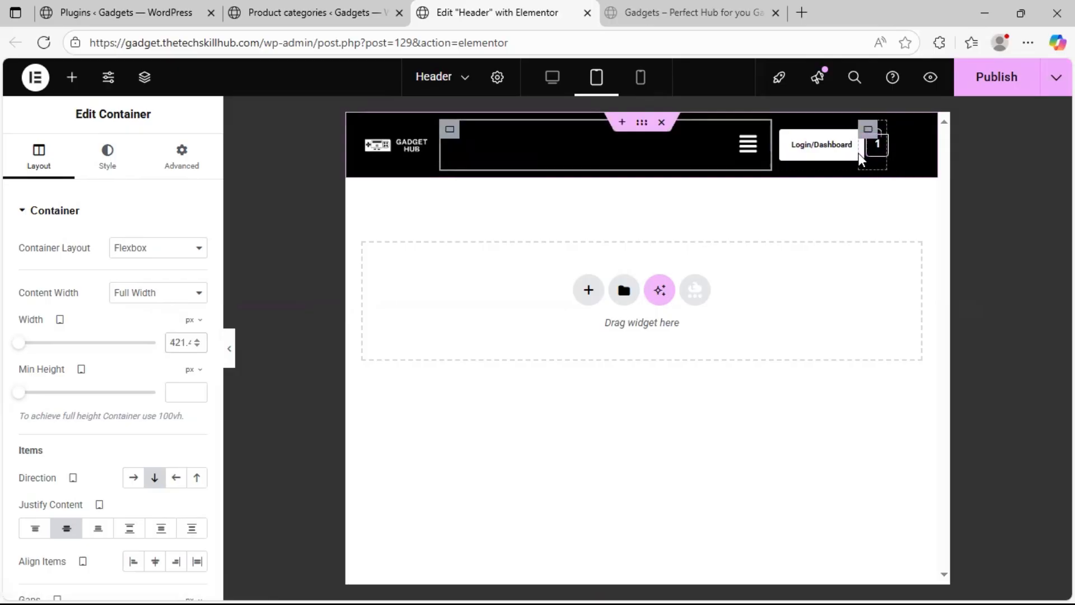
{"action": "left_click_drag", "start_coordinate": [859, 152], "coordinate": [870, 156]}
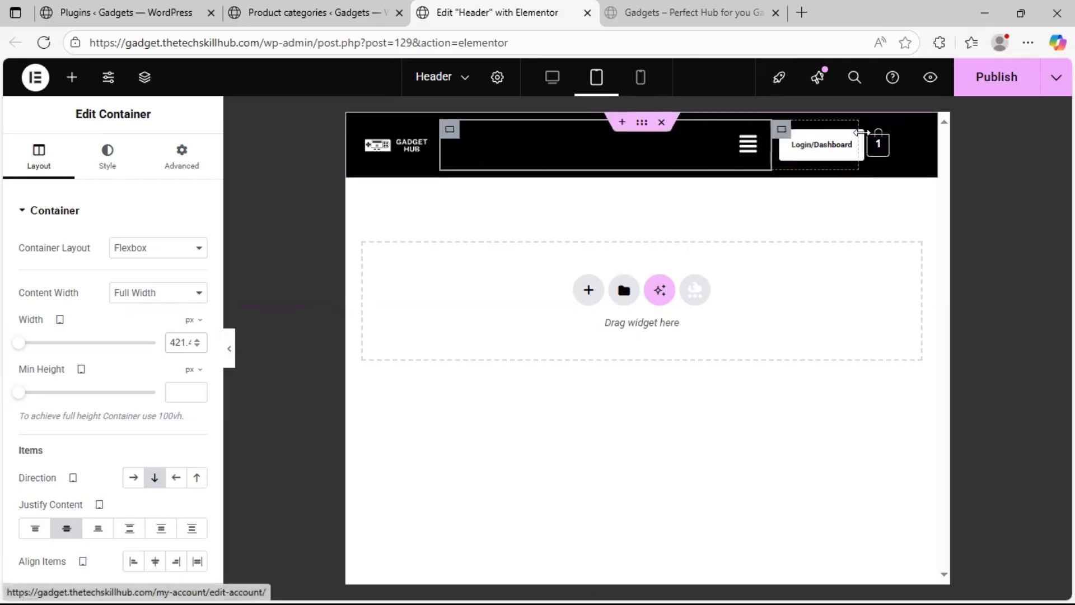
Unlink the cart container's padding values and set its tablet left padding to 30 px
{"action": "left_click", "coordinate": [184, 160]}
{"action": "left_click", "coordinate": [198, 327]}
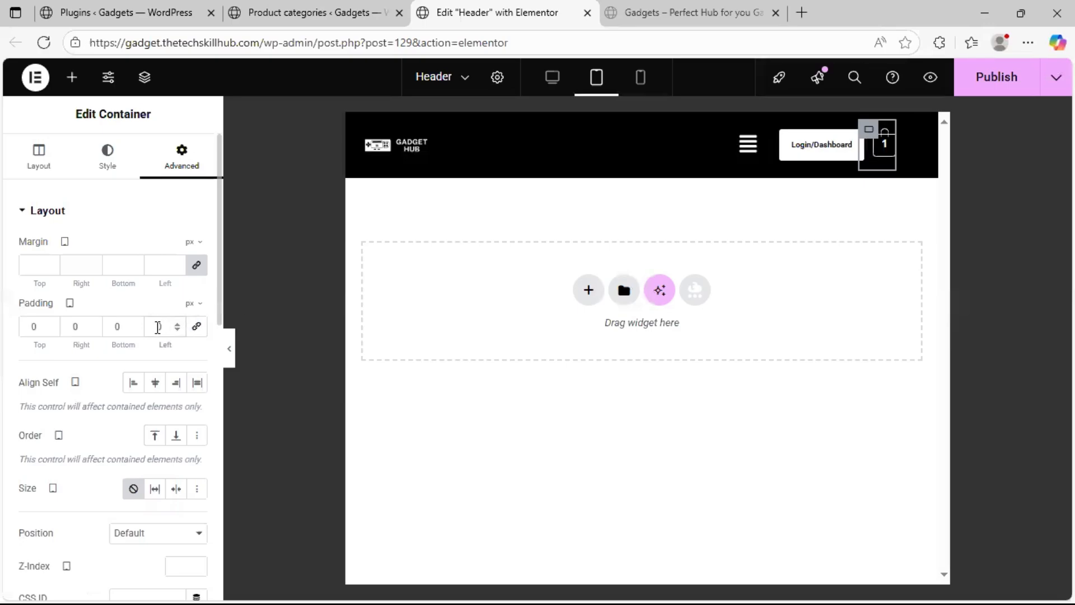
{"action": "left_click", "coordinate": [158, 327]}
{"action": "type", "text": "30"}
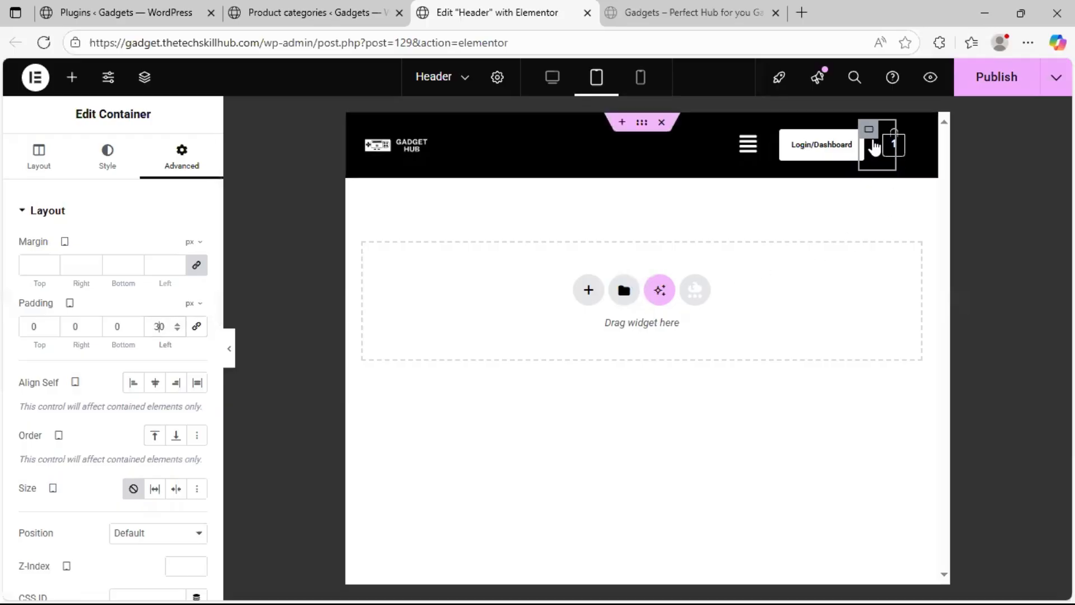
Switch to the mobile preview and narrow the Primary Menu container to about 17% width
{"action": "left_click", "coordinate": [639, 78]}
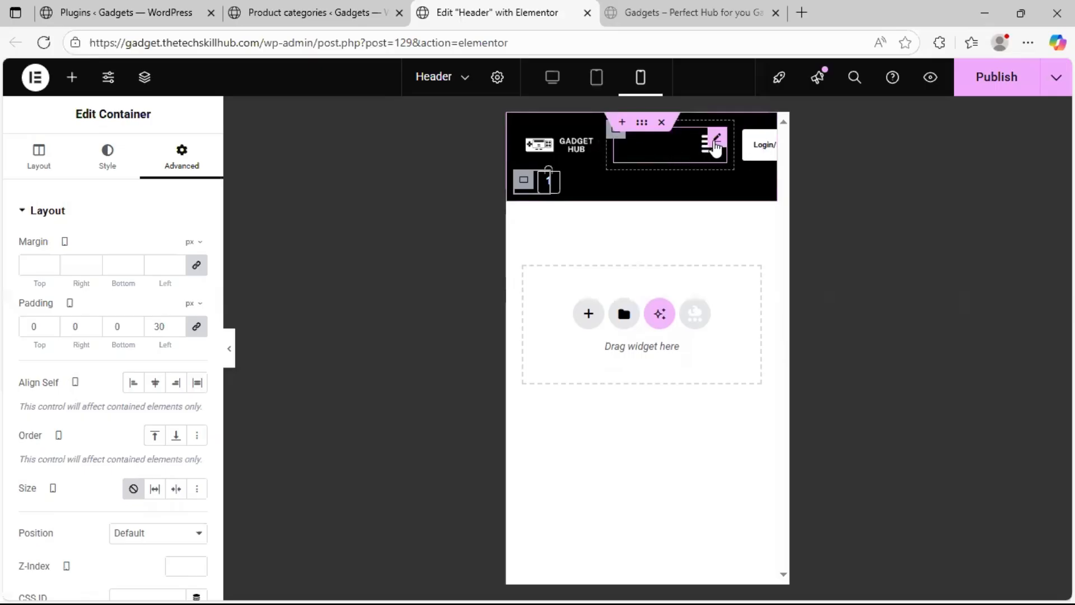
{"action": "left_click_drag", "start_coordinate": [728, 152], "coordinate": [663, 159]}
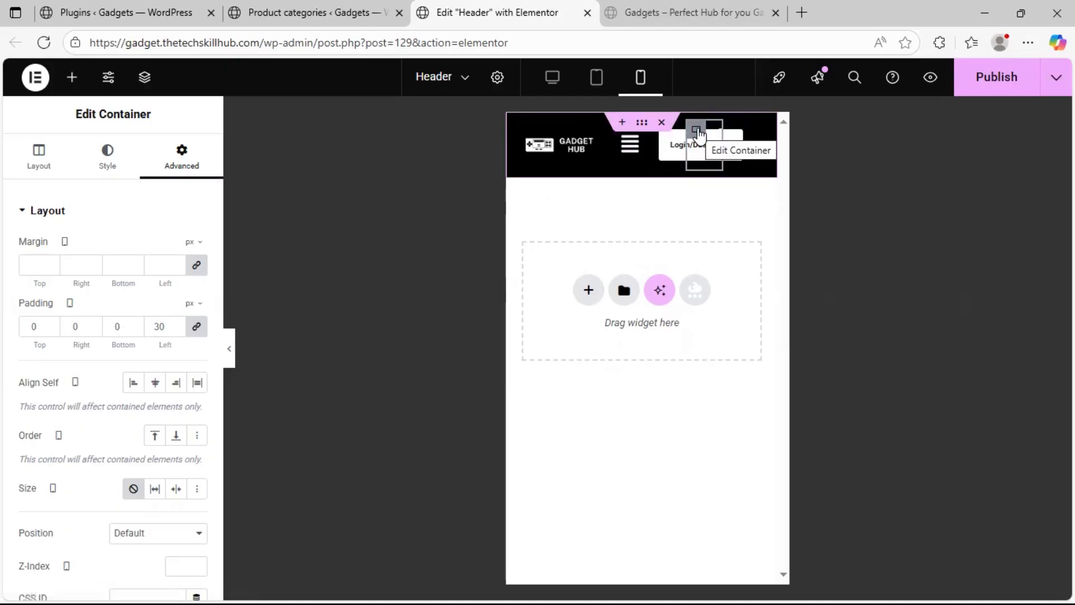
Reduce the logo container's mobile width to 30%
{"action": "left_click", "coordinate": [528, 132]}
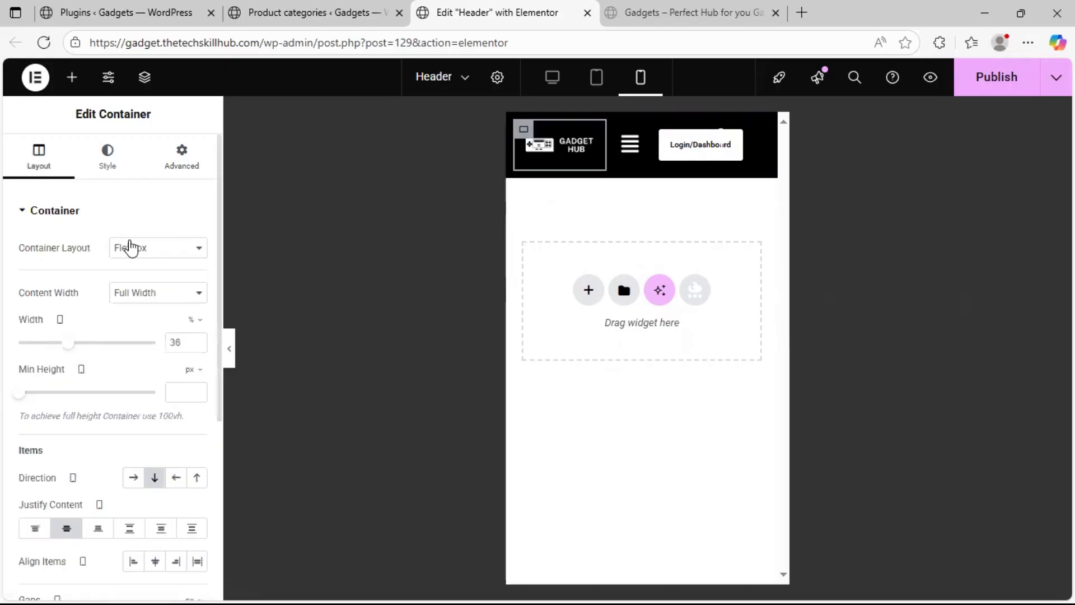
{"action": "left_click", "coordinate": [197, 345]}
{"action": "left_click", "coordinate": [197, 346]}
{"action": "left_click", "coordinate": [197, 345]}
{"action": "left_click", "coordinate": [197, 346]}
{"action": "left_click", "coordinate": [198, 345]}
{"action": "left_click", "coordinate": [197, 346]}
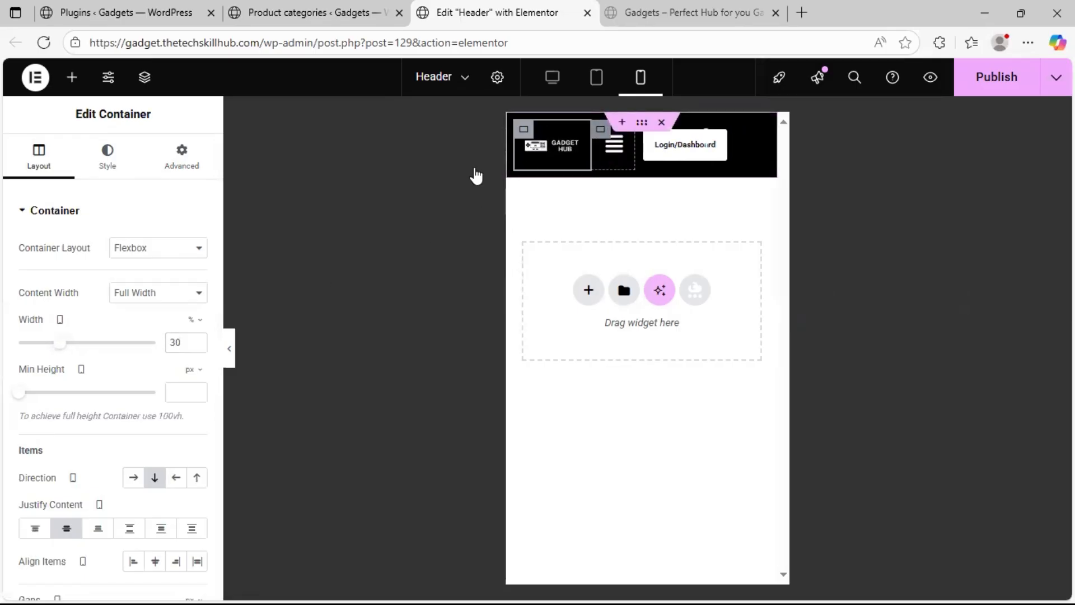
Reduce the Primary Menu container's mobile width to 15%
{"action": "left_click", "coordinate": [601, 129]}
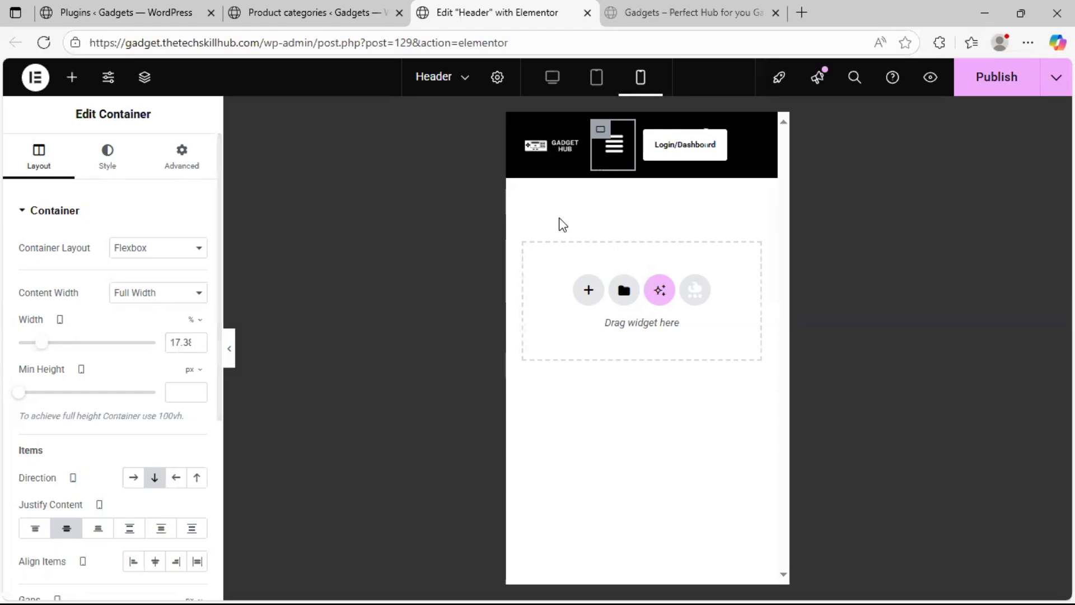
{"action": "left_click", "coordinate": [202, 344]}
{"action": "left_click", "coordinate": [202, 343]}
{"action": "left_click", "coordinate": [202, 344]}
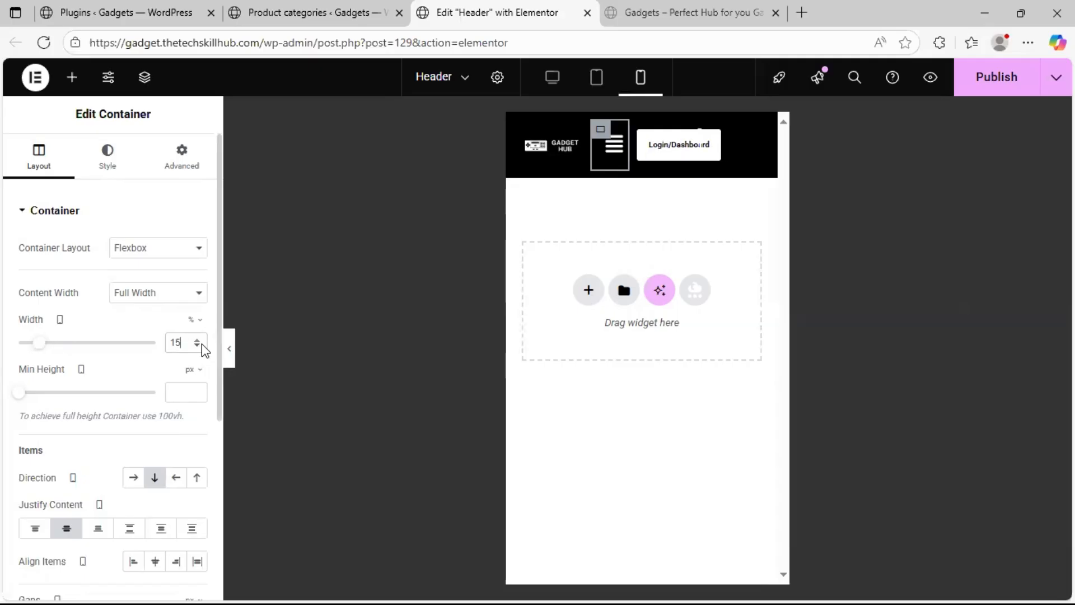
Widen the Login/Dashboard button container to 35% in the mobile preview
{"action": "left_click", "coordinate": [635, 139]}
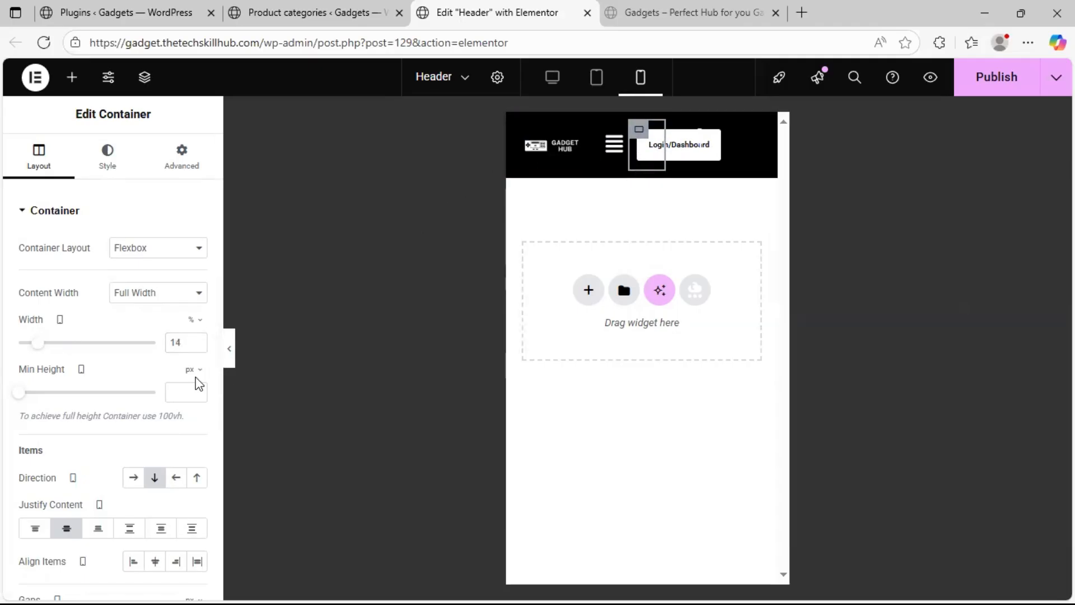
{"action": "left_click", "coordinate": [197, 341]}
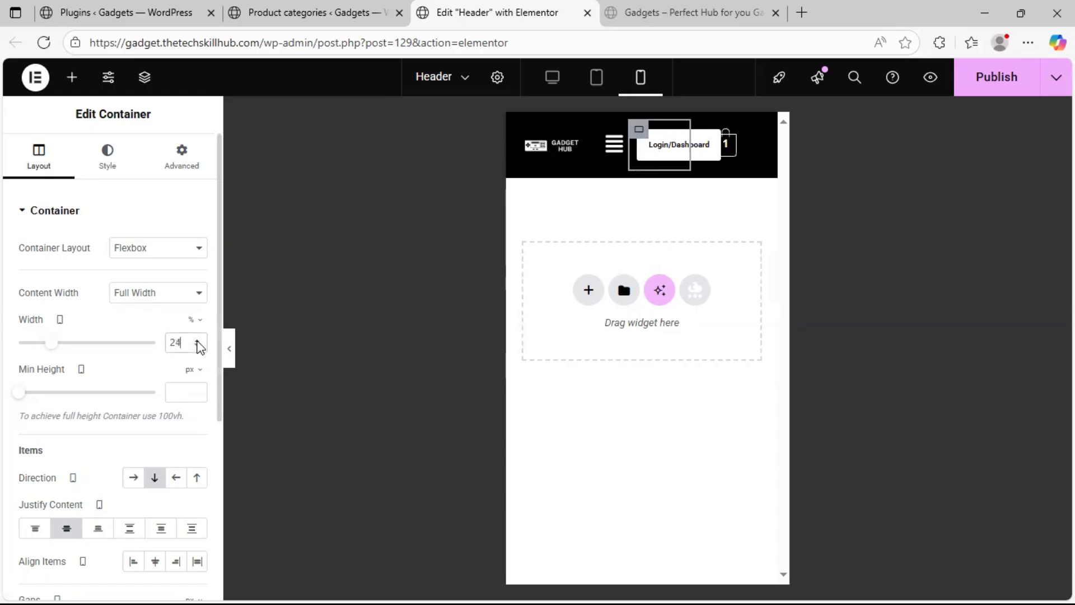
{"action": "left_click", "coordinate": [197, 341]}
{"action": "left_click", "coordinate": [197, 341]}
{"action": "left_click", "coordinate": [197, 341]}
{"action": "left_click", "coordinate": [197, 341]}
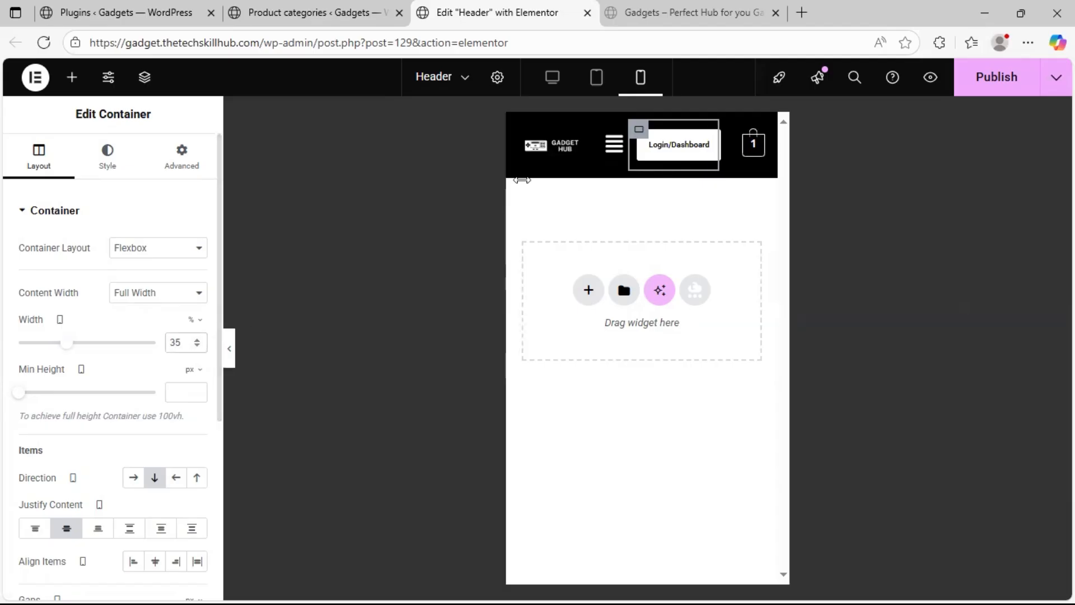
Compare the logo and menu container widths, and raise the Login/Dashboard container's mobile width to 45%
{"action": "left_click", "coordinate": [524, 131]}
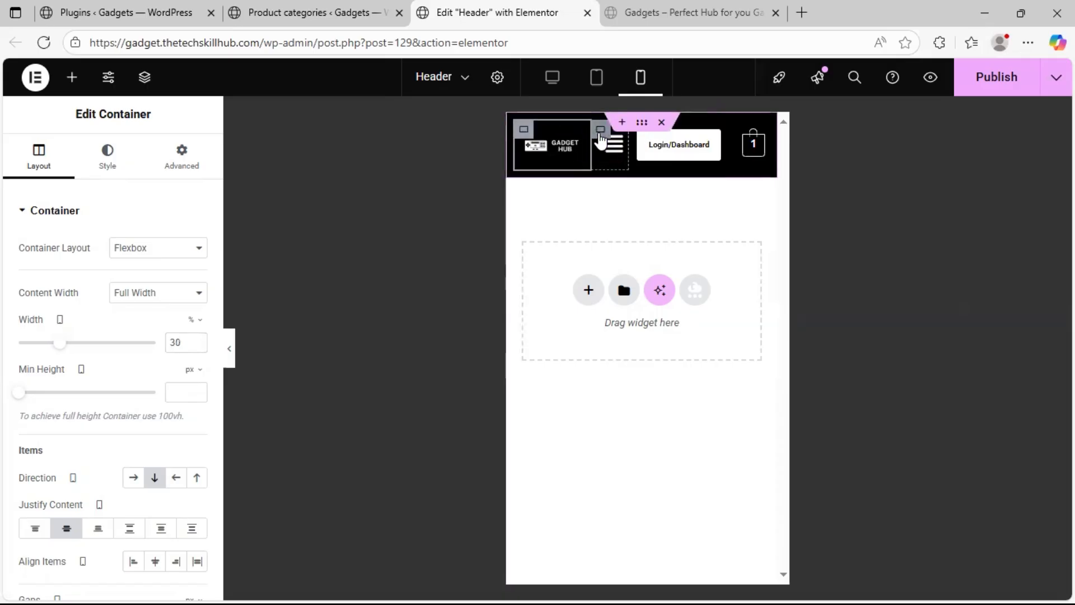
{"action": "left_click", "coordinate": [599, 134]}
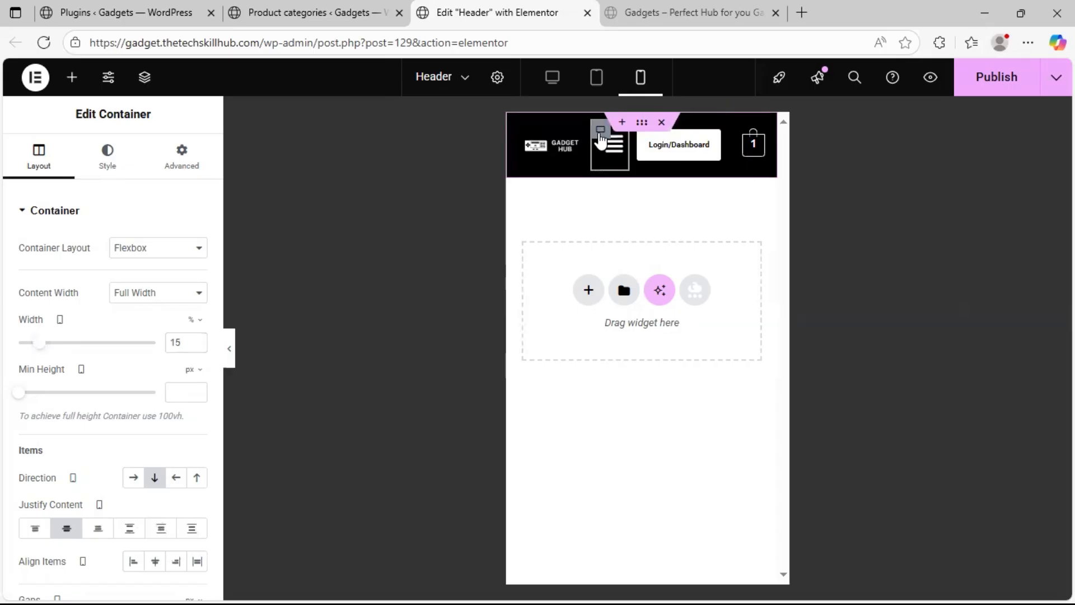
{"action": "left_click", "coordinate": [634, 142]}
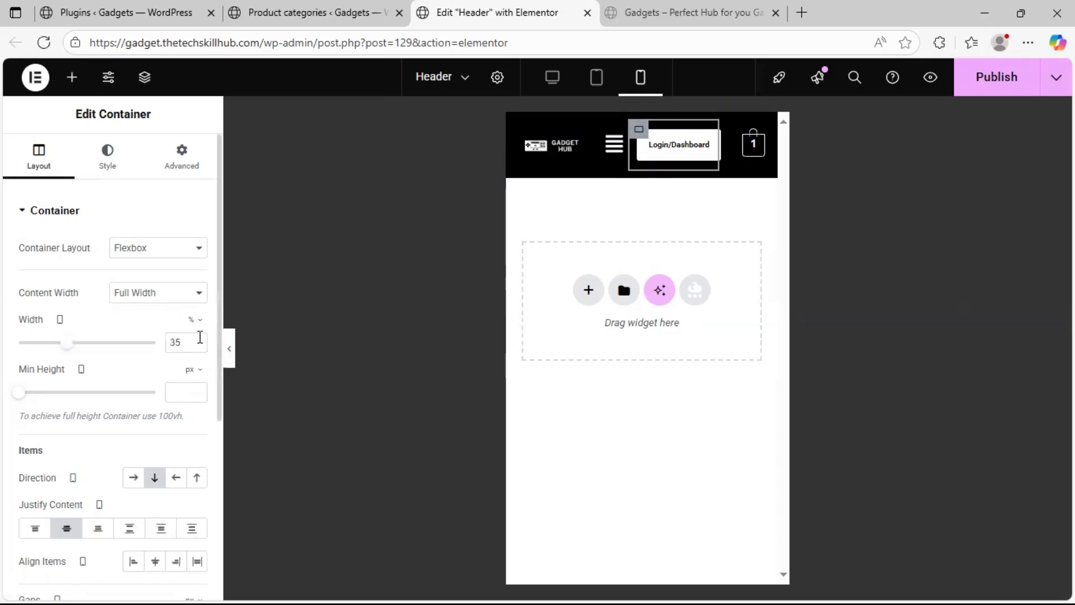
{"action": "left_click", "coordinate": [198, 340]}
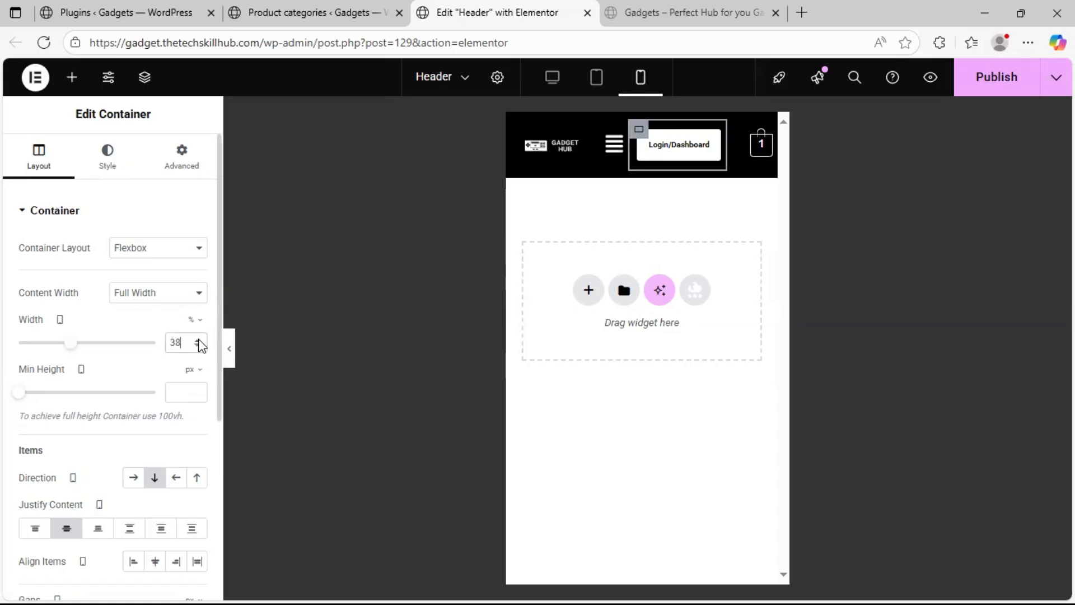
{"action": "left_click", "coordinate": [197, 340]}
{"action": "left_click", "coordinate": [198, 339]}
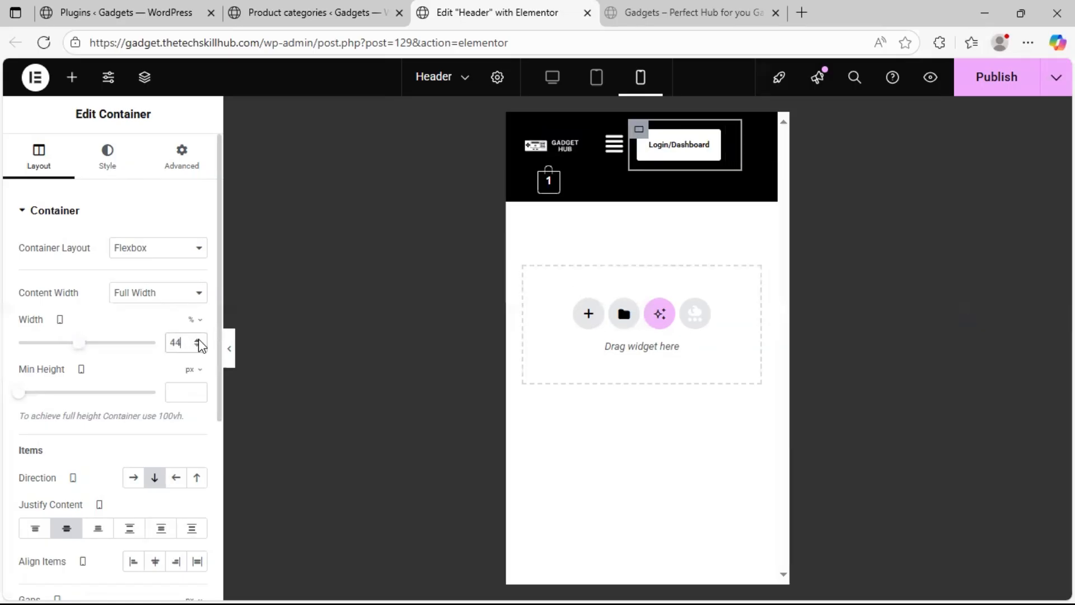
{"action": "left_click", "coordinate": [199, 340]}
Reduce the cart container's mobile width to 10%
{"action": "left_click", "coordinate": [524, 181]}
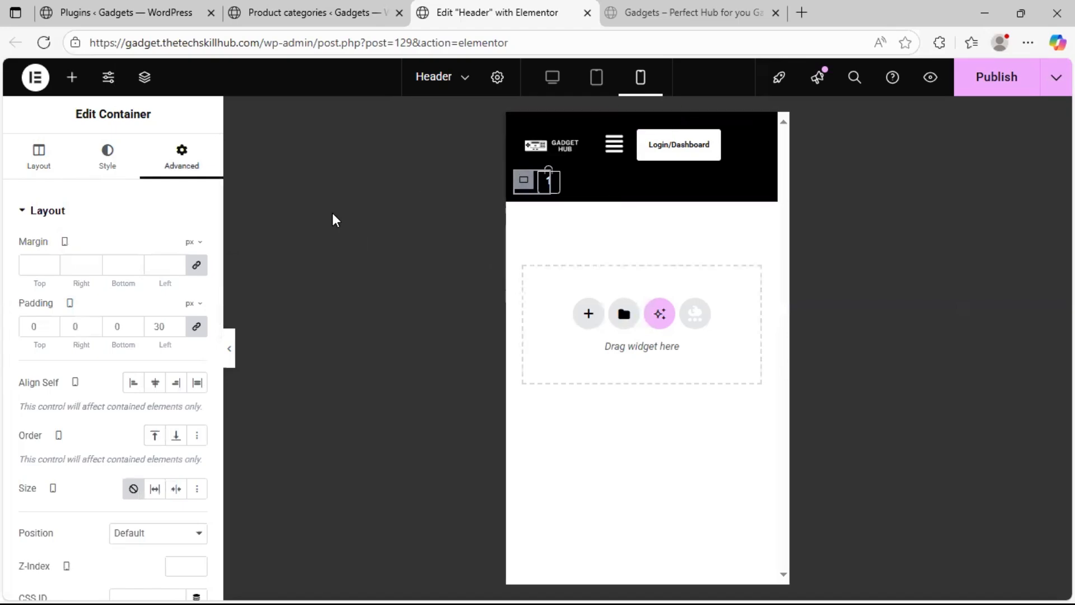
{"action": "left_click", "coordinate": [51, 177]}
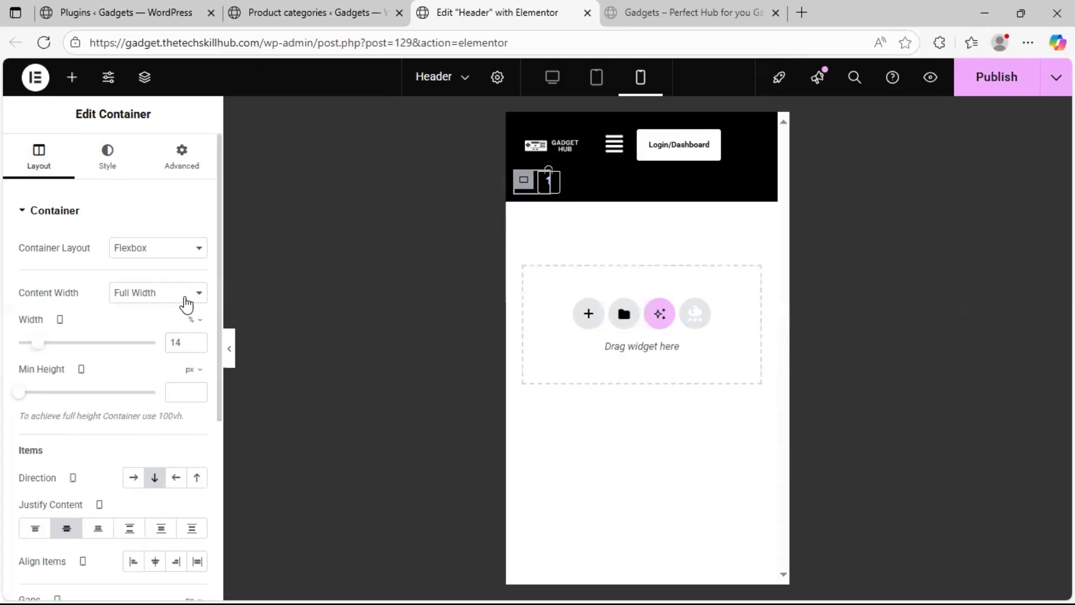
{"action": "left_click", "coordinate": [197, 347]}
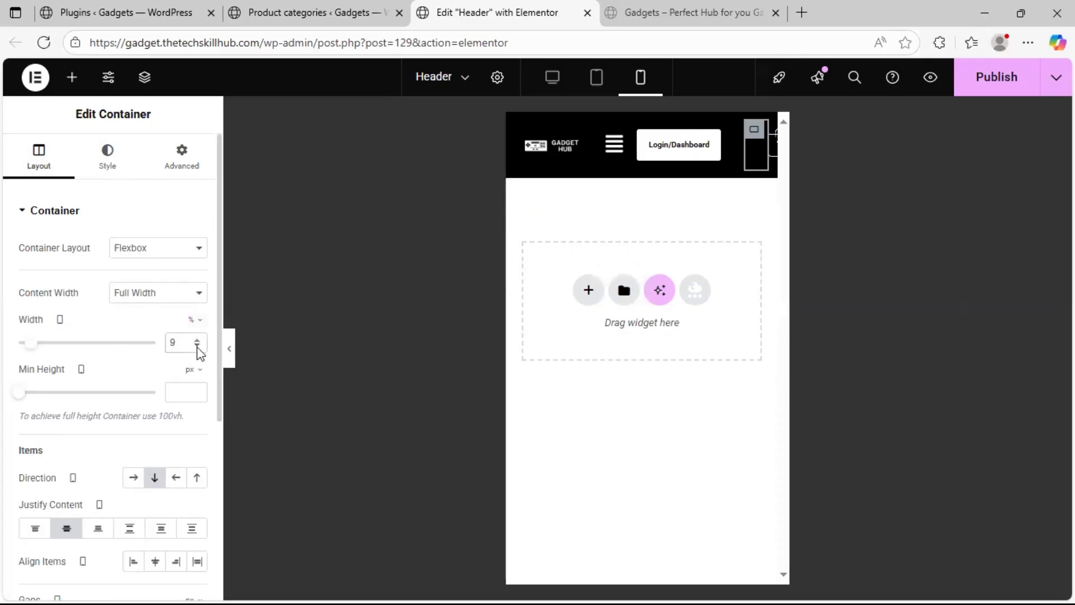
{"action": "left_click", "coordinate": [197, 340]}
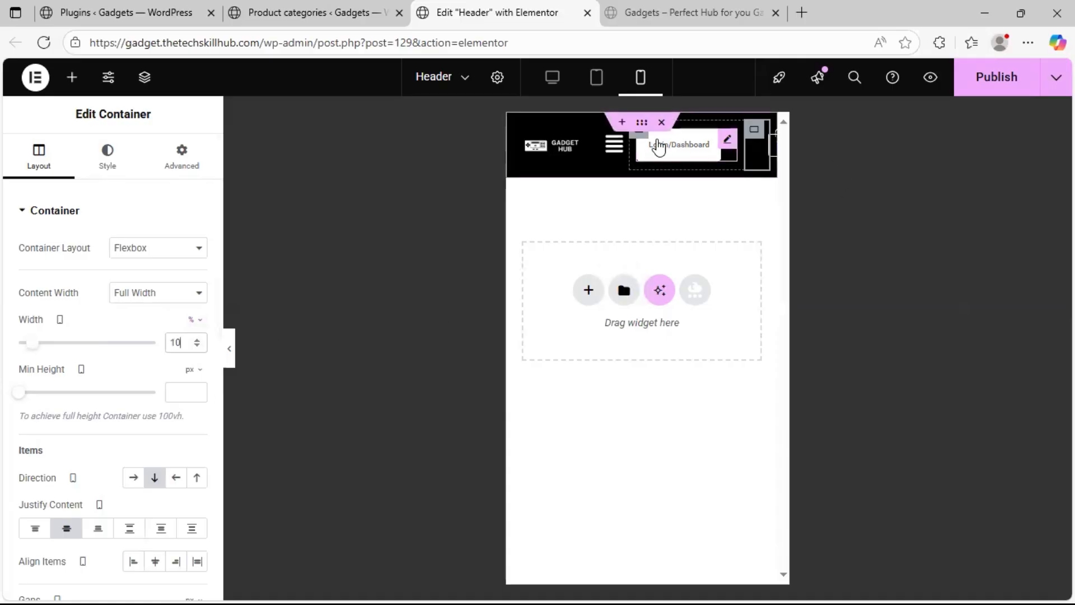
Reduce the Login/Dashboard container's mobile width to 34% and publish the header
{"action": "left_click", "coordinate": [639, 134]}
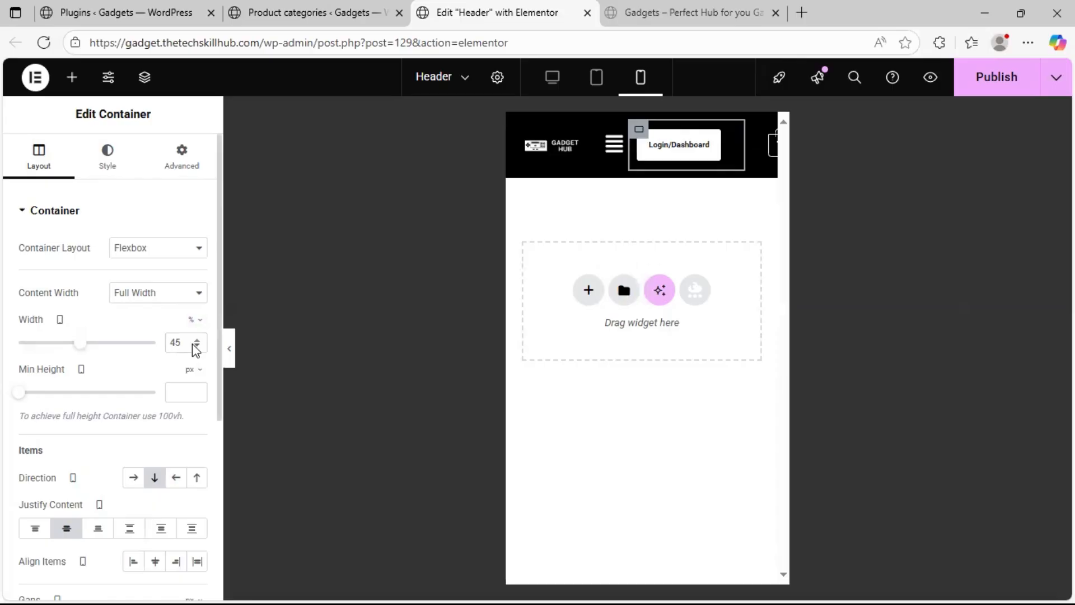
{"action": "left_click_drag", "start_coordinate": [197, 346], "coordinate": [197, 346]}
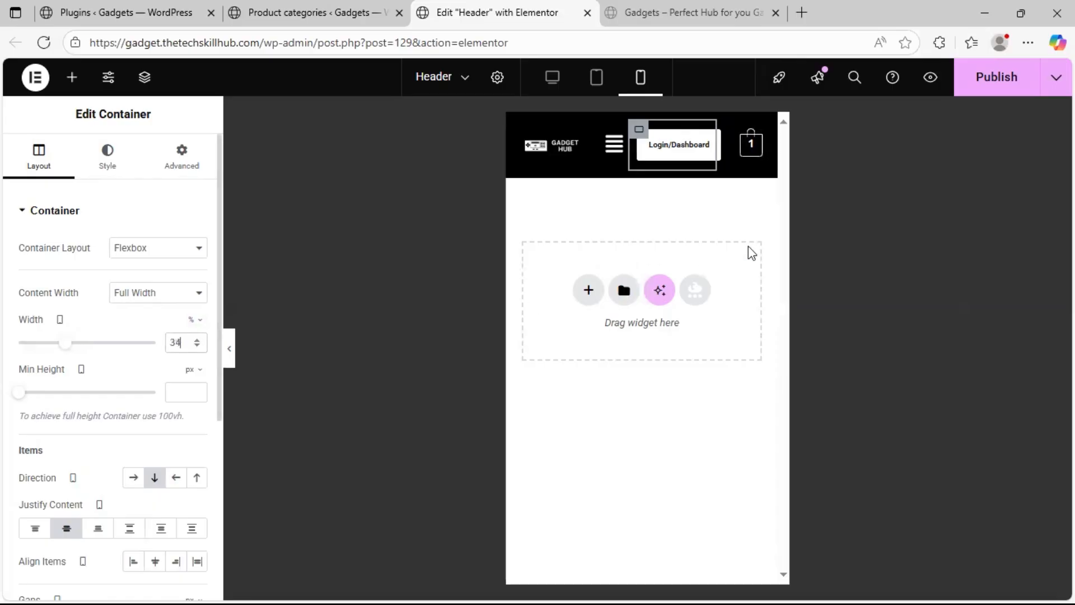
{"action": "left_click", "coordinate": [1003, 84]}
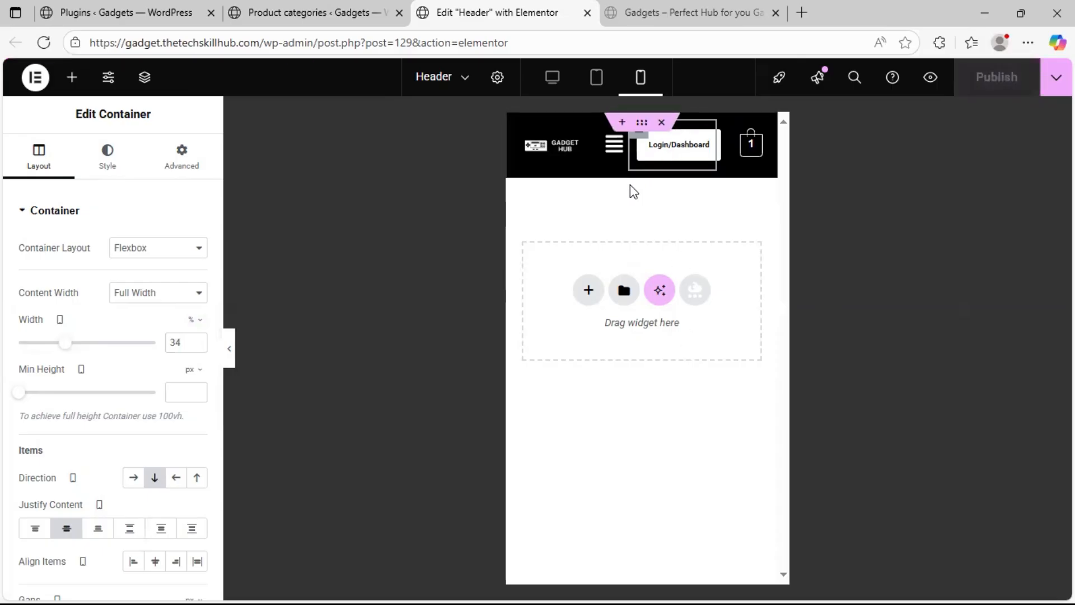
Check the header in the tablet and desktop previews, and inspect the Phone submenu on the reloaded live homepage
{"action": "left_click", "coordinate": [596, 85]}
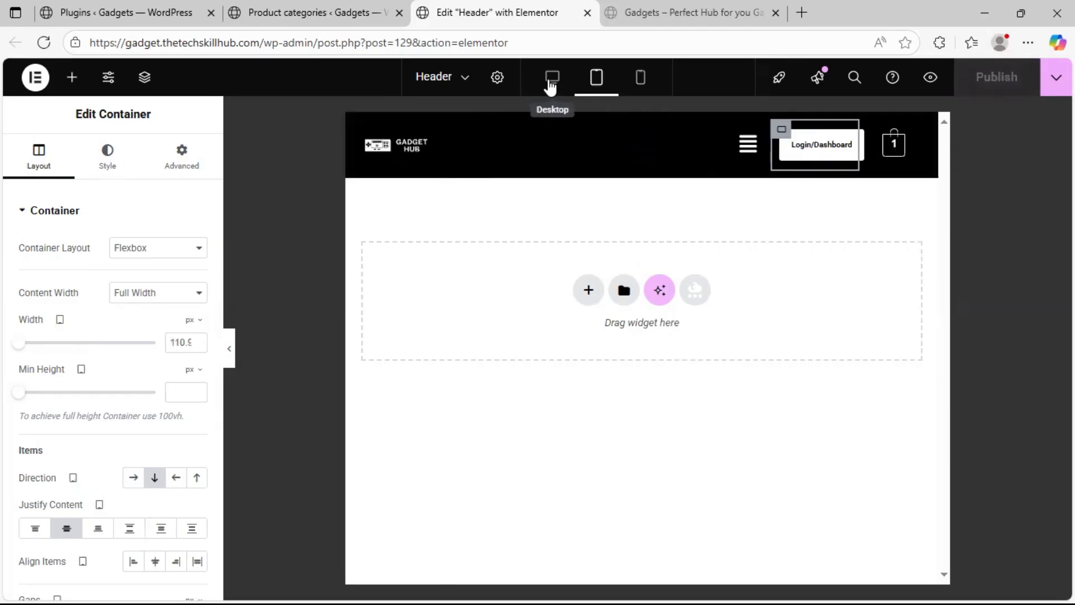
{"action": "left_click", "coordinate": [550, 85]}
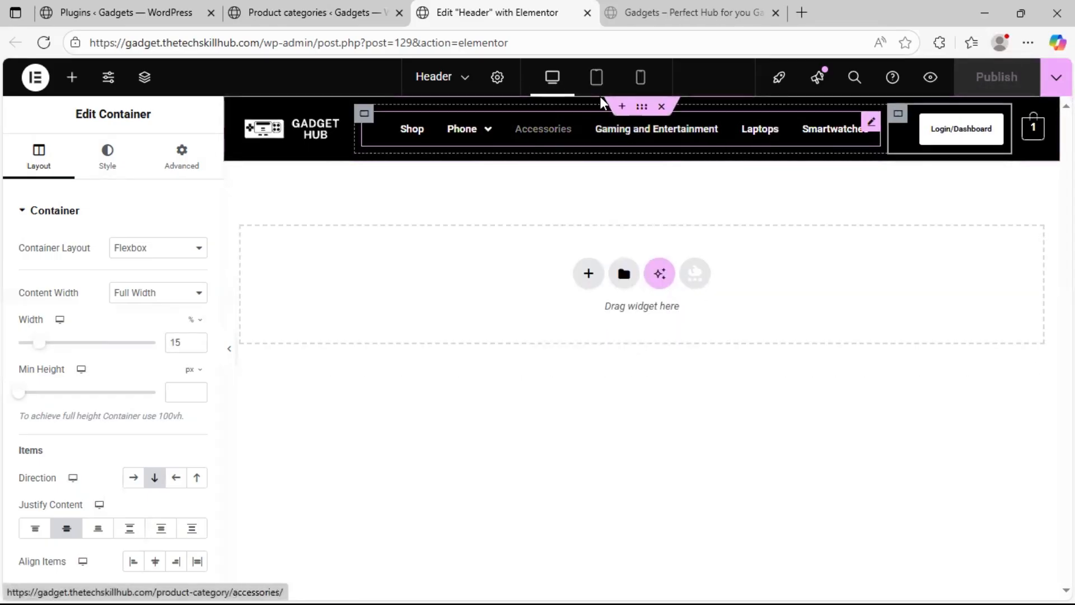
{"action": "left_click", "coordinate": [680, 19]}
{"action": "left_click", "coordinate": [43, 43]}
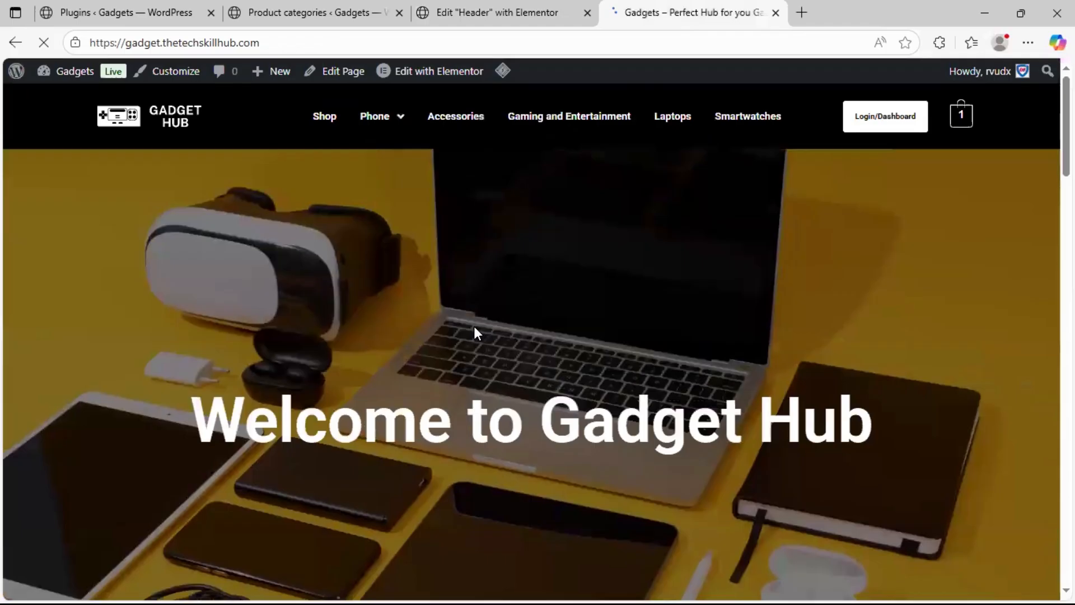
{"action": "mouse_move", "coordinate": [372, 133]}
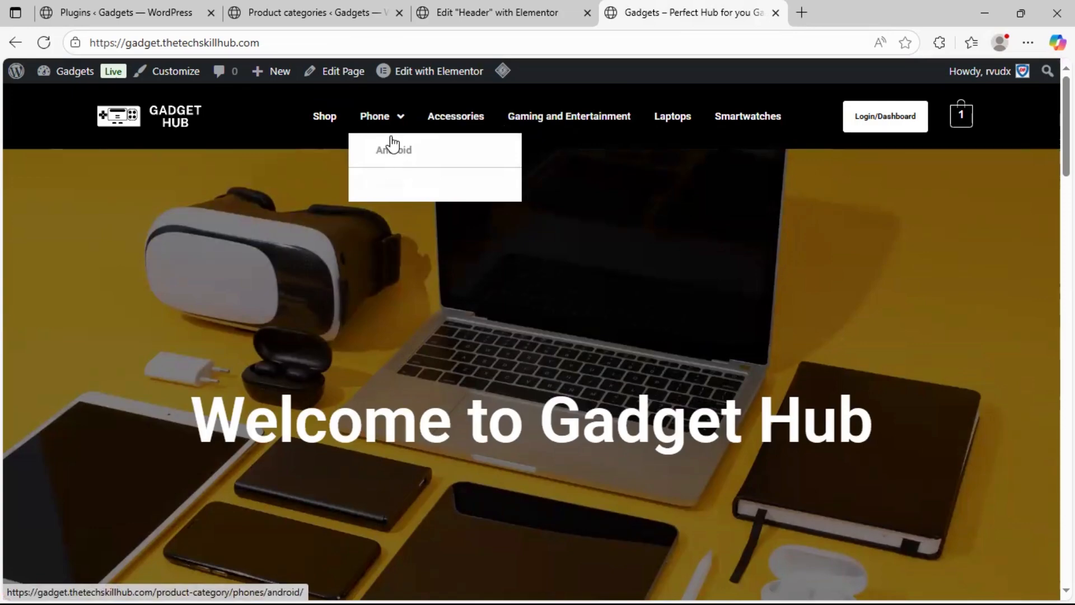
Return to the header editor and open the dropdown style settings of the Primary Menu navigation widget
{"action": "left_click", "coordinate": [482, 12]}
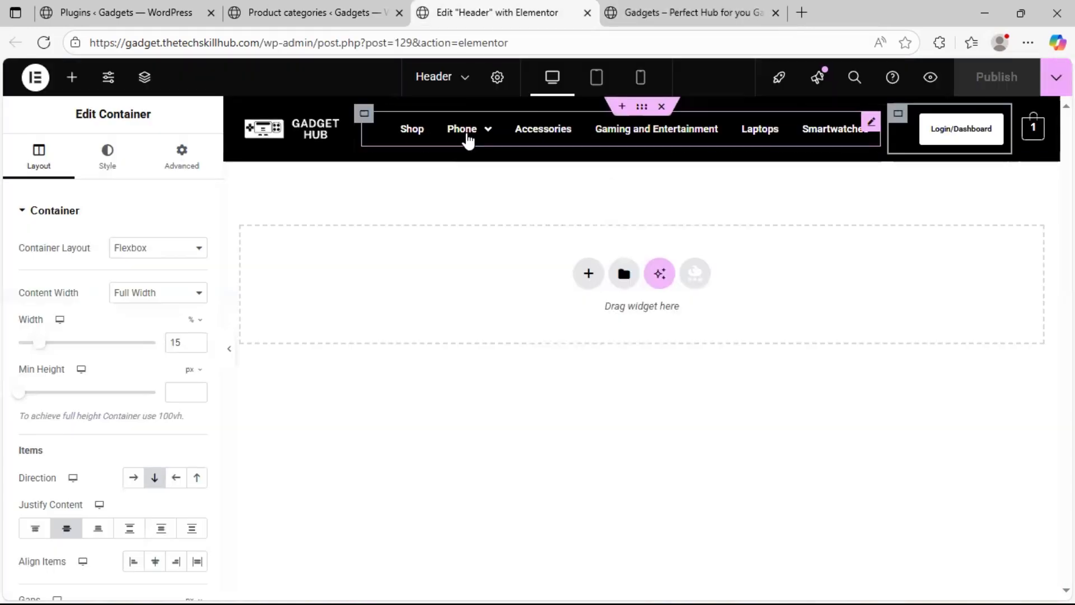
{"action": "mouse_move", "coordinate": [469, 130]}
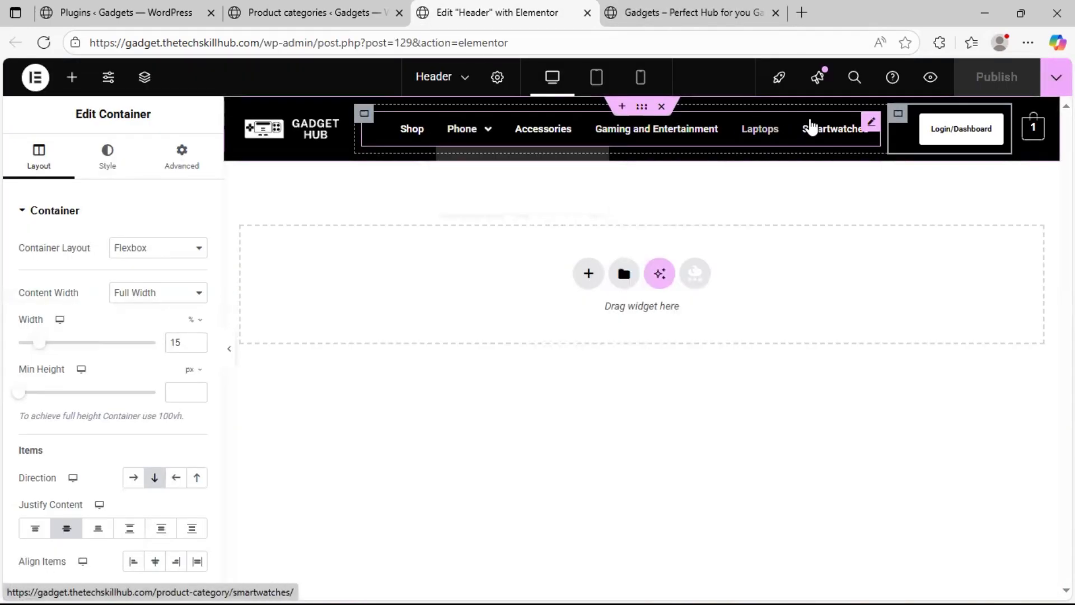
{"action": "left_click", "coordinate": [870, 121]}
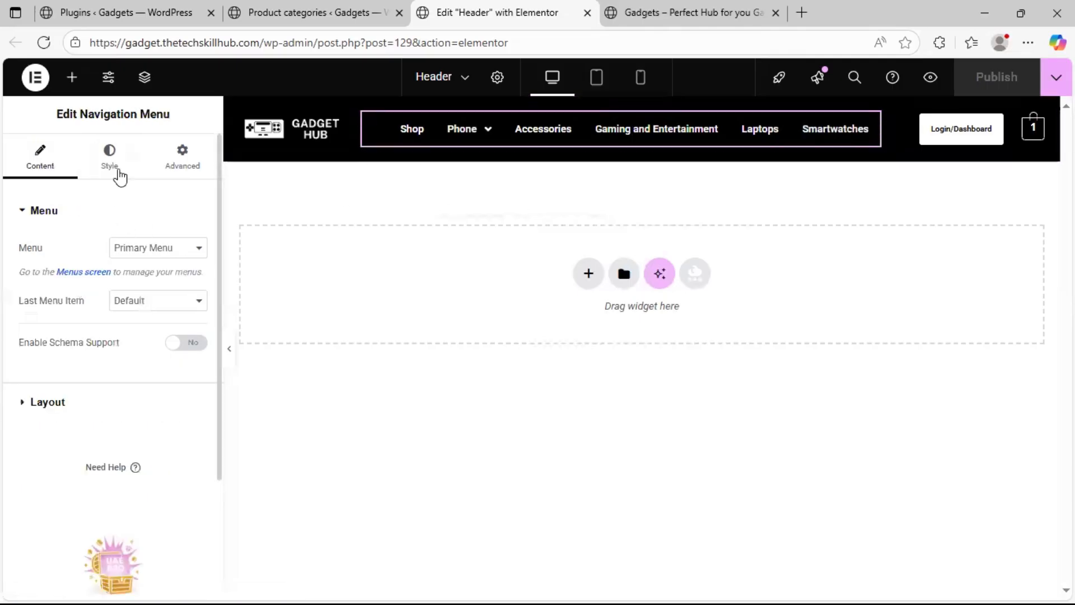
{"action": "left_click", "coordinate": [115, 172]}
{"action": "scroll", "coordinate": [65, 479], "scroll_direction": "down", "scroll_amount": 4}
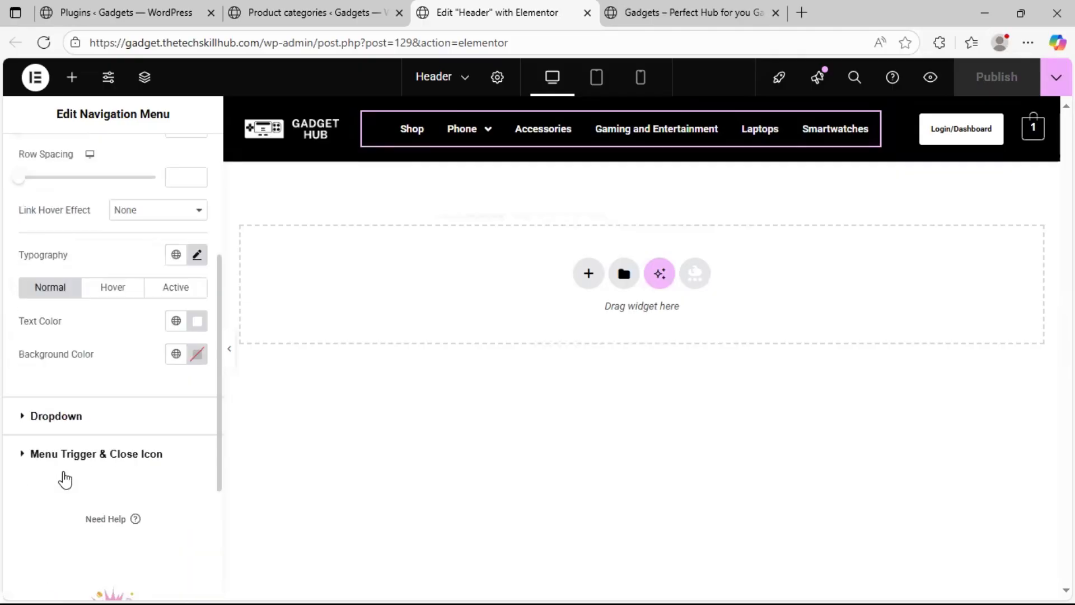
{"action": "scroll", "coordinate": [56, 409], "scroll_direction": "up", "scroll_amount": 4}
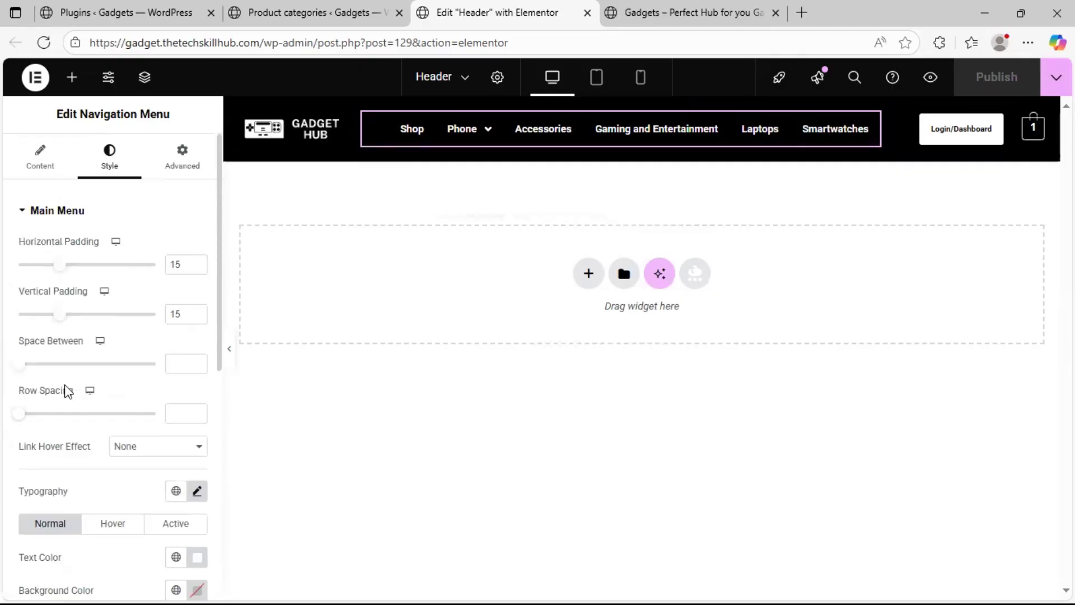
{"action": "scroll", "coordinate": [25, 310], "scroll_direction": "down", "scroll_amount": 1}
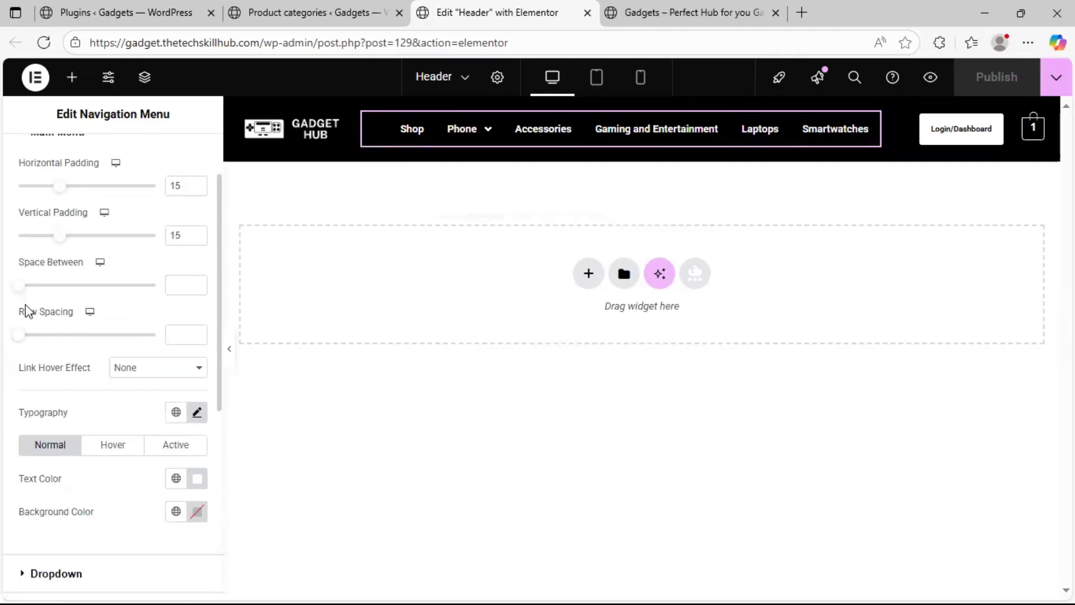
{"action": "scroll", "coordinate": [57, 423], "scroll_direction": "down", "scroll_amount": 2}
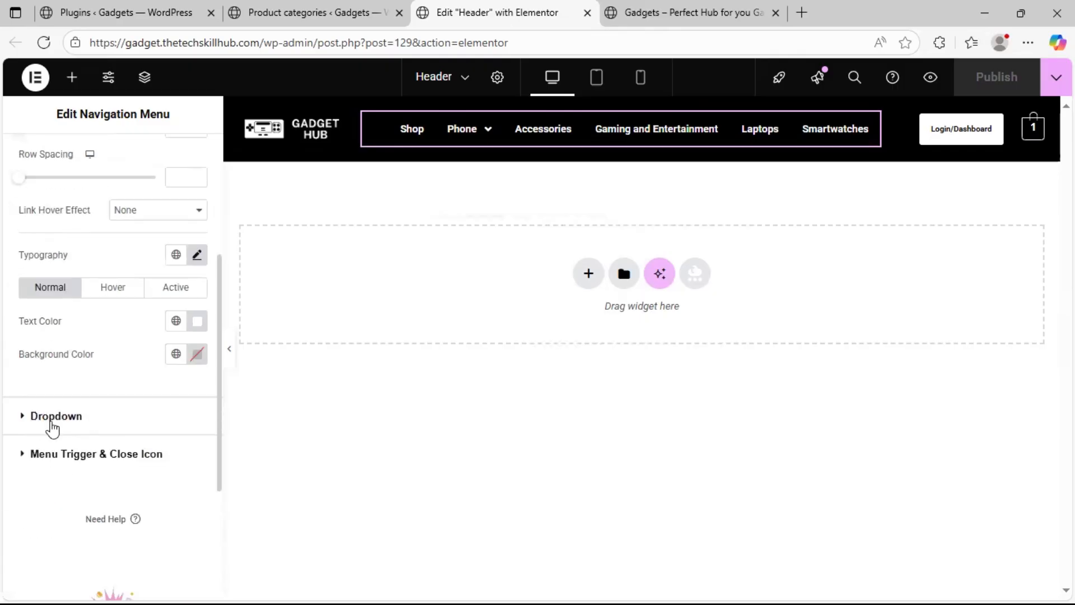
{"action": "left_click", "coordinate": [52, 417]}
{"action": "scroll", "coordinate": [117, 336], "scroll_direction": "down", "scroll_amount": 2}
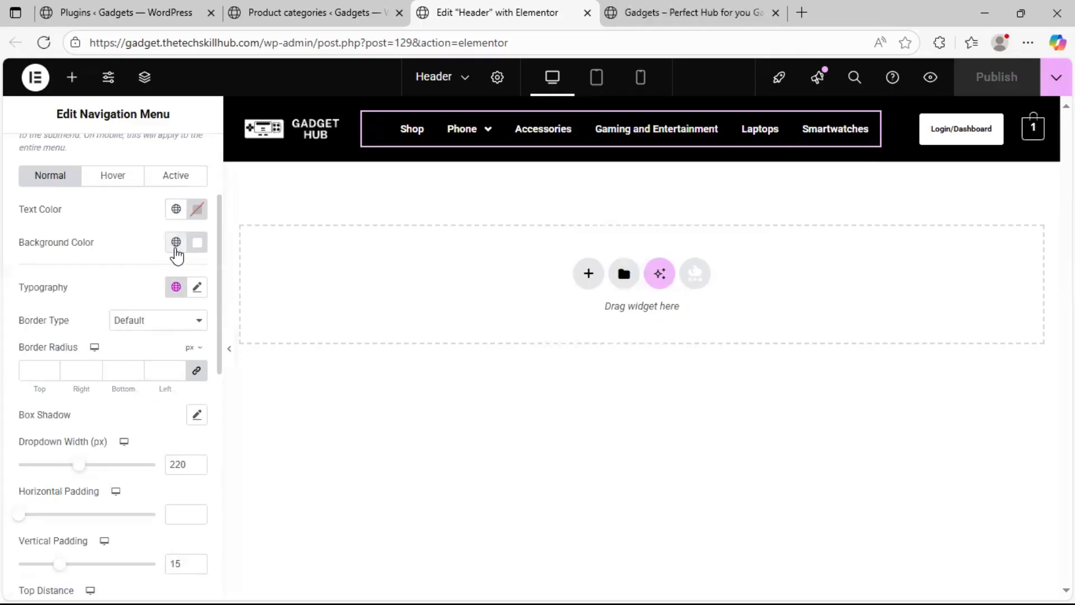
Set the dropdown's normal background color to black and its text color to white (#FFFFFF)
{"action": "left_click", "coordinate": [177, 251]}
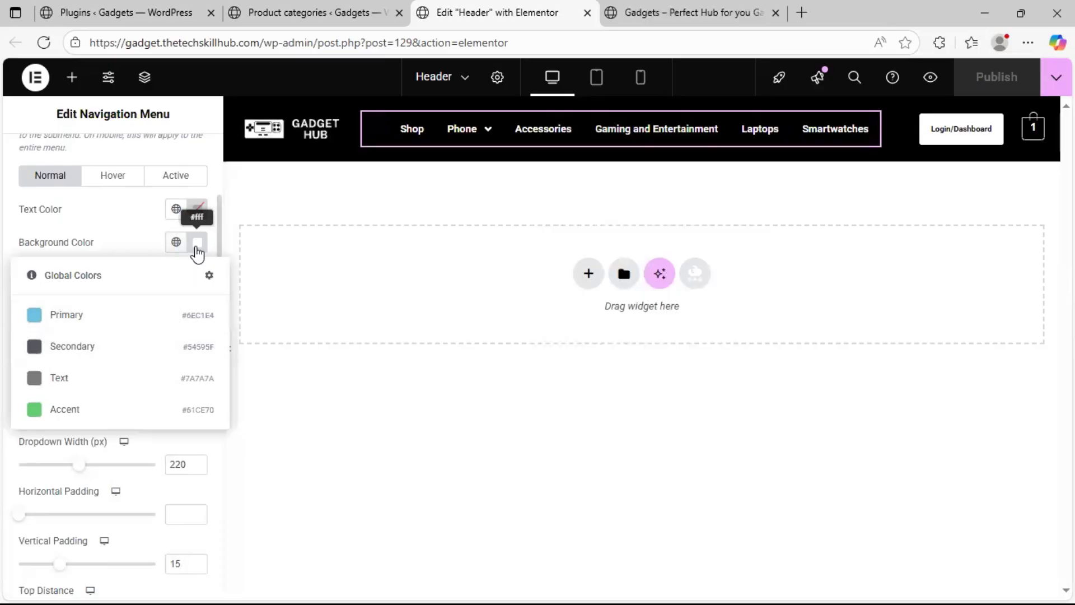
{"action": "left_click", "coordinate": [198, 246]}
{"action": "left_click_drag", "start_coordinate": [124, 384], "coordinate": [102, 422]}
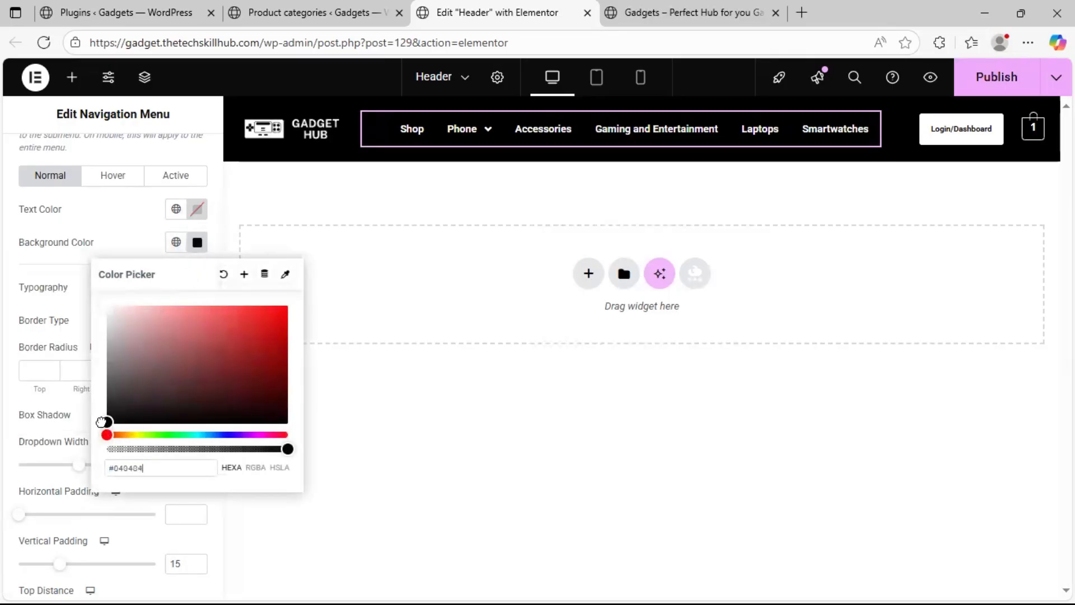
{"action": "left_click", "coordinate": [7, 331]}
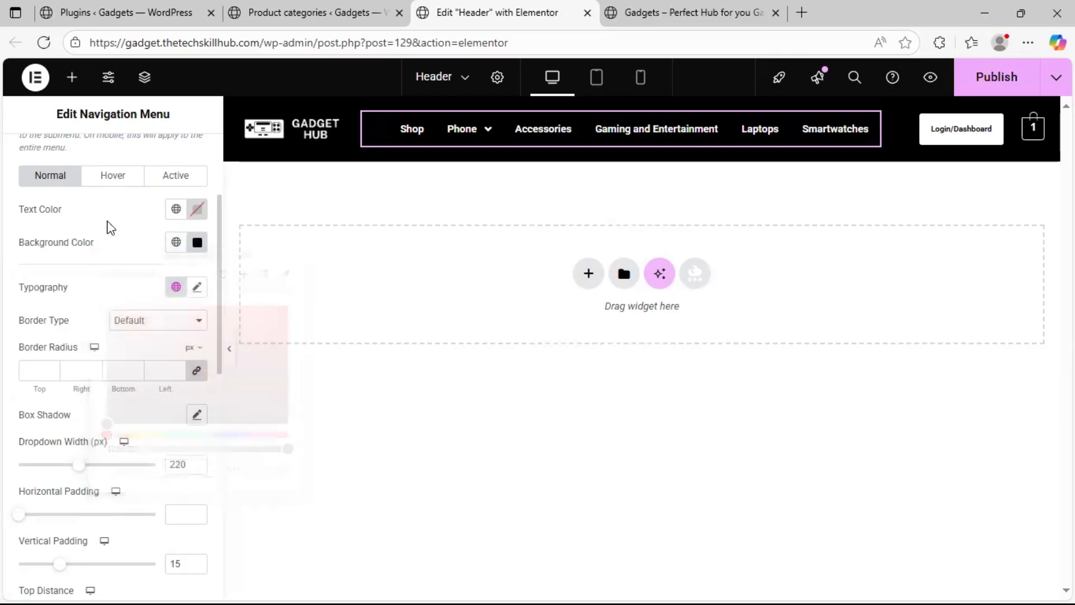
{"action": "left_click", "coordinate": [194, 215]}
{"action": "left_click_drag", "start_coordinate": [163, 276], "coordinate": [84, 263]}
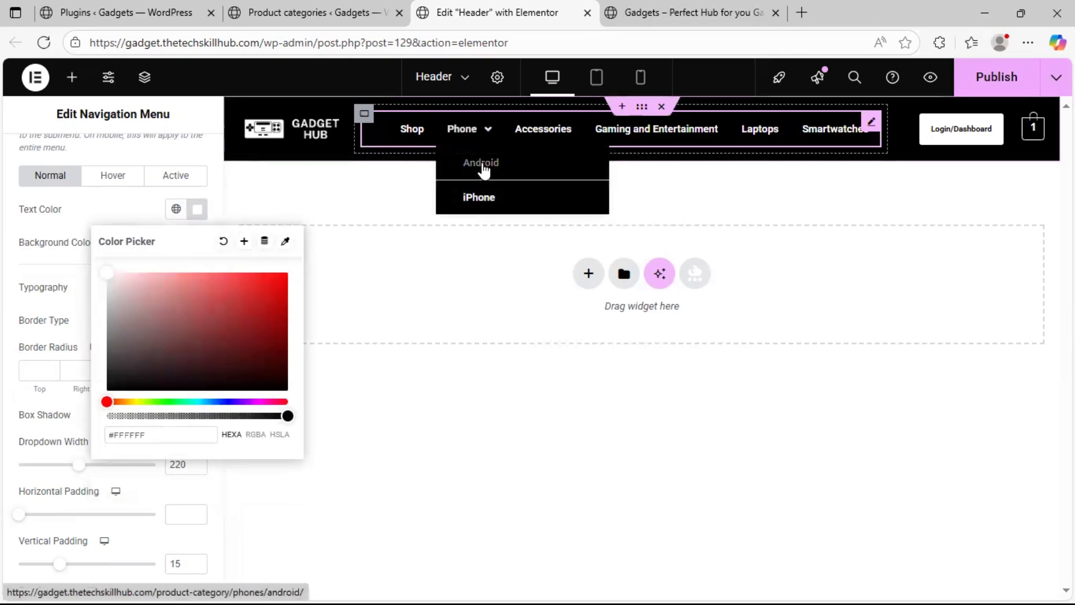
Publish the header and check the restyled Phone submenu on the reloaded live homepage
{"action": "left_click", "coordinate": [983, 91]}
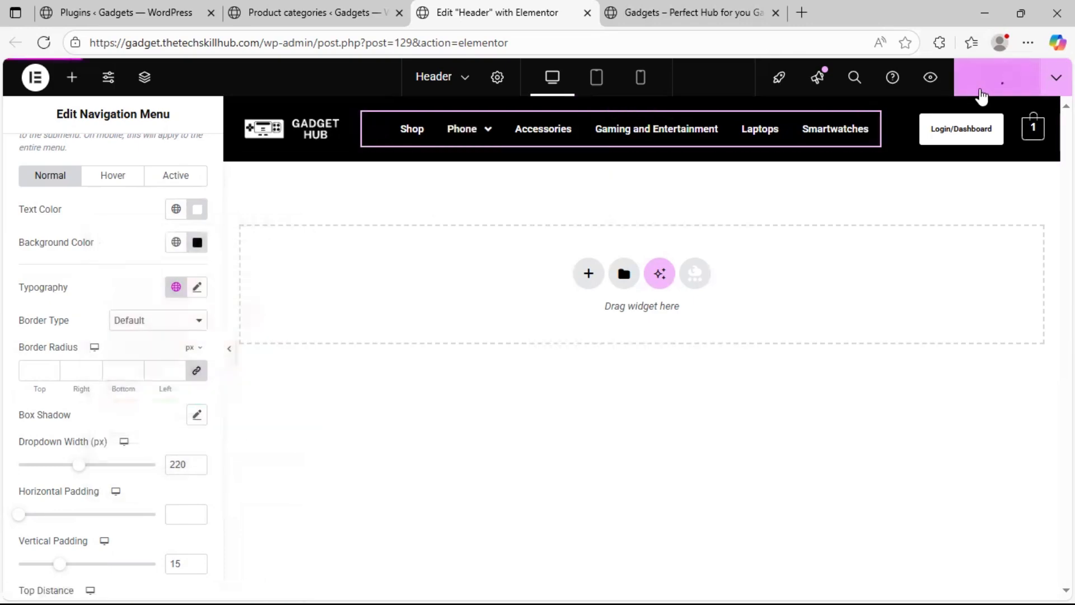
{"action": "left_click", "coordinate": [730, 14]}
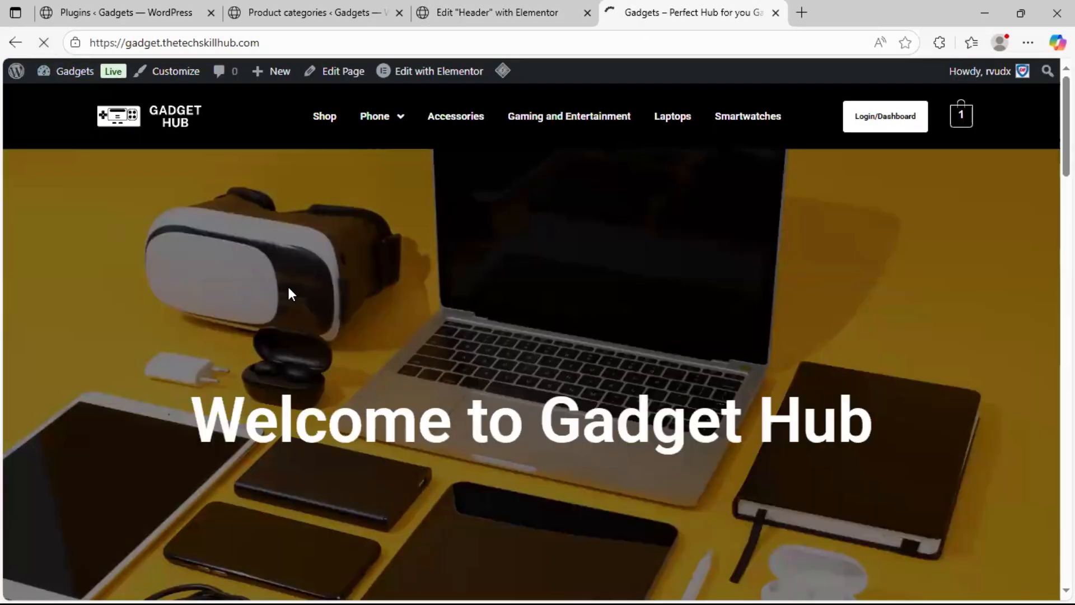
{"action": "mouse_move", "coordinate": [389, 119]}
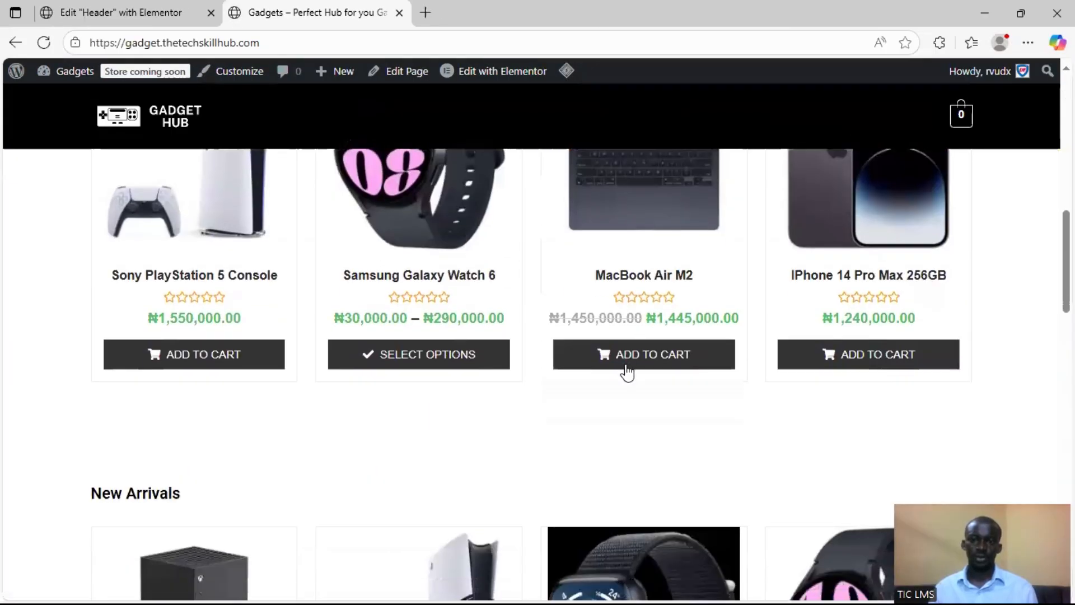
Add the MacBook Air M2 and the iPhone 14 Pro Max 256GB to the cart from the homepage product list
{"action": "left_click", "coordinate": [623, 362]}
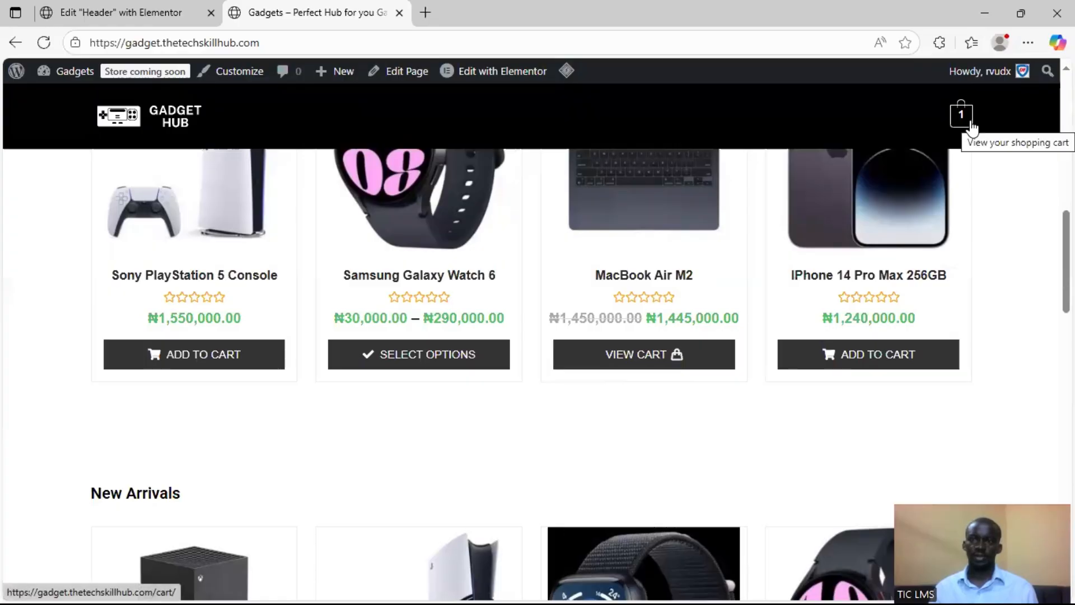
{"action": "left_click", "coordinate": [872, 362]}
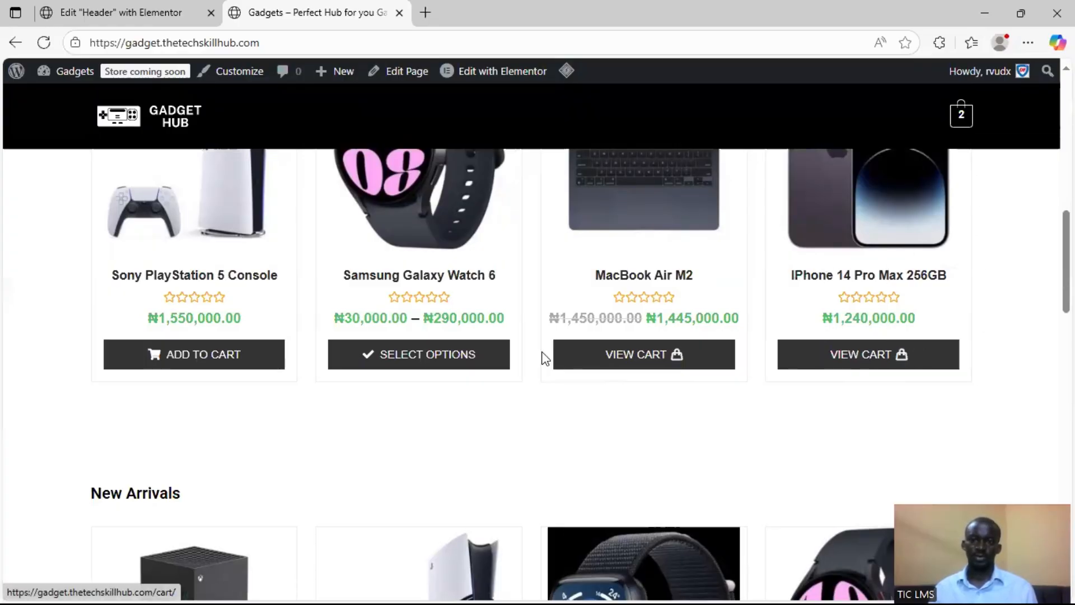
{"action": "scroll", "coordinate": [605, 351], "scroll_direction": "up", "scroll_amount": 3}
{"action": "scroll", "coordinate": [458, 417], "scroll_direction": "down", "scroll_amount": 2}
{"action": "scroll", "coordinate": [458, 417], "scroll_direction": "down", "scroll_amount": 1}
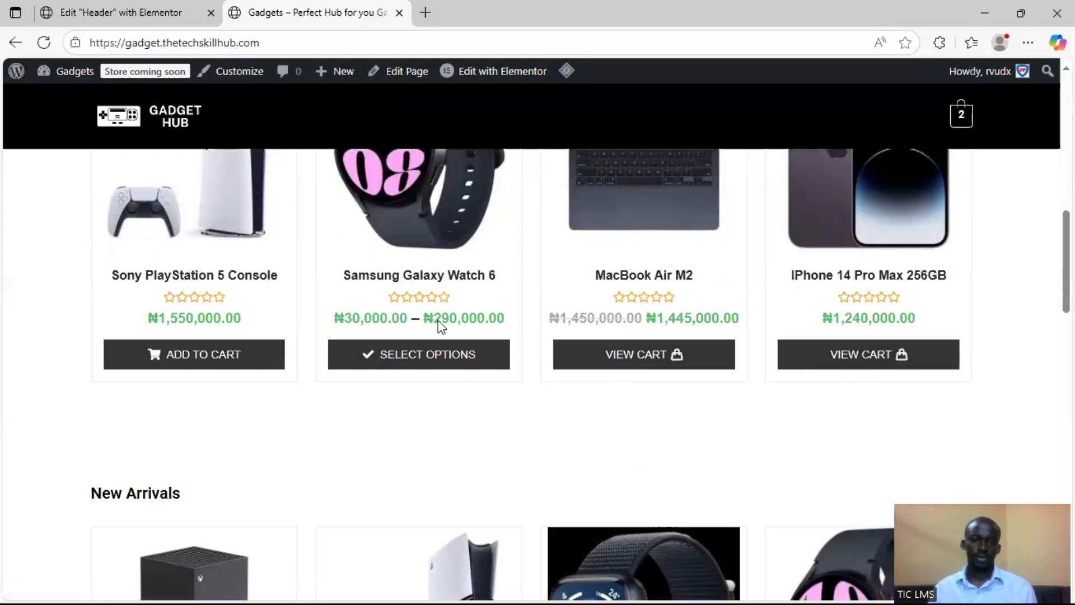
Open the Samsung Galaxy Watch 6 options, choose size 40 mm and color Graphite, and add the watch to the cart
{"action": "left_click", "coordinate": [424, 366]}
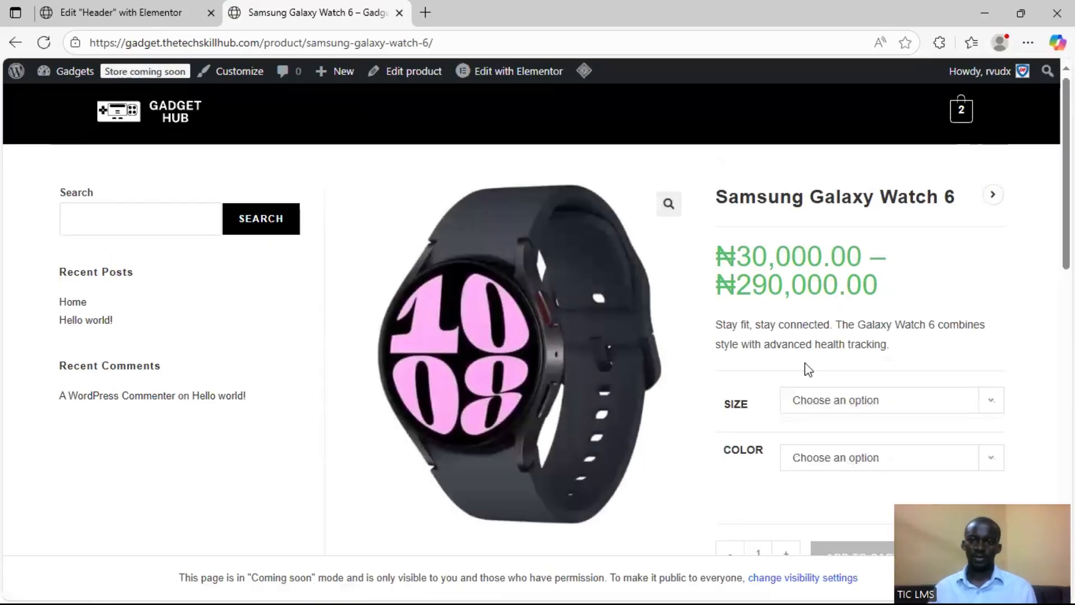
{"action": "scroll", "coordinate": [840, 344], "scroll_direction": "down", "scroll_amount": 5}
{"action": "scroll", "coordinate": [896, 328], "scroll_direction": "up", "scroll_amount": 3}
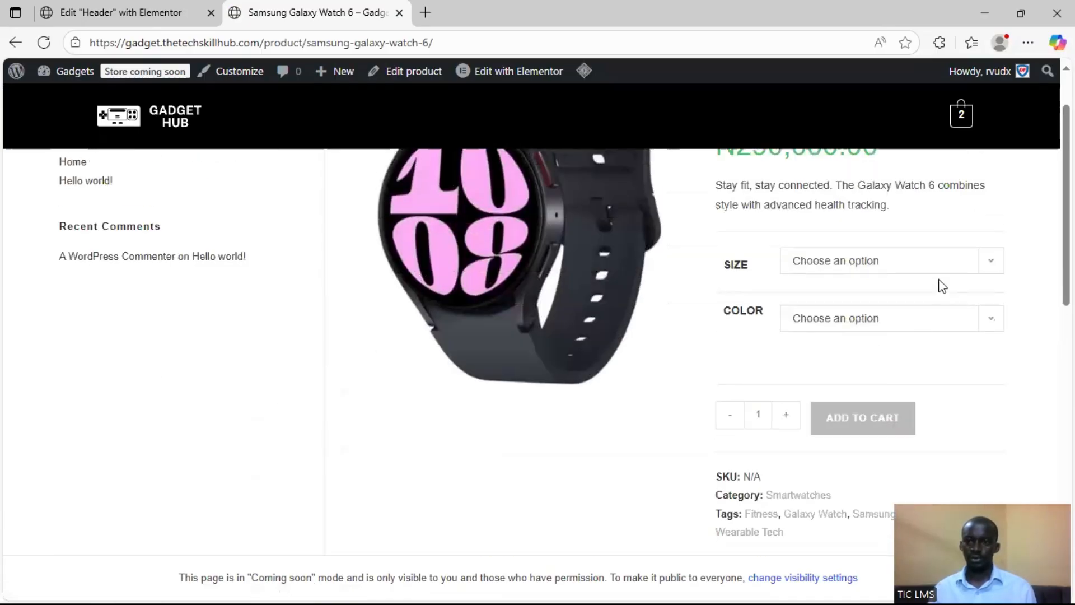
{"action": "scroll", "coordinate": [939, 279], "scroll_direction": "up", "scroll_amount": 3}
{"action": "left_click", "coordinate": [878, 413]}
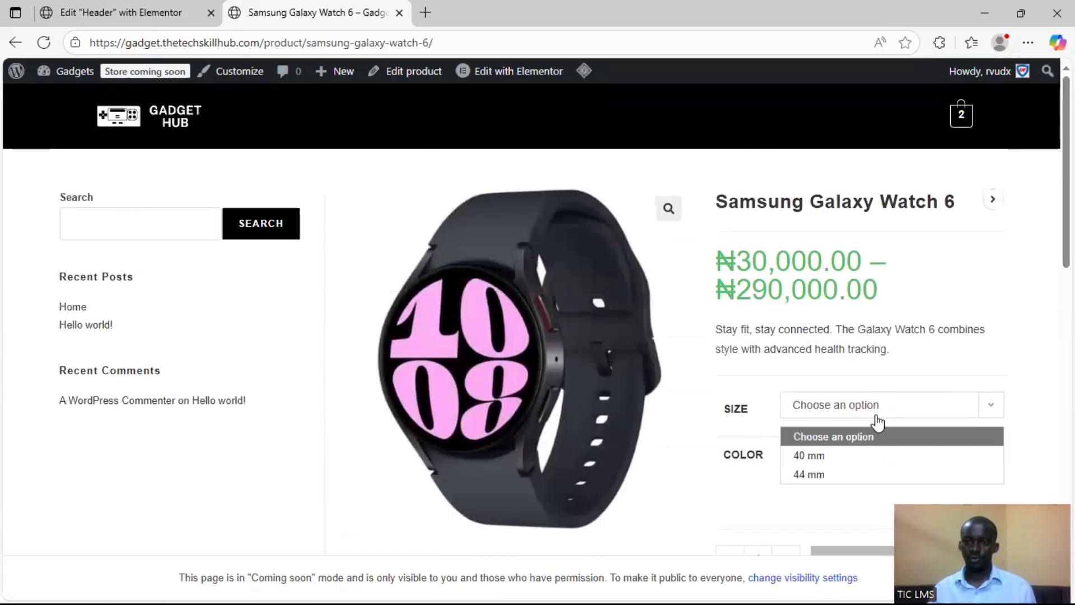
{"action": "left_click", "coordinate": [862, 453]}
{"action": "scroll", "coordinate": [868, 281], "scroll_direction": "down", "scroll_amount": 4}
{"action": "left_click", "coordinate": [874, 246]}
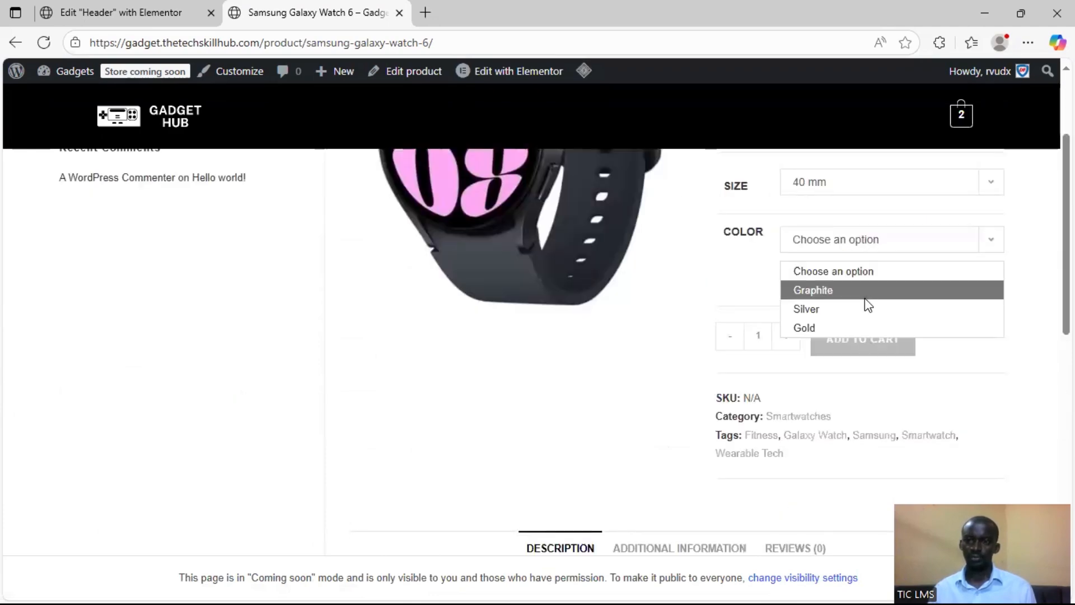
{"action": "left_click", "coordinate": [865, 297]}
{"action": "left_click", "coordinate": [851, 370]}
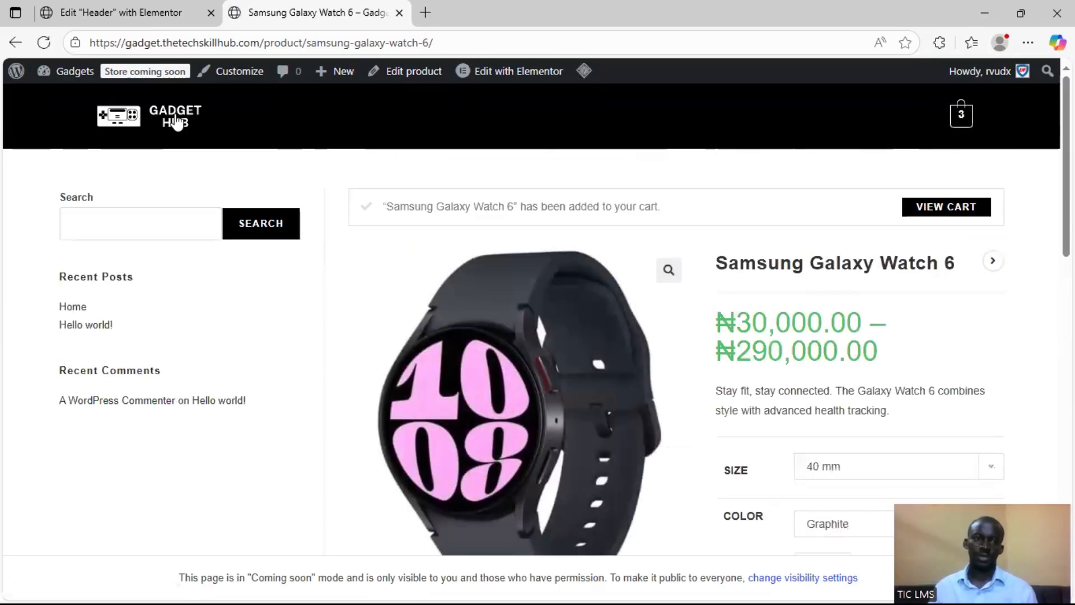
Look at the header editor's cart, return to the product page, and open the site's WordPress dashboard in a new browser tab
{"action": "left_click", "coordinate": [98, 10]}
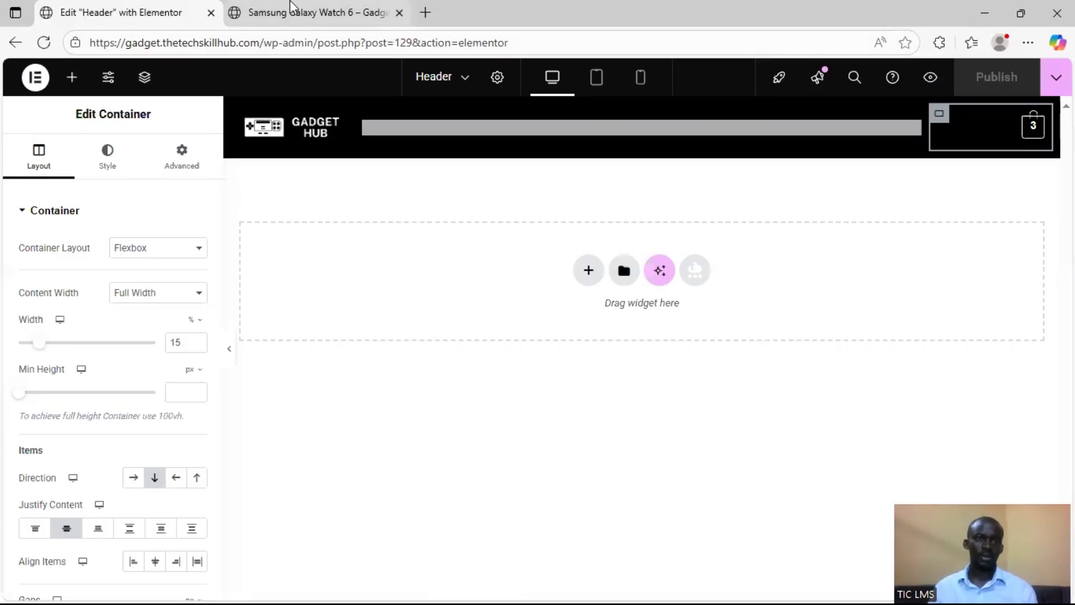
{"action": "left_click", "coordinate": [268, 12]}
{"action": "mouse_move", "coordinate": [66, 74]}
{"action": "right_click", "coordinate": [67, 108]}
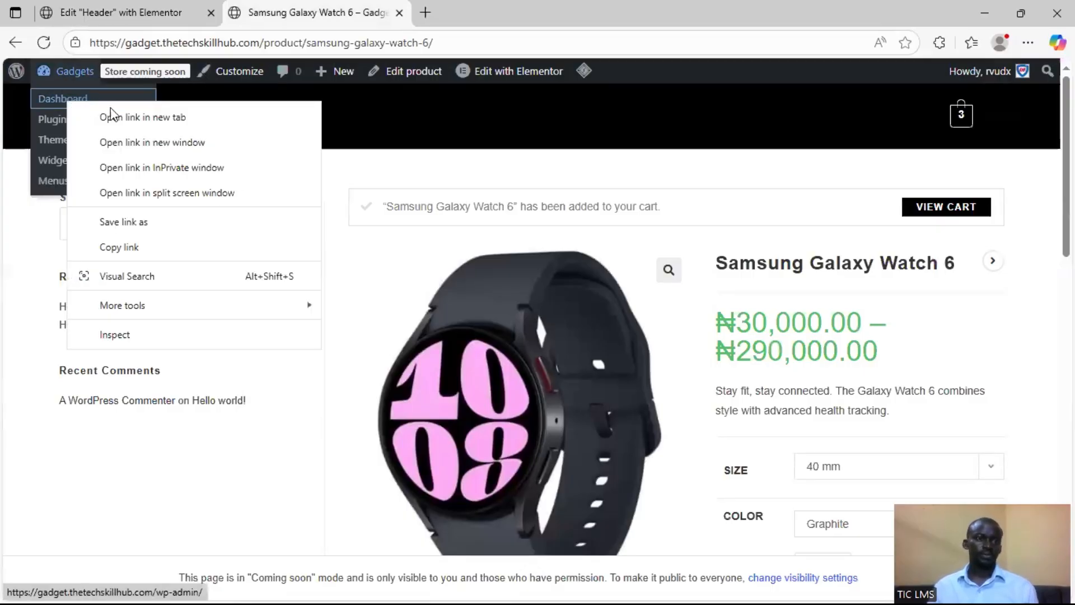
{"action": "left_click", "coordinate": [110, 115]}
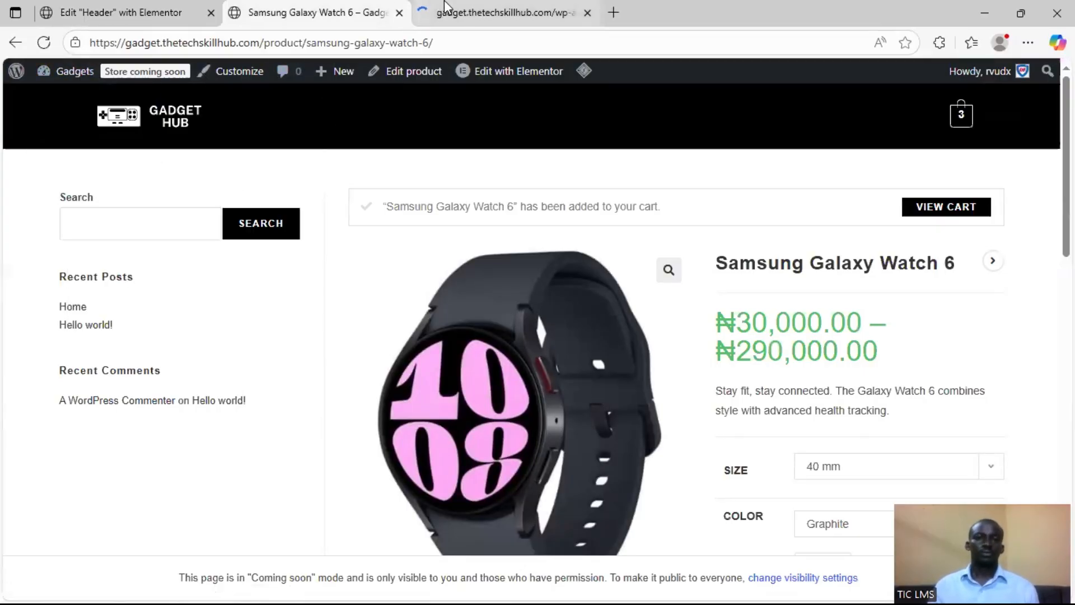
{"action": "left_click", "coordinate": [446, 8]}
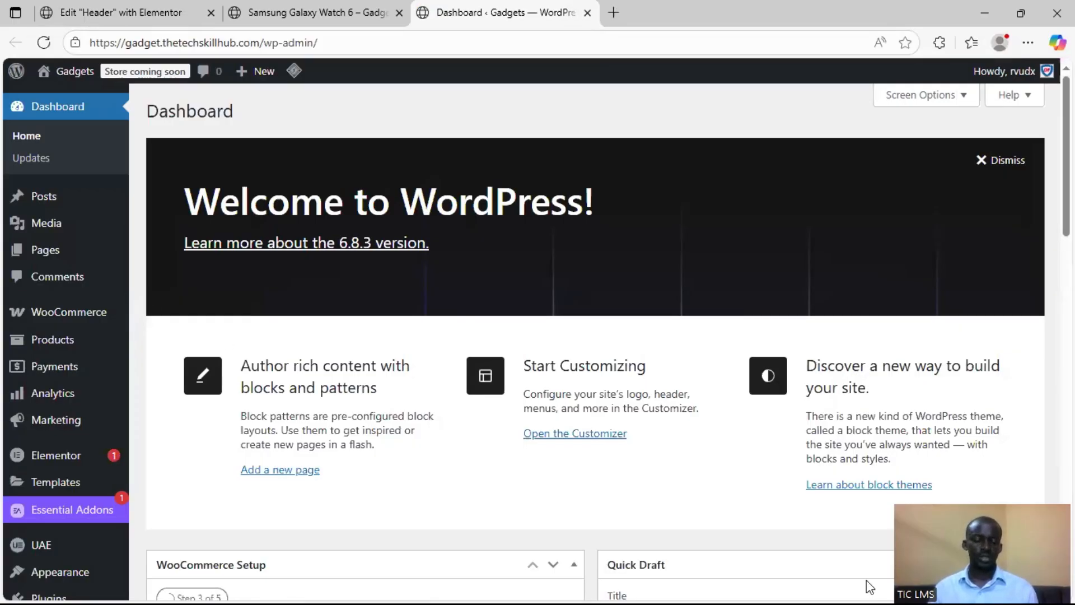
Switch to the running PowerPoint slide show and advance from Setting Up Products to the Checkout Setup slide
{"action": "key", "text": "super"}
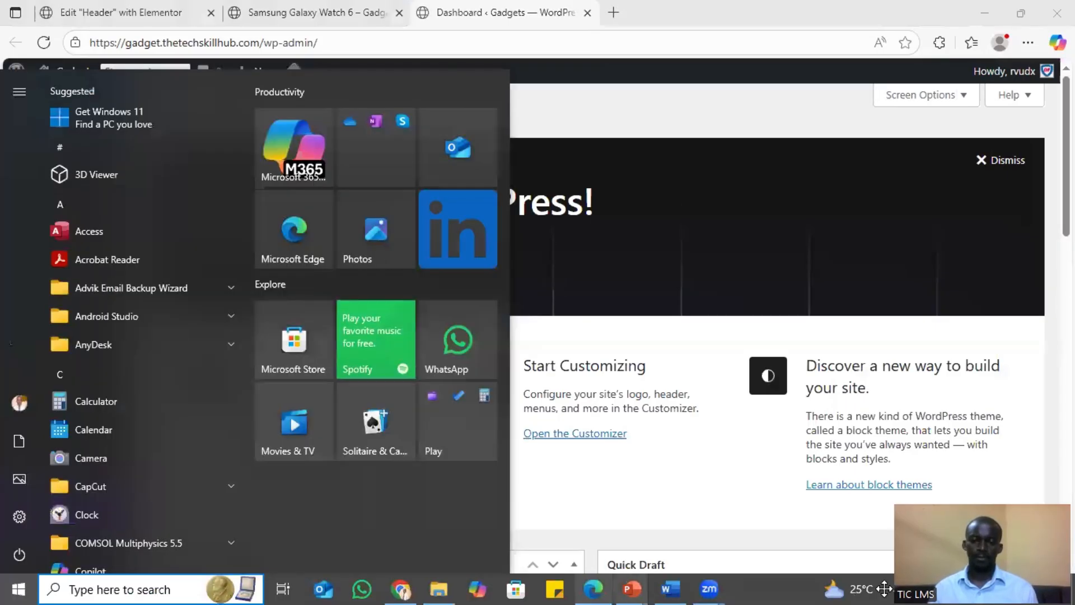
{"action": "mouse_move", "coordinate": [631, 589]}
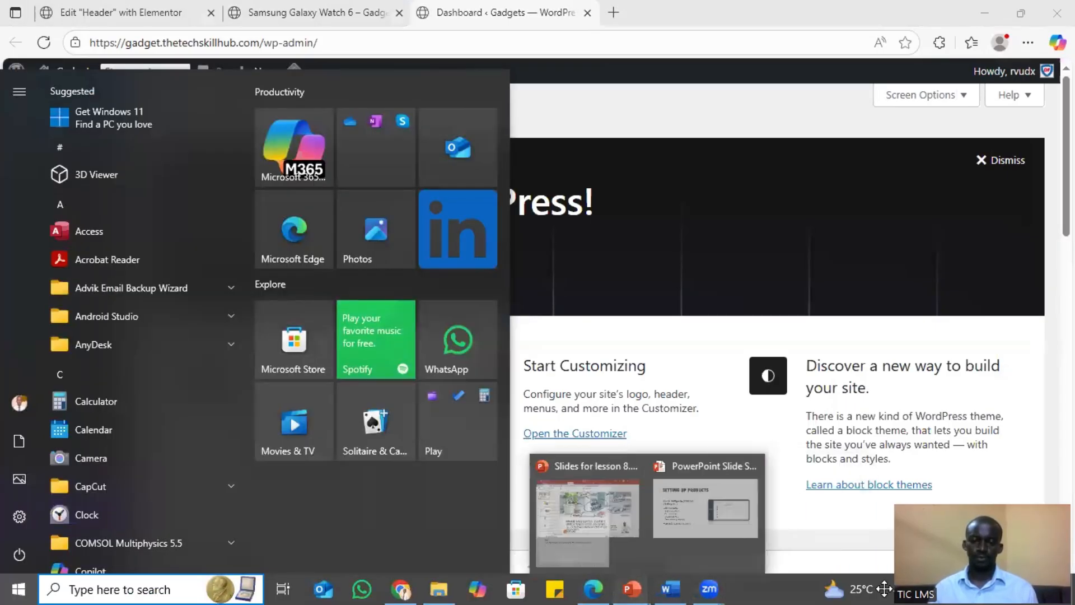
{"action": "left_click", "coordinate": [715, 521]}
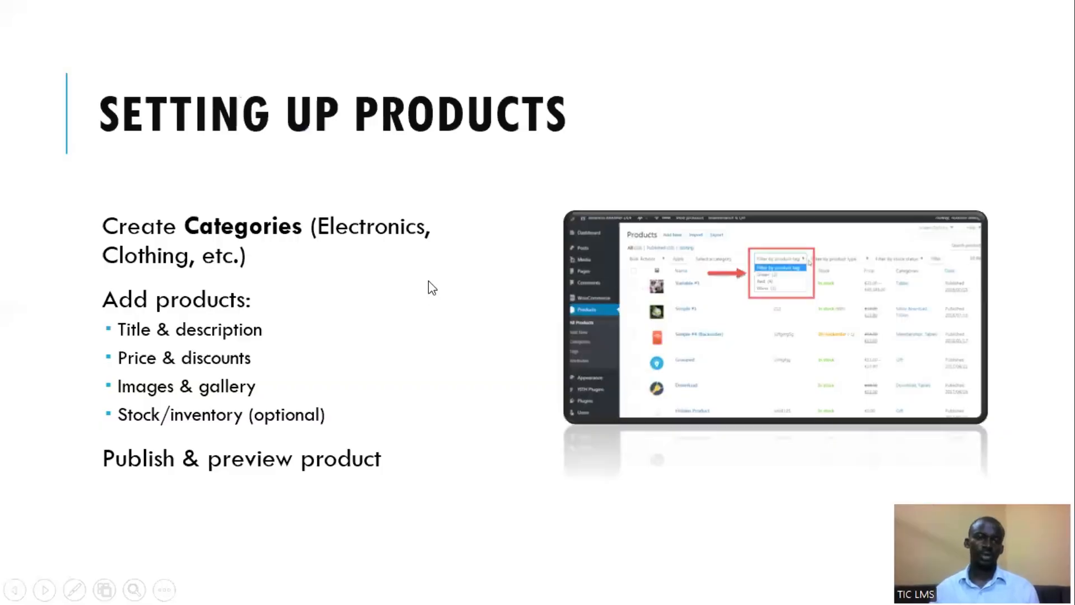
{"action": "key", "text": "Right"}
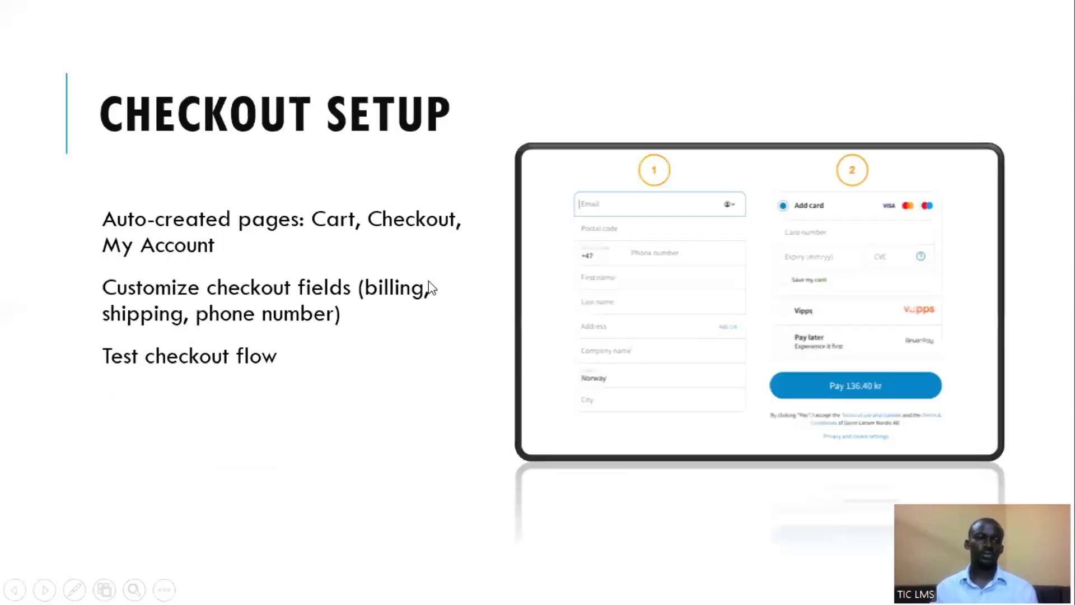
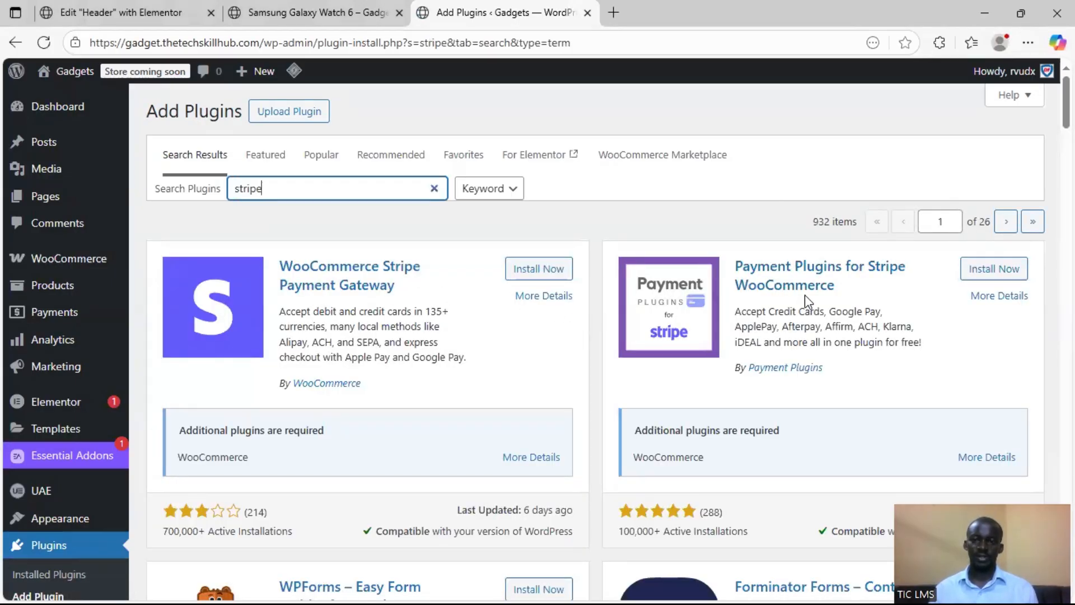
Install and activate the WooCommerce Stripe Payment Gateway plugin from the stripe search results
{"action": "scroll", "coordinate": [737, 327], "scroll_direction": "down", "scroll_amount": 3}
{"action": "scroll", "coordinate": [554, 313], "scroll_direction": "up", "scroll_amount": 2}
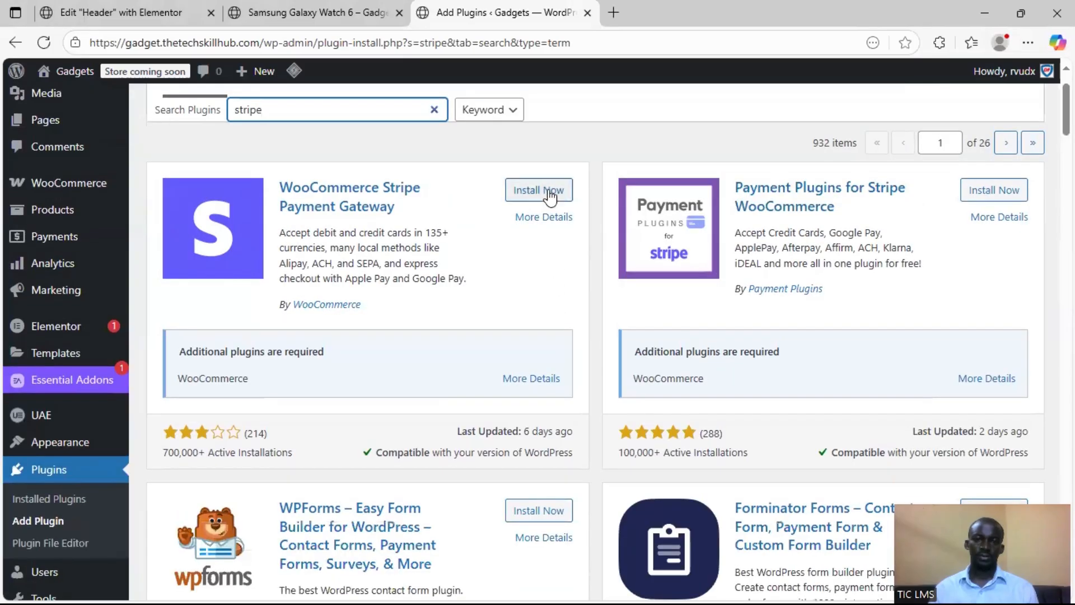
{"action": "left_click", "coordinate": [538, 190]}
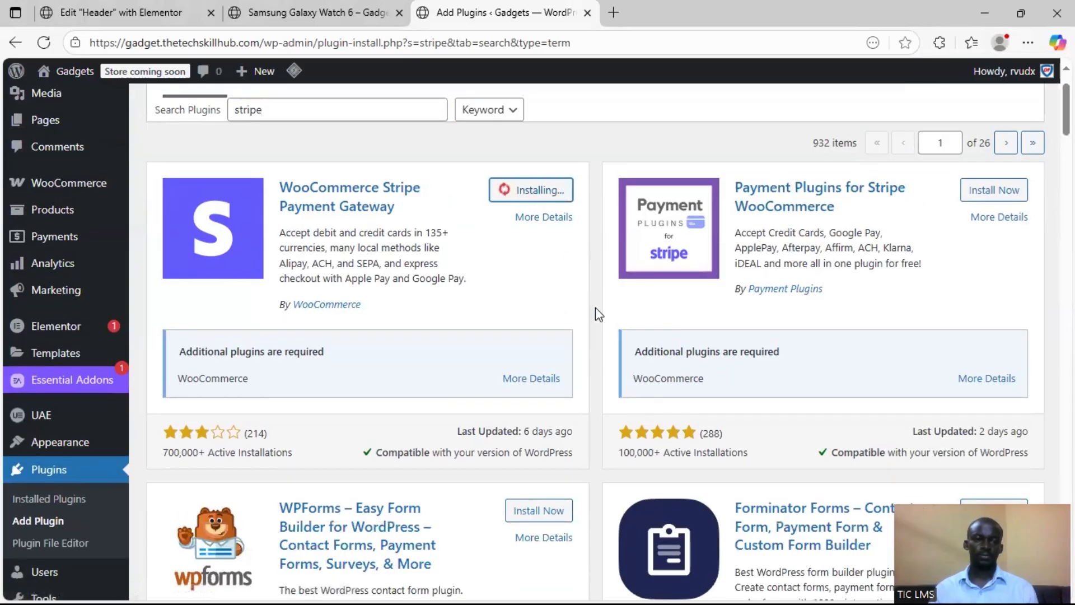
{"action": "scroll", "coordinate": [597, 311], "scroll_direction": "up", "scroll_amount": 1}
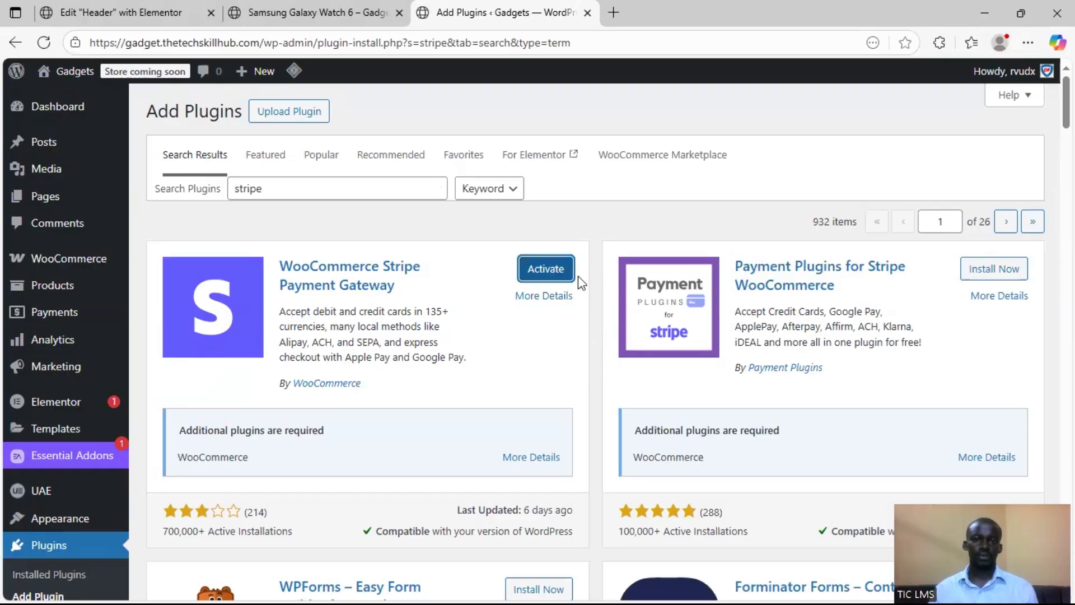
{"action": "left_click", "coordinate": [564, 273]}
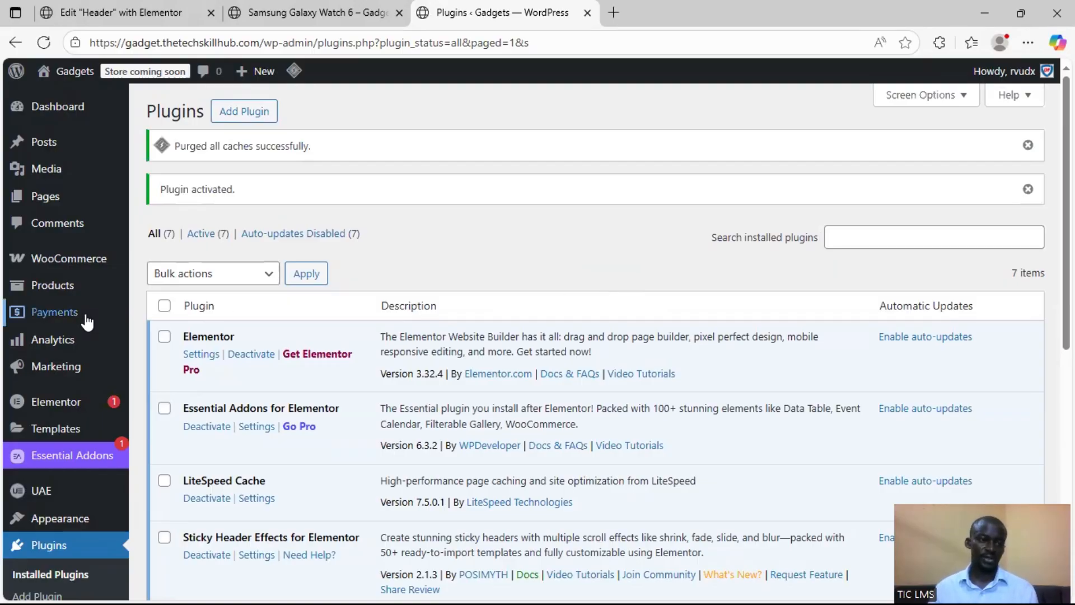
Open the Payments section of the WooCommerce settings and look over the listed payment providers
{"action": "mouse_move", "coordinate": [84, 274]}
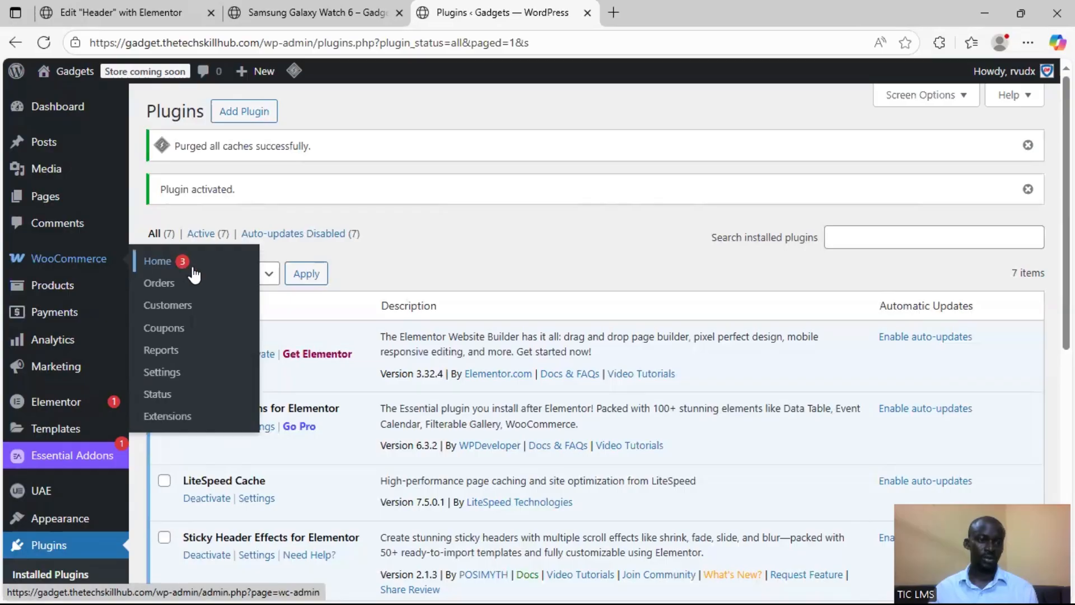
{"action": "left_click", "coordinate": [179, 377]}
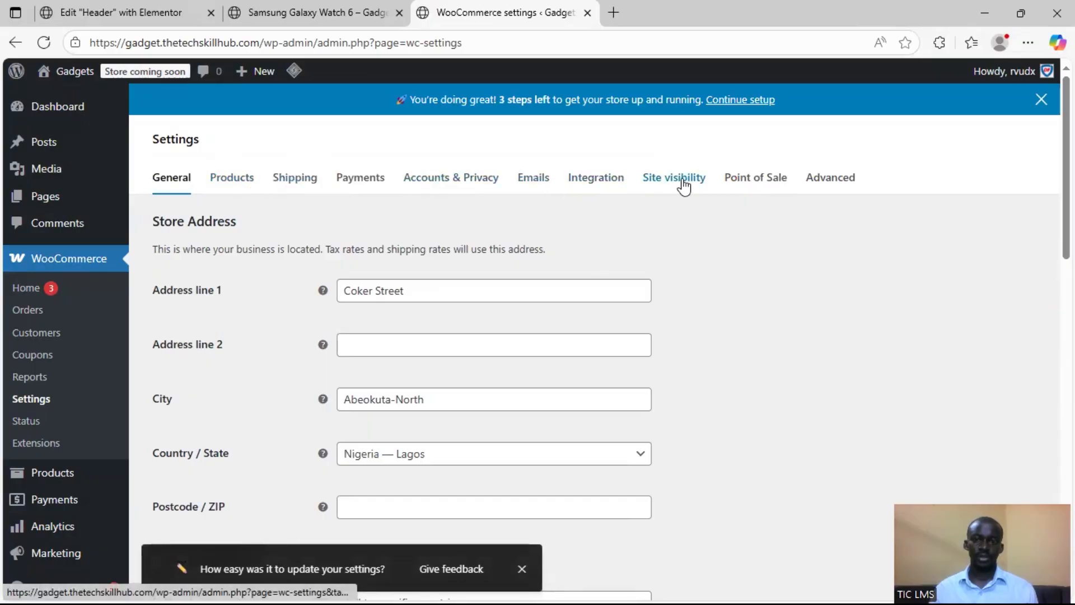
{"action": "left_click", "coordinate": [361, 178]}
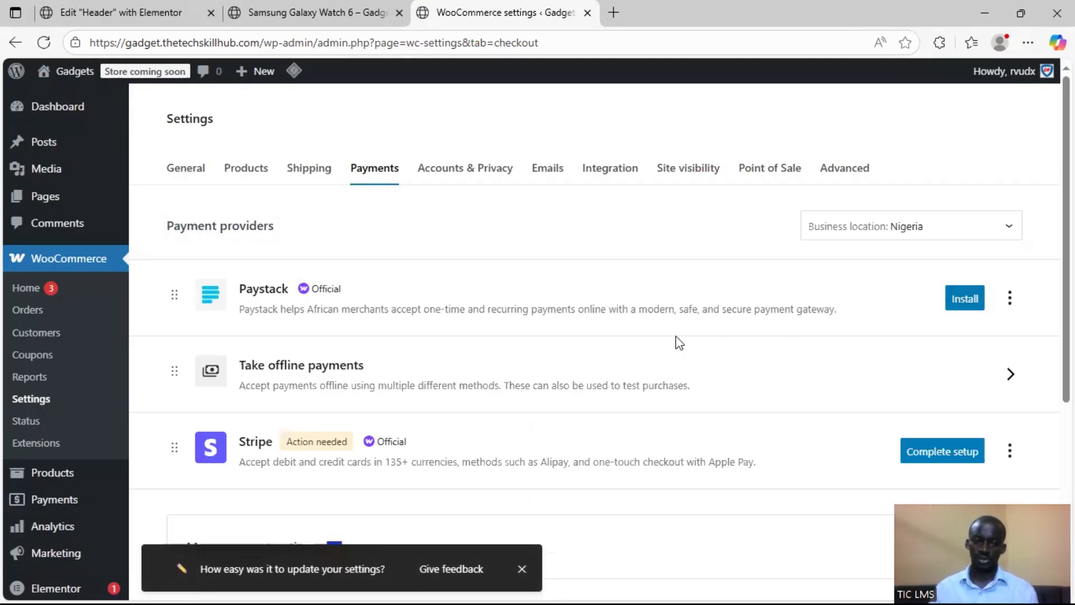
{"action": "scroll", "coordinate": [679, 343], "scroll_direction": "down", "scroll_amount": 2}
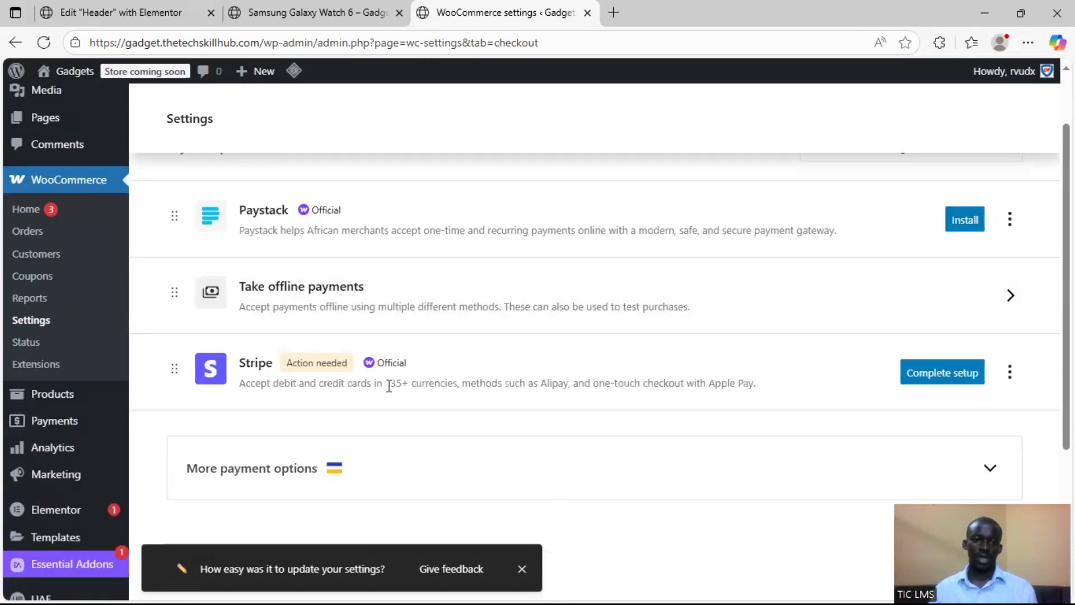
{"action": "scroll", "coordinate": [392, 392], "scroll_direction": "up", "scroll_amount": 2}
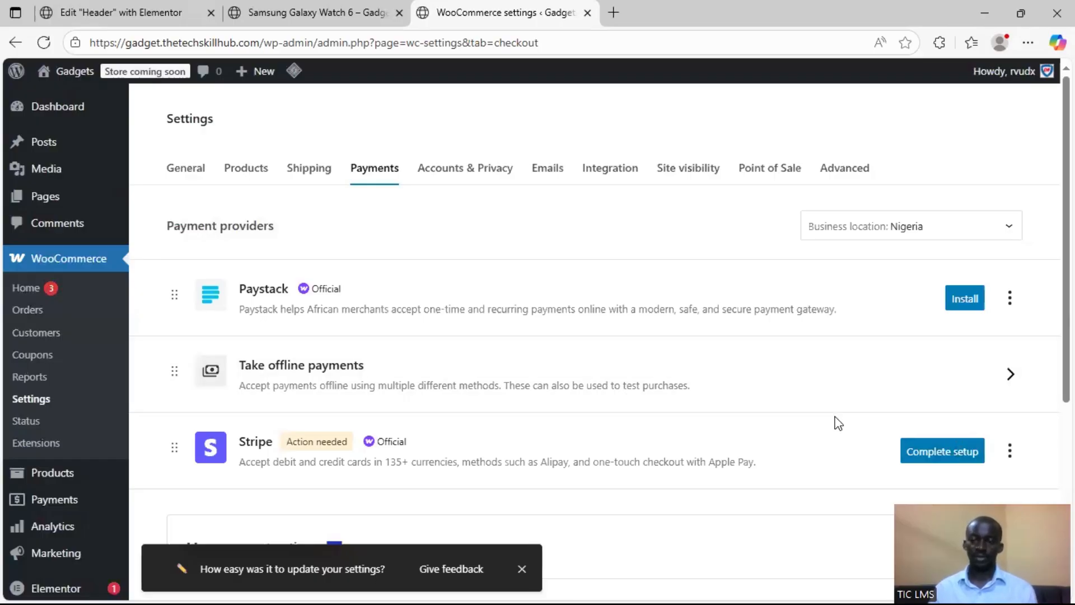
Open the setup for the Stripe payment provider and choose to create or connect a live Stripe account
{"action": "scroll", "coordinate": [807, 448], "scroll_direction": "down", "scroll_amount": 3}
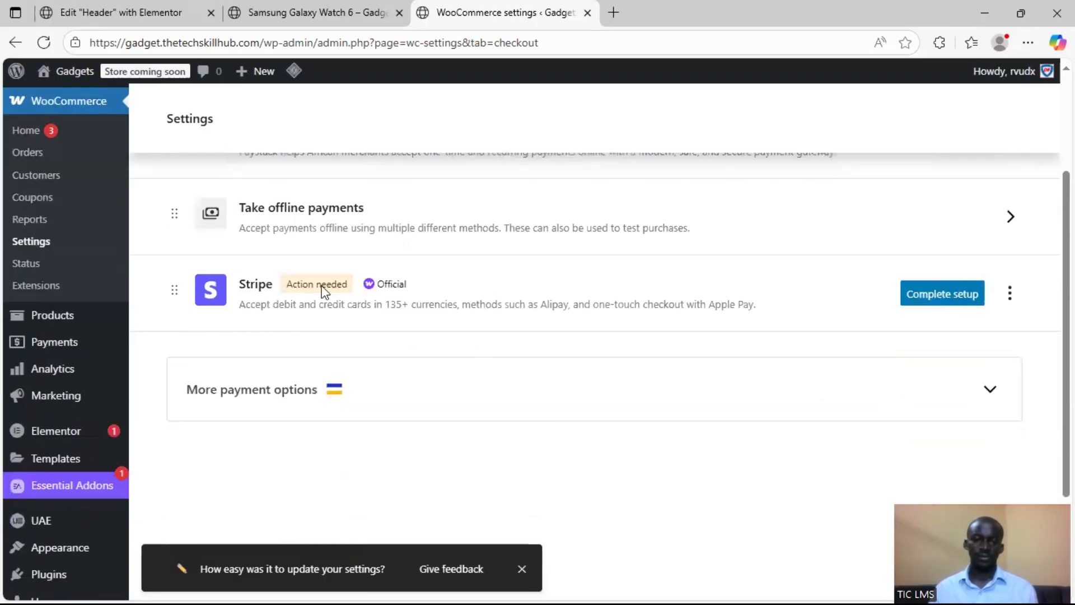
{"action": "left_click", "coordinate": [924, 296]}
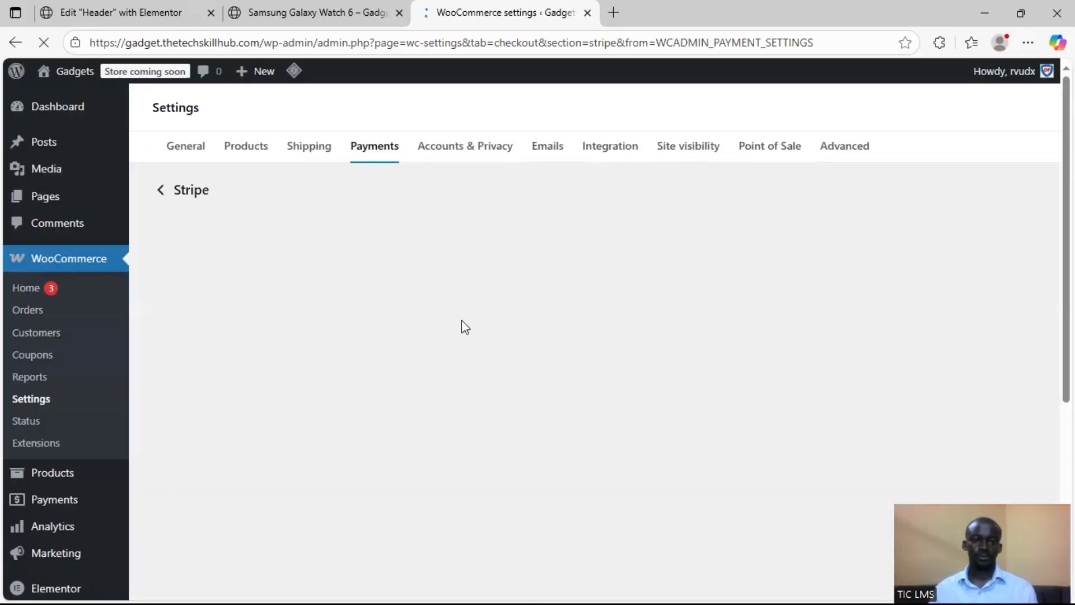
{"action": "scroll", "coordinate": [598, 269], "scroll_direction": "down", "scroll_amount": 3}
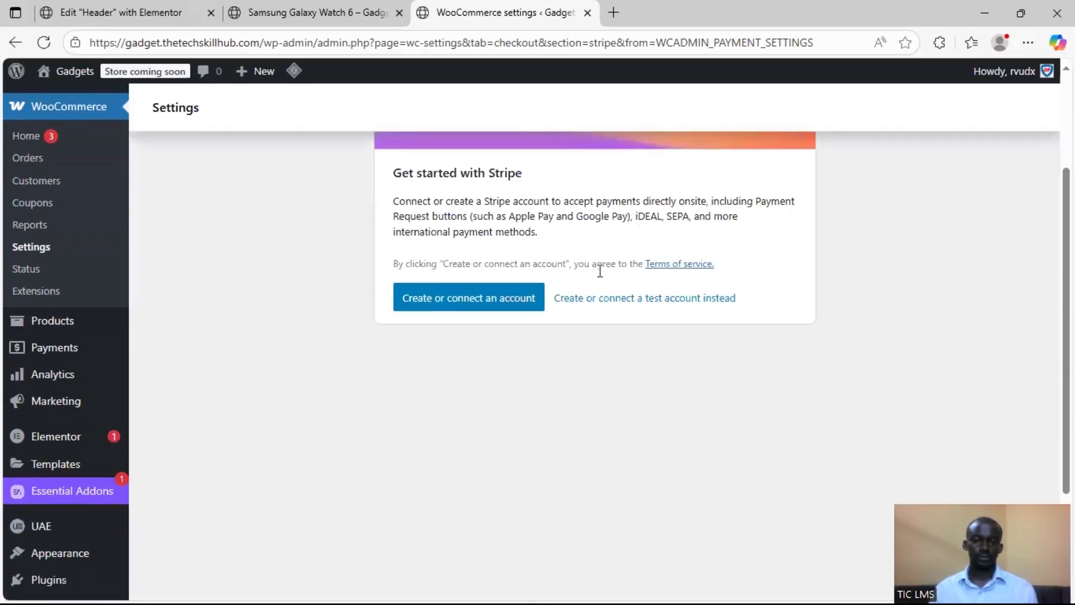
{"action": "scroll", "coordinate": [435, 303], "scroll_direction": "up", "scroll_amount": 3}
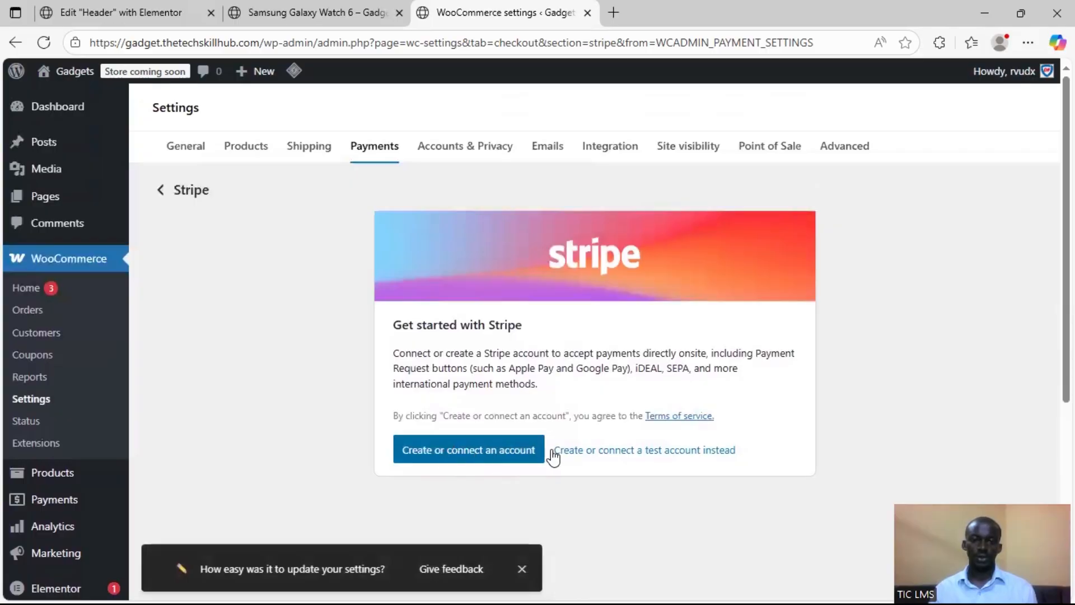
{"action": "left_click", "coordinate": [506, 464]}
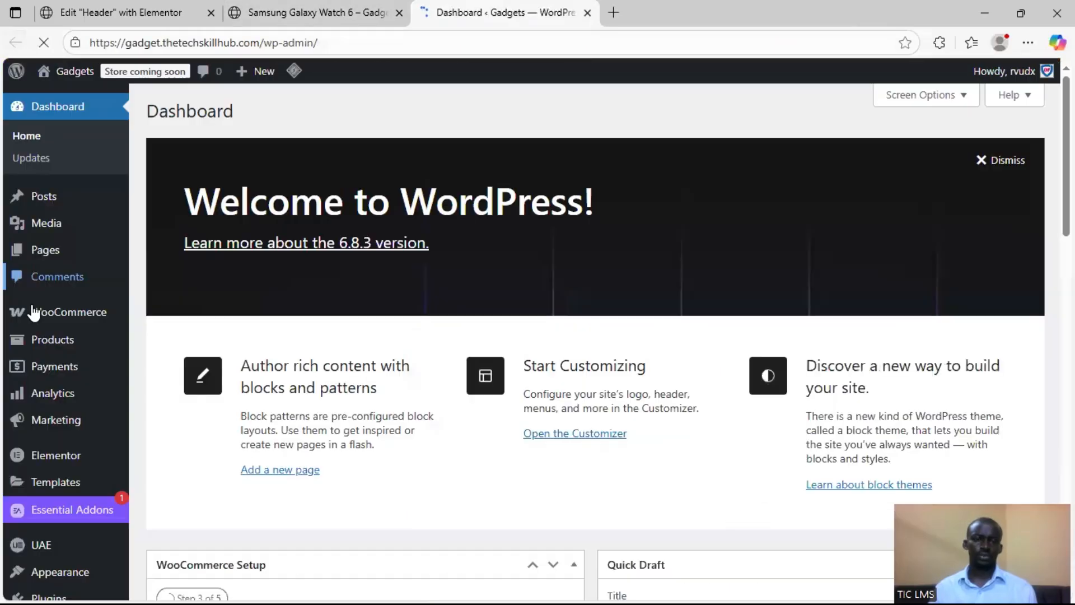
Return to the WooCommerce payment settings from the dashboard and examine the Paystack, offline and Stripe payment options
{"action": "mouse_move", "coordinate": [54, 316]}
{"action": "left_click", "coordinate": [185, 426]}
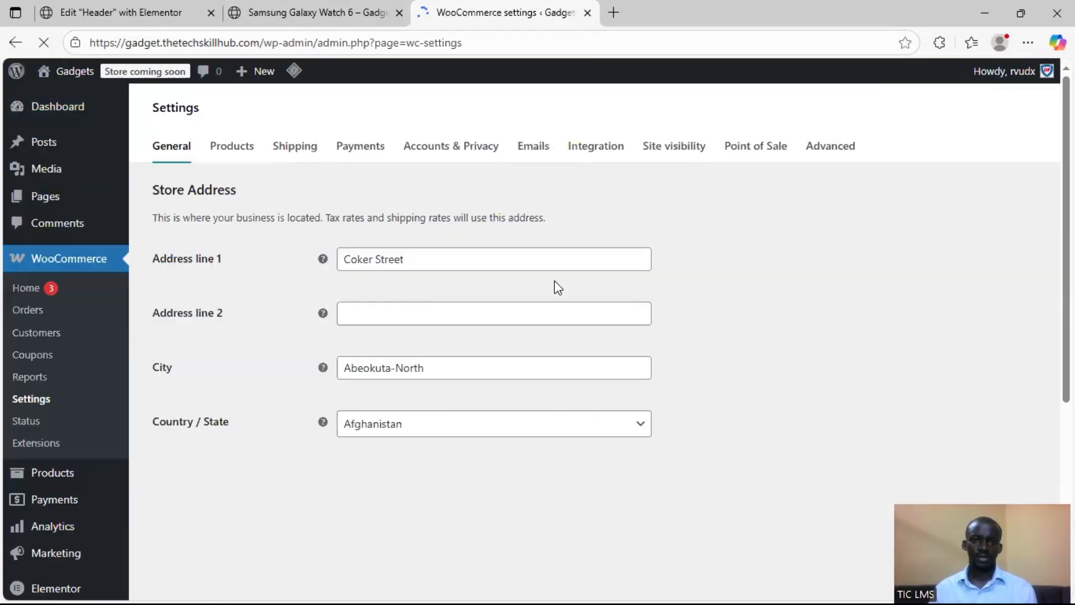
{"action": "left_click", "coordinate": [371, 153]}
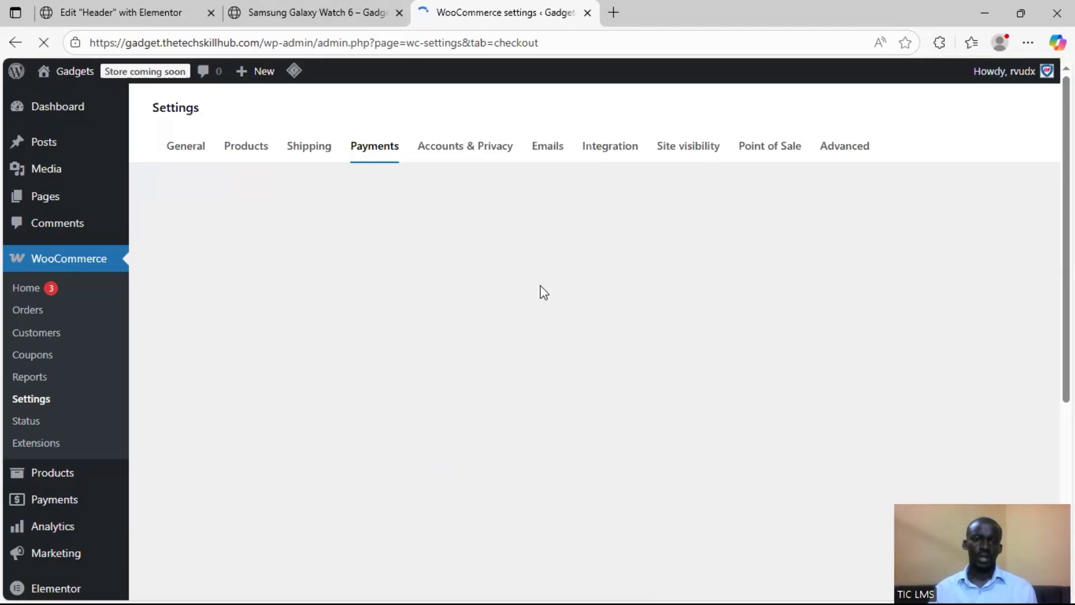
{"action": "scroll", "coordinate": [550, 388], "scroll_direction": "down", "scroll_amount": 2}
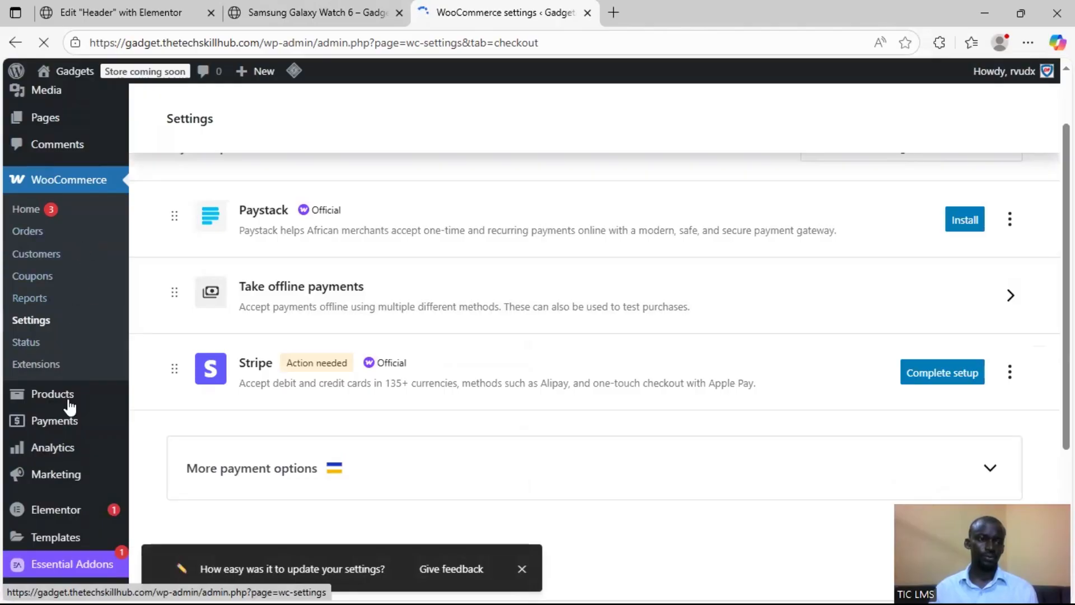
{"action": "scroll", "coordinate": [70, 408], "scroll_direction": "down", "scroll_amount": 3}
{"action": "mouse_move", "coordinate": [78, 418]}
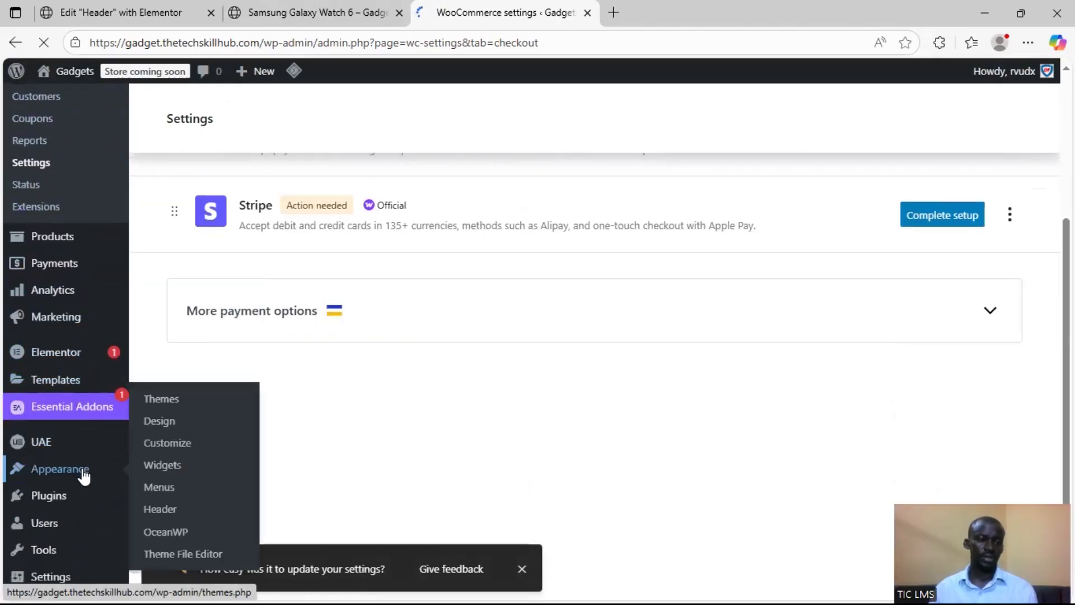
{"action": "mouse_move", "coordinate": [79, 501]}
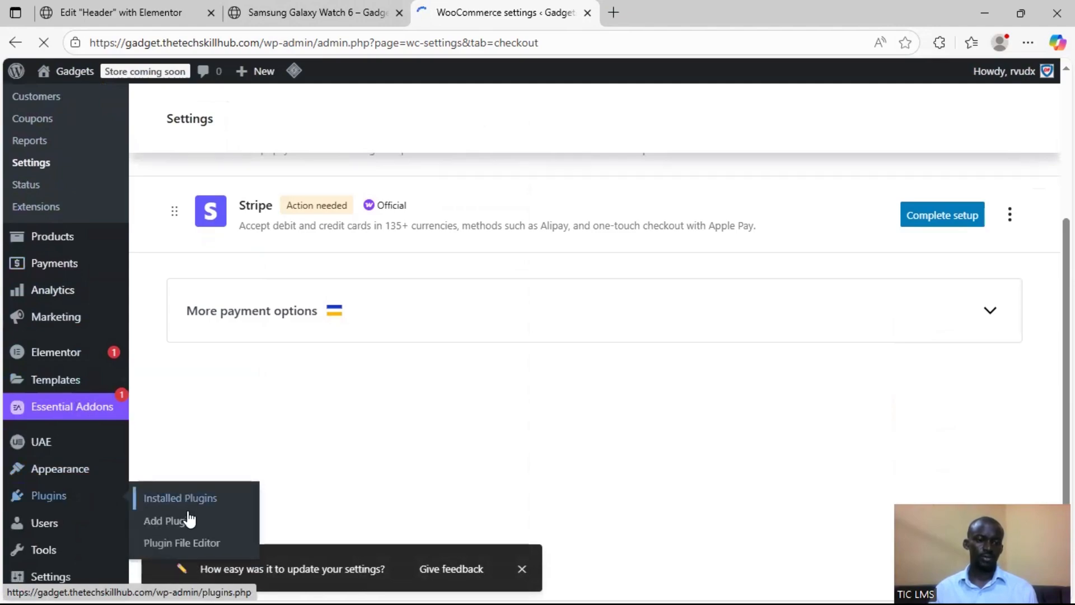
{"action": "scroll", "coordinate": [797, 312], "scroll_direction": "up", "scroll_amount": 4}
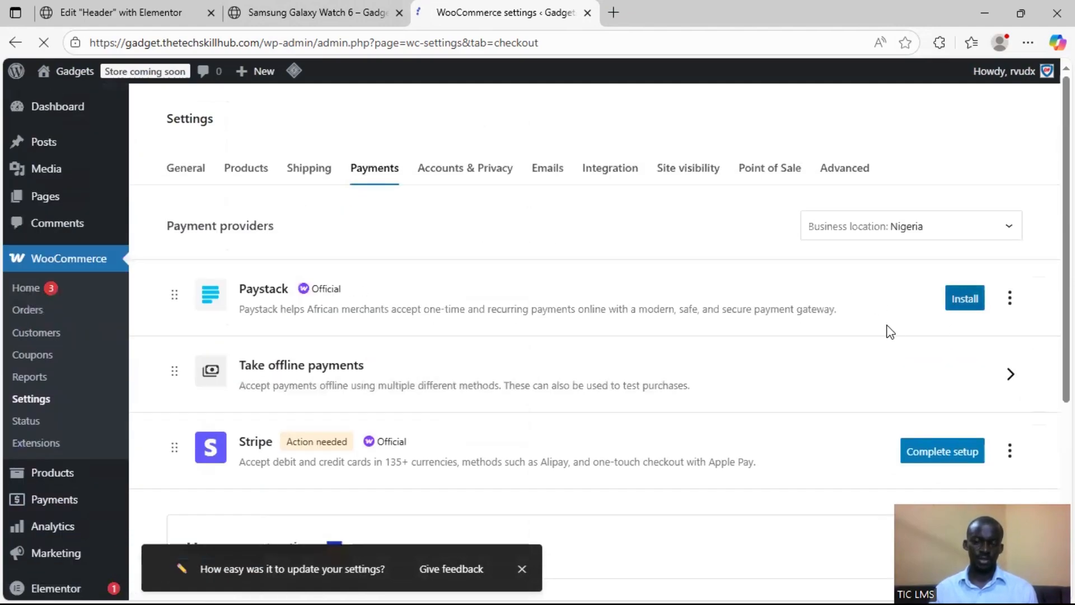
Go to the page for adding plugins and search the plugin directory for "paystack"
{"action": "scroll", "coordinate": [23, 480], "scroll_direction": "down", "scroll_amount": 4}
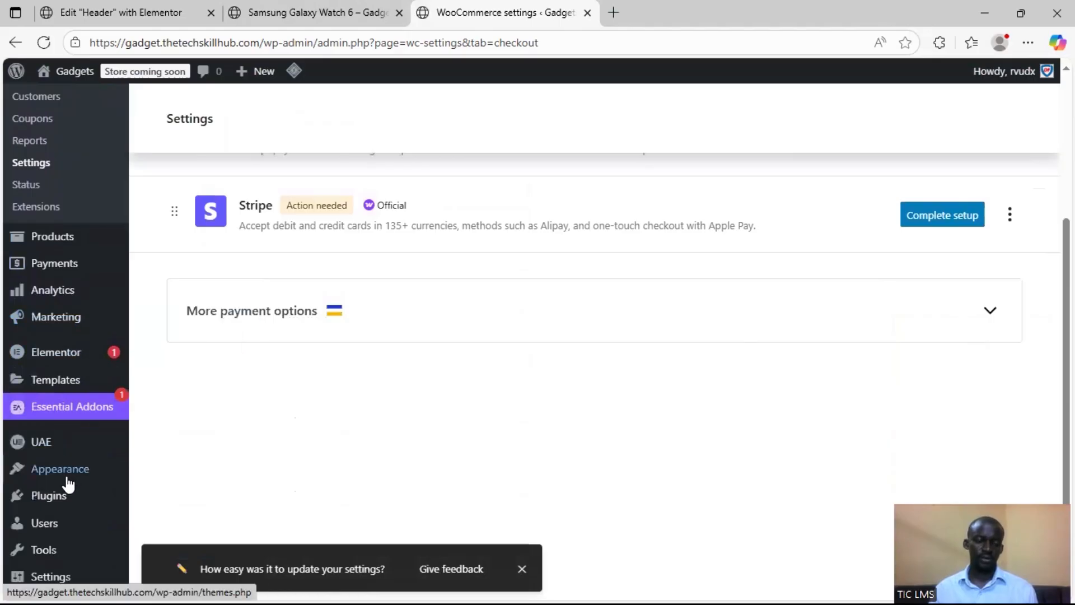
{"action": "mouse_move", "coordinate": [70, 481]}
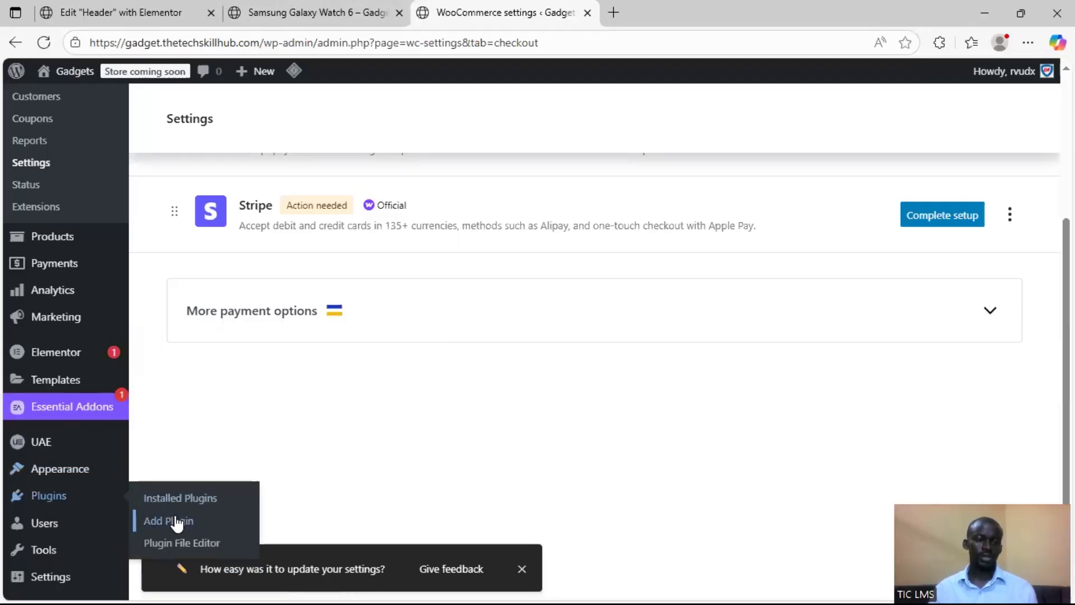
{"action": "left_click", "coordinate": [169, 520]}
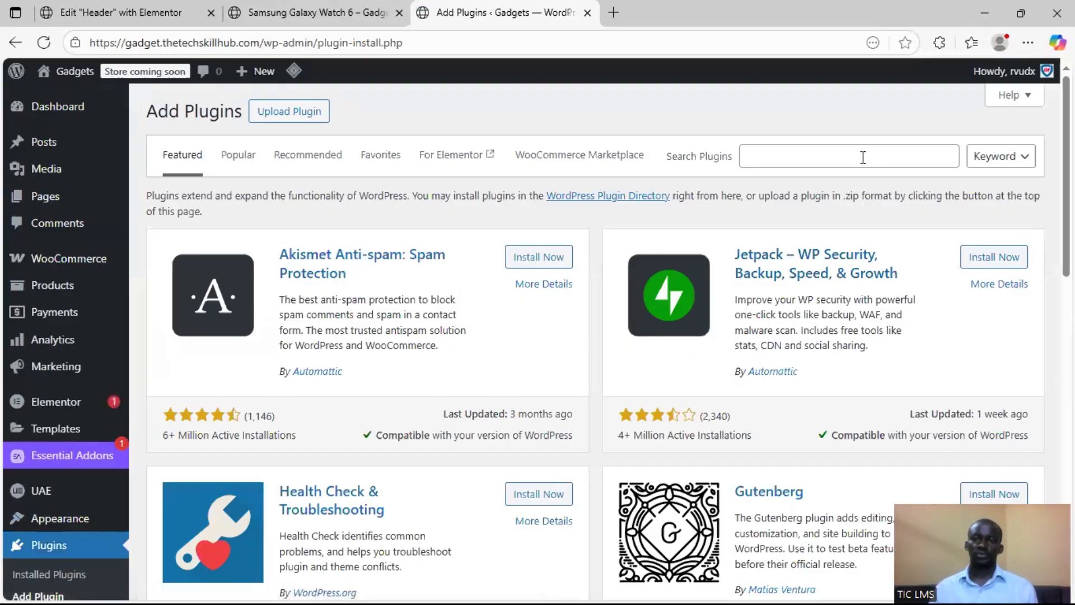
{"action": "left_click", "coordinate": [863, 157]}
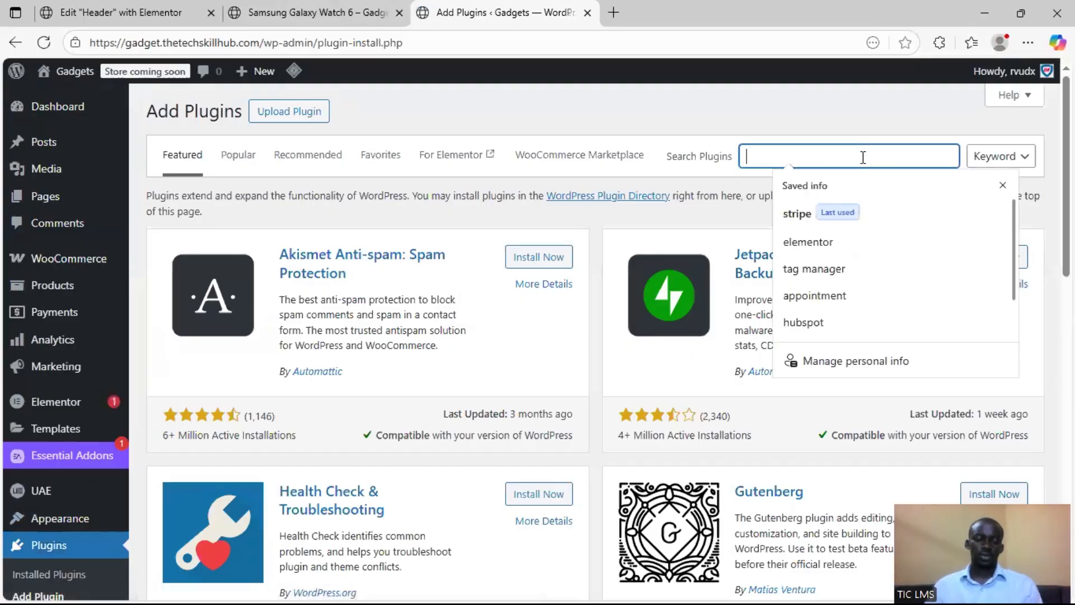
{"action": "type", "text": "pay"}
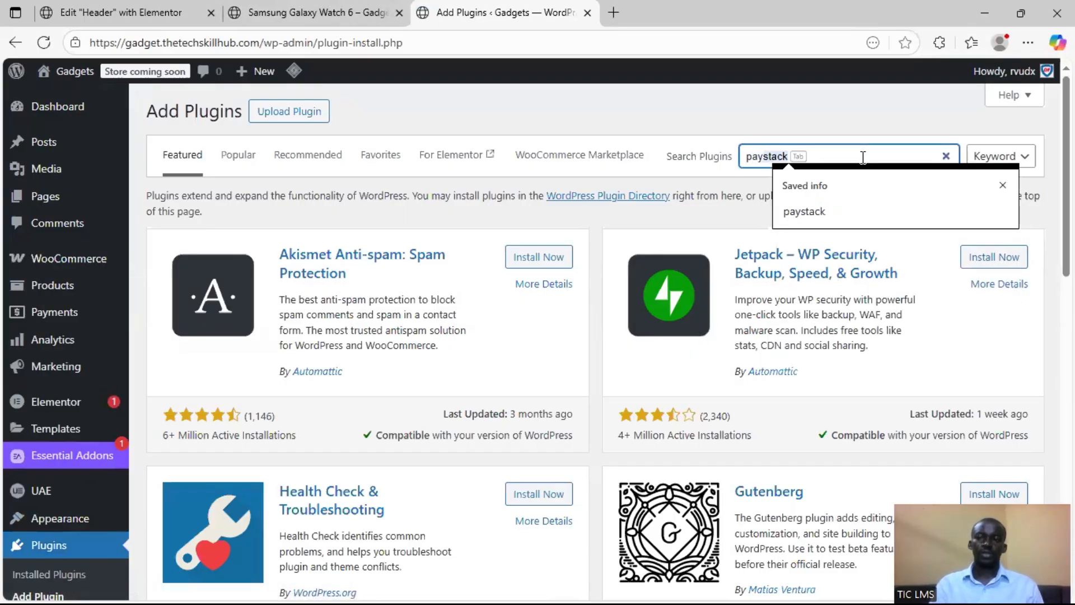
{"action": "key", "text": "Tab"}
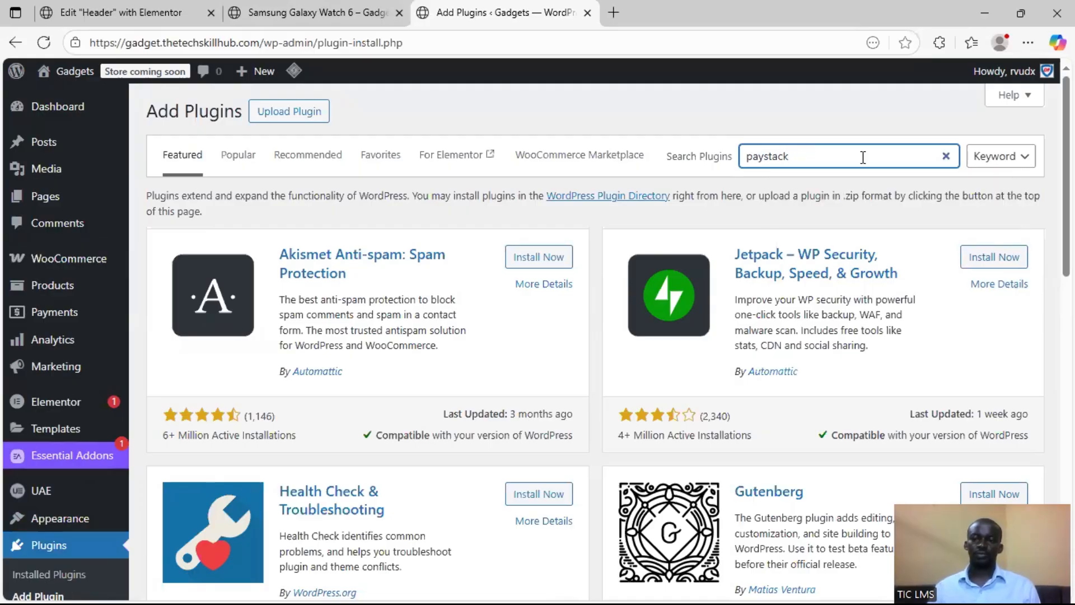
{"action": "key", "text": "Return"}
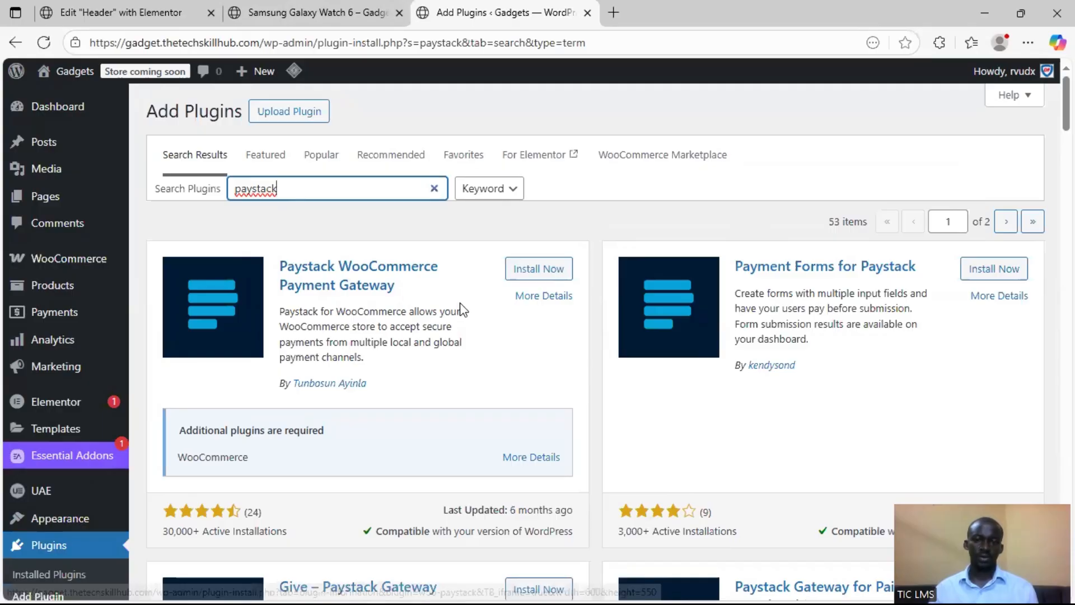
Look through the Paystack search results and install the Paystack WooCommerce Payment Gateway plugin
{"action": "scroll", "coordinate": [456, 336], "scroll_direction": "down", "scroll_amount": 2}
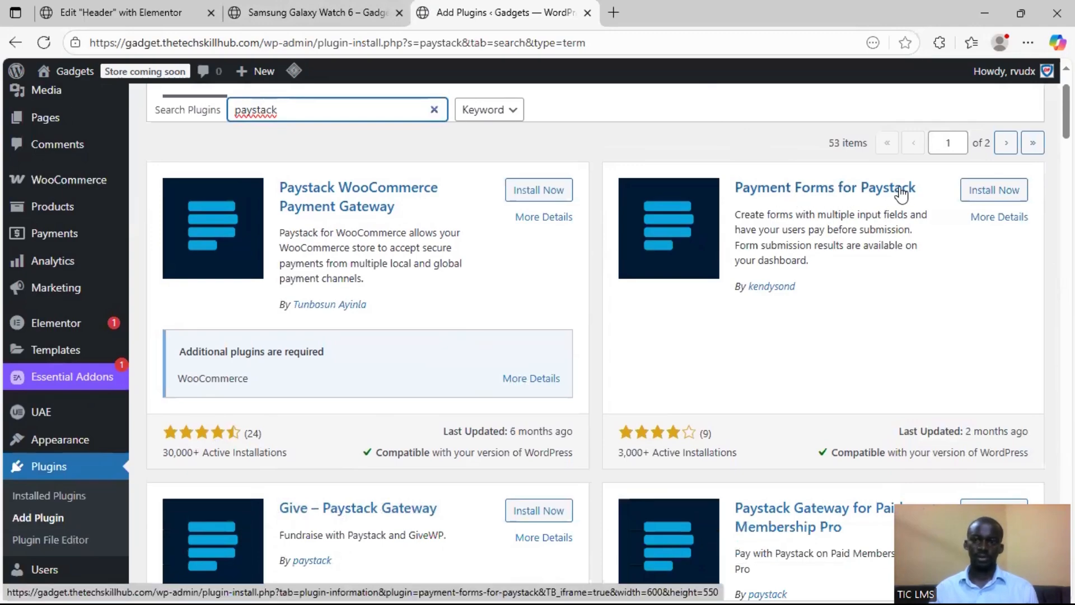
{"action": "scroll", "coordinate": [665, 319], "scroll_direction": "down", "scroll_amount": 4}
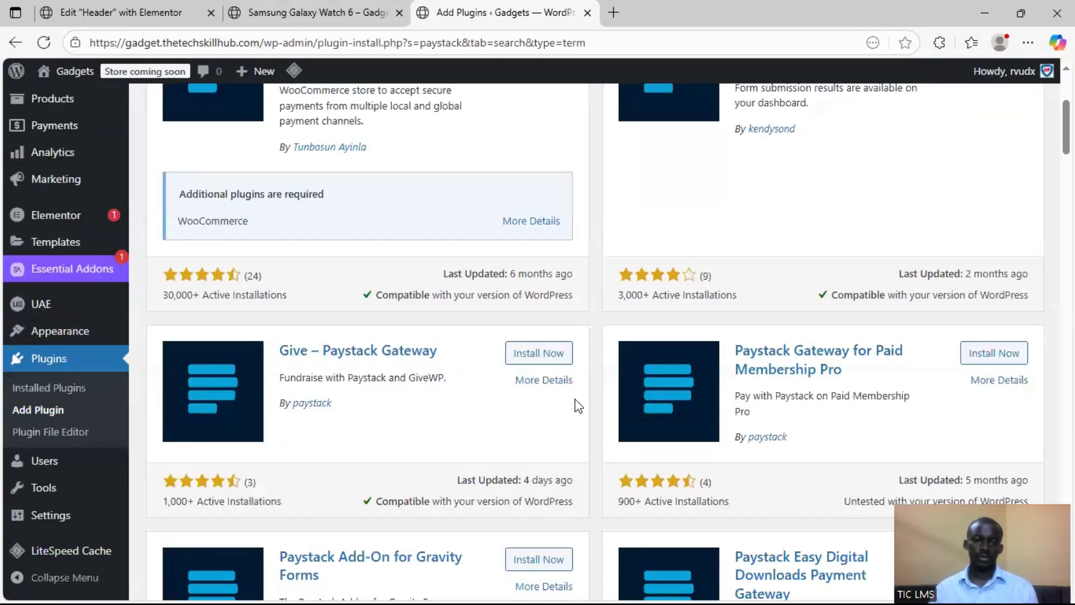
{"action": "scroll", "coordinate": [882, 392], "scroll_direction": "up", "scroll_amount": 6}
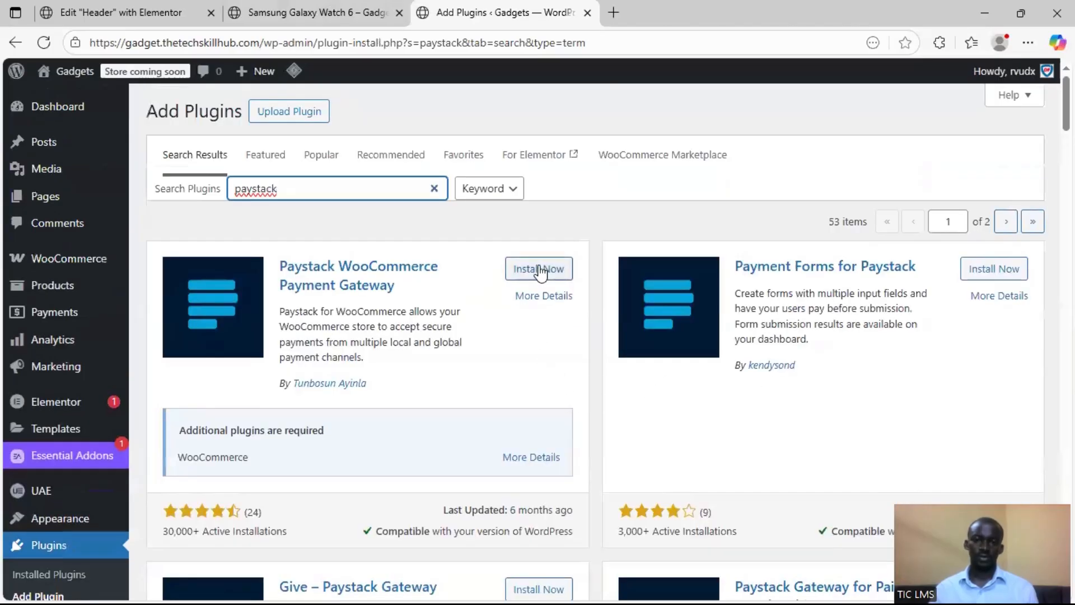
{"action": "left_click", "coordinate": [538, 268]}
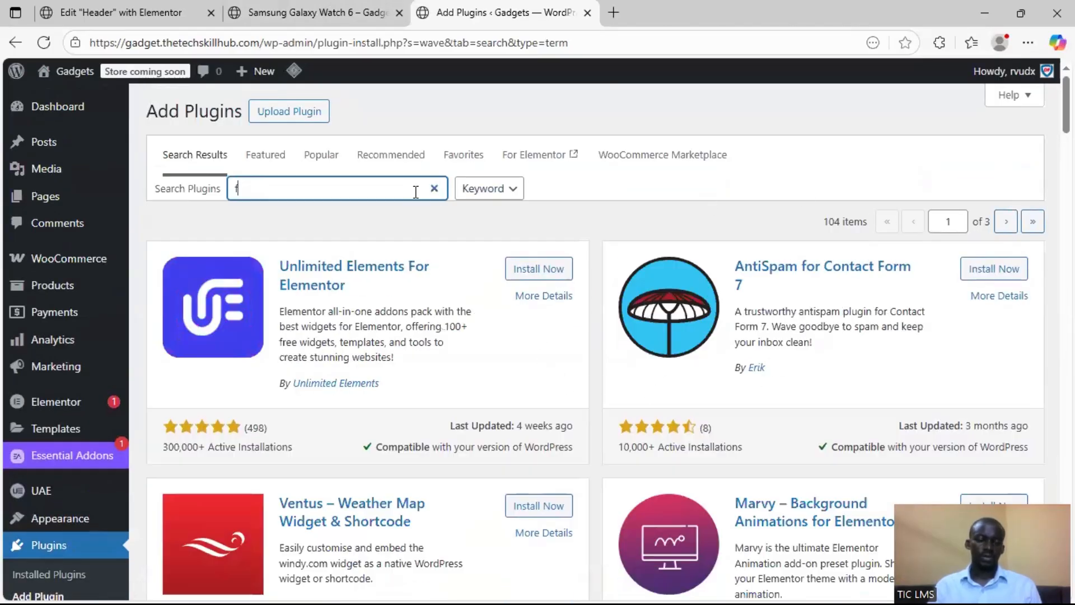
Search the plugin directory for "flutterwave" and look through the matching payment gateway plugins
{"action": "type", "text": "flutt"}
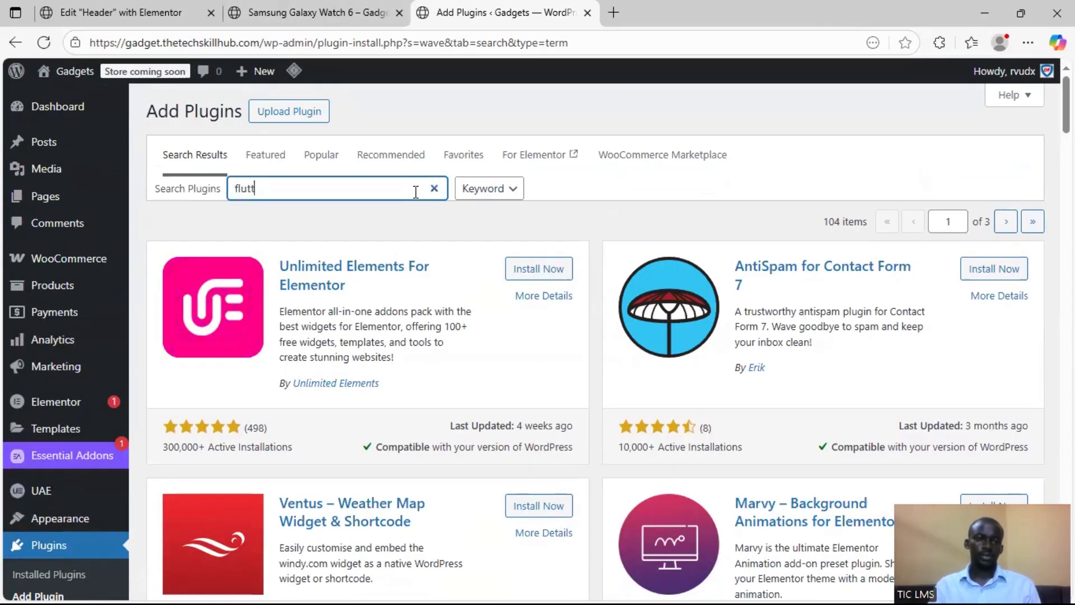
{"action": "type", "text": "era"}
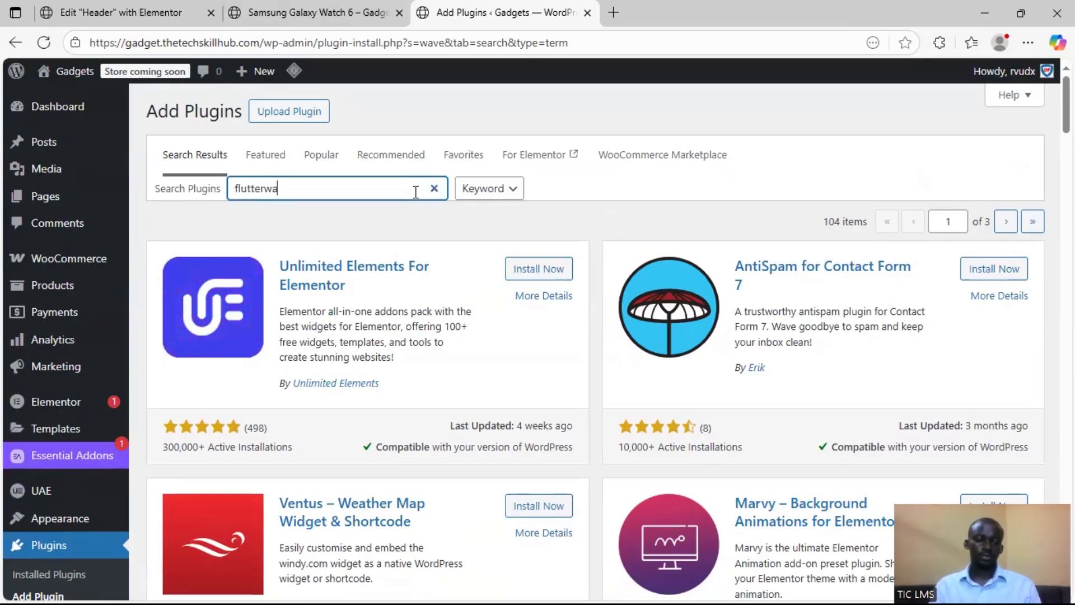
{"action": "type", "text": "ace"}
{"action": "key", "text": "BackSpace"}
{"action": "key", "text": "BackSpace"}
{"action": "type", "text": "ve"}
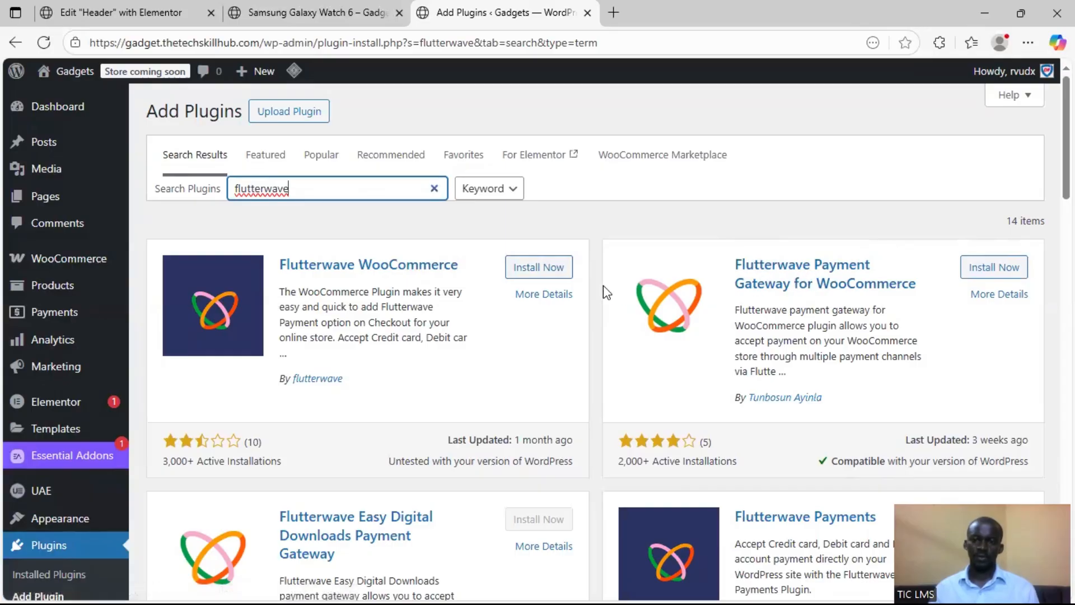
{"action": "scroll", "coordinate": [603, 286], "scroll_direction": "down", "scroll_amount": 1}
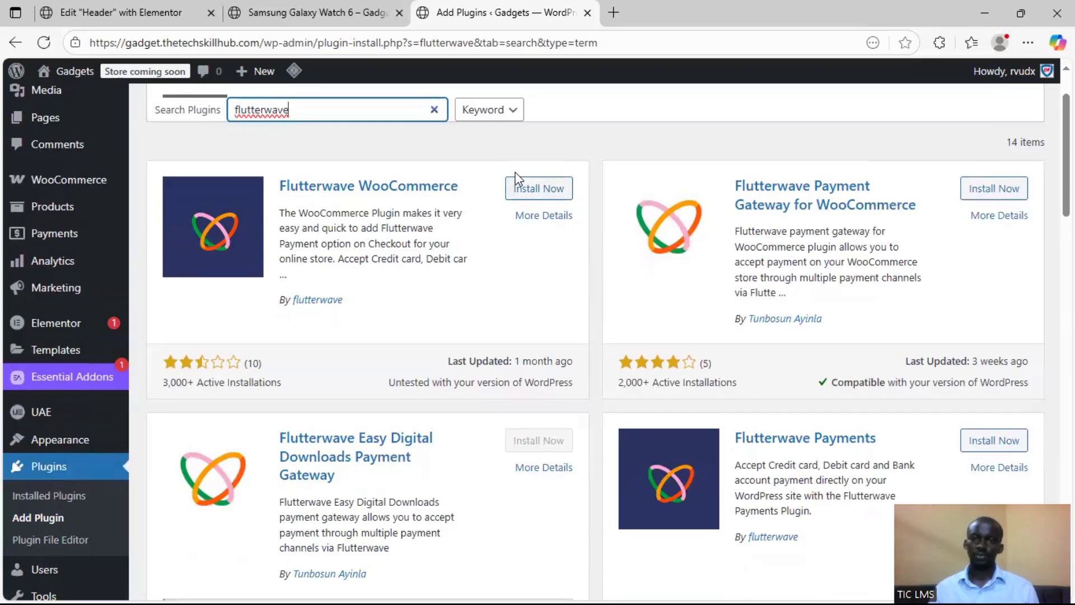
Install the Flutterwave WooCommerce plugin by flutterwave from the search results
{"action": "left_click", "coordinate": [529, 194]}
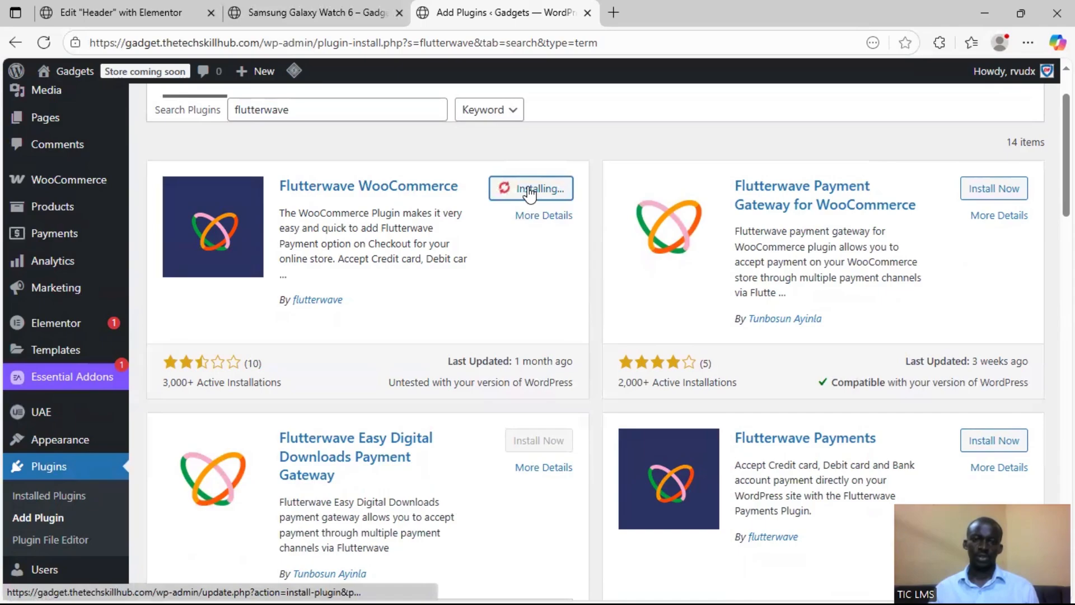
{"action": "scroll", "coordinate": [620, 273], "scroll_direction": "down", "scroll_amount": 1}
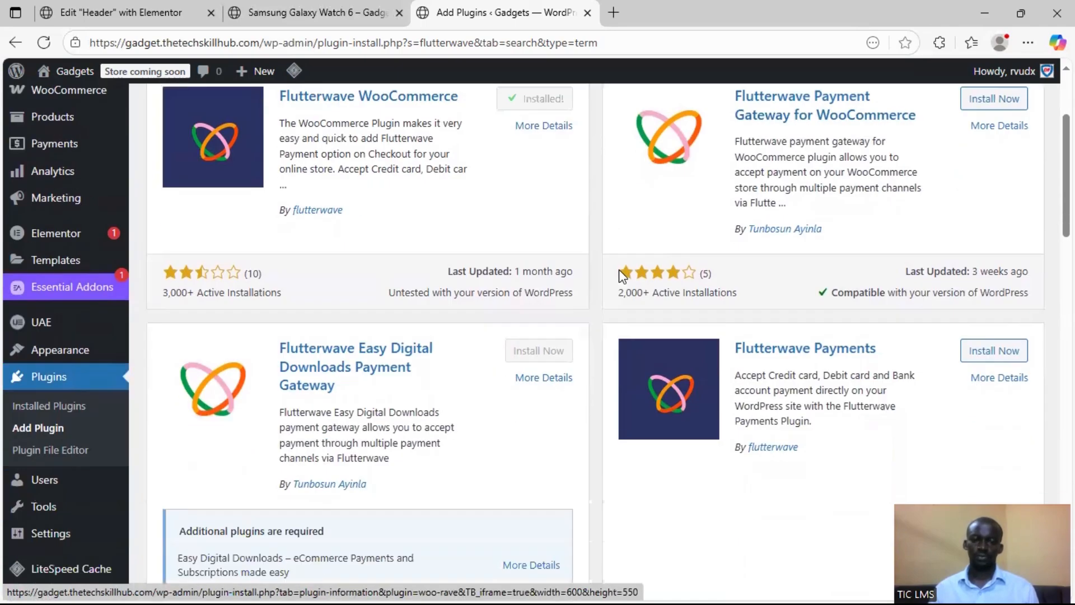
{"action": "scroll", "coordinate": [619, 273], "scroll_direction": "down", "scroll_amount": 1}
{"action": "scroll", "coordinate": [619, 270], "scroll_direction": "up", "scroll_amount": 3}
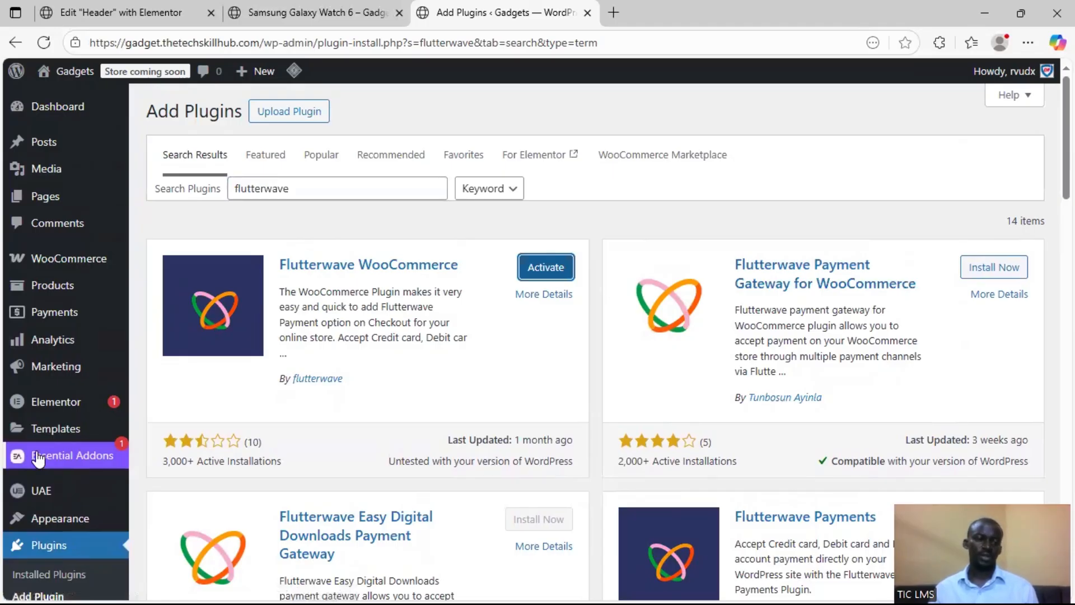
Activate the Flutterwave WooCommerce and Paystack WooCommerce Payment Gateway plugins together with a bulk action on the installed plugins list
{"action": "left_click", "coordinate": [62, 577]}
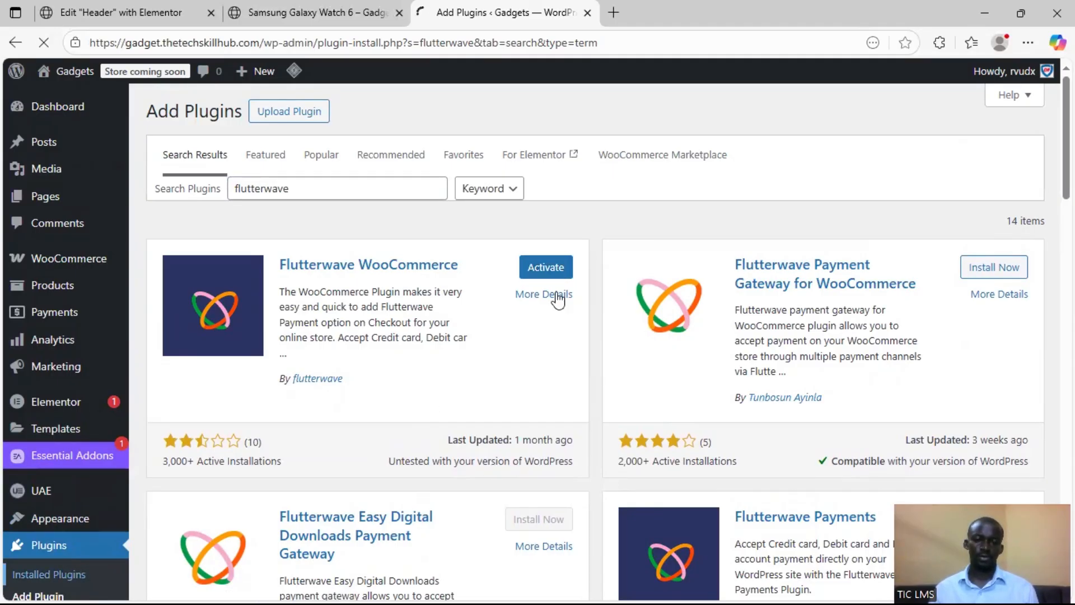
{"action": "scroll", "coordinate": [364, 358], "scroll_direction": "down", "scroll_amount": 4}
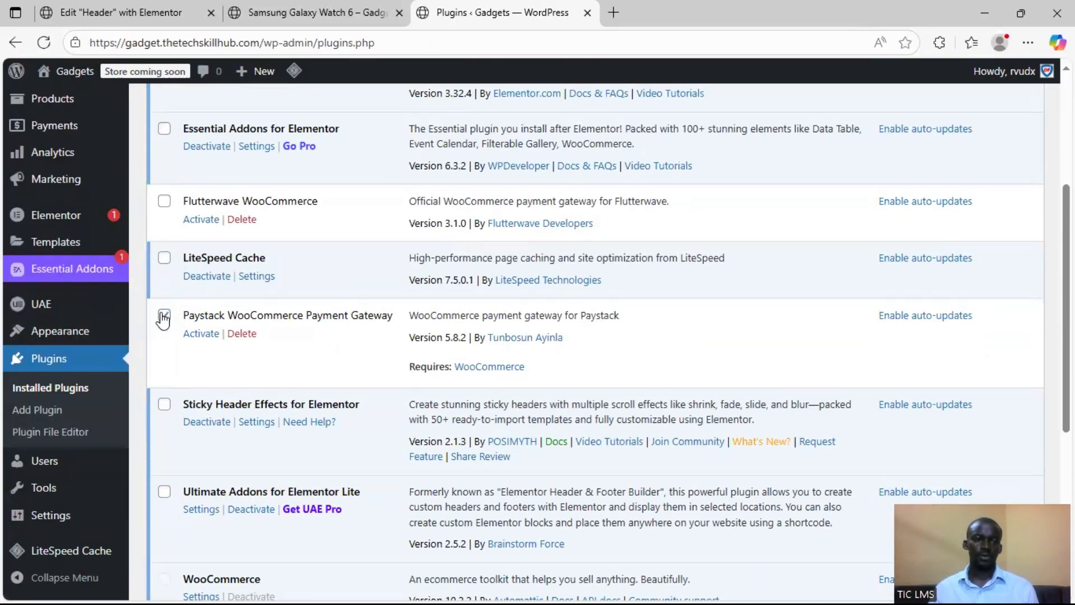
{"action": "left_click", "coordinate": [164, 201]}
{"action": "scroll", "coordinate": [287, 495], "scroll_direction": "down", "scroll_amount": 5}
{"action": "left_click", "coordinate": [260, 527]}
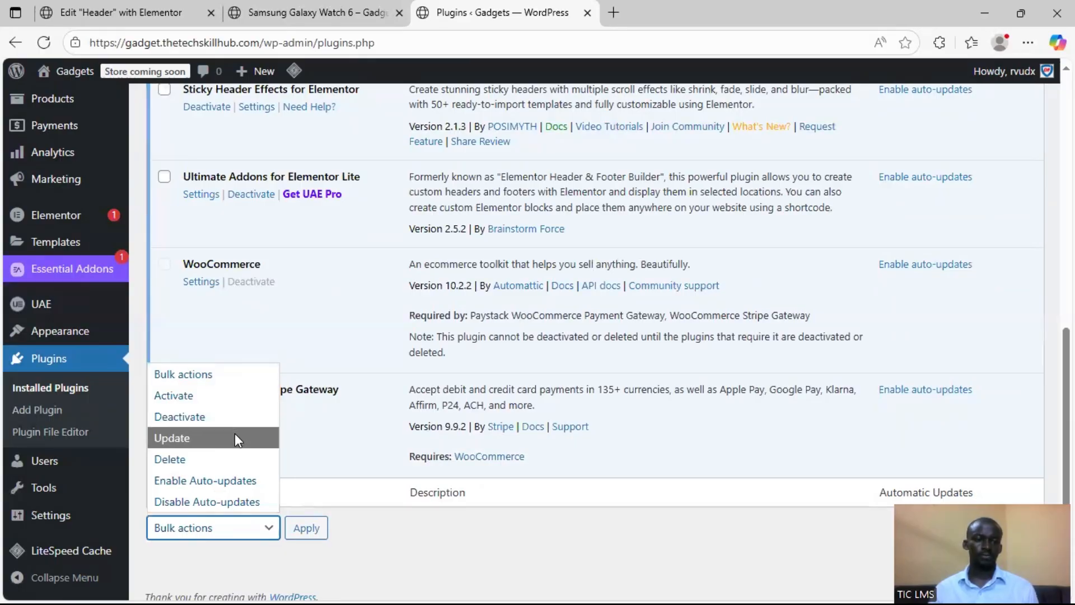
{"action": "left_click", "coordinate": [236, 398]}
{"action": "left_click", "coordinate": [307, 527]}
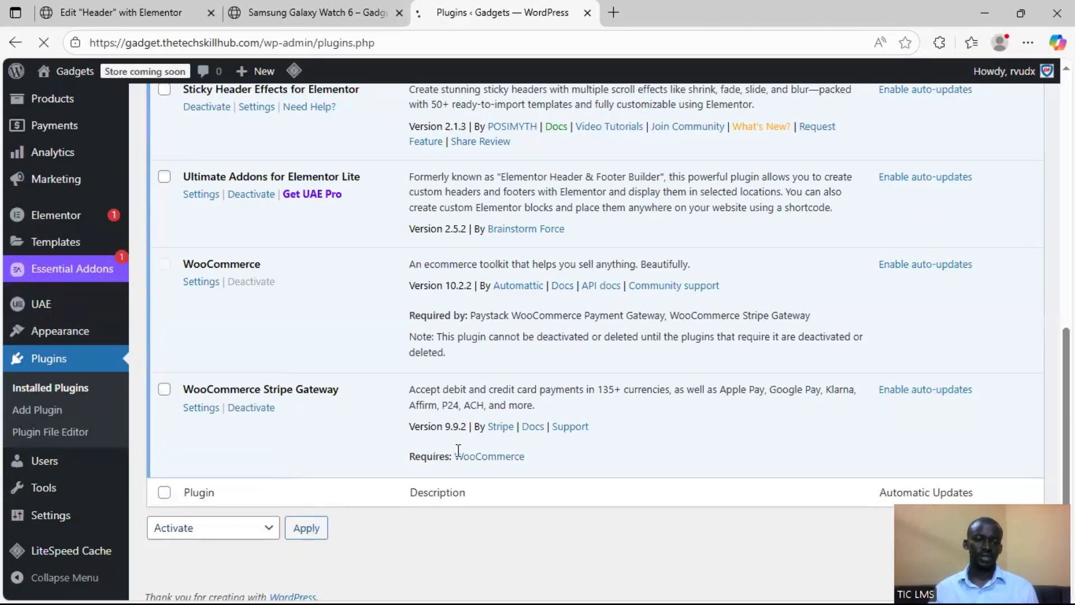
{"action": "scroll", "coordinate": [569, 351], "scroll_direction": "down", "scroll_amount": 3}
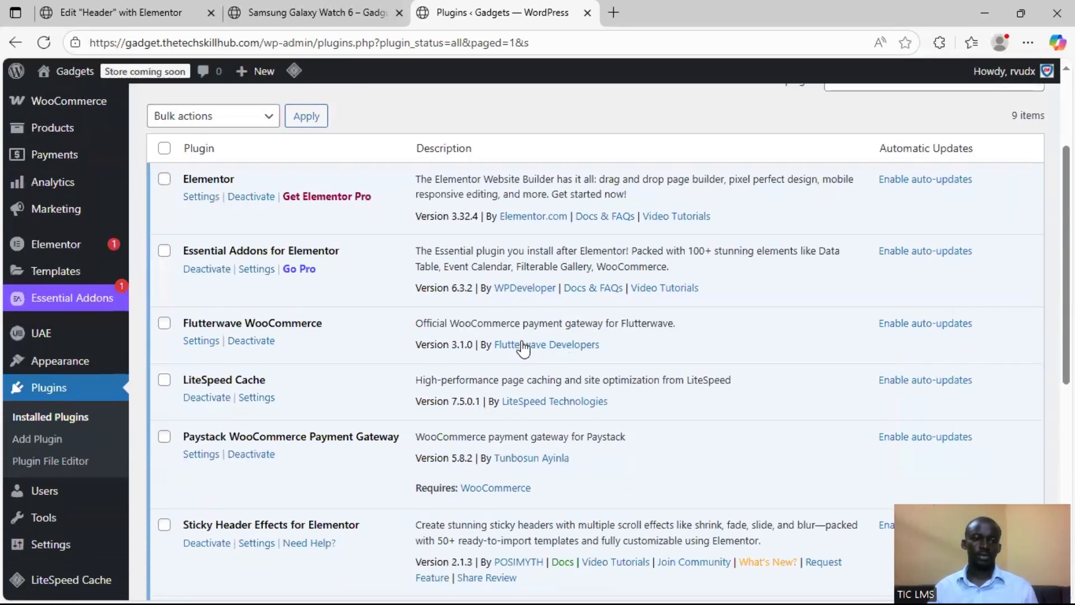
{"action": "scroll", "coordinate": [156, 276], "scroll_direction": "up", "scroll_amount": 3}
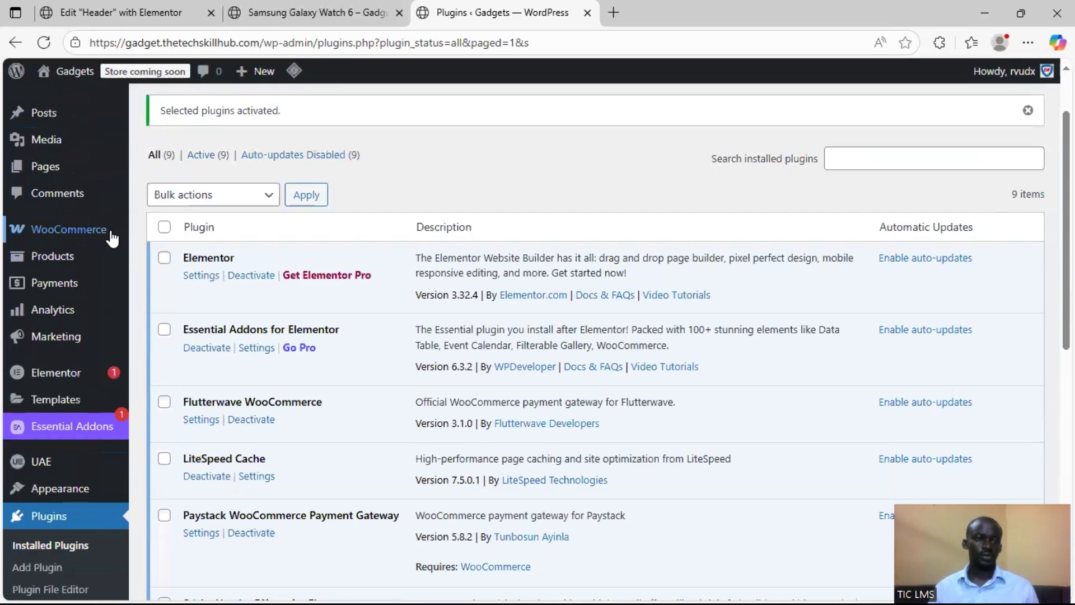
Go to the WooCommerce payment settings and review the Paystack, offline, Stripe and Flutterwave providers
{"action": "mouse_move", "coordinate": [67, 268]}
{"action": "left_click", "coordinate": [187, 371]}
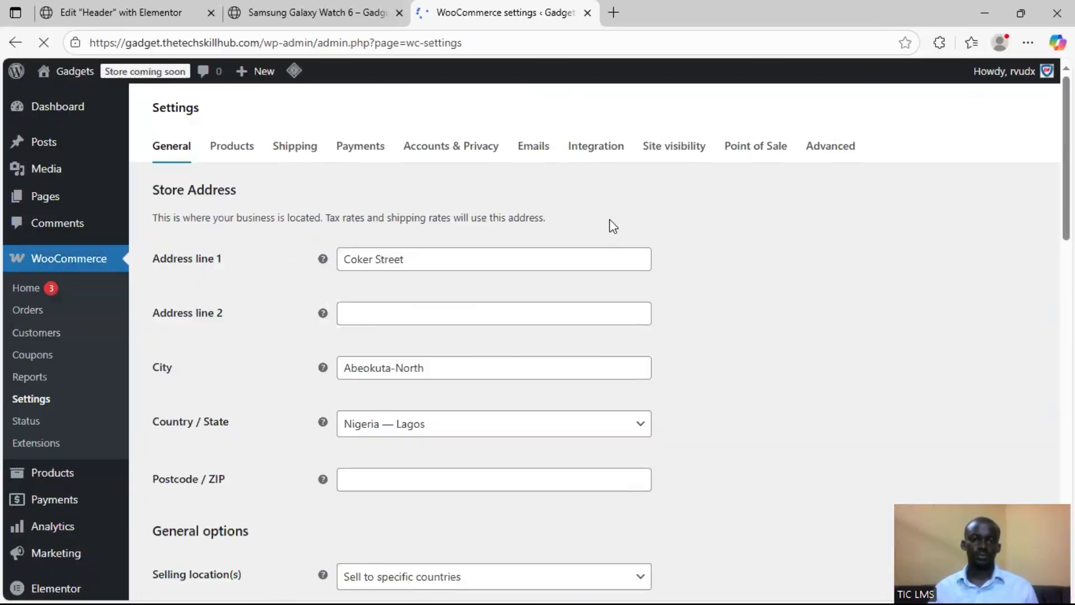
{"action": "left_click", "coordinate": [370, 155]}
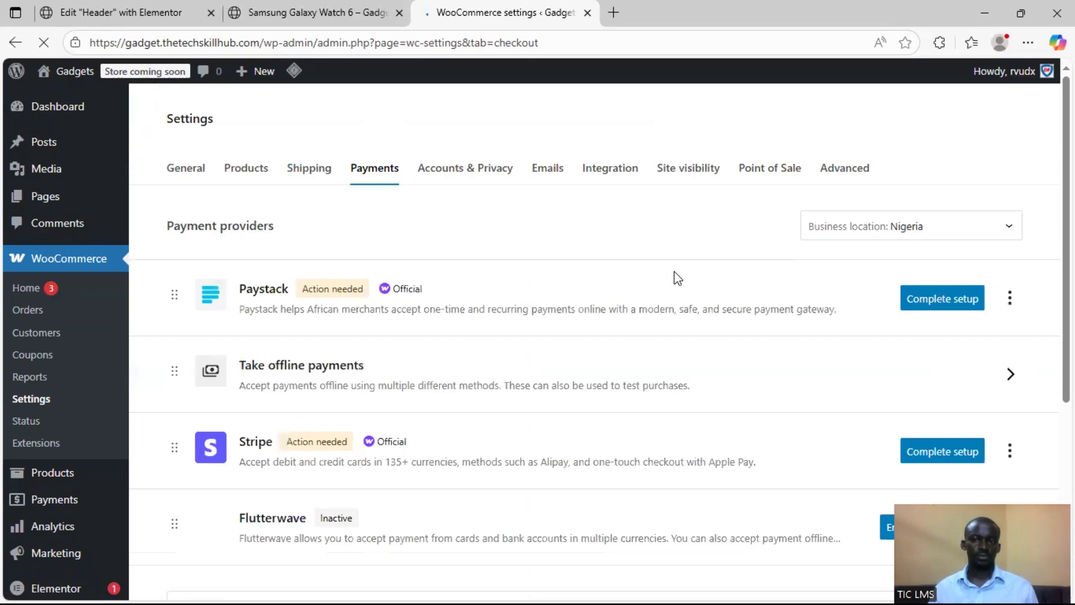
{"action": "scroll", "coordinate": [678, 279], "scroll_direction": "down", "scroll_amount": 2}
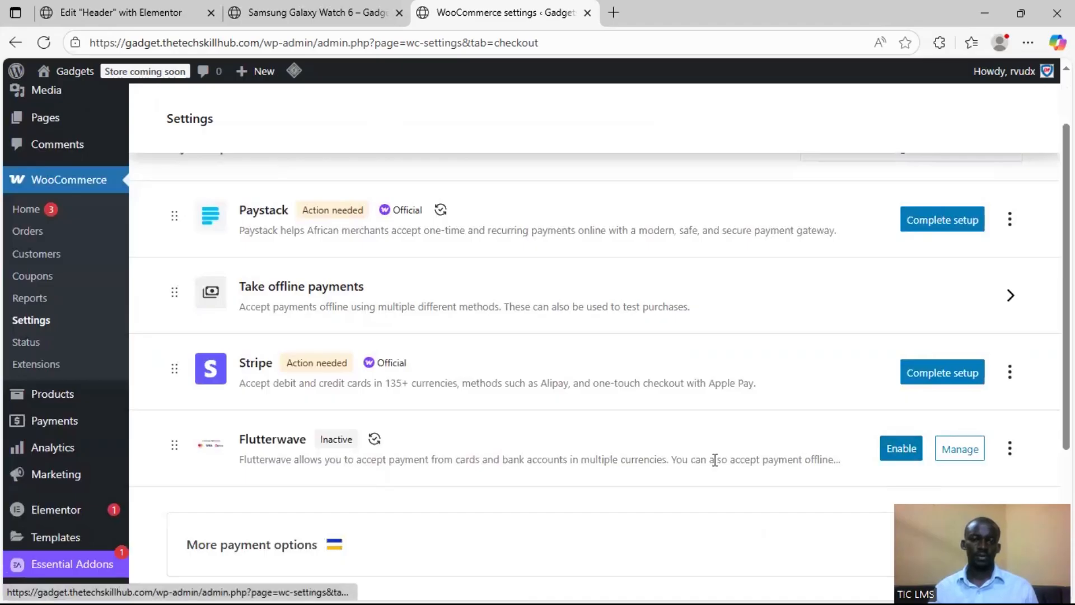
{"action": "scroll", "coordinate": [433, 401], "scroll_direction": "up", "scroll_amount": 1}
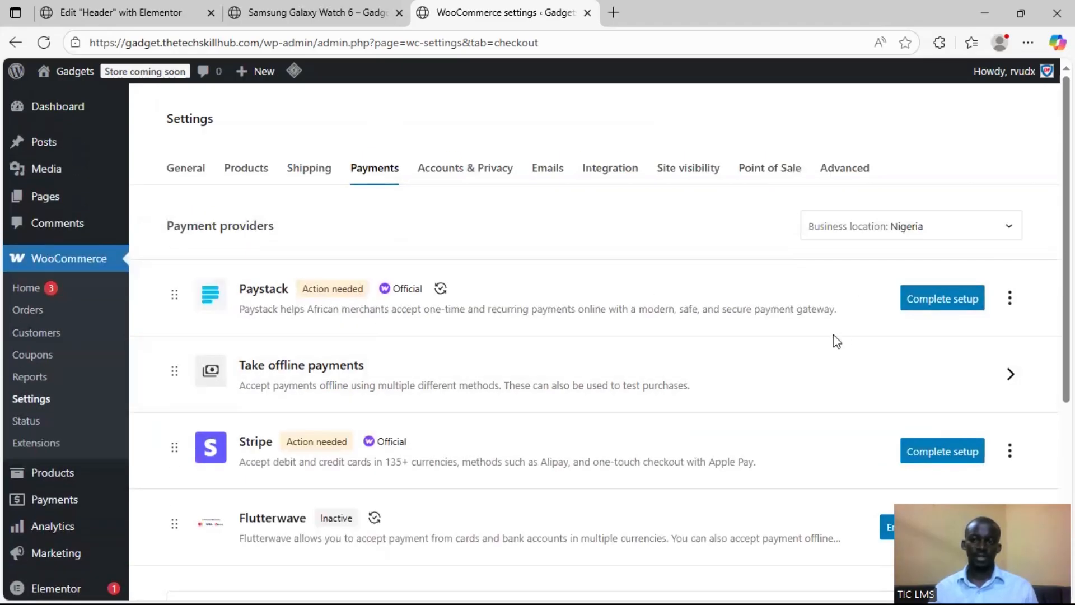
{"action": "scroll", "coordinate": [835, 338], "scroll_direction": "down", "scroll_amount": 1}
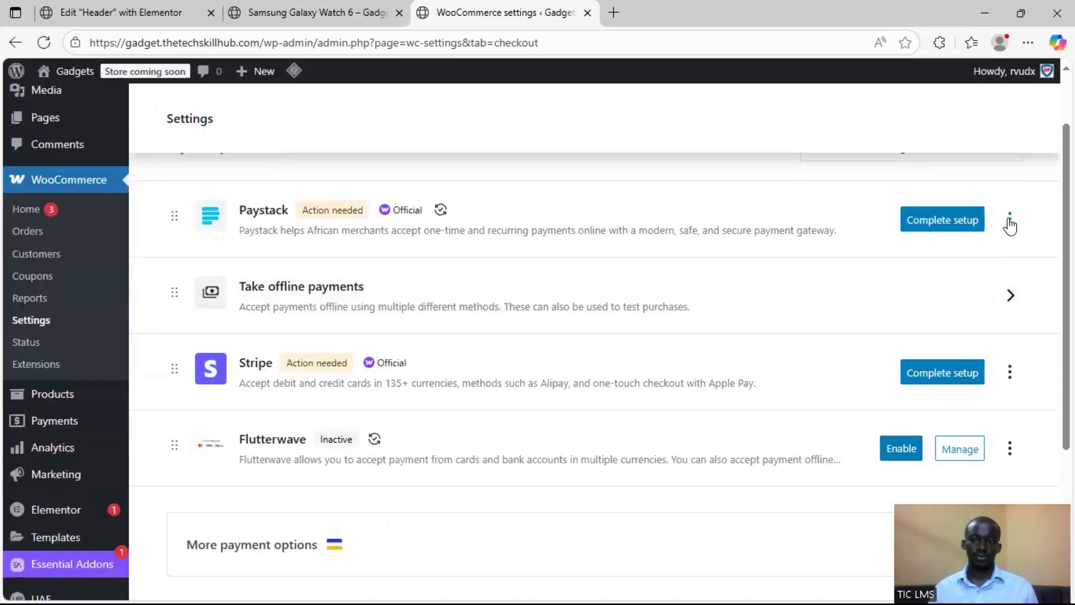
{"action": "left_click", "coordinate": [1009, 221]}
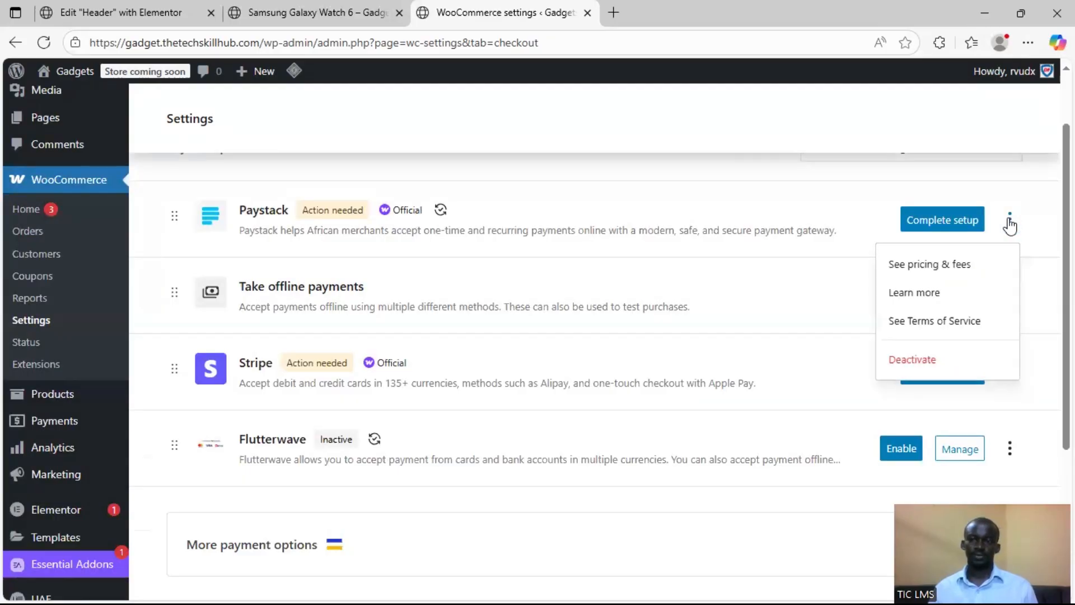
{"action": "left_click", "coordinate": [857, 317]}
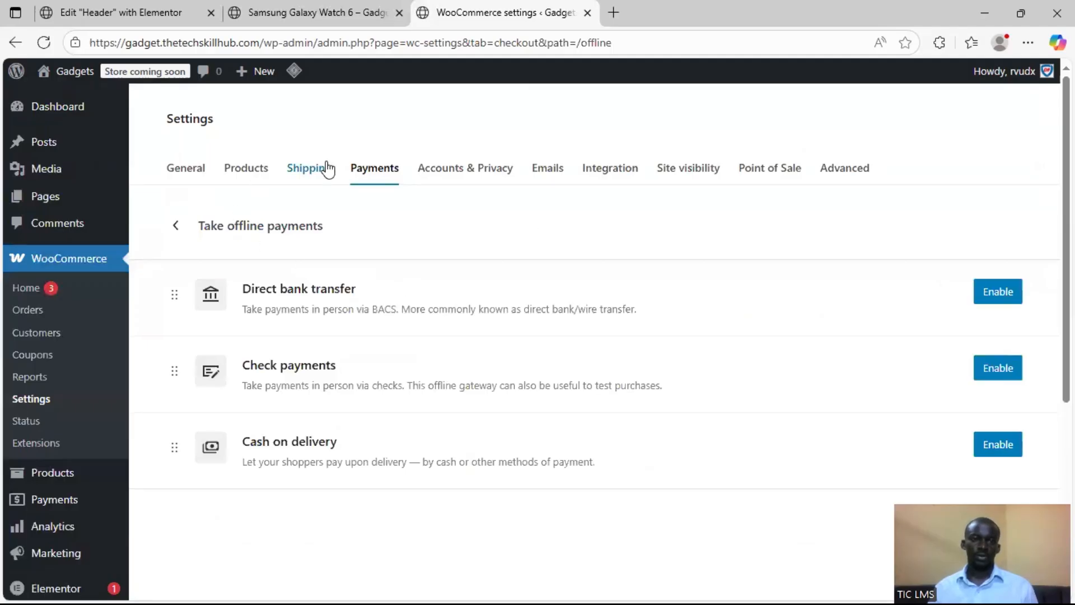
{"action": "left_click", "coordinate": [175, 225]}
{"action": "scroll", "coordinate": [553, 366], "scroll_direction": "down", "scroll_amount": 1}
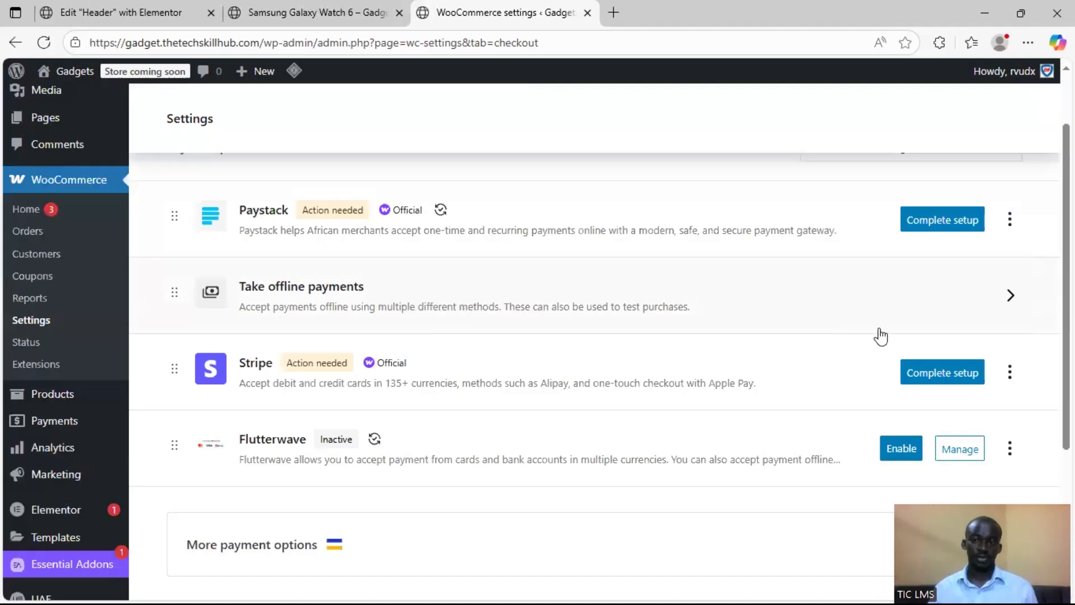
Enable Direct bank transfer and Cash on delivery as offline payment methods and return to the payment providers list
{"action": "left_click", "coordinate": [1001, 301]}
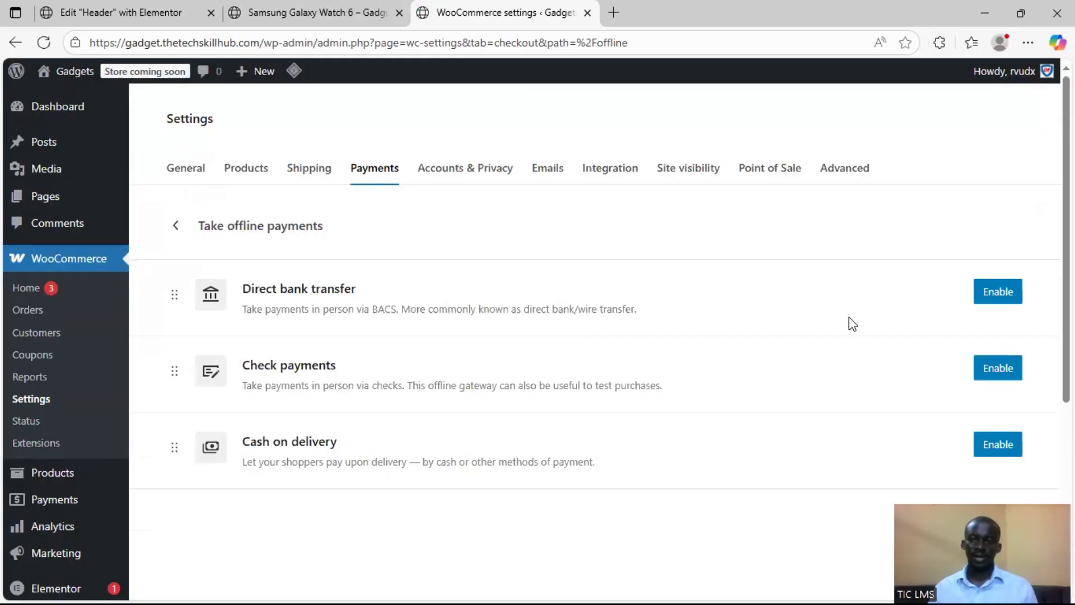
{"action": "left_click", "coordinate": [986, 296]}
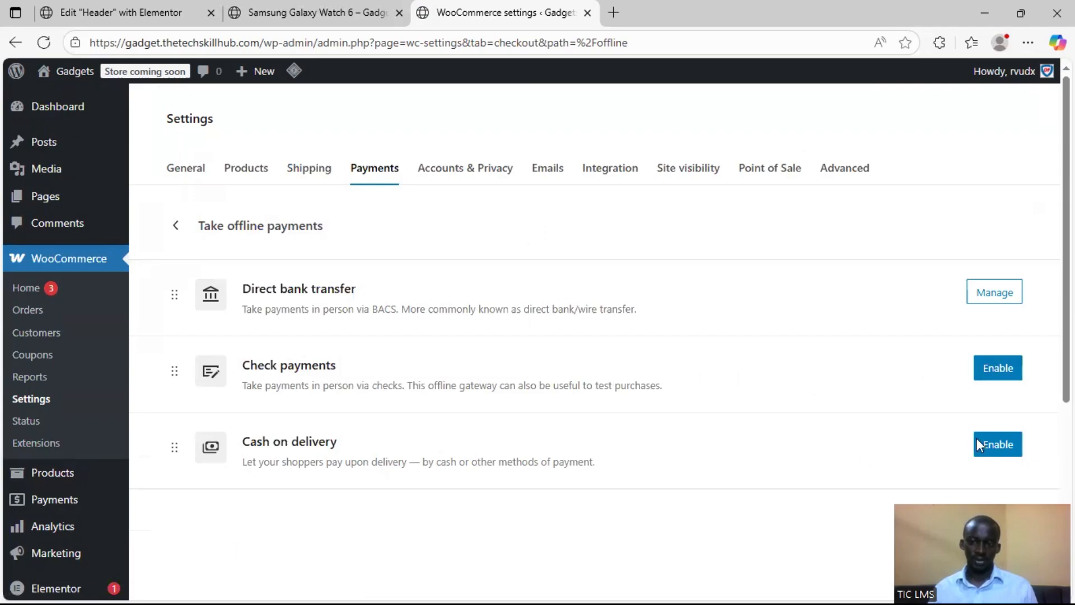
{"action": "left_click", "coordinate": [1001, 443]}
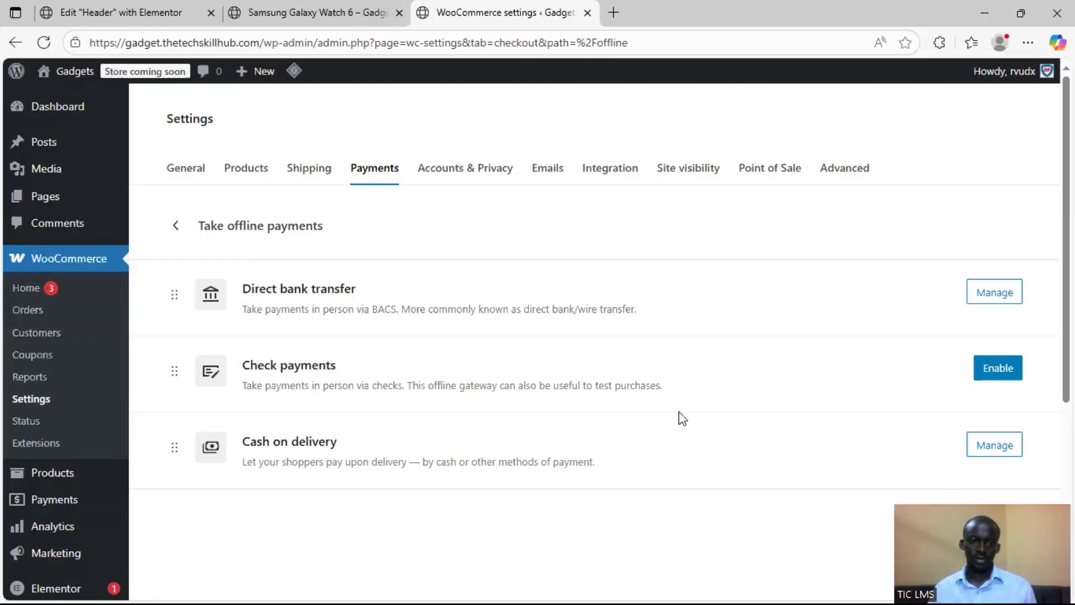
{"action": "left_click", "coordinate": [174, 227]}
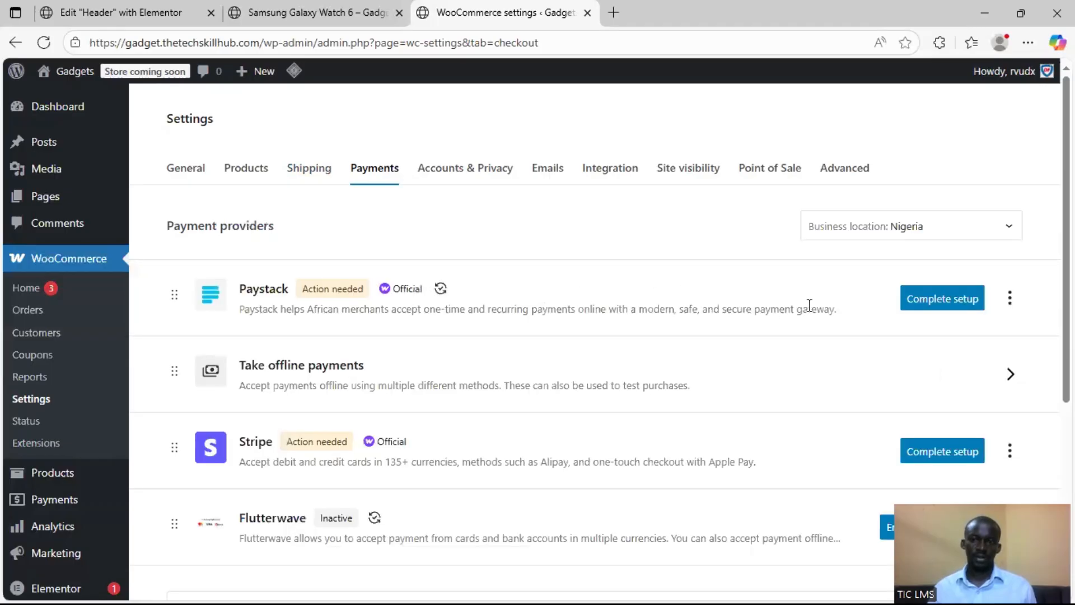
Start the Paystack setup, enable the Paystack gateway and turn off its test mode
{"action": "left_click", "coordinate": [943, 301]}
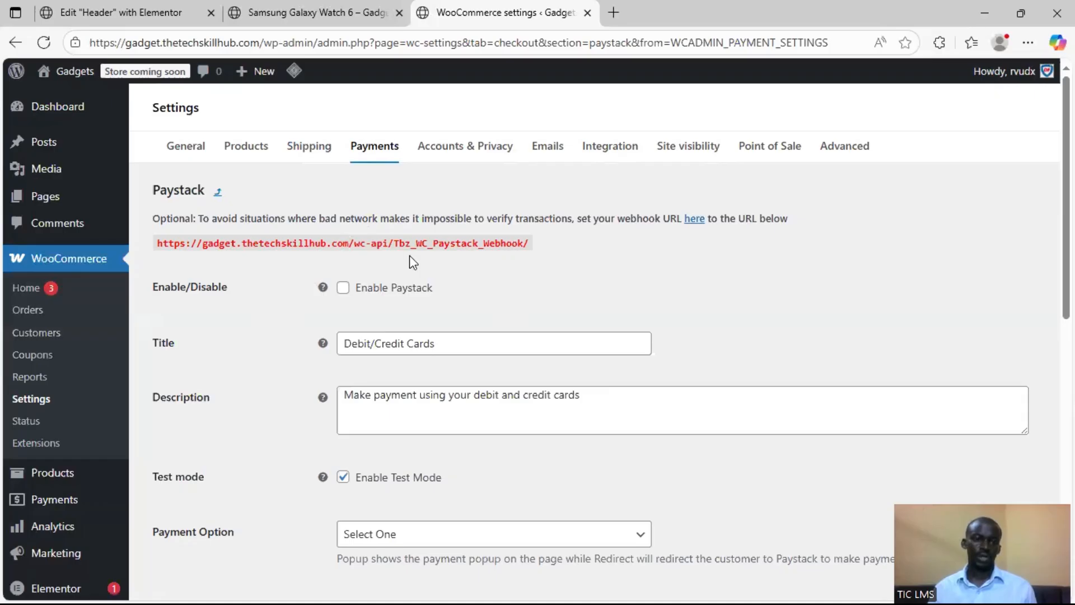
{"action": "left_click", "coordinate": [343, 287]}
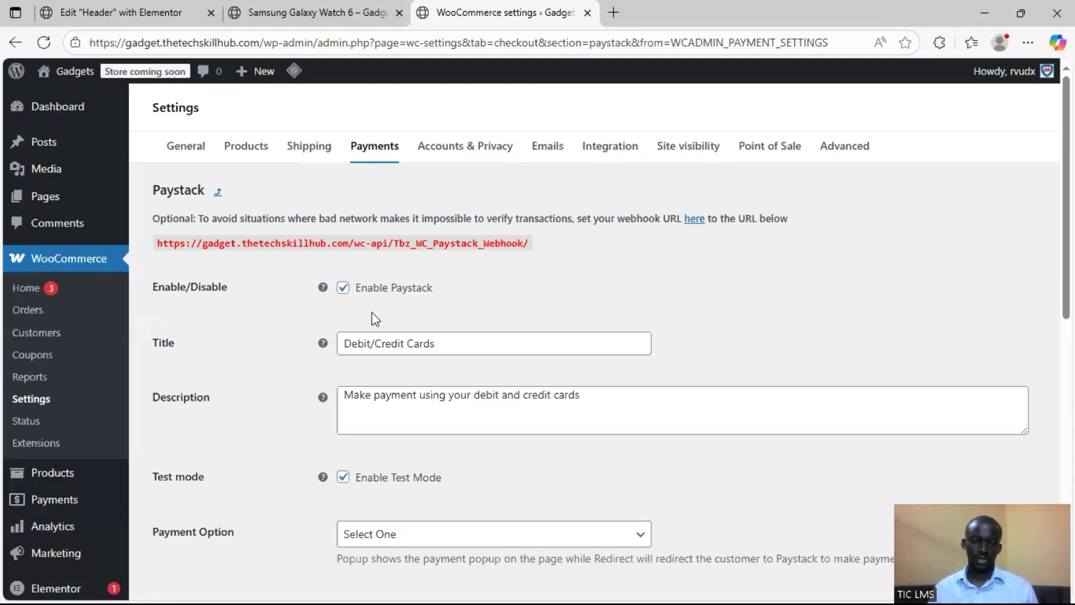
{"action": "scroll", "coordinate": [381, 238], "scroll_direction": "down", "scroll_amount": 3}
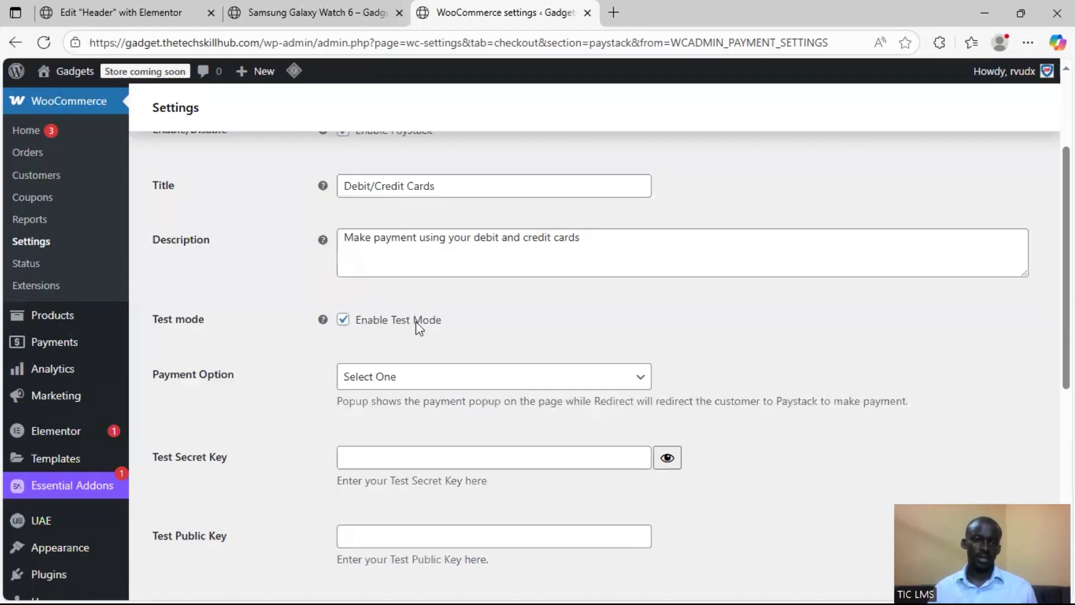
{"action": "left_click", "coordinate": [344, 329]}
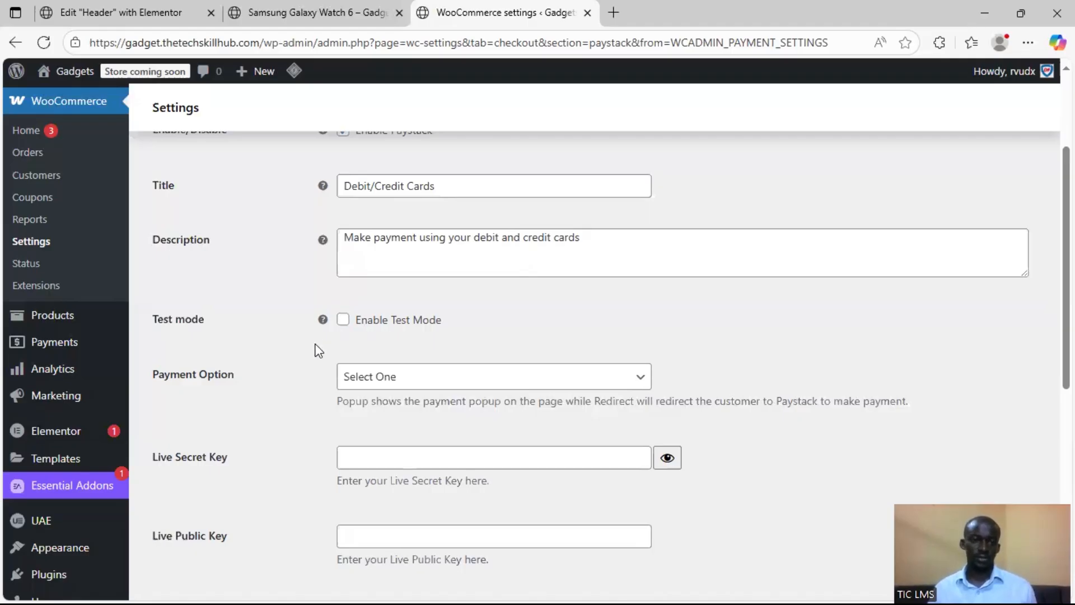
Set the Paystack payment option to Redirect
{"action": "scroll", "coordinate": [370, 342], "scroll_direction": "down", "scroll_amount": 1}
{"action": "left_click", "coordinate": [445, 302]}
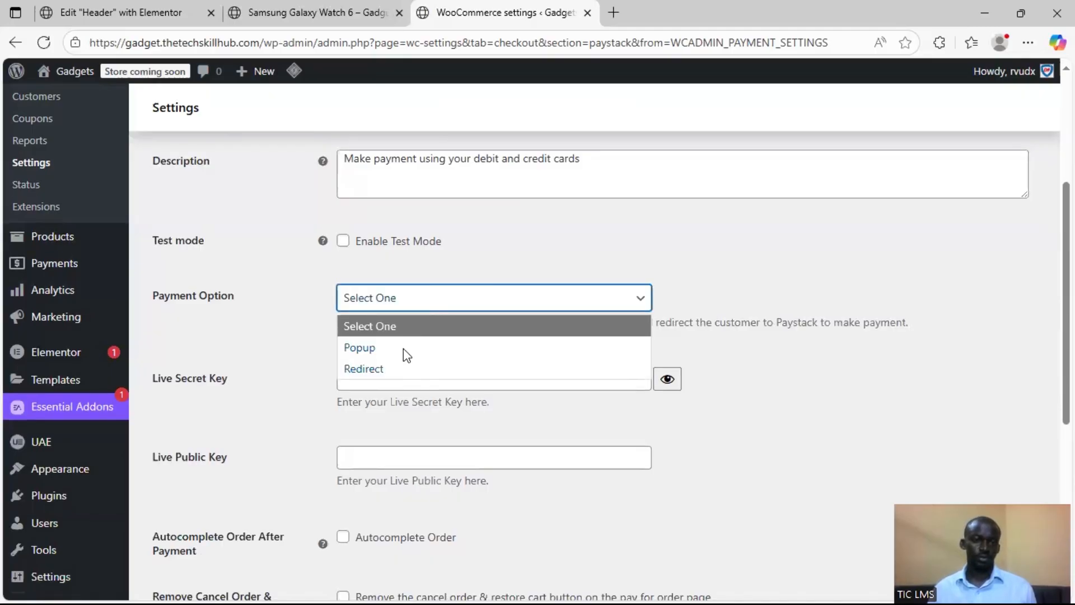
{"action": "left_click", "coordinate": [402, 368]}
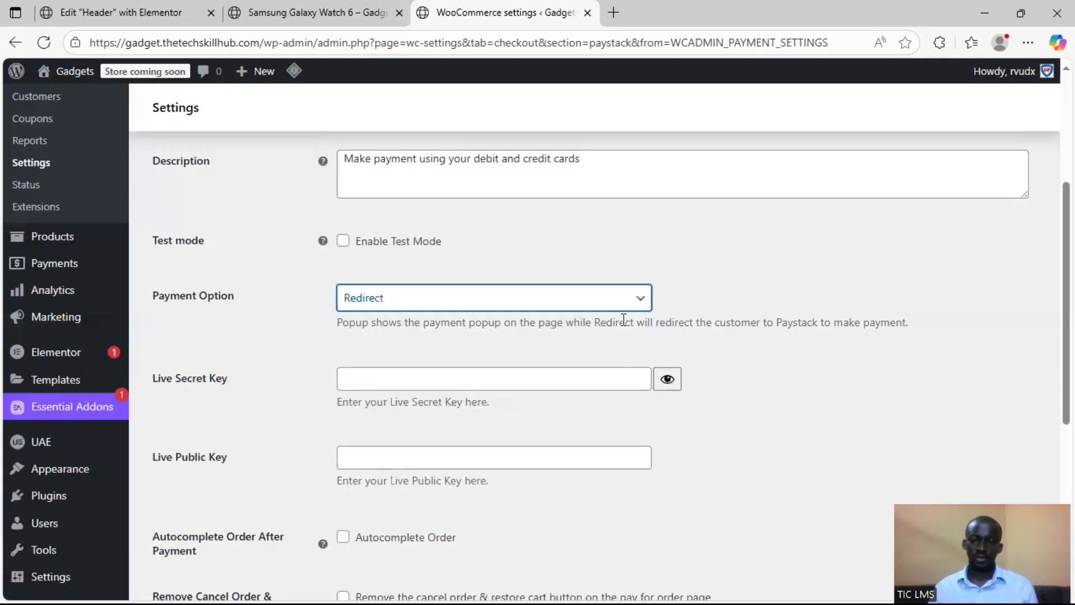
{"action": "left_click", "coordinate": [641, 301]}
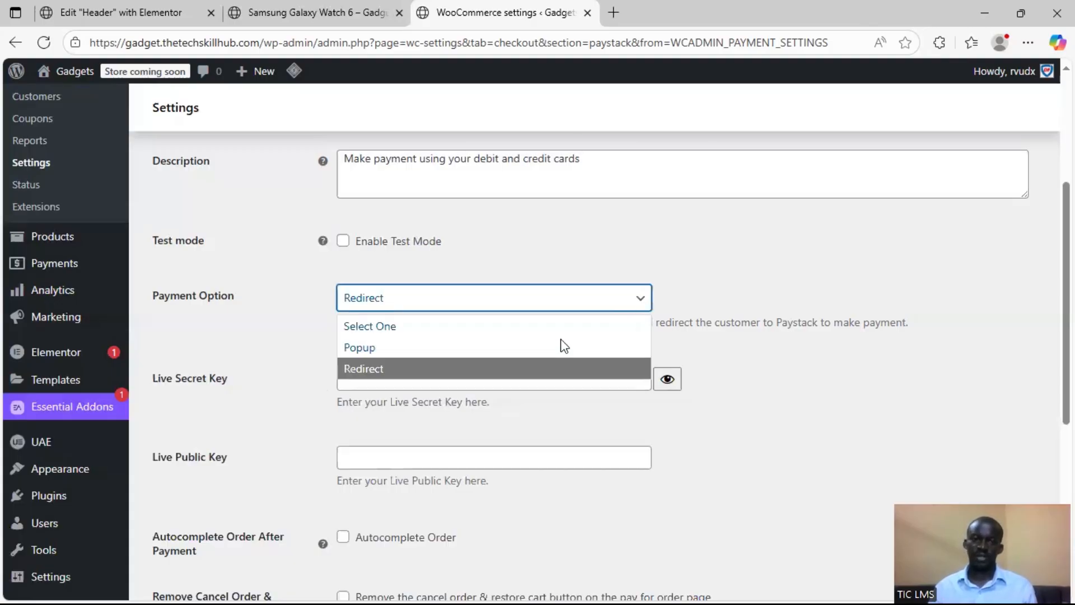
{"action": "left_click", "coordinate": [547, 368]}
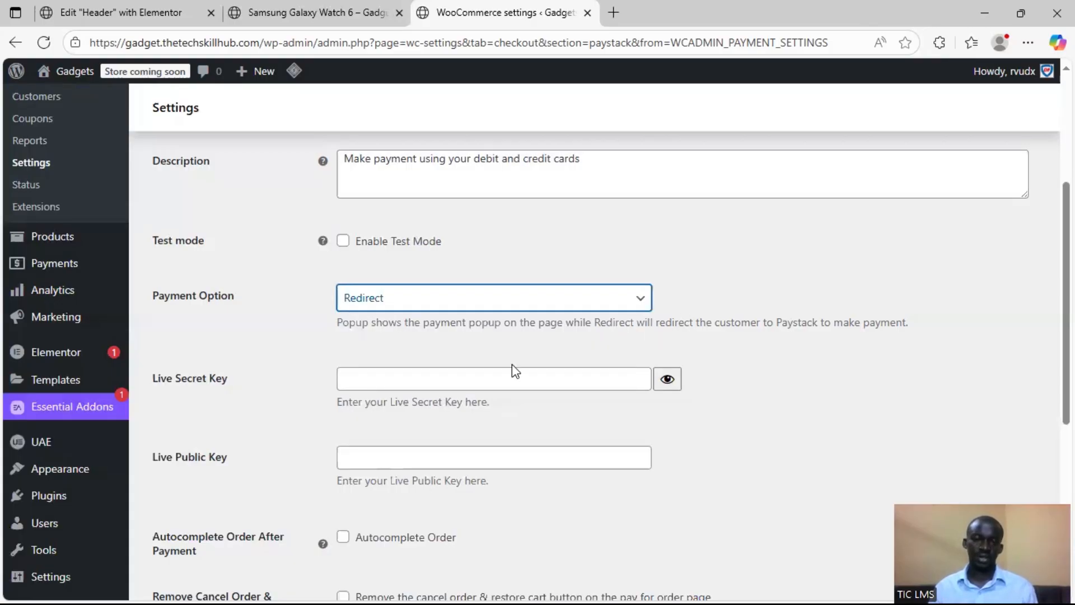
{"action": "left_click", "coordinate": [270, 381]}
Examine the remaining Paystack settings, from the live keys to custom metadata, briefly toggling Split Payment on and off
{"action": "scroll", "coordinate": [246, 361], "scroll_direction": "down", "scroll_amount": 1}
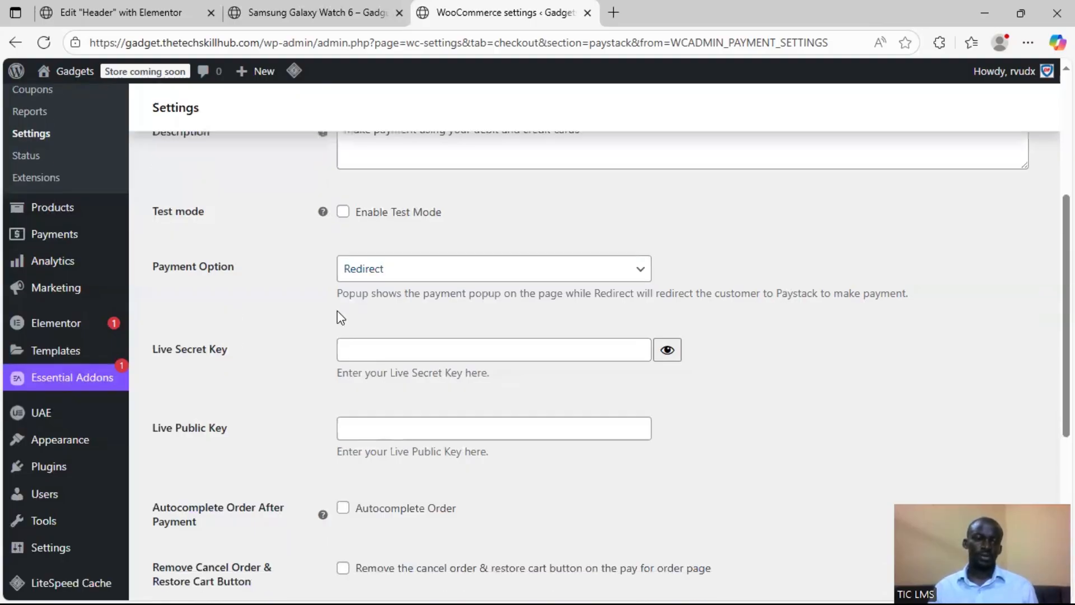
{"action": "scroll", "coordinate": [219, 305], "scroll_direction": "down", "scroll_amount": 2}
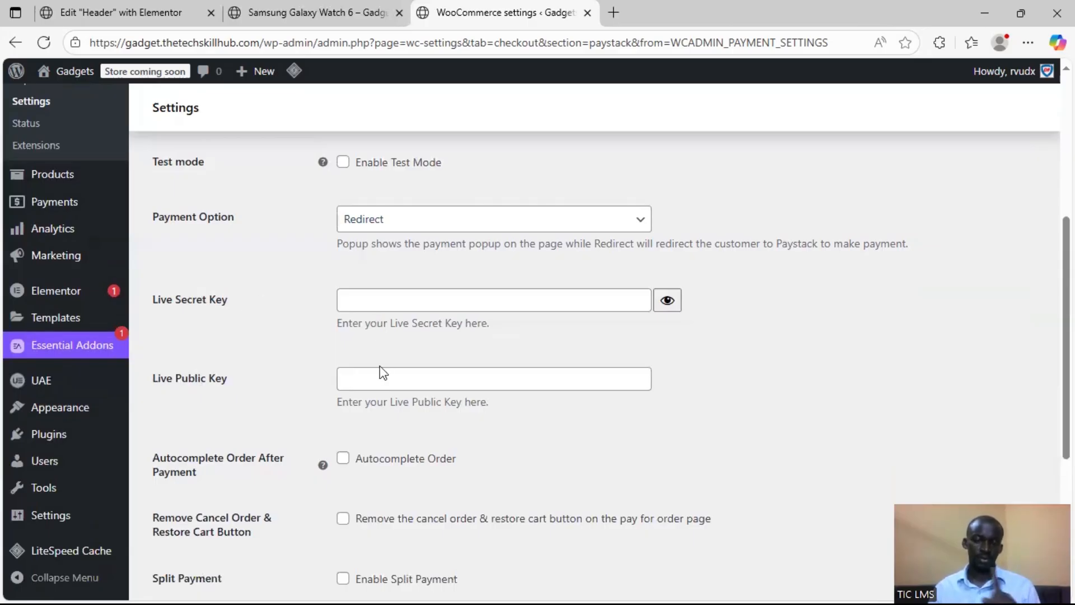
{"action": "scroll", "coordinate": [302, 447], "scroll_direction": "down", "scroll_amount": 1}
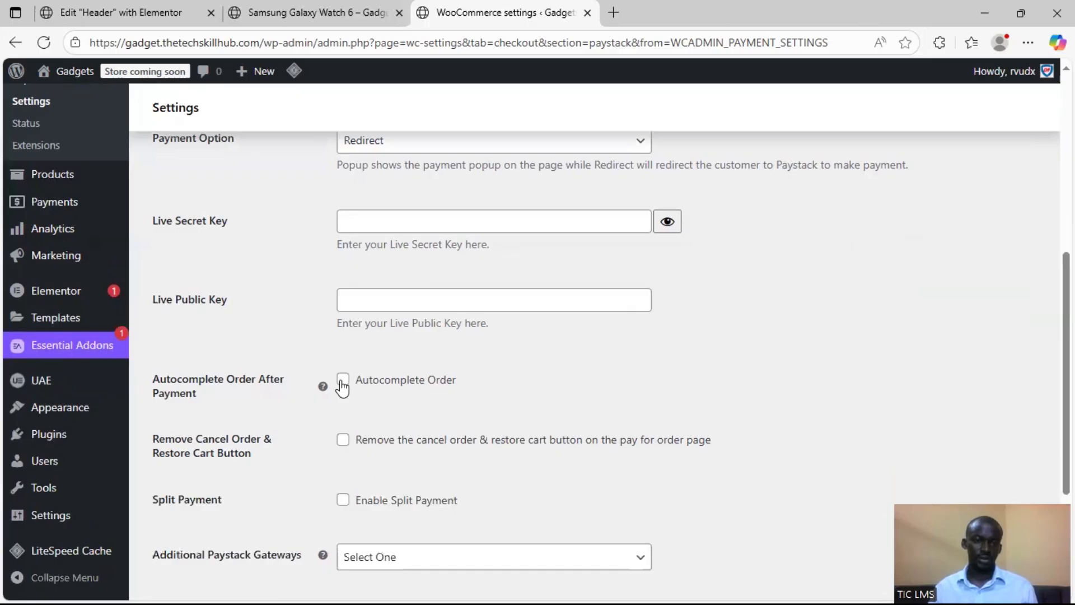
{"action": "scroll", "coordinate": [262, 437], "scroll_direction": "down", "scroll_amount": 1}
{"action": "scroll", "coordinate": [224, 321], "scroll_direction": "down", "scroll_amount": 2}
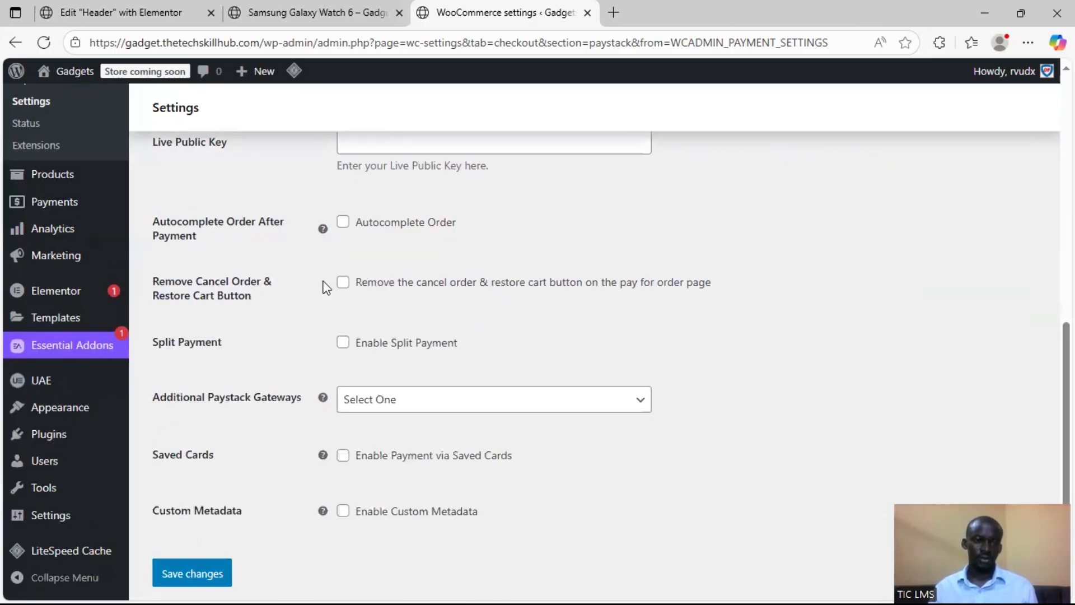
{"action": "left_click", "coordinate": [343, 343]}
{"action": "left_click", "coordinate": [342, 342]}
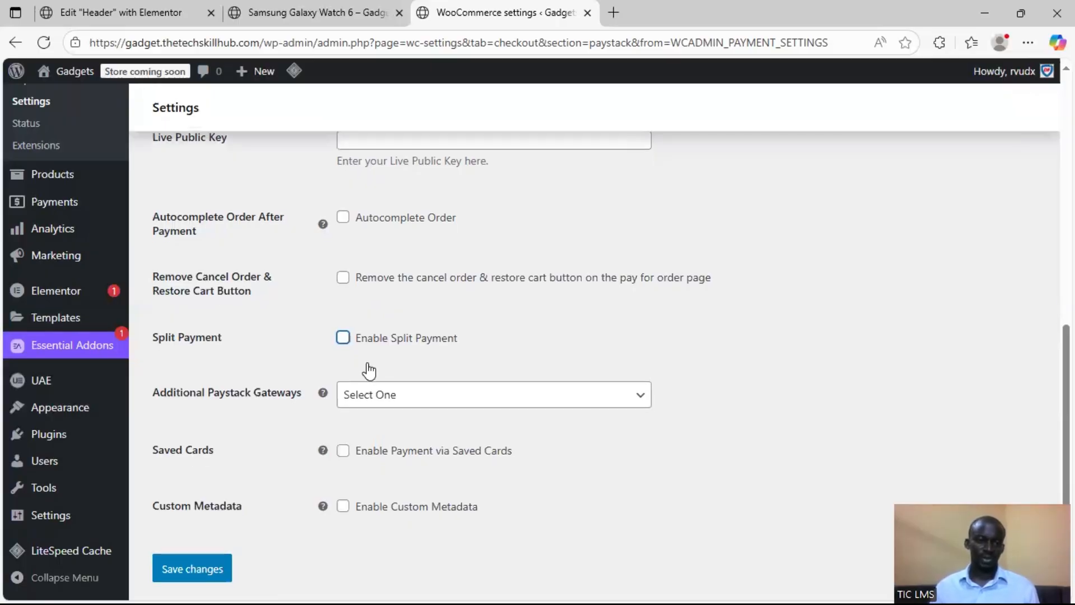
{"action": "scroll", "coordinate": [364, 392], "scroll_direction": "down", "scroll_amount": 1}
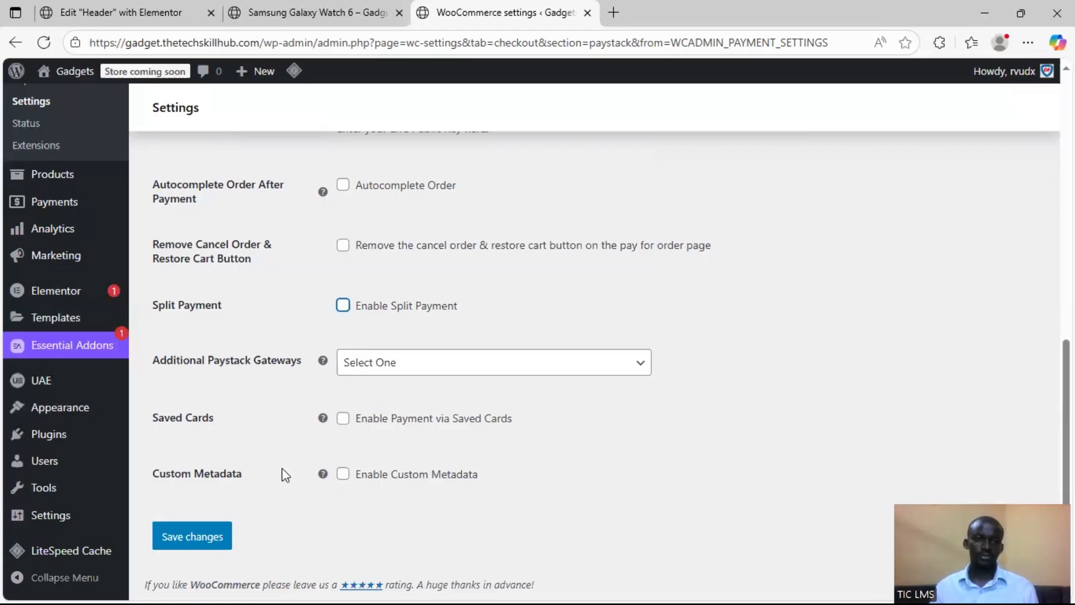
Save the Paystack gateway settings and go back to the live secret and public key fields
{"action": "scroll", "coordinate": [283, 476], "scroll_direction": "up", "scroll_amount": 5}
{"action": "scroll", "coordinate": [284, 445], "scroll_direction": "down", "scroll_amount": 1}
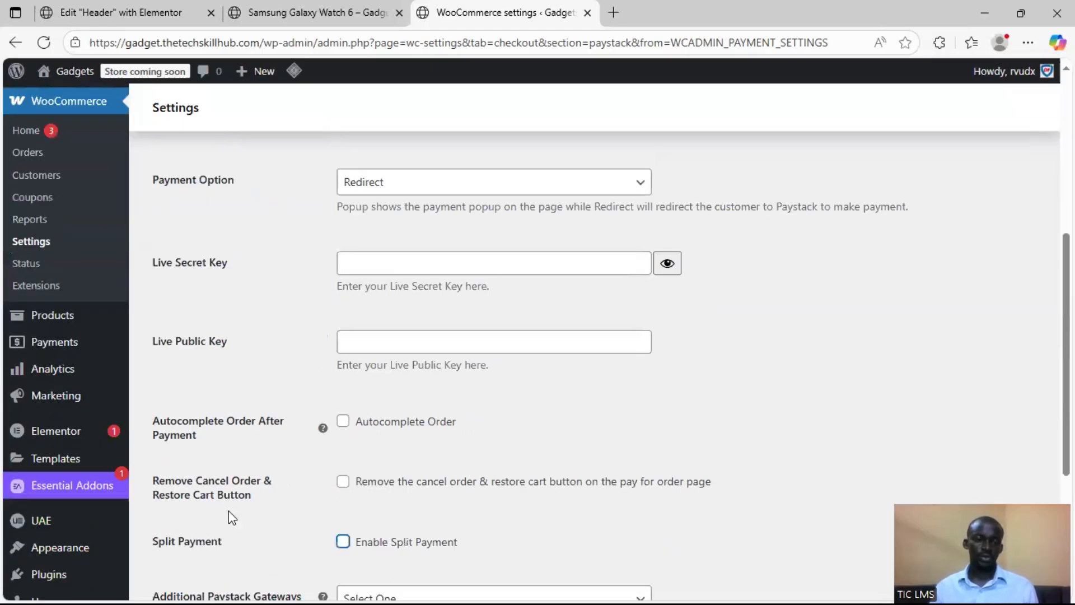
{"action": "scroll", "coordinate": [224, 521], "scroll_direction": "down", "scroll_amount": 4}
{"action": "left_click", "coordinate": [214, 531]}
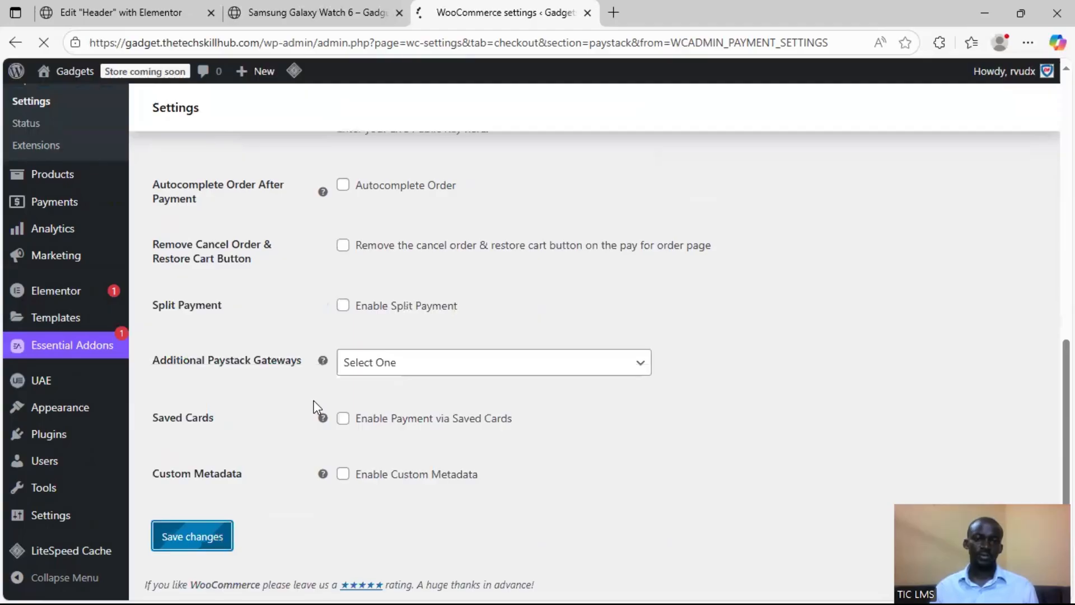
{"action": "scroll", "coordinate": [317, 407], "scroll_direction": "up", "scroll_amount": 5}
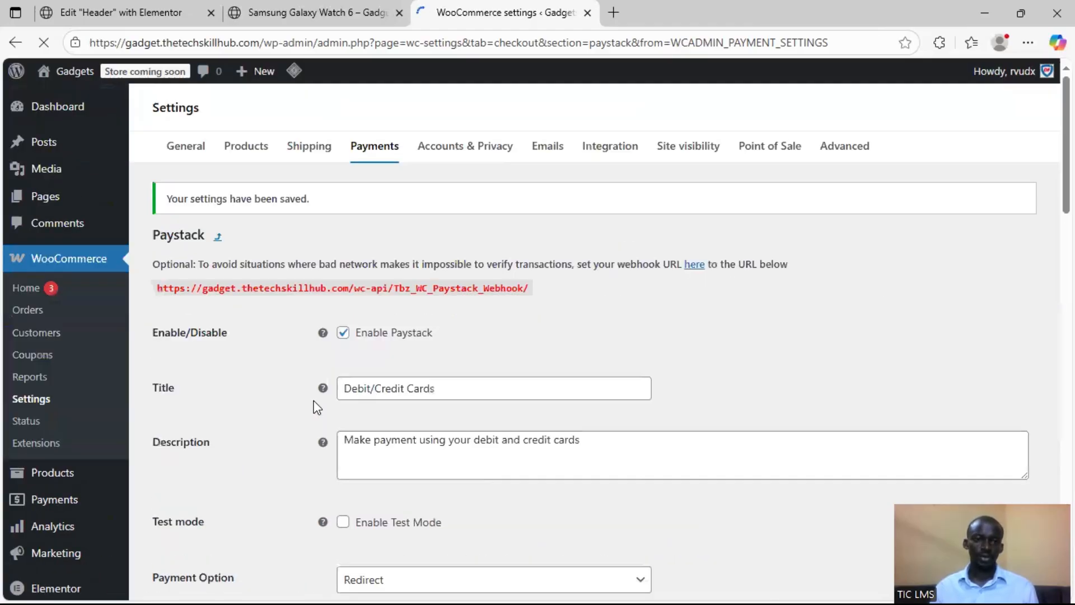
{"action": "scroll", "coordinate": [318, 407], "scroll_direction": "down", "scroll_amount": 4}
{"action": "scroll", "coordinate": [359, 378], "scroll_direction": "down", "scroll_amount": 1}
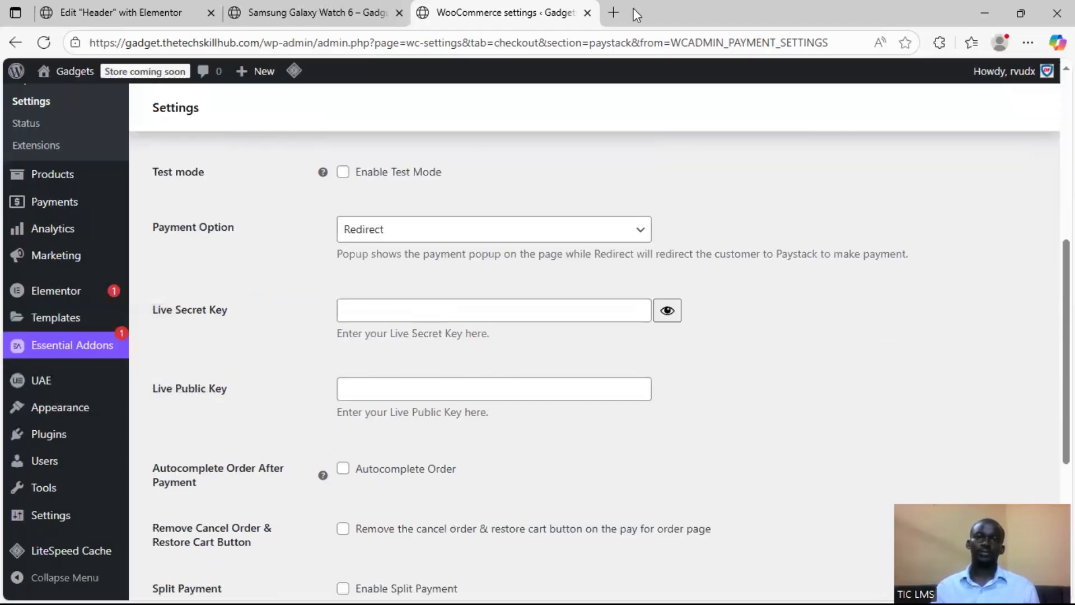
Switch to the Paystack dashboard and open the API Keys & Webhooks section of the account settings
{"action": "left_click", "coordinate": [614, 12]}
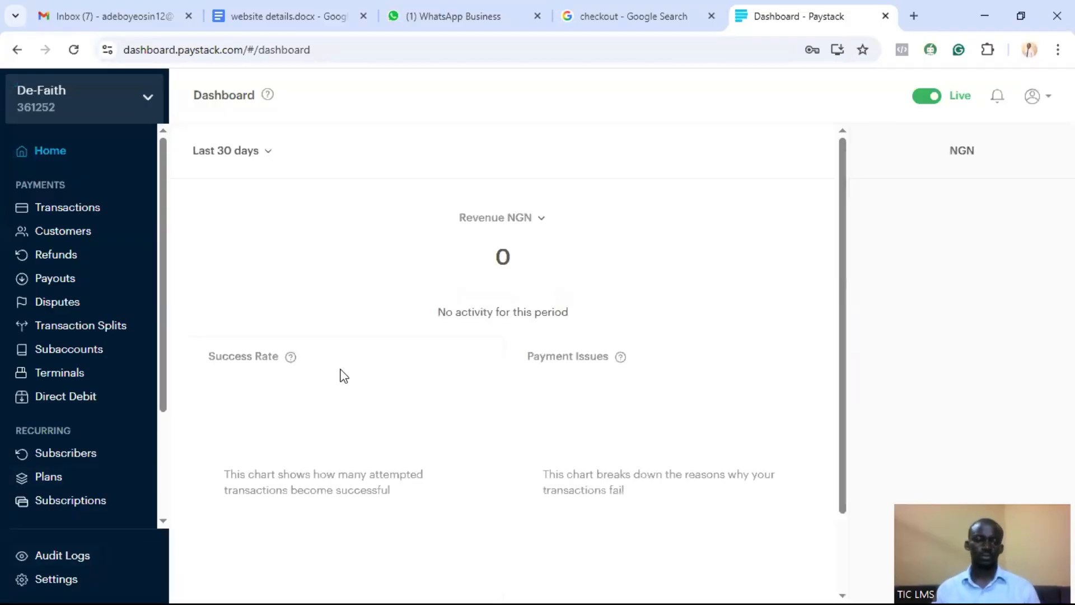
{"action": "scroll", "coordinate": [313, 374], "scroll_direction": "down", "scroll_amount": 2}
{"action": "scroll", "coordinate": [336, 325], "scroll_direction": "up", "scroll_amount": 2}
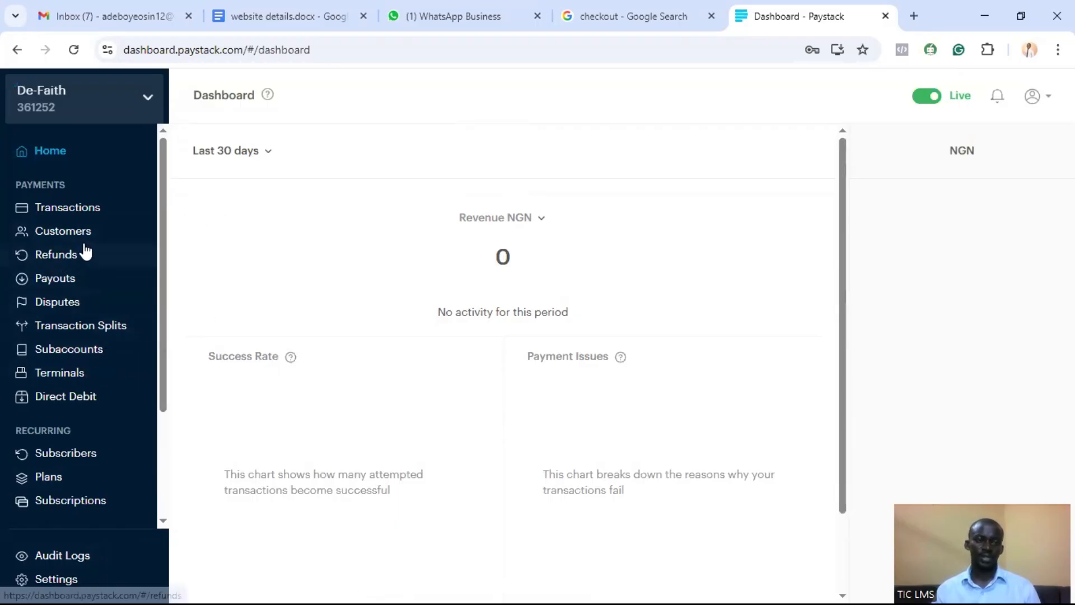
{"action": "scroll", "coordinate": [62, 475], "scroll_direction": "down", "scroll_amount": 3}
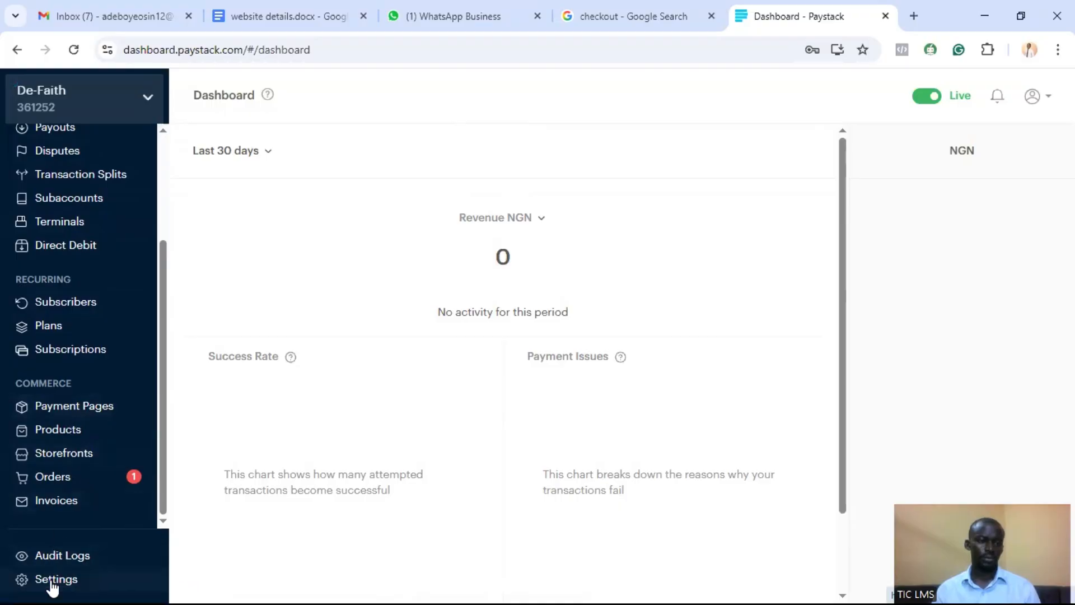
{"action": "left_click", "coordinate": [54, 582]}
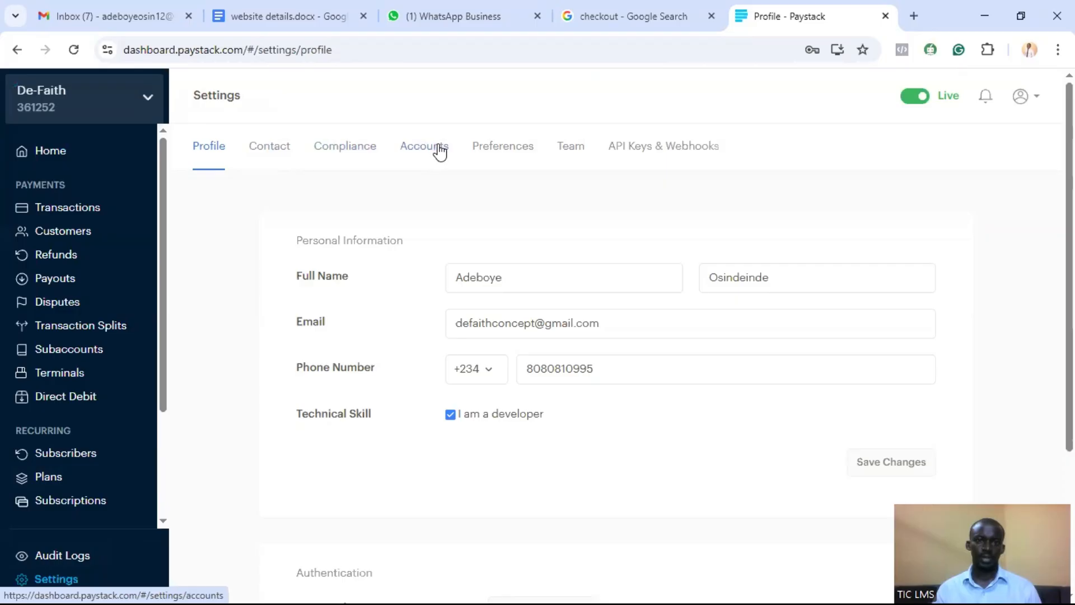
{"action": "left_click", "coordinate": [649, 156]}
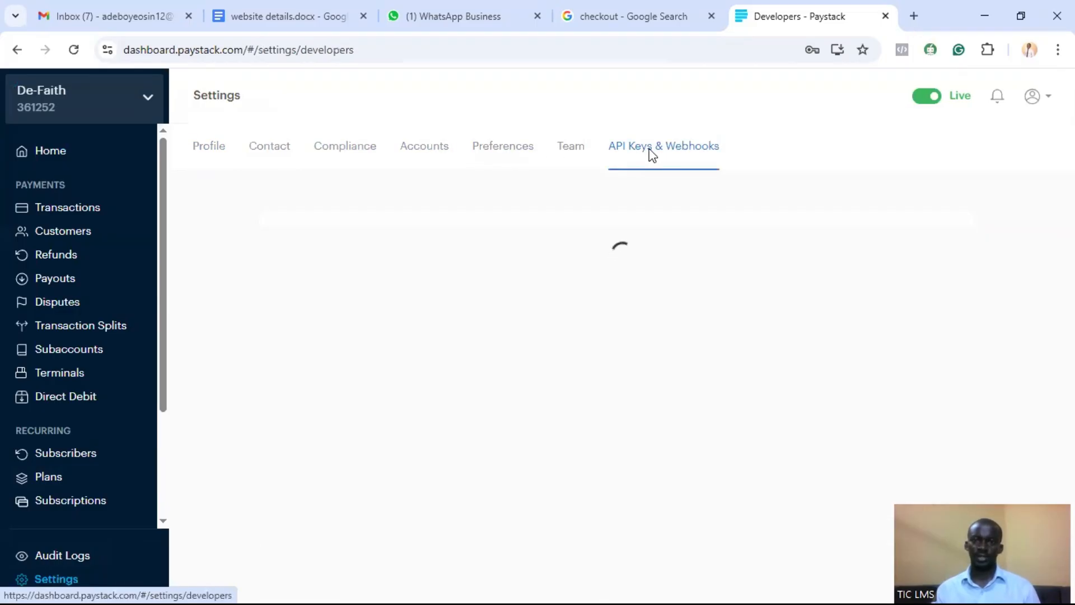
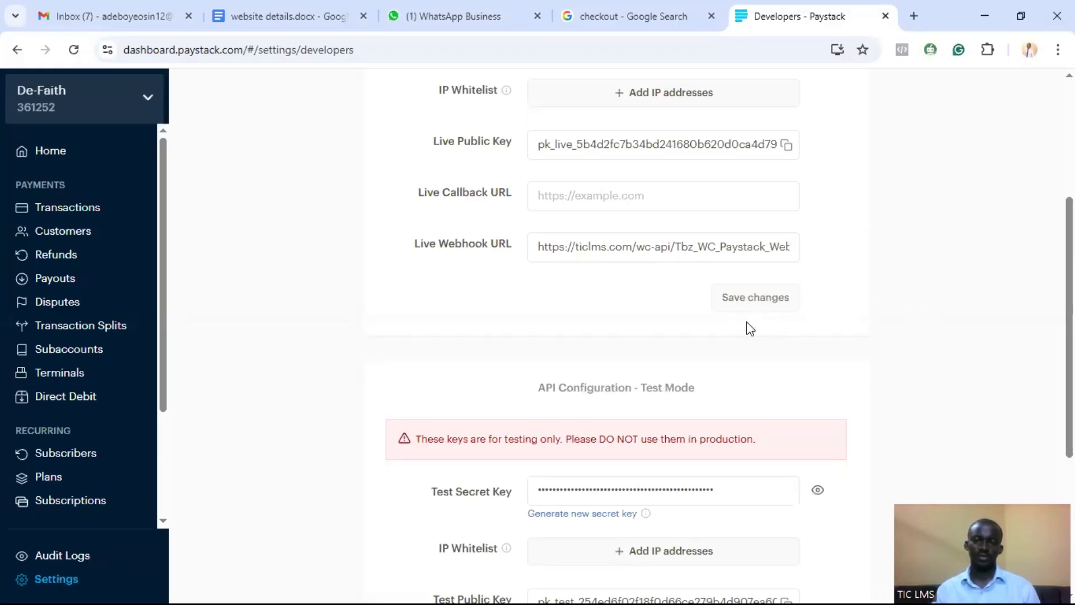
Examine the test mode keys and URLs in Paystack's API configuration, and return to the WooCommerce Paystack settings
{"action": "scroll", "coordinate": [623, 249], "scroll_direction": "down", "scroll_amount": 1}
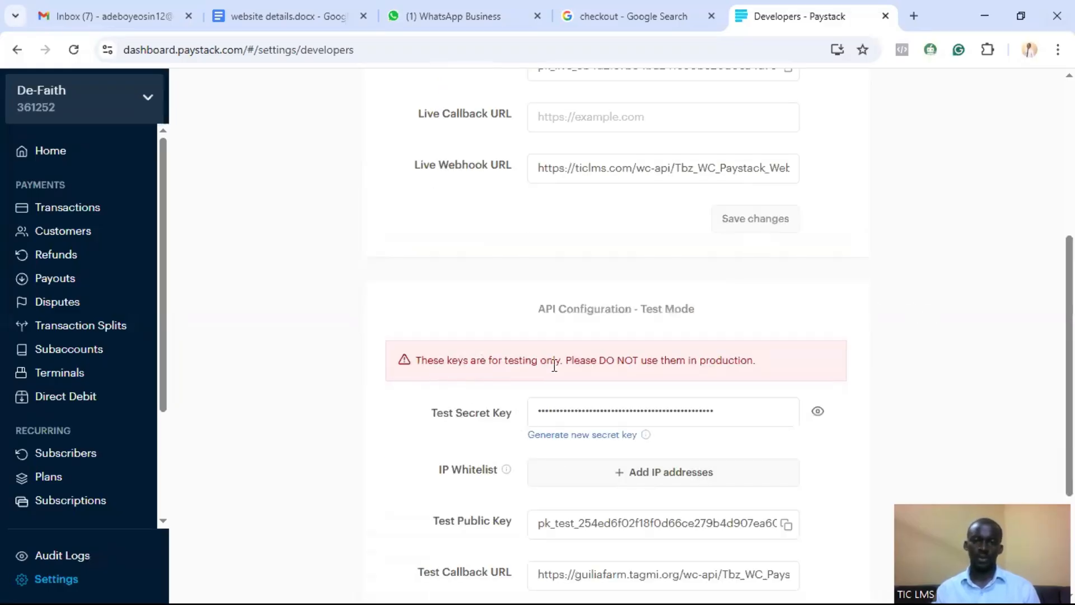
{"action": "scroll", "coordinate": [631, 395], "scroll_direction": "down", "scroll_amount": 1}
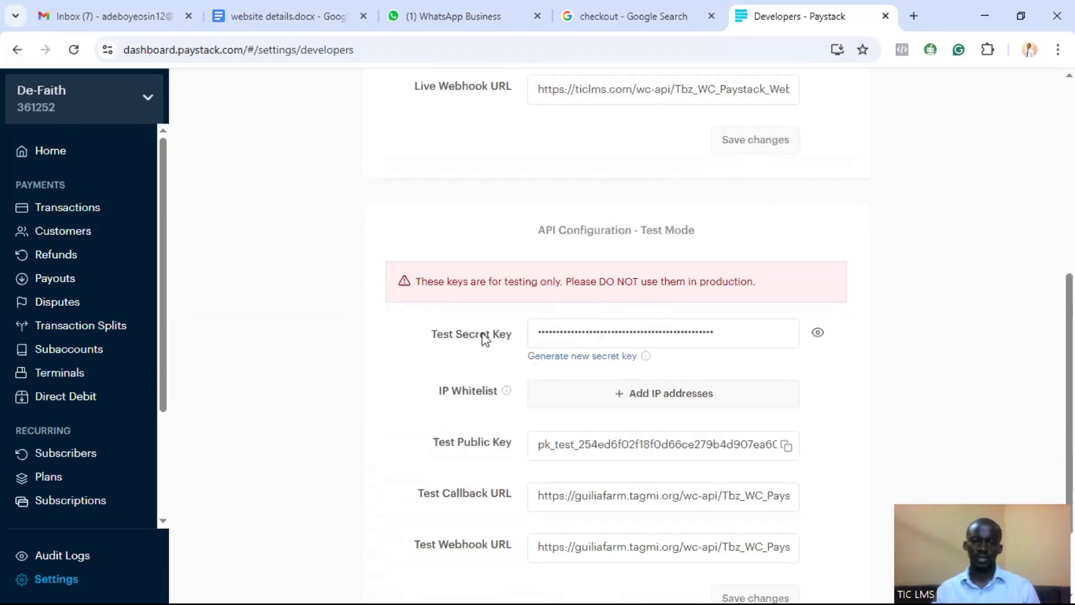
{"action": "scroll", "coordinate": [593, 342], "scroll_direction": "down", "scroll_amount": 1}
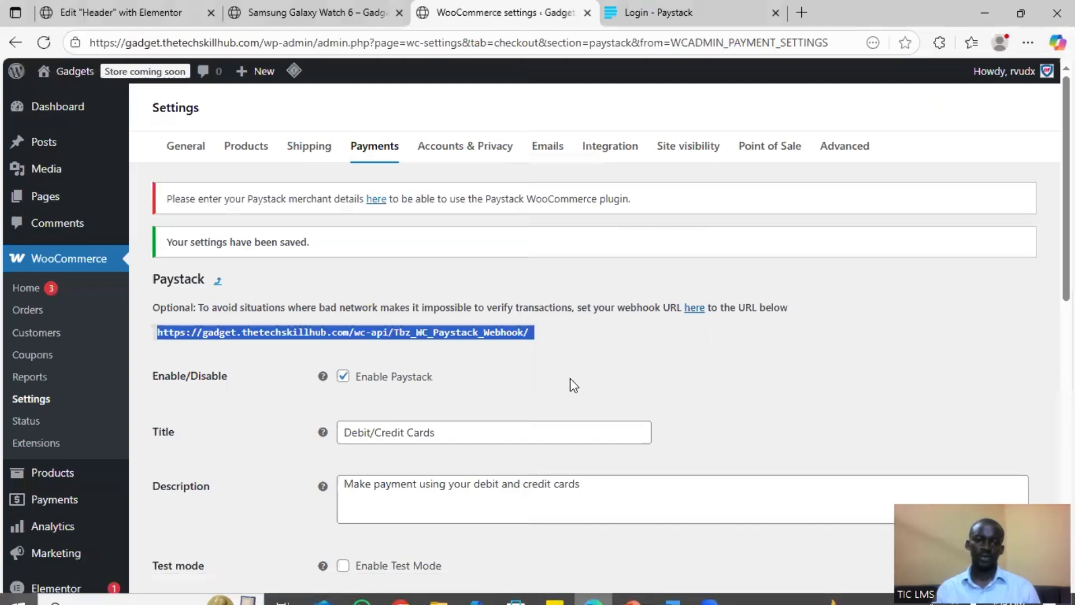
{"action": "left_click", "coordinate": [570, 378]}
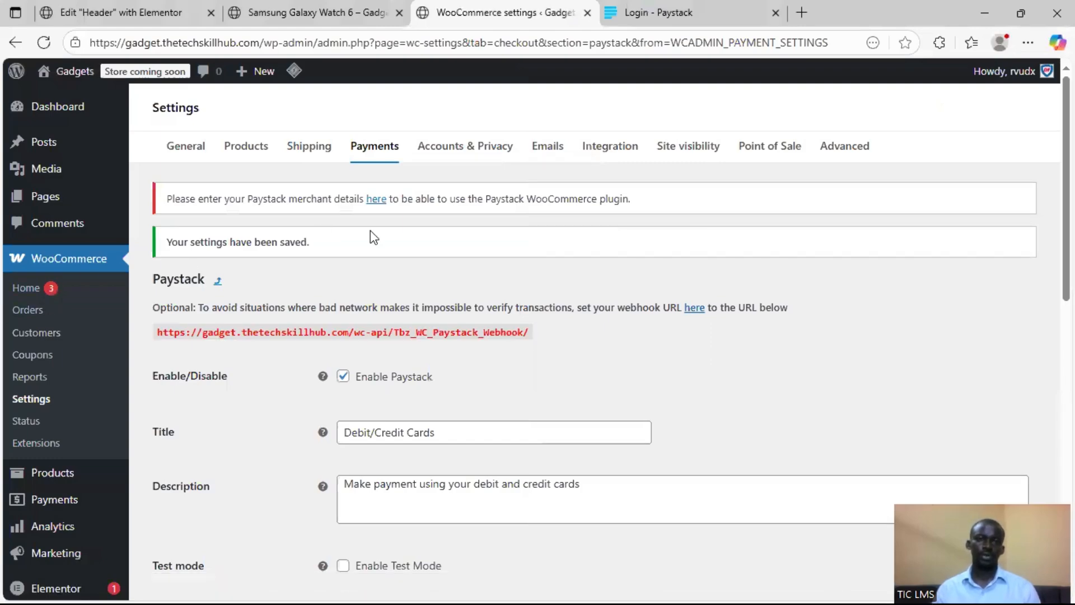
{"action": "scroll", "coordinate": [493, 265], "scroll_direction": "down", "scroll_amount": 1}
{"action": "scroll", "coordinate": [448, 255], "scroll_direction": "up", "scroll_amount": 1}
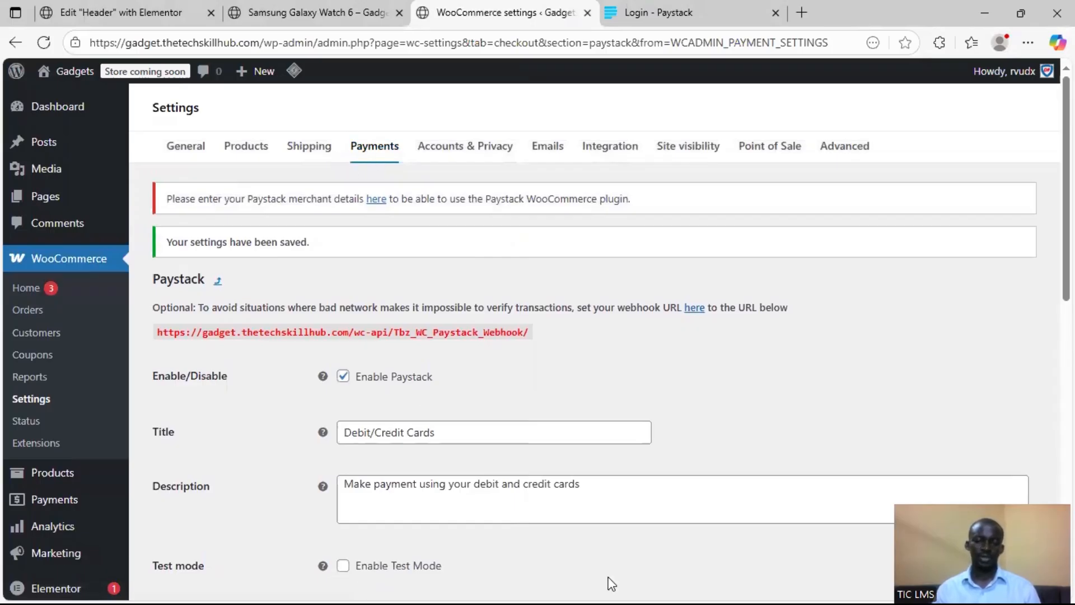
Switch to the PowerPoint slideshow and advance past the PayPal, Stripe and Flutterwave slides to Demo Reminder
{"action": "key", "text": "super"}
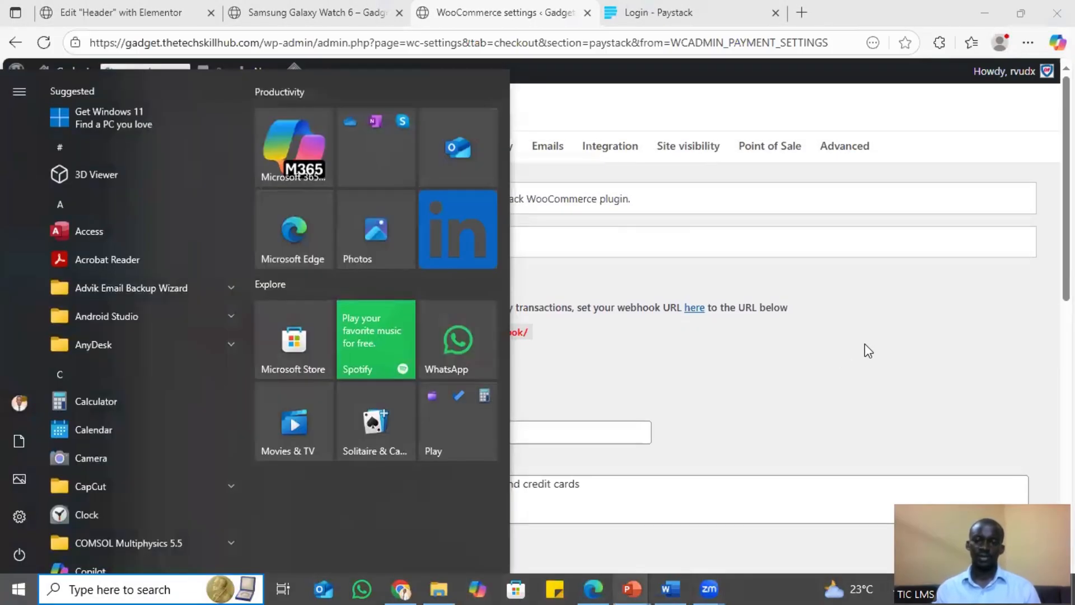
{"action": "mouse_move", "coordinate": [643, 578]}
{"action": "left_click", "coordinate": [725, 519]}
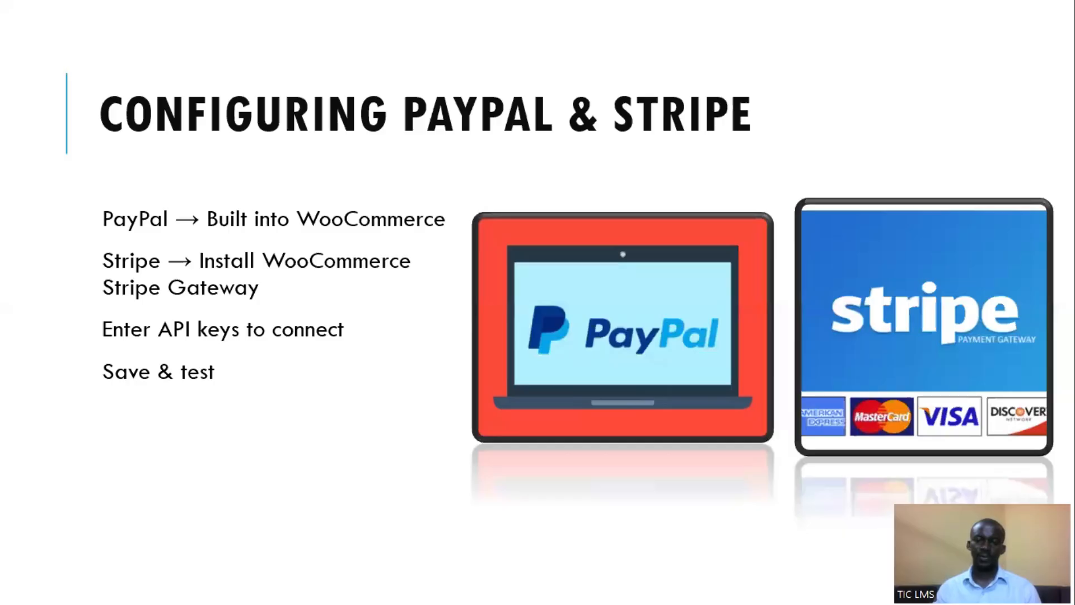
{"action": "key", "text": "Right"}
{"action": "key", "text": "Right"}
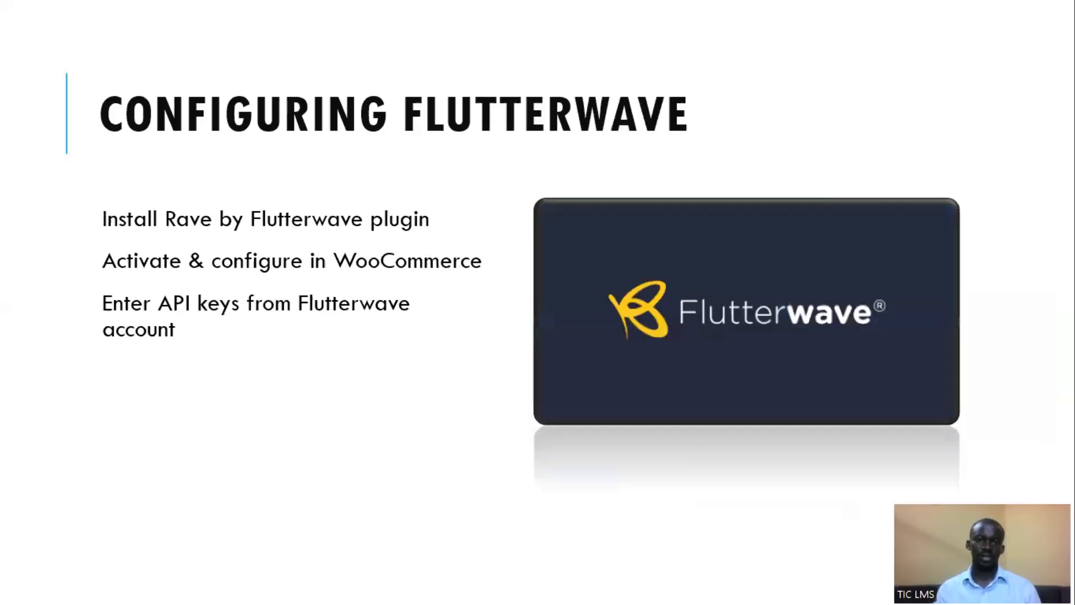
{"action": "key", "text": "Right"}
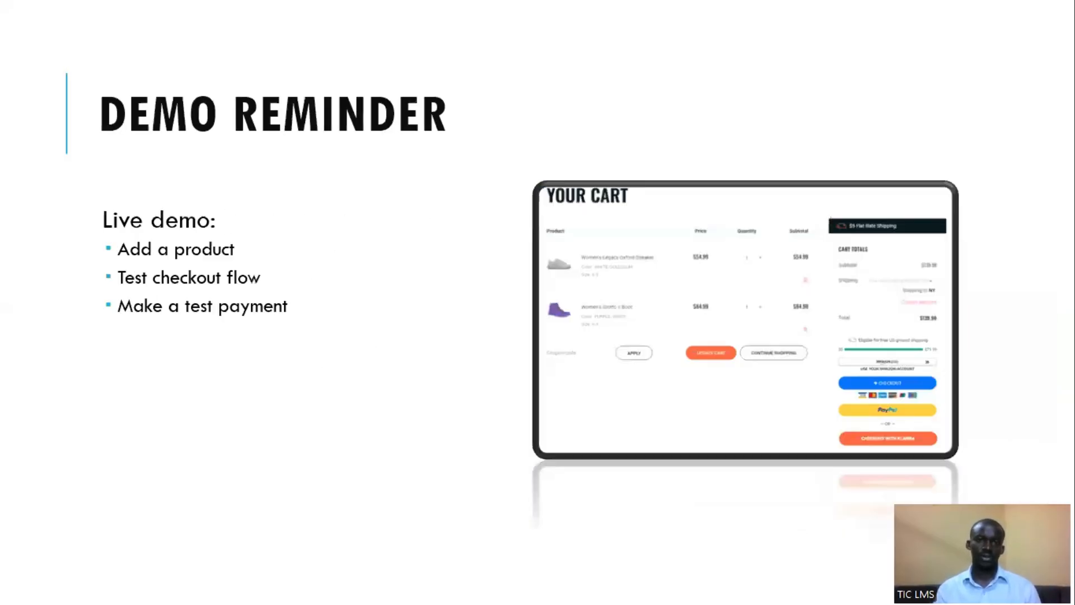
Switch back to the Gadget Hub store in Edge and open the shopping cart from the product page
{"action": "key", "text": "super"}
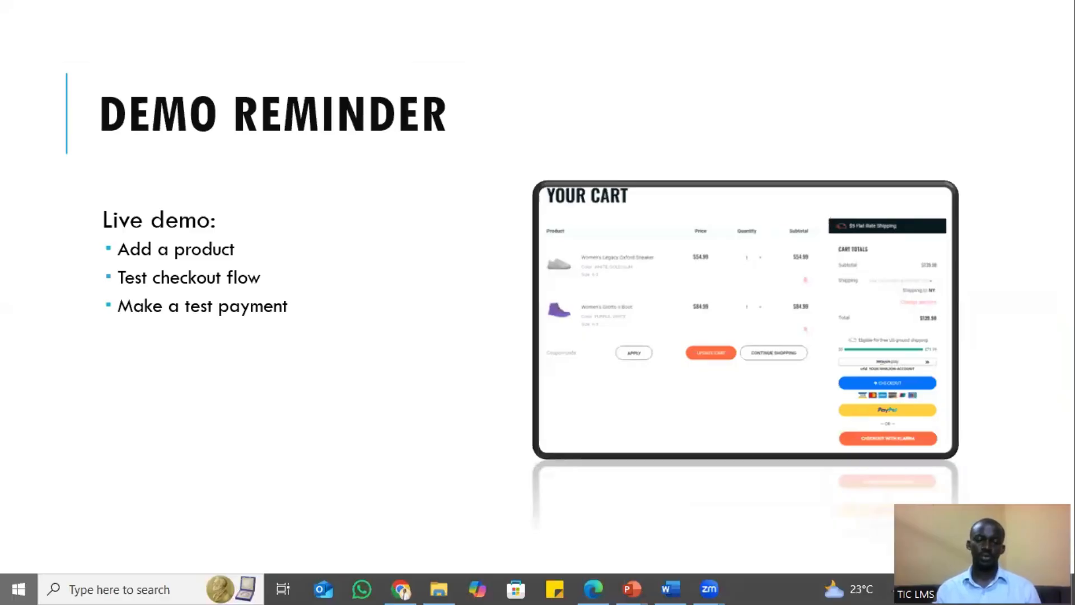
{"action": "left_click", "coordinate": [829, 542]}
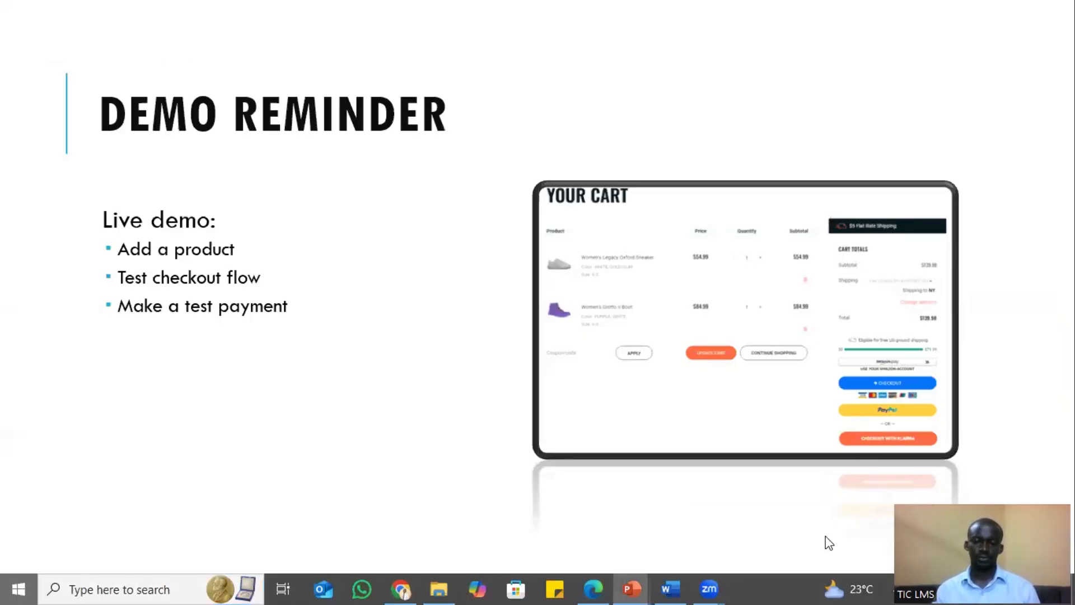
{"action": "left_click", "coordinate": [594, 588]}
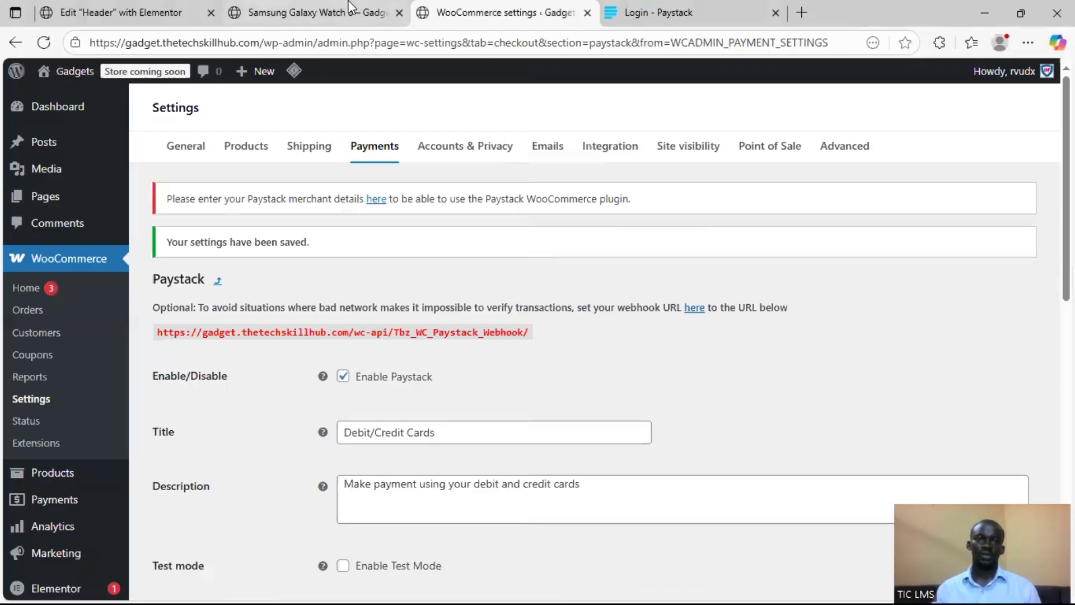
{"action": "left_click", "coordinate": [313, 12]}
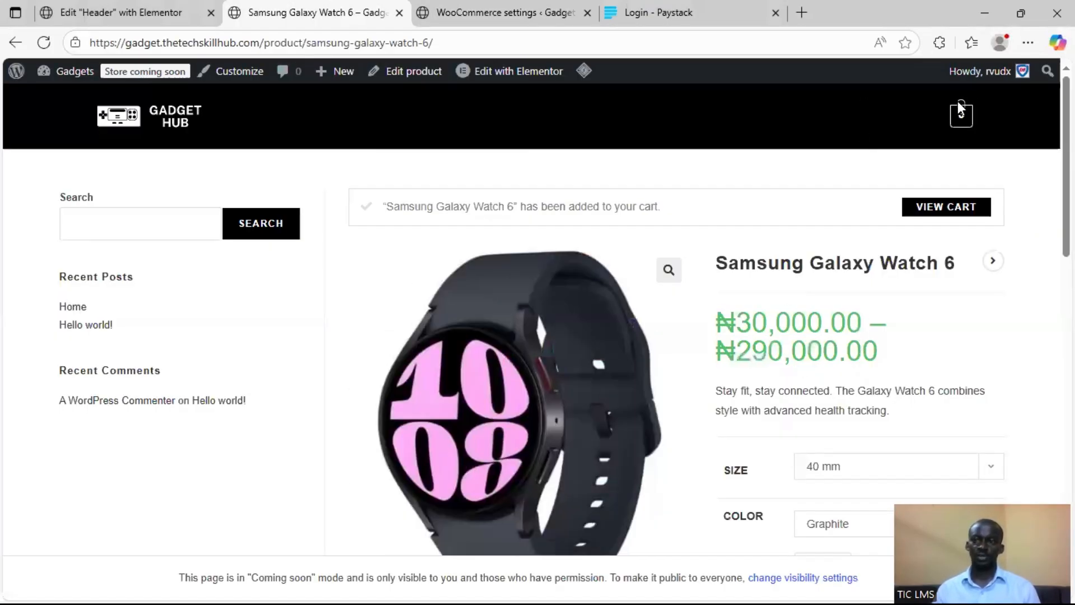
{"action": "left_click", "coordinate": [963, 117]}
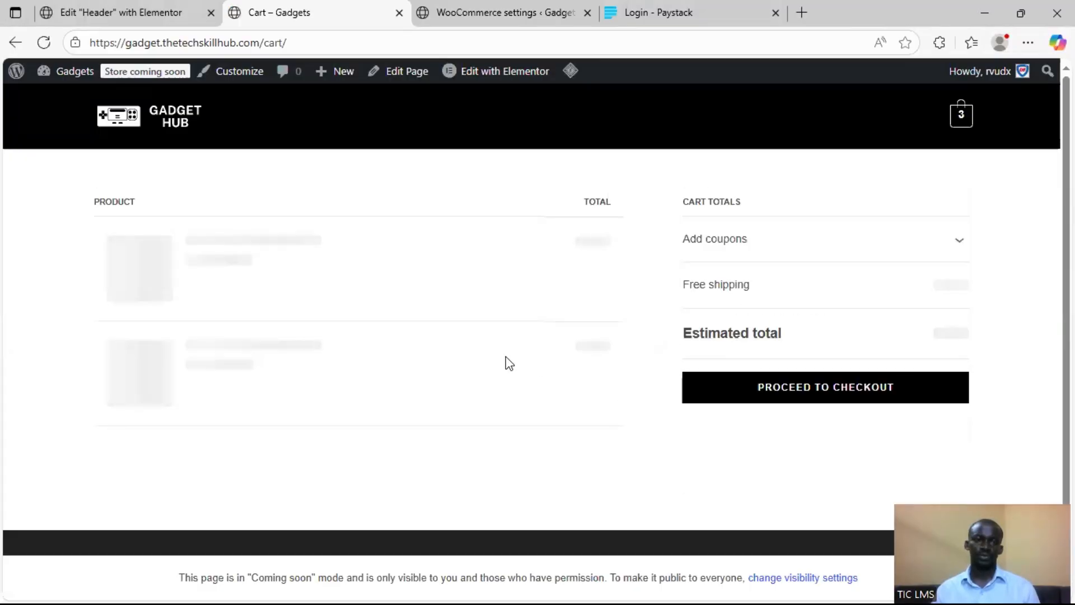
Review the products in the cart and proceed to checkout
{"action": "scroll", "coordinate": [589, 308], "scroll_direction": "down", "scroll_amount": 3}
{"action": "scroll", "coordinate": [619, 304], "scroll_direction": "up", "scroll_amount": 3}
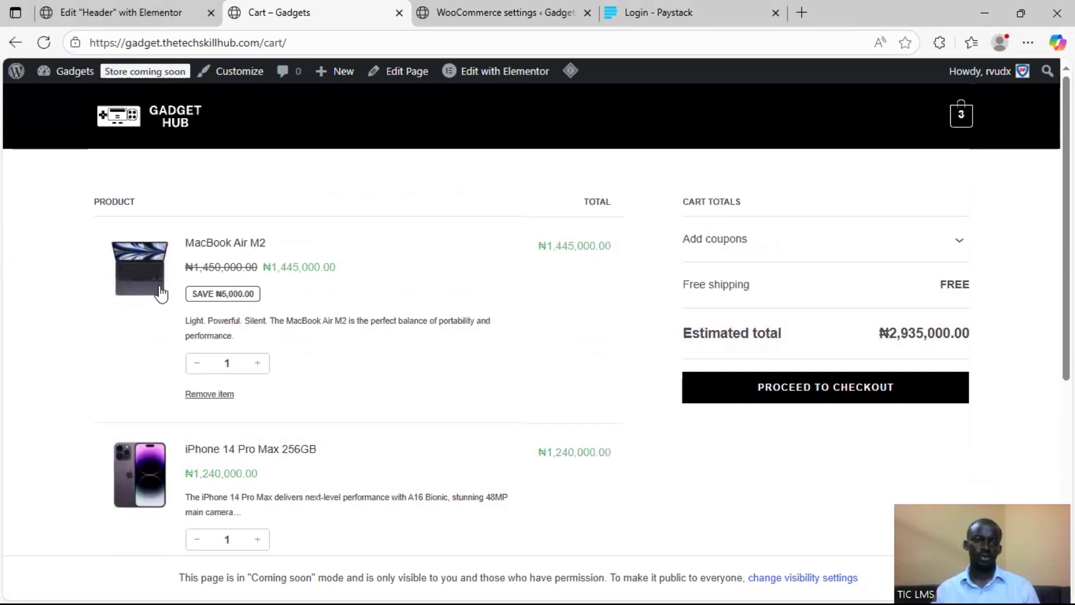
{"action": "scroll", "coordinate": [249, 313], "scroll_direction": "down", "scroll_amount": 4}
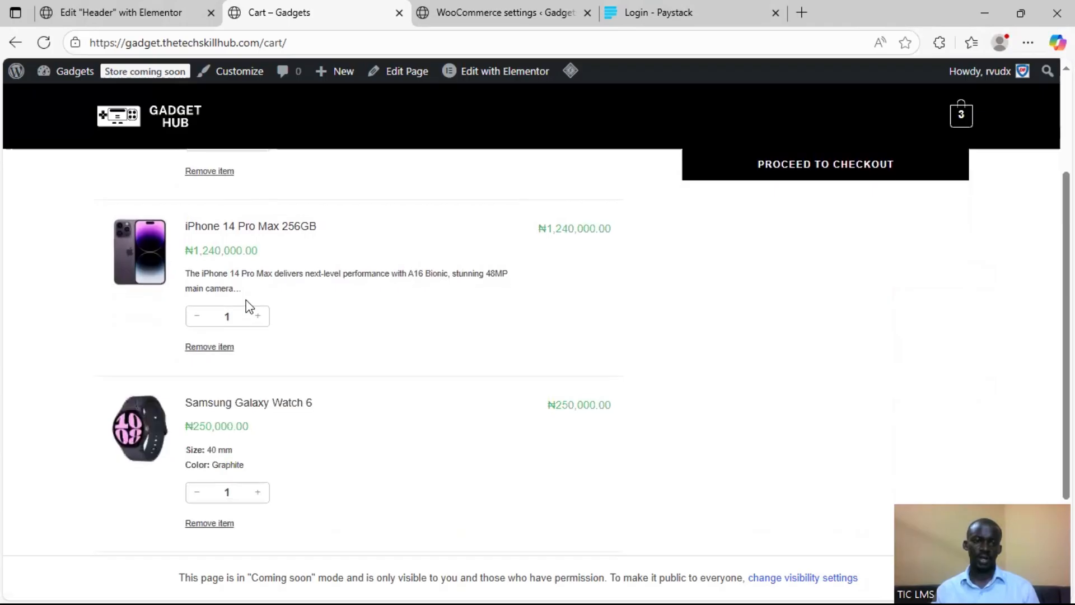
{"action": "scroll", "coordinate": [269, 330], "scroll_direction": "down", "scroll_amount": 3}
{"action": "scroll", "coordinate": [336, 361], "scroll_direction": "up", "scroll_amount": 6}
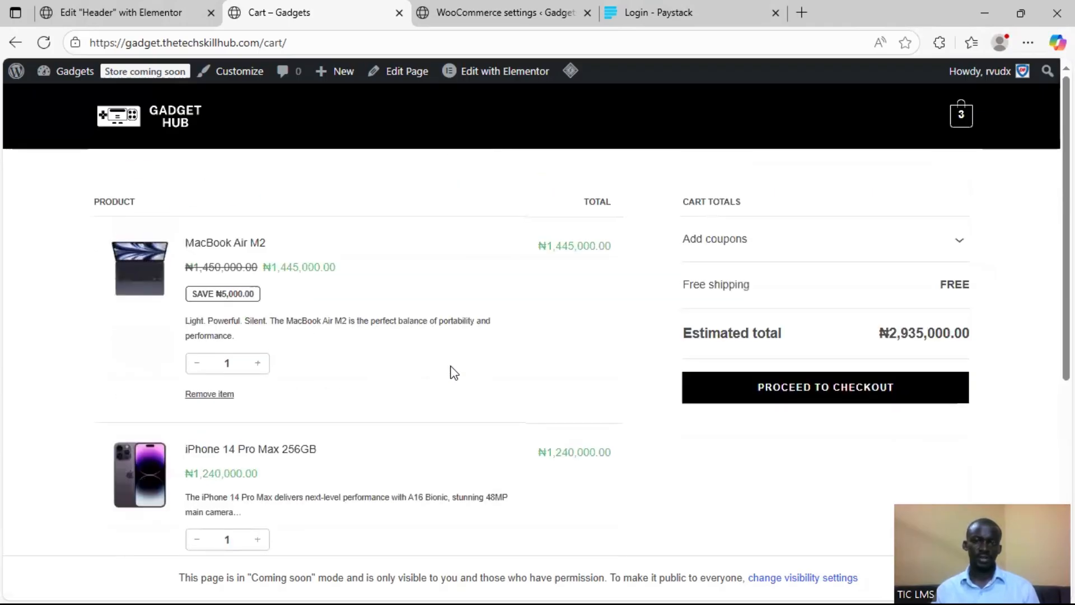
{"action": "left_click", "coordinate": [786, 400]}
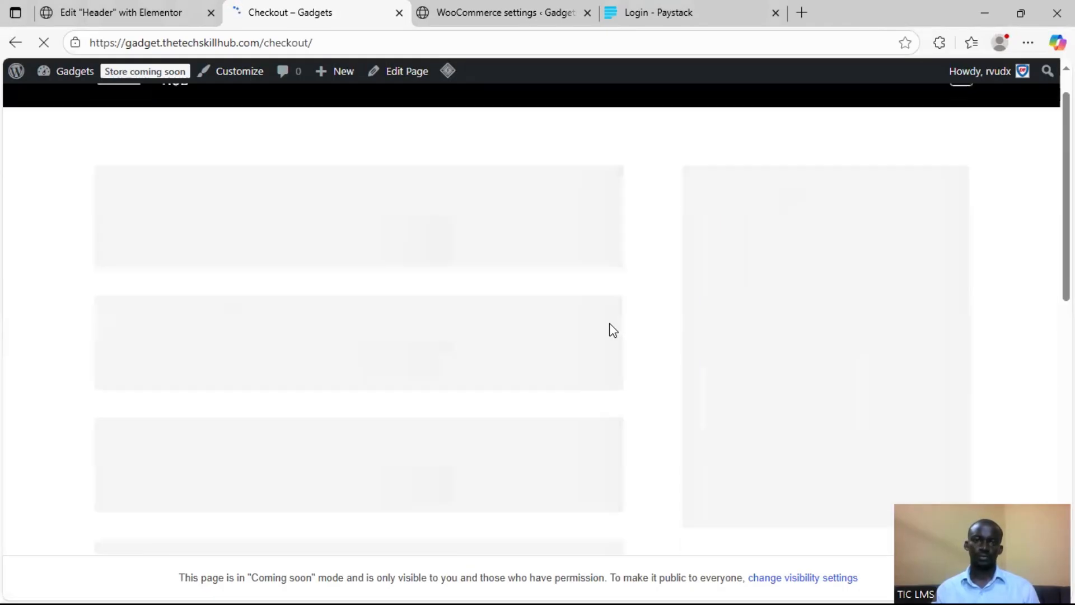
Review the checkout form down to the payment options and select Direct bank transfer
{"action": "scroll", "coordinate": [610, 327], "scroll_direction": "down", "scroll_amount": 2}
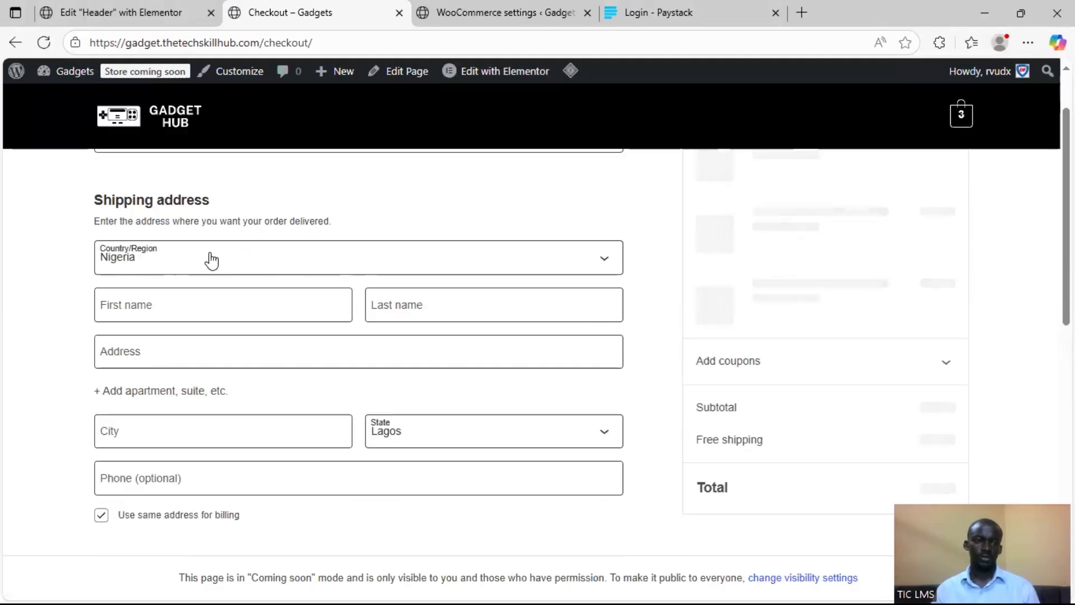
{"action": "scroll", "coordinate": [512, 266], "scroll_direction": "up", "scroll_amount": 3}
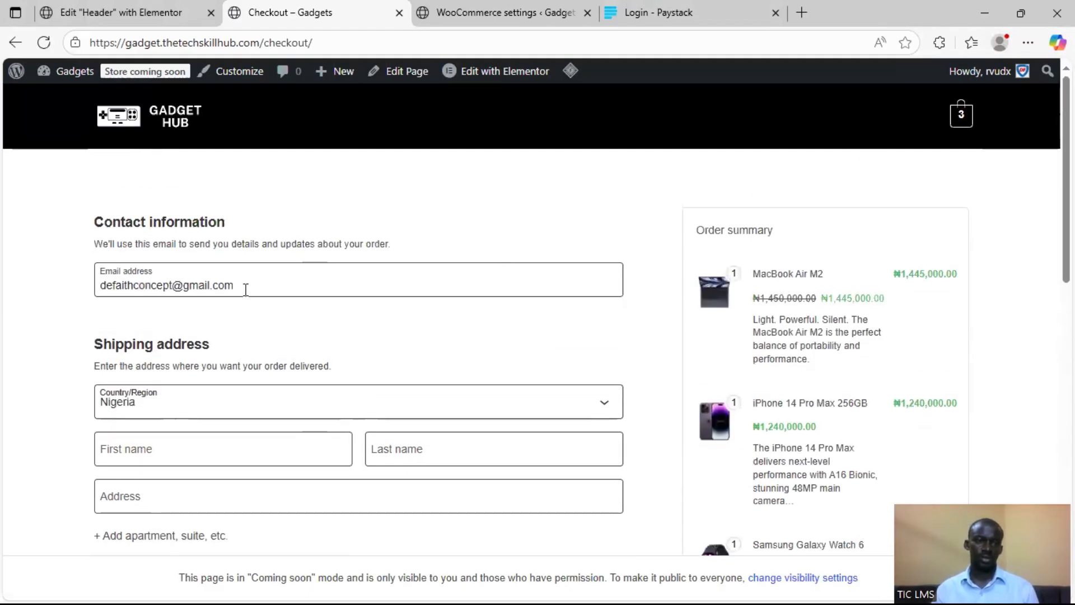
{"action": "scroll", "coordinate": [284, 306], "scroll_direction": "down", "scroll_amount": 8}
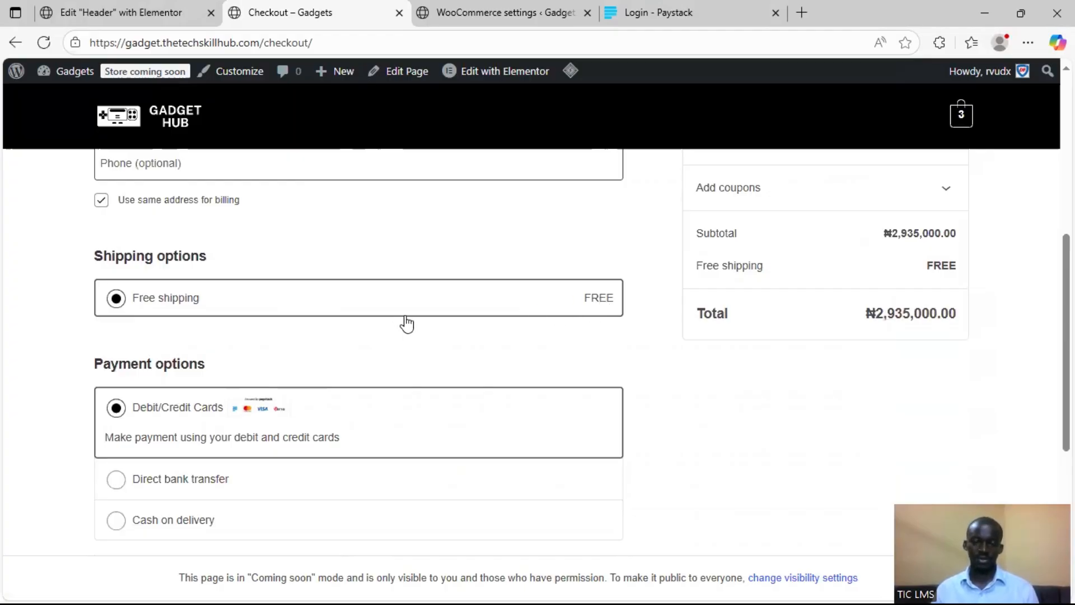
{"action": "scroll", "coordinate": [323, 400], "scroll_direction": "down", "scroll_amount": 1}
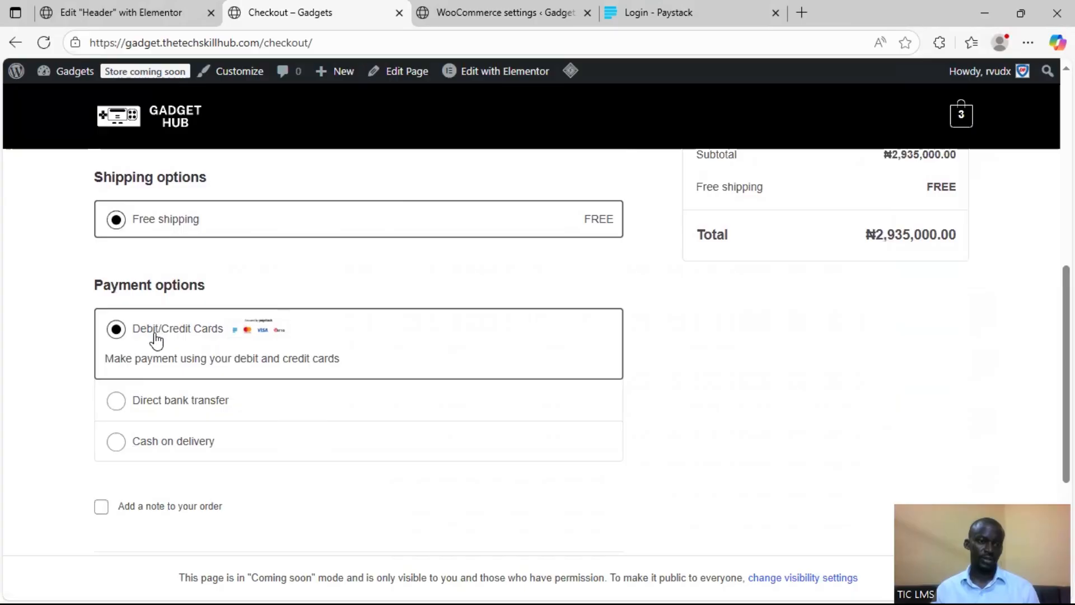
{"action": "left_click", "coordinate": [116, 401]}
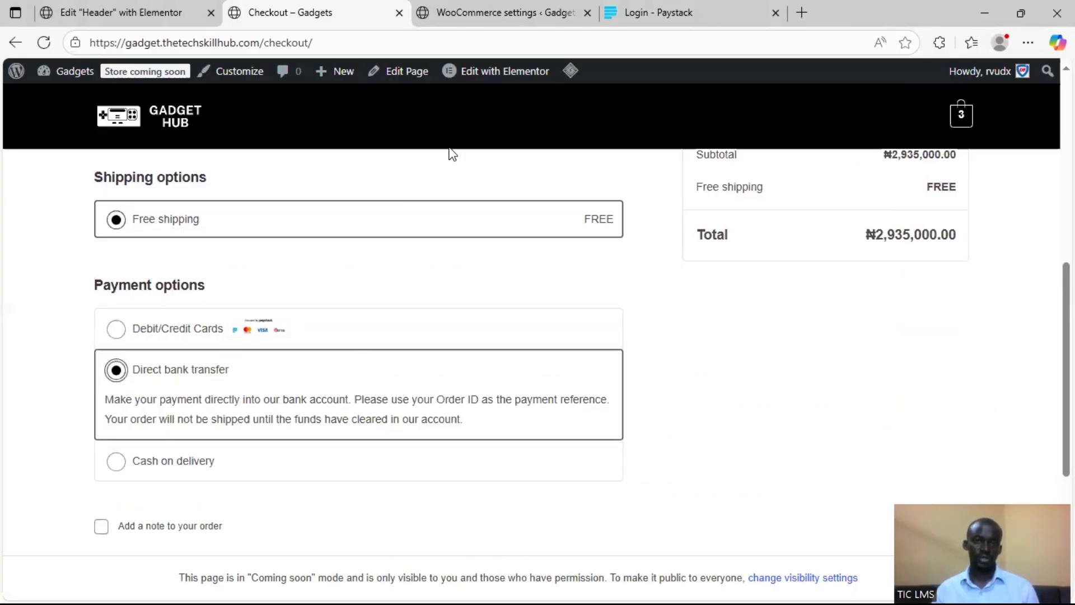
Return to the WooCommerce payment providers and open the Direct bank transfer settings under offline payments
{"action": "left_click", "coordinate": [497, 10]}
{"action": "left_click", "coordinate": [724, 10]}
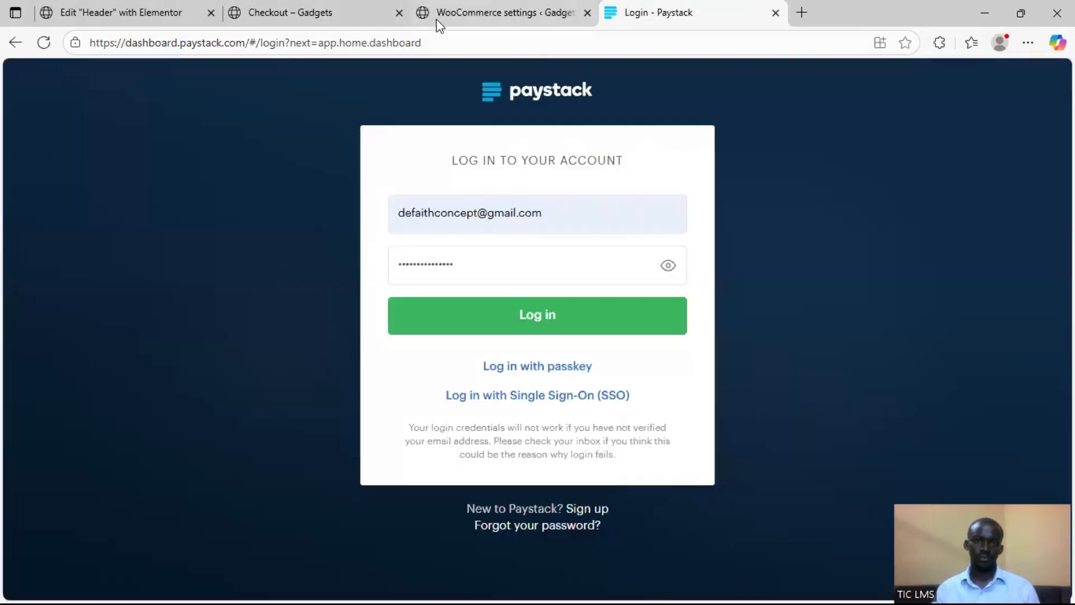
{"action": "left_click", "coordinate": [493, 12]}
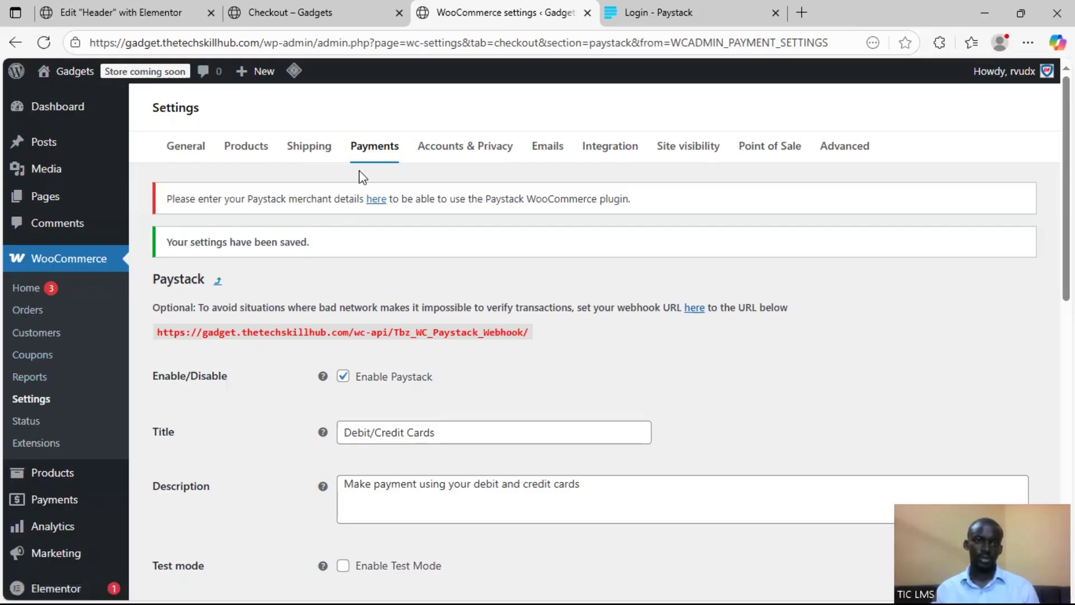
{"action": "left_click", "coordinate": [363, 146]}
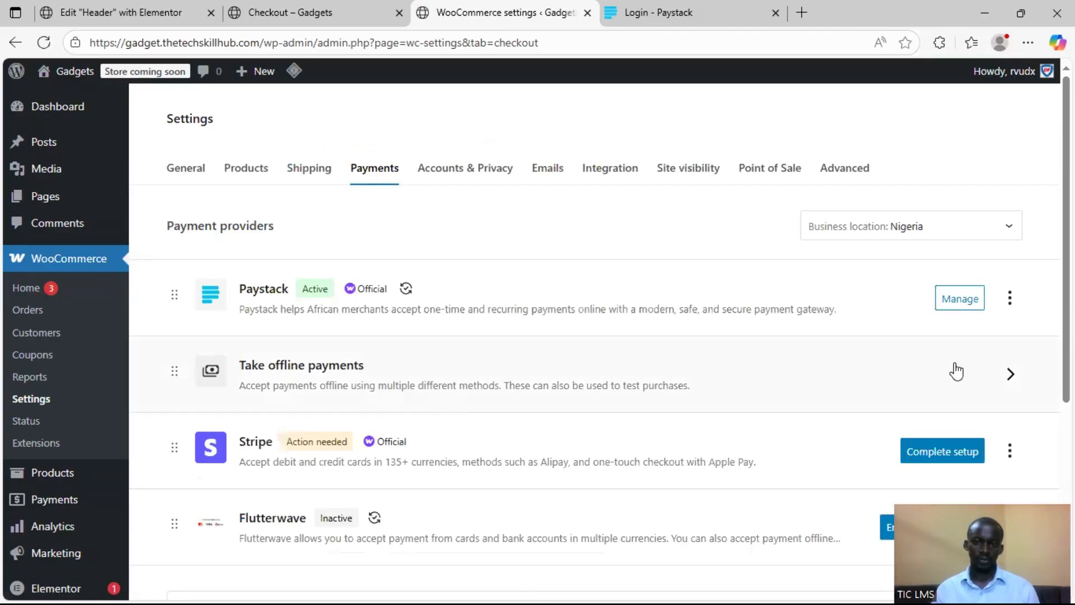
{"action": "scroll", "coordinate": [271, 364], "scroll_direction": "down", "scroll_amount": 3}
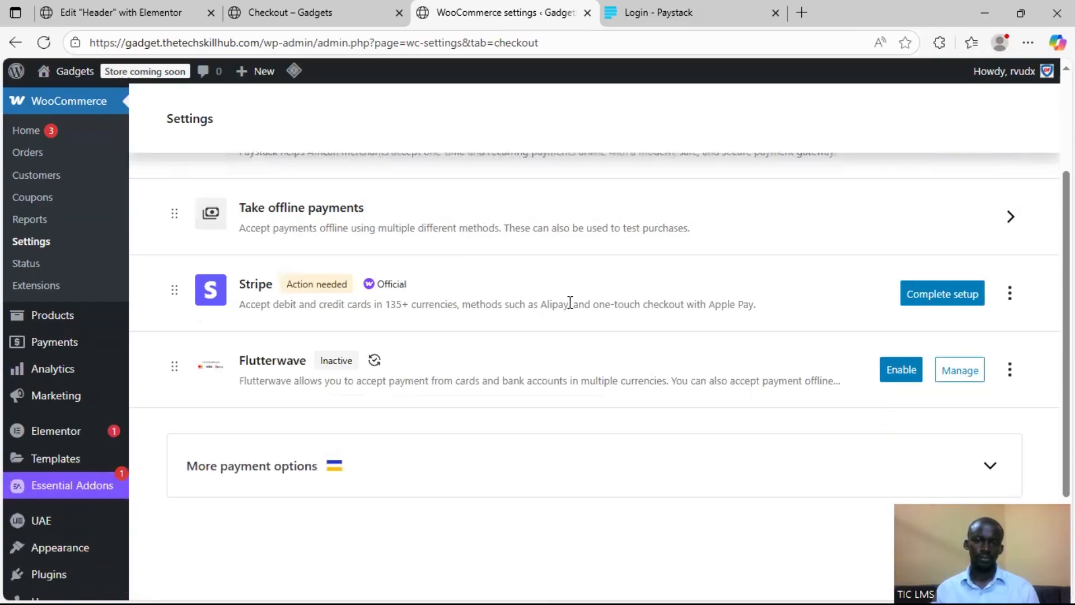
{"action": "scroll", "coordinate": [569, 303], "scroll_direction": "up", "scroll_amount": 3}
{"action": "left_click", "coordinate": [894, 380]}
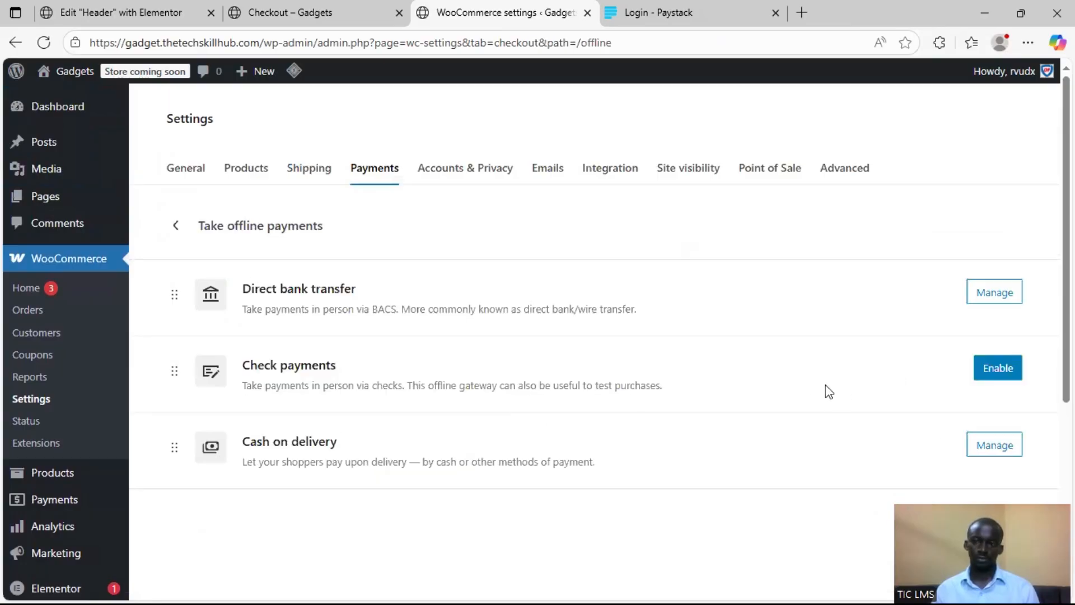
{"action": "left_click", "coordinate": [987, 301]}
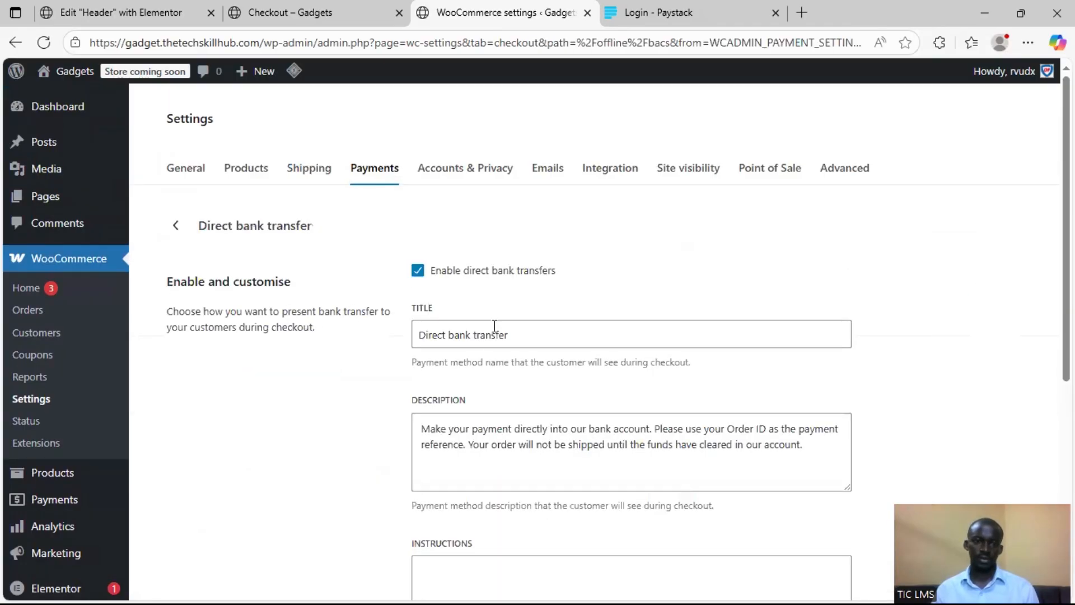
Start adding a bank account for direct bank transfer with the account name GADGET HUB and the bank name First Bank
{"action": "scroll", "coordinate": [504, 353], "scroll_direction": "down", "scroll_amount": 2}
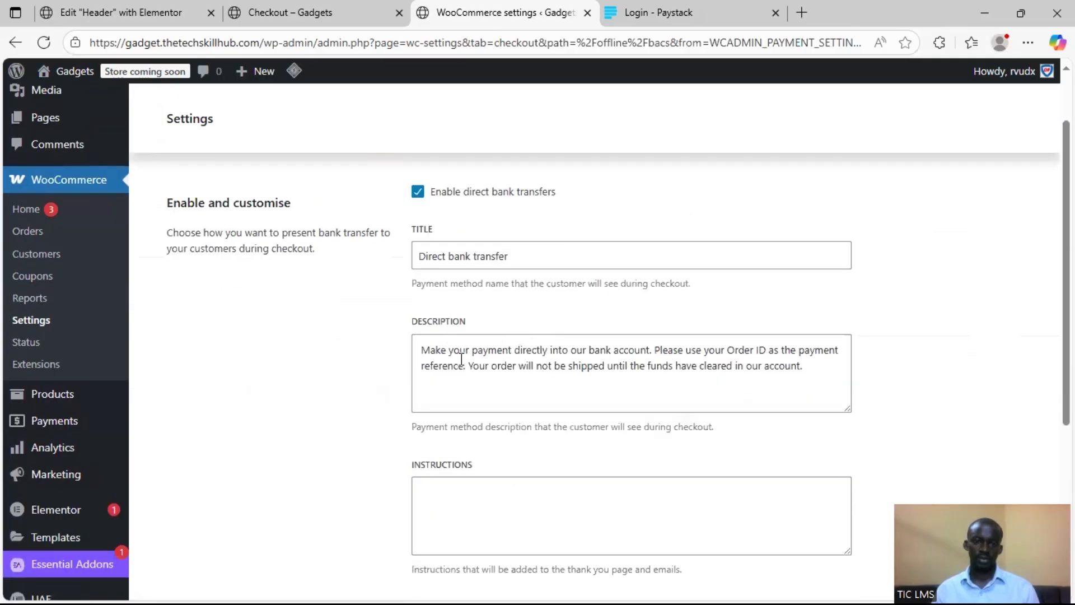
{"action": "scroll", "coordinate": [504, 370], "scroll_direction": "down", "scroll_amount": 5}
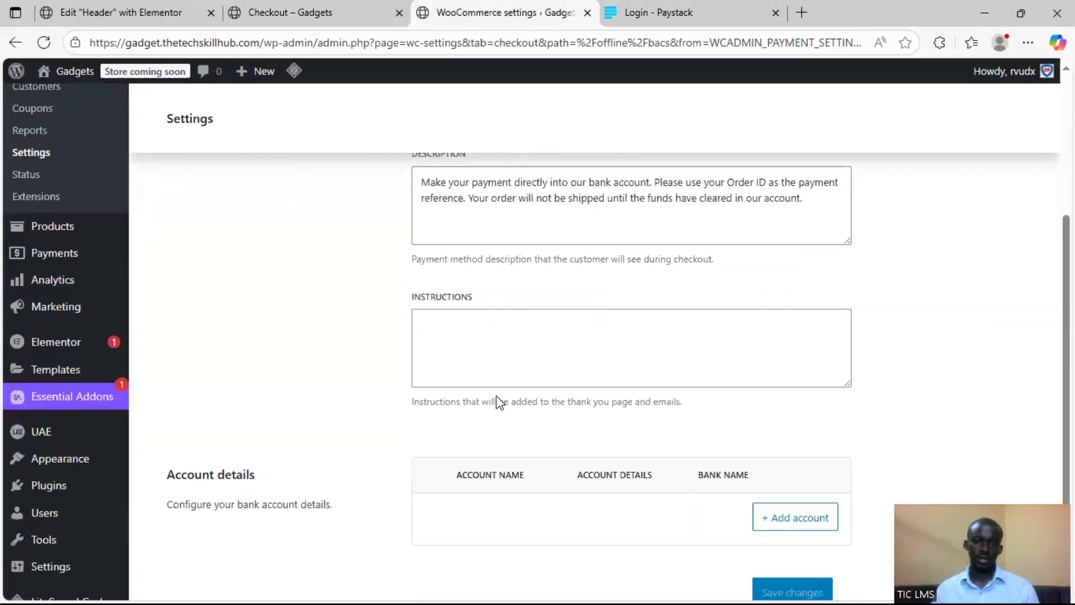
{"action": "left_click", "coordinate": [781, 407]}
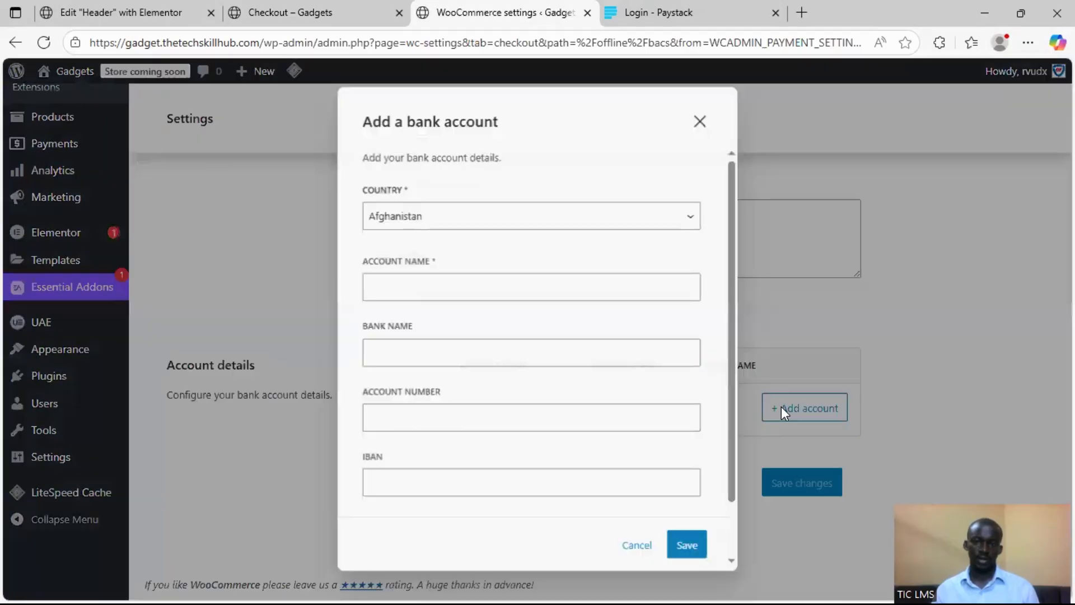
{"action": "left_click", "coordinate": [448, 222]}
{"action": "left_click", "coordinate": [448, 222]}
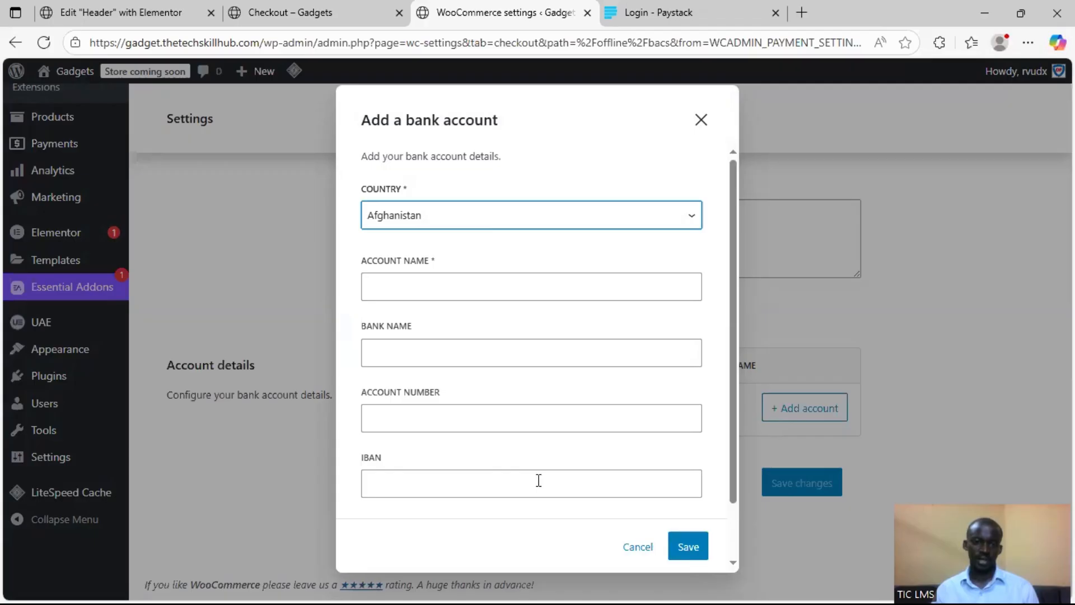
{"action": "left_click", "coordinate": [450, 295]}
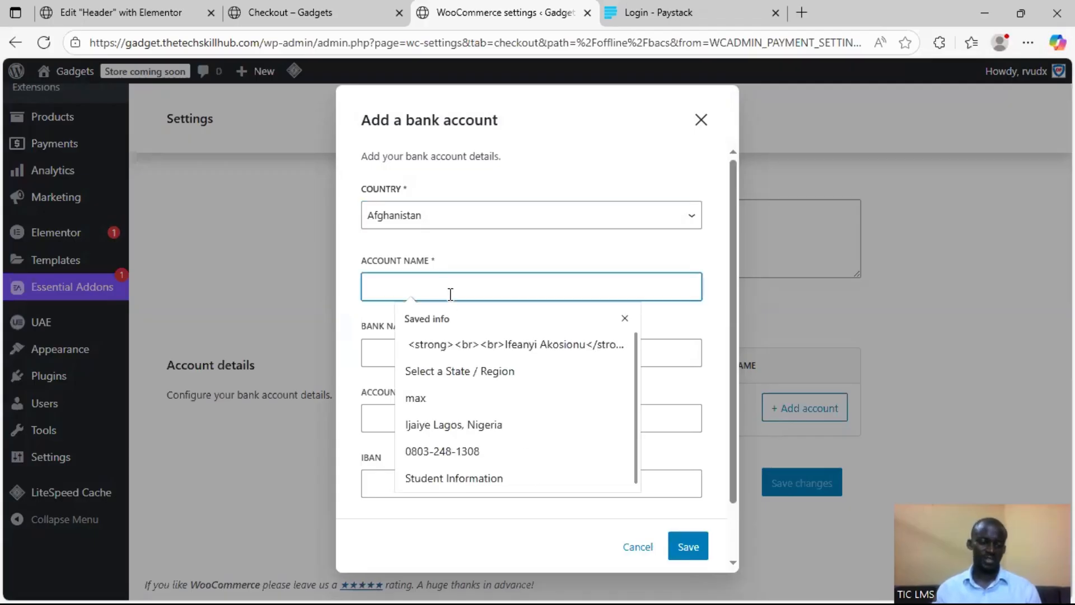
{"action": "type", "text": "T HUB"}
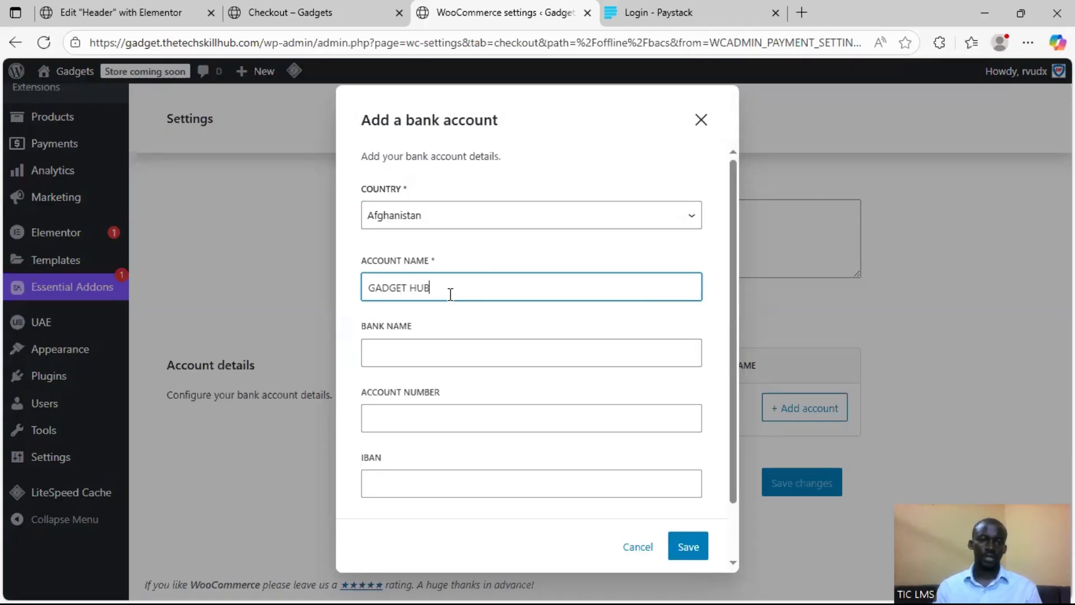
{"action": "left_click", "coordinate": [443, 356]}
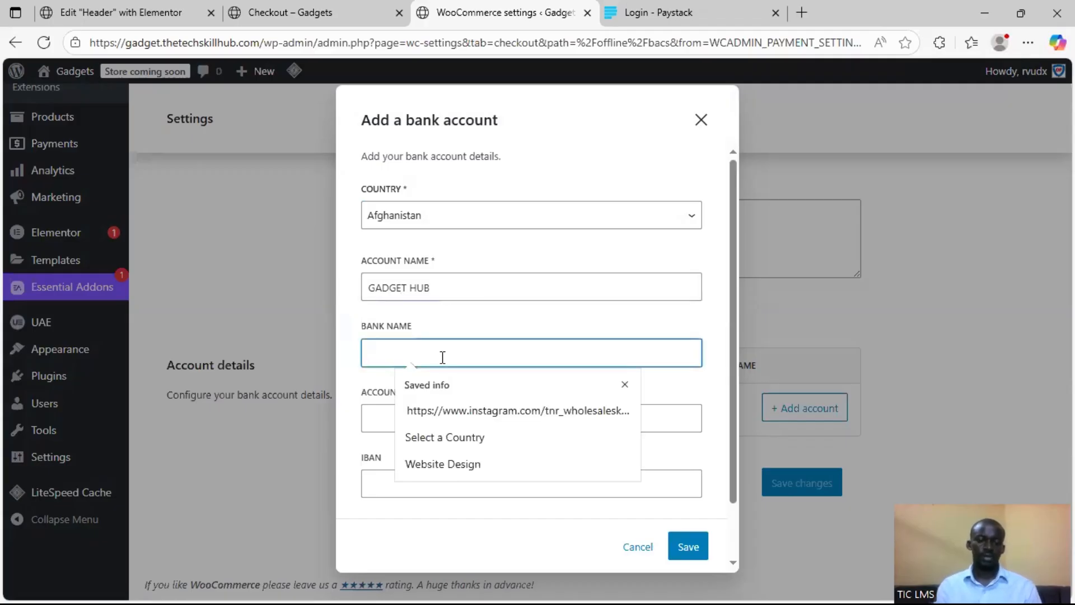
{"action": "type", "text": "First Bank"}
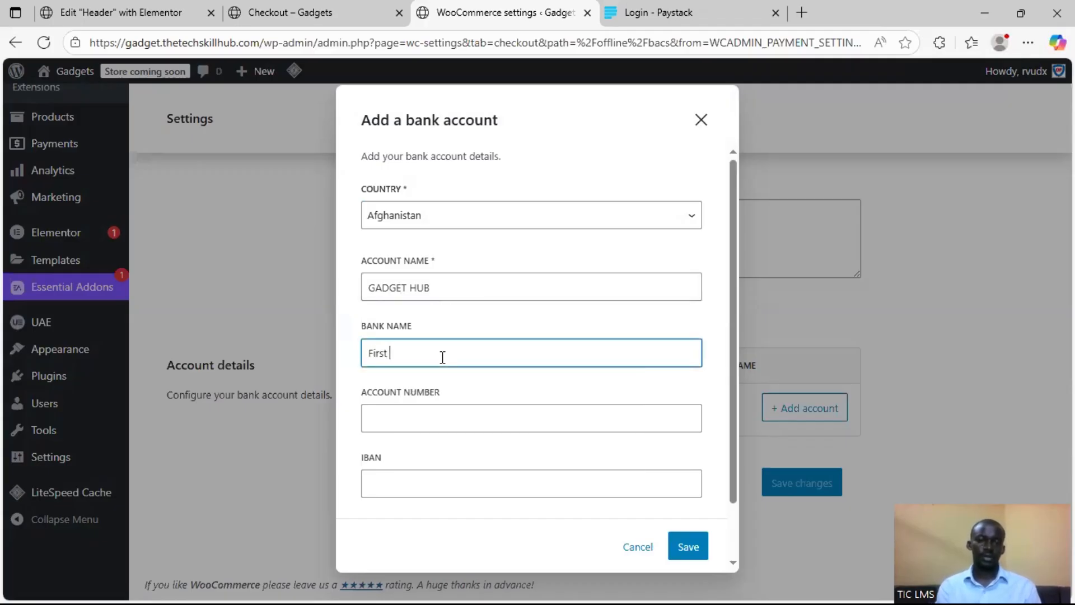
Enter the account number for the GADGET HUB bank account and save the account
{"action": "left_click", "coordinate": [436, 416]}
{"action": "type", "text": "01234567"}
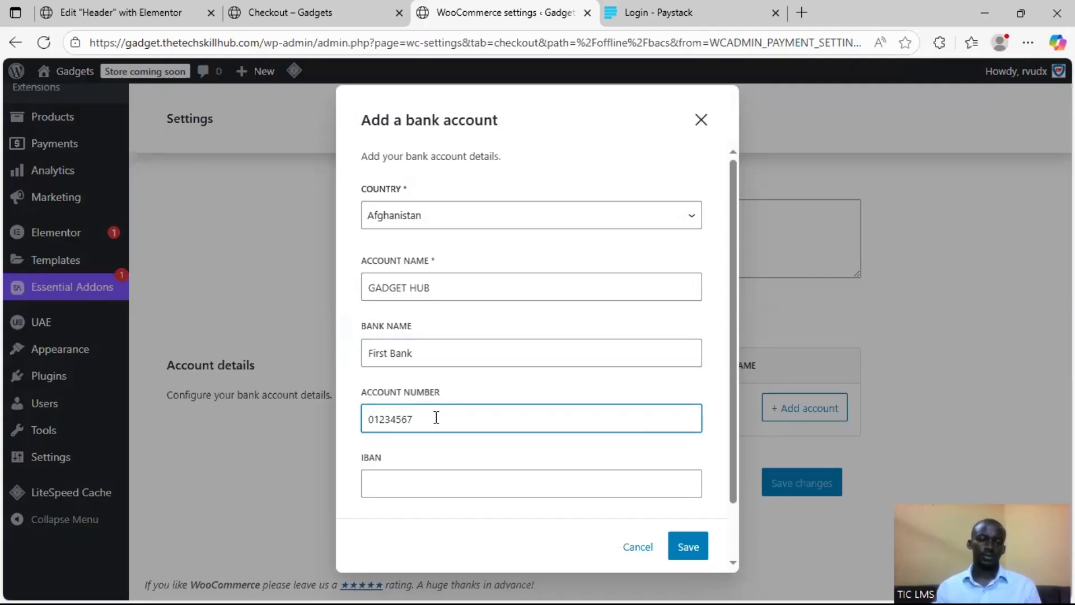
{"action": "type", "text": "8"}
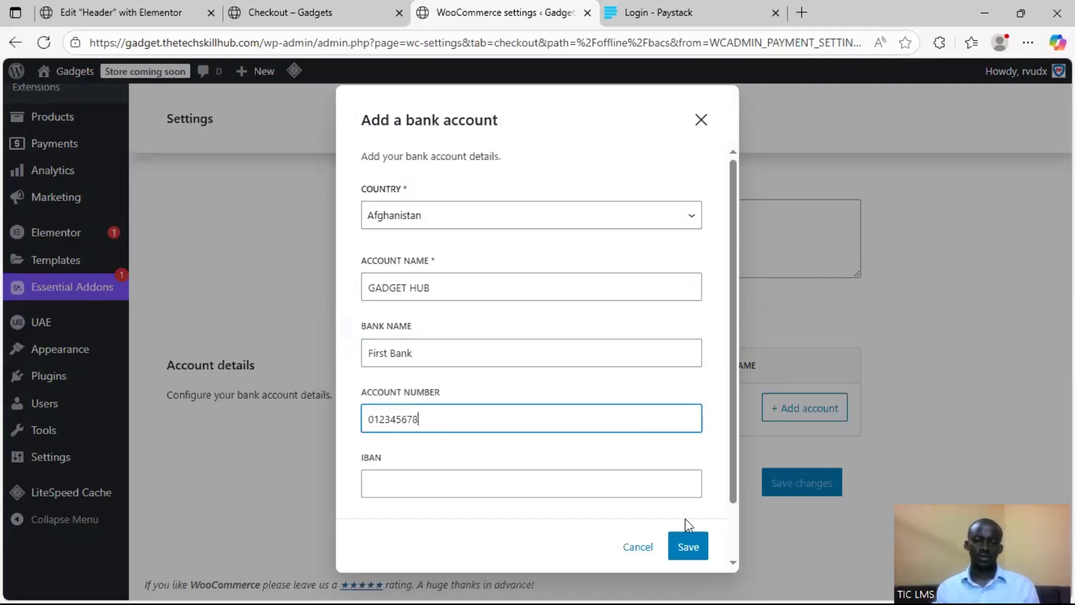
{"action": "left_click", "coordinate": [694, 547]}
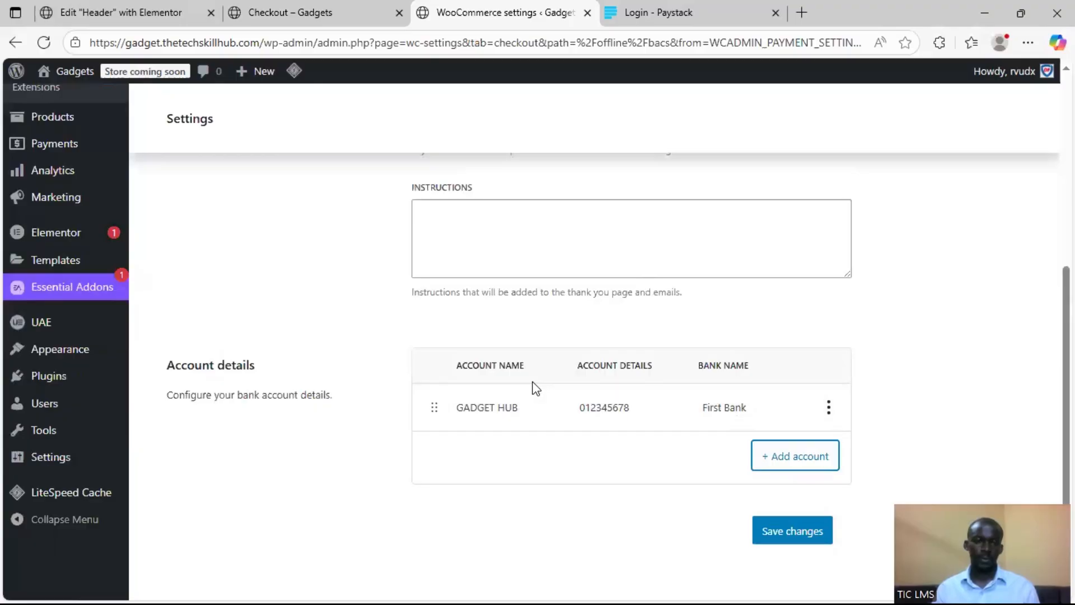
Save the direct bank transfer settings and return to the list of offline payment methods
{"action": "scroll", "coordinate": [536, 388], "scroll_direction": "up", "scroll_amount": 3}
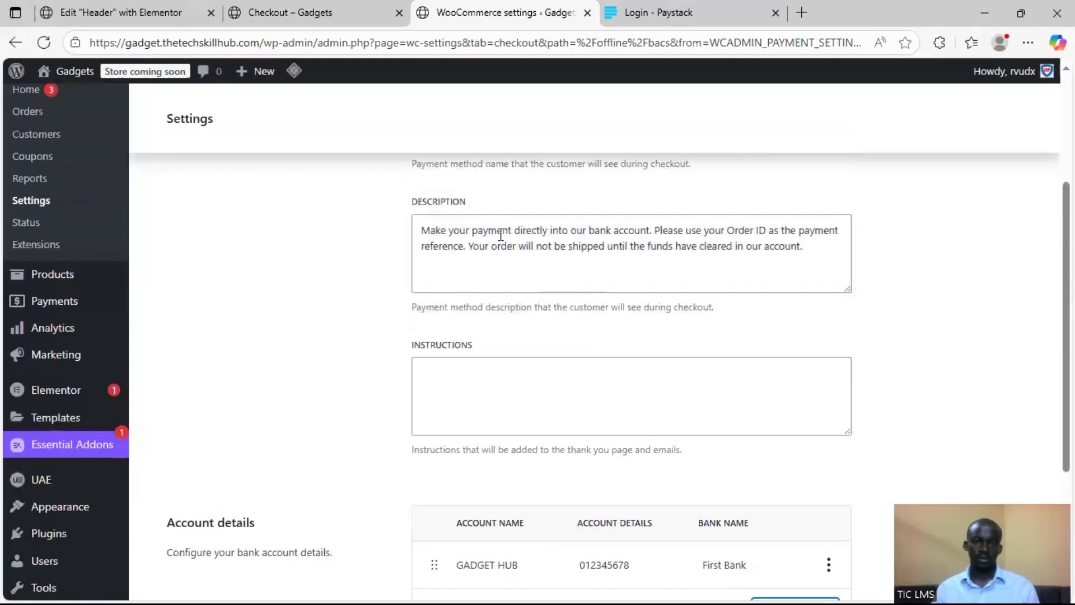
{"action": "scroll", "coordinate": [642, 302], "scroll_direction": "up", "scroll_amount": 3}
{"action": "scroll", "coordinate": [623, 365], "scroll_direction": "down", "scroll_amount": 7}
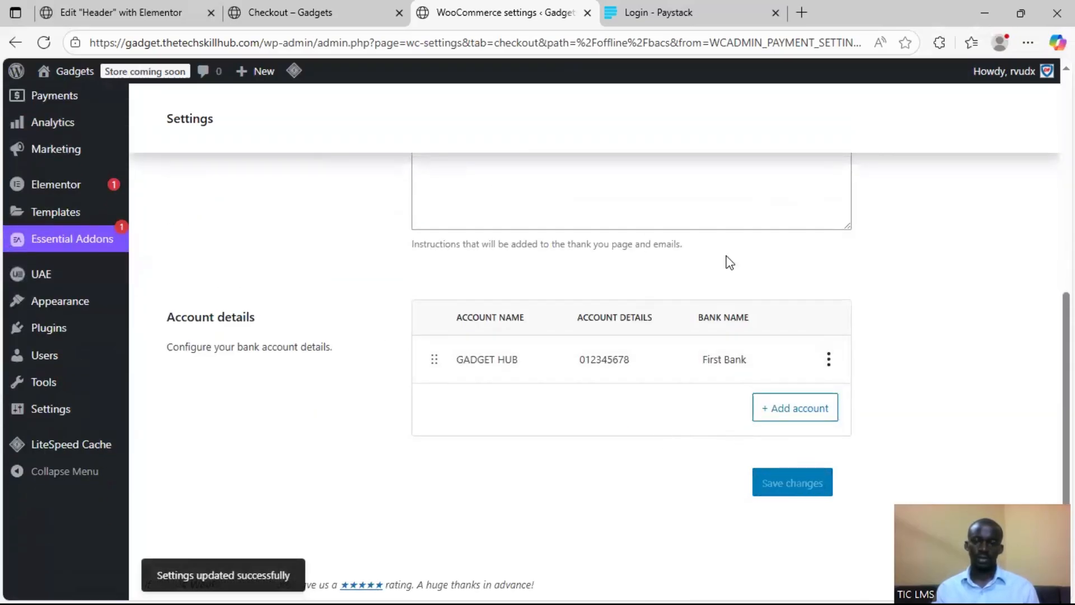
{"action": "scroll", "coordinate": [506, 307], "scroll_direction": "up", "scroll_amount": 4}
{"action": "scroll", "coordinate": [331, 292], "scroll_direction": "up", "scroll_amount": 3}
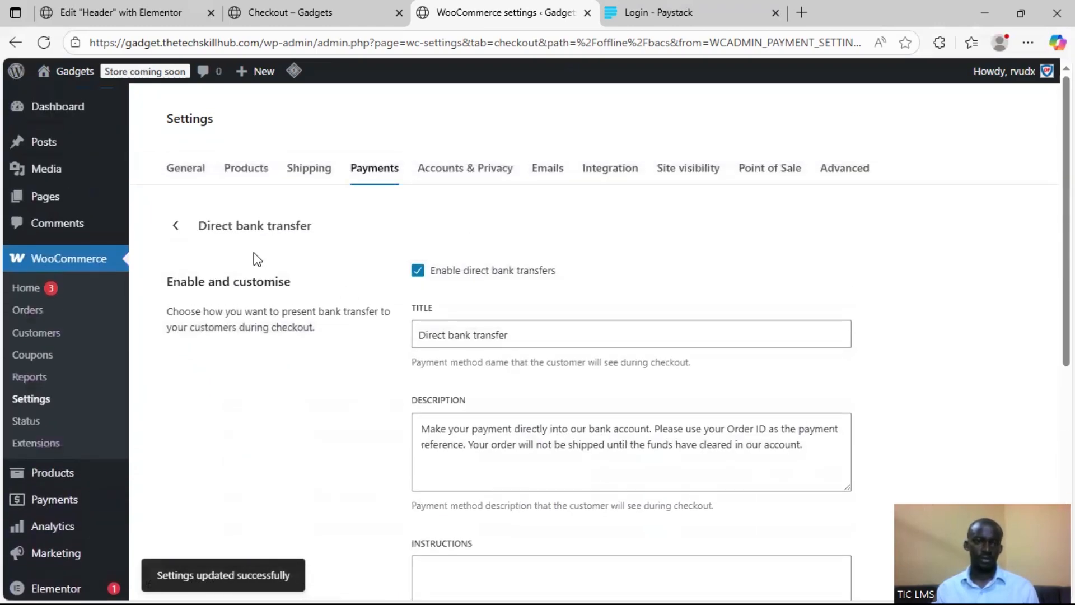
{"action": "left_click", "coordinate": [175, 226]}
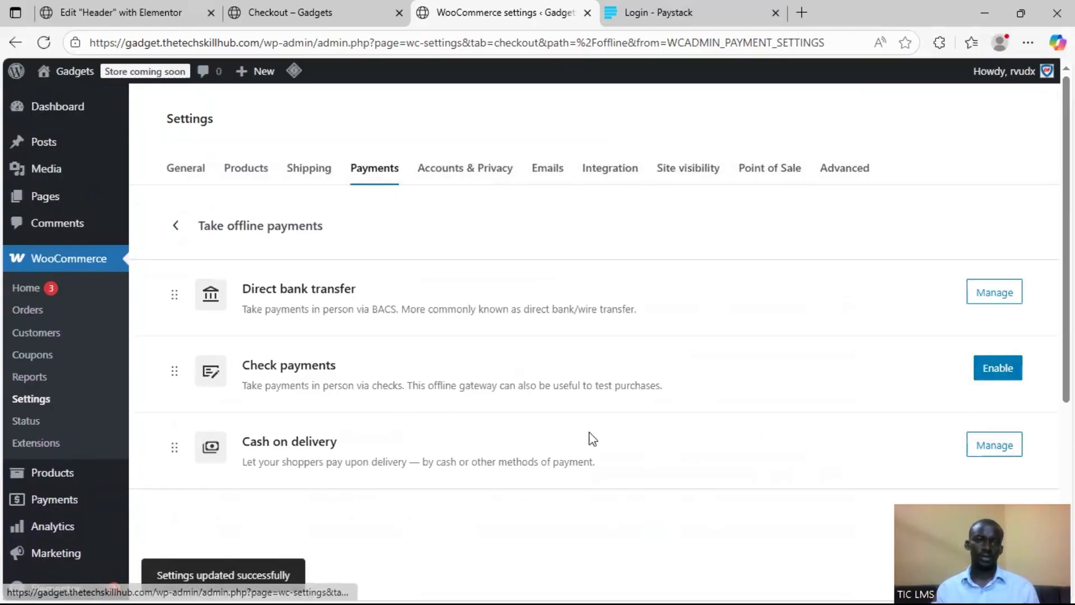
Switch to the store's checkout page, reload it and check the Direct bank transfer payment option
{"action": "left_click", "coordinate": [311, 15]}
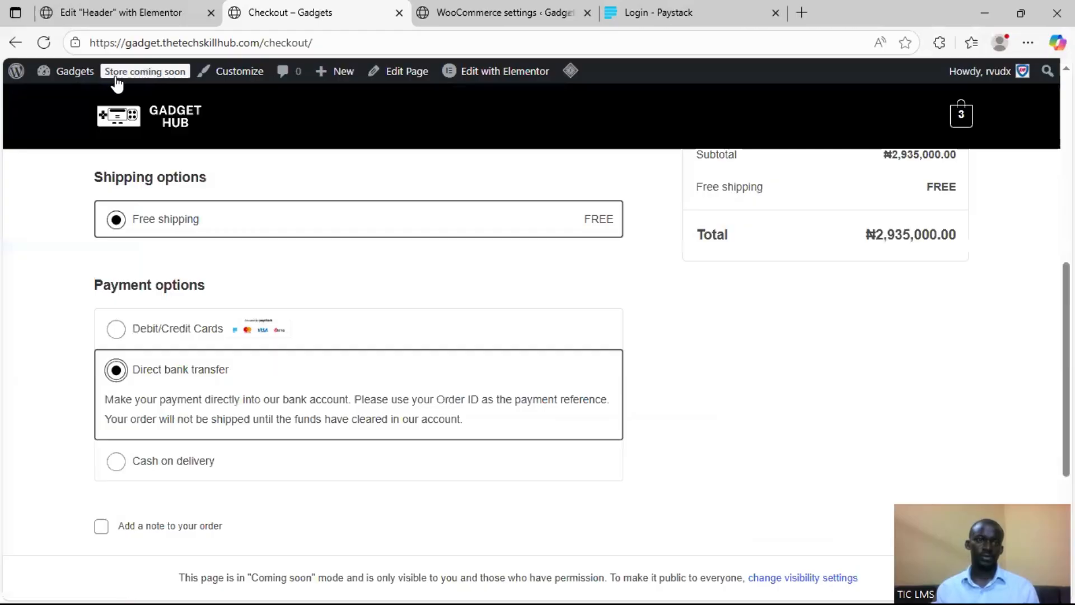
{"action": "left_click", "coordinate": [43, 42]}
{"action": "scroll", "coordinate": [84, 285], "scroll_direction": "up", "scroll_amount": 4}
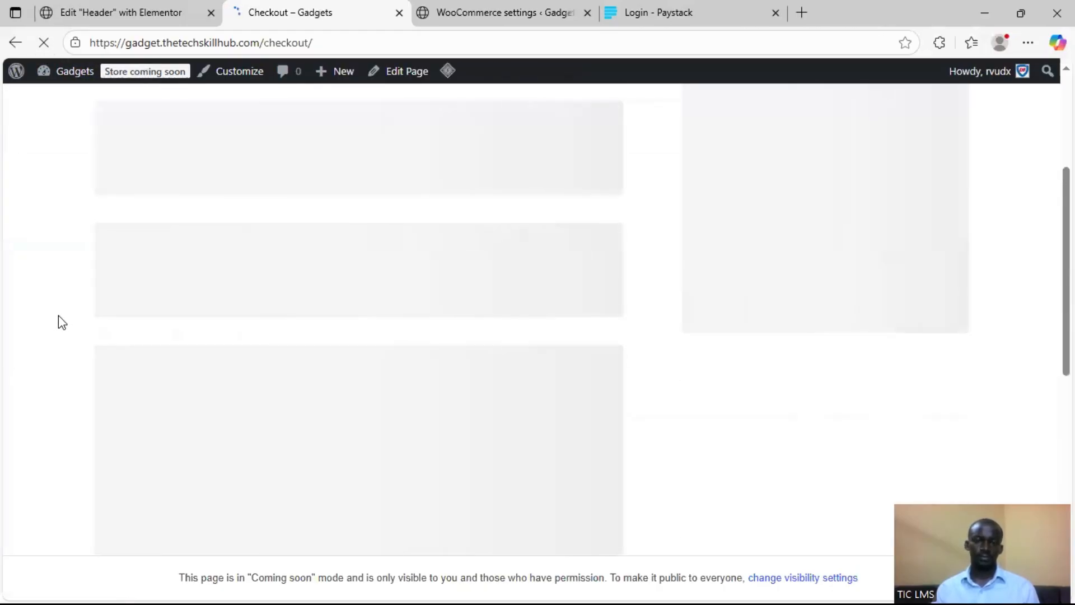
{"action": "scroll", "coordinate": [58, 316], "scroll_direction": "down", "scroll_amount": 8}
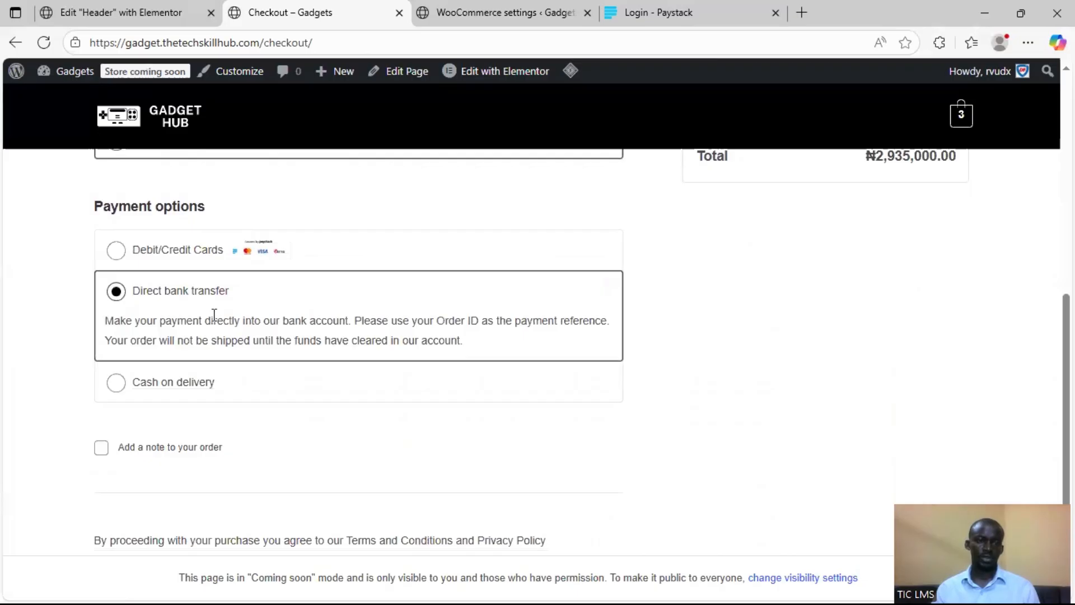
{"action": "scroll", "coordinate": [453, 315], "scroll_direction": "up", "scroll_amount": 10}
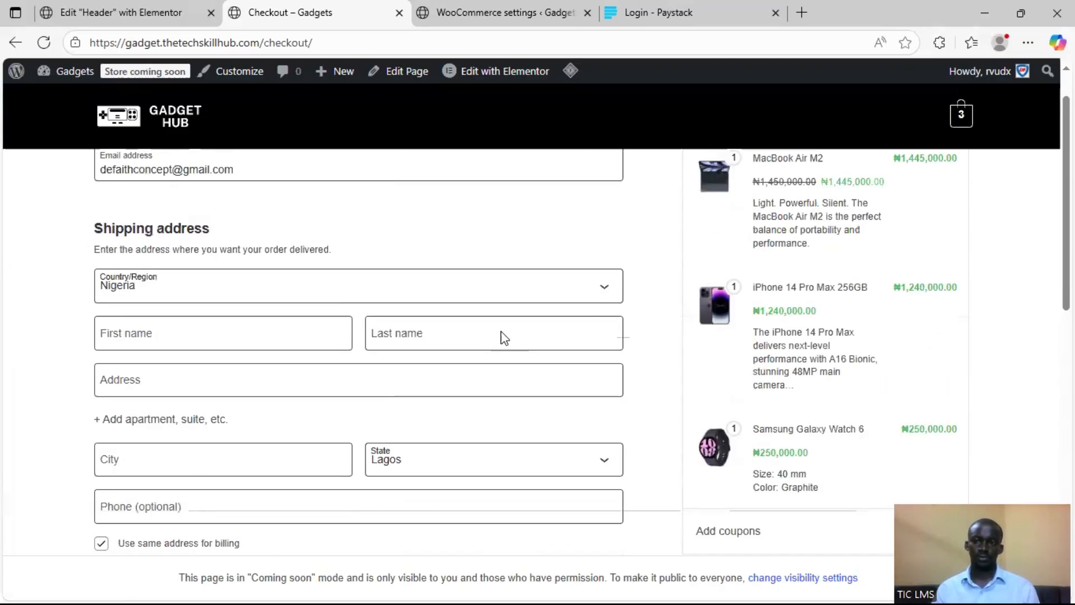
{"action": "scroll", "coordinate": [502, 336], "scroll_direction": "down", "scroll_amount": 9}
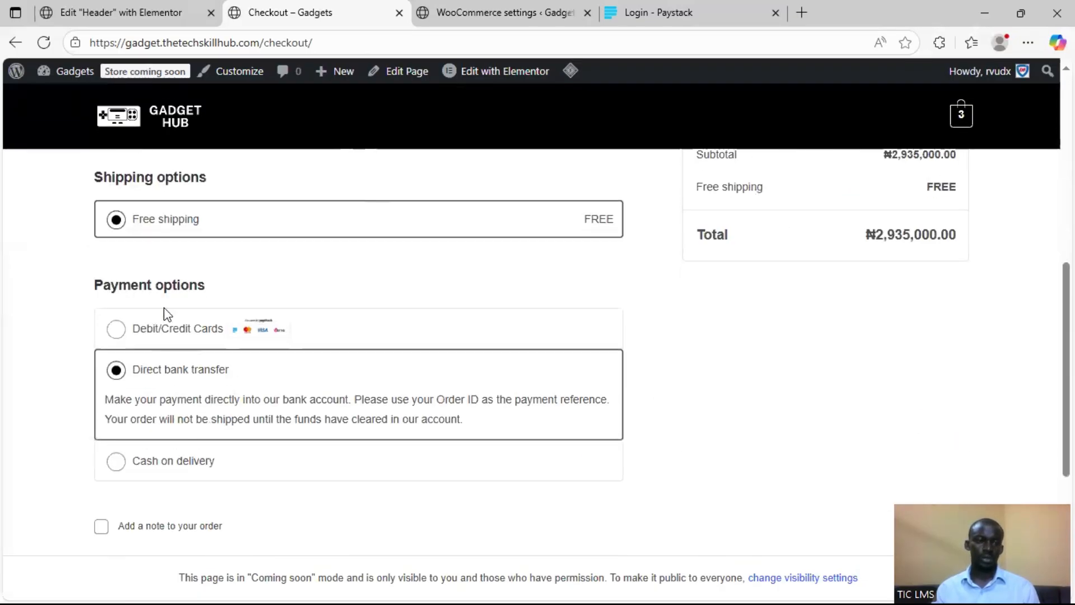
{"action": "scroll", "coordinate": [163, 312], "scroll_direction": "up", "scroll_amount": 4}
Purge all LiteSpeed caches from the checkout page and recheck the payment options
{"action": "mouse_move", "coordinate": [570, 71]}
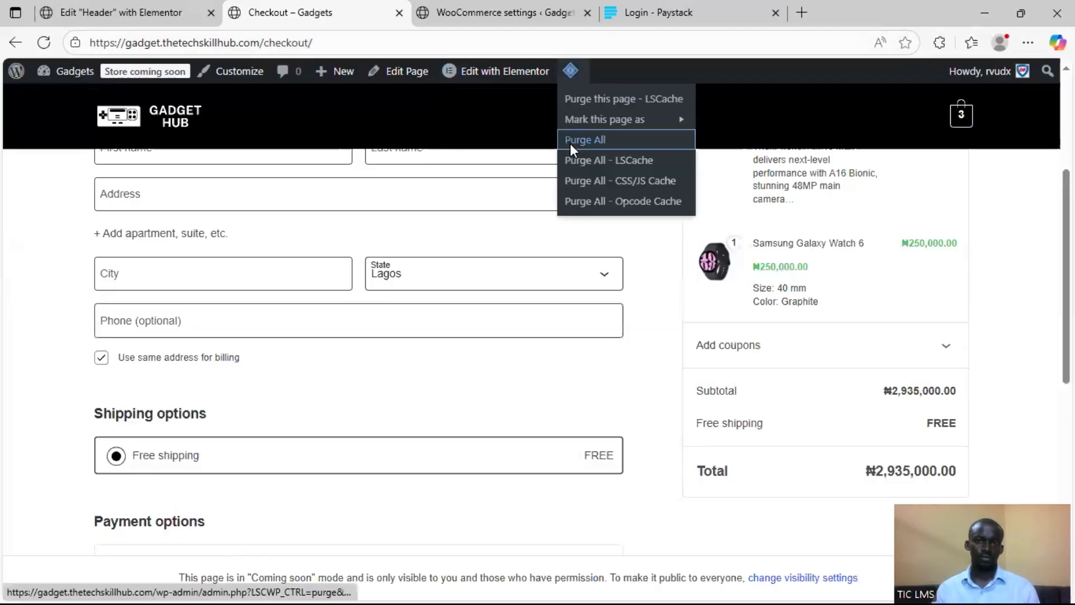
{"action": "left_click", "coordinate": [570, 141]}
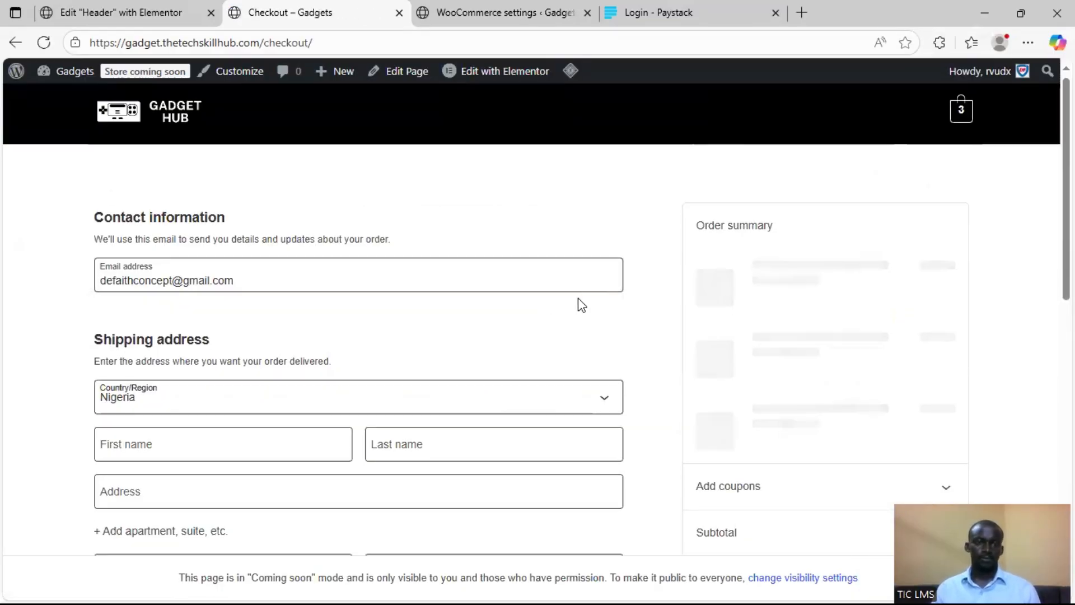
{"action": "scroll", "coordinate": [582, 303], "scroll_direction": "down", "scroll_amount": 5}
{"action": "scroll", "coordinate": [582, 303], "scroll_direction": "down", "scroll_amount": 3}
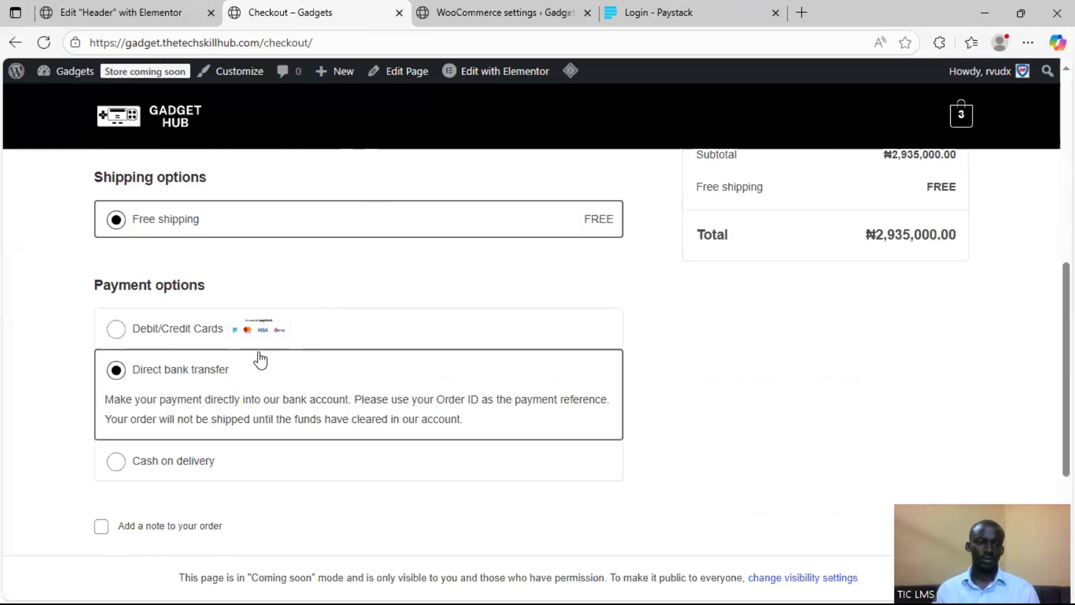
{"action": "scroll", "coordinate": [341, 344], "scroll_direction": "up", "scroll_amount": 1}
{"action": "scroll", "coordinate": [366, 348], "scroll_direction": "up", "scroll_amount": 8}
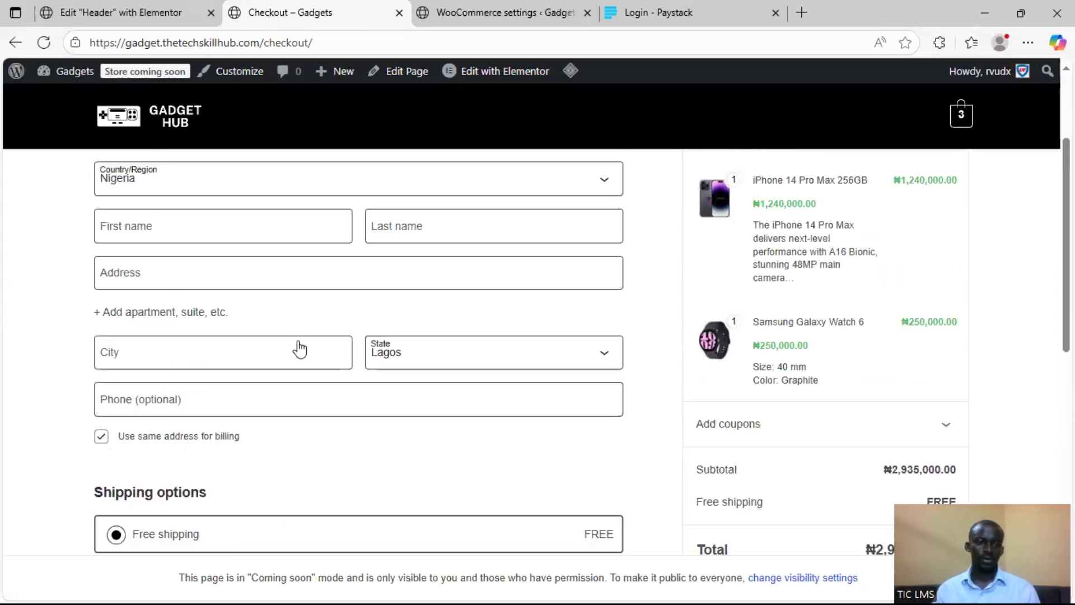
Select the Debit/Credit Cards payment option on the checkout form and review its description
{"action": "left_click", "coordinate": [458, 280]}
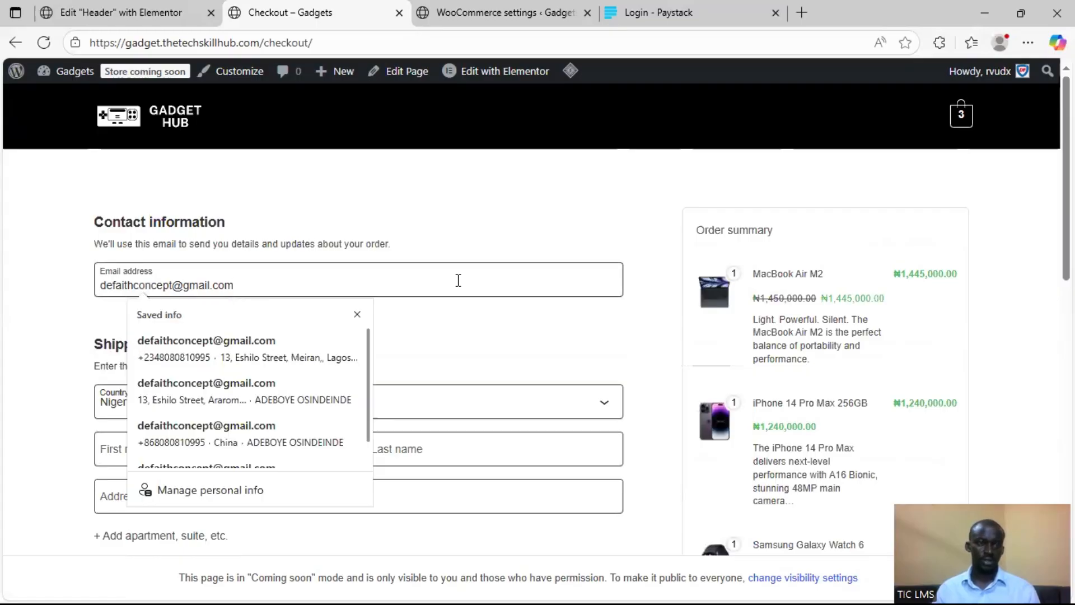
{"action": "left_click", "coordinate": [48, 370]}
{"action": "scroll", "coordinate": [303, 377], "scroll_direction": "down", "scroll_amount": 8}
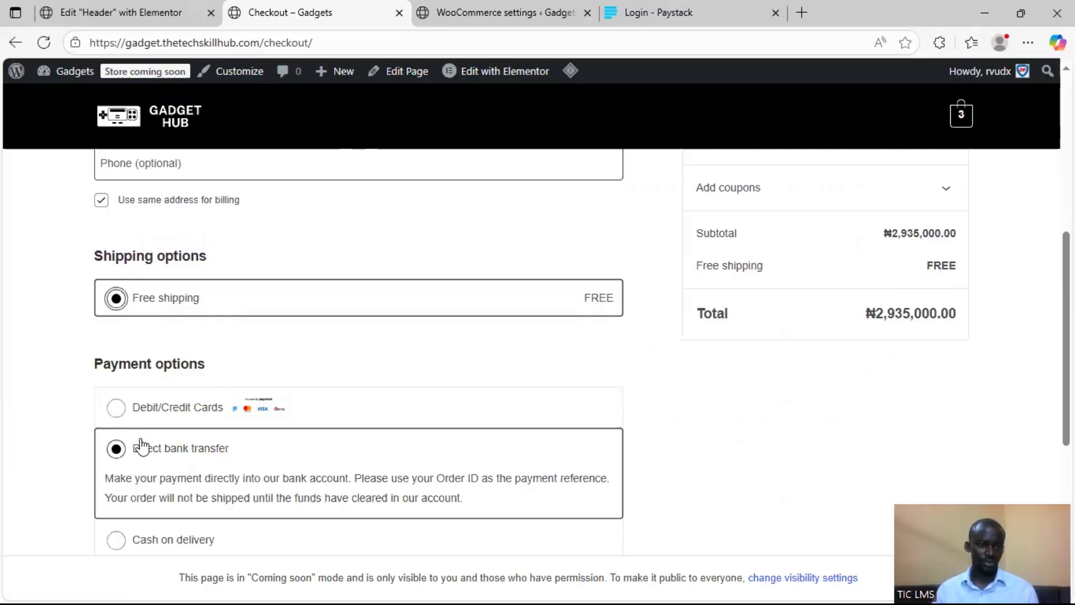
{"action": "left_click", "coordinate": [116, 408]}
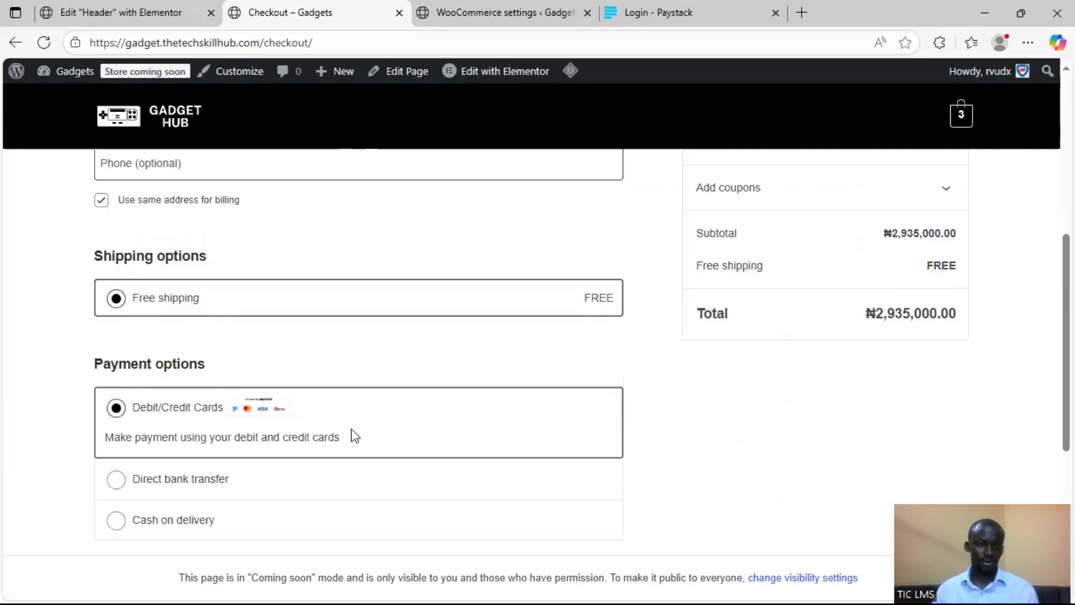
{"action": "scroll", "coordinate": [764, 386], "scroll_direction": "up", "scroll_amount": 5}
{"action": "scroll", "coordinate": [385, 411], "scroll_direction": "down", "scroll_amount": 4}
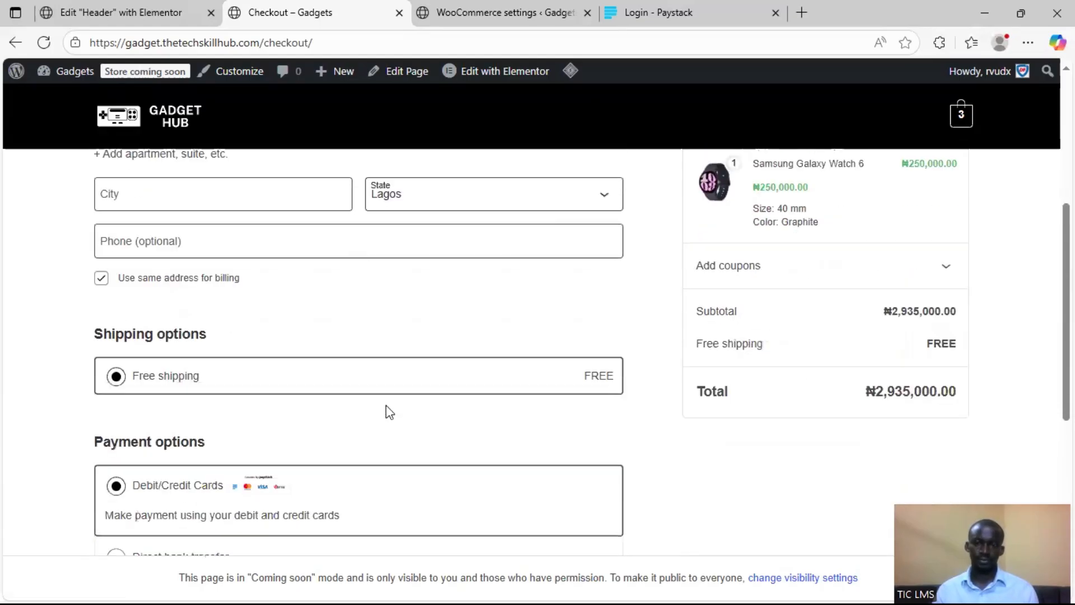
{"action": "scroll", "coordinate": [385, 412], "scroll_direction": "down", "scroll_amount": 7}
{"action": "scroll", "coordinate": [302, 334], "scroll_direction": "up", "scroll_amount": 6}
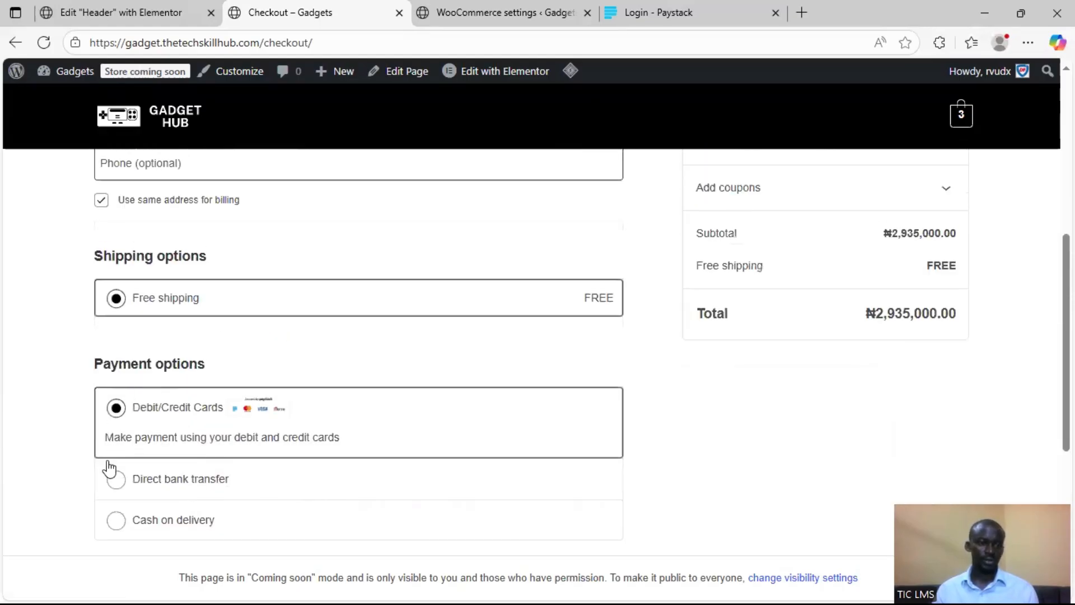
{"action": "scroll", "coordinate": [112, 459], "scroll_direction": "down", "scroll_amount": 1}
Compare the Direct bank transfer and Cash on delivery options, finish on Direct bank transfer, and review the checkout form down to order placement
{"action": "left_click", "coordinate": [116, 399]}
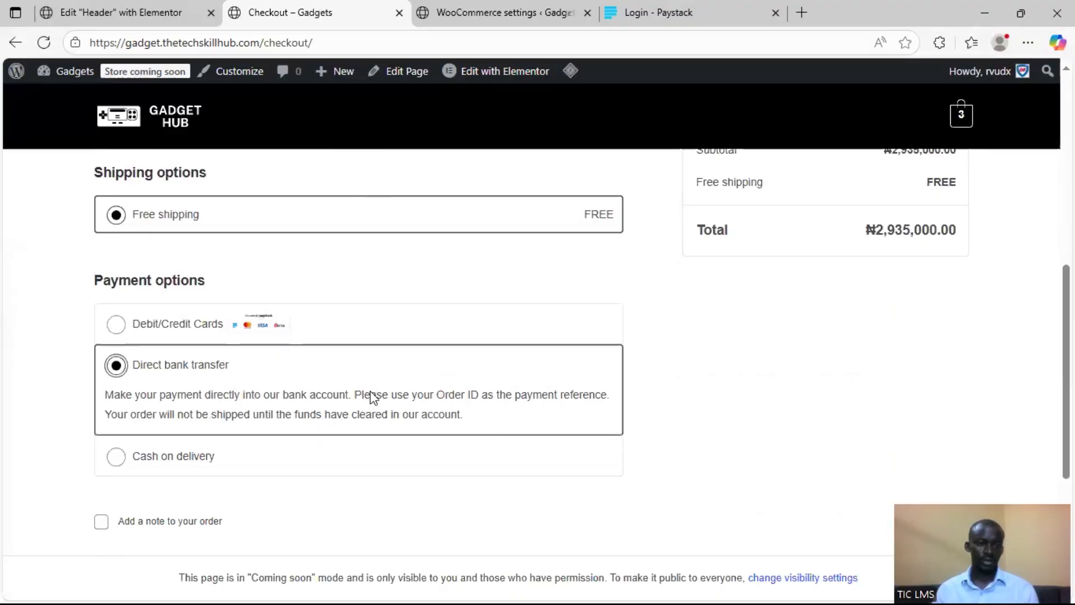
{"action": "scroll", "coordinate": [135, 407], "scroll_direction": "down", "scroll_amount": 1}
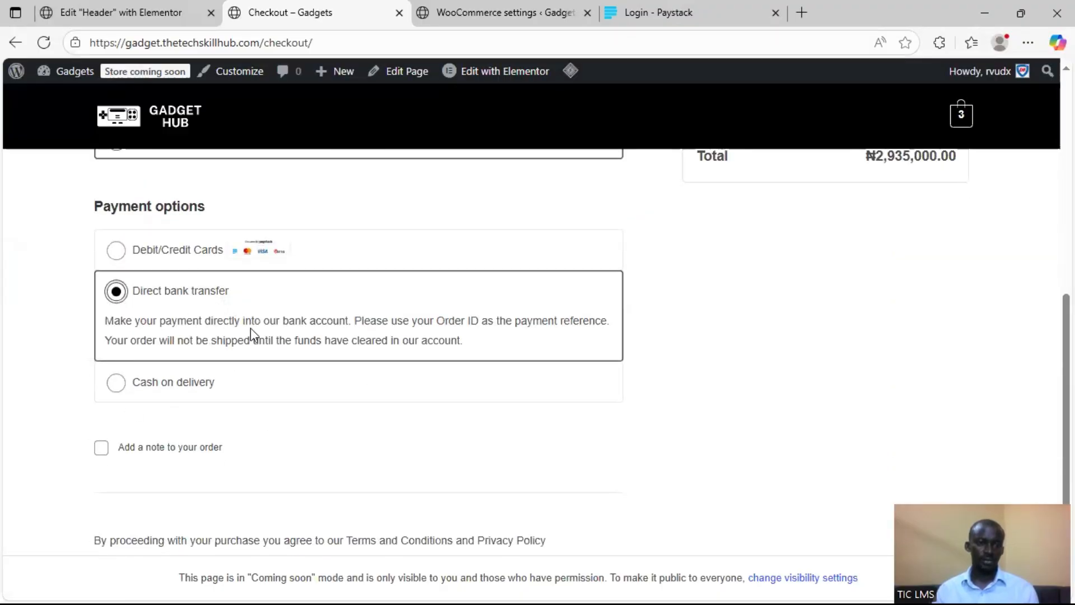
{"action": "left_click", "coordinate": [116, 385]}
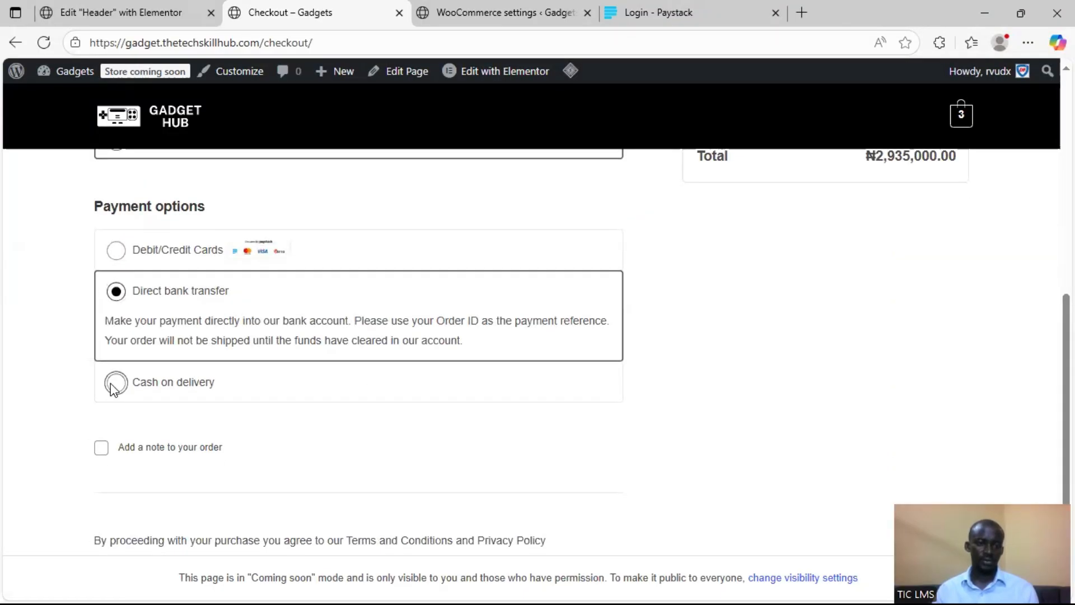
{"action": "left_click", "coordinate": [115, 292]}
{"action": "scroll", "coordinate": [160, 399], "scroll_direction": "down", "scroll_amount": 1}
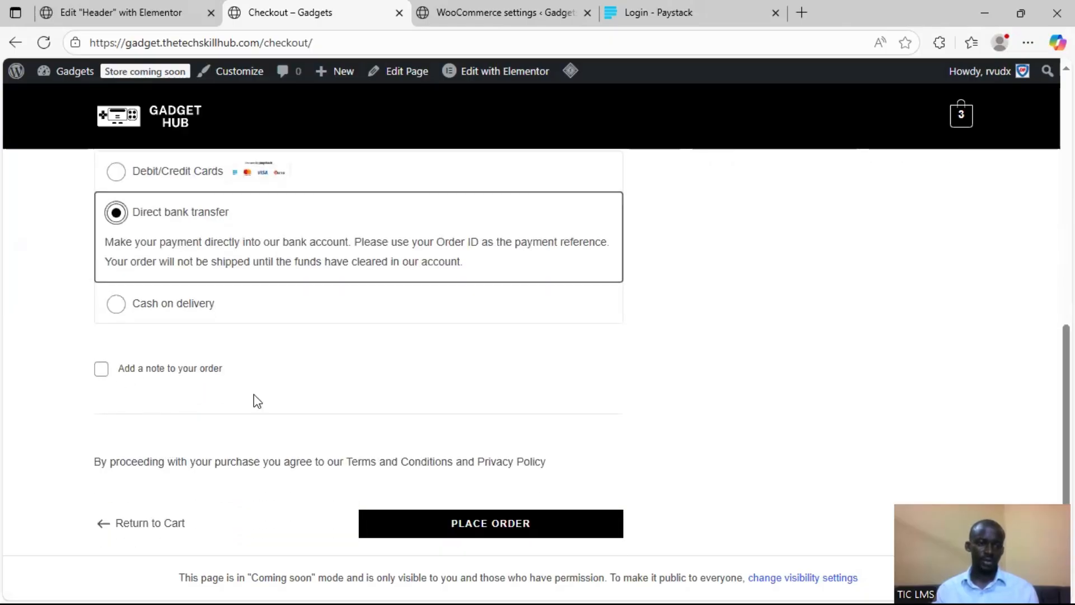
{"action": "left_click", "coordinate": [464, 518]}
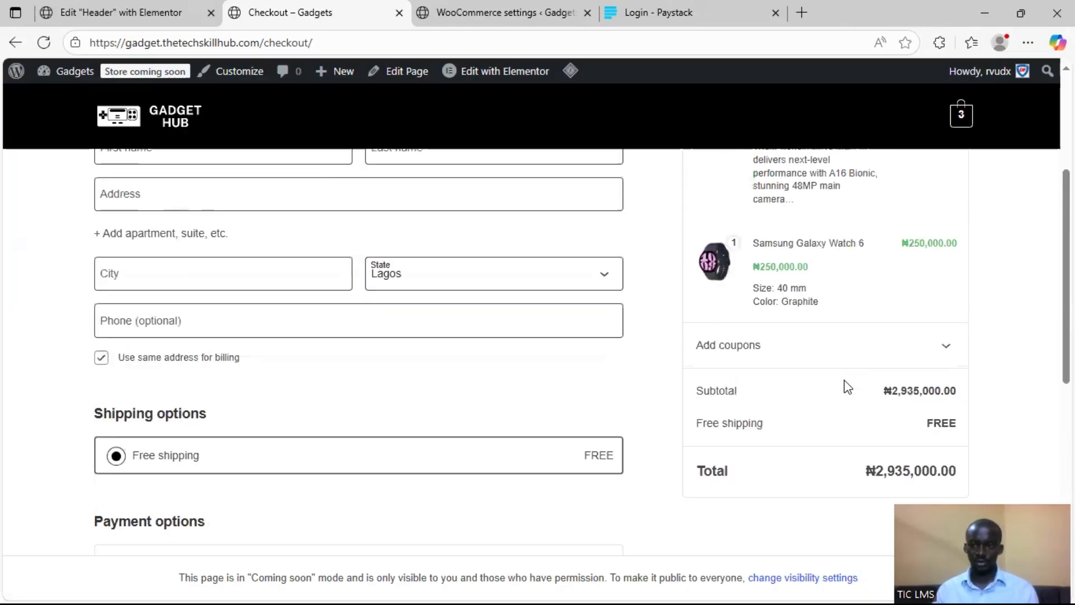
{"action": "scroll", "coordinate": [731, 400], "scroll_direction": "down", "scroll_amount": 12}
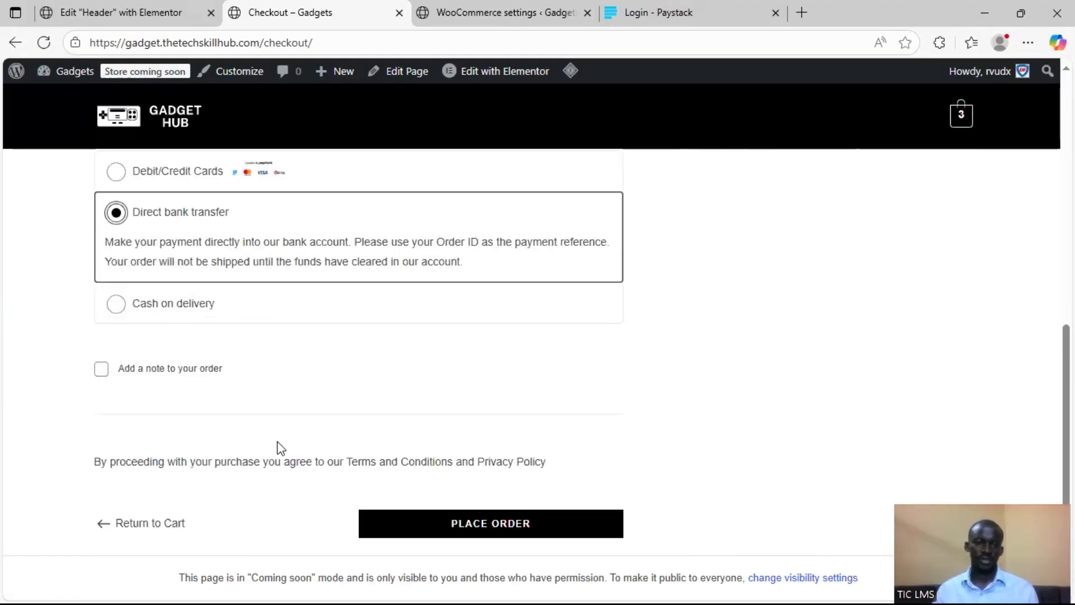
Try to place the order, and fill in the required shipping name and address fields from the second saved contact profile
{"action": "left_click", "coordinate": [495, 454]}
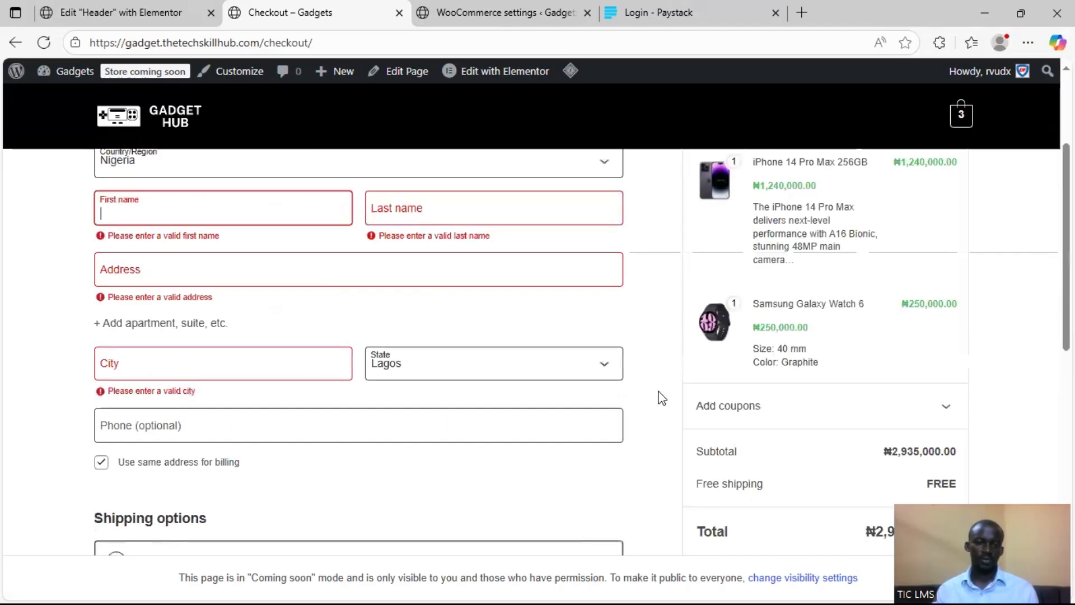
{"action": "left_click", "coordinate": [191, 404]}
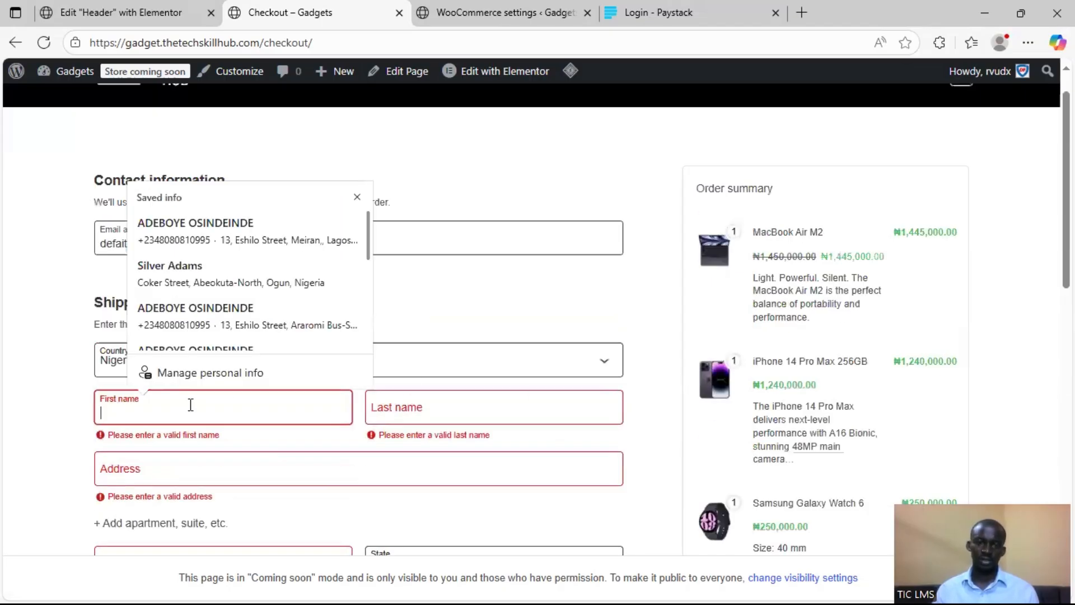
{"action": "scroll", "coordinate": [205, 246], "scroll_direction": "down", "scroll_amount": 1}
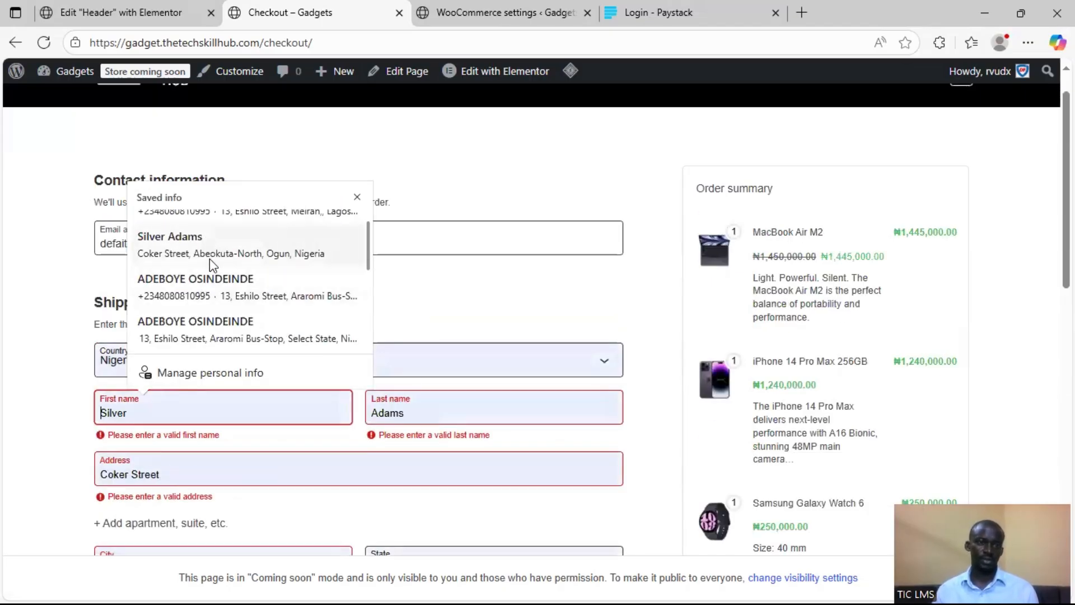
{"action": "left_click", "coordinate": [209, 258]}
Place the order with Free shipping and Direct bank transfer, and review the bank details on the order confirmation
{"action": "scroll", "coordinate": [403, 409], "scroll_direction": "down", "scroll_amount": 6}
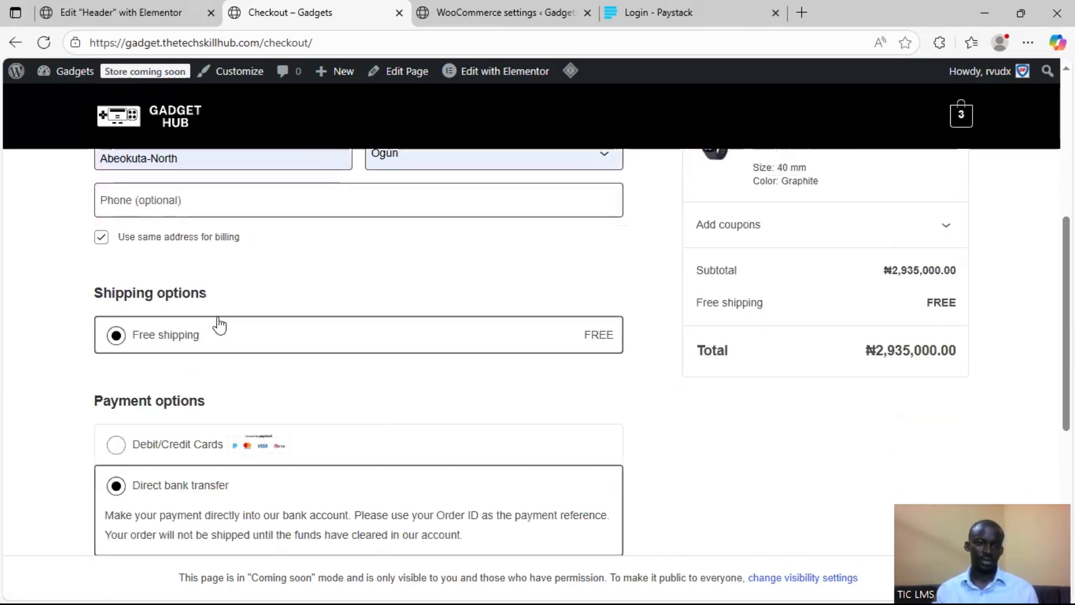
{"action": "scroll", "coordinate": [282, 478], "scroll_direction": "down", "scroll_amount": 4}
{"action": "scroll", "coordinate": [282, 478], "scroll_direction": "down", "scroll_amount": 3}
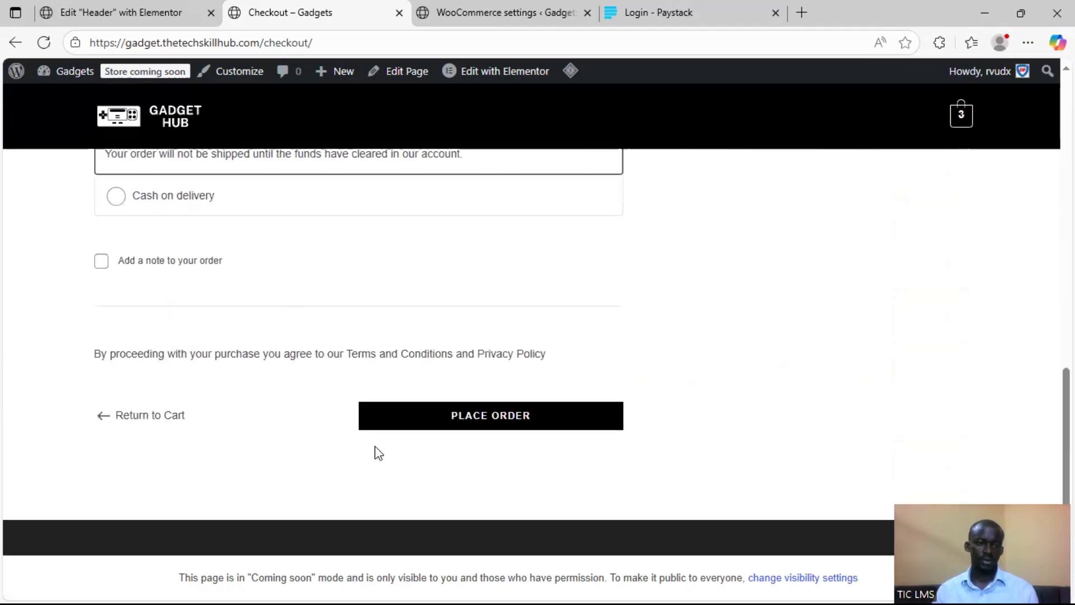
{"action": "left_click", "coordinate": [439, 425]}
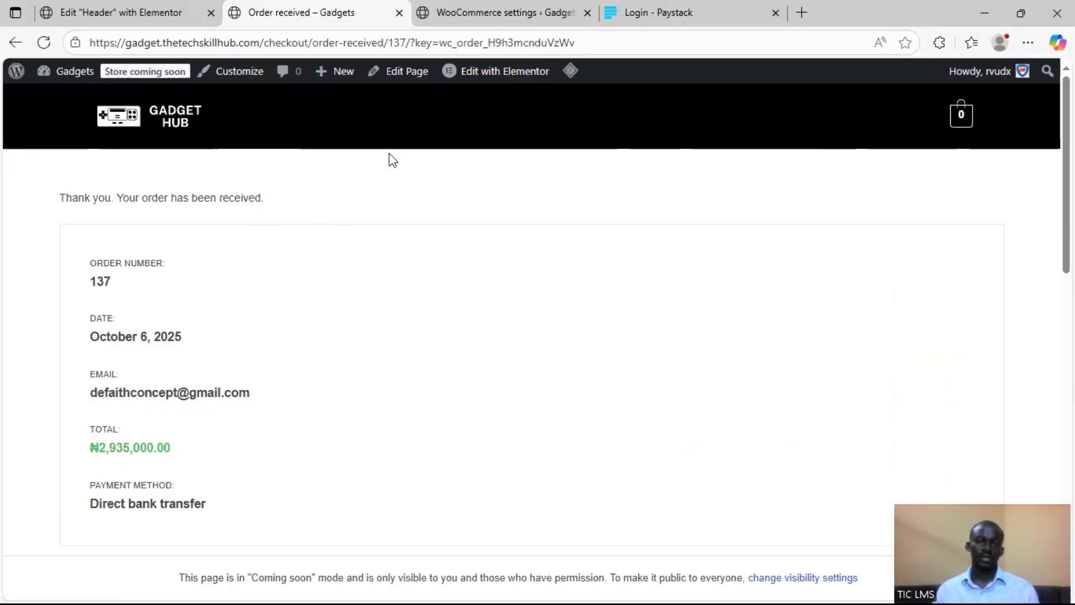
{"action": "mouse_move", "coordinate": [482, 7]}
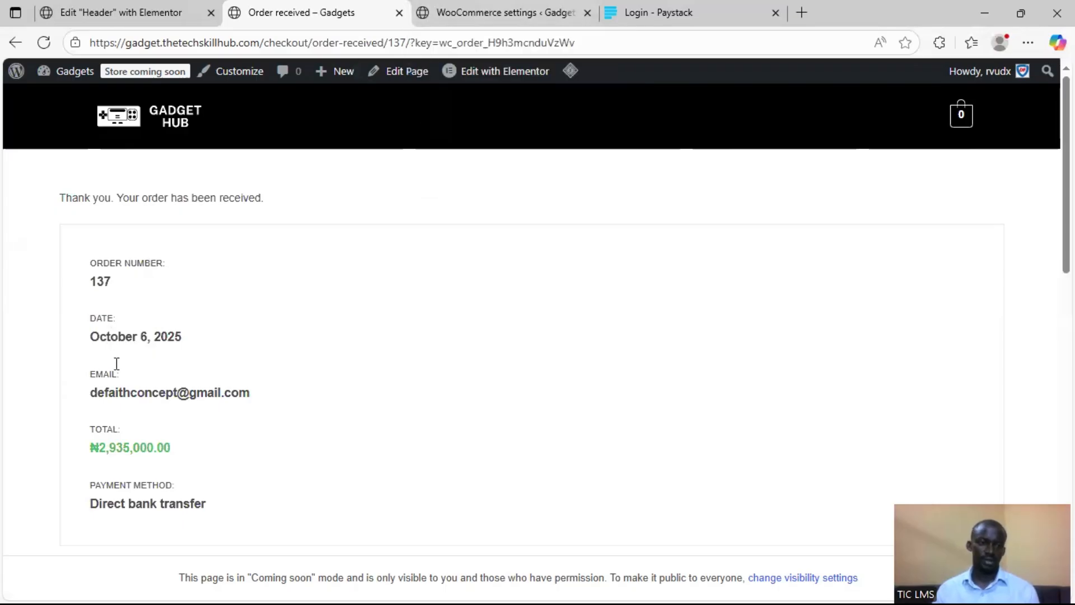
{"action": "scroll", "coordinate": [117, 364], "scroll_direction": "down", "scroll_amount": 5}
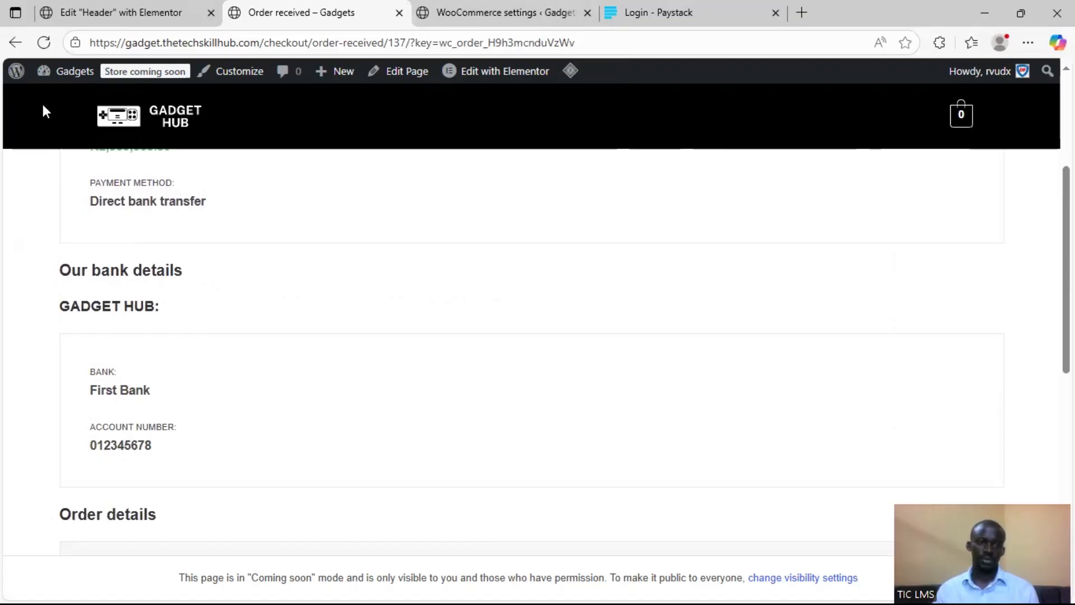
Return to the store's cart page and check where the Apple Watch Series 9 purchase link leads
{"action": "left_click", "coordinate": [16, 43]}
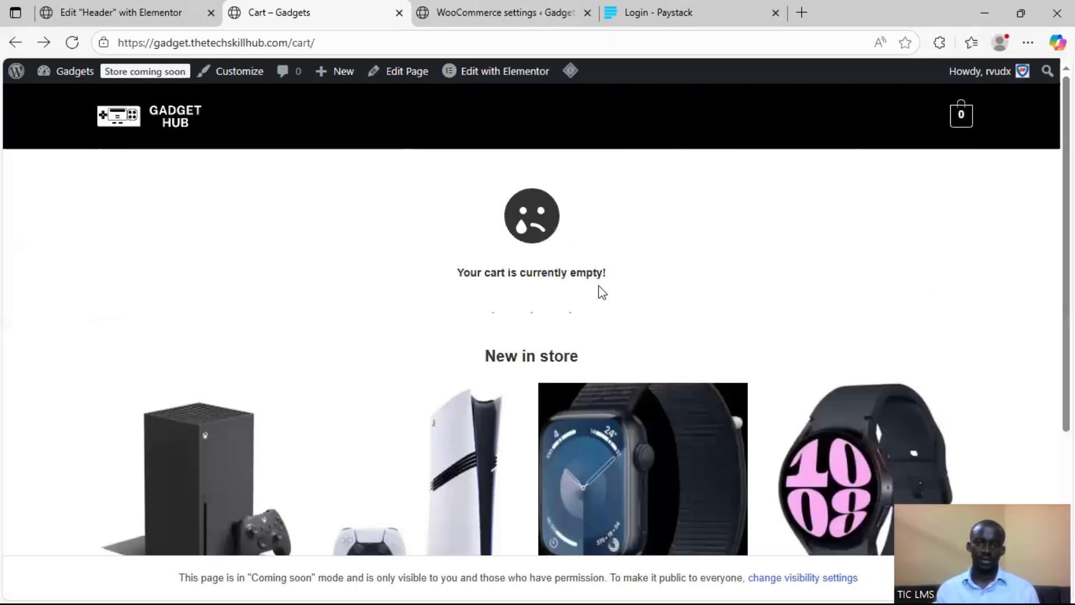
{"action": "scroll", "coordinate": [721, 380], "scroll_direction": "down", "scroll_amount": 4}
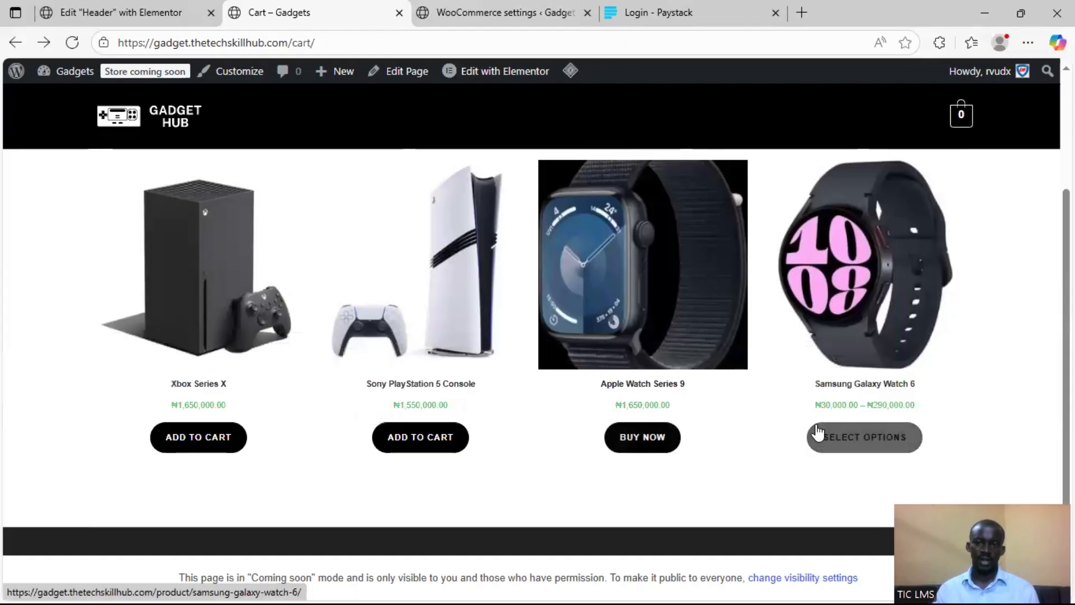
{"action": "left_click", "coordinate": [629, 440]}
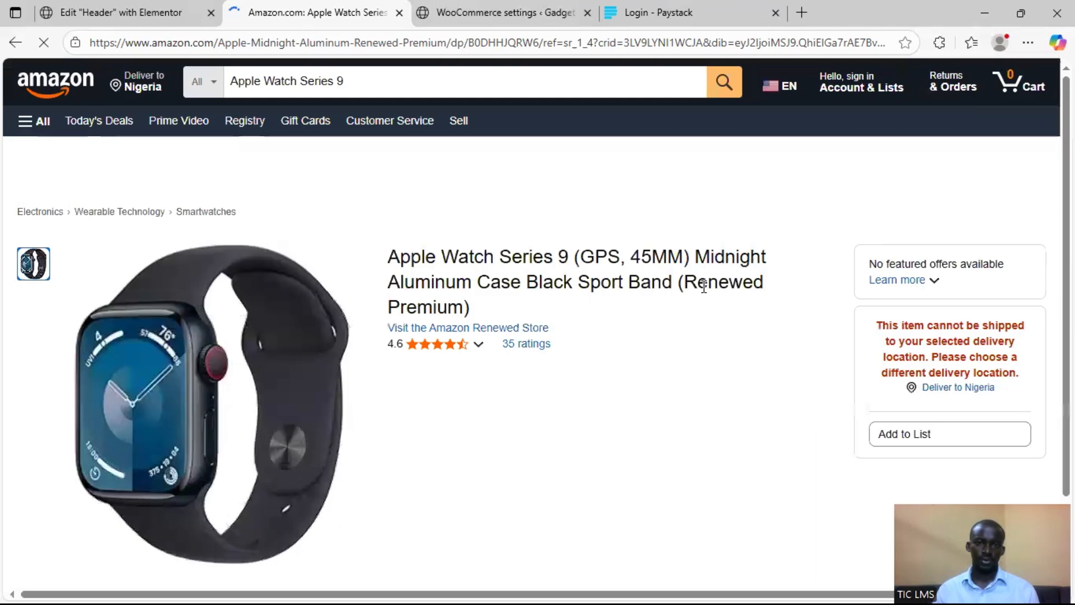
{"action": "left_click", "coordinate": [13, 43]}
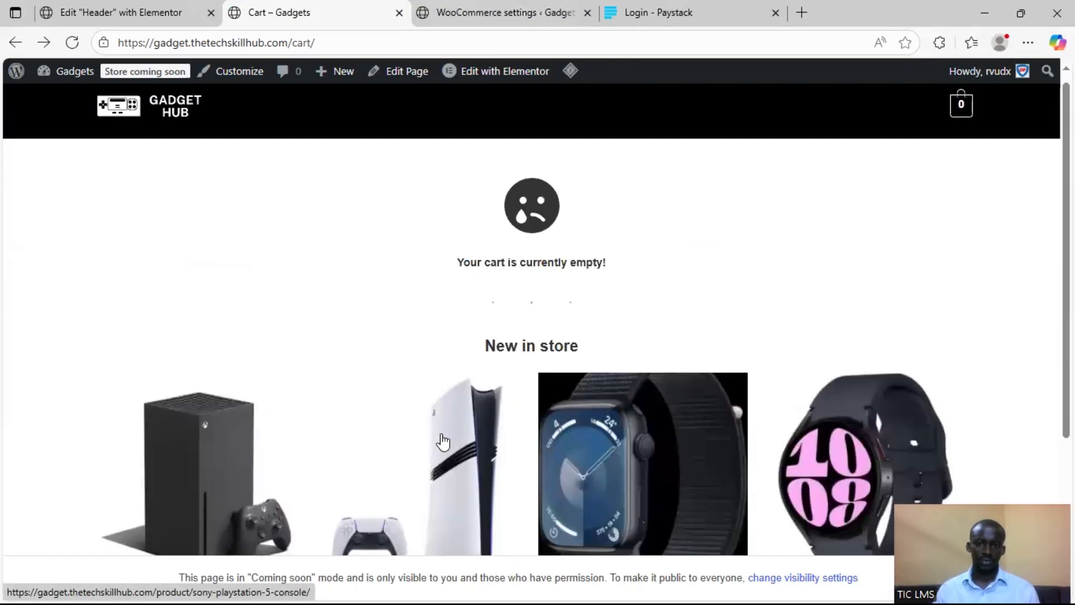
Add the Xbox Series X to the cart and proceed to checkout
{"action": "scroll", "coordinate": [439, 439], "scroll_direction": "down", "scroll_amount": 4}
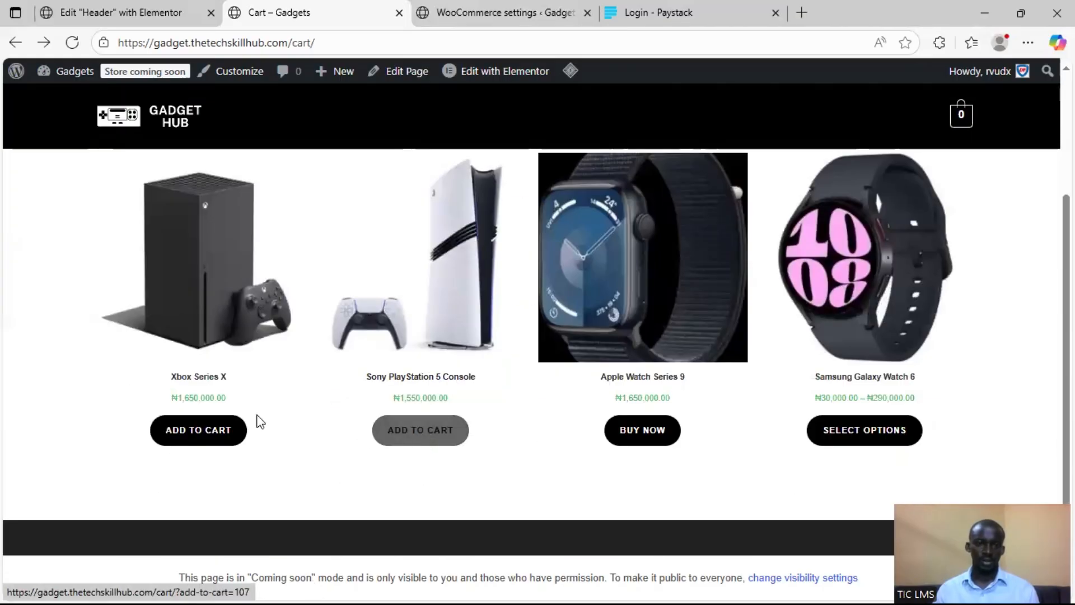
{"action": "left_click", "coordinate": [196, 429]}
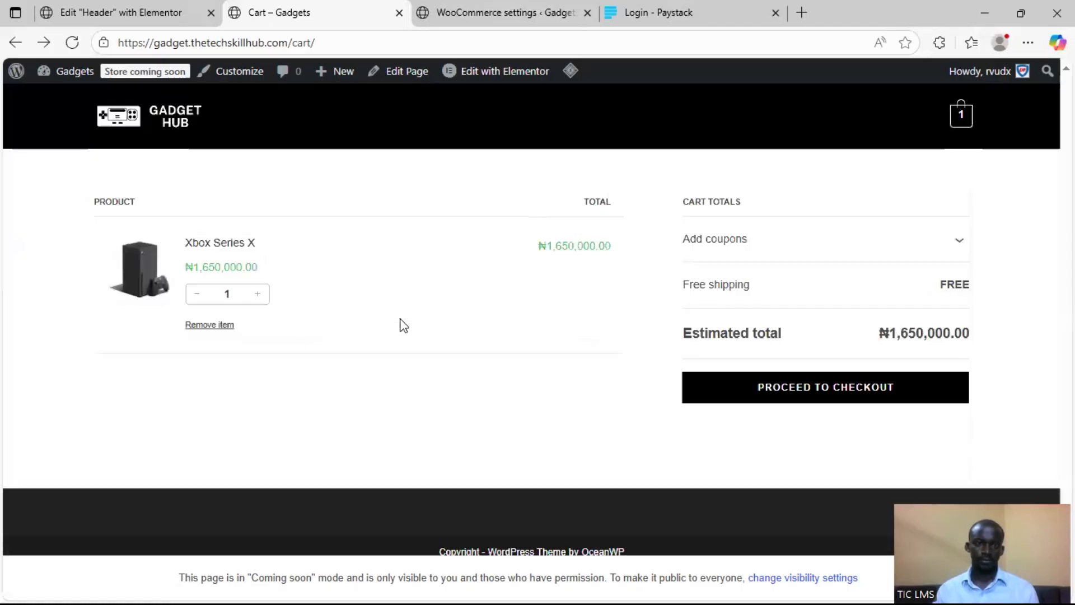
{"action": "left_click", "coordinate": [767, 391]}
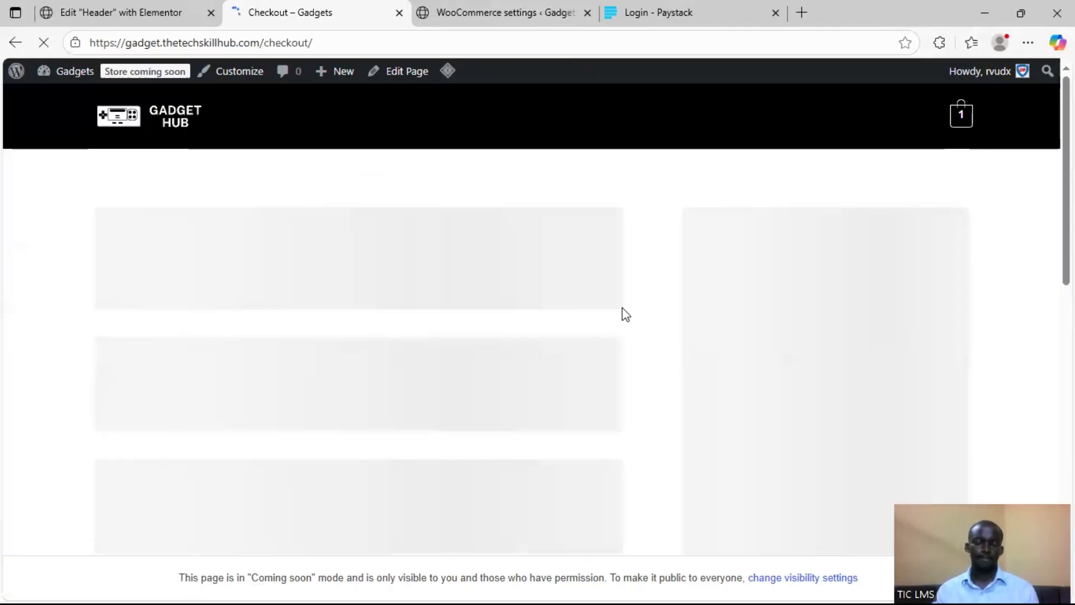
Choose Debit/Credit Cards as the payment option for the Xbox Series X order
{"action": "scroll", "coordinate": [536, 331], "scroll_direction": "down", "scroll_amount": 4}
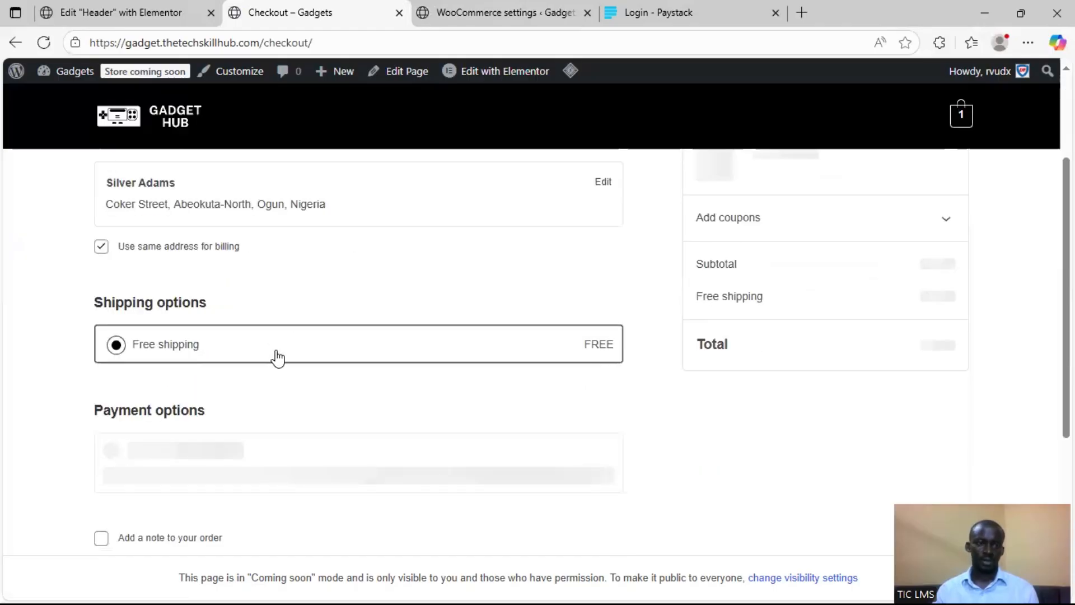
{"action": "scroll", "coordinate": [173, 369], "scroll_direction": "down", "scroll_amount": 3}
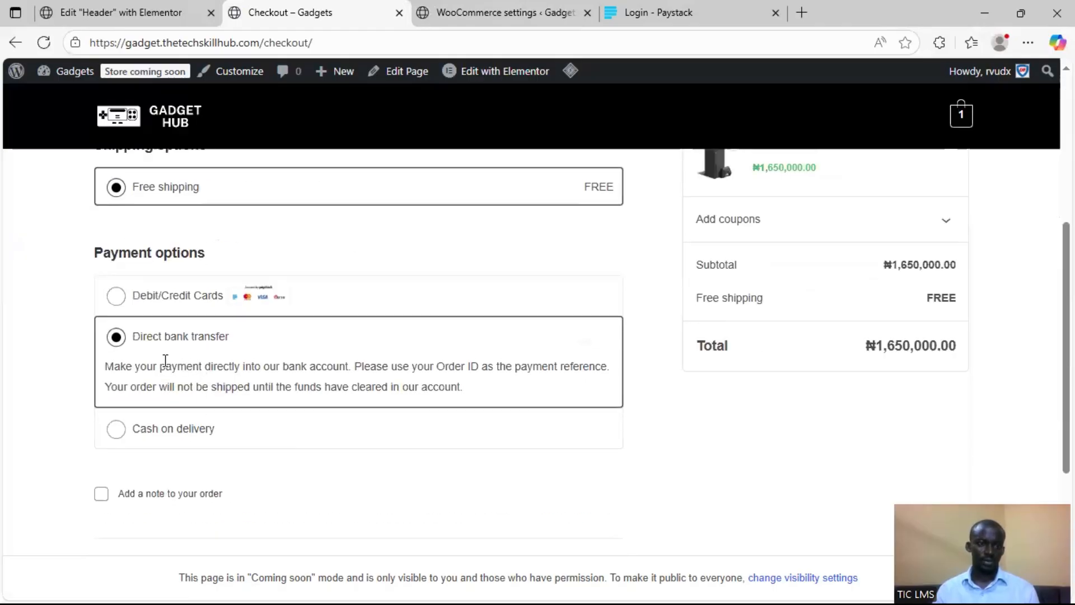
{"action": "left_click", "coordinate": [116, 297]}
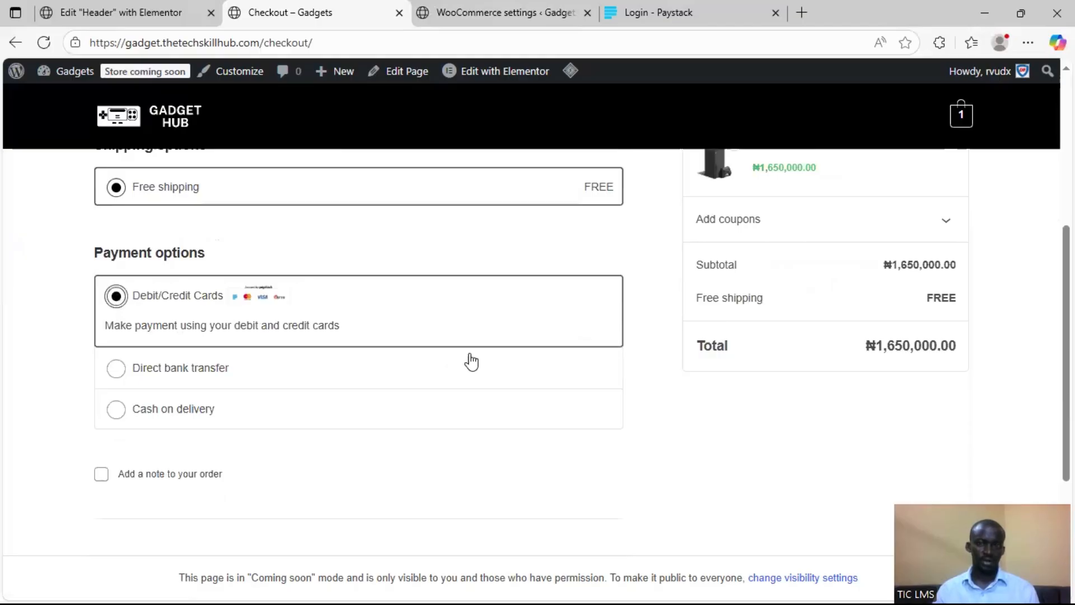
Review the contact, shipping and payment details on the checkout form and place the card-payment order
{"action": "scroll", "coordinate": [582, 371], "scroll_direction": "up", "scroll_amount": 3}
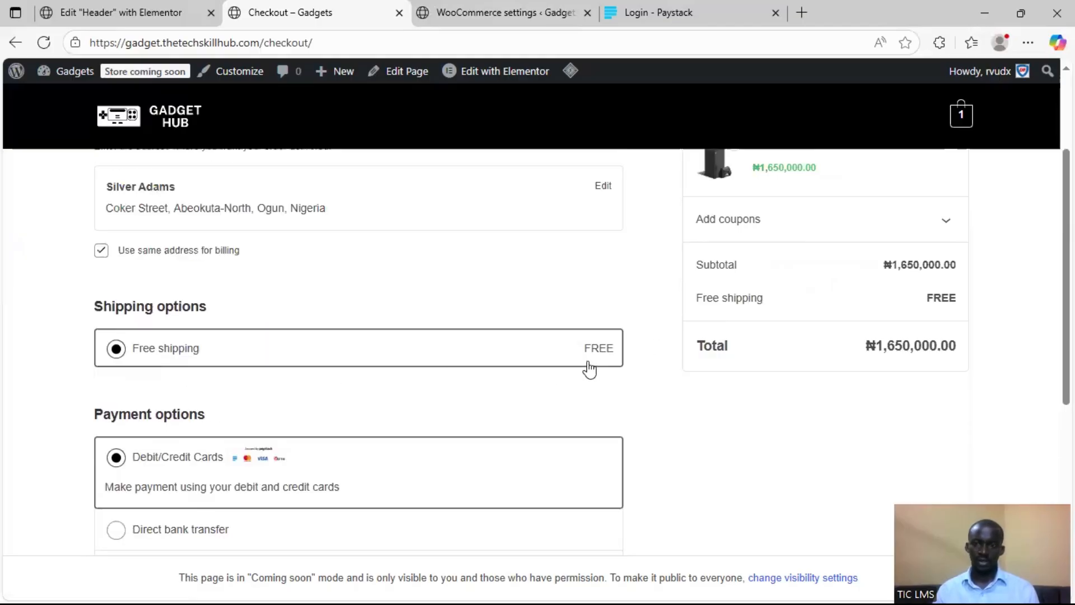
{"action": "scroll", "coordinate": [600, 329], "scroll_direction": "up", "scroll_amount": 4}
{"action": "scroll", "coordinate": [599, 341], "scroll_direction": "down", "scroll_amount": 8}
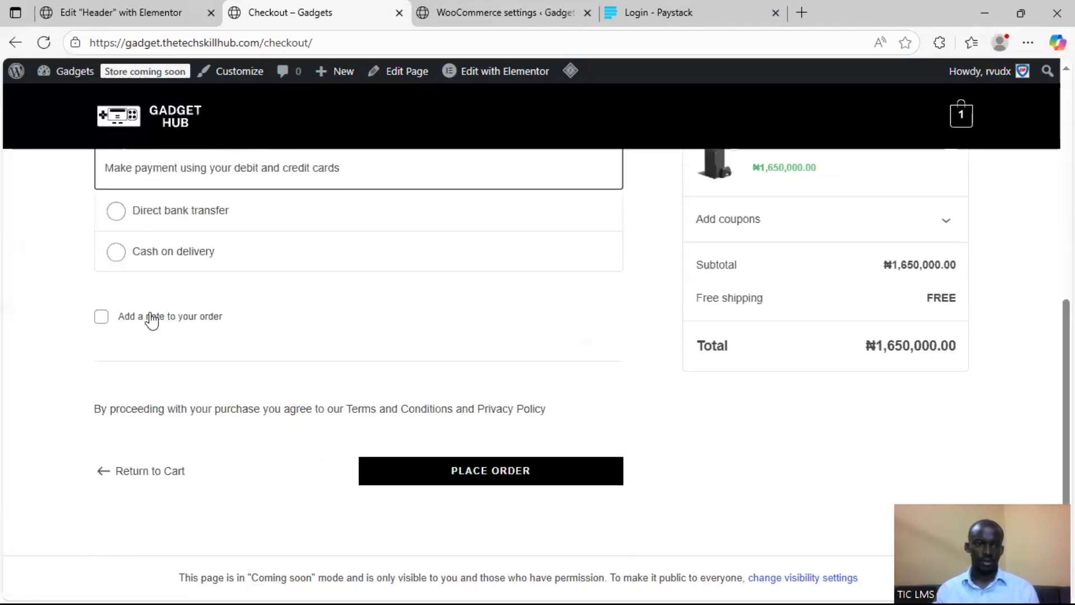
{"action": "scroll", "coordinate": [468, 298], "scroll_direction": "down", "scroll_amount": 1}
{"action": "scroll", "coordinate": [509, 303], "scroll_direction": "up", "scroll_amount": 10}
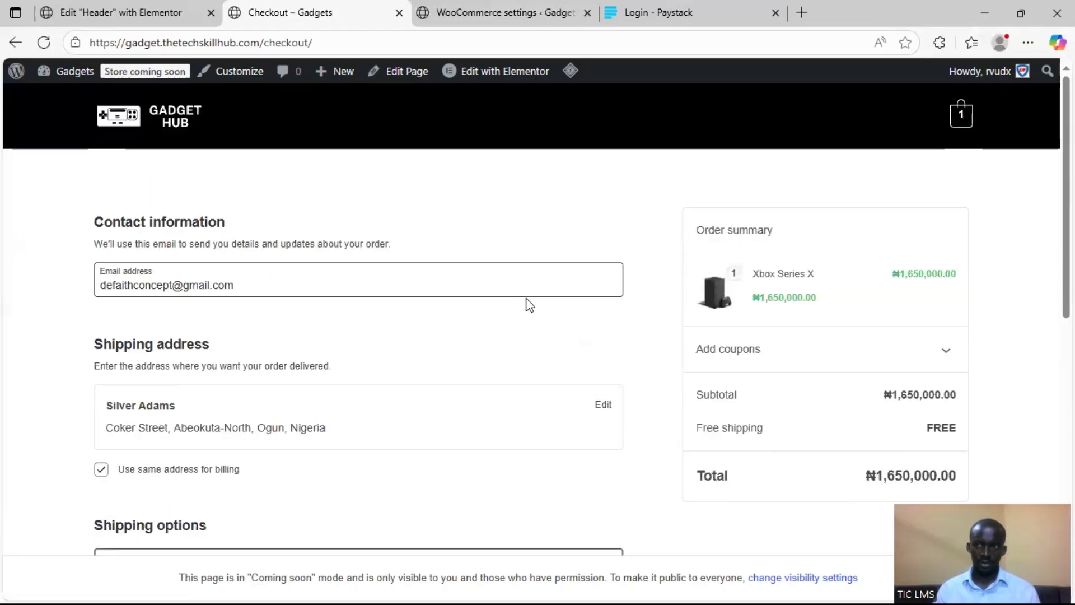
{"action": "scroll", "coordinate": [605, 291], "scroll_direction": "down", "scroll_amount": 3}
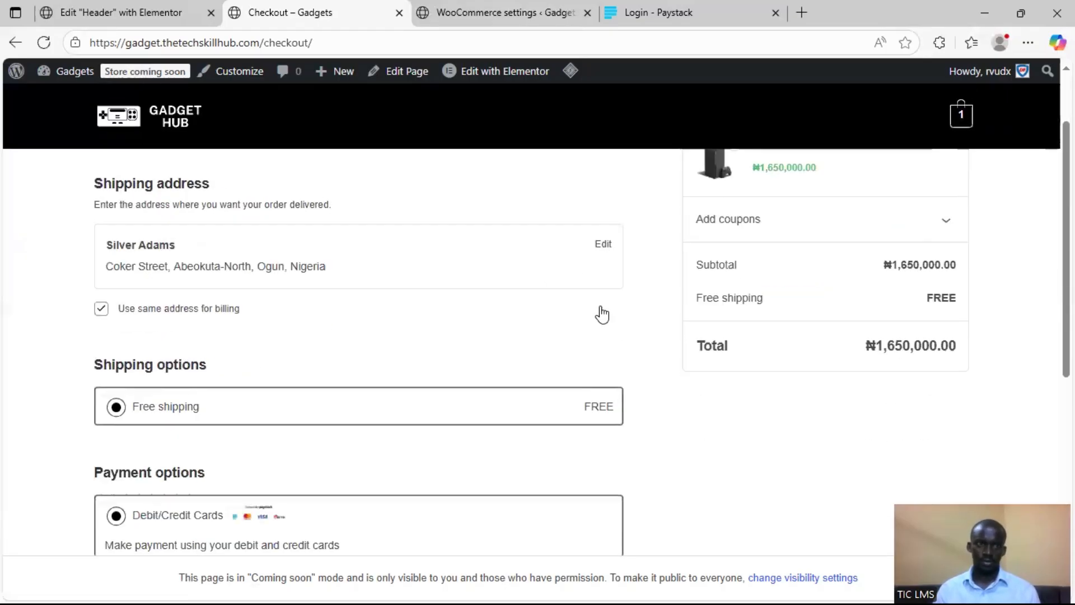
{"action": "scroll", "coordinate": [602, 315], "scroll_direction": "down", "scroll_amount": 5}
{"action": "left_click", "coordinate": [493, 415]}
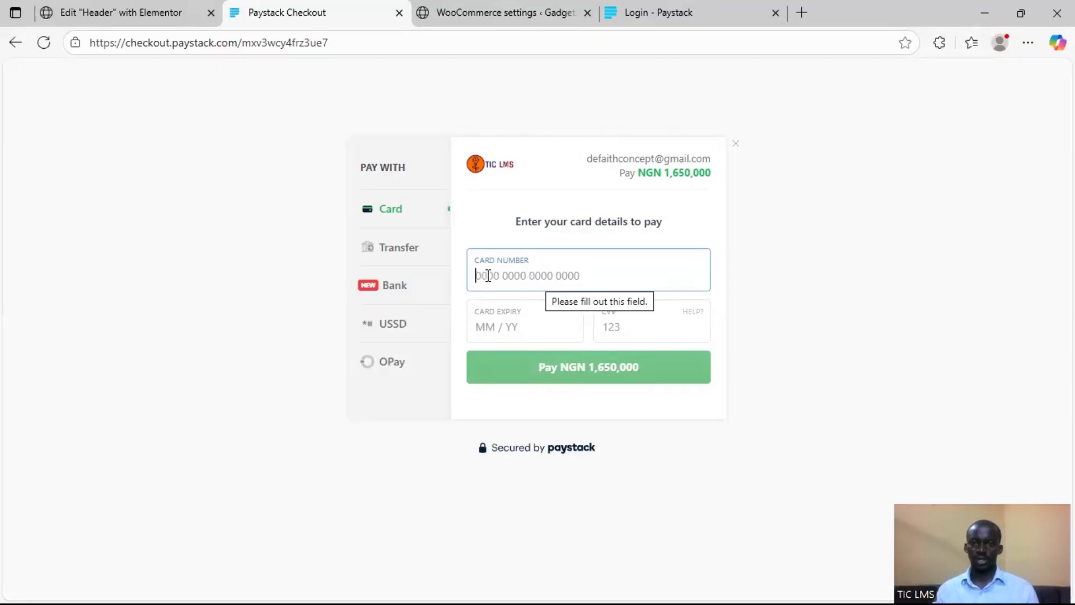
Examine the Card, Transfer and Bank payment methods on the Paystack checkout, finishing on the card details form
{"action": "left_click", "coordinate": [570, 274]}
{"action": "left_click", "coordinate": [527, 334]}
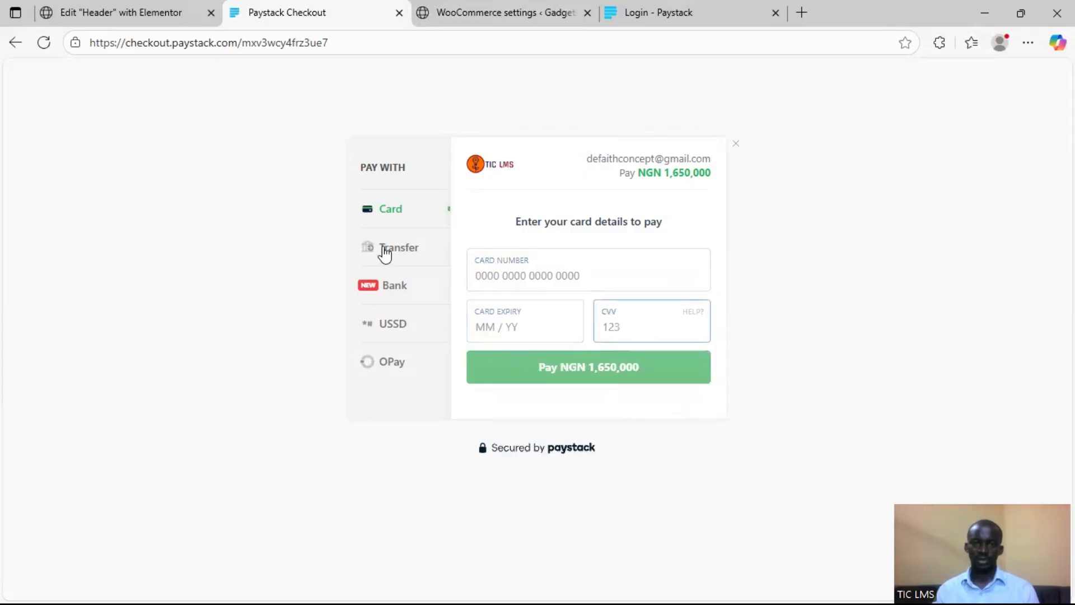
{"action": "left_click", "coordinate": [427, 252]}
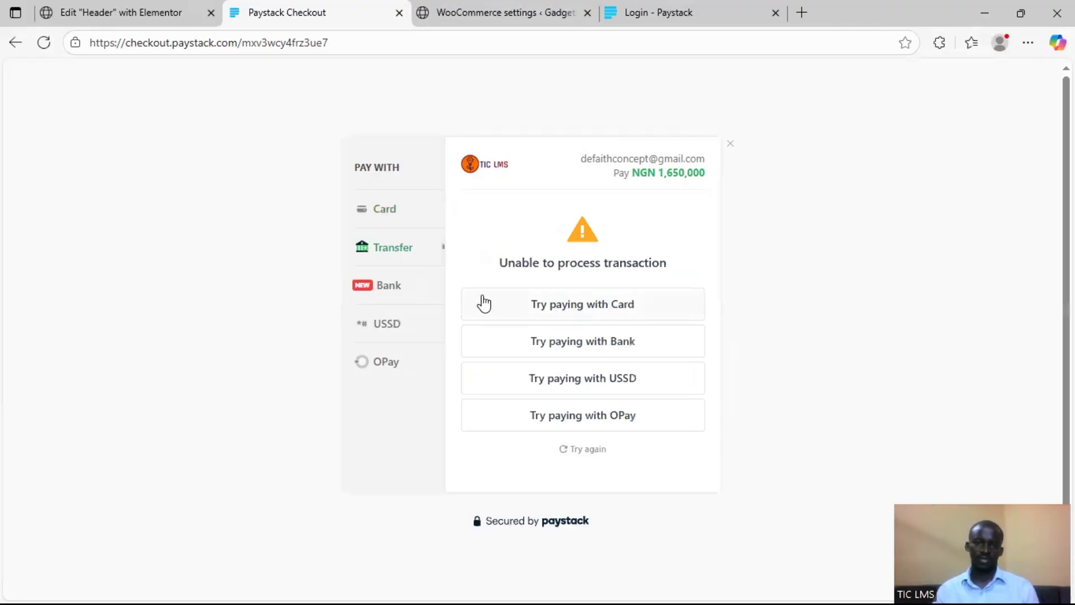
{"action": "left_click", "coordinate": [386, 287]}
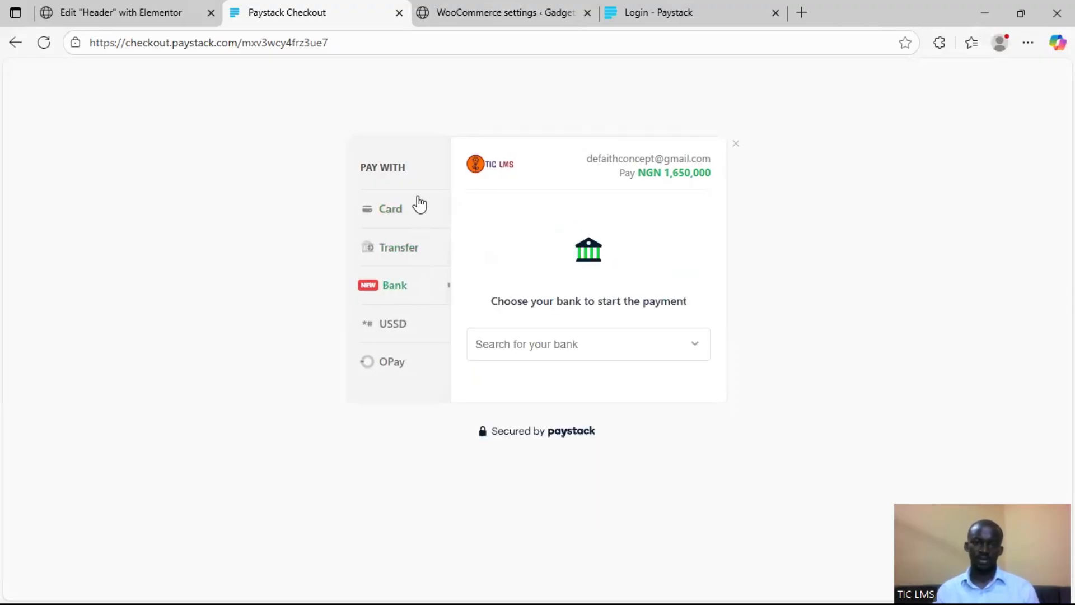
{"action": "left_click", "coordinate": [388, 215]}
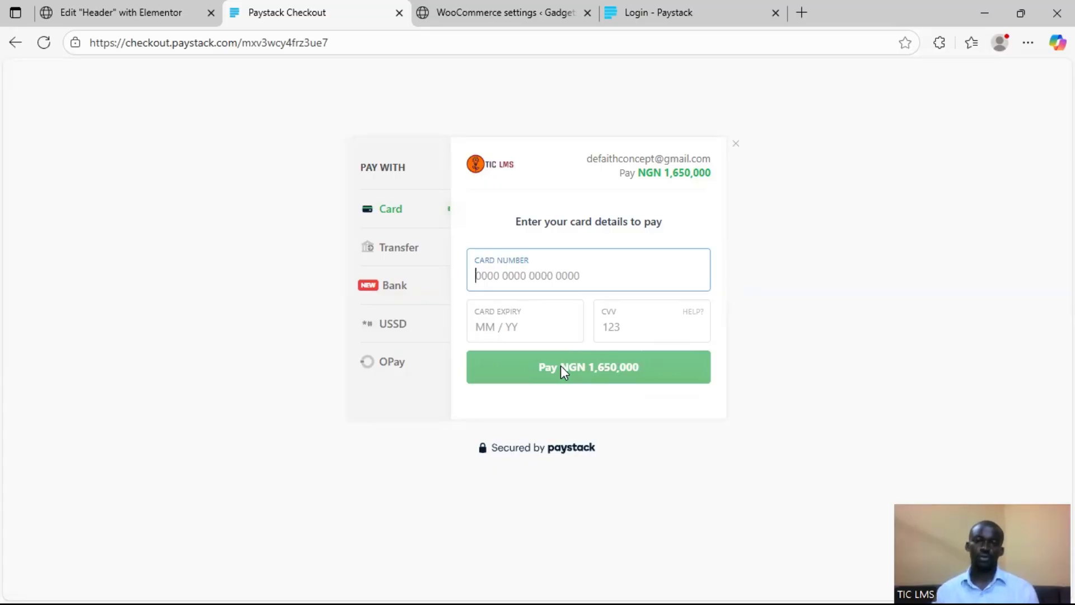
Leave the Paystack checkout without paying, open the Gadget Hub homepage and review its featured products and new arrivals
{"action": "left_click", "coordinate": [16, 48]}
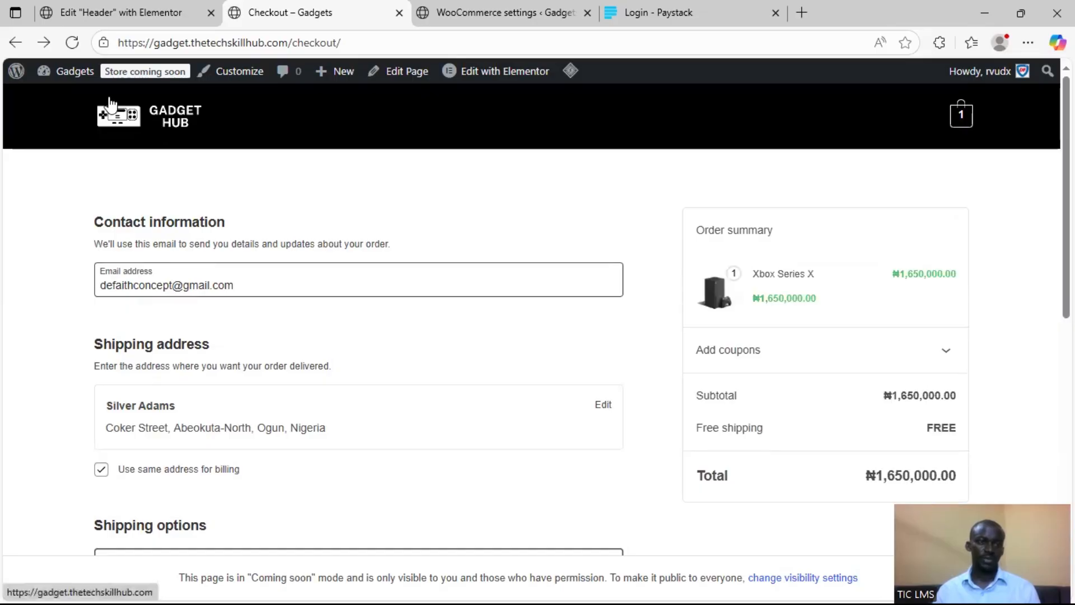
{"action": "mouse_move", "coordinate": [78, 83]}
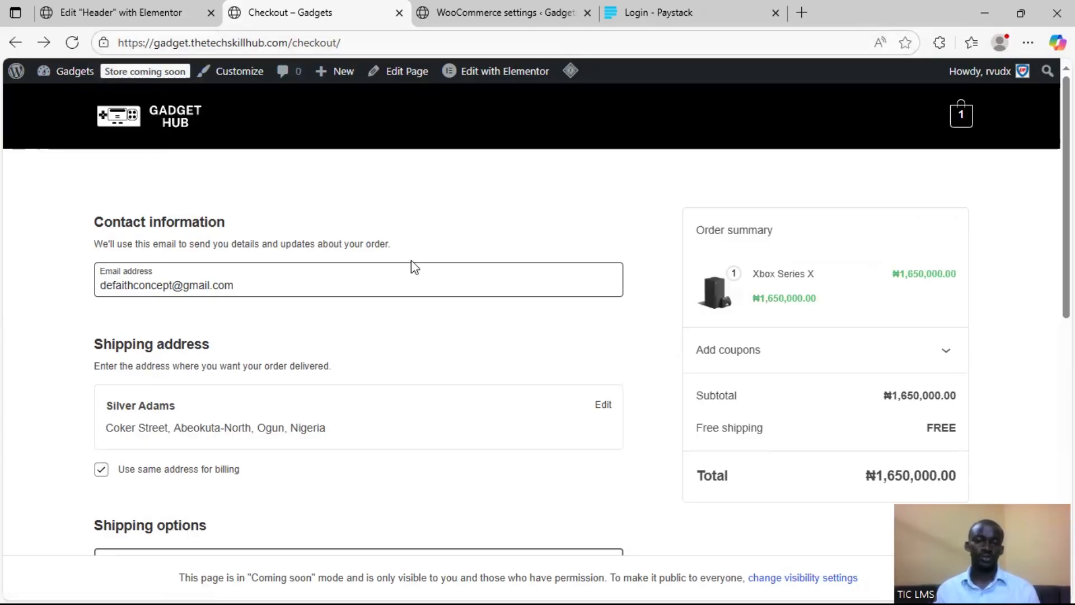
{"action": "left_click", "coordinate": [136, 117]}
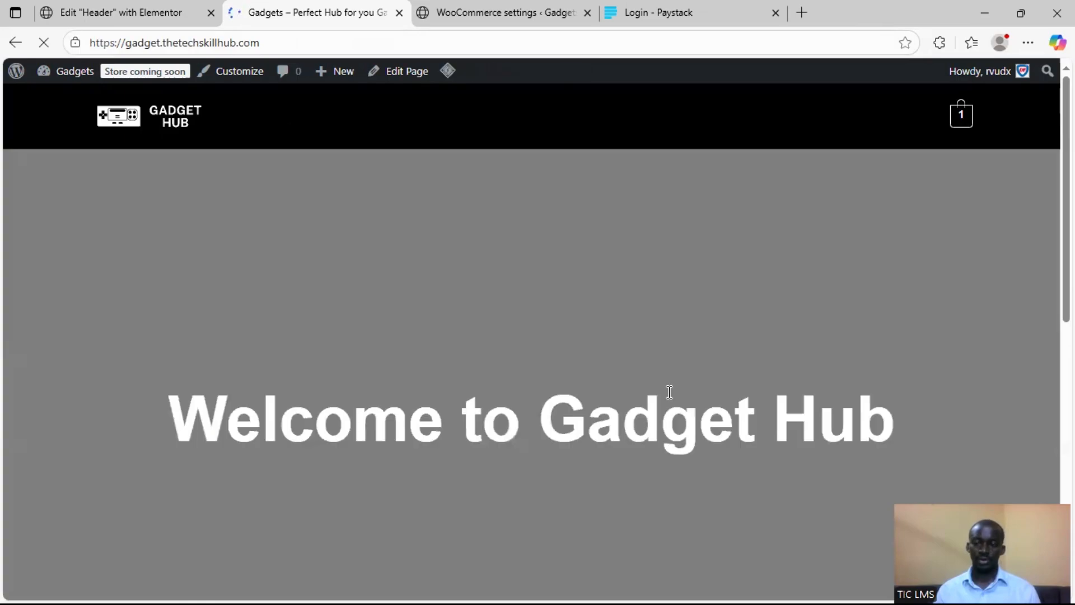
{"action": "scroll", "coordinate": [511, 384], "scroll_direction": "down", "scroll_amount": 5}
{"action": "scroll", "coordinate": [512, 386], "scroll_direction": "down", "scroll_amount": 10}
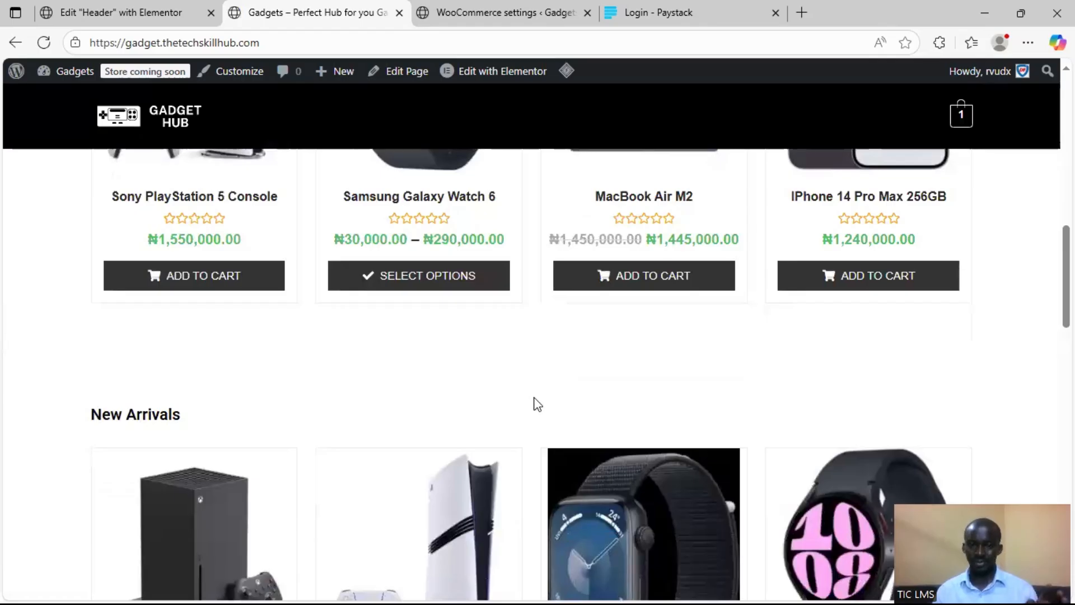
{"action": "scroll", "coordinate": [536, 415], "scroll_direction": "up", "scroll_amount": 4}
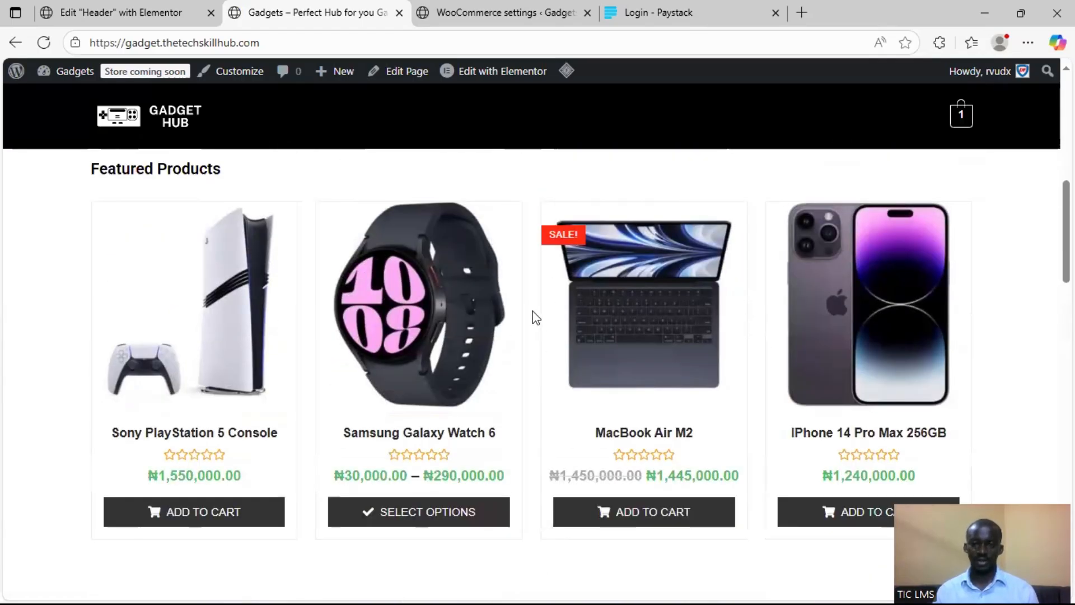
{"action": "scroll", "coordinate": [524, 333], "scroll_direction": "up", "scroll_amount": 4}
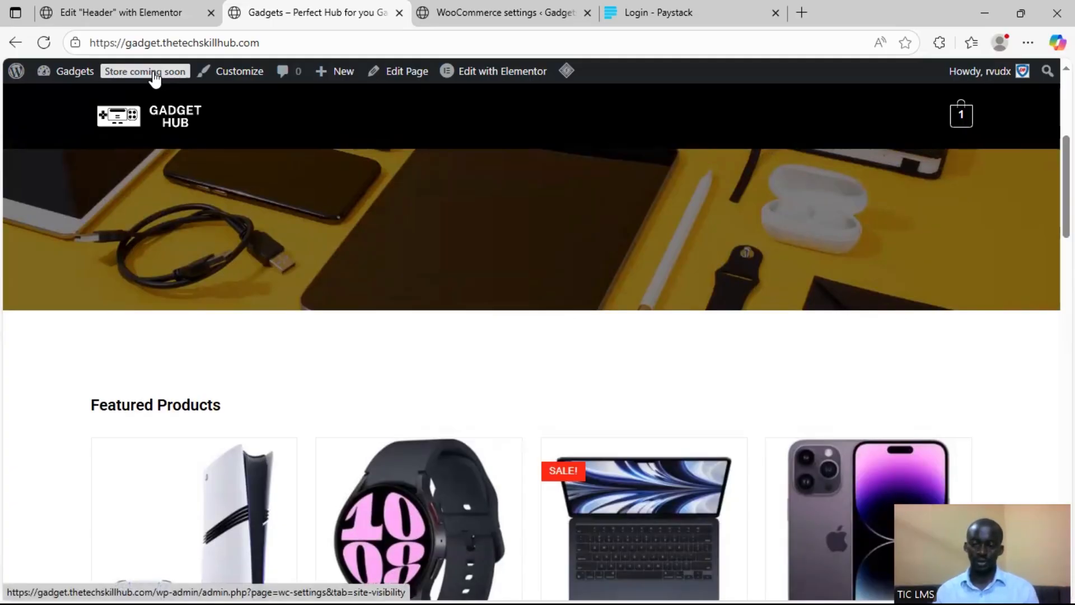
Change the WooCommerce site visibility from Coming soon to Live and save the settings
{"action": "left_click", "coordinate": [155, 75]}
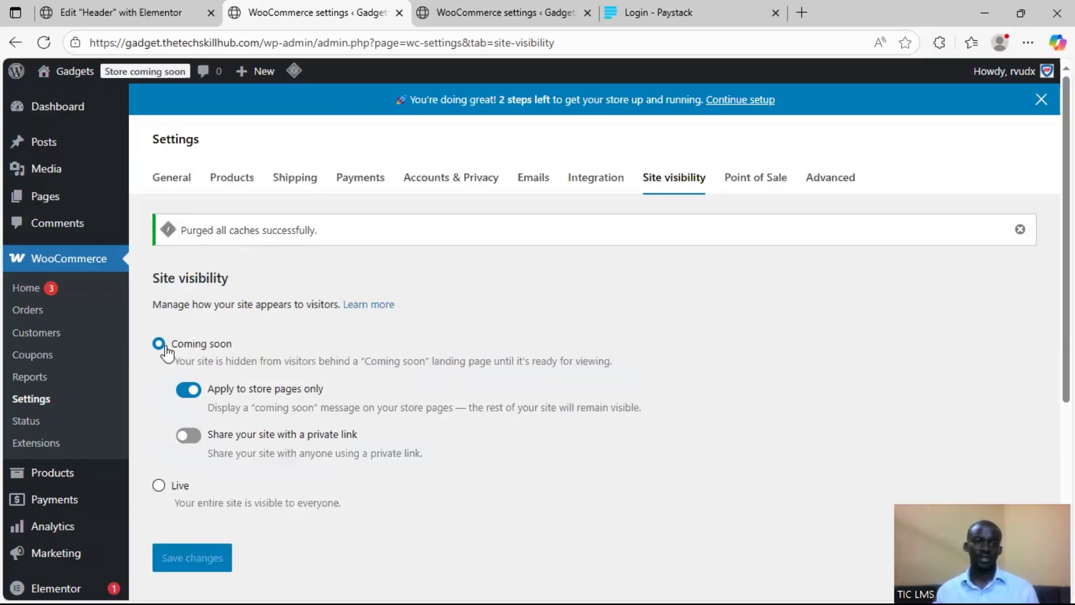
{"action": "left_click", "coordinate": [157, 486]}
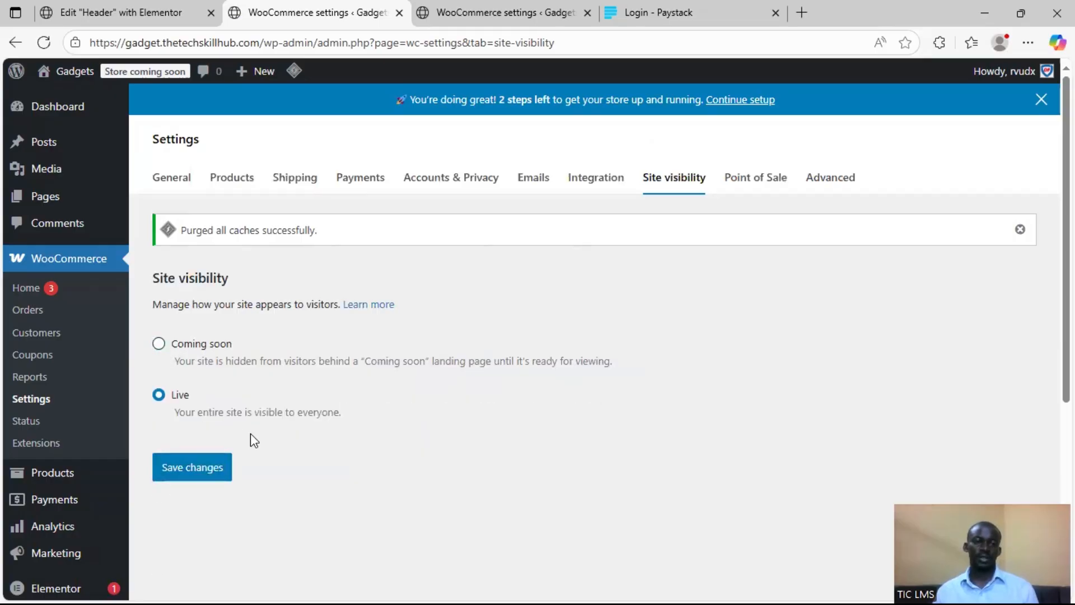
{"action": "left_click", "coordinate": [198, 469]}
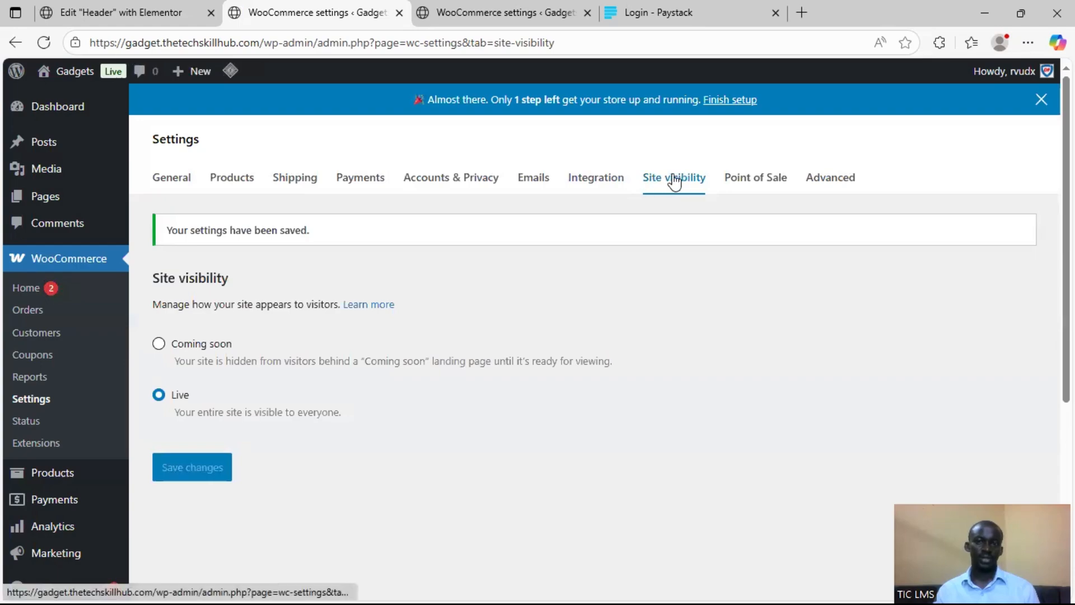
Open the live Gadget Hub site in a new browser tab and review the homepage down to the Laptops section
{"action": "mouse_move", "coordinate": [78, 75]}
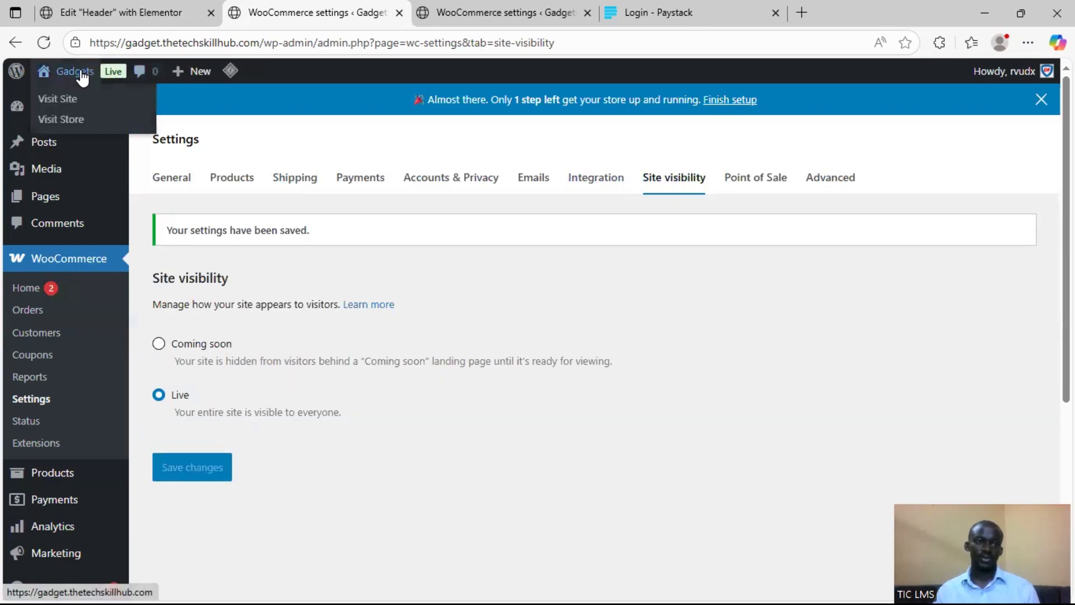
{"action": "right_click", "coordinate": [81, 102]}
{"action": "left_click", "coordinate": [140, 115]}
{"action": "left_click", "coordinate": [416, 15]}
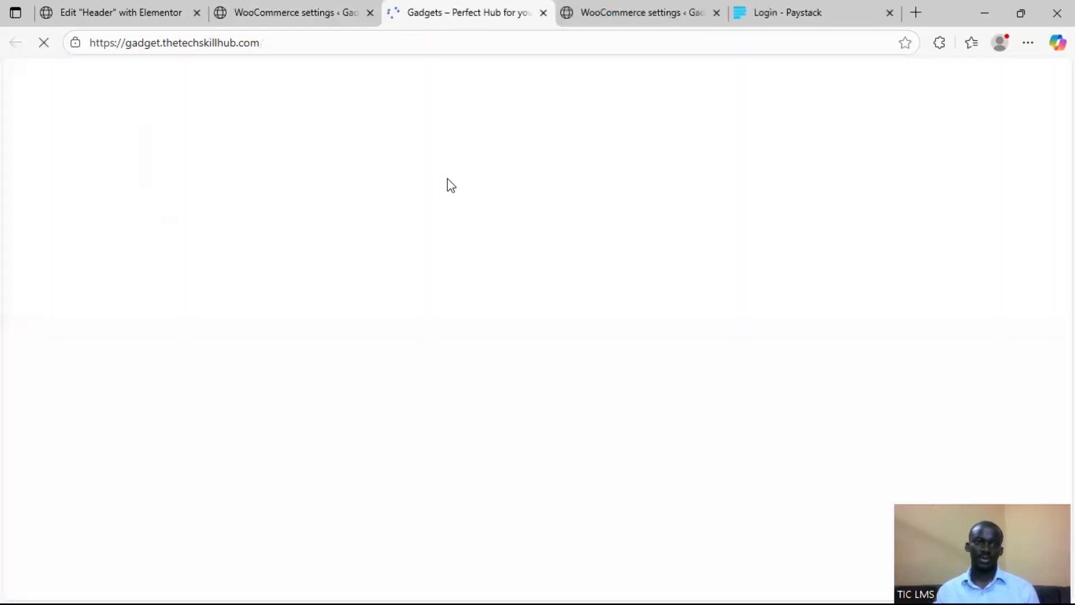
{"action": "scroll", "coordinate": [518, 286], "scroll_direction": "down", "scroll_amount": 15}
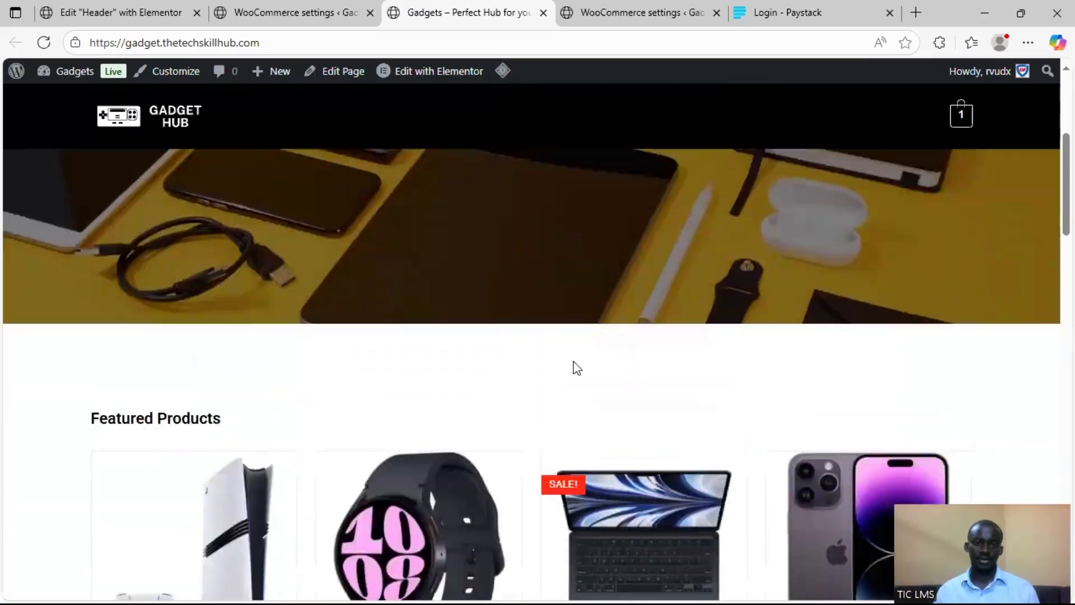
{"action": "scroll", "coordinate": [604, 360], "scroll_direction": "down", "scroll_amount": 15}
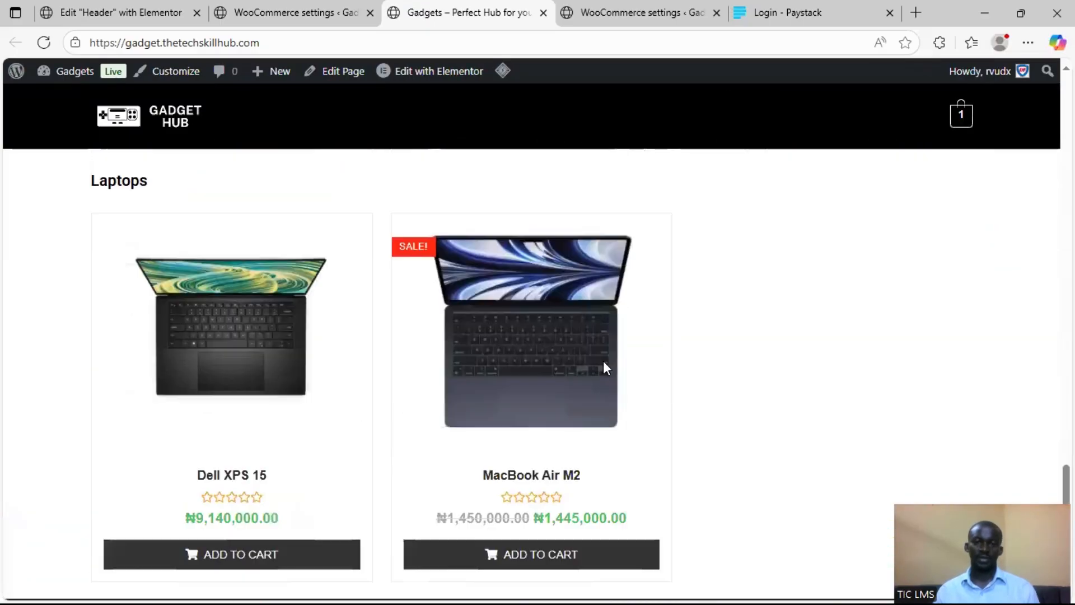
Switch to the running PowerPoint slide show at the Demo Reminder slide
{"action": "key", "text": "super"}
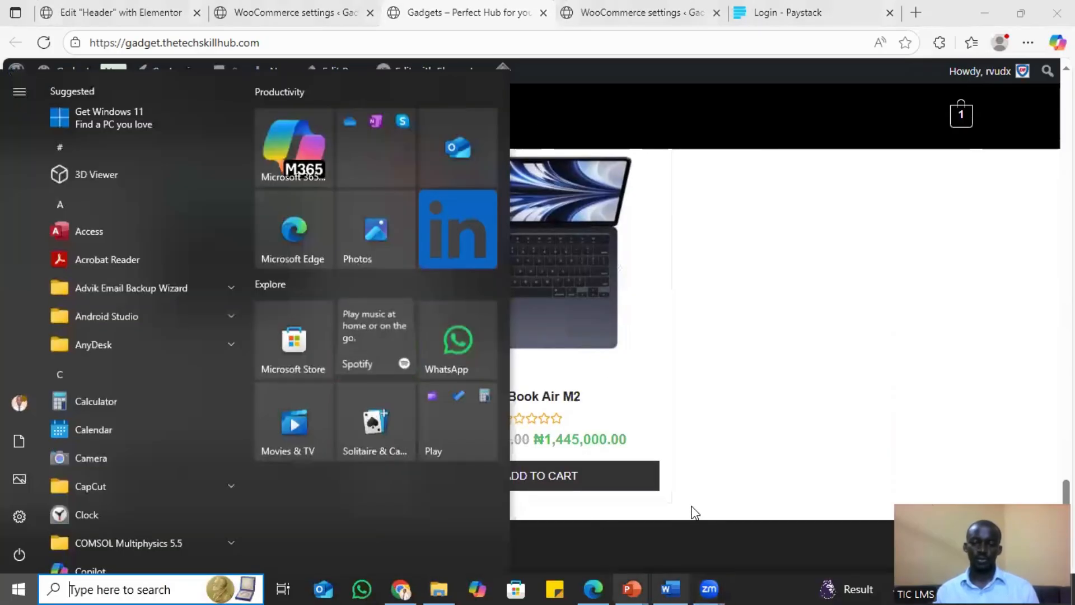
{"action": "mouse_move", "coordinate": [632, 588]}
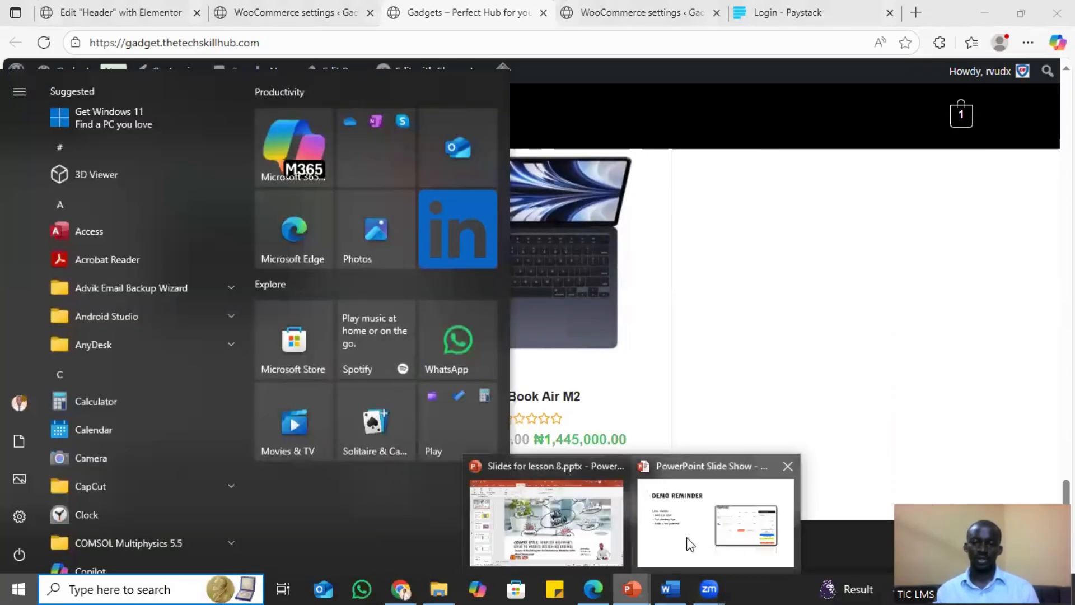
{"action": "left_click", "coordinate": [688, 536]}
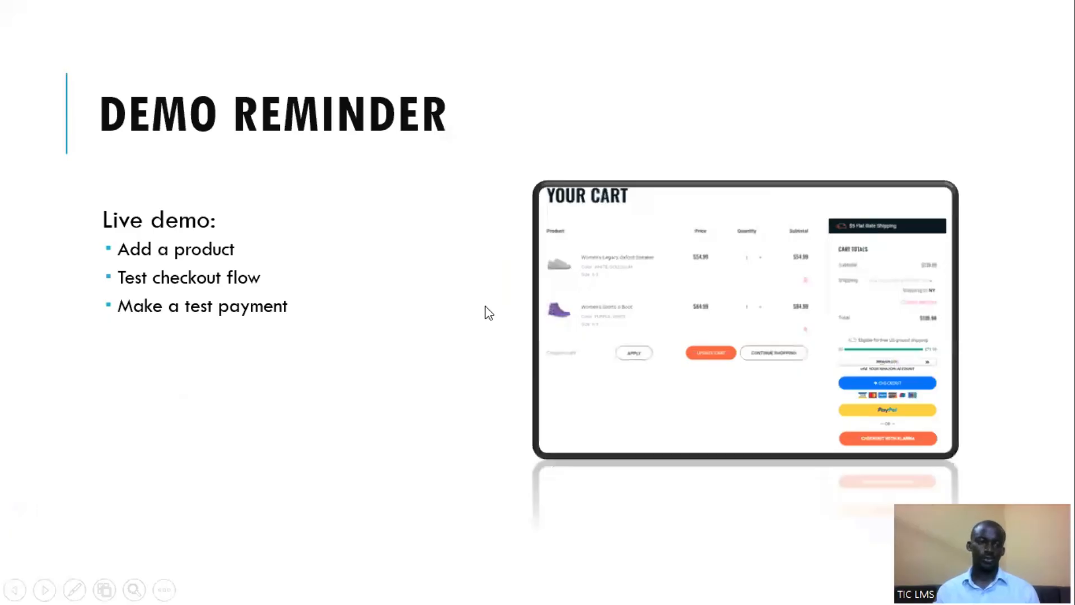